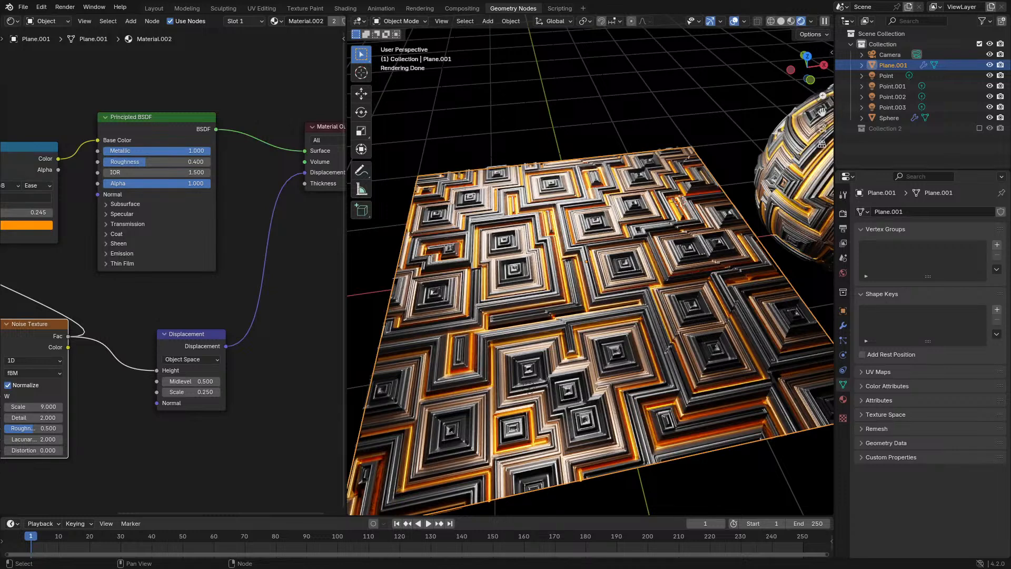
# Move the UV Map, Voronoi Texture and Noise Texture nodes together, further away from the Displacement node
pyautogui.moveTo(80, 265); pyautogui.dragTo(275, 289, button='middle')
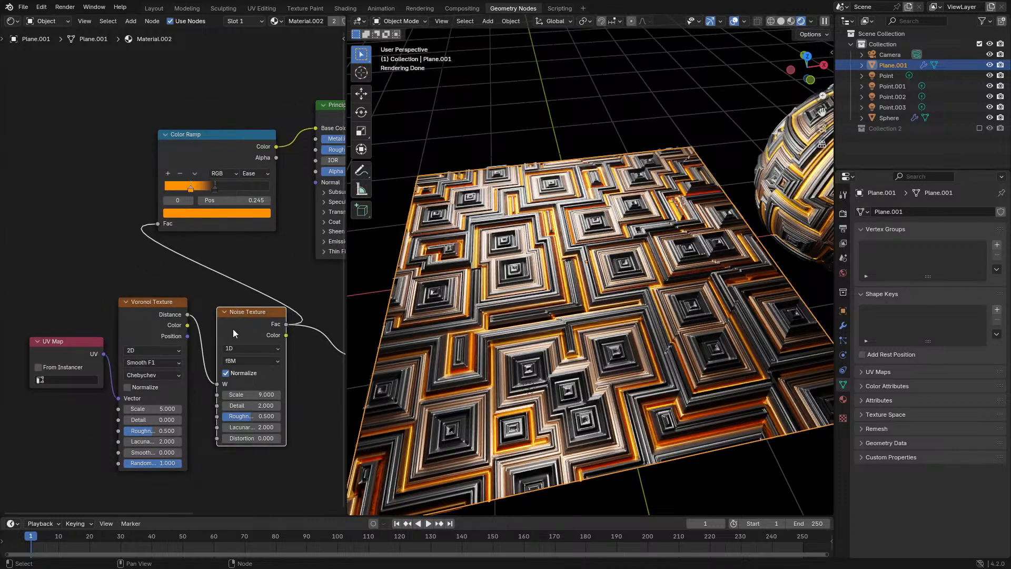
pyautogui.moveTo(68, 283); pyautogui.dragTo(237, 414)
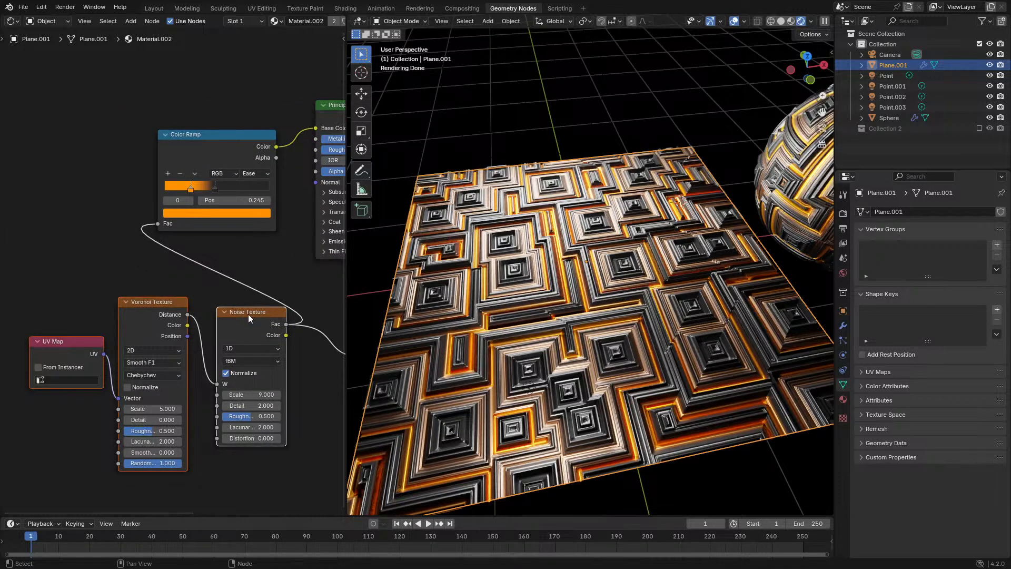
pyautogui.moveTo(247, 316); pyautogui.dragTo(185, 314)
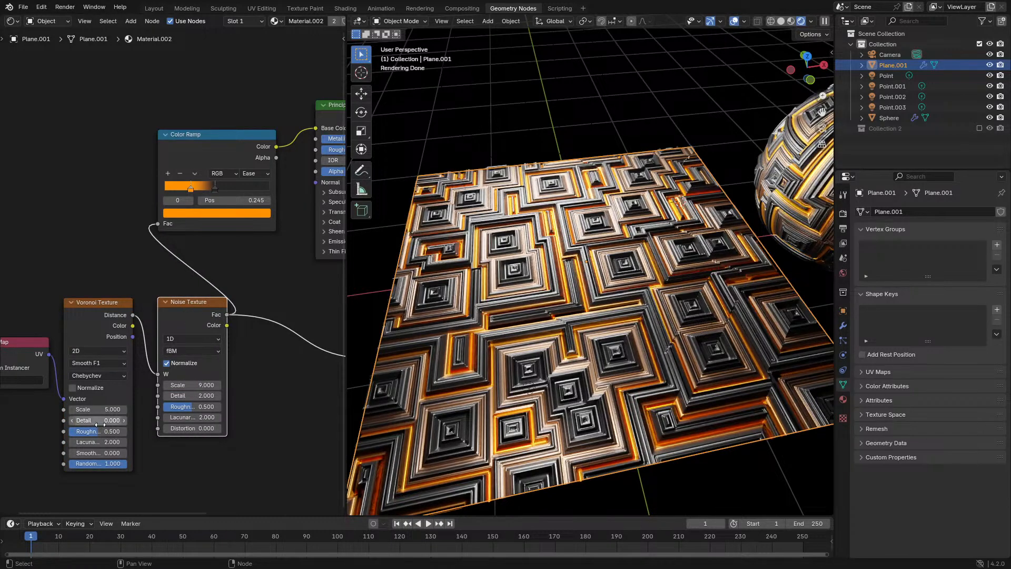
# Try a Voronoi Texture smoothness of 0.192 on the plane's material and undo the change
pyautogui.scroll(2, 105, 442)
pyautogui.moveTo(118, 447); pyautogui.dragTo(138, 448)
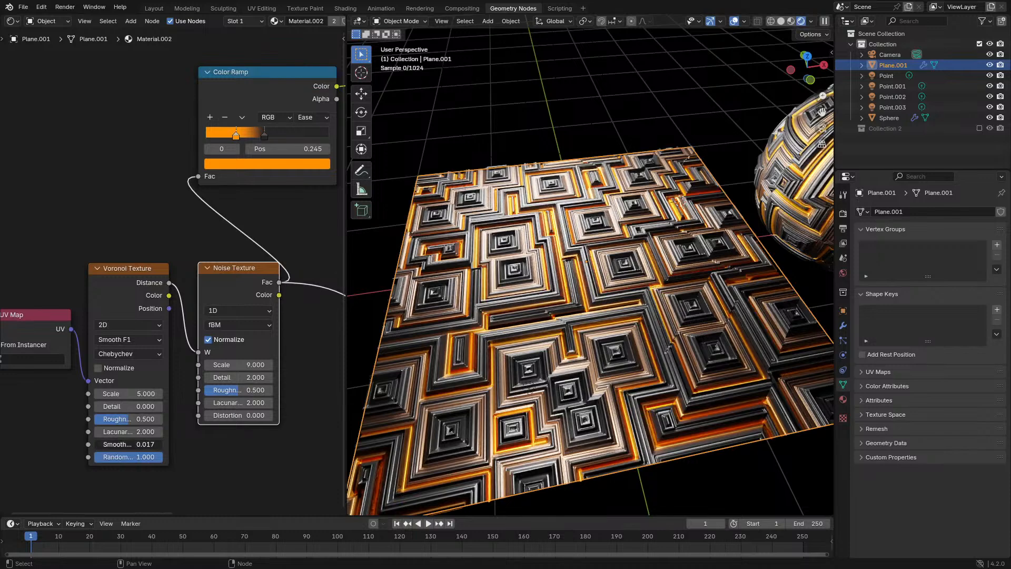
pyautogui.moveTo(595, 364); pyautogui.dragTo(599, 336, button='middle')
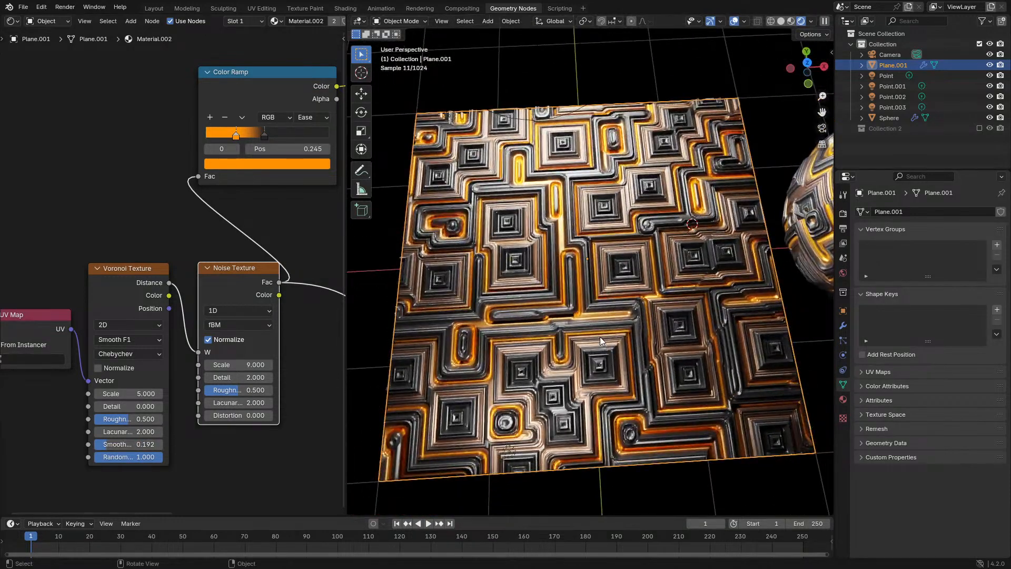
pyautogui.hotkey('ctrl', 'z')
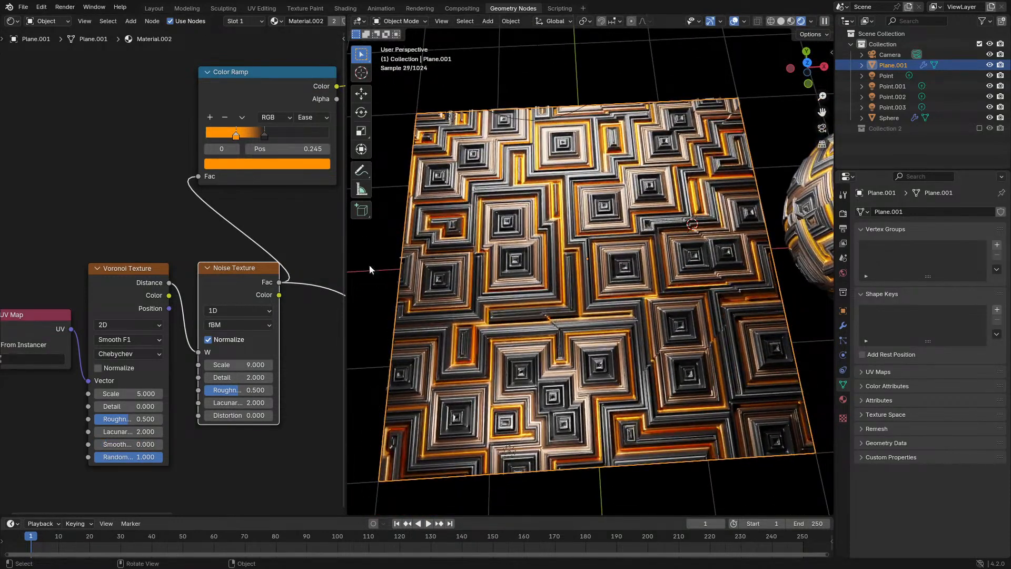
# Preview the Voronoi Texture and Noise Texture outputs on the plane, and reconnect the Principled BSDF to the surface
pyautogui.keyDown('ctrl'); pyautogui.keyDown('shift'); pyautogui.click(135, 286); pyautogui.keyUp('shift'); pyautogui.keyUp('ctrl')
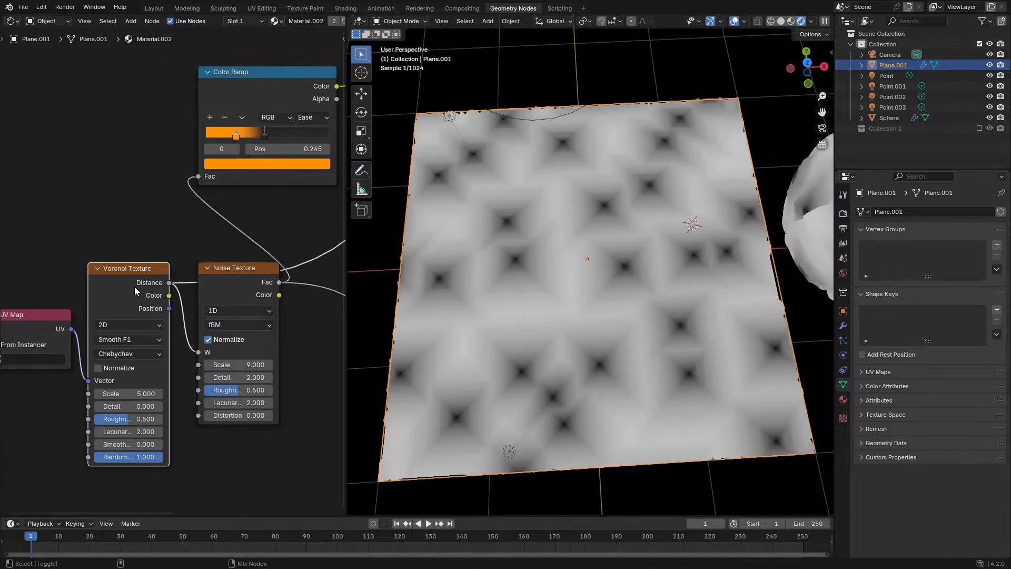
pyautogui.keyDown('ctrl'); pyautogui.keyDown('shift'); pyautogui.click(258, 288); pyautogui.keyUp('shift'); pyautogui.keyUp('ctrl')
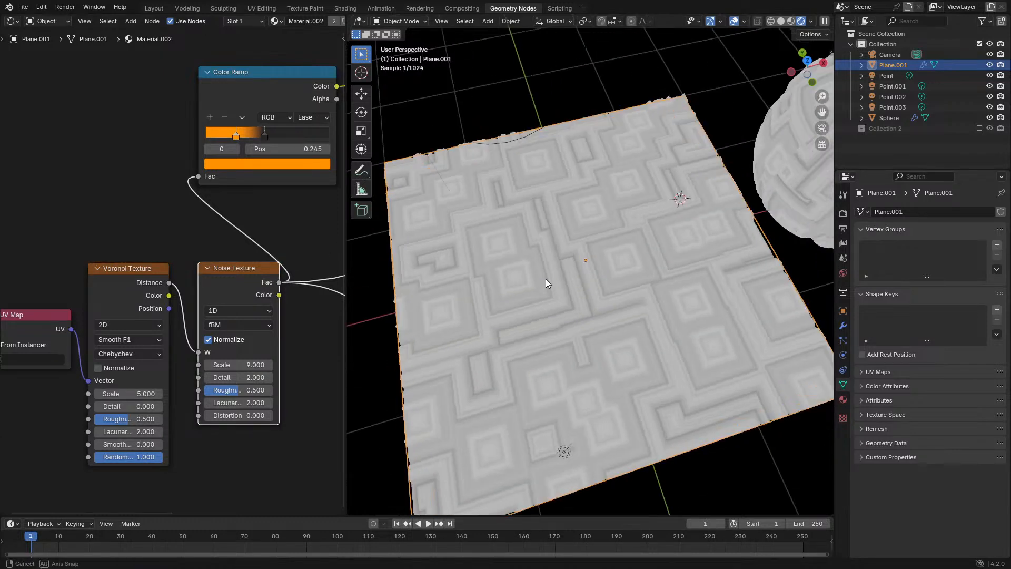
pyautogui.moveTo(604, 276)
pyautogui.mouseDown(button='middle')
pyautogui.moveTo(591, 313)
pyautogui.moveTo(613, 278)
pyautogui.mouseUp(button='middle')
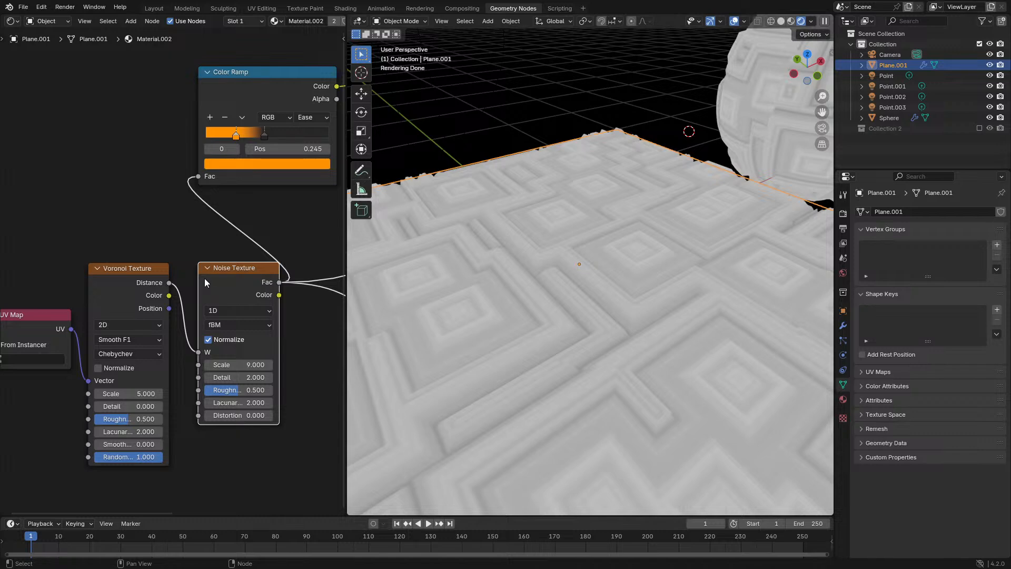
pyautogui.scroll(-4, 241, 267)
pyautogui.moveTo(241, 268); pyautogui.dragTo(43, 353, button='middle')
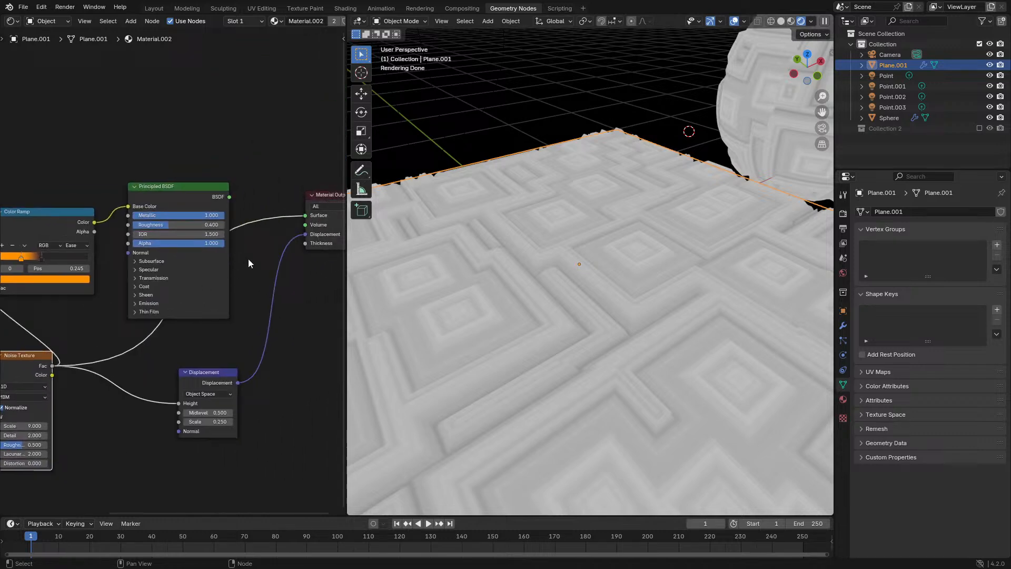
pyautogui.keyDown('ctrl'); pyautogui.keyDown('shift'); pyautogui.click(191, 191); pyautogui.keyUp('shift'); pyautogui.keyUp('ctrl')
# Move the Color Ramp node closer to the Principled BSDF node
pyautogui.moveTo(182, 264); pyautogui.dragTo(235, 209, button='middle')
pyautogui.scroll(3, 236, 209)
pyautogui.click(290, 343)
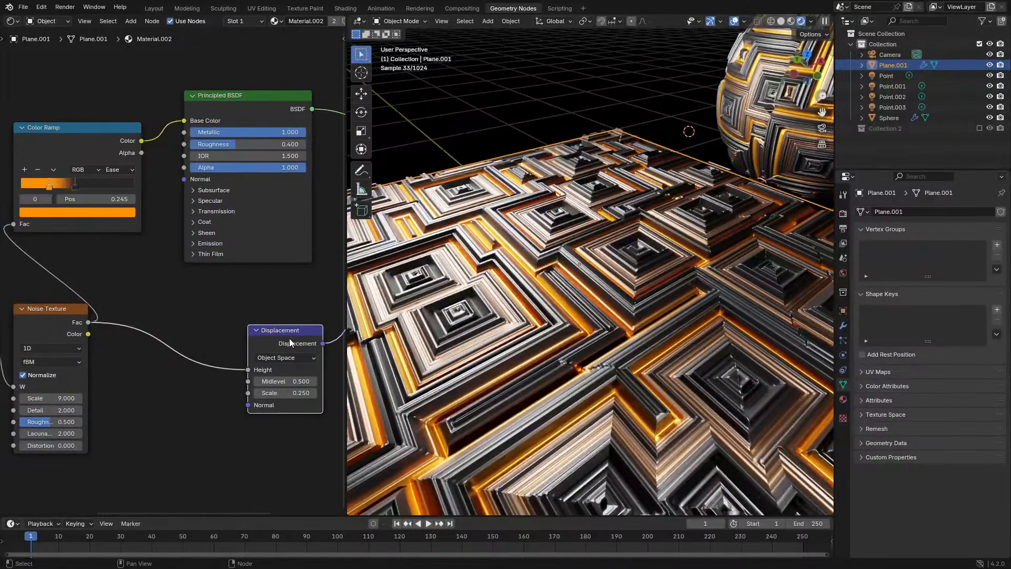
pyautogui.moveTo(98, 145); pyautogui.dragTo(119, 124)
pyautogui.scroll(-5, 666, 266)
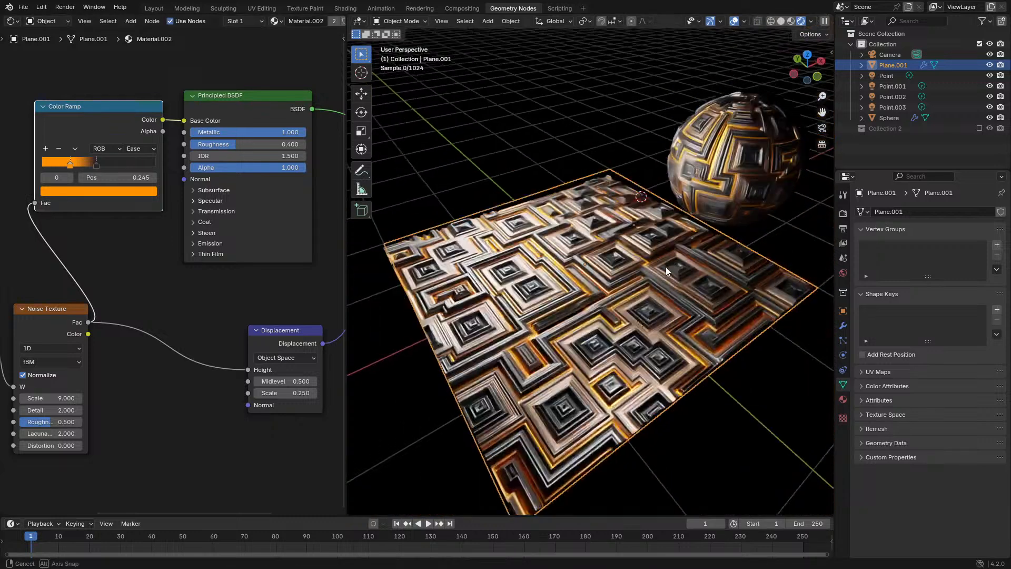
pyautogui.moveTo(666, 266); pyautogui.dragTo(637, 293, button='middle')
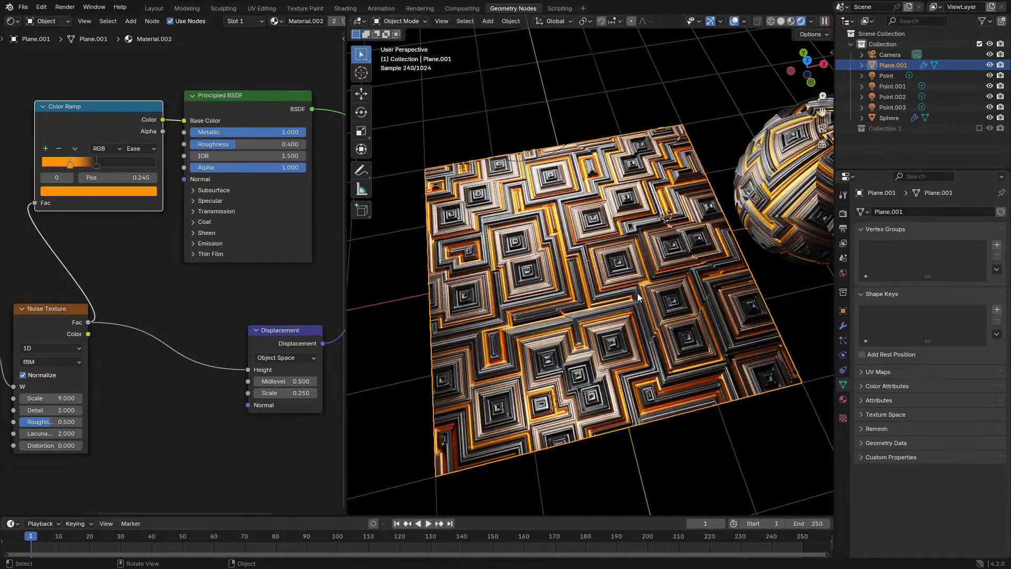
# Reposition the Point.003 light above the far edge of the plane
pyautogui.click(886, 106)
pyautogui.moveTo(647, 174); pyautogui.dragTo(587, 172, button='middle')
pyautogui.press('g')
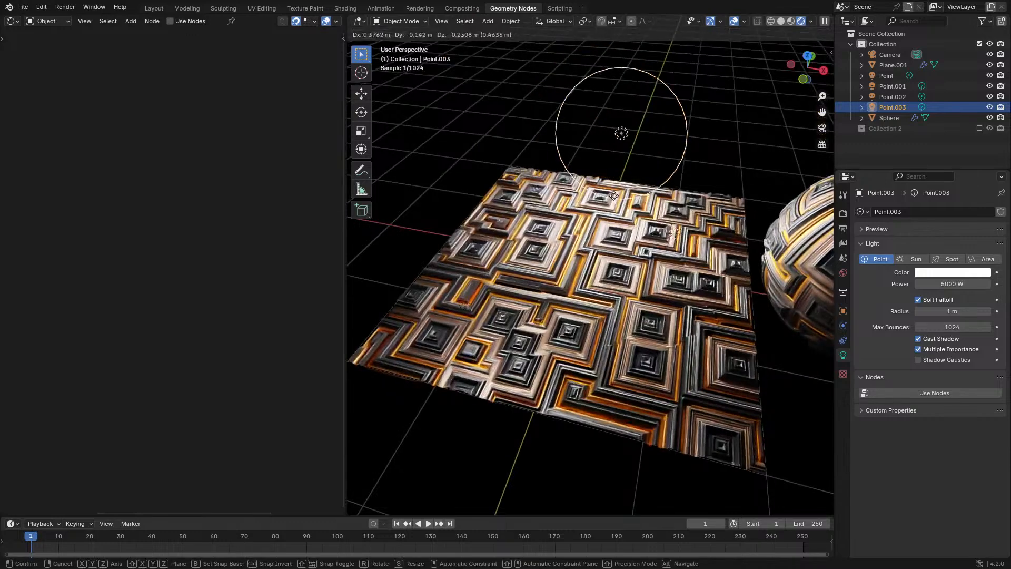
pyautogui.click(621, 214)
# Set the camera's focal length to 142 mm to frame the plane more tightly in camera view
pyautogui.press('KP_0')
pyautogui.scroll(-3, 624, 231)
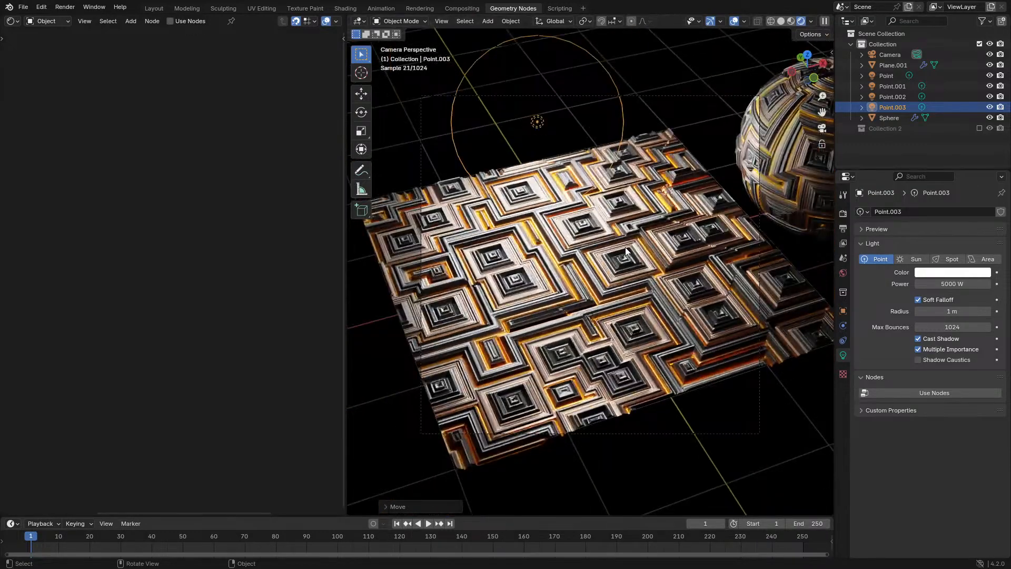
pyautogui.click(625, 248)
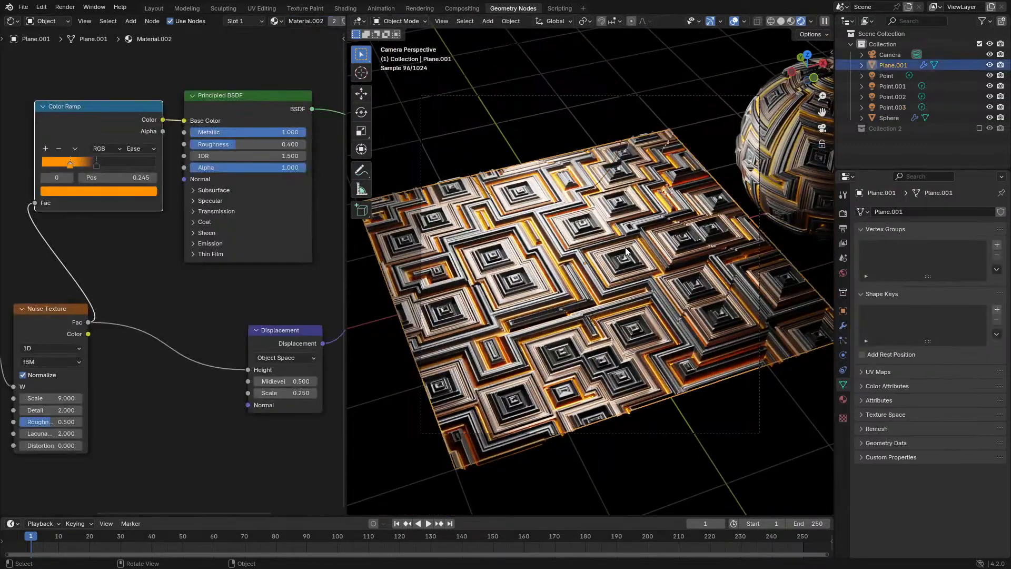
pyautogui.click(889, 55)
pyautogui.moveTo(950, 257); pyautogui.dragTo(996, 257)
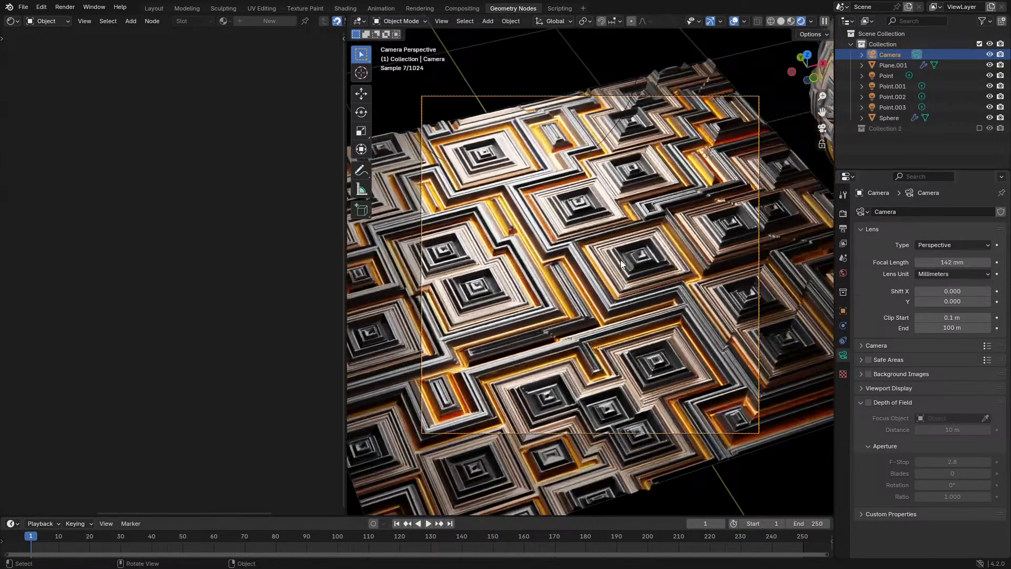
pyautogui.scroll(2, 621, 260)
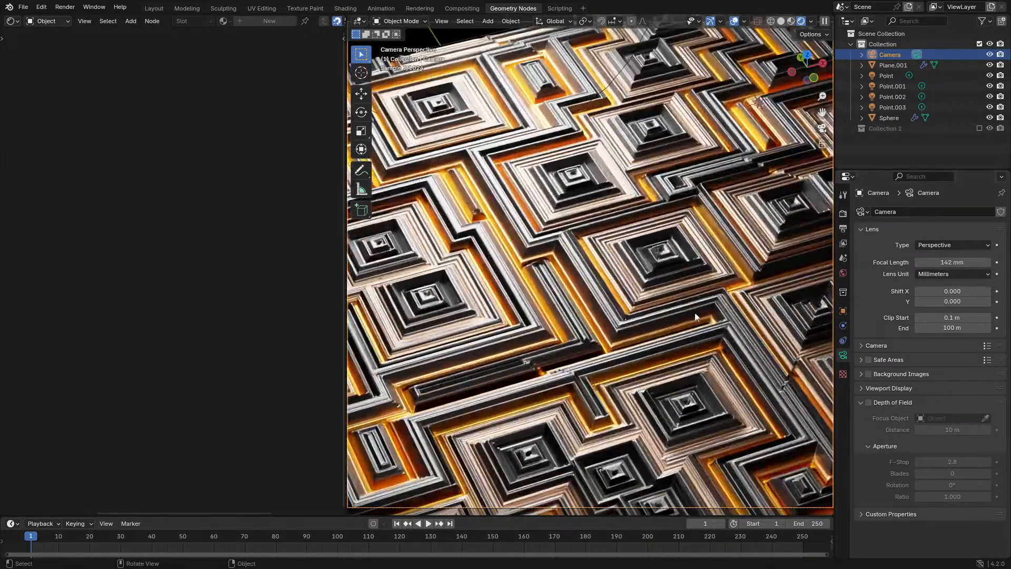
pyautogui.scroll(-3, 695, 329)
pyautogui.scroll(2, 695, 329)
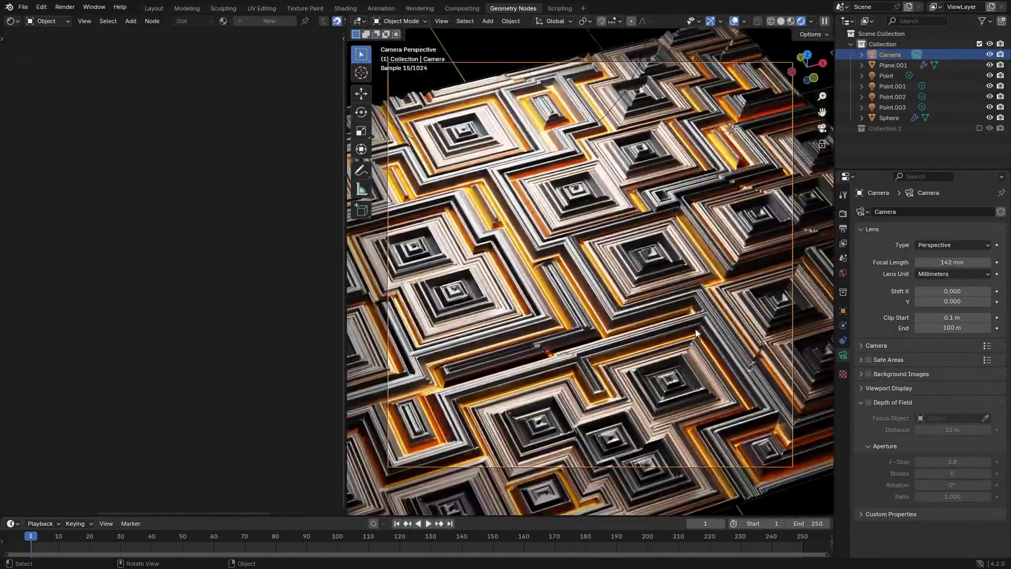
# Enable depth of field on the camera without assigning a focus object
pyautogui.click(868, 403)
pyautogui.click(986, 419)
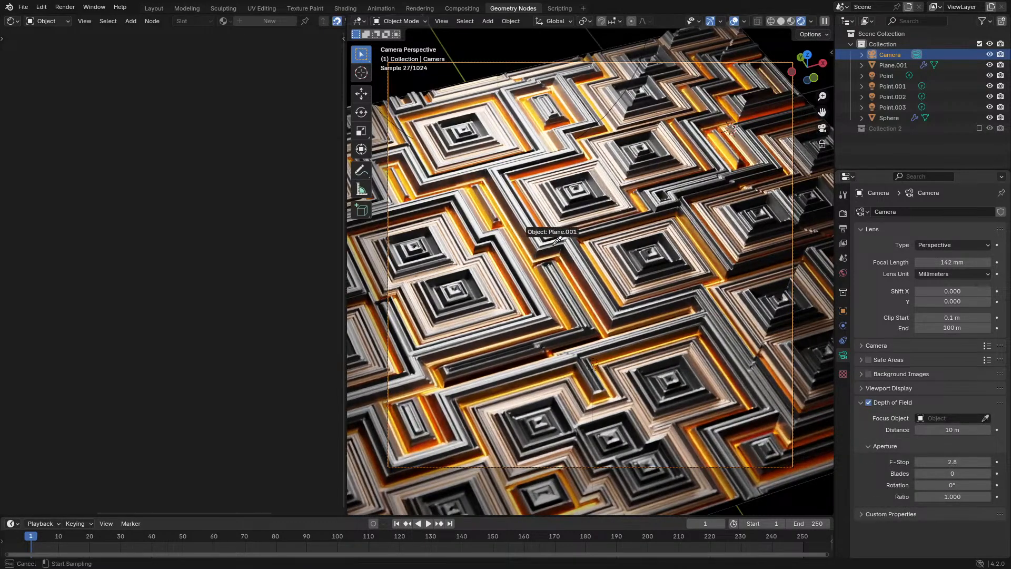
pyautogui.press('Escape')
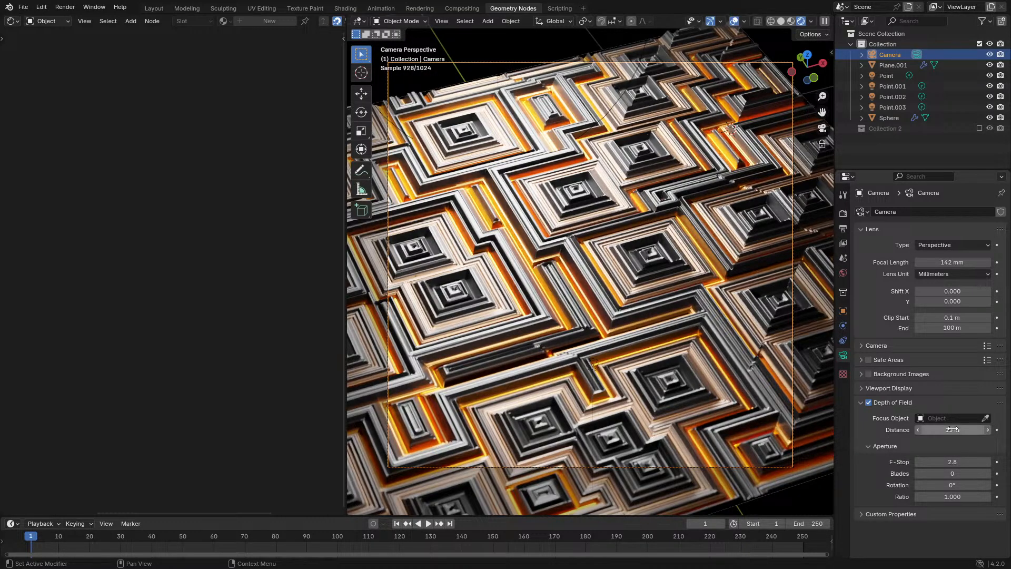
# Set the camera's F-stop to 0.3 and focus distance to 9.35 m, and hide the viewport overlays
pyautogui.moveTo(952, 430)
pyautogui.mouseDown()
pyautogui.moveTo(929, 430)
pyautogui.moveTo(952, 430)
pyautogui.mouseUp()
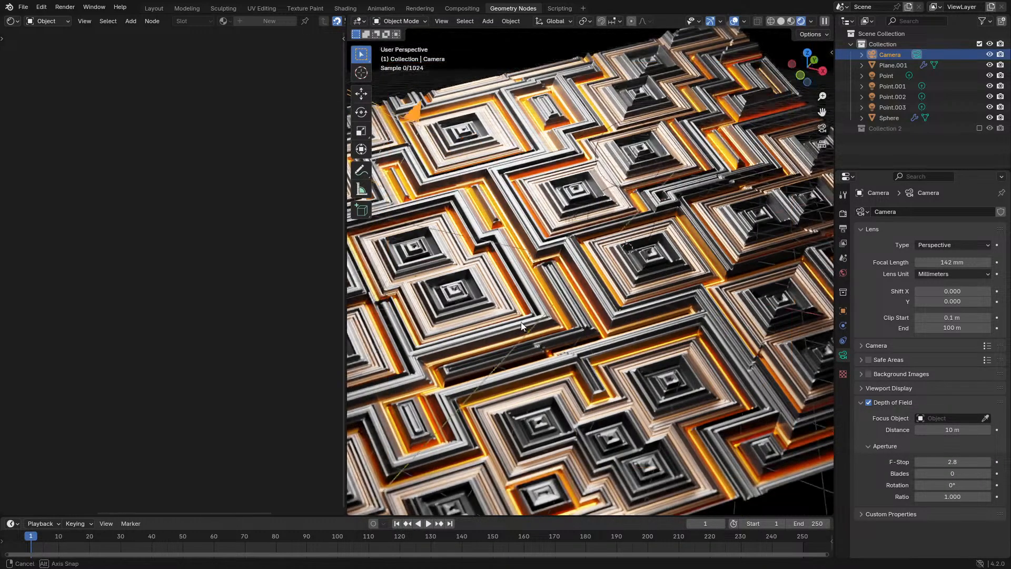
pyautogui.moveTo(589, 339); pyautogui.dragTo(521, 327, button='middle')
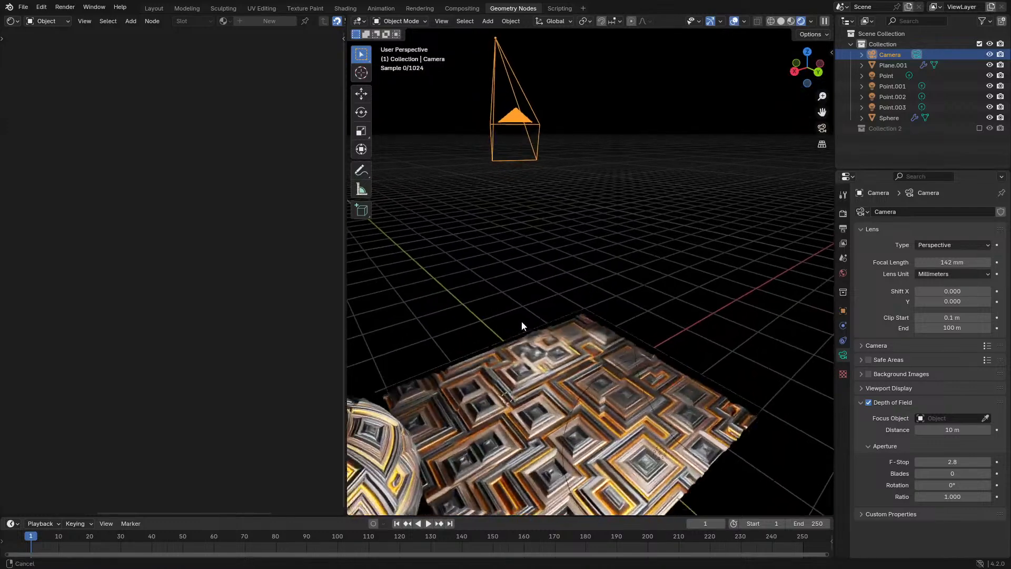
pyautogui.press('KP_0')
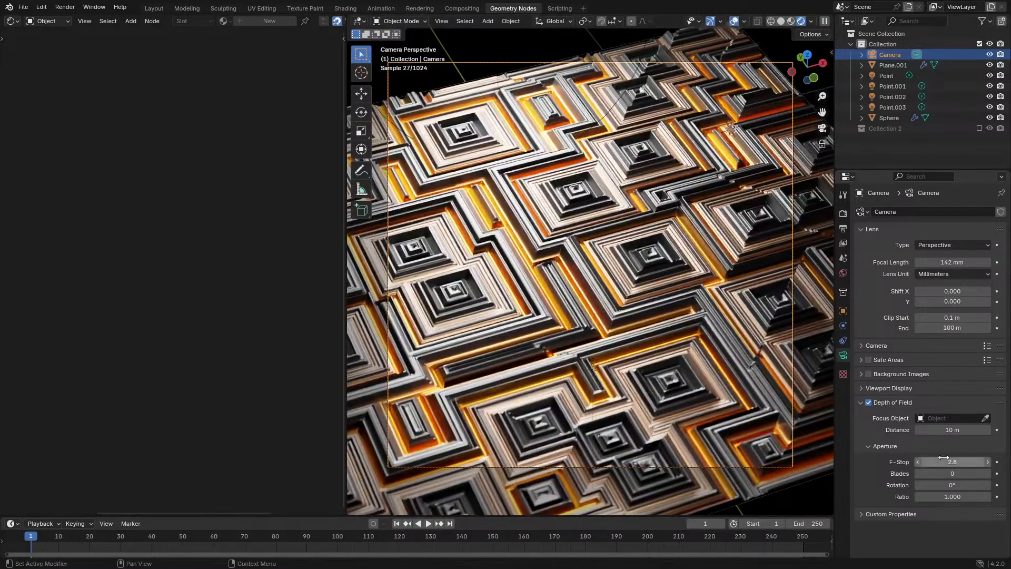
pyautogui.moveTo(945, 460); pyautogui.dragTo(891, 459)
pyautogui.moveTo(962, 429); pyautogui.dragTo(948, 457)
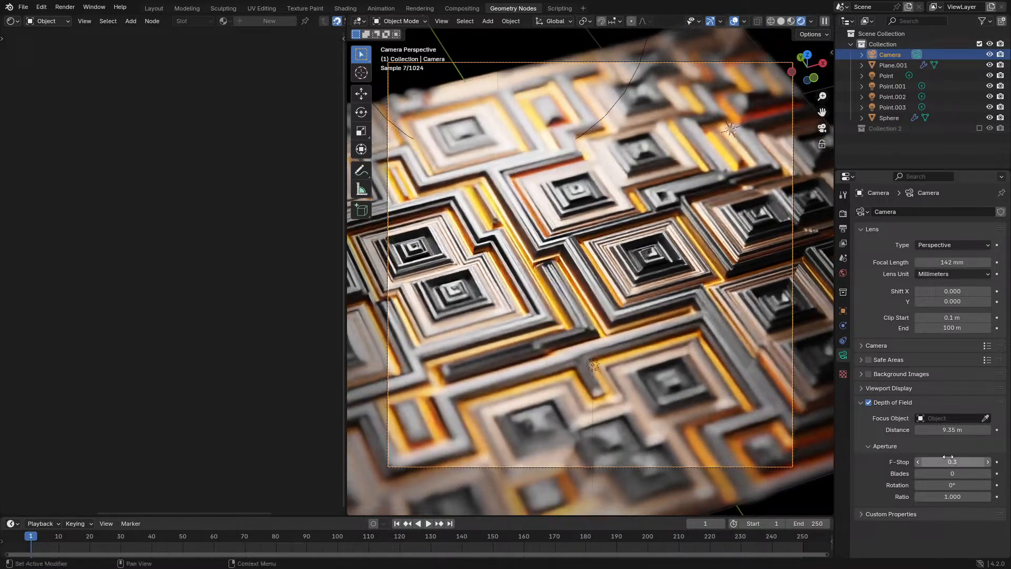
pyautogui.click(735, 22)
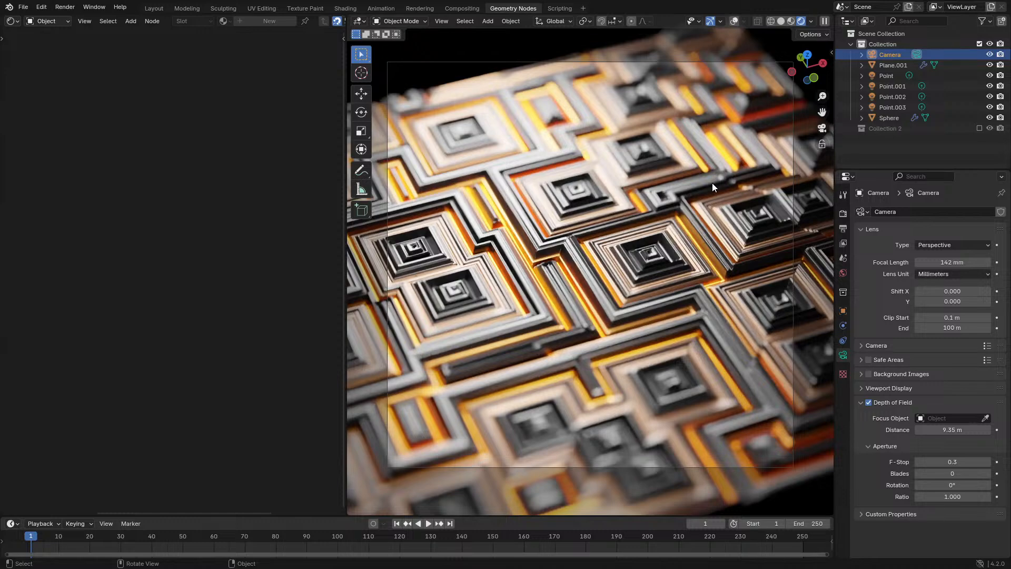
# Set the Voronoi Texture scale of the plane's material to 7
pyautogui.click(570, 262)
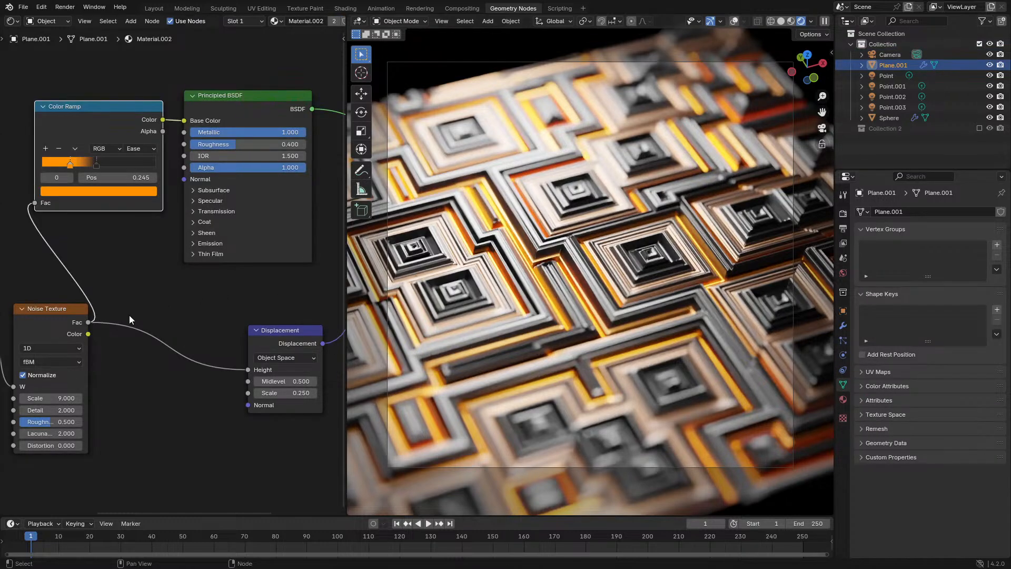
pyautogui.scroll(3, 252, 379)
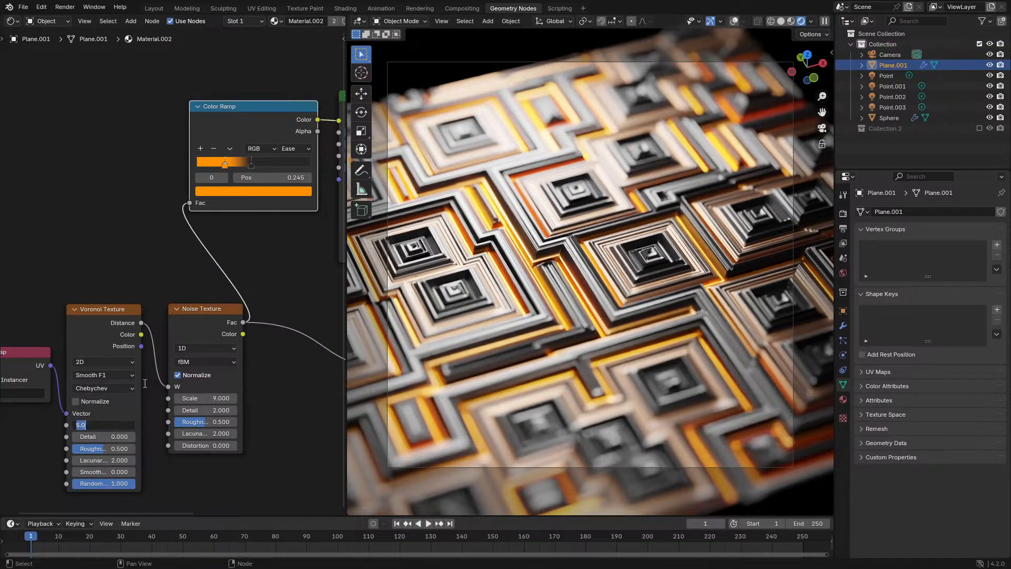
pyautogui.press('Return')
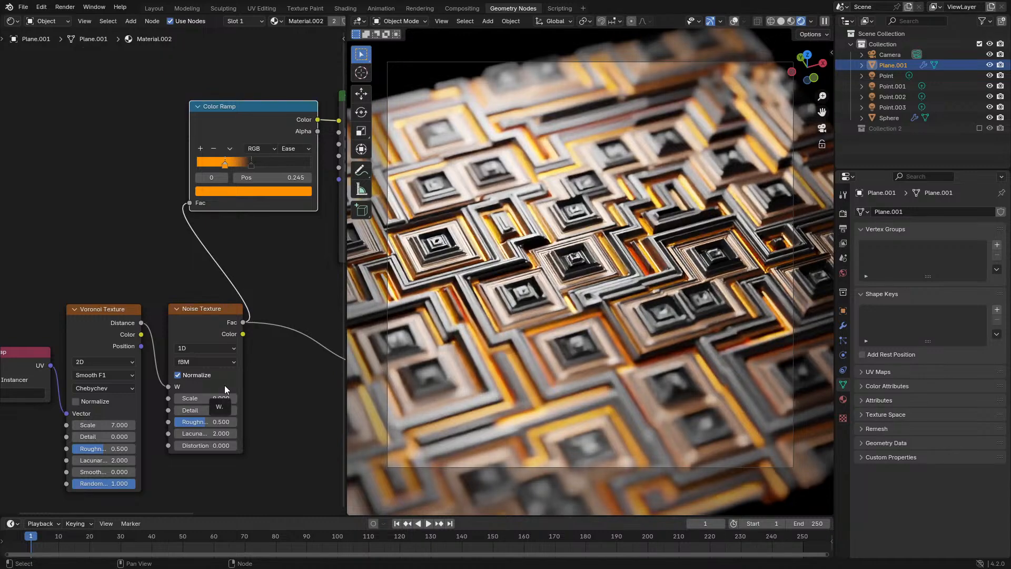
# Set the Voronoi Texture detail to 1 and inspect the plane's new pattern up close
pyautogui.scroll(2, 253, 369)
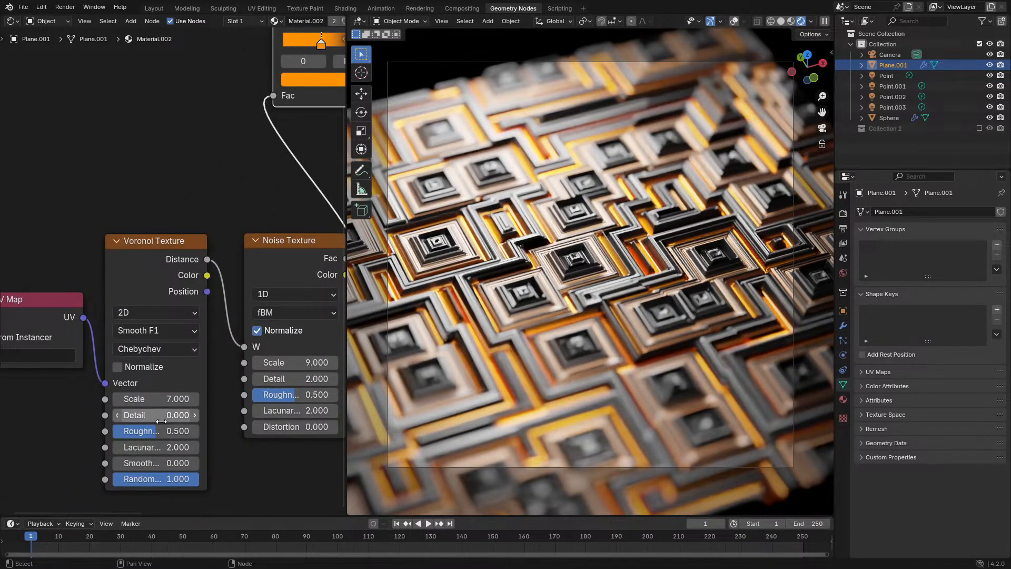
pyautogui.moveTo(153, 417); pyautogui.dragTo(173, 418)
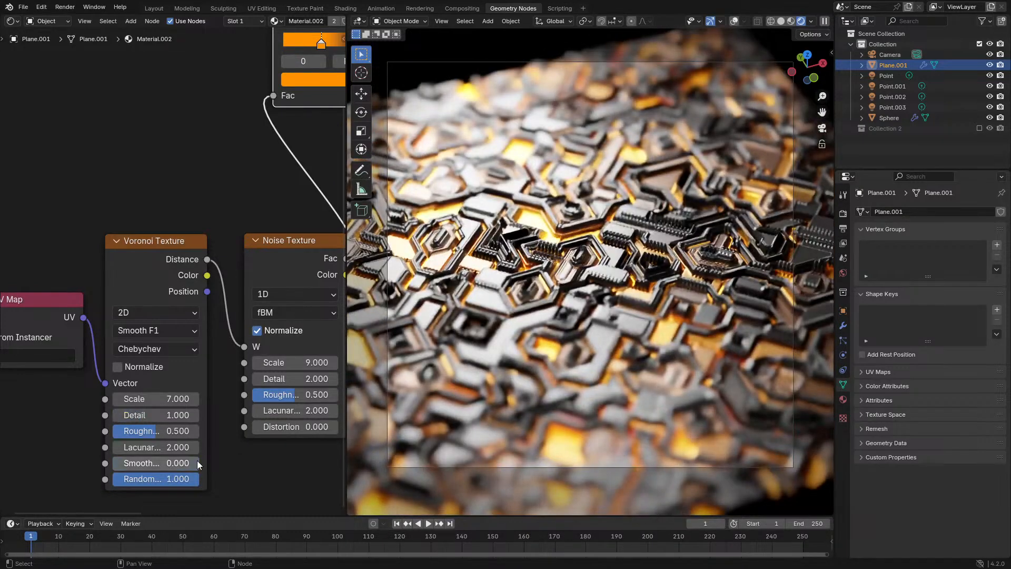
pyautogui.press('KP_0')
pyautogui.scroll(6, 548, 323)
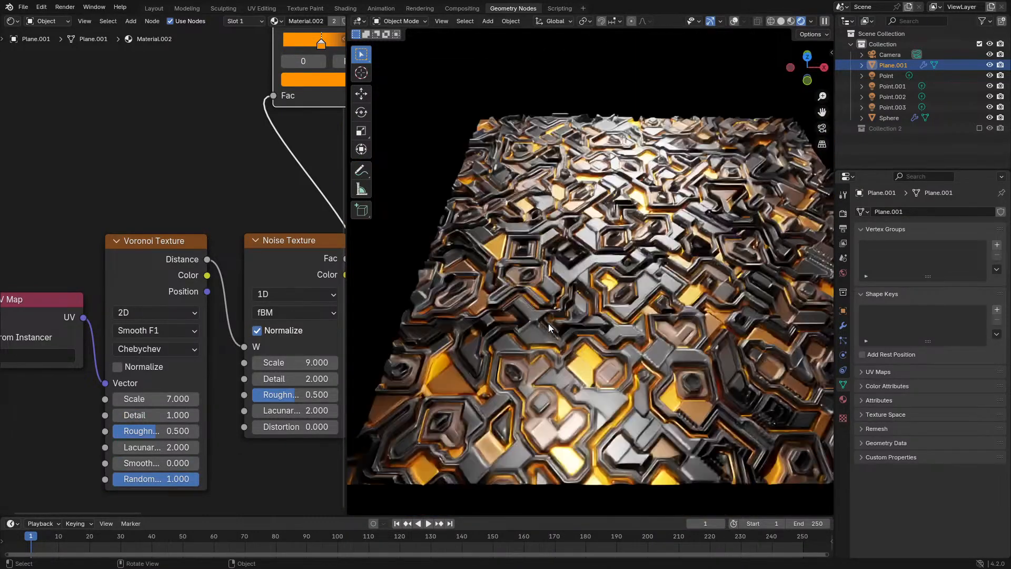
pyautogui.keyDown('shift'); pyautogui.moveTo(548, 324); pyautogui.dragTo(356, 255, button='middle'); pyautogui.keyUp('shift')
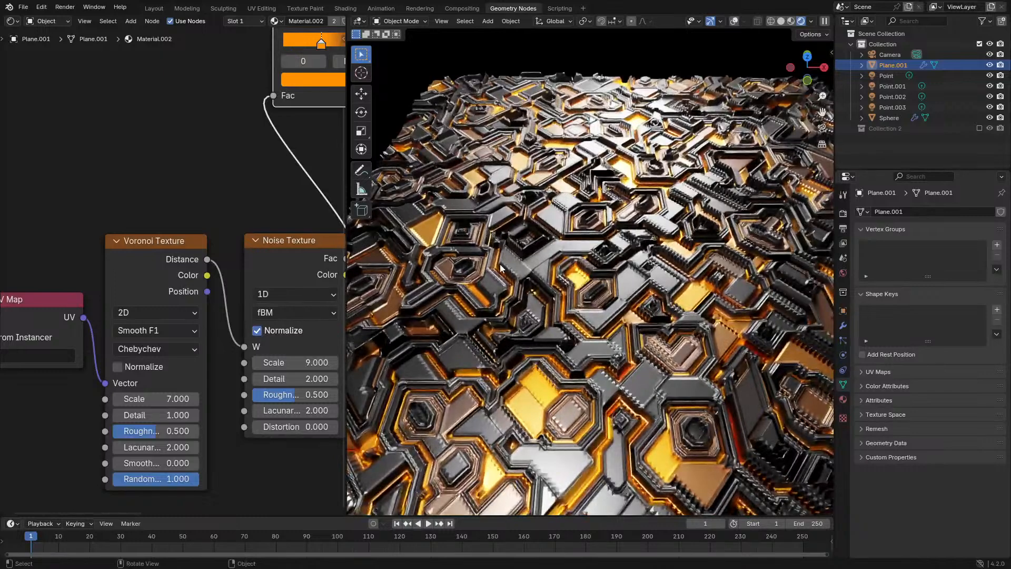
# Return to the camera view and set the Voronoi Texture scale to 5
pyautogui.press('KP_0')
pyautogui.click(168, 399)
pyautogui.write('5')
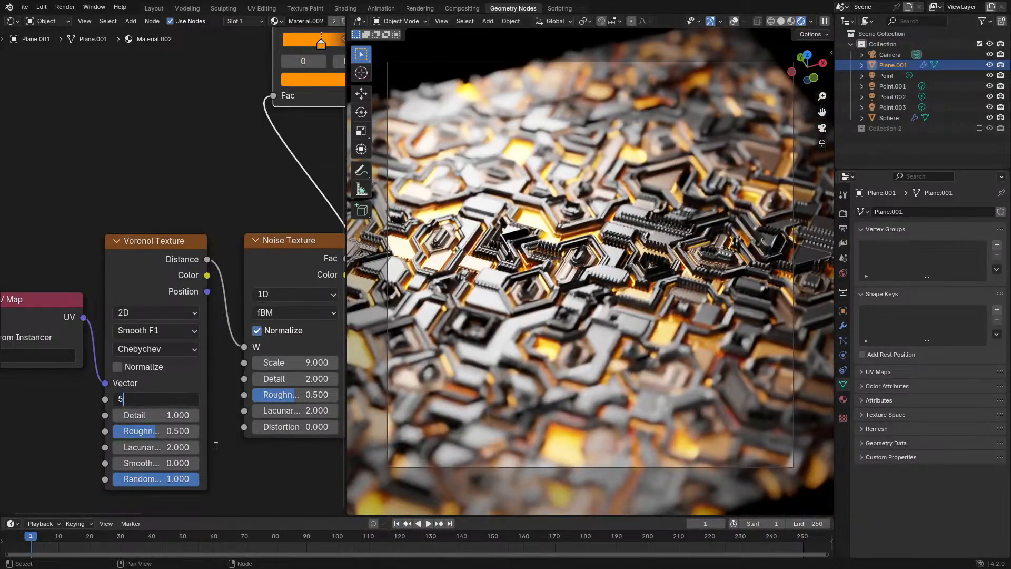
pyautogui.press('Return')
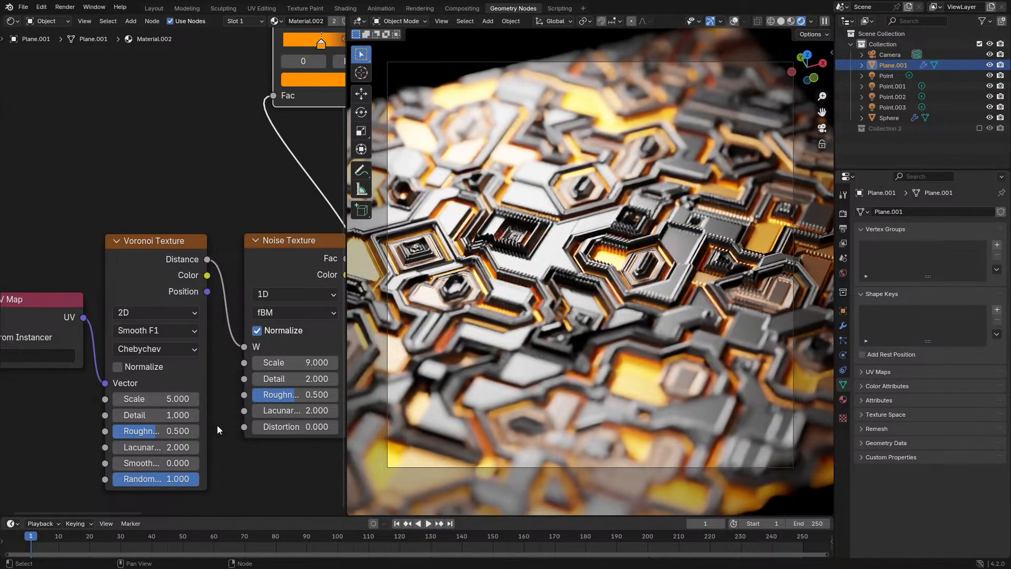
# Try a scale of 15 on the Noise Texture and undo the change
pyautogui.keyDown('ctrl'); pyautogui.moveTo(294, 362); pyautogui.dragTo(364, 363); pyautogui.keyUp('ctrl')
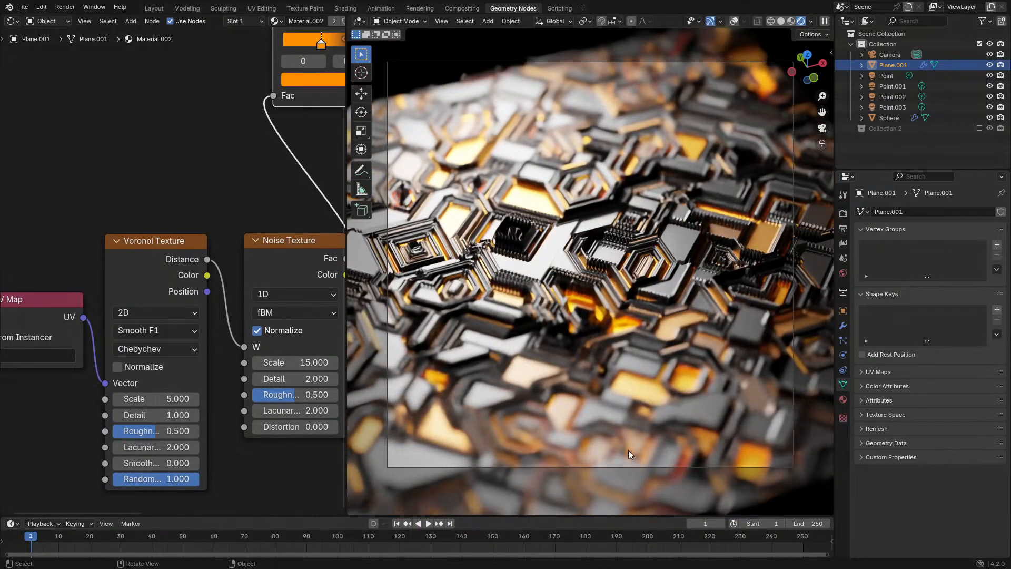
pyautogui.hotkey('ctrl', 'z')
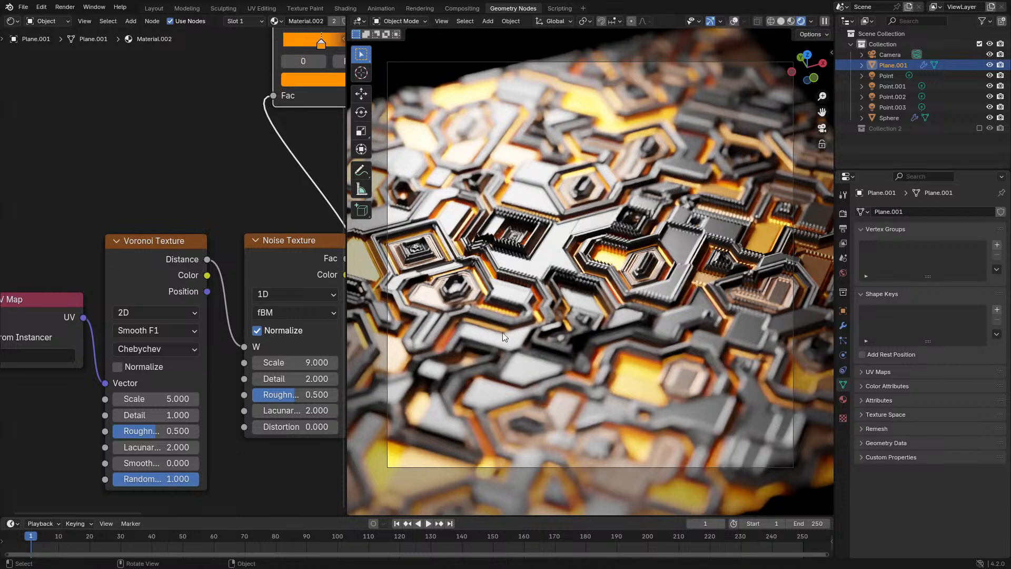
# Remove the plane's Geometry Nodes modifier and set the second Subdivision modifier's viewport and render levels to 5
pyautogui.click(844, 325)
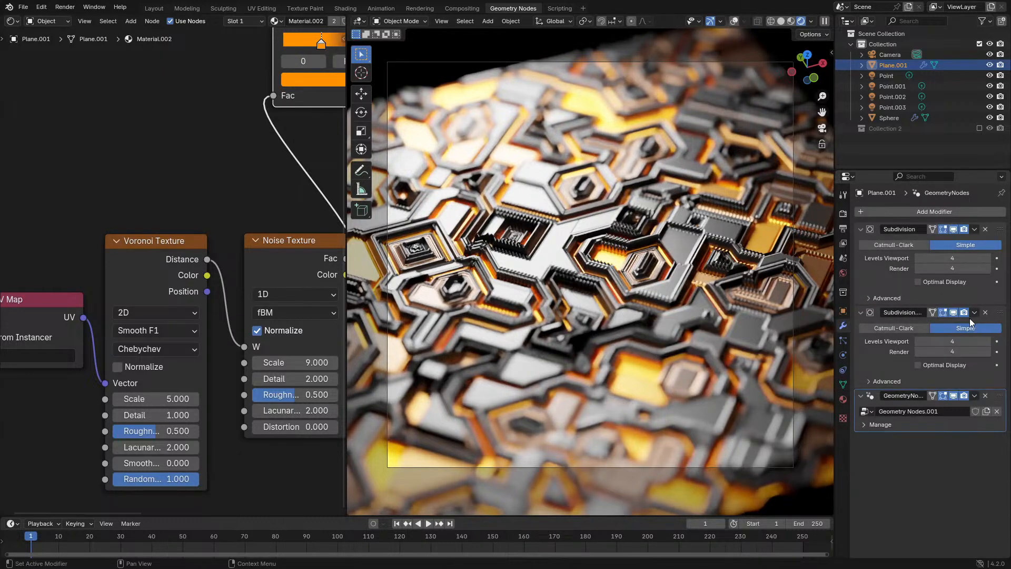
pyautogui.moveTo(958, 341); pyautogui.dragTo(957, 352)
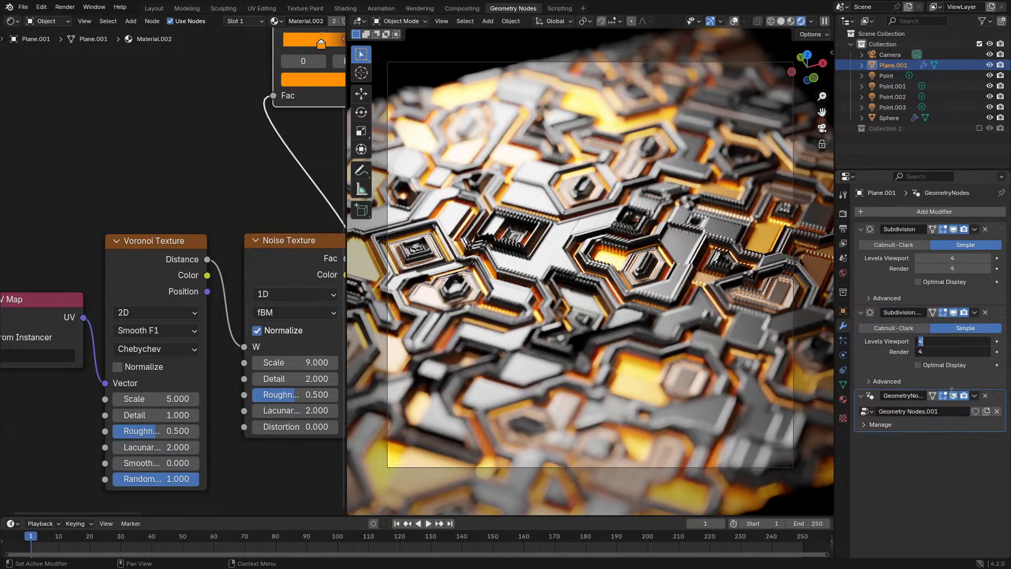
pyautogui.press('Return')
pyautogui.click(985, 396)
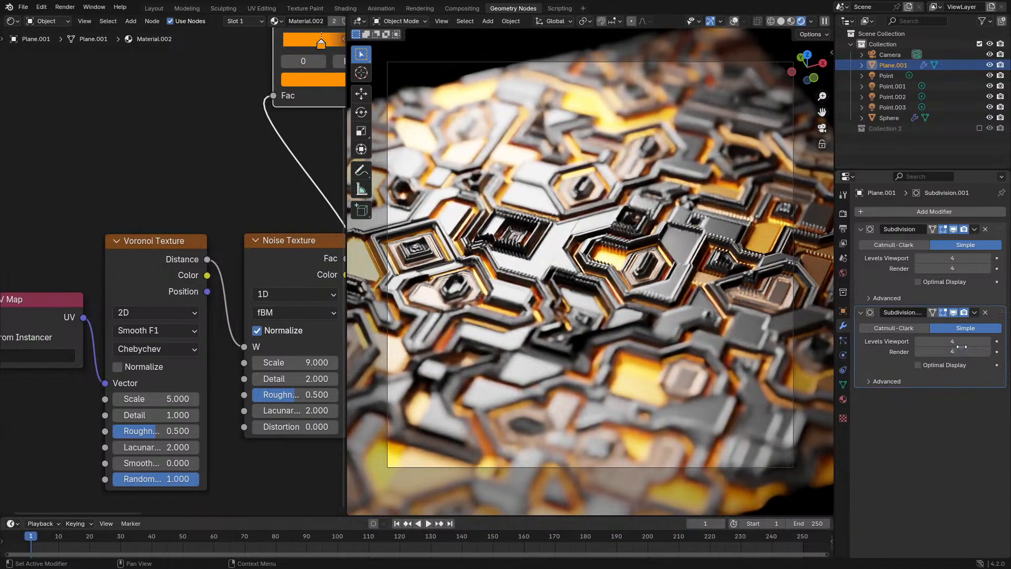
pyautogui.moveTo(958, 342); pyautogui.dragTo(958, 352)
pyautogui.write('5')
pyautogui.press('Return')
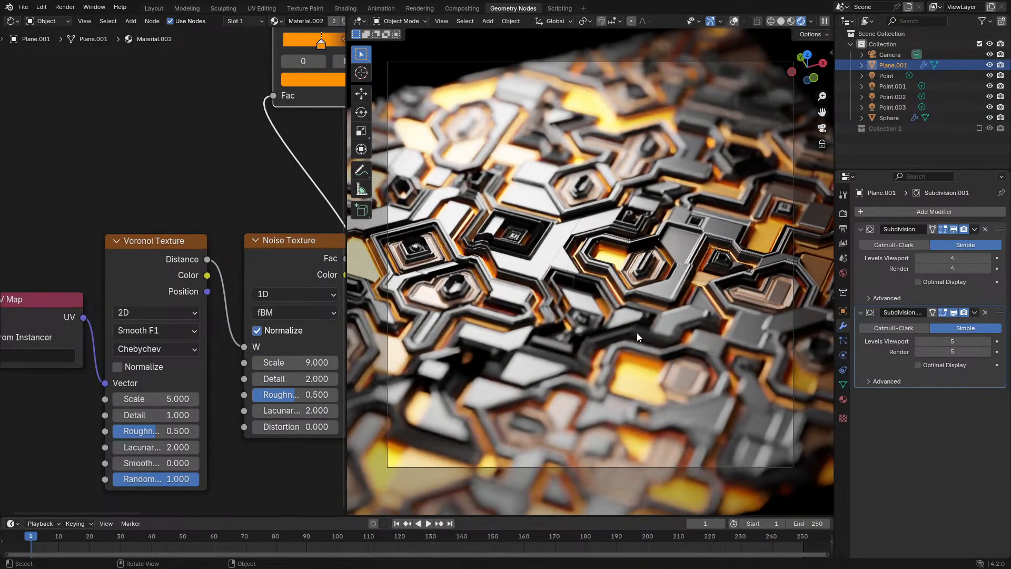
# Raise the Voronoi Texture roughness to 0.742 and inspect the plane's pattern outside the camera view
pyautogui.scroll(2, 637, 333)
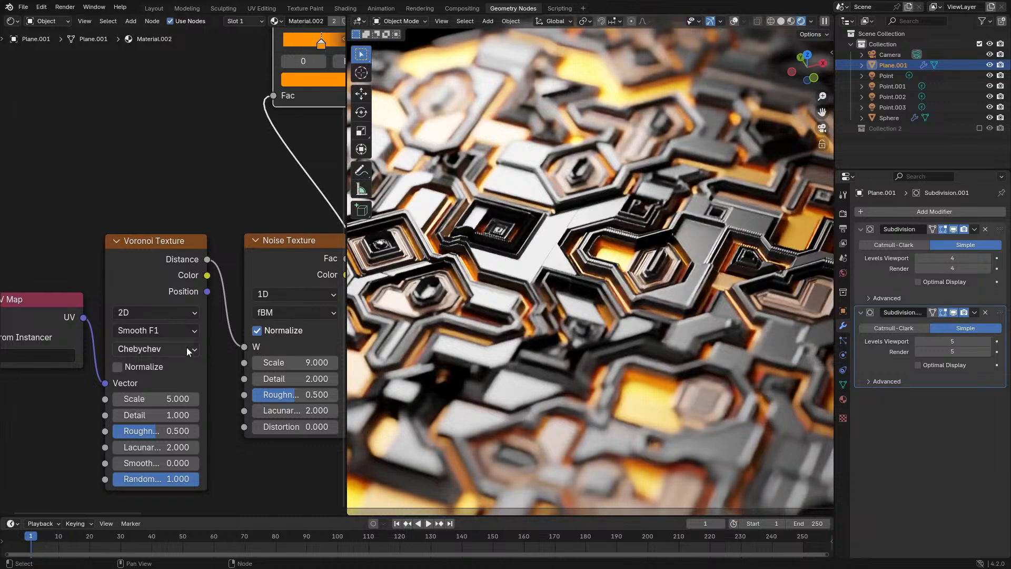
pyautogui.scroll(2, 189, 352)
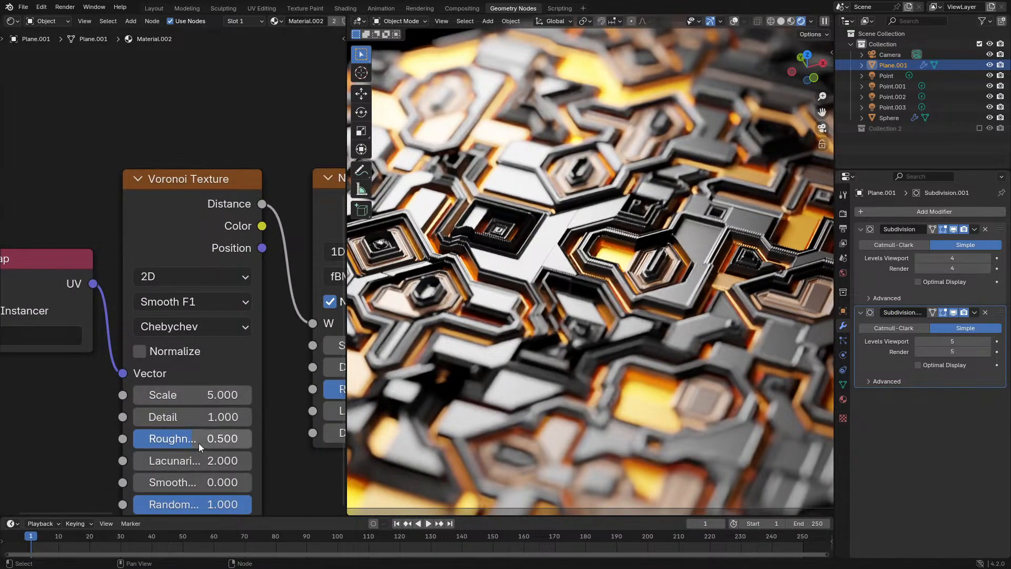
pyautogui.moveTo(209, 439); pyautogui.dragTo(221, 439)
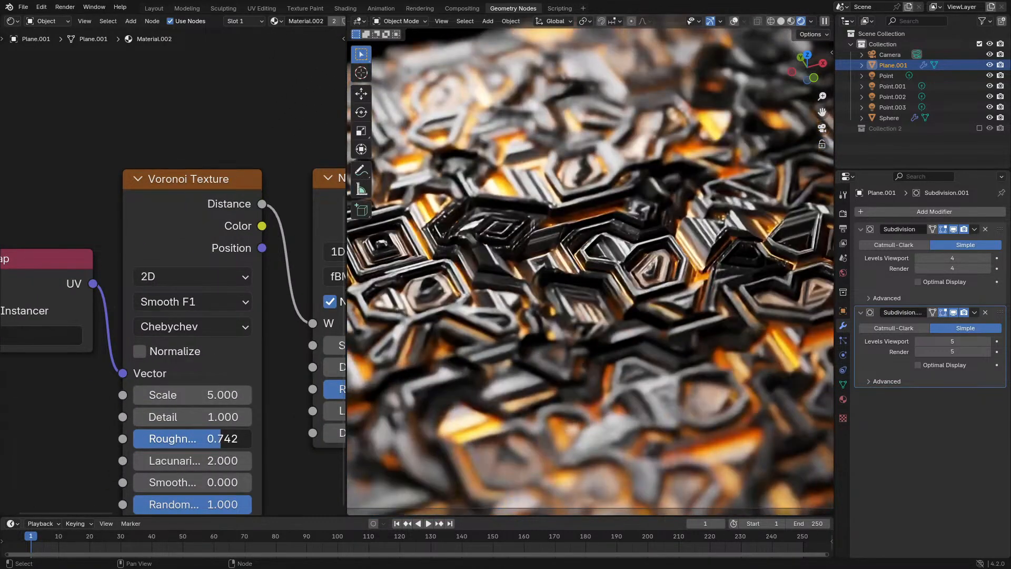
pyautogui.scroll(-3, 572, 331)
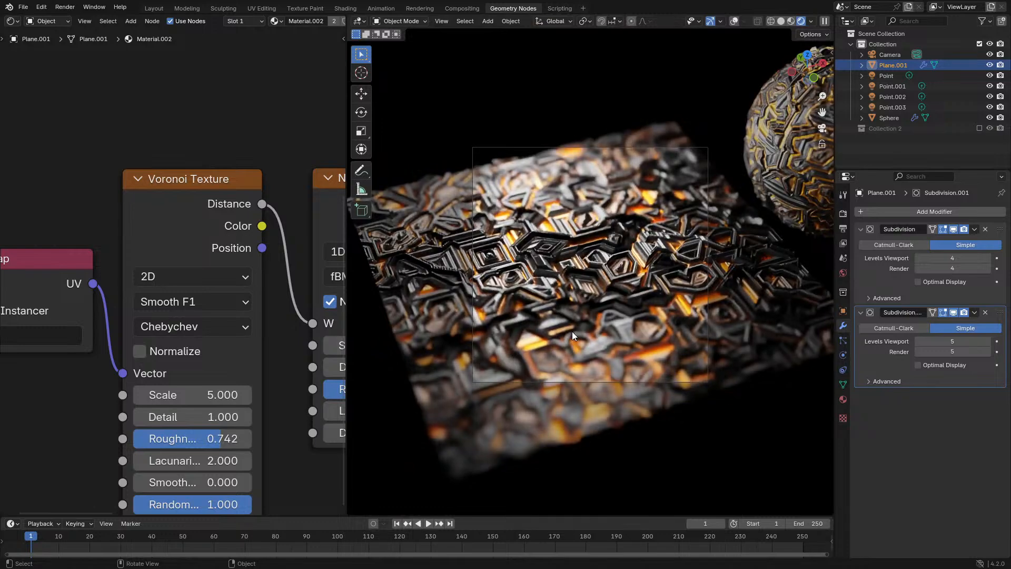
pyautogui.scroll(4, 572, 330)
pyautogui.moveTo(572, 331); pyautogui.dragTo(606, 326, button='middle')
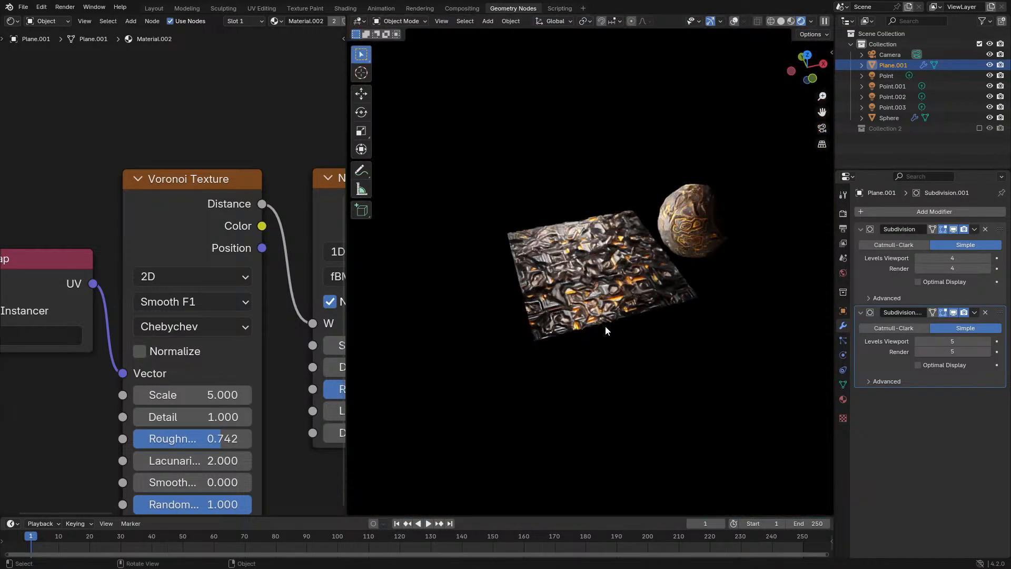
pyautogui.scroll(5, 606, 327)
pyautogui.scroll(1, 605, 326)
# Set the Voronoi Texture roughness to 0.5
pyautogui.moveTo(257, 451); pyautogui.dragTo(160, 438)
pyautogui.rightClick(159, 438)
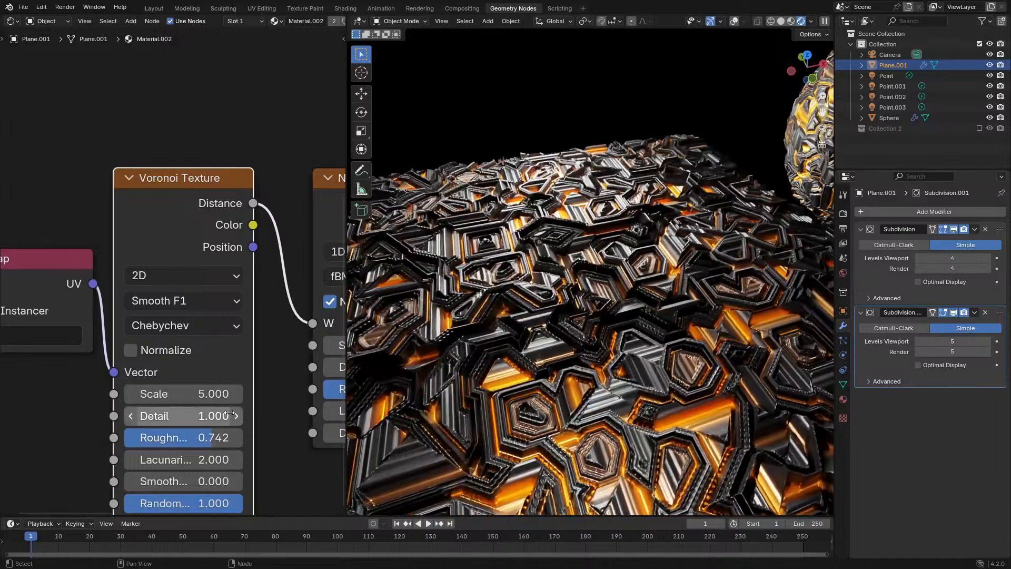
pyautogui.click(204, 436)
pyautogui.write('./')
pyautogui.press('Return')
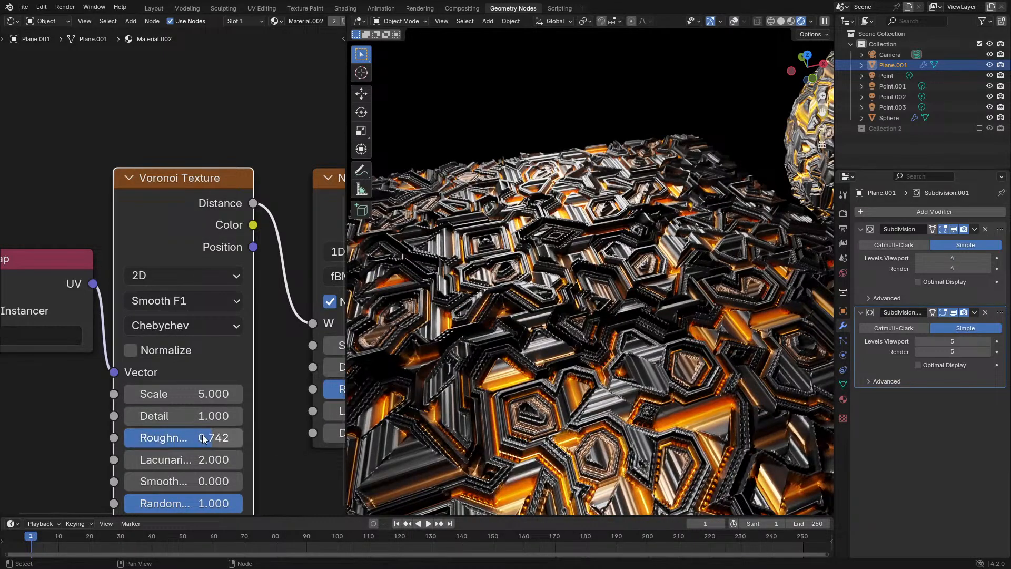
pyautogui.click(203, 435)
pyautogui.write('.')
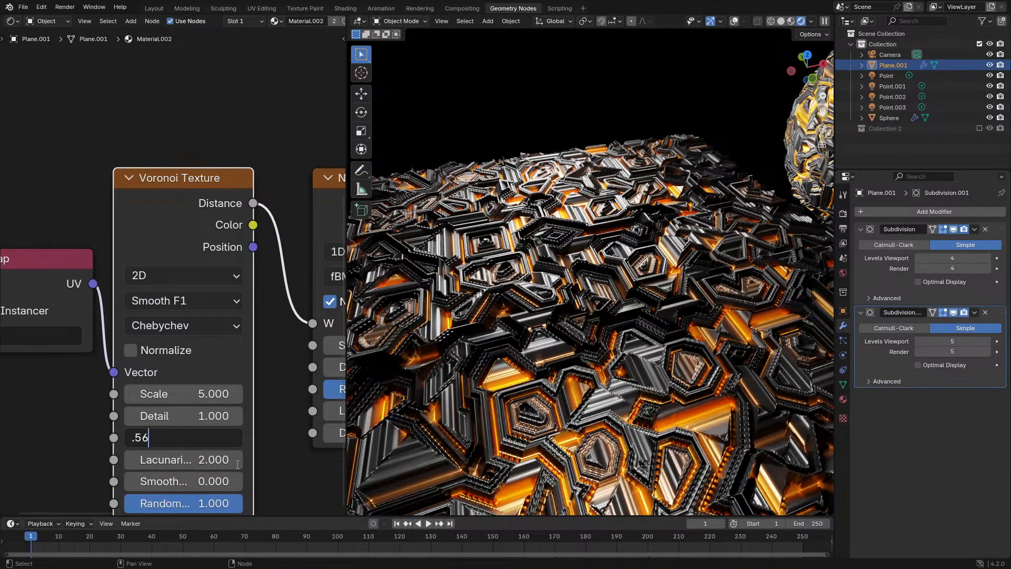
pyautogui.write('56')
pyautogui.press('BackSpace')
pyautogui.press('Return')
# Set the Voronoi Texture lacunarity to 3 and roughness to 0.358, and inspect the pattern through the camera
pyautogui.click(173, 456)
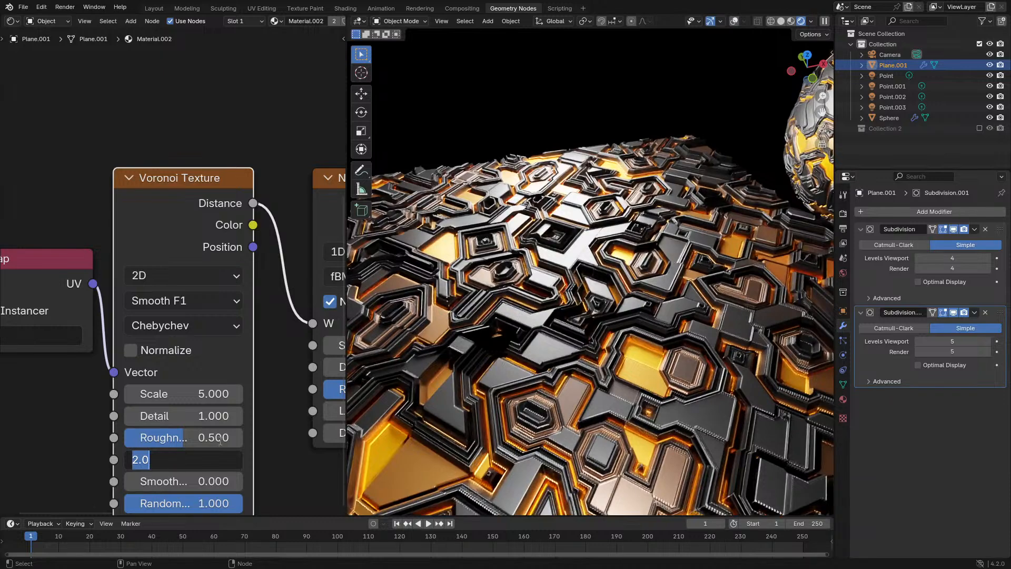
pyautogui.write('3')
pyautogui.press('Return')
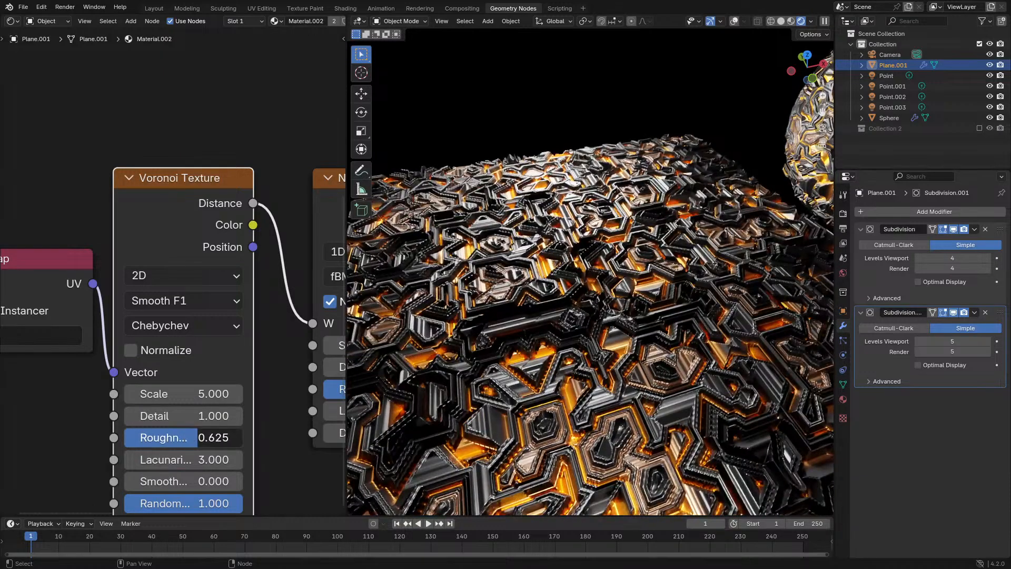
pyautogui.moveTo(197, 438); pyautogui.dragTo(167, 437)
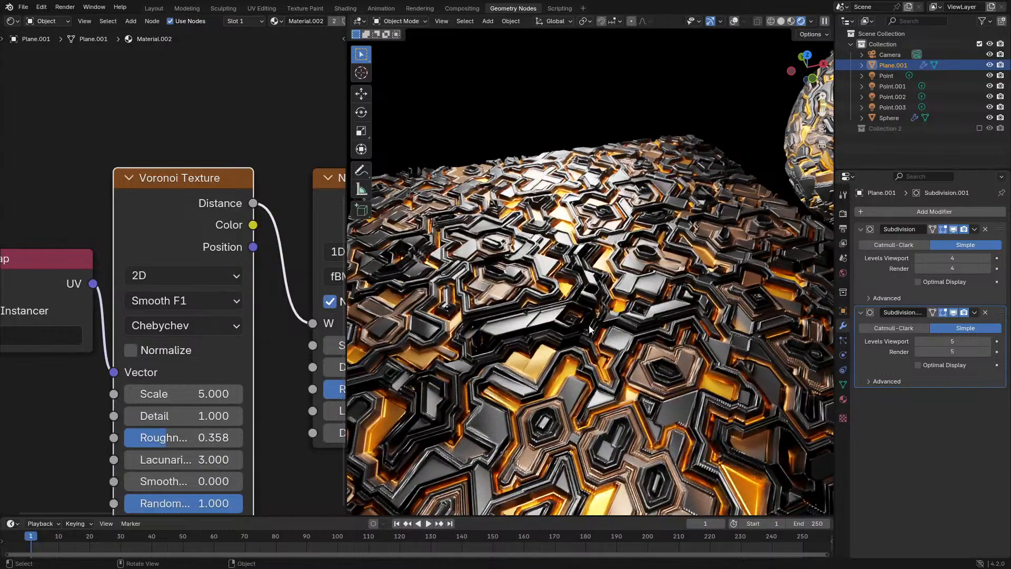
pyautogui.moveTo(589, 330); pyautogui.dragTo(584, 339, button='middle')
pyautogui.scroll(5, 584, 342)
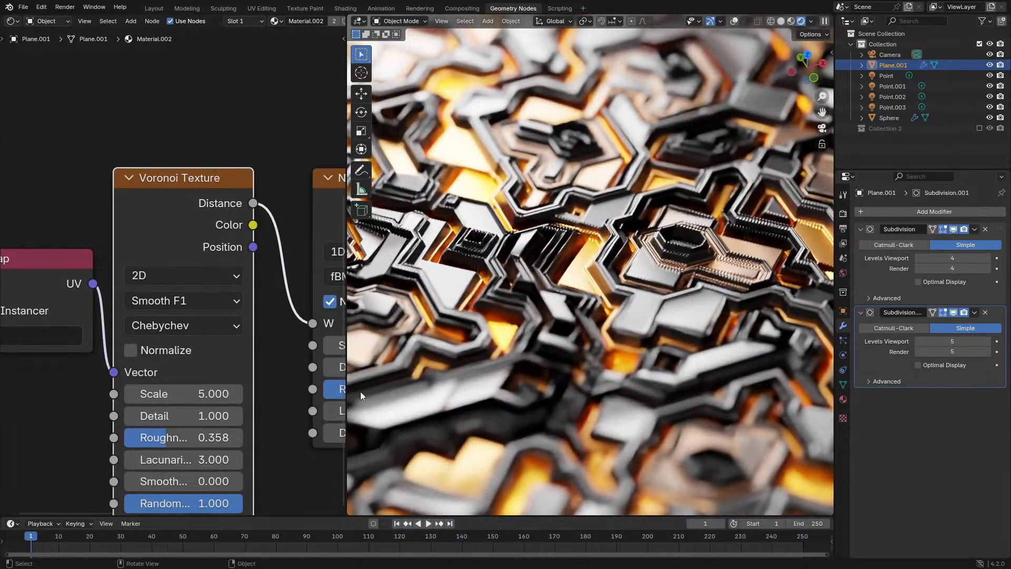
pyautogui.scroll(-2, 623, 299)
pyautogui.scroll(-1, 528, 275)
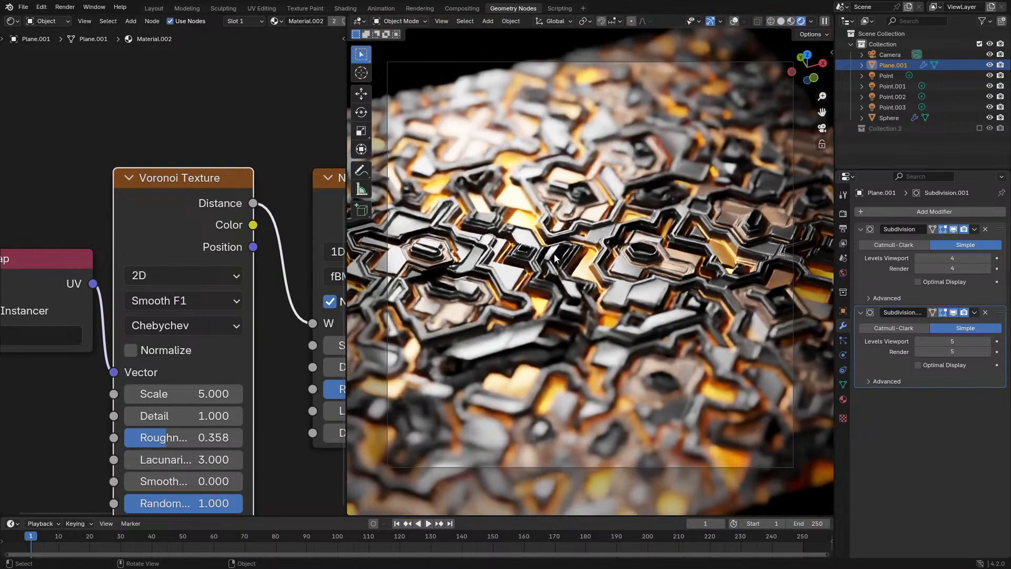
pyautogui.scroll(2, 554, 254)
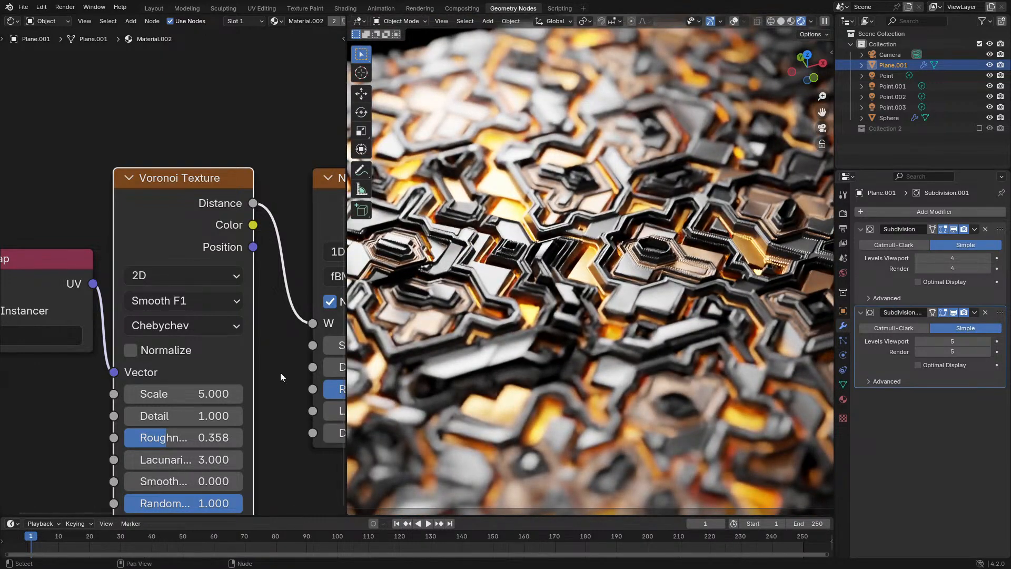
# Set the Voronoi Texture lacunarity to 1.5 and roughness to 0.75, and view the plane outside the camera
pyautogui.click(190, 458)
pyautogui.write('1.5')
pyautogui.press('Return')
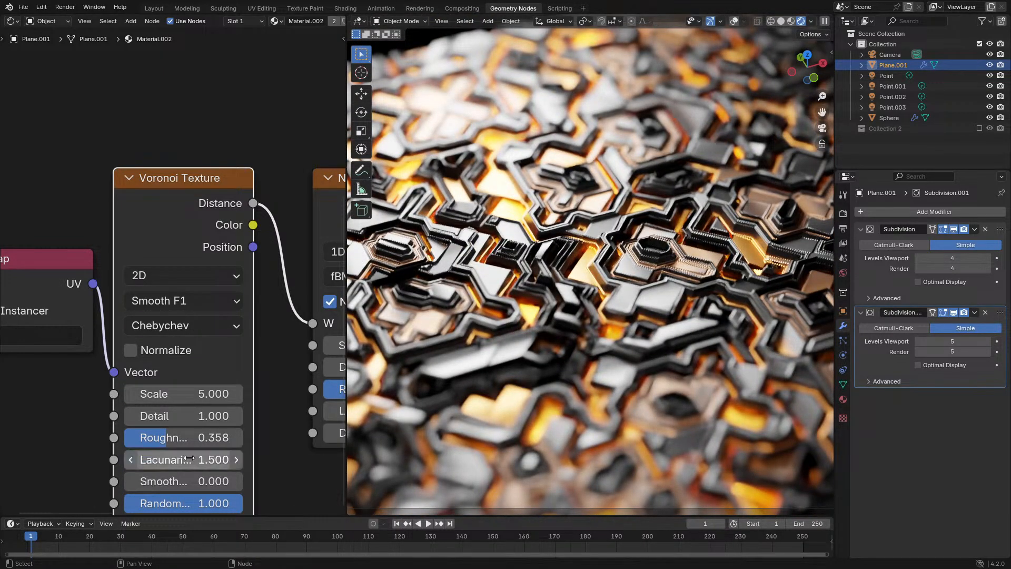
pyautogui.click(220, 437)
pyautogui.write('.75')
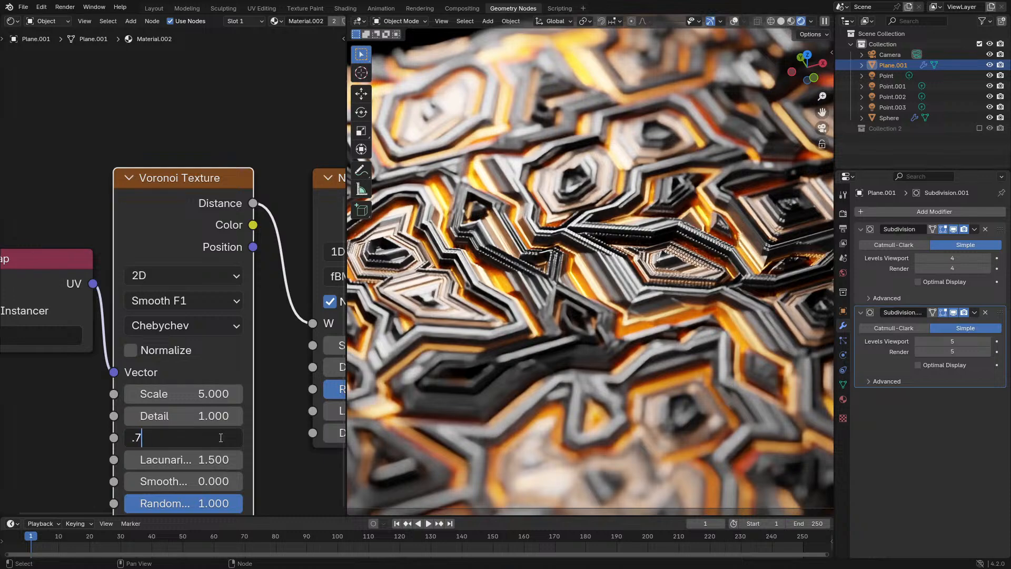
pyautogui.press('Return')
pyautogui.moveTo(621, 315); pyautogui.dragTo(644, 308, button='middle')
pyautogui.press('KP_Decimal')
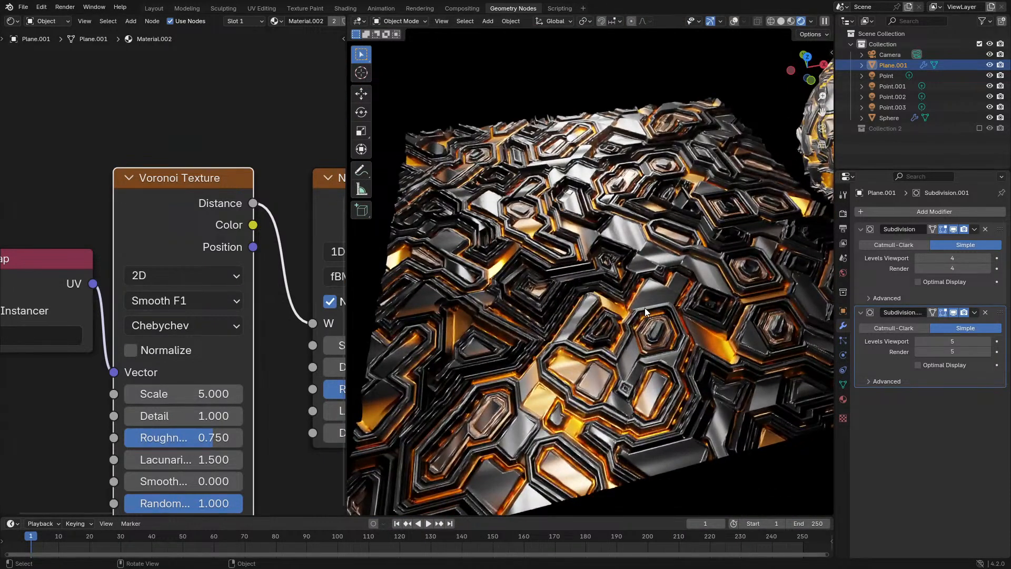
# Move the four point lights into a new collection named Lights and exclude that collection from the view layer
pyautogui.click(885, 76)
pyautogui.keyDown('shift'); pyautogui.click(885, 97); pyautogui.keyUp('shift')
pyautogui.keyDown('shift'); pyautogui.click(887, 106); pyautogui.keyUp('shift')
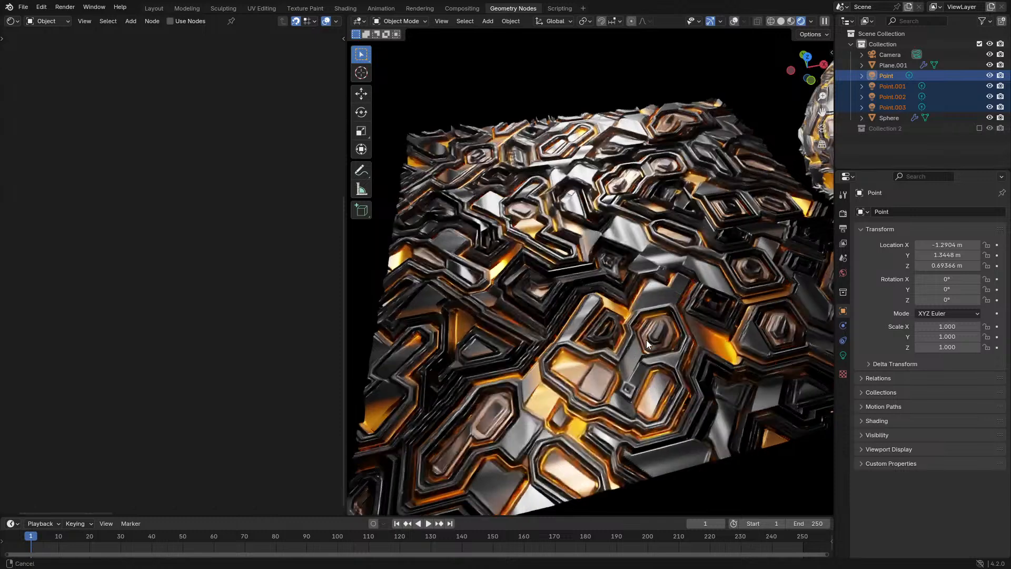
pyautogui.press('m')
pyautogui.click(611, 318)
pyautogui.click(635, 329)
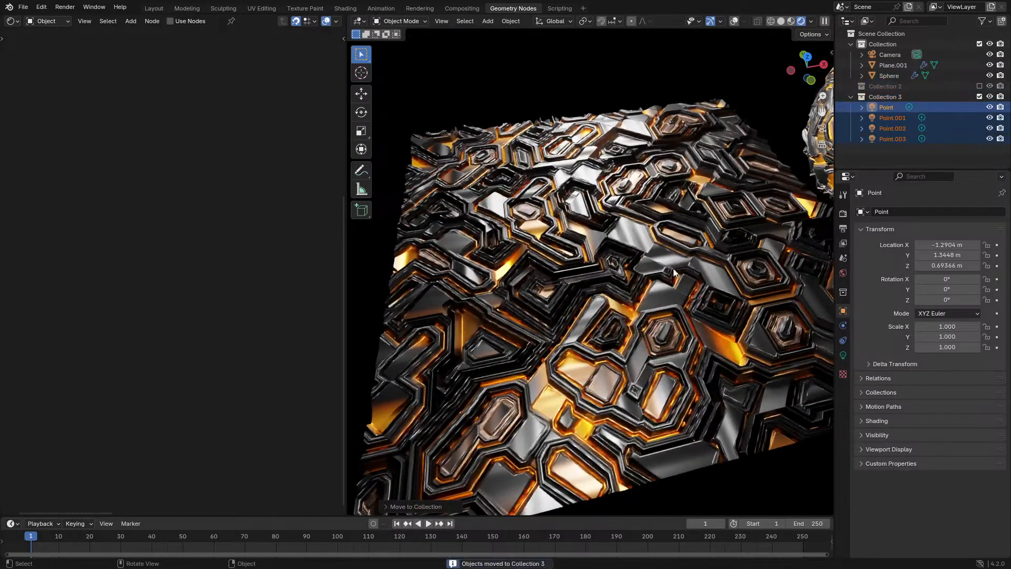
pyautogui.doubleClick(896, 98)
pyautogui.write('Lights')
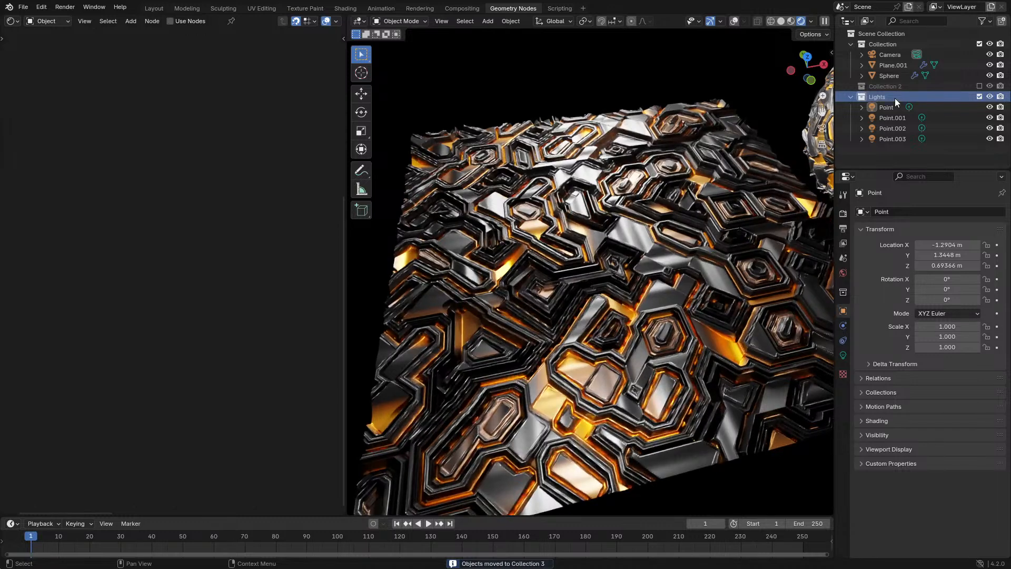
pyautogui.click(979, 96)
# Add a spot light, reset its location to the world origin, and raise it about 0.8 m above the plane
pyautogui.hotkey('shift', 'a')
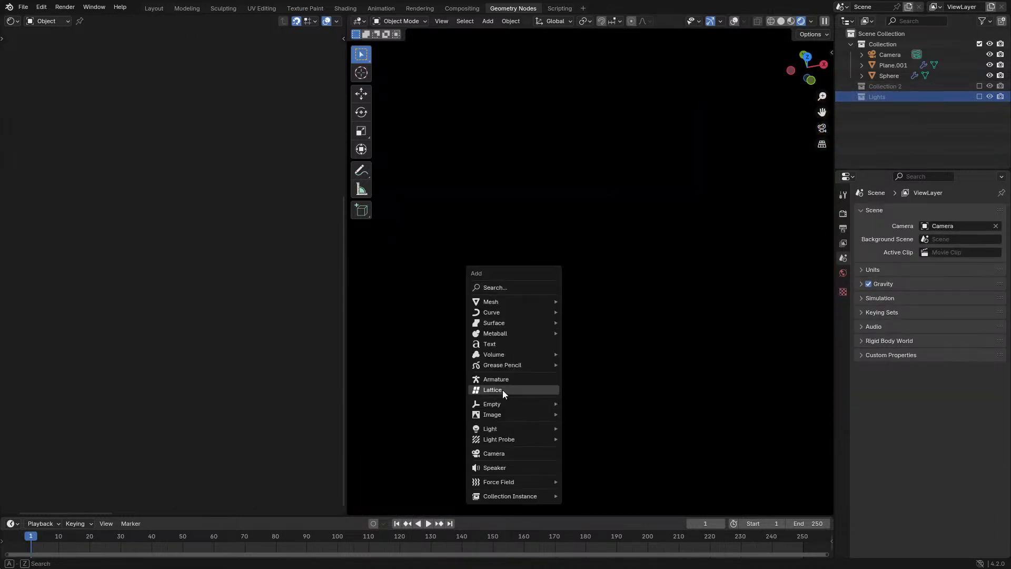
pyautogui.moveTo(532, 428)
pyautogui.click(605, 452)
pyautogui.hotkey('alt', 'g')
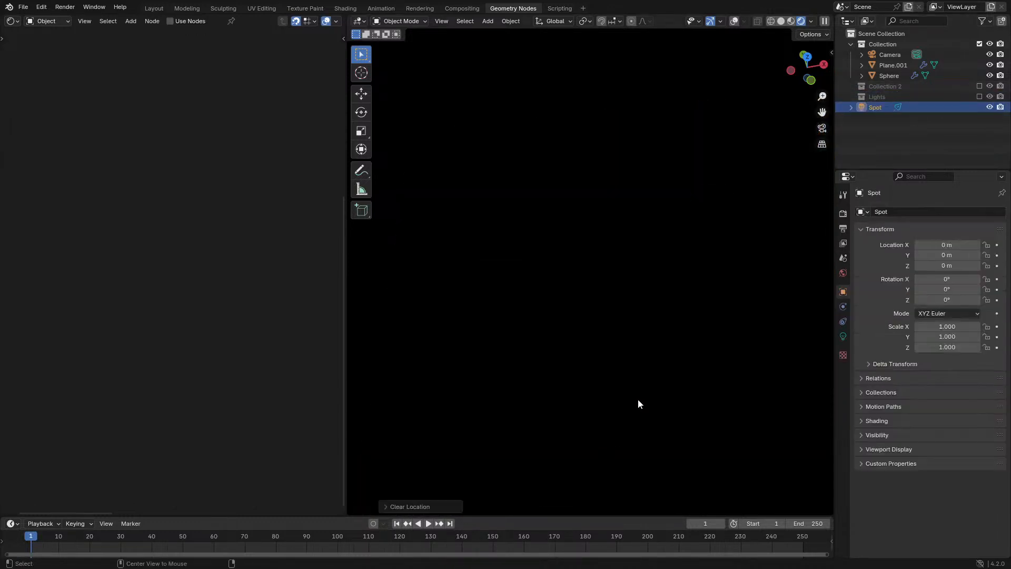
pyautogui.moveTo(637, 400); pyautogui.dragTo(602, 341, button='middle')
pyautogui.press('g')
pyautogui.click(628, 287)
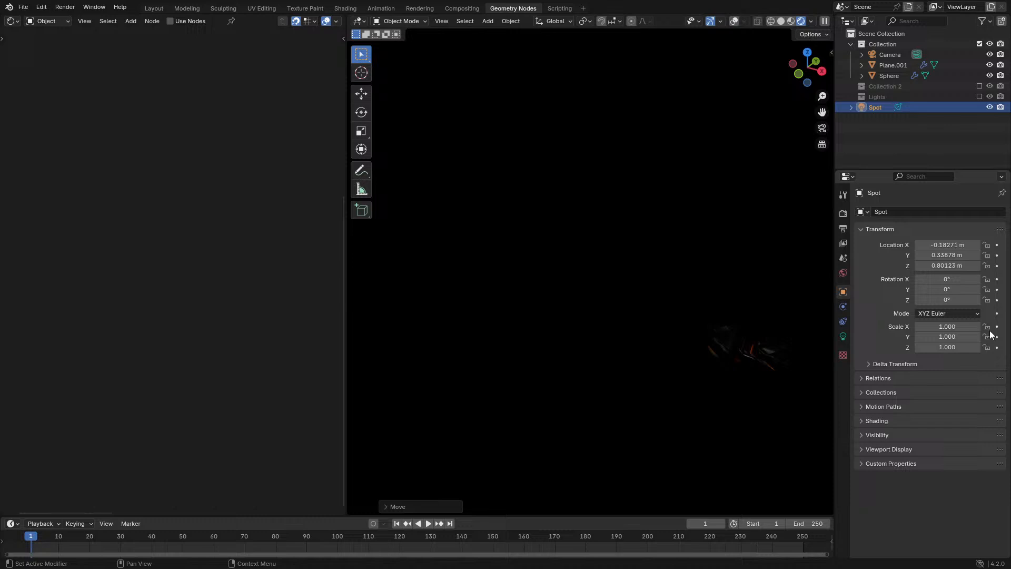
# Set the spot light's power to 1000 W
pyautogui.click(843, 337)
pyautogui.click(944, 283)
pyautogui.write('100')
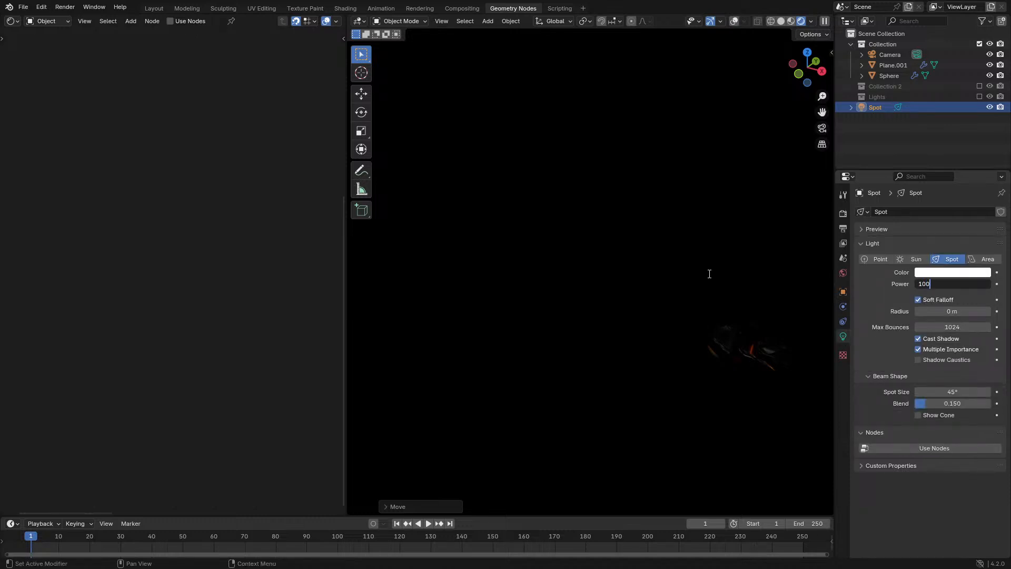
pyautogui.write('0')
pyautogui.press('Return')
# Rotate the spot light to tilt its beam across the plane and reposition it freehand
pyautogui.moveTo(715, 300); pyautogui.dragTo(605, 385, button='middle')
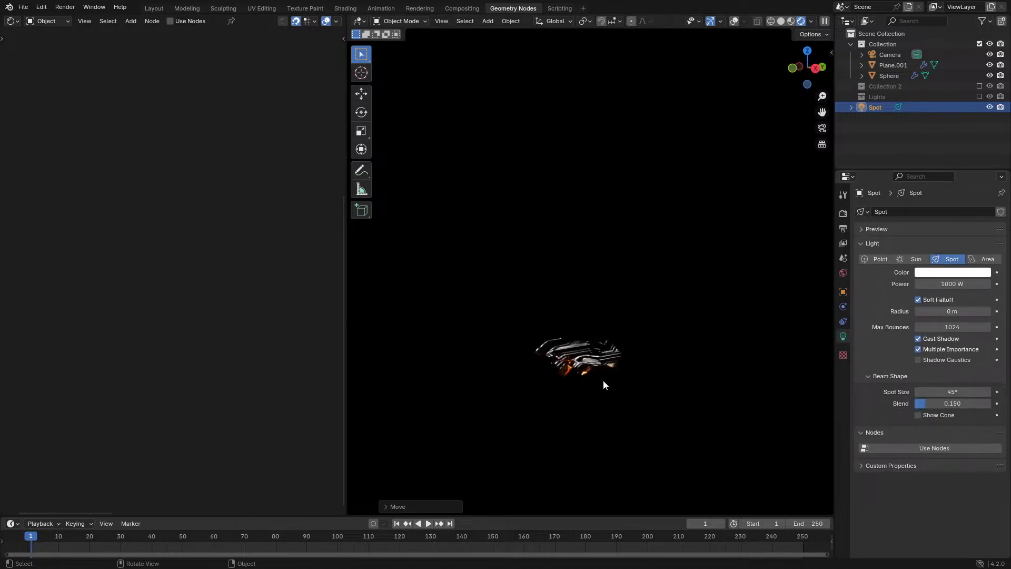
pyautogui.press('r')
pyautogui.click(492, 364)
pyautogui.press('g')
pyautogui.click(524, 355)
# In the camera view, move the spot light horizontally with Z locked so its beam falls on the framed area
pyautogui.press('KP_0')
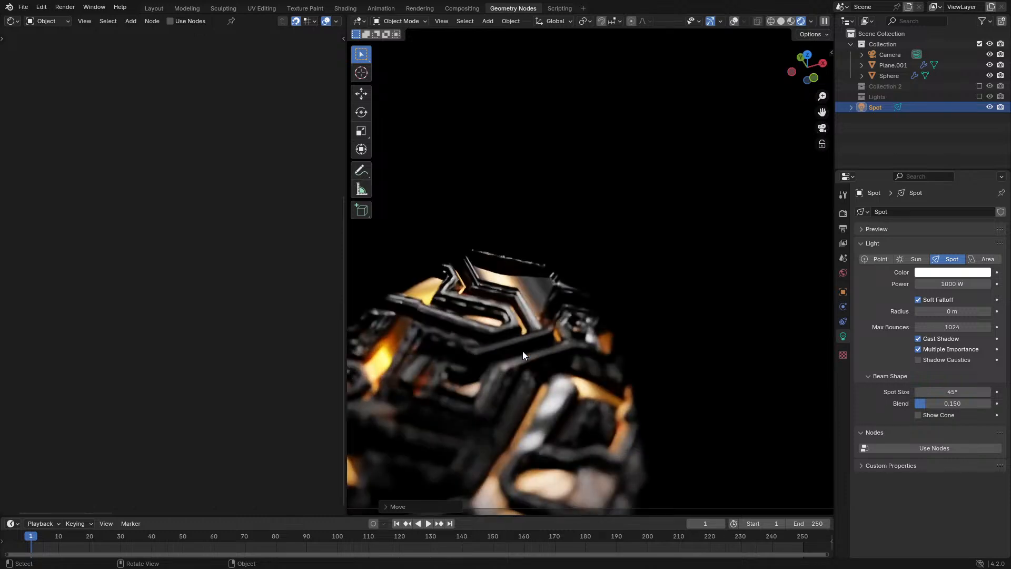
pyautogui.press('g')
pyautogui.hotkey('shift', 'z')
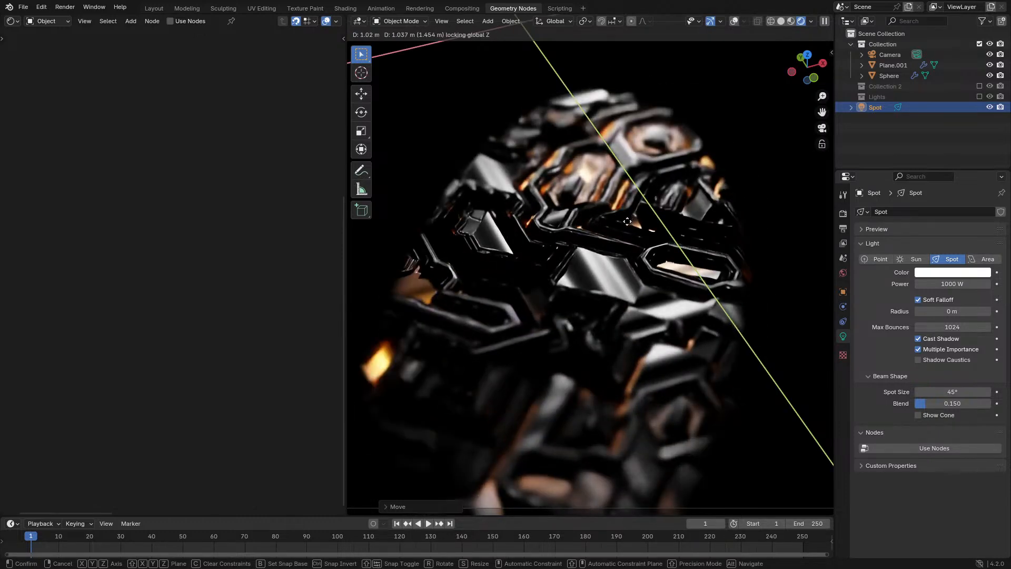
pyautogui.click(653, 206)
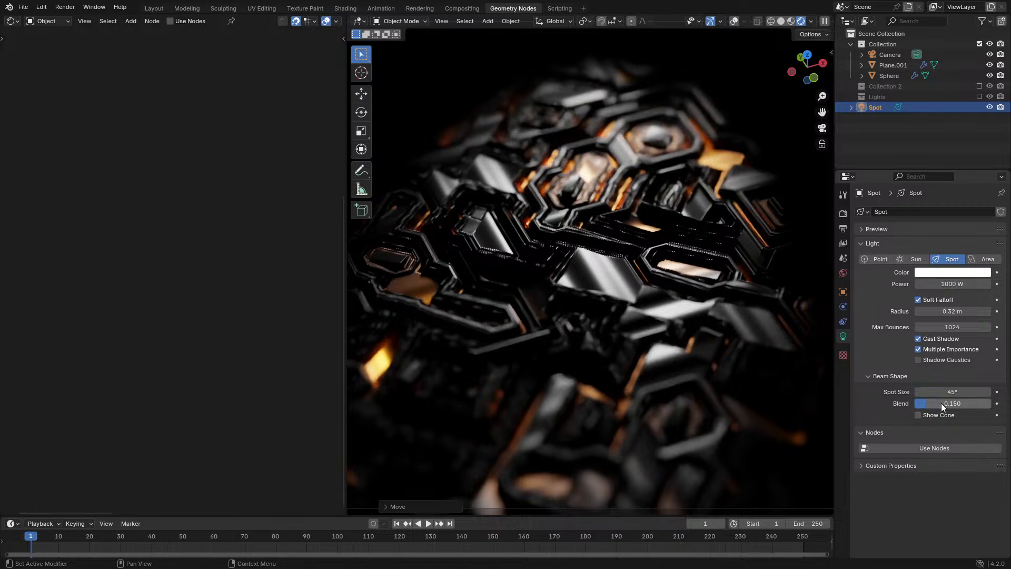
# Soften the edge of the spot light's beam by setting its blend to 0.776
pyautogui.moveTo(936, 402); pyautogui.dragTo(974, 403)
pyautogui.scroll(-3, 708, 341)
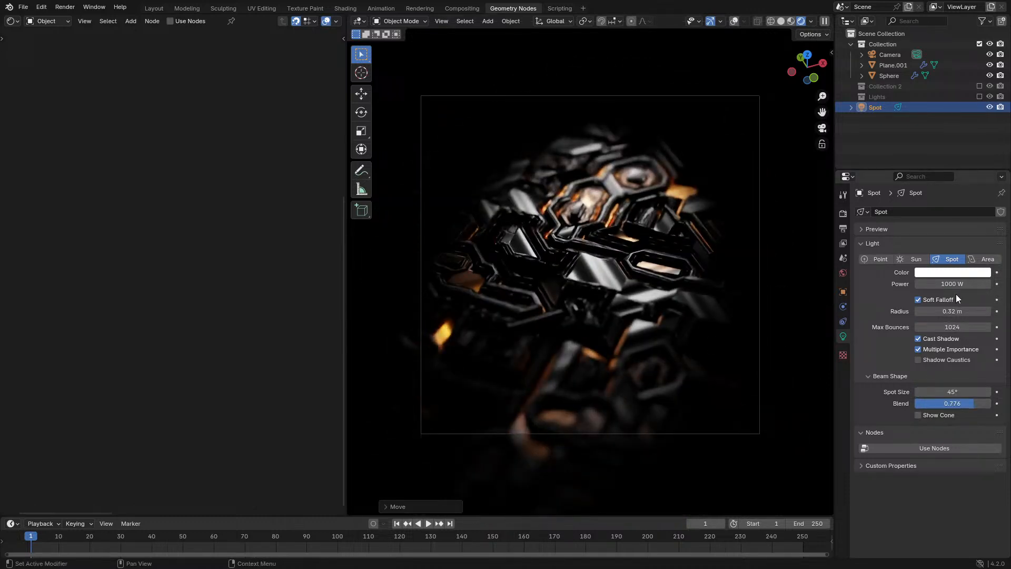
# Set the spot light's power to 3000 W
pyautogui.doubleClick(952, 284)
pyautogui.write('3000')
pyautogui.press('Return')
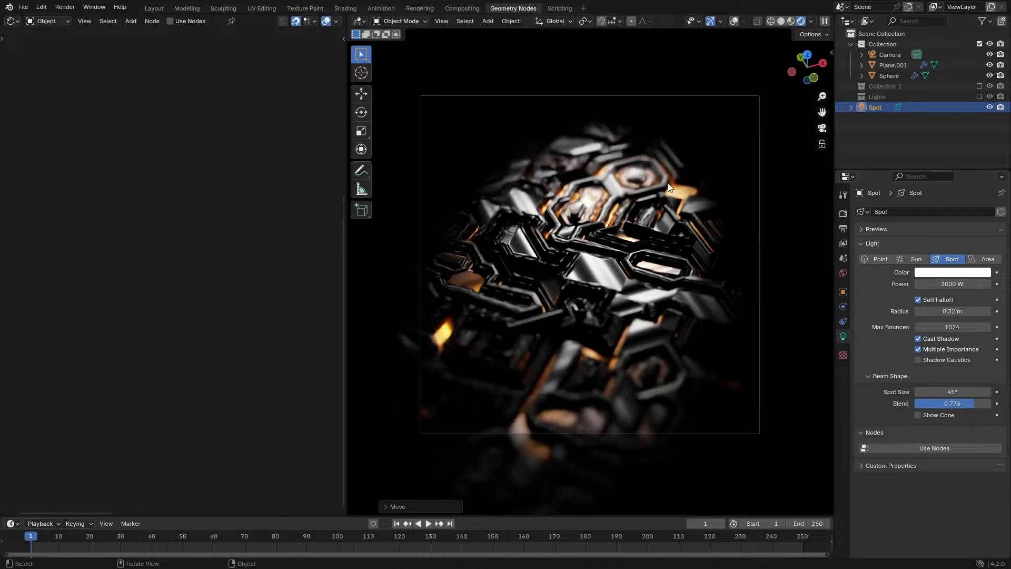
pyautogui.scroll(3, 675, 215)
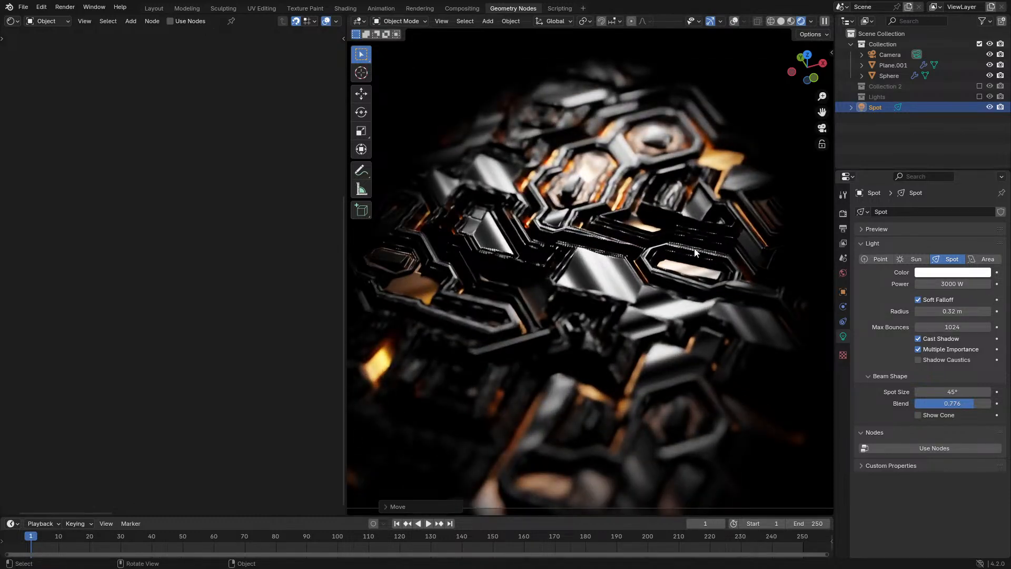
# On the plane's Voronoi Texture, try a lacunarity of 3 and a roughness of 0.5
pyautogui.click(694, 249)
pyautogui.doubleClick(187, 467)
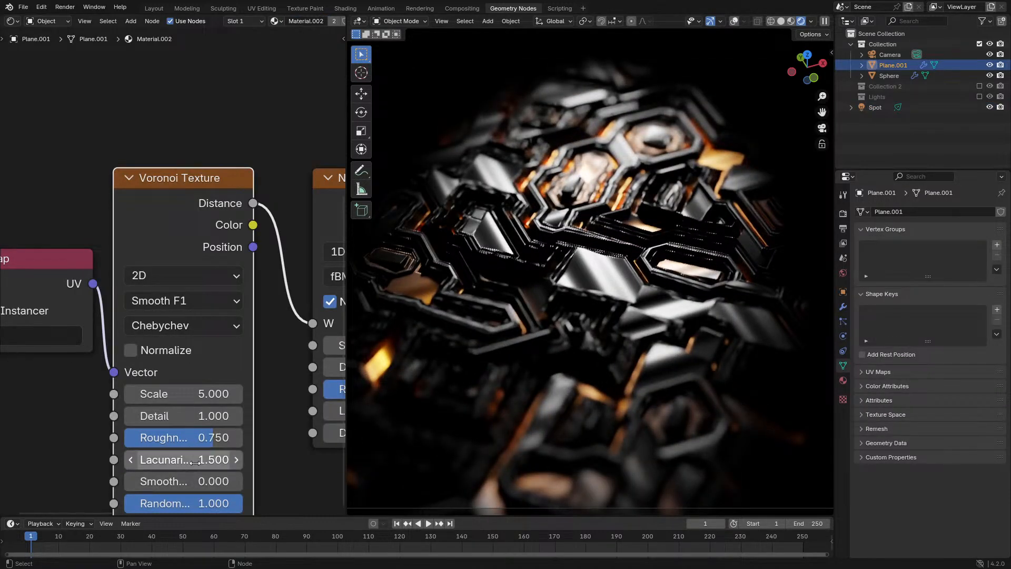
pyautogui.write('3')
pyautogui.press('Return')
pyautogui.doubleClick(183, 444)
pyautogui.write('0.5')
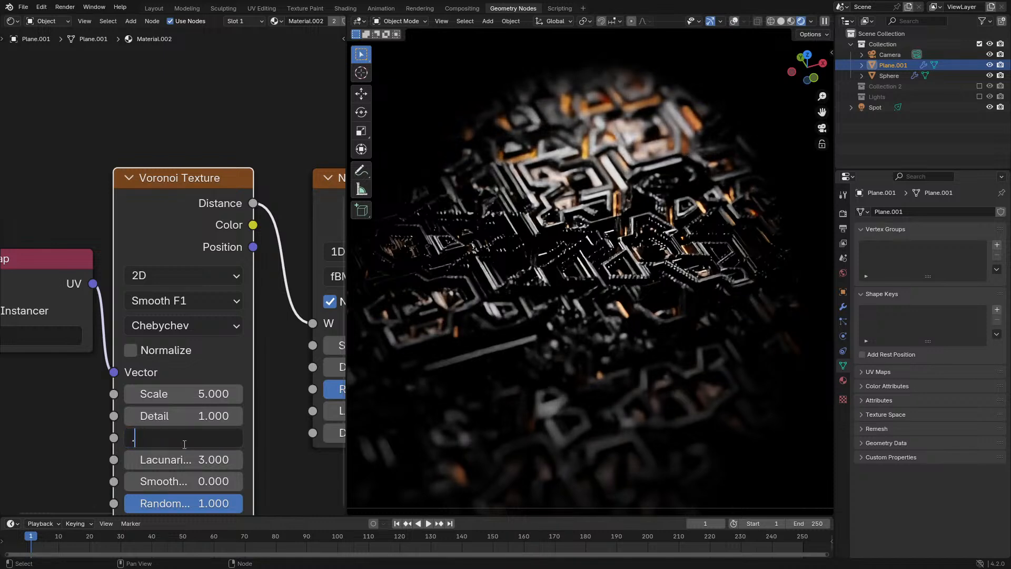
pyautogui.press('Return')
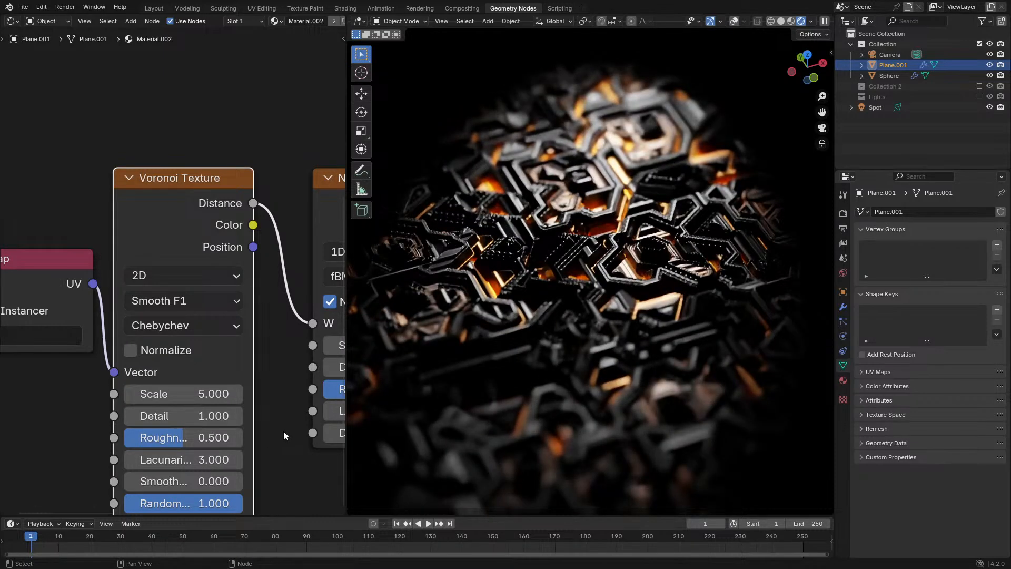
# Undo the roughness and lacunarity changes on the Voronoi Texture
pyautogui.hotkey('ctrl', 'z')
pyautogui.hotkey('ctrl', 'z')
pyautogui.hotkey('ctrl', 'z')
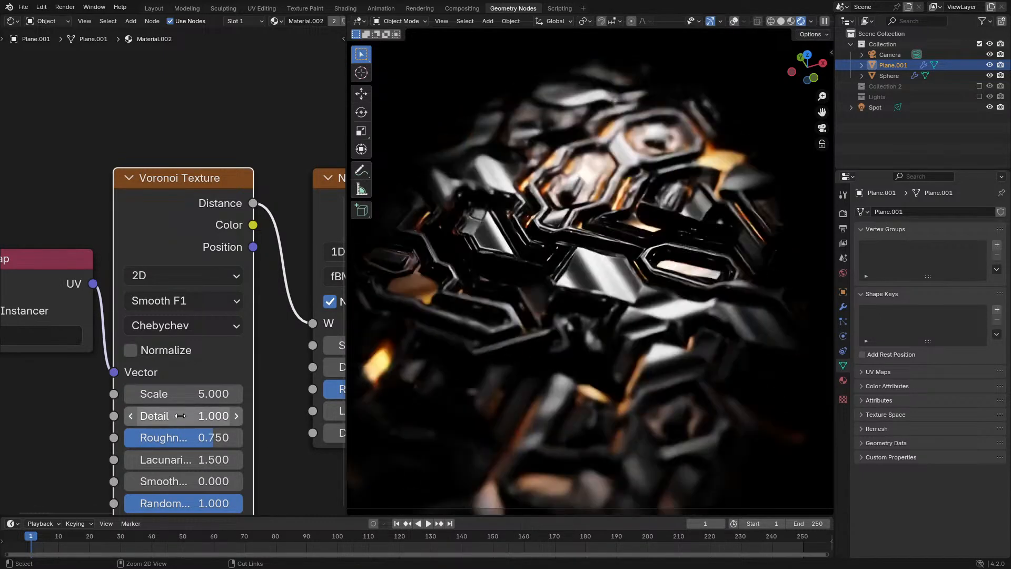
# Set the Voronoi Texture's scale to 3 and the Noise Texture's detail to 6
pyautogui.press('KP_0')
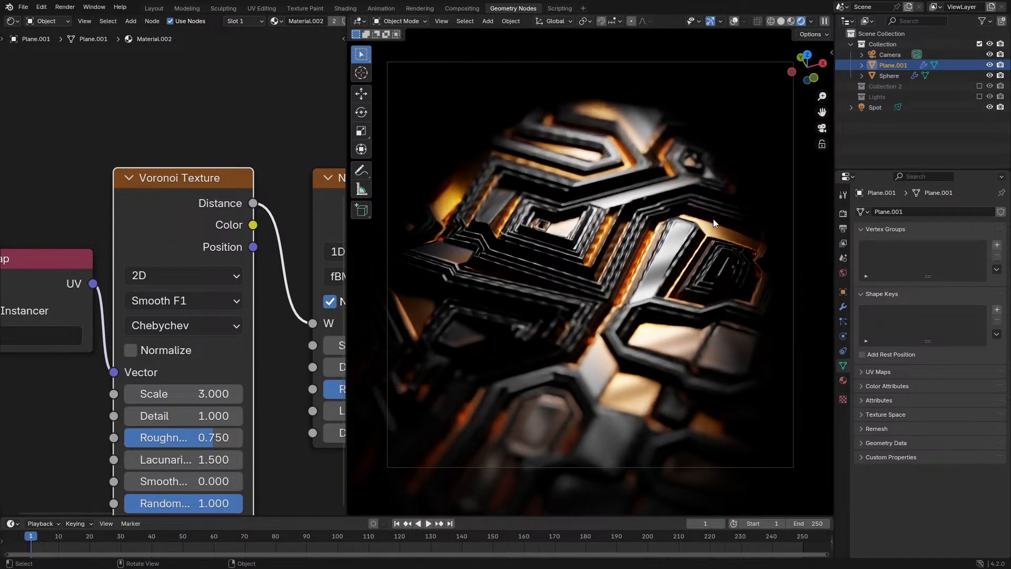
pyautogui.moveTo(265, 362); pyautogui.dragTo(125, 363, button='middle')
pyautogui.keyDown('ctrl'); pyautogui.moveTo(227, 369); pyautogui.dragTo(280, 369); pyautogui.keyUp('ctrl')
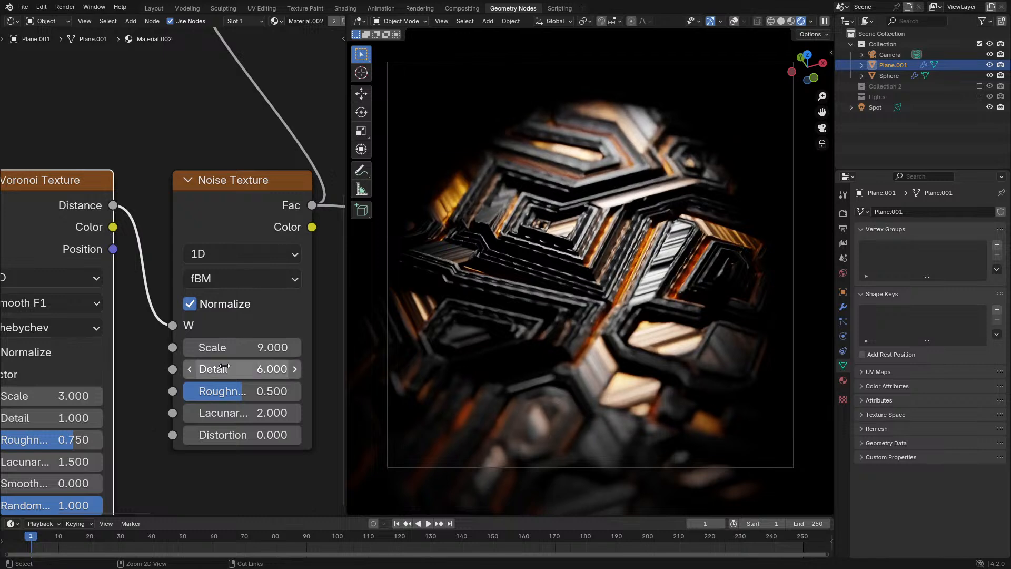
pyautogui.scroll(1, 716, 159)
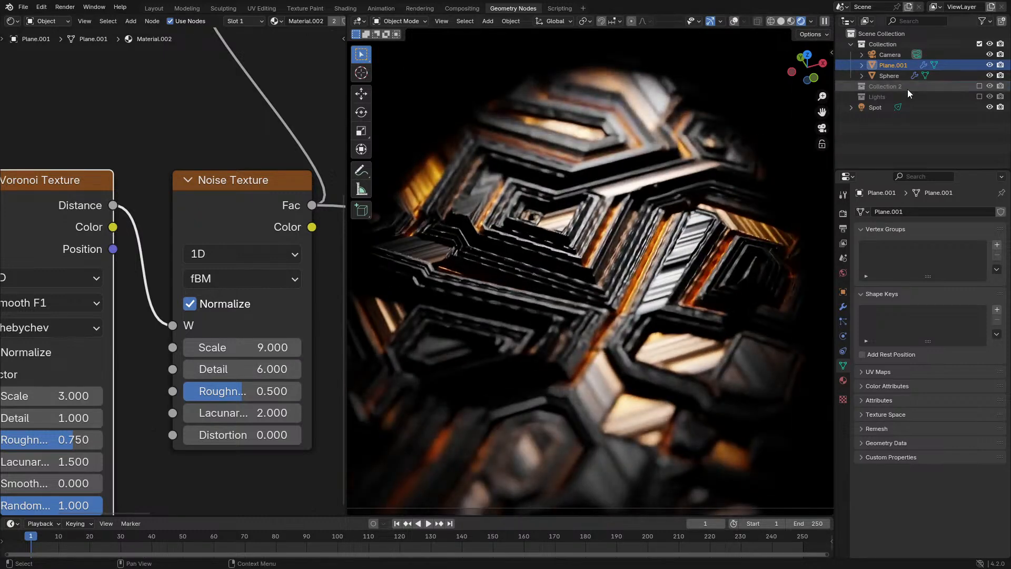
# Set the spot light's power to 6000 W
pyautogui.click(874, 106)
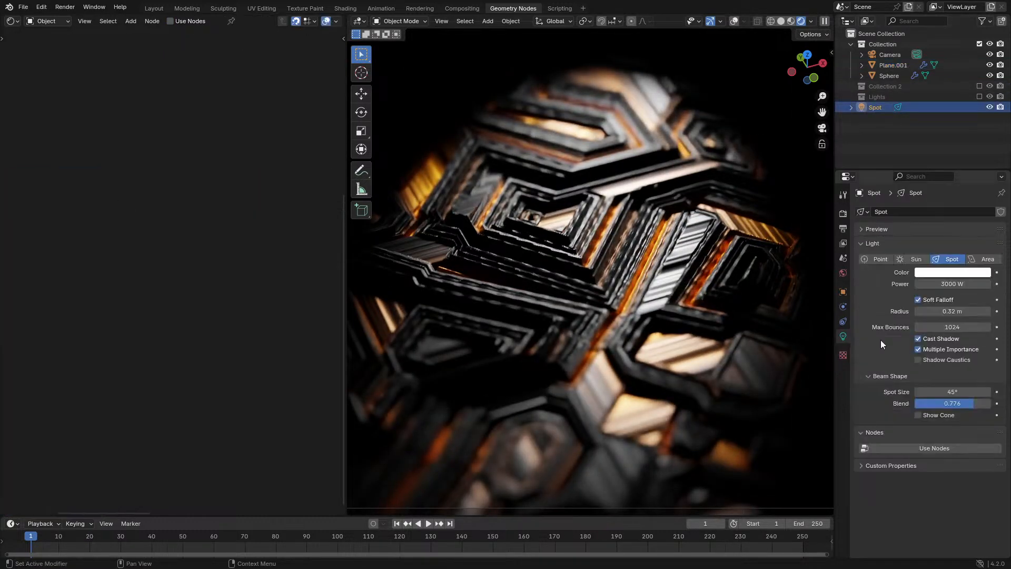
pyautogui.click(948, 284)
pyautogui.moveTo(922, 283); pyautogui.dragTo(916, 284)
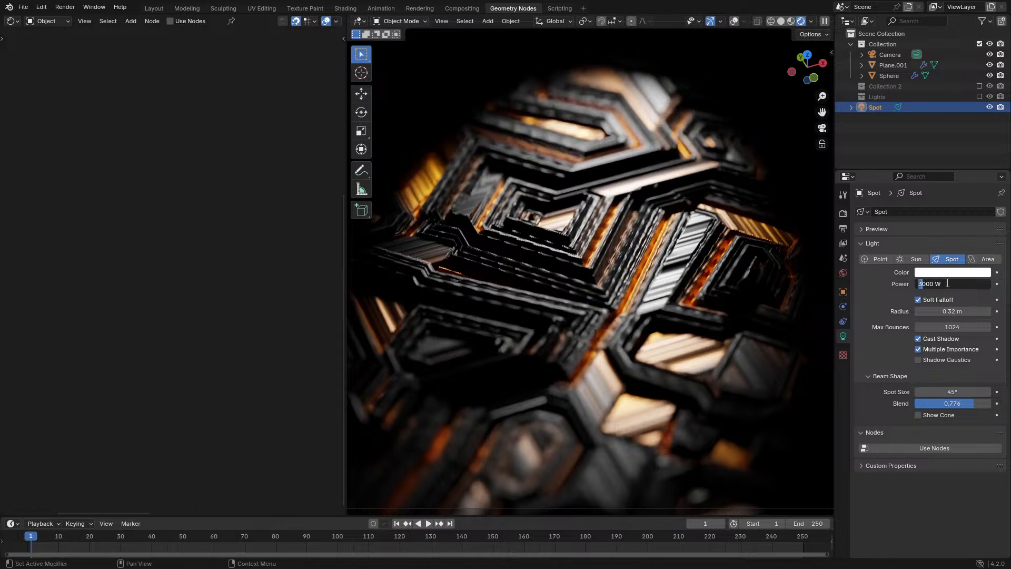
pyautogui.write('5')
pyautogui.press('Return')
pyautogui.scroll(-1, 618, 282)
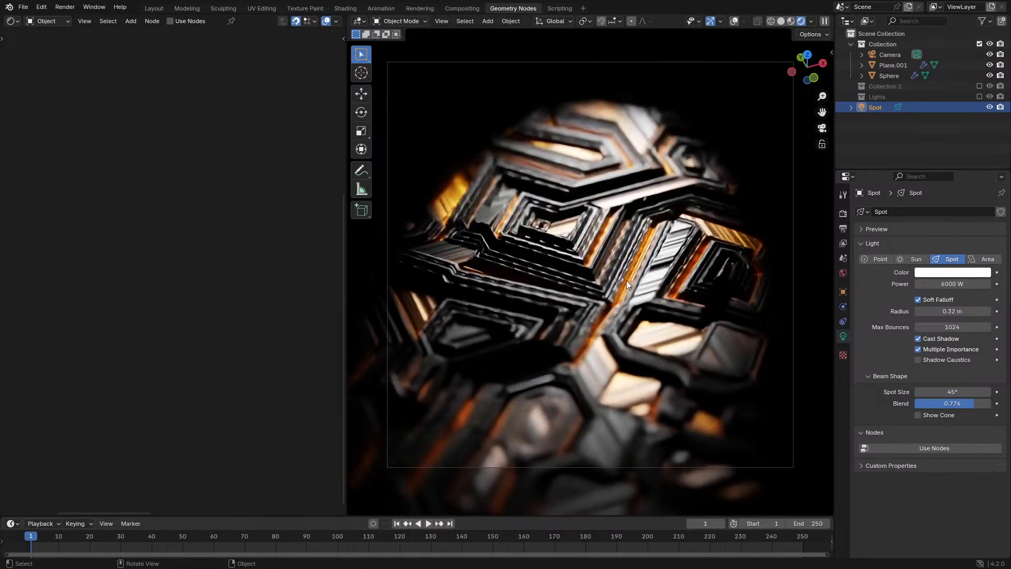
# Add a point light, clear its location and move it freehand near the plane
pyautogui.scroll(-5, 645, 276)
pyautogui.hotkey('shift', 'a')
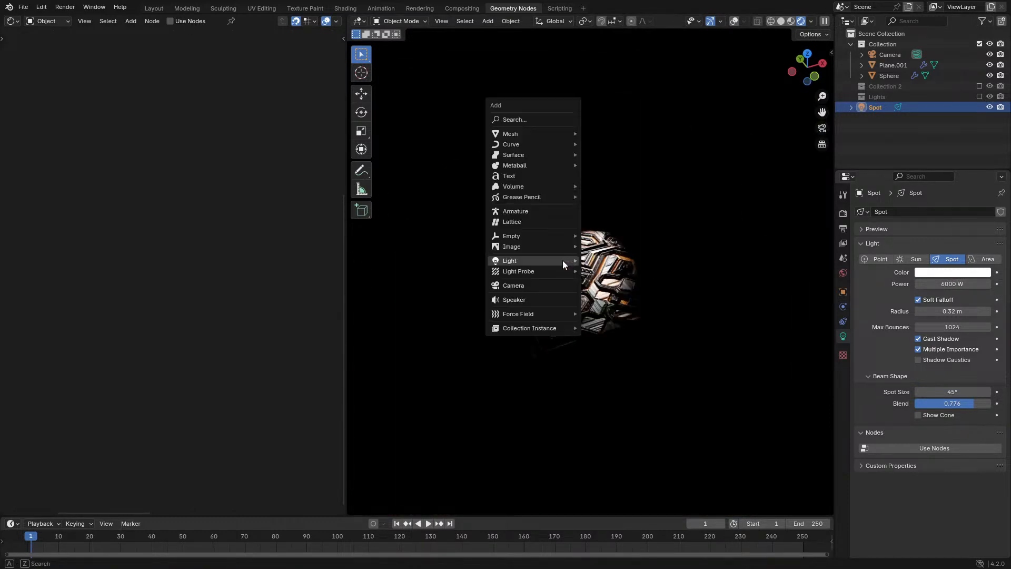
pyautogui.moveTo(563, 260)
pyautogui.click(622, 261)
pyautogui.hotkey('alt', 'g')
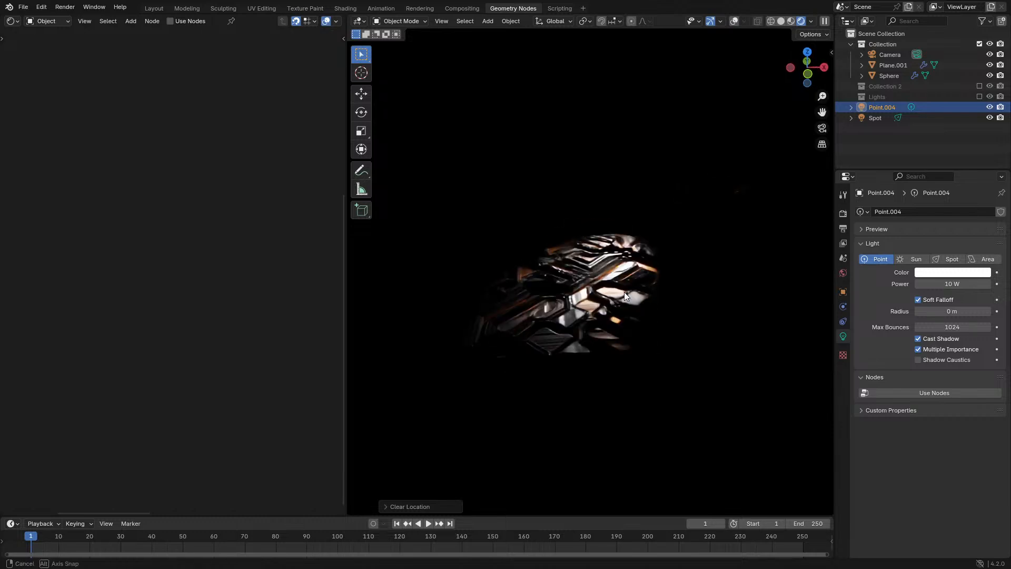
pyautogui.press('g')
pyautogui.click(515, 253)
# Set the new point light's power to 100 W
pyautogui.click(942, 284)
pyautogui.write('1')
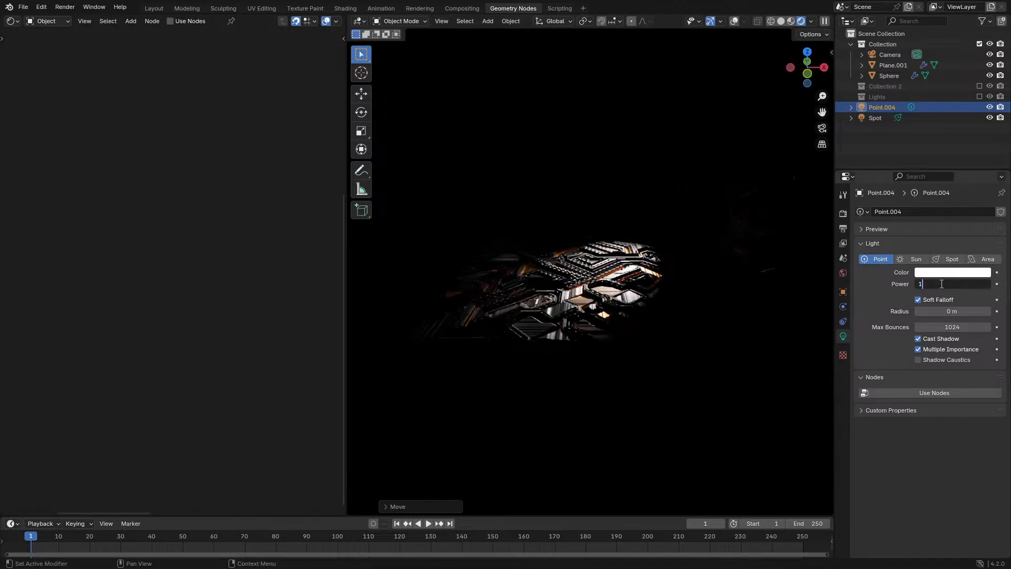
pyautogui.write('00')
pyautogui.press('Return')
# Reposition the point light freehand in the camera view and from a low side angle
pyautogui.press('KP_0')
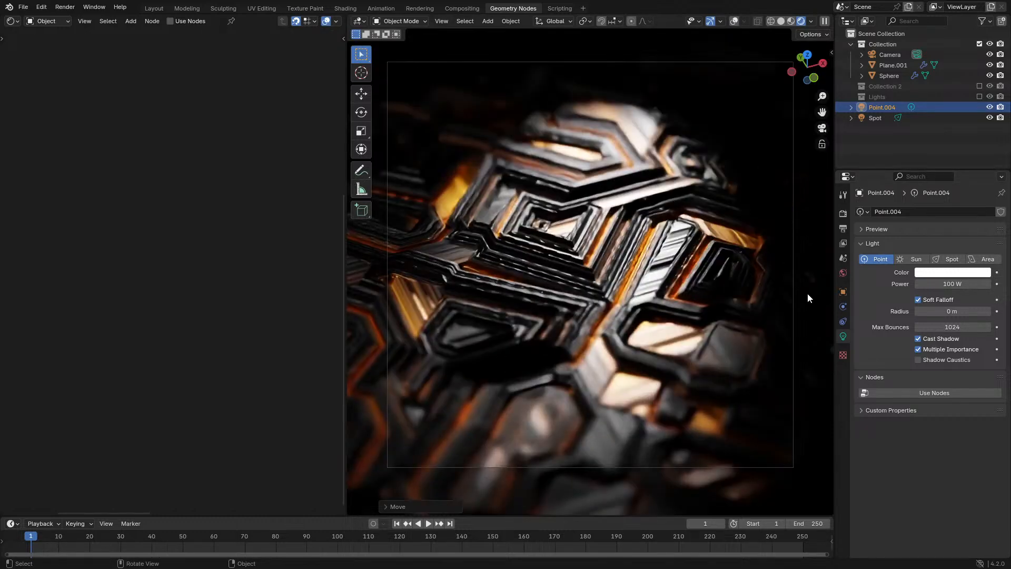
pyautogui.press('g')
pyautogui.click(524, 290)
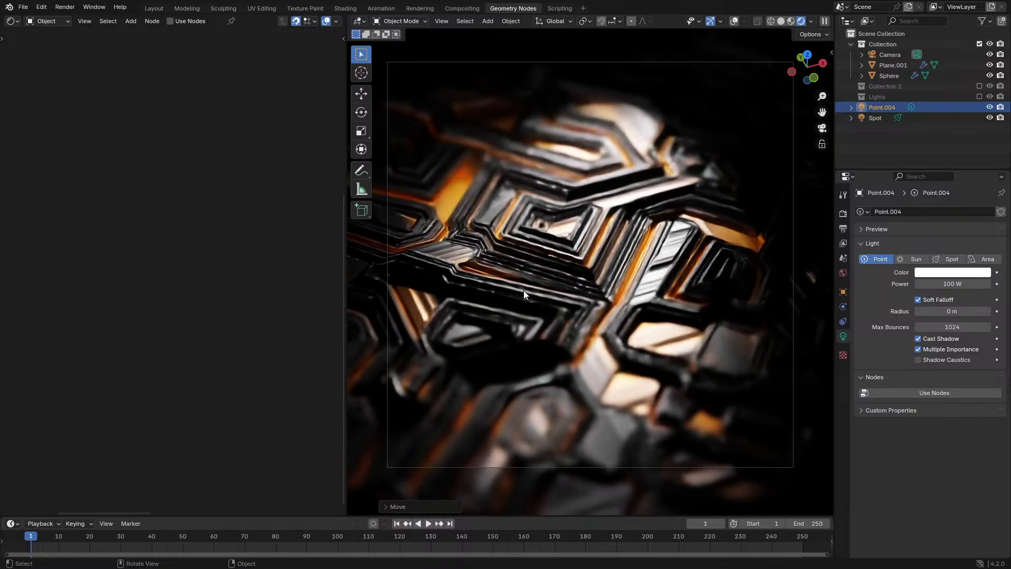
pyautogui.moveTo(523, 290); pyautogui.dragTo(630, 320, button='middle')
pyautogui.scroll(3, 598, 321)
pyautogui.press('g')
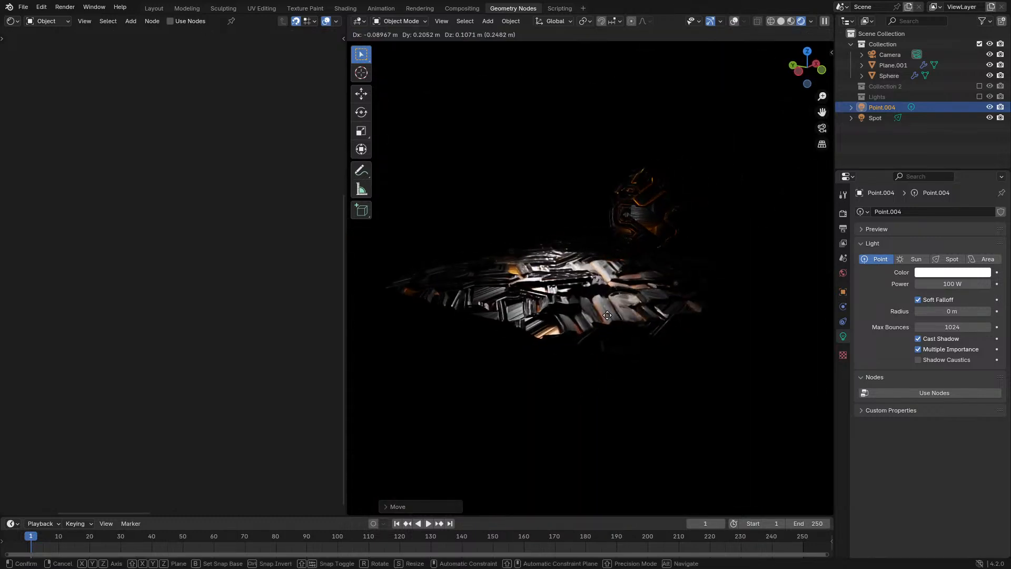
pyautogui.click(613, 323)
# Show the viewport overlays and move the point light over the upper-left part of the camera frame
pyautogui.click(734, 21)
pyautogui.moveTo(570, 211); pyautogui.dragTo(627, 209, button='middle')
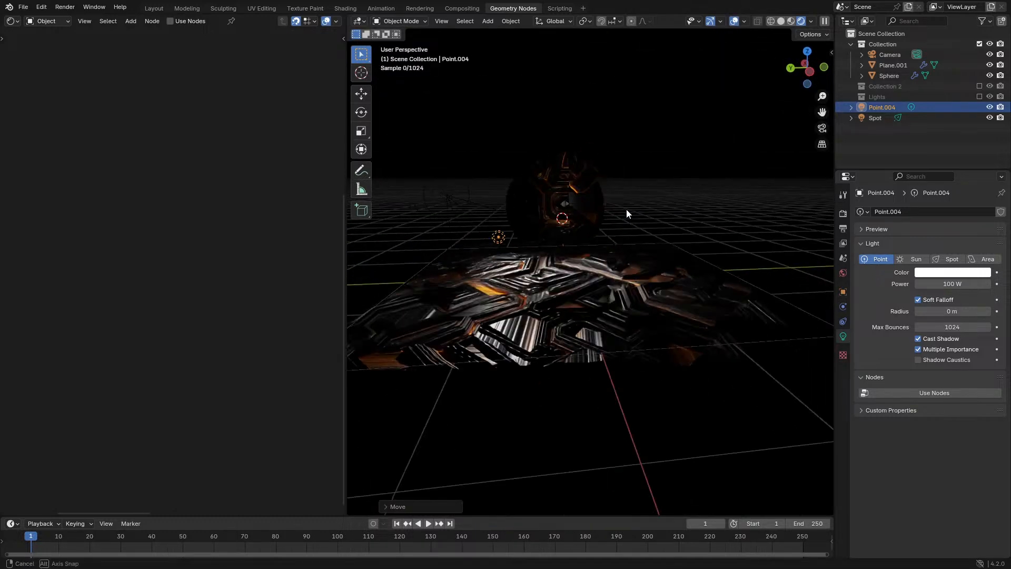
pyautogui.press('g')
pyautogui.click(682, 230)
pyautogui.press('KP_0')
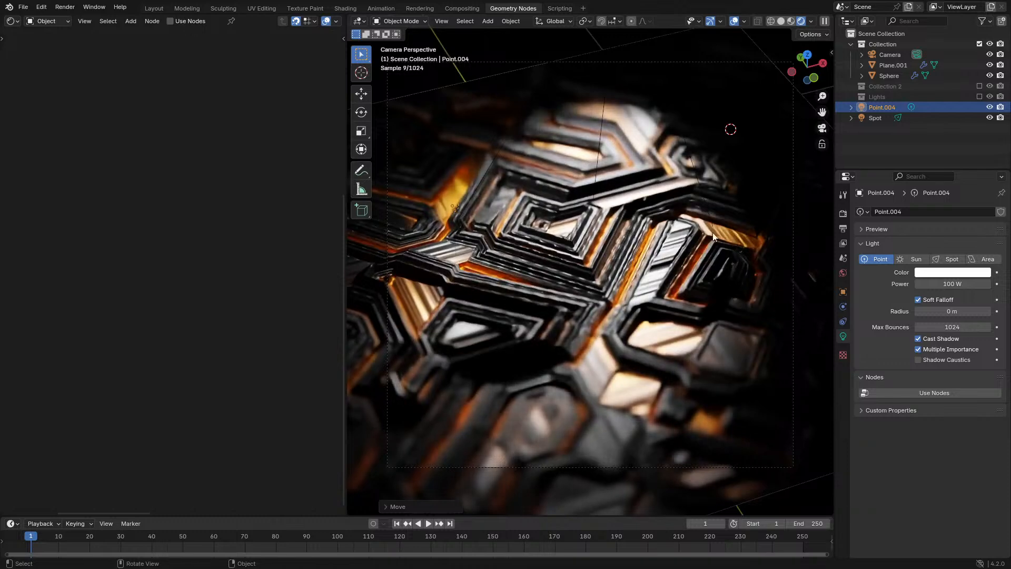
pyautogui.press('g')
pyautogui.click(634, 348)
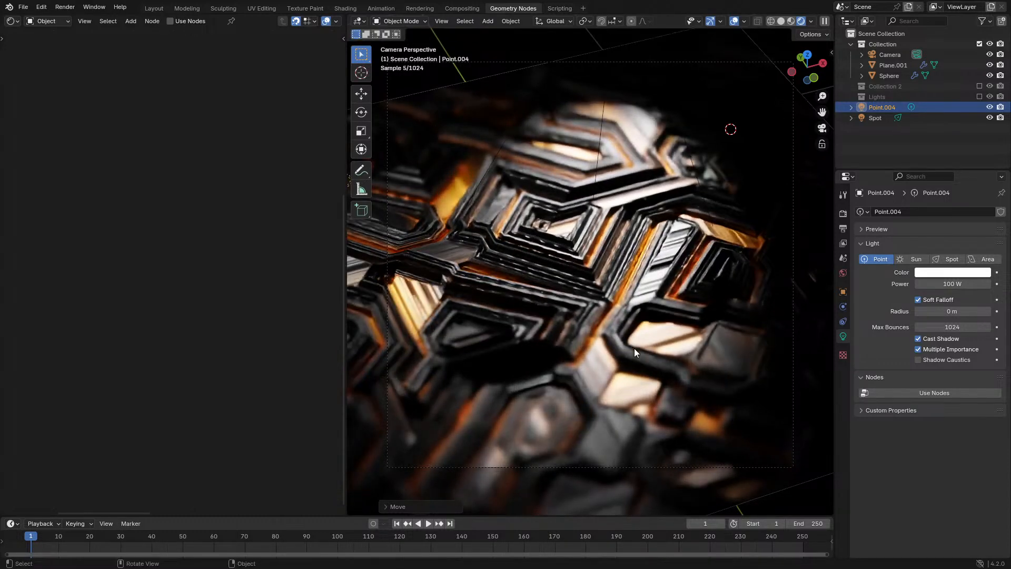
pyautogui.press('g')
pyautogui.click(600, 332)
# Set the point light's radius to 0.1 m
pyautogui.click(959, 310)
pyautogui.write('.1')
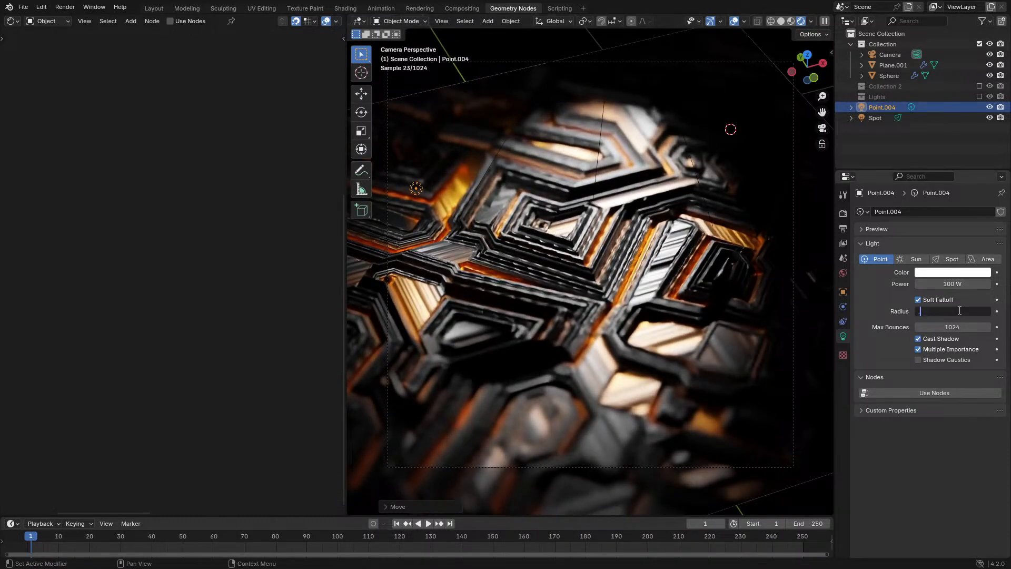
pyautogui.press('Return')
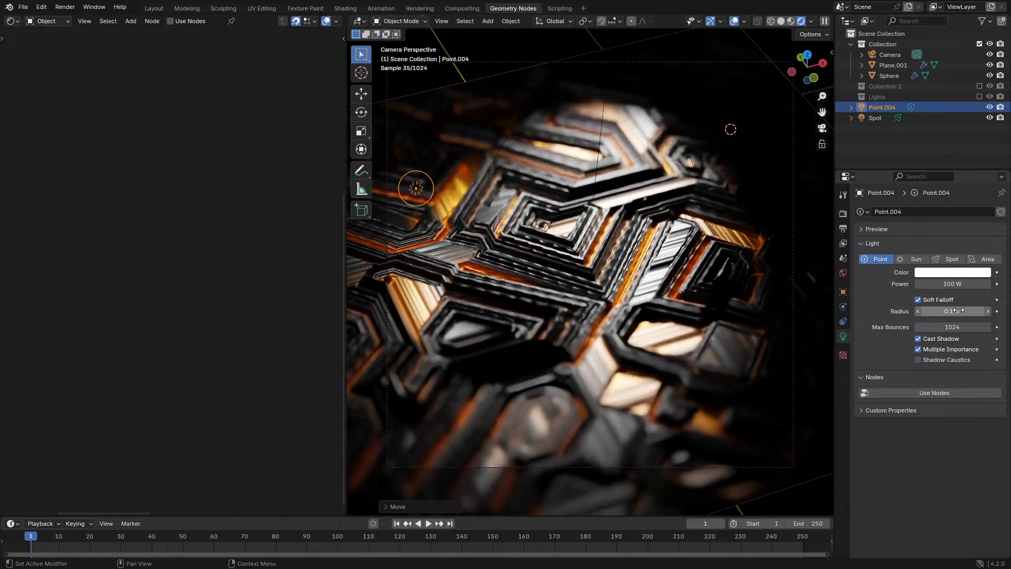
# Duplicate the point light and move the copy to the upper-right part of the camera frame
pyautogui.moveTo(521, 321); pyautogui.dragTo(507, 318, button='middle')
pyautogui.hotkey('shift', 'd')
pyautogui.click(575, 328)
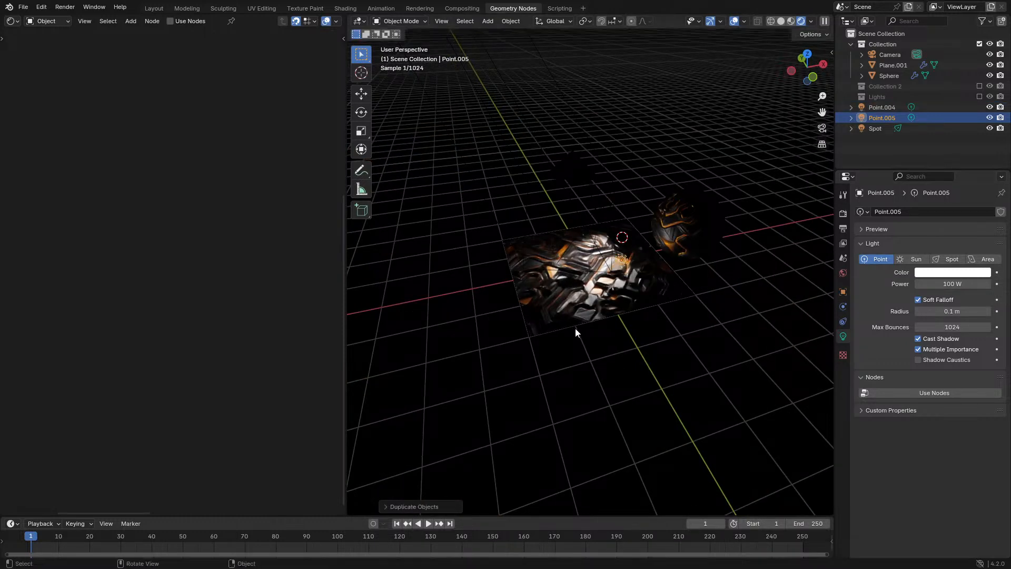
pyautogui.press('KP_0')
pyautogui.press('g')
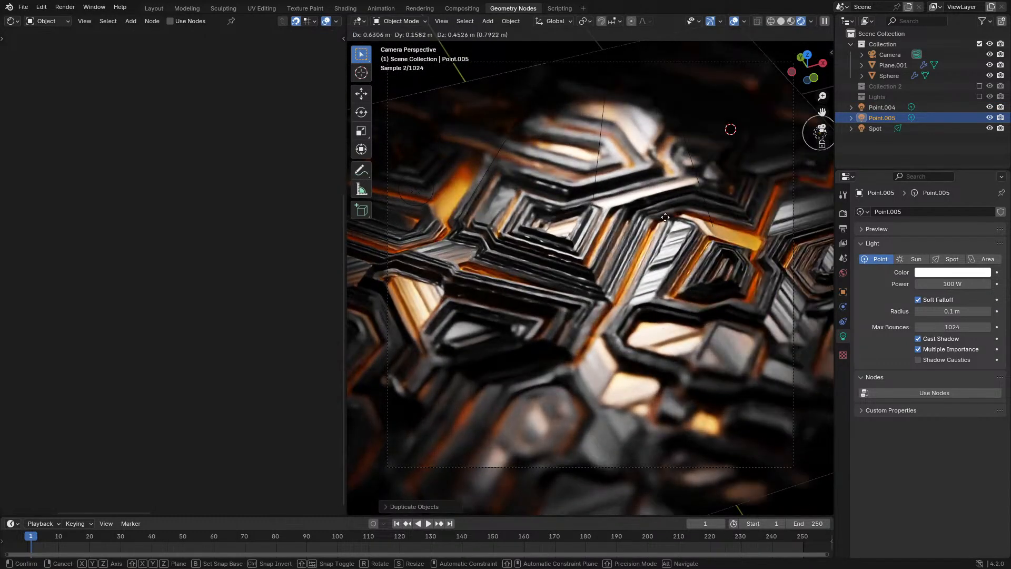
pyautogui.click(677, 214)
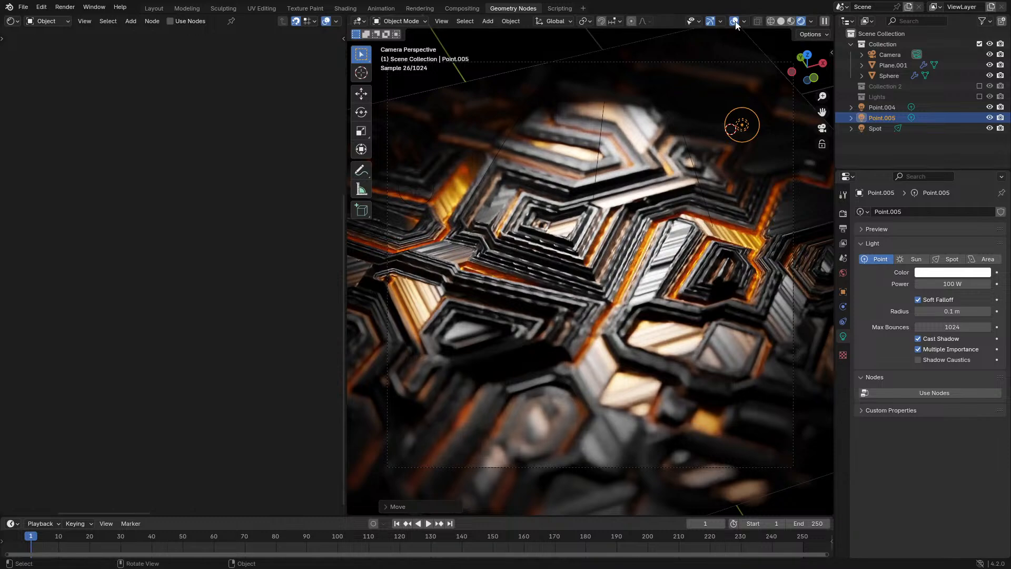
# Hide the viewport overlays and inspect the lit surface detail up close
pyautogui.click(735, 21)
pyautogui.keyDown('shift'); pyautogui.moveTo(682, 169); pyautogui.dragTo(709, 220, button='middle'); pyautogui.keyUp('shift')
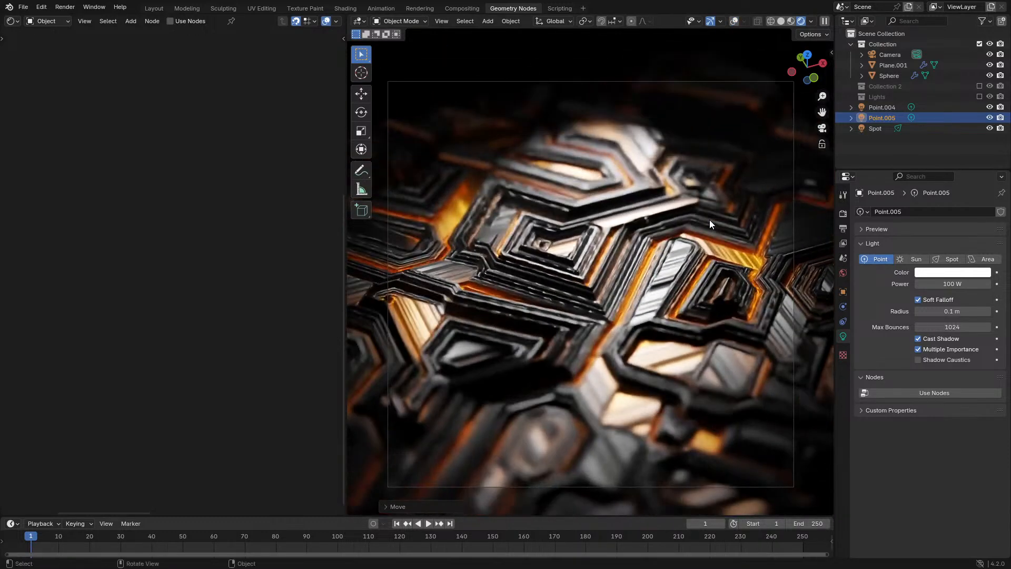
pyautogui.scroll(6, 709, 220)
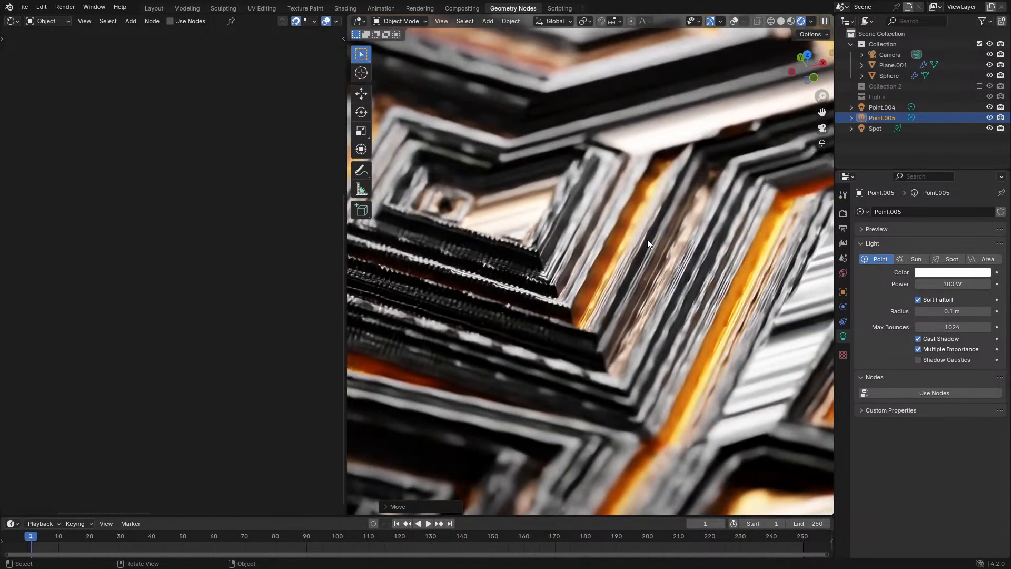
# Set the viewport and render levels of the plane's second Subdivision modifier to 6
pyautogui.click(647, 239)
pyautogui.scroll(4, 627, 297)
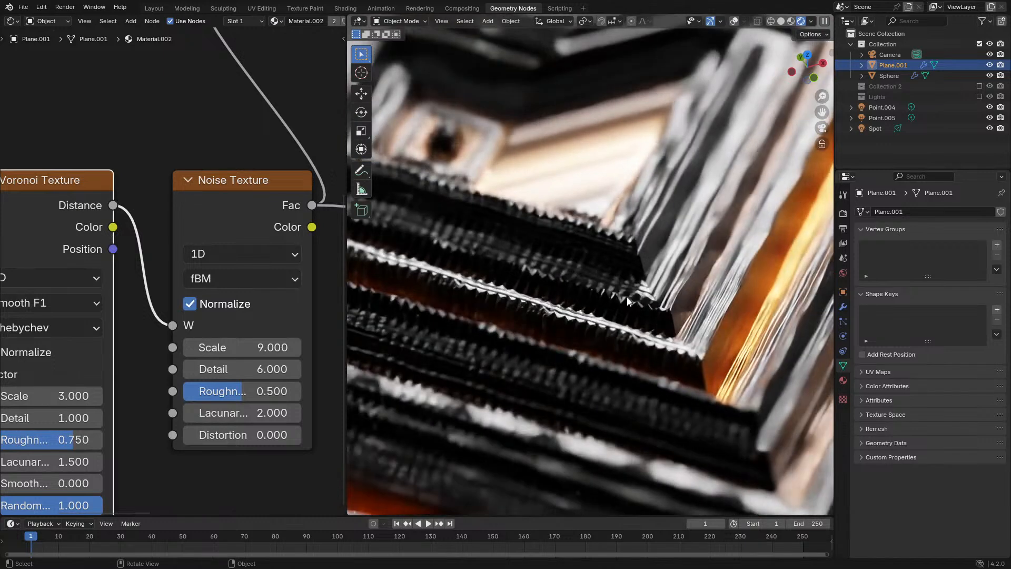
pyautogui.scroll(3, 627, 297)
pyautogui.click(843, 307)
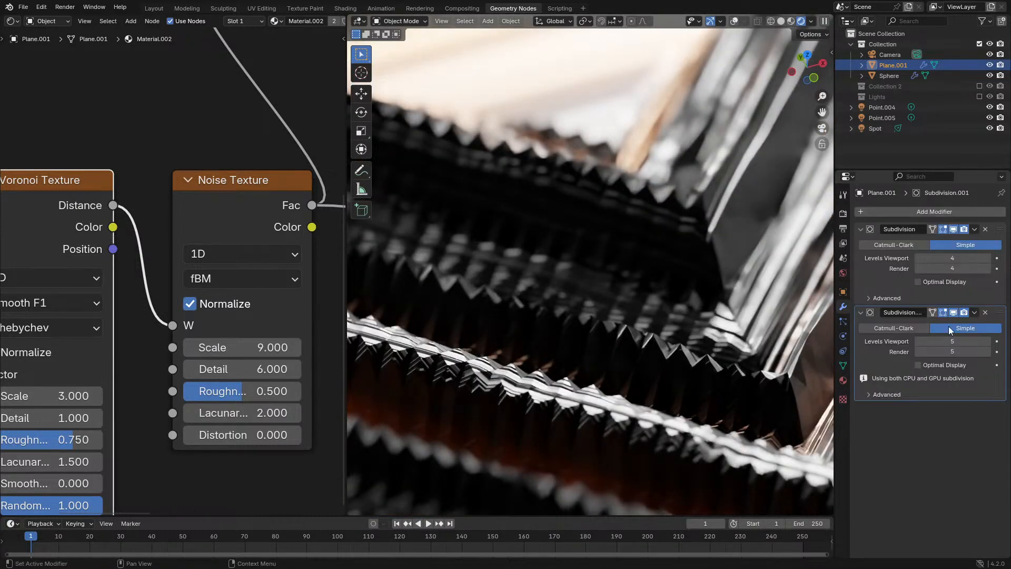
pyautogui.write('6')
pyautogui.press('Return')
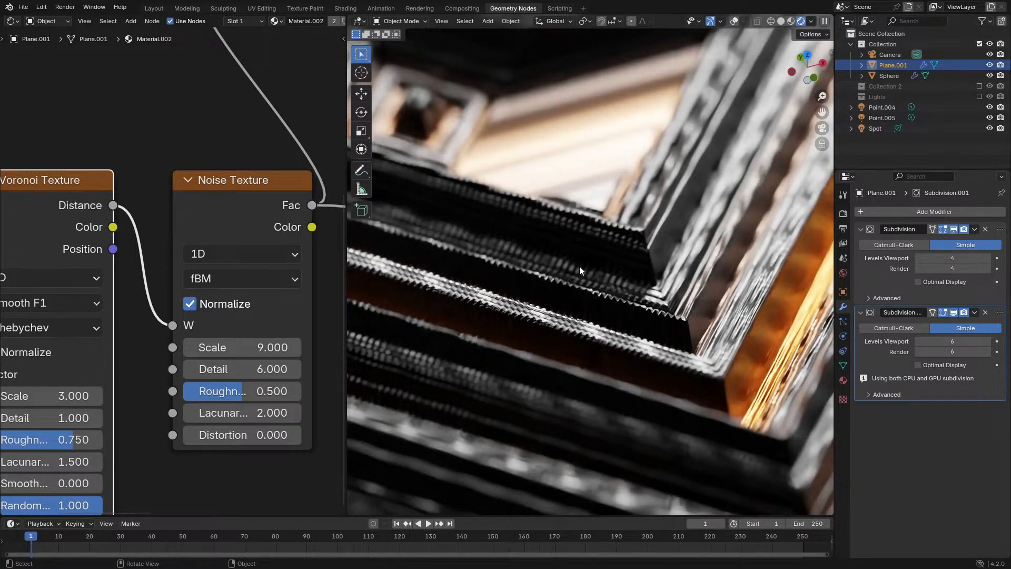
# Try a detail of 2 on the plane's Noise Texture and settle on a detail of 5
pyautogui.click(261, 369)
pyautogui.write('2')
pyautogui.press('Return')
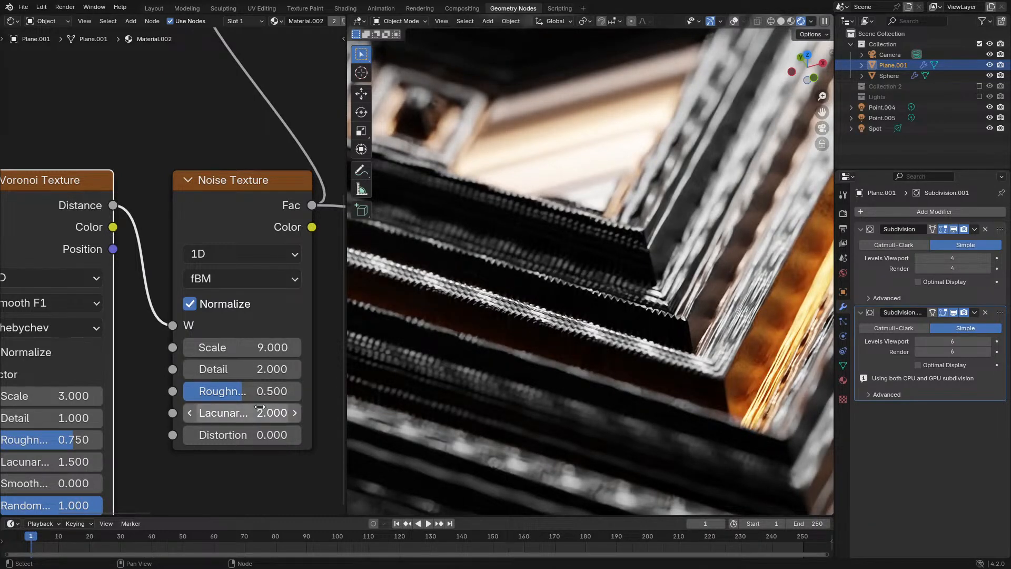
pyautogui.scroll(-7, 564, 344)
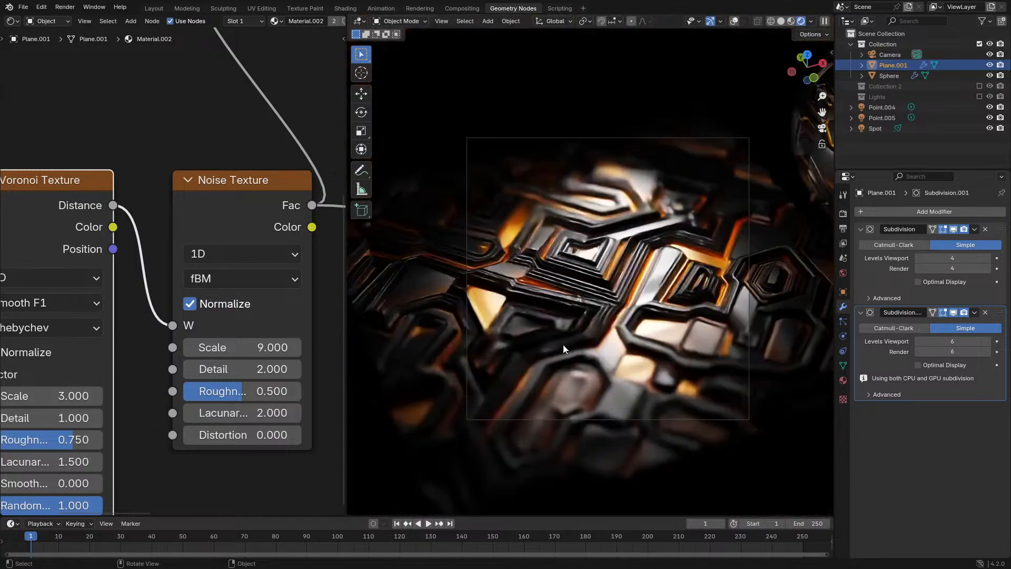
pyautogui.scroll(6, 562, 345)
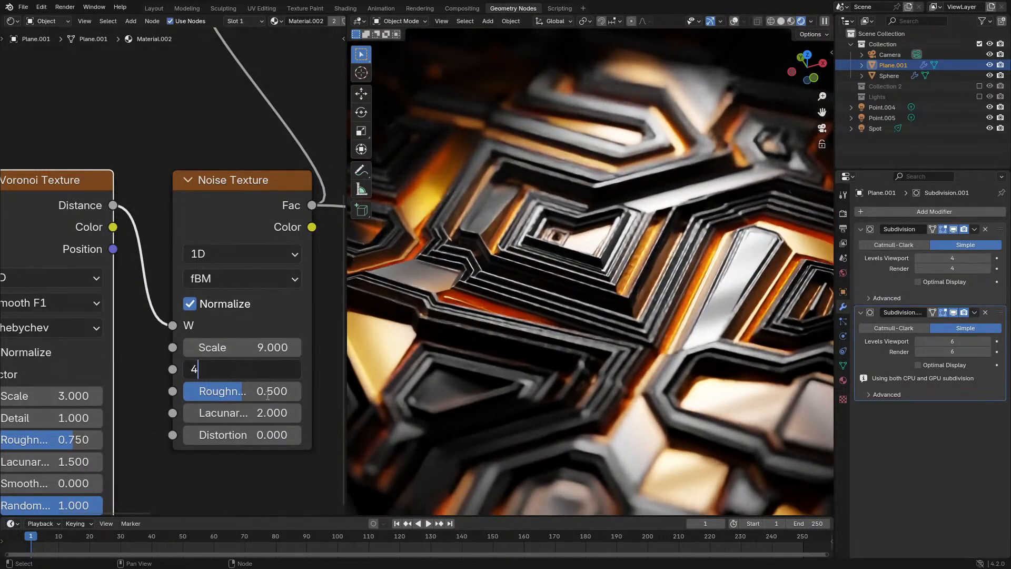
pyautogui.moveTo(264, 371); pyautogui.dragTo(280, 371)
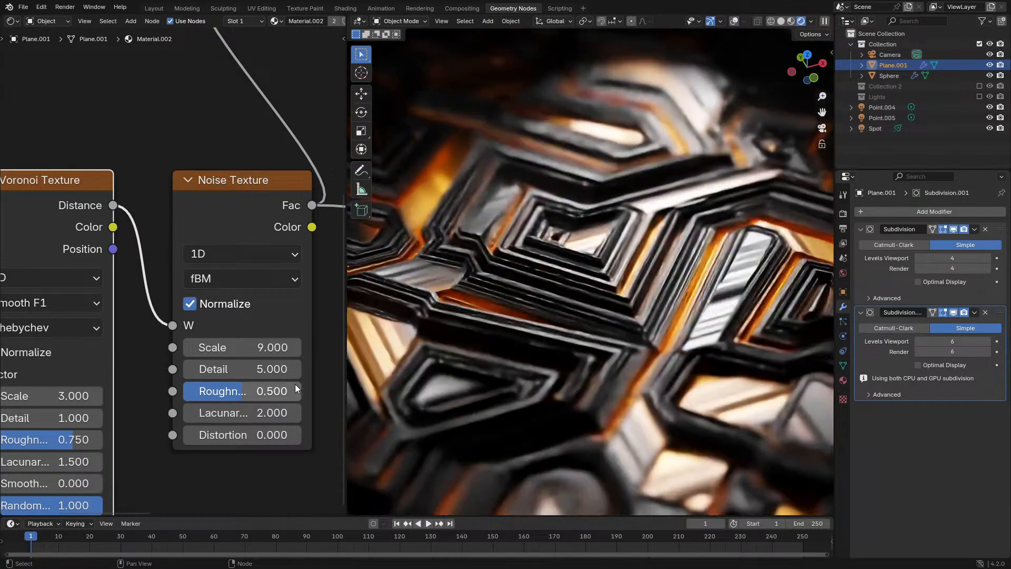
# Try a detail of 3 on the plane's Noise Texture, settle on 7 and inspect the ridges up close
pyautogui.click(282, 369)
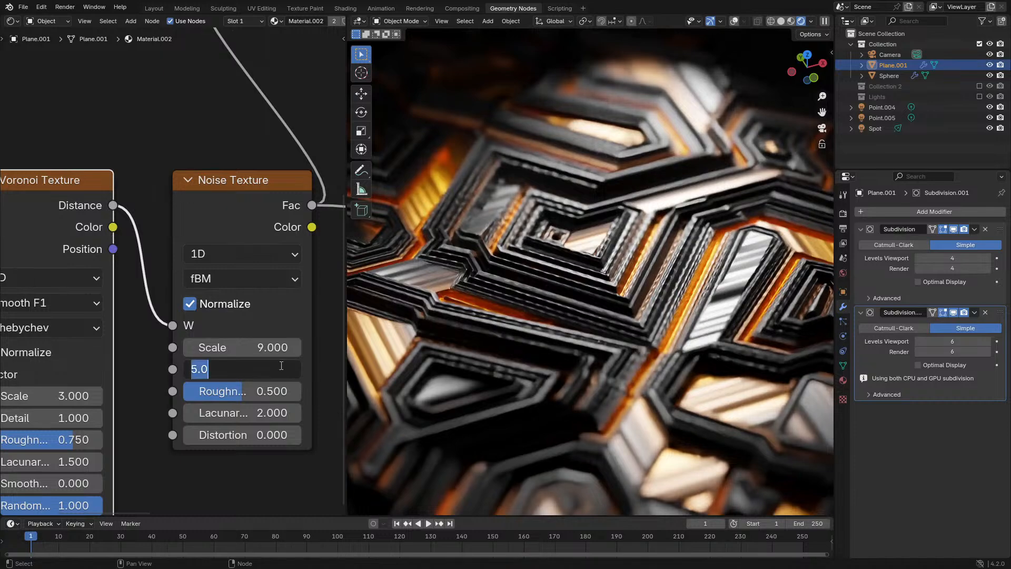
pyautogui.write('3')
pyautogui.press('Return')
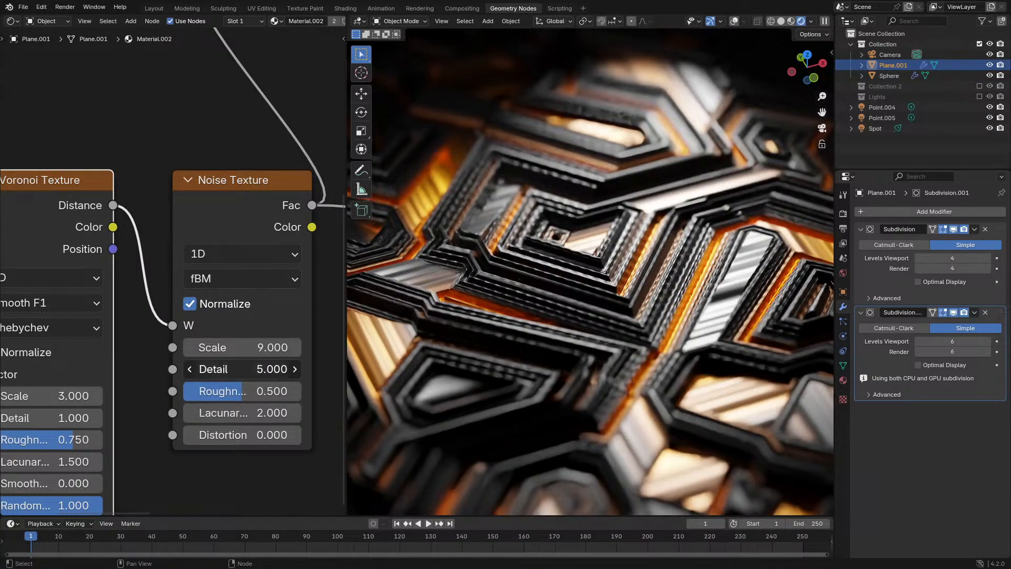
pyautogui.scroll(-3, 633, 346)
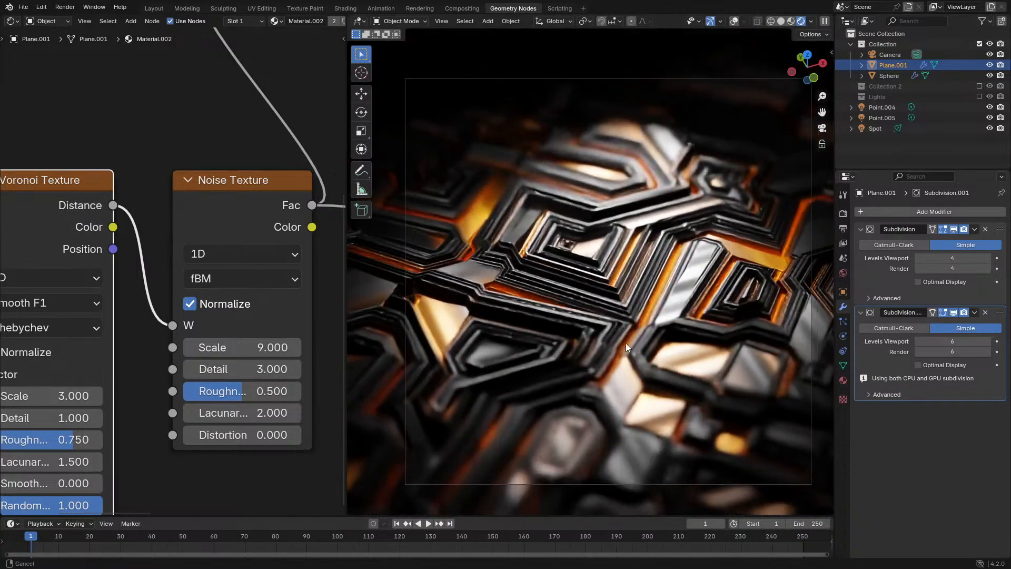
pyautogui.click(284, 372)
pyautogui.write('7')
pyautogui.press('Return')
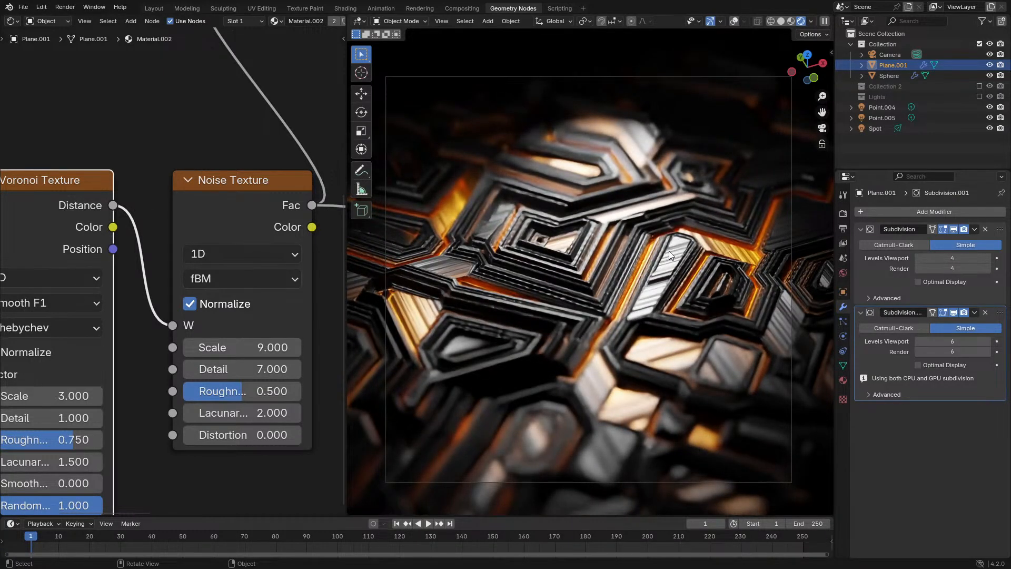
pyautogui.scroll(5, 606, 232)
pyautogui.scroll(3, 600, 237)
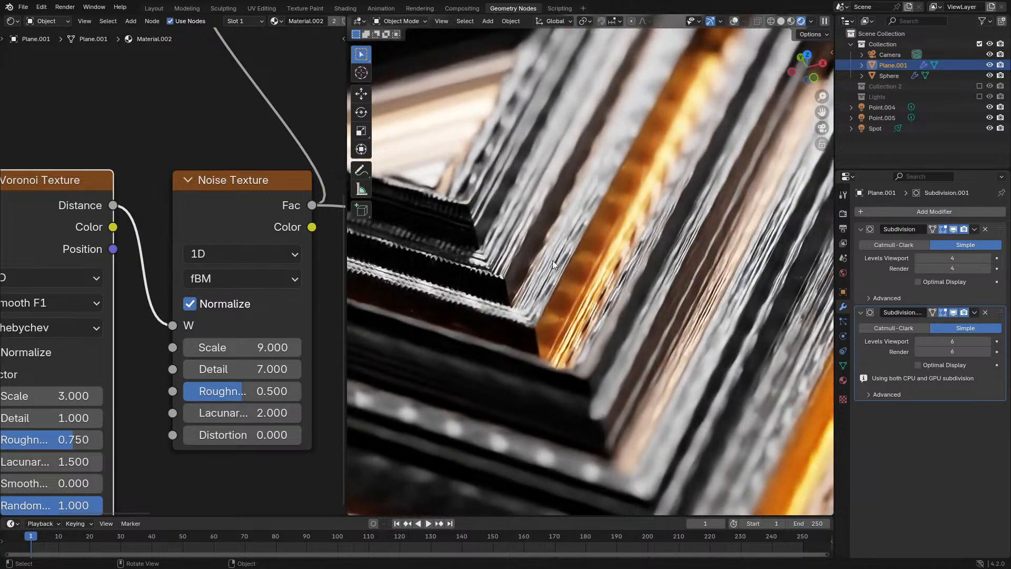
pyautogui.scroll(3, 537, 266)
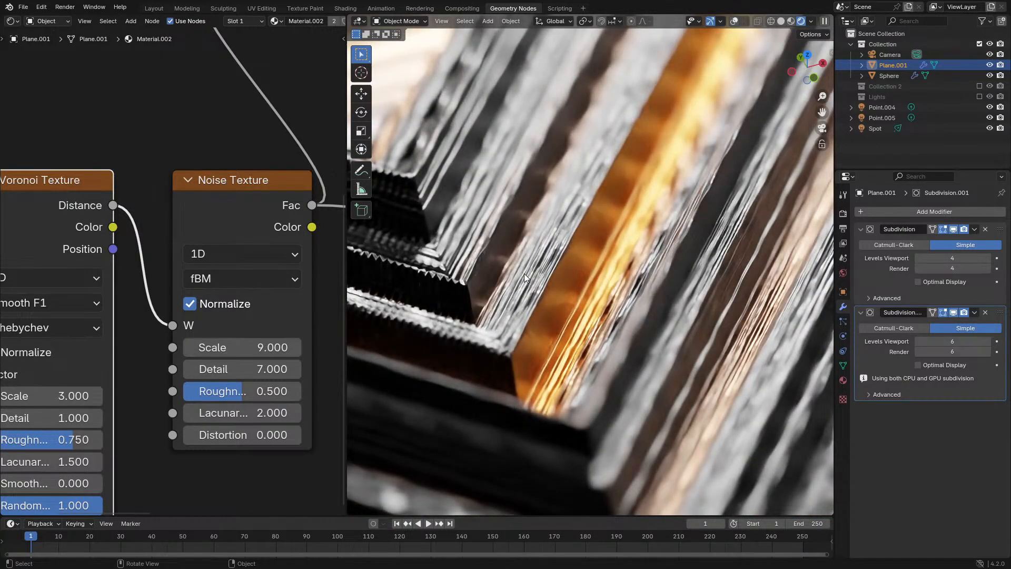
pyautogui.scroll(-8, 524, 274)
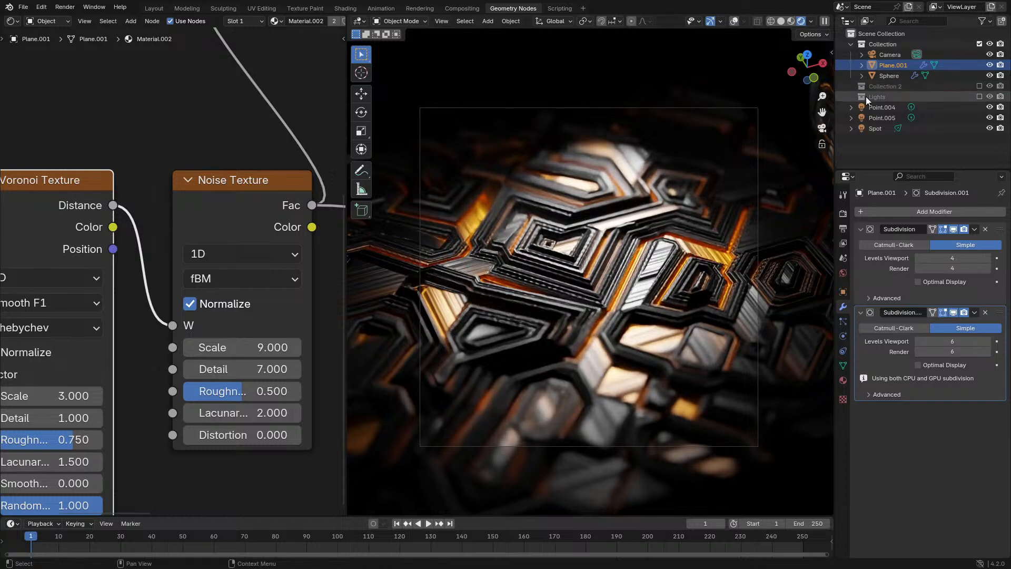
# Try raising the world background strength to 1
pyautogui.click(843, 273)
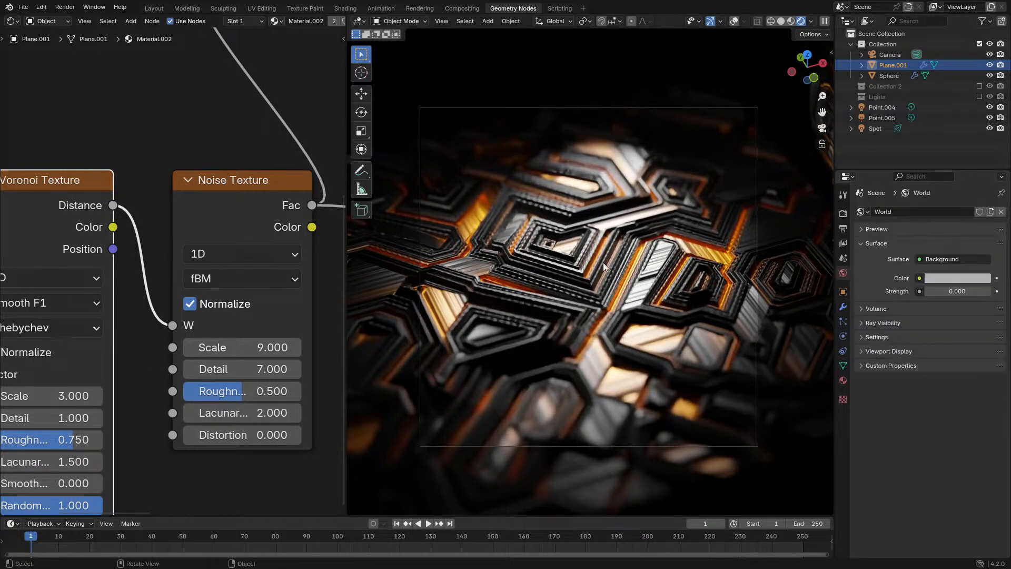
pyautogui.scroll(2, 604, 267)
pyautogui.moveTo(954, 289); pyautogui.dragTo(970, 289)
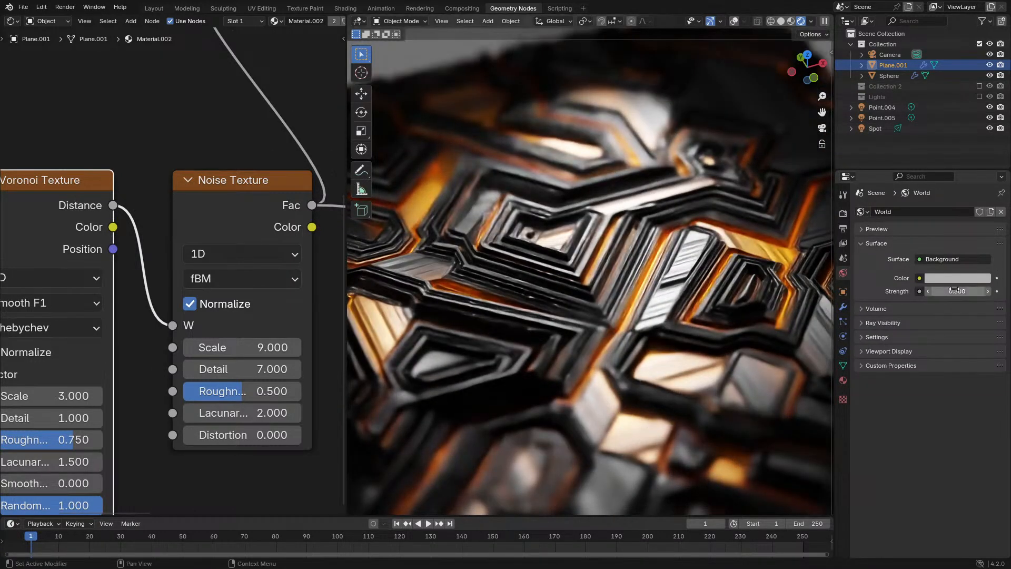
pyautogui.scroll(-1, 731, 292)
pyautogui.click(962, 293)
pyautogui.write('1')
pyautogui.press('Return')
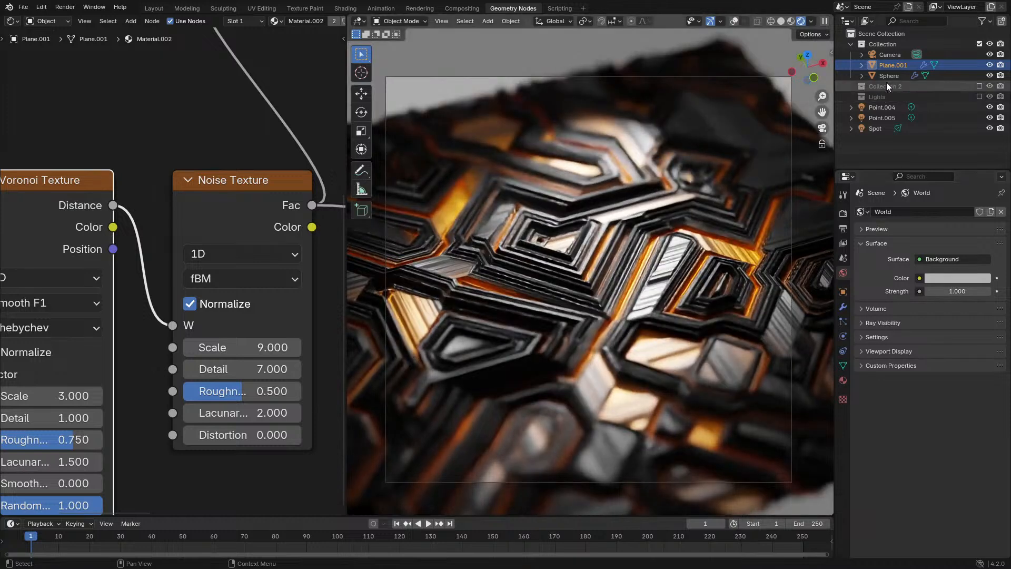
# Raise the camera's passepartout to full opacity so the area outside the frame is black
pyautogui.click(890, 55)
pyautogui.click(843, 336)
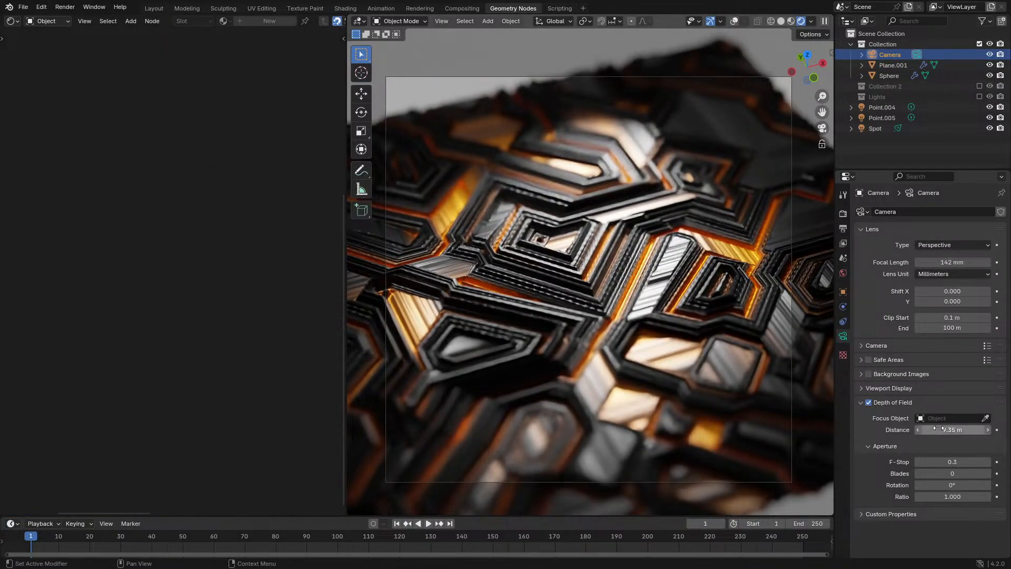
pyautogui.click(895, 387)
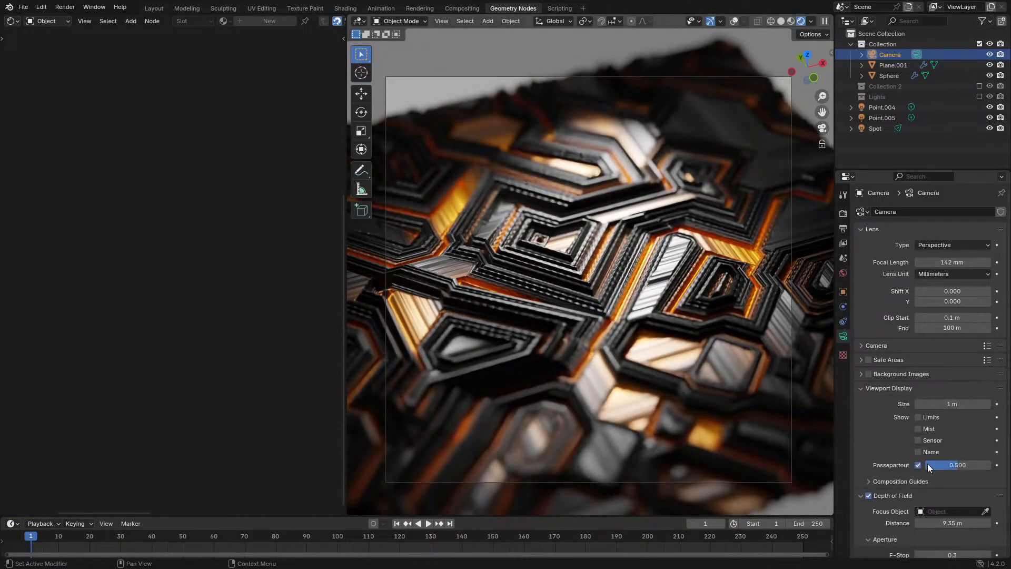
pyautogui.moveTo(928, 463); pyautogui.dragTo(990, 464)
pyautogui.click(903, 389)
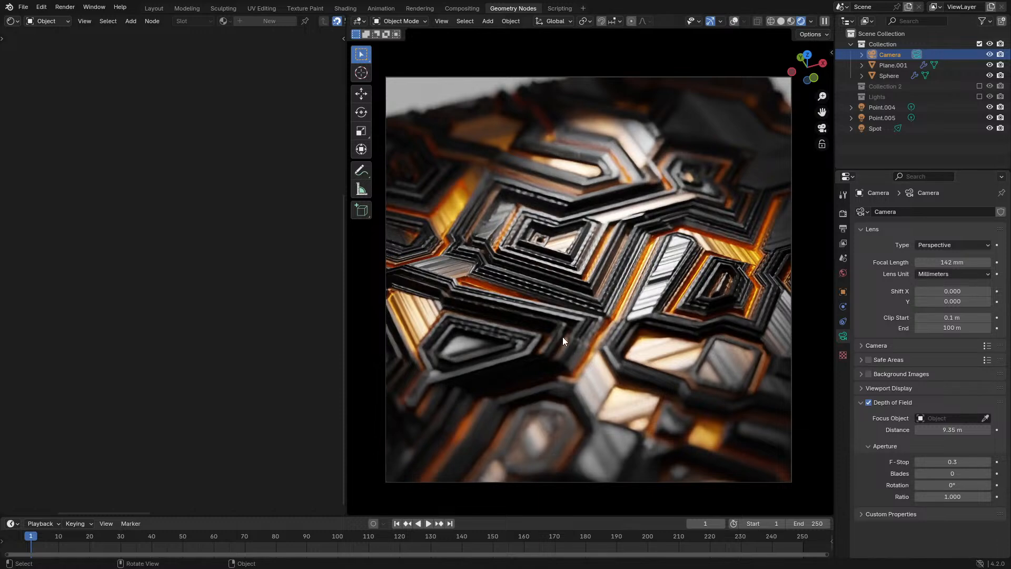
# Set the world background strength back to 0
pyautogui.scroll(2, 563, 337)
pyautogui.scroll(-3, 567, 339)
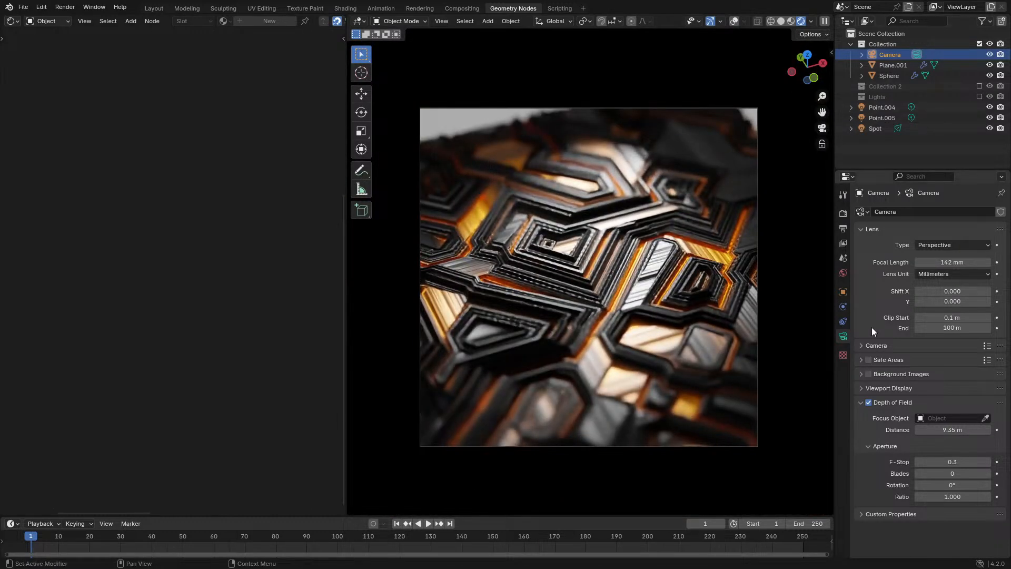
pyautogui.click(844, 273)
pyautogui.moveTo(954, 292)
pyautogui.mouseDown()
pyautogui.moveTo(983, 291)
pyautogui.moveTo(953, 291)
pyautogui.mouseUp()
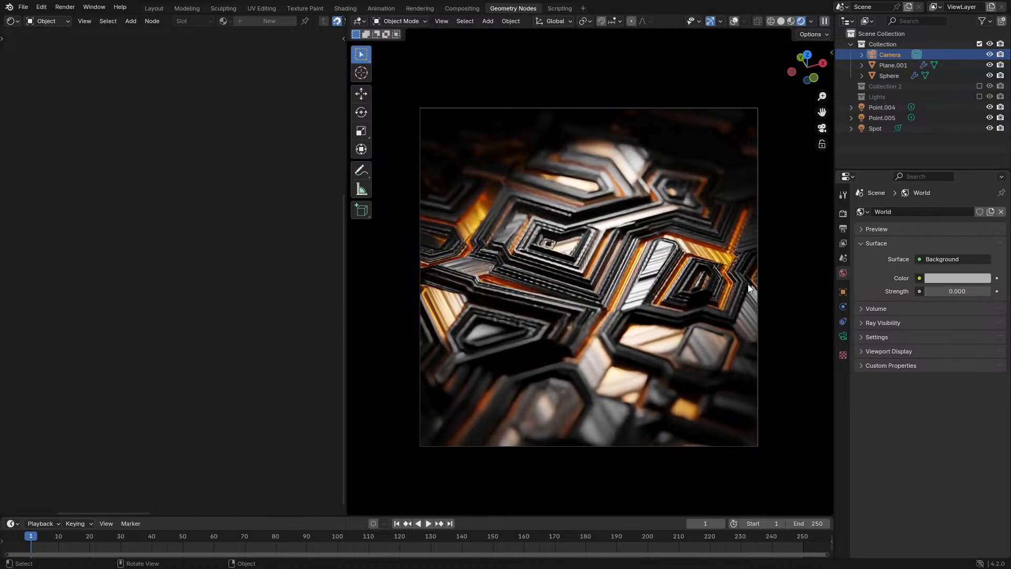
# Switch the viewport to solid shading, set the render time limit to 15 s and expand the render denoise settings
pyautogui.scroll(4, 748, 283)
pyautogui.press('z')
pyautogui.click(877, 238)
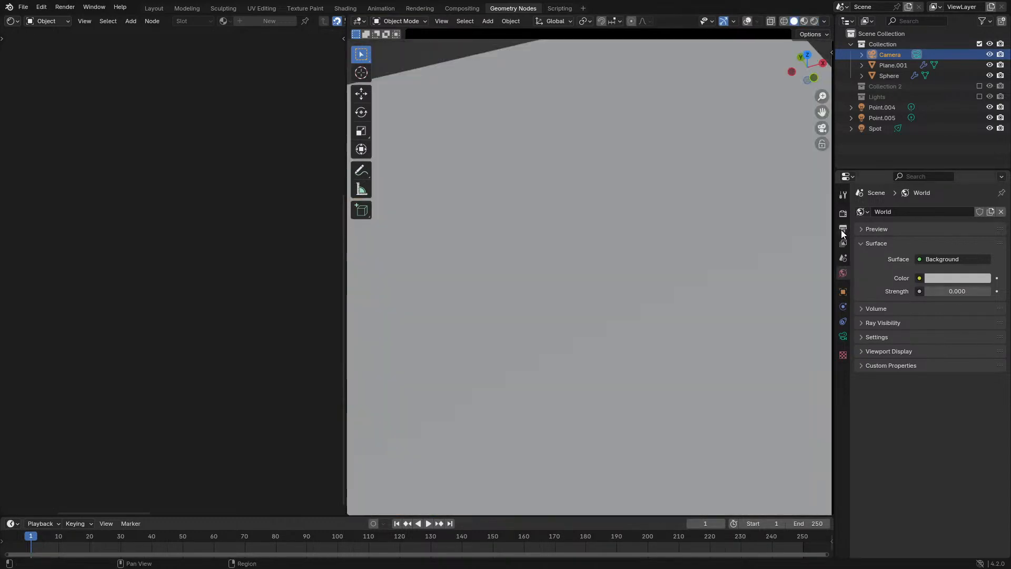
pyautogui.click(843, 228)
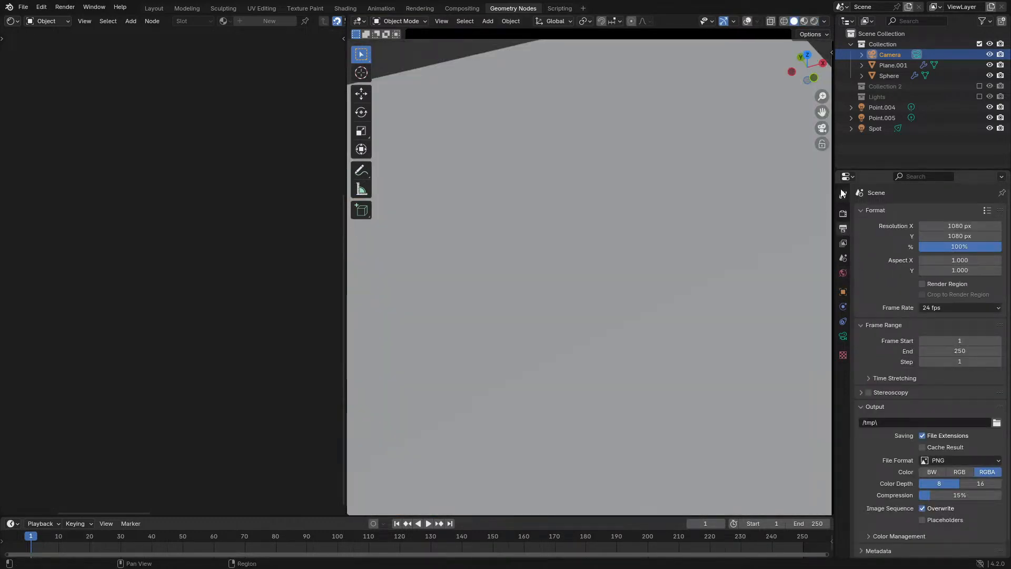
pyautogui.click(842, 214)
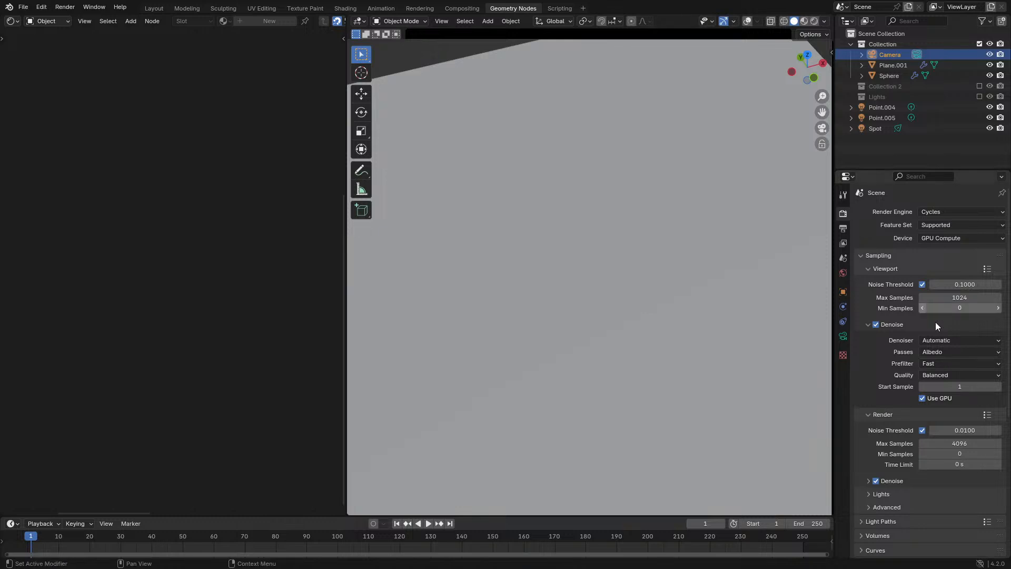
pyautogui.click(945, 465)
pyautogui.write('15')
pyautogui.press('Return')
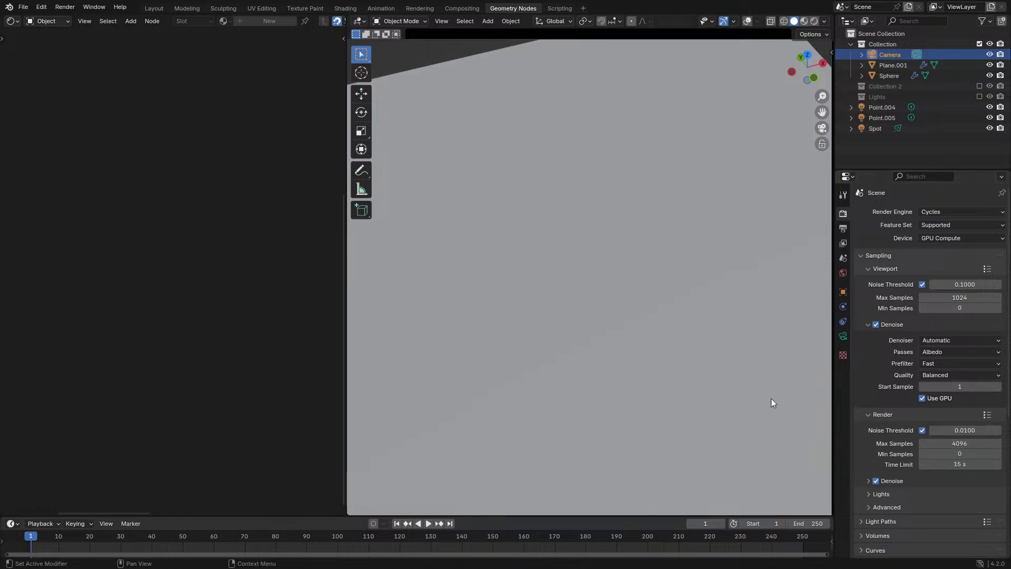
pyautogui.click(940, 481)
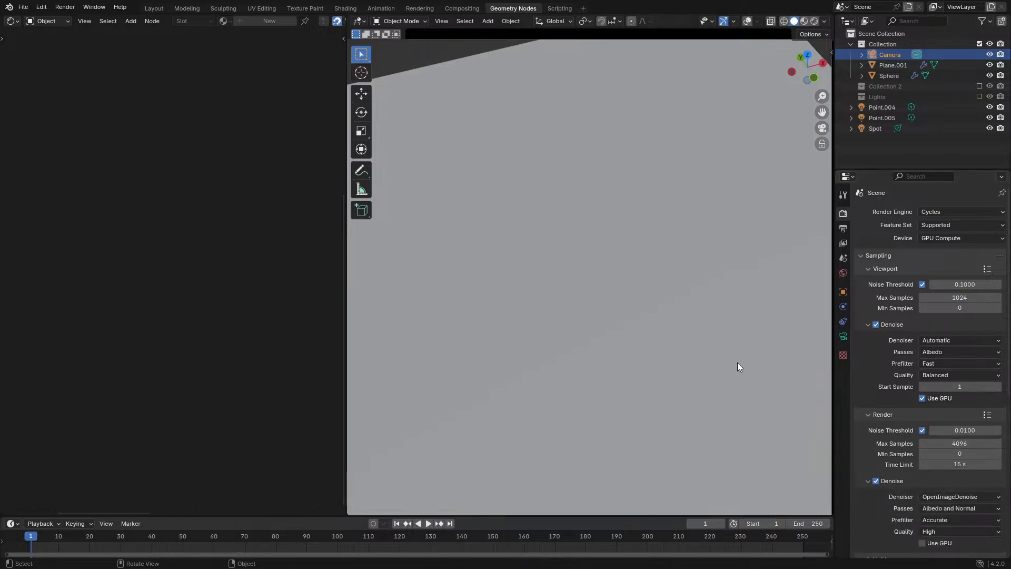
# Set the render level of the plane's second Subdivision modifier to 7 and render the image
pyautogui.click(707, 314)
pyautogui.click(843, 307)
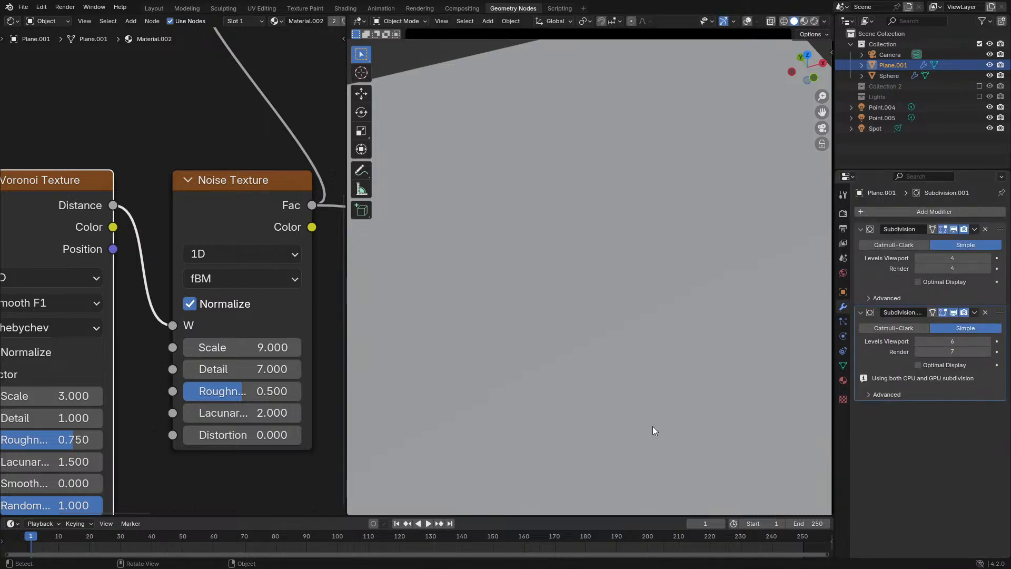
pyautogui.press('F12')
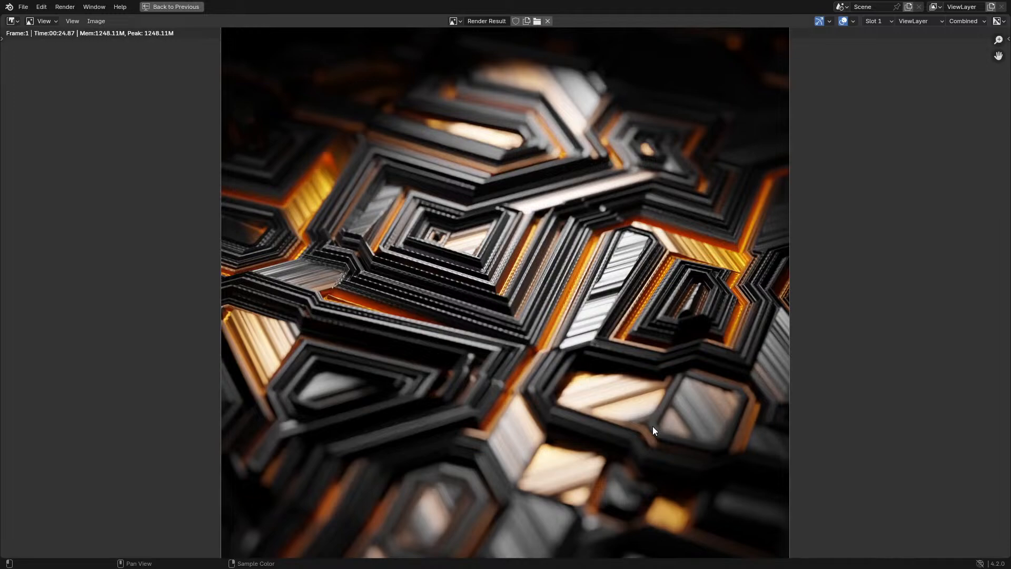
# Examine the rendered image's focus, lighting and fine ridge detail at several magnifications, and close the render view
pyautogui.scroll(-2, 650, 242)
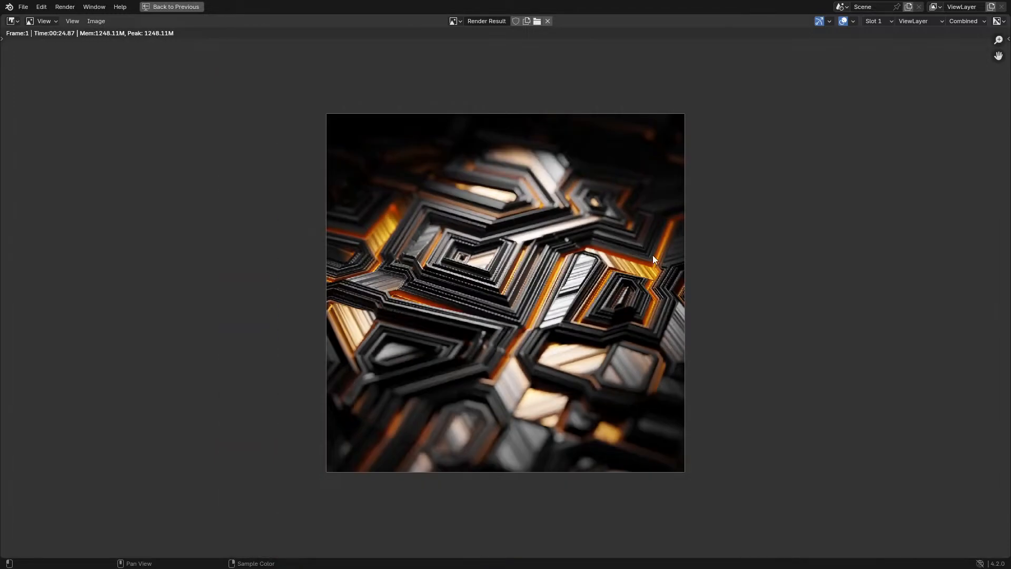
pyautogui.scroll(3, 652, 255)
pyautogui.scroll(-2, 626, 245)
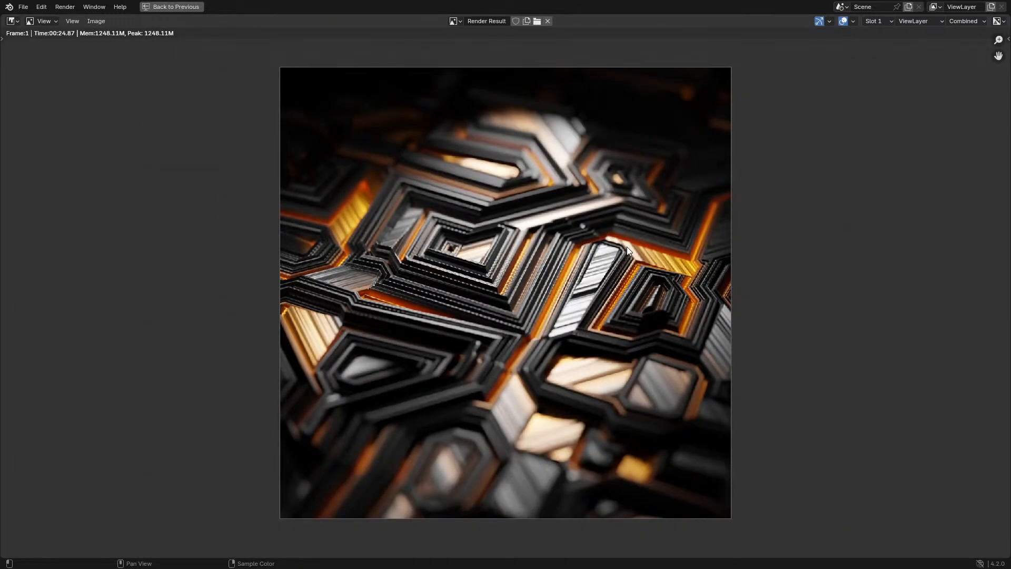
pyautogui.scroll(4, 576, 274)
pyautogui.moveTo(571, 256); pyautogui.dragTo(587, 285, button='middle')
pyautogui.scroll(-2, 588, 318)
pyautogui.scroll(-2, 589, 286)
pyautogui.scroll(1, 638, 337)
pyautogui.moveTo(638, 336); pyautogui.dragTo(627, 333, button='middle')
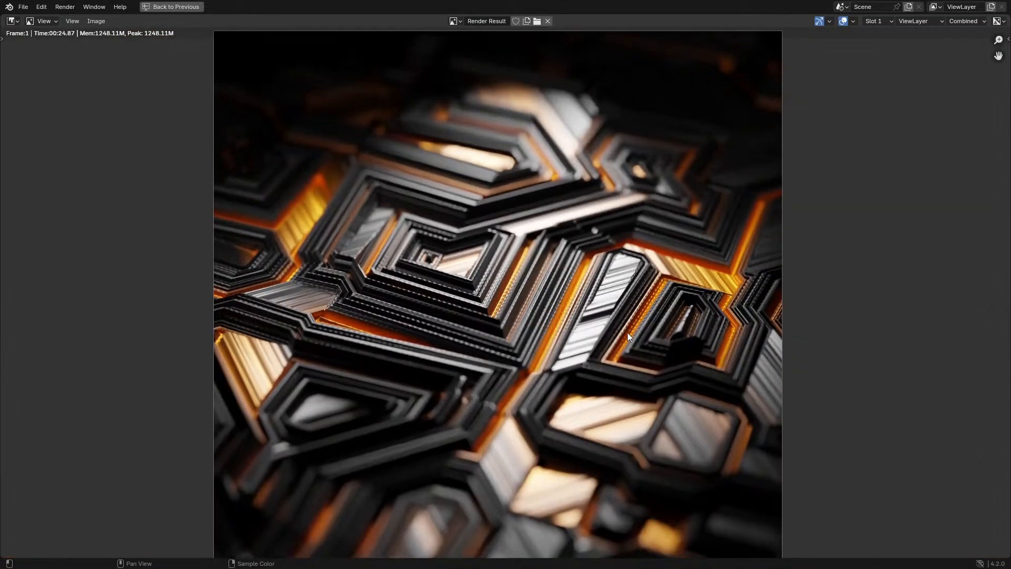
pyautogui.scroll(-1, 581, 326)
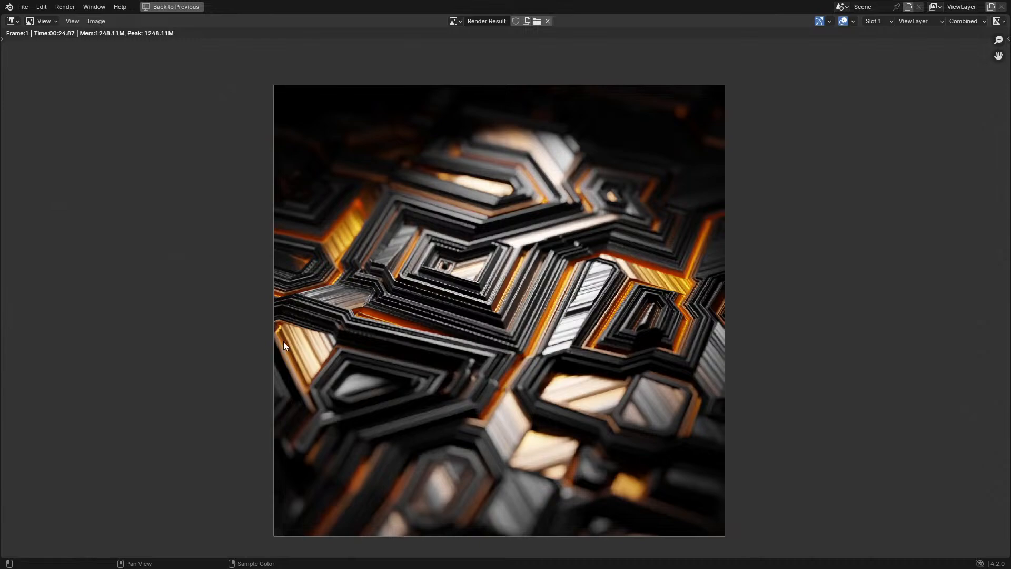
pyautogui.press('Escape')
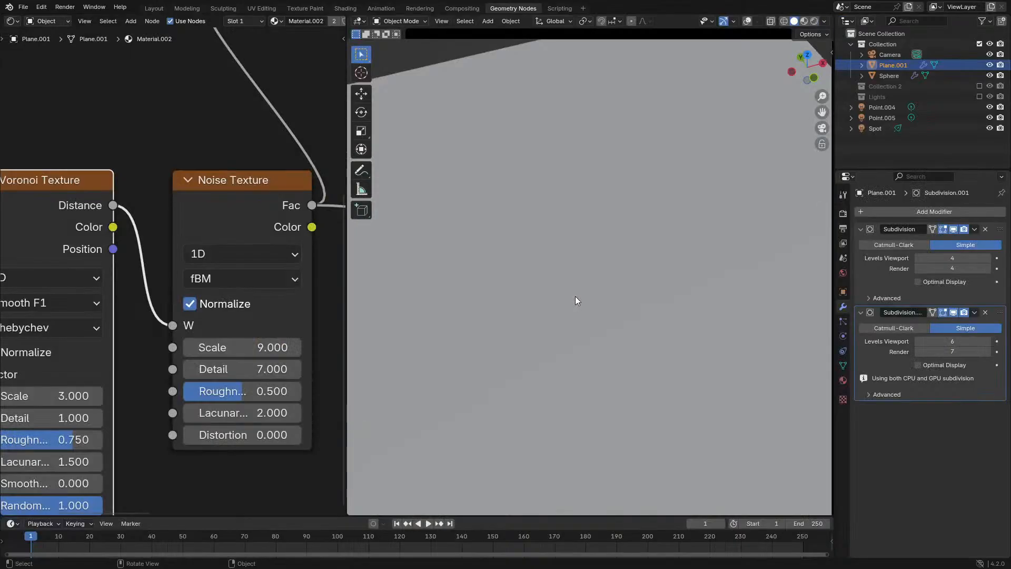
# Enable Use Curves in the scene's color management settings
pyautogui.click(844, 213)
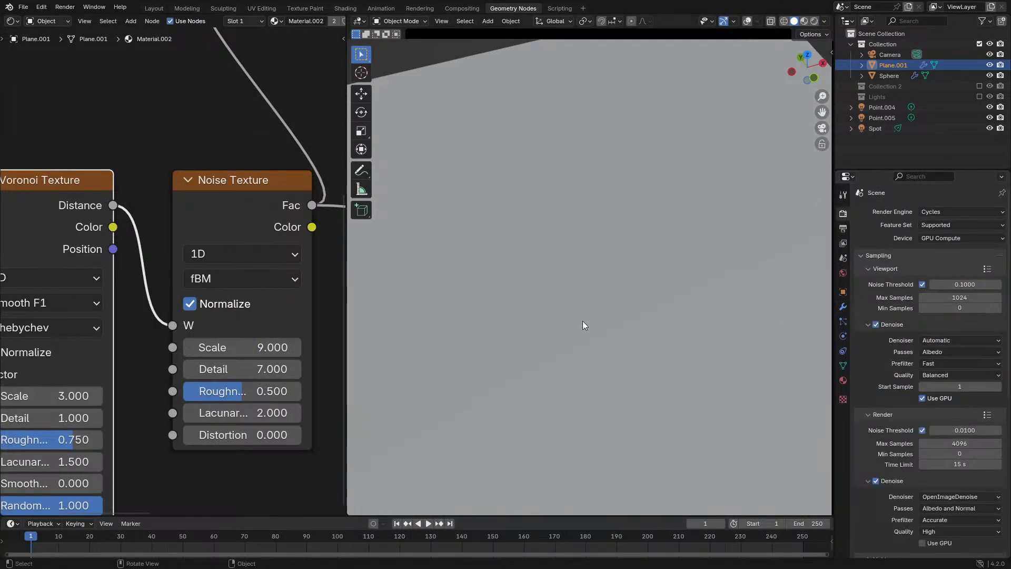
pyautogui.scroll(-10, 926, 473)
pyautogui.scroll(-2, 922, 480)
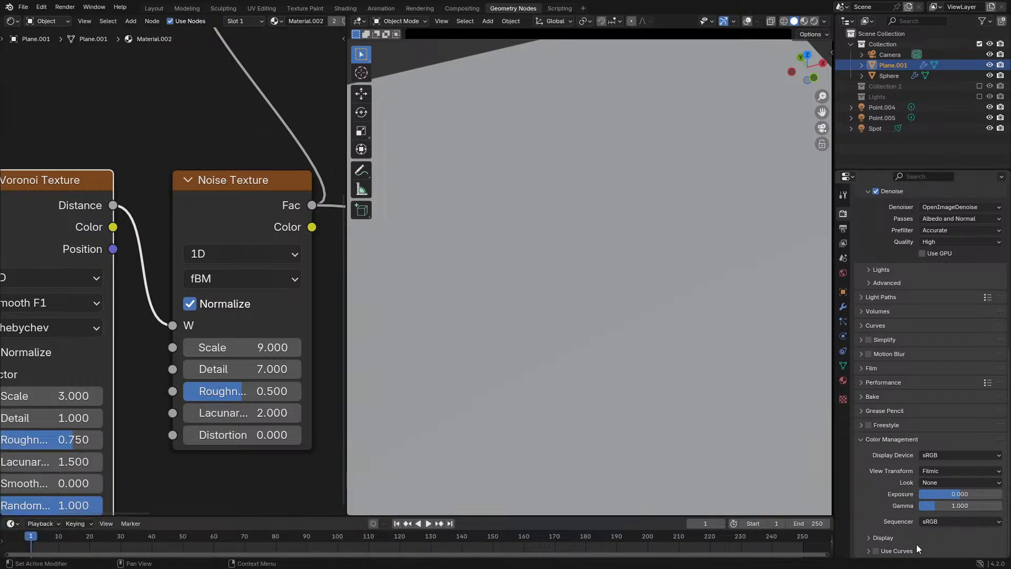
pyautogui.scroll(-6, 901, 537)
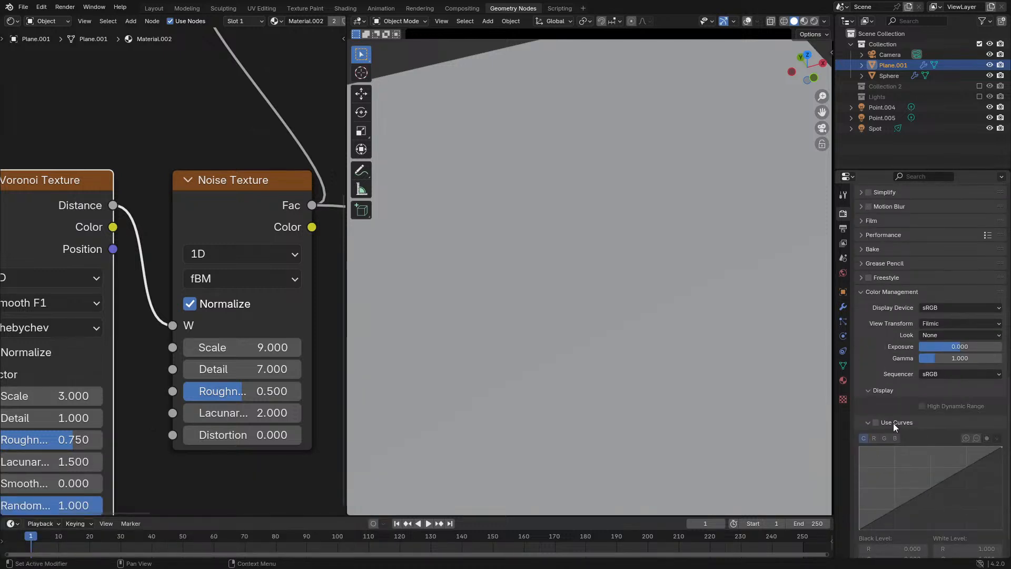
pyautogui.click(879, 421)
# Review the render result once more and switch the viewport back to rendered shading
pyautogui.scroll(-3, 618, 404)
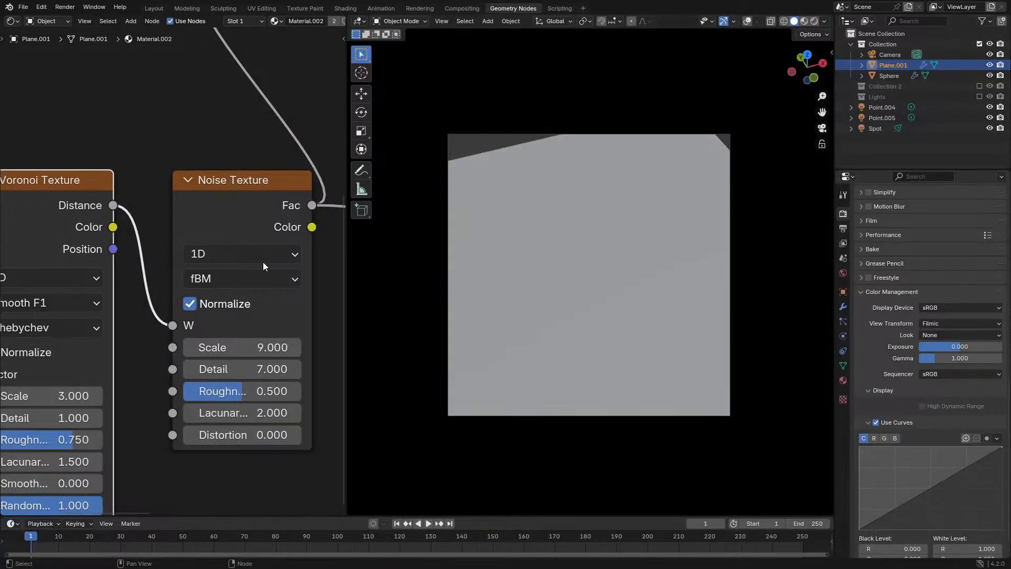
pyautogui.click(219, 128)
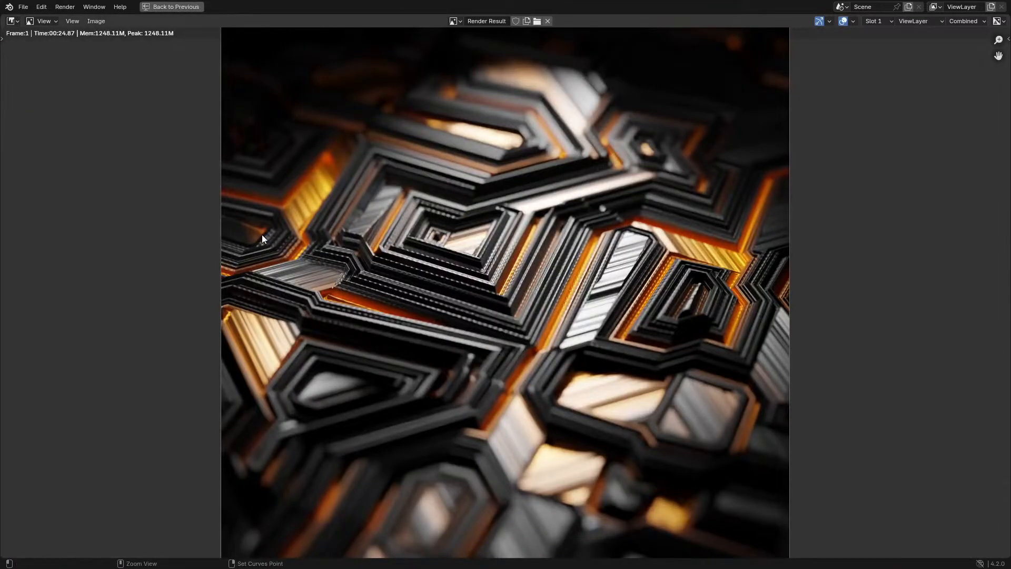
pyautogui.press('Escape')
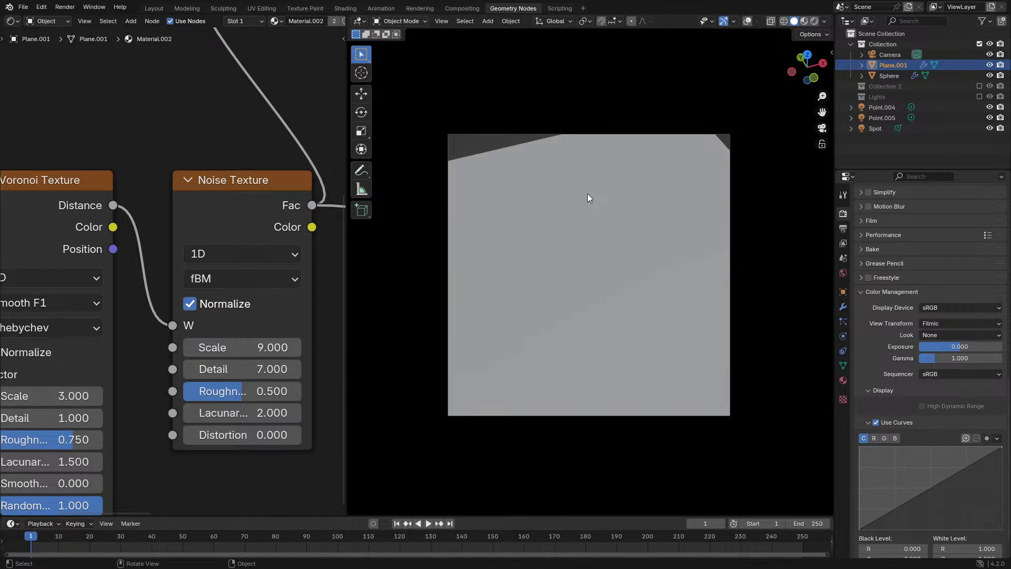
pyautogui.press('z')
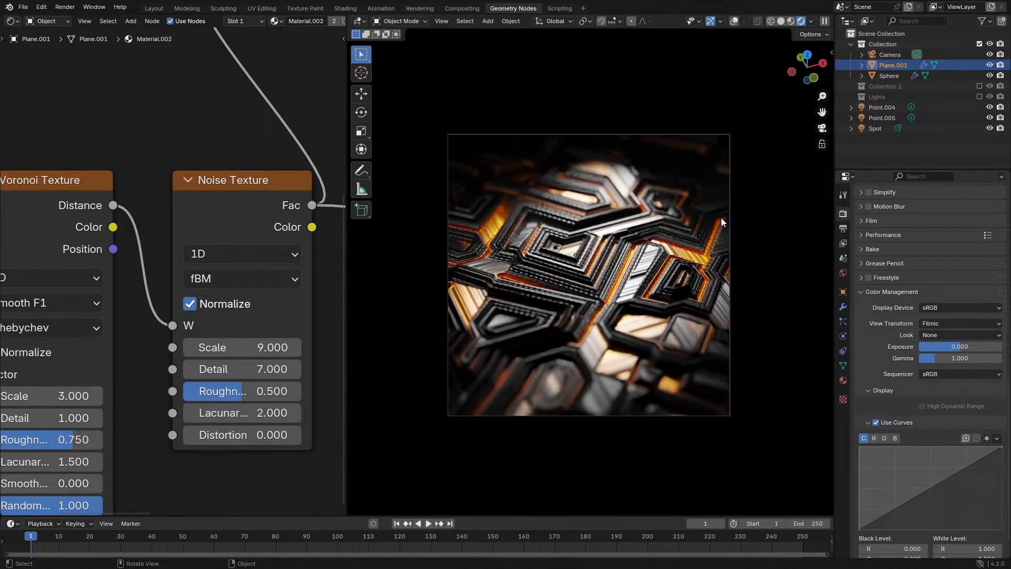
pyautogui.scroll(4, 722, 217)
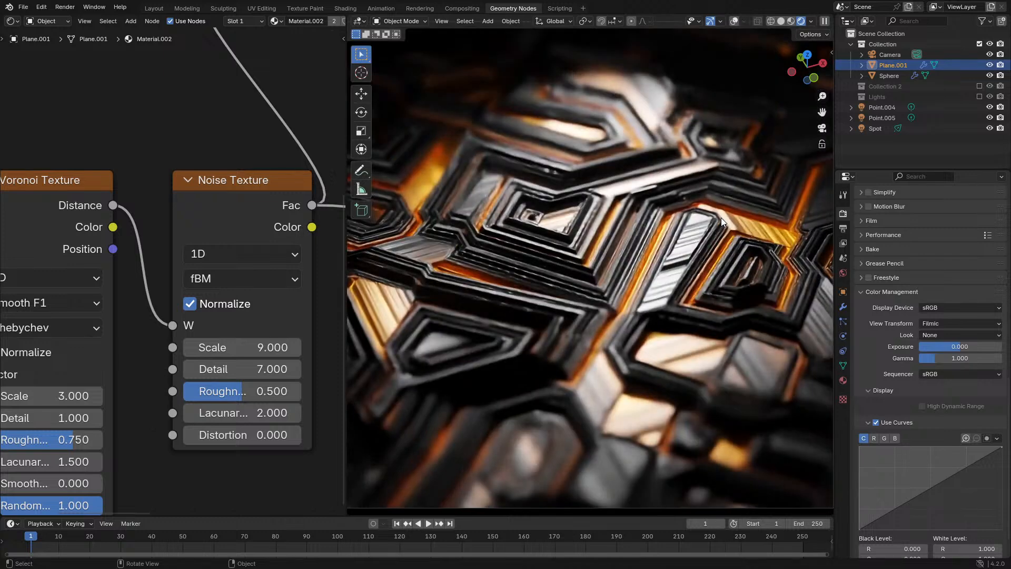
# Lower the red curve's midtones to about X 0.53, Y 0.35 and raise the blue curve's to about X 0.47, Y 0.54
pyautogui.click(873, 438)
pyautogui.moveTo(922, 493)
pyautogui.mouseDown()
pyautogui.moveTo(923, 481)
pyautogui.moveTo(936, 501)
pyautogui.mouseUp()
pyautogui.press('KP_0')
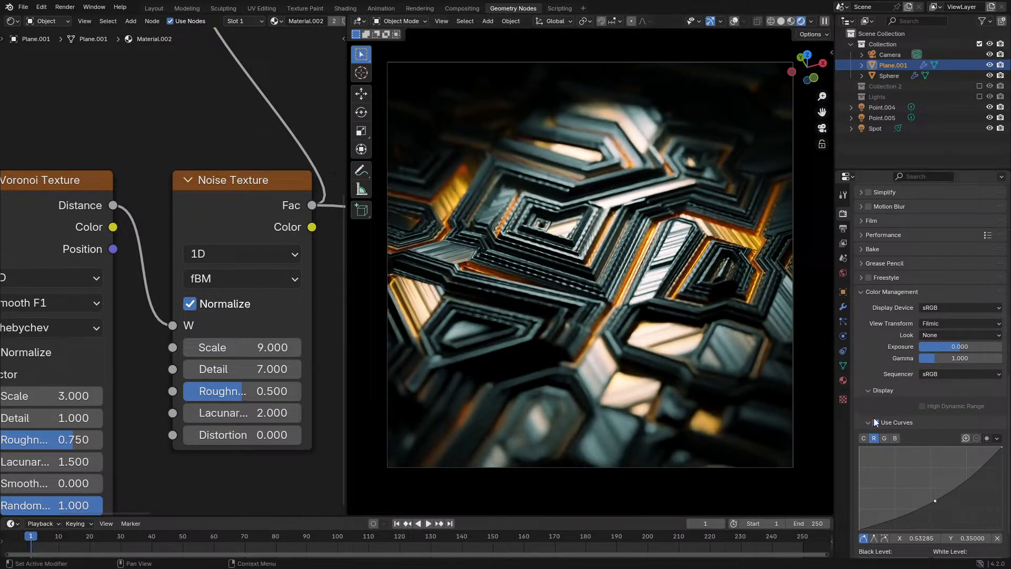
pyautogui.click(895, 438)
pyautogui.click(929, 486)
pyautogui.moveTo(928, 486); pyautogui.dragTo(927, 483)
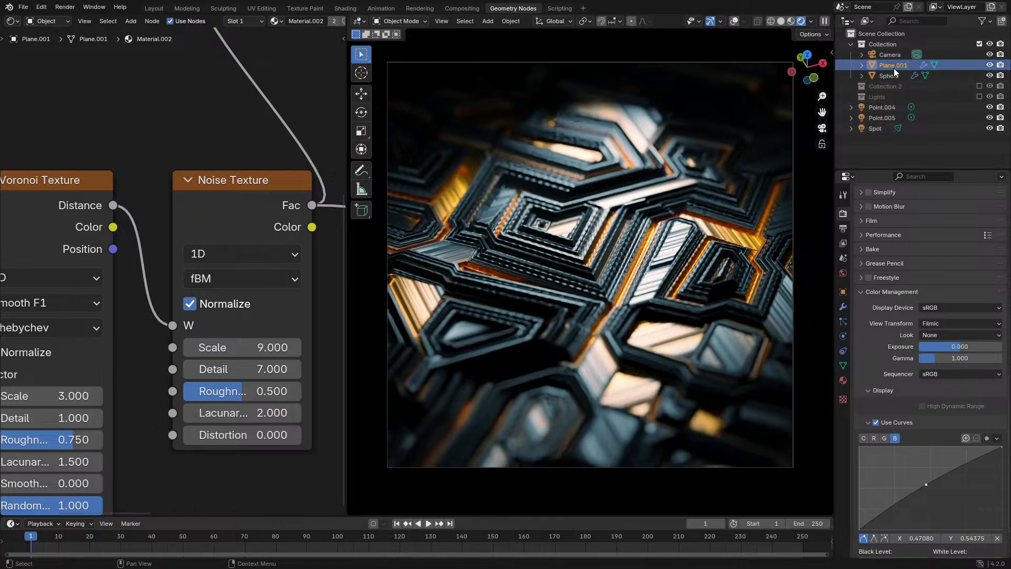
# Duplicate the Spot light and enlarge the copy's radius to about 2.36 m
pyautogui.click(880, 114)
pyautogui.click(878, 127)
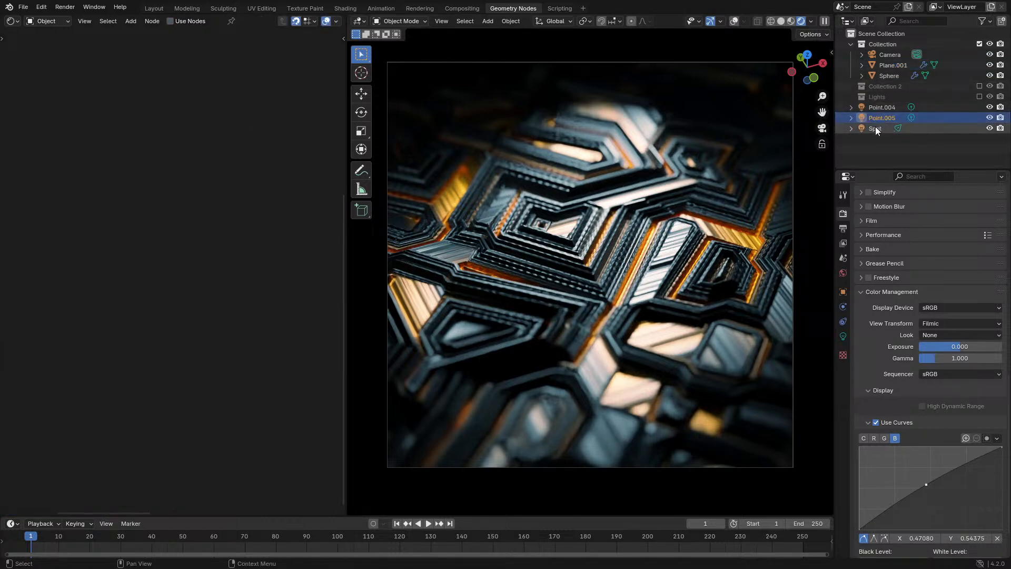
pyautogui.hotkey('shift', 'd')
pyautogui.click(583, 180)
pyautogui.click(844, 336)
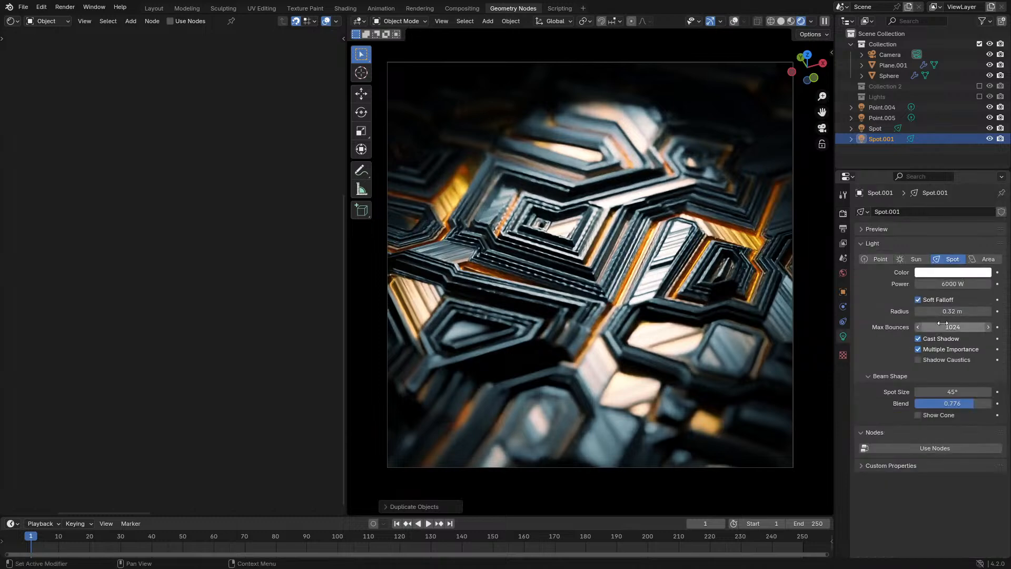
pyautogui.moveTo(948, 311); pyautogui.dragTo(974, 311)
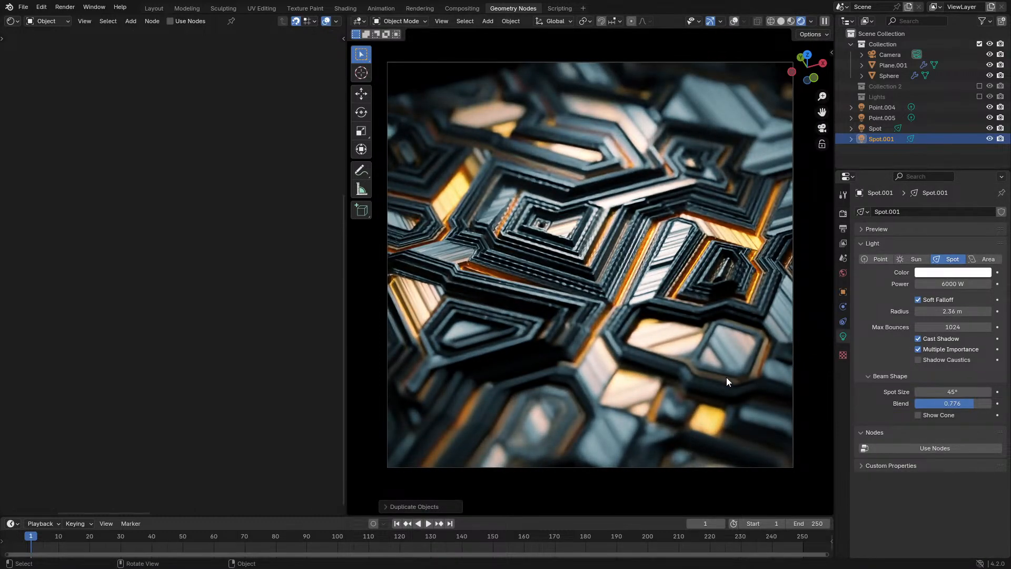
# Set the duplicated spot light's power to 1000 W
pyautogui.click(953, 284)
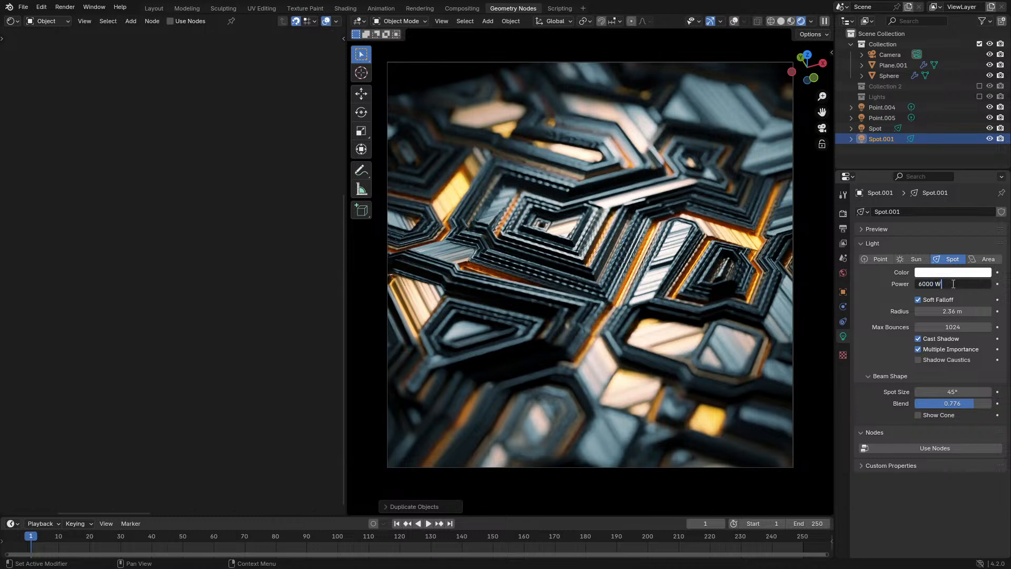
pyautogui.hotkey('ctrl', 'BackSpace')
pyautogui.write('1000')
pyautogui.press('Return')
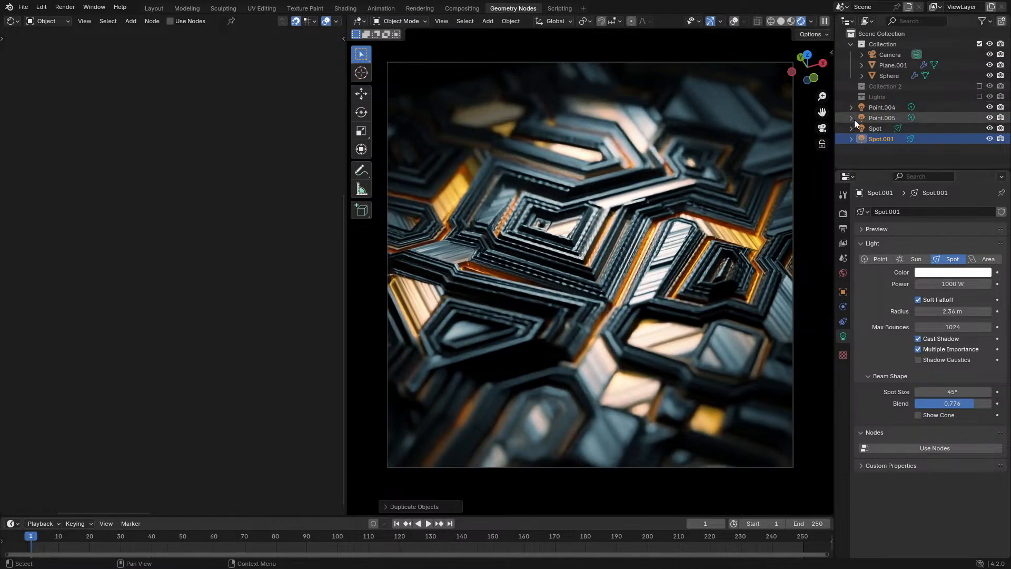
# Reduce the original spot light's radius to about 0.108 m and set the duplicated spot light's power to 500 W
pyautogui.click(877, 129)
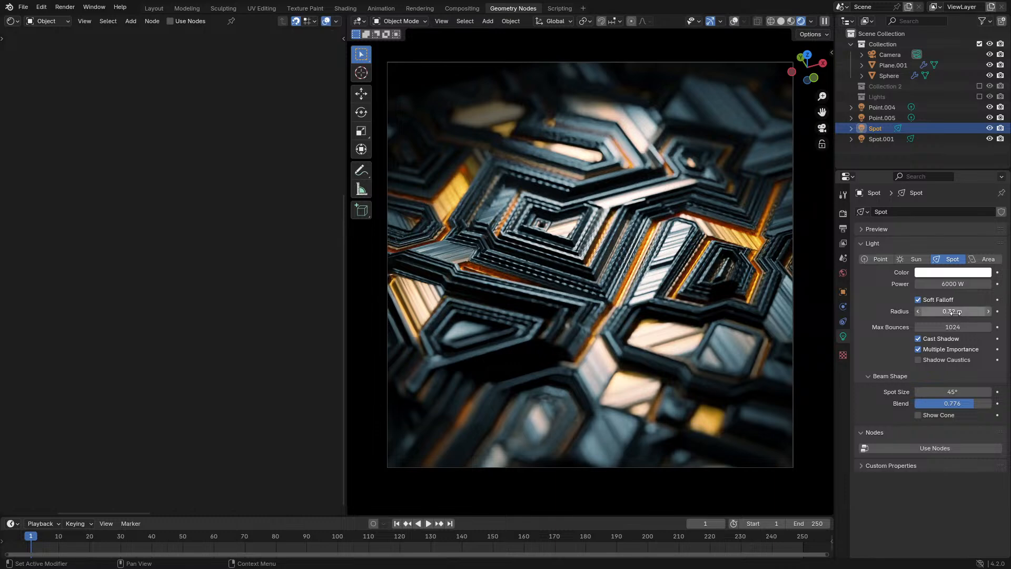
pyautogui.moveTo(956, 311); pyautogui.dragTo(844, 311)
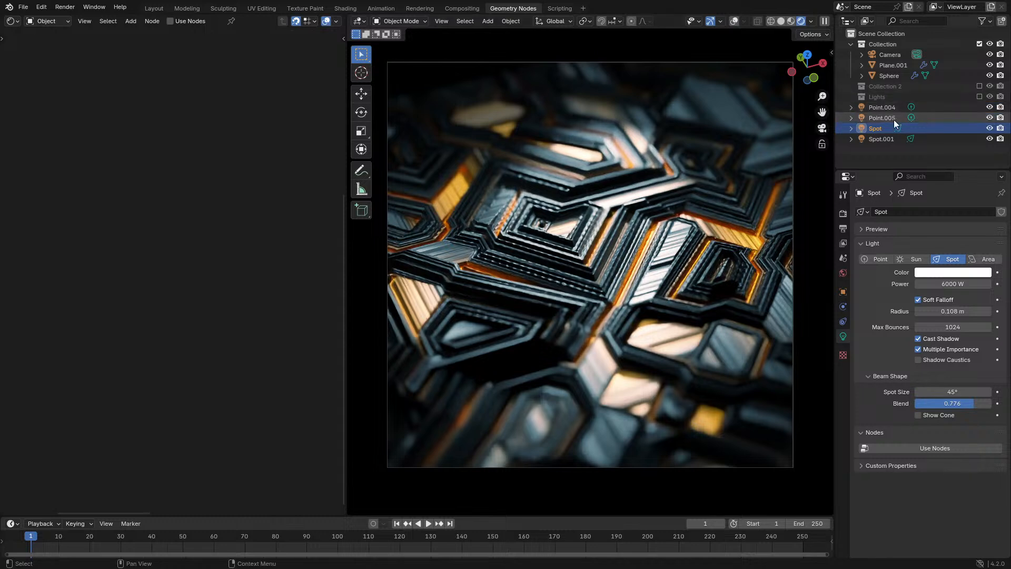
pyautogui.click(877, 139)
pyautogui.click(934, 284)
pyautogui.write('500')
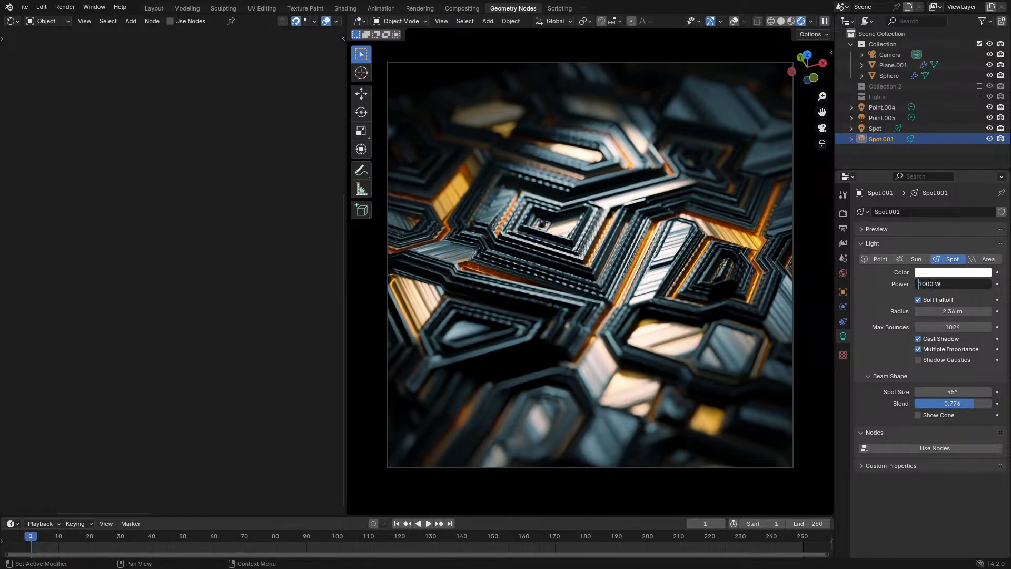
pyautogui.press('Return')
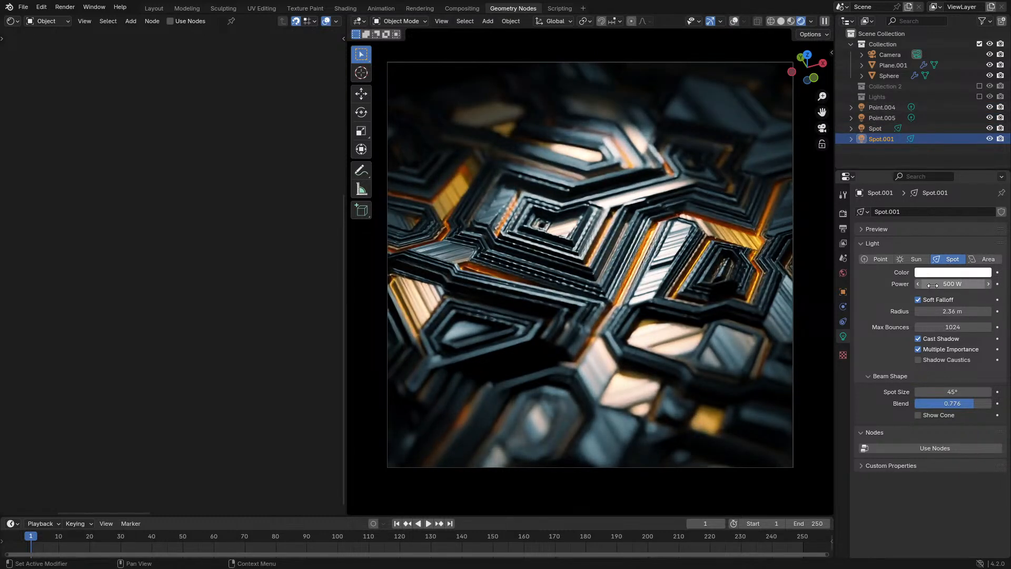
# Set the roughness of the plane material's Noise Texture to 0.4 and its scale to 7.5
pyautogui.click(894, 65)
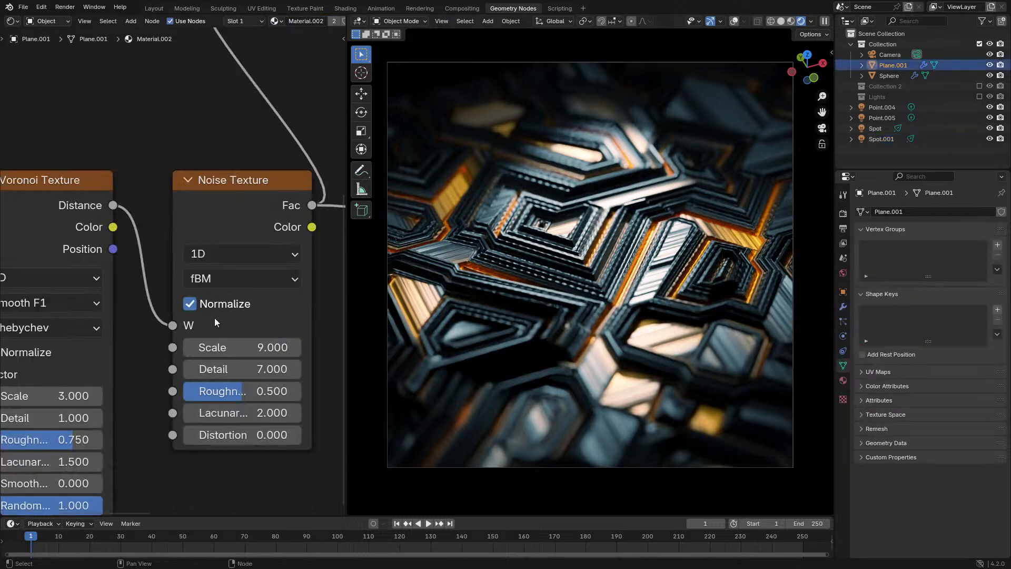
pyautogui.keyDown('ctrl'); pyautogui.moveTo(241, 391); pyautogui.dragTo(232, 391); pyautogui.keyUp('ctrl')
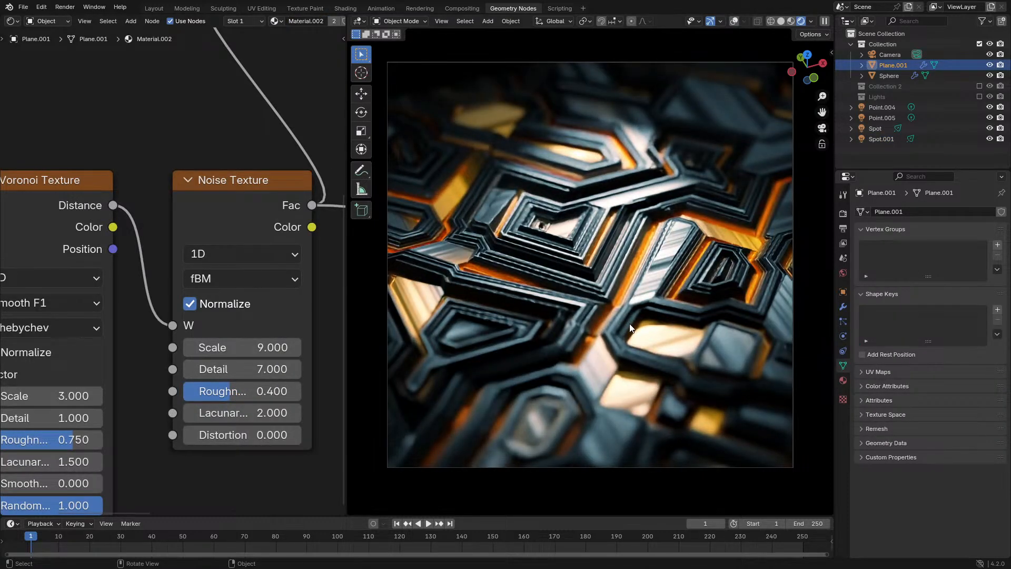
pyautogui.moveTo(136, 329); pyautogui.dragTo(169, 307, button='middle')
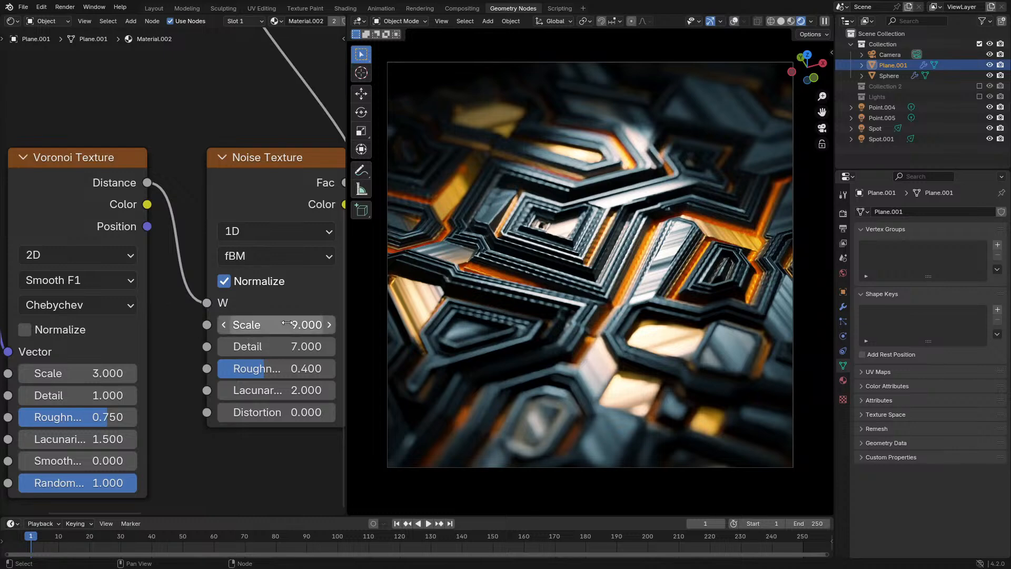
pyautogui.keyDown('shift'); pyautogui.moveTo(297, 324); pyautogui.dragTo(227, 324); pyautogui.keyUp('shift')
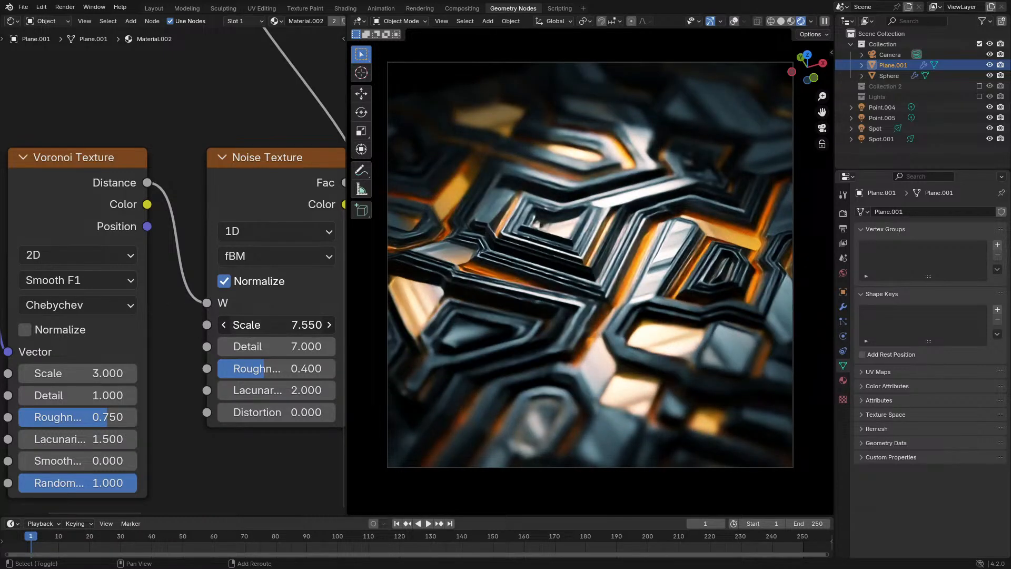
pyautogui.click(287, 324)
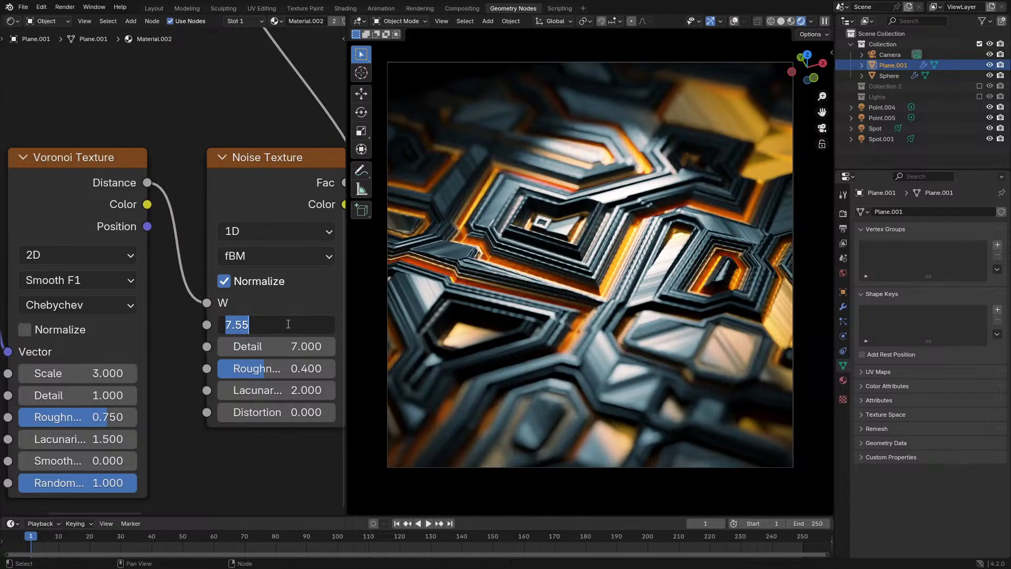
pyautogui.write('7.5')
pyautogui.press('Return')
# Render the image, examine the result up close and as a whole, and close the render view
pyautogui.press('F12')
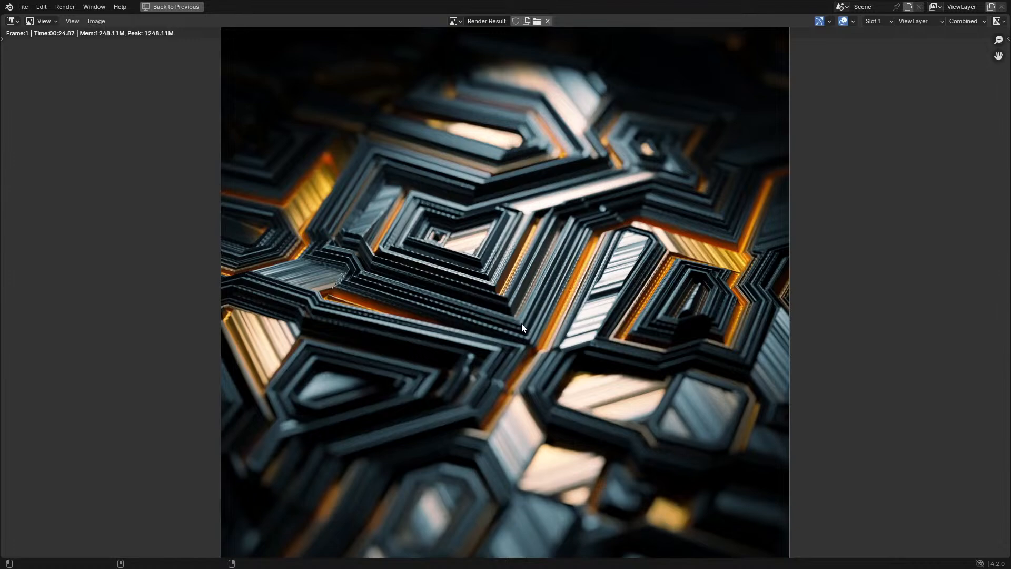
pyautogui.scroll(6, 521, 323)
pyautogui.moveTo(750, 218); pyautogui.dragTo(443, 296, button='middle')
pyautogui.scroll(-6, 443, 296)
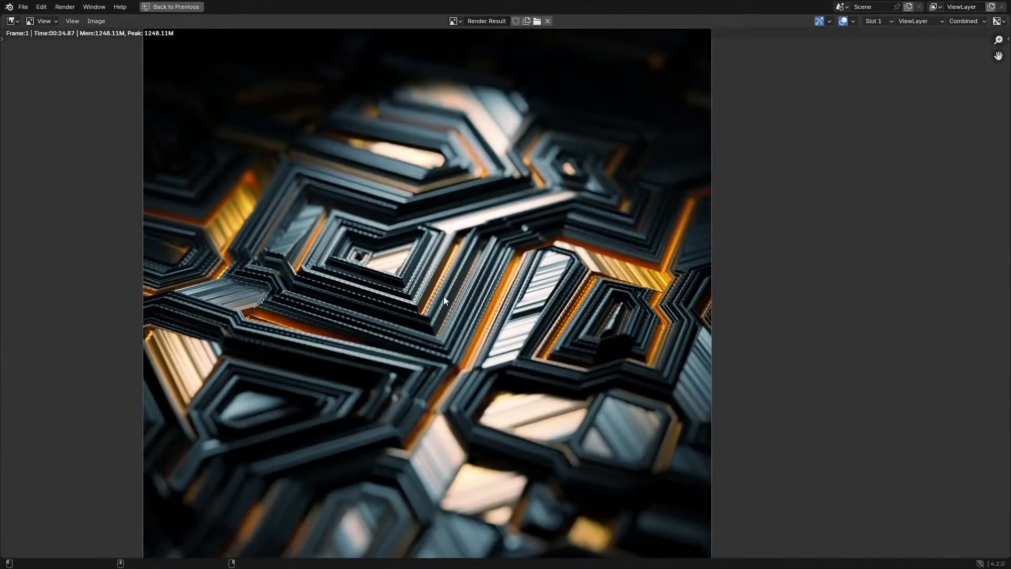
pyautogui.moveTo(444, 295); pyautogui.dragTo(484, 295, button='middle')
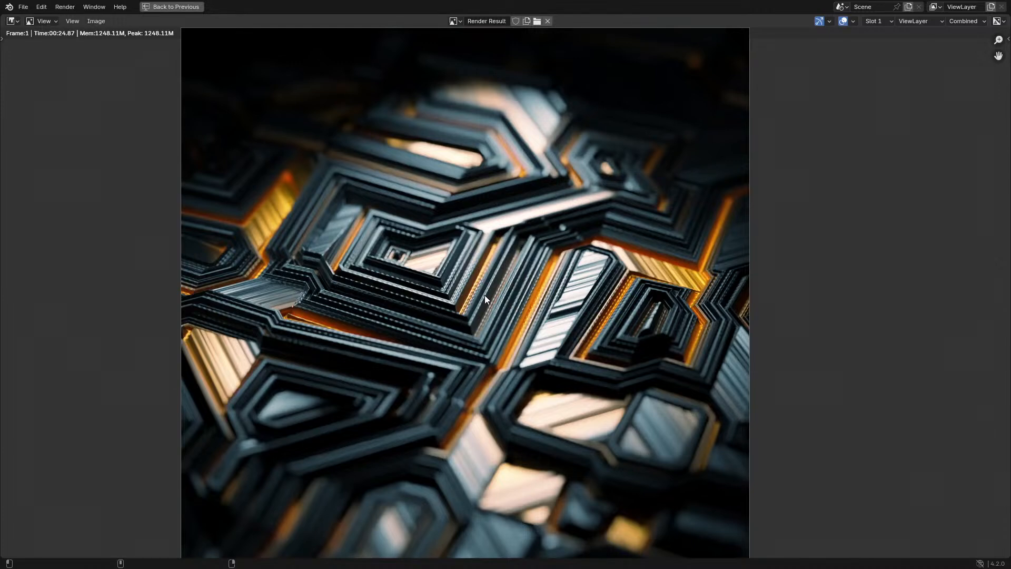
pyautogui.press('Escape')
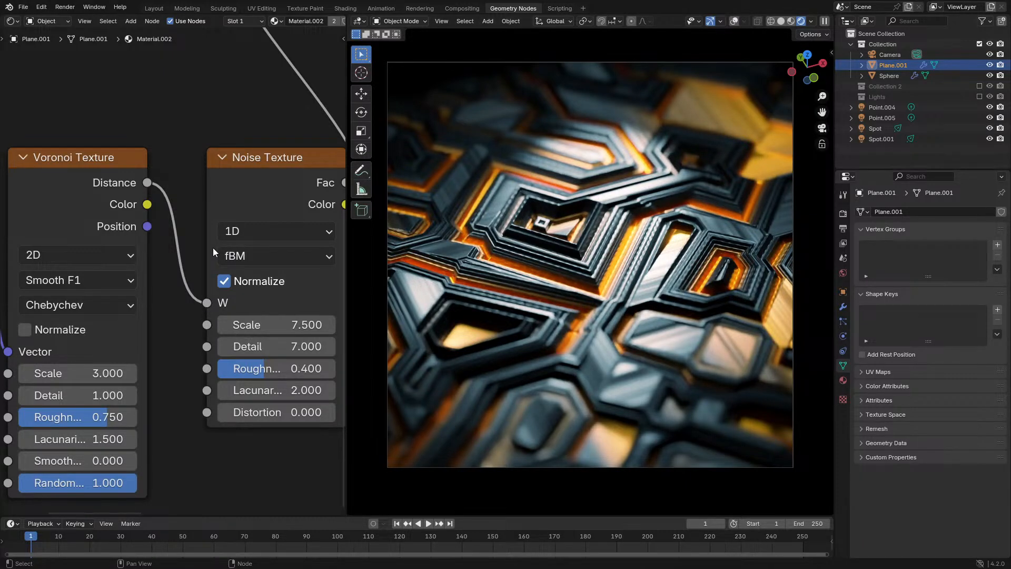
# Try a roughness of 0.1 on the plane material's Principled BSDF and set it to 0.2
pyautogui.scroll(-6, 241, 167)
pyautogui.moveTo(239, 168); pyautogui.dragTo(93, 419, button='middle')
pyautogui.moveTo(268, 273); pyautogui.dragTo(218, 281, button='middle')
pyautogui.scroll(1, 218, 281)
pyautogui.keyDown('ctrl'); pyautogui.moveTo(225, 286); pyautogui.dragTo(195, 286); pyautogui.keyUp('ctrl')
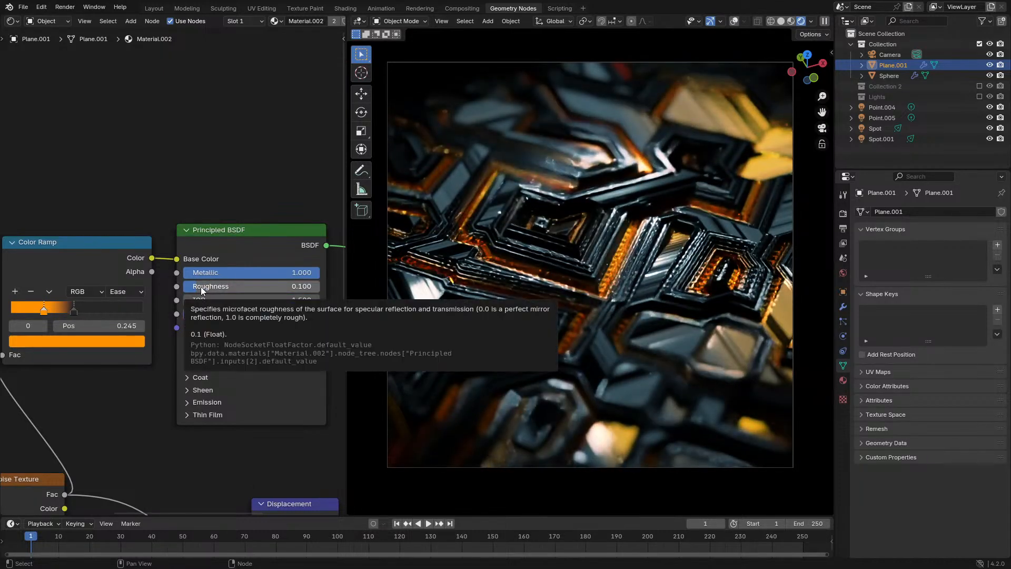
pyautogui.click(210, 286)
pyautogui.write('2')
pyautogui.press('Return')
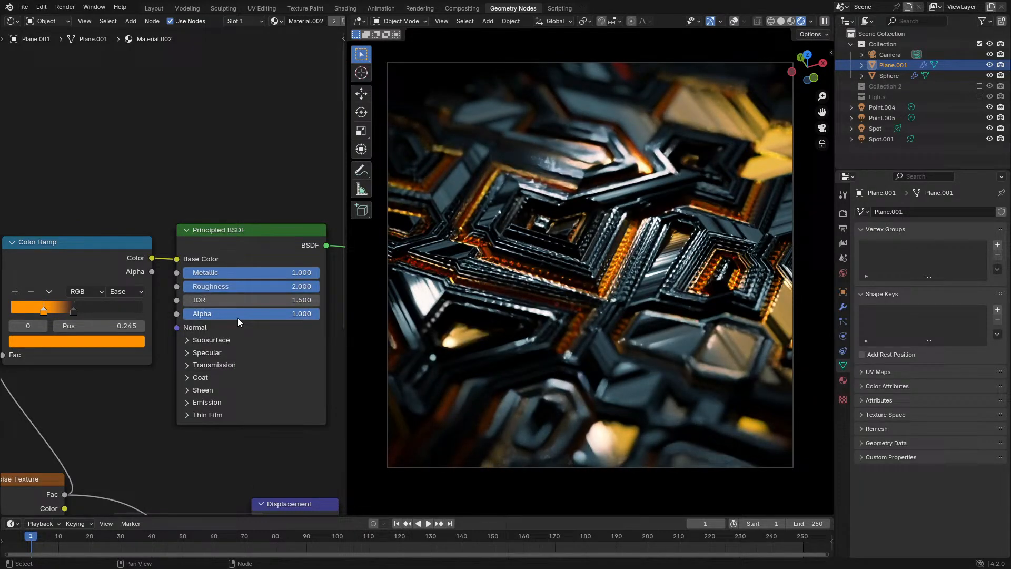
pyautogui.click(245, 286)
pyautogui.write('0.2')
pyautogui.press('Return')
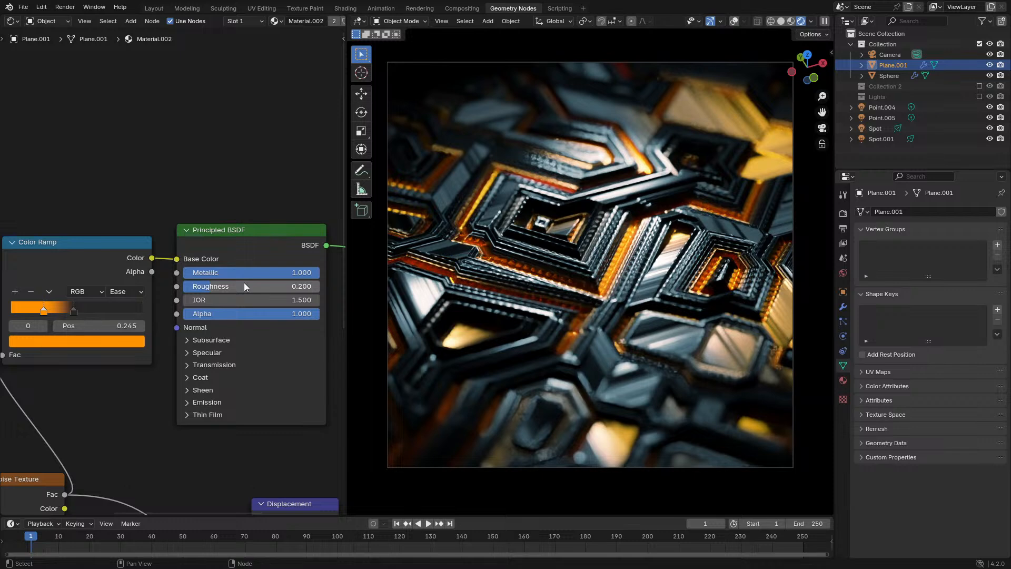
# Add a Magic Texture node above the Voronoi Texture and connect the UV Map output to its Vector input
pyautogui.scroll(-6, 87, 349)
pyautogui.moveTo(86, 348); pyautogui.dragTo(172, 252, button='middle')
pyautogui.scroll(3, 208, 248)
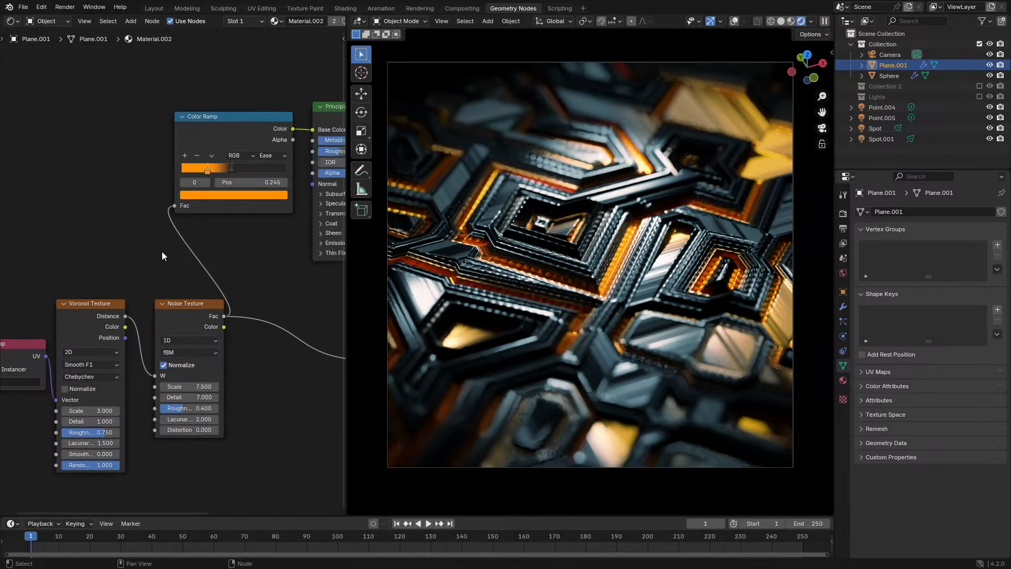
pyautogui.hotkey('shift', 'a')
pyautogui.click(162, 252)
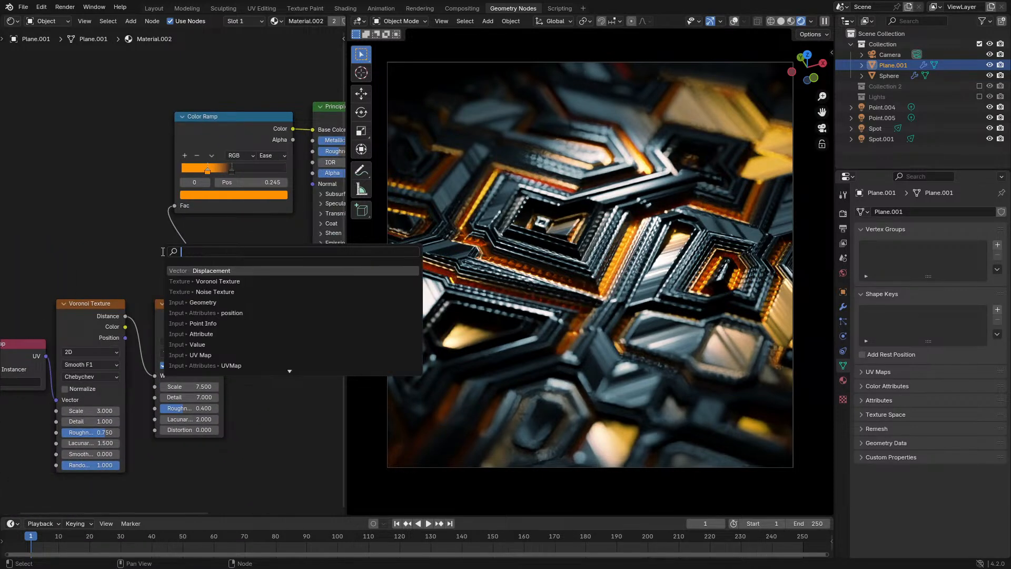
pyautogui.write('magi')
pyautogui.press('Return')
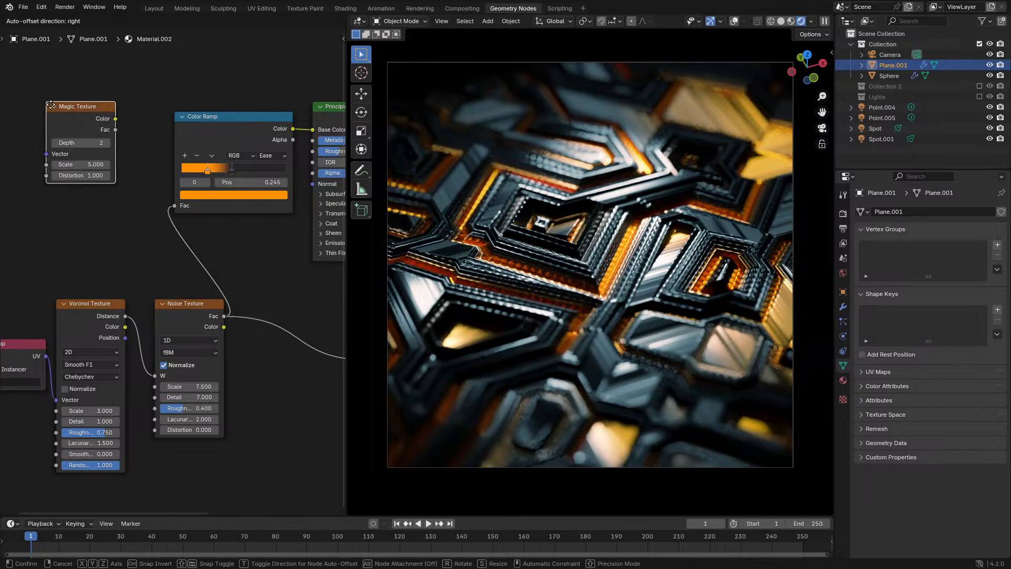
pyautogui.click(58, 271)
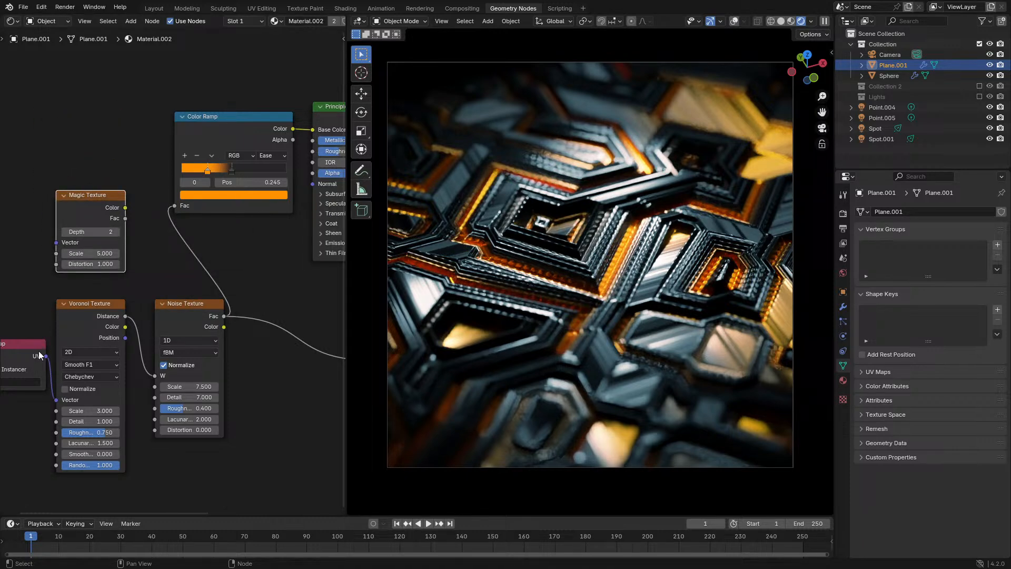
pyautogui.moveTo(40, 352); pyautogui.dragTo(57, 243)
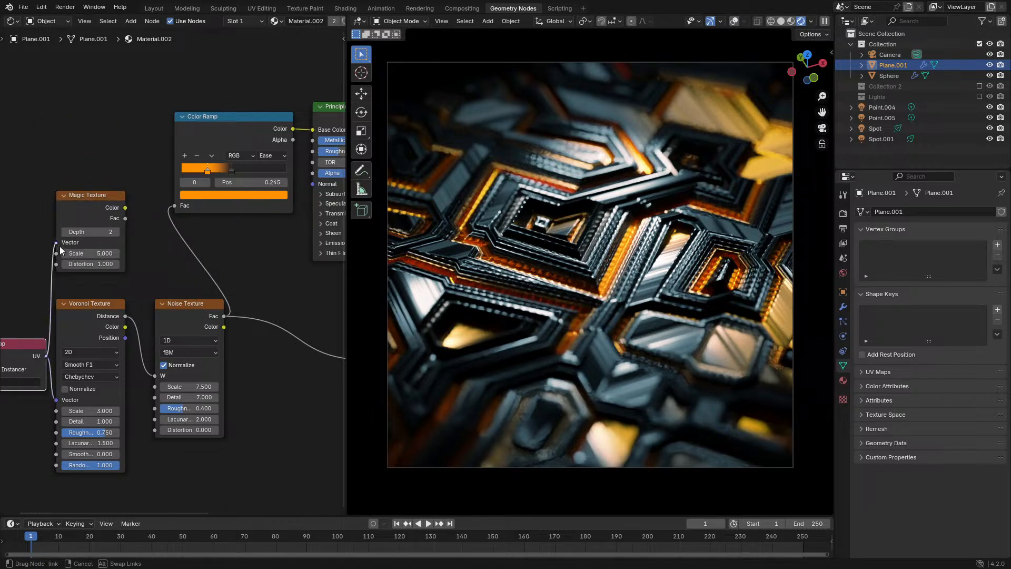
# Preview the Magic Texture directly on the surface, set its scale to 200 and inspect the pattern up close on the plane
pyautogui.keyDown('ctrl'); pyautogui.keyDown('shift'); pyautogui.click(100, 199); pyautogui.keyUp('shift'); pyautogui.keyUp('ctrl')
pyautogui.moveTo(104, 254); pyautogui.dragTo(146, 254)
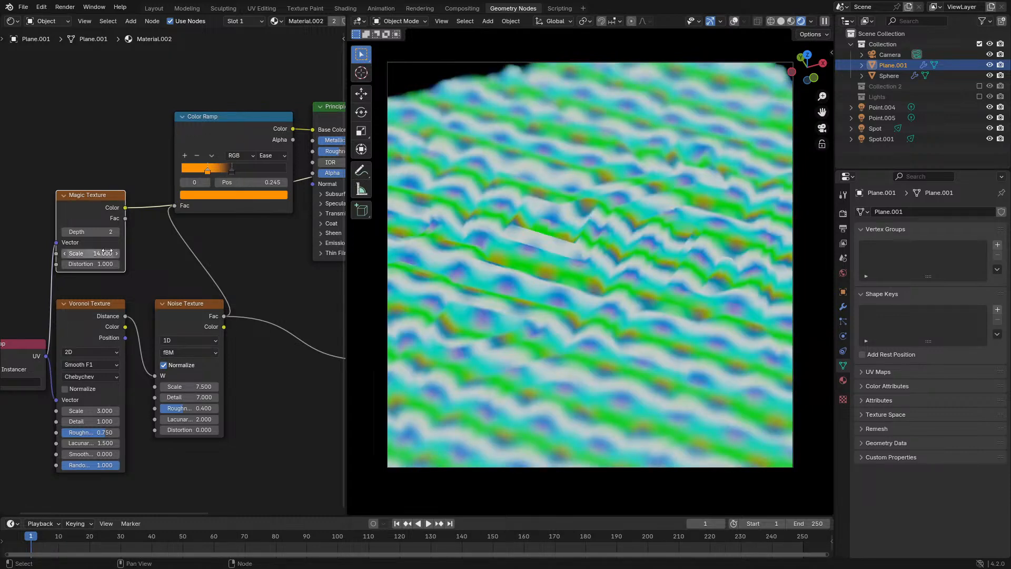
pyautogui.click(108, 252)
pyautogui.write('200')
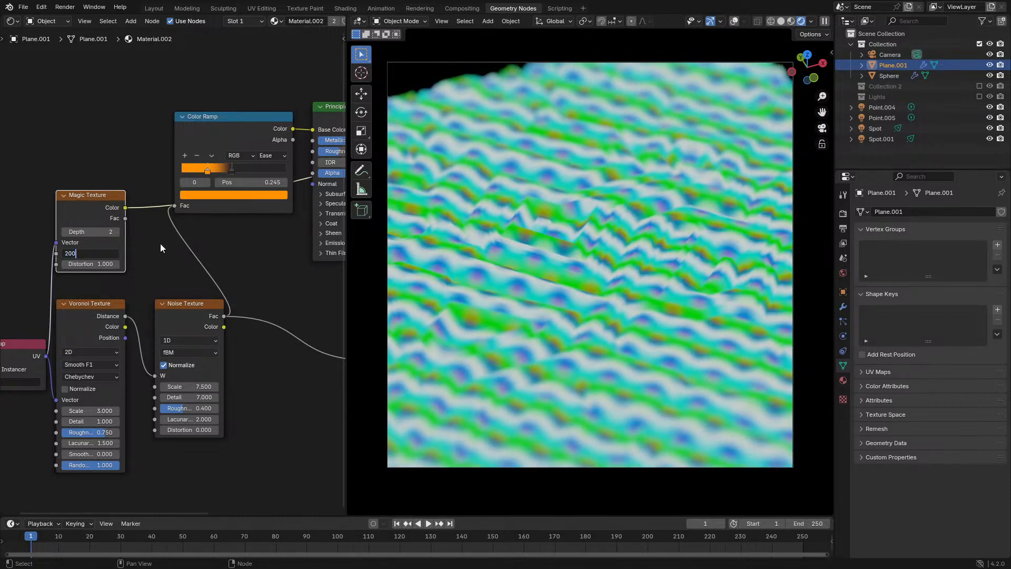
pyautogui.press('Return')
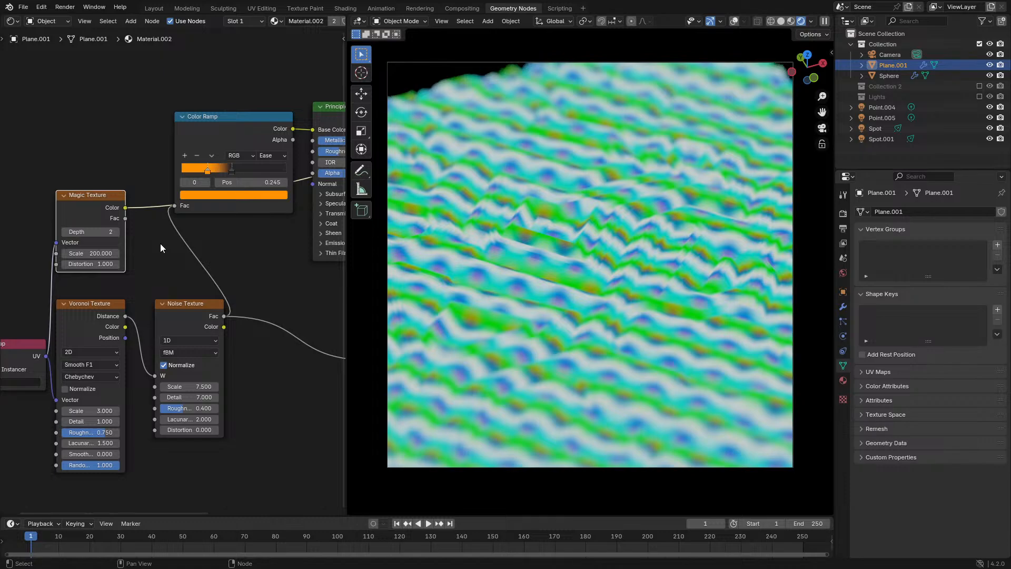
pyautogui.scroll(8, 684, 279)
pyautogui.moveTo(685, 279); pyautogui.dragTo(674, 283, button='middle')
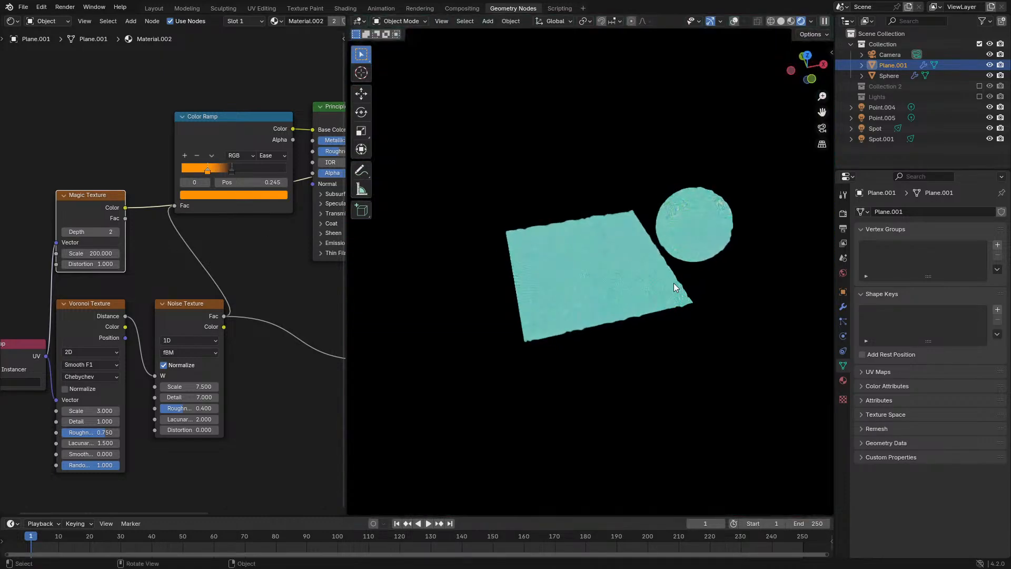
pyautogui.scroll(10, 608, 308)
pyautogui.moveTo(616, 312); pyautogui.dragTo(548, 342, button='middle')
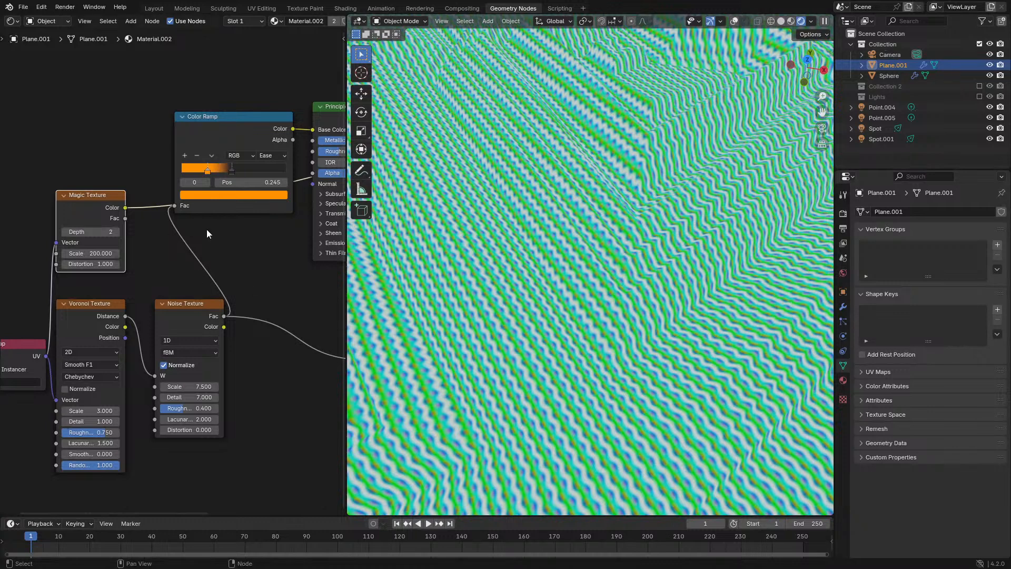
# Add a Geometry node to the plane's material, placed above and left of the Magic Texture
pyautogui.moveTo(132, 208); pyautogui.dragTo(112, 300, button='middle')
pyautogui.hotkey('ctrl', 'space')
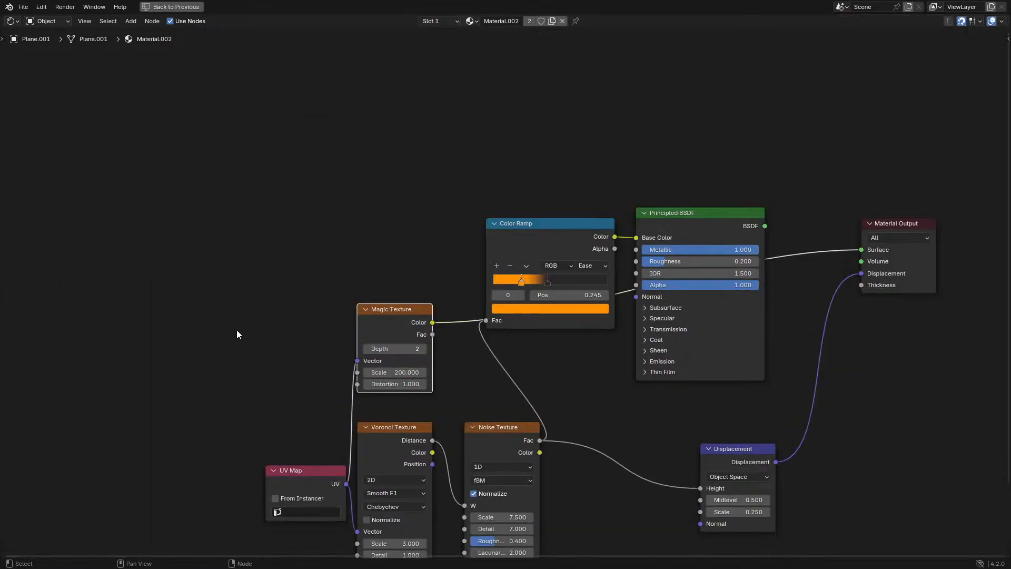
pyautogui.hotkey('shift', 'a')
pyautogui.write('geom')
pyautogui.press('Return')
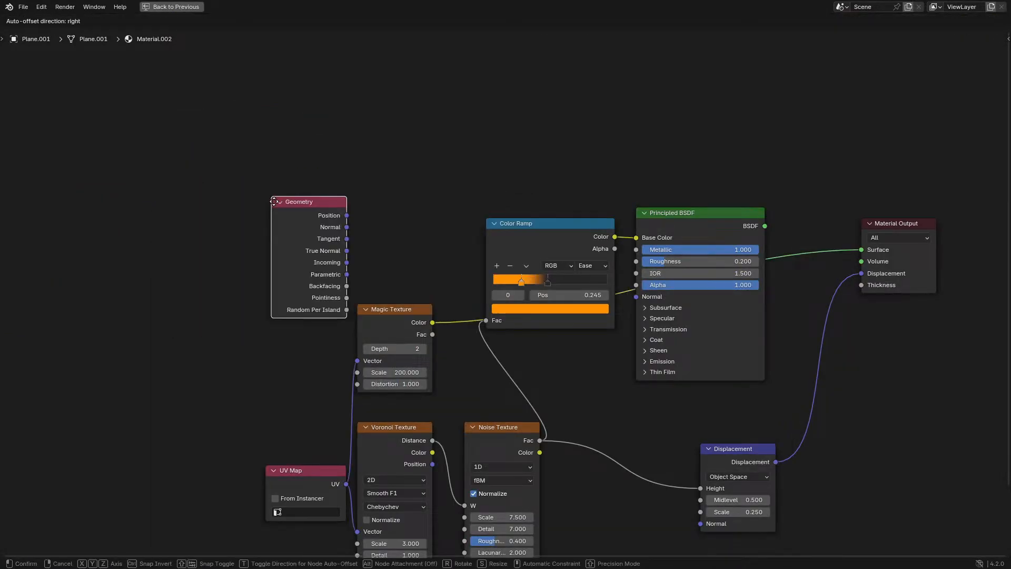
pyautogui.click(209, 203)
# Mix the Geometry Normal with the Magic Texture Color through a Linear Light node and feed the Result into the Principled BSDF's Normal
pyautogui.moveTo(288, 218); pyautogui.dragTo(344, 227)
pyautogui.write('linea')
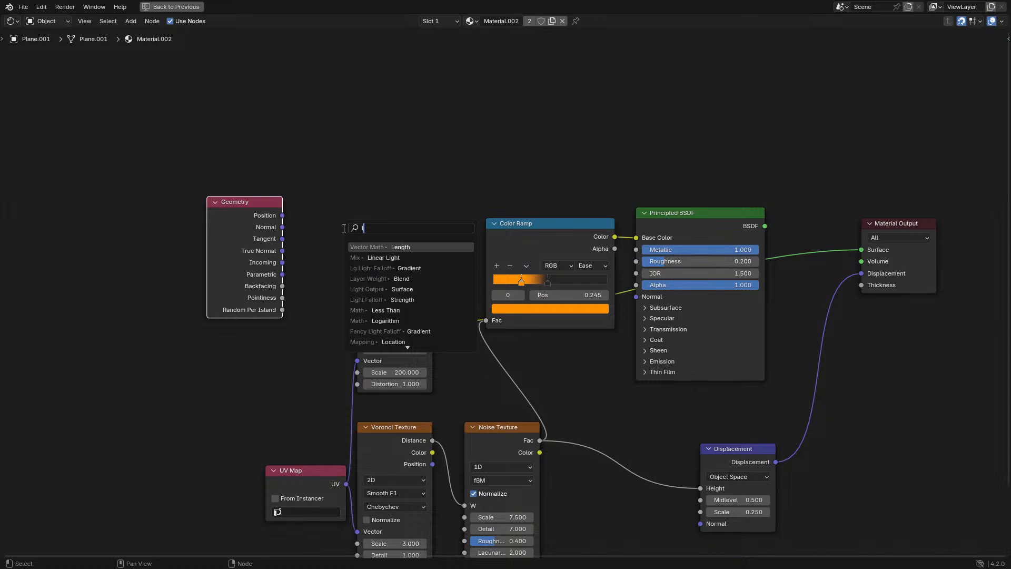
pyautogui.press('Return')
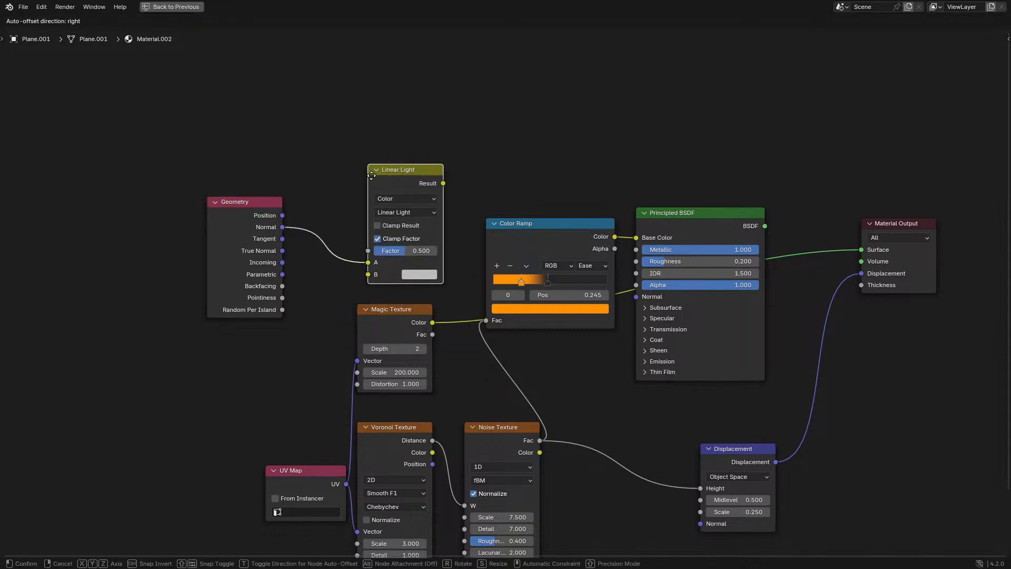
pyautogui.click(364, 174)
pyautogui.moveTo(432, 322); pyautogui.dragTo(368, 274)
pyautogui.moveTo(400, 185); pyautogui.dragTo(637, 297)
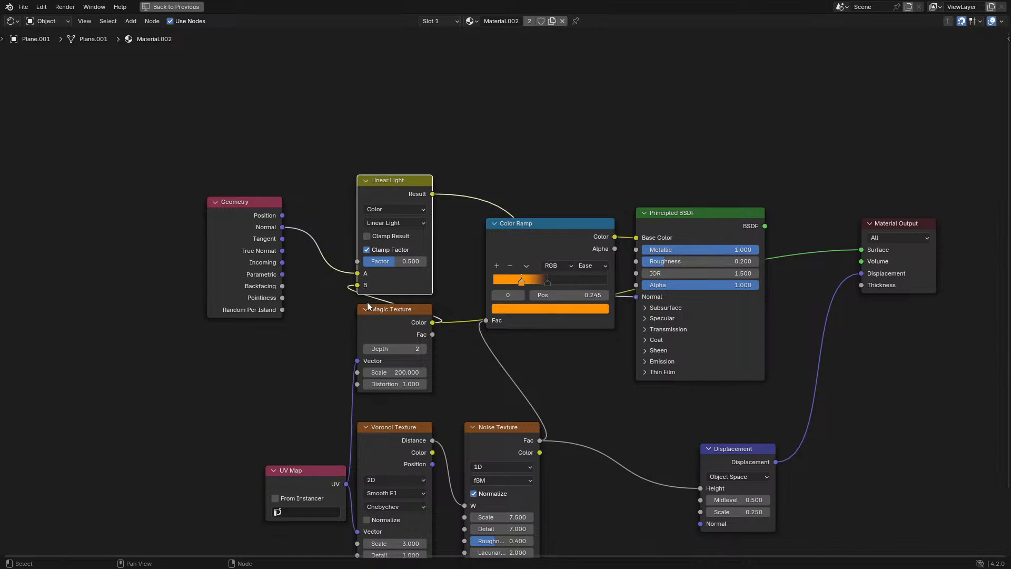
# Hide the Geometry node's unused sockets, tidy the new nodes, and reconnect the Principled BSDF to the Material Output's Surface
pyautogui.click(251, 271)
pyautogui.hotkey('ctrl', 'h')
pyautogui.moveTo(266, 203); pyautogui.dragTo(402, 337)
pyautogui.keyDown('ctrl'); pyautogui.keyDown('shift'); pyautogui.click(740, 227); pyautogui.keyUp('shift'); pyautogui.keyUp('ctrl')
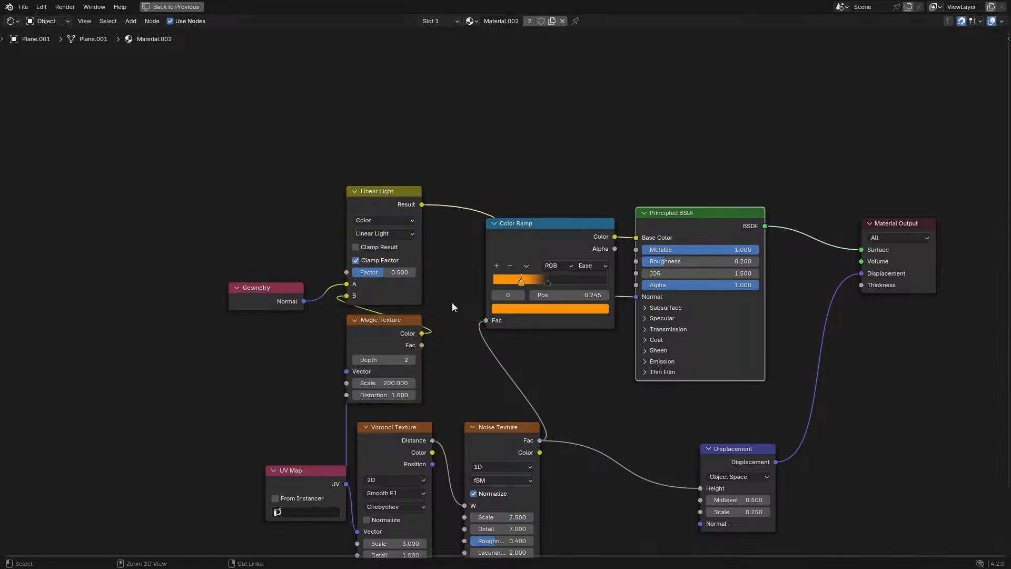
pyautogui.hotkey('ctrl', 'space')
pyautogui.moveTo(64, 270); pyautogui.dragTo(159, 280, button='middle')
# Try a Linear Light factor of 0.1 and inspect the surface detail up close and from the camera
pyautogui.scroll(1, 159, 283)
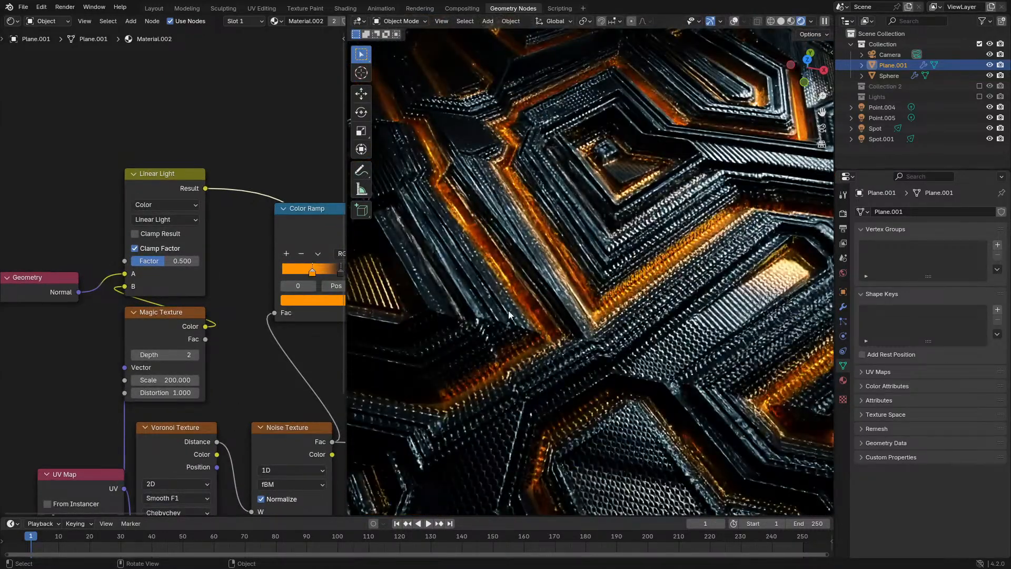
pyautogui.scroll(2, 170, 274)
pyautogui.click(170, 256)
pyautogui.write('0.1')
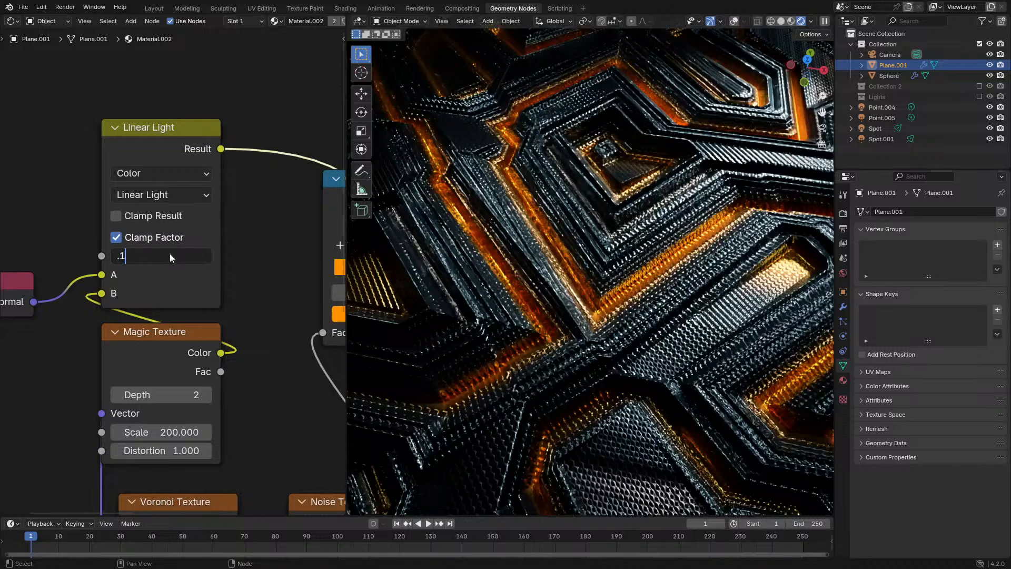
pyautogui.press('Return')
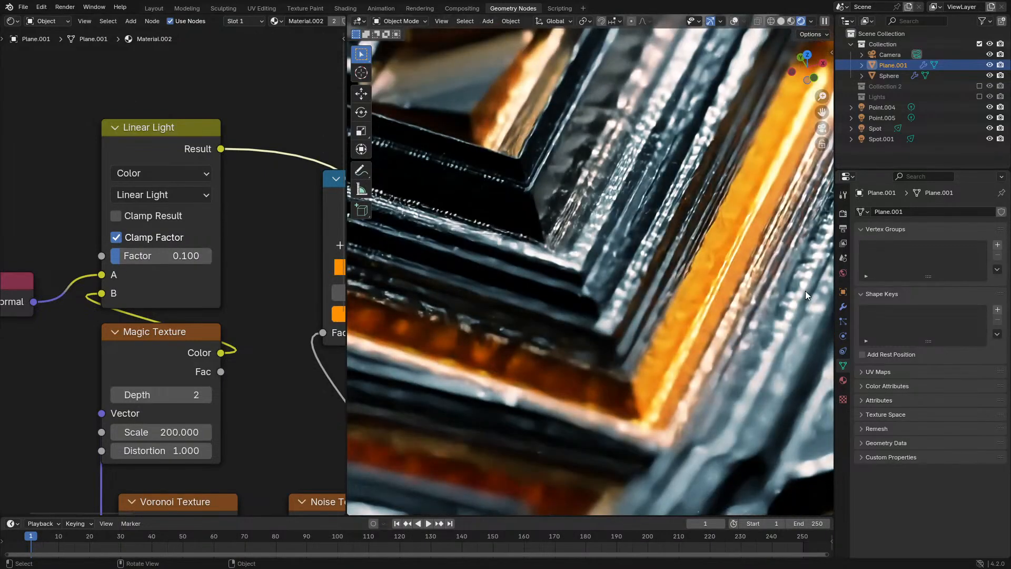
pyautogui.scroll(-5, 542, 293)
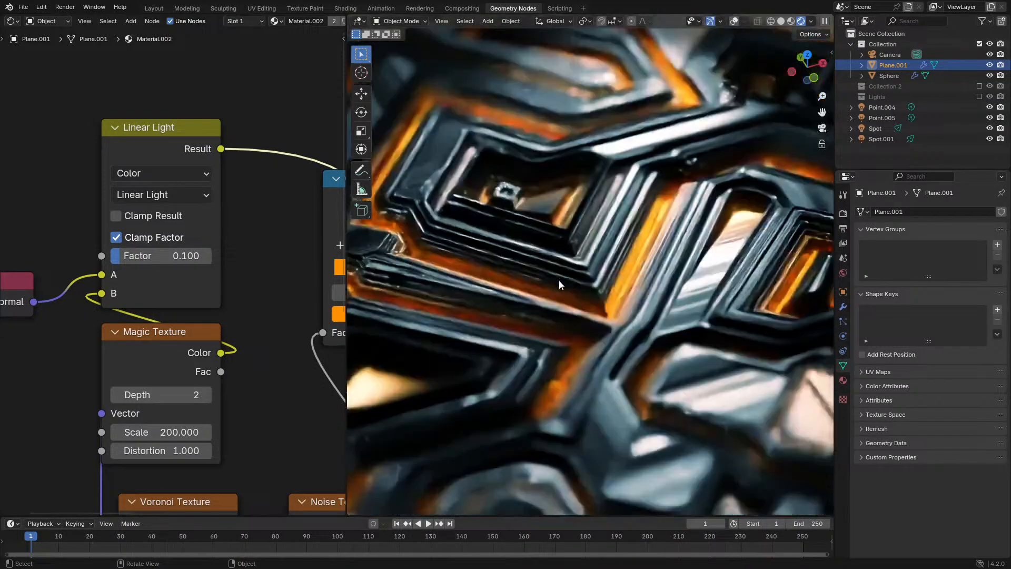
pyautogui.scroll(-2, 560, 284)
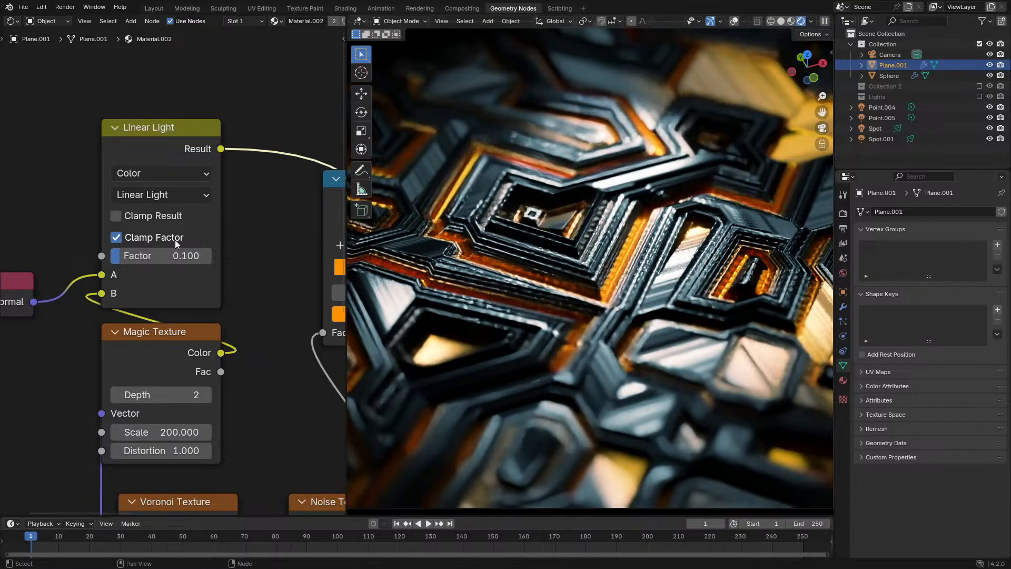
# Try a Linear Light factor of 0.2 in the camera view and set it to 0.3
pyautogui.doubleClick(150, 255)
pyautogui.write('0.2')
pyautogui.press('Return')
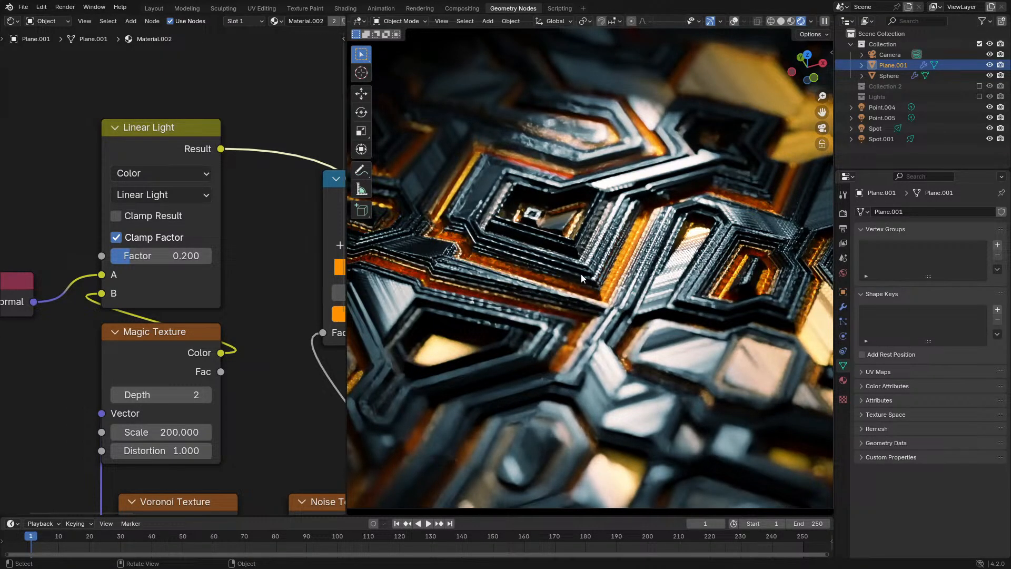
pyautogui.scroll(-1, 581, 274)
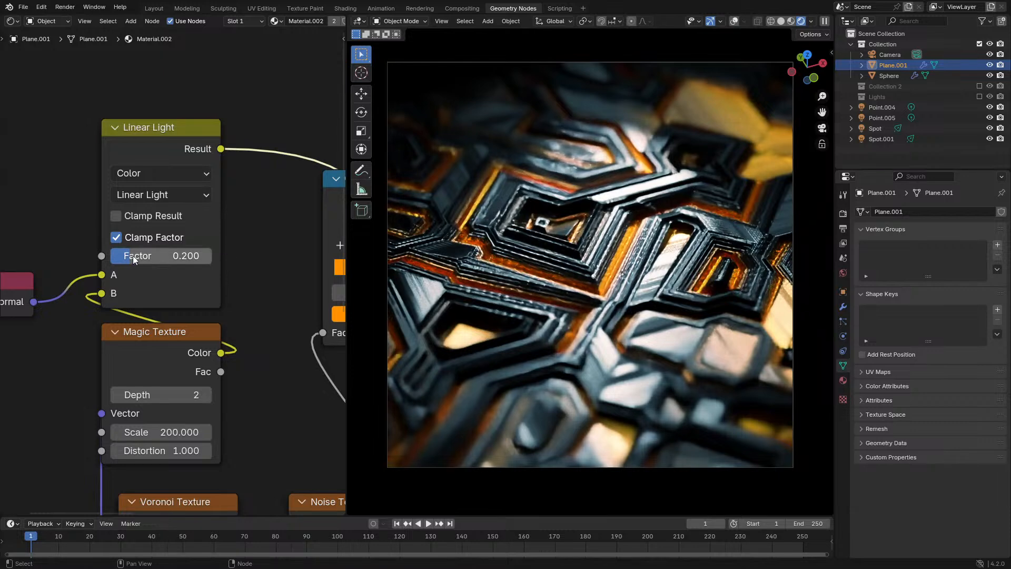
pyautogui.click(134, 256)
pyautogui.press('BackSpace')
pyautogui.write('3')
pyautogui.press('Return')
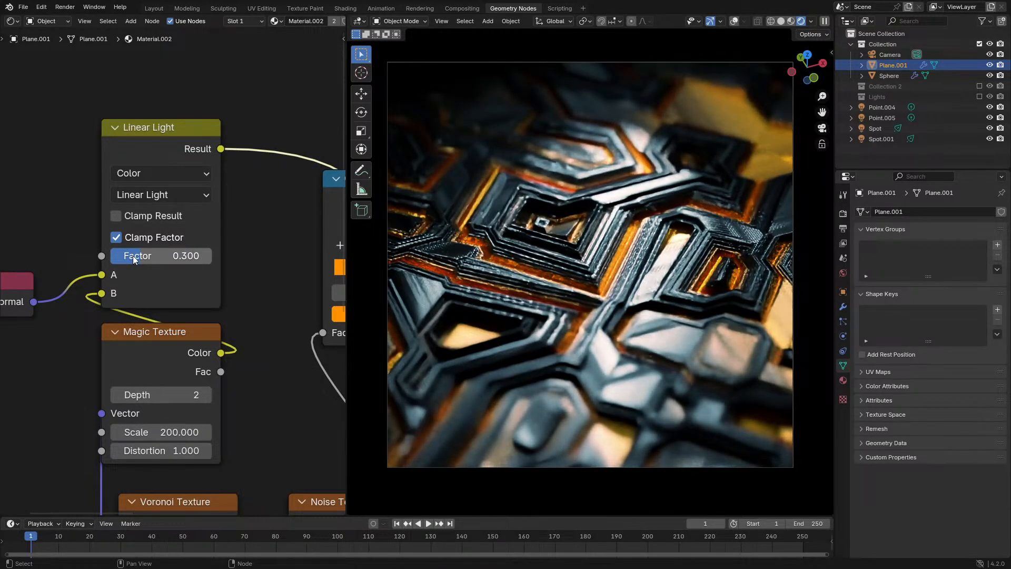
# Switch the viewport to solid shading and confirm a render time limit of 15 seconds
pyautogui.press('z')
pyautogui.click(842, 214)
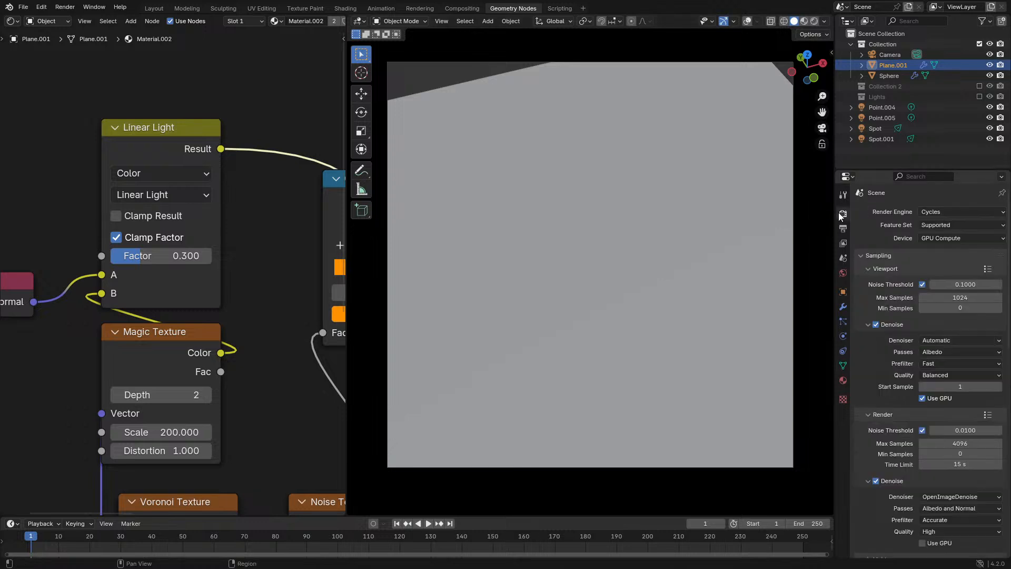
pyautogui.scroll(-3, 905, 387)
pyautogui.click(956, 403)
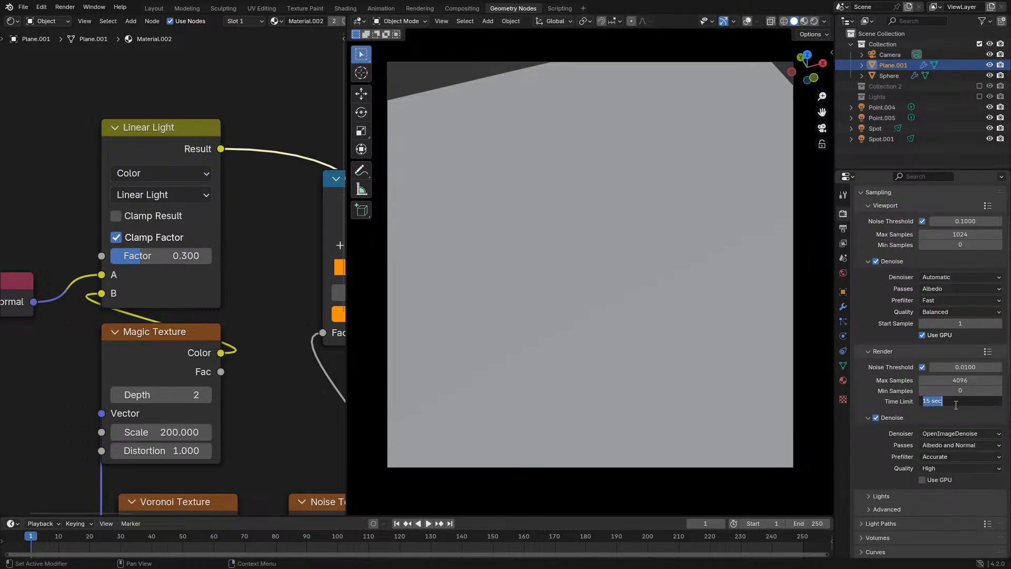
pyautogui.press('Return')
# Render the image into Slot 2 and examine the fine surface detail up close
pyautogui.press('F12')
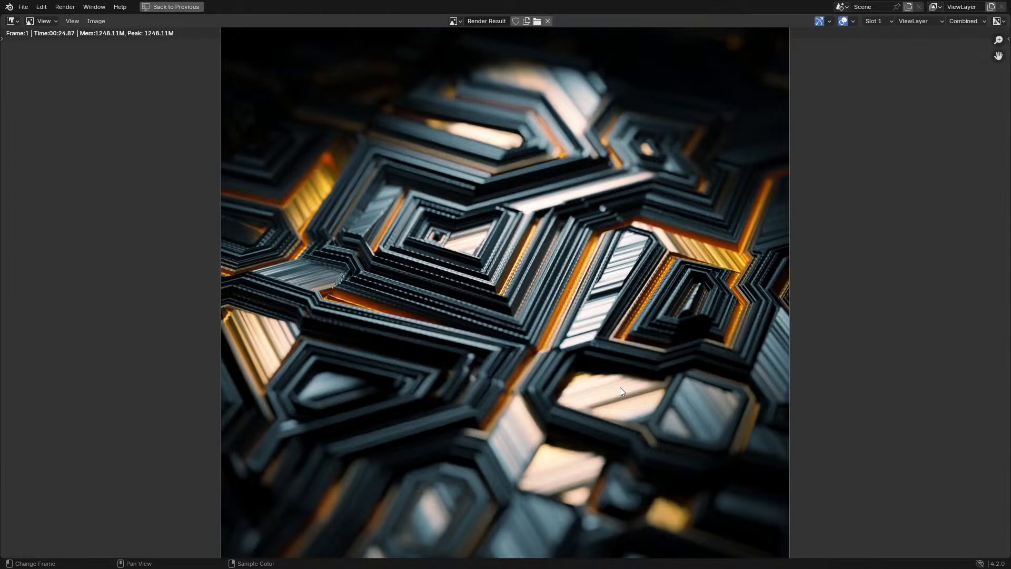
pyautogui.press('j')
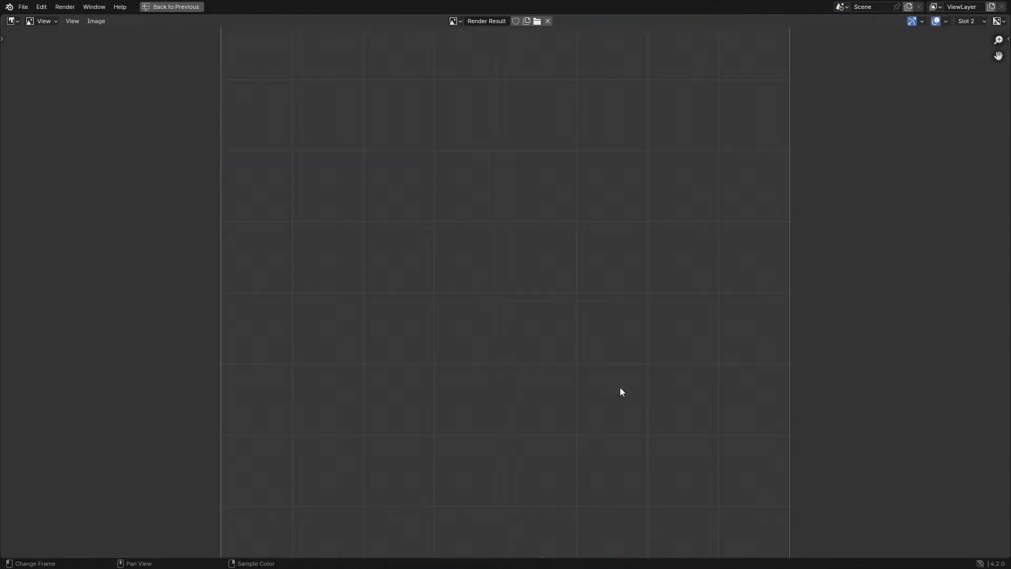
pyautogui.press('F12')
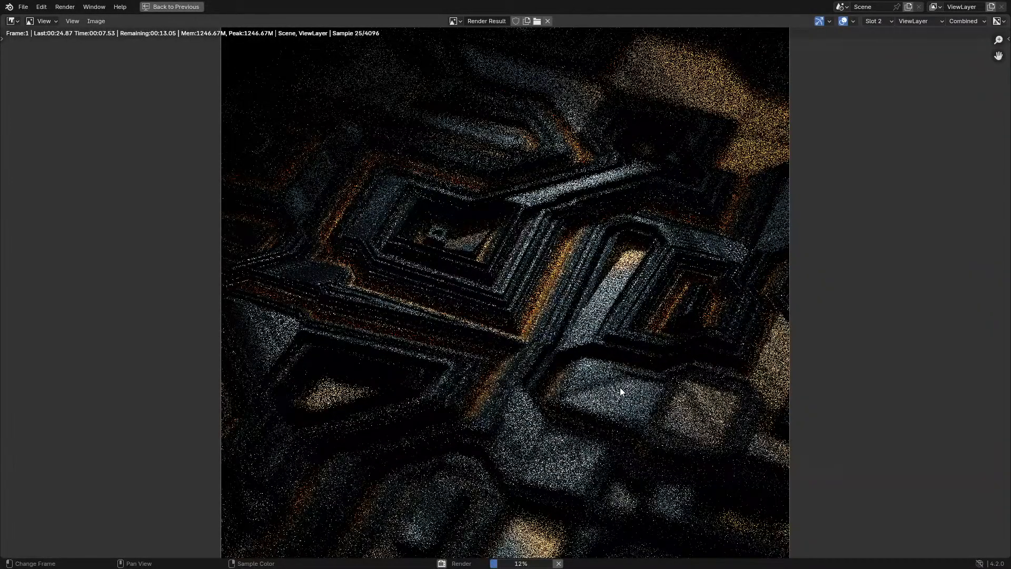
pyautogui.scroll(3, 621, 387)
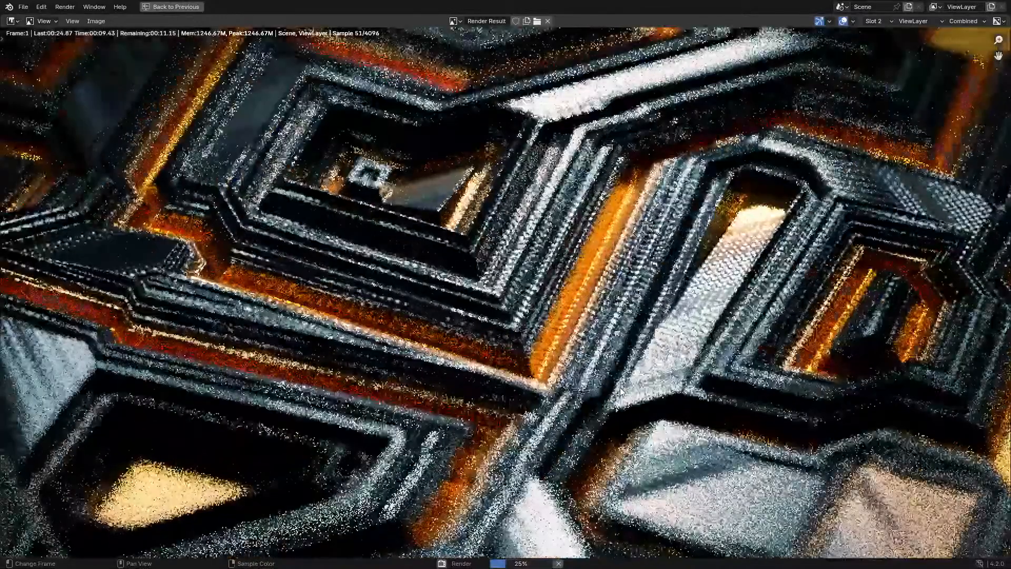
pyautogui.scroll(-2, 620, 387)
pyautogui.scroll(1, 627, 350)
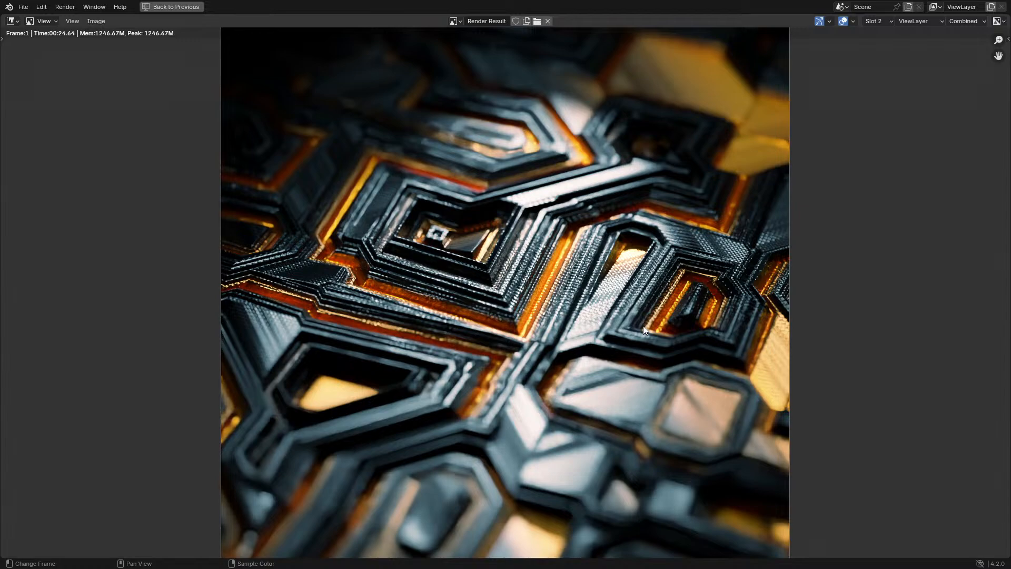
pyautogui.scroll(7, 643, 325)
pyautogui.moveTo(484, 311); pyautogui.dragTo(459, 343, button='middle')
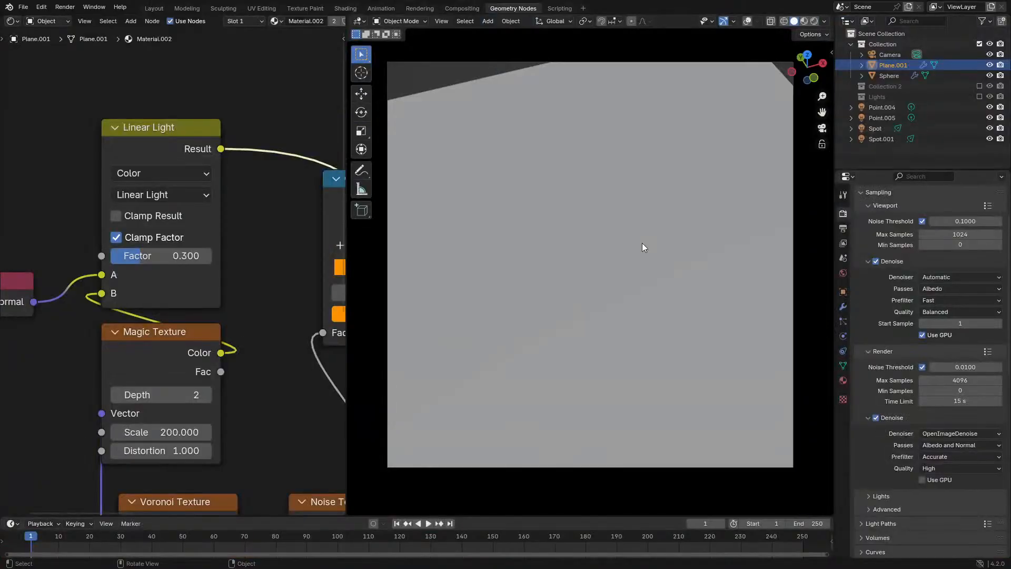
# Switch the viewport to material preview shading with Scene Lights enabled and inspect the plane
pyautogui.press('z')
pyautogui.click(650, 250)
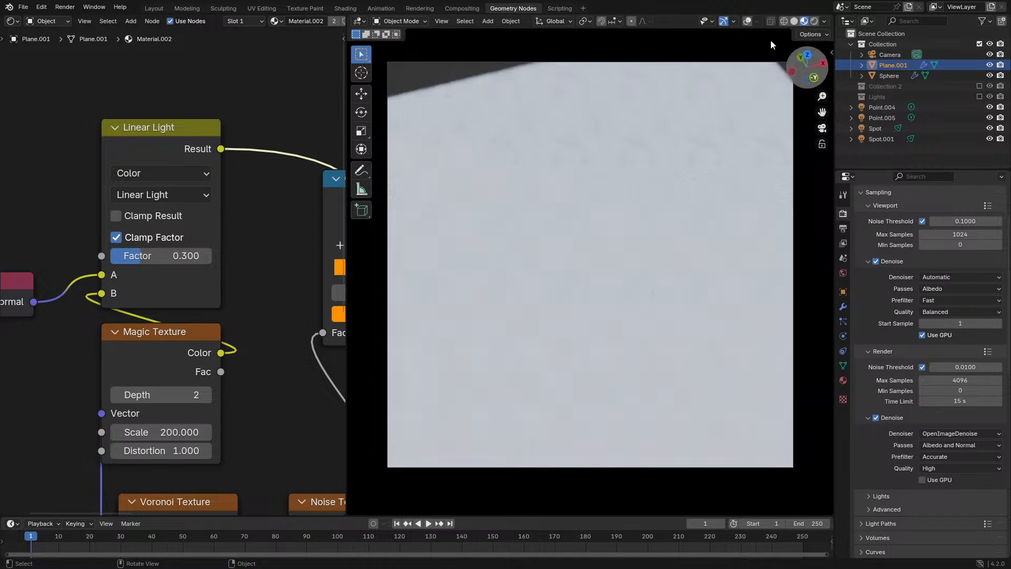
pyautogui.click(824, 21)
pyautogui.click(790, 75)
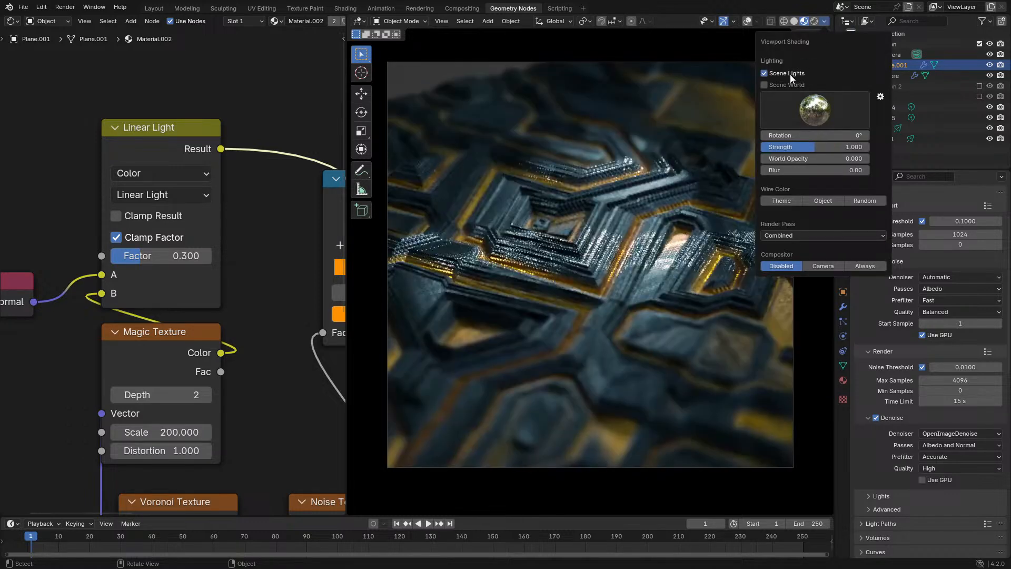
pyautogui.scroll(2, 559, 249)
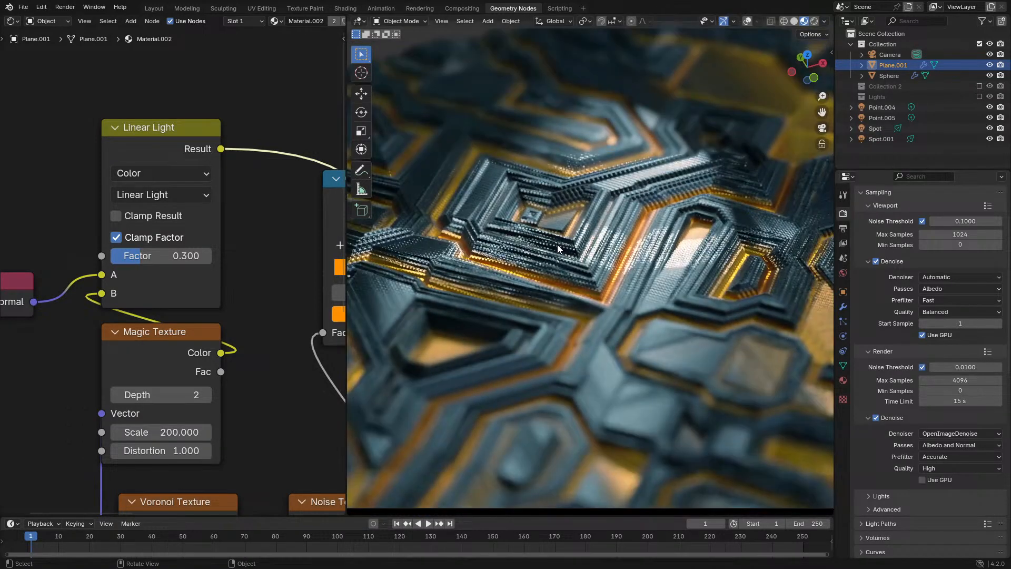
pyautogui.scroll(-1, 595, 246)
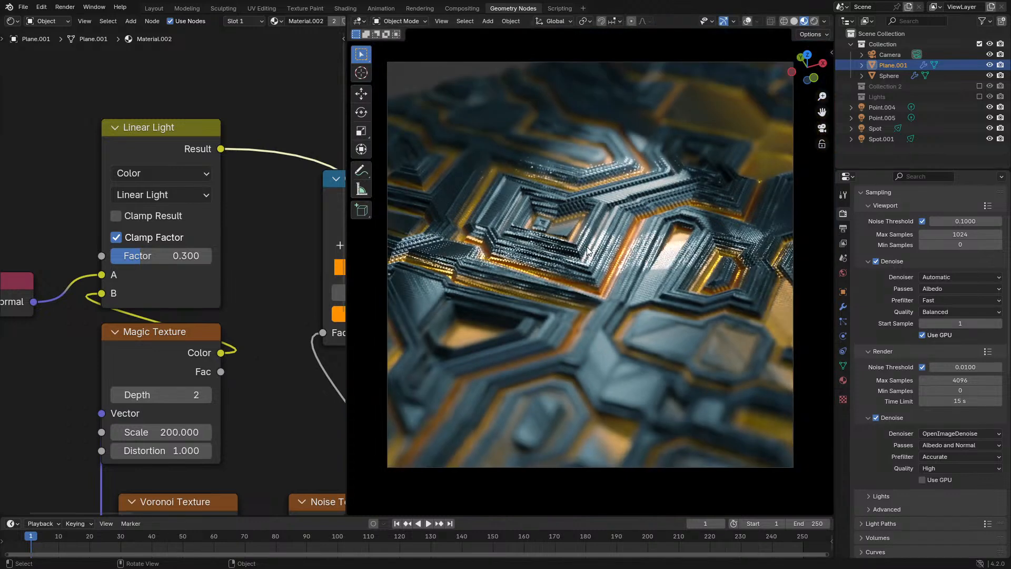
pyautogui.scroll(1, 679, 247)
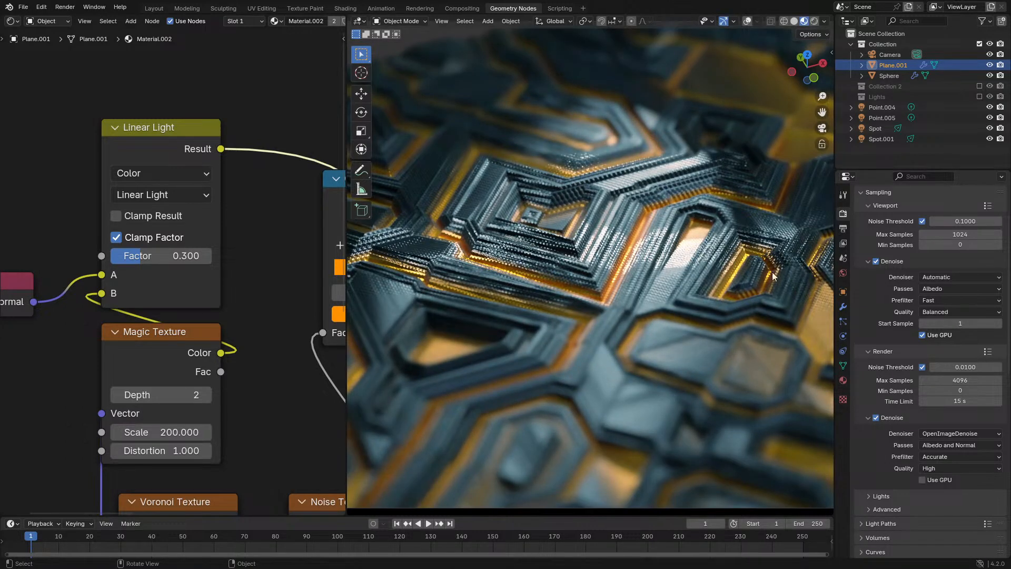
# Change the render engine to EEVEE, turn on Raytracing, and check the plane through the camera
pyautogui.click(845, 278)
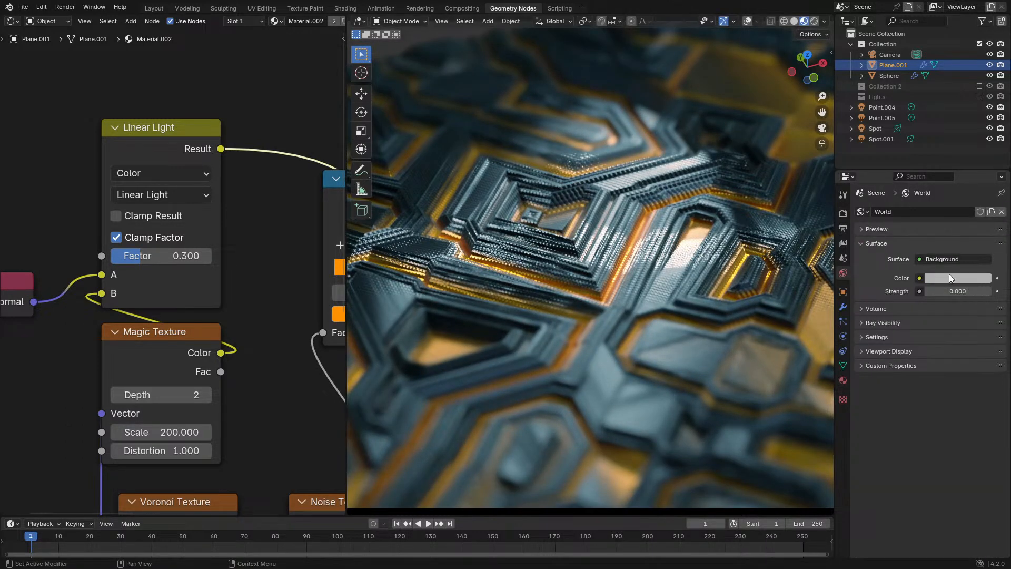
pyautogui.click(843, 213)
pyautogui.click(953, 212)
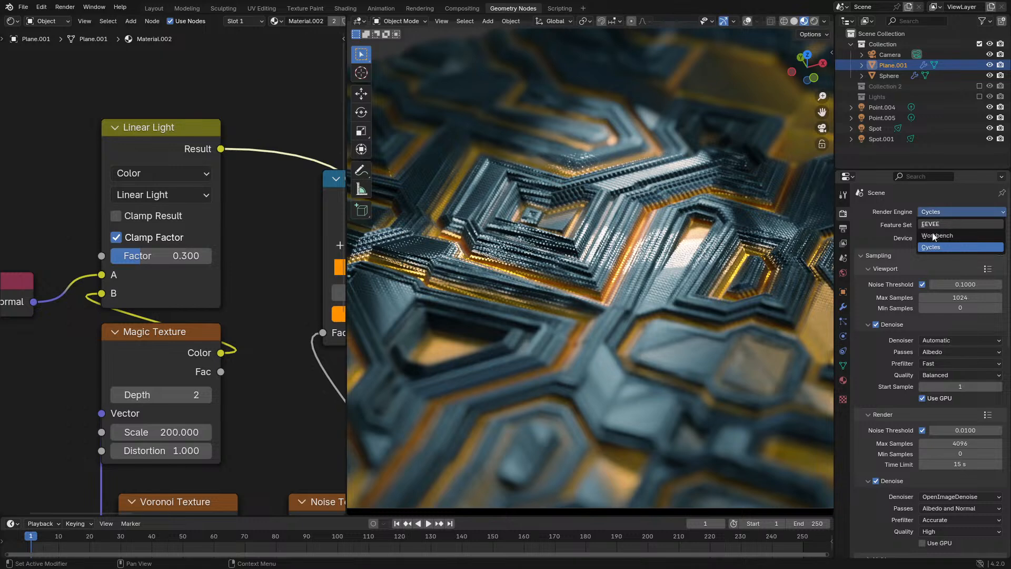
pyautogui.click(931, 223)
pyautogui.click(858, 371)
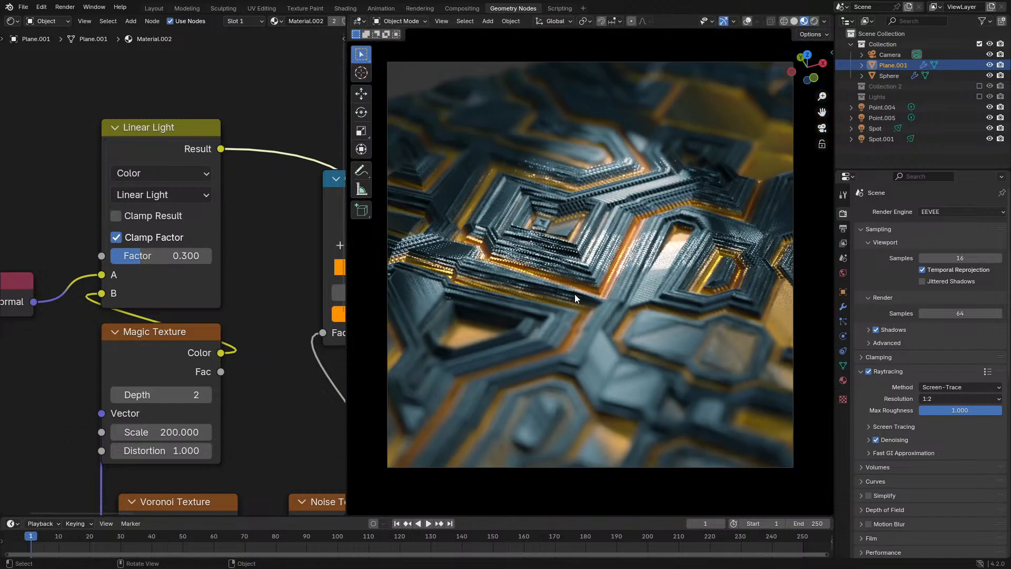
pyautogui.press('KP_0')
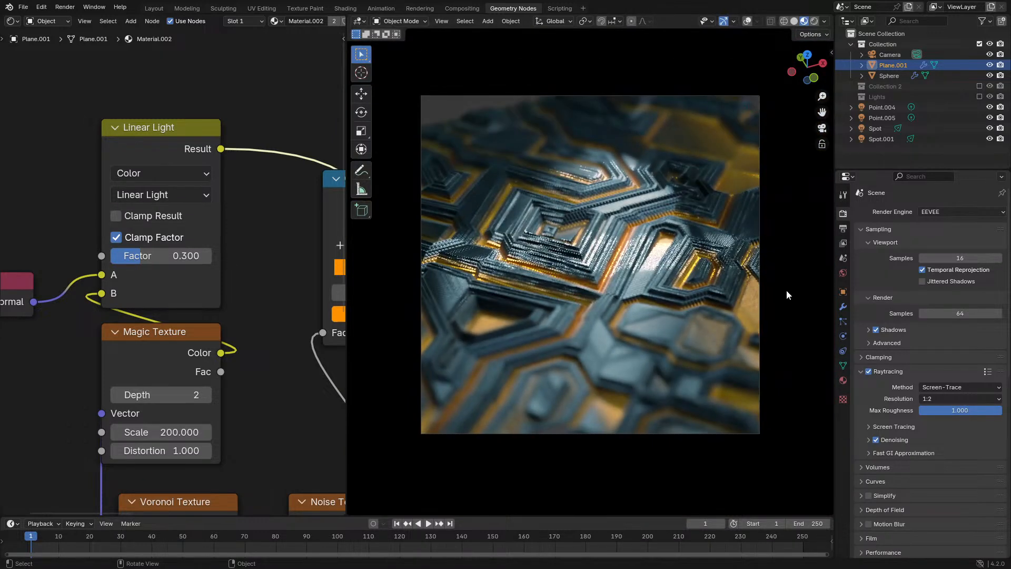
# Review the World surface settings, switch the viewport to rendered shading and inspect the EEVEE result
pyautogui.click(843, 272)
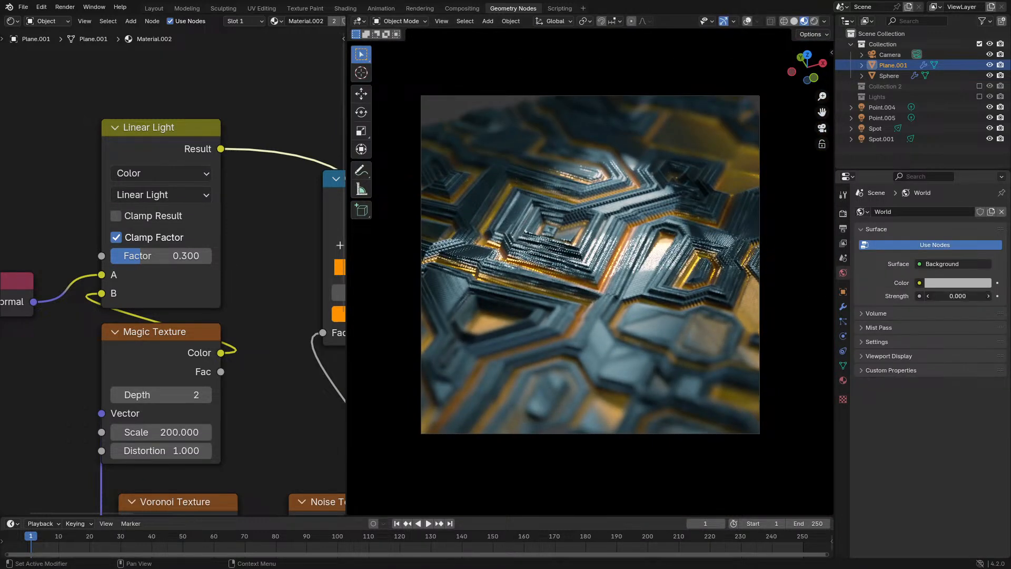
pyautogui.click(815, 21)
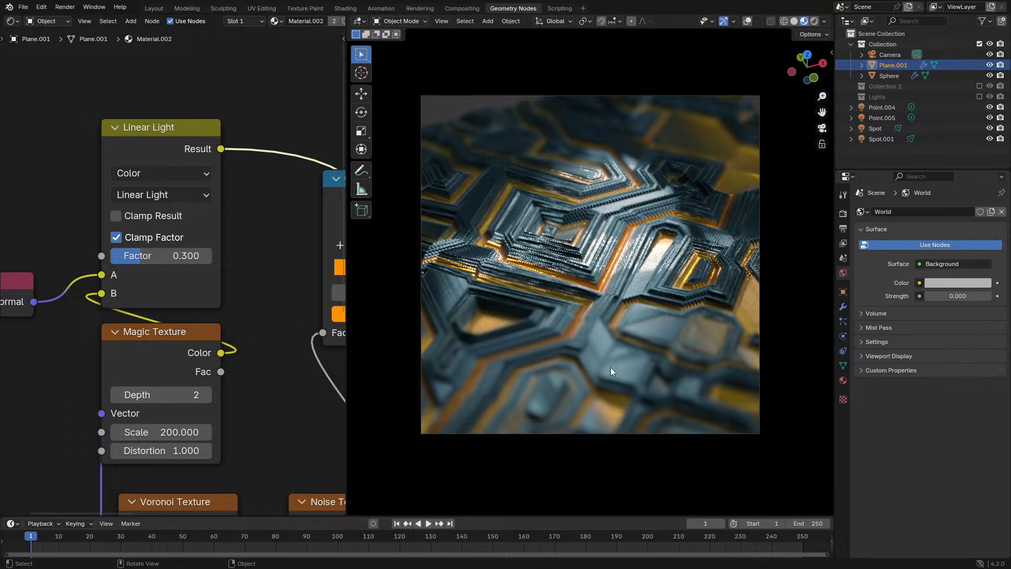
pyautogui.scroll(1, 612, 303)
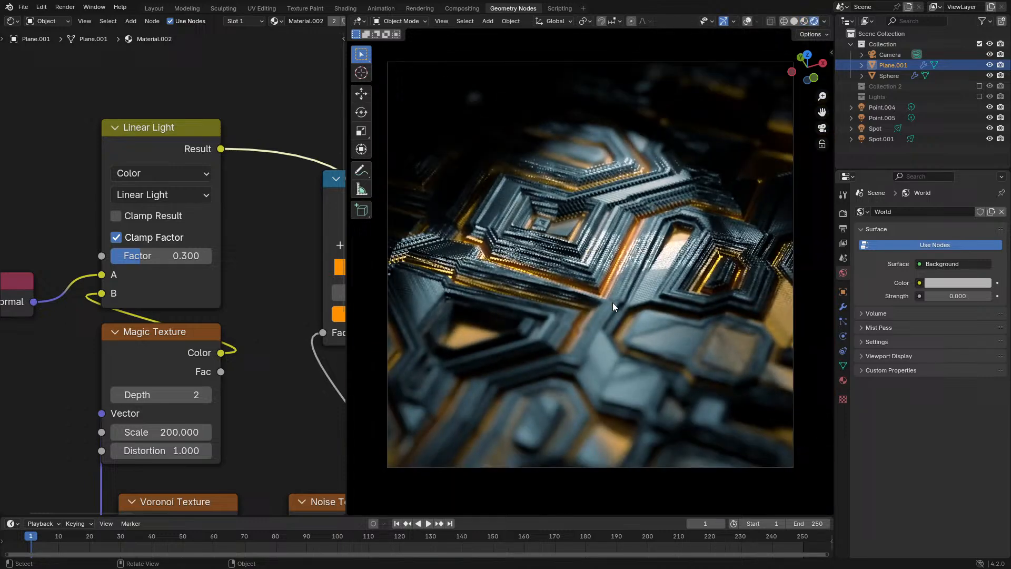
pyautogui.scroll(1, 612, 302)
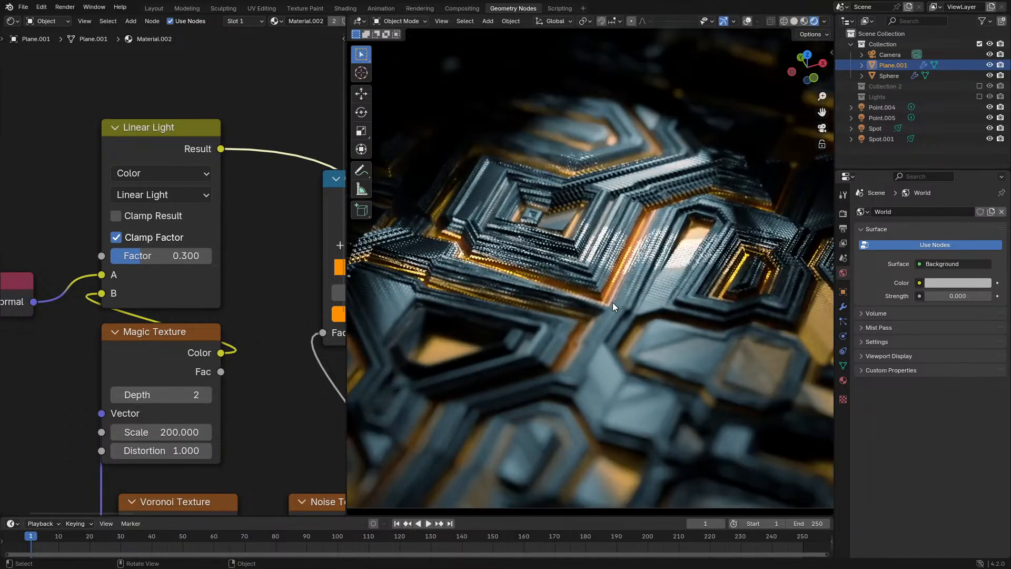
# Examine the EEVEE result through the camera view alongside the plane's material nodes
pyautogui.moveTo(612, 302); pyautogui.dragTo(634, 320, button='middle')
pyautogui.scroll(3, 633, 319)
pyautogui.scroll(-5, 216, 327)
pyautogui.moveTo(216, 327); pyautogui.dragTo(0, 316, button='middle')
pyautogui.keyDown('ctrl'); pyautogui.moveTo(227, 264); pyautogui.dragTo(239, 264); pyautogui.keyUp('ctrl')
pyautogui.press('KP_0')
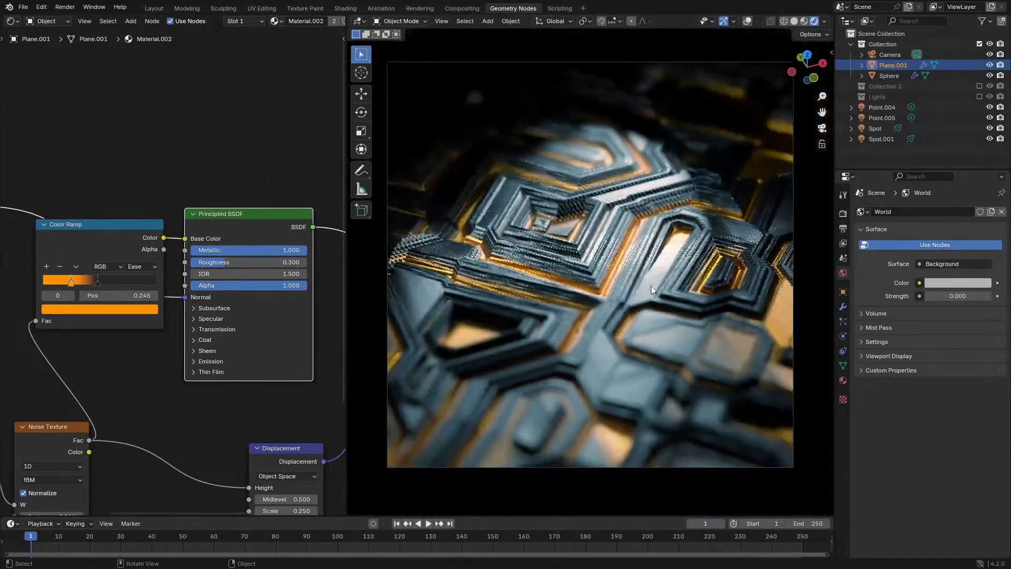
pyautogui.press('Home')
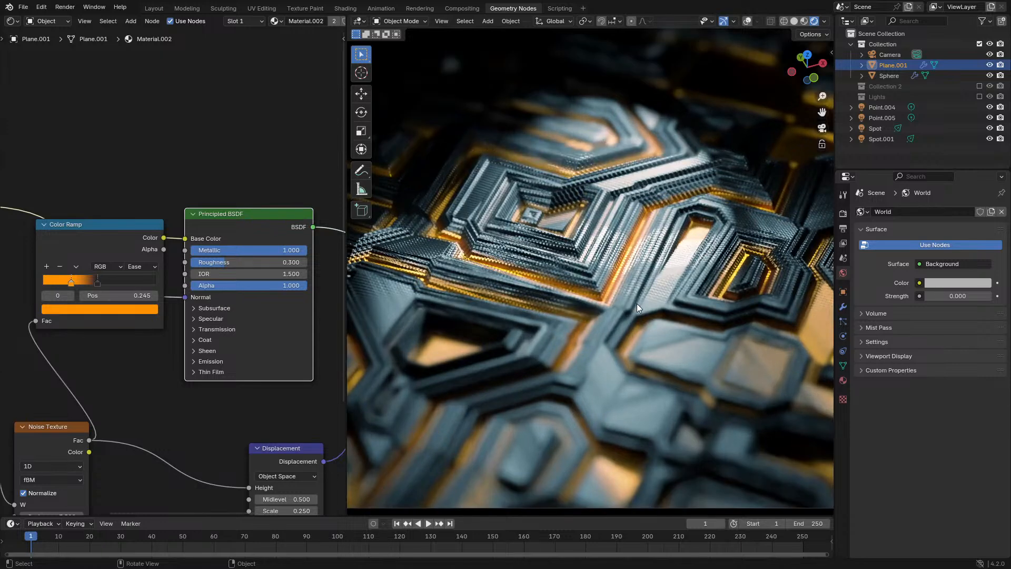
pyautogui.scroll(-2, 167, 318)
pyautogui.moveTo(167, 318); pyautogui.dragTo(46, 312, button='middle')
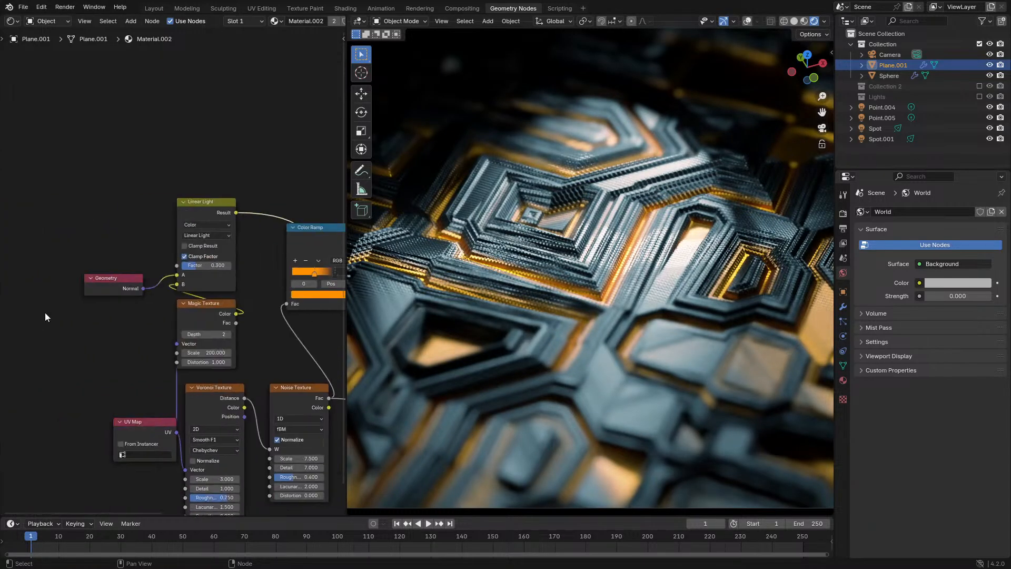
# Set the Magic Texture's Depth to 1 and inspect the finer surface pattern up close
pyautogui.scroll(4, 220, 352)
pyautogui.click(189, 357)
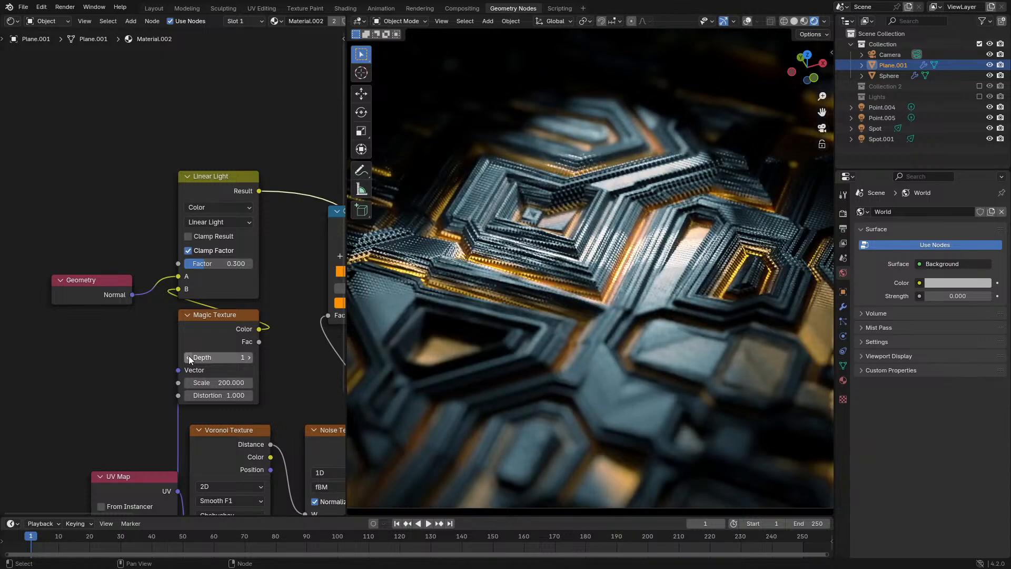
pyautogui.scroll(6, 535, 243)
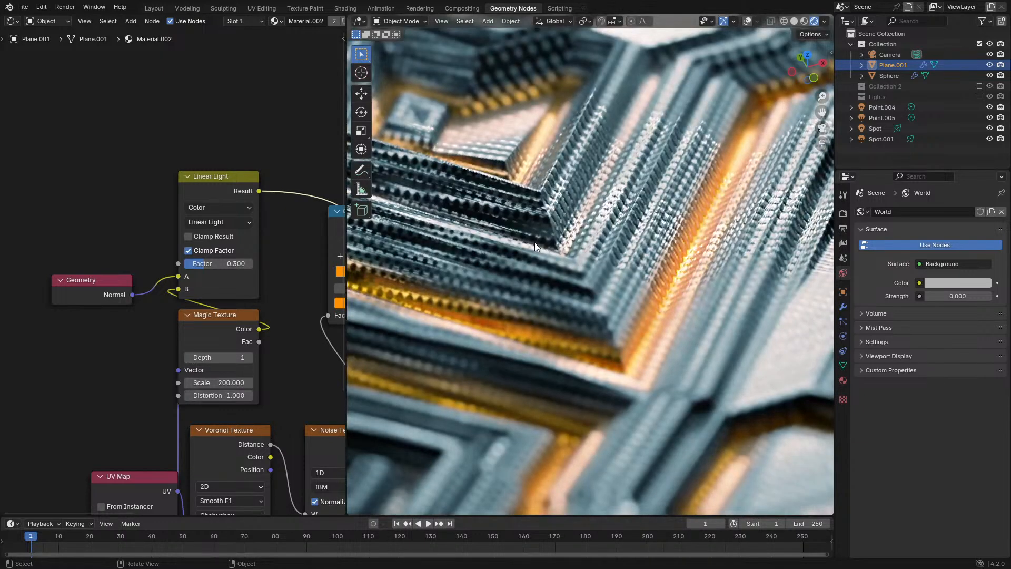
pyautogui.scroll(-6, 535, 243)
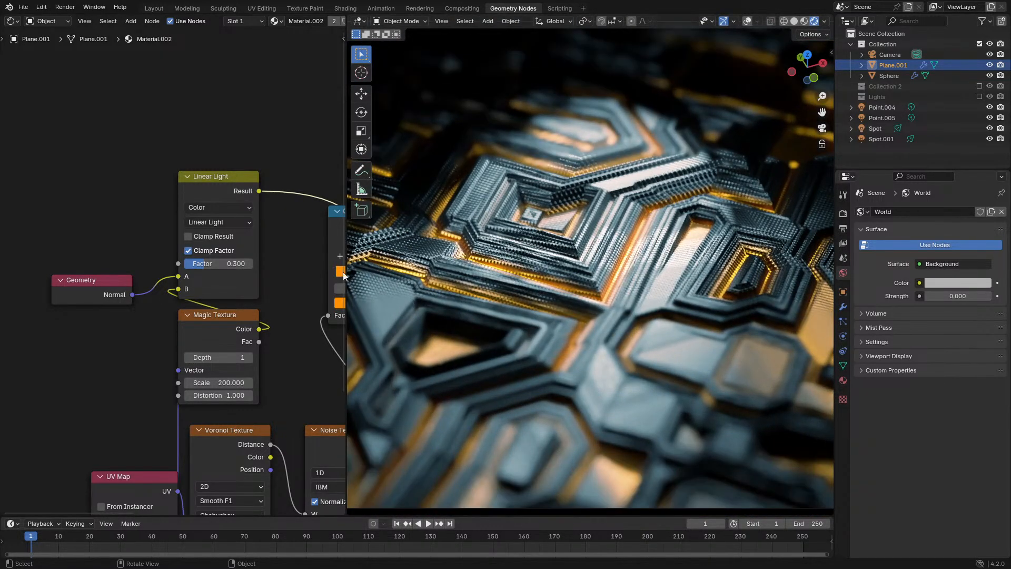
# Add a Map Range node fed by the Noise Texture's Fac and connect its Result to the Linear Light node's Factor
pyautogui.scroll(-1, 222, 249)
pyautogui.moveTo(86, 187); pyautogui.dragTo(202, 326)
pyautogui.scroll(-2, 202, 327)
pyautogui.moveTo(226, 303); pyautogui.dragTo(171, 251, button='middle')
pyautogui.moveTo(288, 361); pyautogui.dragTo(264, 309, button='middle')
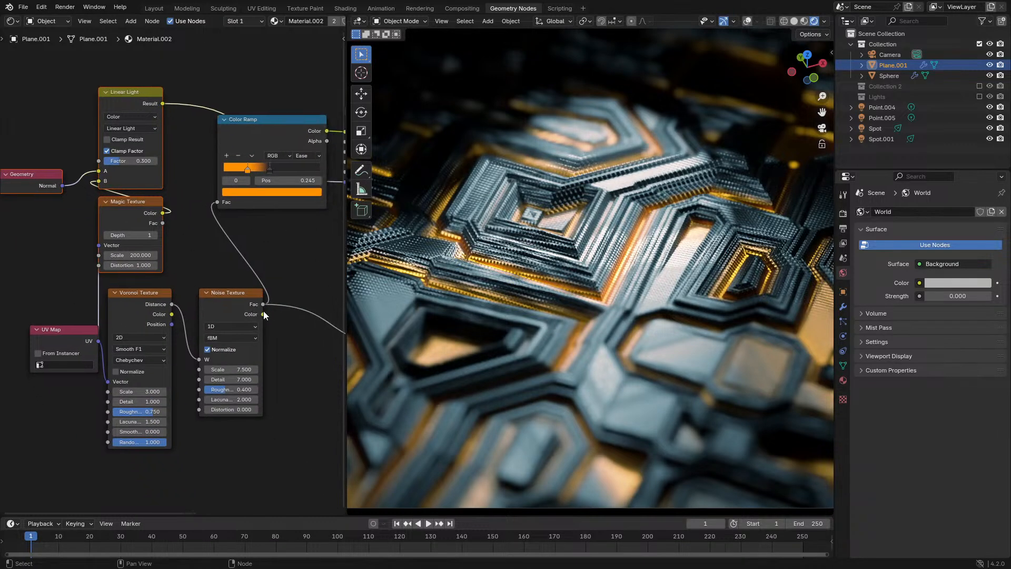
pyautogui.moveTo(263, 304); pyautogui.dragTo(267, 483)
pyautogui.write('map')
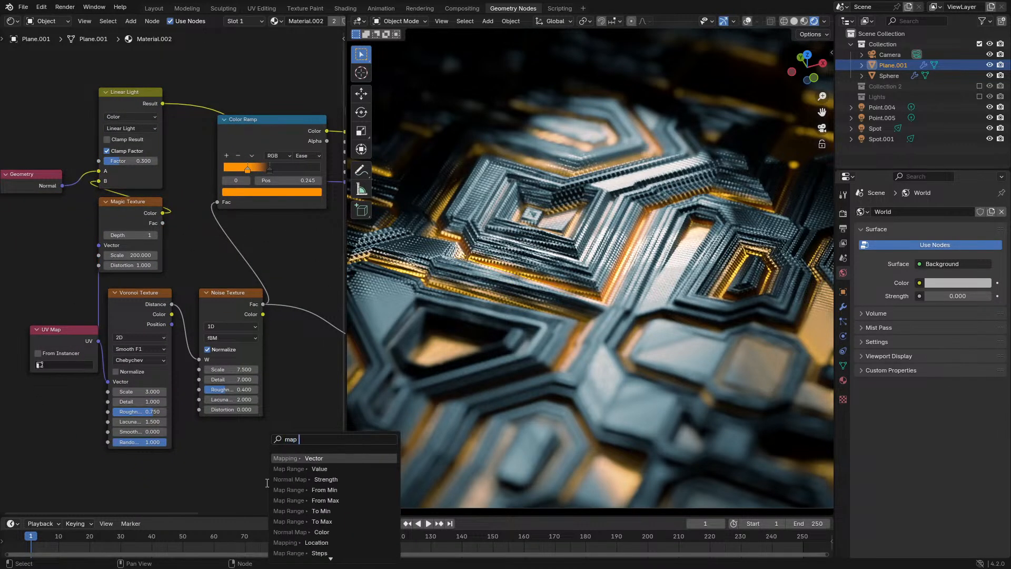
pyautogui.press('Return')
pyautogui.click(201, 431)
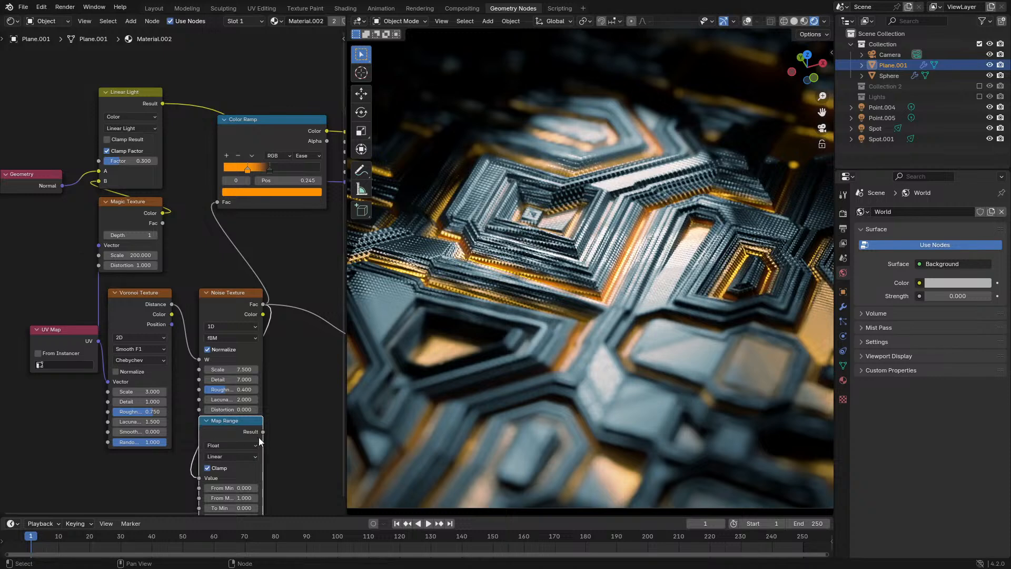
pyautogui.moveTo(262, 431); pyautogui.dragTo(98, 161)
# Move the UV Map, Voronoi Texture and Noise Texture nodes lower and place the Map Range node beneath the Magic Texture
pyautogui.moveTo(258, 420); pyautogui.dragTo(244, 325, button='middle')
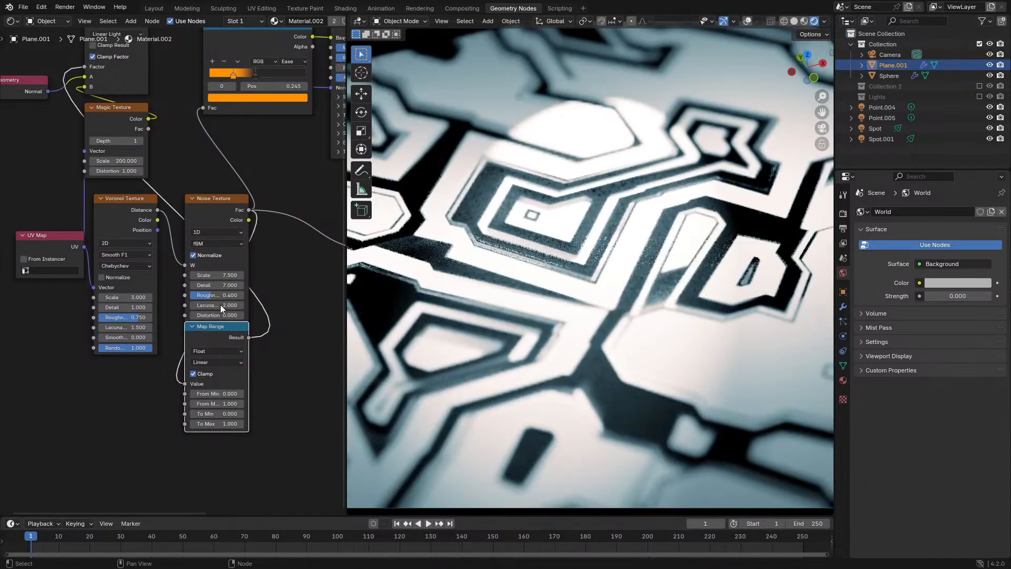
pyautogui.moveTo(43, 212); pyautogui.dragTo(281, 272)
pyautogui.press('g')
pyautogui.click(216, 379)
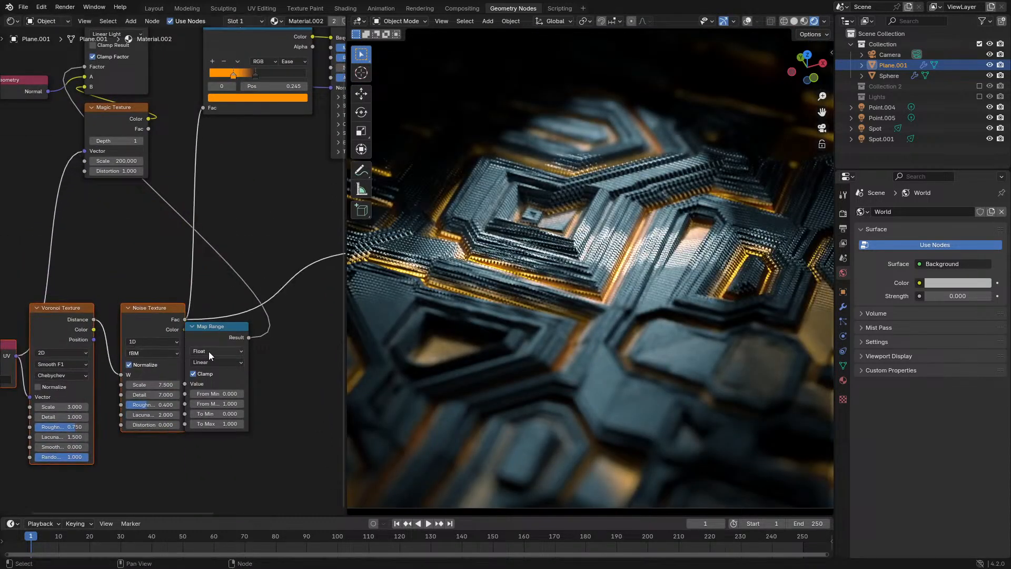
pyautogui.moveTo(214, 327); pyautogui.dragTo(115, 185)
# Set the Map Range node's From Min to 0.380 and From Max to 0.480
pyautogui.scroll(3, 105, 182)
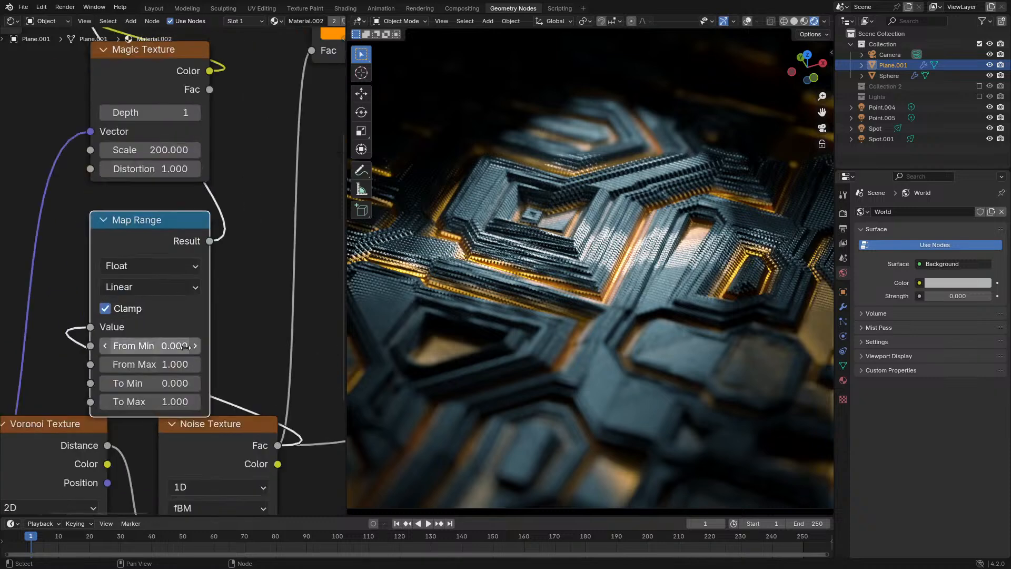
pyautogui.moveTo(160, 364); pyautogui.dragTo(93, 364)
pyautogui.moveTo(160, 342); pyautogui.dragTo(179, 364)
pyautogui.rightClick(160, 341)
pyautogui.click(148, 361)
pyautogui.write('.2')
pyautogui.press('Return')
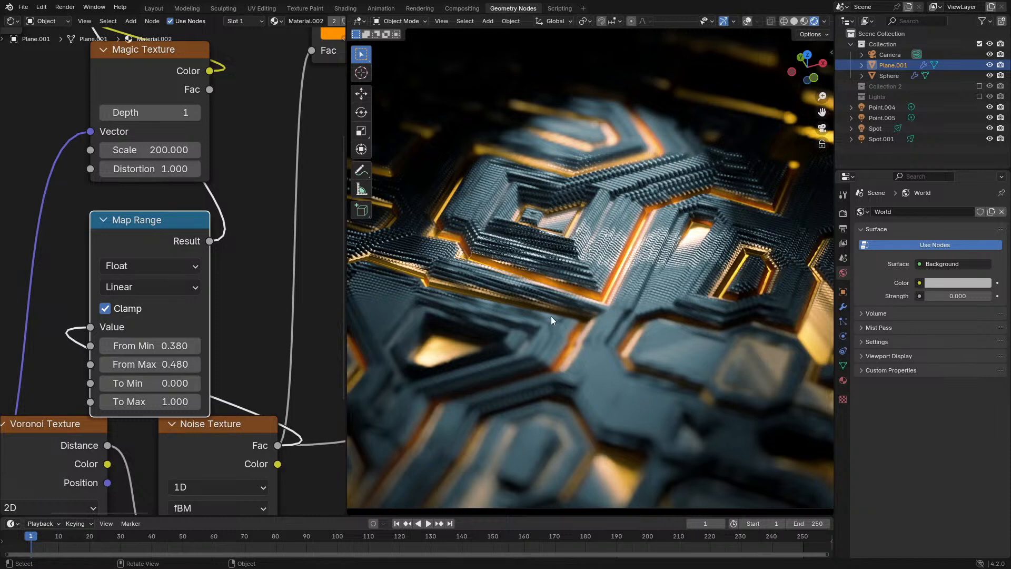
# Reverse the Map Range output by setting To Min to 0.200 and To Max to 0
pyautogui.click(159, 383)
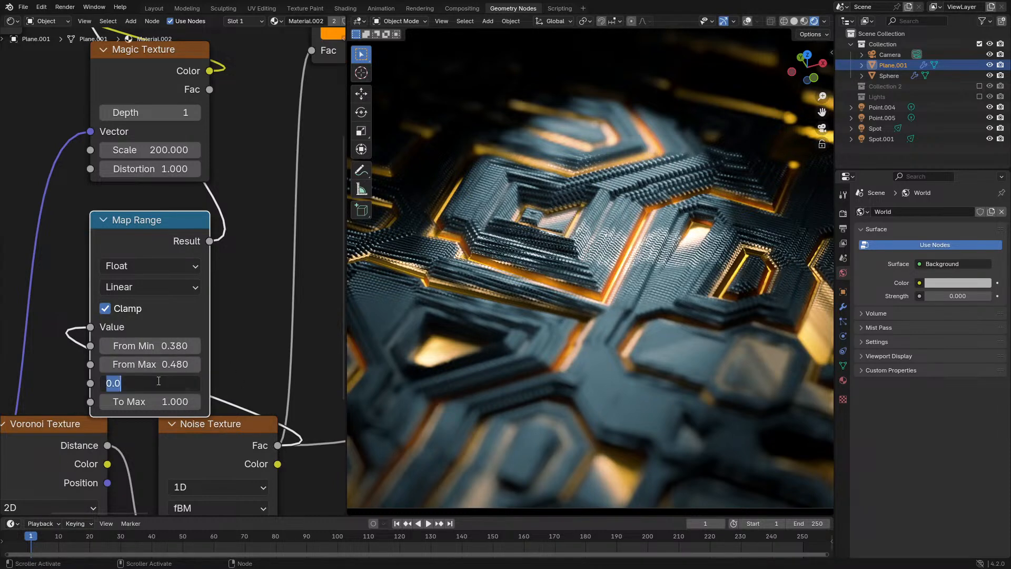
pyautogui.press('Return')
pyautogui.click(157, 401)
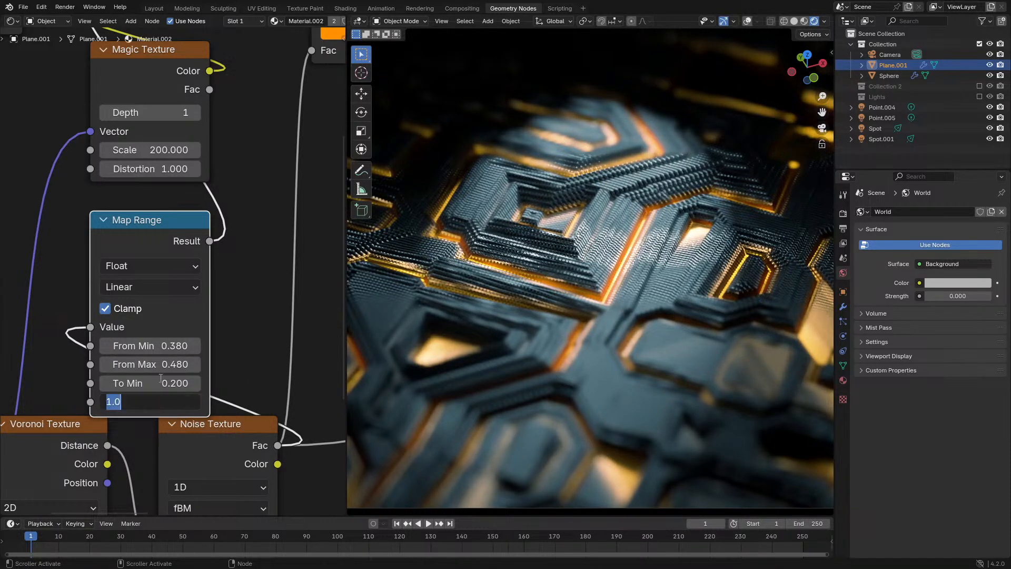
pyautogui.write('0')
pyautogui.press('Return')
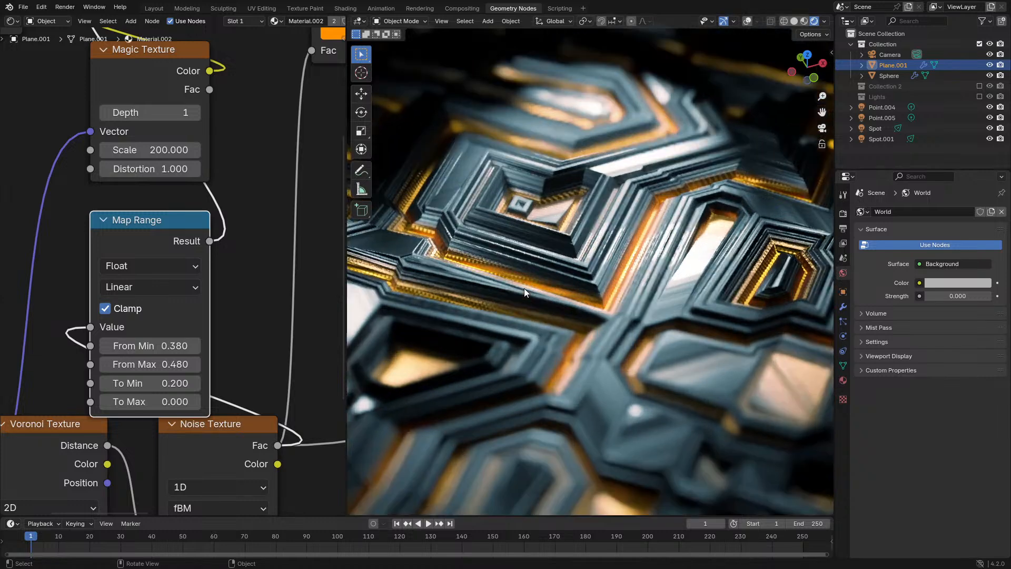
# Raise the Map Range node's To Min to 0.400 and inspect the plane up close
pyautogui.click(194, 383)
pyautogui.click(194, 384)
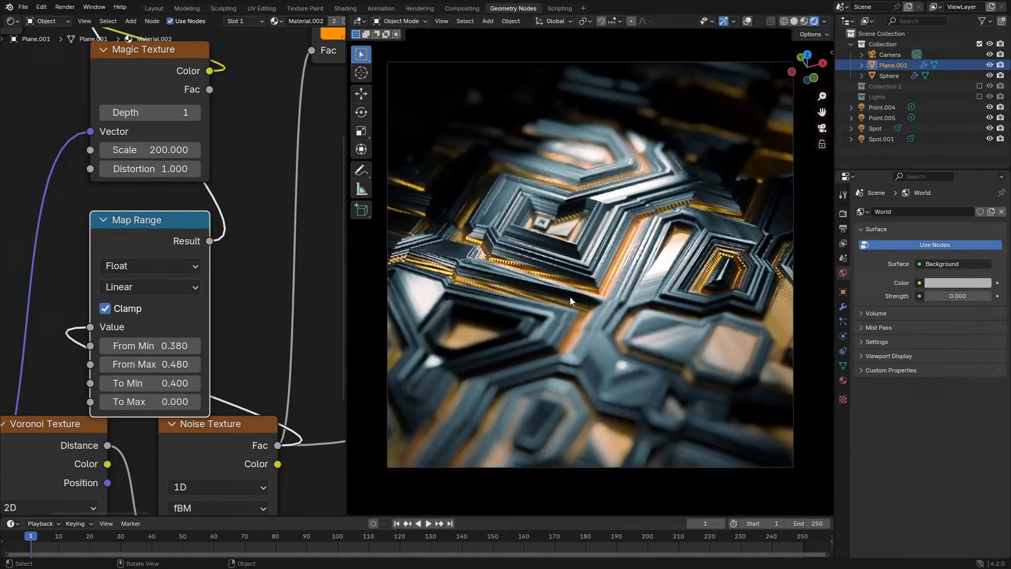
pyautogui.scroll(1, 262, 245)
pyautogui.scroll(5, 576, 225)
# Set the Magic Texture's Scale to 400 and compare it with the previous scale using undo and redo
pyautogui.click(183, 145)
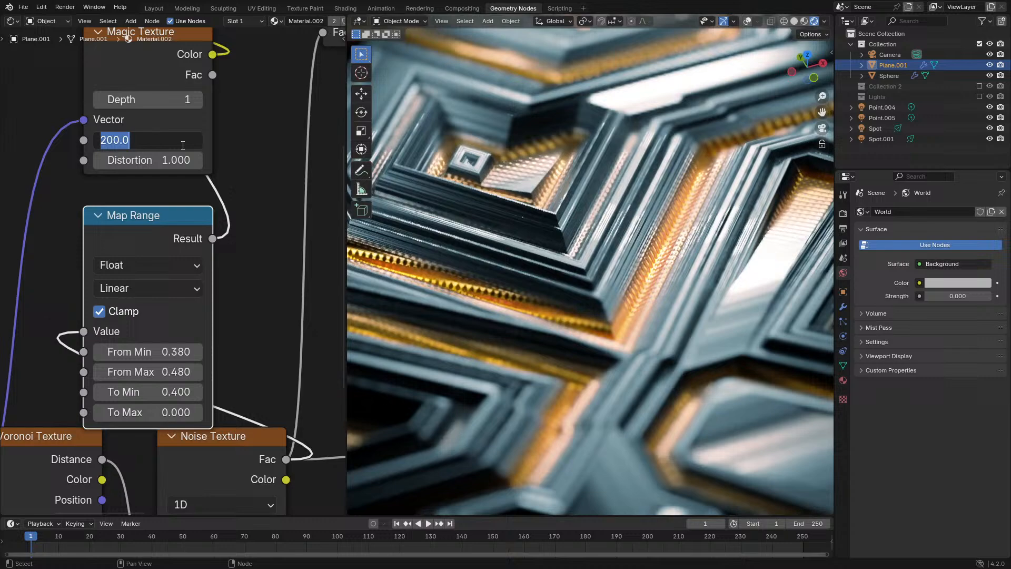
pyautogui.press('Left')
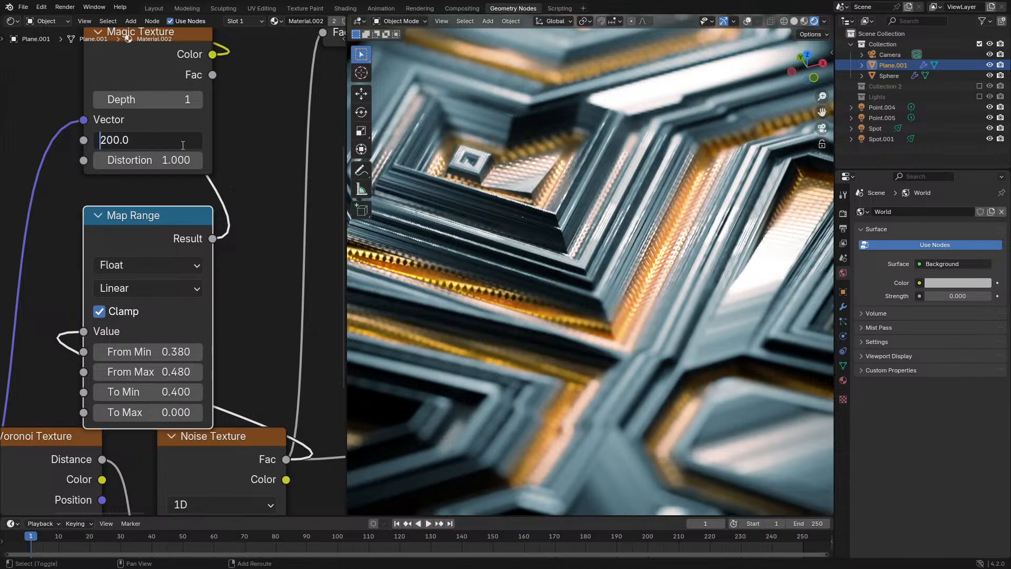
pyautogui.hotkey('shift', 'Right')
pyautogui.write('4')
pyautogui.press('Return')
pyautogui.scroll(2, 581, 208)
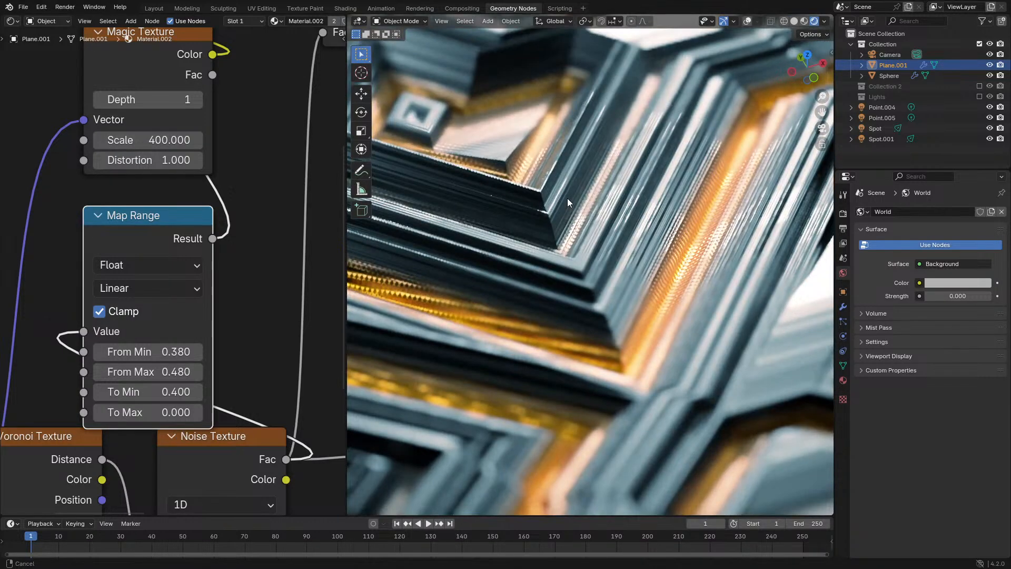
pyautogui.keyDown('shift'); pyautogui.moveTo(567, 199); pyautogui.dragTo(741, 195, button='middle'); pyautogui.keyUp('shift')
pyautogui.hotkey('ctrl', 'z')
pyautogui.hotkey('ctrl', 'shift', 'z')
pyautogui.scroll(-4, 631, 216)
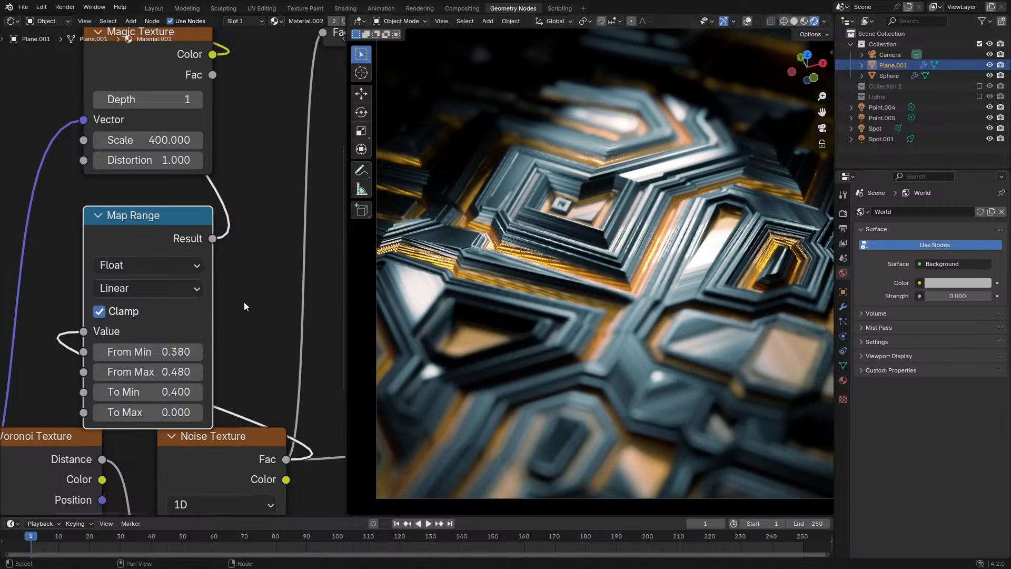
# Try a Map Range From Max of 0.7, inspect the surface, and undo the change
pyautogui.click(176, 371)
pyautogui.write('.')
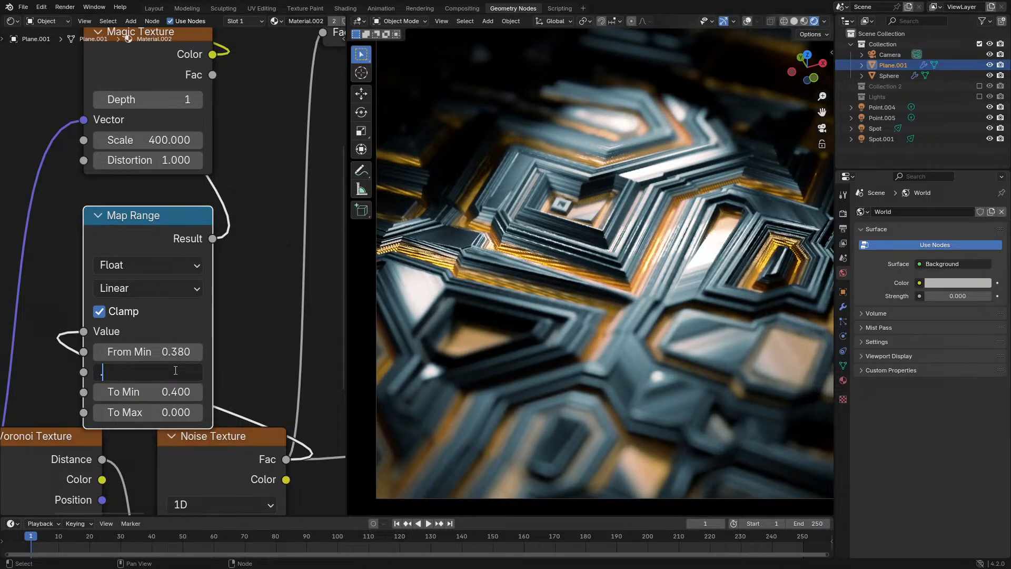
pyautogui.write('7')
pyautogui.press('Return')
pyautogui.scroll(2, 574, 314)
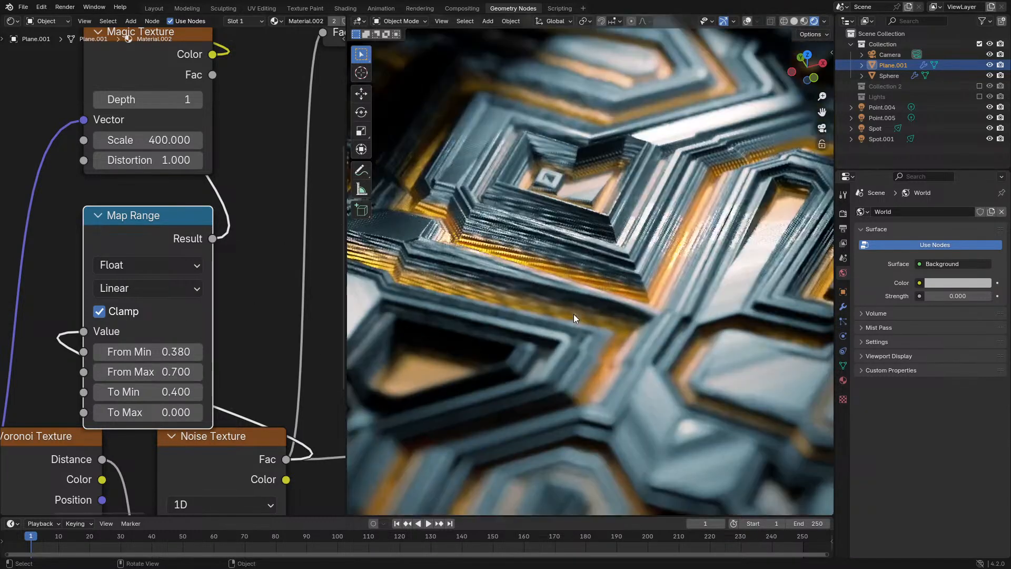
pyautogui.scroll(-1, 573, 314)
pyautogui.hotkey('ctrl', 'z')
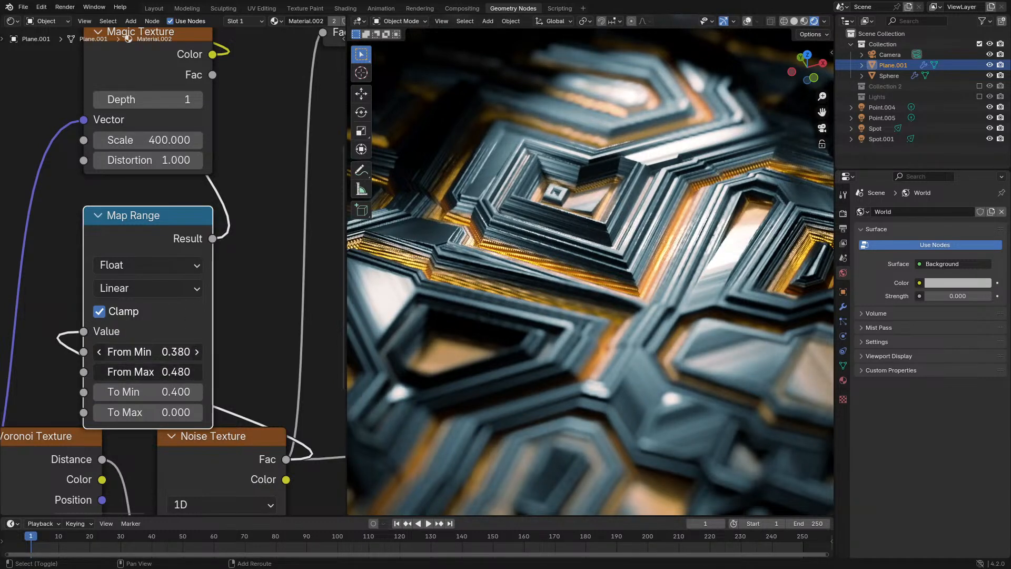
# Set the Map Range's From Min to 0.840, From Max to 0.940 and To Min to 0.300, checking the detail up close
pyautogui.moveTo(147, 352); pyautogui.dragTo(269, 372)
pyautogui.scroll(-1, 539, 314)
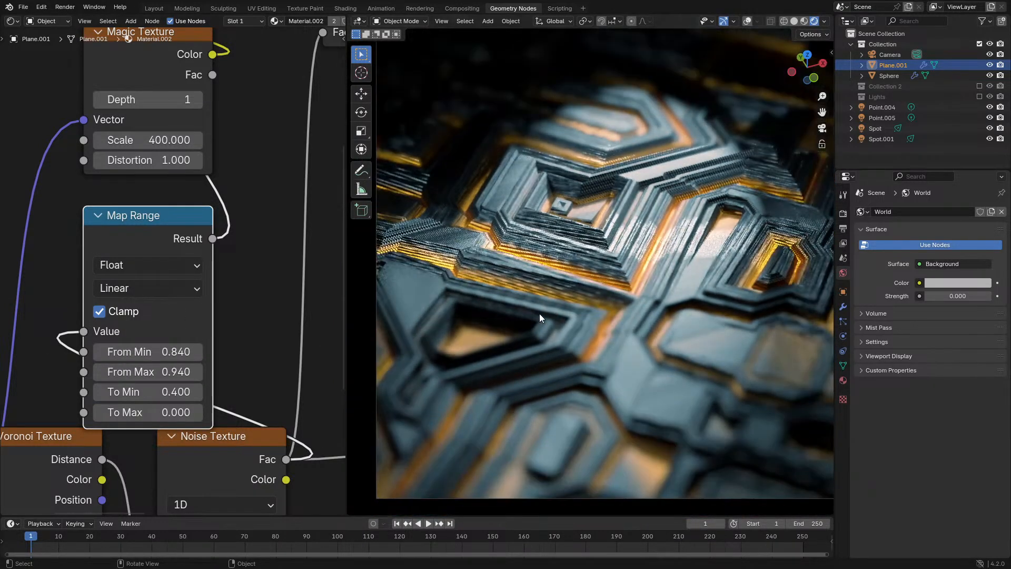
pyautogui.moveTo(539, 314); pyautogui.dragTo(623, 384, button='middle')
pyautogui.scroll(2, 643, 301)
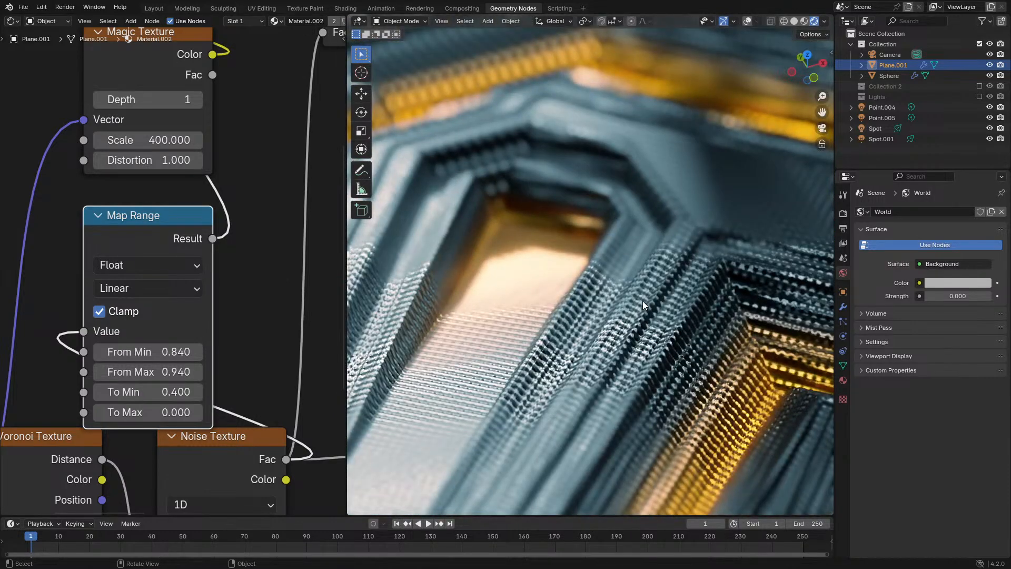
pyautogui.scroll(-8, 642, 301)
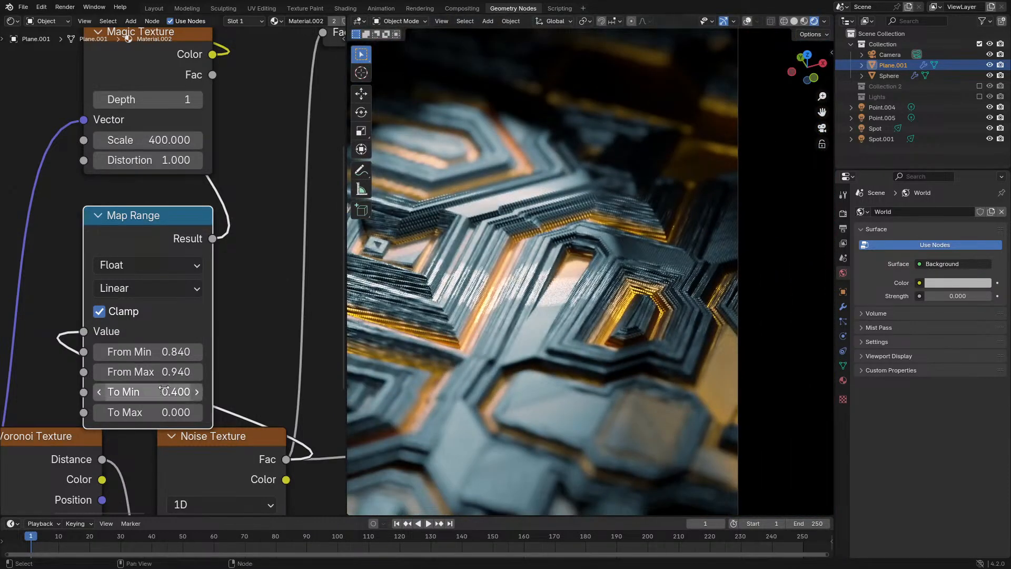
pyautogui.click(103, 397)
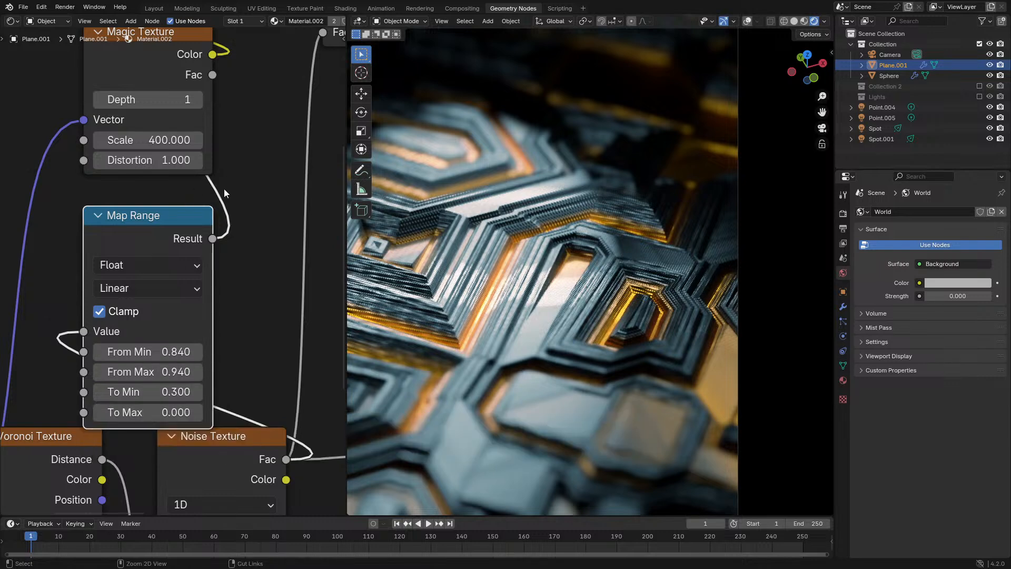
# Remove the Map Range node from the material and set the Linear Light node's Factor to 0.200
pyautogui.scroll(-3, 186, 238)
pyautogui.scroll(-2, 596, 305)
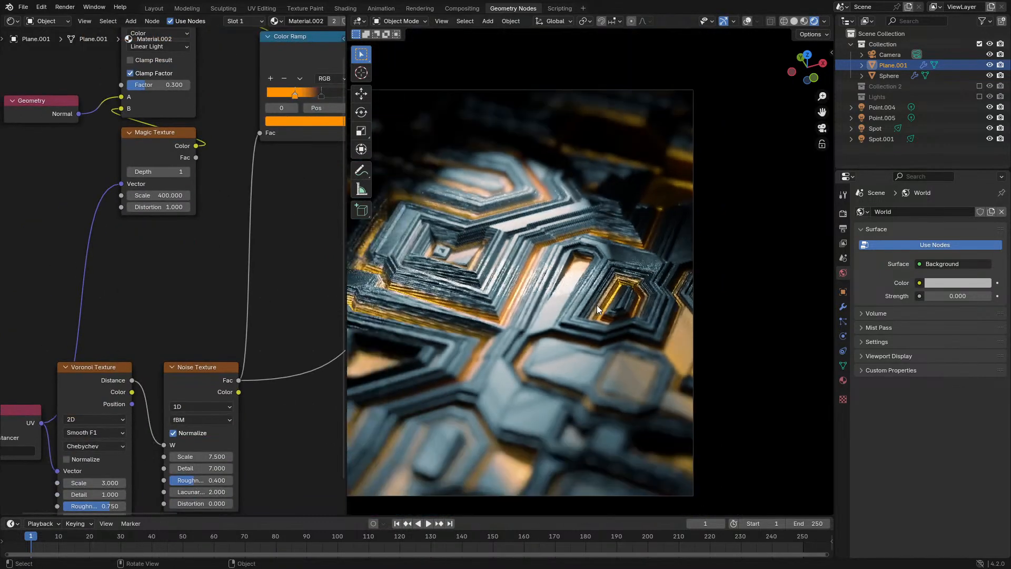
pyautogui.scroll(1, 90, 174)
pyautogui.moveTo(90, 174); pyautogui.dragTo(111, 343, button='middle')
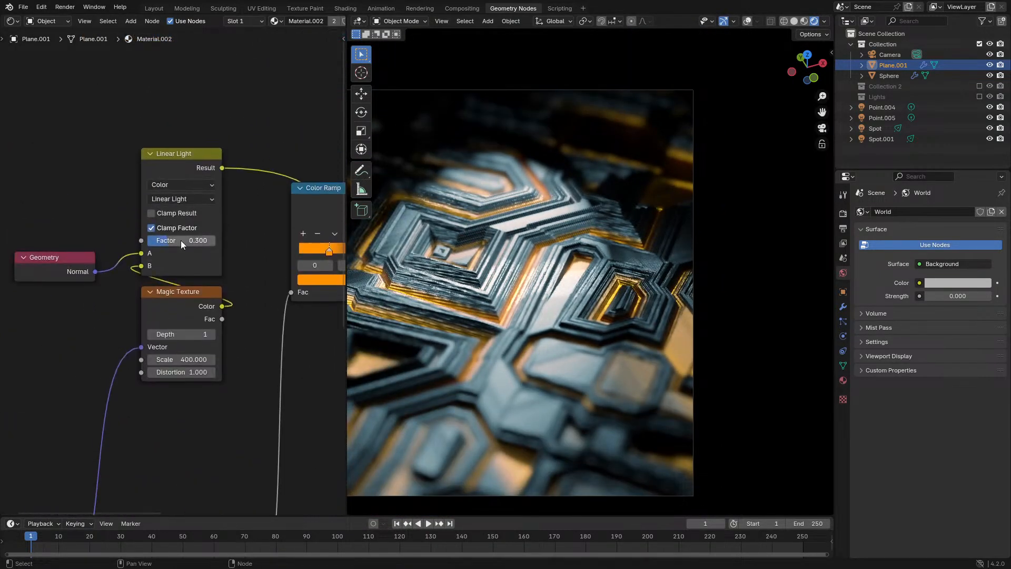
pyautogui.scroll(3, 181, 240)
pyautogui.moveTo(214, 230); pyautogui.dragTo(206, 230)
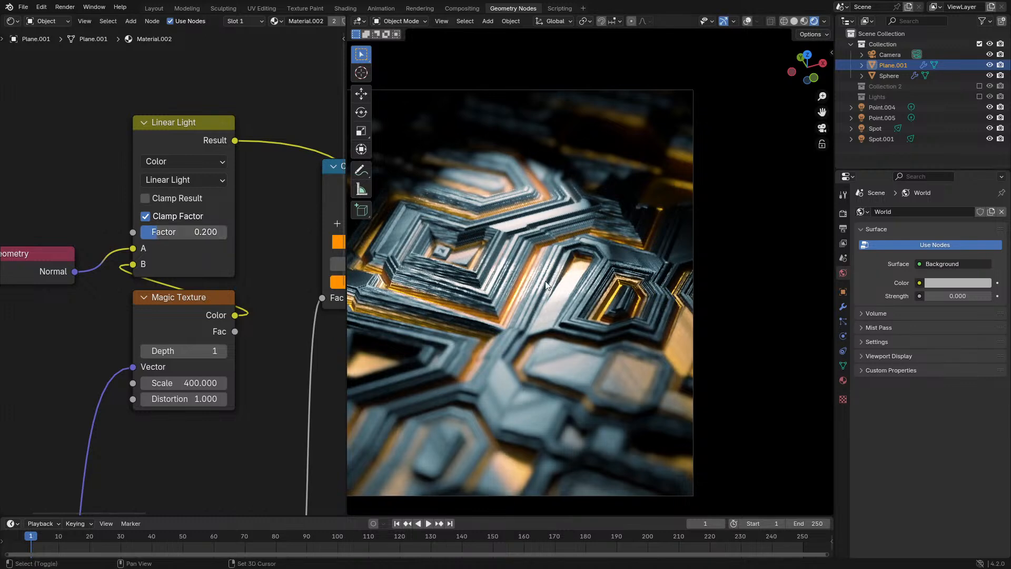
# Inspect the fine surface detail up close and across the whole plane with the 3D viewport maximized
pyautogui.scroll(5, 669, 292)
pyautogui.moveTo(667, 292); pyautogui.dragTo(609, 305, button='middle')
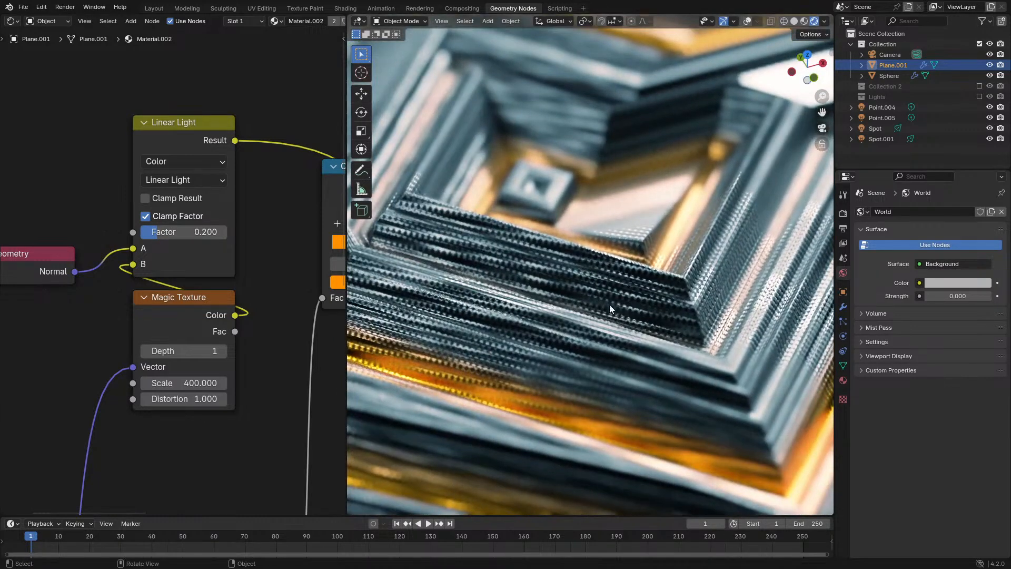
pyautogui.scroll(3, 545, 265)
pyautogui.scroll(-4, 567, 282)
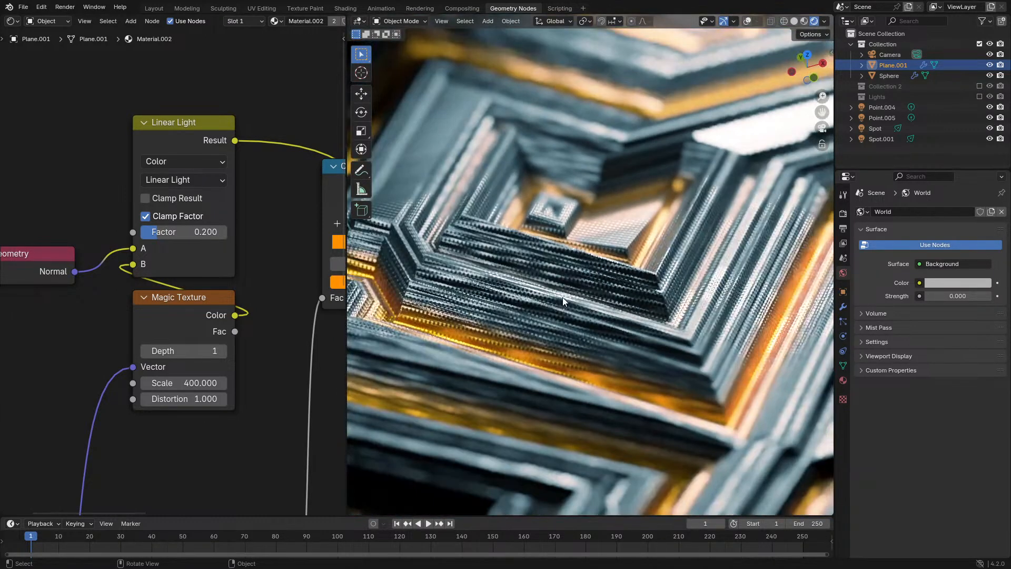
pyautogui.hotkey('ctrl', 'space')
pyautogui.scroll(-5, 519, 311)
pyautogui.keyDown('shift'); pyautogui.moveTo(519, 311); pyautogui.dragTo(495, 283, button='middle'); pyautogui.keyUp('shift')
pyautogui.scroll(2, 495, 283)
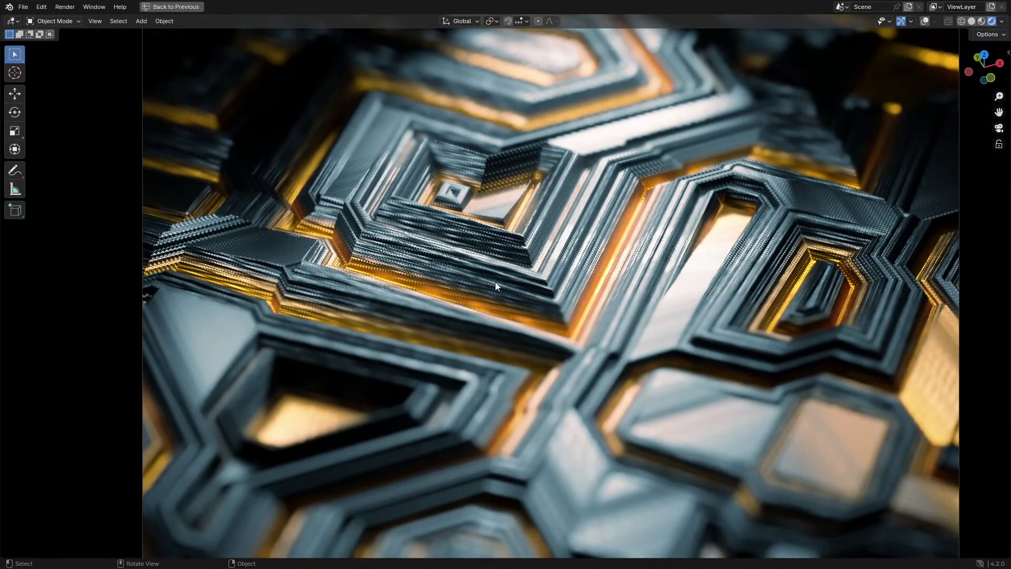
pyautogui.scroll(-1, 495, 282)
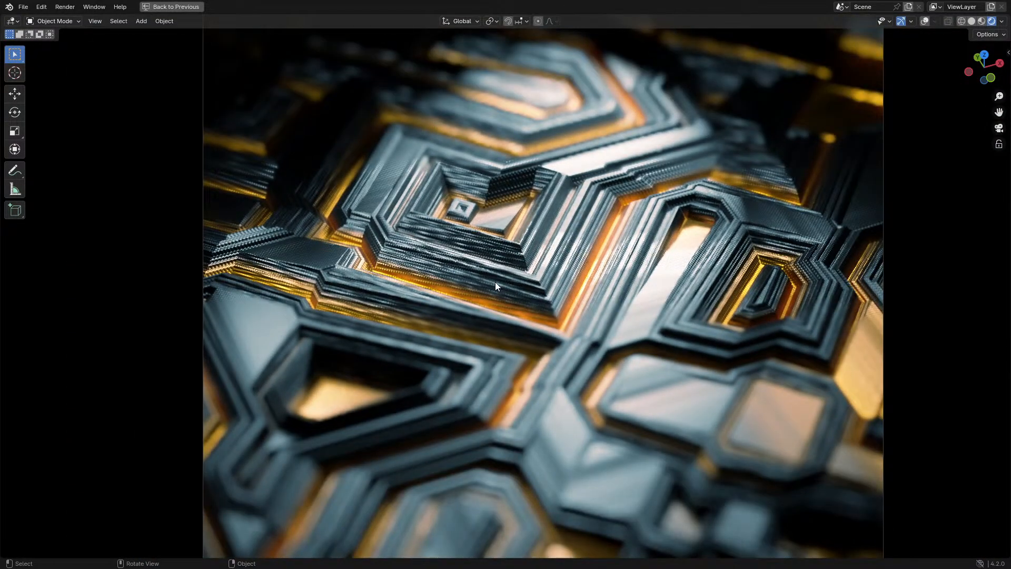
# Restore the normal workspace layout and examine the fine surface detail in the last rendered image
pyautogui.hotkey('ctrl', 'space')
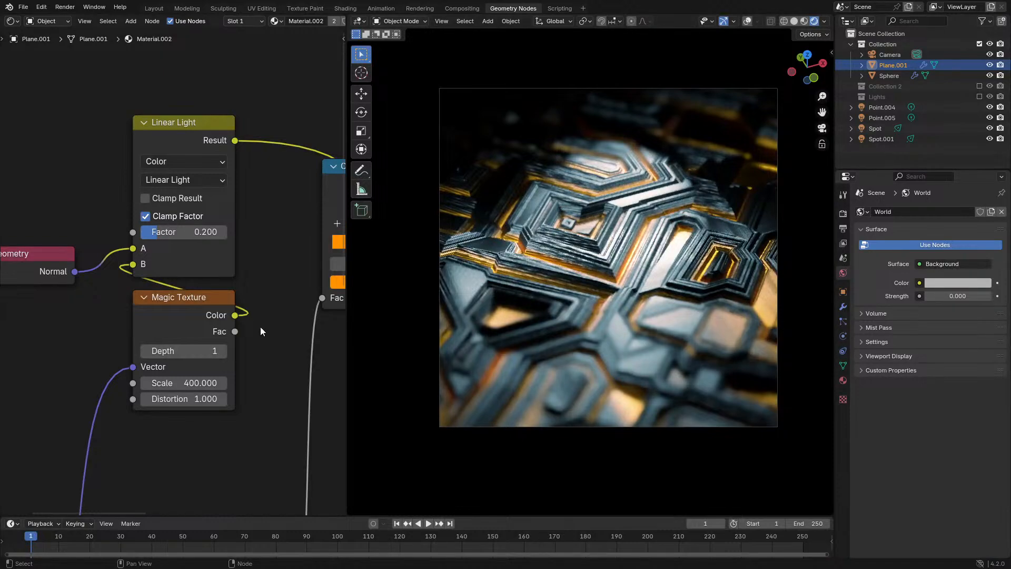
pyautogui.click(842, 212)
pyautogui.press('F12')
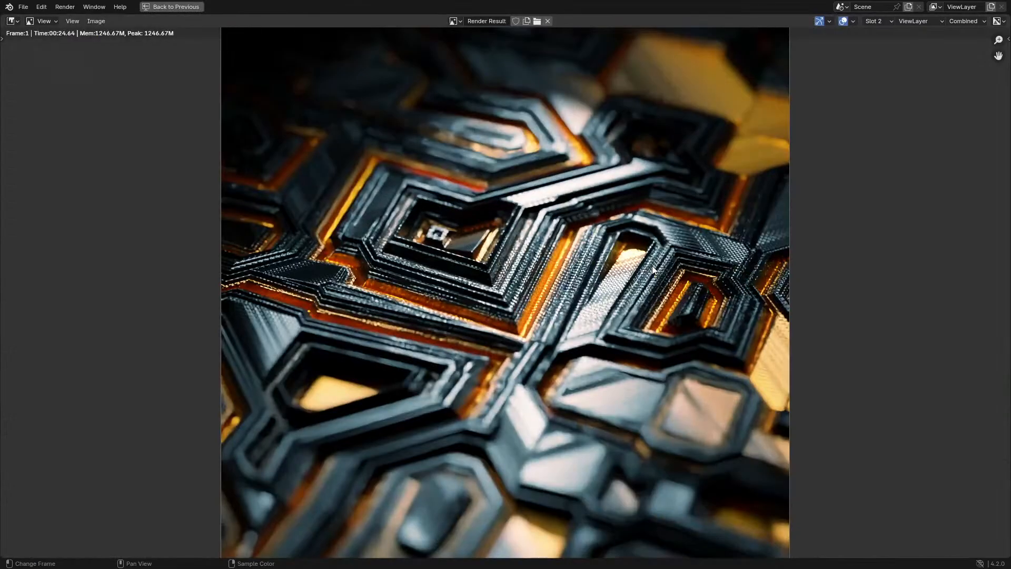
pyautogui.scroll(5, 655, 267)
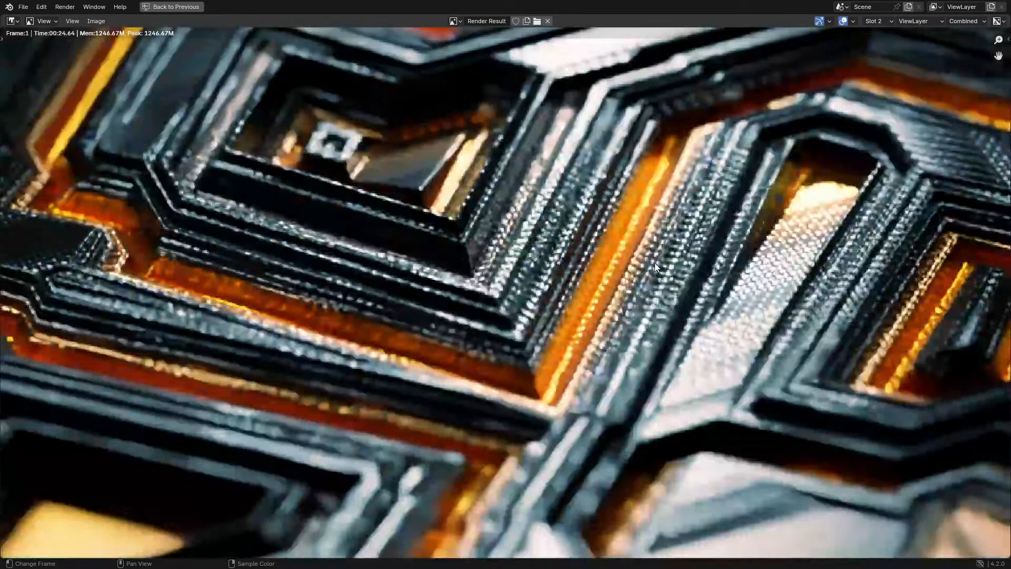
pyautogui.scroll(-3, 655, 268)
pyautogui.press('Escape')
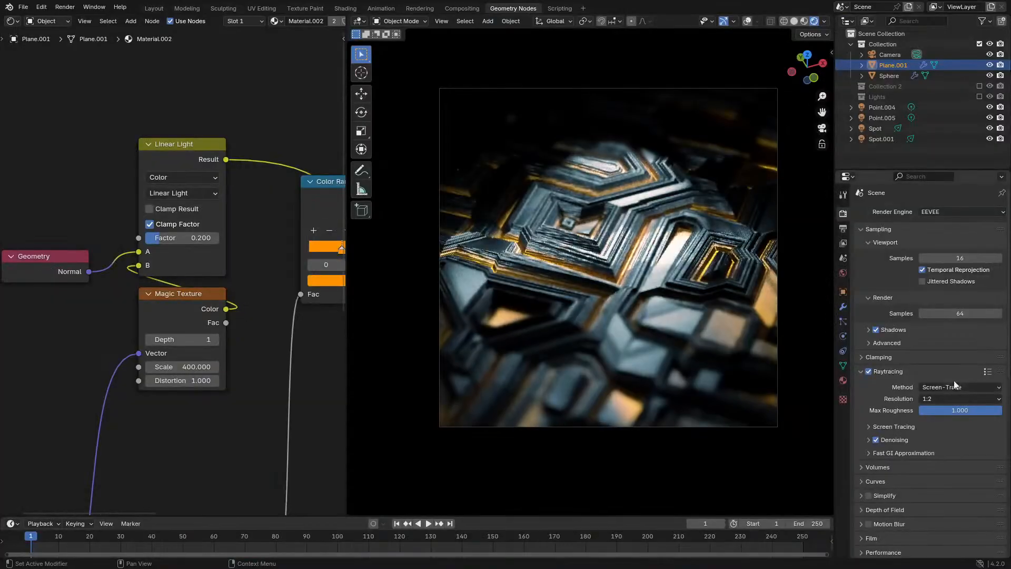
# Switch the render engine from EEVEE to Cycles and set the render Time Limit to 30 s
pyautogui.click(842, 228)
pyautogui.scroll(3, 701, 252)
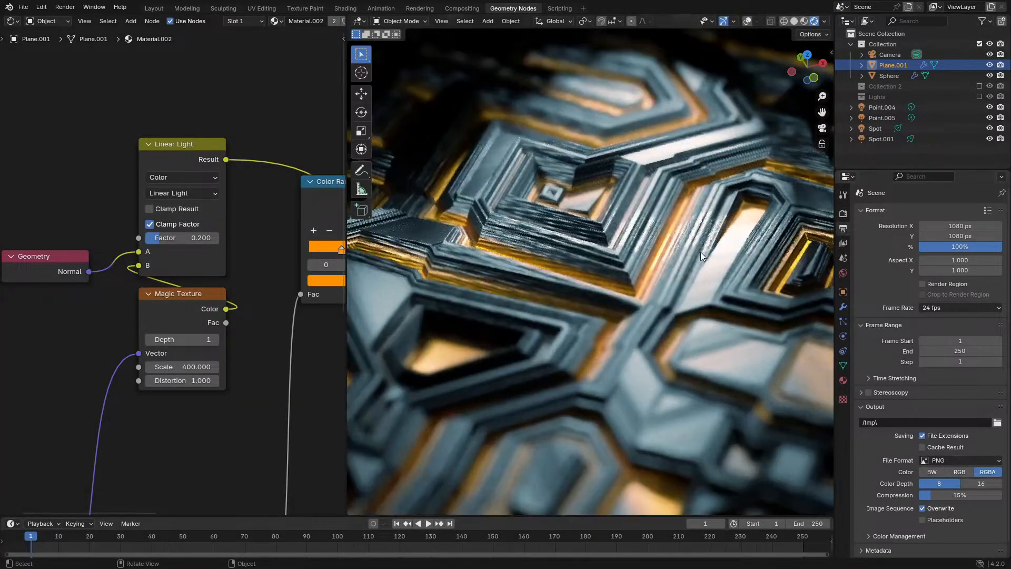
pyautogui.click(843, 214)
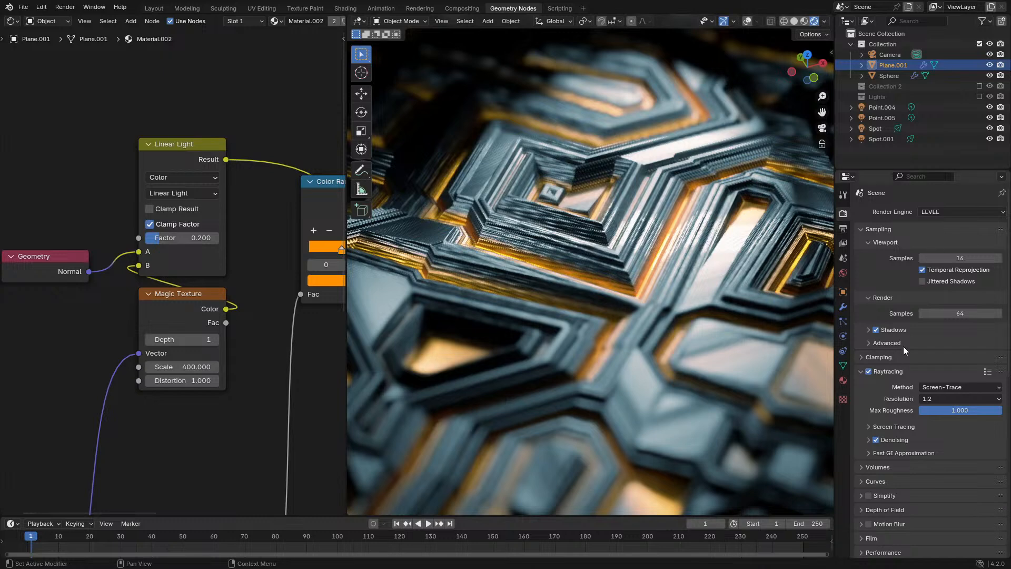
pyautogui.click(946, 217)
pyautogui.click(929, 245)
pyautogui.scroll(-1, 947, 416)
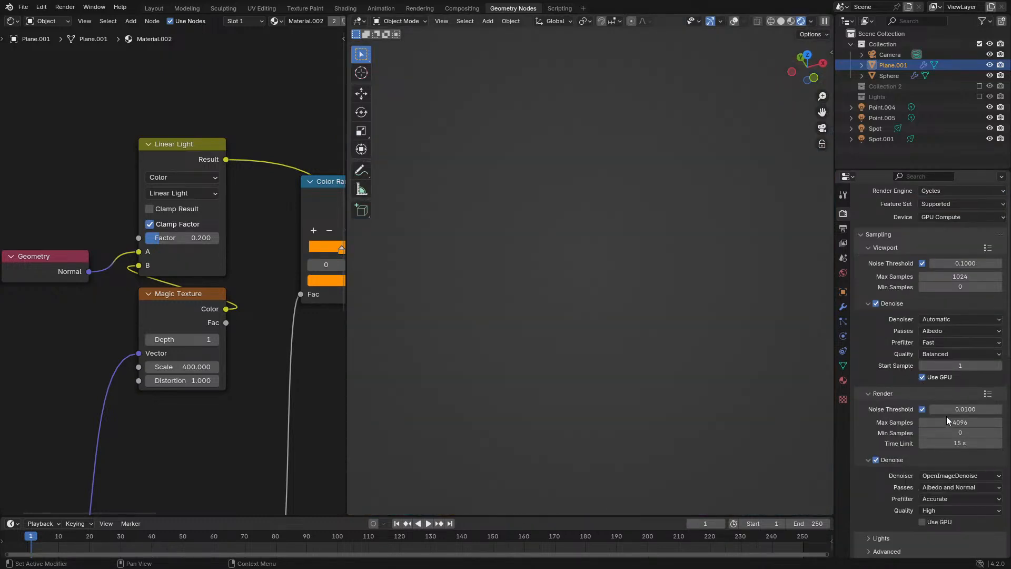
pyautogui.click(957, 443)
pyautogui.write('30')
pyautogui.press('Return')
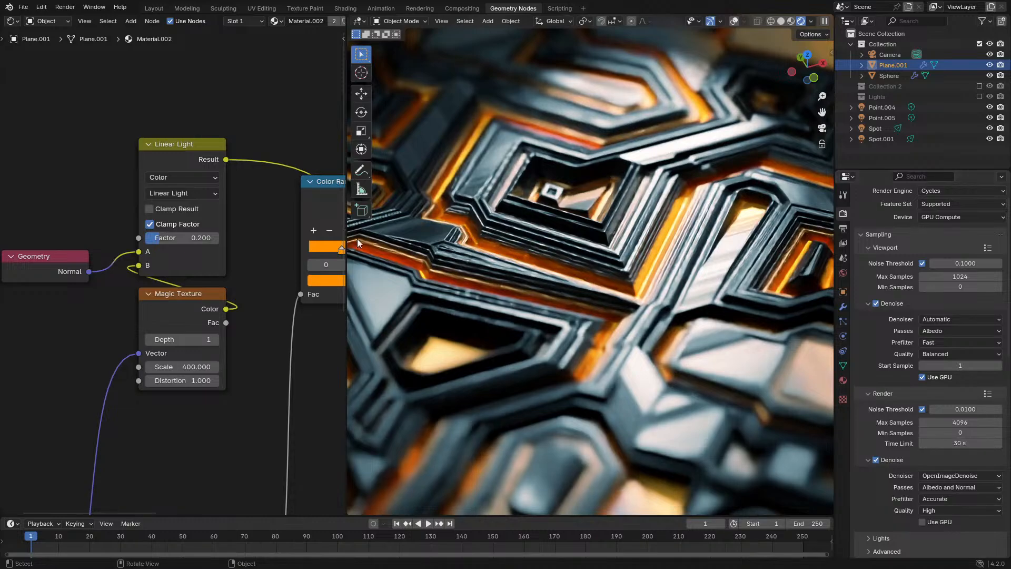
# Render the image with Cycles and inspect the ridges and noise up close across the plane as it progresses
pyautogui.press('F12')
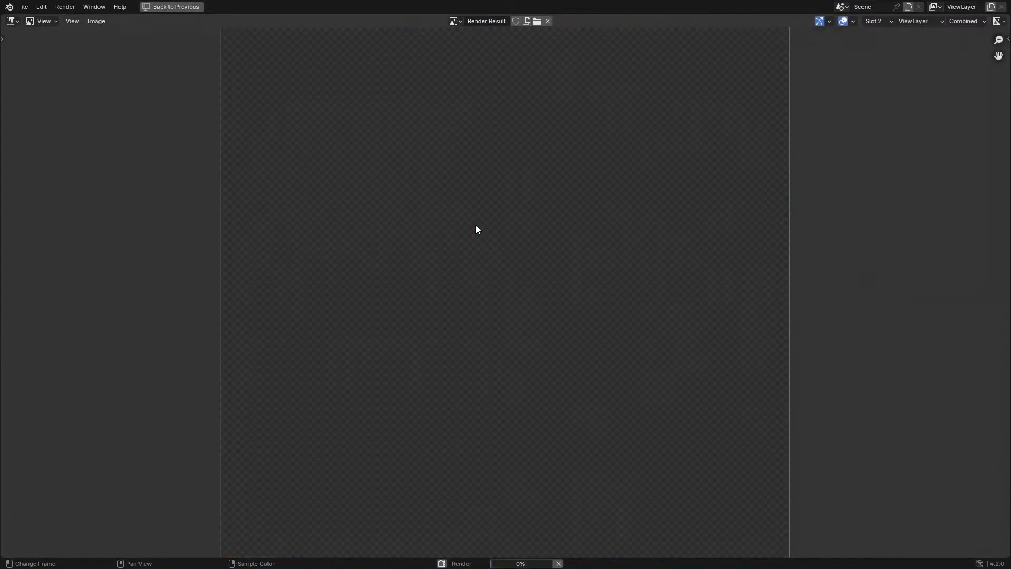
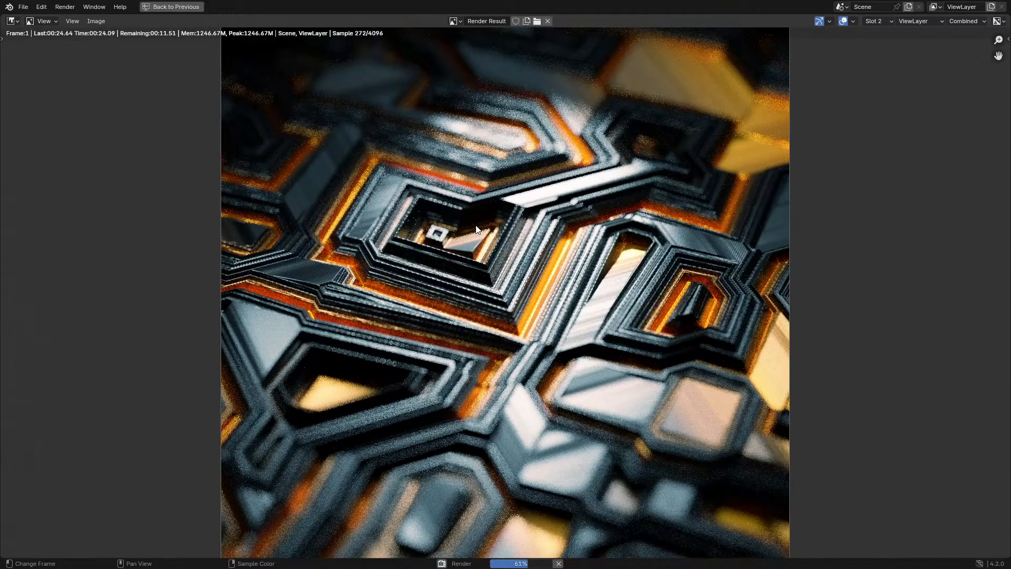
pyautogui.scroll(8, 476, 229)
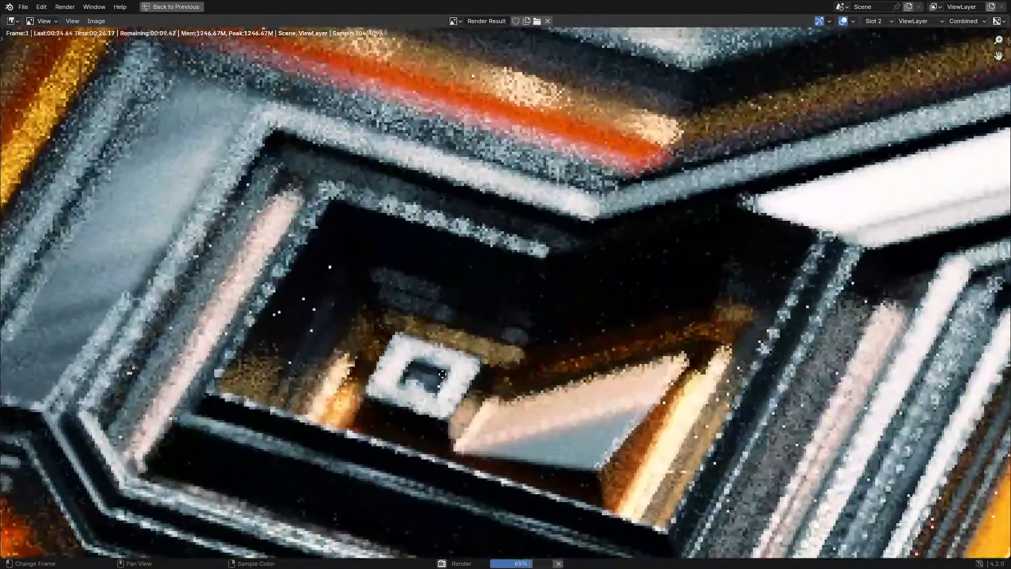
pyautogui.moveTo(443, 374); pyautogui.dragTo(589, 313, button='middle')
pyautogui.moveTo(207, 309); pyautogui.dragTo(444, 245, button='middle')
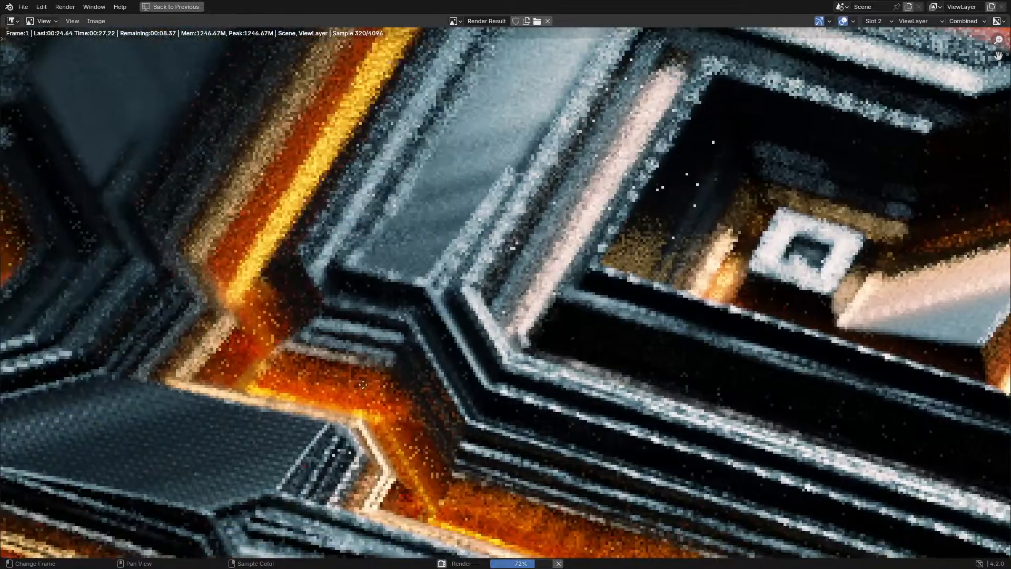
pyautogui.moveTo(360, 383); pyautogui.dragTo(495, 248, button='middle')
pyautogui.scroll(-7, 492, 343)
pyautogui.scroll(6, 457, 336)
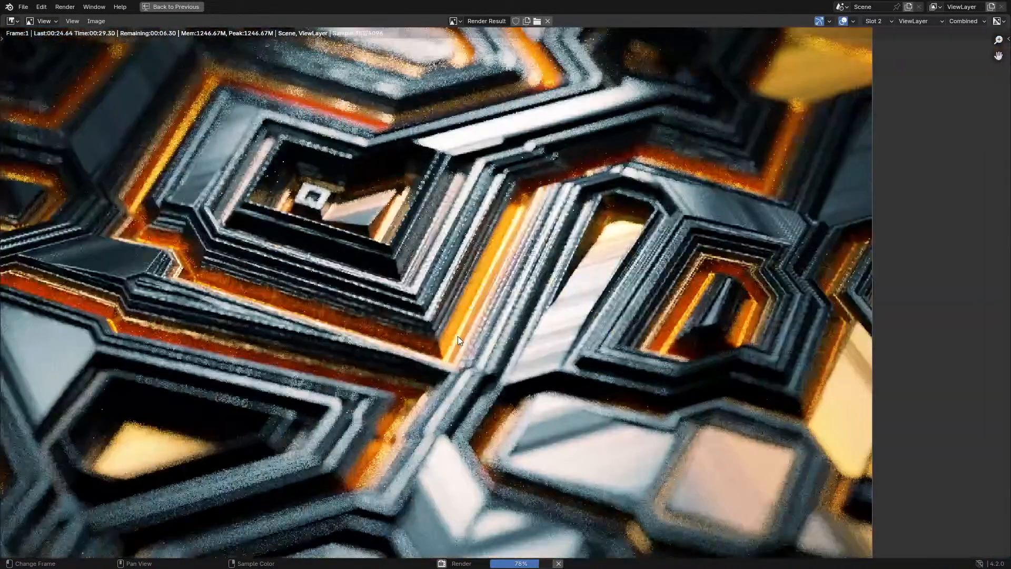
pyautogui.scroll(1, 601, 330)
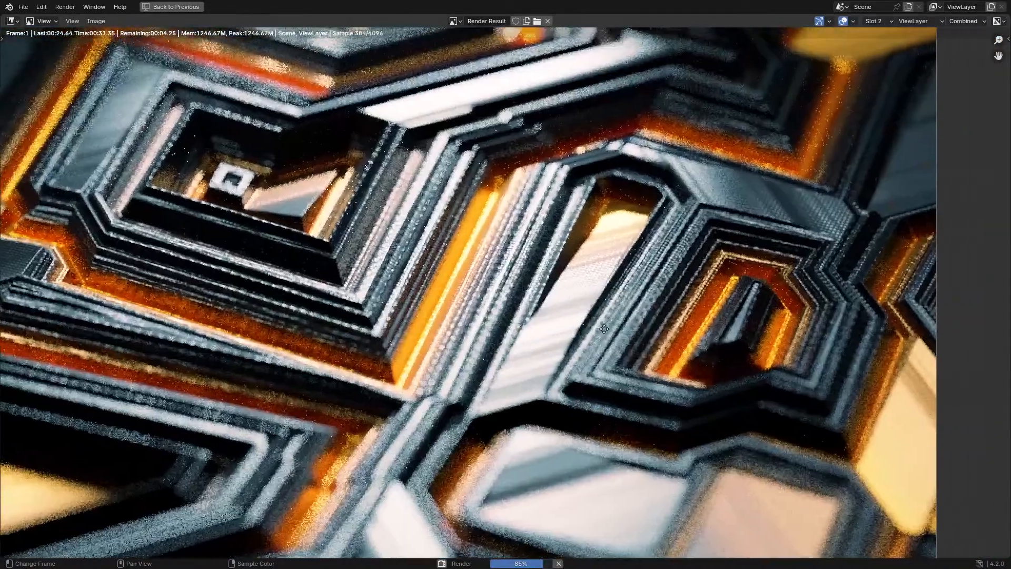
pyautogui.scroll(-2, 601, 330)
pyautogui.moveTo(550, 350); pyautogui.dragTo(587, 334, button='middle')
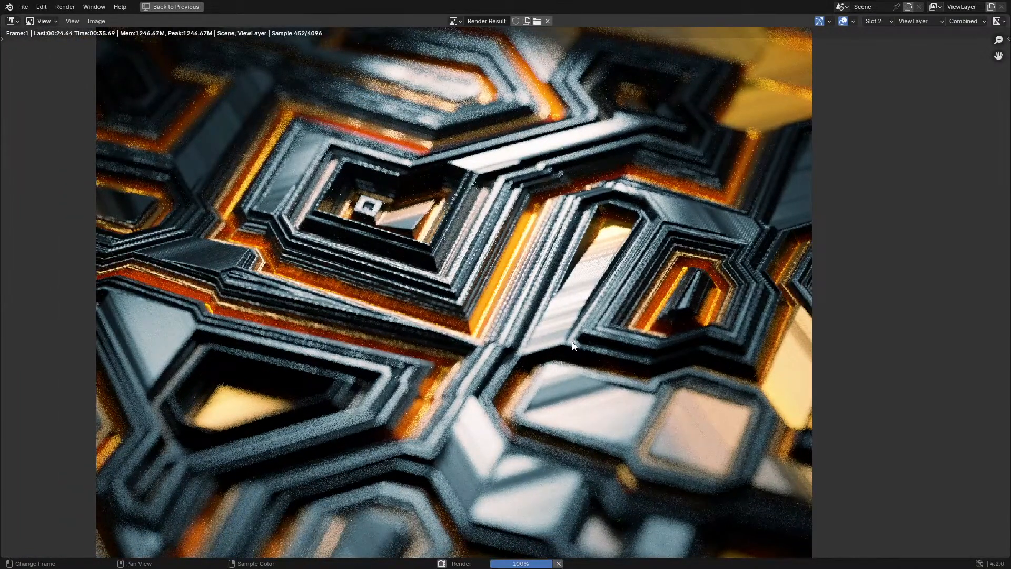
pyautogui.moveTo(574, 346); pyautogui.dragTo(618, 311, button='middle')
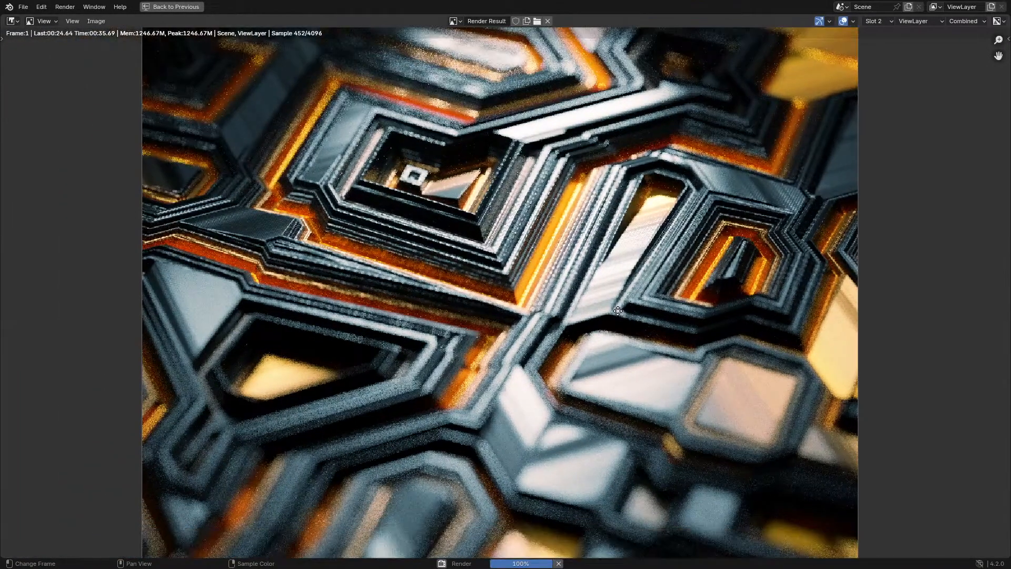
pyautogui.scroll(1, 442, 388)
pyautogui.moveTo(402, 399); pyautogui.dragTo(490, 377, button='middle')
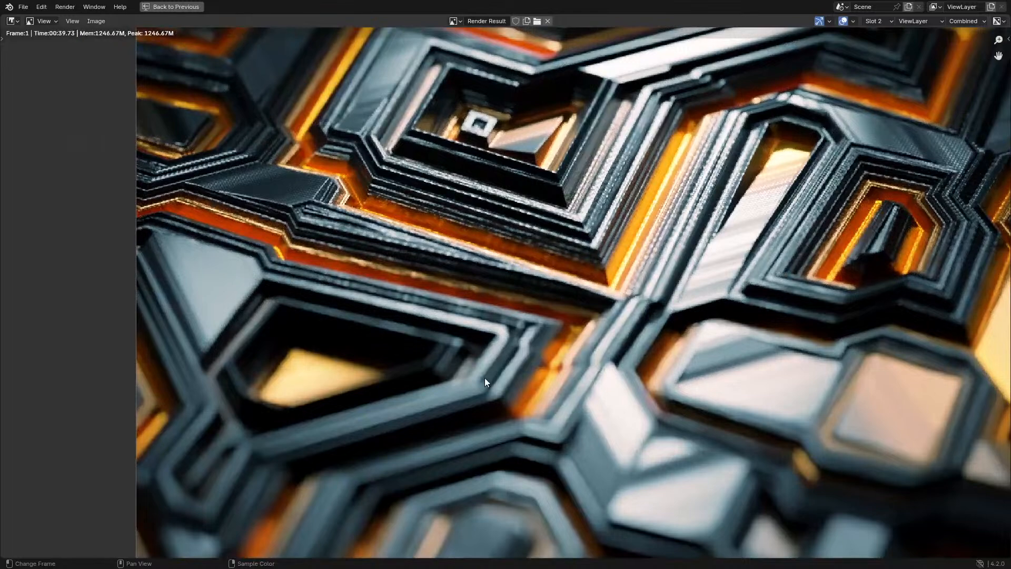
# Examine the finished render's texture detail up close and as a whole, and return to the node workspace
pyautogui.scroll(-5, 484, 377)
pyautogui.moveTo(583, 329); pyautogui.dragTo(540, 363, button='middle')
pyautogui.scroll(5, 540, 364)
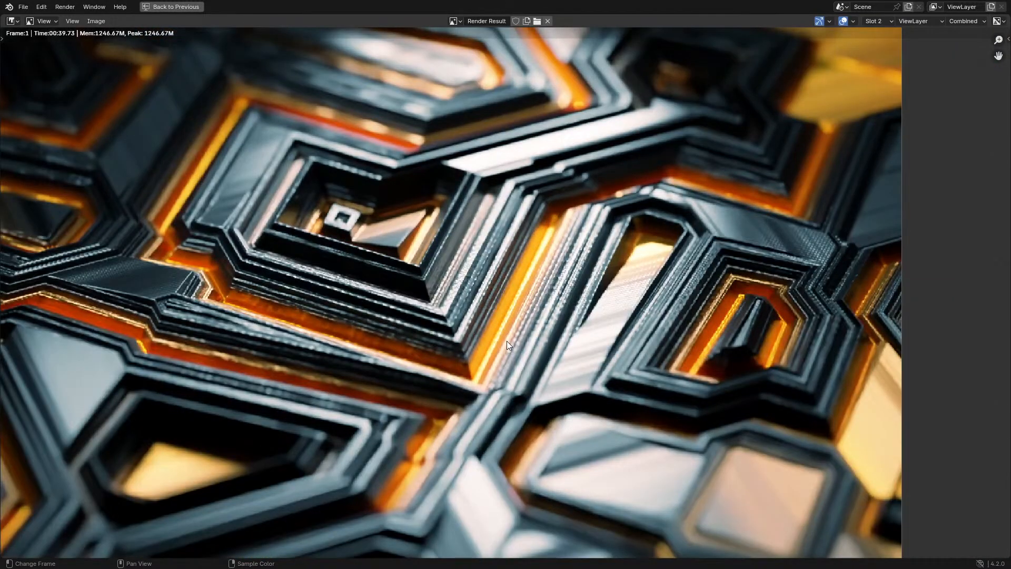
pyautogui.scroll(-1, 506, 340)
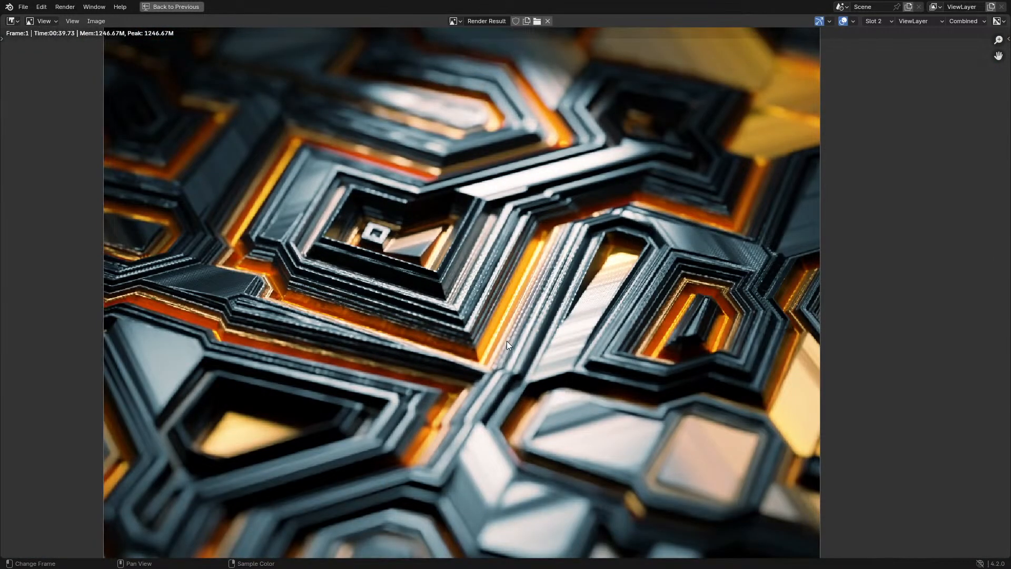
pyautogui.scroll(-1, 507, 340)
pyautogui.scroll(8, 507, 340)
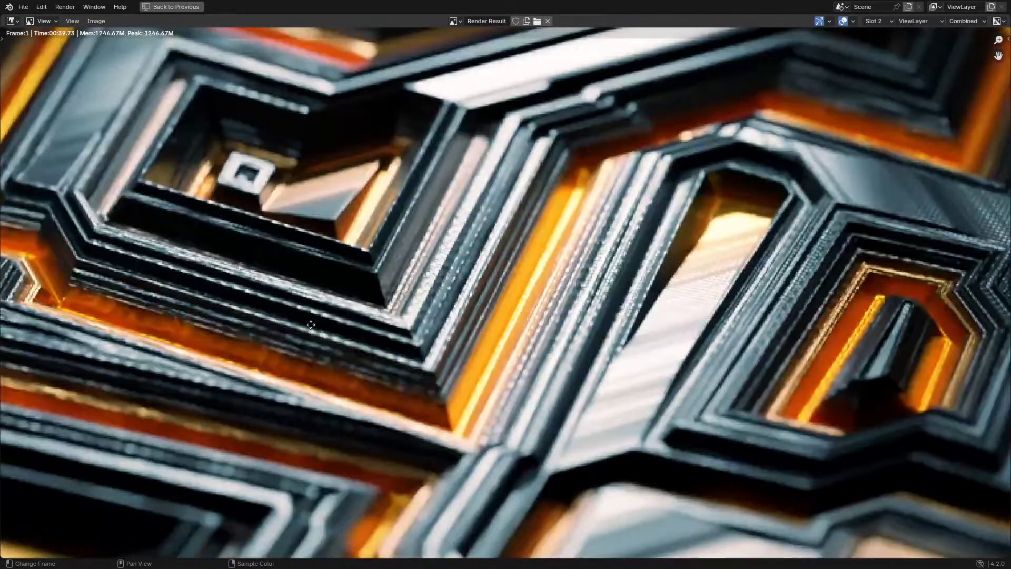
pyautogui.scroll(-8, 505, 319)
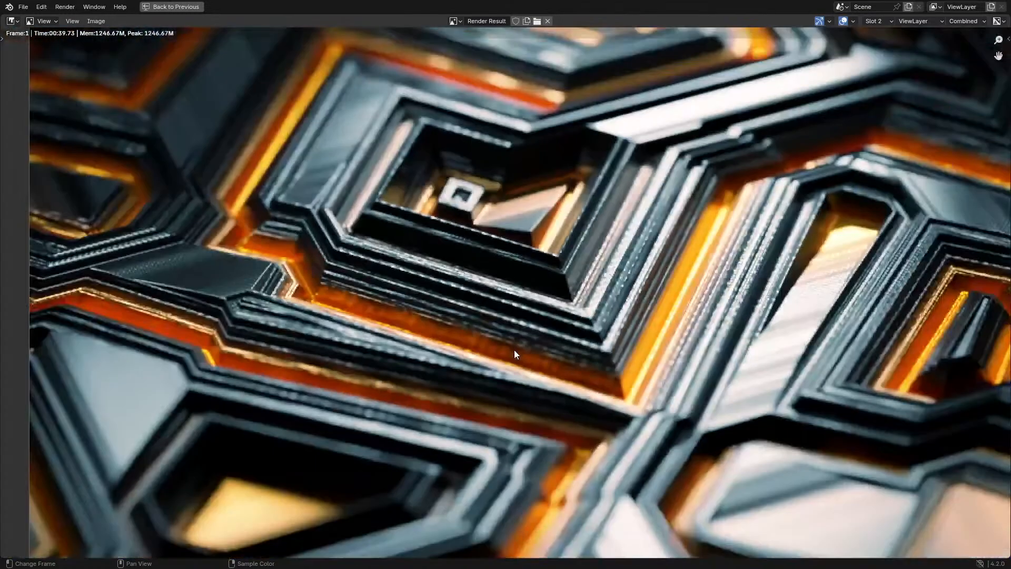
pyautogui.scroll(-2, 494, 328)
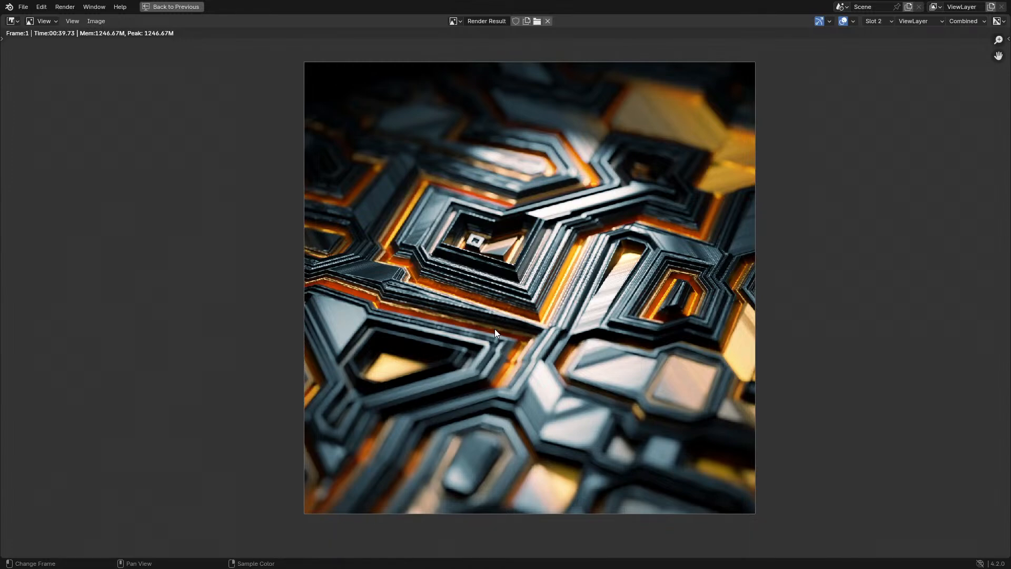
pyautogui.press('Escape')
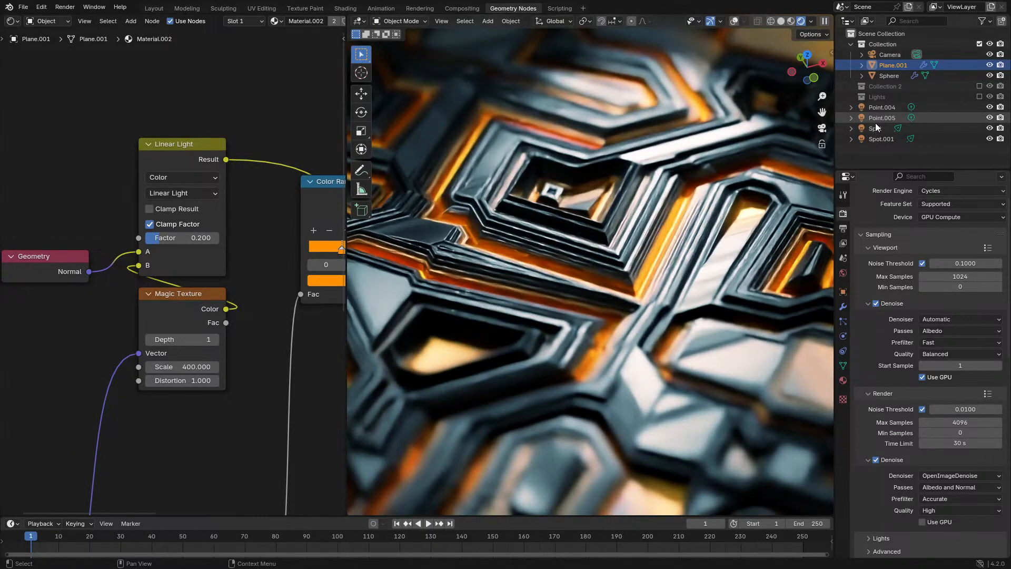
# Try a Power of 200 W on the Spot.001 light, compare the camera view with it hidden, and undo these changes
pyautogui.click(874, 128)
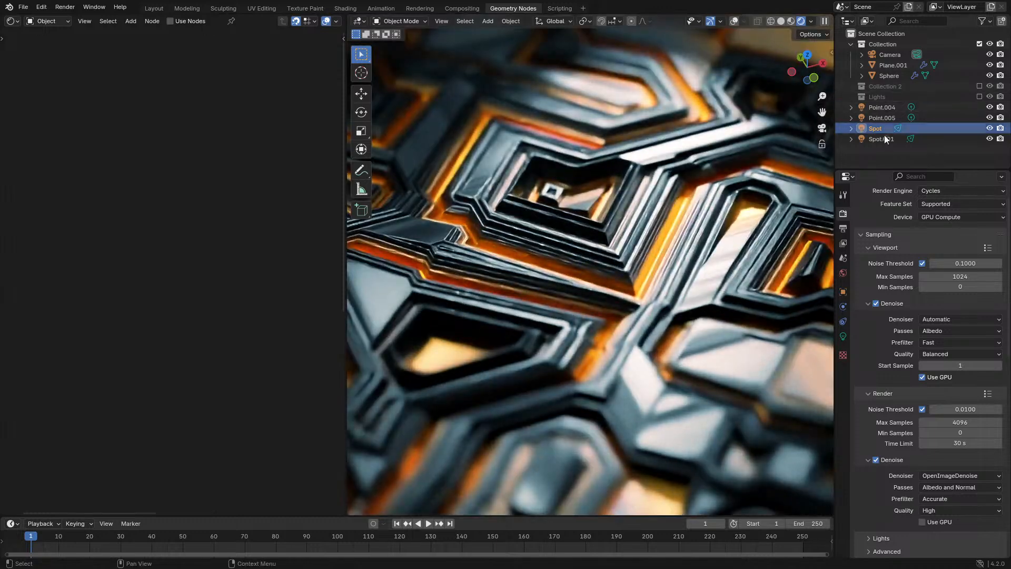
pyautogui.click(882, 138)
pyautogui.click(842, 340)
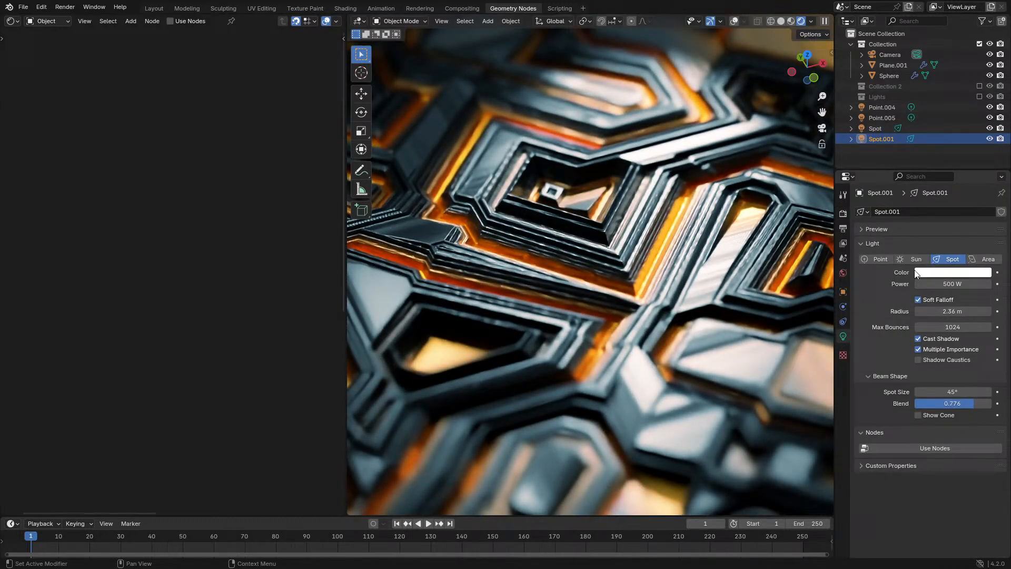
pyautogui.click(950, 282)
pyautogui.press('Left')
pyautogui.press('Delete')
pyautogui.write('2')
pyautogui.press('Return')
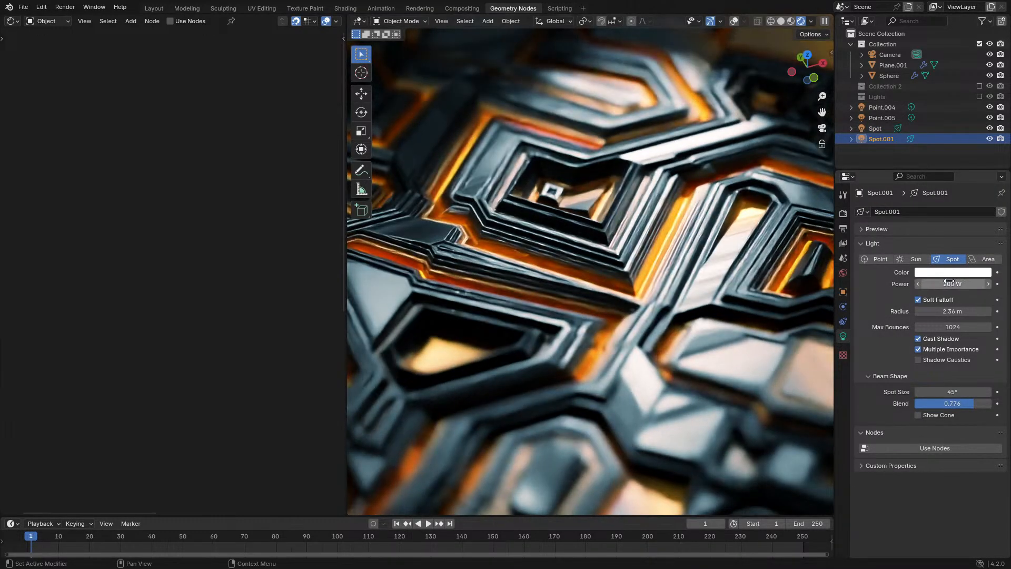
pyautogui.press('KP_0')
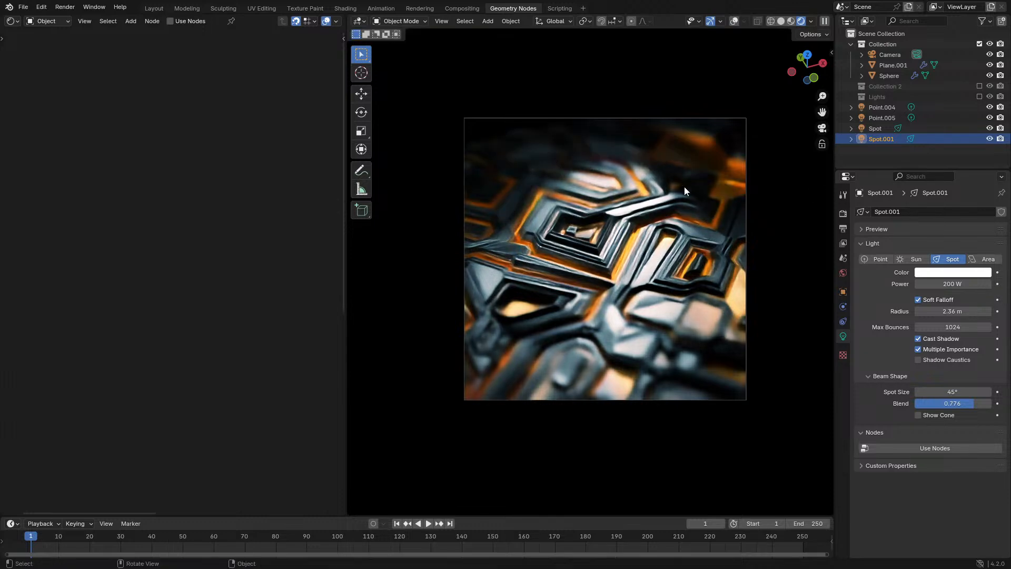
pyautogui.scroll(2, 729, 204)
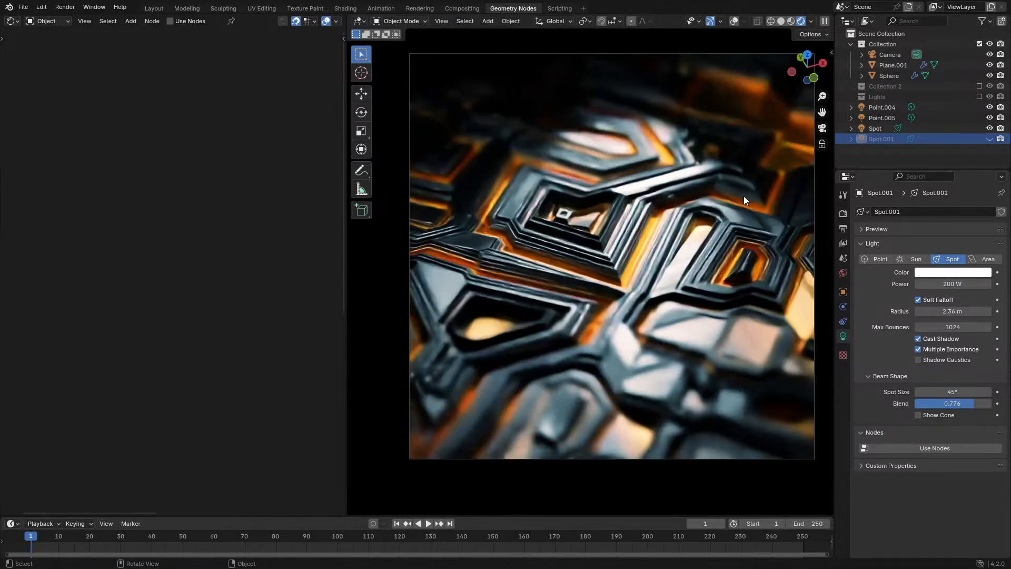
pyautogui.hotkey('ctrl', 'z')
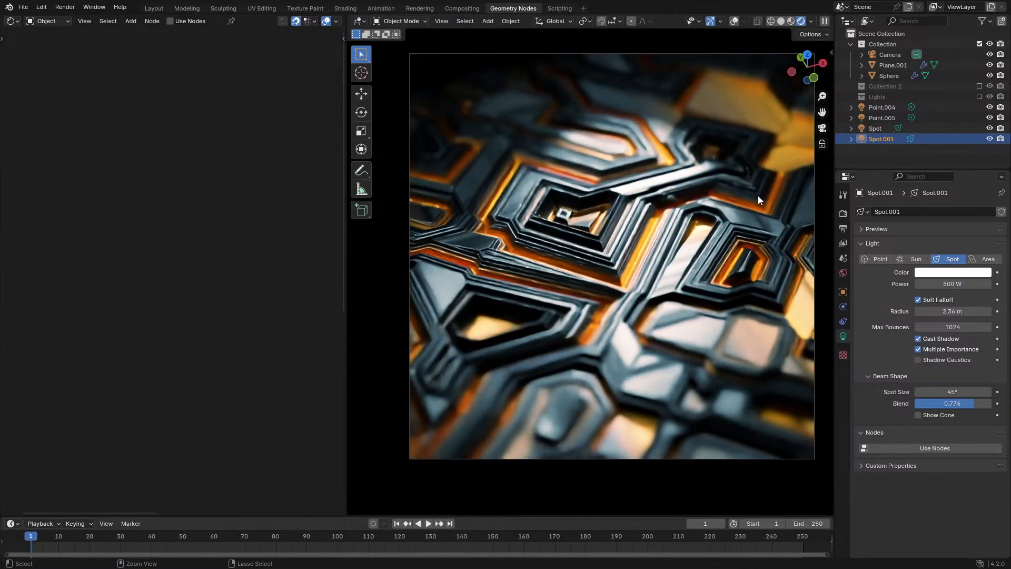
# Set the Spot light's Spot Size to 43° and its Power to 8000 W
pyautogui.click(876, 128)
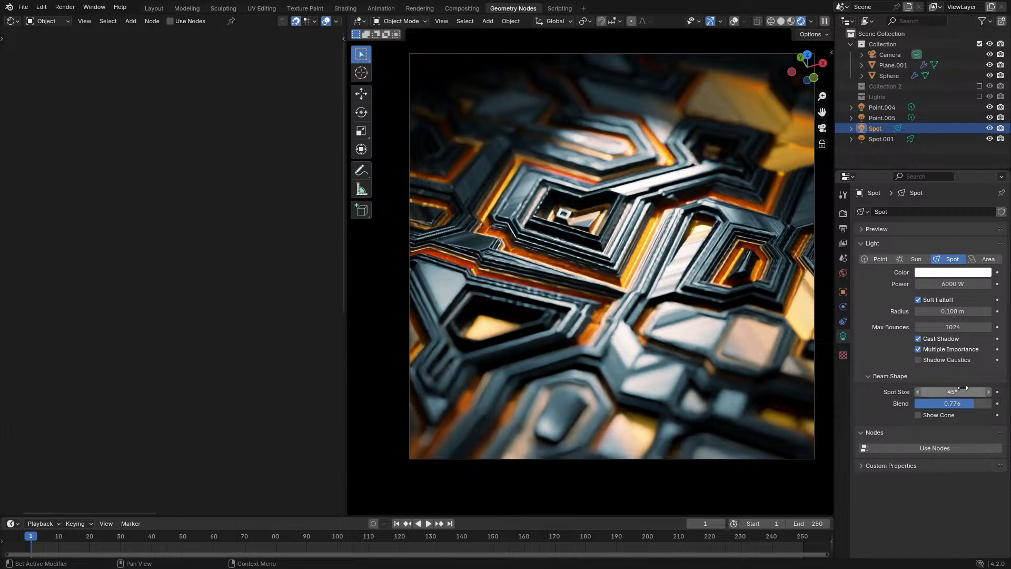
pyautogui.moveTo(953, 392)
pyautogui.mouseDown()
pyautogui.moveTo(937, 392)
pyautogui.moveTo(954, 391)
pyautogui.mouseUp()
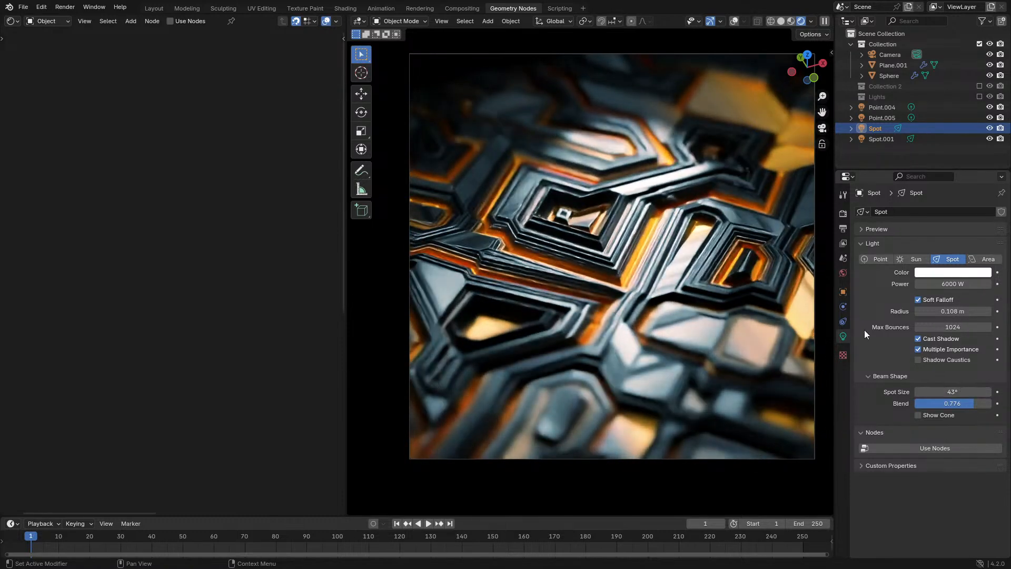
pyautogui.click(951, 285)
pyautogui.press('Home')
pyautogui.press('Delete')
pyautogui.write('8')
pyautogui.press('Return')
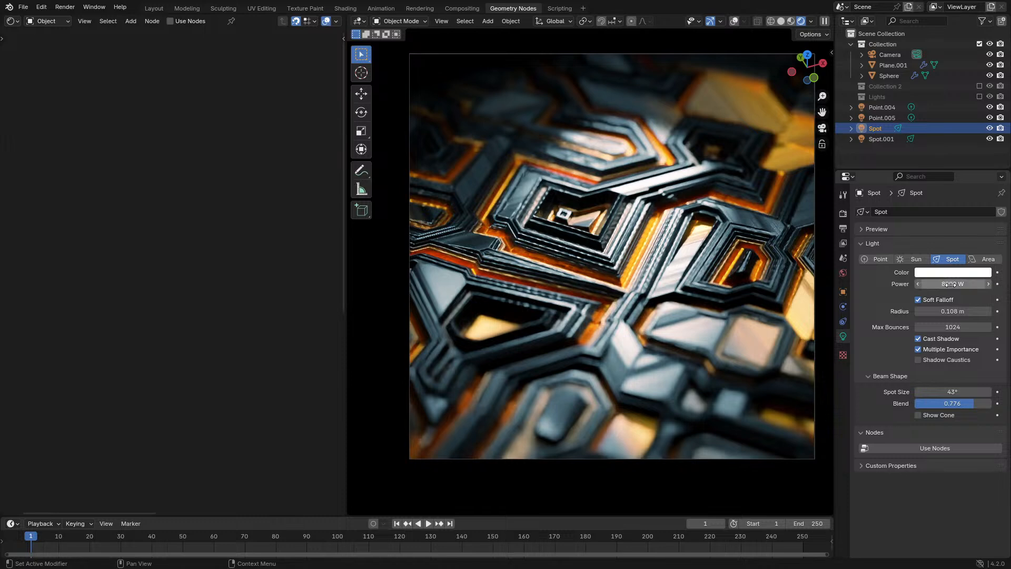
# Adjust the Spot light's position and place a duplicate of it at another spot, checking the lighting in camera view
pyautogui.press('g')
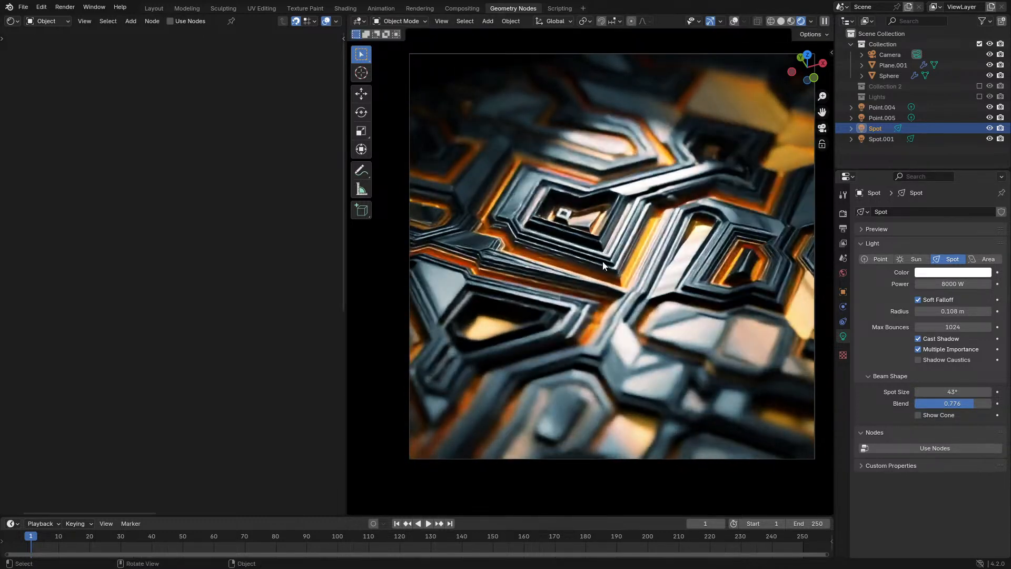
pyautogui.click(716, 279)
pyautogui.hotkey('shift', 'd')
pyautogui.click(496, 245)
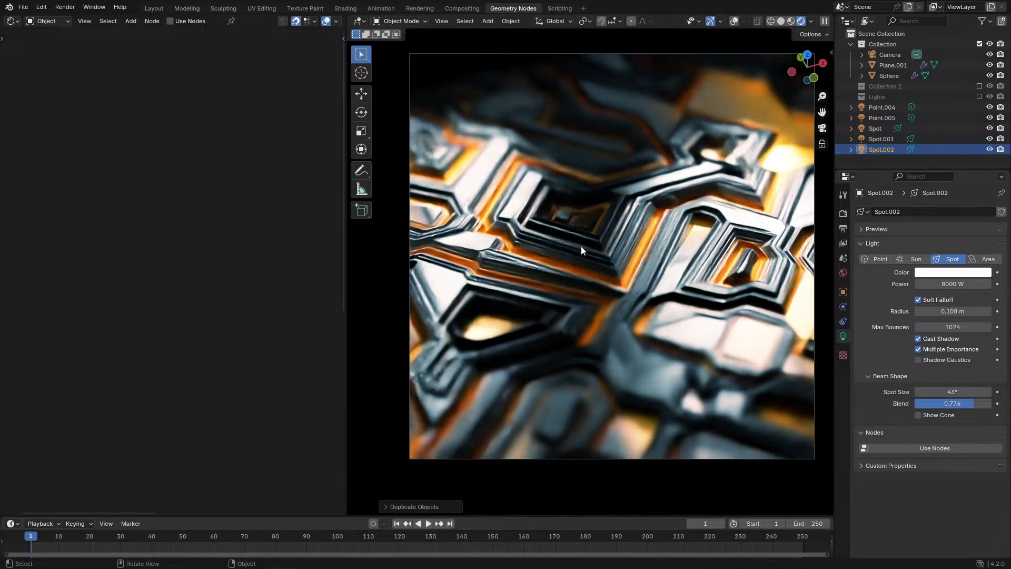
pyautogui.scroll(-2, 582, 280)
pyautogui.scroll(3, 581, 280)
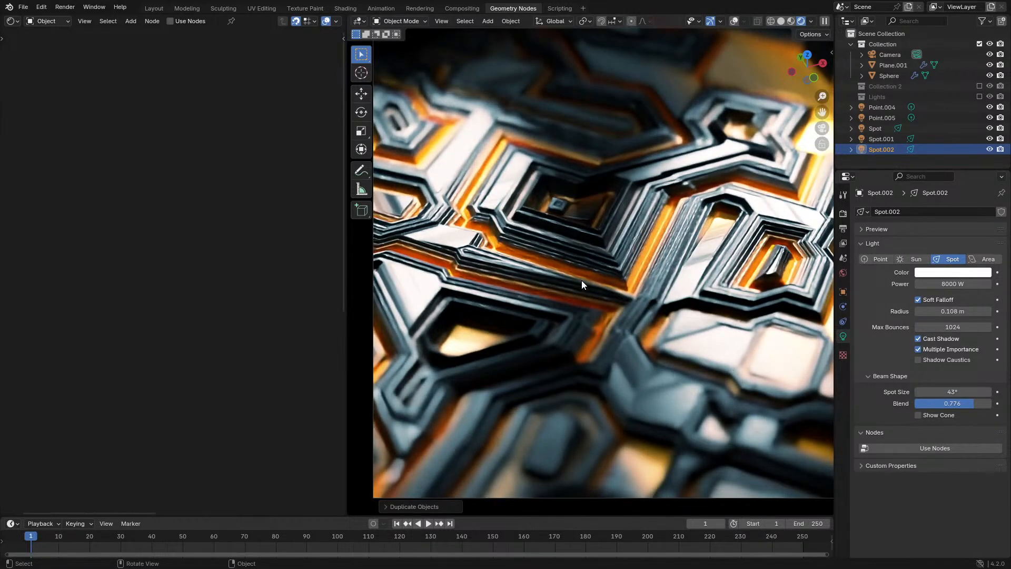
# Try another duplicate of the spot light at a shifted position, check it in camera view, and undo both duplicated spot lights
pyautogui.hotkey('shift', 'd')
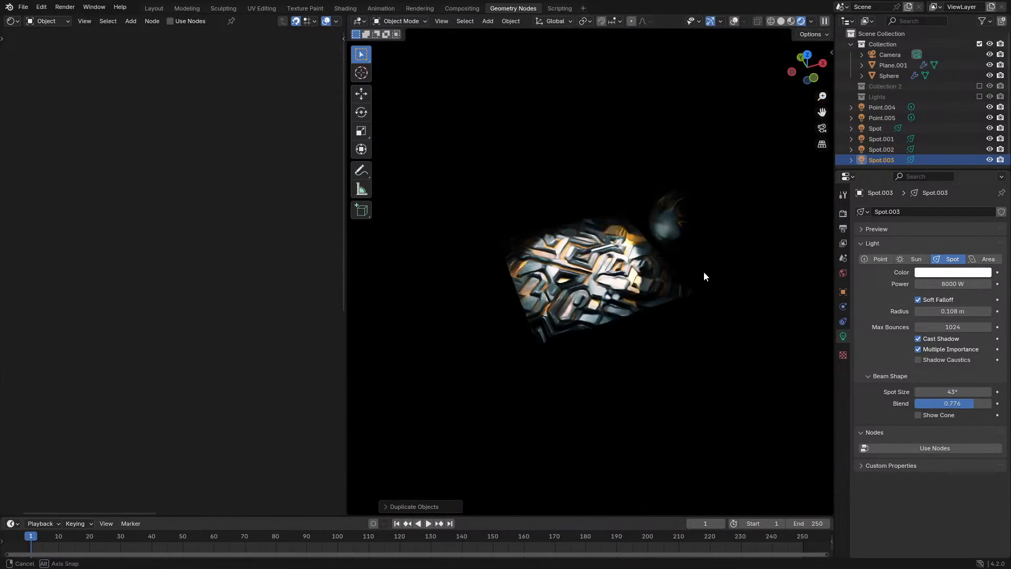
pyautogui.moveTo(704, 272); pyautogui.dragTo(599, 248, button='middle')
pyautogui.scroll(6, 602, 247)
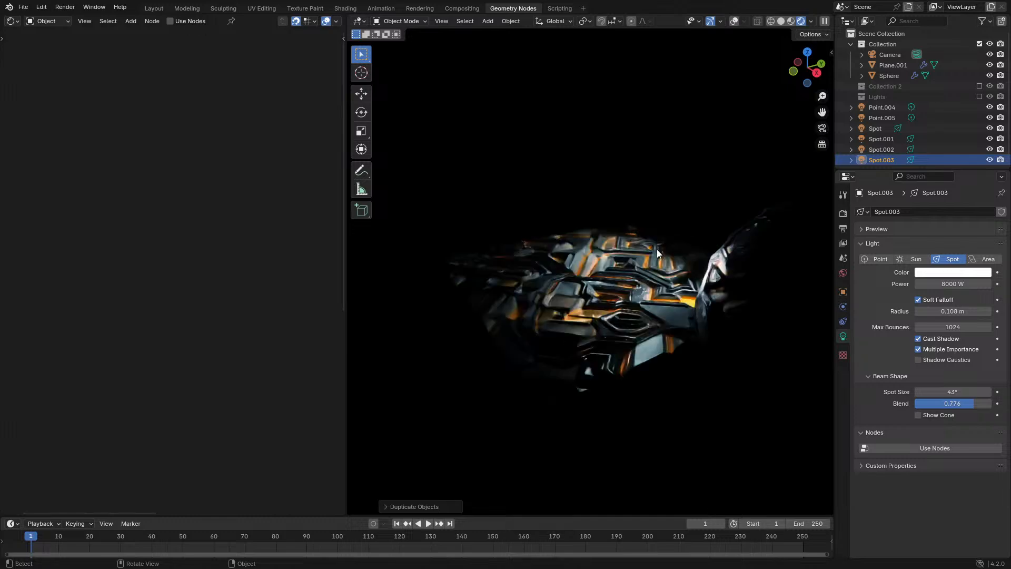
pyautogui.press('g')
pyautogui.click(657, 333)
pyautogui.press('KP_0')
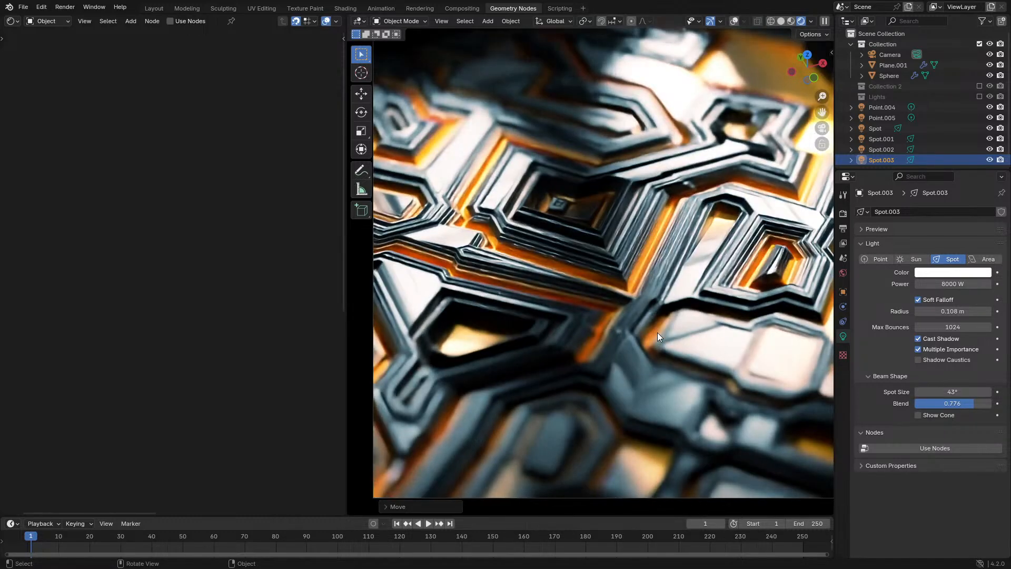
pyautogui.hotkey('ctrl', 'z')
pyautogui.hotkey('ctrl', 'z')
pyautogui.hotkey('ctrl', 'z')
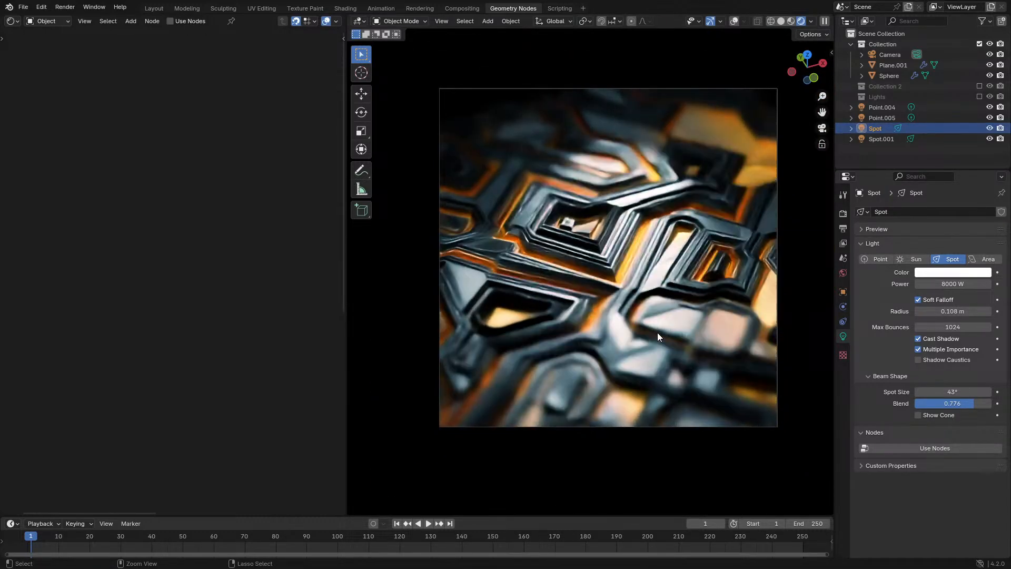
# Reposition the Spot light and rotate it in camera view to redirect its highlight across the surface
pyautogui.scroll(1, 593, 264)
pyautogui.press('g')
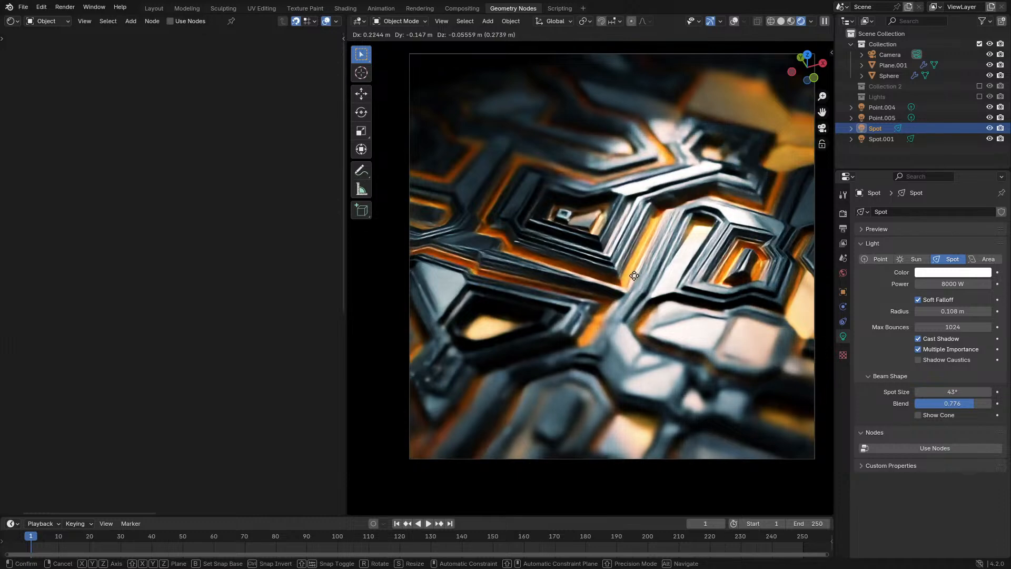
pyautogui.click(646, 276)
pyautogui.press('g')
pyautogui.click(583, 260)
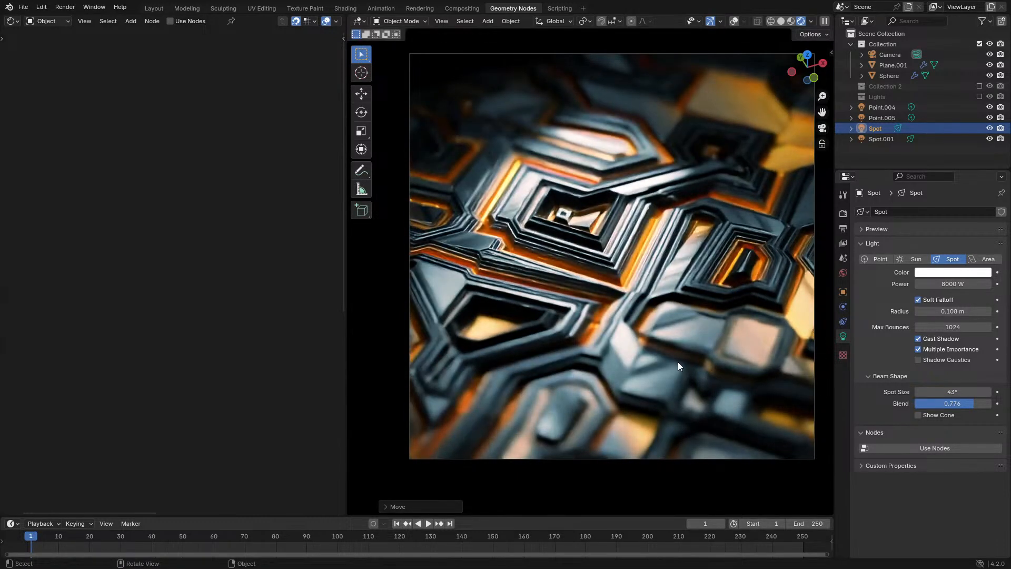
pyautogui.press('r')
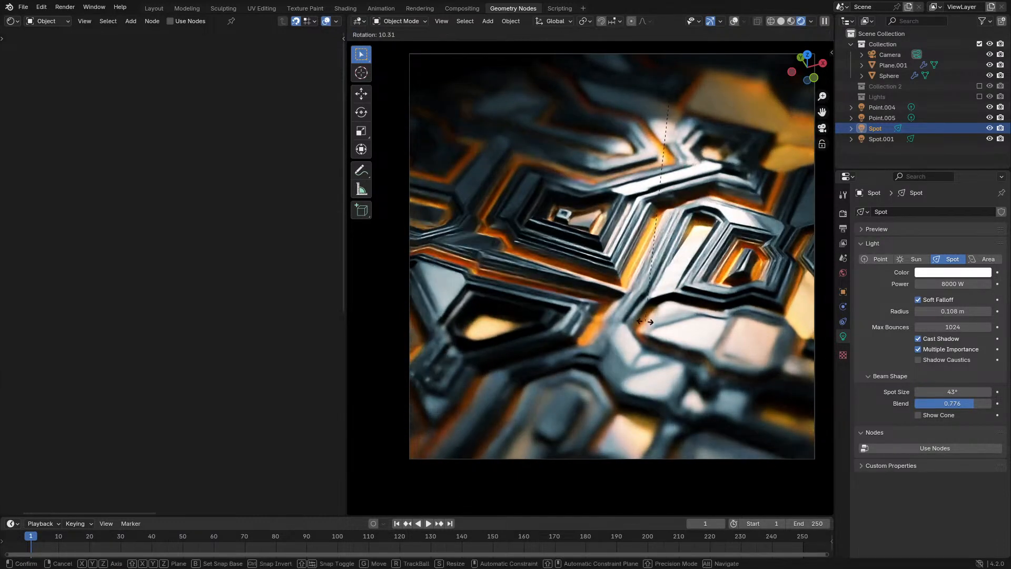
pyautogui.click(729, 314)
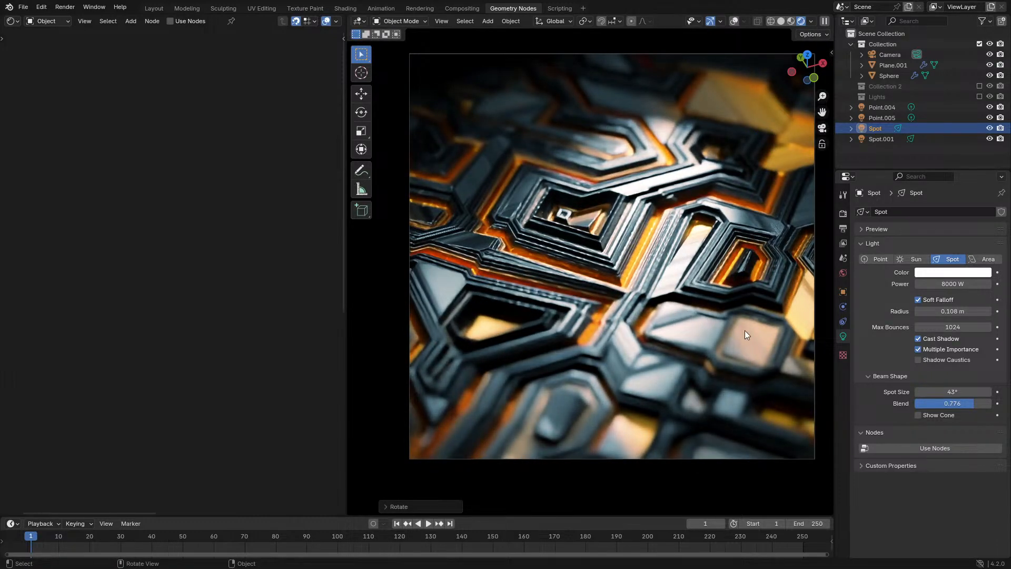
# Move the Spot light in the horizontal plane with its Z position locked and check the lighting in camera view
pyautogui.press('g')
pyautogui.press('z')
pyautogui.hotkey('shift', 'z')
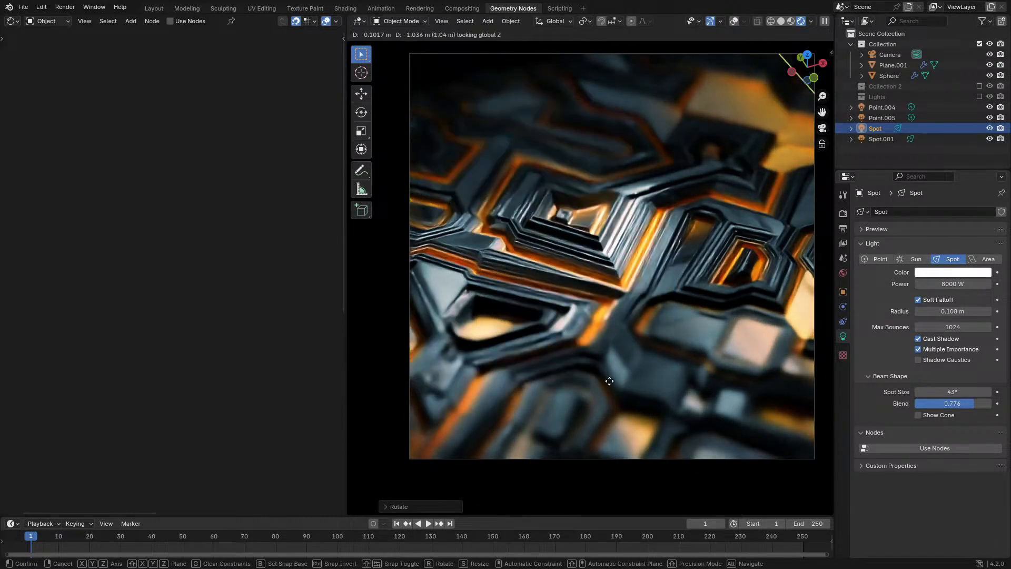
pyautogui.click(663, 351)
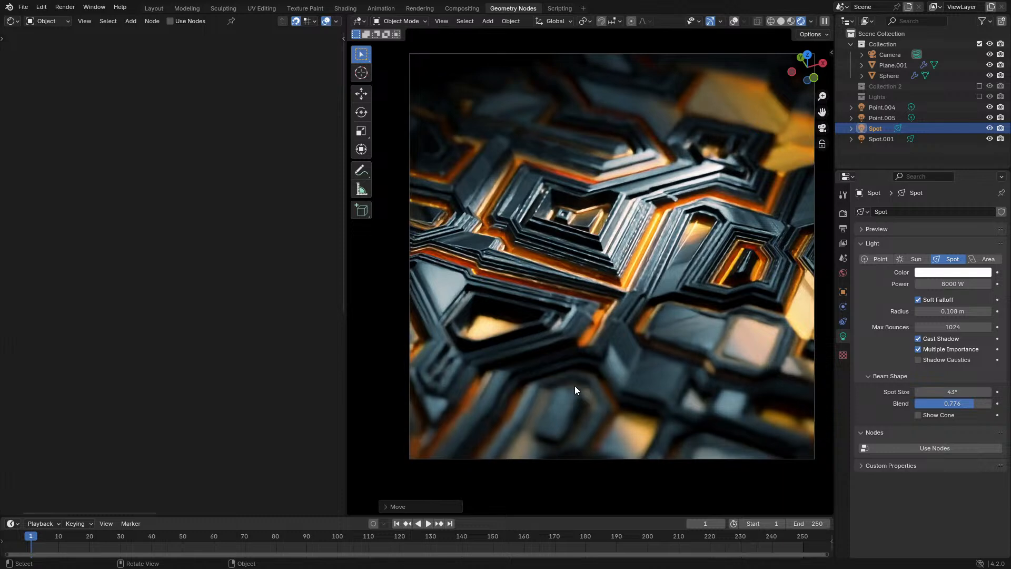
pyautogui.scroll(-1, 575, 390)
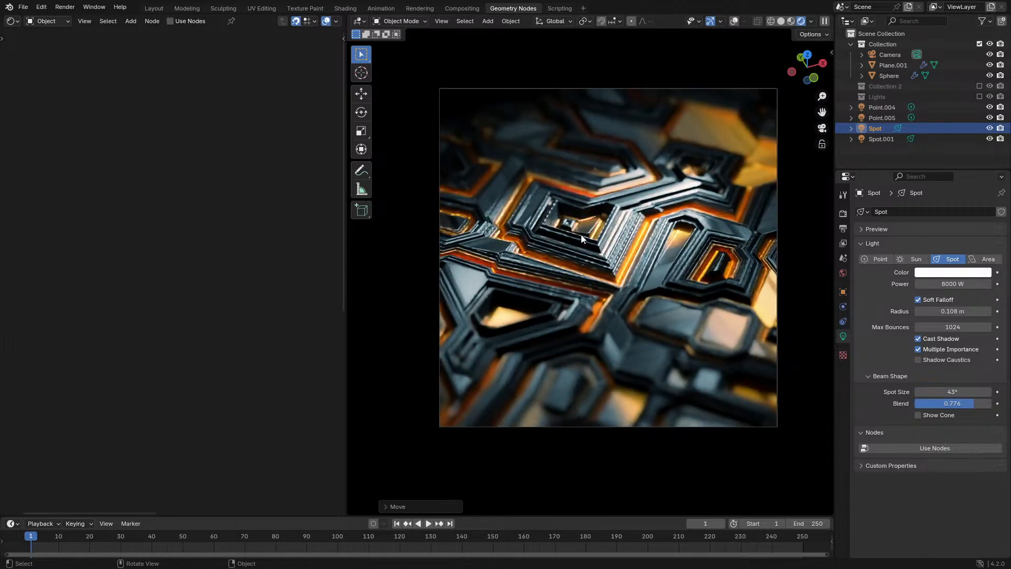
pyautogui.scroll(1, 591, 249)
# Select the displaced plane and move its UV Map, Voronoi Texture and Noise Texture nodes closer to the Magic Texture node
pyautogui.click(591, 249)
pyautogui.scroll(-4, 232, 329)
pyautogui.moveTo(209, 380); pyautogui.dragTo(169, 227, button='middle')
pyautogui.scroll(2, 83, 327)
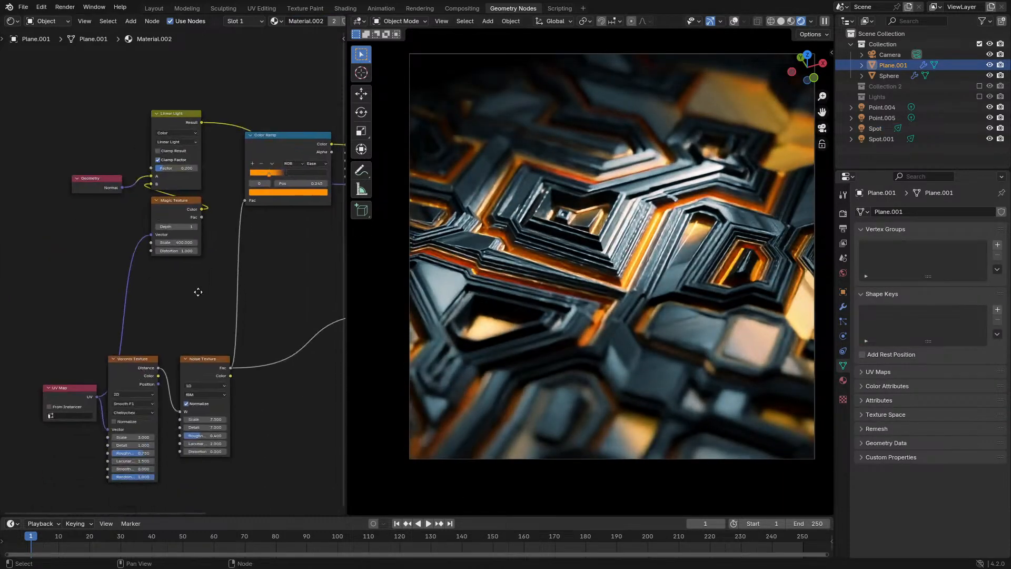
pyautogui.moveTo(27, 307); pyautogui.dragTo(228, 448)
pyautogui.press('g')
pyautogui.click(184, 305)
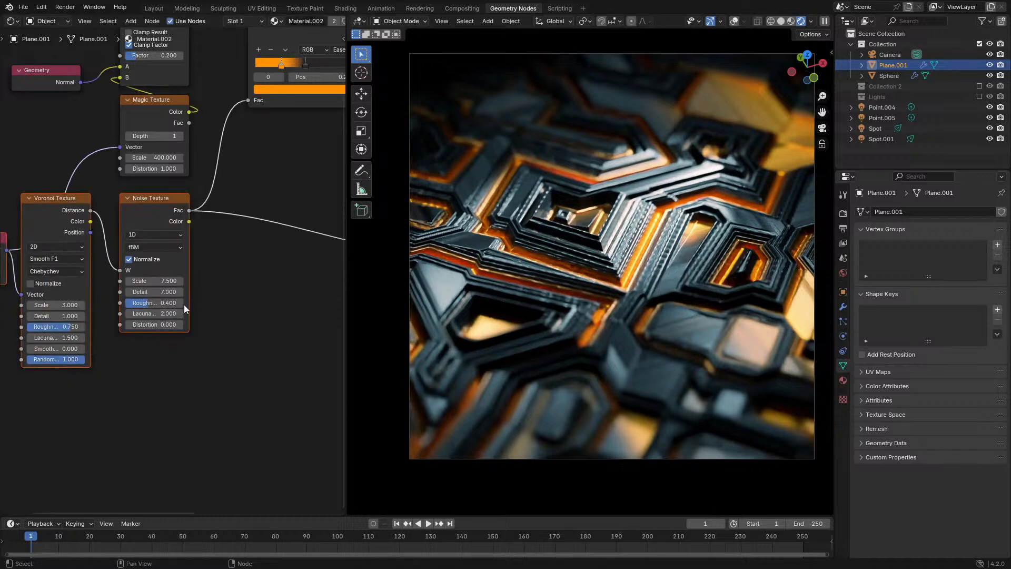
# Try Roughness values of 0.6, 0.8 and 0.7 on the Noise Texture node and settle on 0.9
pyautogui.scroll(6, 158, 299)
pyautogui.moveTo(180, 319); pyautogui.dragTo(199, 319)
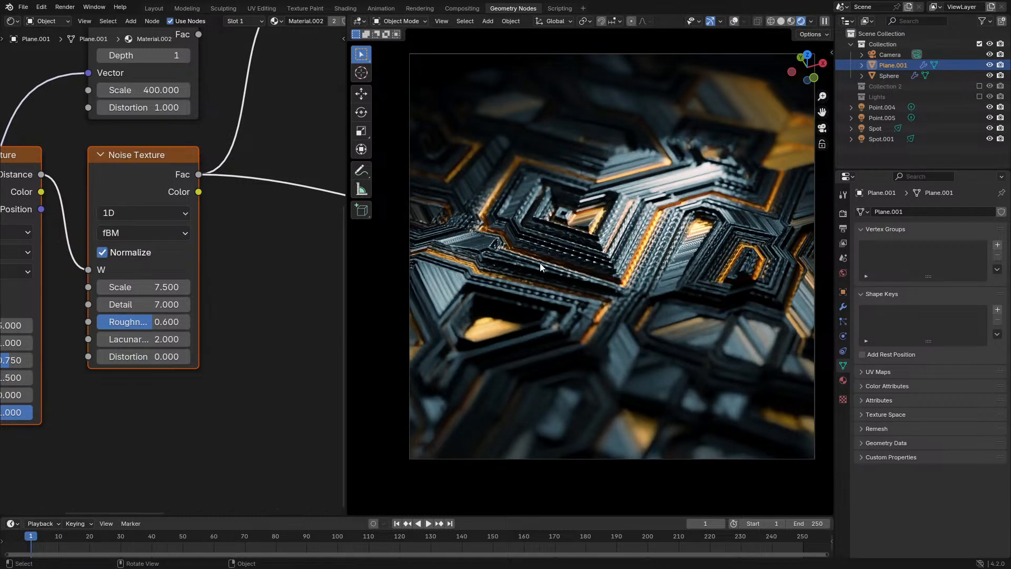
pyautogui.moveTo(185, 330); pyautogui.dragTo(203, 330)
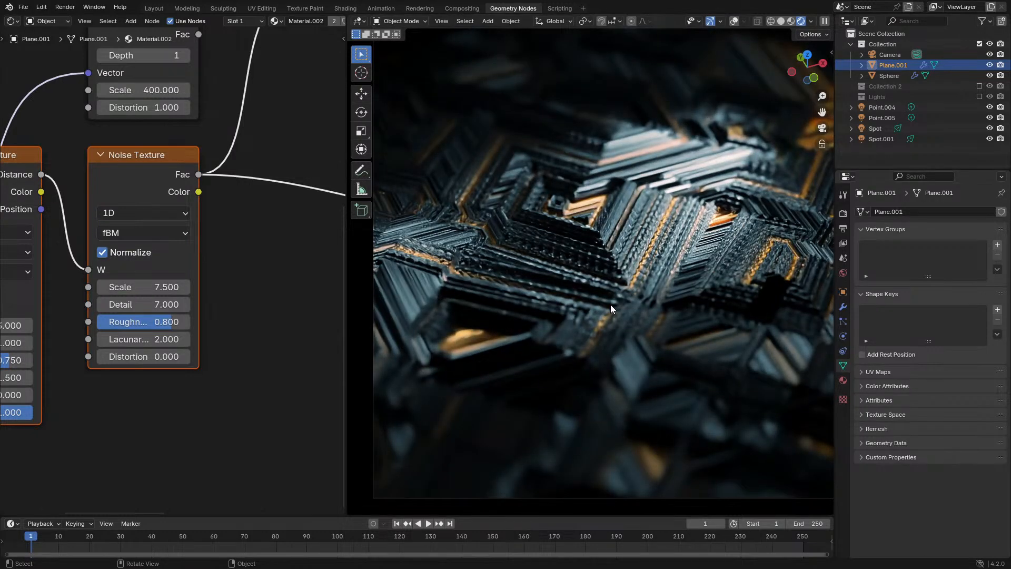
pyautogui.scroll(-2, 617, 301)
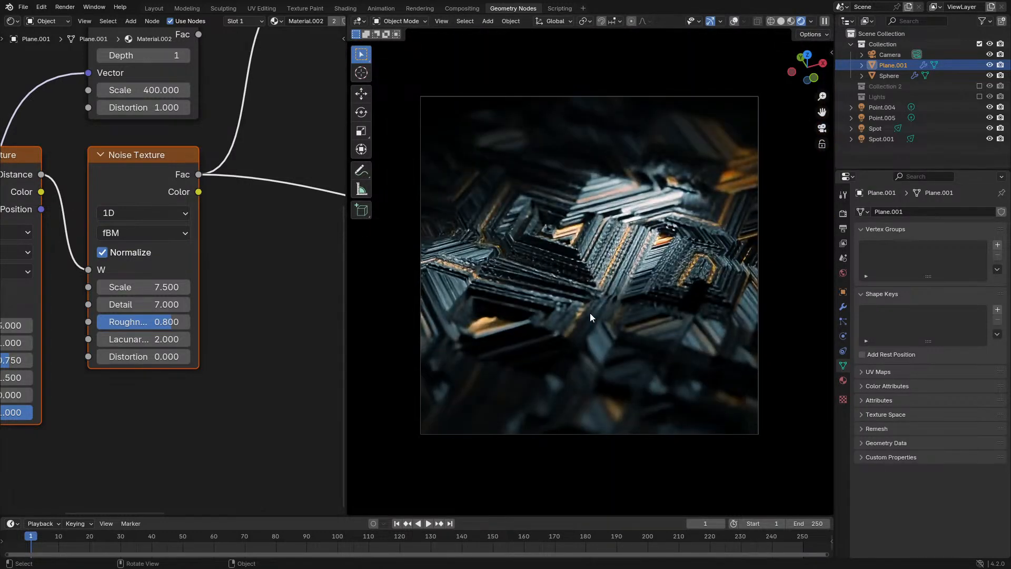
pyautogui.moveTo(148, 322); pyautogui.dragTo(138, 323)
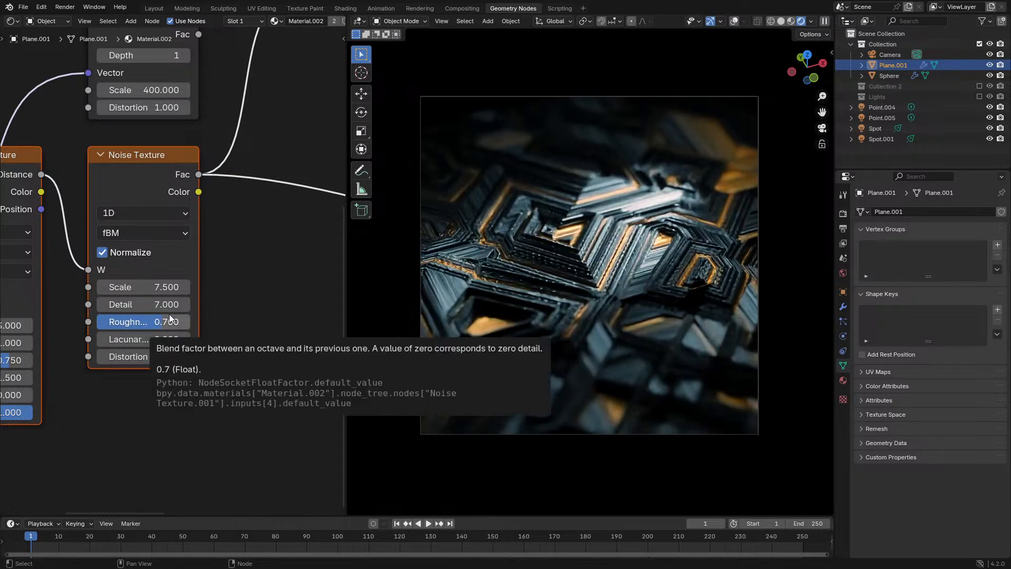
pyautogui.hotkey('ctrl', 'z')
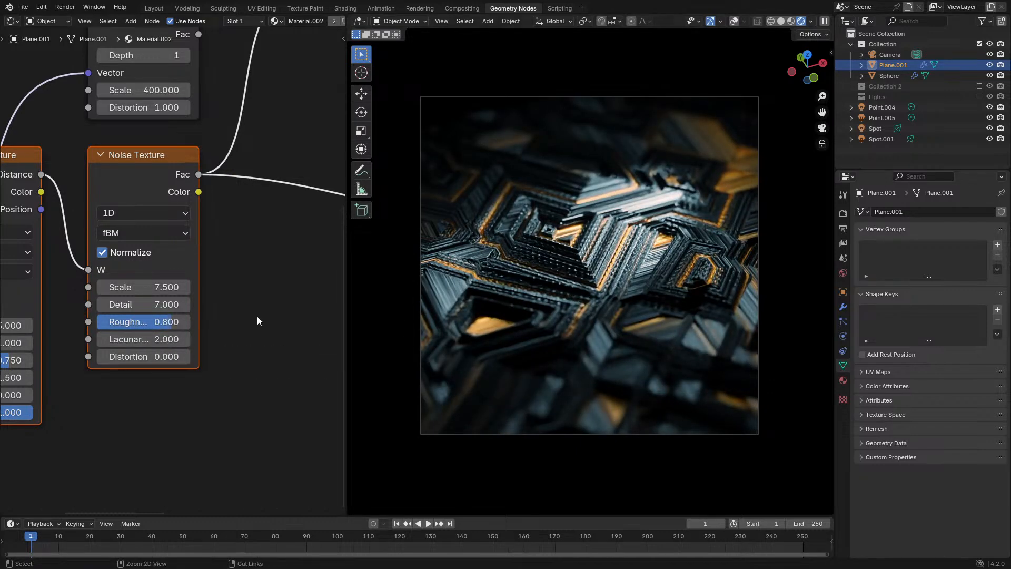
pyautogui.moveTo(173, 321); pyautogui.dragTo(182, 321)
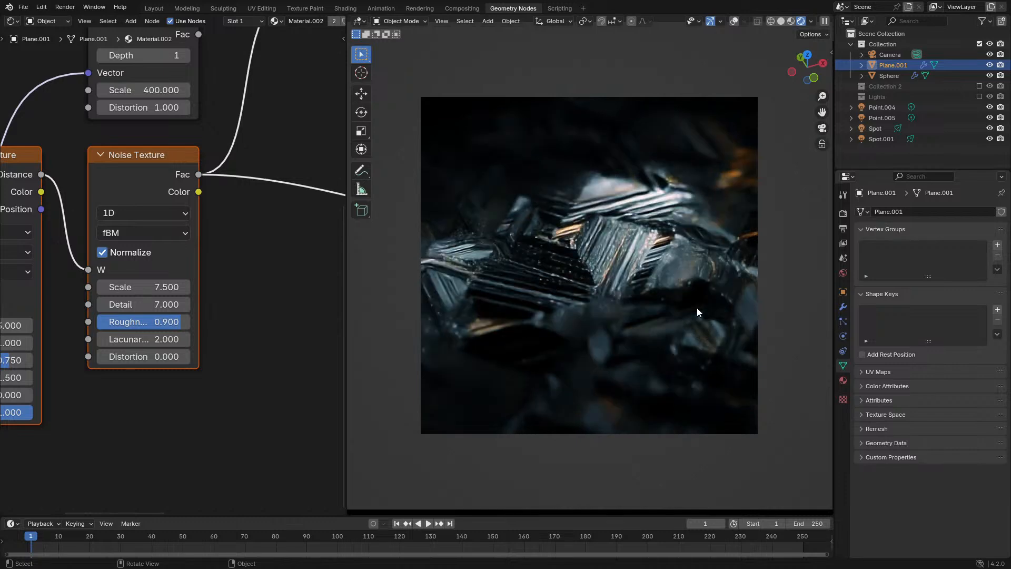
pyautogui.scroll(2, 697, 308)
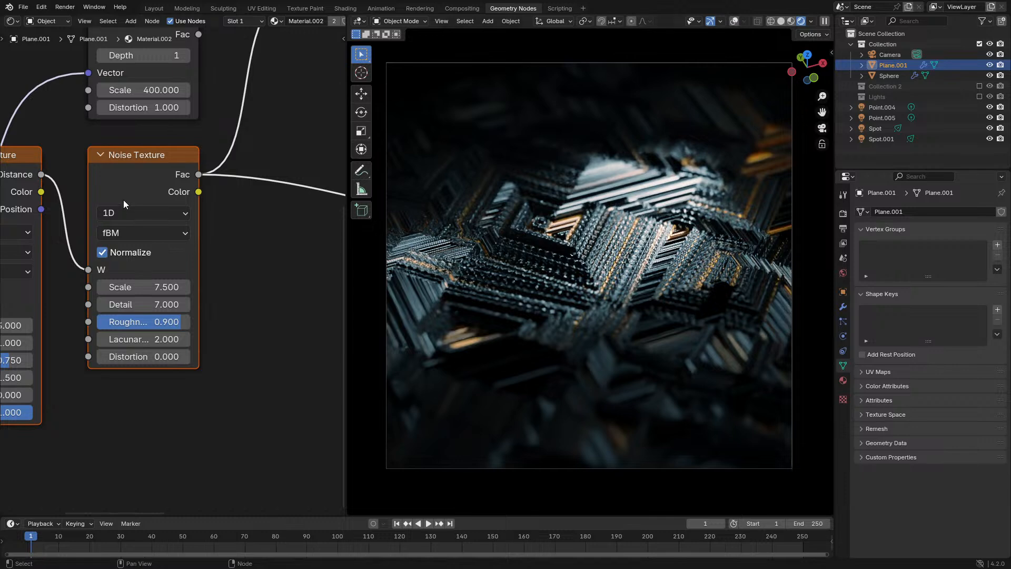
# Try Scale values of 0.125 and 0.025 on the Displacement node, comparing the surface in camera view
pyautogui.scroll(-6, 123, 200)
pyautogui.scroll(4, 200, 348)
pyautogui.scroll(2, 186, 378)
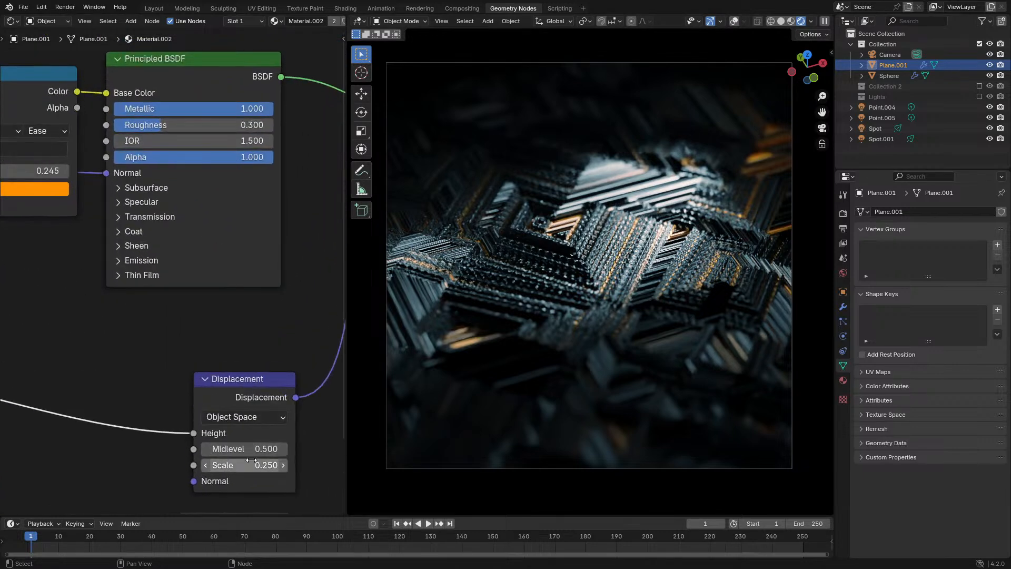
pyautogui.click(236, 425)
pyautogui.write('1')
pyautogui.press('Return')
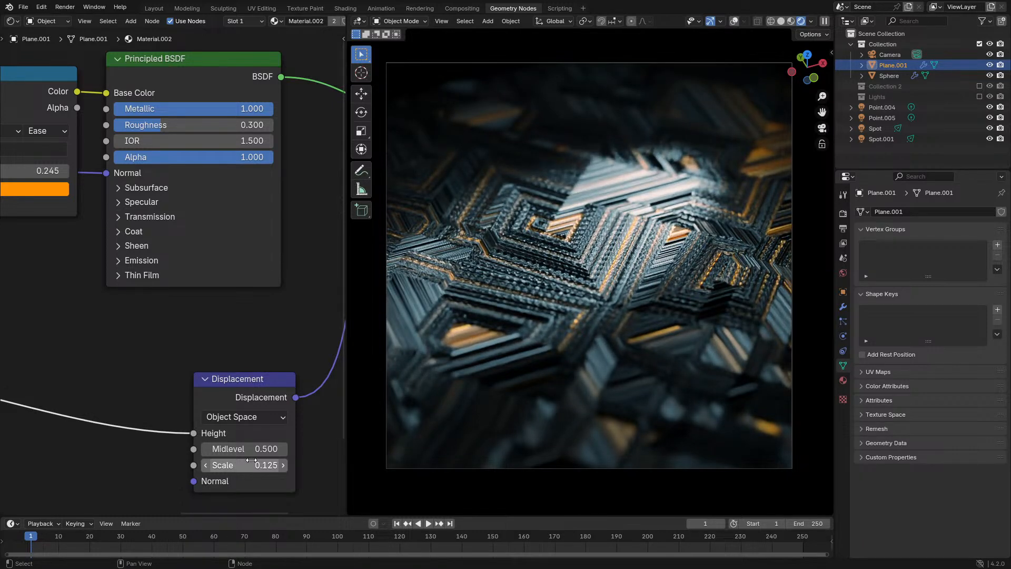
pyautogui.click(251, 460)
pyautogui.click(252, 460)
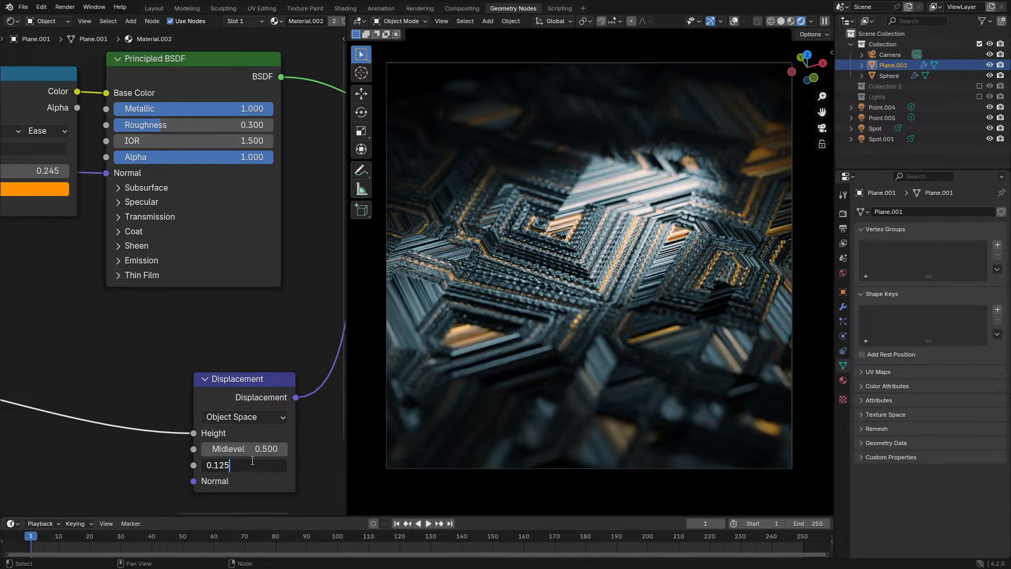
pyautogui.write('0.025')
pyautogui.press('Return')
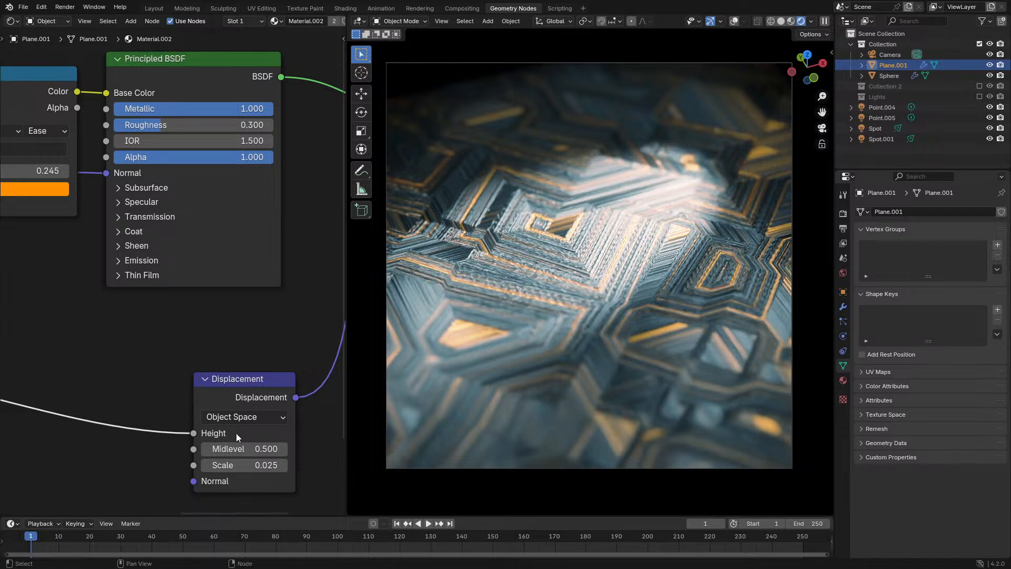
# Try Displacement Scale values of 0.05 and 0.1, and set the Scale back to 0.25
pyautogui.click(252, 465)
pyautogui.click(251, 466)
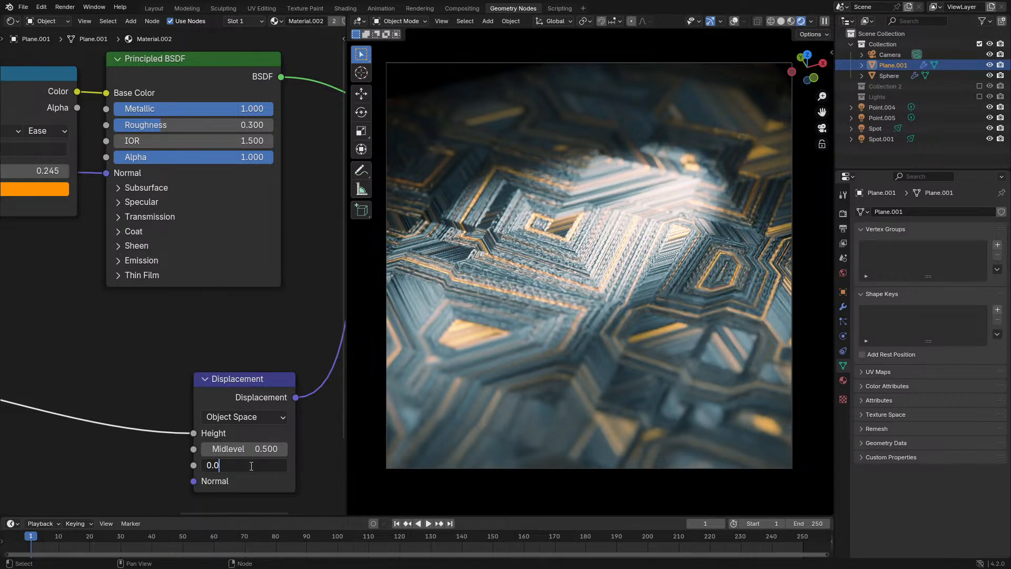
pyautogui.write('5')
pyautogui.press('Return')
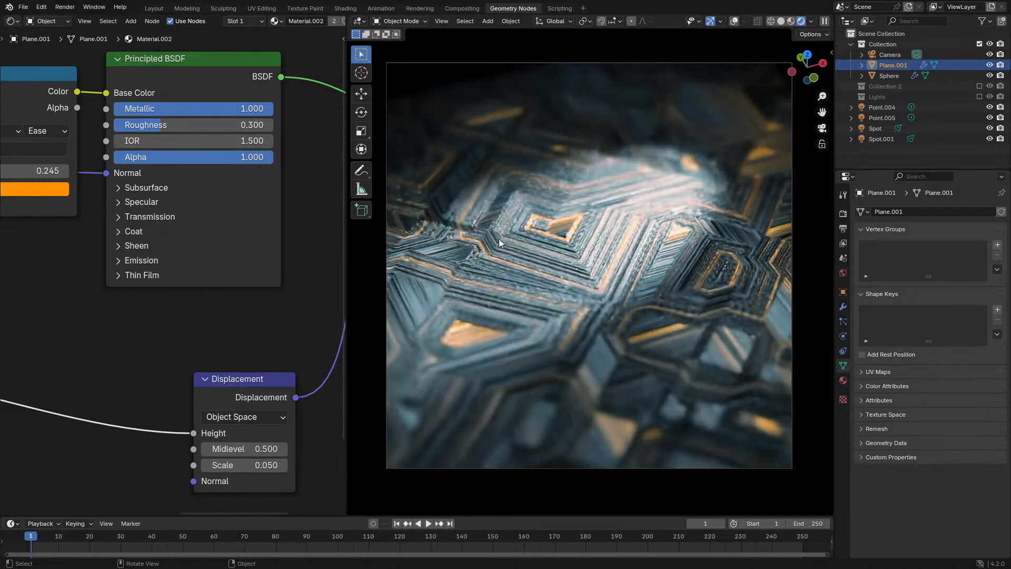
pyautogui.doubleClick(261, 464)
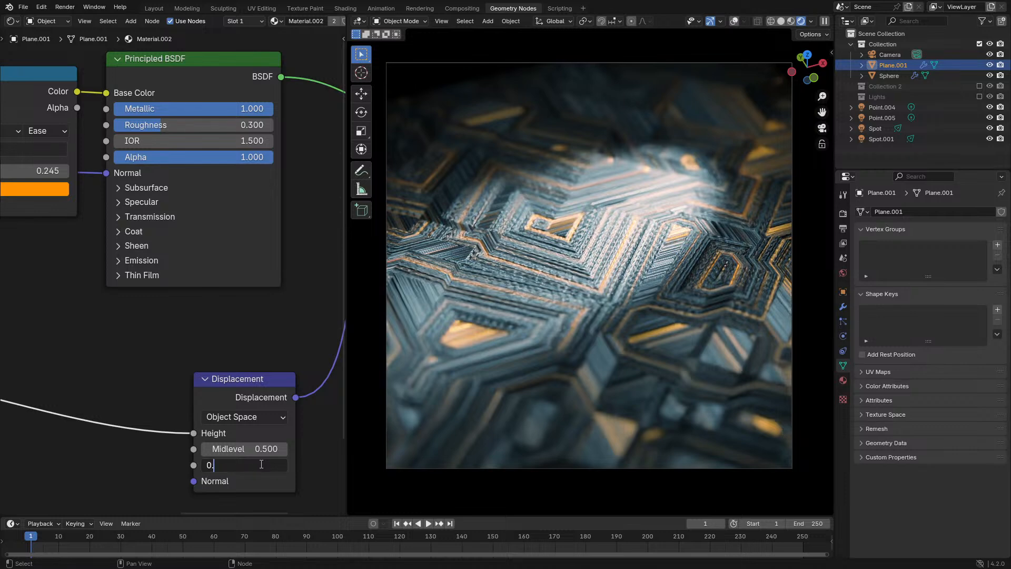
pyautogui.write('1')
pyautogui.press('Return')
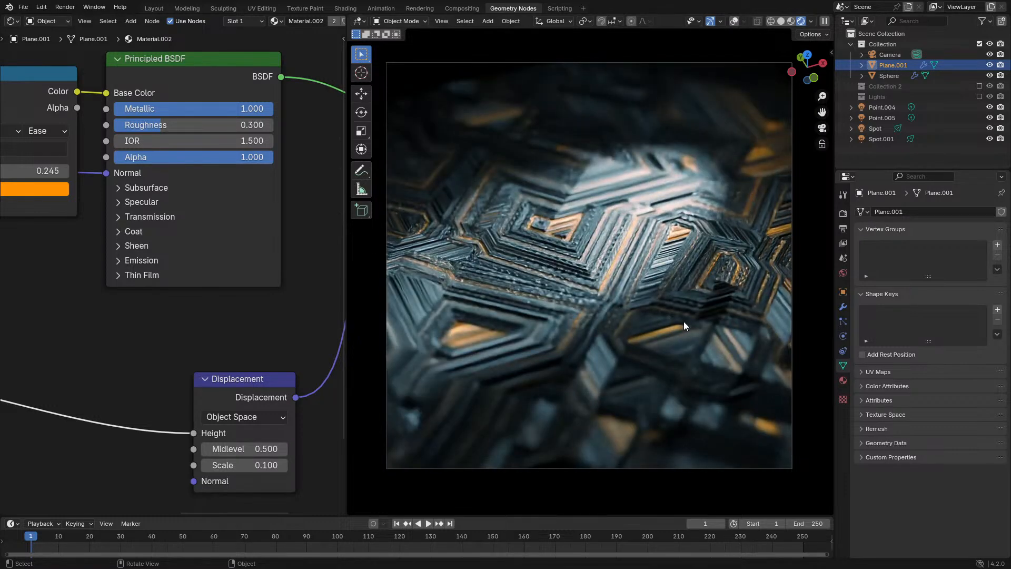
pyautogui.click(239, 465)
pyautogui.write('0.25')
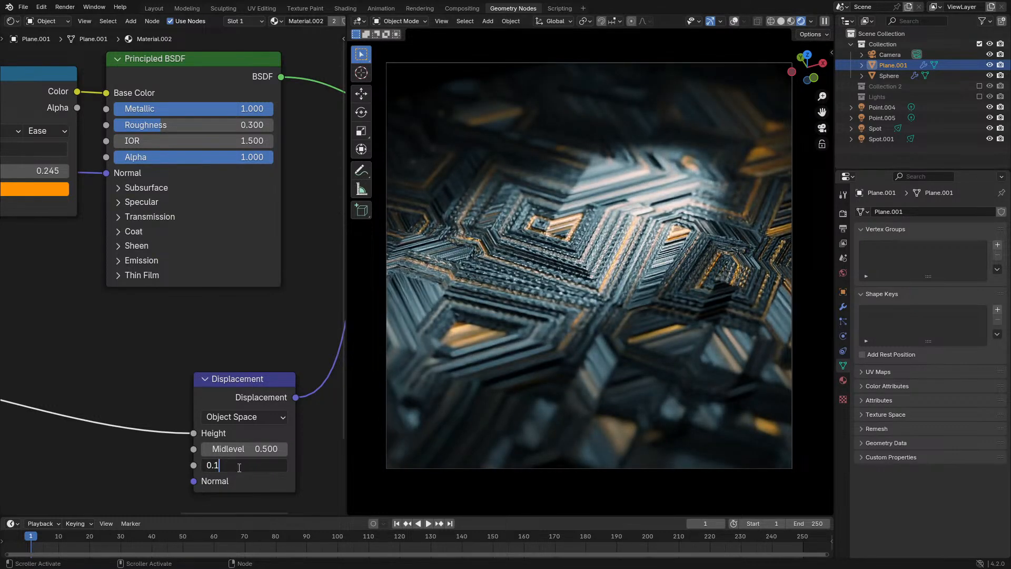
pyautogui.press('Return')
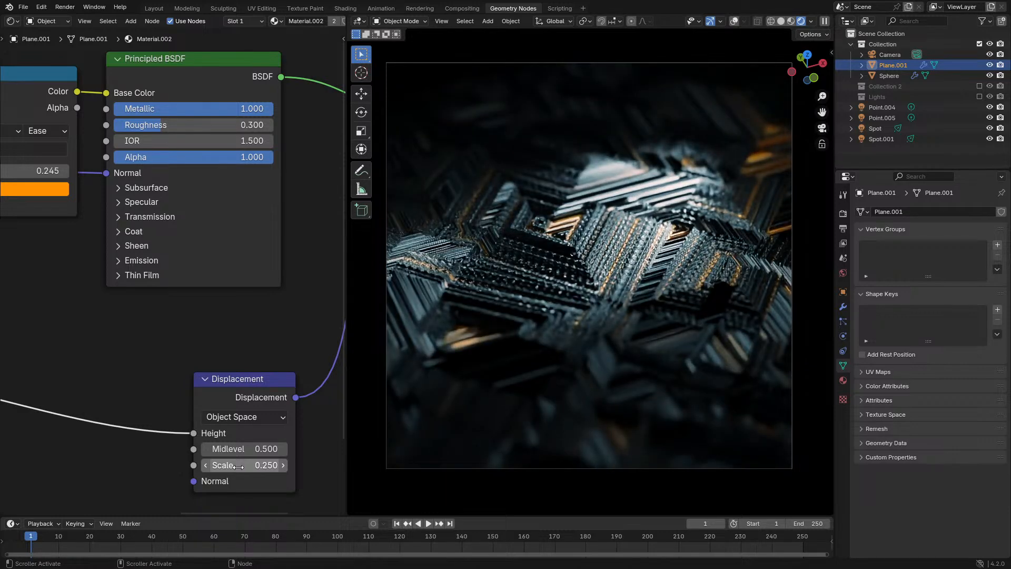
# Render the image of the rougher noise surface and return to the node workspace
pyautogui.moveTo(193, 416); pyautogui.dragTo(207, 387, button='middle')
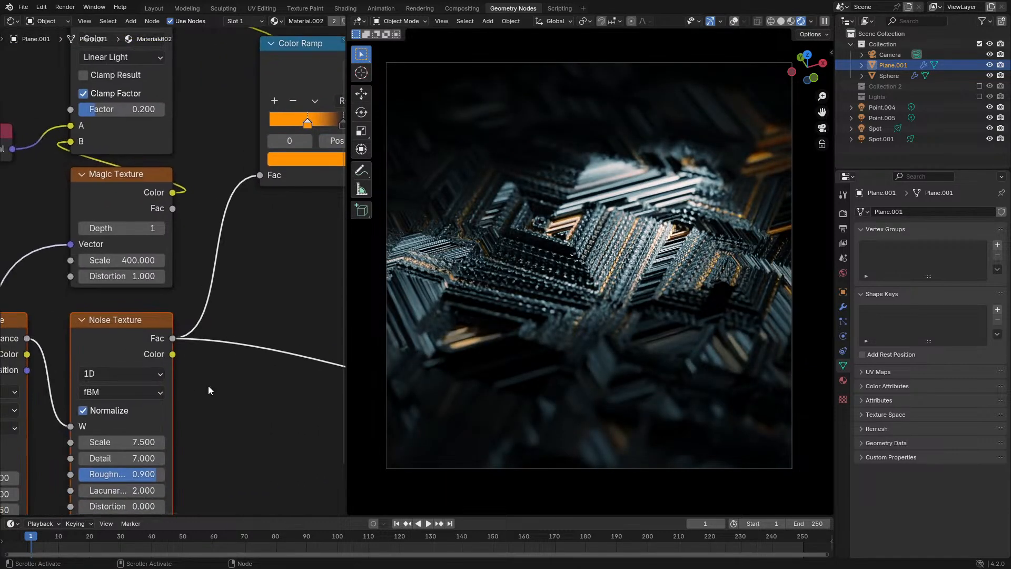
pyautogui.press('F12')
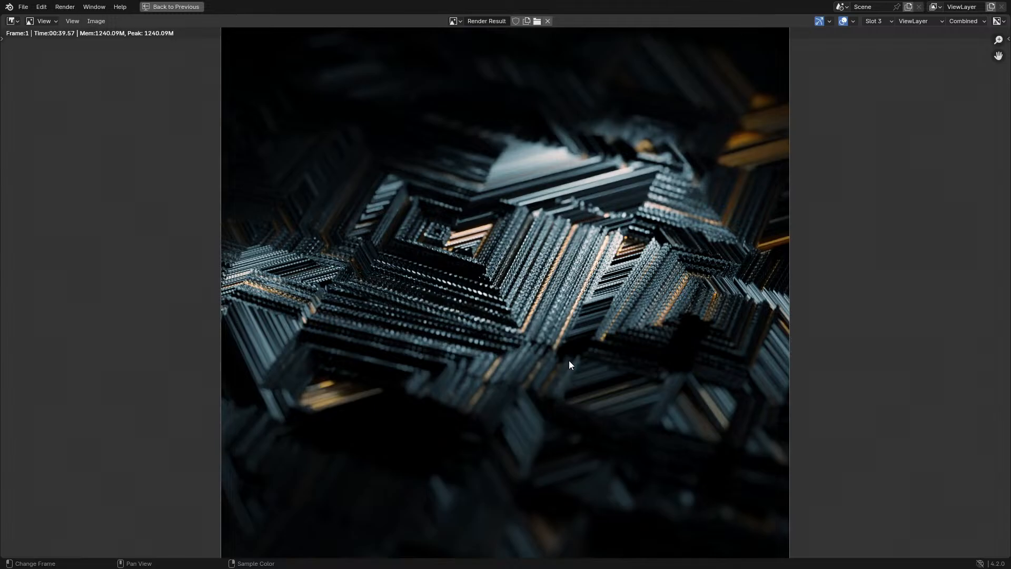
pyautogui.press('Escape')
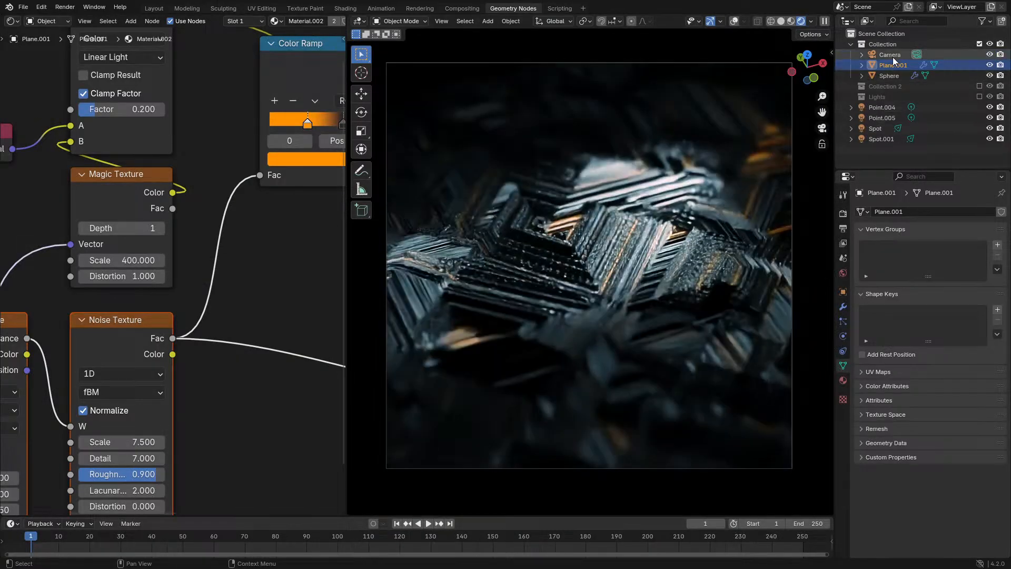
# Select the Camera and set its depth of field F-Stop to 0.5
pyautogui.click(893, 55)
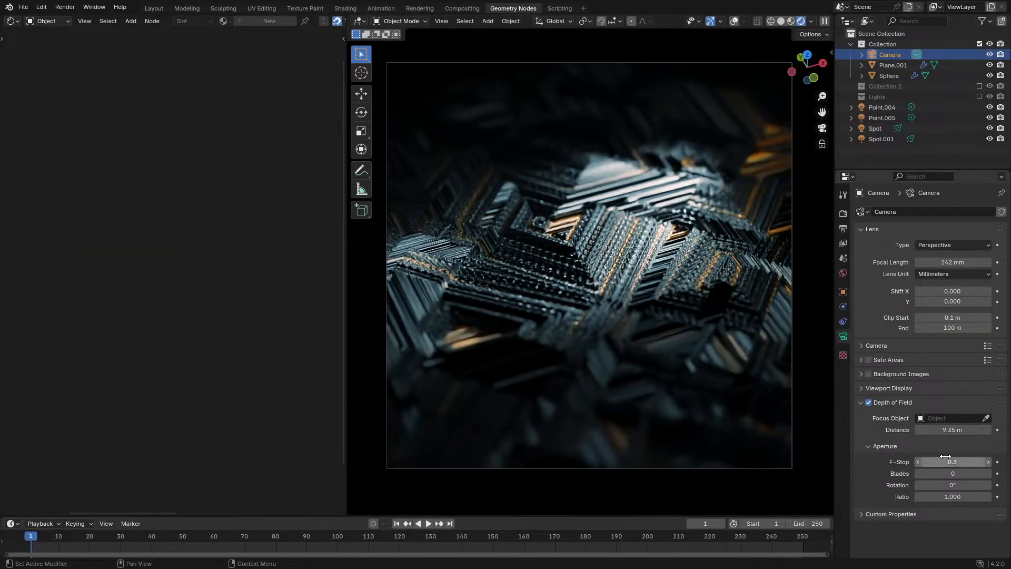
pyautogui.moveTo(946, 456); pyautogui.dragTo(945, 456)
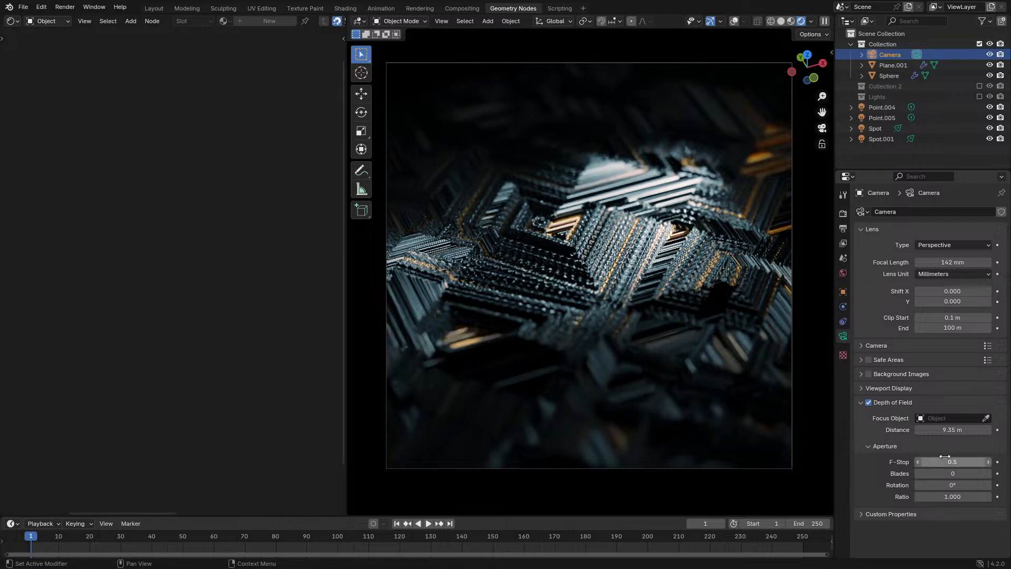
# Select the displaced plane and set the second Subdivision modifier's Render level to 8
pyautogui.scroll(2, 625, 266)
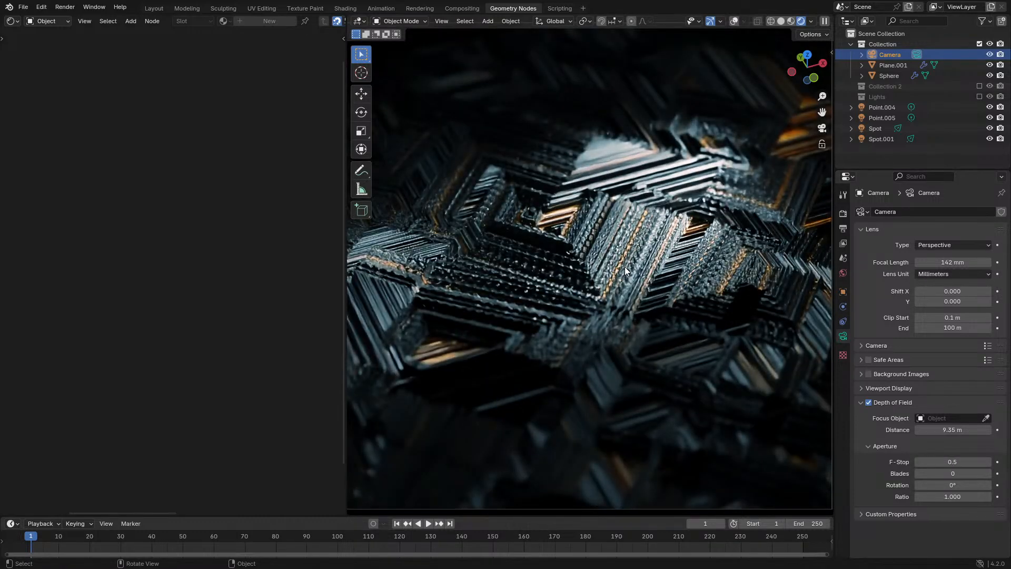
pyautogui.click(774, 270)
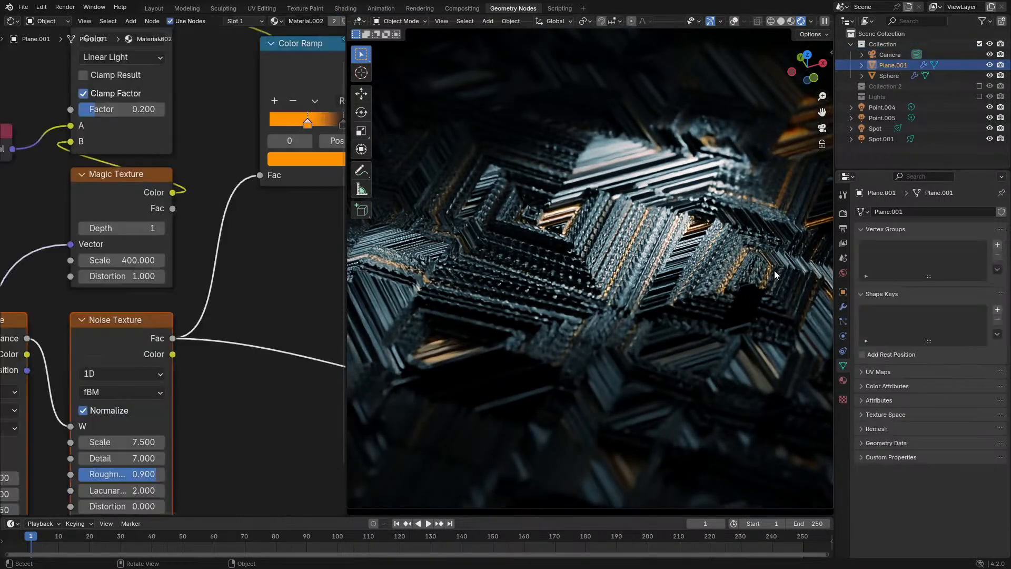
pyautogui.click(844, 306)
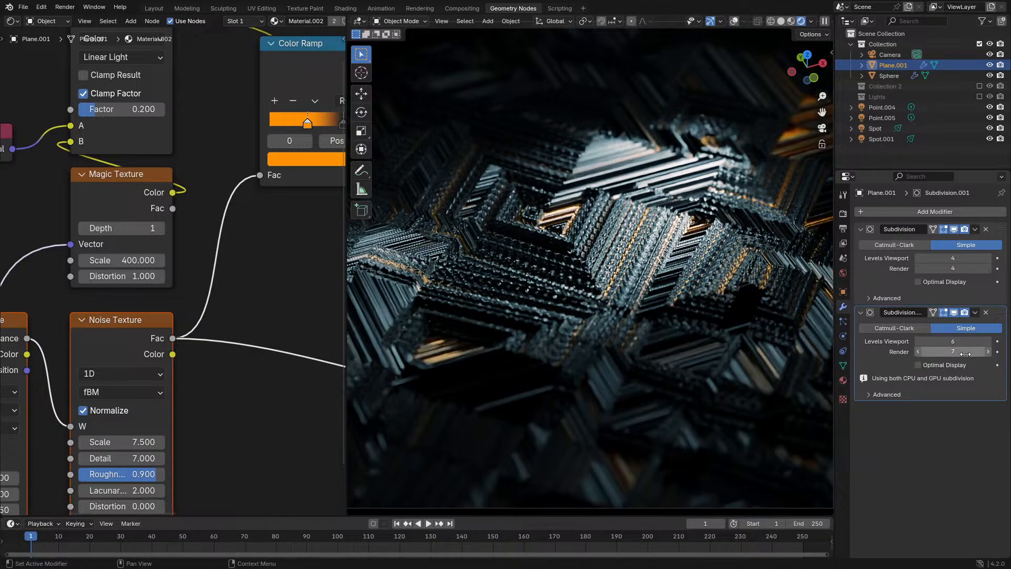
# Render the image into slot 5, inspect its fine surface detail, and return to the node workspace
pyautogui.press('F12')
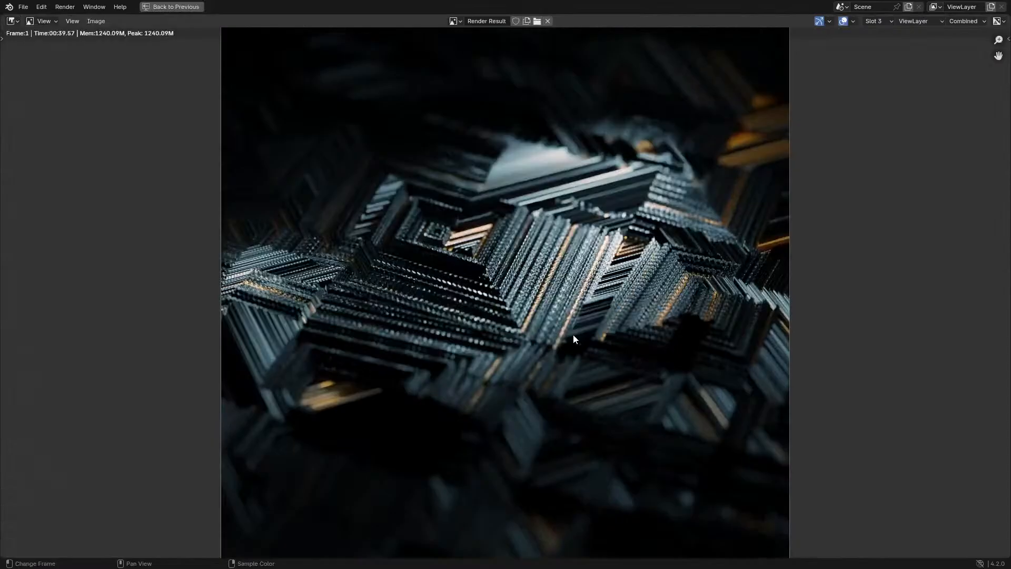
pyautogui.press('5')
pyautogui.press('F12')
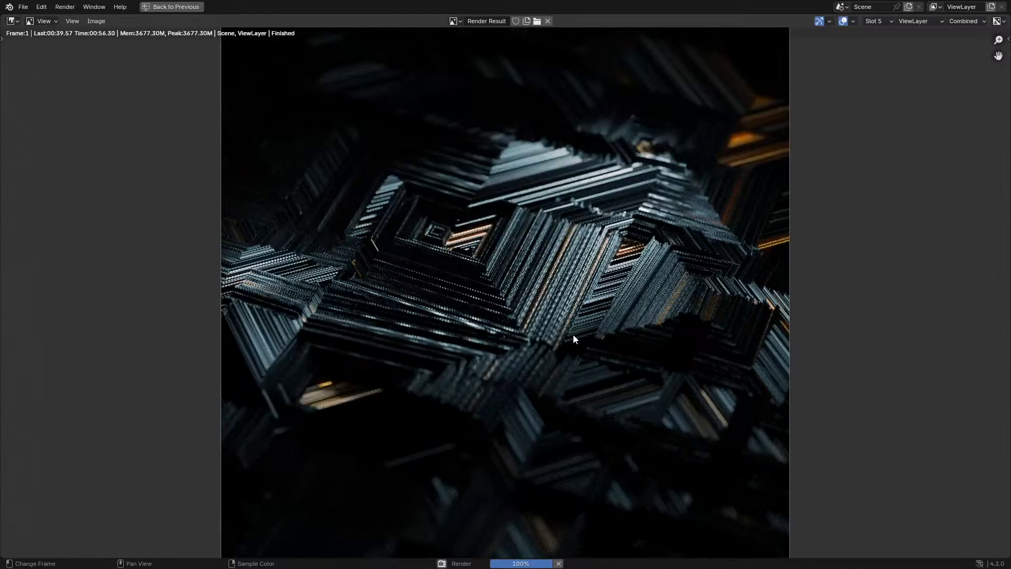
pyautogui.scroll(3, 573, 334)
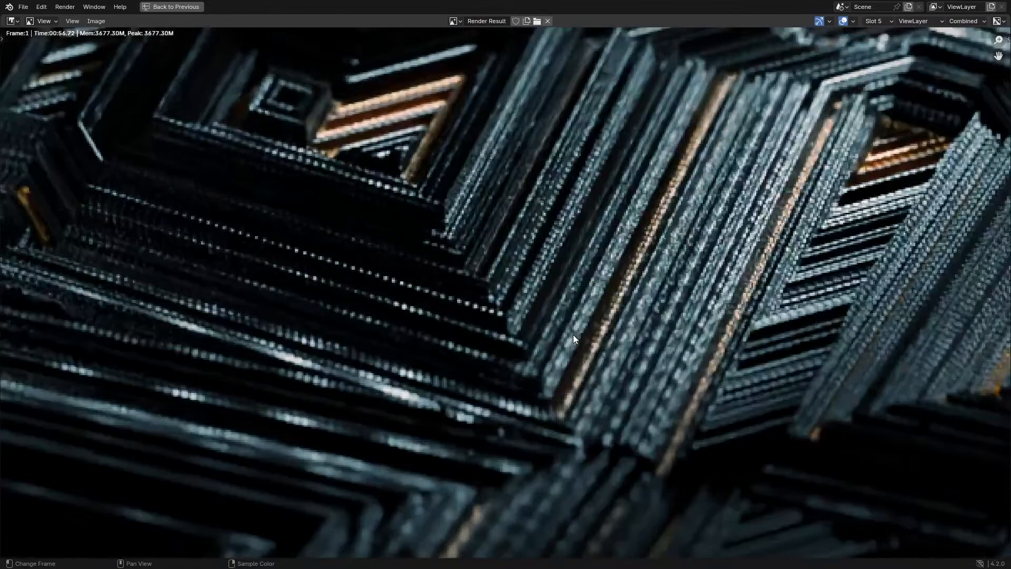
pyautogui.scroll(-4, 480, 360)
pyautogui.scroll(1, 480, 359)
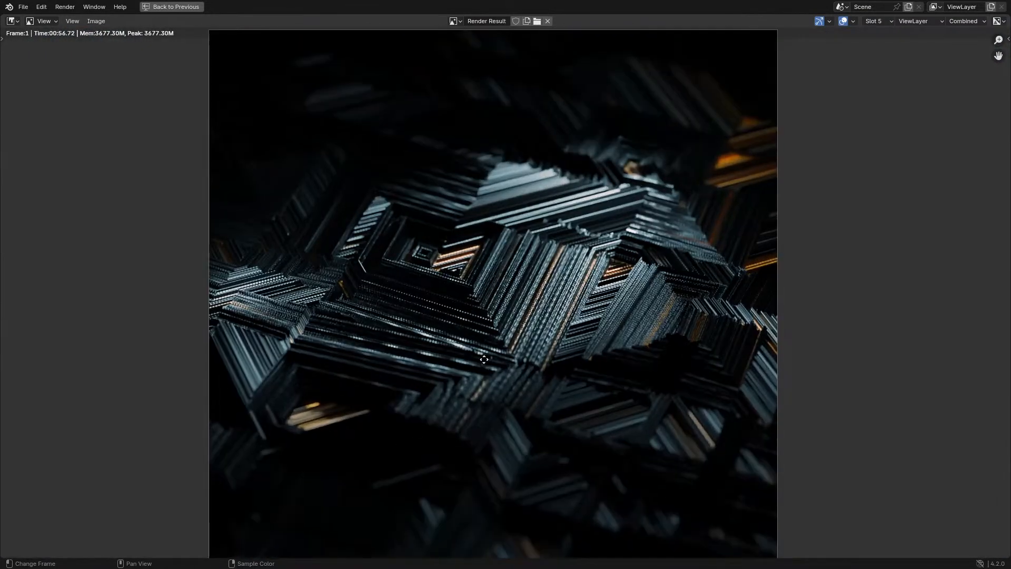
pyautogui.scroll(-1, 482, 364)
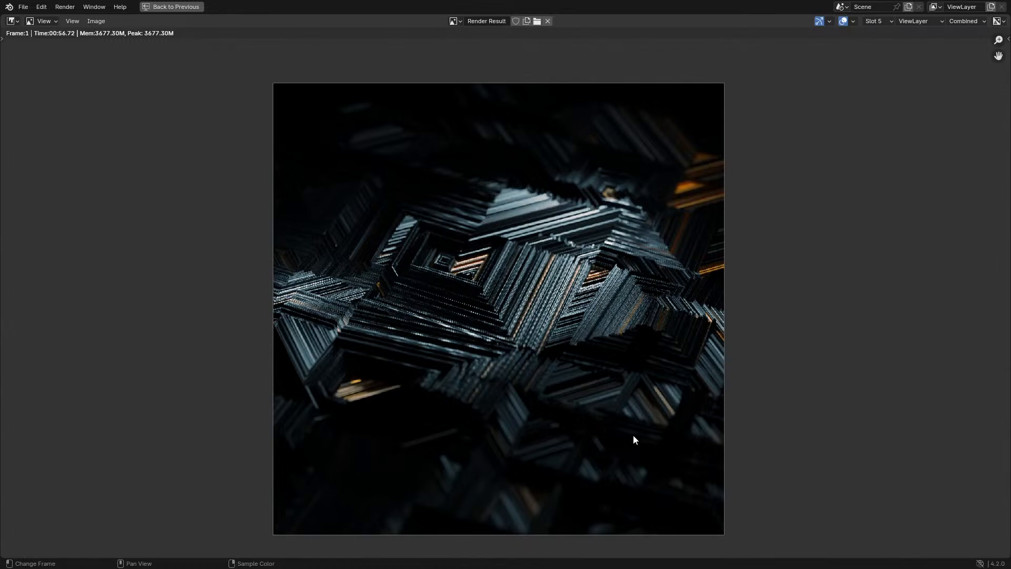
pyautogui.press('Escape')
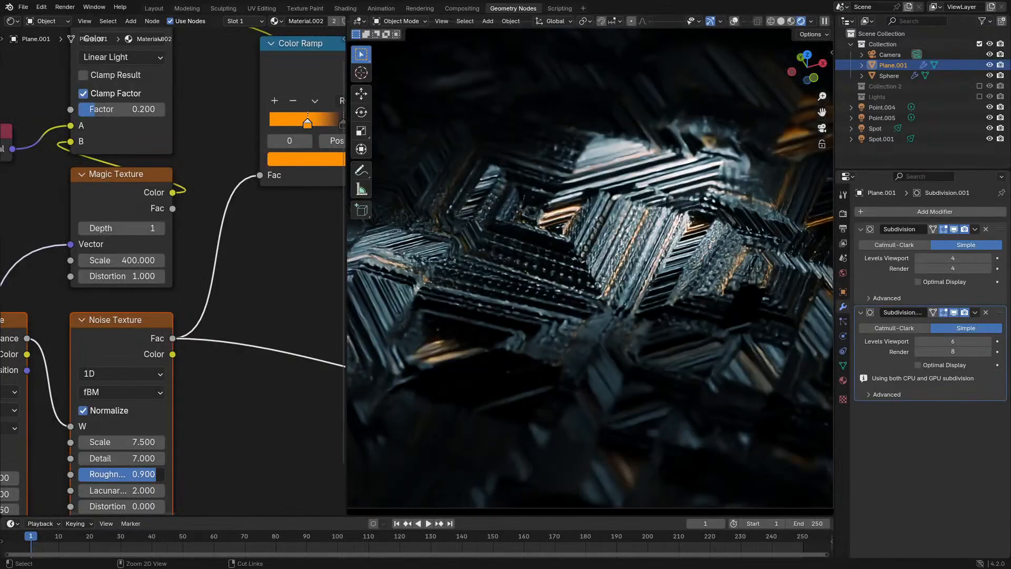
# Set the Noise Texture Roughness to 0.8 and render the image into slot 6, returning to the node workspace
pyautogui.keyDown('ctrl'); pyautogui.moveTo(156, 474); pyautogui.dragTo(147, 474); pyautogui.keyUp('ctrl')
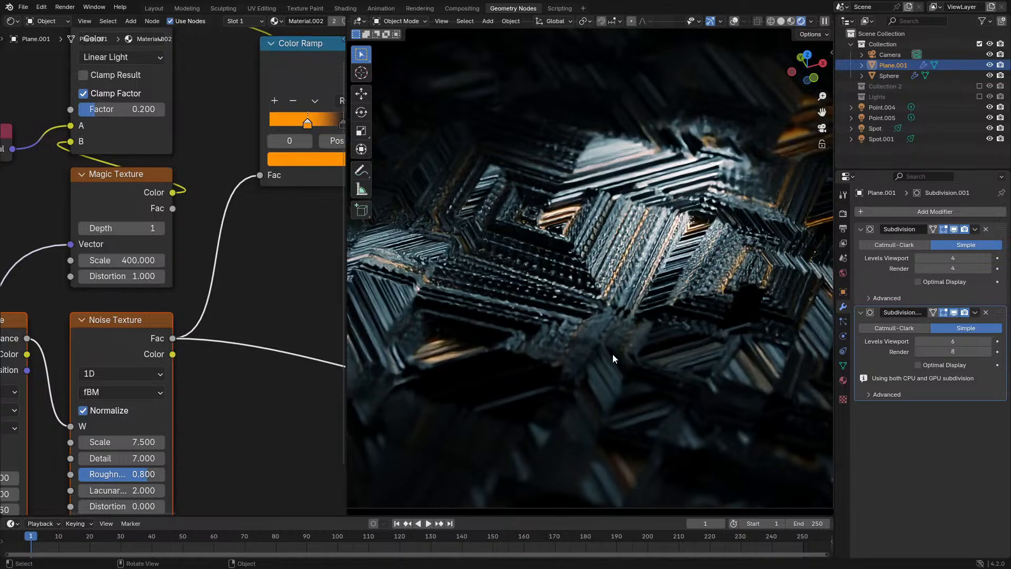
pyautogui.press('Home')
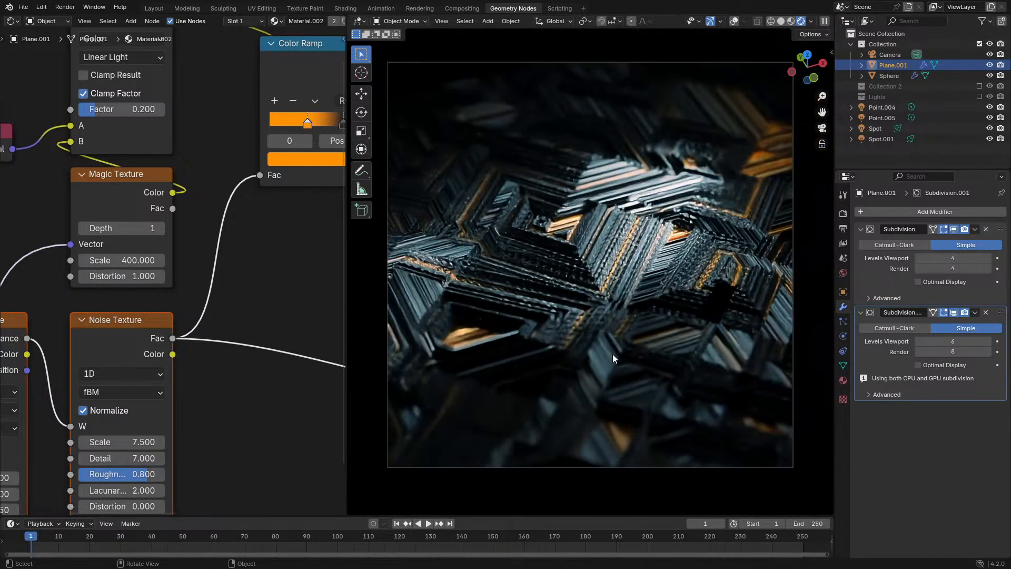
pyautogui.press('F12')
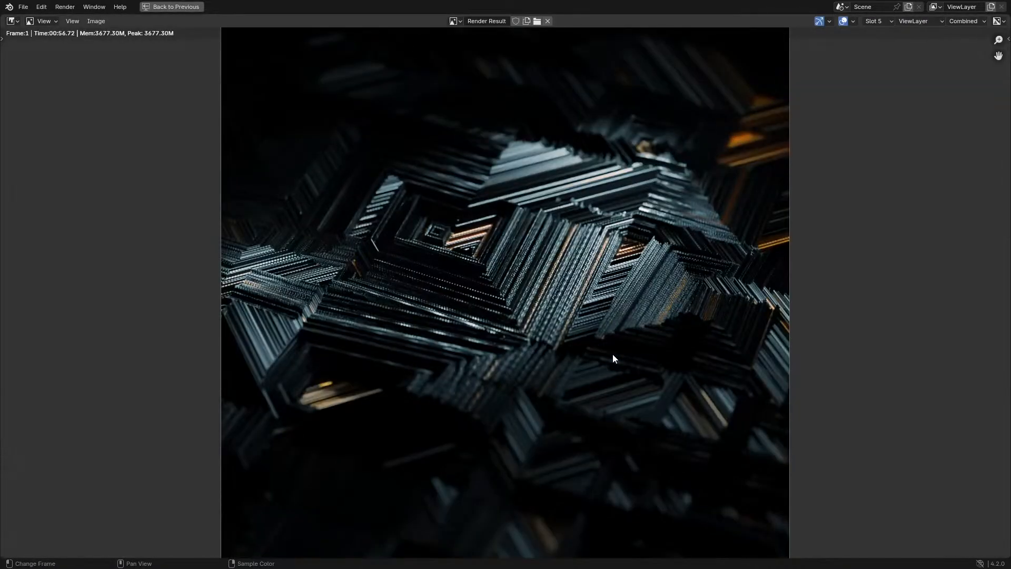
pyautogui.press('4')
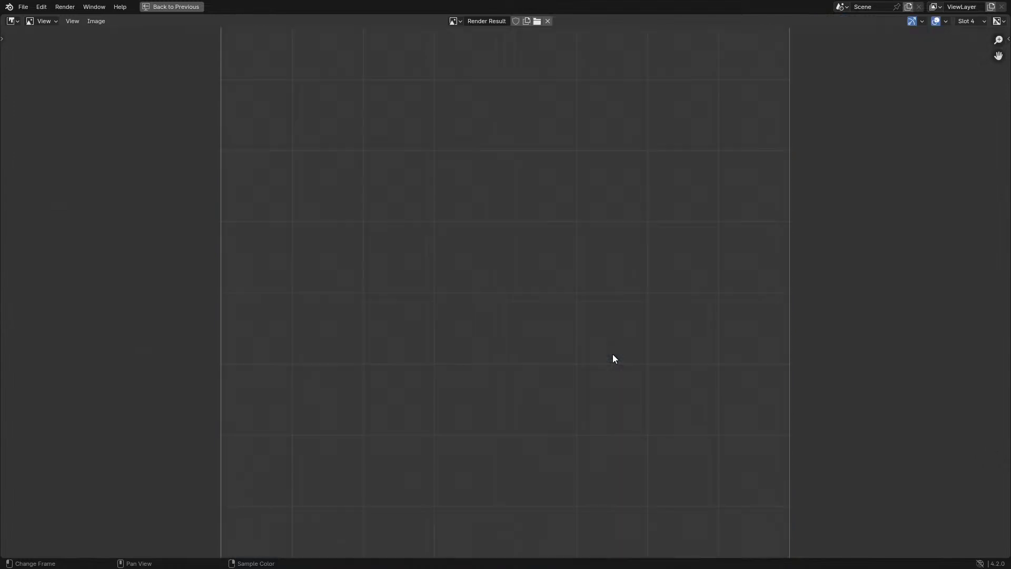
pyautogui.press('5')
pyautogui.press('6')
pyautogui.press('F12')
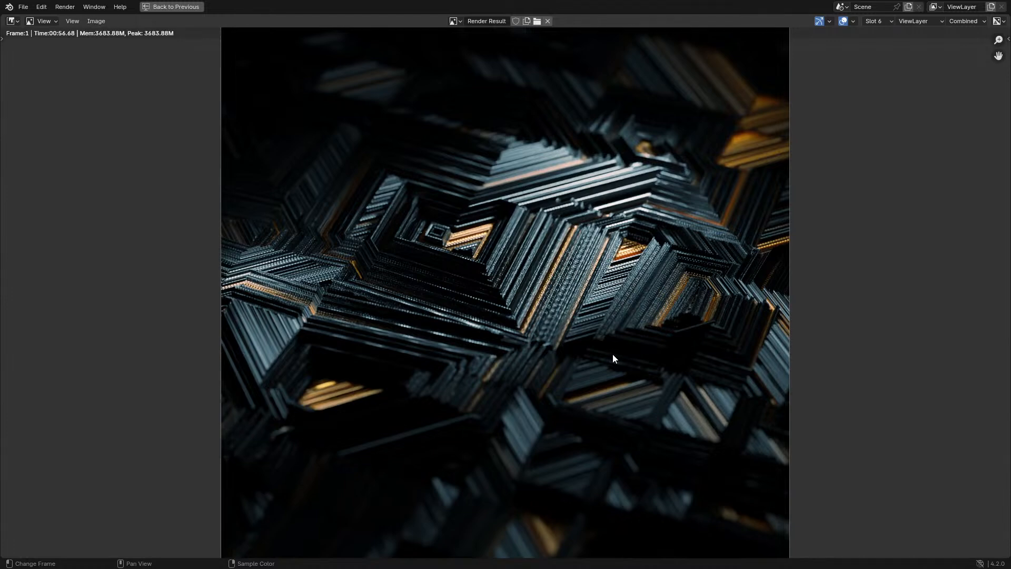
pyautogui.press('Escape')
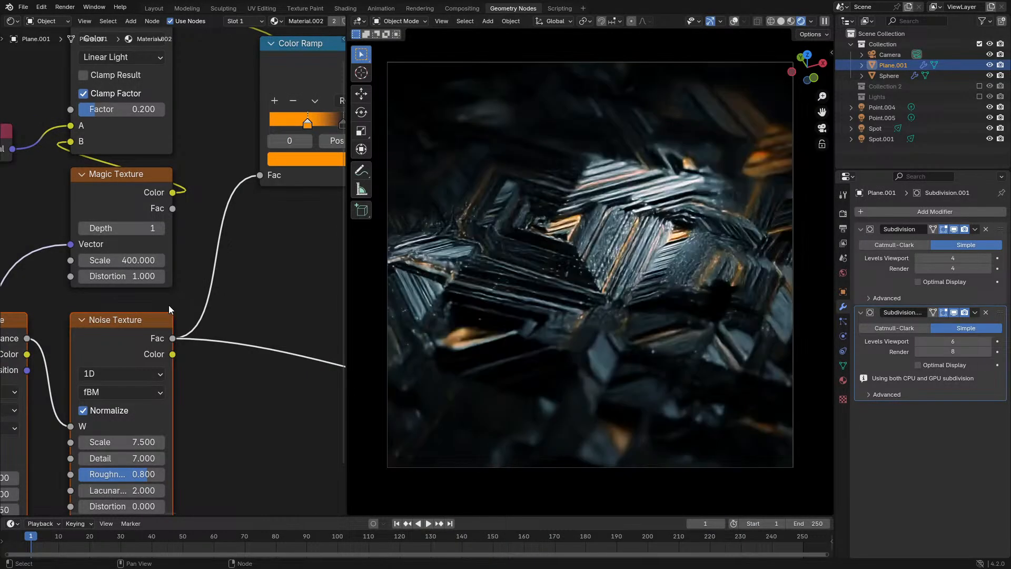
# Try Noise Texture Roughness values of 0.7 and 0.6, and settle on 0.65
pyautogui.moveTo(147, 474); pyautogui.dragTo(139, 474)
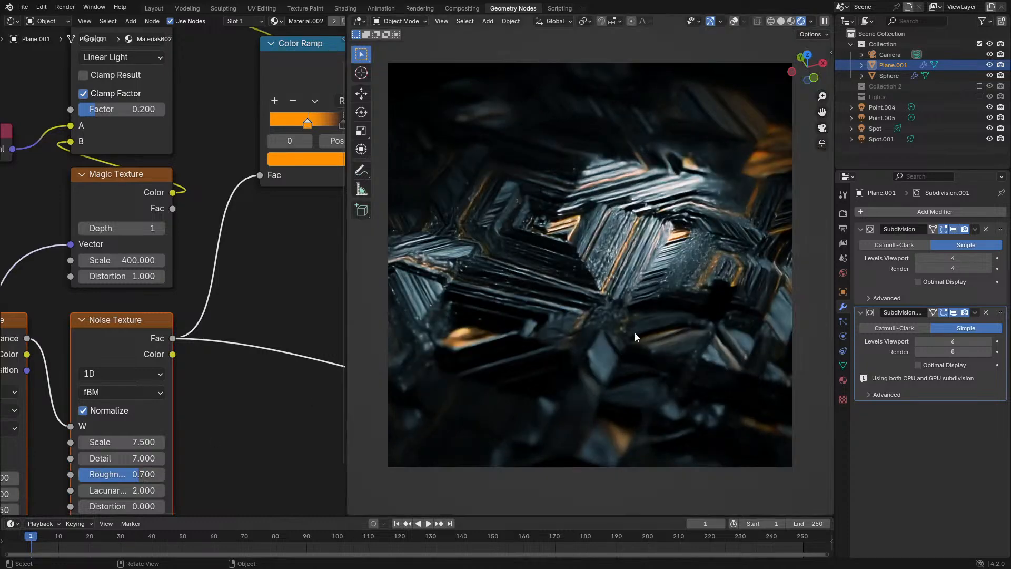
pyautogui.scroll(2, 634, 332)
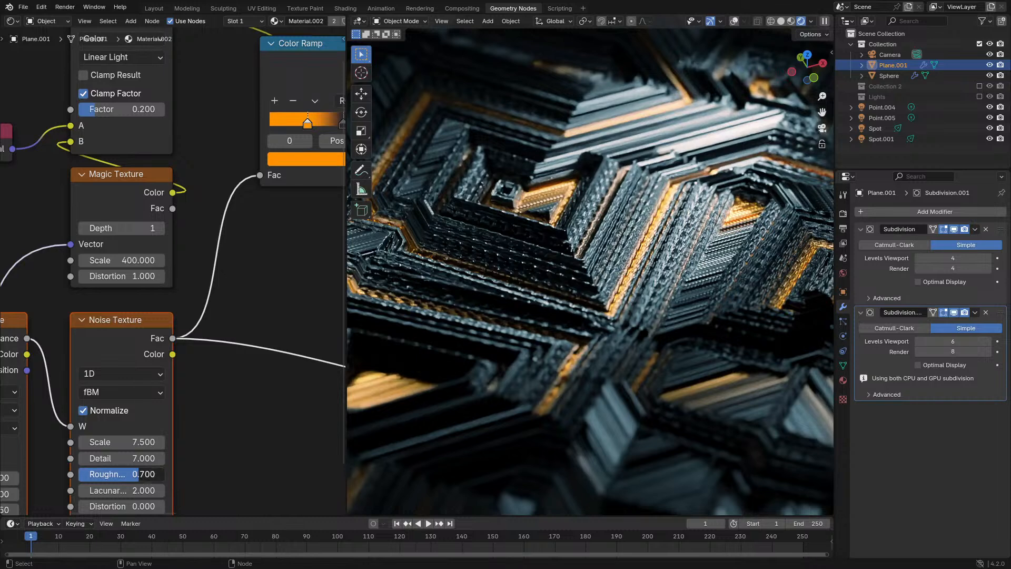
pyautogui.keyDown('ctrl'); pyautogui.moveTo(164, 472); pyautogui.dragTo(157, 472); pyautogui.keyUp('ctrl')
pyautogui.scroll(-2, 503, 286)
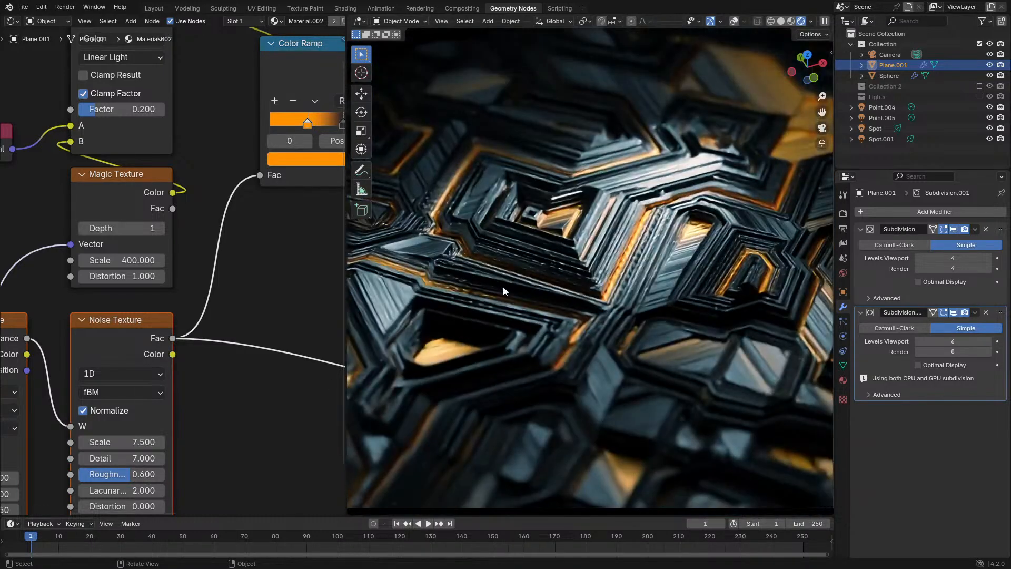
pyautogui.scroll(-2, 503, 286)
pyautogui.scroll(2, 504, 286)
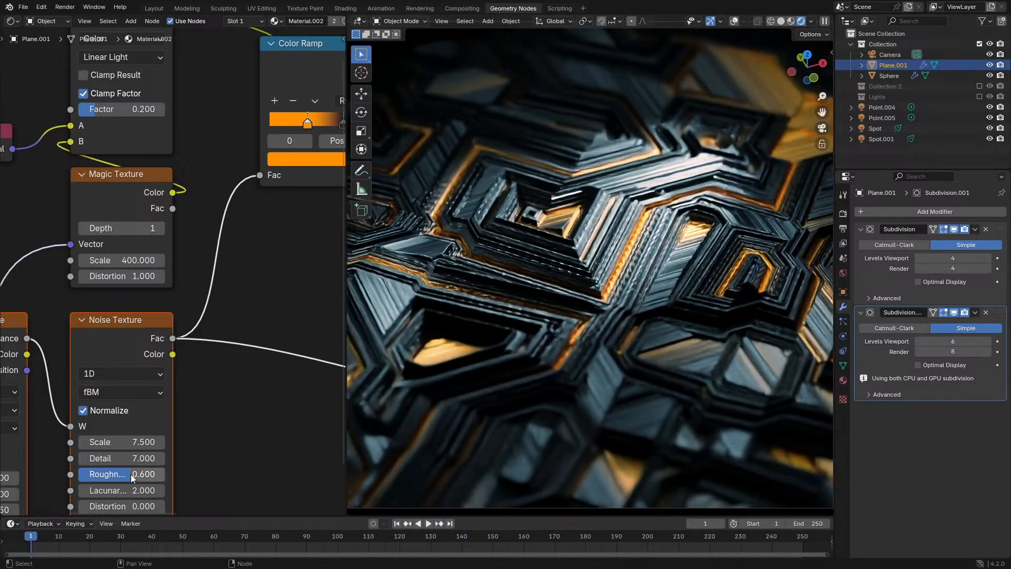
pyautogui.moveTo(130, 474); pyautogui.dragTo(141, 474)
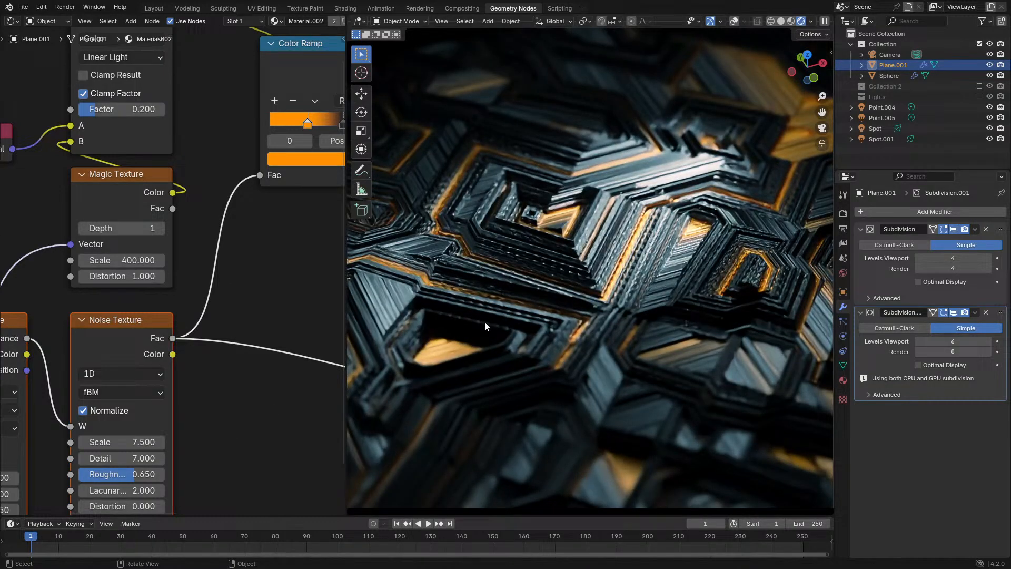
# Inspect the displaced surface from several angles outside the camera, and check the camera view in Material Preview shading
pyautogui.scroll(-1, 486, 323)
pyautogui.moveTo(485, 322); pyautogui.dragTo(588, 282, button='middle')
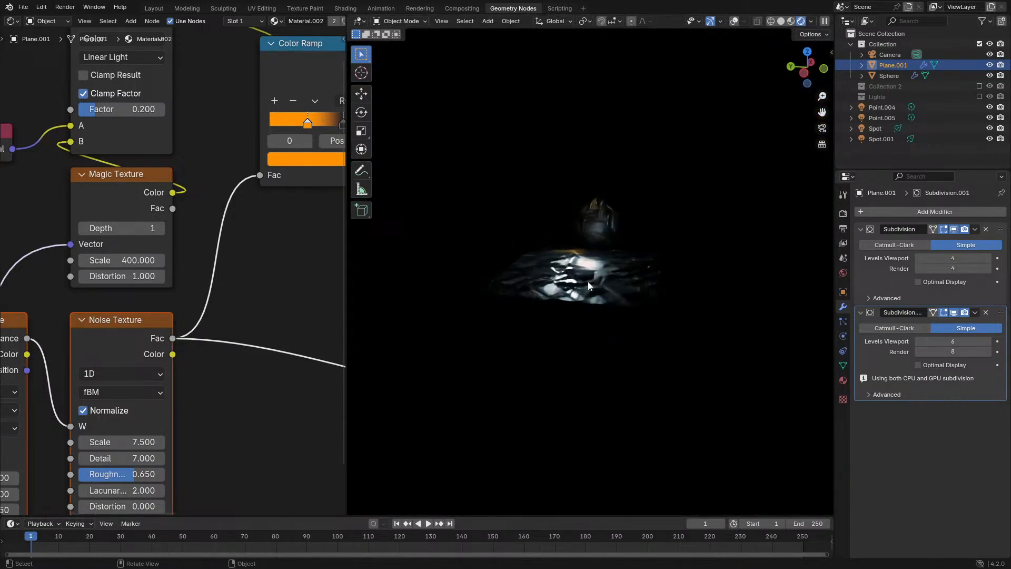
pyautogui.scroll(7, 587, 281)
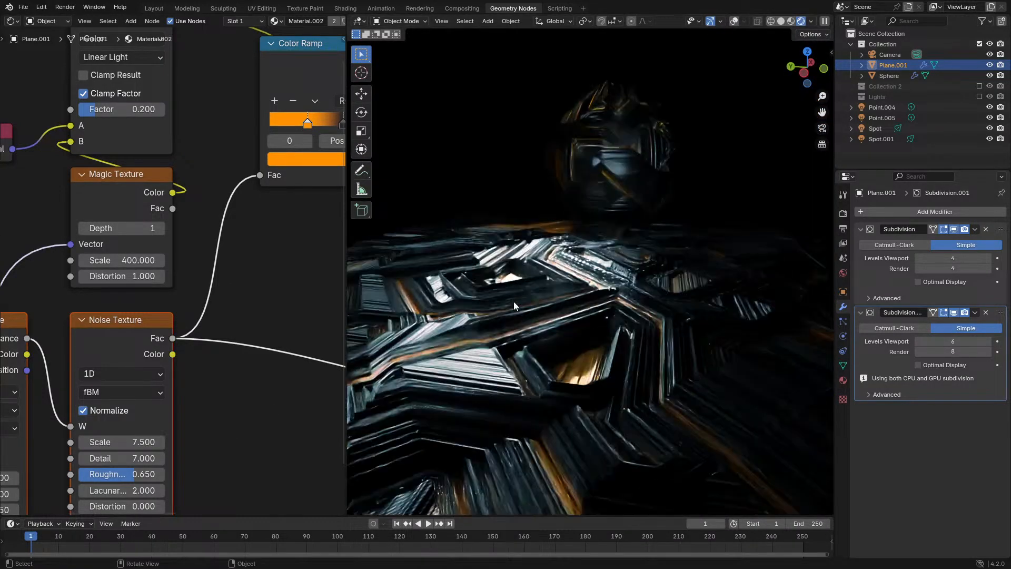
pyautogui.moveTo(514, 302); pyautogui.dragTo(485, 333, button='middle')
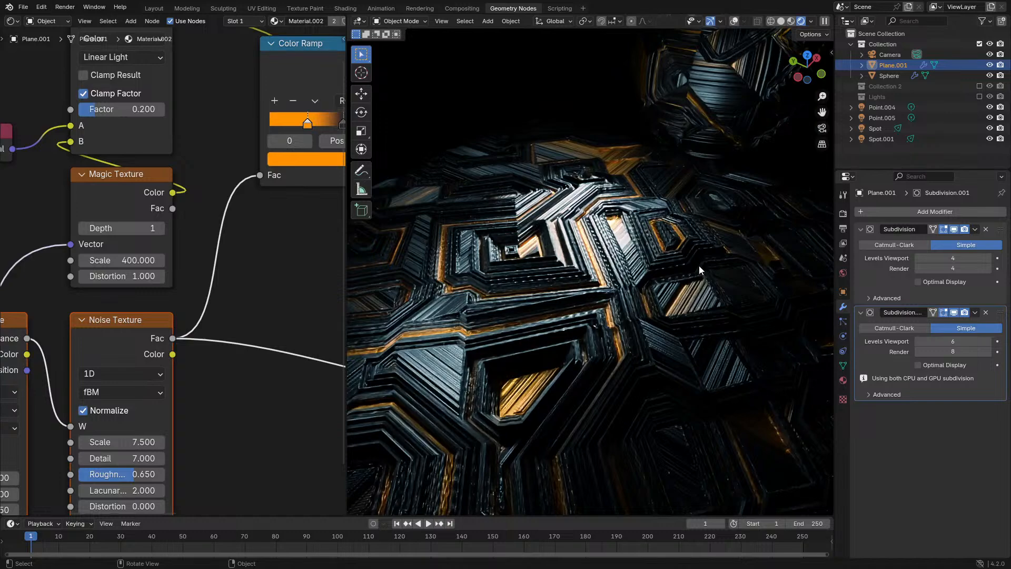
pyautogui.moveTo(700, 265); pyautogui.dragTo(590, 290, button='middle')
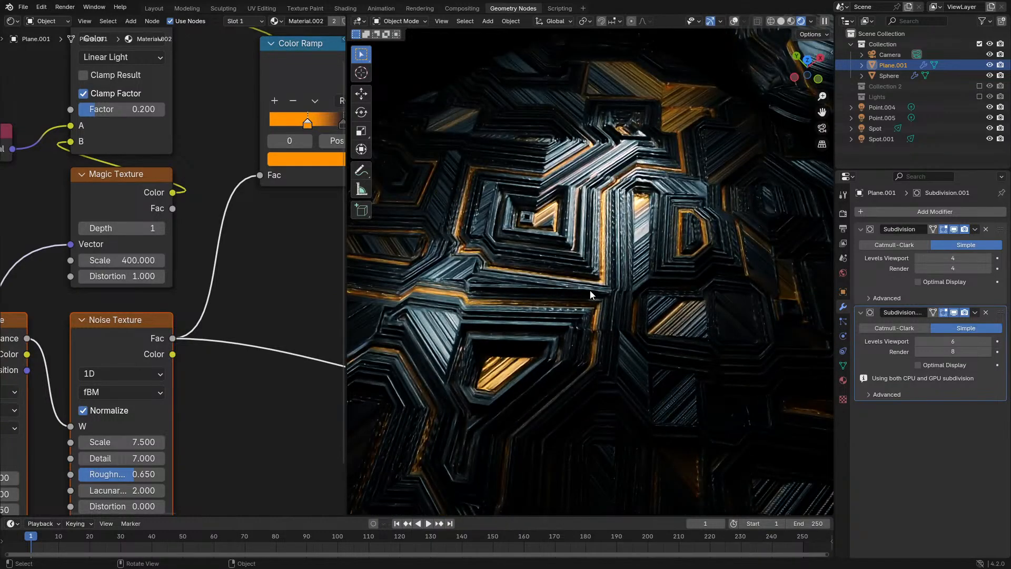
pyautogui.press('KP_0')
pyautogui.press('z')
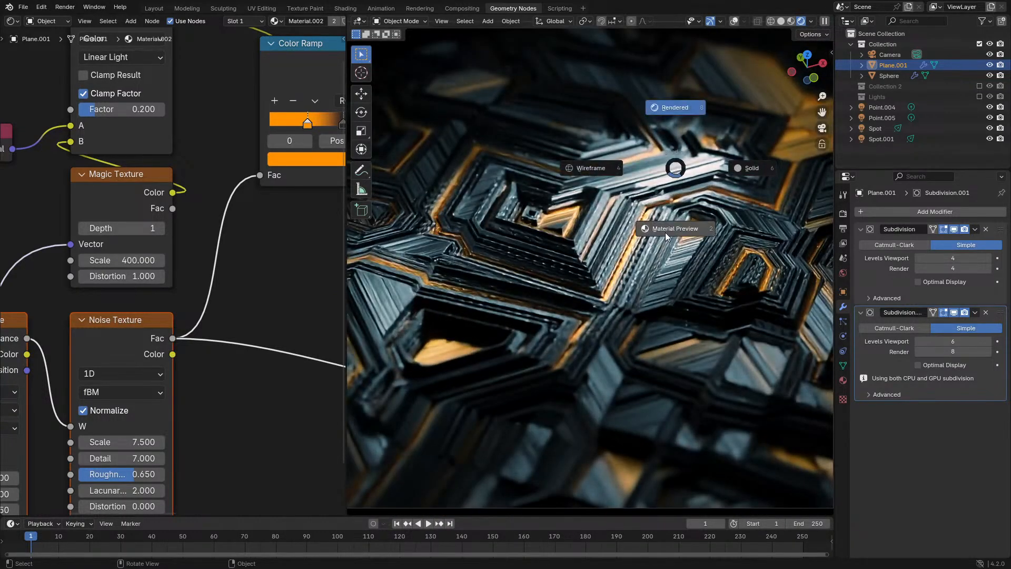
pyautogui.click(666, 232)
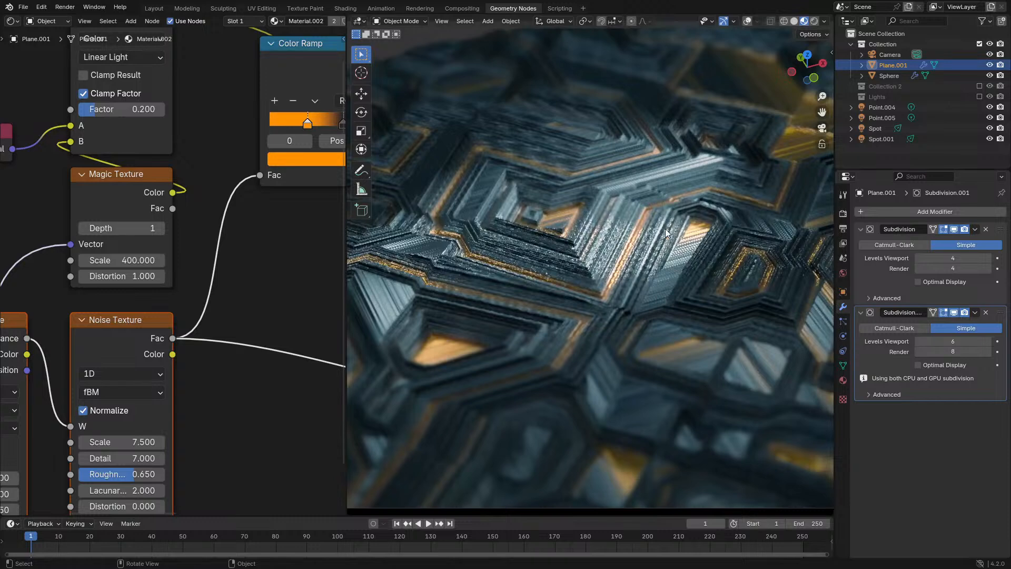
# Change the render engine to EEVEE and show the camera view in Rendered shading
pyautogui.click(844, 214)
pyautogui.click(939, 213)
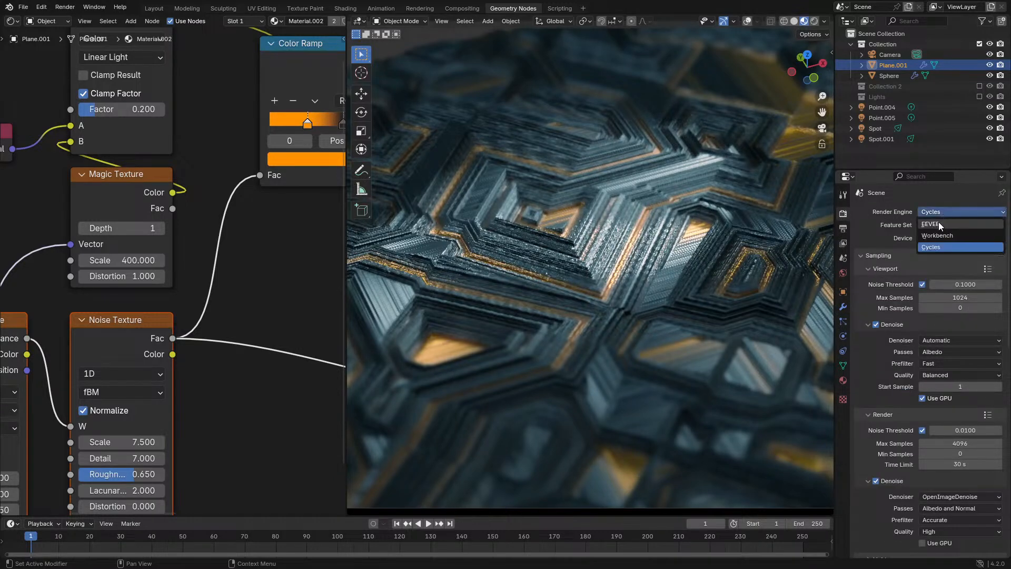
pyautogui.click(939, 223)
pyautogui.press('z')
pyautogui.click(637, 242)
pyautogui.press('Home')
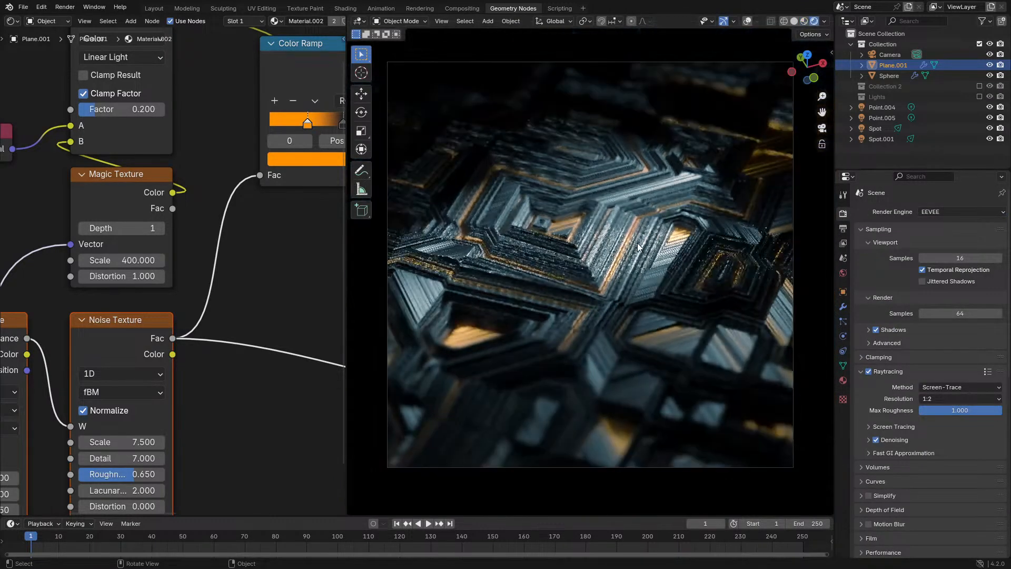
pyautogui.scroll(2, 637, 242)
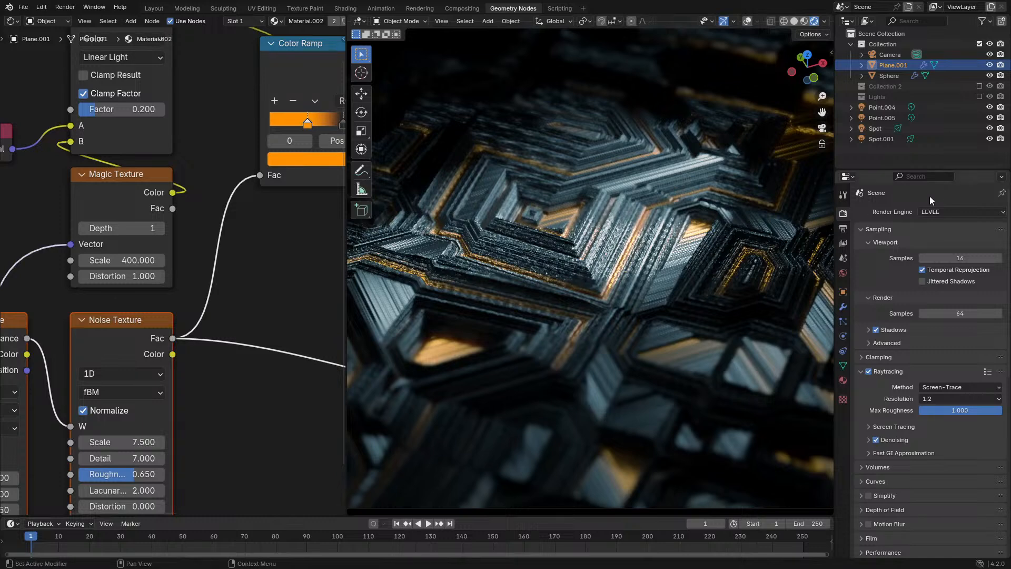
# Alternate the render engine between Cycles and EEVEE to compare the camera view, ending on Cycles
pyautogui.click(937, 212)
pyautogui.click(931, 247)
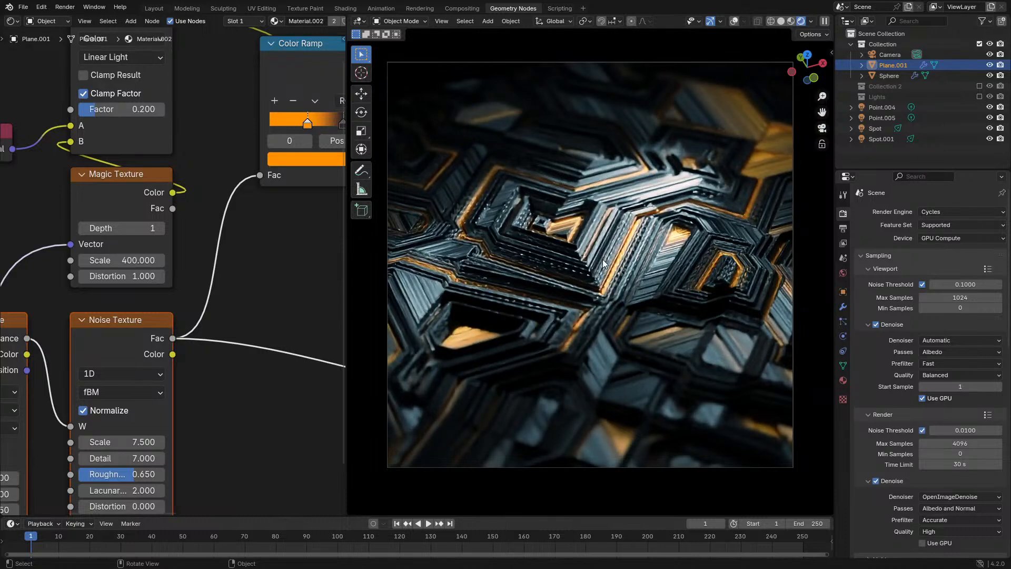
pyautogui.click(932, 211)
pyautogui.click(930, 224)
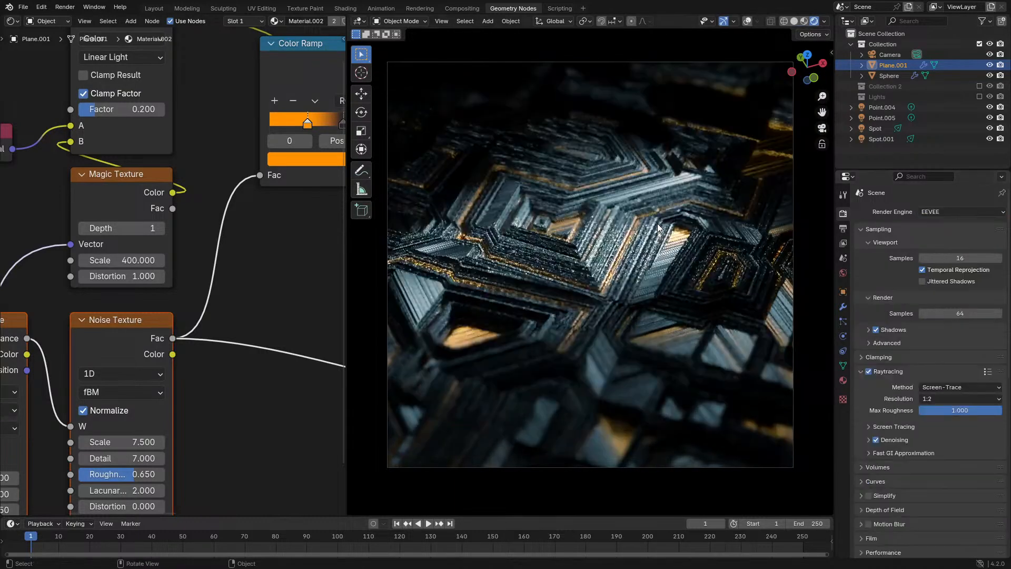
pyautogui.click(955, 212)
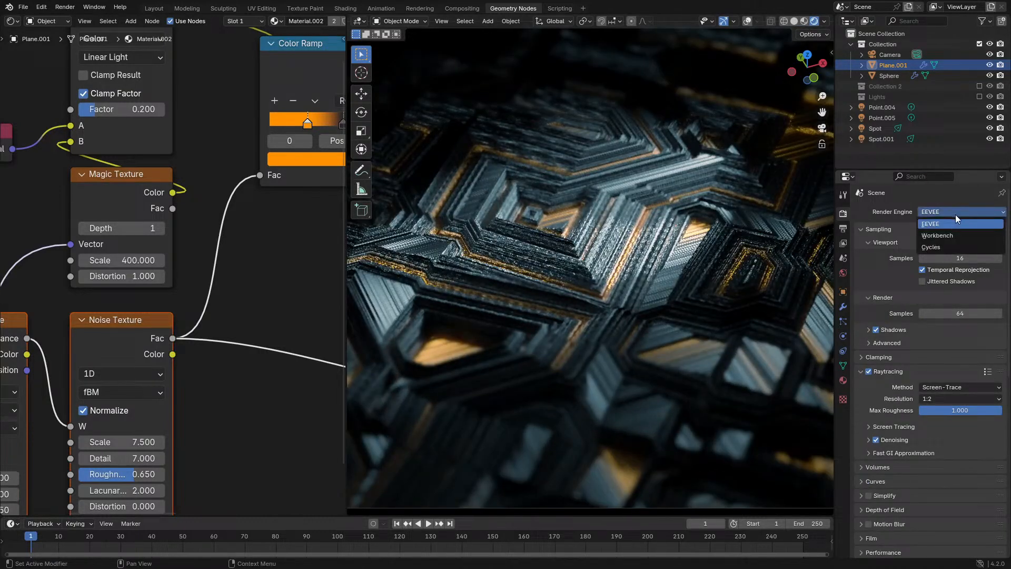
pyautogui.click(929, 248)
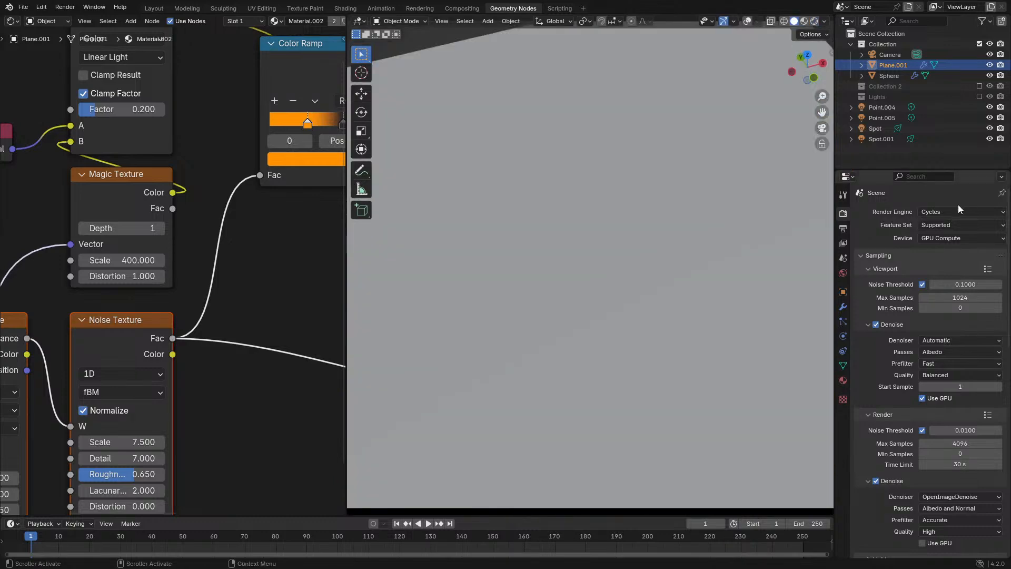
# Set the render engine to EEVEE and render the camera view into Slot 6
pyautogui.click(941, 213)
pyautogui.click(930, 224)
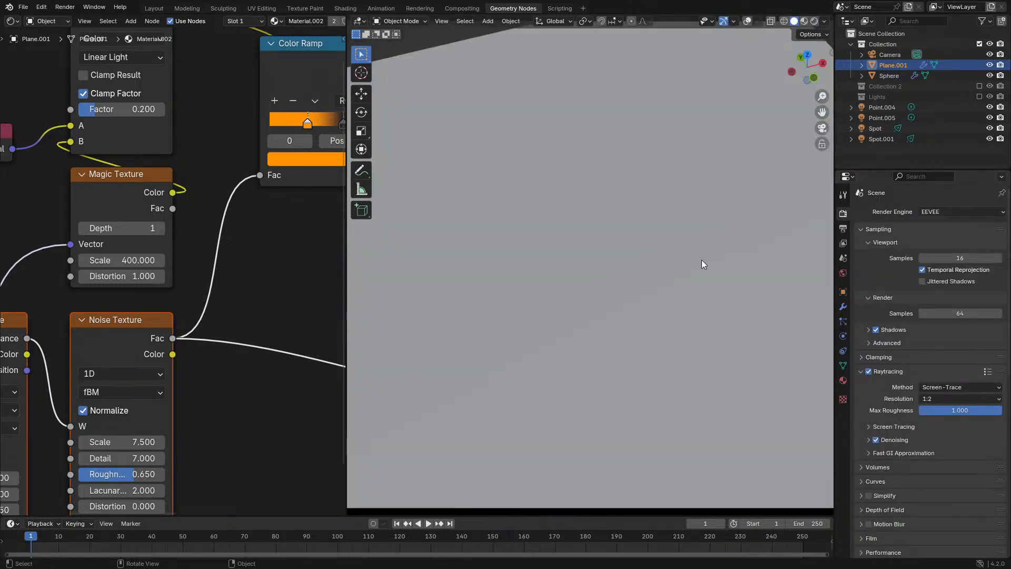
pyautogui.press('F12')
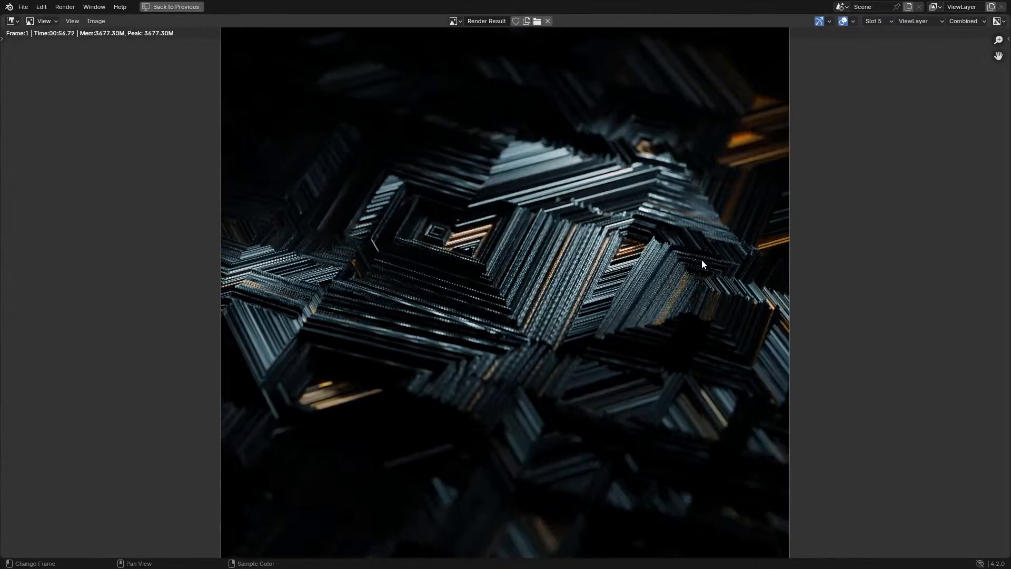
pyautogui.press('F12')
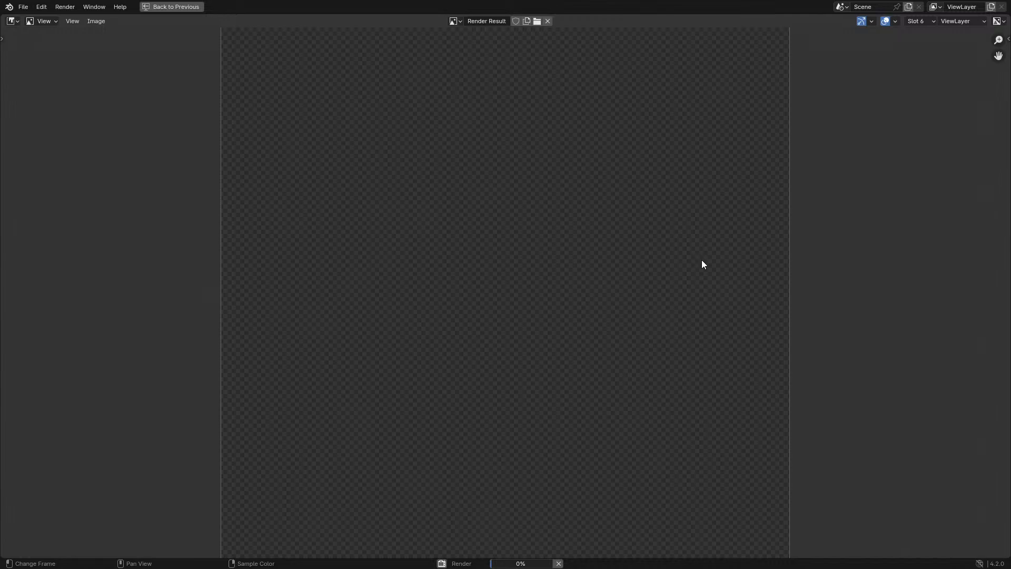
# Compare the EEVEE render in Slot 6 with the earlier render in Slot 5, both as a whole and close up, and close the render view
pyautogui.press('j')
pyautogui.press('j')
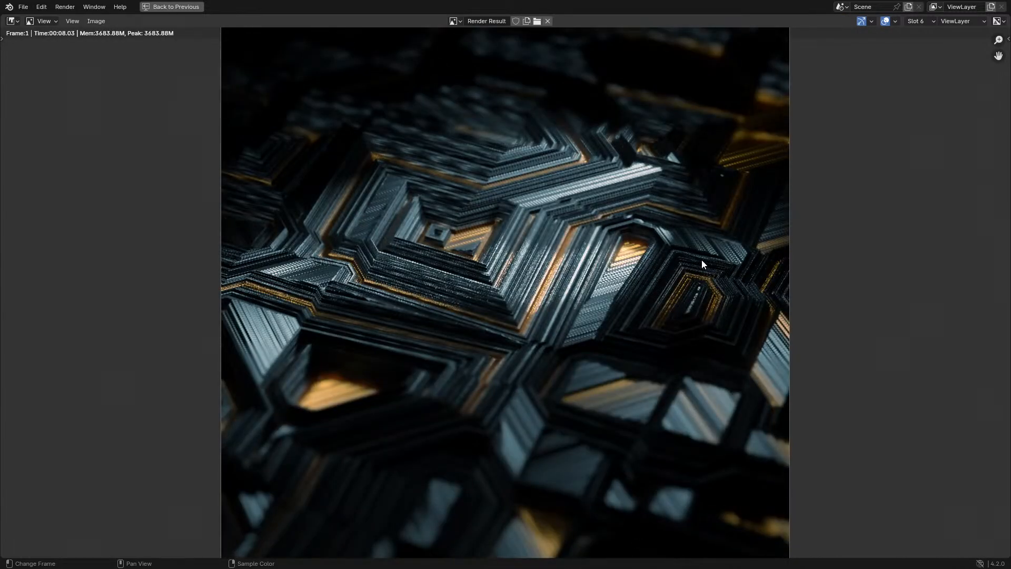
pyautogui.press('j')
pyautogui.press('j')
pyautogui.scroll(7, 693, 198)
pyautogui.moveTo(779, 192); pyautogui.dragTo(225, 377, button='middle')
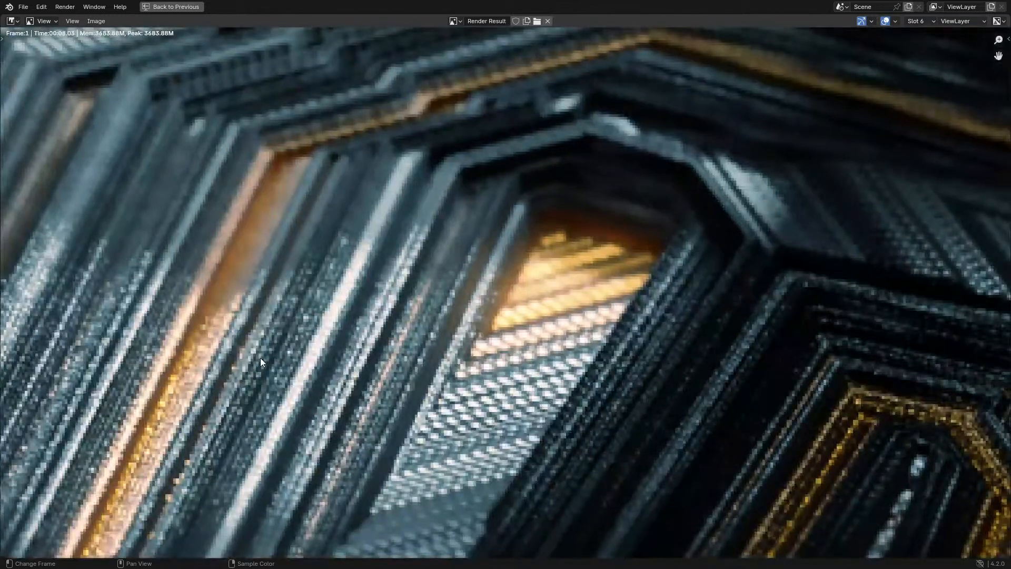
pyautogui.press('j')
pyautogui.scroll(-7, 260, 358)
pyautogui.moveTo(269, 325); pyautogui.dragTo(311, 314, button='middle')
pyautogui.press('j')
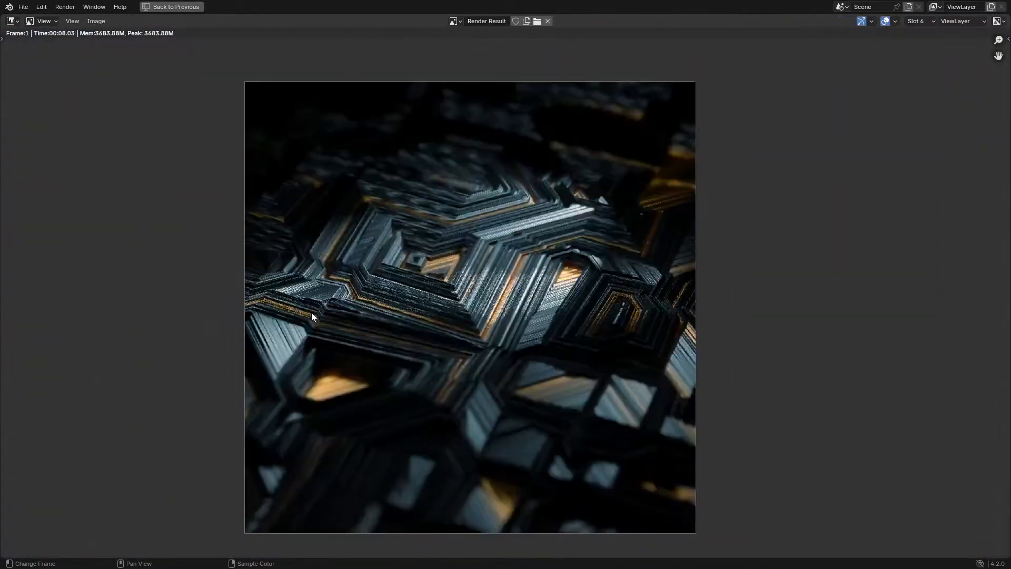
pyautogui.press('j')
pyautogui.press('j')
pyautogui.press('j')
pyautogui.press('j')
pyautogui.press('j')
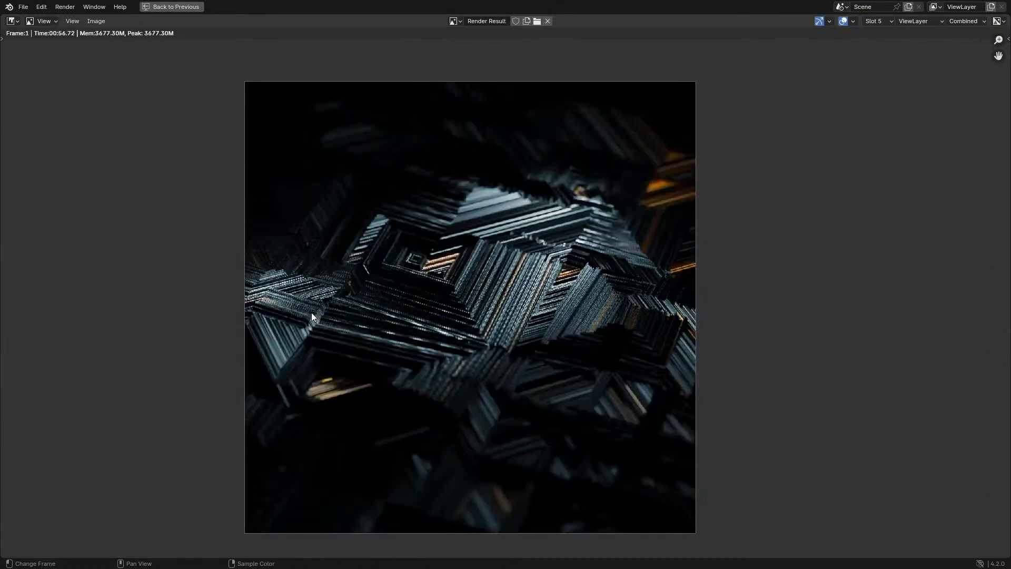
pyautogui.scroll(1, 311, 312)
pyautogui.press('j')
pyautogui.press('j')
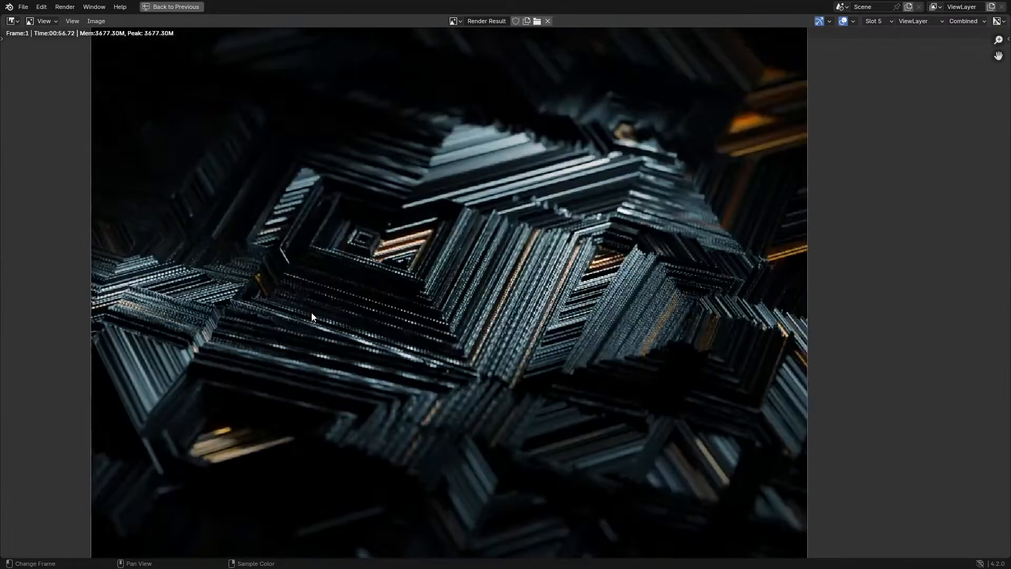
pyautogui.press('j')
pyautogui.scroll(-1, 312, 312)
pyautogui.press('j')
pyautogui.press('j')
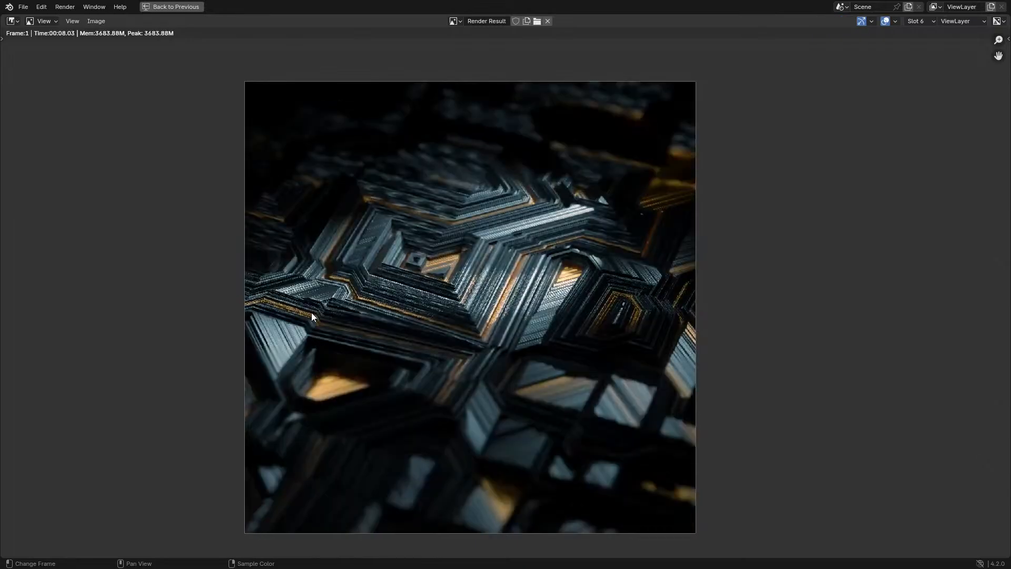
pyautogui.press('Escape')
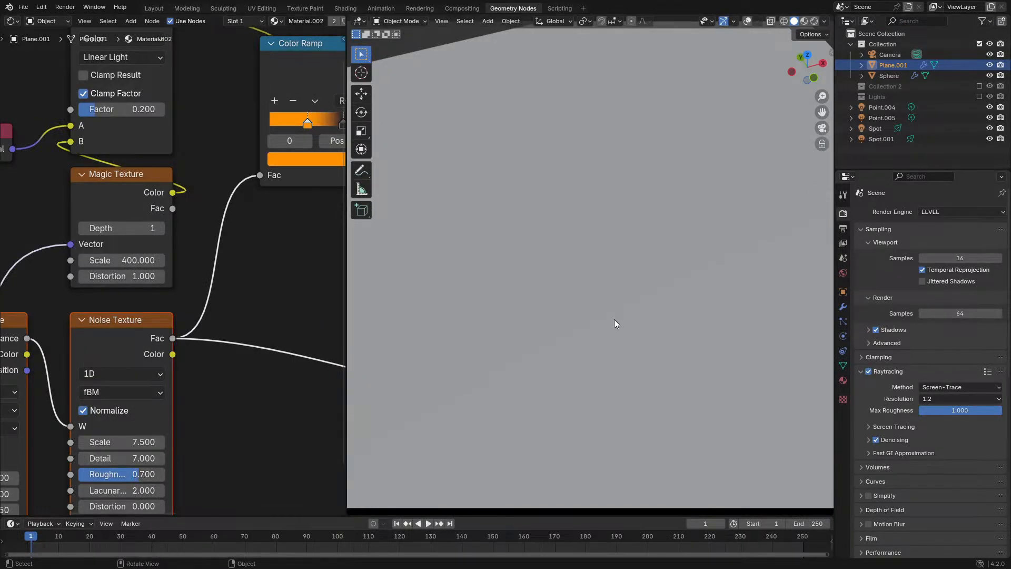
# Set the Noise Texture Roughness to 0.8 and render the camera view again with EEVEE into Slot 6
pyautogui.keyDown('ctrl'); pyautogui.moveTo(156, 479); pyautogui.dragTo(164, 479); pyautogui.keyUp('ctrl')
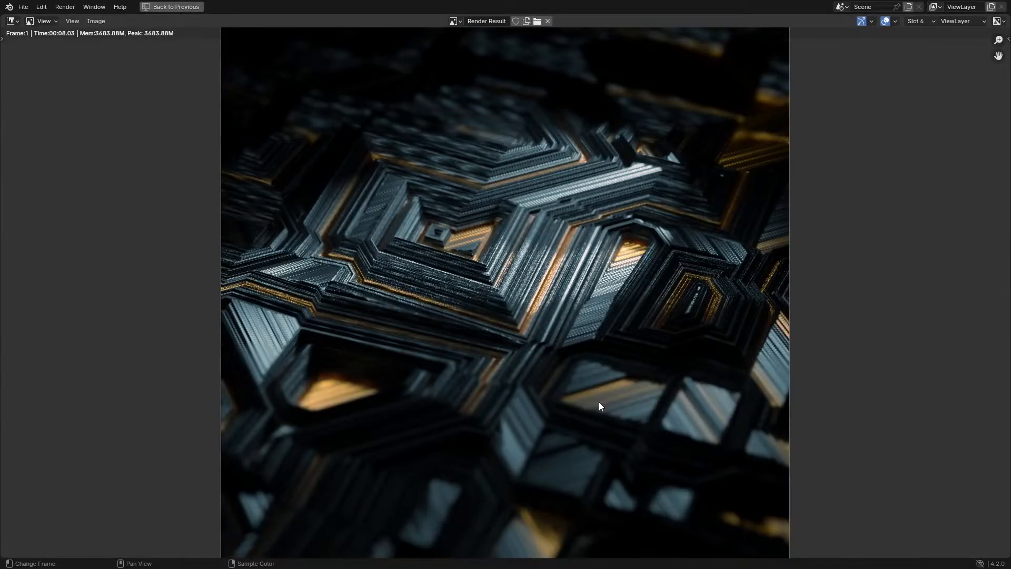
pyautogui.press('j')
pyautogui.press('j')
pyautogui.press('F12')
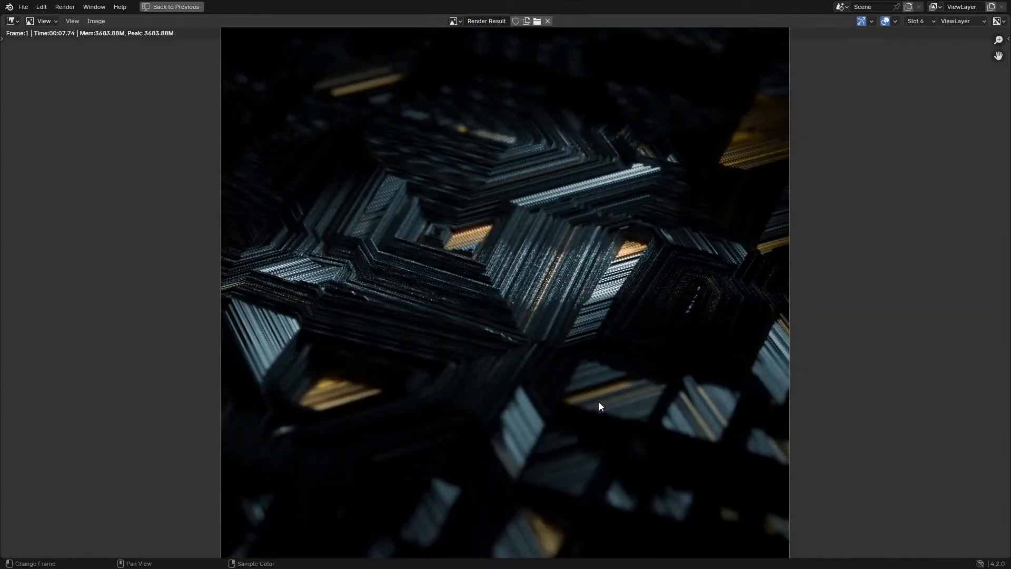
# Compare the new 0.8 Roughness render in Slot 6 with the Slot 5 render, and return to the viewport
pyautogui.press('j')
pyautogui.press('j')
pyautogui.press('j')
pyautogui.press('j')
pyautogui.press('j')
pyautogui.press('j')
pyautogui.press('j')
pyautogui.press('j')
pyautogui.press('j')
pyautogui.press('j')
pyautogui.press('j')
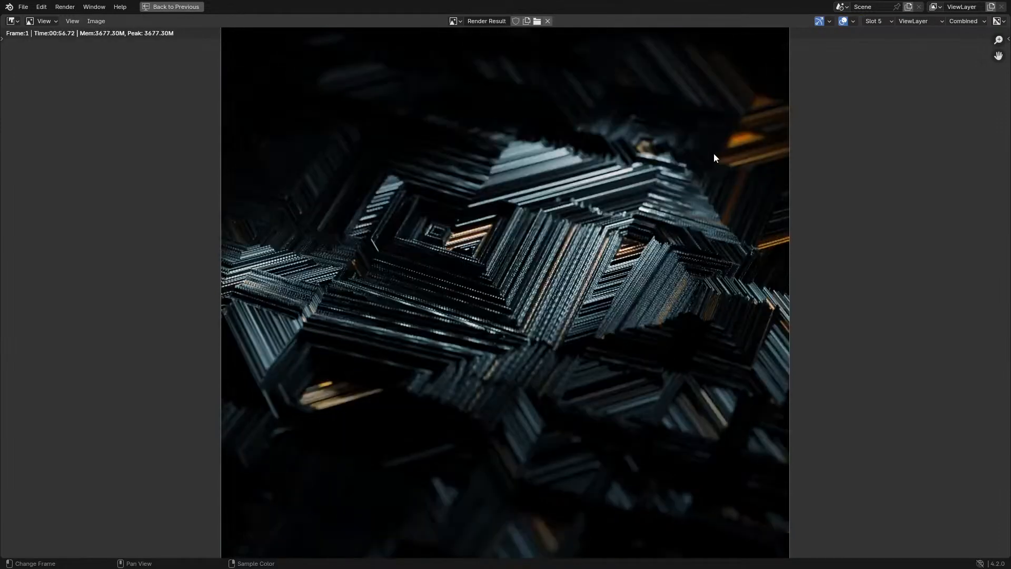
pyautogui.press('j')
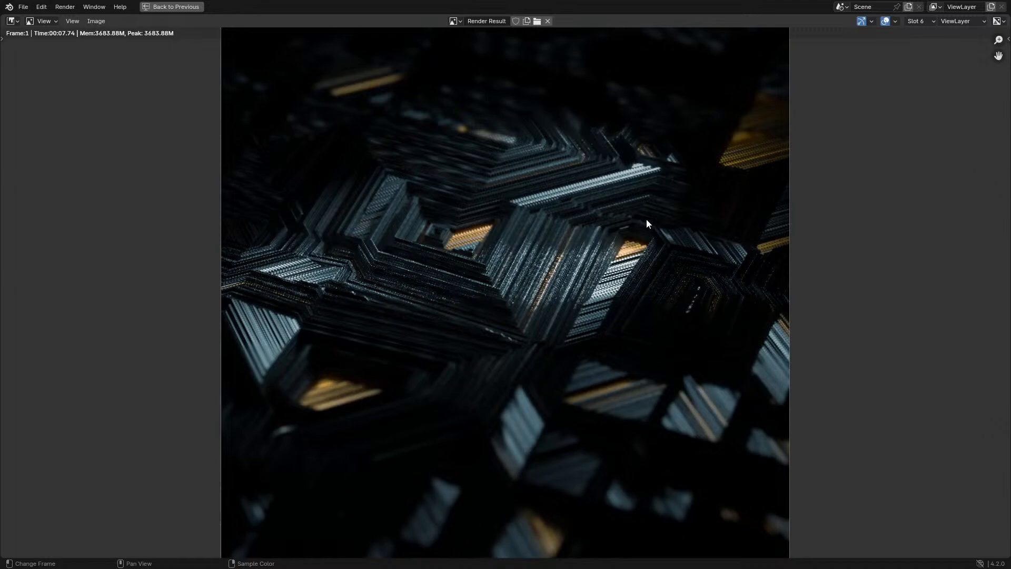
pyautogui.press('j')
pyautogui.press('j')
pyautogui.press('j')
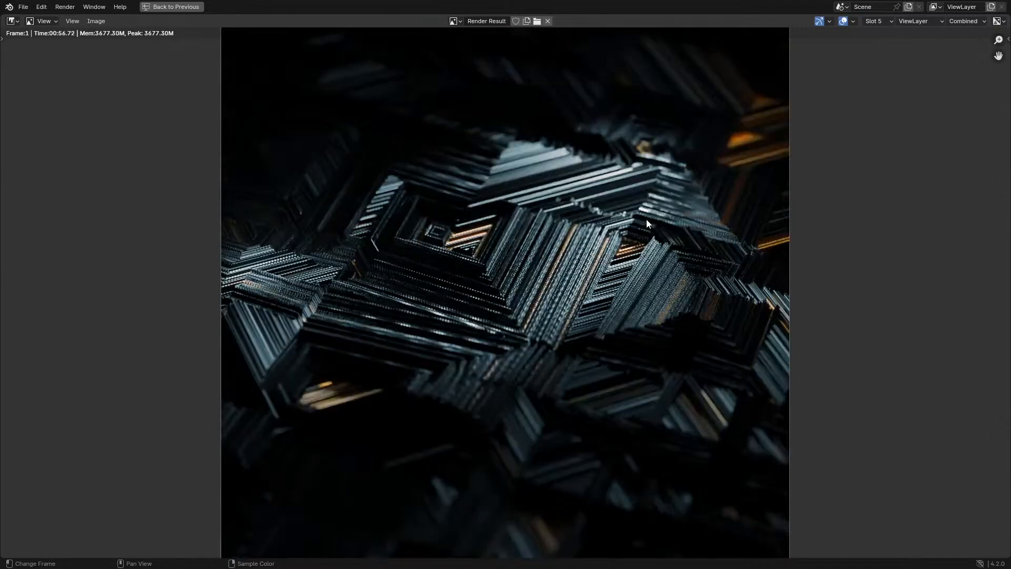
pyautogui.press('j')
pyautogui.press('j')
pyautogui.press('j')
pyautogui.press('j')
pyautogui.press('j')
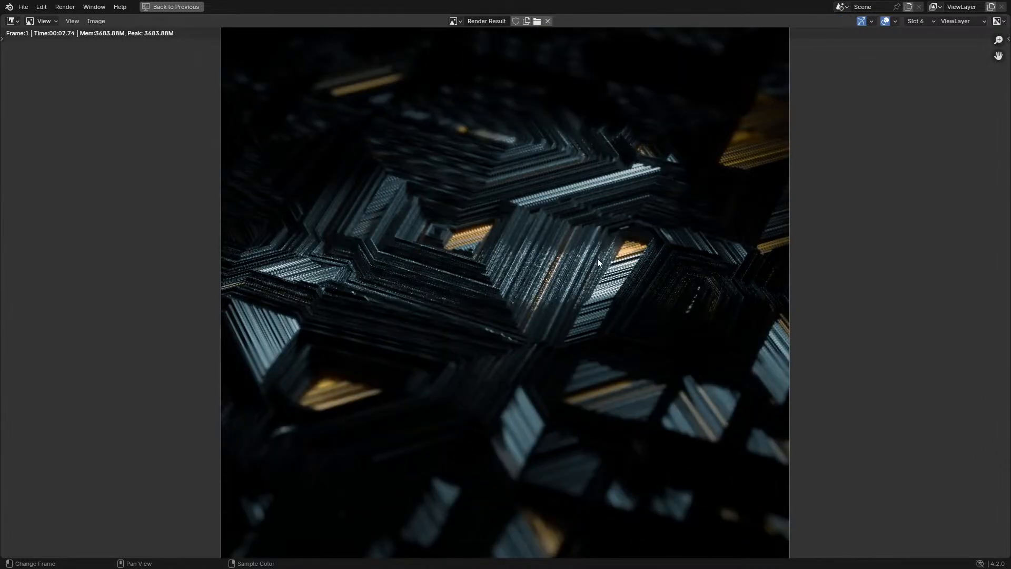
pyautogui.press('Escape')
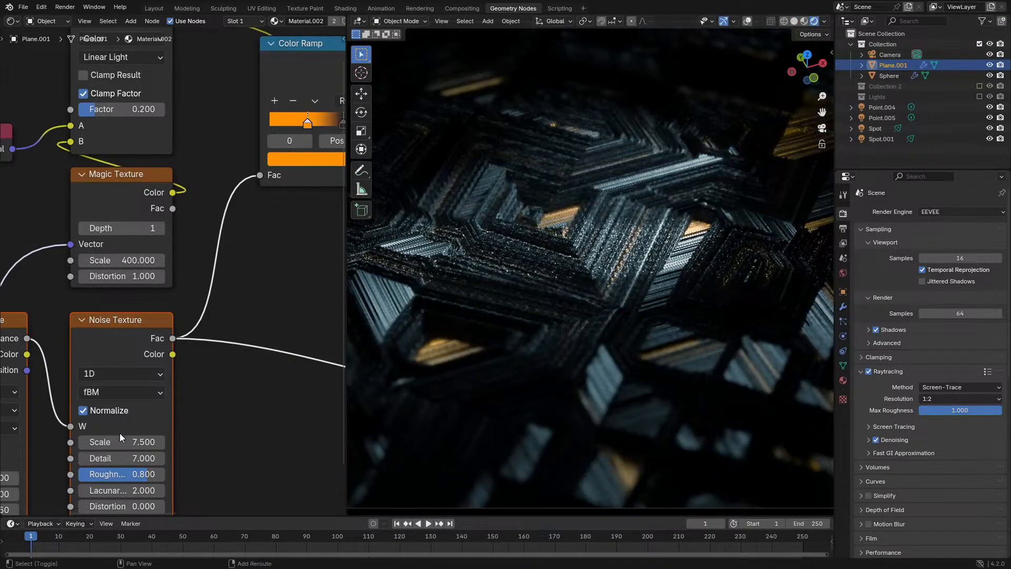
# Try a Noise Texture Scale of 19 and Roughness of 0.3, inspect the surface outside the camera view, and undo both values
pyautogui.moveTo(120, 442)
pyautogui.mouseDown()
pyautogui.moveTo(1, 442)
pyautogui.moveTo(139, 442)
pyautogui.mouseUp()
pyautogui.click(149, 482)
pyautogui.moveTo(150, 476); pyautogui.dragTo(208, 444)
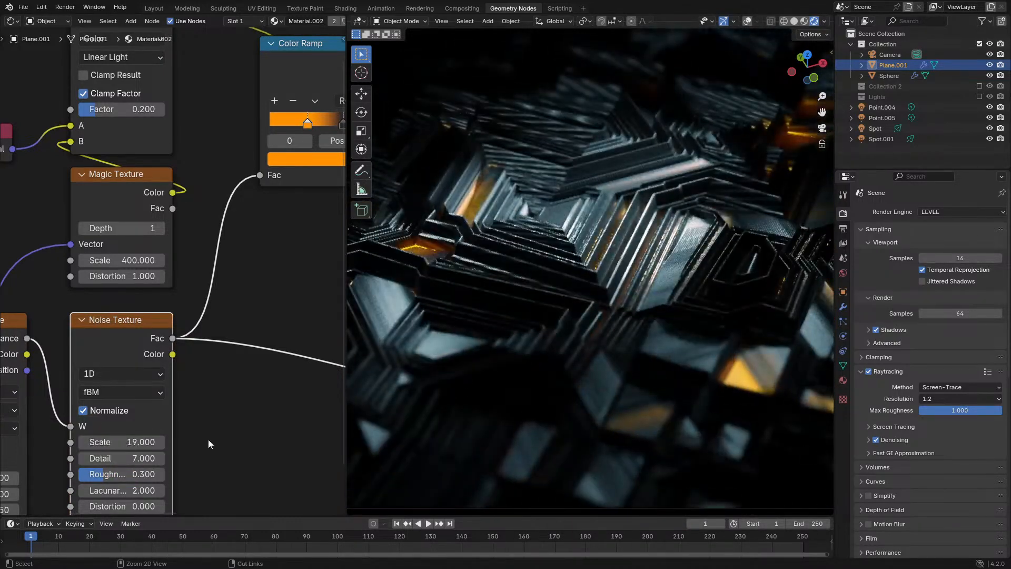
pyautogui.scroll(-1, 617, 397)
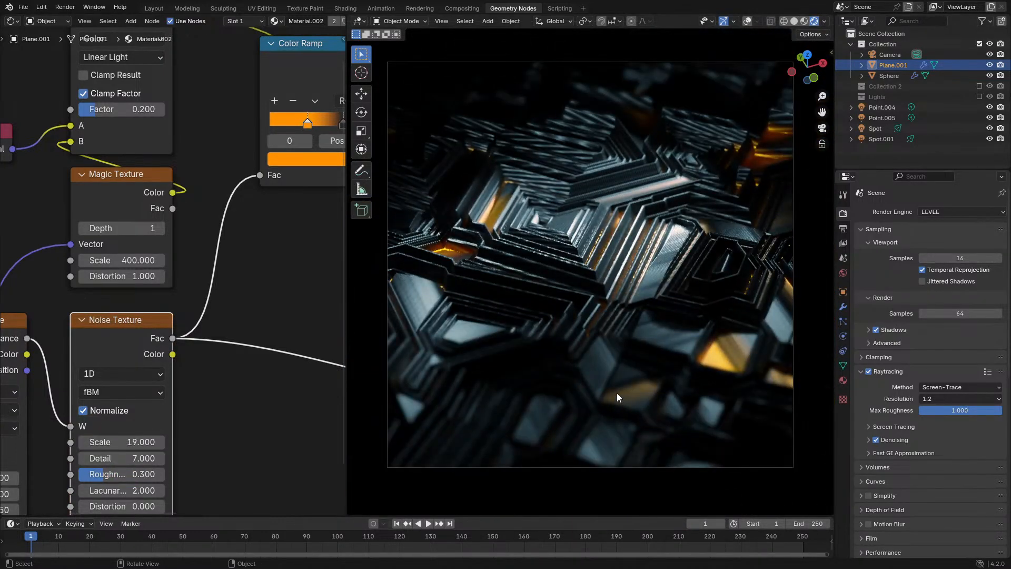
pyautogui.moveTo(617, 393); pyautogui.dragTo(633, 373, button='middle')
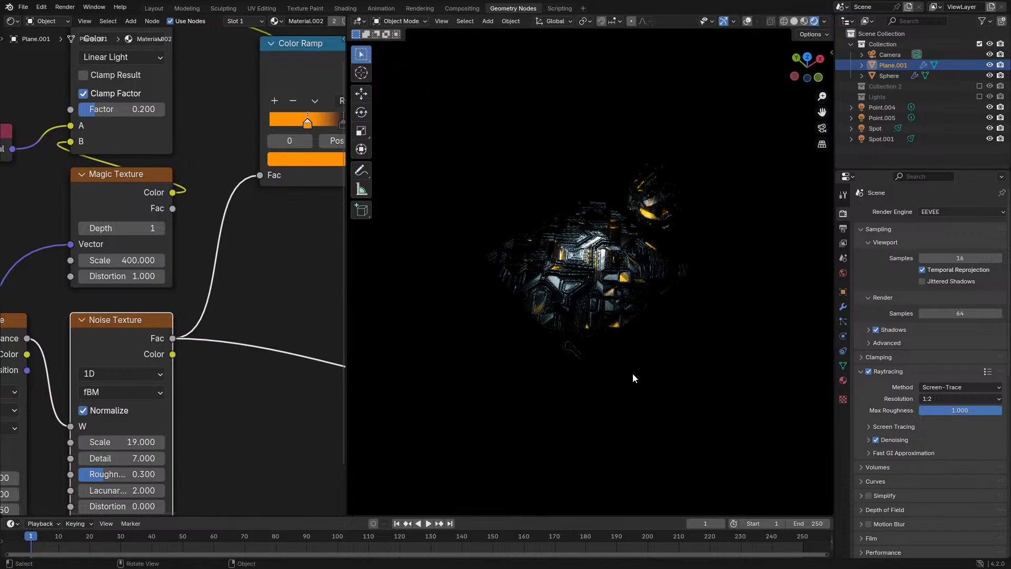
pyautogui.scroll(6, 629, 365)
pyautogui.hotkey('ctrl', 'z')
pyautogui.hotkey('ctrl', 'z')
pyautogui.hotkey('ctrl', 'z')
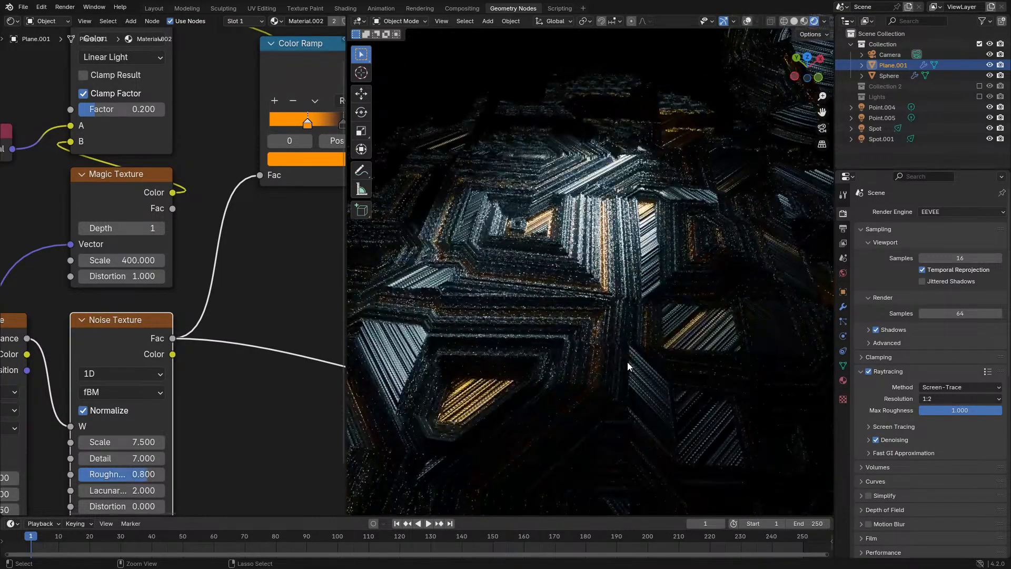
# Set the Noise Texture Roughness to 0.6 and try a different Scale in the camera view, cancelling the Scale change
pyautogui.moveTo(161, 350); pyautogui.dragTo(217, 304, button='middle')
pyautogui.keyDown('ctrl'); pyautogui.moveTo(204, 428); pyautogui.dragTo(187, 429); pyautogui.keyUp('ctrl')
pyautogui.moveTo(472, 345); pyautogui.dragTo(484, 360, button='middle')
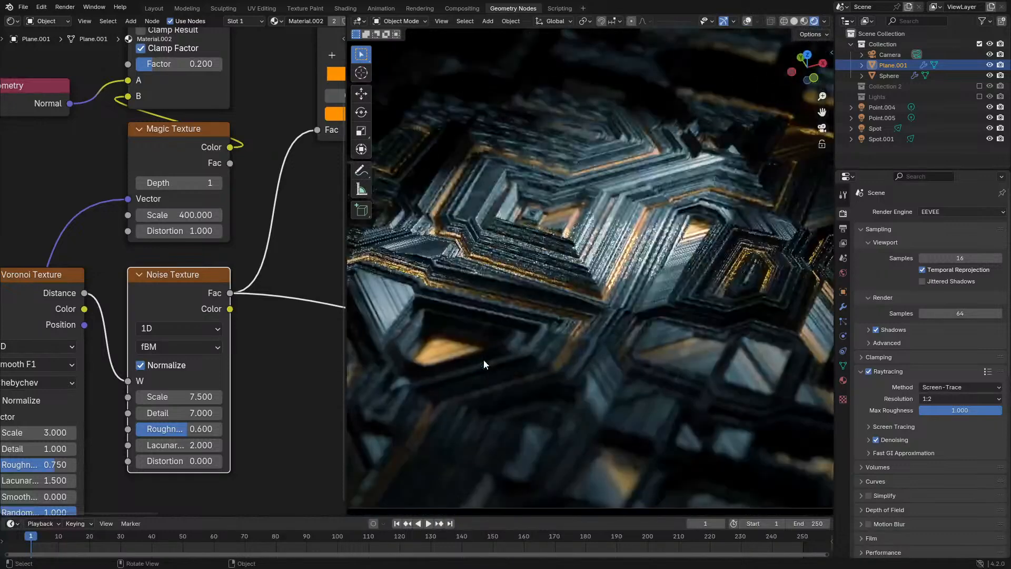
pyautogui.moveTo(202, 397)
pyautogui.keyDown('ctrl'); pyautogui.mouseDown()
pyautogui.moveTo(220, 396)
pyautogui.moveTo(183, 397)
pyautogui.mouseUp(); pyautogui.keyUp('ctrl')
pyautogui.rightClick(205, 396)
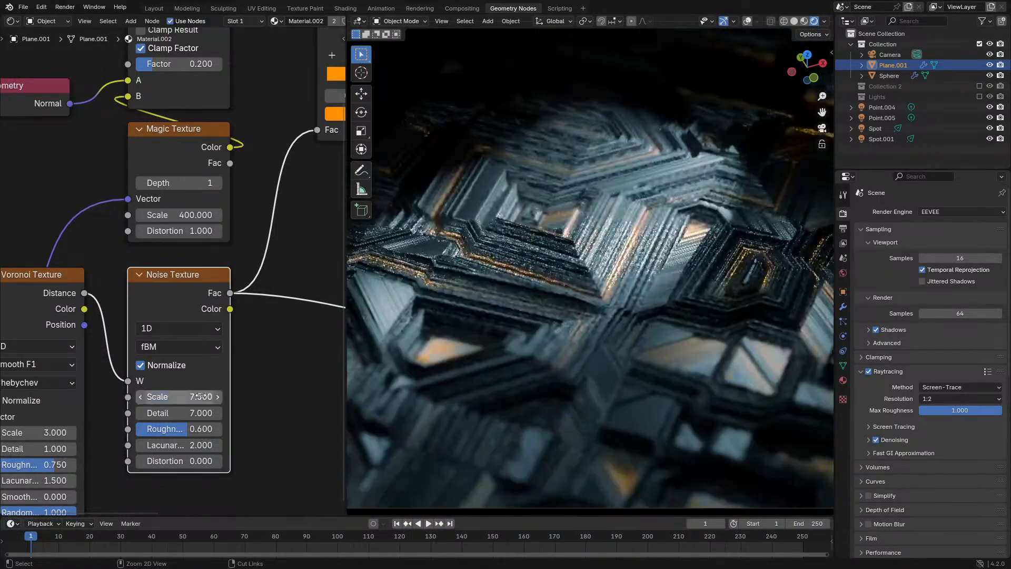
# Insert a Math Add node between the Voronoi Texture's Distance and the Noise Texture's W, and place it below the Noise Texture
pyautogui.moveTo(149, 297); pyautogui.dragTo(162, 238, button='middle')
pyautogui.click(98, 235)
pyautogui.moveTo(97, 235); pyautogui.dragTo(170, 442)
pyautogui.write('ad')
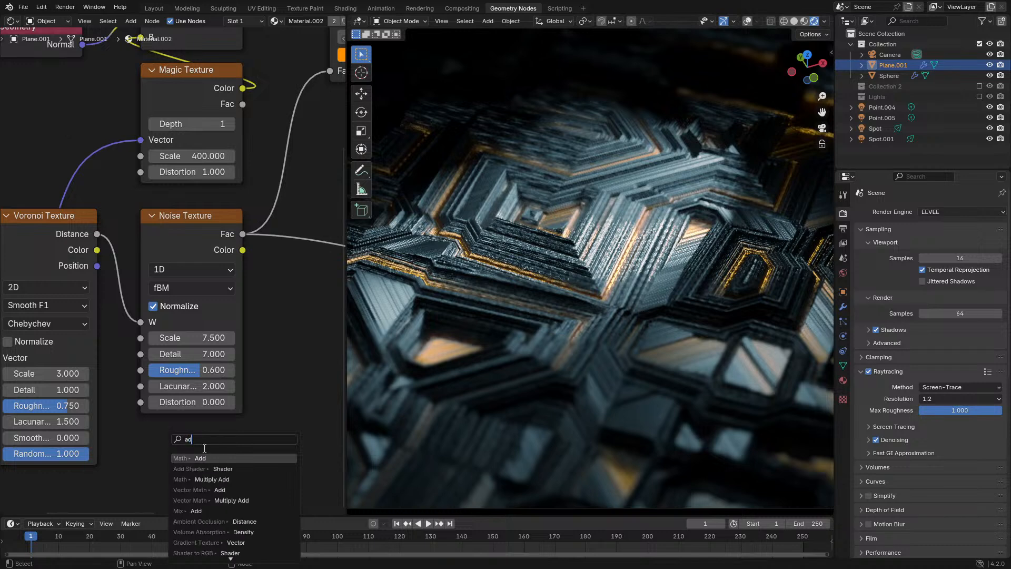
pyautogui.click(201, 454)
pyautogui.click(187, 443)
pyautogui.moveTo(253, 451); pyautogui.dragTo(140, 322)
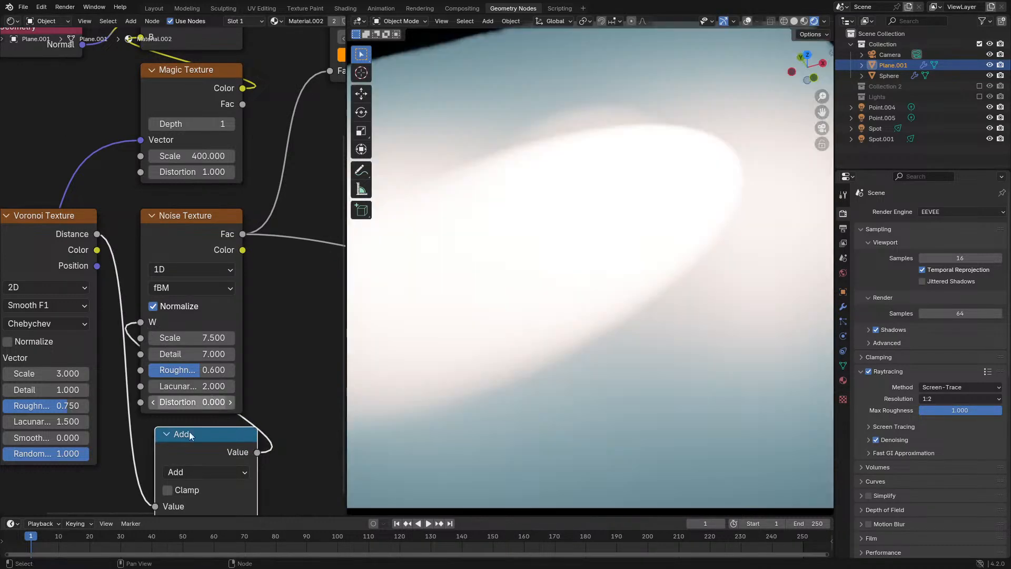
pyautogui.press('g')
pyautogui.click(203, 457)
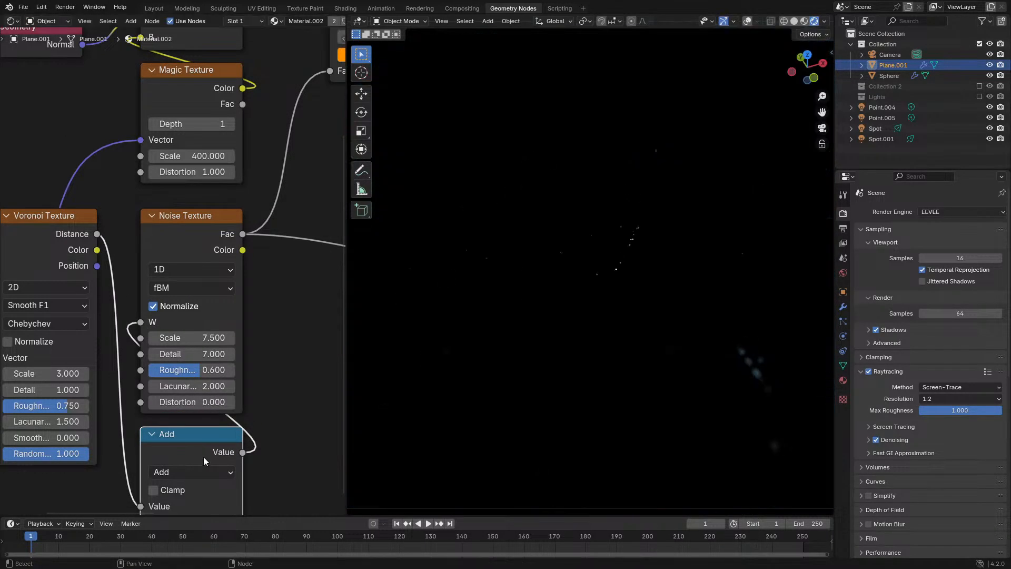
pyautogui.moveTo(194, 432); pyautogui.dragTo(192, 390, button='middle')
# Set the Add node's second Value to 4.43 and frame the camera view to judge the shifted pattern
pyautogui.keyDown('shift'); pyautogui.click(226, 486); pyautogui.keyUp('shift')
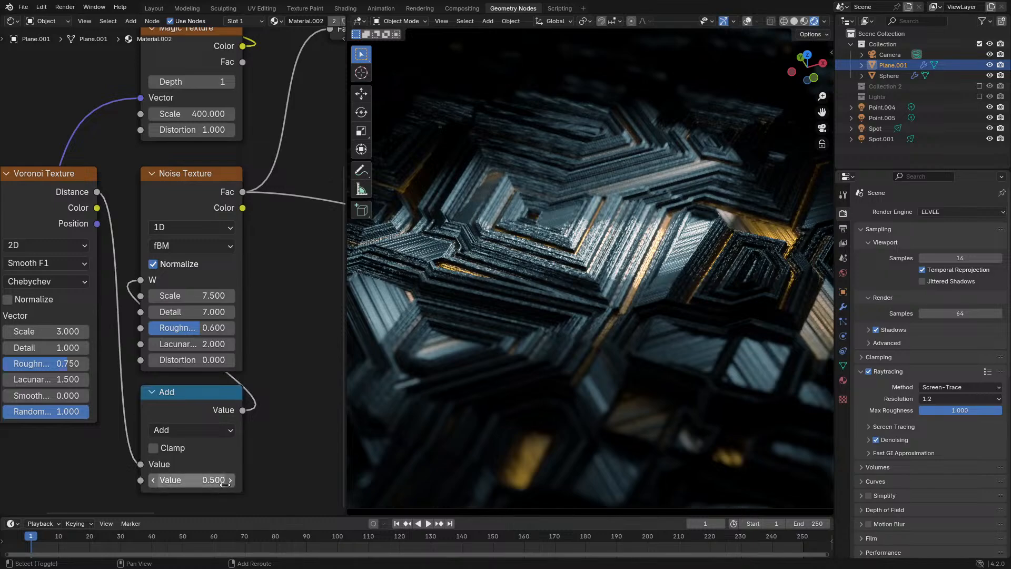
pyautogui.keyDown('shift'); pyautogui.moveTo(207, 479); pyautogui.dragTo(348, 480); pyautogui.keyUp('shift')
pyautogui.press('KP_0')
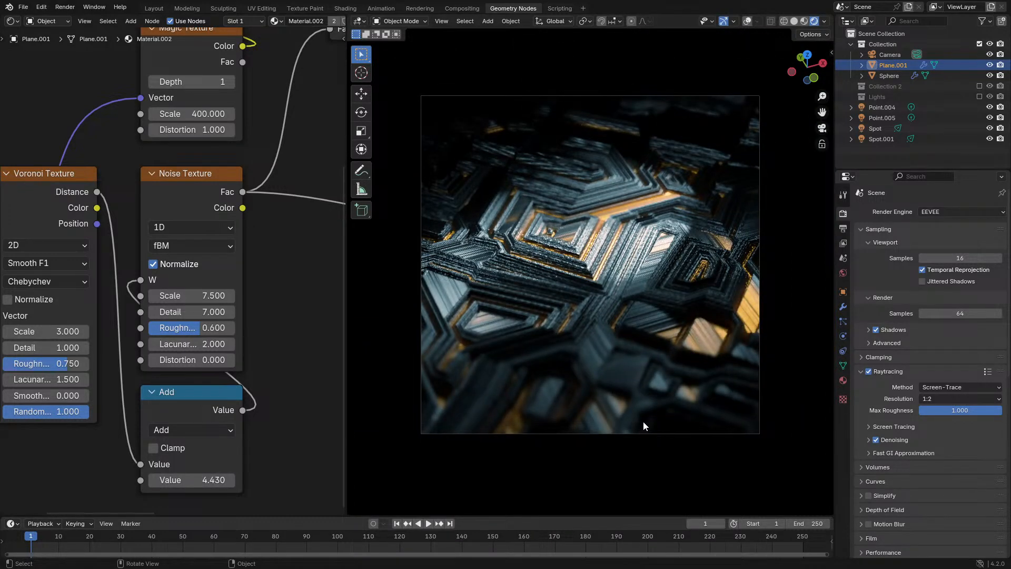
pyautogui.scroll(1, 643, 421)
# Try Normalize on the Voronoi Texture and turn it off again
pyautogui.moveTo(103, 311); pyautogui.dragTo(219, 358, button='middle')
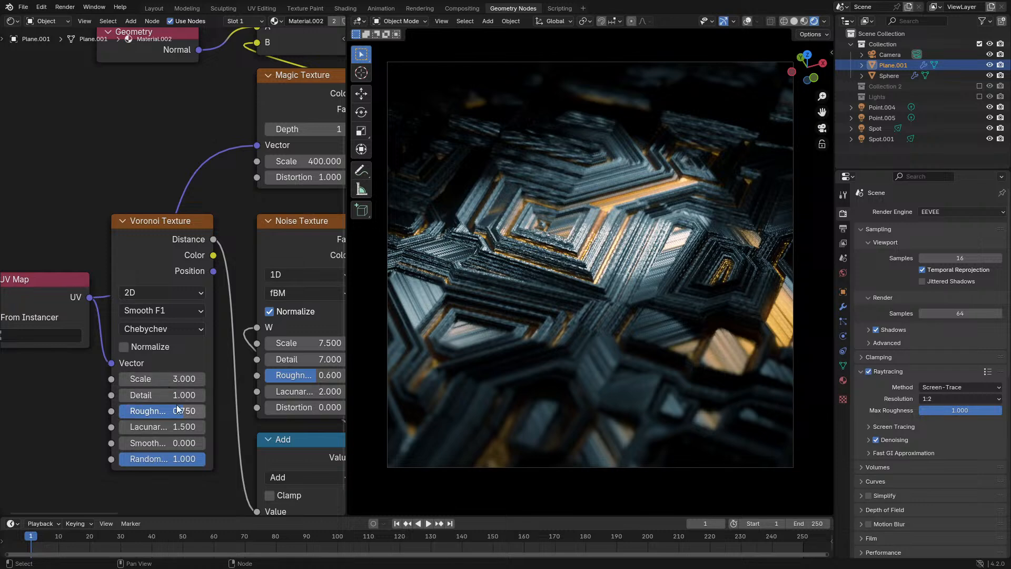
pyautogui.click(161, 349)
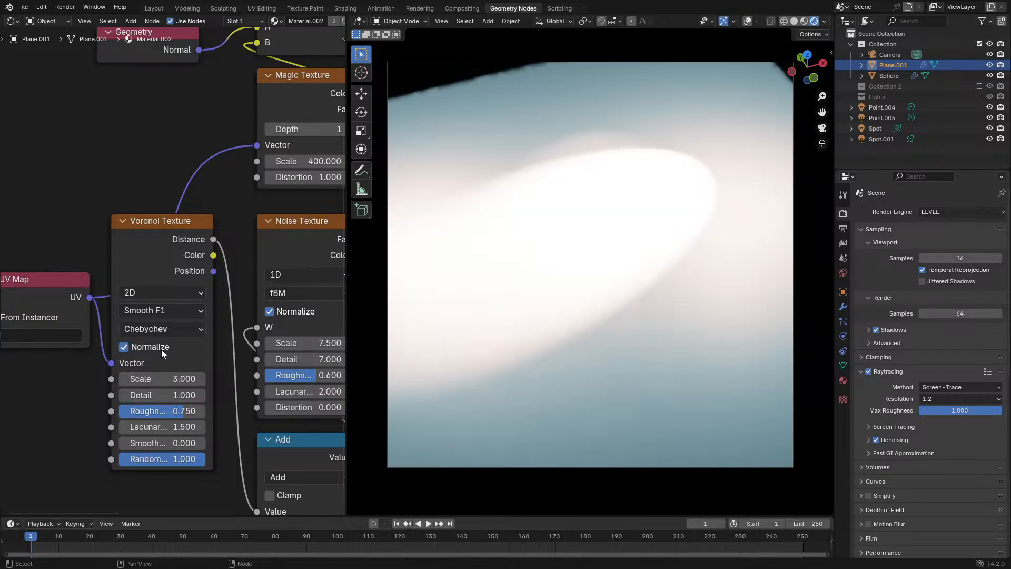
pyautogui.click(161, 349)
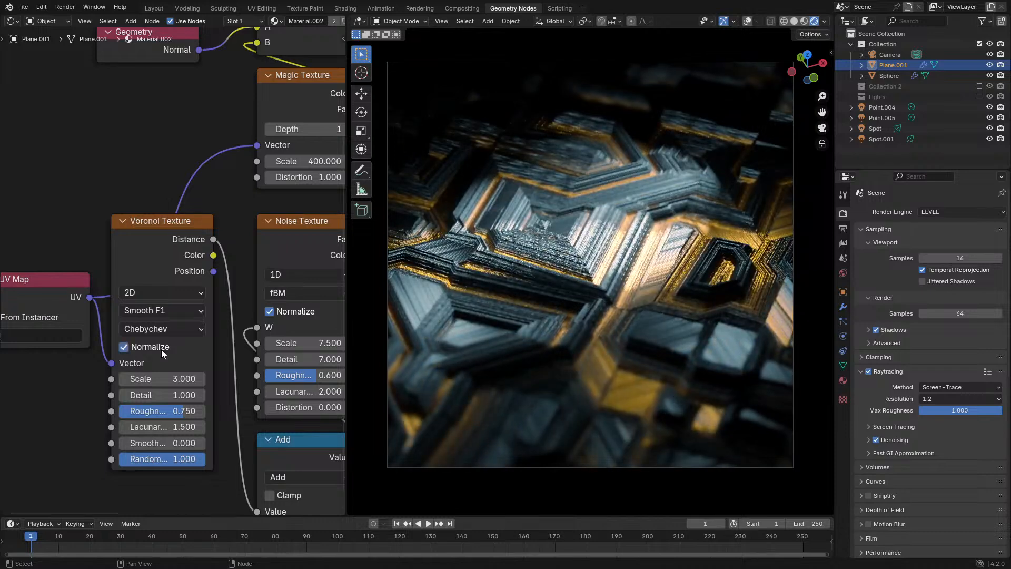
pyautogui.scroll(3, 189, 374)
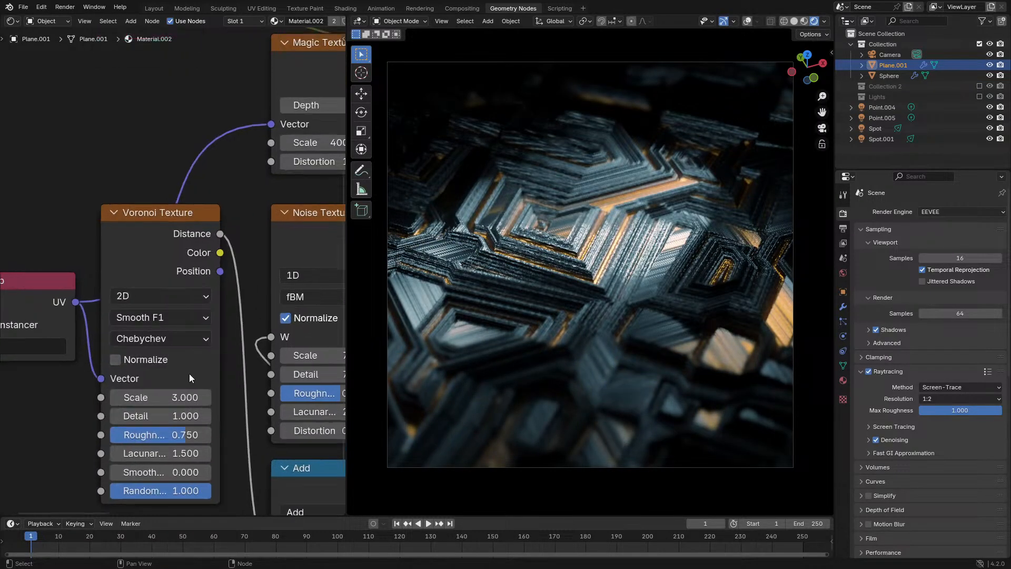
# Set the Voronoi Texture's distance metric to Minkowski and check the resulting pattern on the plane
pyautogui.scroll(-3, 202, 346)
pyautogui.click(300, 245)
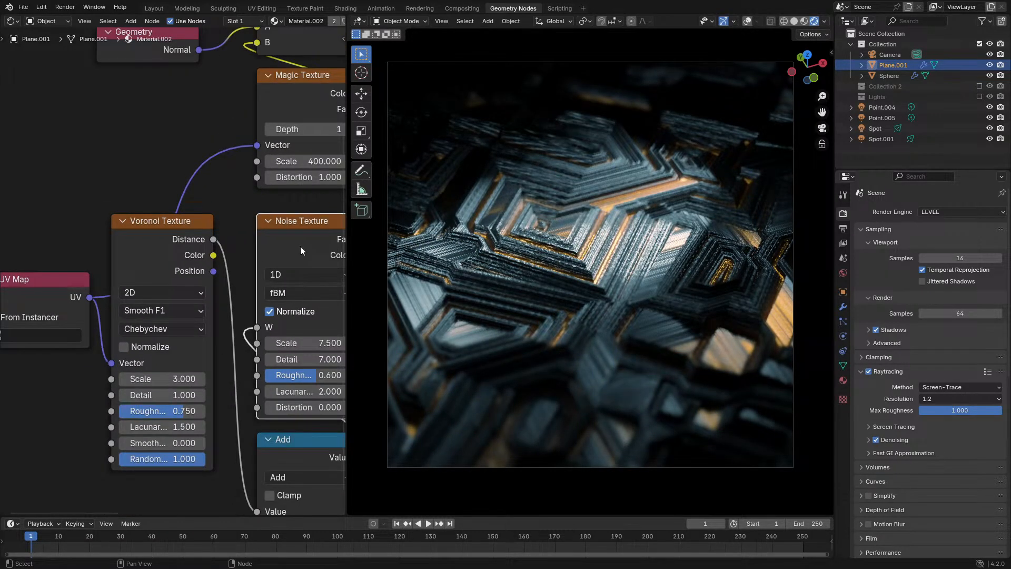
pyautogui.scroll(1, 174, 305)
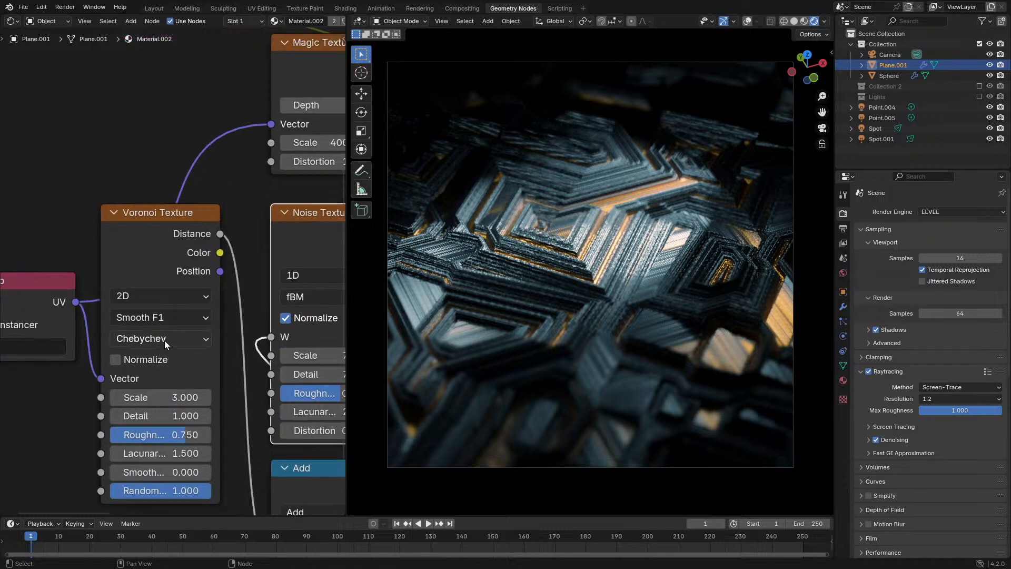
pyautogui.click(166, 339)
pyautogui.click(156, 433)
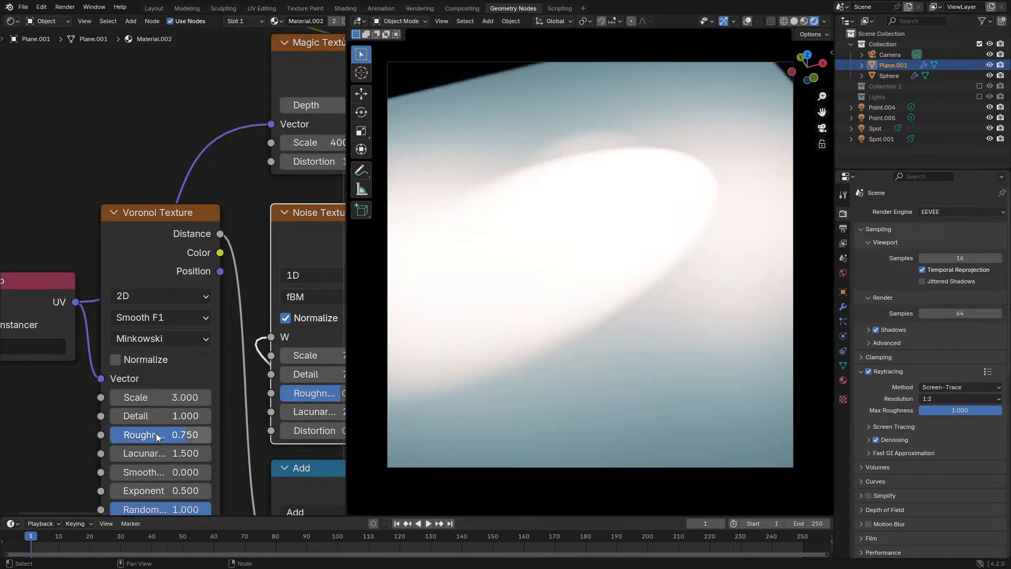
pyautogui.moveTo(165, 476); pyautogui.dragTo(184, 398, button='middle')
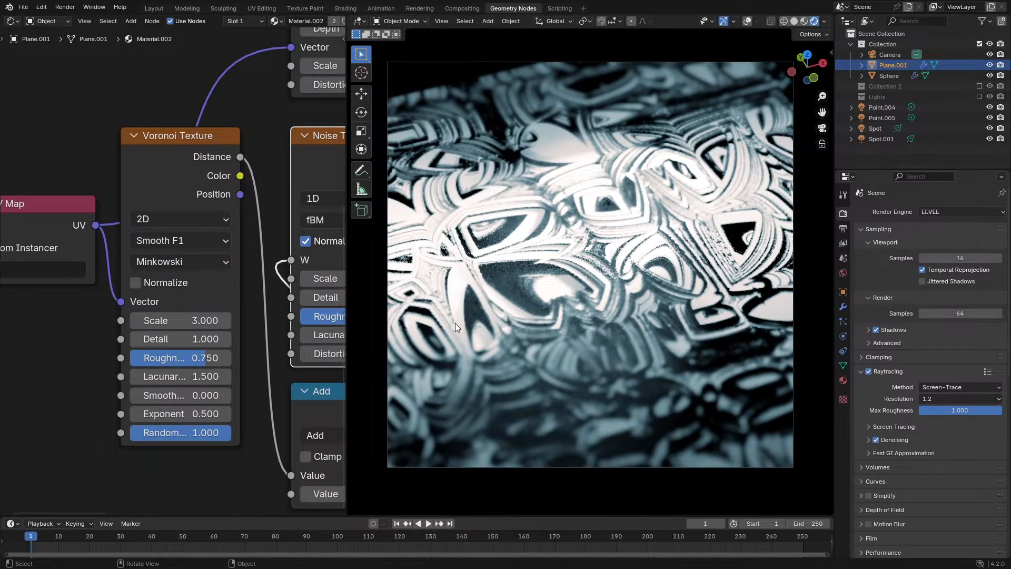
pyautogui.scroll(2, 527, 299)
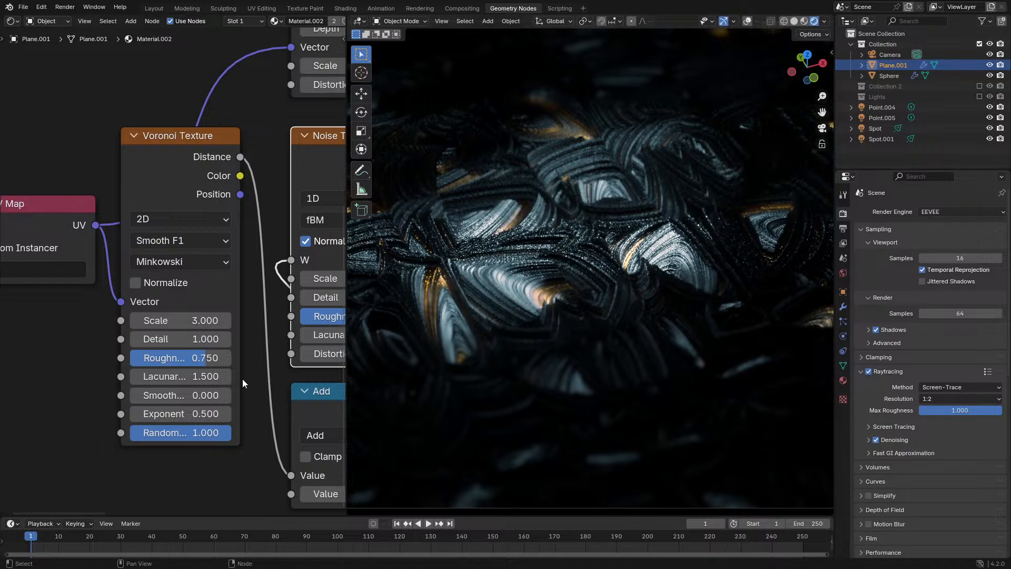
# Set the Voronoi Texture's Exponent to 19.970 and inspect the plane up close outside the camera view in Material Preview shading
pyautogui.scroll(1, 243, 378)
pyautogui.moveTo(182, 426); pyautogui.dragTo(911, 426)
pyautogui.moveTo(612, 356); pyautogui.dragTo(619, 372, button='middle')
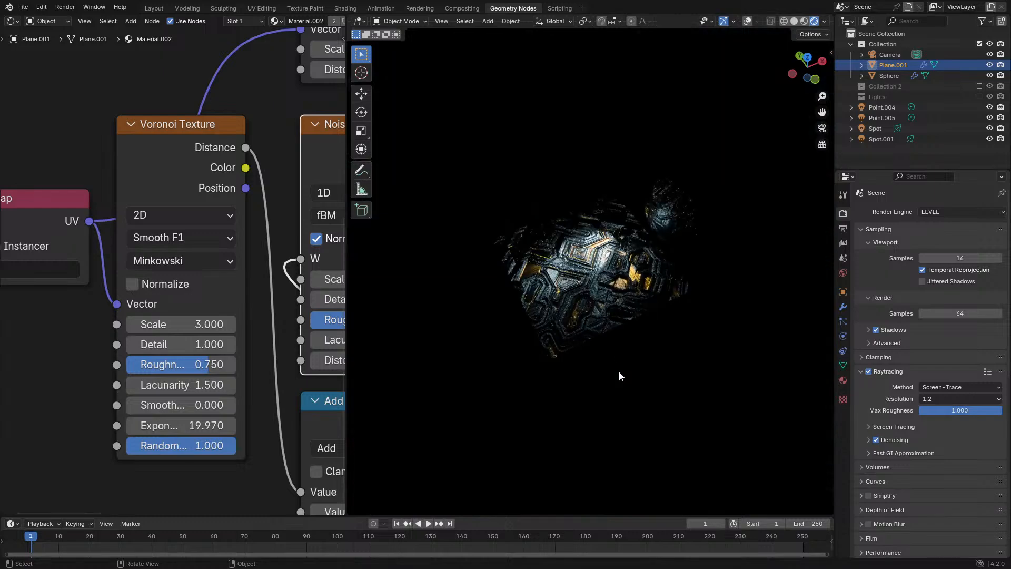
pyautogui.scroll(7, 618, 371)
pyautogui.moveTo(631, 336); pyautogui.dragTo(635, 339, button='middle')
pyautogui.press('z')
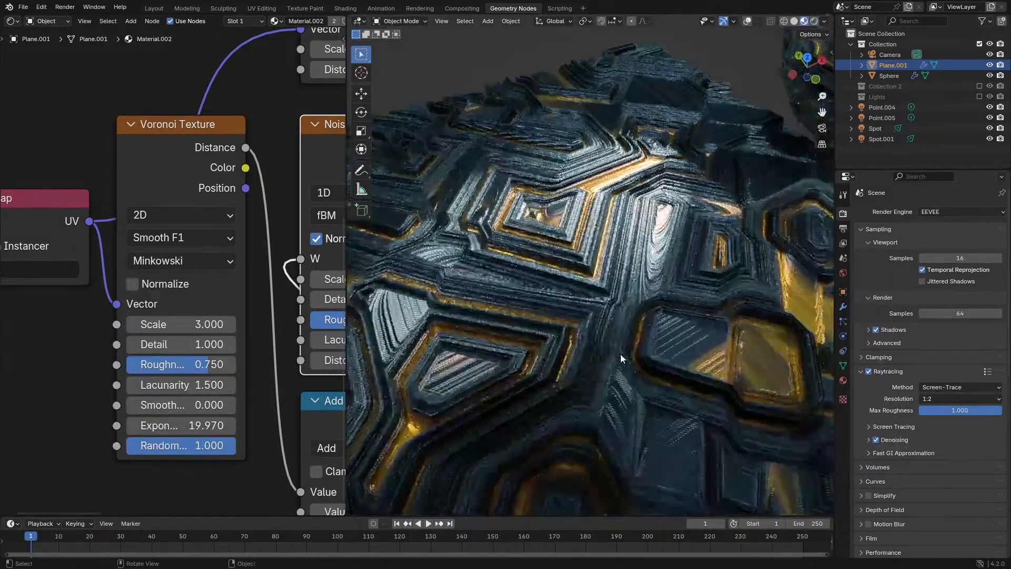
# Undo the Exponent change and set the Noise Texture's Roughness to 0.500, checking the plane from the camera
pyautogui.hotkey('ctrl', 'z')
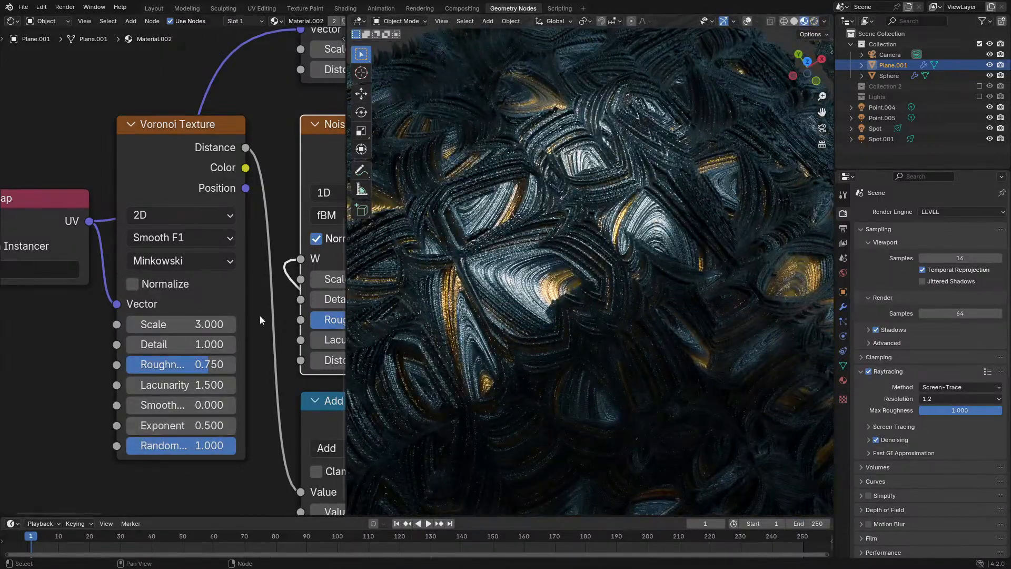
pyautogui.moveTo(260, 315); pyautogui.dragTo(134, 359, button='middle')
pyautogui.moveTo(242, 364)
pyautogui.mouseDown()
pyautogui.moveTo(193, 364)
pyautogui.moveTo(238, 364)
pyautogui.mouseUp()
pyautogui.scroll(-4, 503, 374)
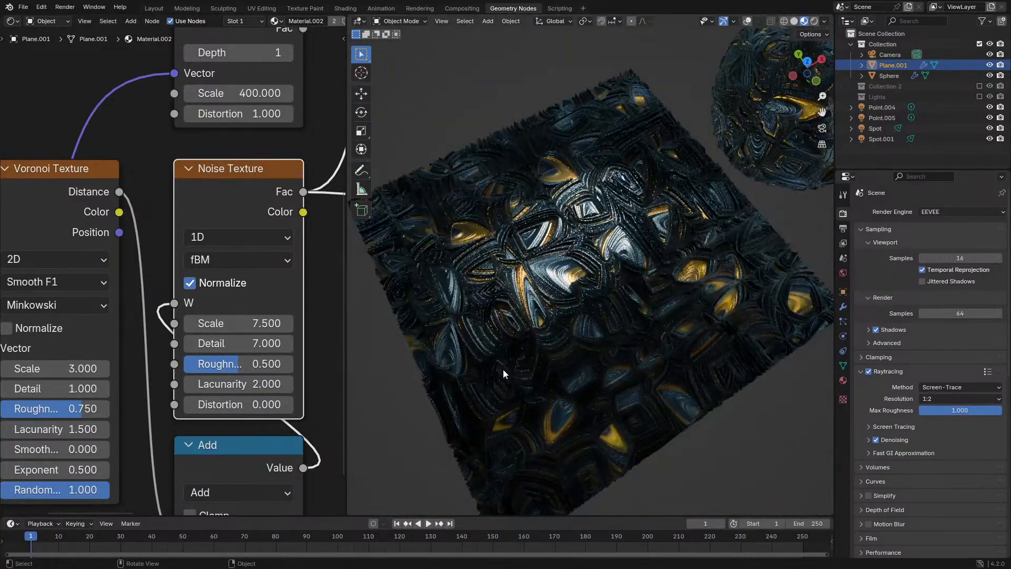
pyautogui.scroll(6, 503, 374)
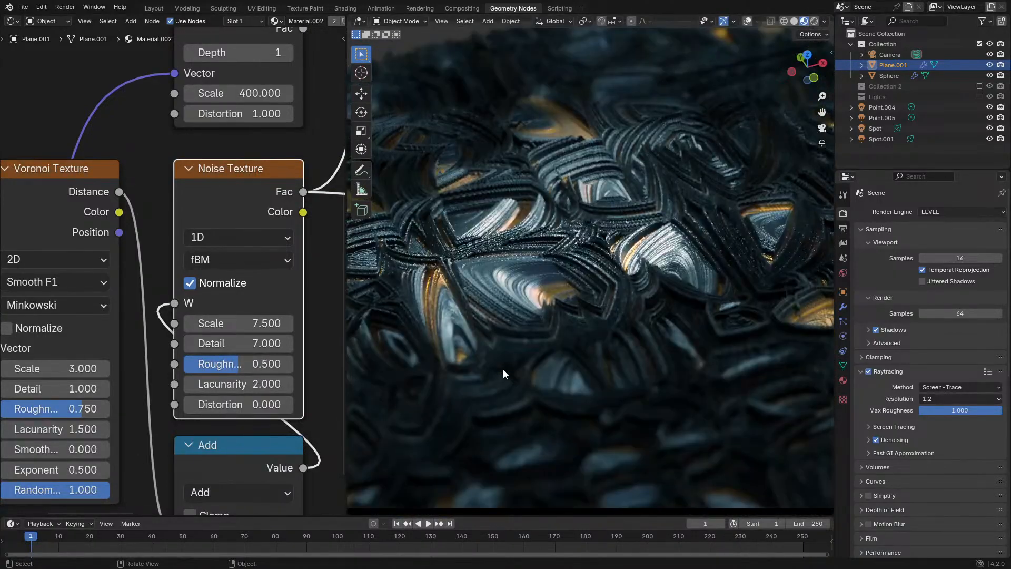
# Compare the plane's surface pattern with the Chebychev and Minkowski distance metrics
pyautogui.scroll(-4, 503, 369)
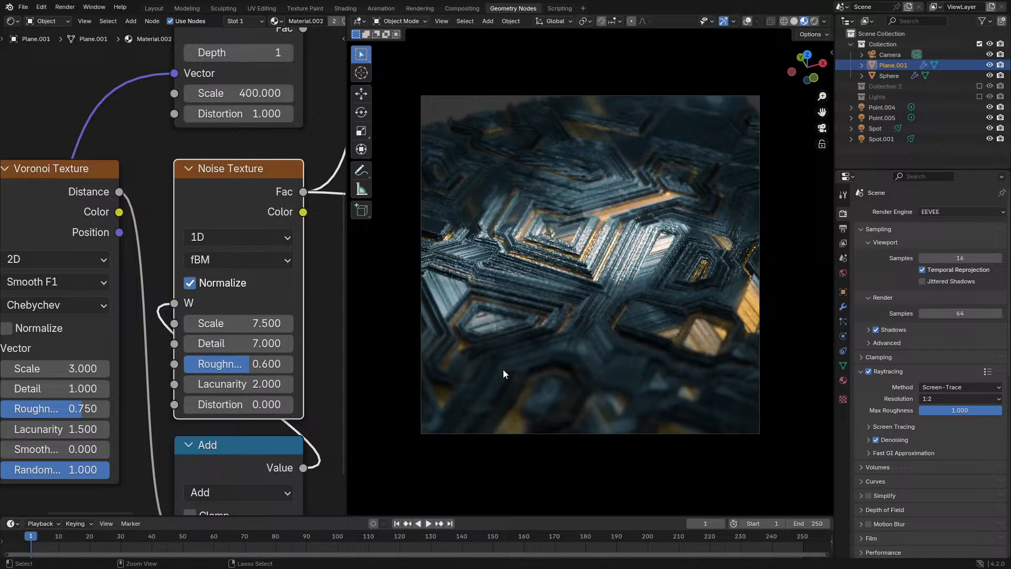
pyautogui.moveTo(503, 369); pyautogui.dragTo(580, 390, button='middle')
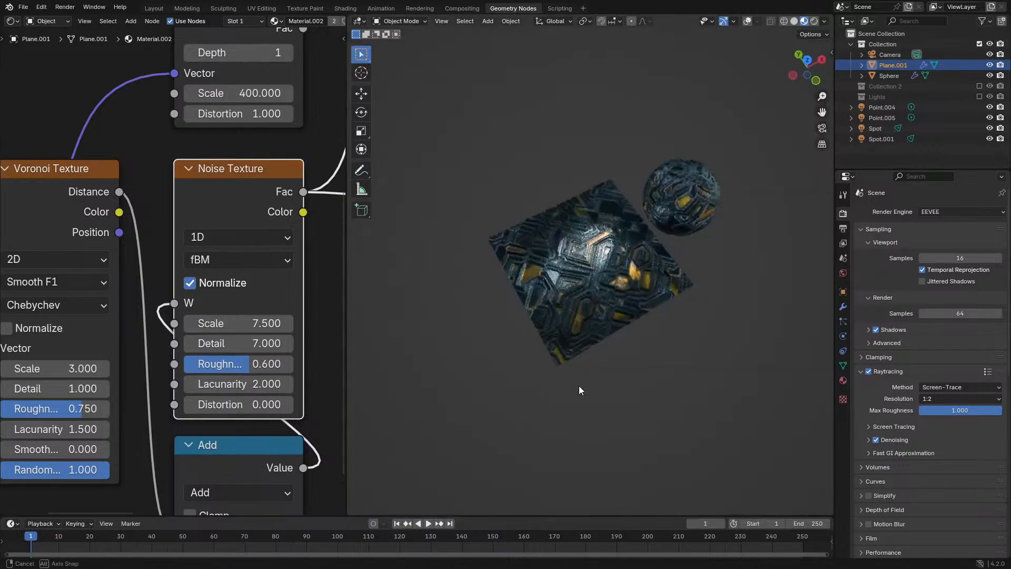
pyautogui.scroll(5, 580, 388)
pyautogui.moveTo(90, 434); pyautogui.dragTo(206, 424, button='middle')
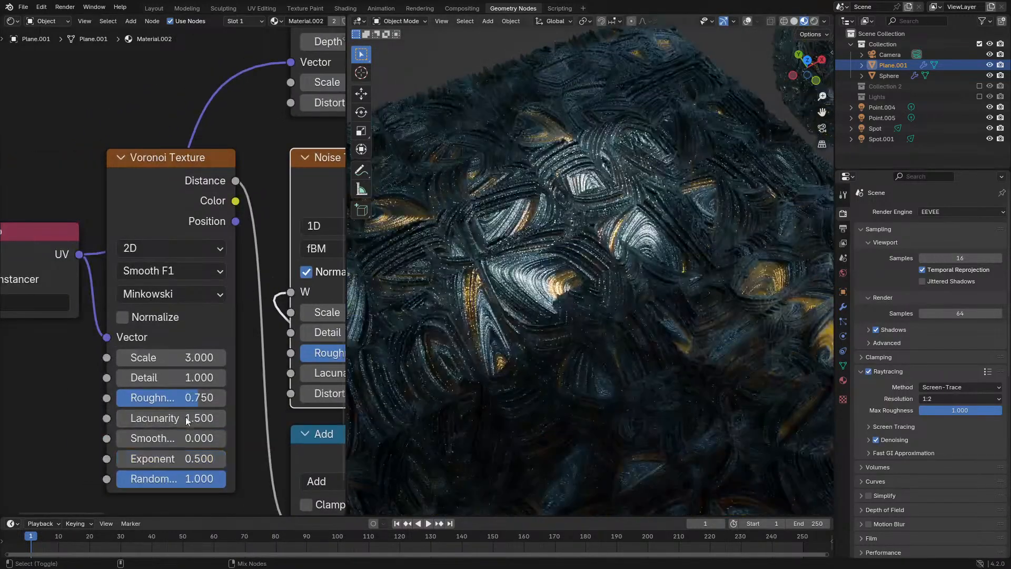
# Set the Voronoi Texture's feature output to F1
pyautogui.moveTo(179, 438)
pyautogui.mouseDown()
pyautogui.moveTo(256, 437)
pyautogui.moveTo(179, 438)
pyautogui.mouseUp()
pyautogui.click(152, 273)
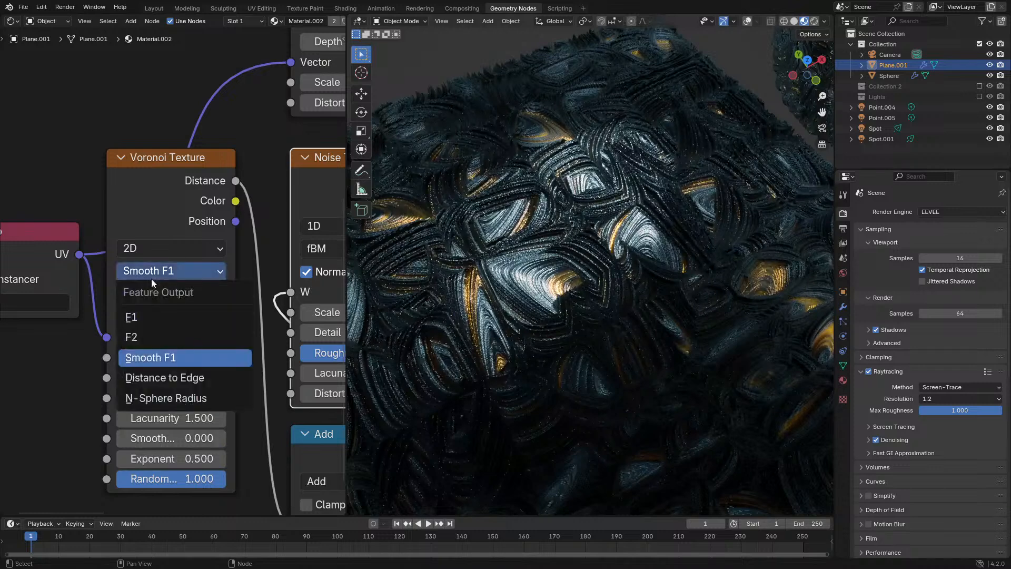
pyautogui.click(177, 319)
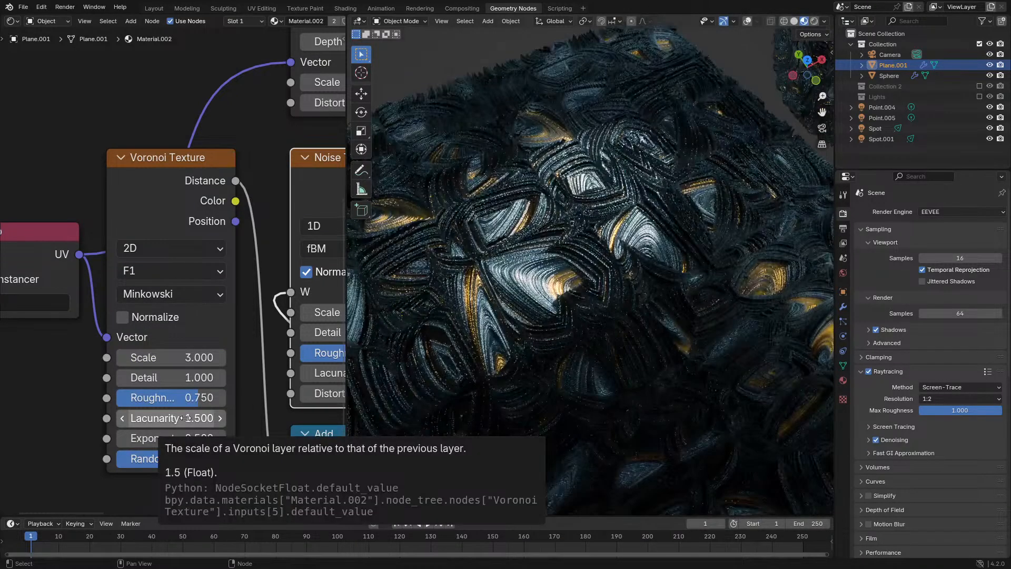
# Set the Voronoi Texture's Exponent to 10.700 and its Randomness to 0.000
pyautogui.moveTo(165, 438); pyautogui.dragTo(118, 460)
pyautogui.scroll(-5, 526, 362)
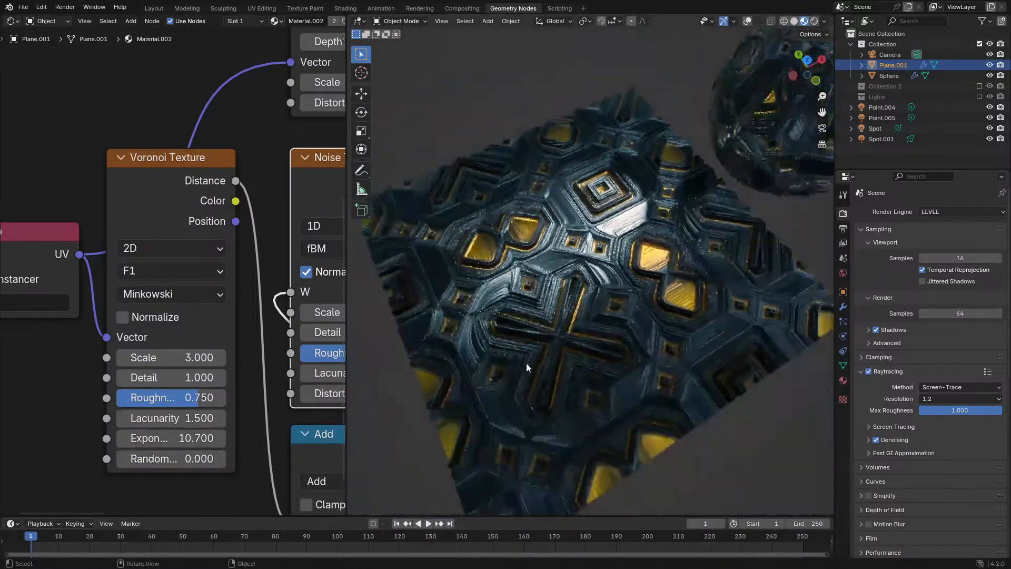
pyautogui.moveTo(527, 363); pyautogui.dragTo(510, 386, button='middle')
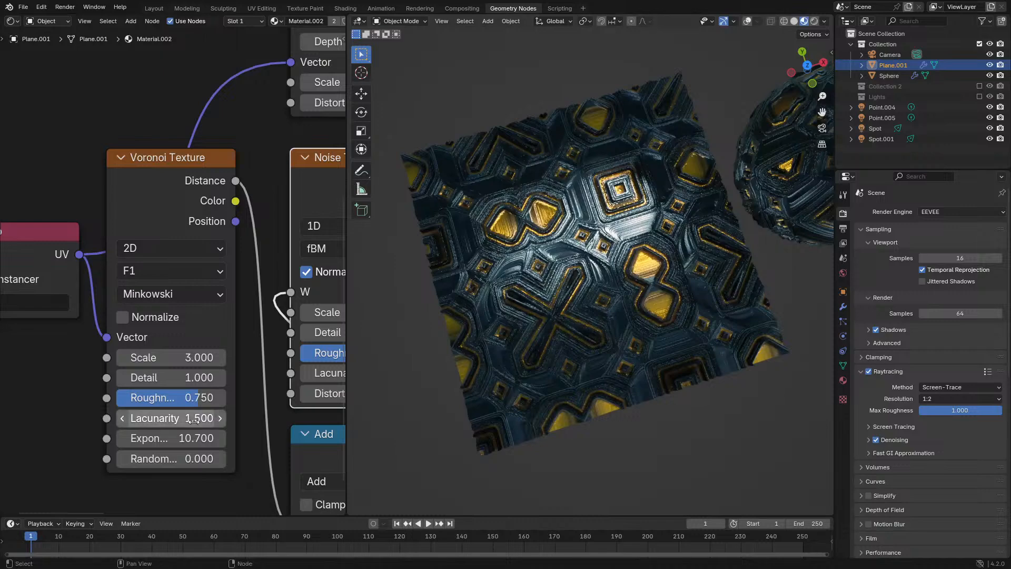
# Try a Voronoi Exponent of 19.000 and undo the change after inspecting the plane
pyautogui.moveTo(194, 439); pyautogui.dragTo(325, 438)
pyautogui.scroll(3, 657, 426)
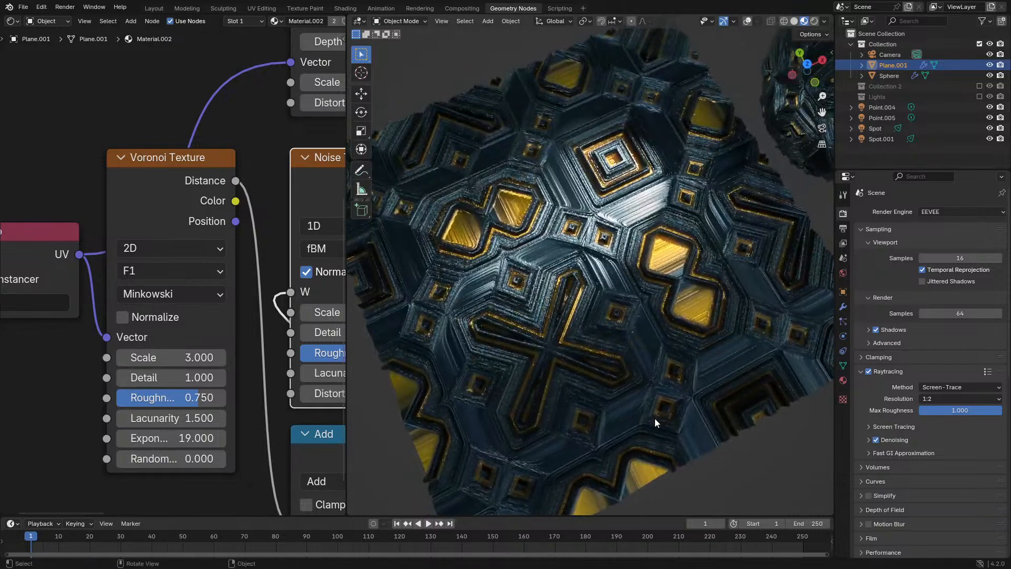
pyautogui.hotkey('ctrl', 'z')
# Set the Voronoi Texture's distance metric to Chebychev and inspect the pattern on the plane
pyautogui.click(163, 295)
pyautogui.click(150, 381)
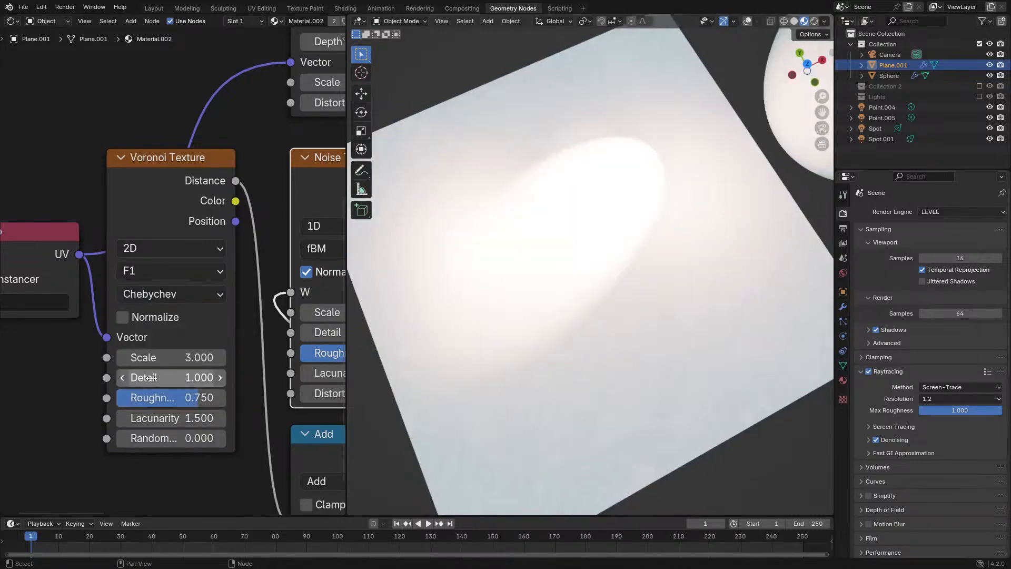
pyautogui.scroll(1, 326, 392)
pyautogui.moveTo(478, 364); pyautogui.dragTo(507, 352, button='middle')
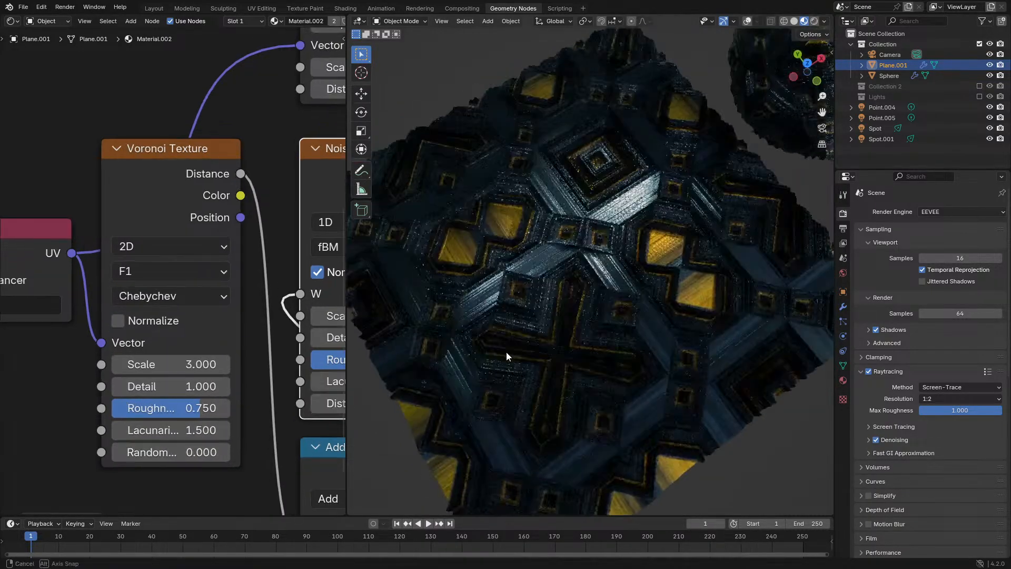
pyautogui.scroll(1, 506, 352)
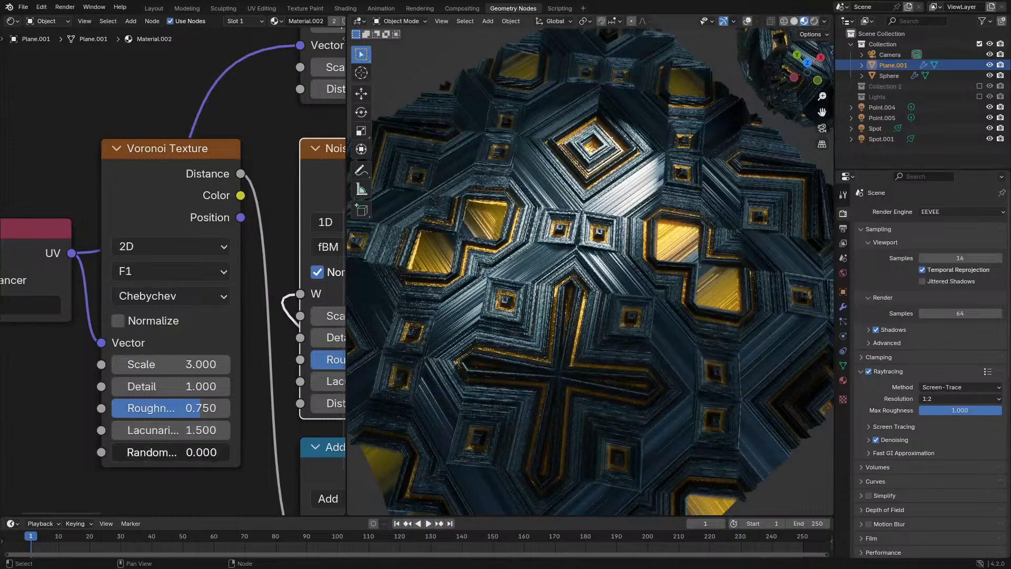
# Try a Voronoi Randomness of 1.000 with a camera-view check, and return it to 0.000
pyautogui.moveTo(169, 452); pyautogui.dragTo(237, 452)
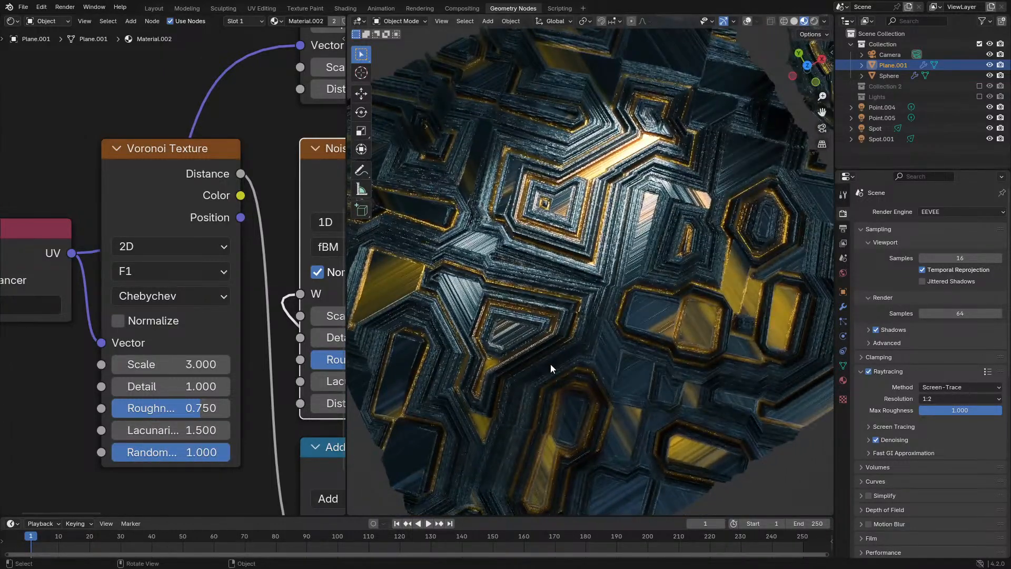
pyautogui.press('KP_0')
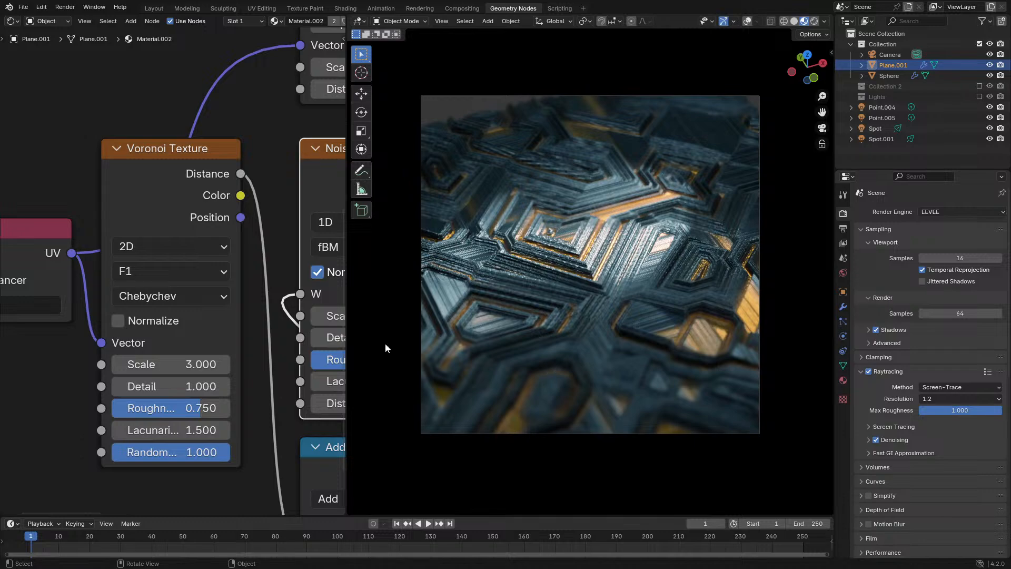
pyautogui.moveTo(385, 345); pyautogui.dragTo(598, 343, button='middle')
pyautogui.scroll(5, 597, 327)
pyautogui.moveTo(227, 452); pyautogui.dragTo(111, 452)
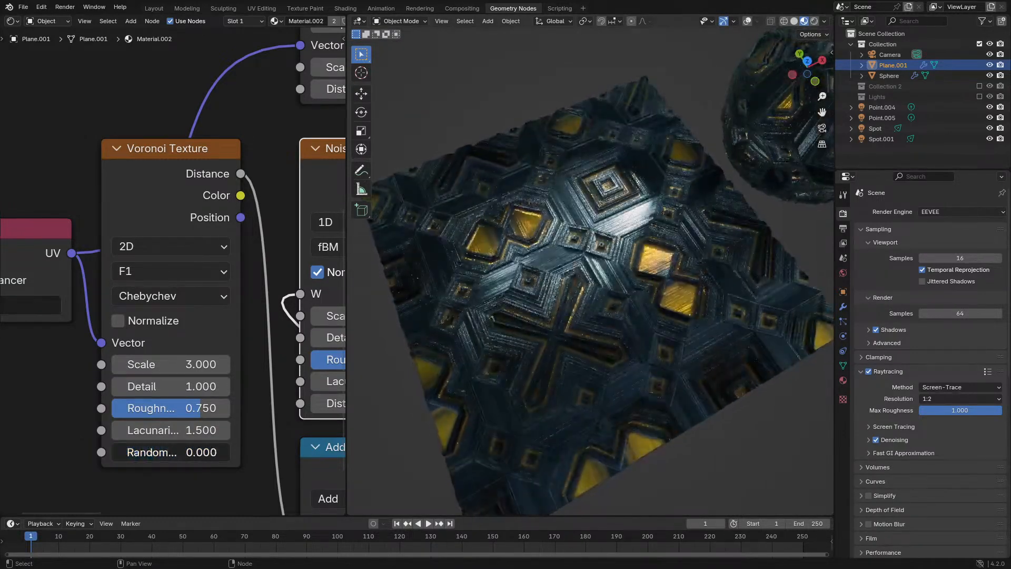
# Set the Voronoi Texture's feature output to F2 and its Randomness to 1.000, viewing the result through the camera
pyautogui.click(151, 276)
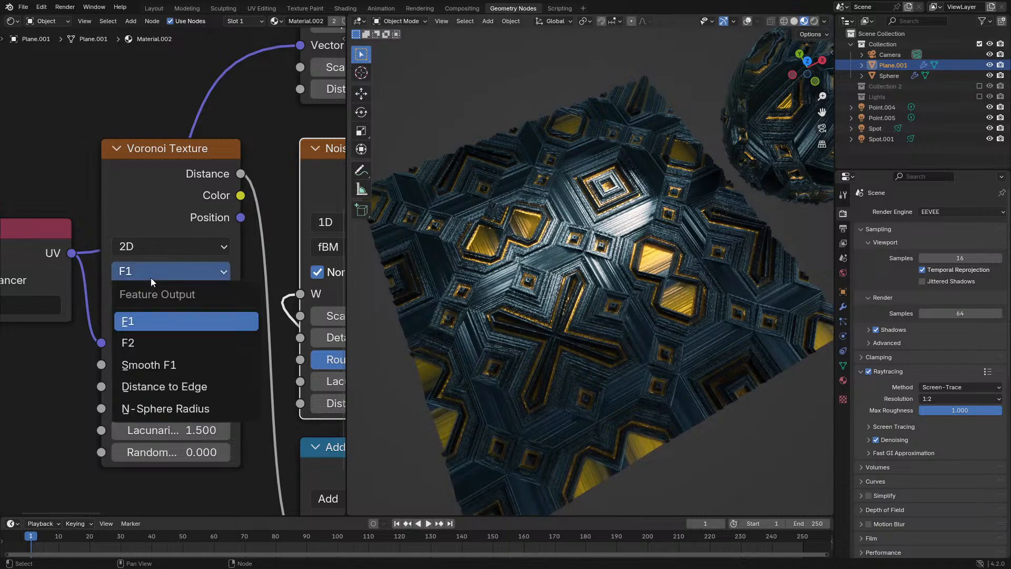
pyautogui.click(143, 346)
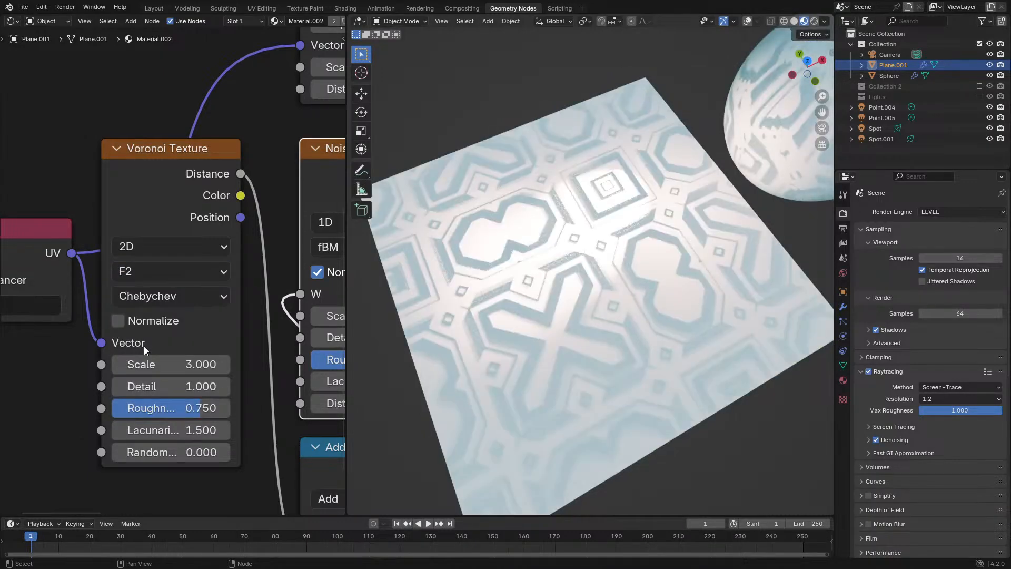
pyautogui.scroll(4, 516, 306)
pyautogui.scroll(-4, 517, 306)
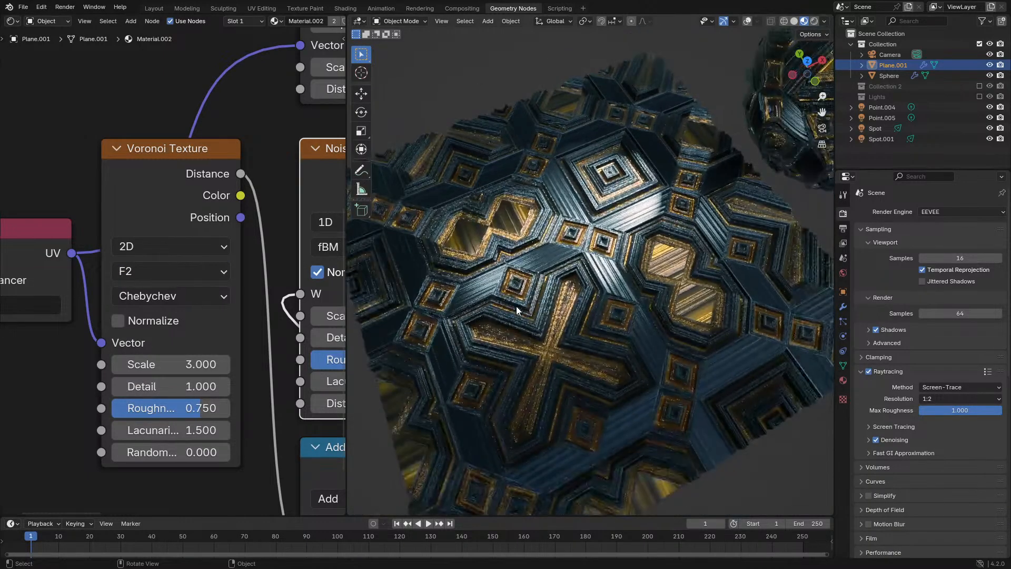
pyautogui.moveTo(170, 448); pyautogui.dragTo(230, 449)
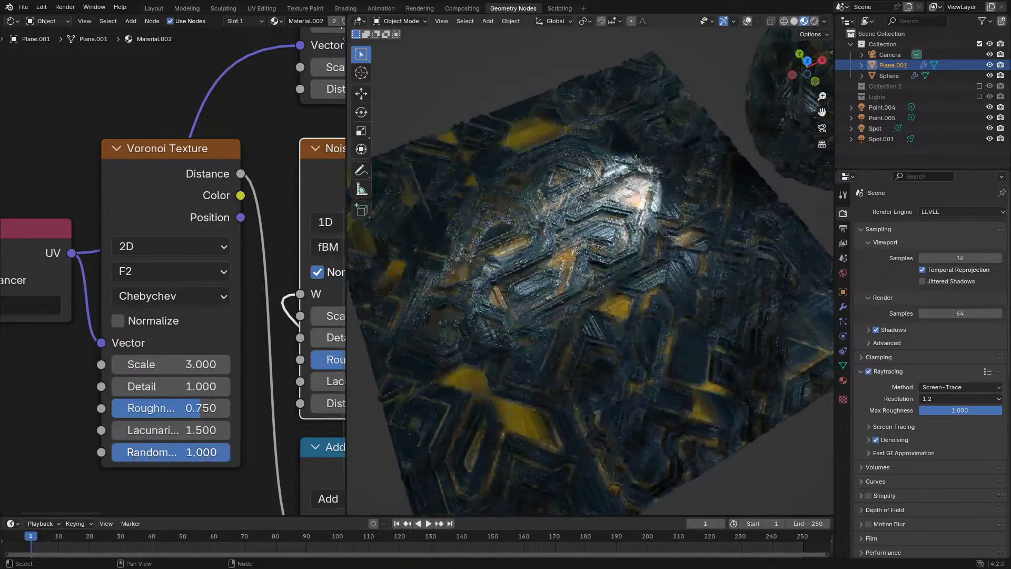
pyautogui.press('KP_0')
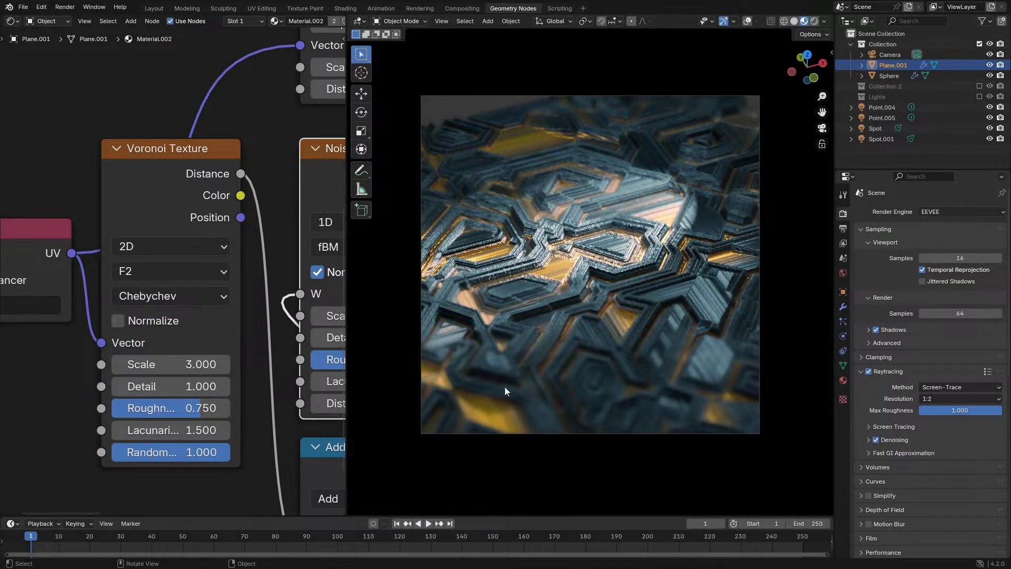
# Set the Displacement node's Scale to 0.4
pyautogui.moveTo(337, 295); pyautogui.dragTo(38, 380, button='middle')
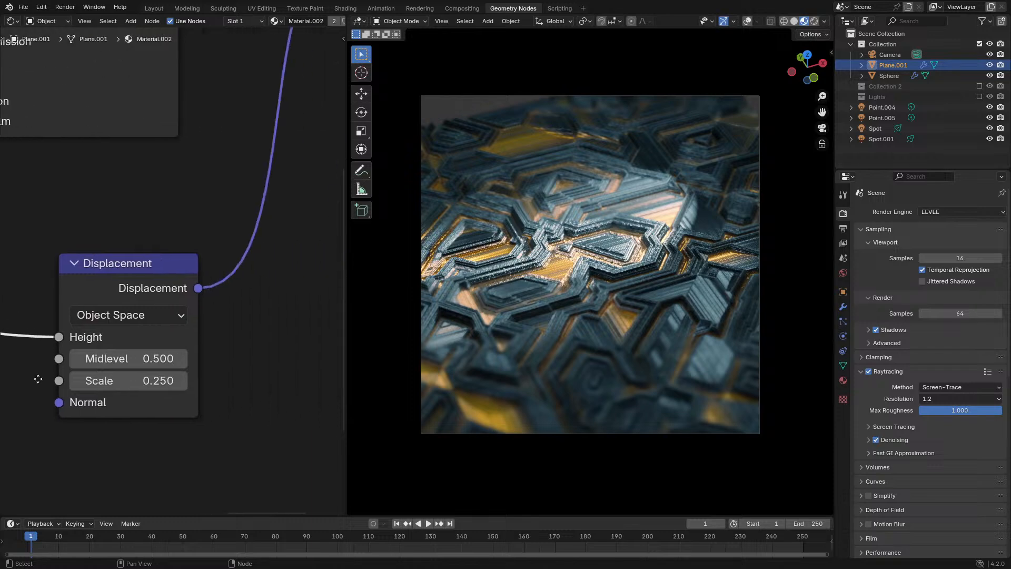
pyautogui.doubleClick(135, 376)
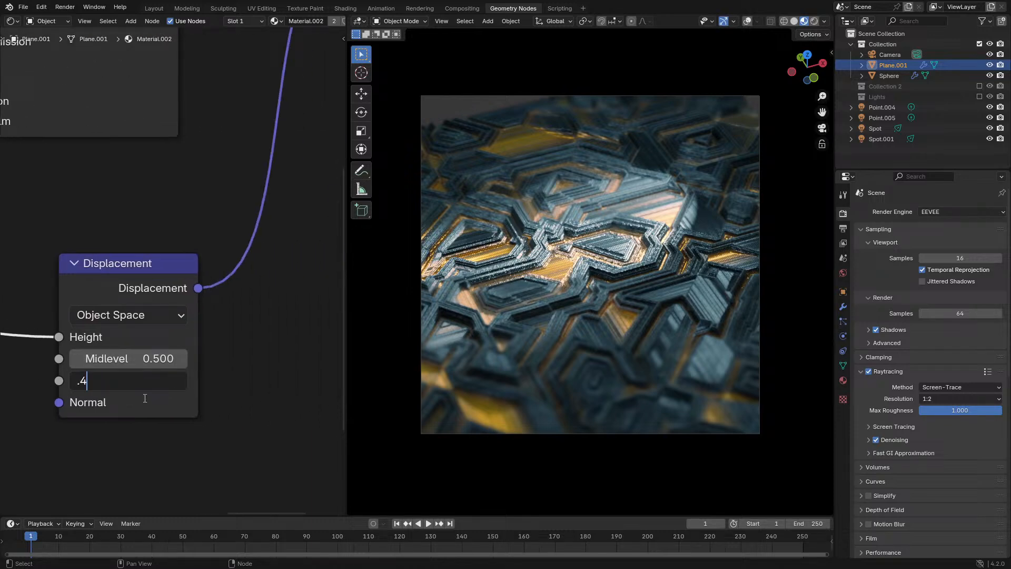
pyautogui.press('Return')
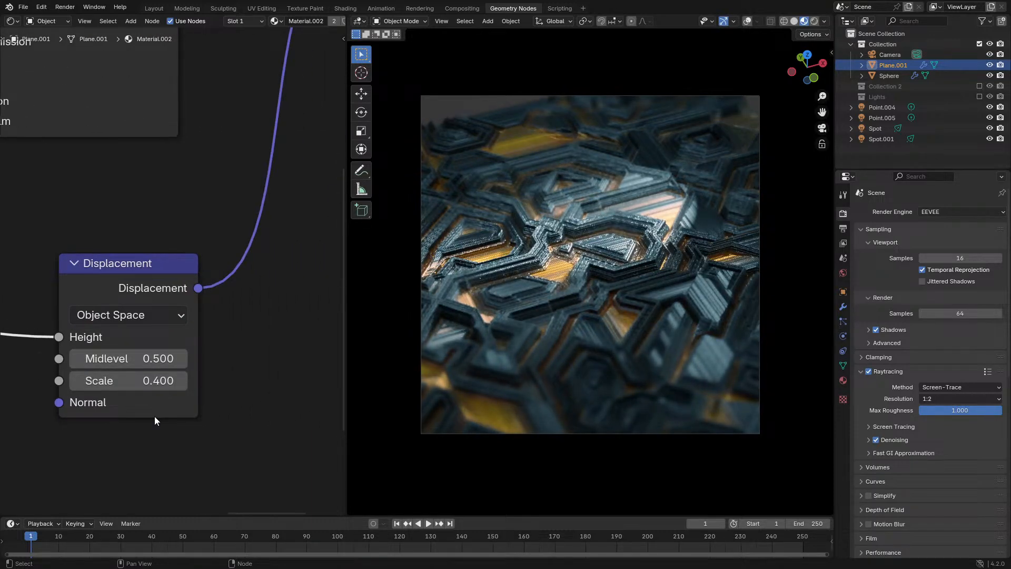
# Show the viewport in Rendered shading and set the render engine to Cycles
pyautogui.click(967, 212)
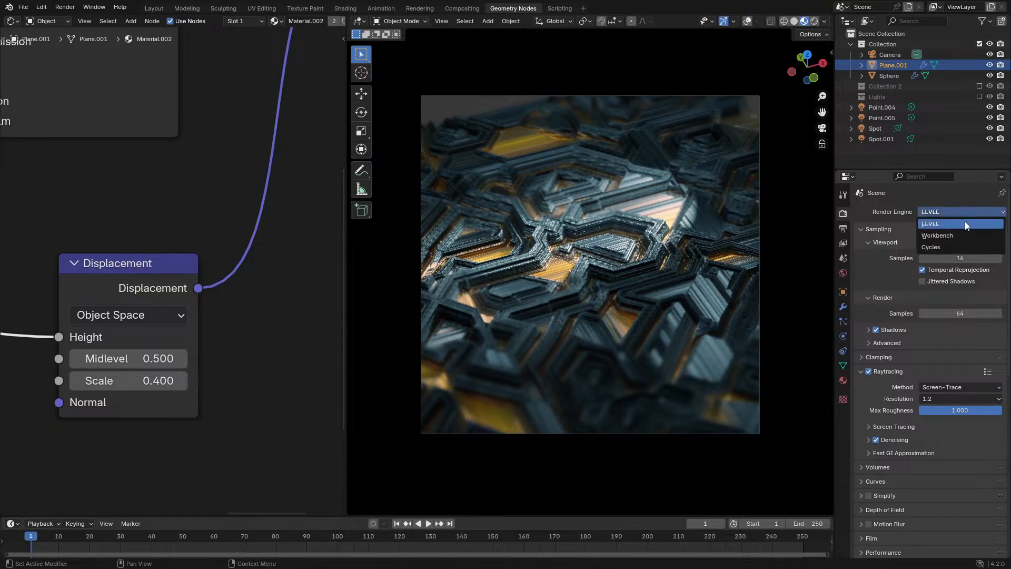
pyautogui.press('z')
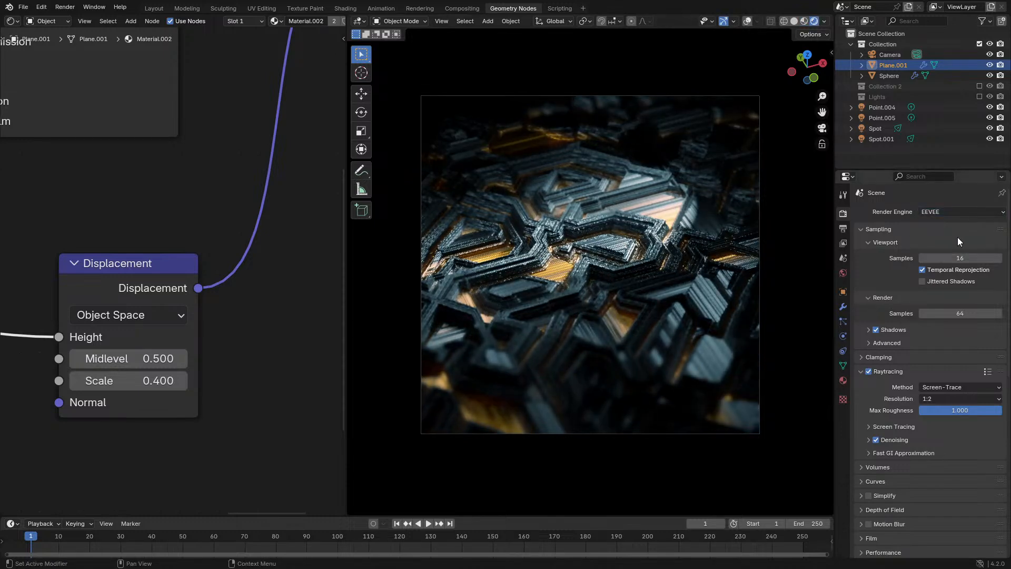
pyautogui.click(943, 213)
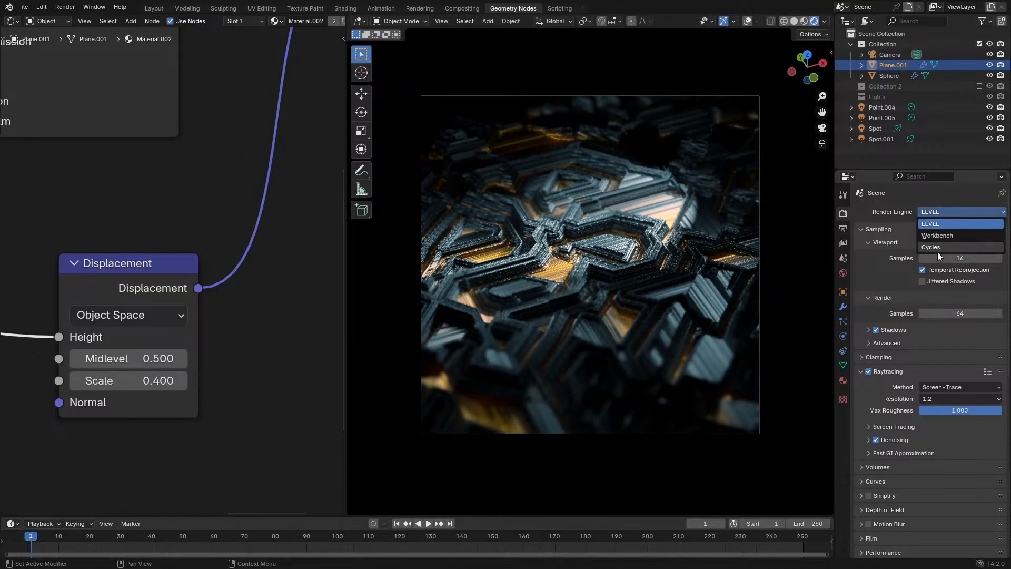
pyautogui.click(937, 247)
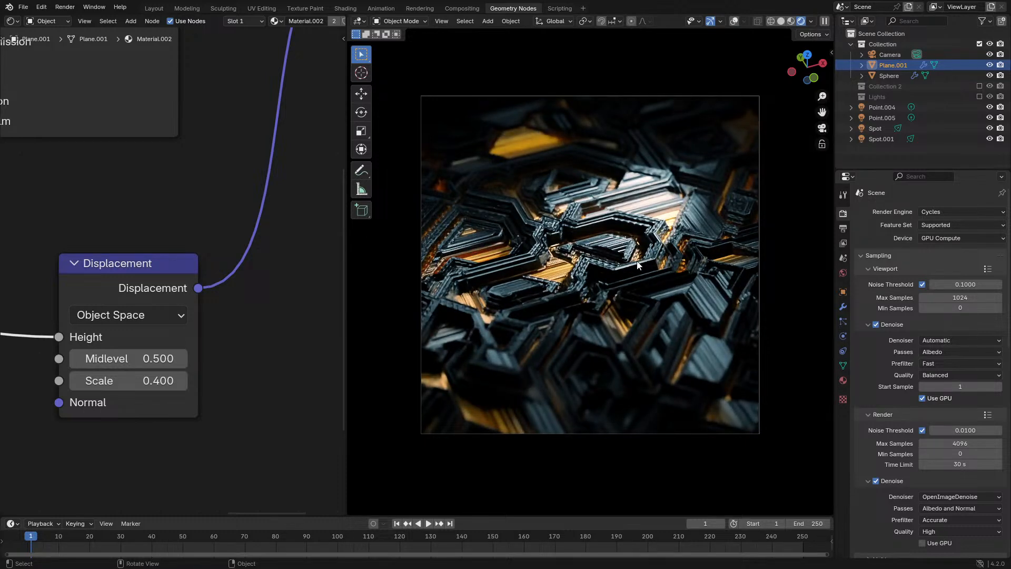
# Lower the Displacement node's Scale to 0.300
pyautogui.moveTo(67, 349); pyautogui.dragTo(93, 347, button='middle')
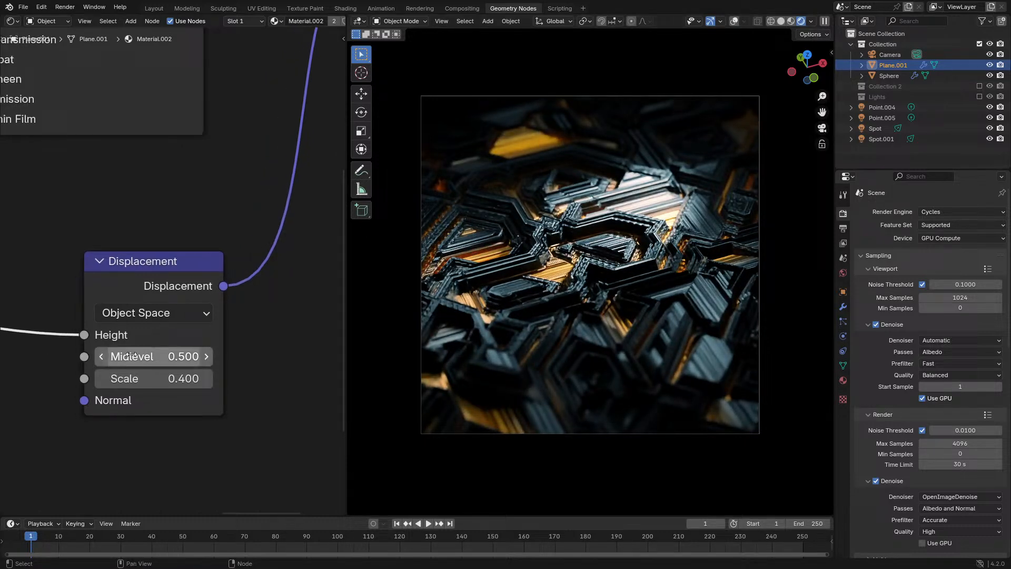
pyautogui.click(102, 378)
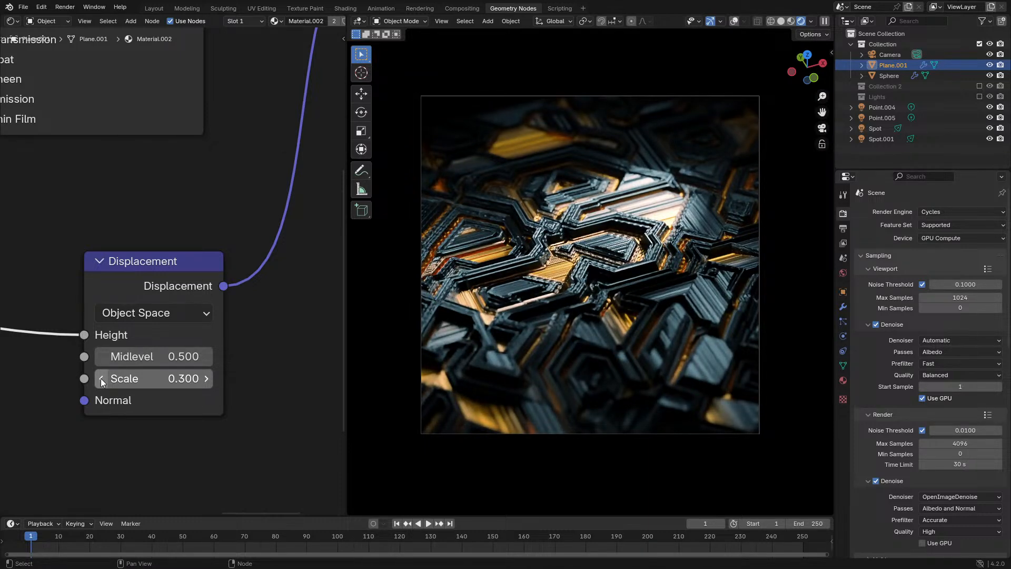
# Display the camera's lens and depth of field settings, and duplicate the camera in place
pyautogui.click(883, 54)
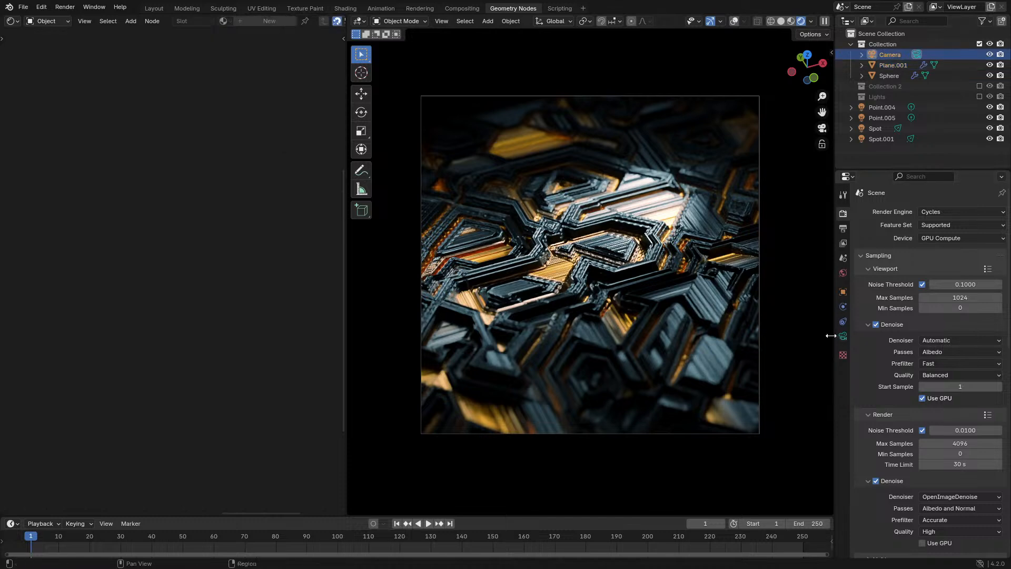
pyautogui.moveTo(836, 295); pyautogui.dragTo(841, 316)
pyautogui.click(844, 335)
pyautogui.hotkey('shift', 'd')
pyautogui.rightClick(741, 164)
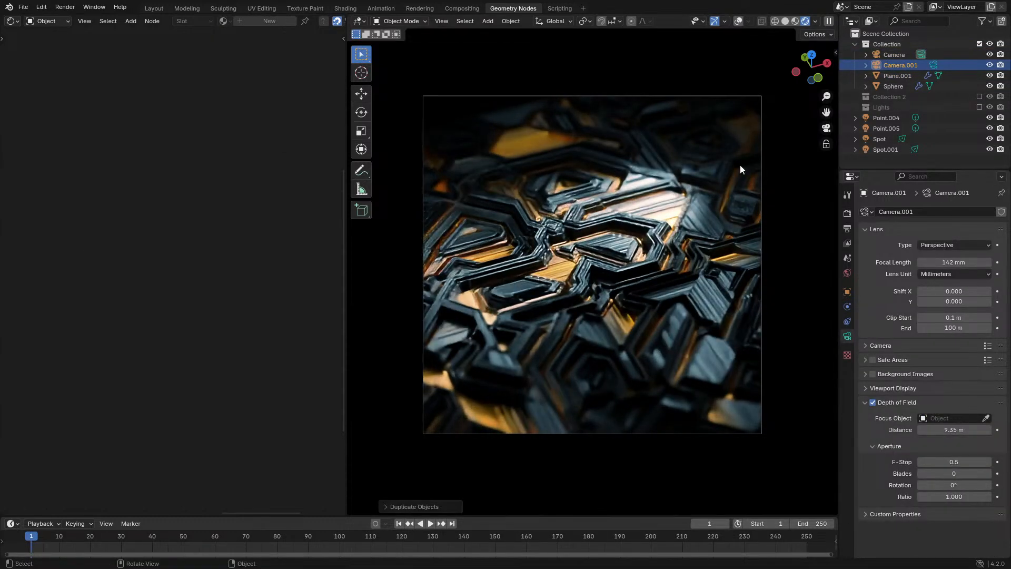
# Set the original camera's Focal Length to 4 mm and move it along its local Z axis close to the plane
pyautogui.click(895, 58)
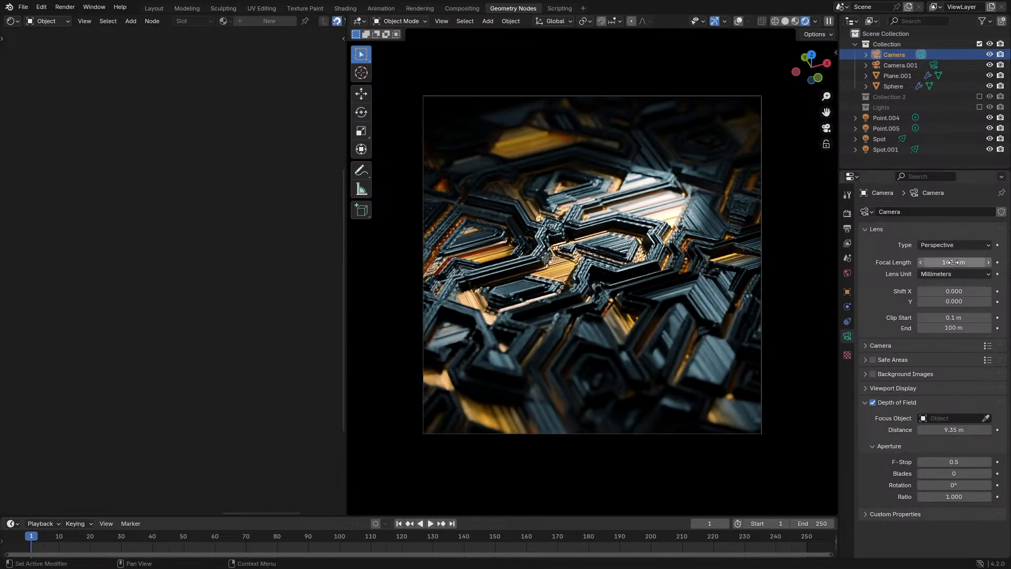
pyautogui.moveTo(954, 262); pyautogui.dragTo(904, 263)
pyautogui.press('g')
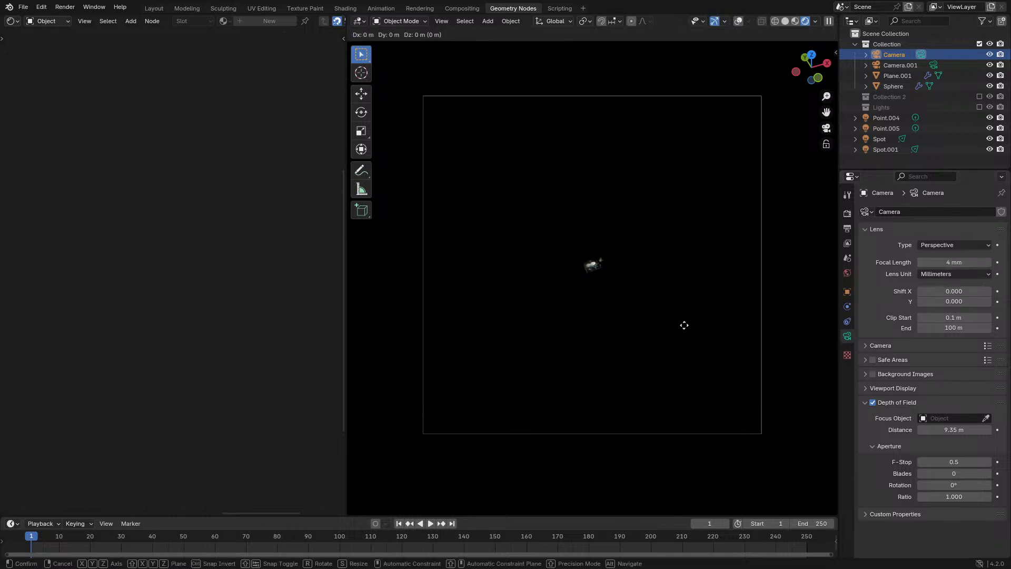
pyautogui.press('z')
pyautogui.press('z')
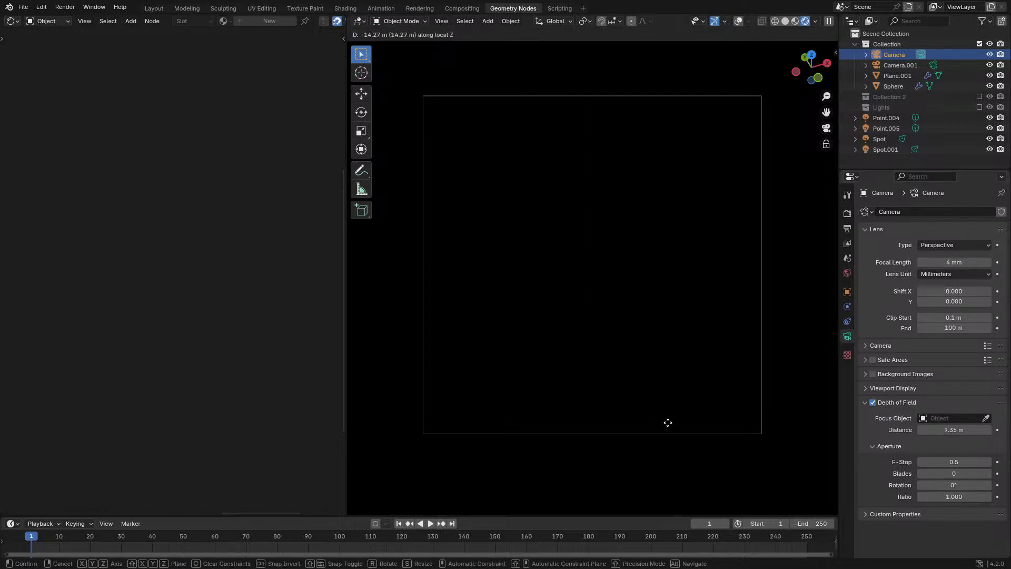
pyautogui.click(643, 445)
# Set the camera's Clip Start to 0.001 m and its Focal Length to 10.1 mm
pyautogui.scroll(1, 719, 387)
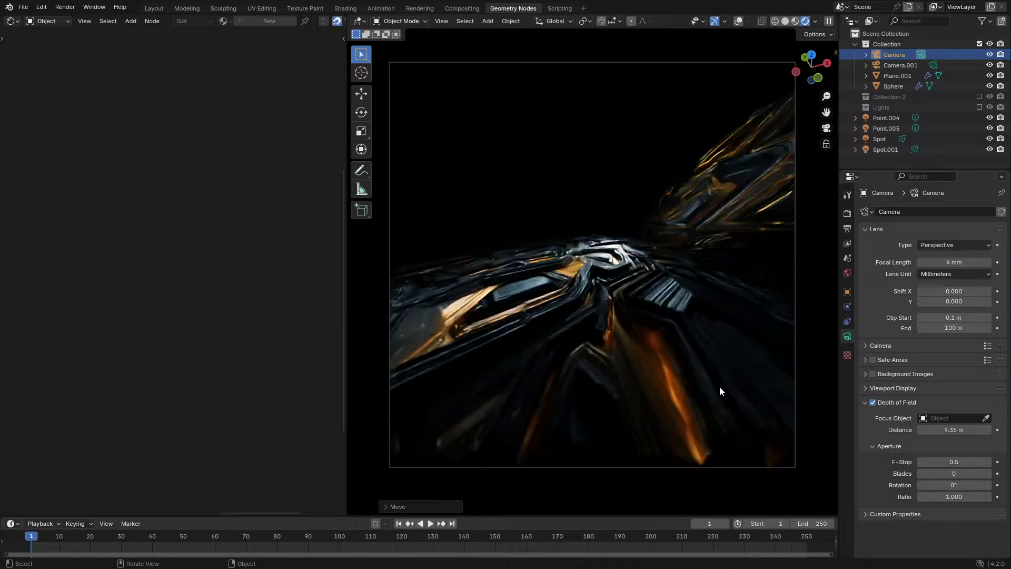
pyautogui.moveTo(960, 318); pyautogui.dragTo(919, 317)
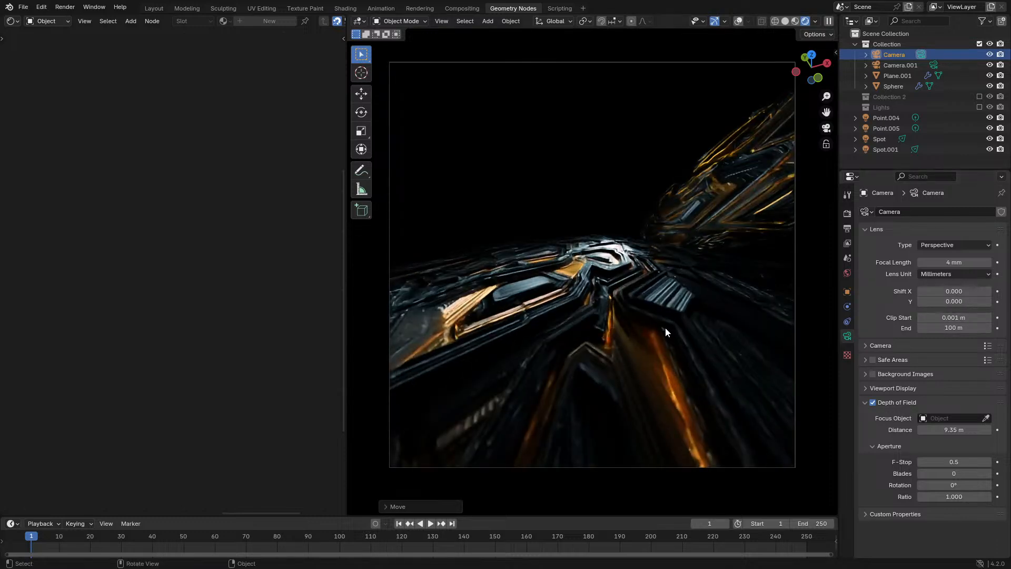
pyautogui.moveTo(954, 262); pyautogui.dragTo(991, 262)
# Shift the camera freely to reframe the close-up of the displaced surface
pyautogui.press('g')
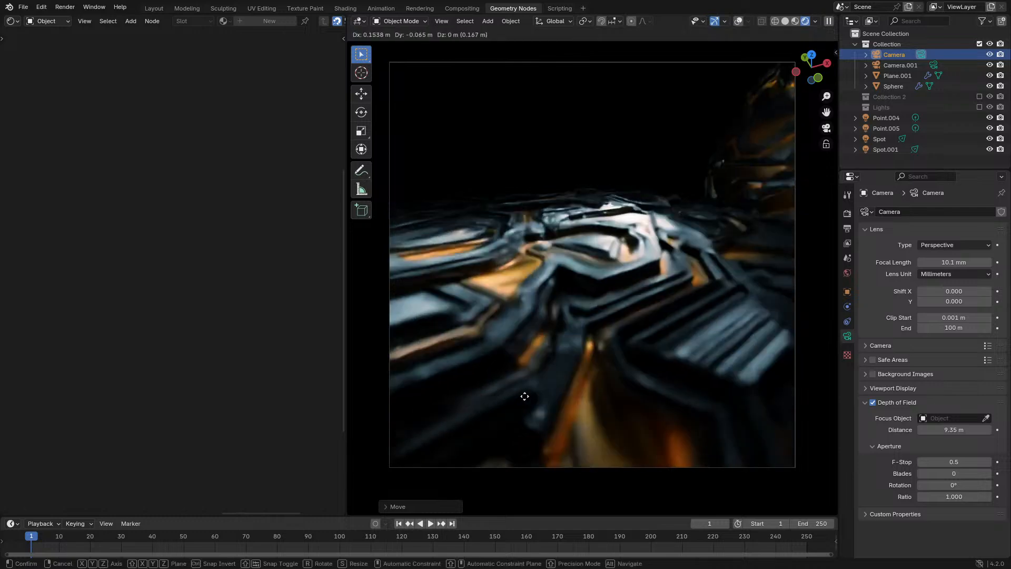
pyautogui.click(525, 397)
pyautogui.press('g')
pyautogui.click(719, 399)
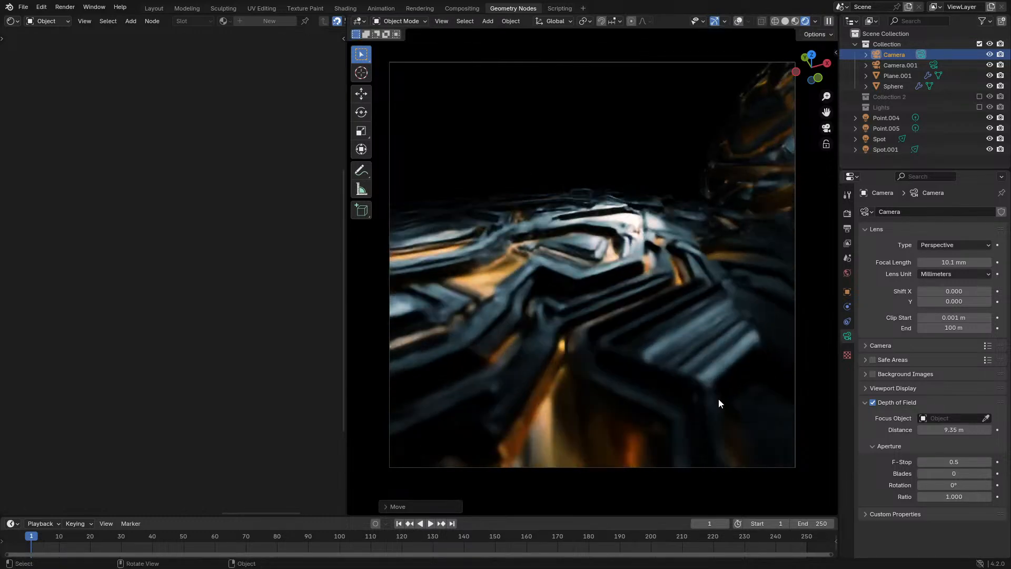
# Turn off the camera's Depth of Field and slide the camera horizontally with global Z locked
pyautogui.click(872, 402)
pyautogui.press('g')
pyautogui.hotkey('shift', 'z')
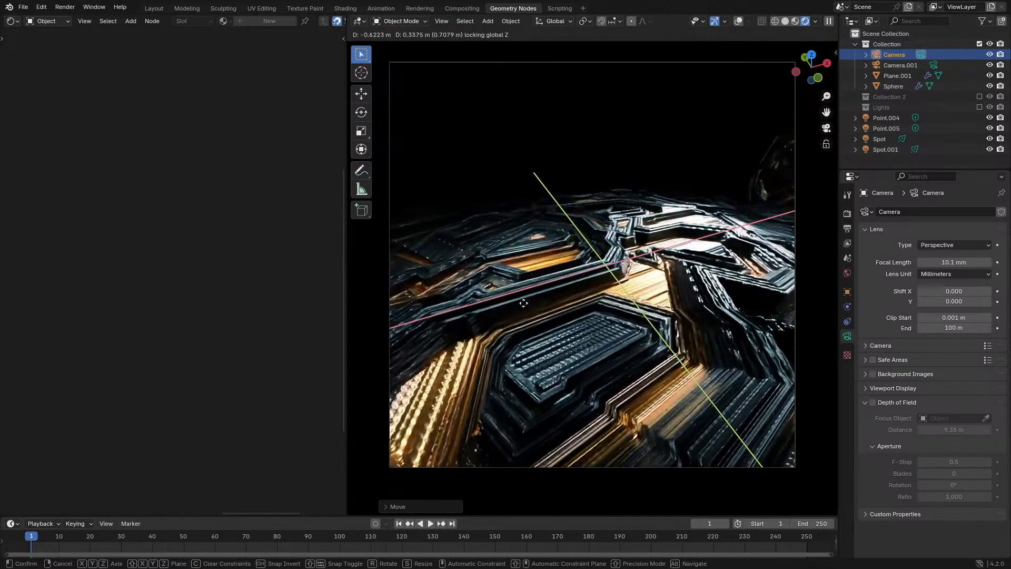
# Rotate the camera about the global Y axis to tilt the horizon, and shift it to reframe the surface
pyautogui.press('r')
pyautogui.press('y')
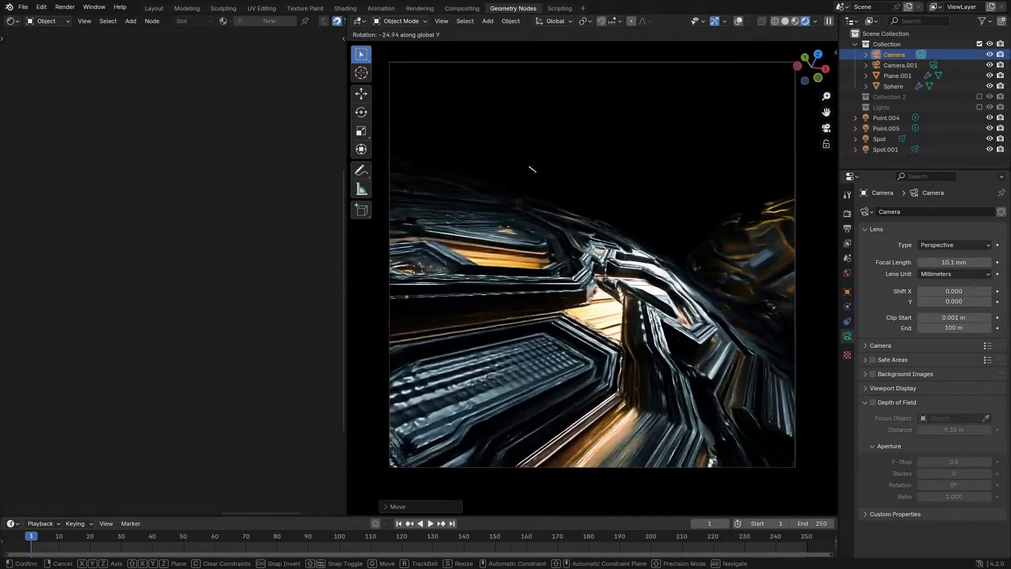
pyautogui.click(532, 170)
pyautogui.press('g')
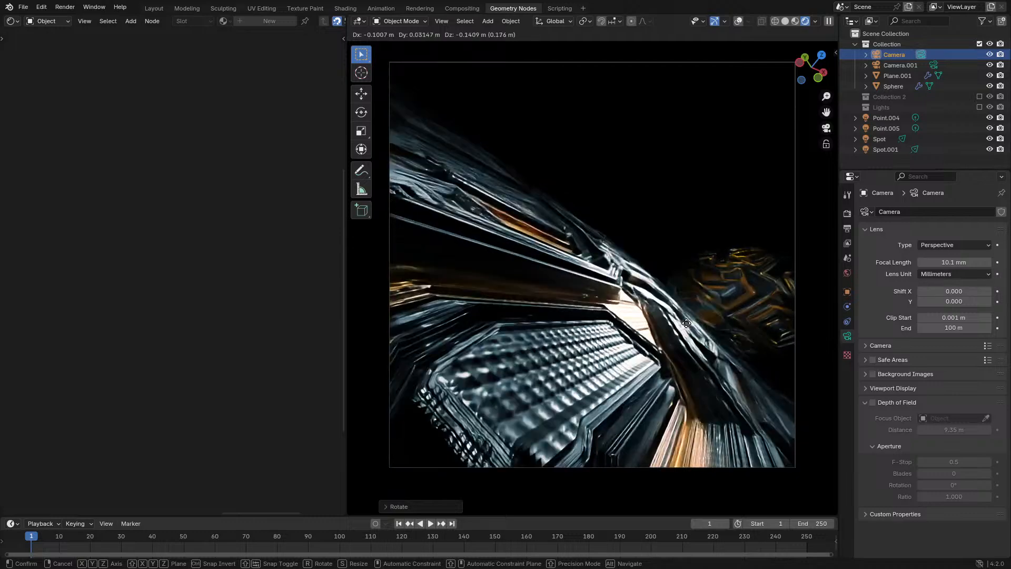
pyautogui.click(695, 320)
# Adjust the camera's angle with a trackball rotation and move it to bring the sphere and plane into frame
pyautogui.press('r')
pyautogui.press('r')
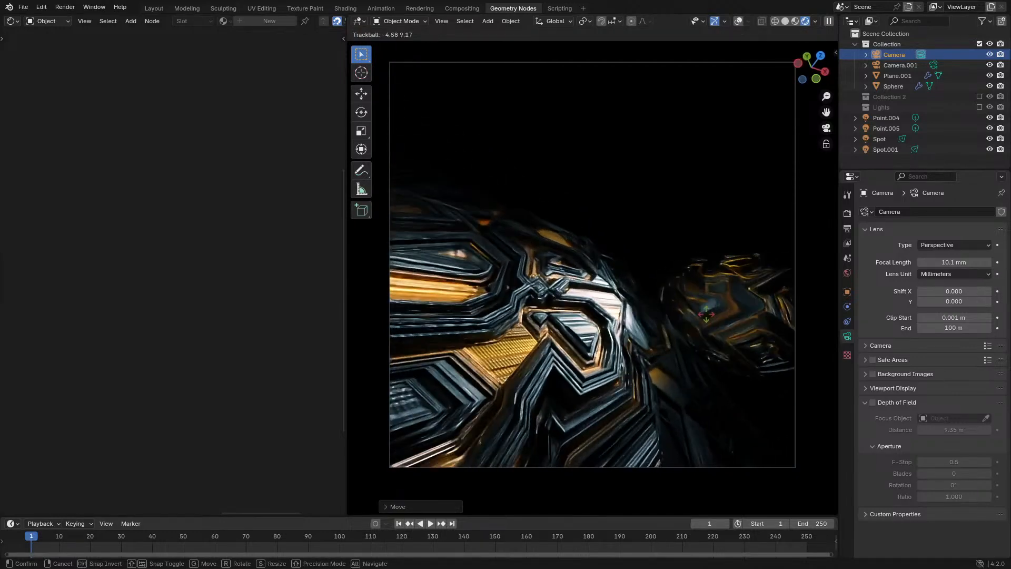
pyautogui.click(706, 315)
pyautogui.press('g')
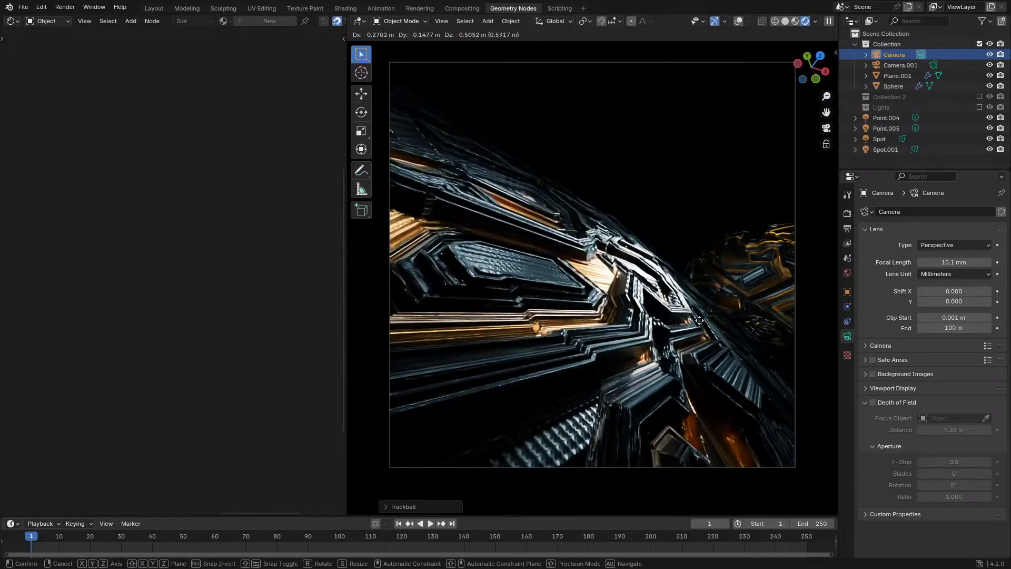
pyautogui.click(699, 320)
# Trackball-rotate the camera further to look down on the surface pattern, and move it to recompose the view
pyautogui.scroll(2, 700, 320)
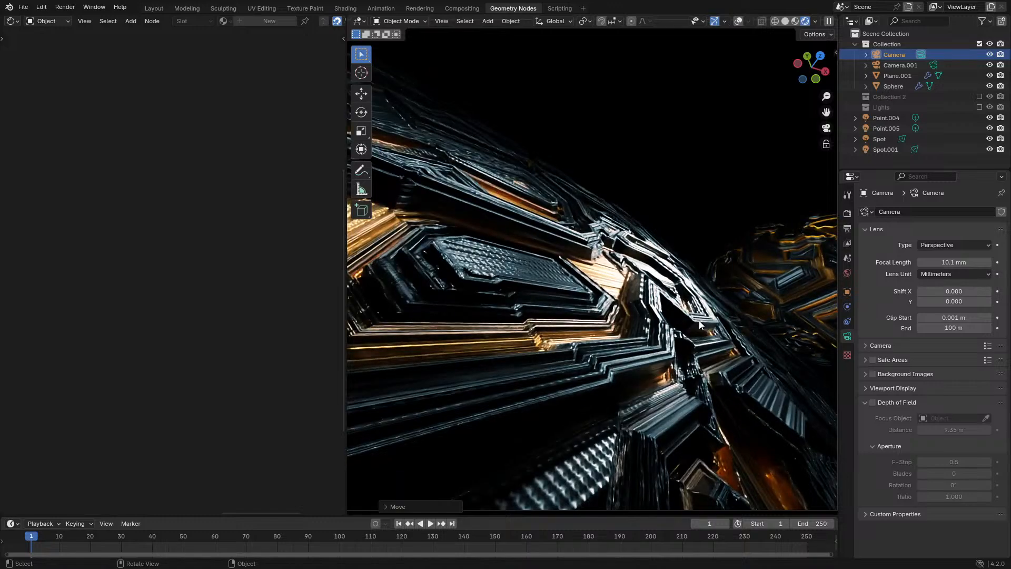
pyautogui.press('r')
pyautogui.press('r')
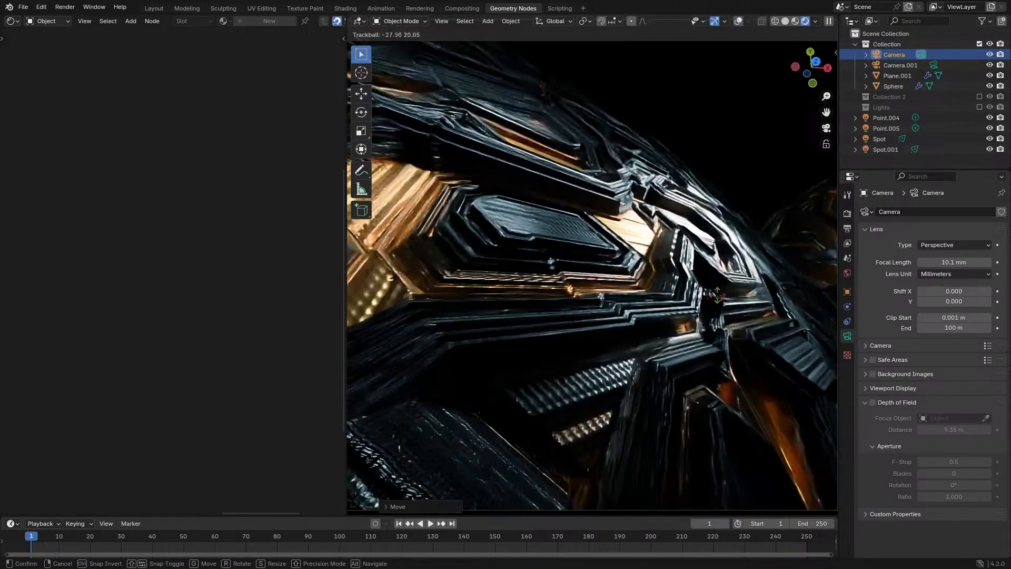
pyautogui.click(717, 296)
pyautogui.press('g')
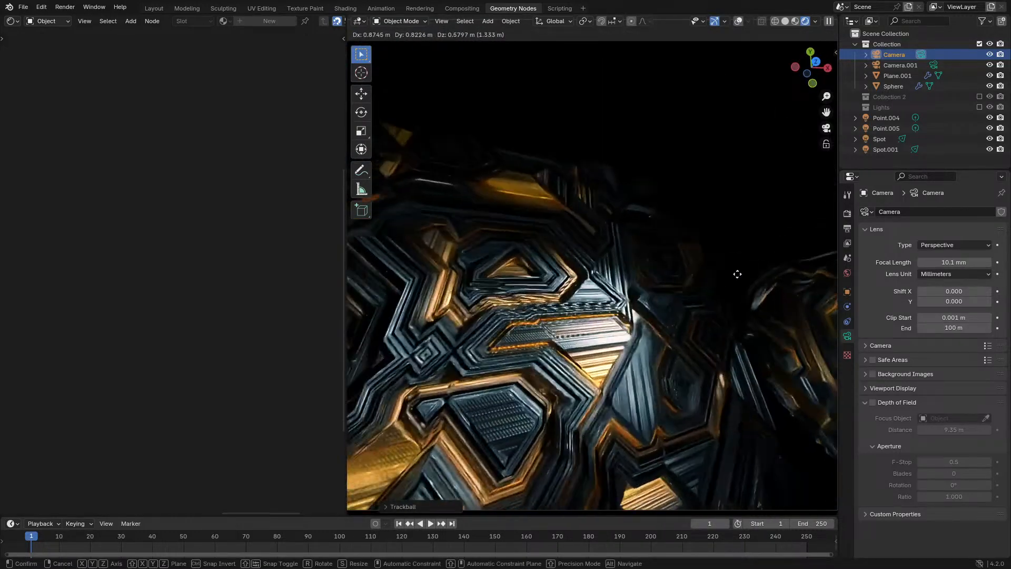
pyautogui.click(738, 287)
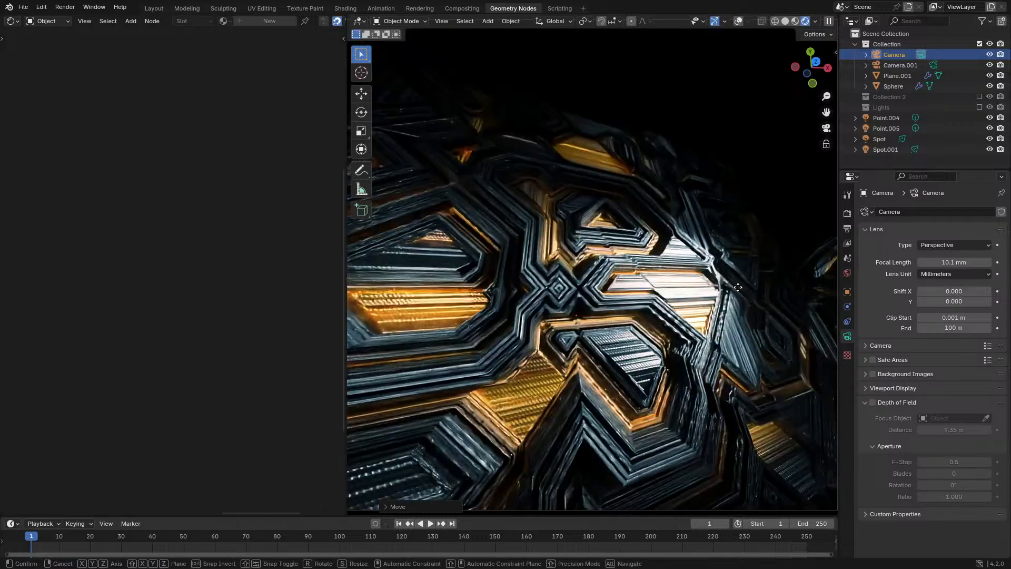
# Move the camera back from the surface along its local Z axis
pyautogui.press('g')
pyautogui.press('z')
pyautogui.press('z')
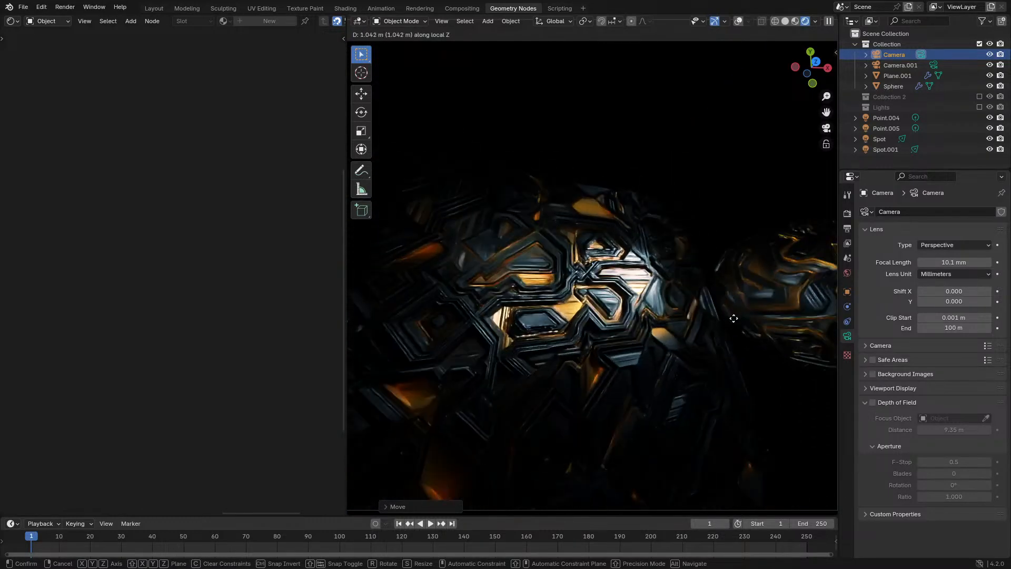
pyautogui.click(747, 273)
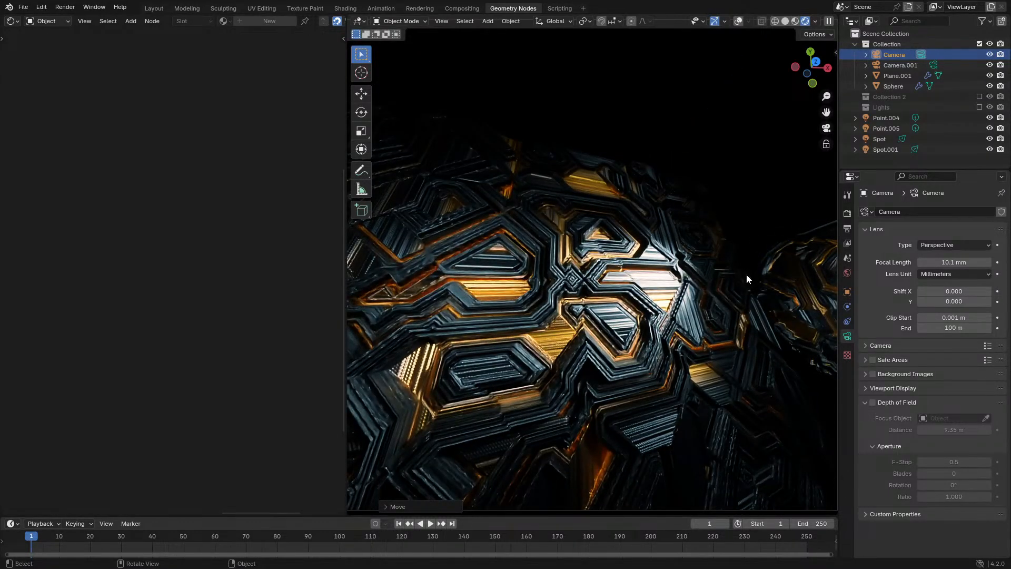
# Recenter the composition by moving the camera, and set its Focal Length to 13.9 mm
pyautogui.press('Home')
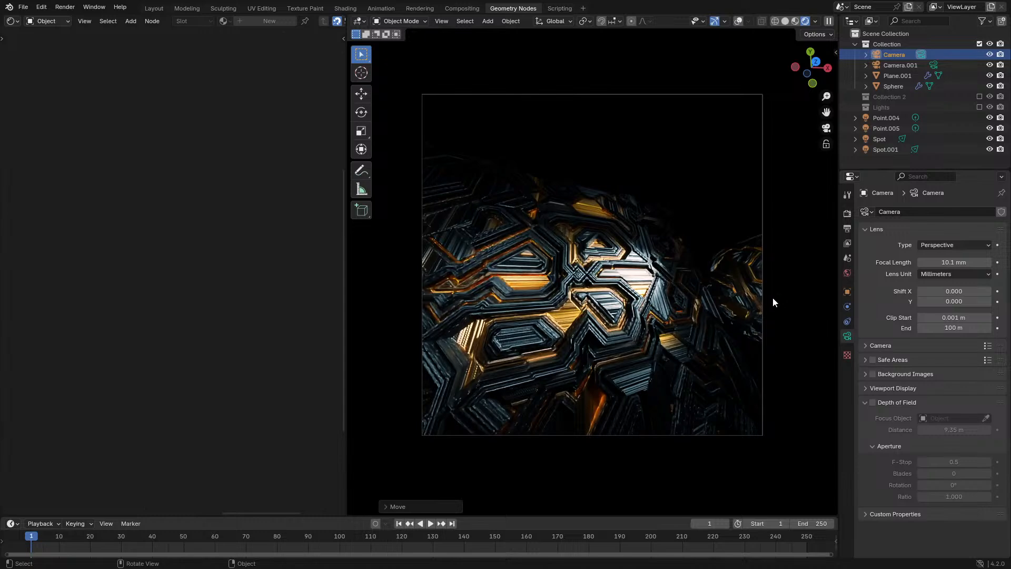
pyautogui.press('g')
pyautogui.click(765, 302)
pyautogui.moveTo(964, 262); pyautogui.dragTo(990, 262)
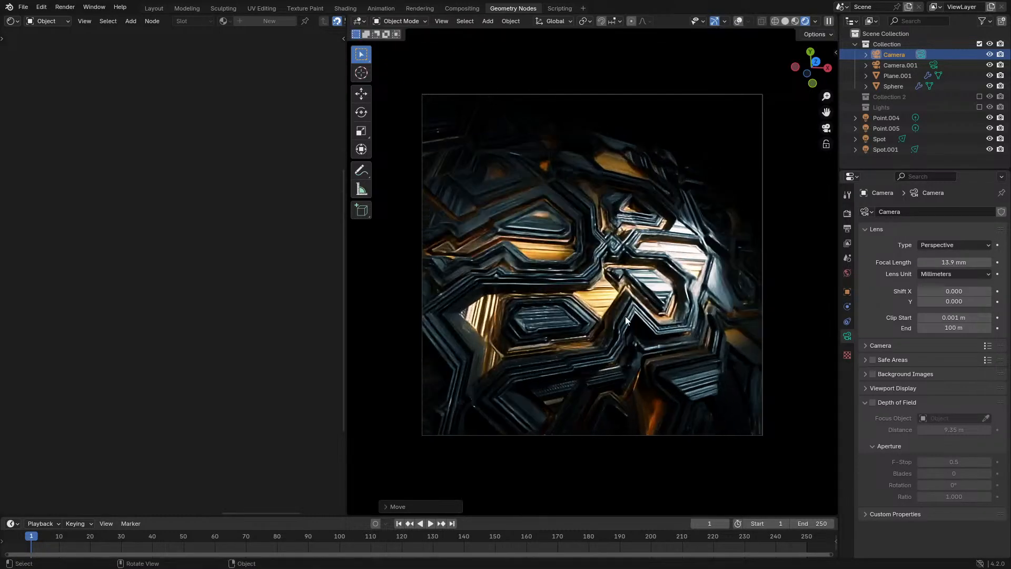
# Try a Cast modifier on the displaced plane and remove it
pyautogui.click(665, 316)
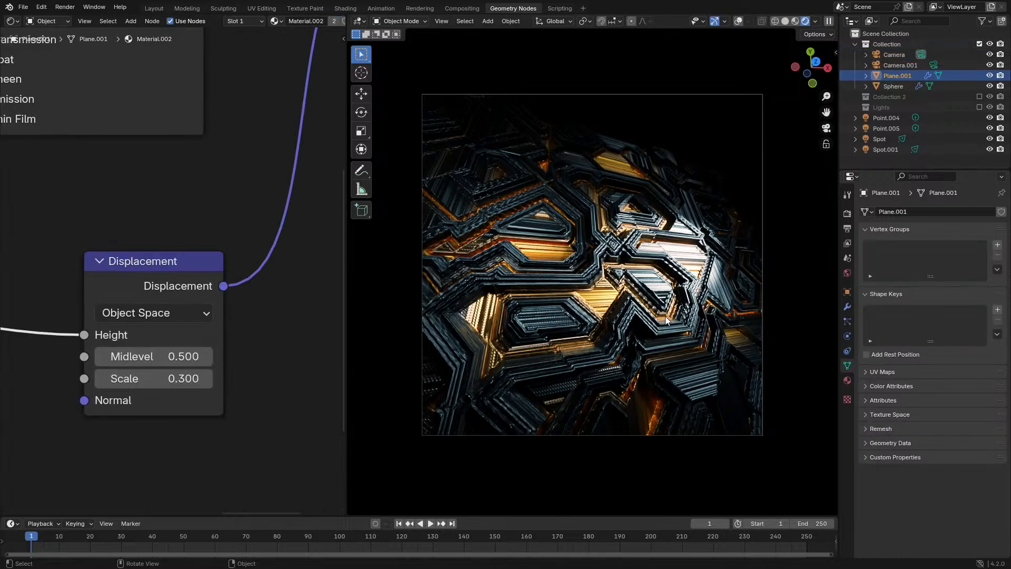
pyautogui.click(847, 307)
pyautogui.click(927, 211)
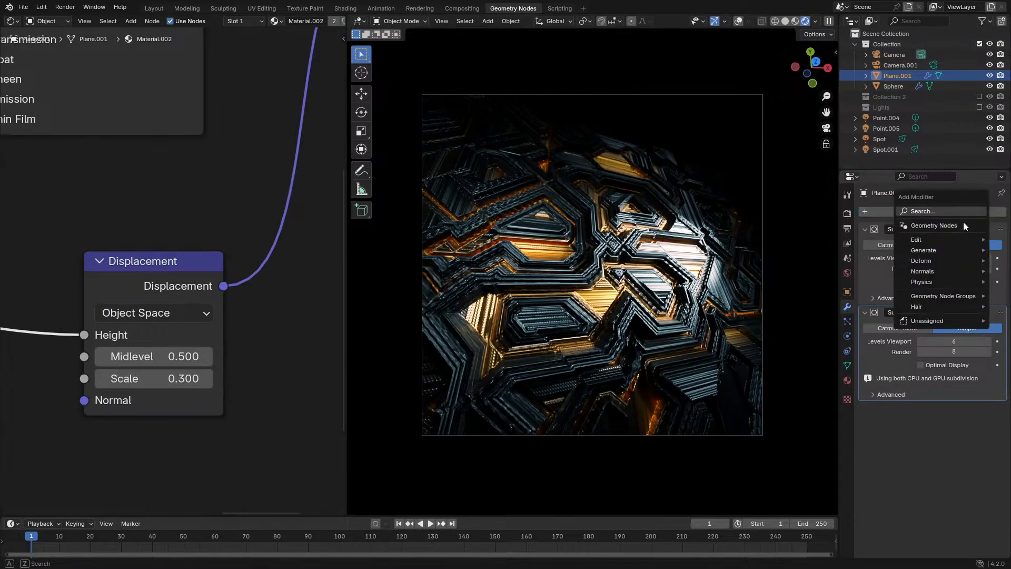
pyautogui.click(922, 211)
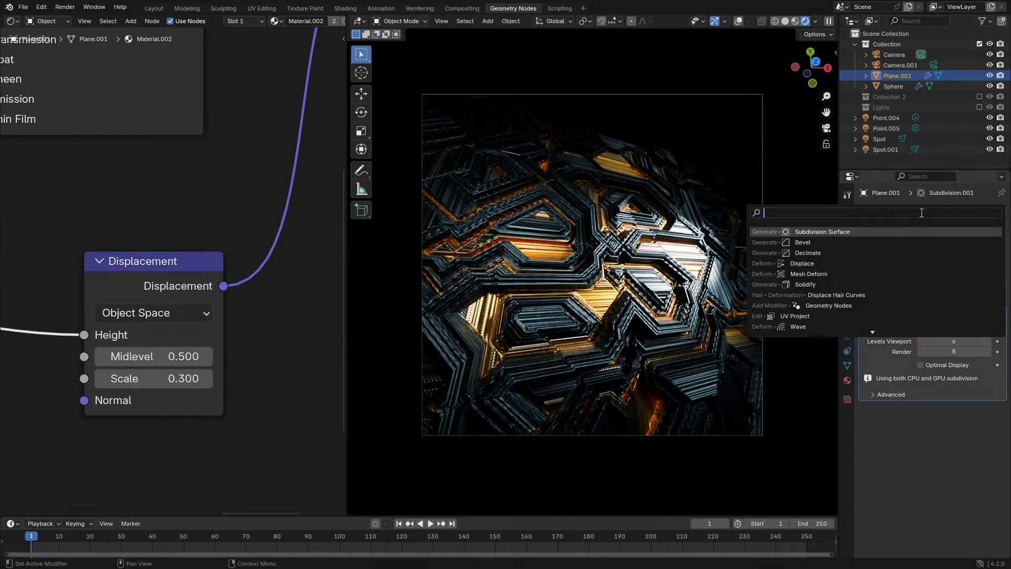
pyautogui.write('ca')
pyautogui.press('Return')
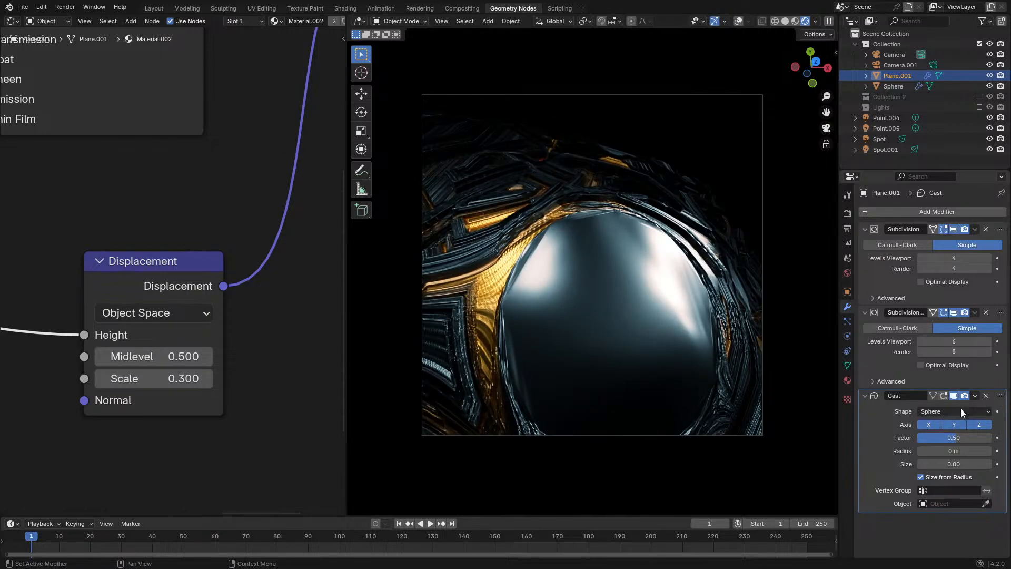
pyautogui.click(984, 396)
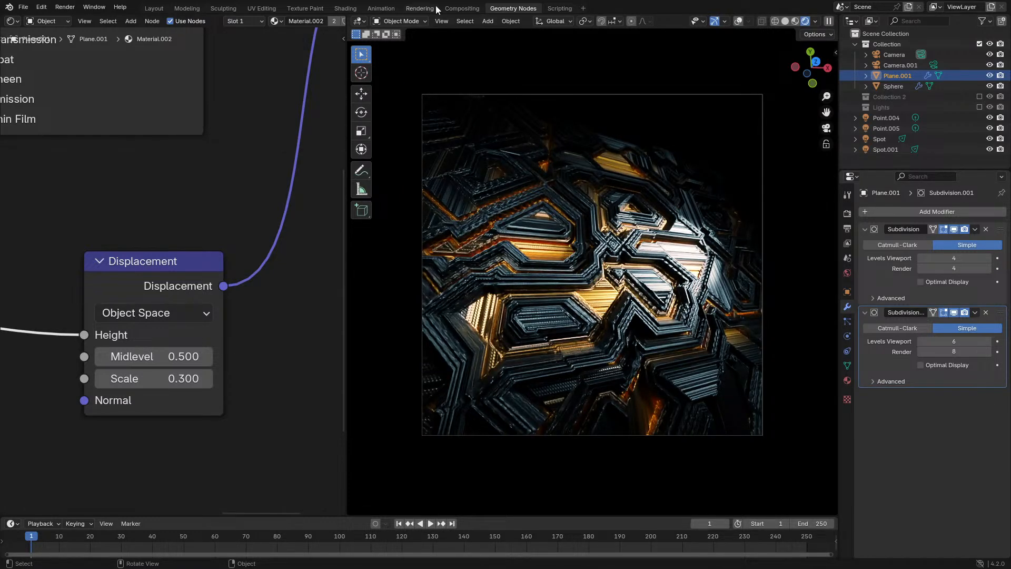
# Enable nodes in the Compositing workspace and insert a Lens Distortion node between Render Layers and Composite
pyautogui.click(455, 9)
pyautogui.click(129, 21)
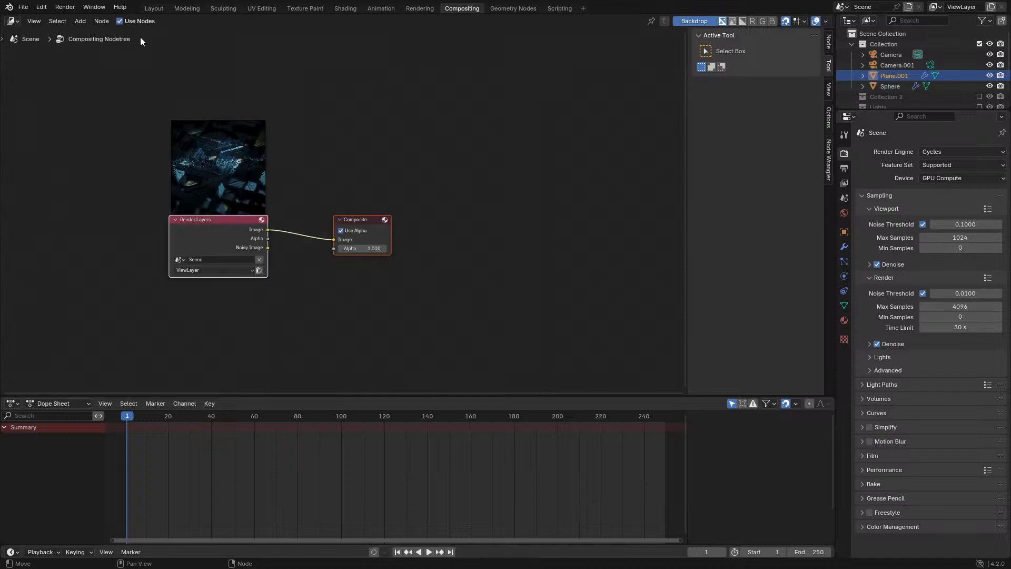
pyautogui.scroll(3, 307, 205)
pyautogui.hotkey('shift', 'a')
pyautogui.click(307, 203)
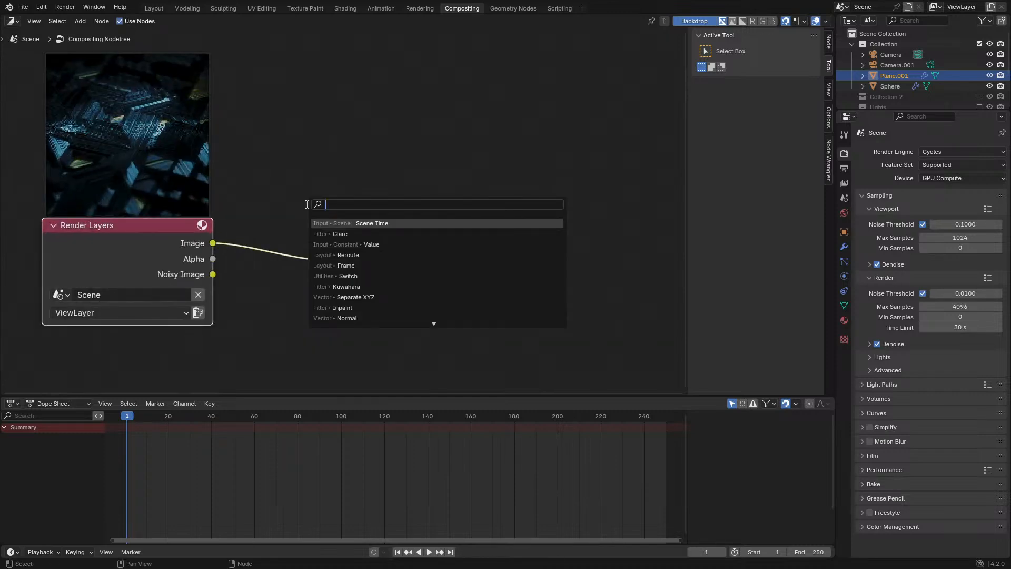
pyautogui.write('lens')
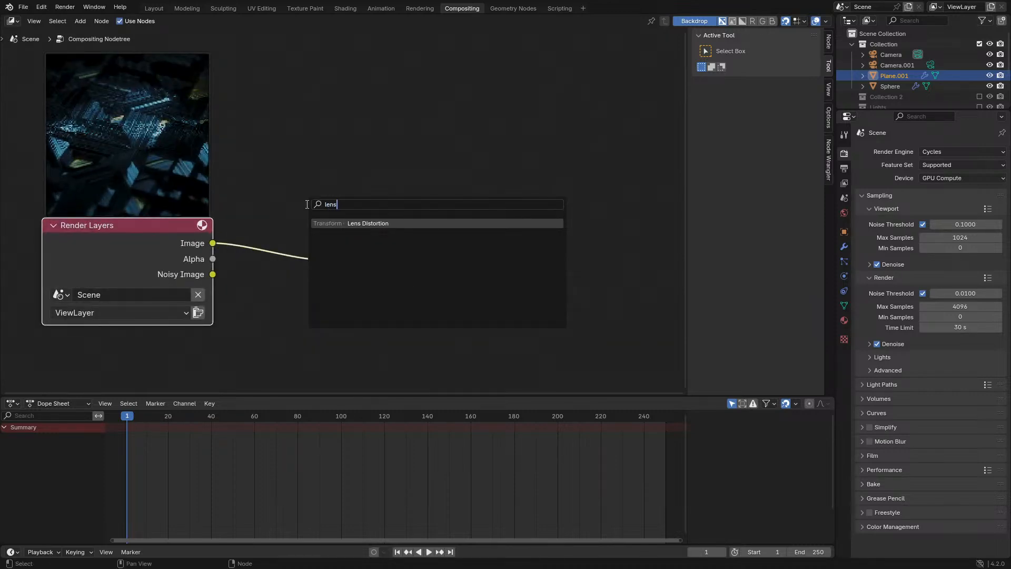
pyautogui.press('Return')
pyautogui.click(307, 203)
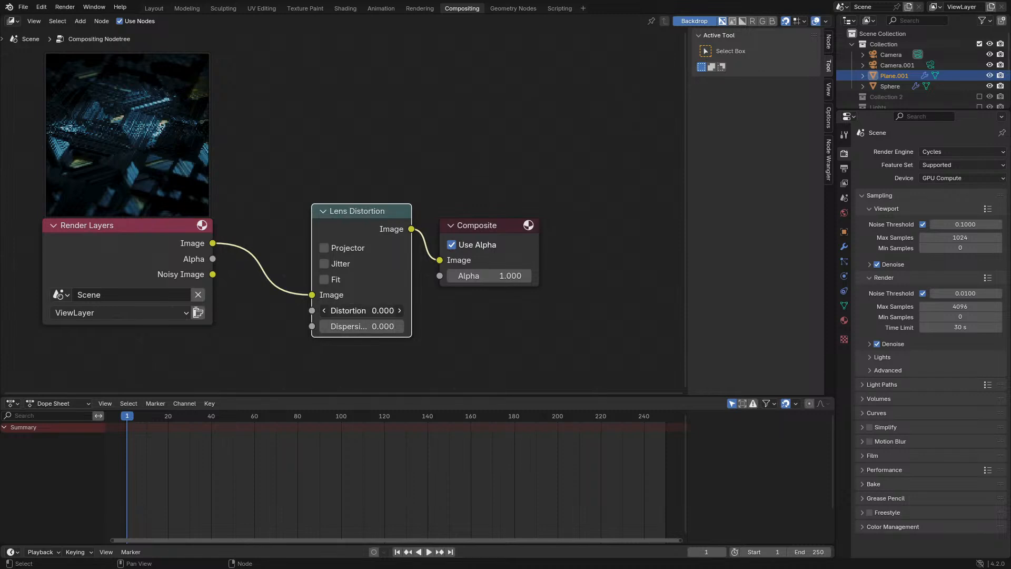
# Set the Lens Distortion node's Distortion and Dispersion to 0.1
pyautogui.click(380, 312)
pyautogui.write('0.1')
pyautogui.press('Return')
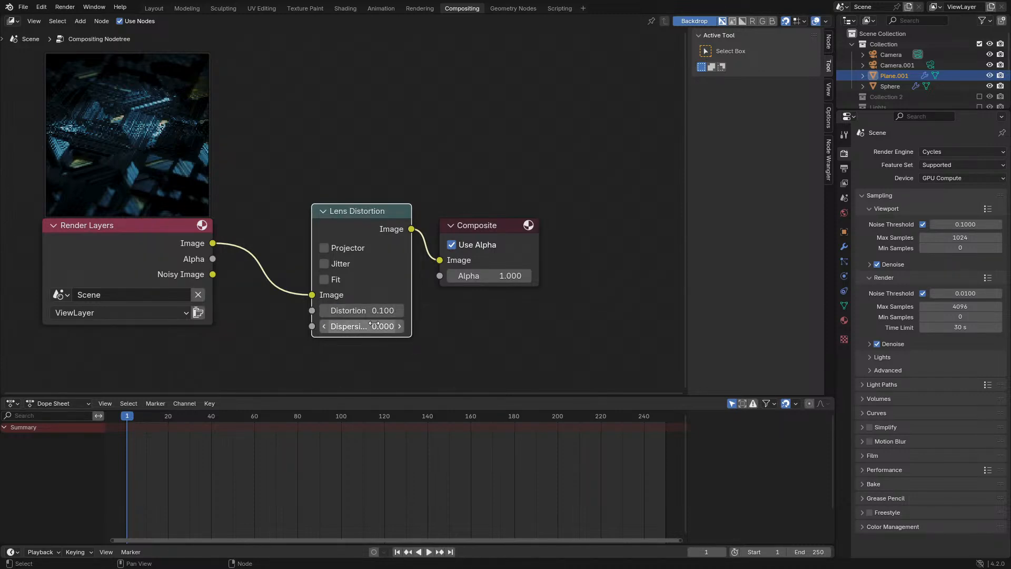
pyautogui.write('0.100')
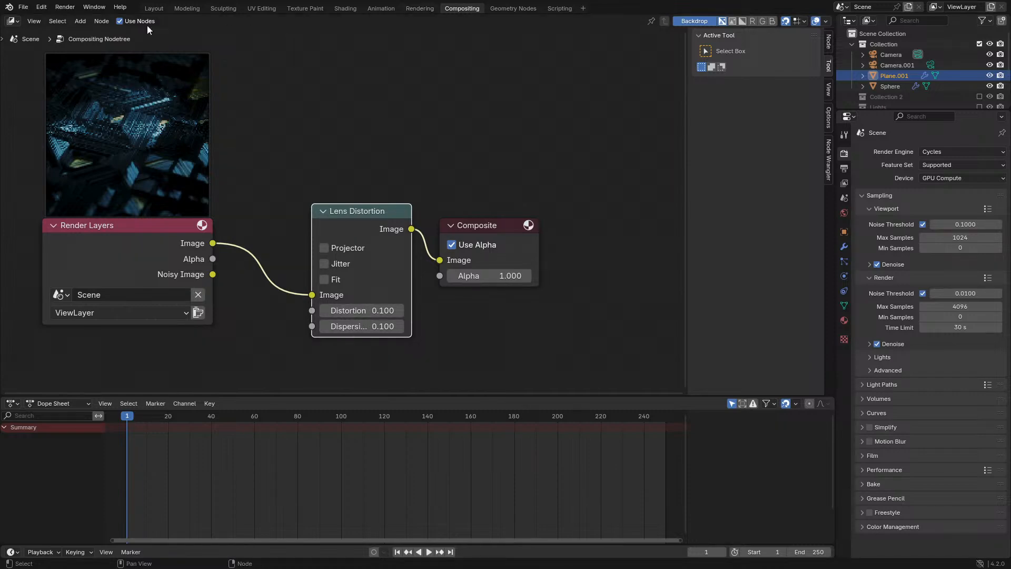
# Return to the Geometry Nodes workspace and set the viewport shading's Compositor option to Always
pyautogui.click(517, 8)
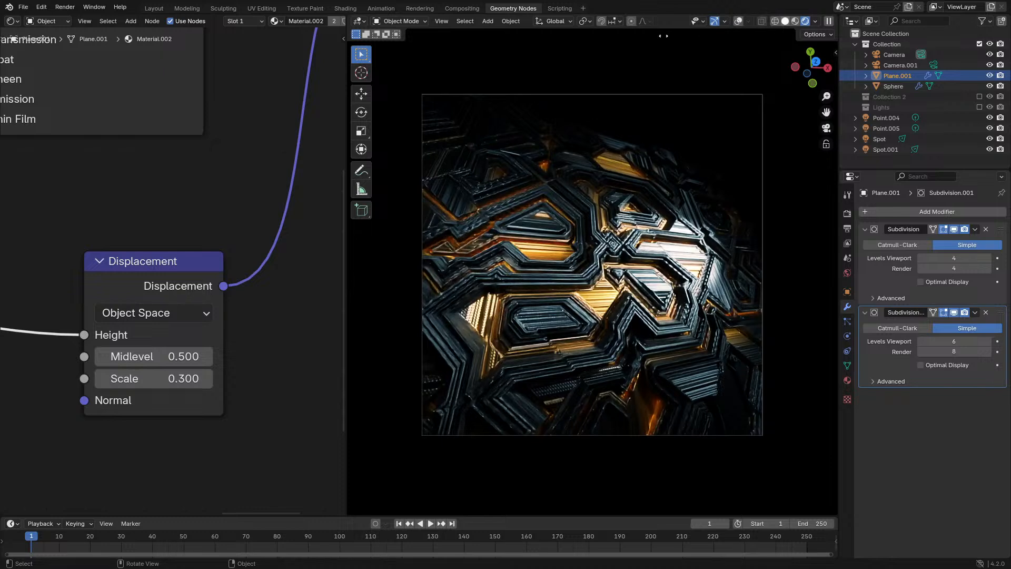
pyautogui.click(815, 22)
pyautogui.click(847, 180)
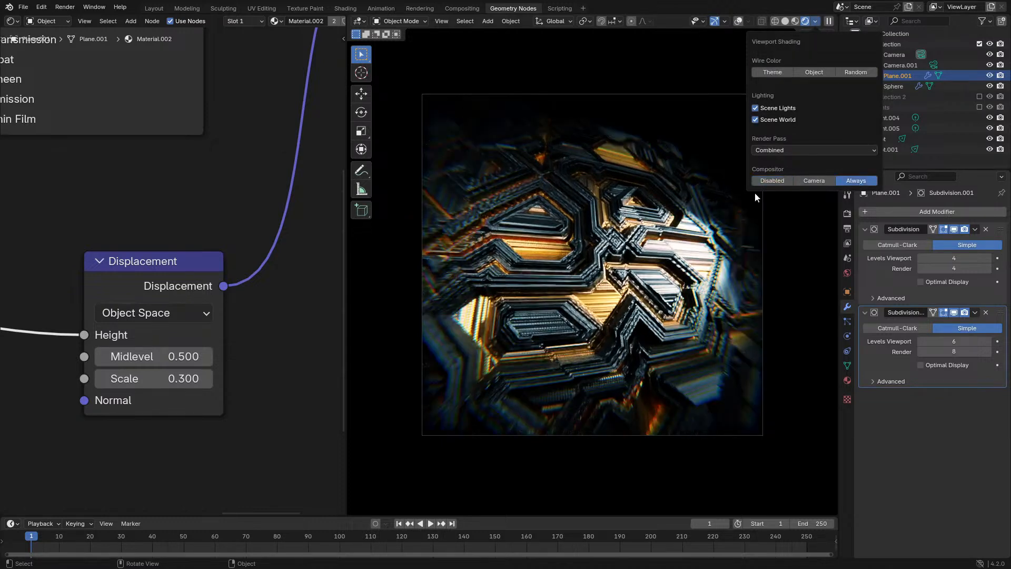
pyautogui.scroll(1, 773, 180)
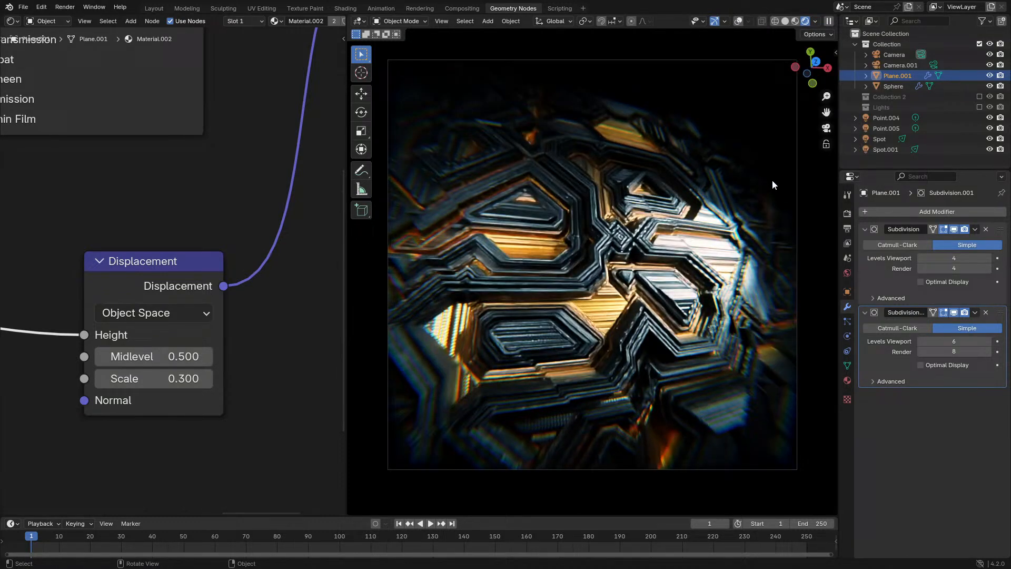
pyautogui.scroll(1, 772, 179)
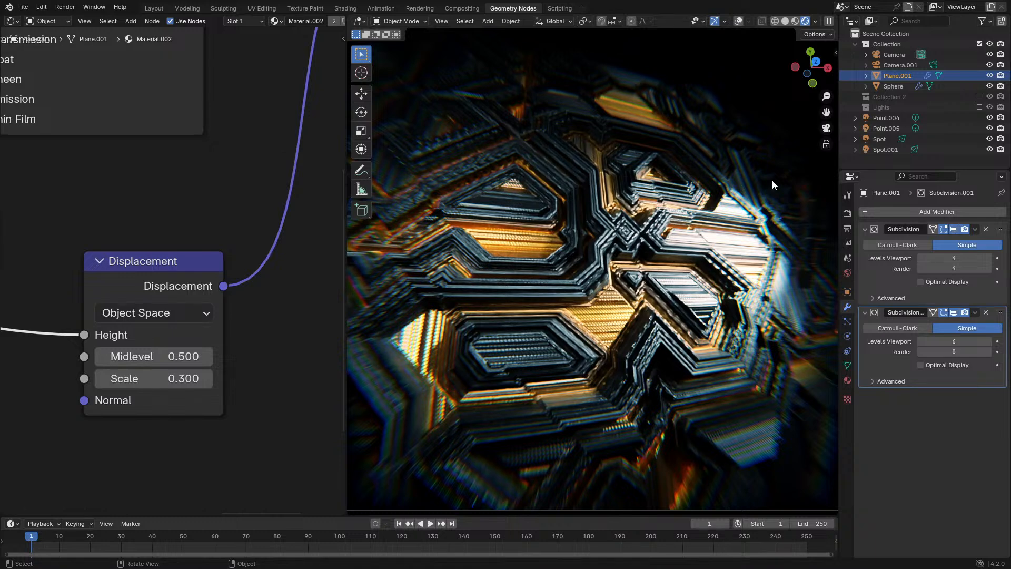
# Set the Lens Distortion node's Distortion to 0 and its Dispersion to 0.02 in the Compositing workspace
pyautogui.click(462, 8)
pyautogui.click(358, 310)
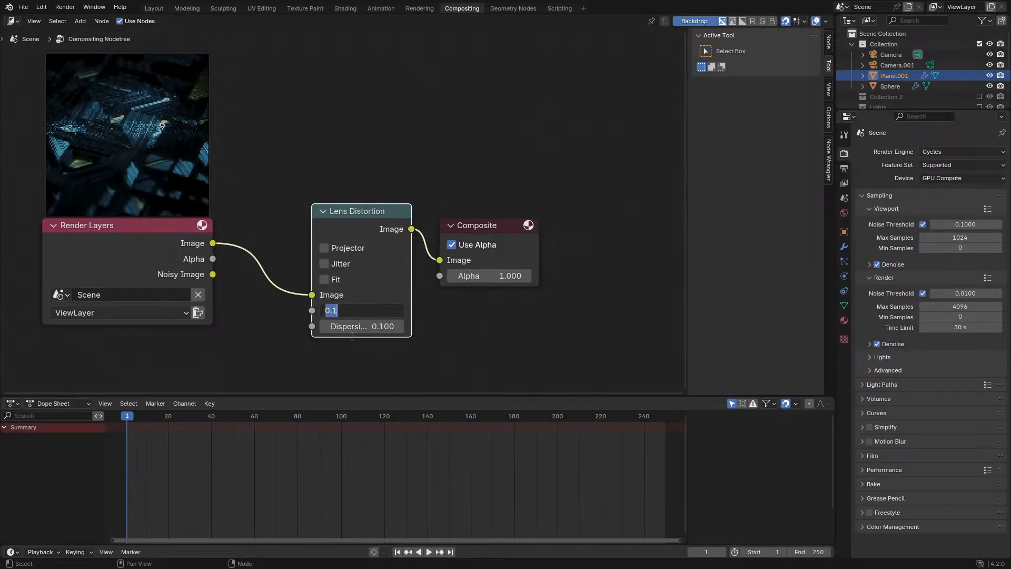
pyautogui.click(366, 326)
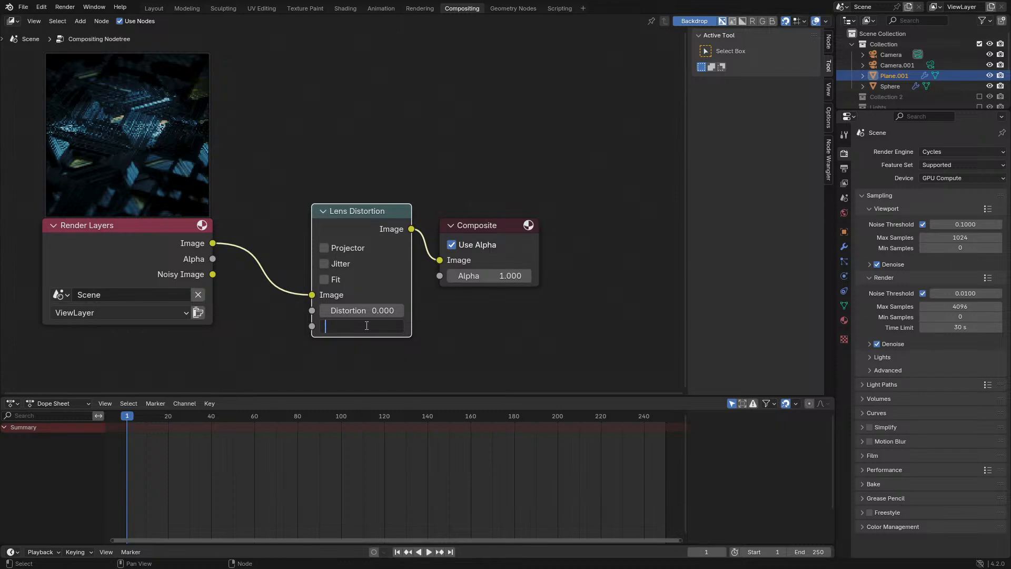
pyautogui.write('.02')
pyautogui.press('Return')
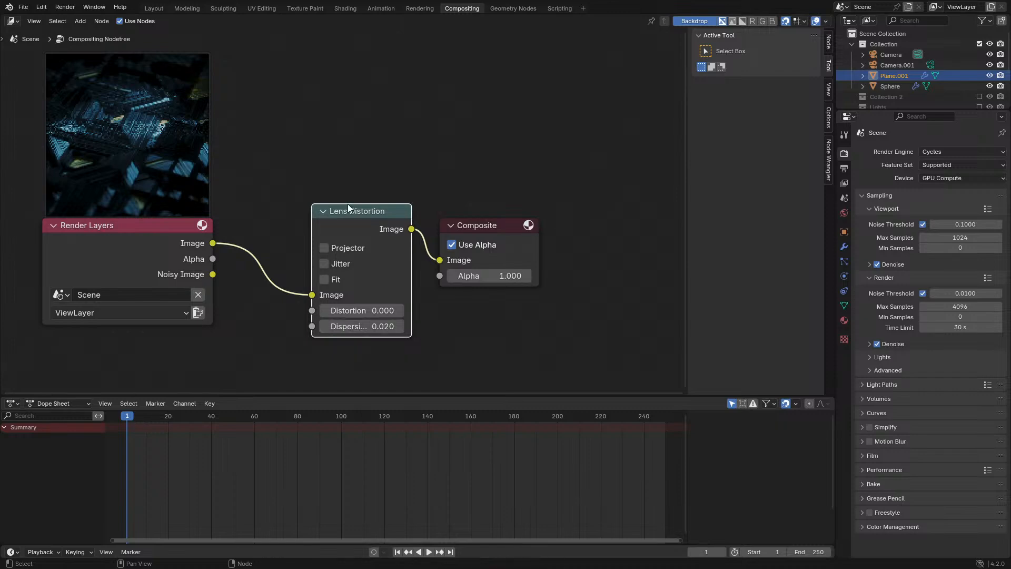
# Examine the color dispersion on the rendered surface up close, along with the material's texture nodes in the Geometry Nodes workspace
pyautogui.click(514, 8)
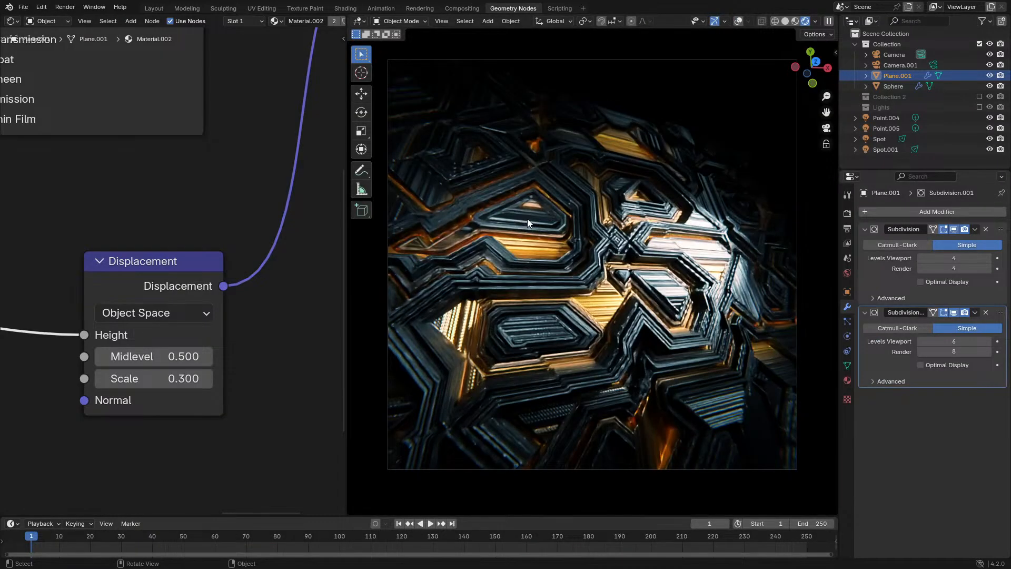
pyautogui.scroll(3, 642, 285)
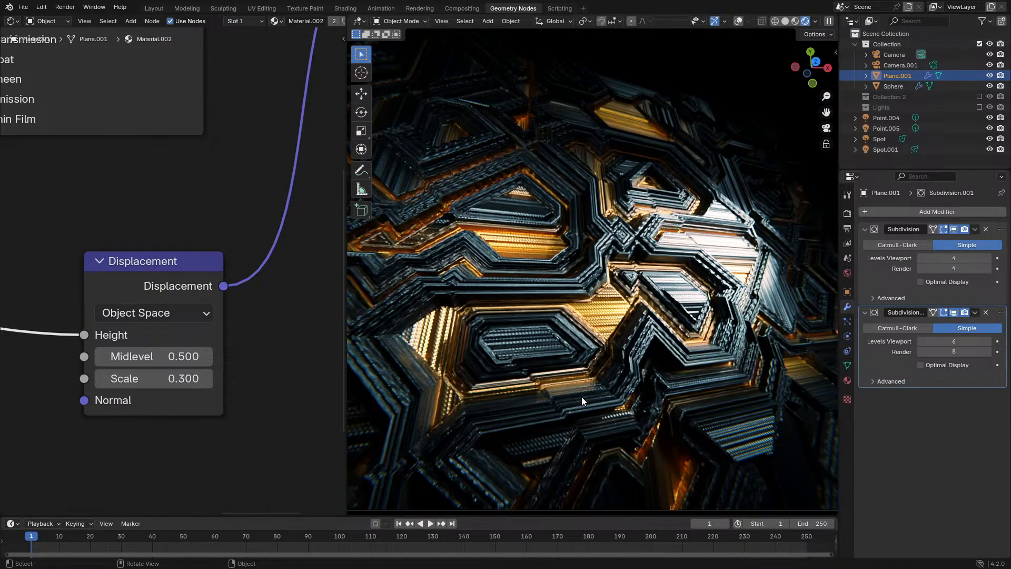
pyautogui.scroll(3, 581, 396)
pyautogui.scroll(-1, 215, 299)
pyautogui.moveTo(215, 298); pyautogui.dragTo(343, 288, button='middle')
pyautogui.scroll(-4, 43, 287)
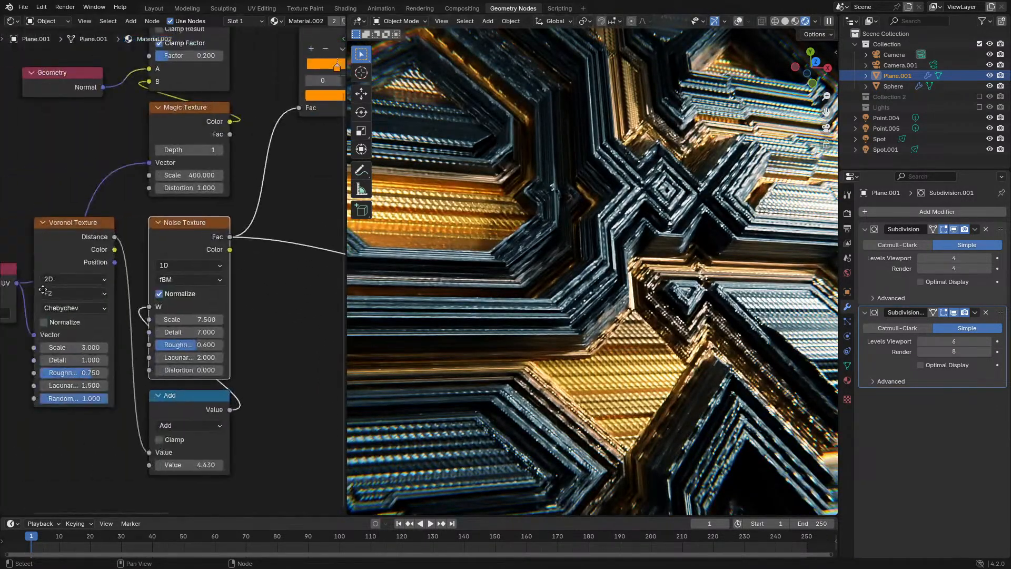
pyautogui.scroll(3, 43, 287)
pyautogui.moveTo(221, 344); pyautogui.dragTo(326, 345)
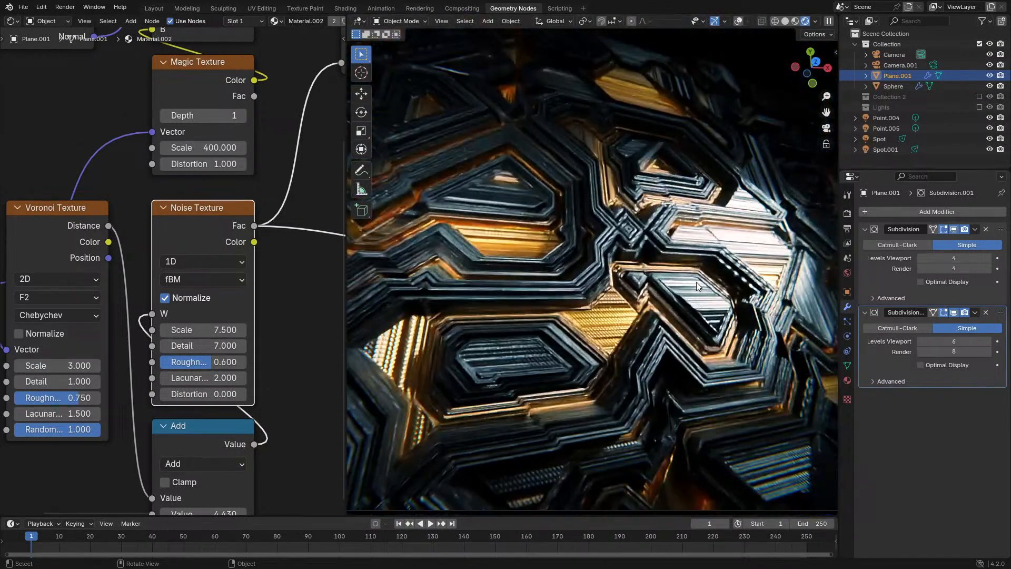
pyautogui.scroll(-3, 696, 282)
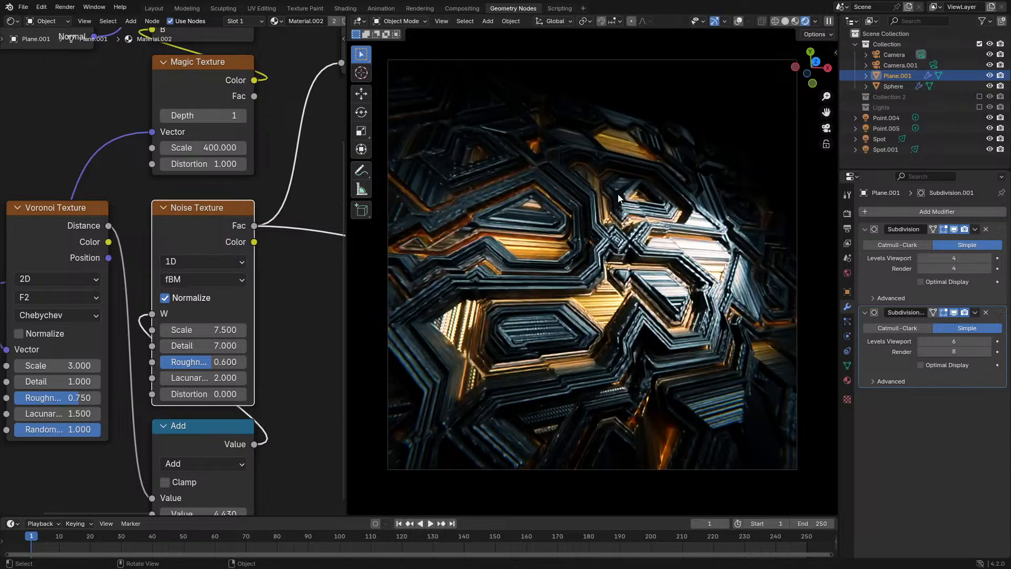
# Insert a Glare node of type Bloom between Render Layers and Lens Distortion in the compositor
pyautogui.click(454, 8)
pyautogui.hotkey('shift', 'a')
pyautogui.write('gla')
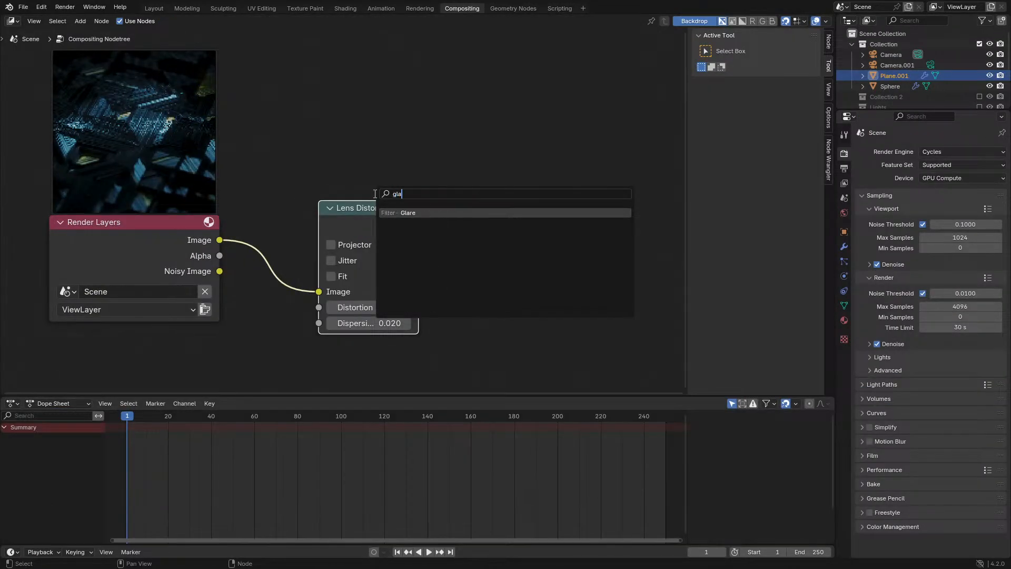
pyautogui.press('Return')
pyautogui.click(266, 194)
pyautogui.click(289, 230)
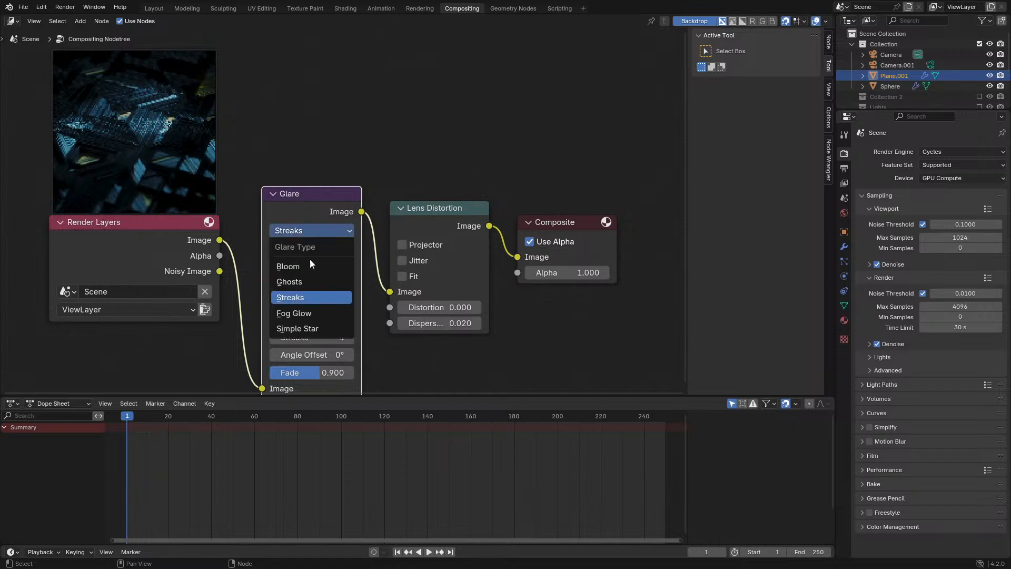
pyautogui.click(288, 266)
pyautogui.moveTo(339, 206); pyautogui.dragTo(340, 220)
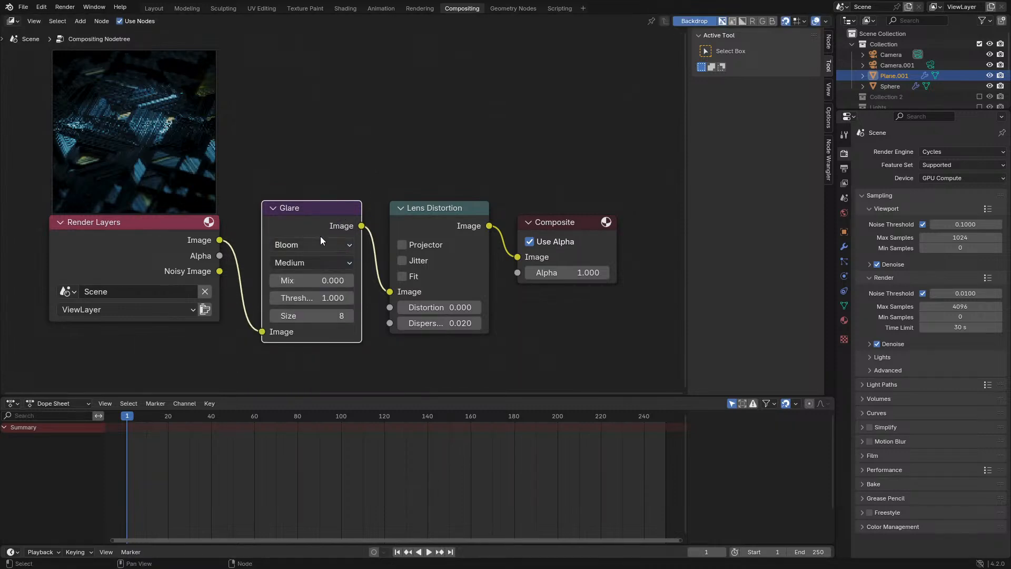
pyautogui.moveTo(219, 239); pyautogui.dragTo(390, 292)
pyautogui.moveTo(361, 226); pyautogui.dragTo(390, 293)
# Set the Glare node's Mix to -0.95
pyautogui.click(326, 285)
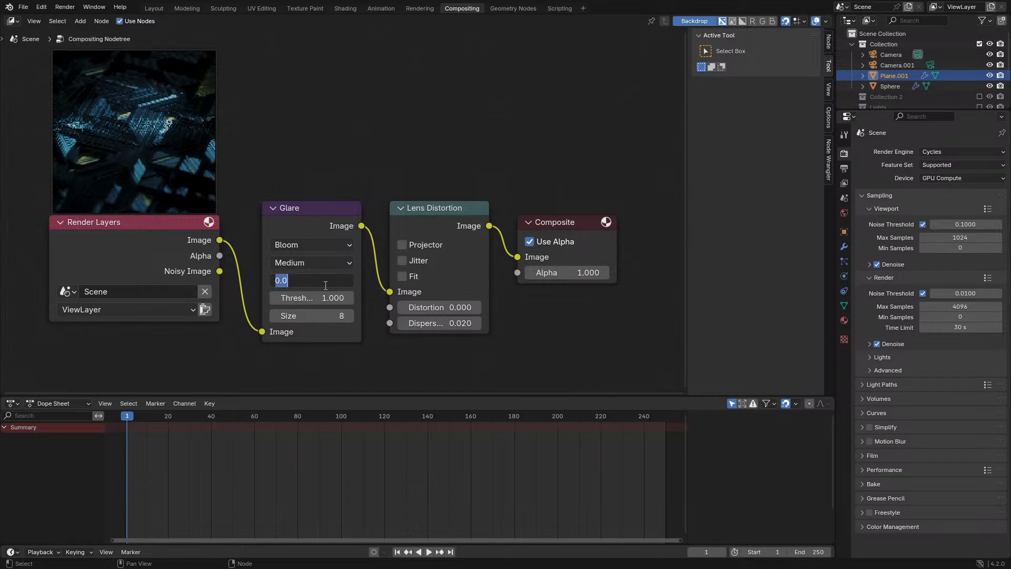
pyautogui.write('.95')
pyautogui.press('Return')
pyautogui.press('-')
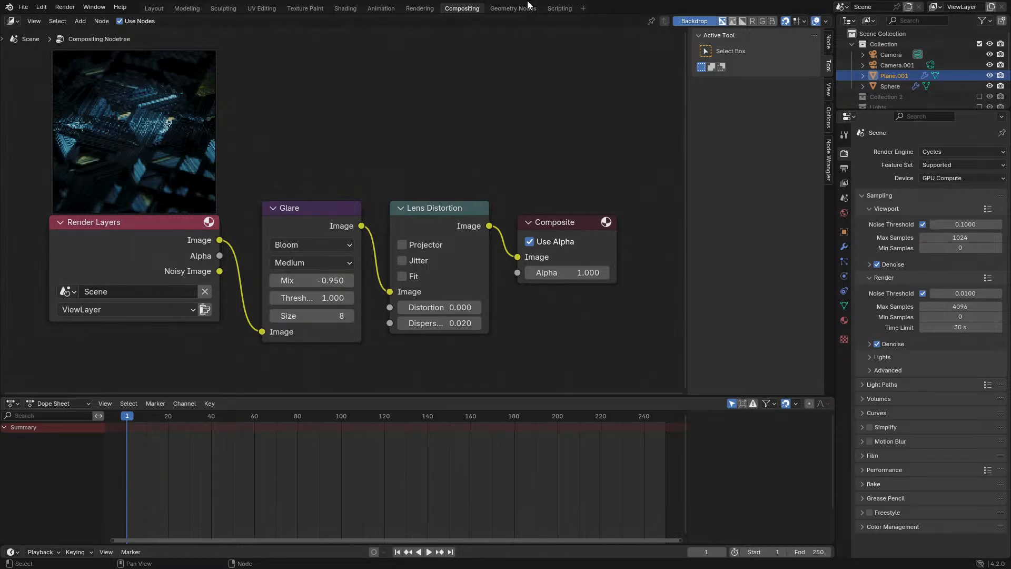
# Align the Render Layers node with the Glare node, and view the bloom on the surface in the Geometry Nodes workspace
pyautogui.moveTo(311, 292); pyautogui.dragTo(416, 293, button='middle')
pyautogui.scroll(3, 416, 293)
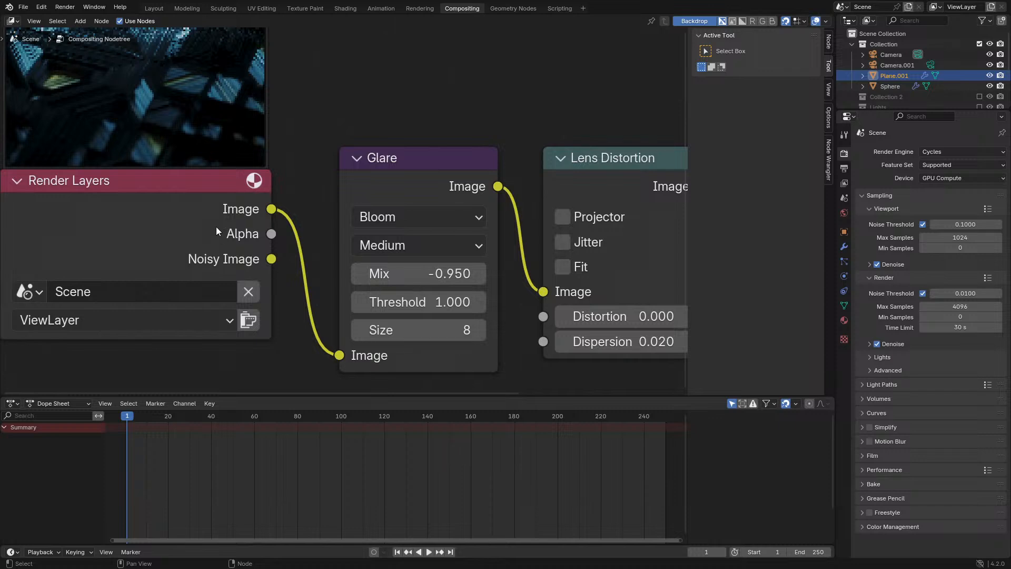
pyautogui.moveTo(216, 232); pyautogui.dragTo(239, 208)
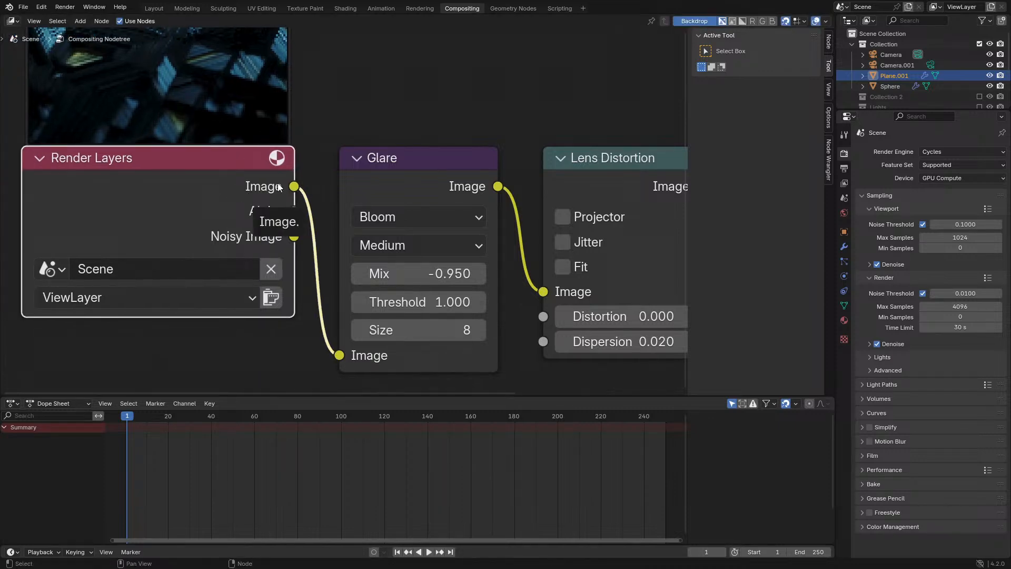
pyautogui.click(513, 8)
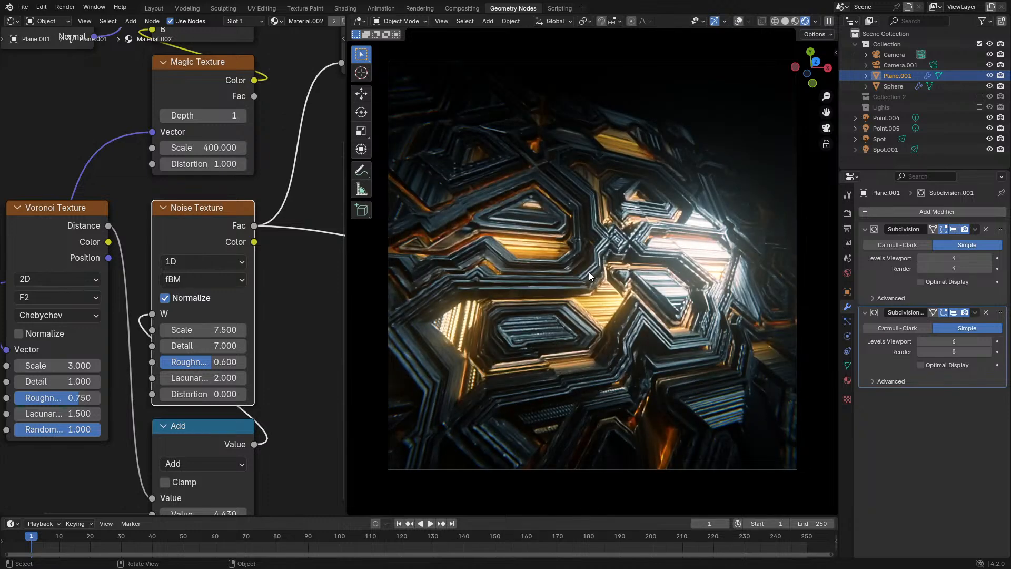
pyautogui.press('KP_0')
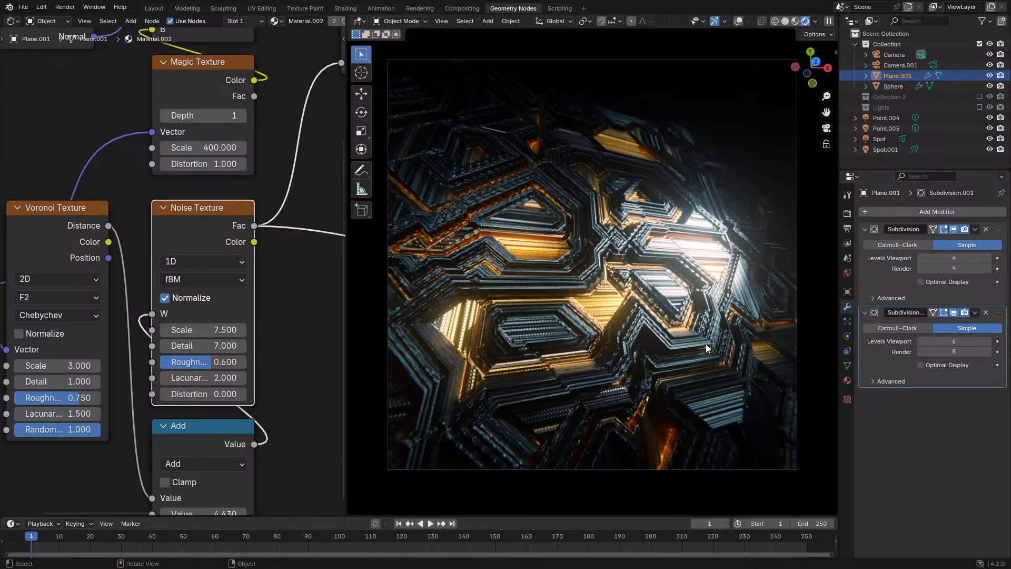
# Try EEVEE as the render engine with more viewport samples, and switch back to Cycles
pyautogui.click(848, 213)
pyautogui.click(958, 211)
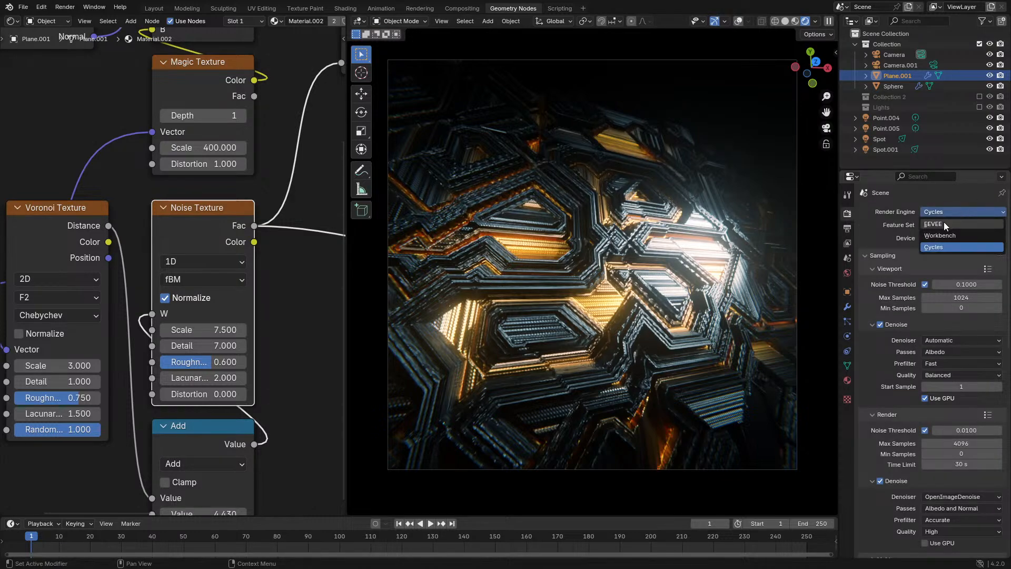
pyautogui.press('e')
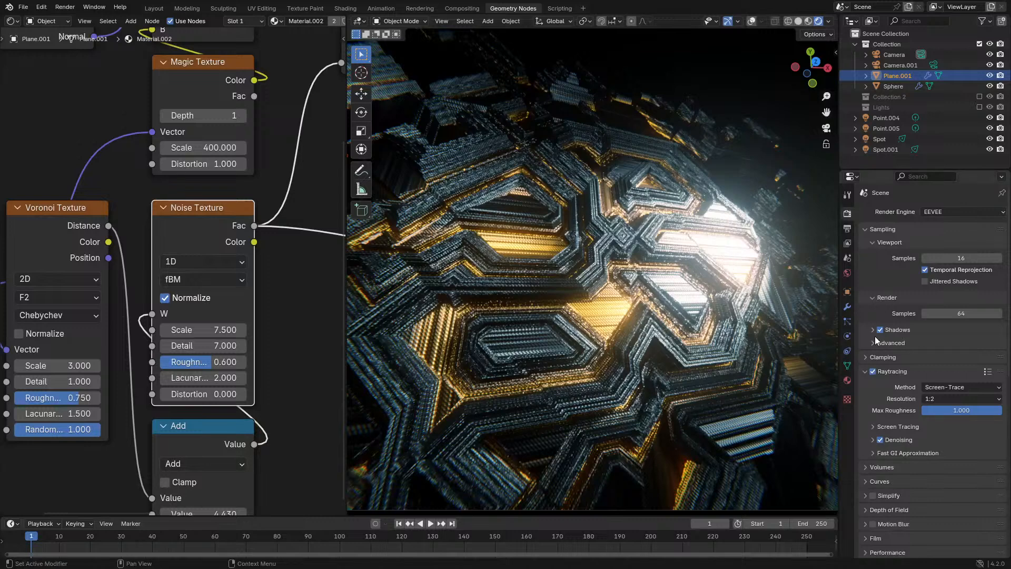
pyautogui.moveTo(961, 258); pyautogui.dragTo(1010, 258)
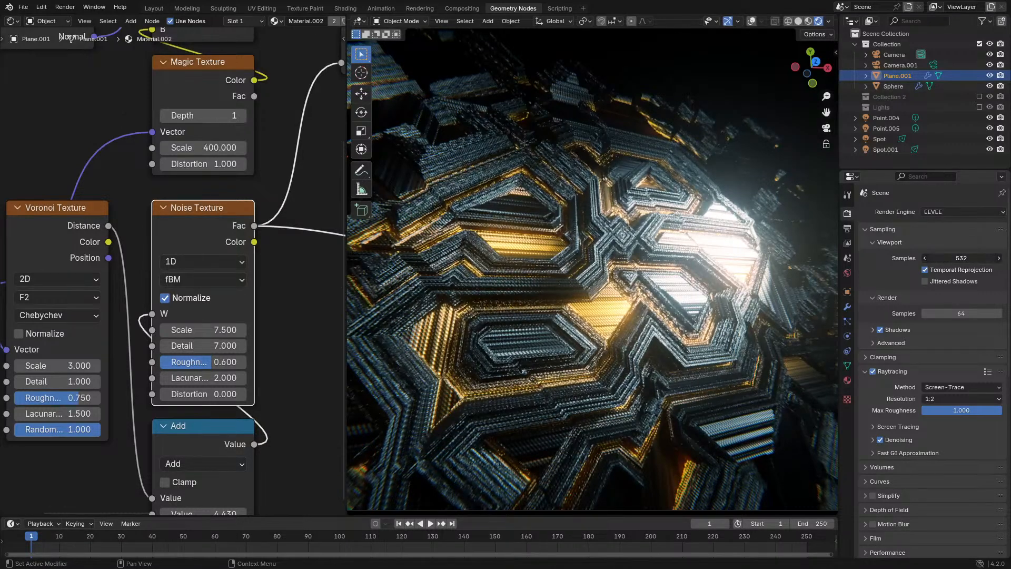
pyautogui.rightClick(961, 258)
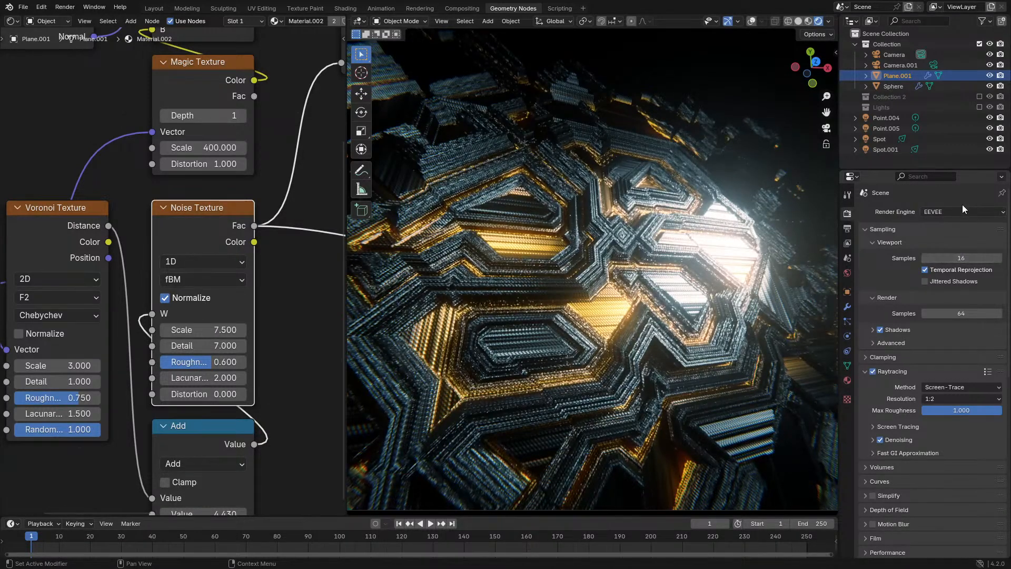
pyautogui.click(956, 210)
pyautogui.click(942, 247)
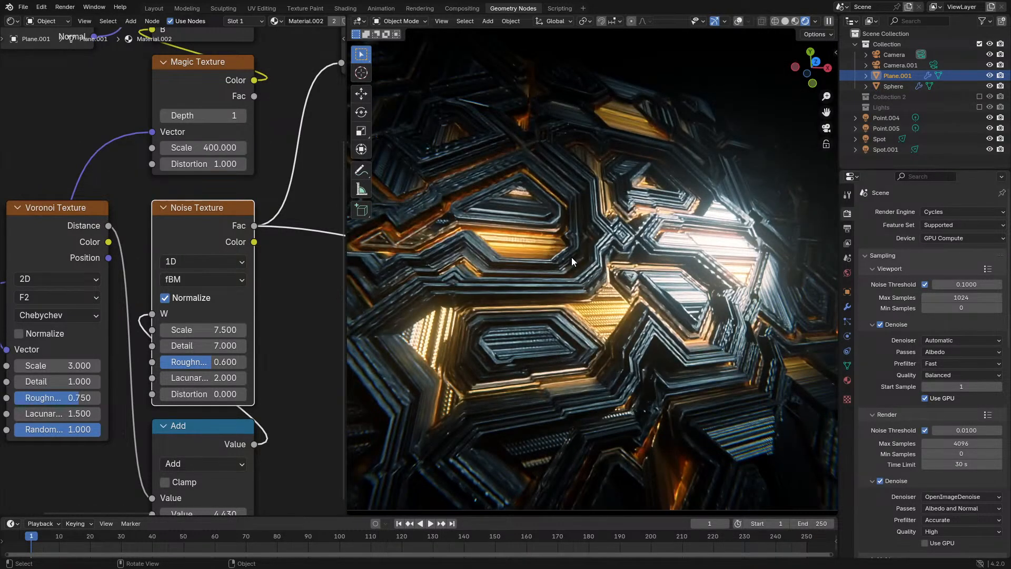
# Compare the AgX view transform with Filmic in the color management settings, and return to Filmic
pyautogui.scroll(-15, 979, 381)
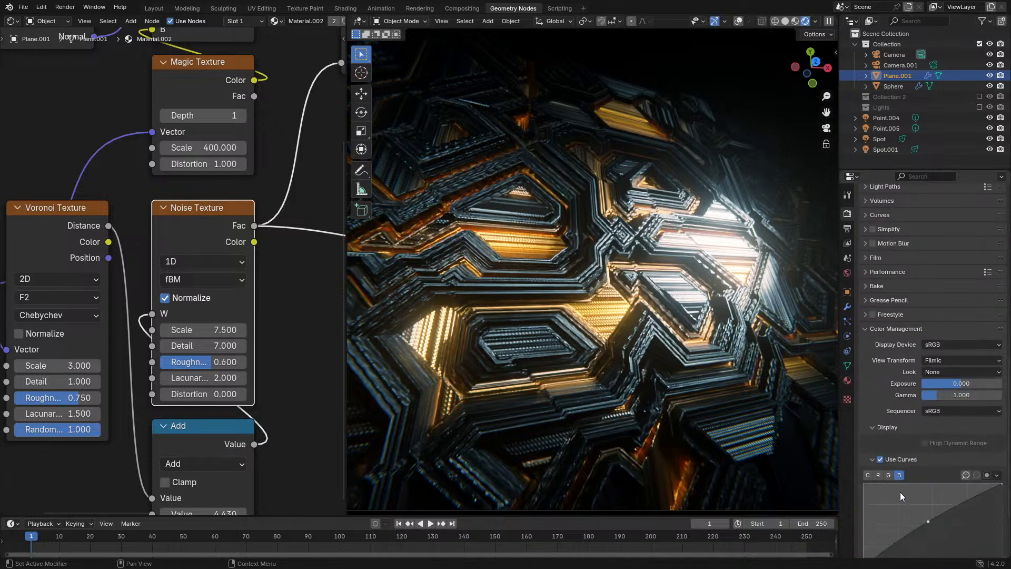
pyautogui.scroll(-2, 902, 492)
pyautogui.click(948, 319)
pyautogui.click(941, 352)
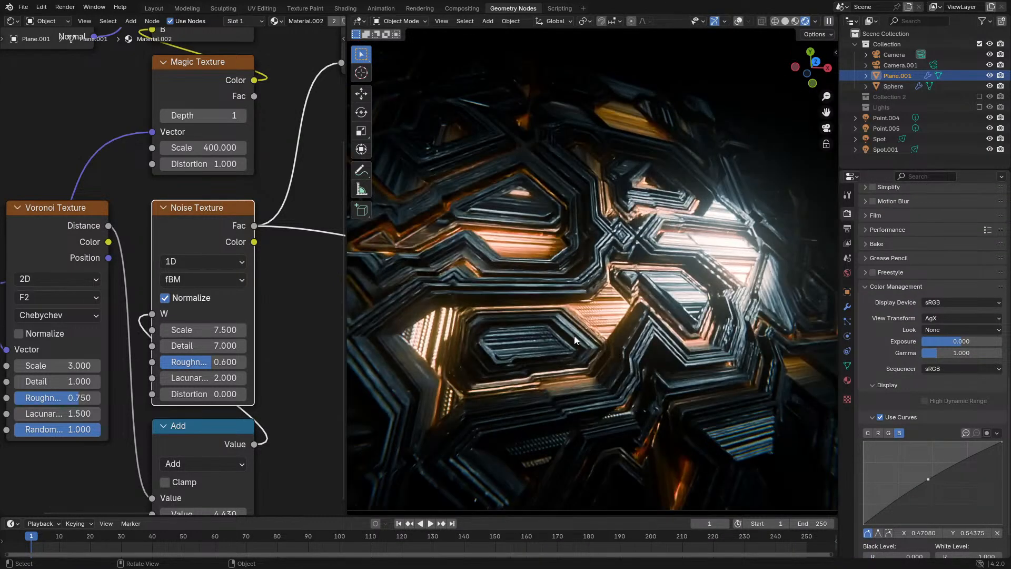
pyautogui.click(941, 318)
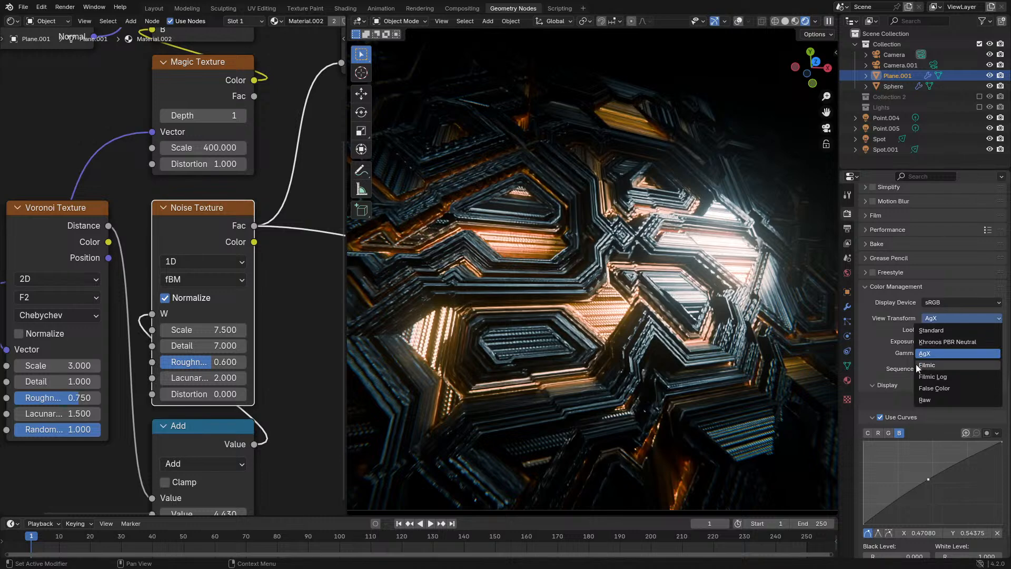
pyautogui.click(919, 365)
pyautogui.click(953, 316)
pyautogui.click(930, 353)
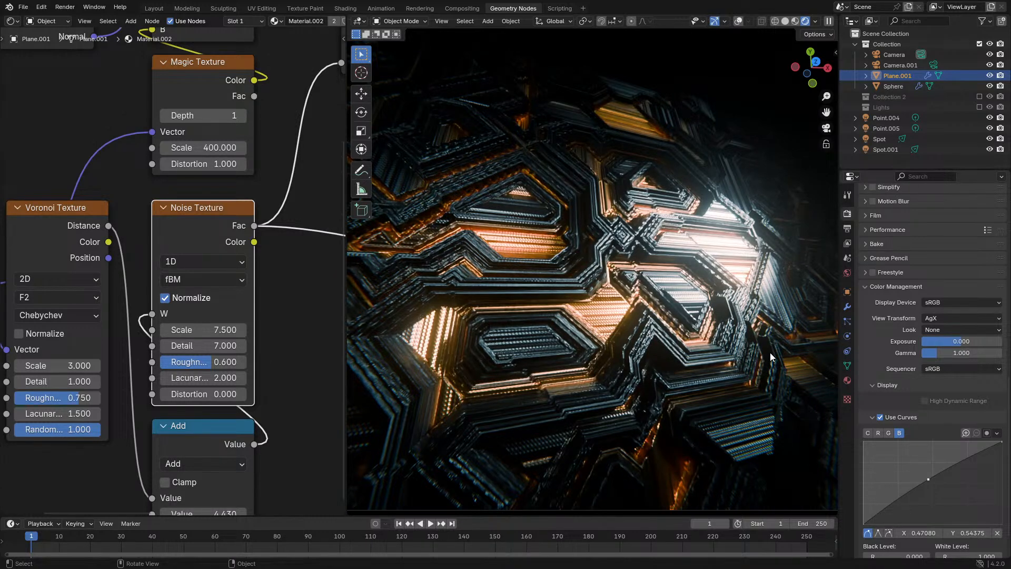
pyautogui.click(960, 327)
pyautogui.click(950, 317)
pyautogui.click(950, 317)
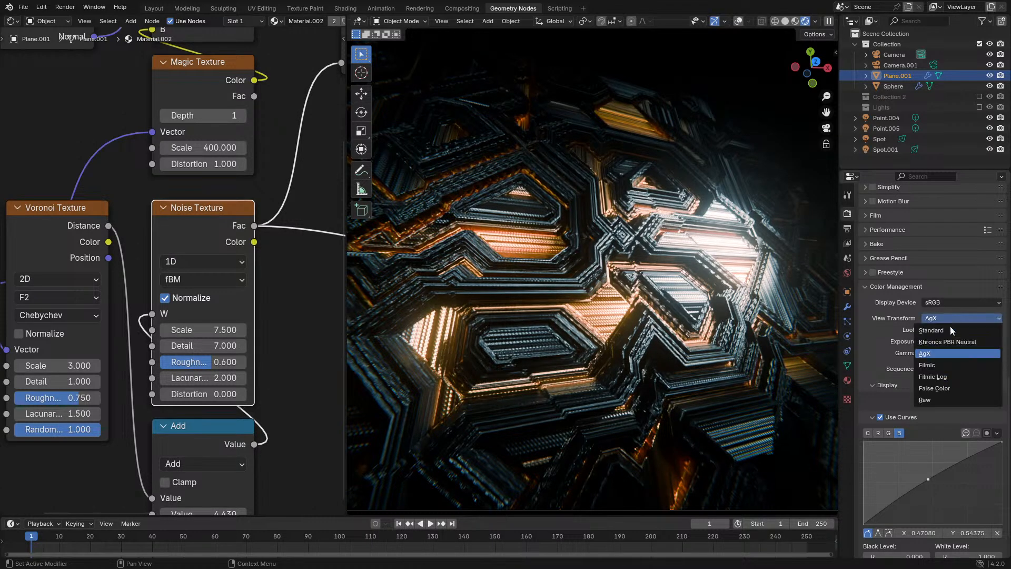
pyautogui.click(946, 364)
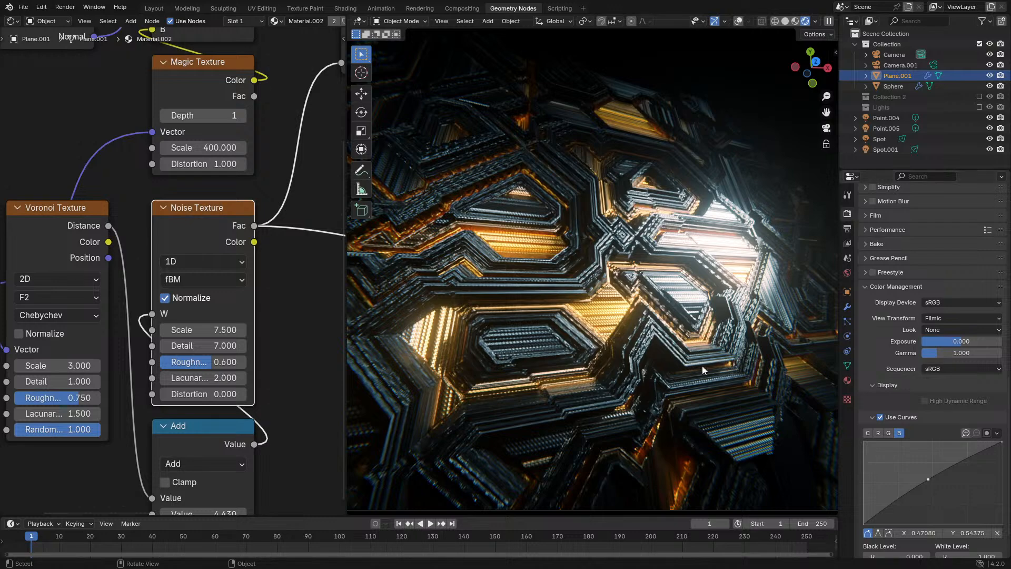
# Move the midpoint of the green color management curve to about X 0.553, Y 0.494, and check the render
pyautogui.scroll(-1, 702, 365)
pyautogui.scroll(1, 702, 366)
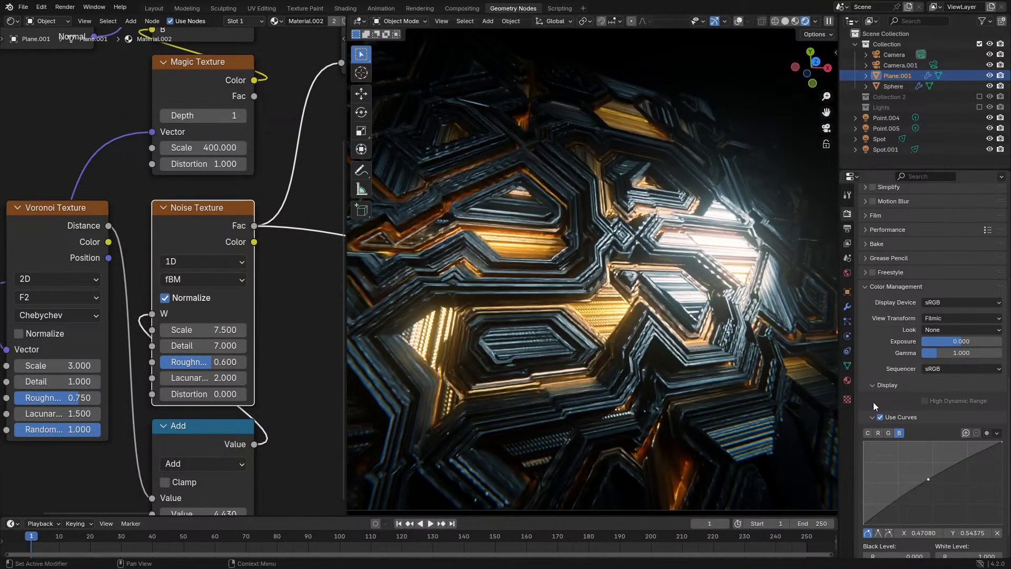
pyautogui.click(892, 434)
pyautogui.moveTo(933, 482)
pyautogui.mouseDown()
pyautogui.moveTo(927, 473)
pyautogui.moveTo(940, 483)
pyautogui.mouseUp()
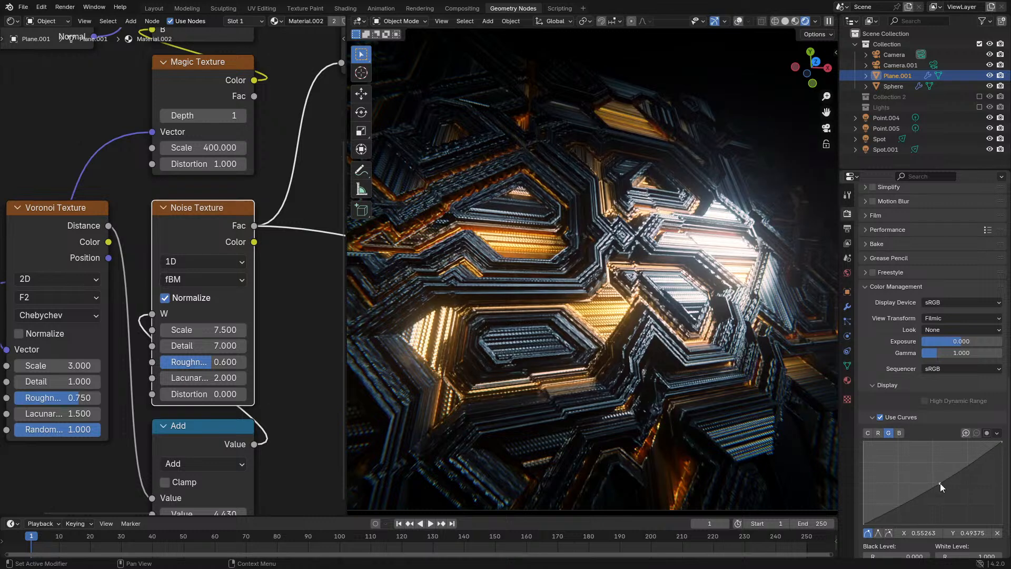
pyautogui.scroll(-1, 691, 385)
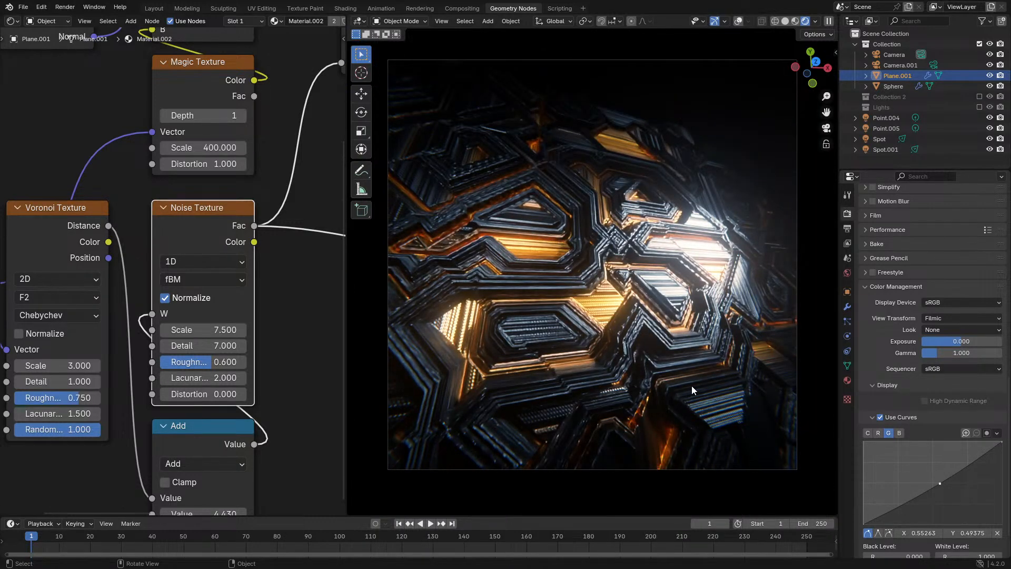
pyautogui.scroll(1, 691, 386)
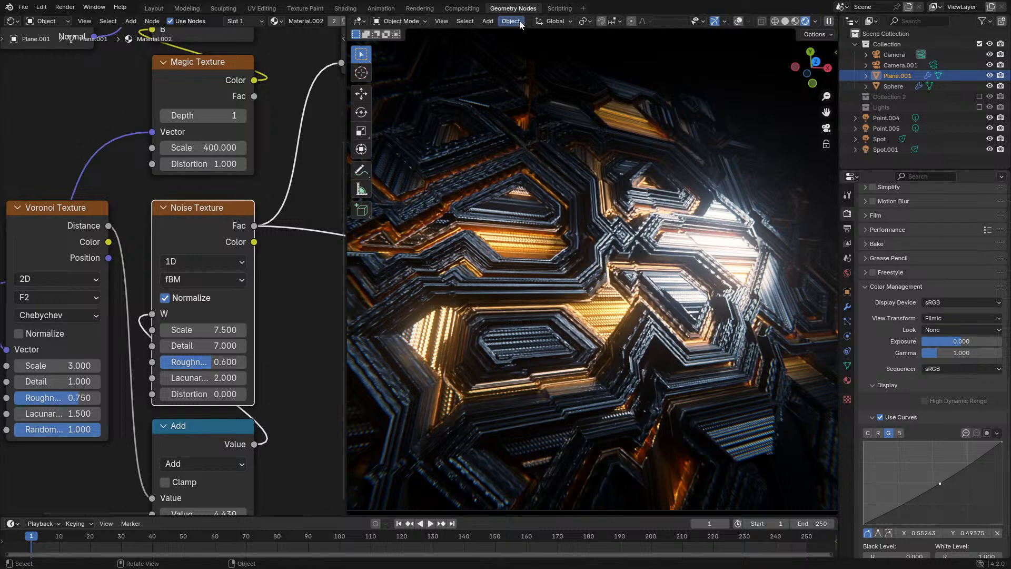
# Insert a Sun Beams node between Lens Distortion and Composite in the compositor, and raise its ray length
pyautogui.click(457, 9)
pyautogui.scroll(-2, 390, 246)
pyautogui.moveTo(425, 186); pyautogui.dragTo(312, 213, button='middle')
pyautogui.hotkey('shift', 'a')
pyautogui.click(312, 213)
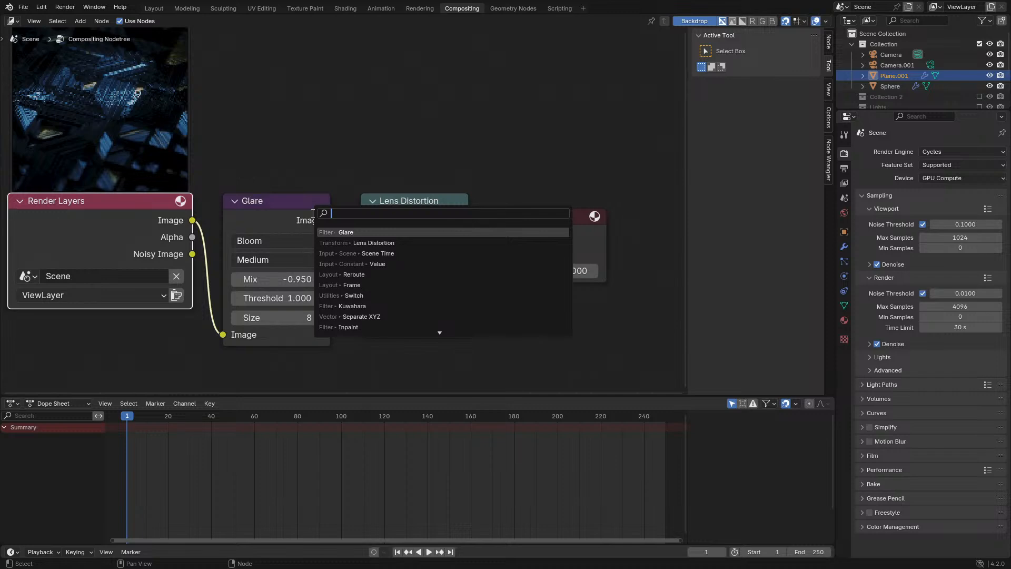
pyautogui.write('sun')
pyautogui.press('Return')
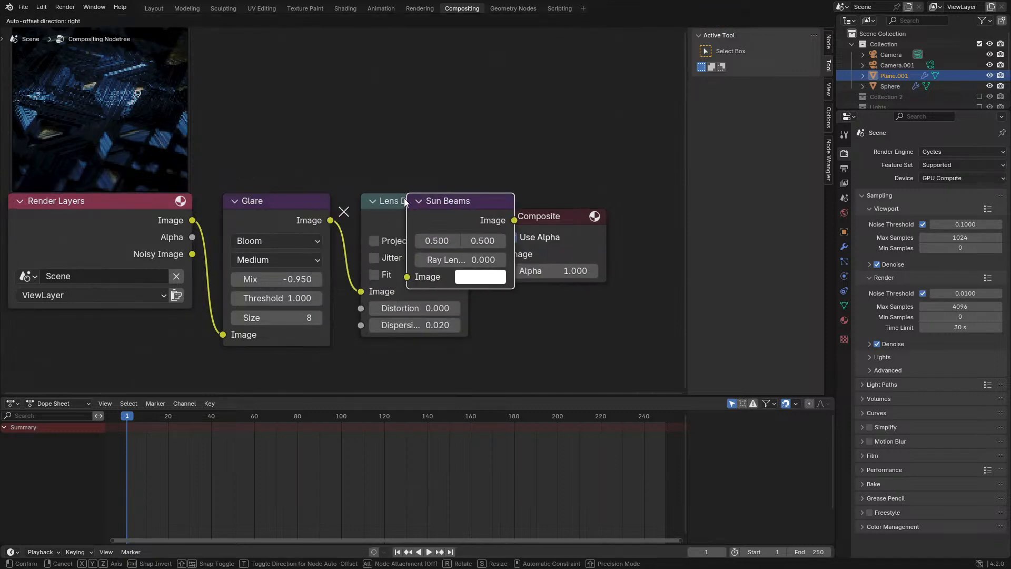
pyautogui.click(545, 263)
pyautogui.moveTo(545, 262); pyautogui.dragTo(579, 262)
# Show the whole compositor node tree beside the rendered viewport in the Geometry Nodes workspace
pyautogui.click(510, 8)
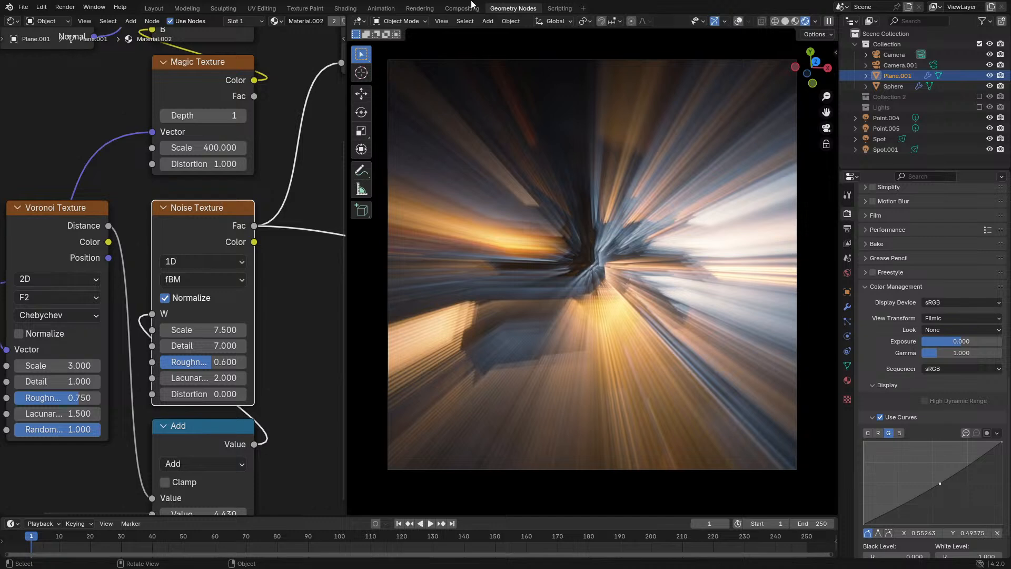
pyautogui.click(13, 21)
pyautogui.click(31, 21)
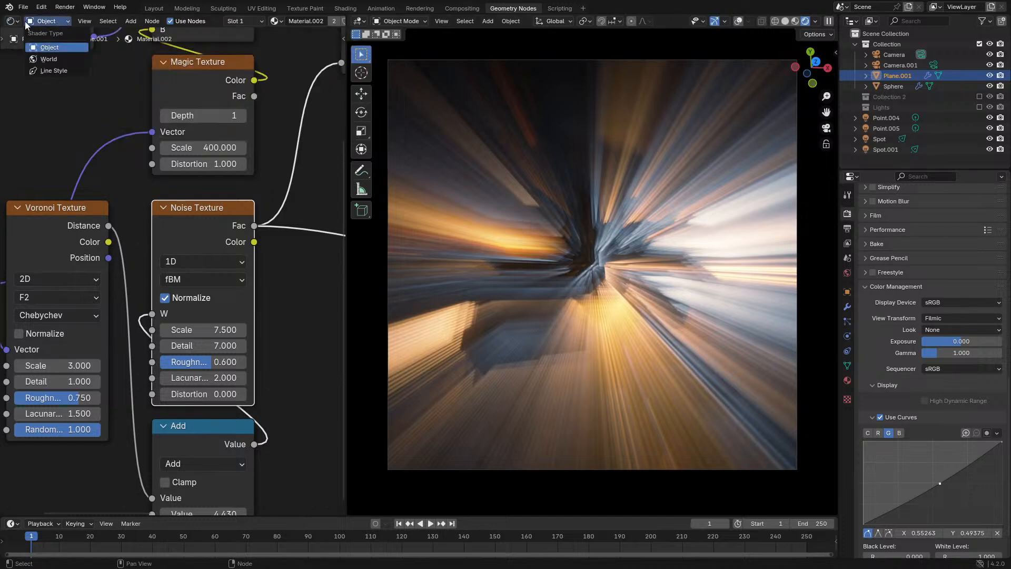
pyautogui.click(15, 21)
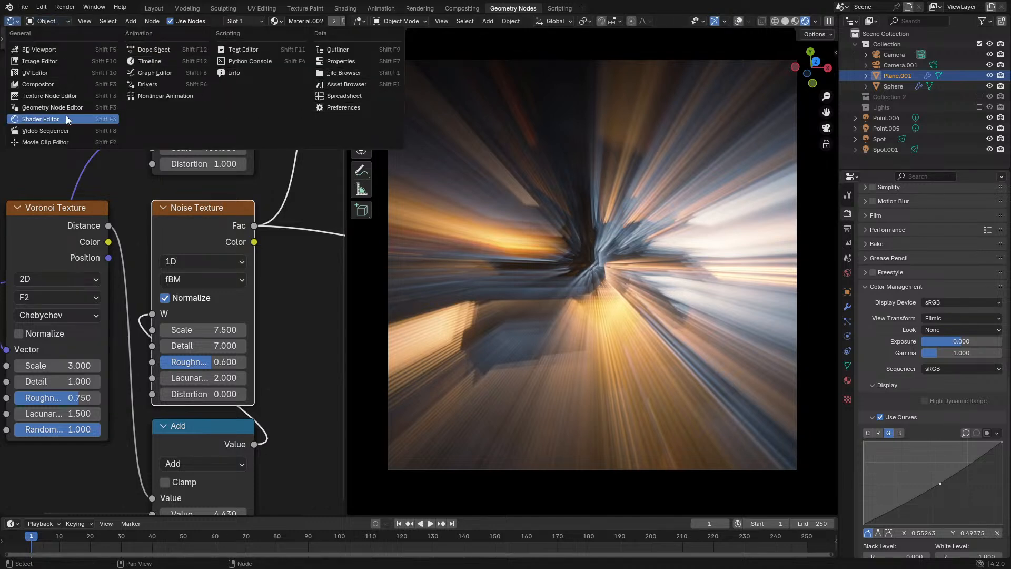
pyautogui.click(19, 22)
pyautogui.click(32, 86)
pyautogui.press('Home')
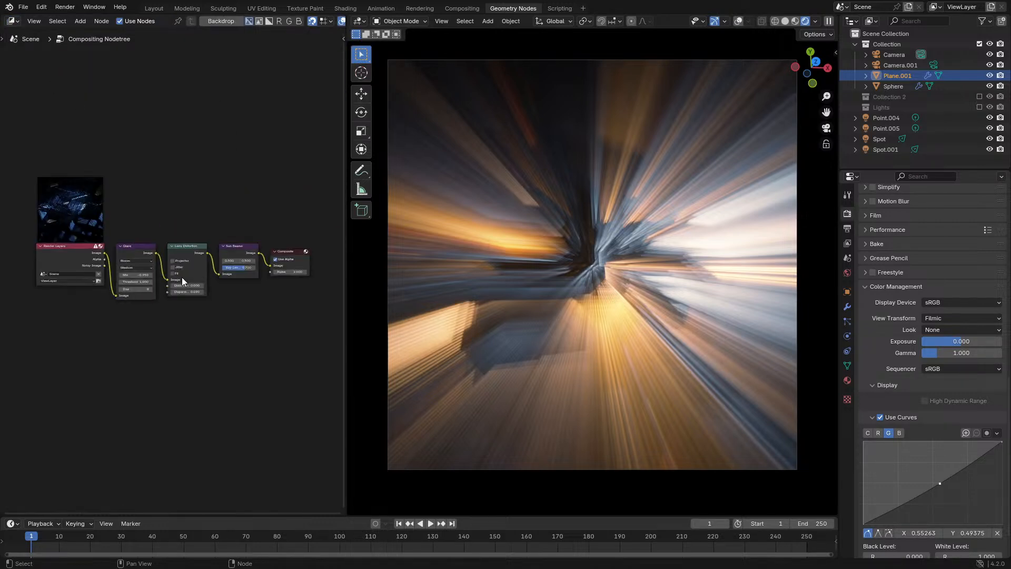
# Move the Sun Beams node below Lens Distortion, with its source at 0.500, 0.080 and ray length at 0.083
pyautogui.scroll(5, 182, 279)
pyautogui.moveTo(235, 283); pyautogui.dragTo(127, 452)
pyautogui.scroll(2, 226, 279)
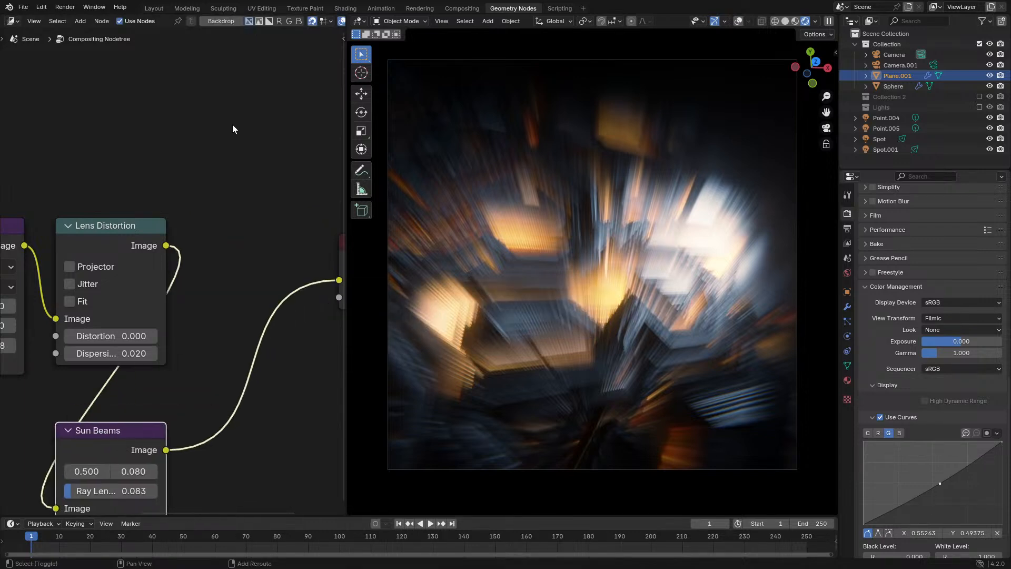
# Insert a Mix node before Composite, combining the Lens Distortion image with the Sun Beams image
pyautogui.hotkey('shift', 'a')
pyautogui.click(234, 125)
pyautogui.write('mix')
pyautogui.press('Return')
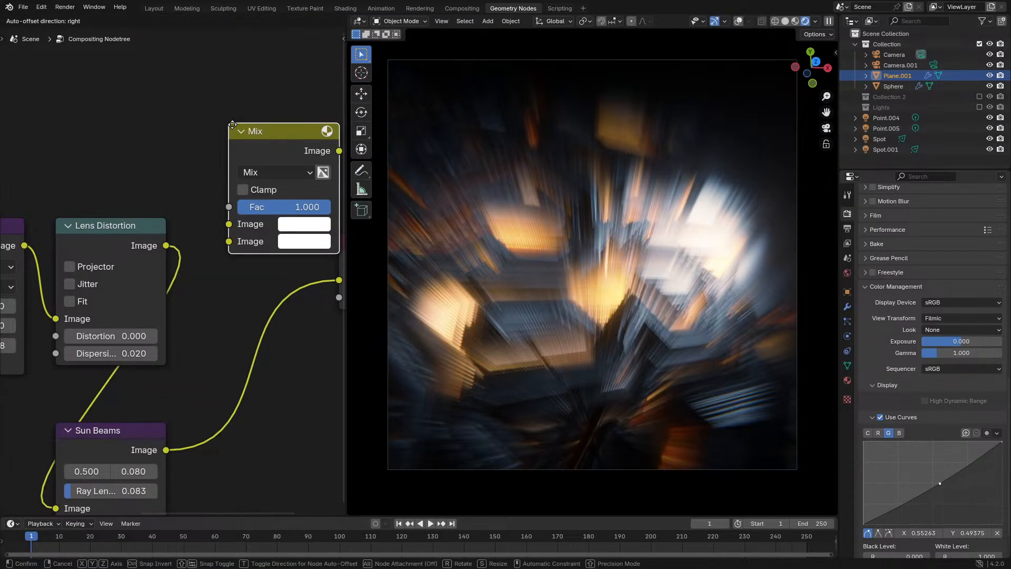
pyautogui.click(192, 221)
pyautogui.moveTo(166, 246); pyautogui.dragTo(197, 319)
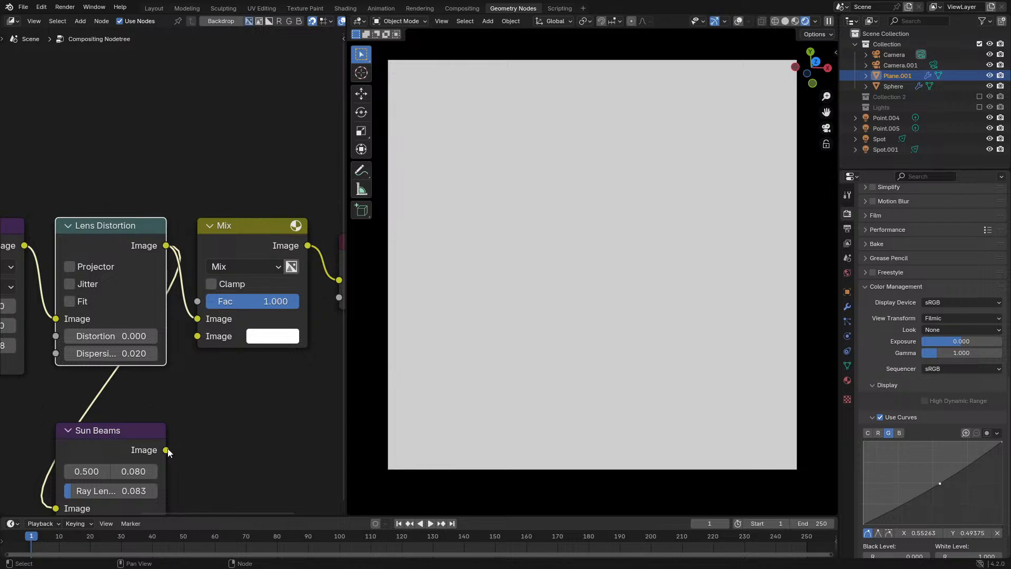
pyautogui.moveTo(168, 451); pyautogui.dragTo(197, 336)
# Set the Mix node to Add blending with a factor of 0.192, and raise the Sun Beams ray length to 0.142
pyautogui.click(242, 266)
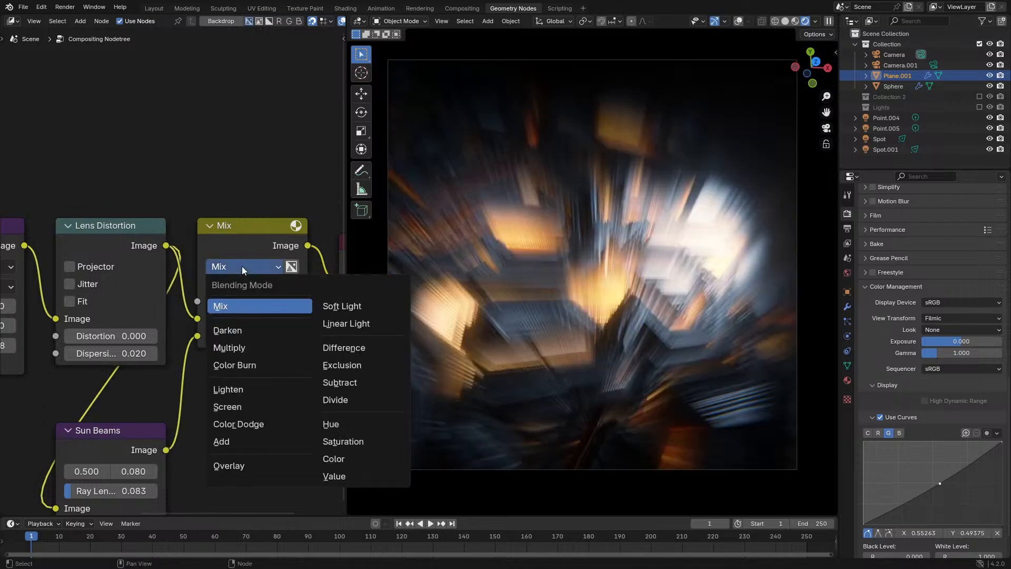
pyautogui.click(236, 442)
pyautogui.moveTo(273, 303); pyautogui.dragTo(225, 305)
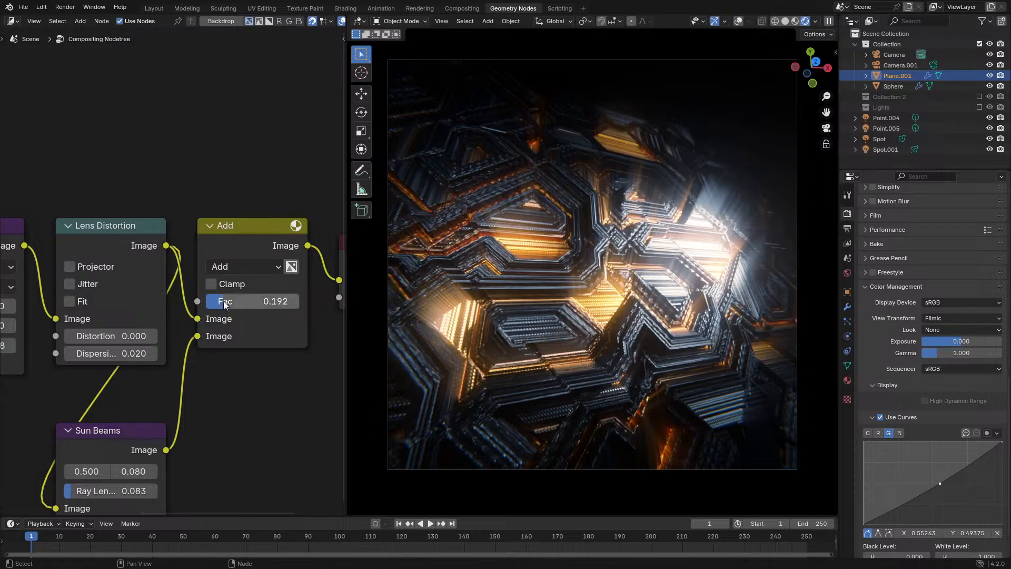
pyautogui.moveTo(119, 471); pyautogui.dragTo(147, 432, button='middle')
pyautogui.moveTo(141, 452)
pyautogui.mouseDown()
pyautogui.moveTo(156, 452)
pyautogui.moveTo(148, 452)
pyautogui.mouseUp()
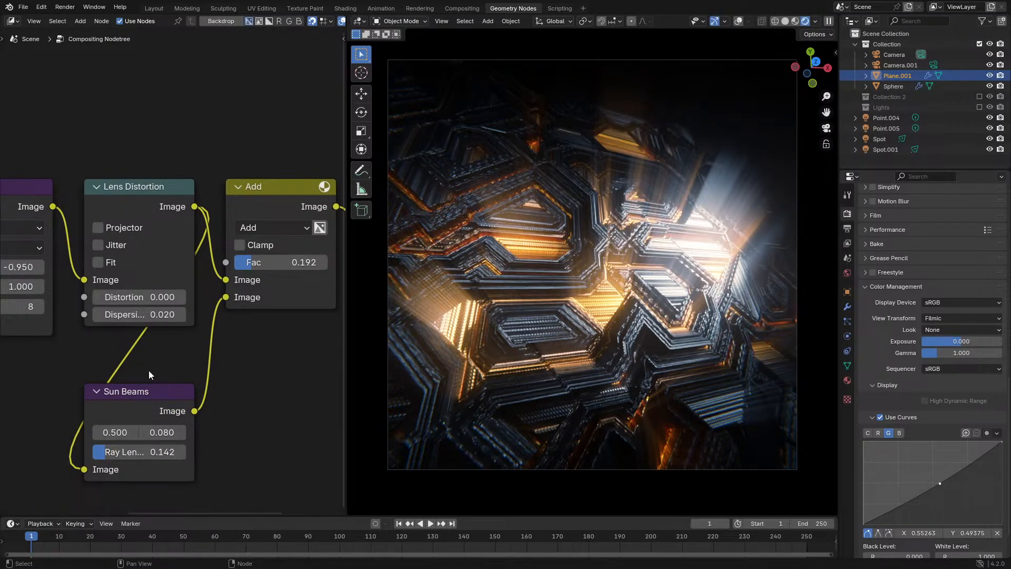
# Lower the Add node's factor to 0.036 for subtle sun beams
pyautogui.keyDown('ctrl'); pyautogui.moveTo(279, 262); pyautogui.dragTo(241, 262); pyautogui.keyUp('ctrl')
pyautogui.moveTo(138, 452); pyautogui.dragTo(117, 447)
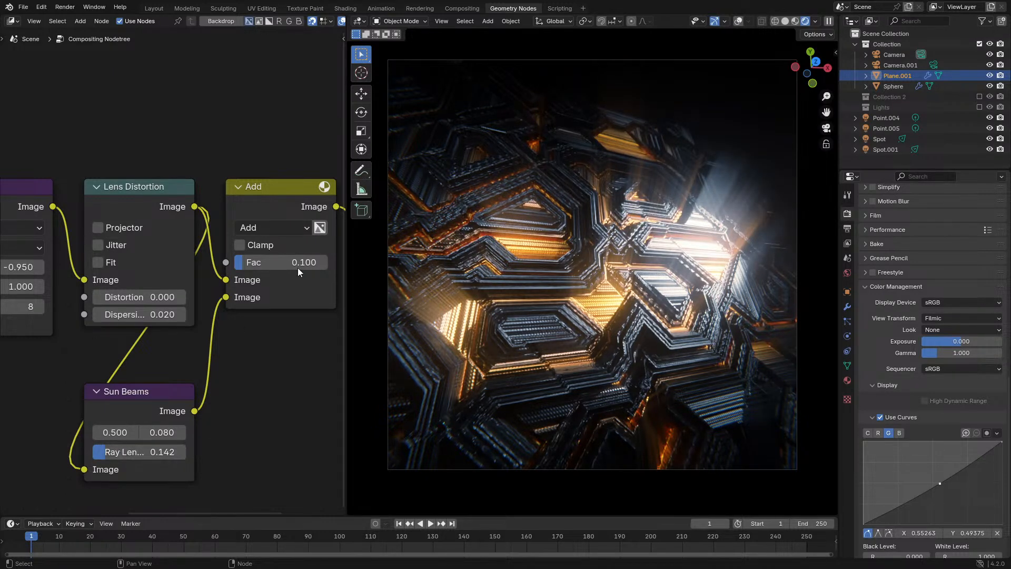
pyautogui.keyDown('shift'); pyautogui.moveTo(298, 262); pyautogui.dragTo(239, 262); pyautogui.keyUp('shift')
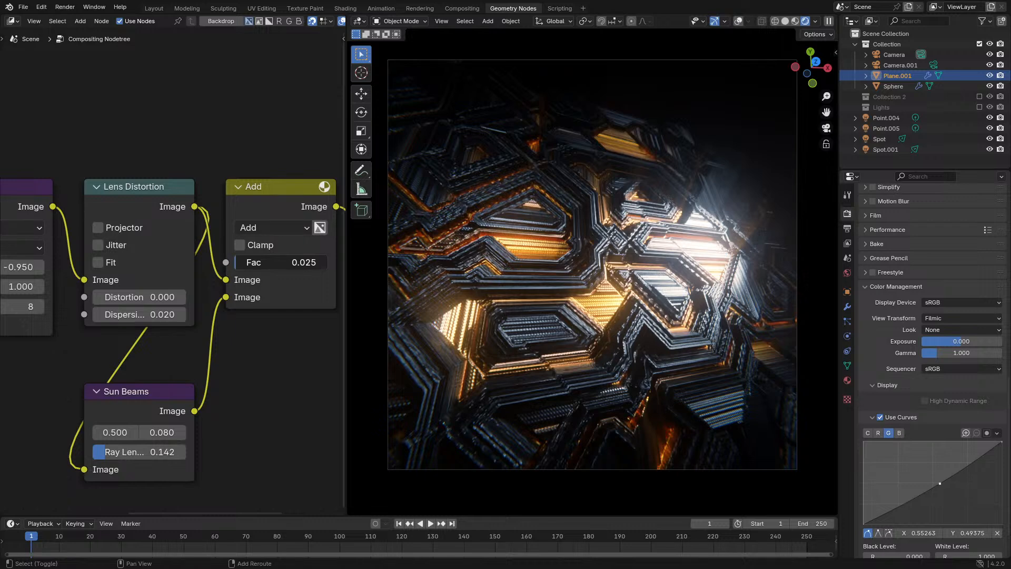
pyautogui.keyDown('shift'); pyautogui.moveTo(239, 262); pyautogui.dragTo(241, 263); pyautogui.keyUp('shift')
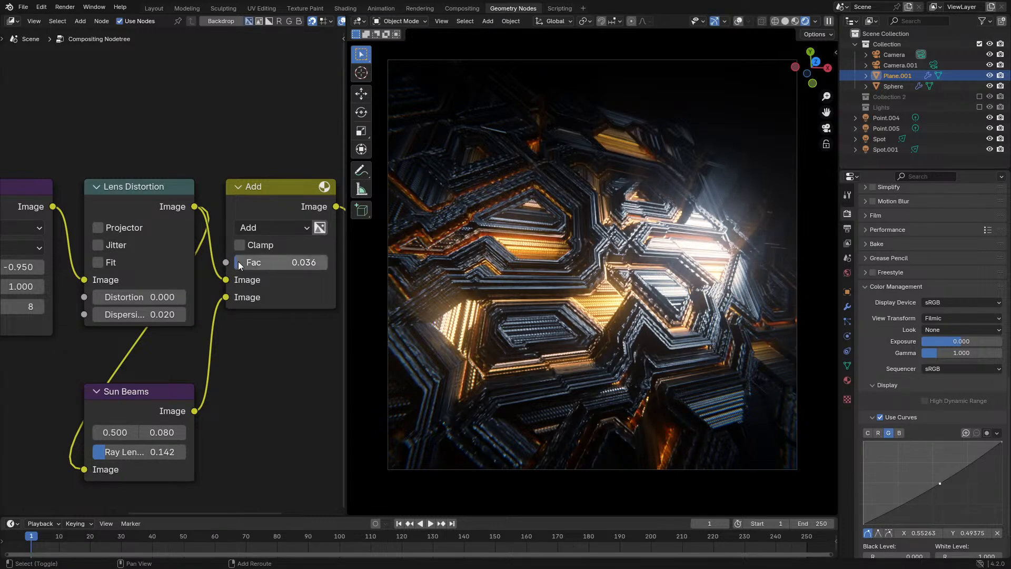
# Try a horizontal source position of 0.170 on the Sun Beams node, and undo it
pyautogui.moveTo(114, 432)
pyautogui.keyDown('shift'); pyautogui.mouseDown()
pyautogui.moveTo(84, 433)
pyautogui.moveTo(98, 432)
pyautogui.mouseUp(); pyautogui.keyUp('shift')
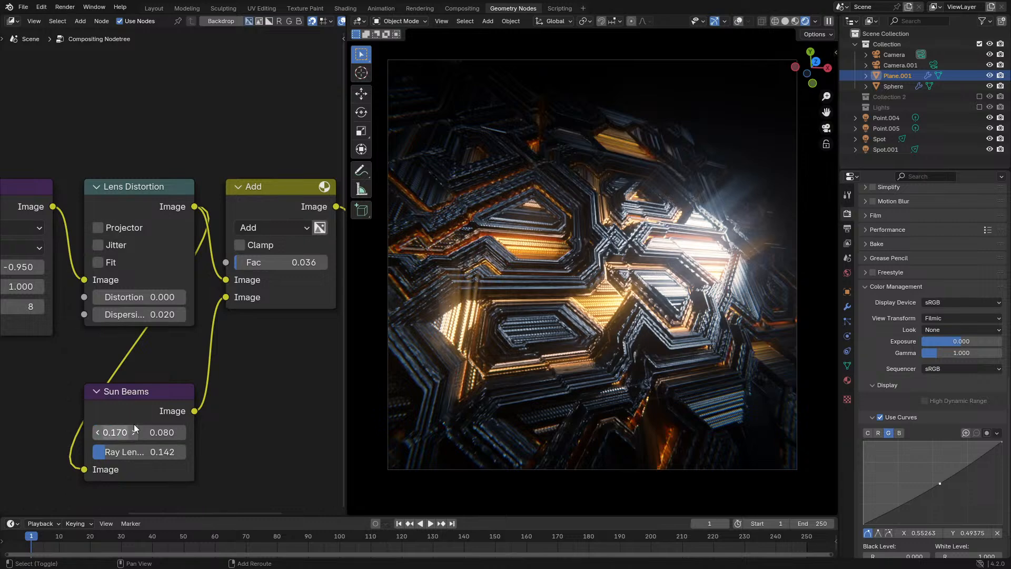
pyautogui.hotkey('ctrl', 'z')
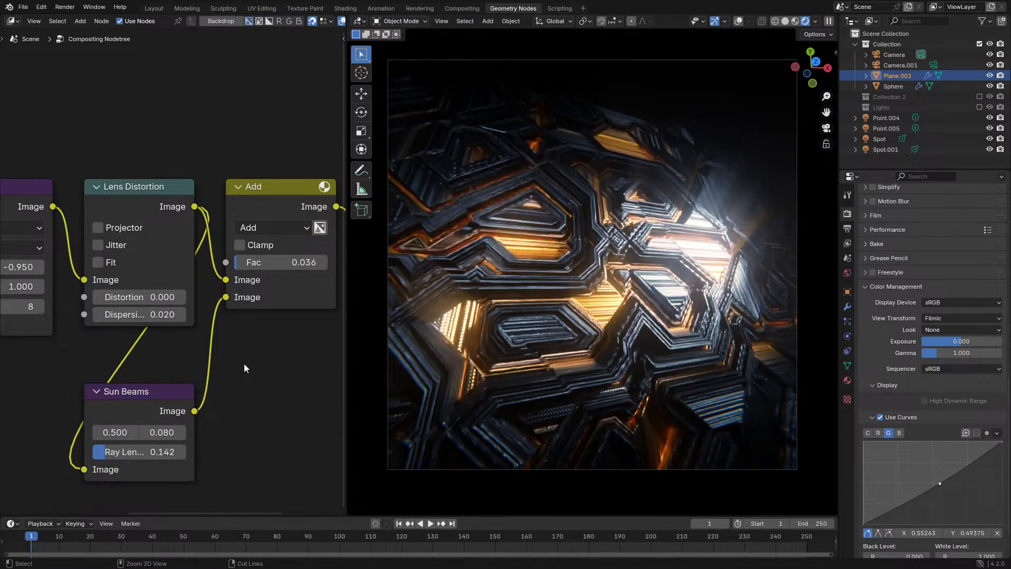
# Leave the camera view, add a cube to the scene and clear its location to the world origin
pyautogui.press('KP_0')
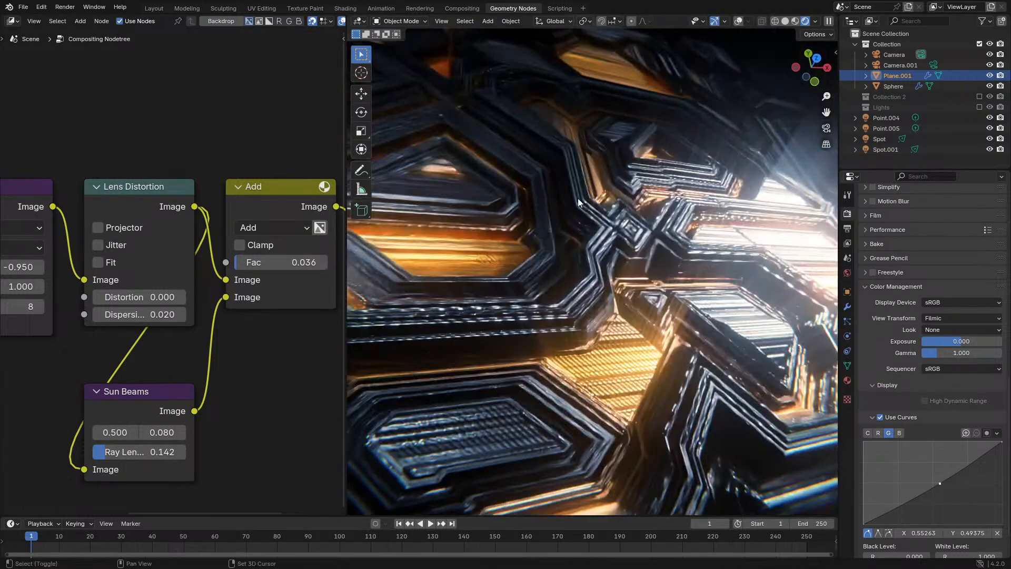
pyautogui.hotkey('shift', 'a')
pyautogui.moveTo(582, 213)
pyautogui.click(629, 222)
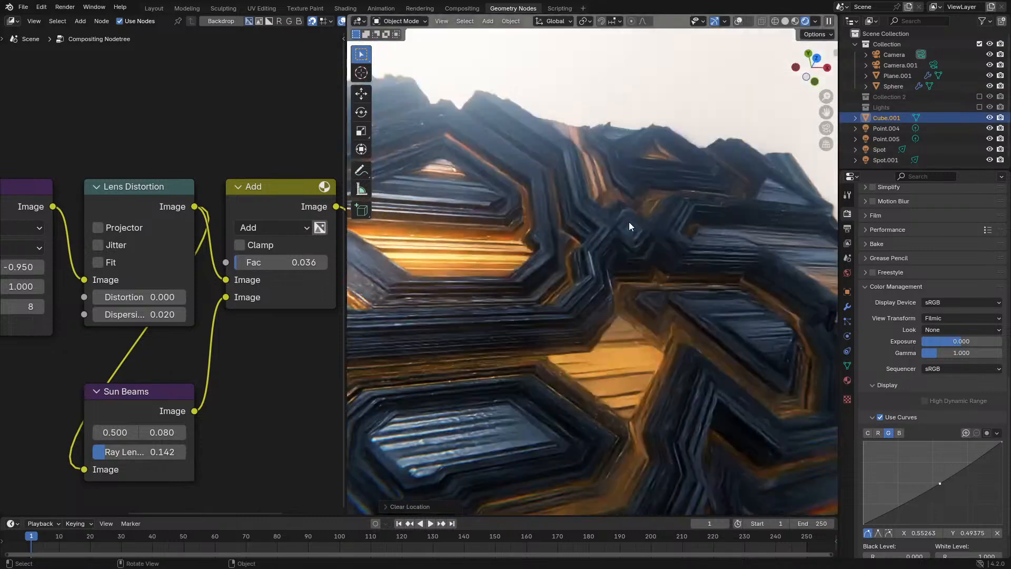
pyautogui.hotkey('alt', 'g')
# Switch the node editor to the Shader Editor, and create a new material for the cube
pyautogui.click(18, 20)
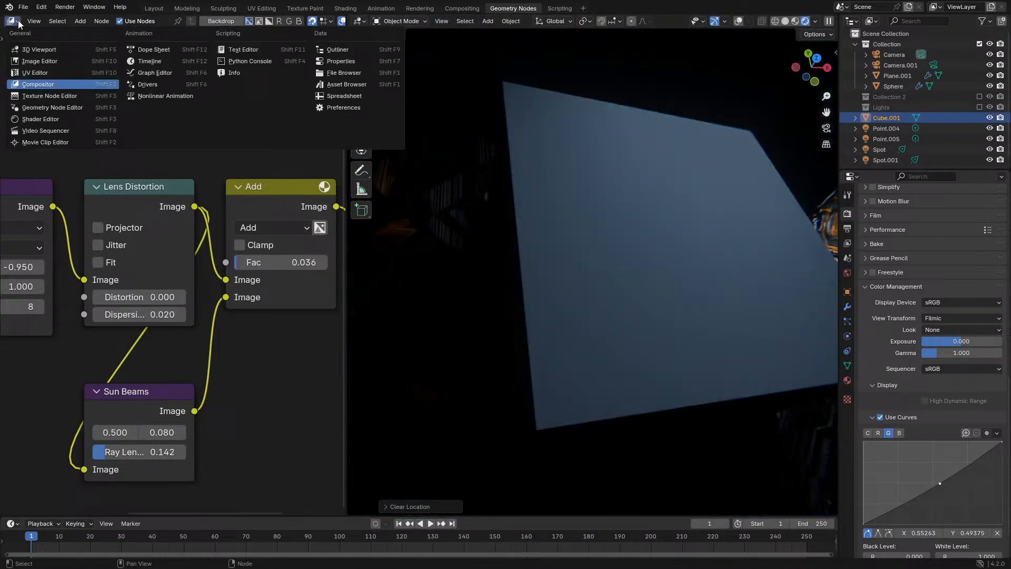
pyautogui.click(35, 117)
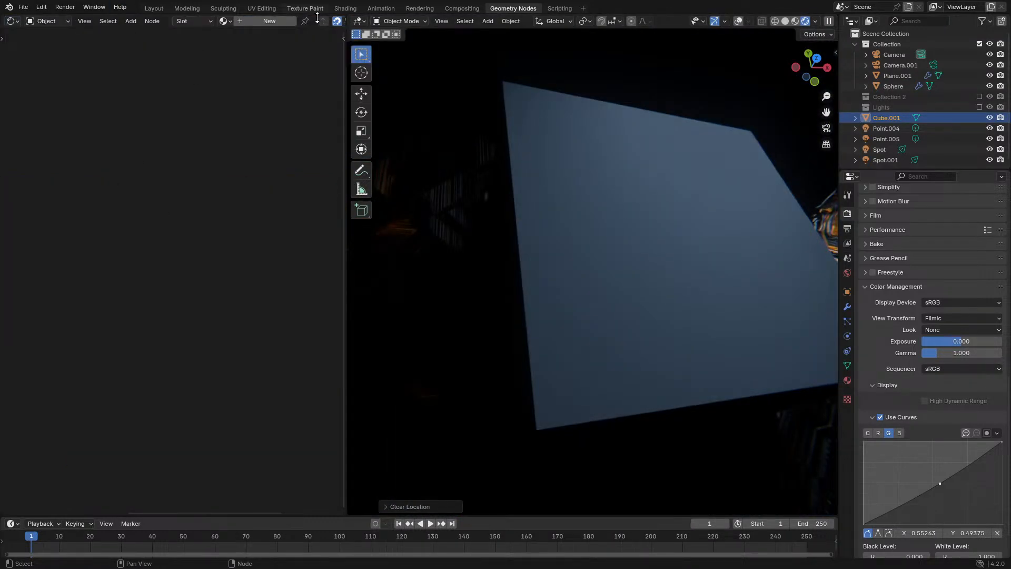
pyautogui.click(269, 21)
pyautogui.press('Home')
pyautogui.scroll(3, 201, 261)
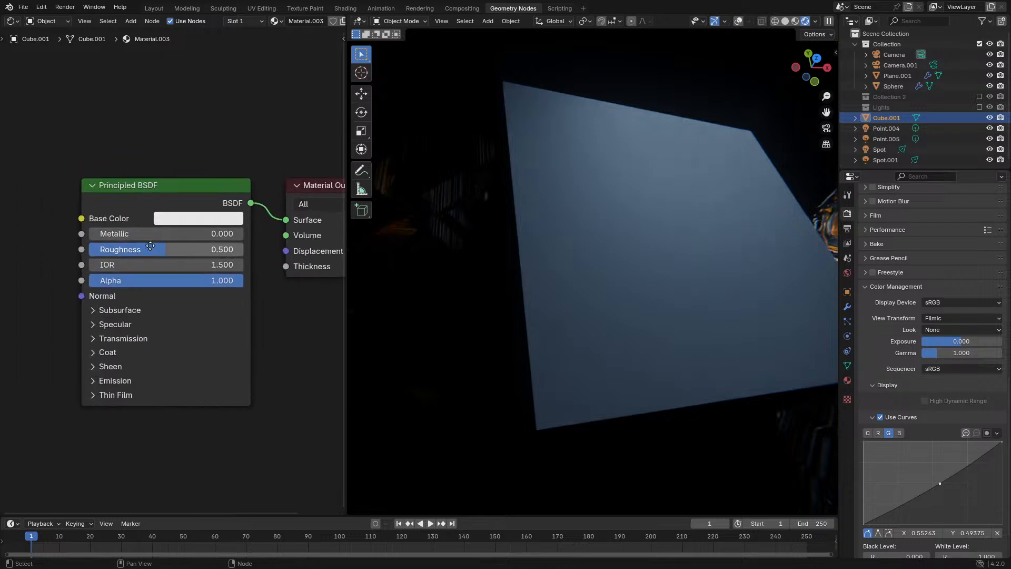
pyautogui.click(261, 221)
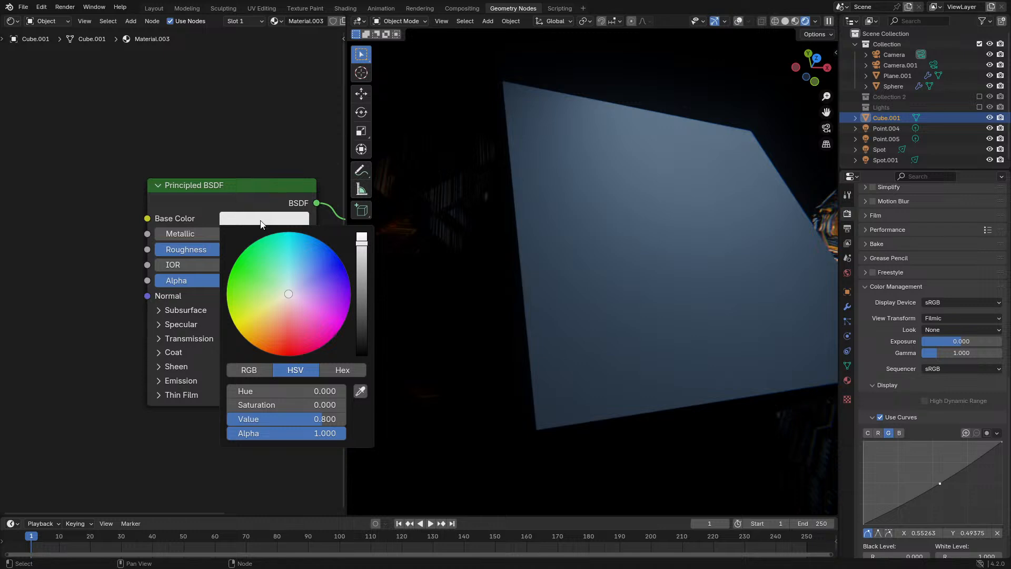
pyautogui.hotkey('shift', 'a')
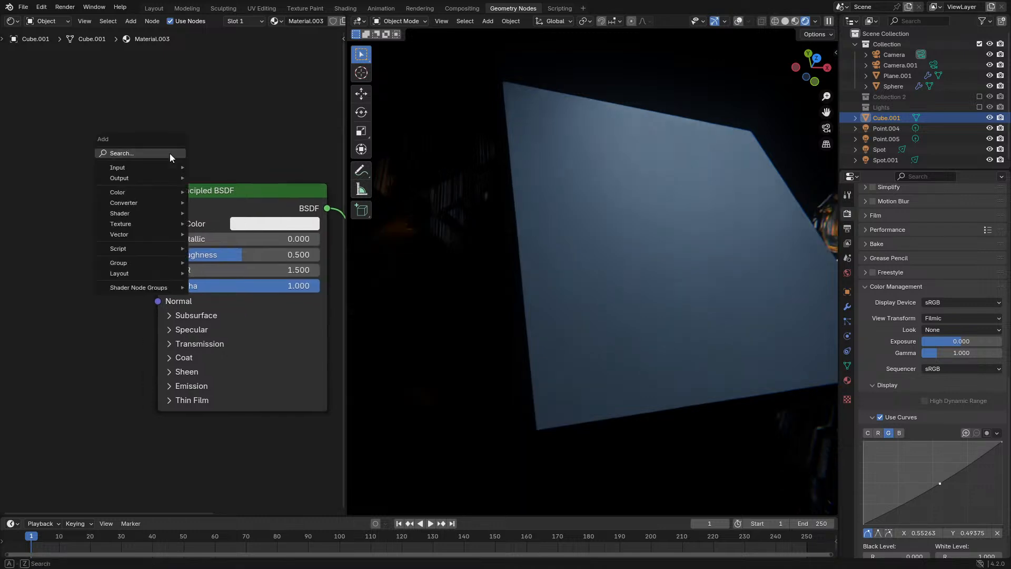
pyautogui.write('princ')
pyautogui.press('Return')
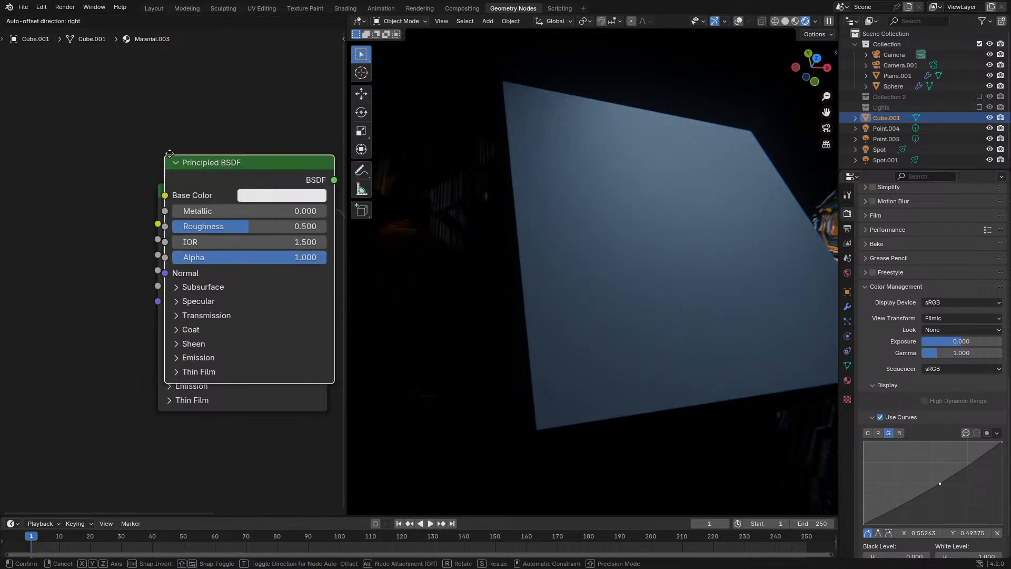
pyautogui.rightClick(166, 153)
# Add a Principled Volume node to the cube's material and connect it to the Material Output
pyautogui.hotkey('shift', 'a')
pyautogui.click(149, 160)
pyautogui.write('volume')
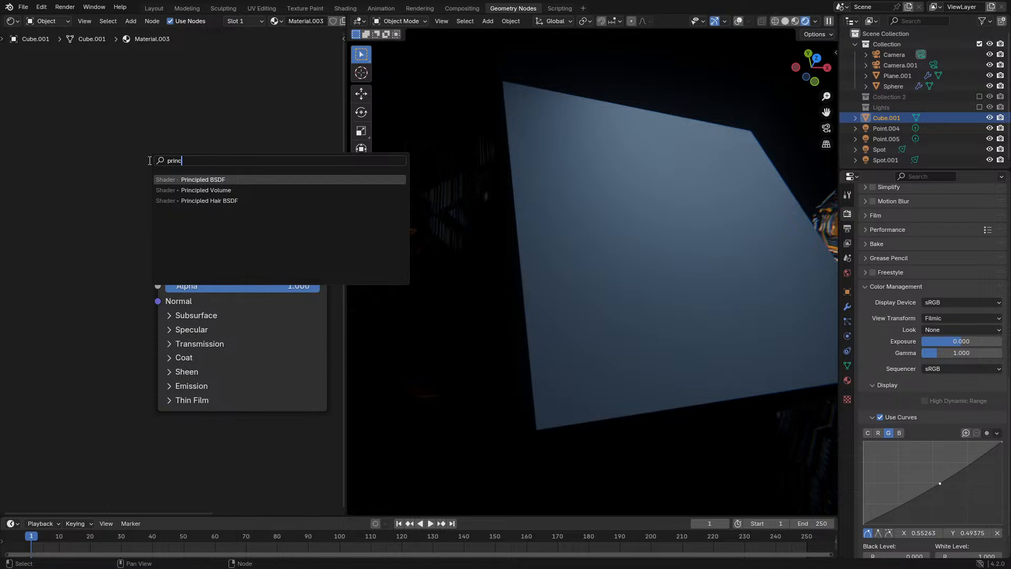
pyautogui.press('Return')
pyautogui.click(65, 215)
pyautogui.keyDown('ctrl'); pyautogui.keyDown('shift'); pyautogui.click(135, 226); pyautogui.keyUp('shift'); pyautogui.keyUp('ctrl')
# Delete the Principled BSDF node from the cube's material and move the Principled Volume node into its place
pyautogui.click(239, 195)
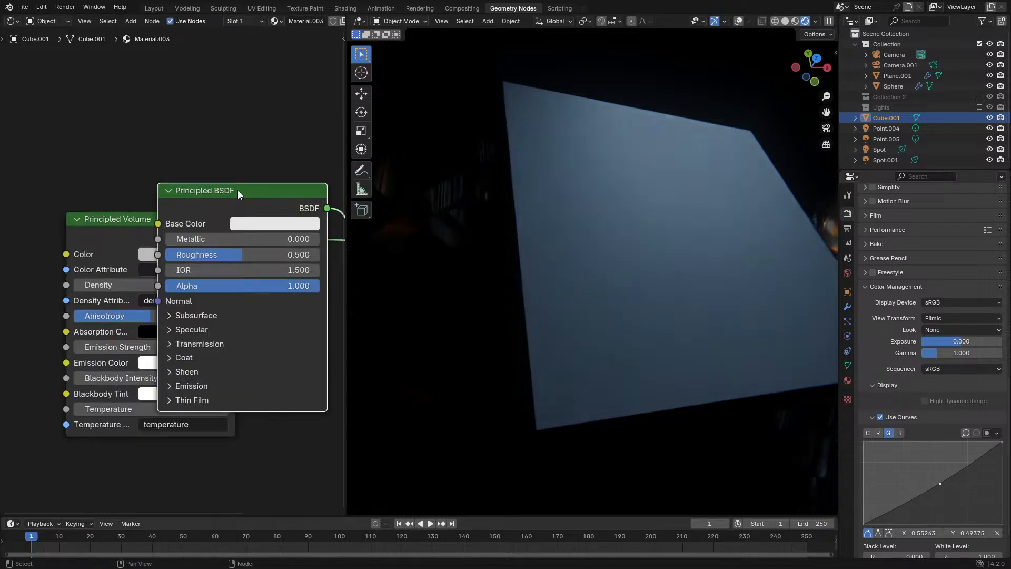
pyautogui.press('x')
pyautogui.moveTo(153, 211); pyautogui.dragTo(234, 241)
pyautogui.moveTo(158, 229); pyautogui.dragTo(242, 243)
# Return to the camera view and lower the Principled Volume node's density to 0.010
pyautogui.moveTo(255, 303); pyautogui.dragTo(208, 302)
pyautogui.press('KP_0')
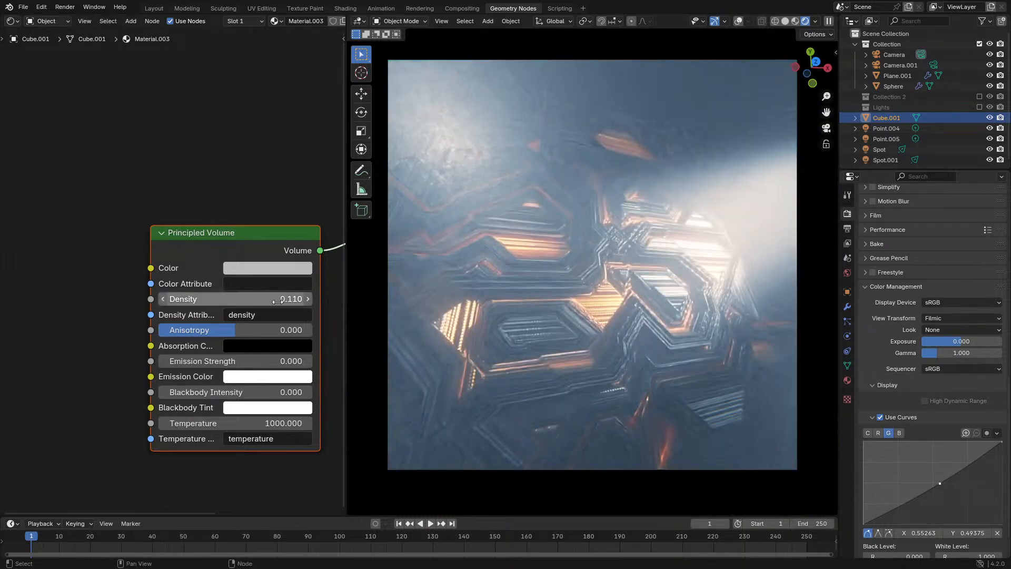
pyautogui.keyDown('shift'); pyautogui.moveTo(285, 301); pyautogui.dragTo(243, 300); pyautogui.keyUp('shift')
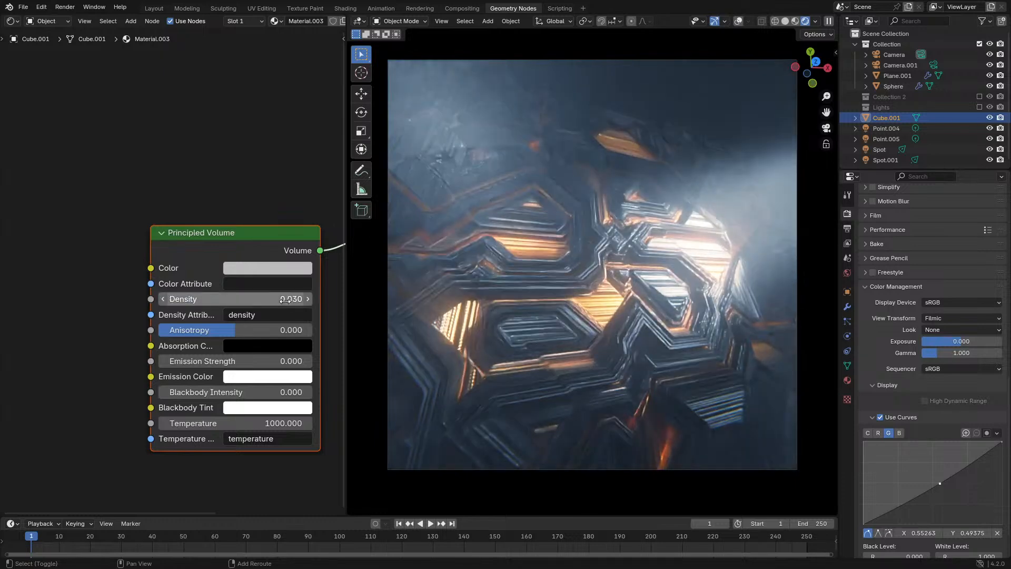
pyautogui.doubleClick(286, 300)
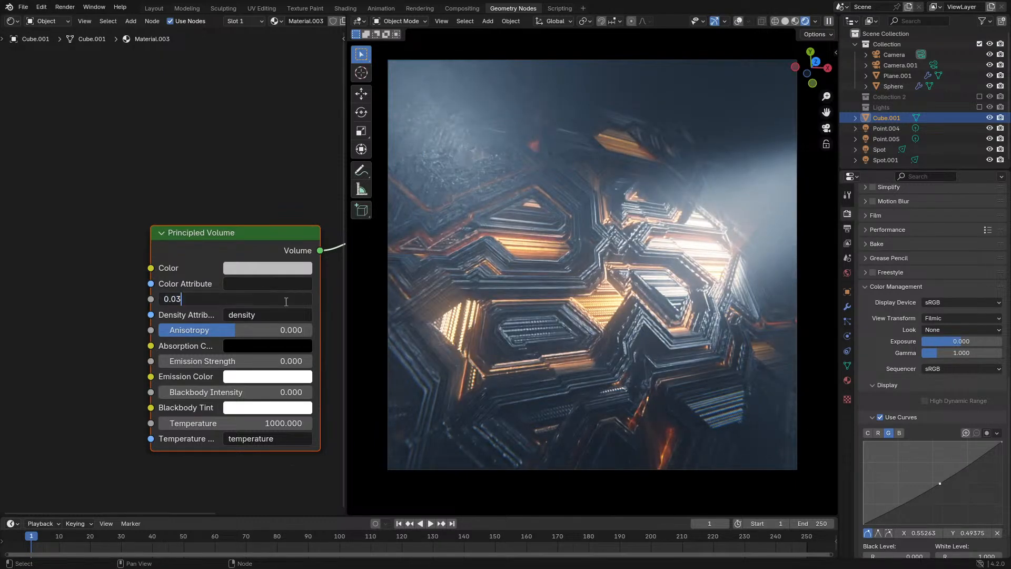
pyautogui.write('1')
pyautogui.press('Return')
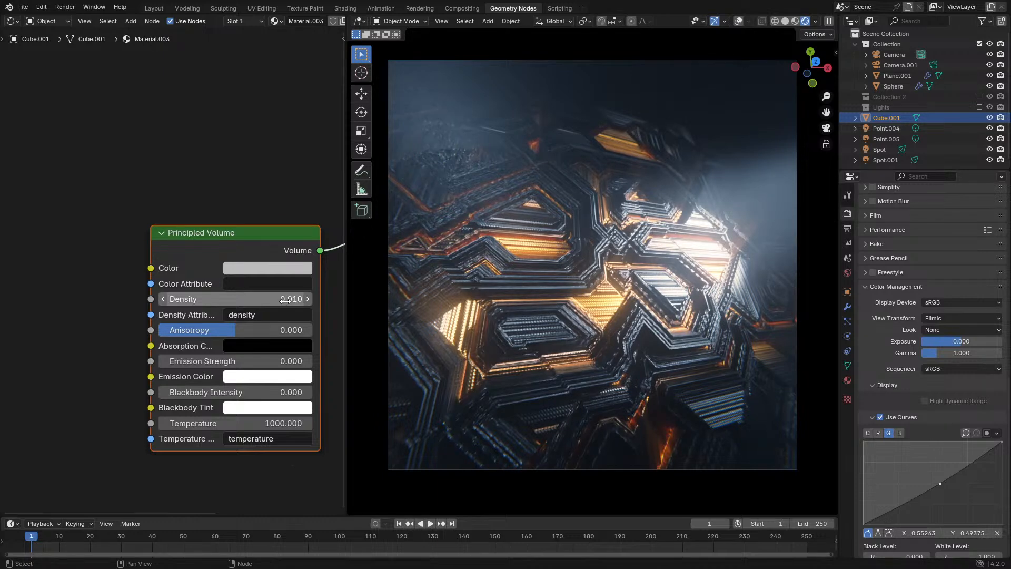
# Compare the render with and without the volume cube by hiding it and restoring it several times
pyautogui.press('h')
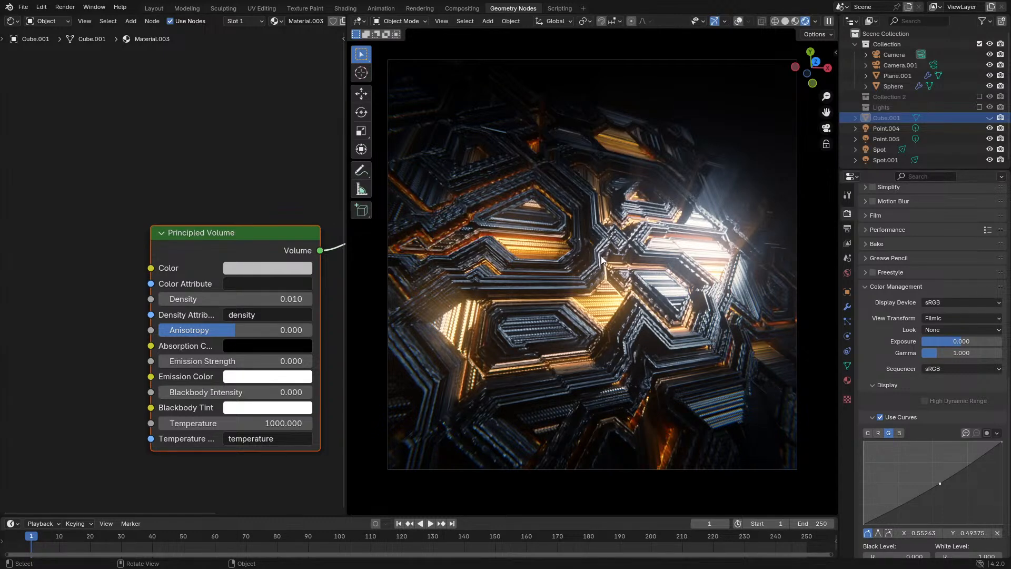
pyautogui.hotkey('ctrl', 'z')
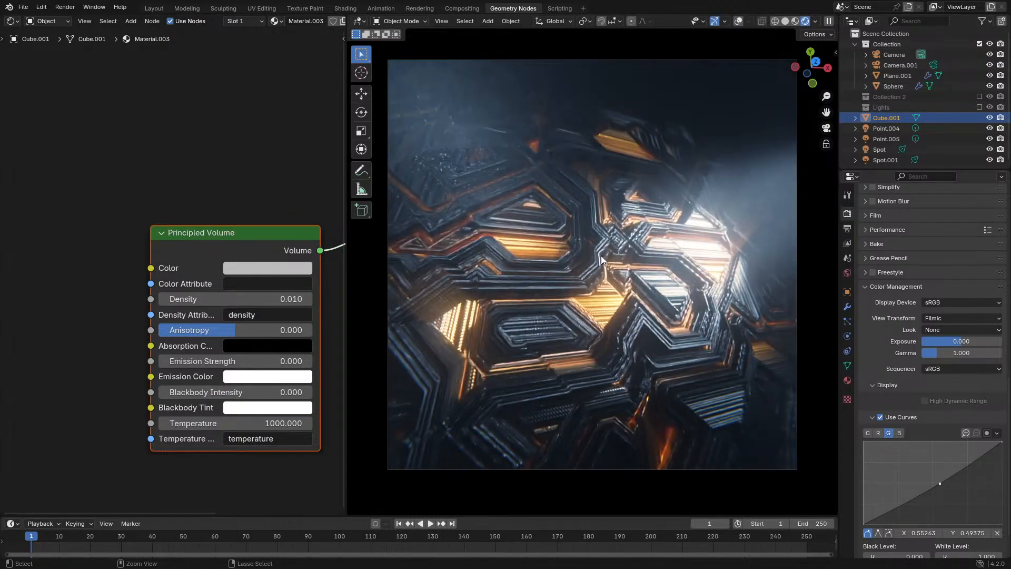
pyautogui.hotkey('ctrl', 'z')
pyautogui.hotkey('ctrl', 'shift', 'z')
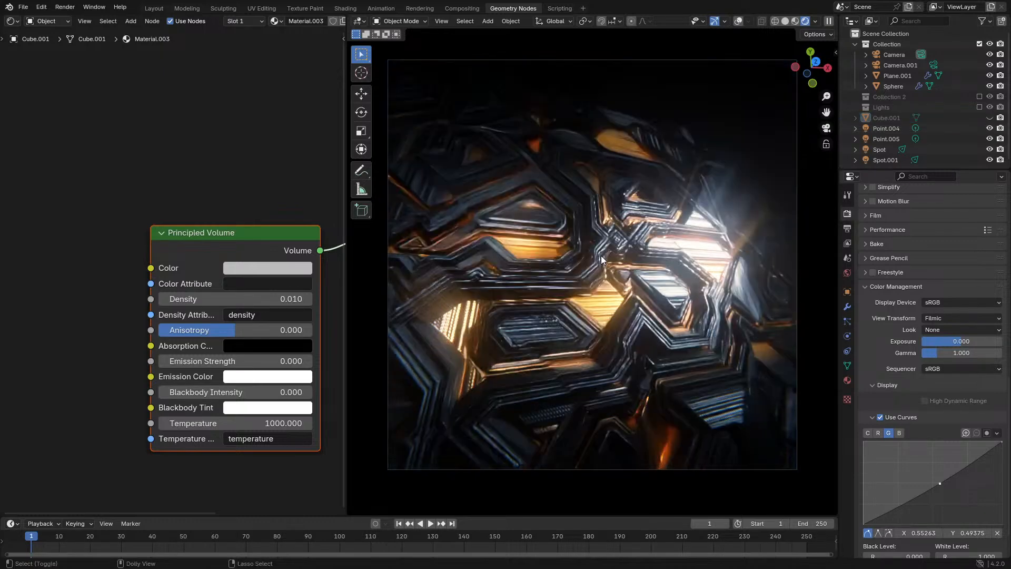
pyautogui.hotkey('ctrl', 'z')
pyautogui.hotkey('ctrl', 'shift', 'z')
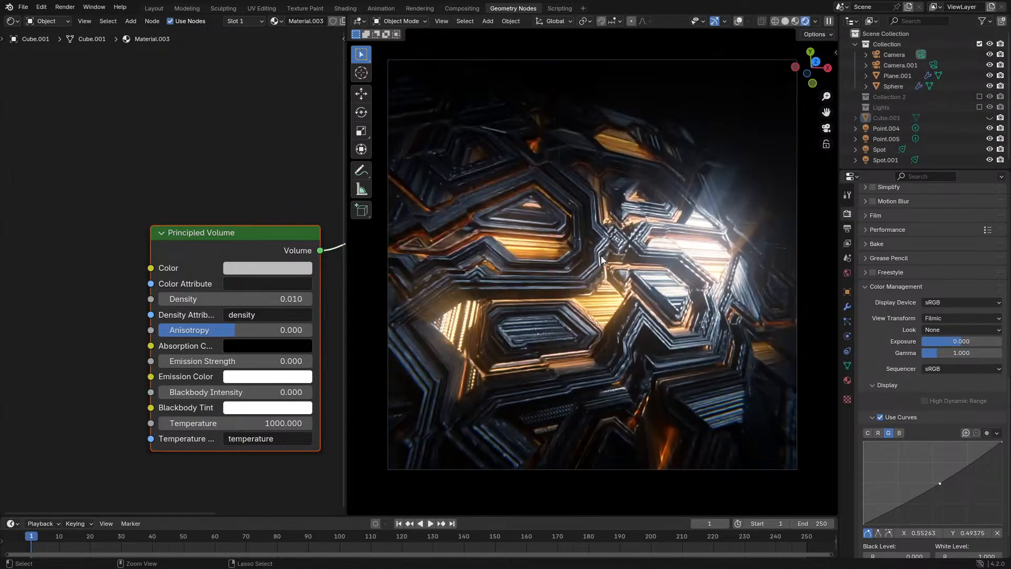
pyautogui.hotkey('ctrl', 'z')
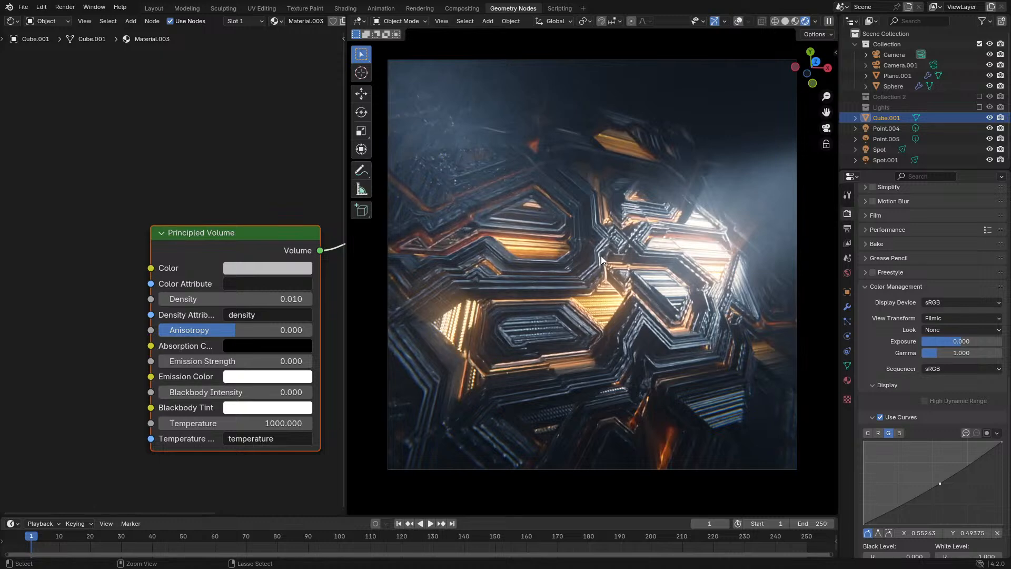
# Delete the volume cube from the scene and fit the camera frame back in the viewport
pyautogui.scroll(4, 601, 255)
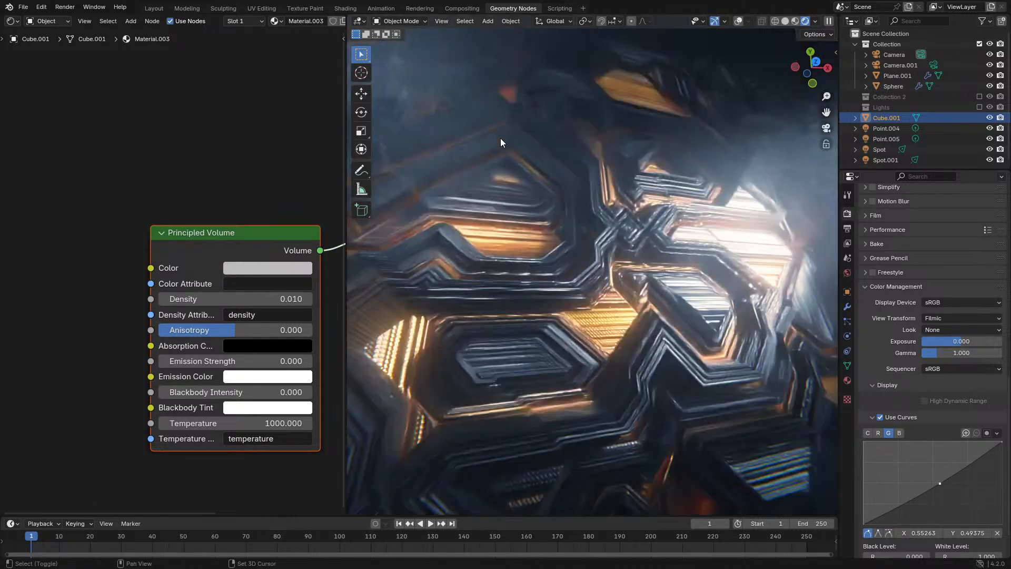
pyautogui.keyDown('shift'); pyautogui.moveTo(500, 138); pyautogui.dragTo(633, 251, button='middle'); pyautogui.keyUp('shift')
pyautogui.press('Delete')
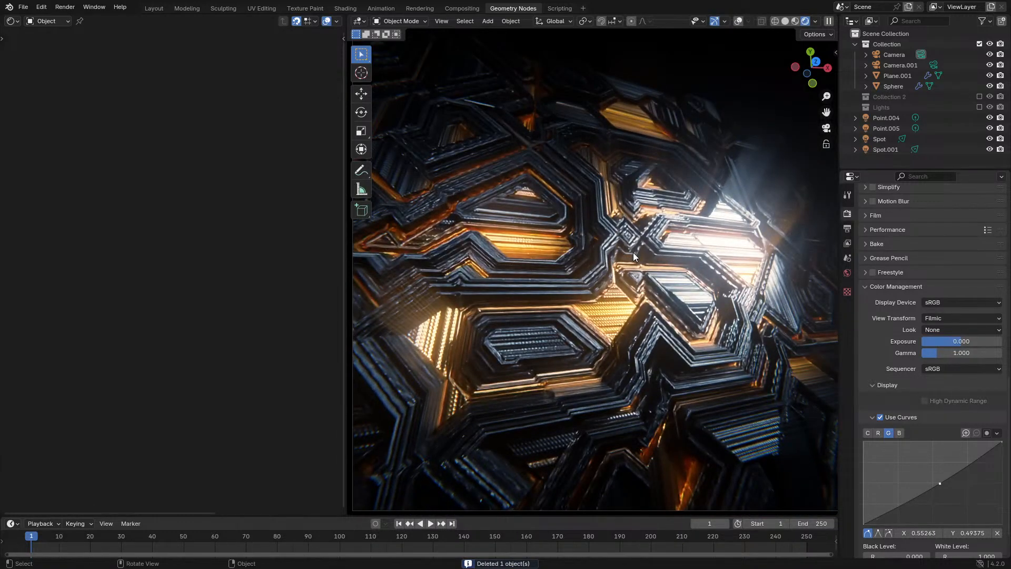
pyautogui.press('Home')
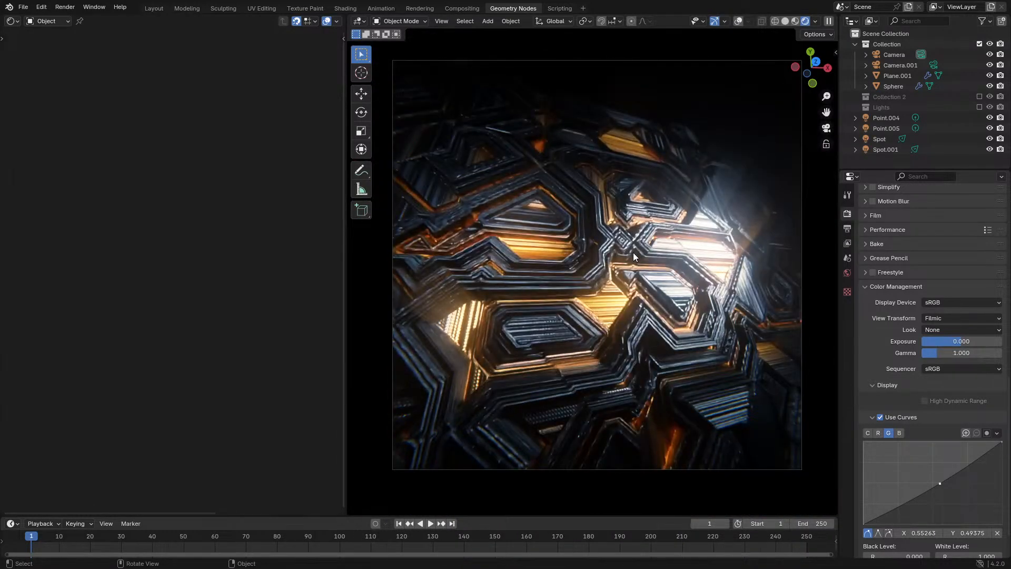
# Open the Compositing workspace and set the Add node's factor to 0.025
pyautogui.click(469, 9)
pyautogui.scroll(2, 327, 295)
pyautogui.moveTo(519, 287); pyautogui.dragTo(299, 185, button='middle')
pyautogui.click(368, 181)
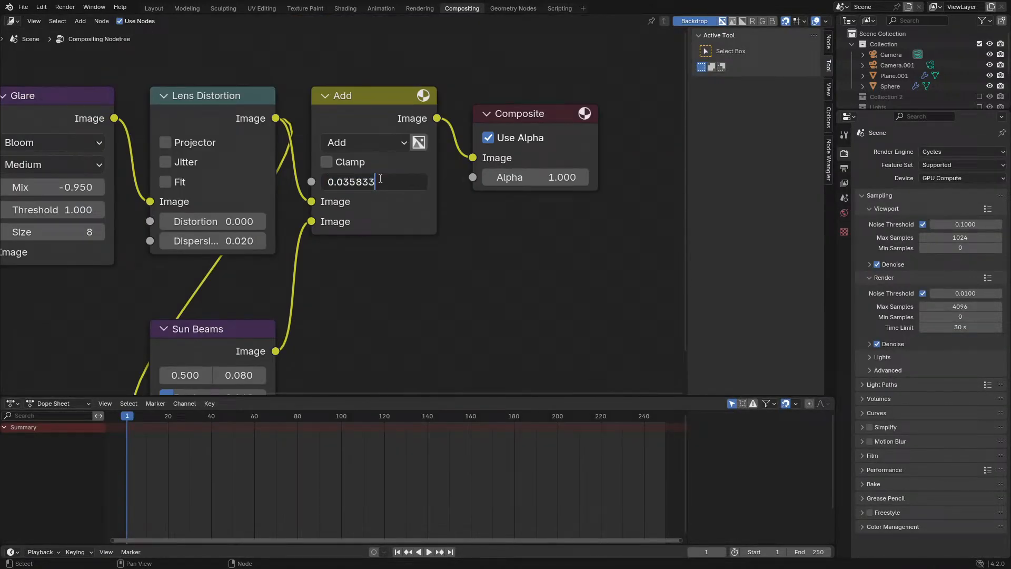
pyautogui.write('0.03')
pyautogui.press('Return')
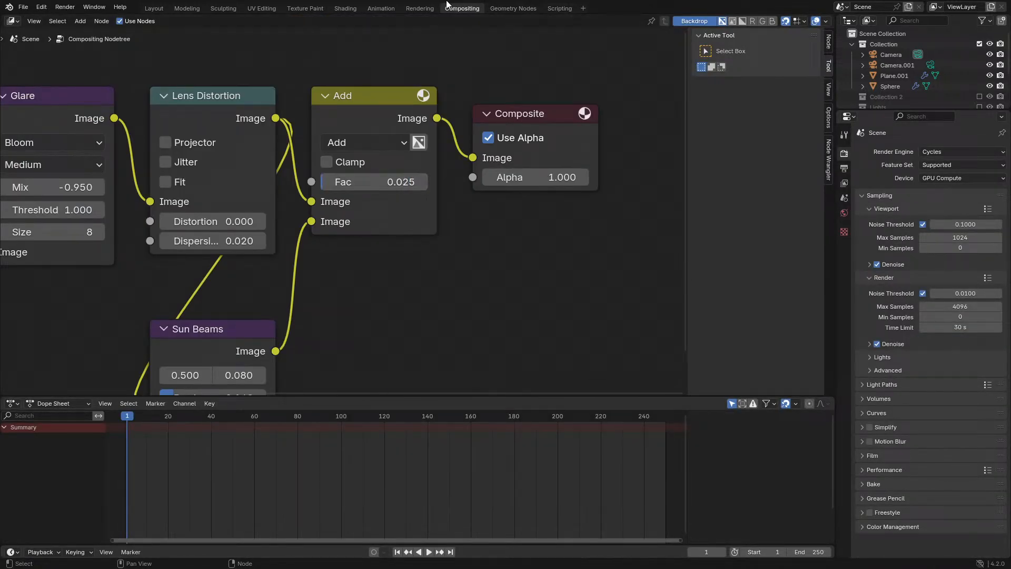
# Return to the Geometry Nodes workspace and change its node editor to the Compositor, showing the Glare node
pyautogui.click(510, 8)
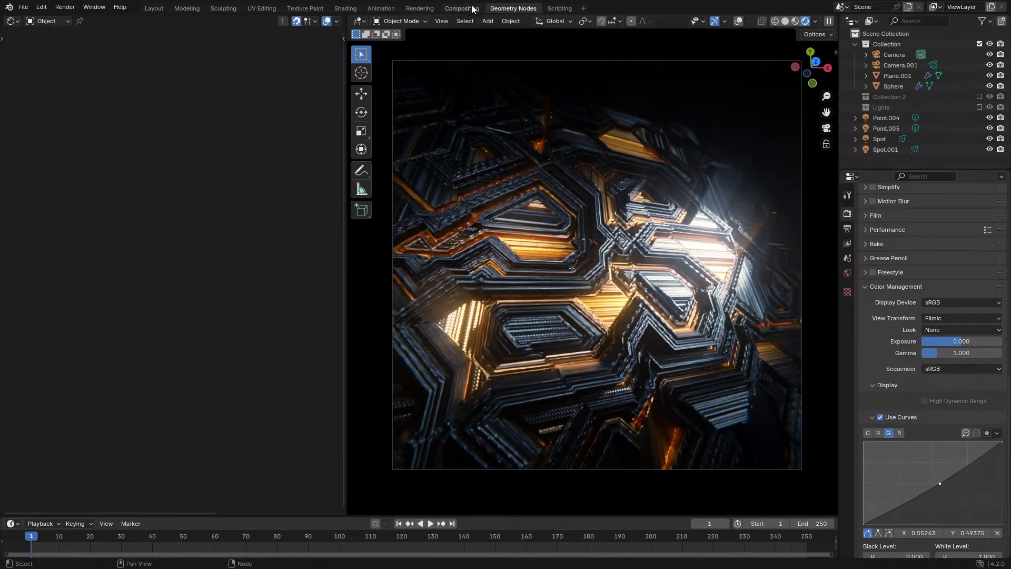
pyautogui.click(12, 21)
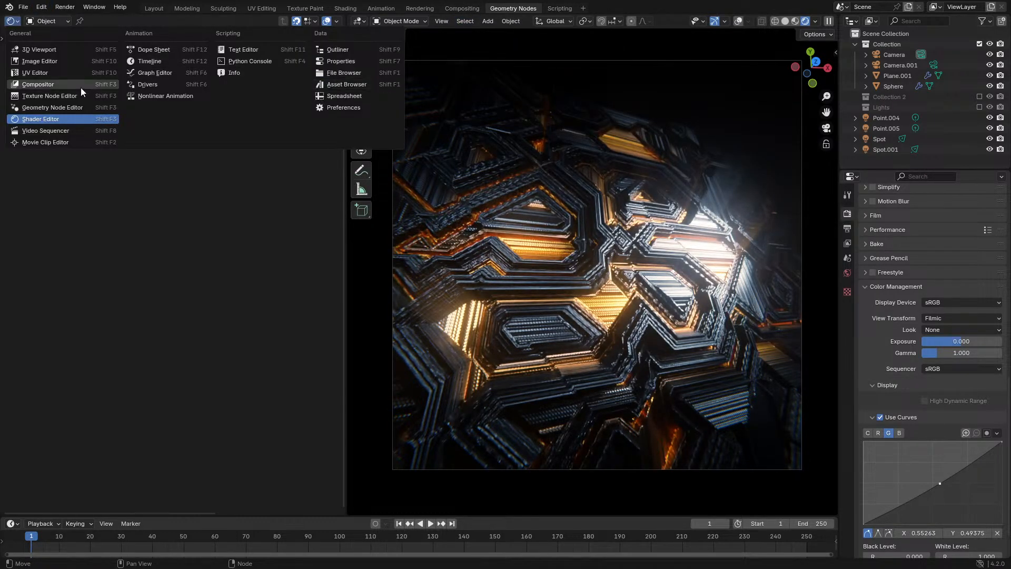
pyautogui.click(51, 86)
pyautogui.scroll(-3, 233, 239)
pyautogui.scroll(2, 160, 261)
pyautogui.scroll(2, 160, 261)
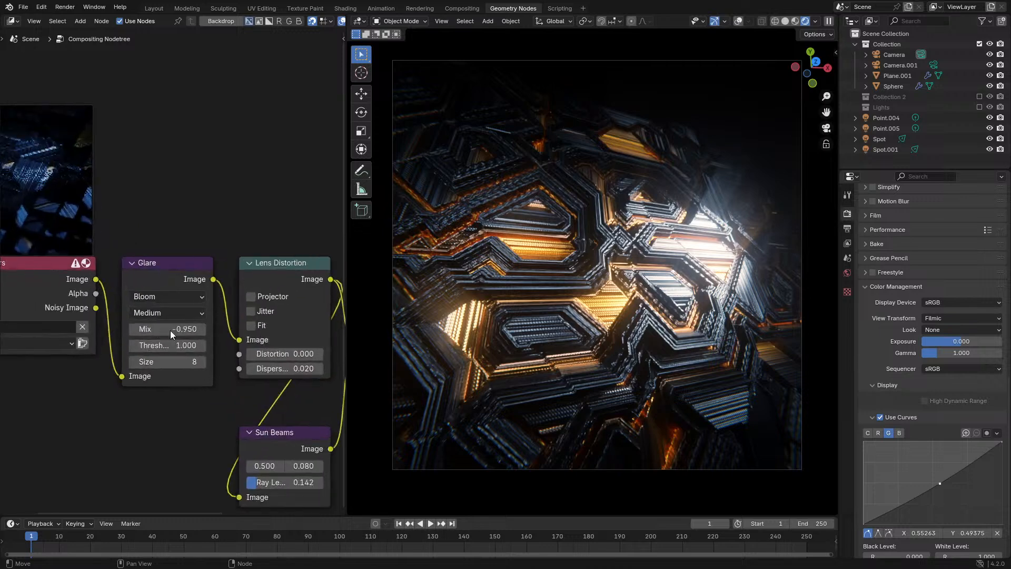
# Set the Glare node's threshold to 0.000
pyautogui.moveTo(169, 330); pyautogui.dragTo(152, 345)
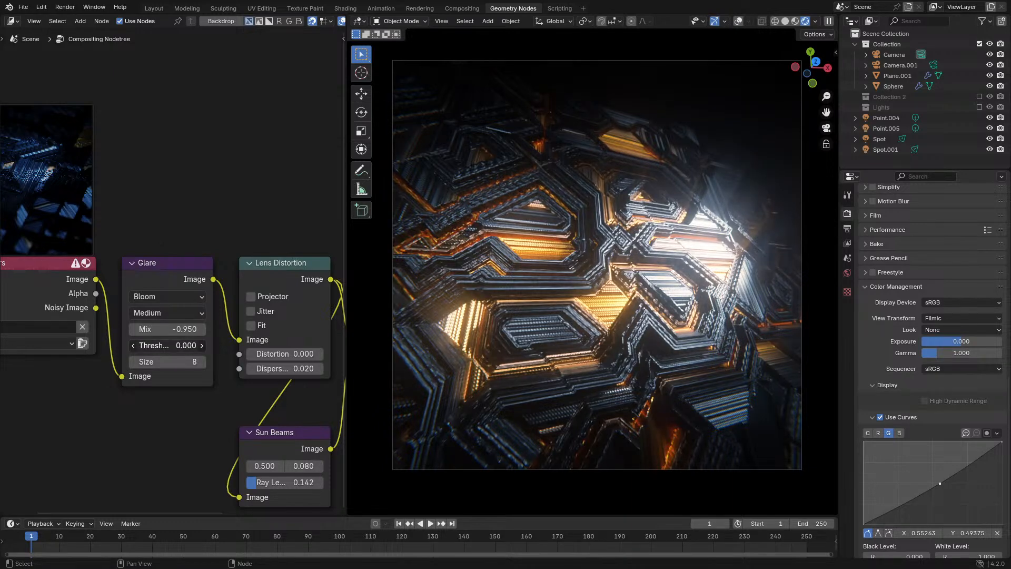
pyautogui.moveTo(186, 359); pyautogui.dragTo(199, 346, button='middle')
pyautogui.moveTo(200, 346)
pyautogui.mouseDown()
pyautogui.moveTo(178, 346)
pyautogui.moveTo(210, 348)
pyautogui.moveTo(178, 348)
pyautogui.moveTo(205, 349)
pyautogui.mouseUp()
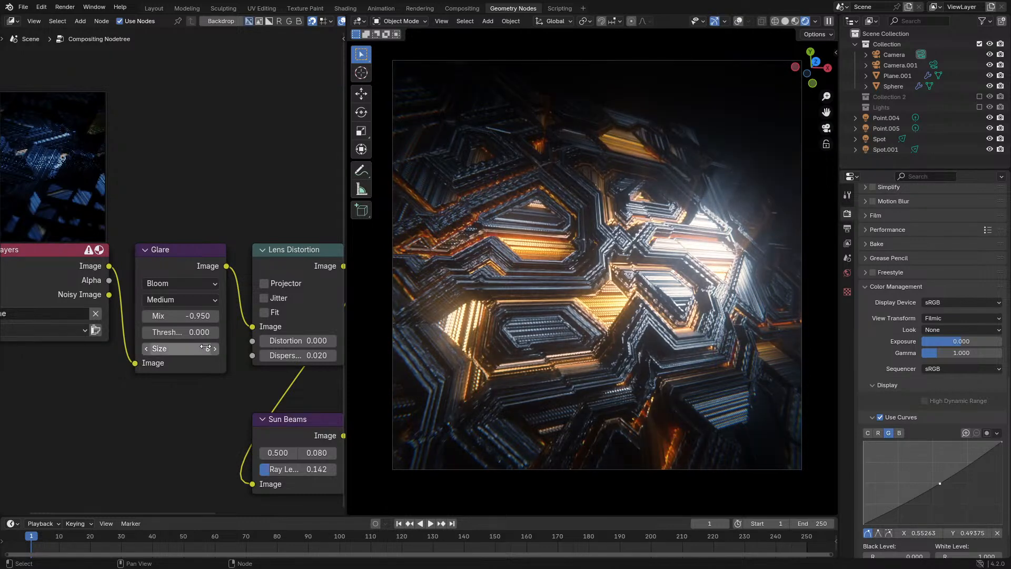
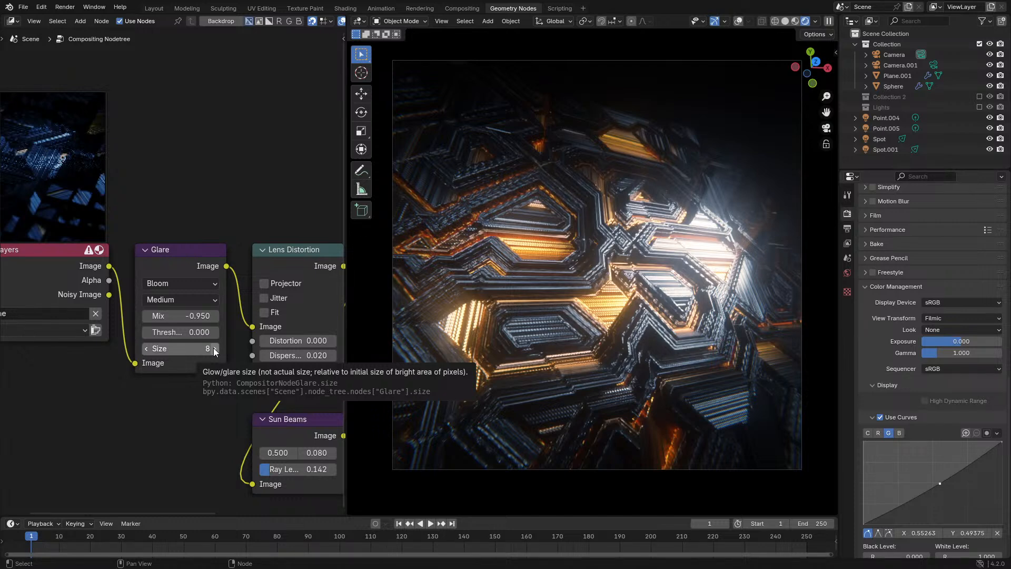
# Try and undo a distortion of -0.530 on the Lens Distortion node, and set it to -0.120
pyautogui.moveTo(194, 354); pyautogui.dragTo(121, 309, button='middle')
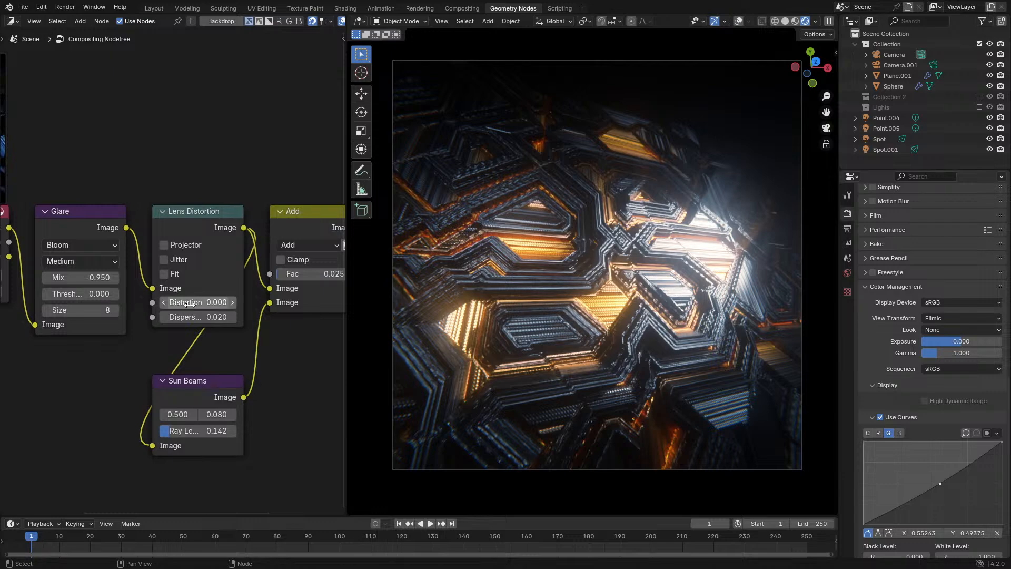
pyautogui.moveTo(190, 304)
pyautogui.mouseDown()
pyautogui.moveTo(276, 303)
pyautogui.moveTo(148, 303)
pyautogui.moveTo(231, 303)
pyautogui.moveTo(204, 303)
pyautogui.mouseUp()
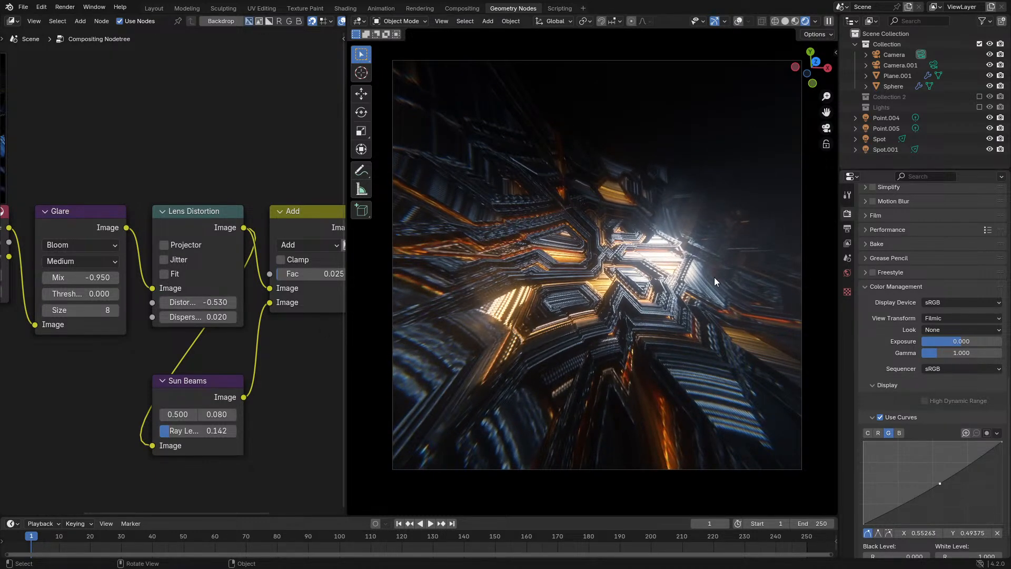
pyautogui.hotkey('ctrl', 'z')
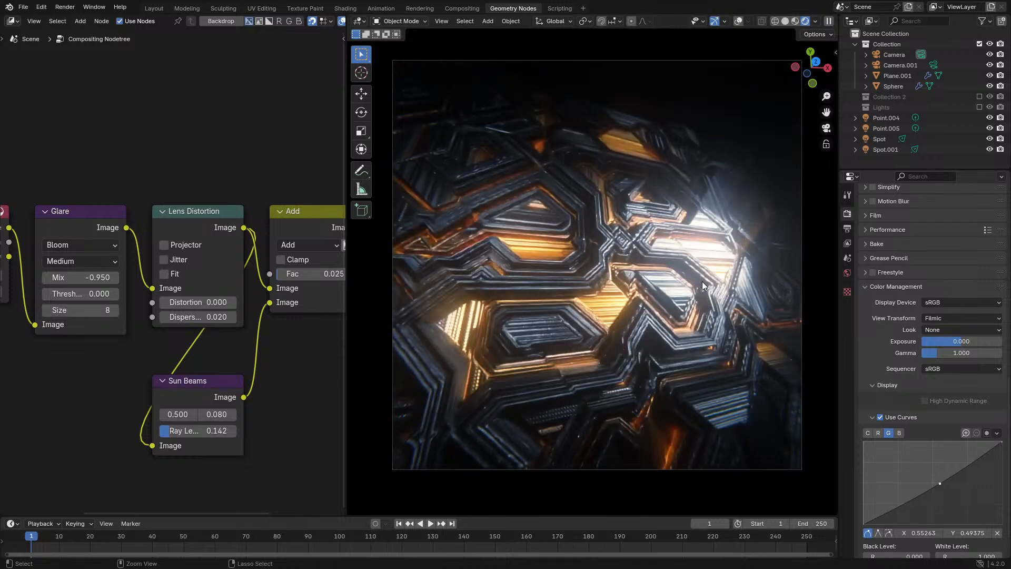
pyautogui.moveTo(198, 302)
pyautogui.mouseDown()
pyautogui.moveTo(232, 302)
pyautogui.moveTo(212, 317)
pyautogui.mouseUp()
# Add a Kuwahara filter node and insert it between the Add and Composite nodes
pyautogui.hotkey('shift', 'a')
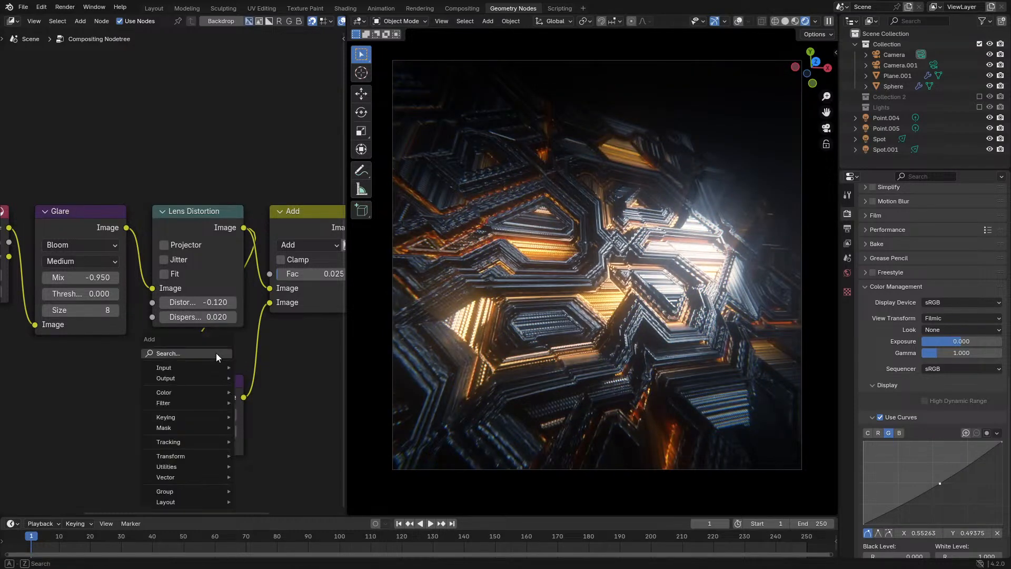
pyautogui.moveTo(171, 400)
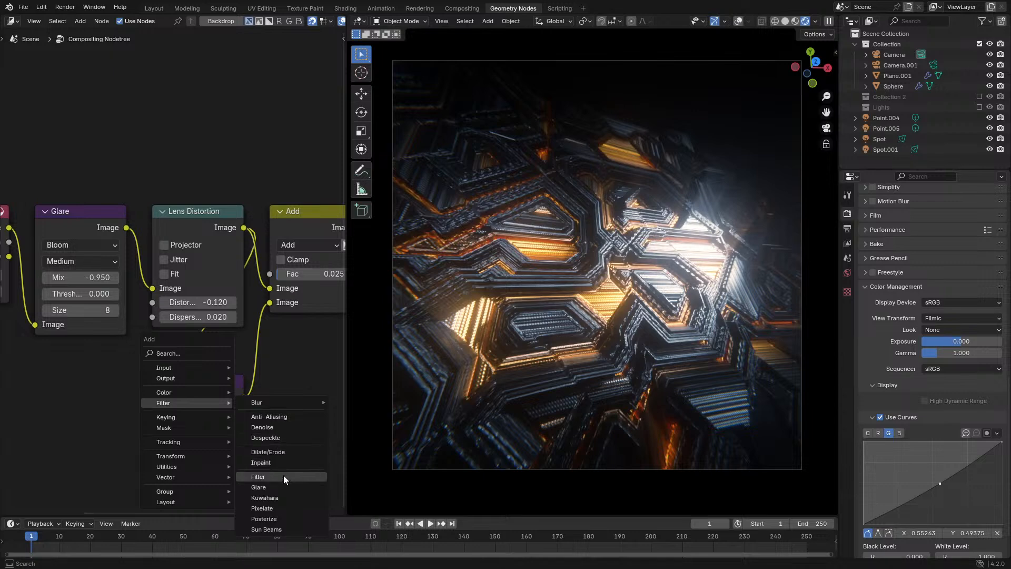
pyautogui.click(290, 497)
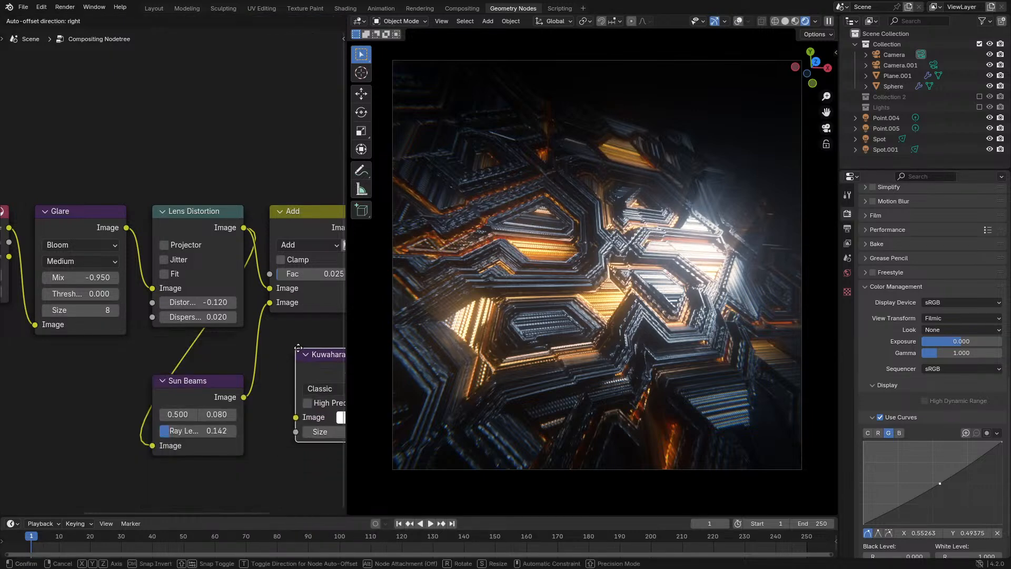
pyautogui.click(179, 373)
pyautogui.moveTo(178, 374); pyautogui.dragTo(88, 419, button='middle')
pyautogui.moveTo(124, 428); pyautogui.dragTo(186, 256)
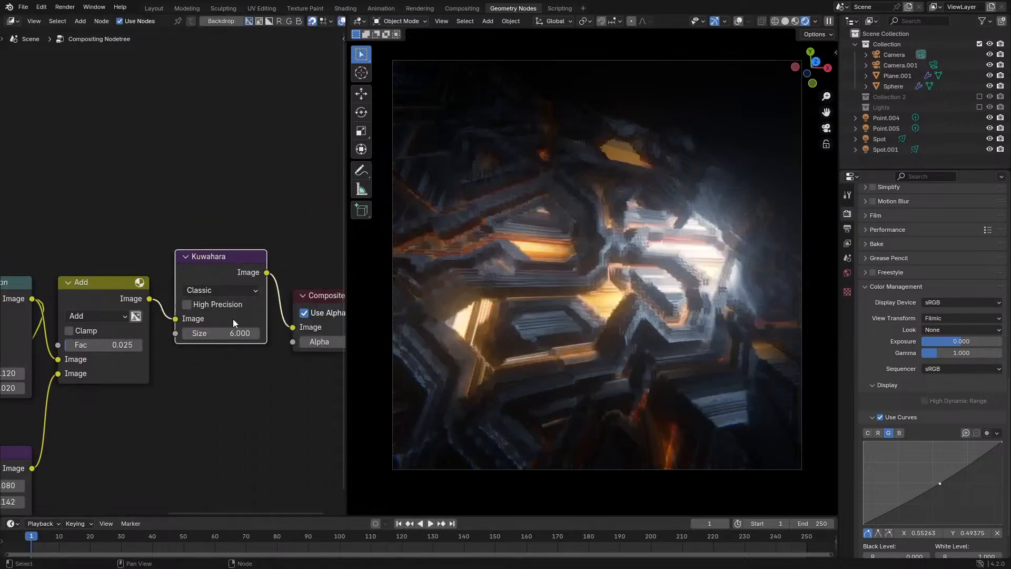
# Try a Classic Kuwahara size of 24.800, and switch the node to Anisotropic with a size of 155.400
pyautogui.moveTo(233, 316); pyautogui.dragTo(221, 372)
pyautogui.scroll(7, 618, 367)
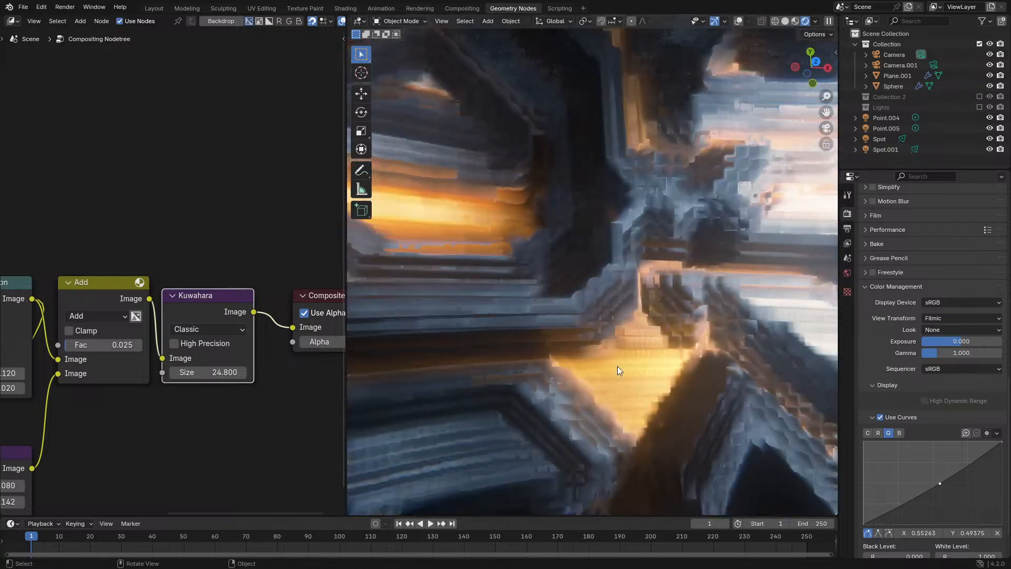
pyautogui.click(207, 329)
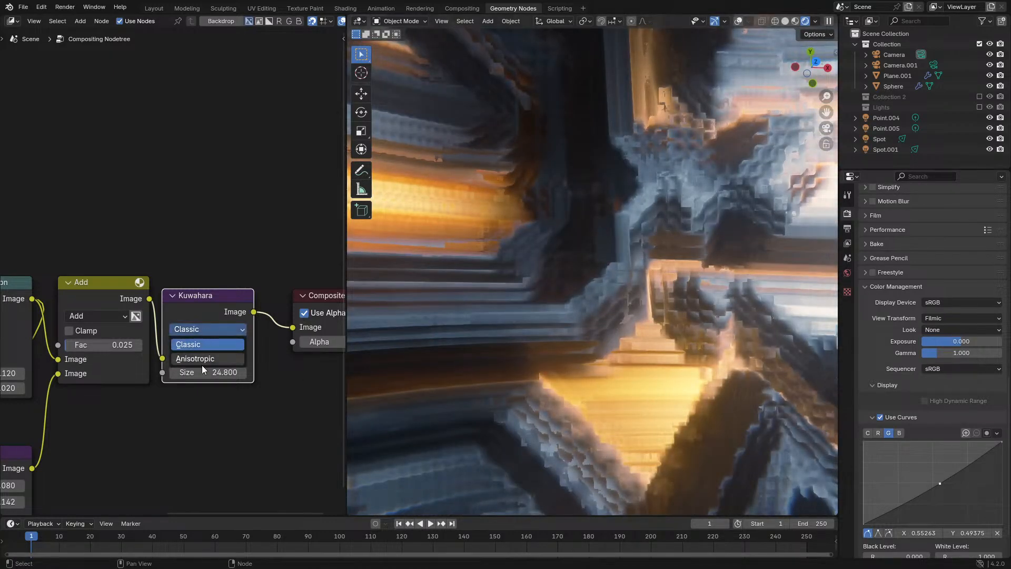
pyautogui.click(201, 363)
pyautogui.moveTo(216, 401)
pyautogui.mouseDown()
pyautogui.moveTo(201, 400)
pyautogui.moveTo(242, 400)
pyautogui.moveTo(211, 403)
pyautogui.mouseUp()
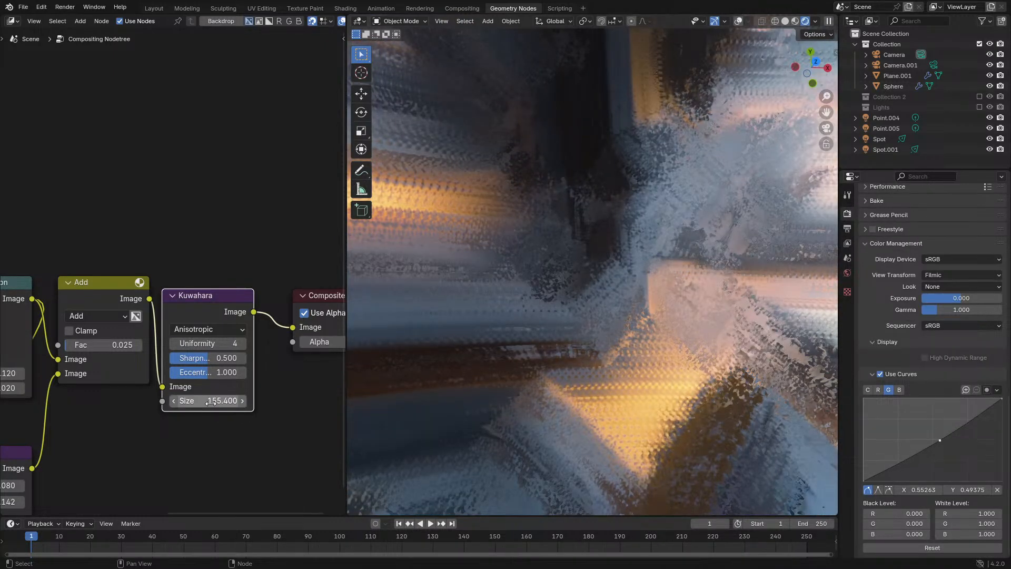
# Try a size of 10 on the Anisotropic Kuwahara node
pyautogui.click(210, 402)
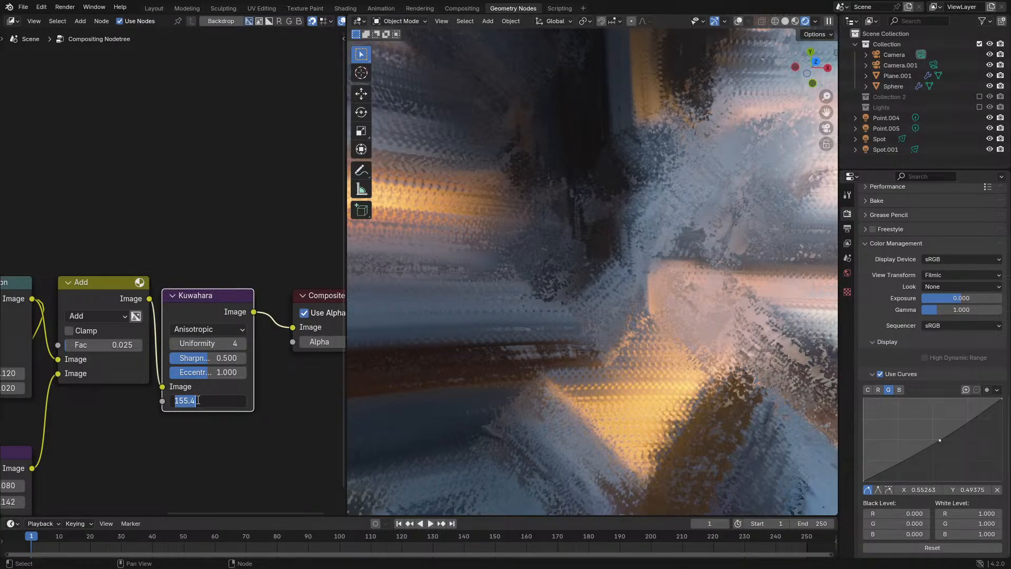
pyautogui.write('10')
pyautogui.press('Return')
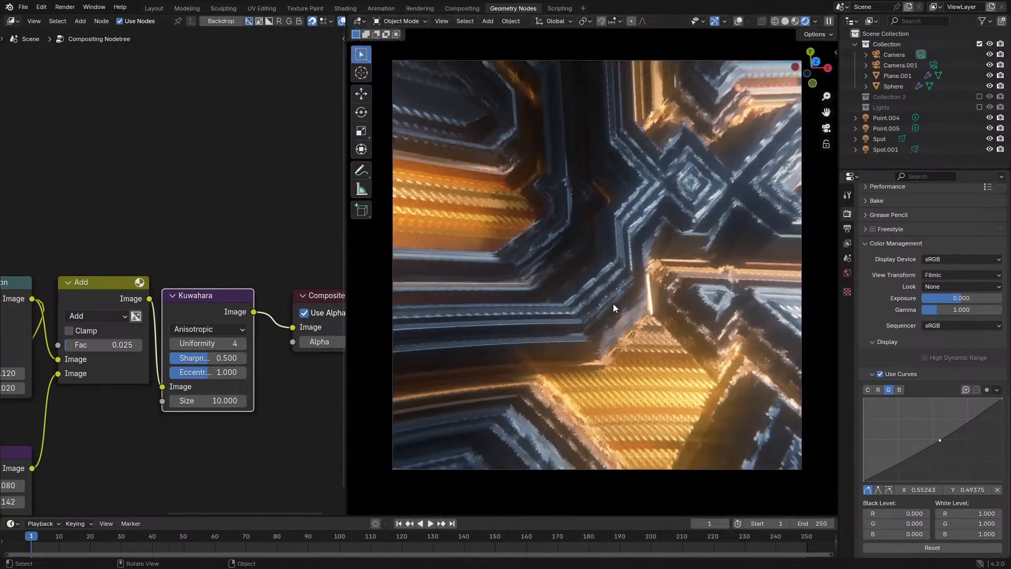
# Connect the Add node's image output directly to the Composite node and delete the Kuwahara node
pyautogui.click(85, 279)
pyautogui.click(220, 296)
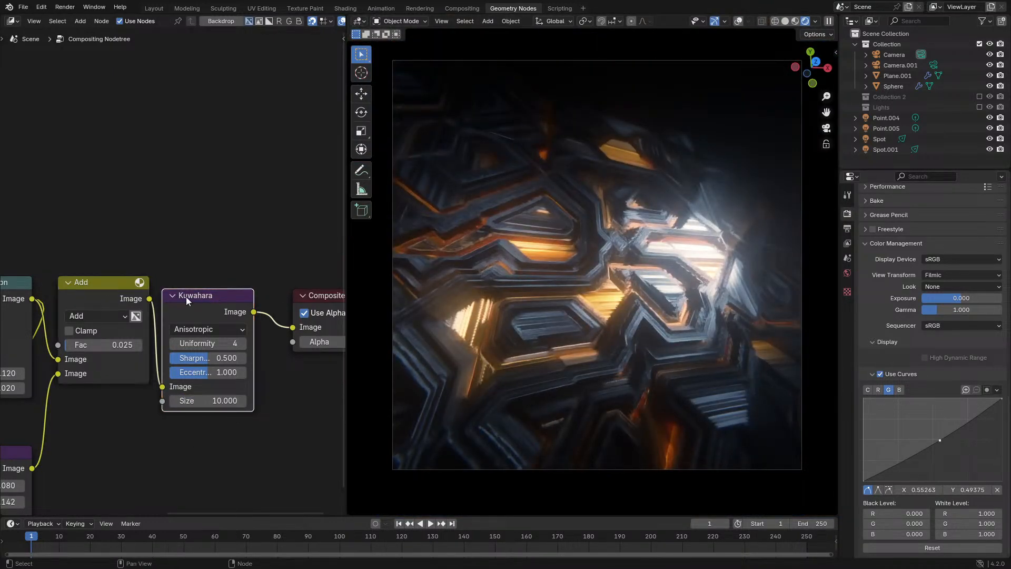
pyautogui.moveTo(149, 299); pyautogui.dragTo(292, 327)
pyautogui.click(230, 311)
pyautogui.press('x')
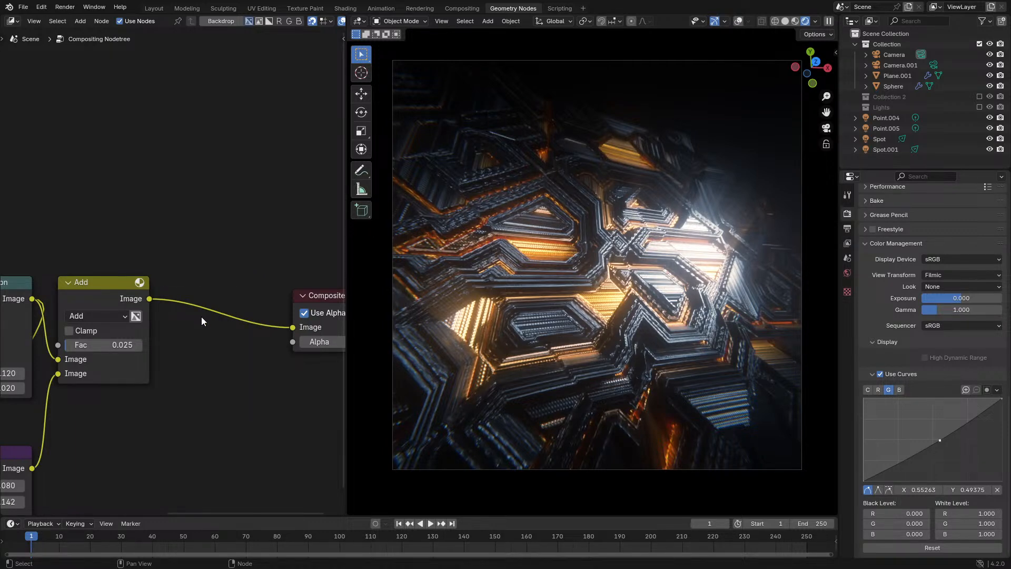
# Switch the node editor to the Shader Editor and select the displaced plane to show its Principled BSDF node
pyautogui.moveTo(202, 317); pyautogui.dragTo(292, 259, button='middle')
pyautogui.moveTo(77, 329); pyautogui.dragTo(47, 329)
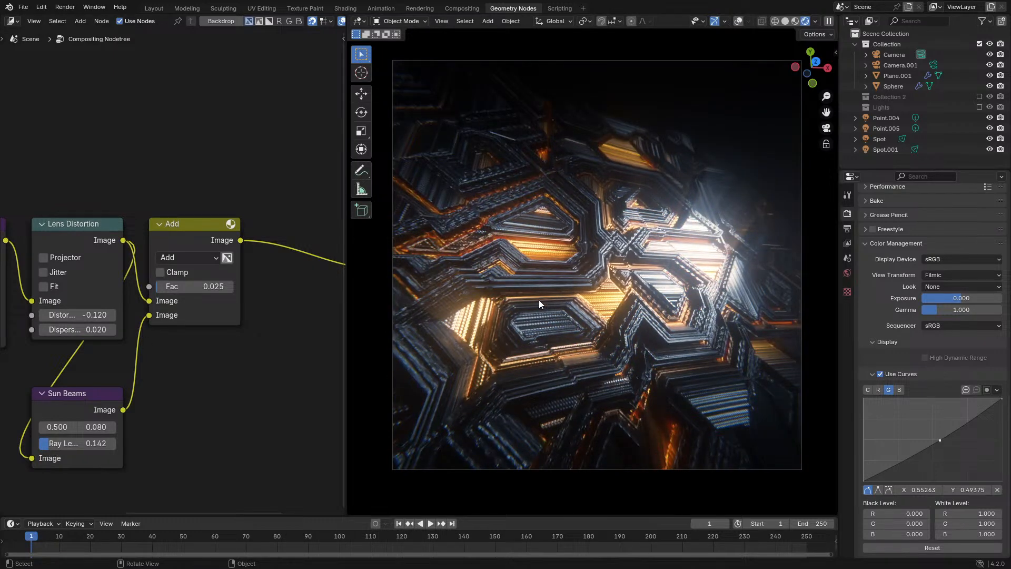
pyautogui.click(12, 21)
pyautogui.click(53, 84)
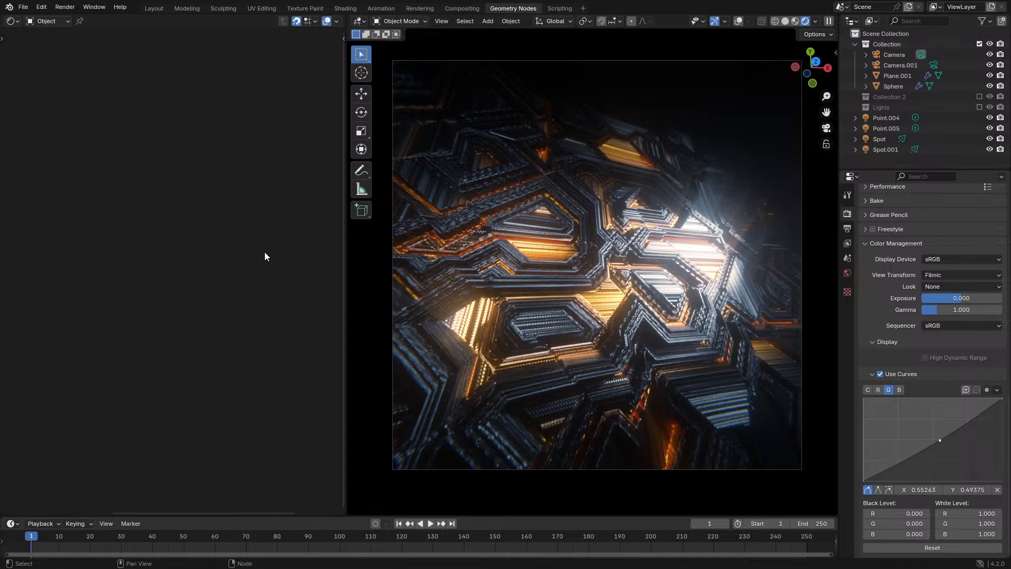
pyautogui.click(488, 260)
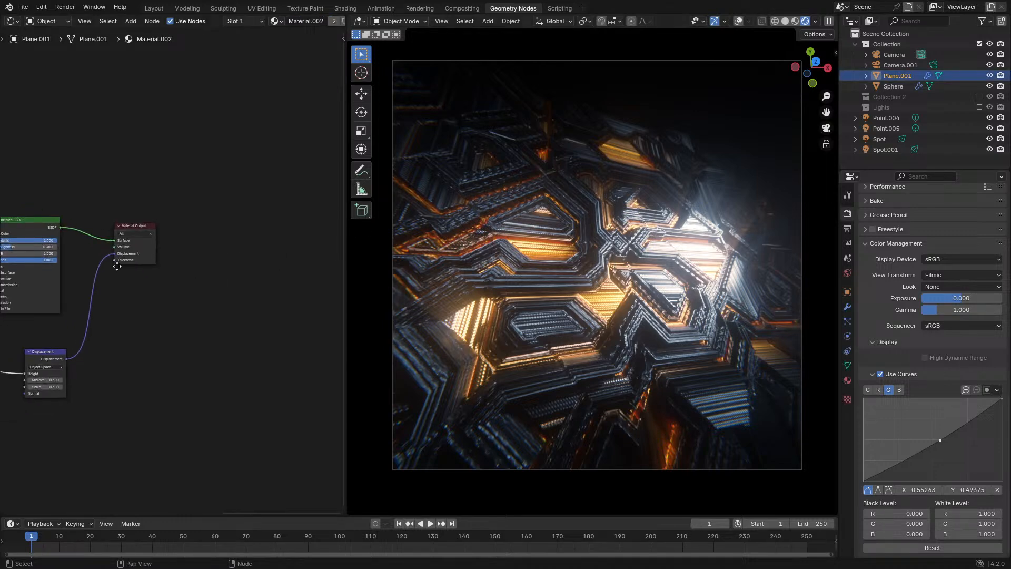
pyautogui.moveTo(117, 266); pyautogui.dragTo(254, 283, button='middle')
pyautogui.scroll(4, 252, 284)
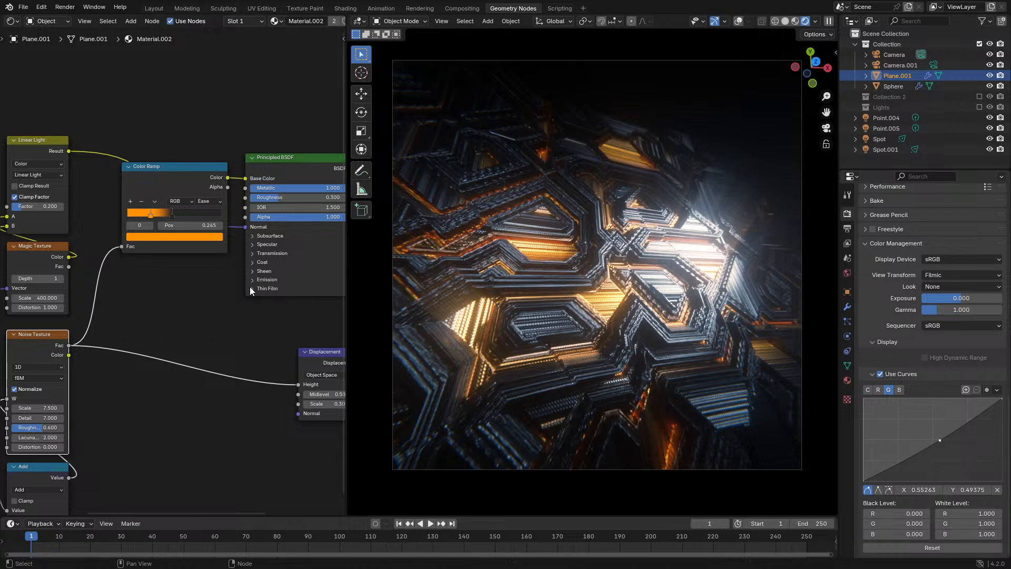
pyautogui.moveTo(250, 287); pyautogui.dragTo(184, 285, button='middle')
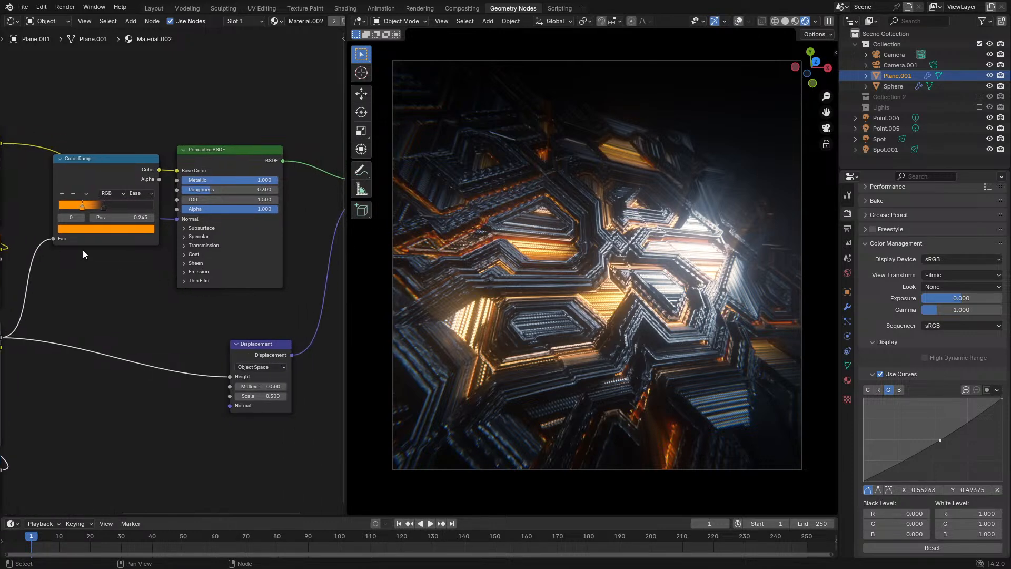
pyautogui.moveTo(85, 254); pyautogui.dragTo(74, 329, button='middle')
pyautogui.scroll(5, 73, 330)
# Try roughness values of 1.000, 0.123 and 0.2 on the Principled BSDF node
pyautogui.moveTo(176, 294); pyautogui.dragTo(301, 294)
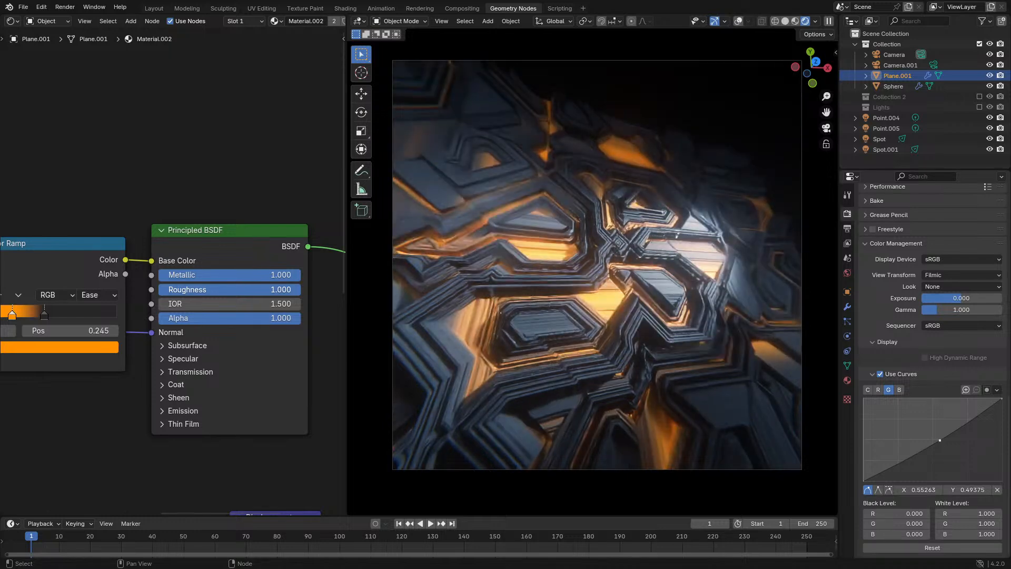
pyautogui.moveTo(295, 289); pyautogui.dragTo(177, 290)
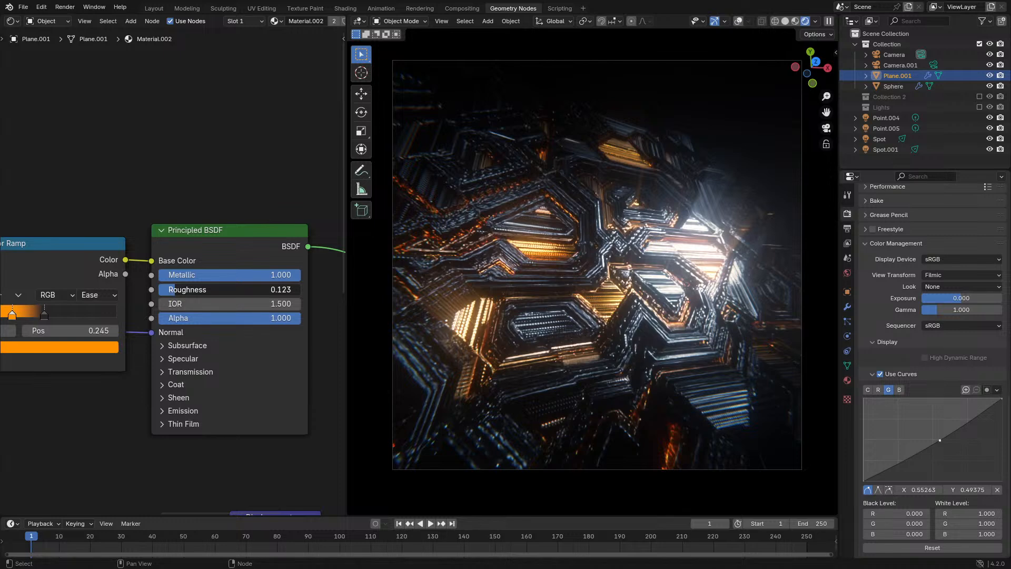
pyautogui.rightClick(175, 289)
pyautogui.click(252, 289)
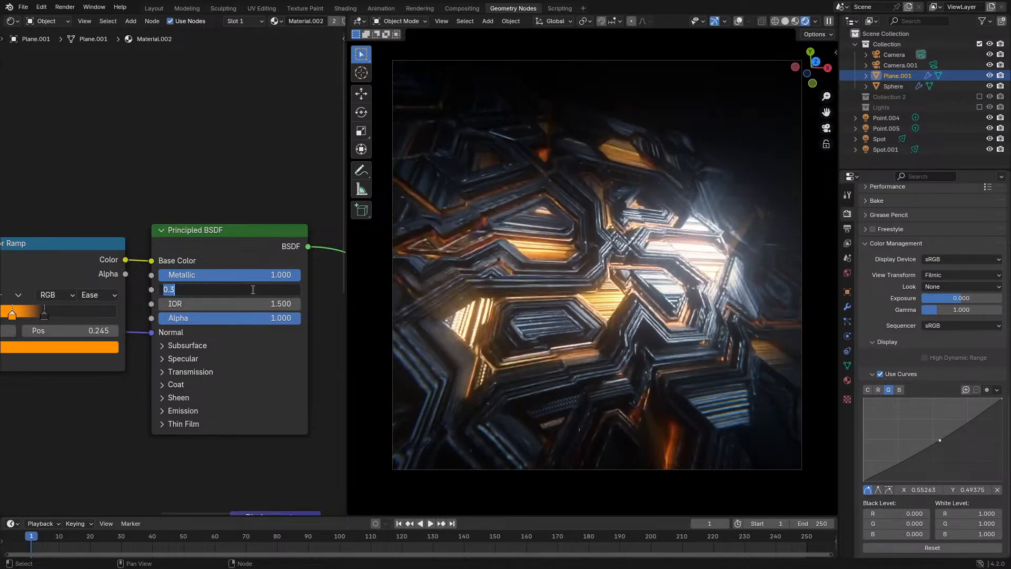
pyautogui.write('0.2')
pyautogui.press('Return')
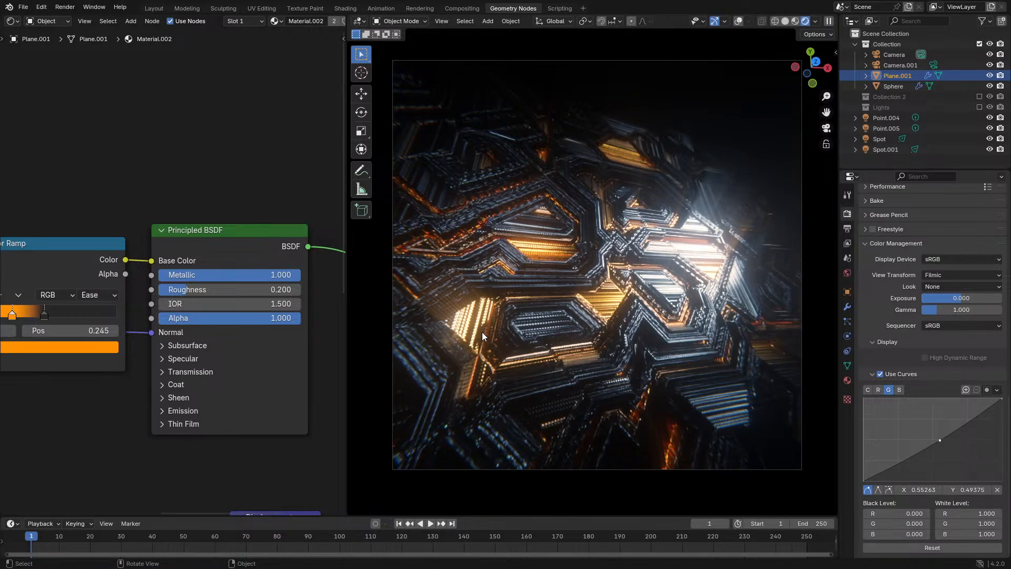
# Set the Principled BSDF node's roughness to 0.25
pyautogui.click(262, 291)
pyautogui.write('0.25')
pyautogui.press('Return')
# Return the node editor to the Compositor and set the Add node's factor to 0.013
pyautogui.click(11, 21)
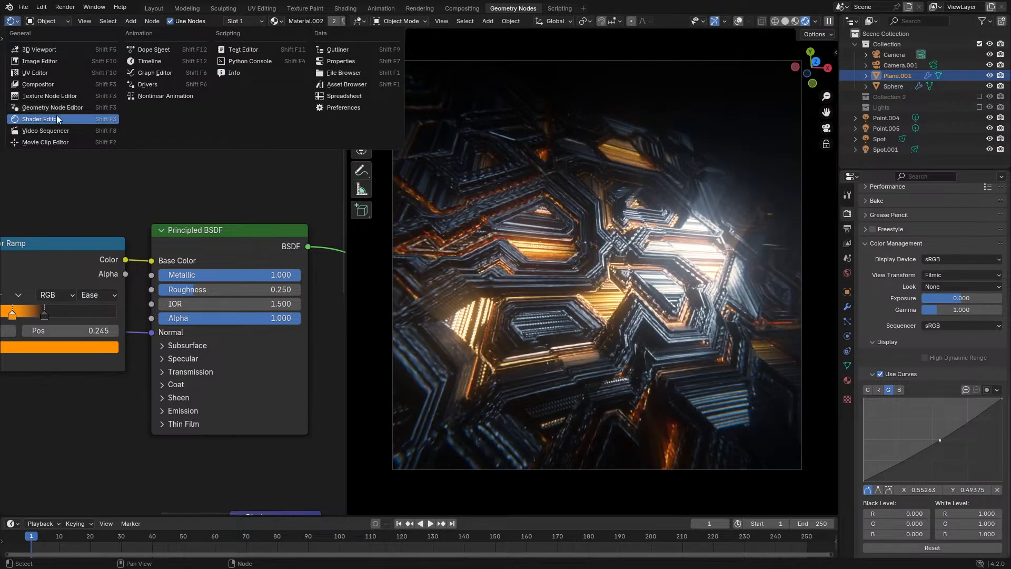
pyautogui.click(46, 85)
pyautogui.moveTo(188, 236); pyautogui.dragTo(321, 211, button='middle')
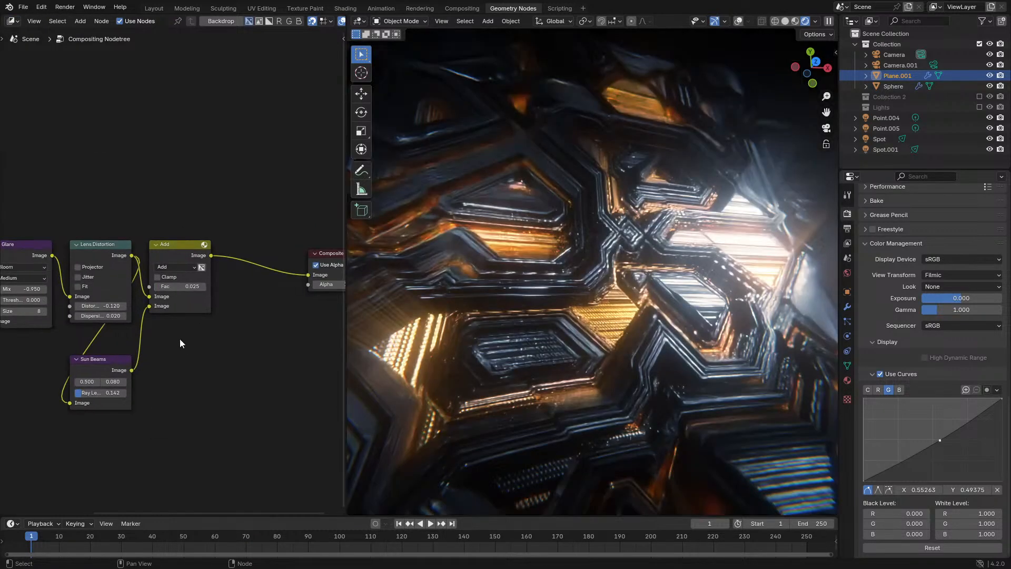
pyautogui.scroll(3, 180, 339)
pyautogui.click(196, 298)
pyautogui.write('13')
pyautogui.press('Return')
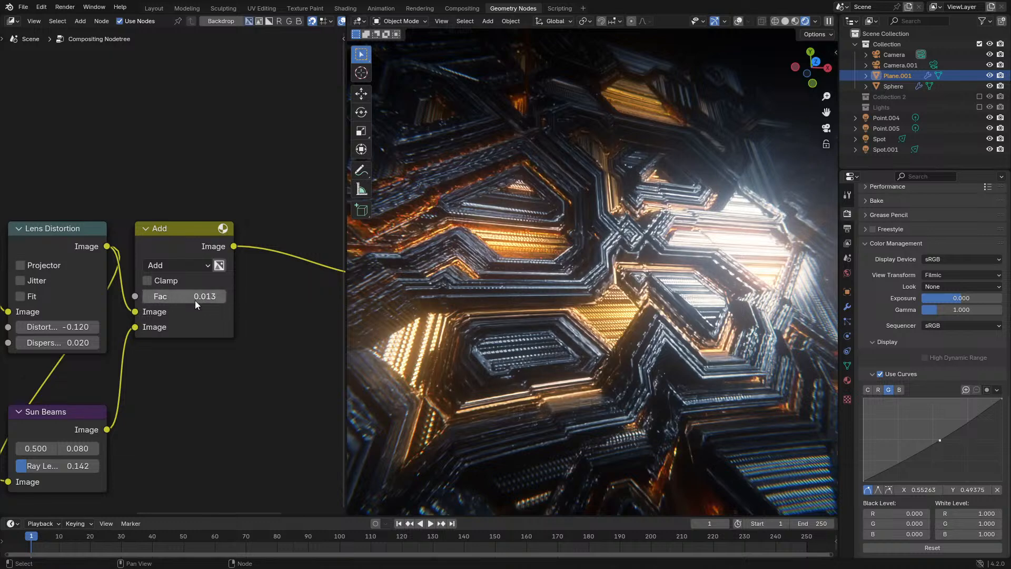
# Set the Lens Distortion node's distortion to 0
pyautogui.scroll(1, 132, 241)
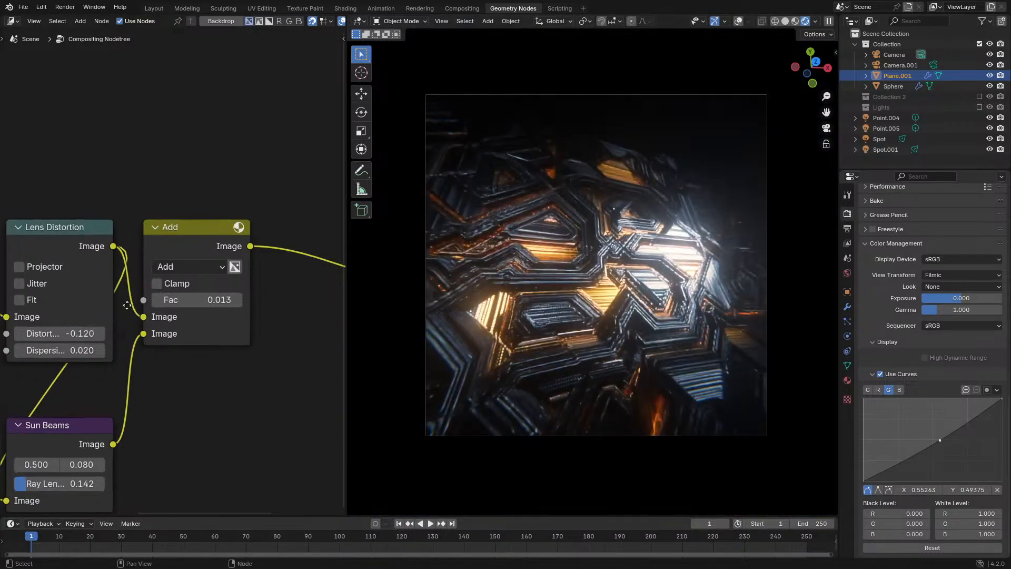
pyautogui.moveTo(132, 295); pyautogui.dragTo(147, 295, button='middle')
pyautogui.click(74, 334)
pyautogui.write('00')
pyautogui.press('Return')
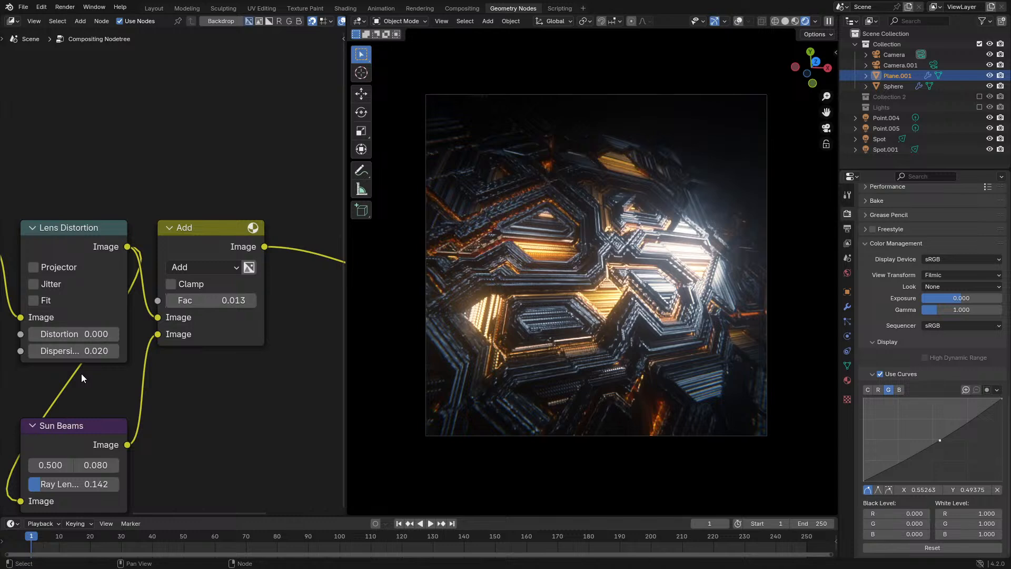
# Set the active Camera's depth of field to a focus distance of 1.02 m and an f-stop of 0.4
pyautogui.click(903, 65)
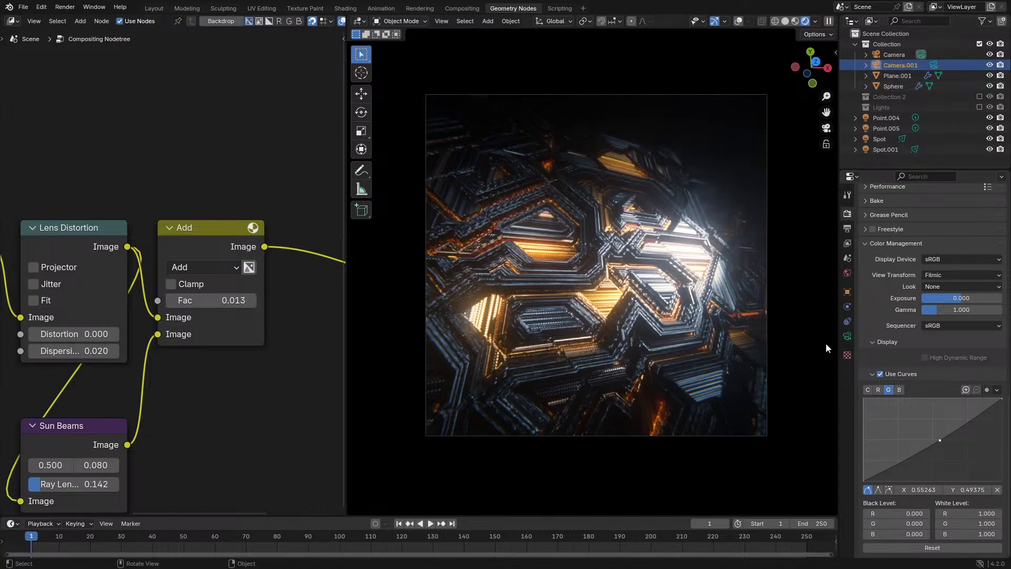
pyautogui.click(847, 336)
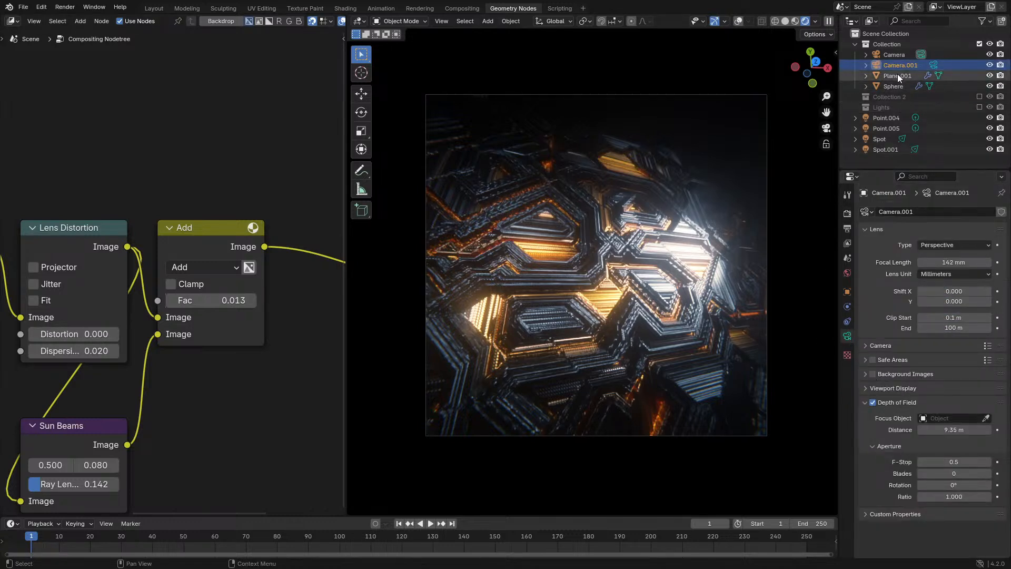
pyautogui.click(894, 56)
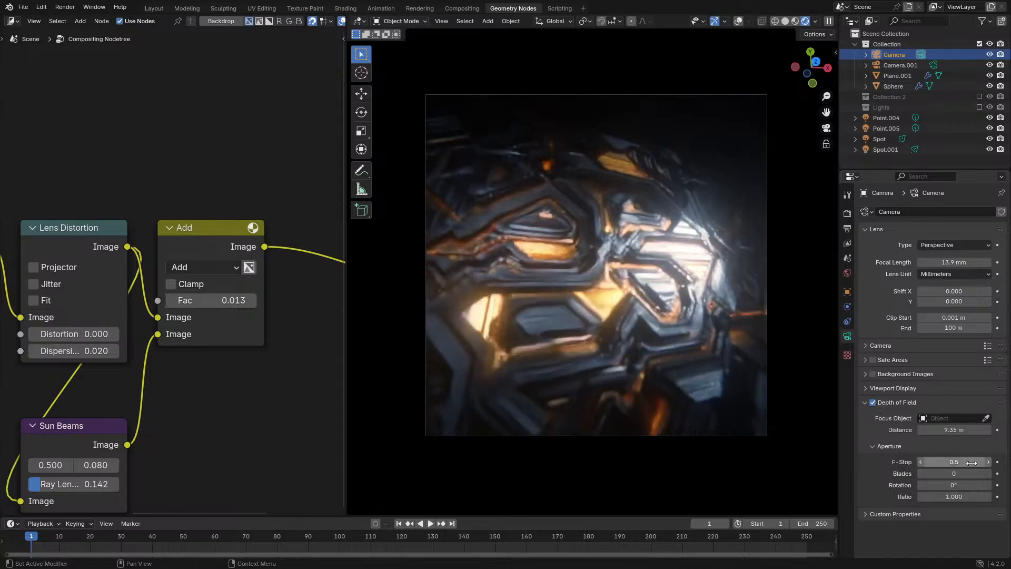
pyautogui.moveTo(966, 462); pyautogui.dragTo(949, 462)
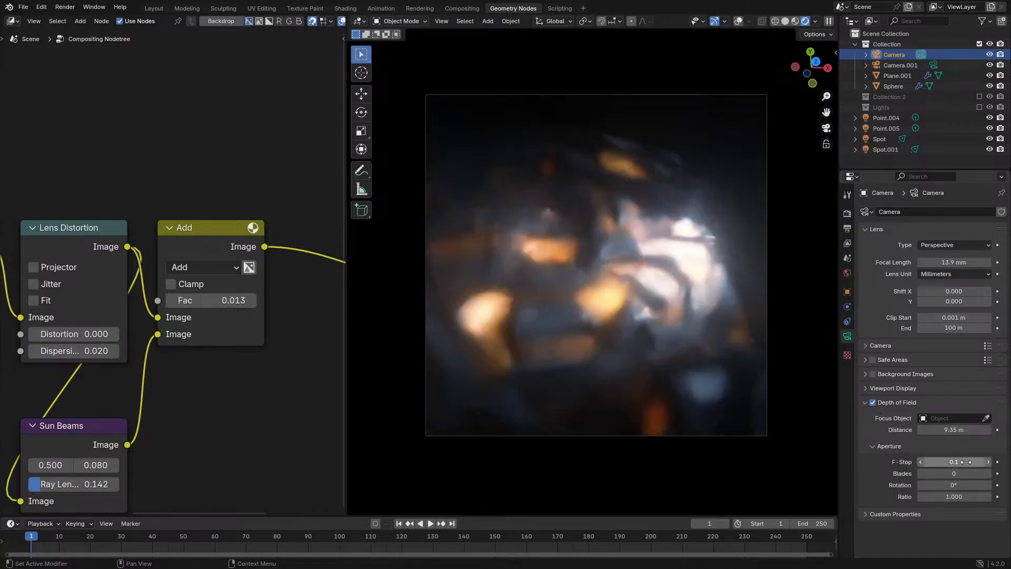
pyautogui.moveTo(975, 428); pyautogui.dragTo(933, 429)
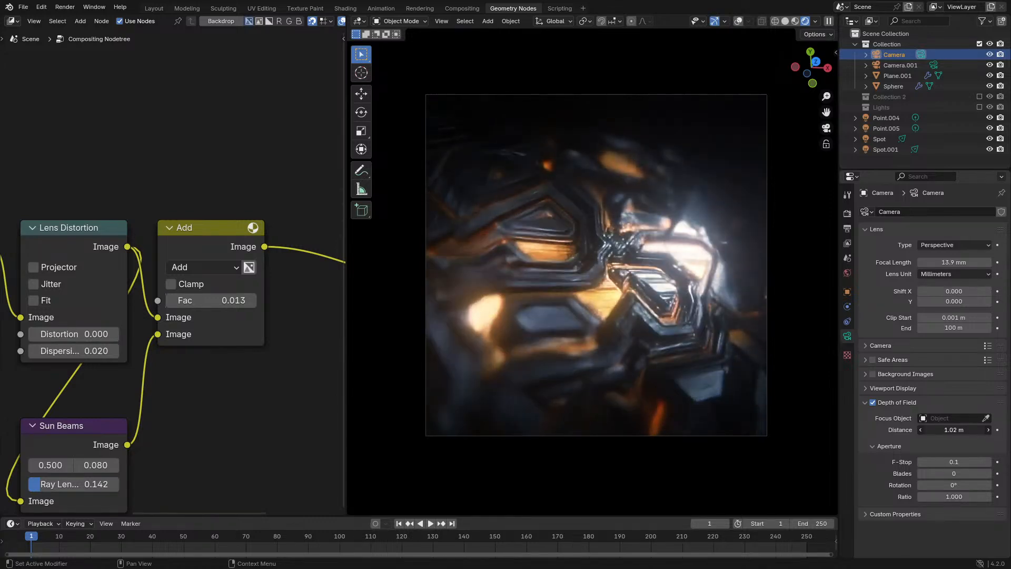
pyautogui.scroll(1, 692, 399)
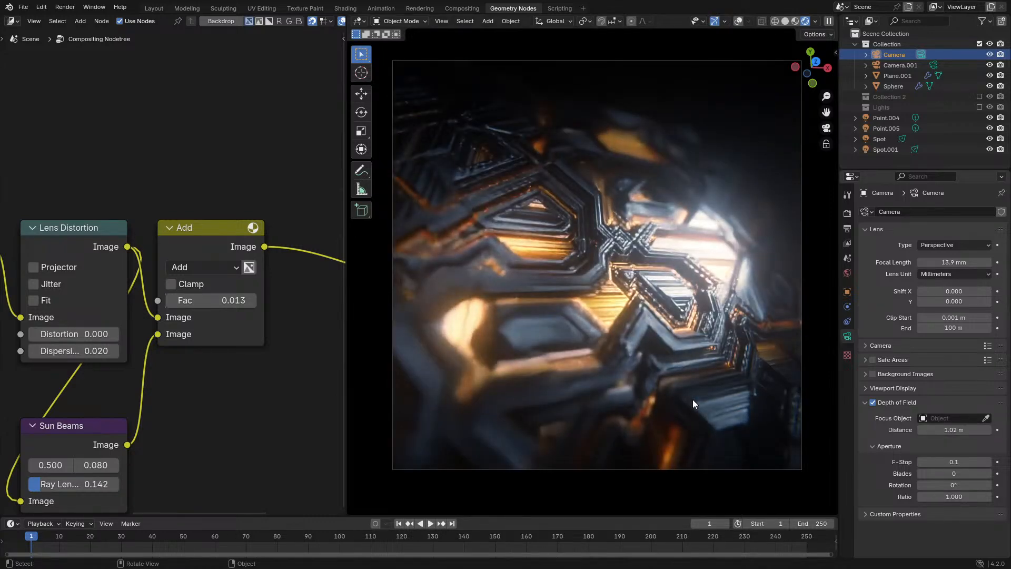
pyautogui.moveTo(957, 462); pyautogui.dragTo(964, 461)
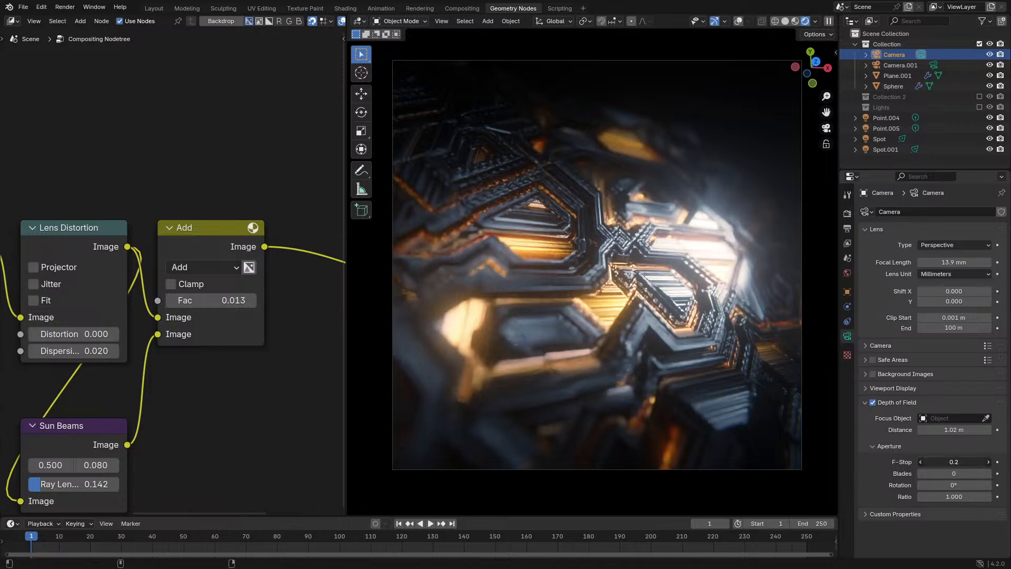
# Switch the viewport to Solid shading and render the image into render slot 4
pyautogui.press('z')
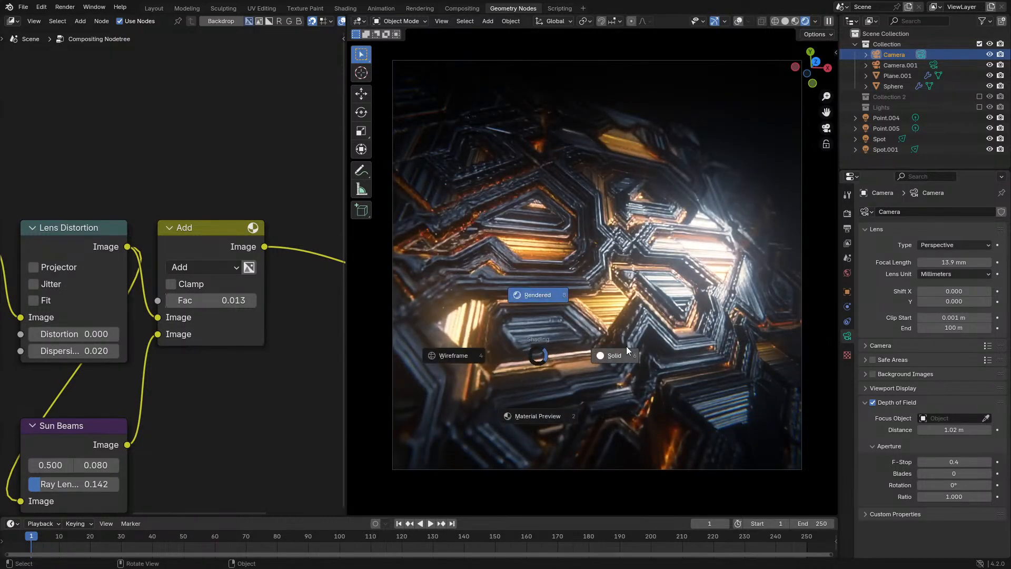
pyautogui.click(627, 346)
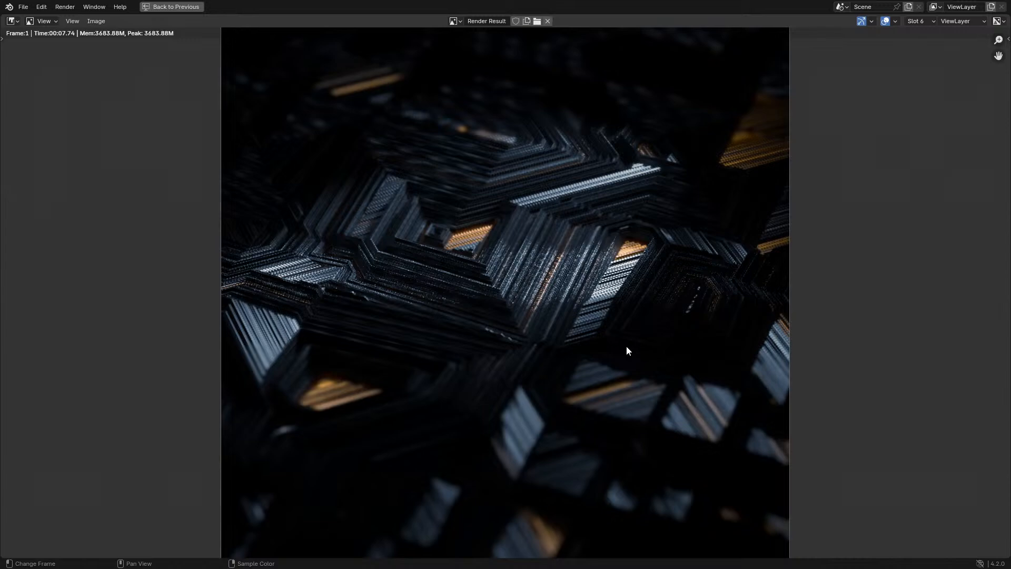
pyautogui.press('3')
pyautogui.press('4')
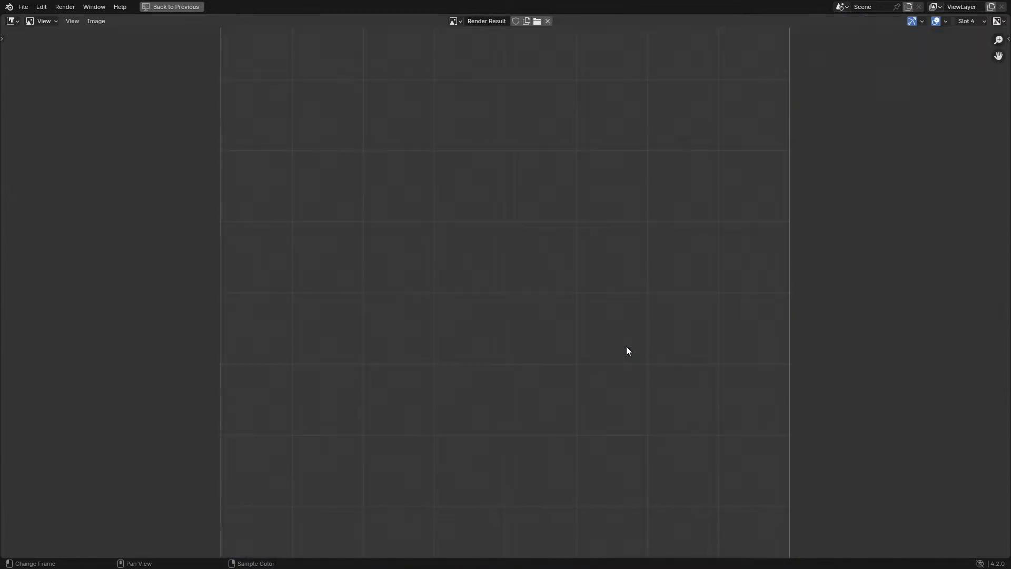
pyautogui.press('5')
pyautogui.press('4')
pyautogui.press('F12')
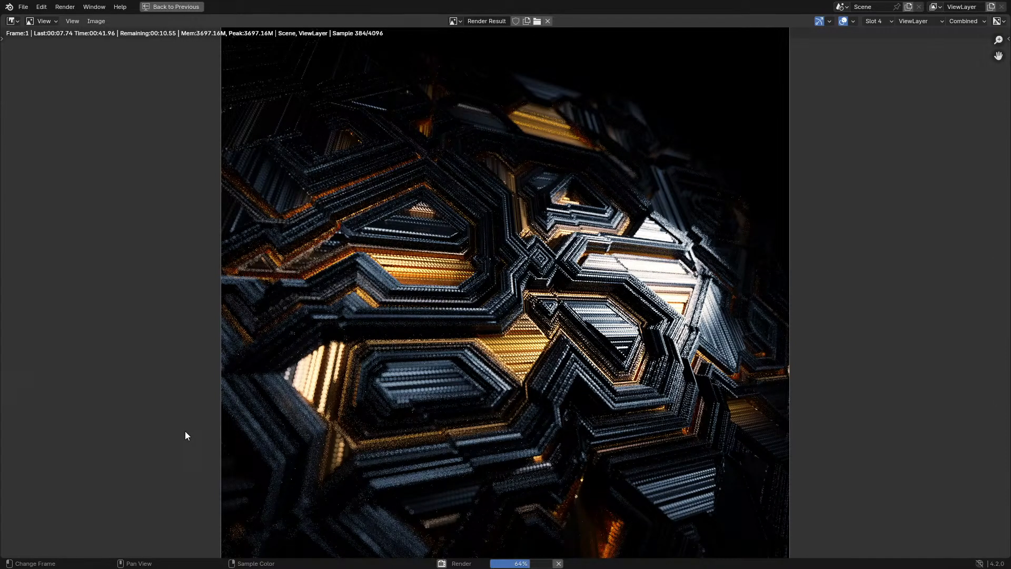
# Examine the fine surface detail, highlights and blurred areas of the rendered image up close and as a whole
pyautogui.scroll(5, 614, 249)
pyautogui.moveTo(614, 250); pyautogui.dragTo(412, 397, button='middle')
pyautogui.moveTo(648, 159); pyautogui.dragTo(481, 323, button='middle')
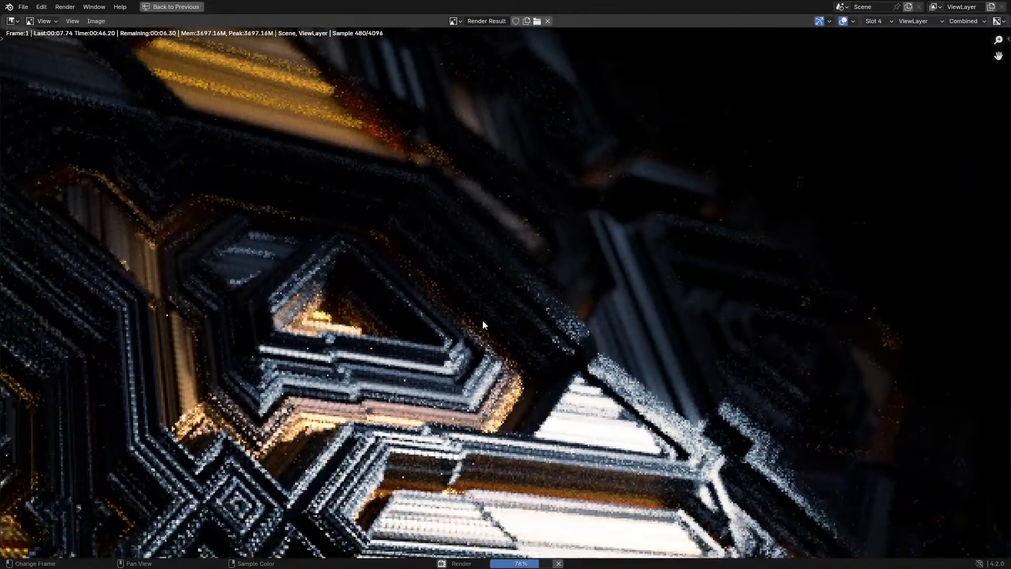
pyautogui.scroll(-8, 463, 329)
pyautogui.scroll(1, 463, 327)
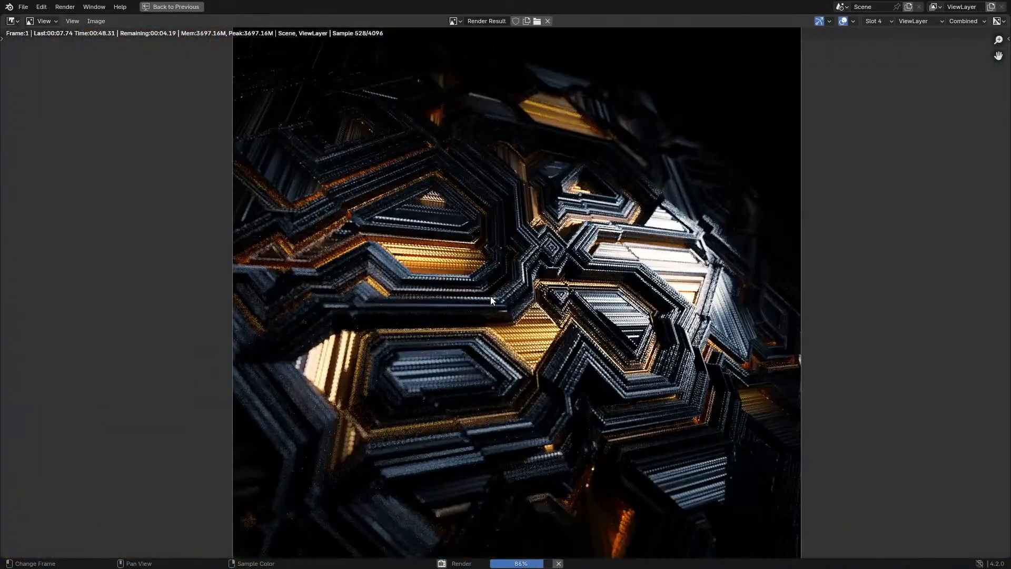
pyautogui.scroll(8, 491, 296)
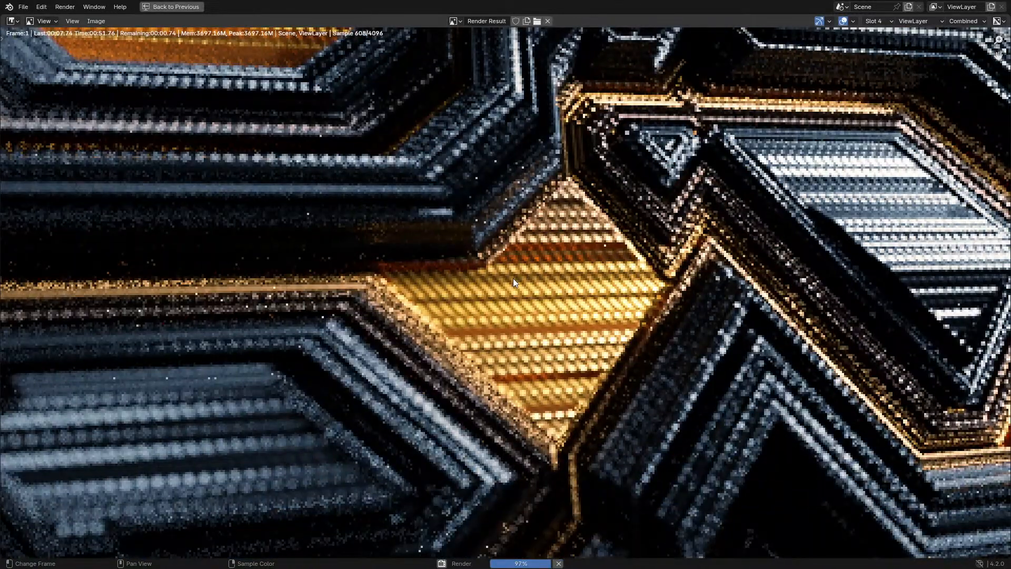
pyautogui.scroll(-9, 513, 278)
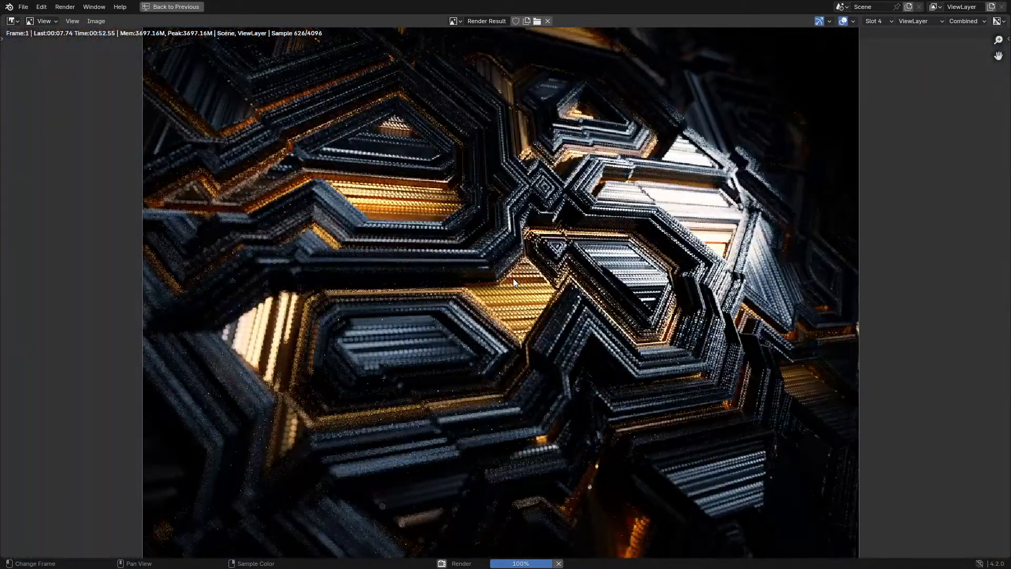
pyautogui.scroll(-1, 513, 279)
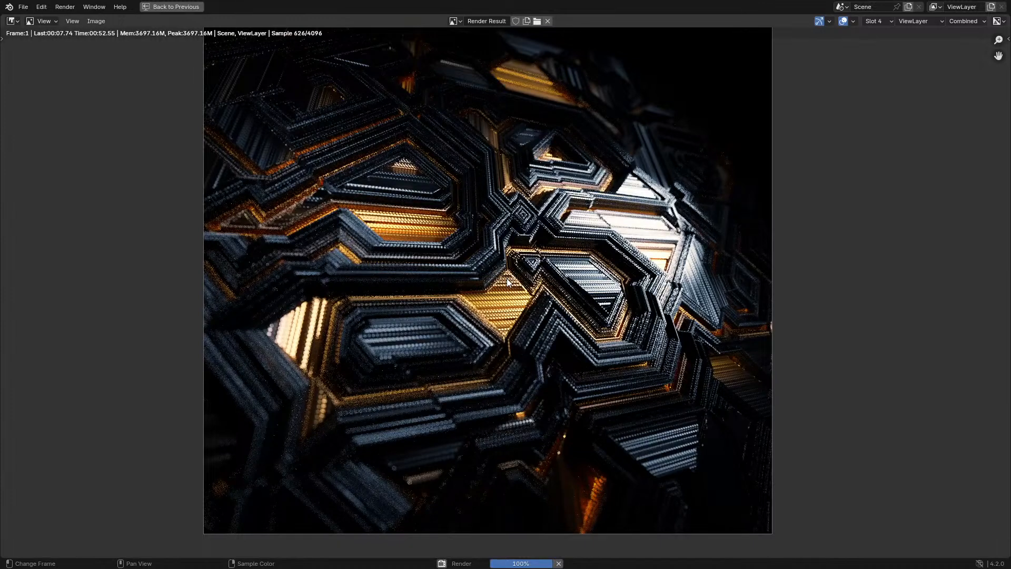
pyautogui.moveTo(509, 283); pyautogui.dragTo(493, 313, button='middle')
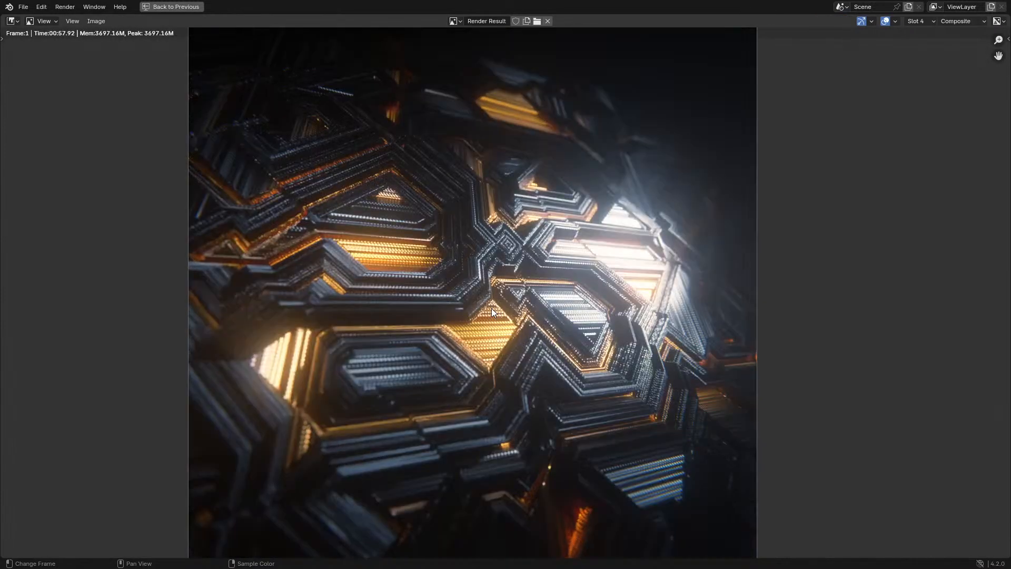
# Leave the render view and set the Glare node's mix to -0.975 in the compositor
pyautogui.scroll(-2, 491, 311)
pyautogui.scroll(1, 491, 311)
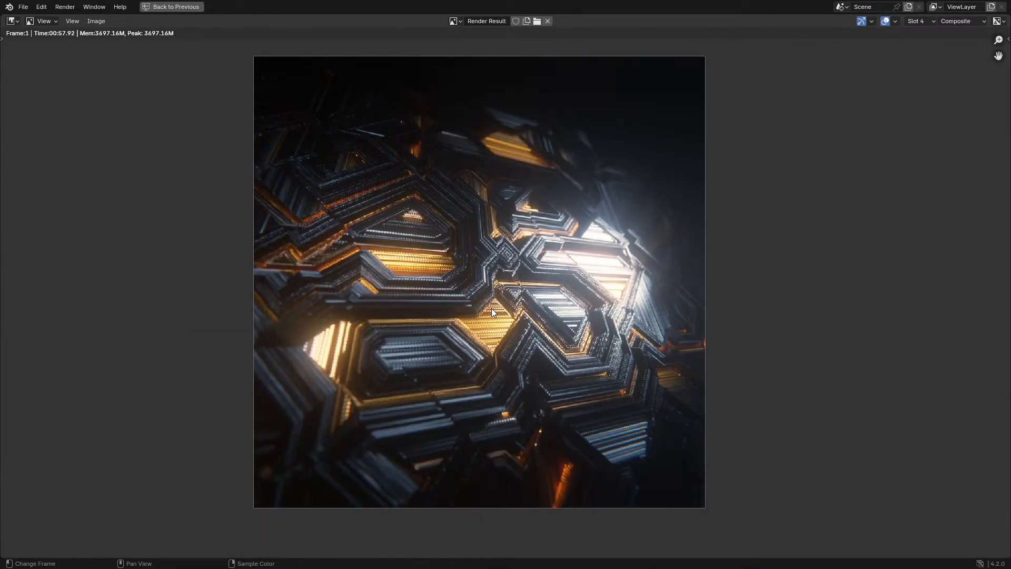
pyautogui.press('Escape')
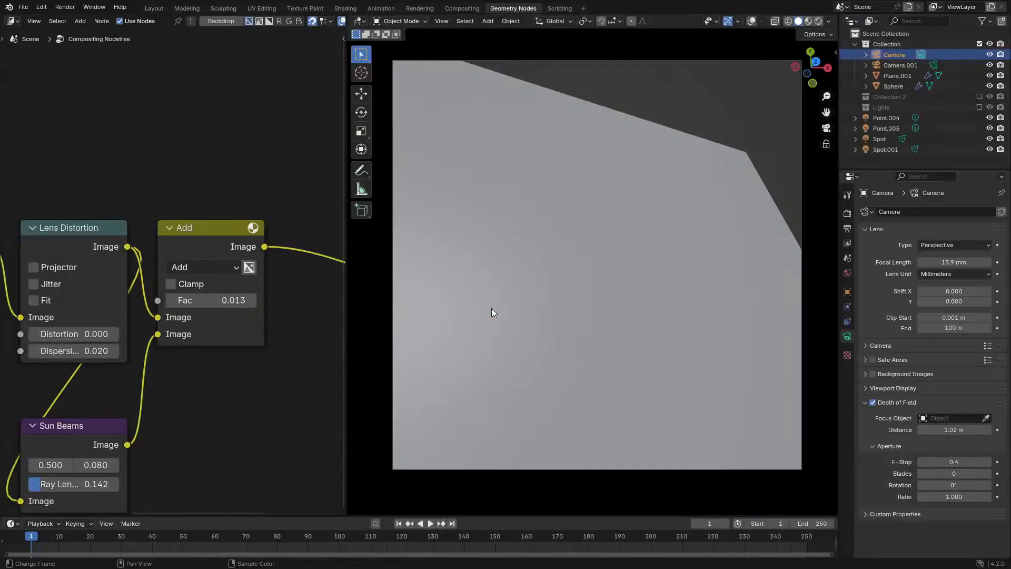
pyautogui.moveTo(33, 300); pyautogui.dragTo(0, 257, button='middle')
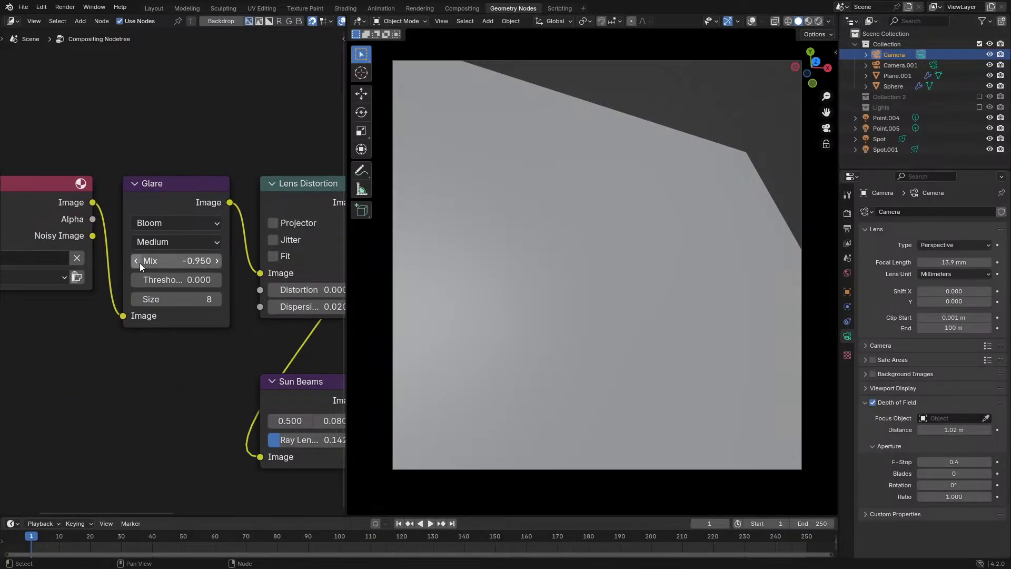
pyautogui.doubleClick(172, 262)
pyautogui.press('BackSpace')
pyautogui.write('75')
pyautogui.press('Return')
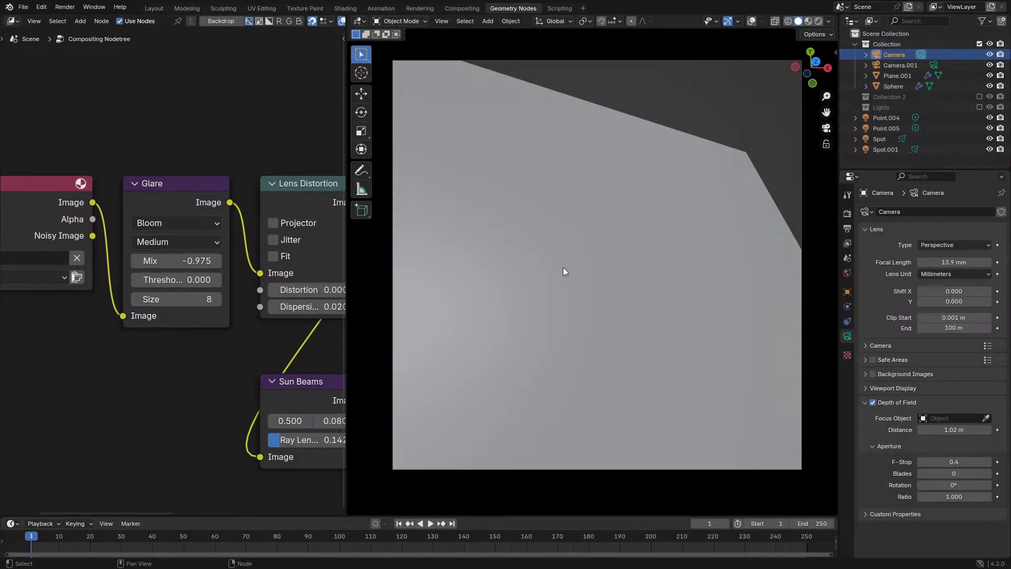
# Bind Camera.001 to a timeline marker at frame 1 and switch the viewport to Rendered shading
pyautogui.click(919, 66)
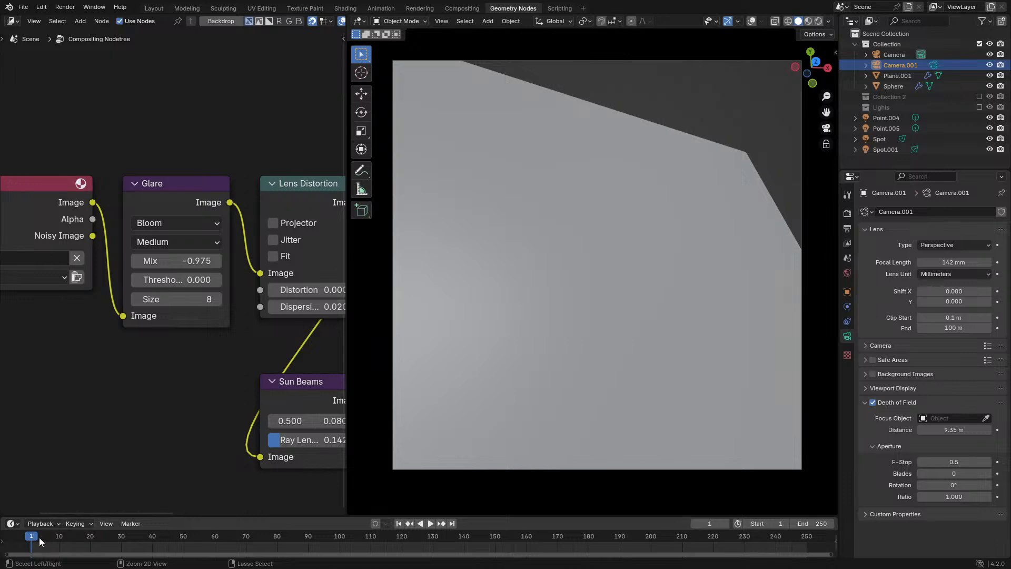
pyautogui.hotkey('ctrl', 'v')
pyautogui.hotkey('ctrl', 'b')
pyautogui.press('Escape')
pyautogui.hotkey('ctrl', 'b')
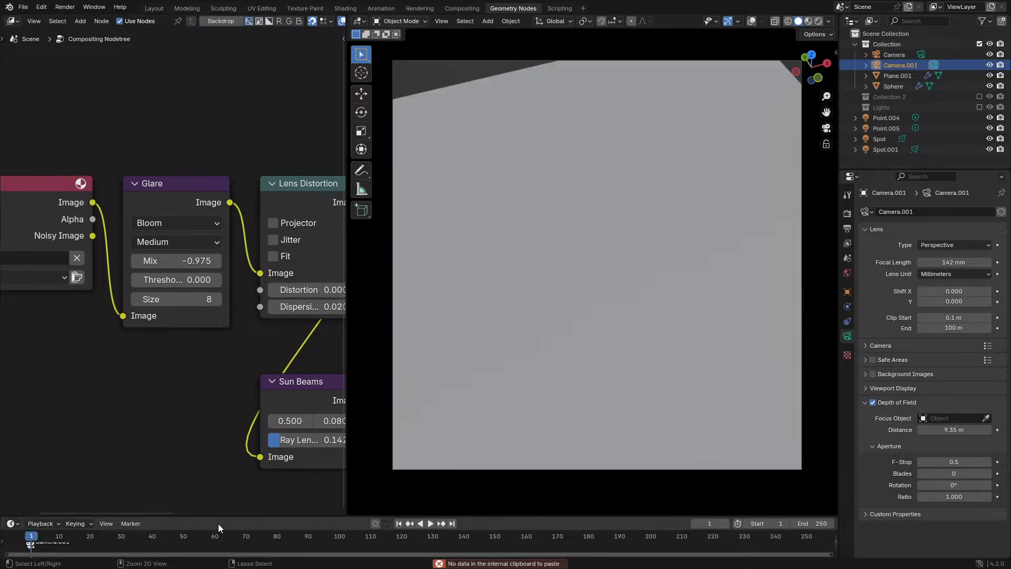
pyautogui.press('z')
pyautogui.click(597, 272)
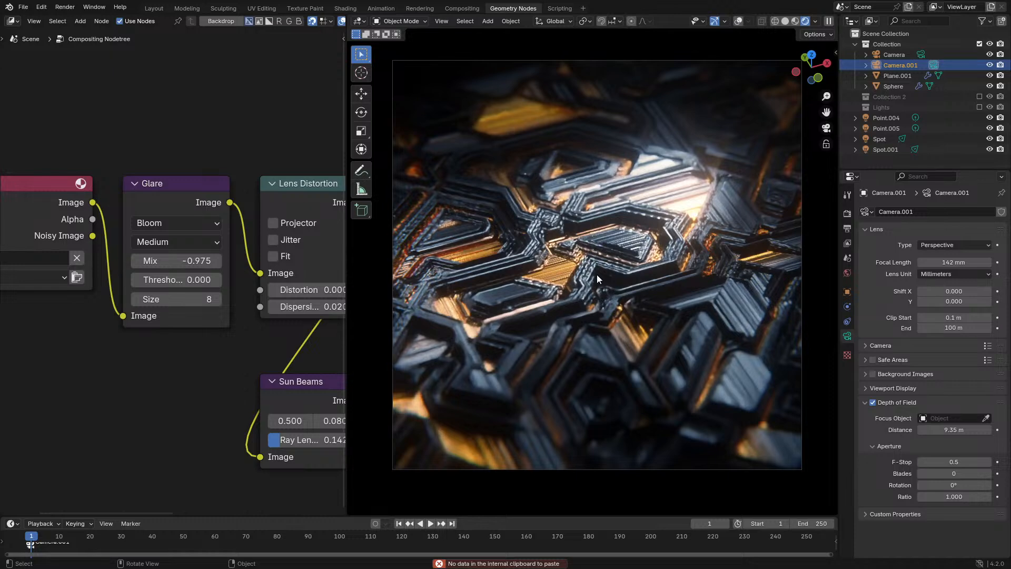
# Compare both camera views by binding Camera and again Camera.001 to the marker at frame 1
pyautogui.scroll(-2, 226, 271)
pyautogui.moveTo(226, 272); pyautogui.dragTo(160, 281, button='middle')
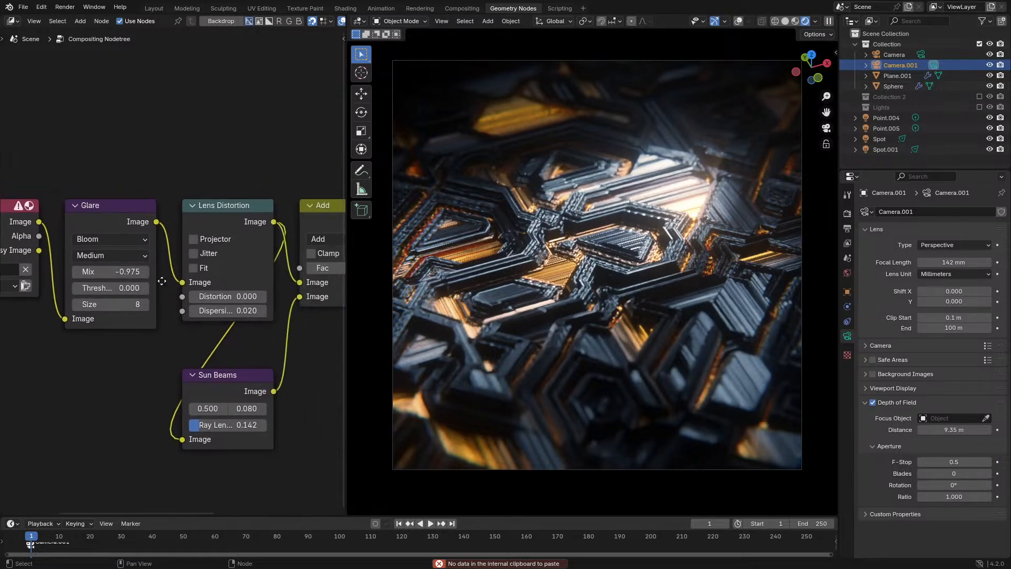
pyautogui.click(894, 55)
pyautogui.hotkey('ctrl', 'b')
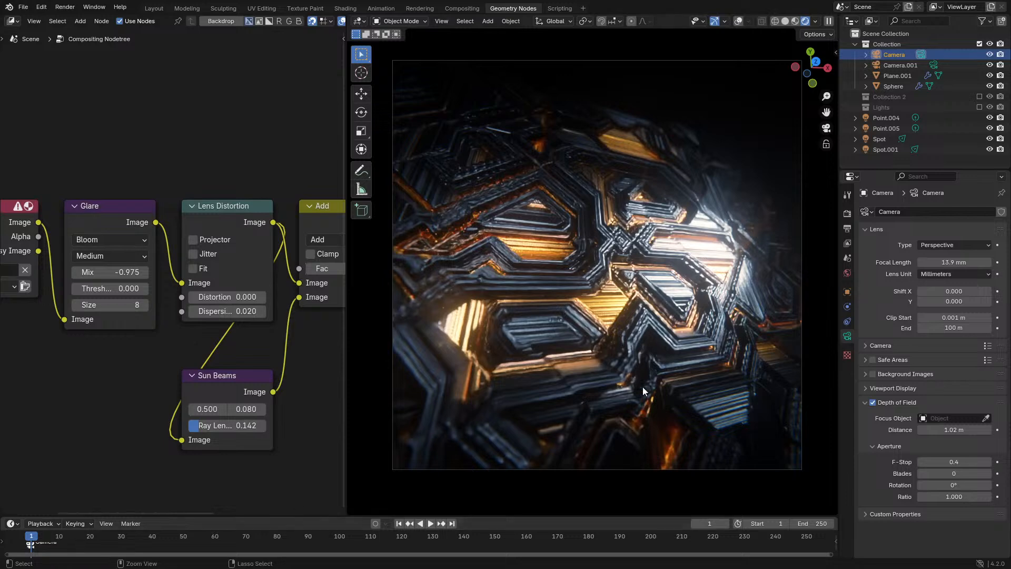
pyautogui.click(902, 65)
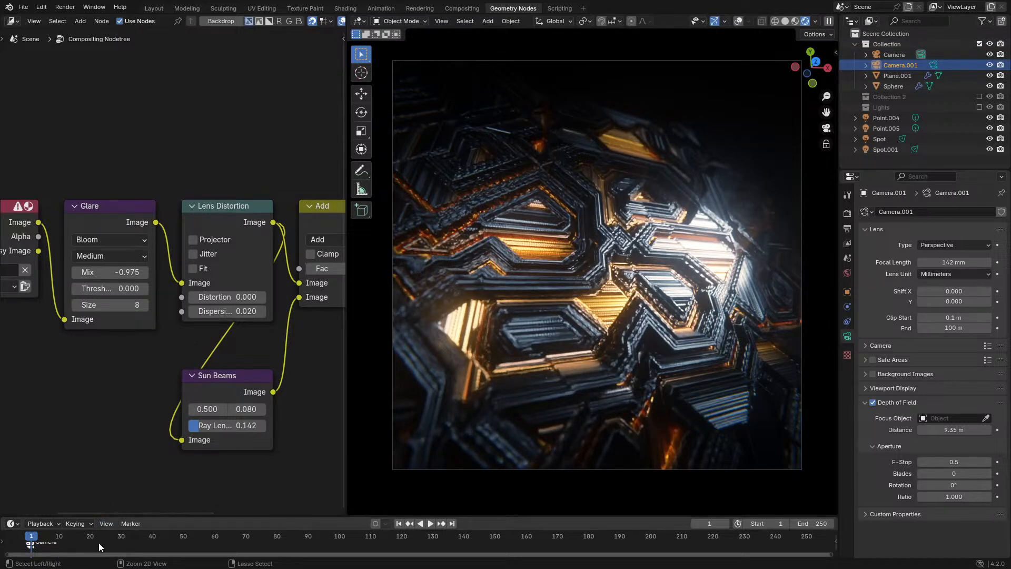
pyautogui.hotkey('ctrl', 'b')
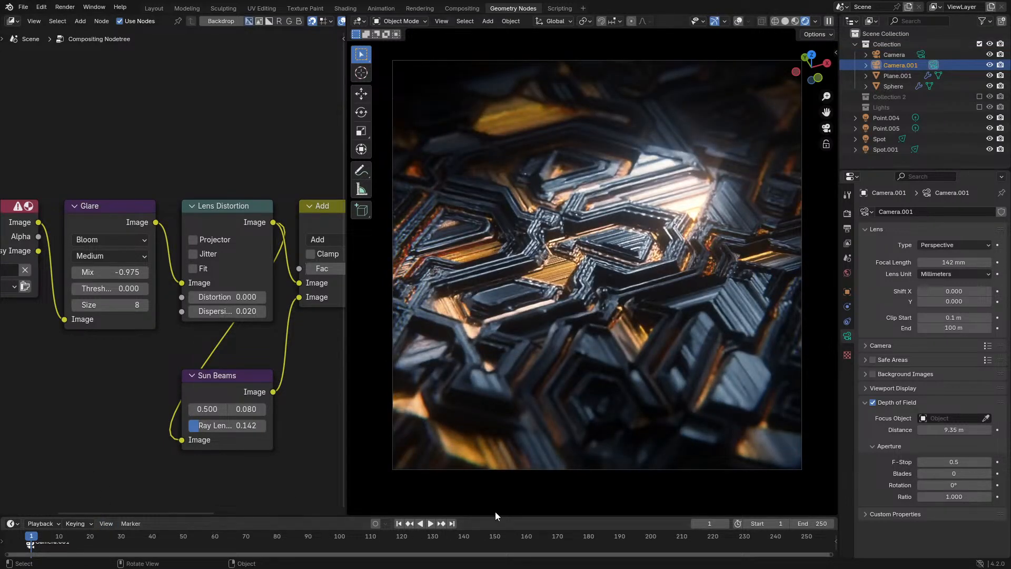
# Enlarge the timeline area and show the material nodes of Plane.001 in the Shader Editor
pyautogui.moveTo(495, 516); pyautogui.dragTo(495, 490)
pyautogui.moveTo(228, 285)
pyautogui.mouseDown()
pyautogui.moveTo(176, 285)
pyautogui.moveTo(287, 285)
pyautogui.mouseUp()
pyautogui.rightClick(239, 290)
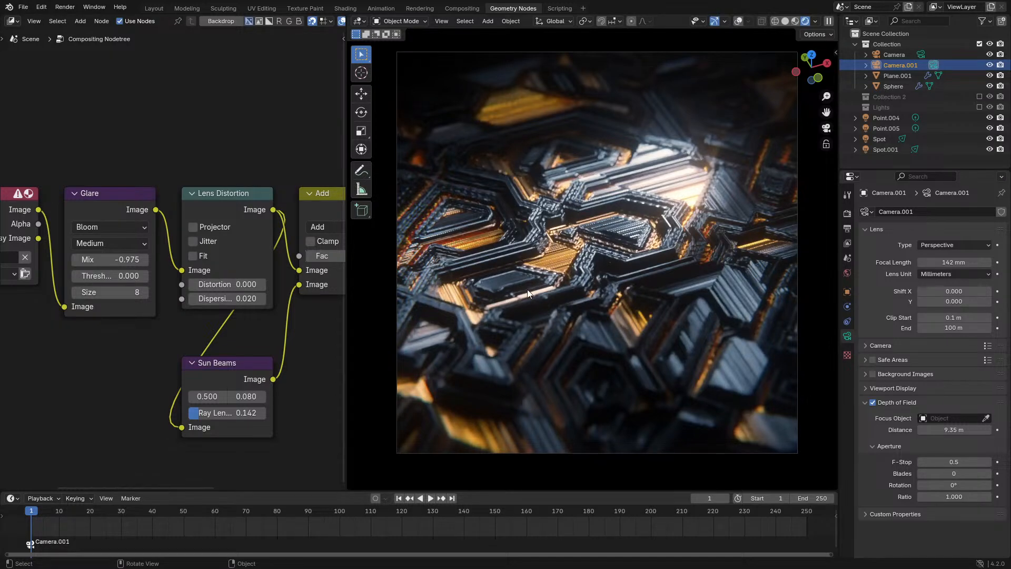
pyautogui.scroll(-2, 169, 133)
pyautogui.click(434, 222)
pyautogui.click(10, 22)
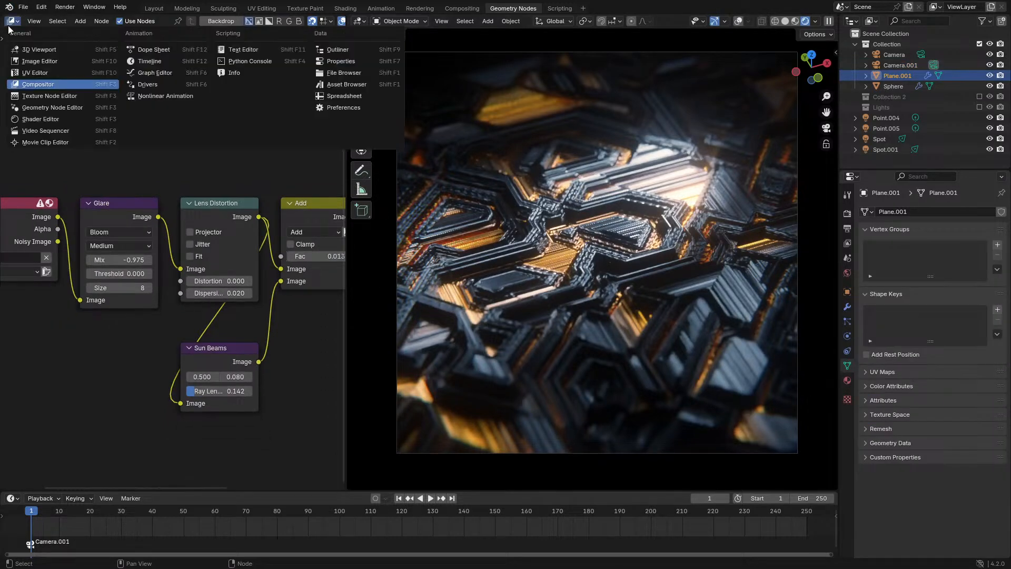
pyautogui.press('g')
pyautogui.click(13, 21)
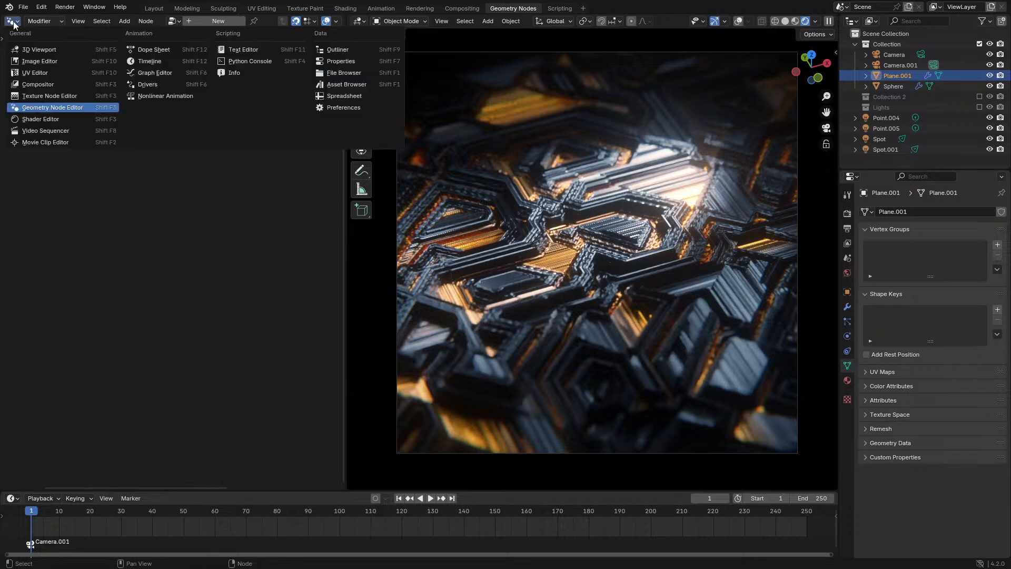
pyautogui.click(41, 119)
pyautogui.scroll(5, 193, 368)
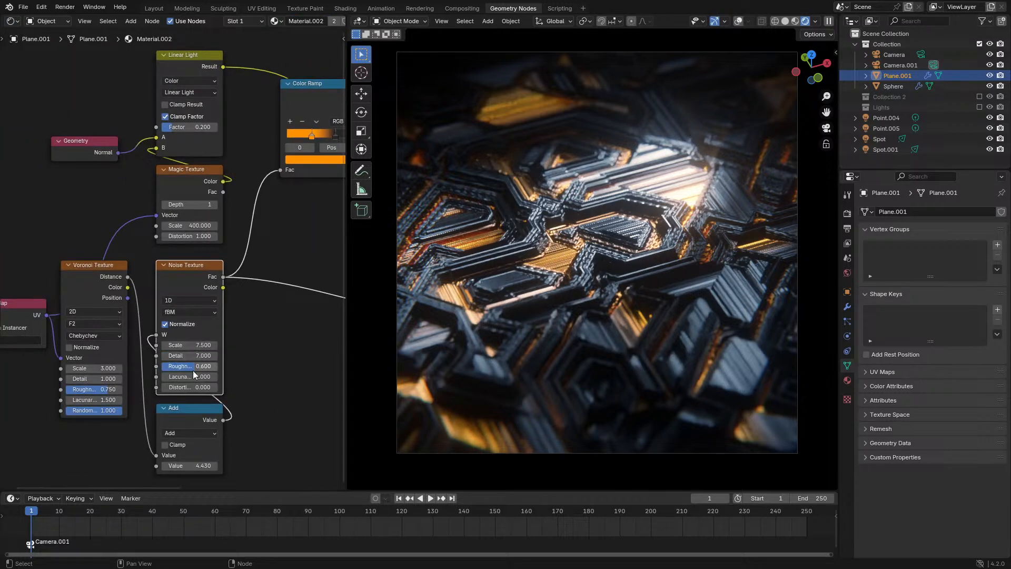
# Set the Noise Texture's roughness to 0.7 and render the Camera.001 image into render slot 8
pyautogui.keyDown('ctrl'); pyautogui.moveTo(195, 366); pyautogui.dragTo(200, 367); pyautogui.keyUp('ctrl')
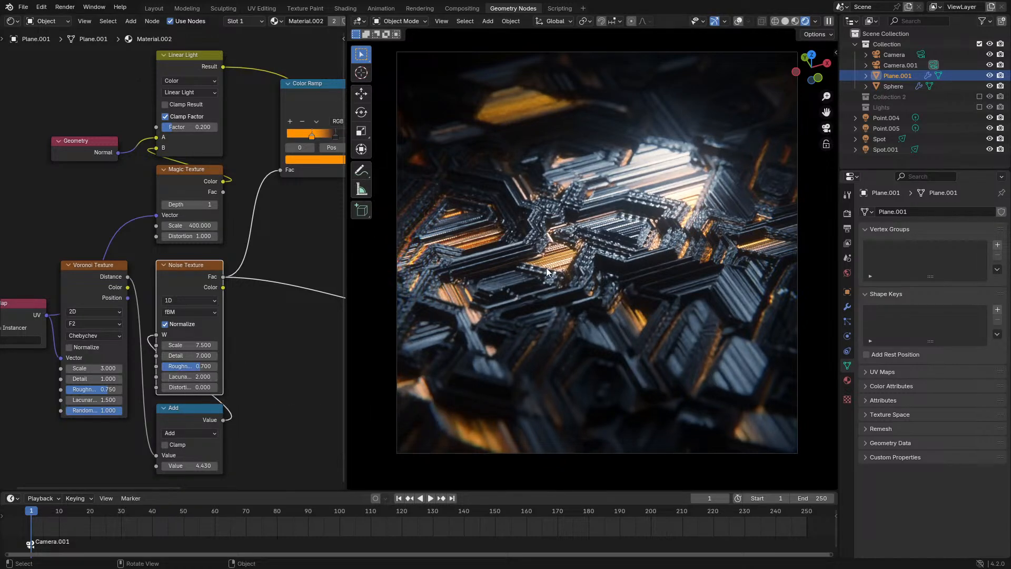
pyautogui.scroll(5, 546, 270)
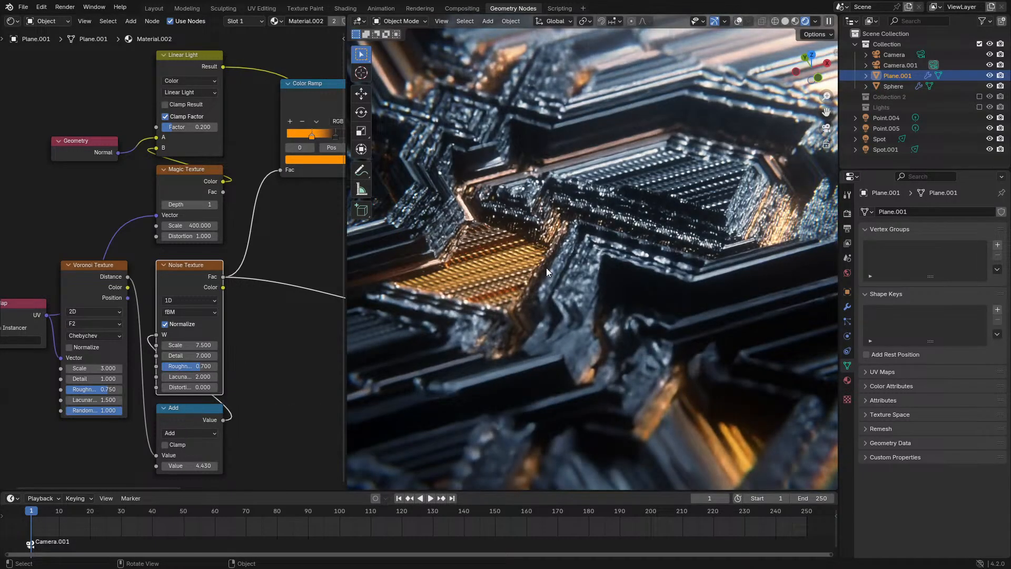
pyautogui.press('z')
pyautogui.click(646, 292)
pyautogui.press('F12')
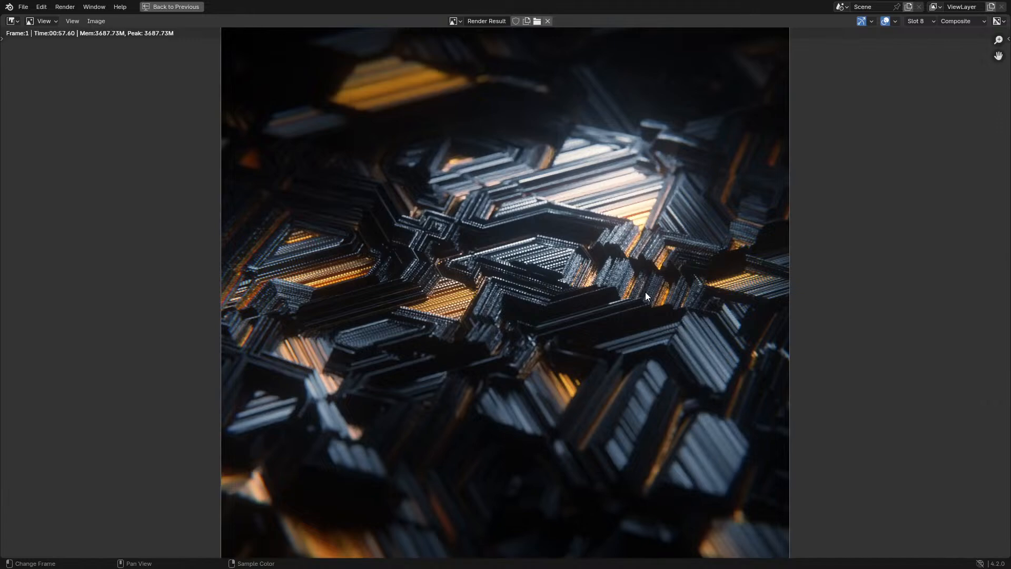
# Examine the whole rendered image and return the viewport to Rendered shading
pyautogui.scroll(-2, 632, 284)
pyautogui.scroll(1, 625, 287)
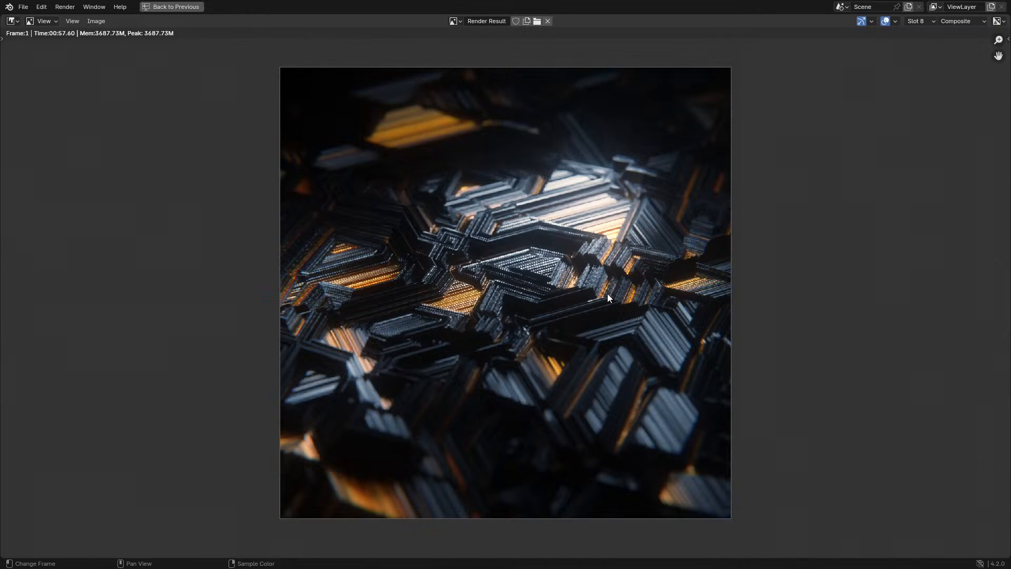
pyautogui.scroll(-1, 608, 294)
pyautogui.scroll(1, 608, 297)
pyautogui.press('Escape')
pyautogui.press('z')
pyautogui.click(577, 299)
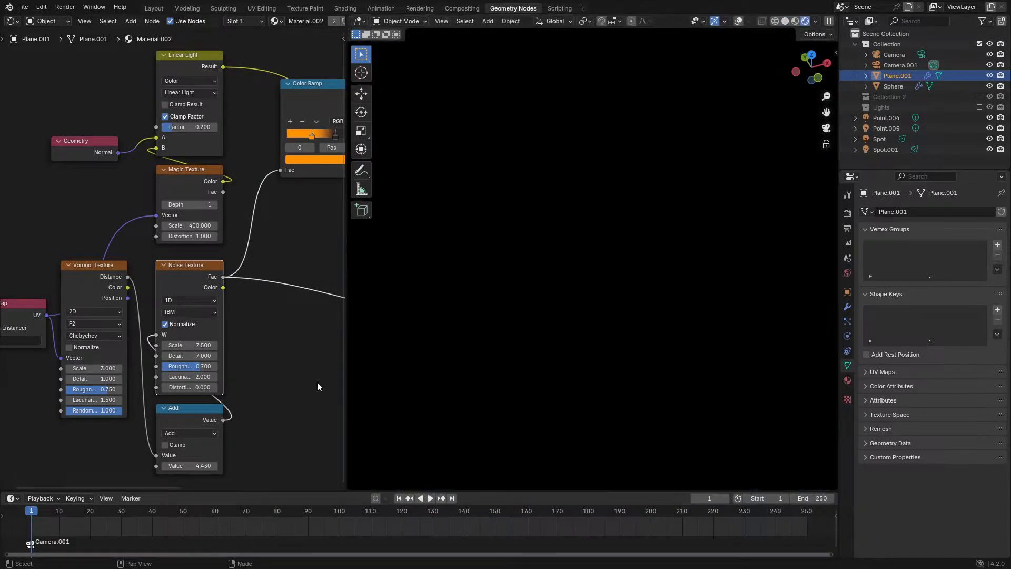
# Set the value of the Add node feeding the Noise Texture to 4, viewed through the camera
pyautogui.click(194, 466)
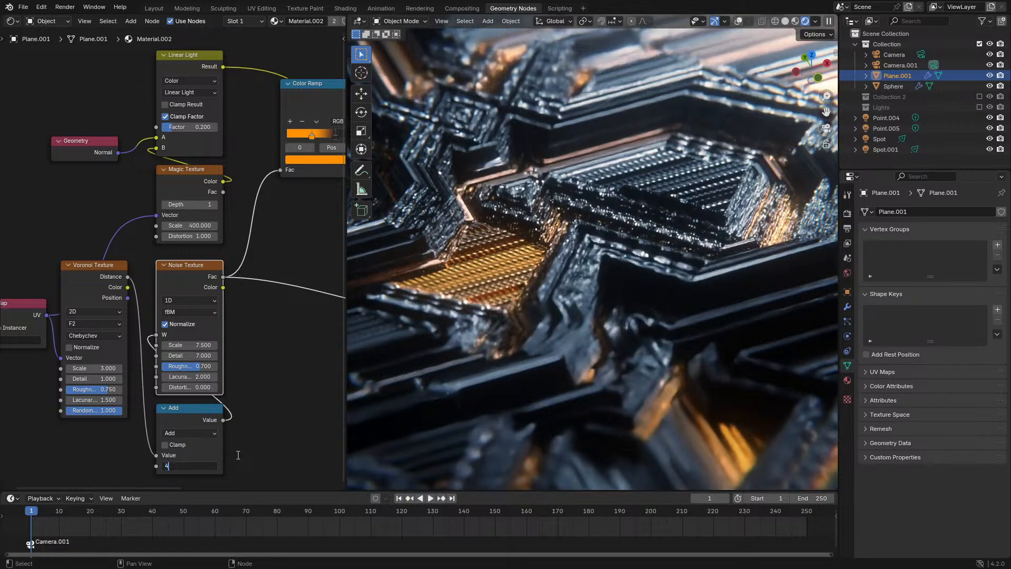
pyautogui.write('4')
pyautogui.press('Return')
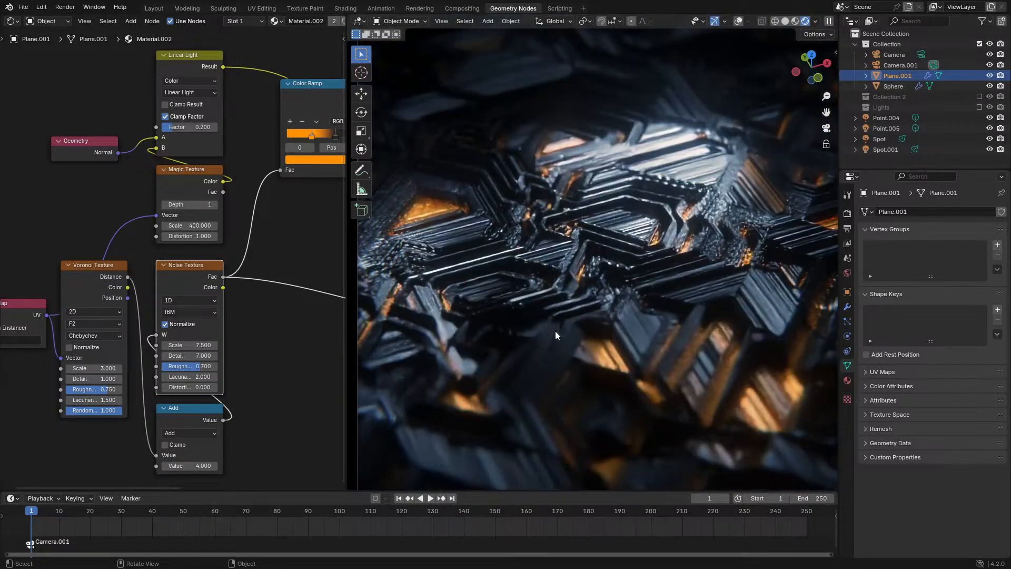
pyautogui.press('KP_0')
pyautogui.scroll(1, 334, 128)
# Switch the viewport to Material Preview and move the Color Ramp's dark stop to about 0.527
pyautogui.moveTo(334, 128); pyautogui.dragTo(240, 238, button='middle')
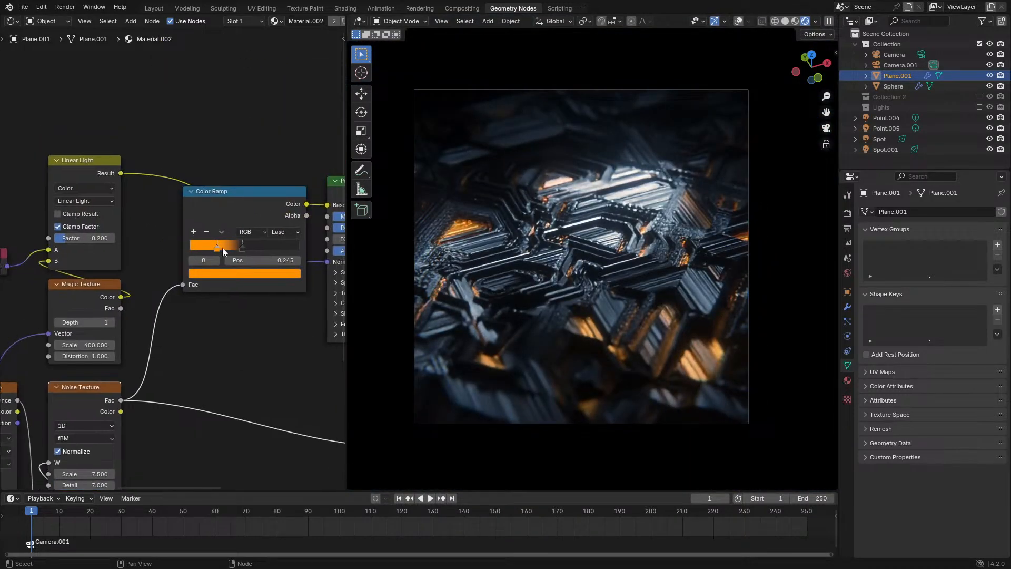
pyautogui.moveTo(237, 246)
pyautogui.mouseDown()
pyautogui.moveTo(254, 245)
pyautogui.moveTo(234, 252)
pyautogui.mouseUp()
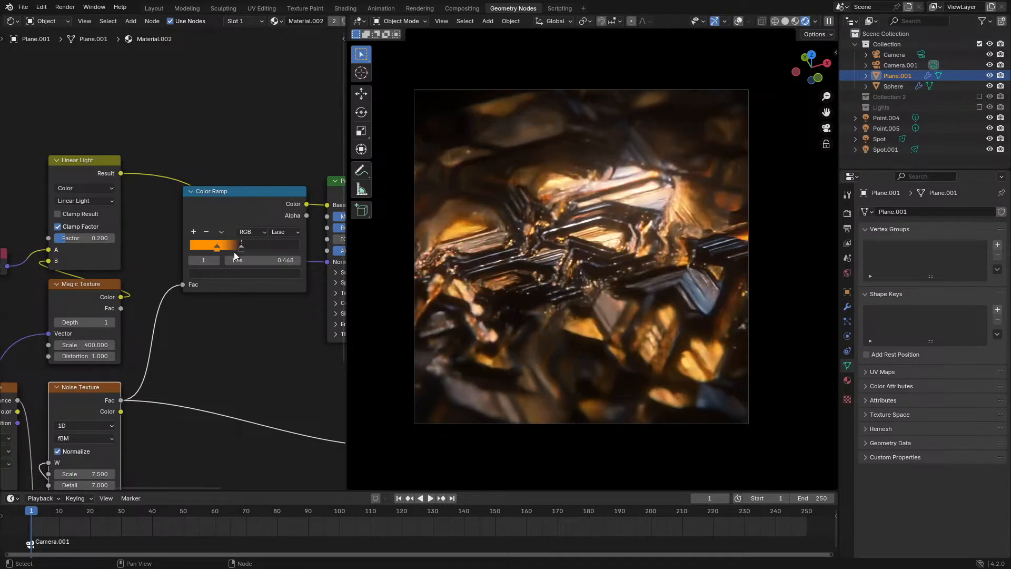
pyautogui.press('z')
pyautogui.click(608, 299)
pyautogui.scroll(2, 609, 293)
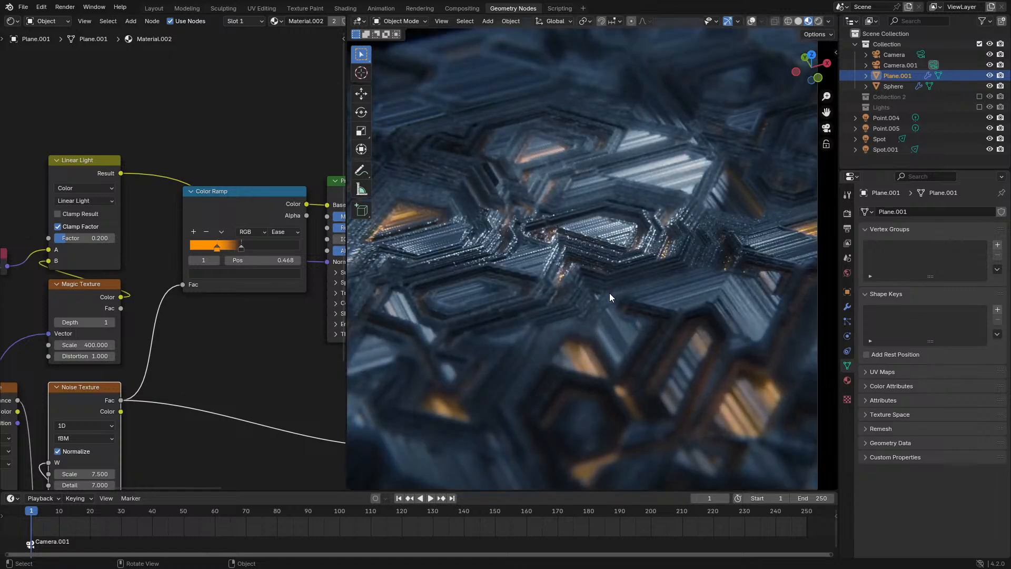
pyautogui.moveTo(244, 246); pyautogui.dragTo(251, 244)
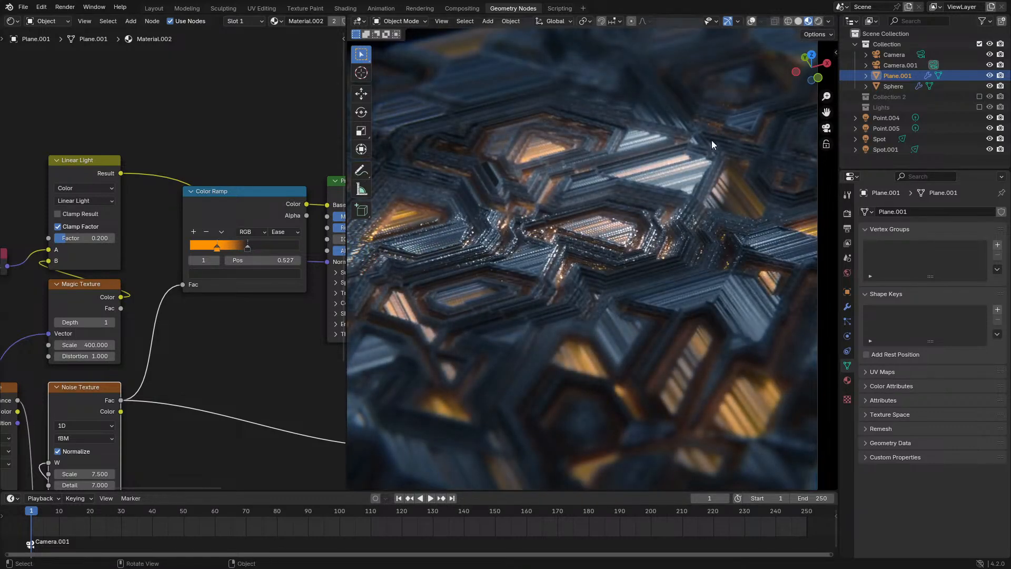
# Use the scene world for Material Preview lighting, and move the Color Ramp's orange stop to about 0.3 and its dark stop to 0.518
pyautogui.click(828, 21)
pyautogui.click(763, 85)
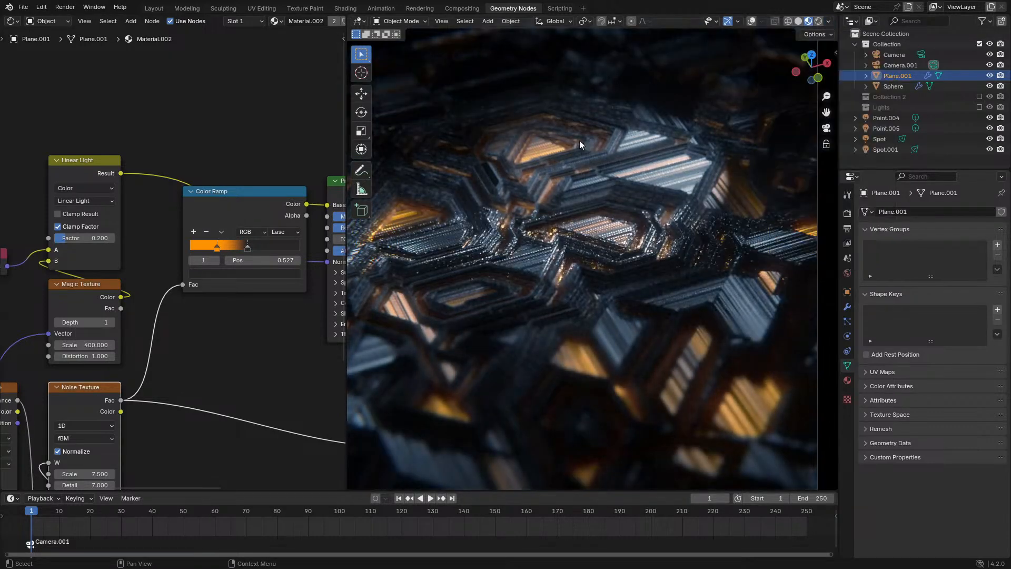
pyautogui.moveTo(236, 248); pyautogui.dragTo(225, 247)
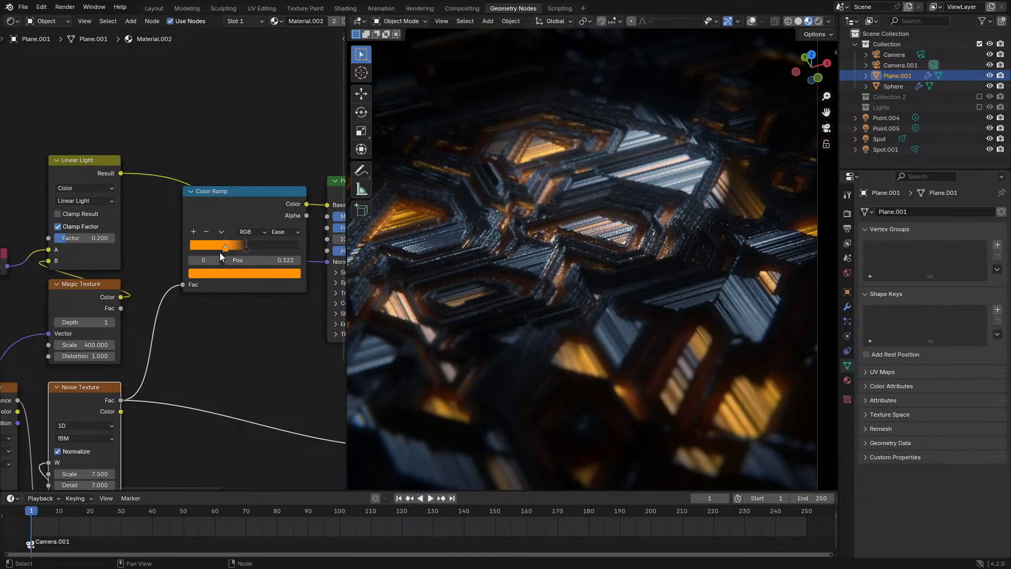
pyautogui.click(246, 247)
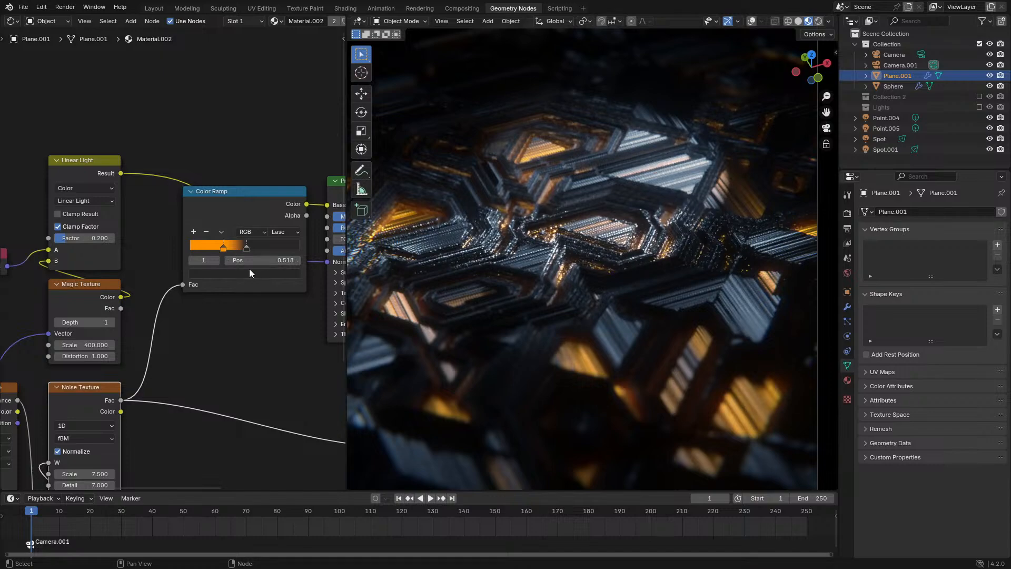
# Try brightening the Color Ramp's dark stop to white and check it in Rendered shading through the camera
pyautogui.click(250, 273)
pyautogui.moveTo(246, 248)
pyautogui.mouseDown()
pyautogui.moveTo(258, 248)
pyautogui.moveTo(245, 248)
pyautogui.mouseUp()
pyautogui.moveTo(281, 247); pyautogui.dragTo(194, 247)
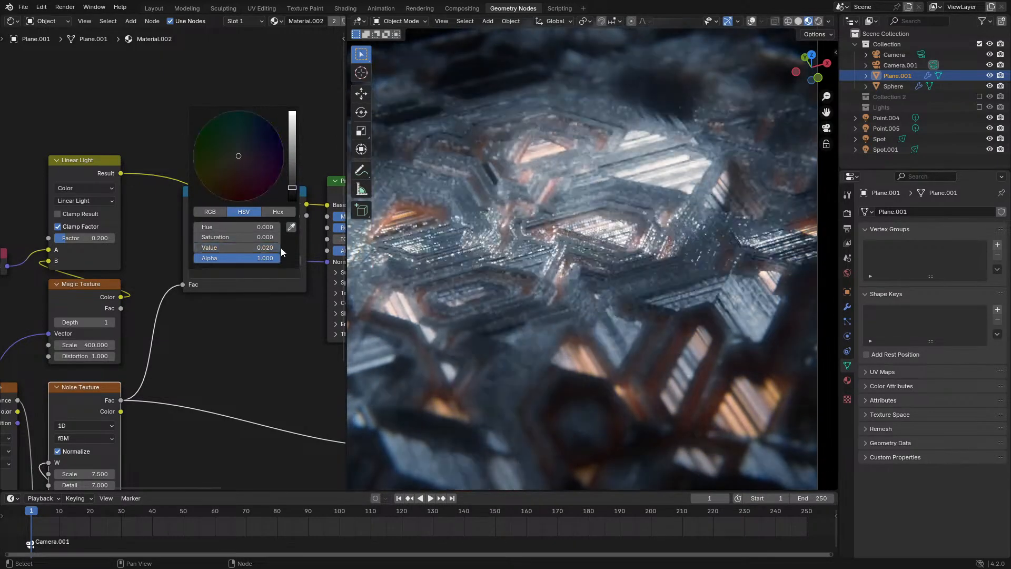
pyautogui.moveTo(267, 248); pyautogui.dragTo(353, 248)
pyautogui.press('KP_0')
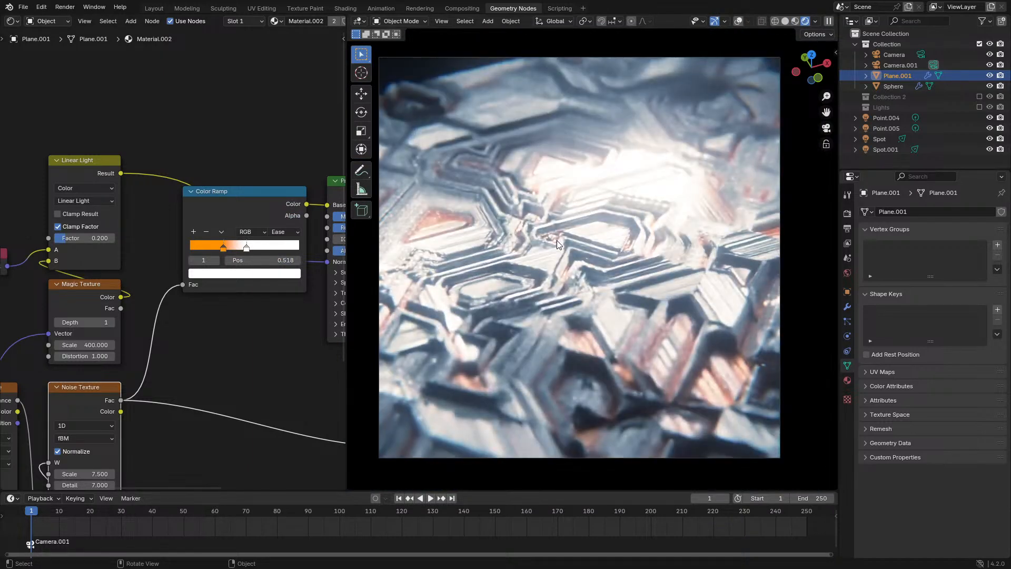
# Lower the value of the Add node feeding the Noise Texture to 3.21 and view it in Rendered shading
pyautogui.moveTo(124, 374); pyautogui.dragTo(207, 239, button='middle')
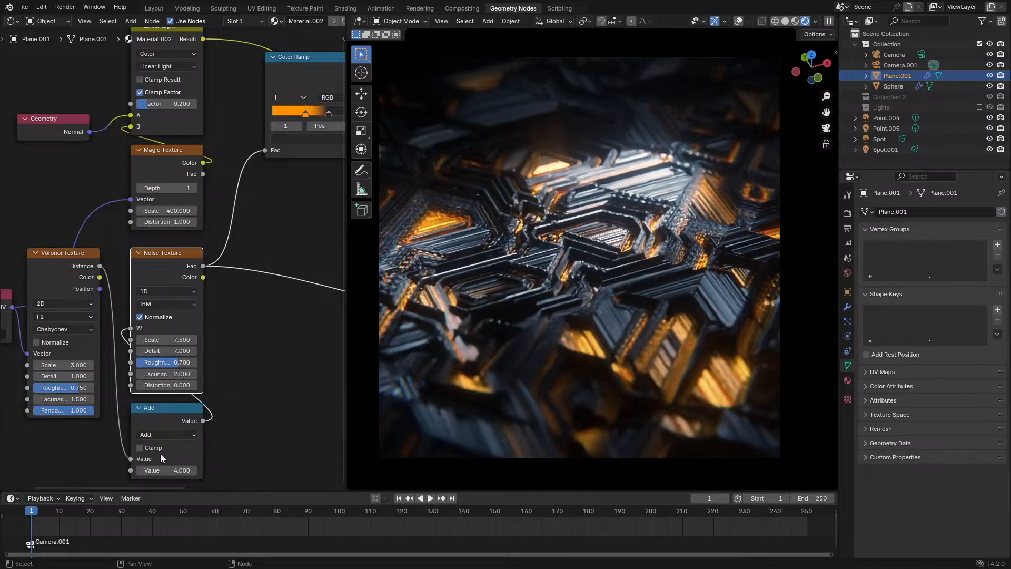
pyautogui.keyDown('shift'); pyautogui.moveTo(173, 469); pyautogui.dragTo(177, 469); pyautogui.keyUp('shift')
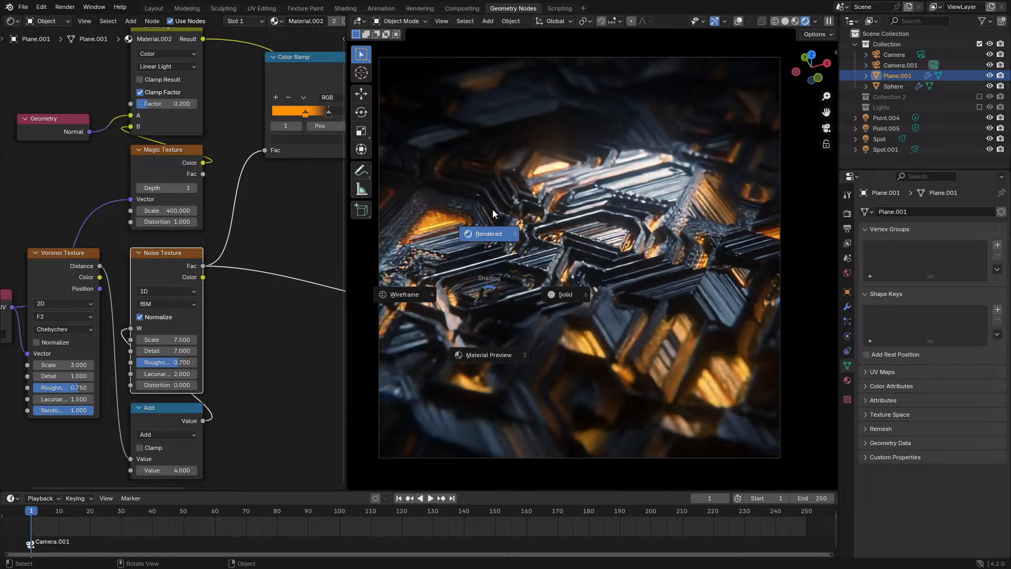
pyautogui.keyDown('shift'); pyautogui.moveTo(191, 474); pyautogui.dragTo(187, 470); pyautogui.keyUp('shift')
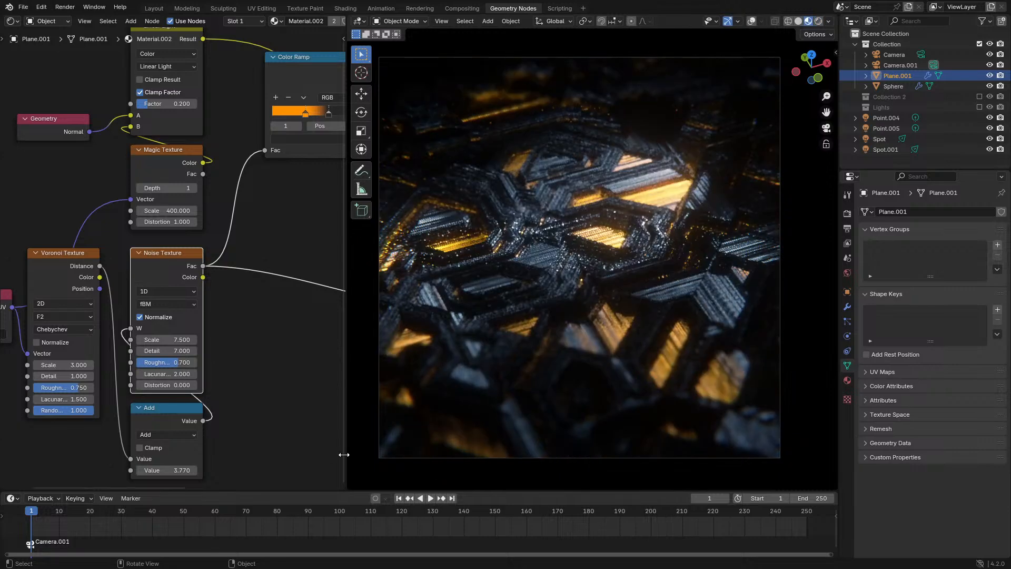
pyautogui.keyDown('shift'); pyautogui.click(185, 464); pyautogui.keyUp('shift')
pyautogui.keyDown('shift'); pyautogui.moveTo(182, 470); pyautogui.dragTo(2, 470); pyautogui.keyUp('shift')
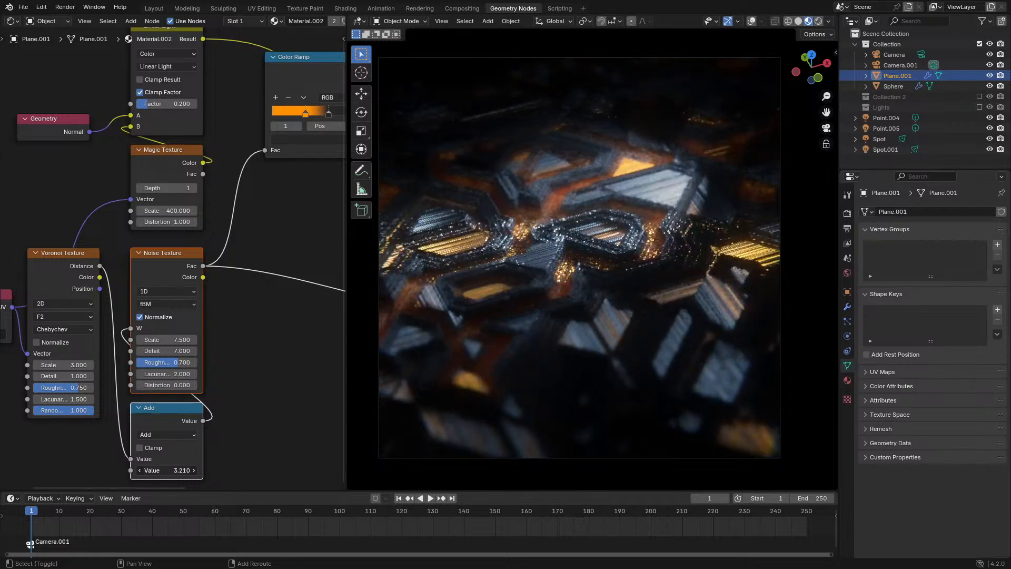
pyautogui.press('z')
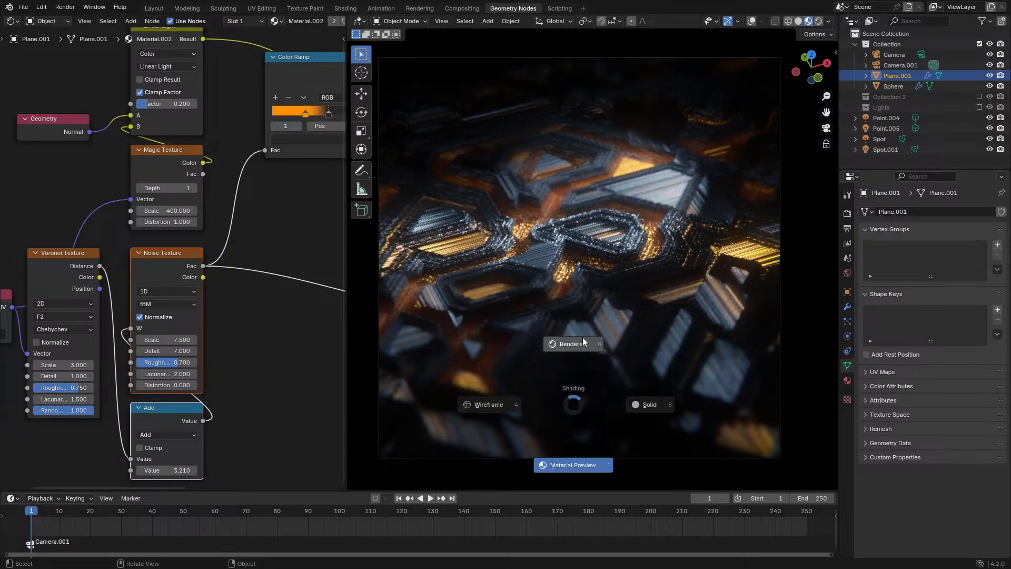
pyautogui.click(582, 338)
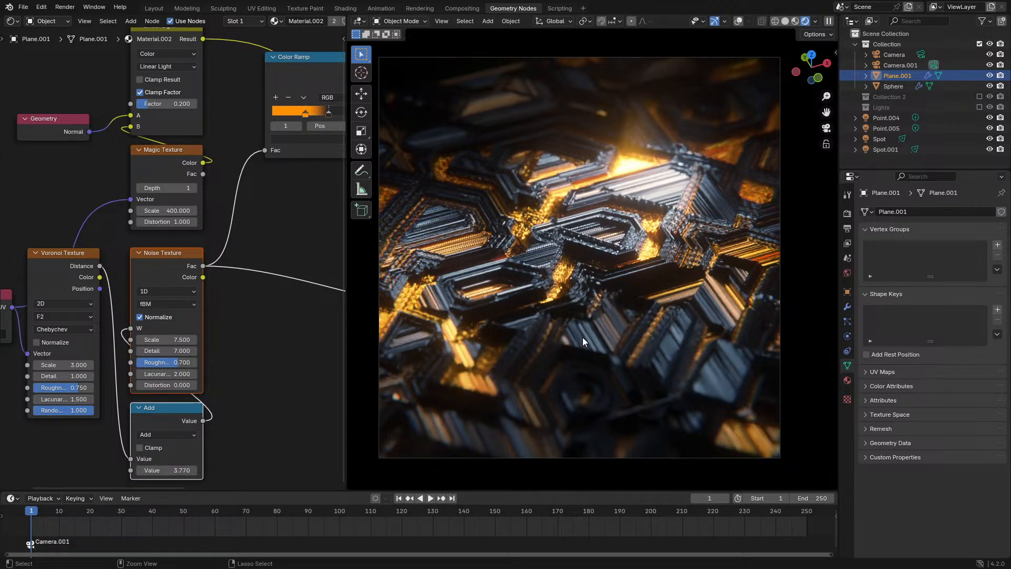
# Try the Add node's value at 3.77 and 2.64, comparing them with 3.21 in Material Preview and Rendered shading
pyautogui.hotkey('ctrl', 'z')
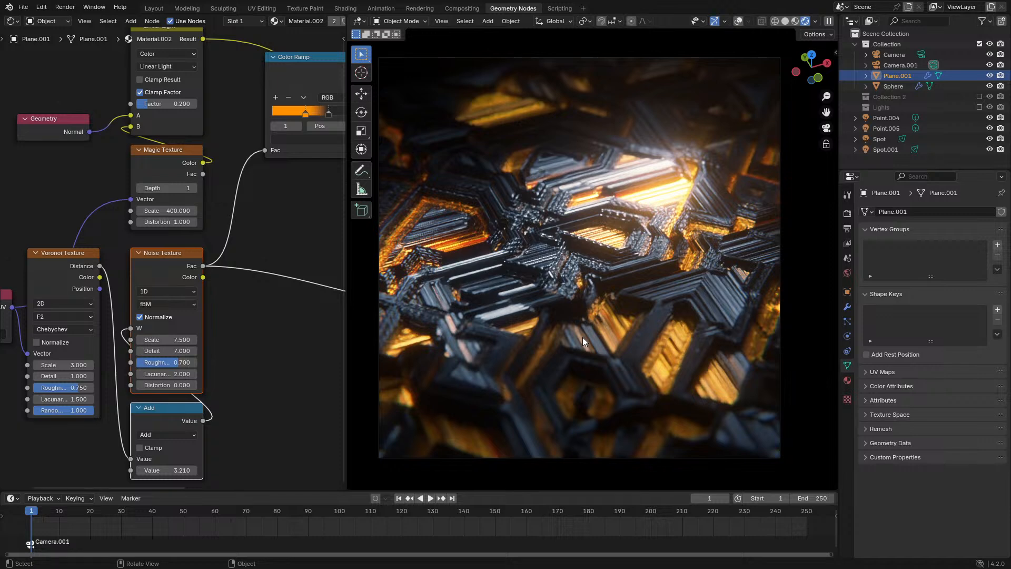
pyautogui.hotkey('ctrl', 'z')
pyautogui.press('z')
pyautogui.click(592, 352)
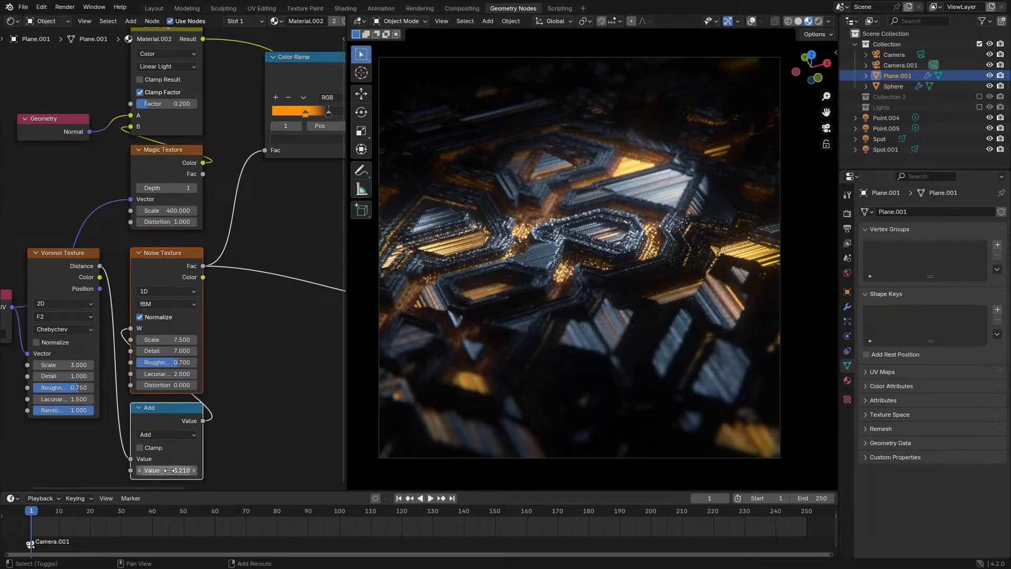
pyautogui.moveTo(168, 471); pyautogui.dragTo(138, 470)
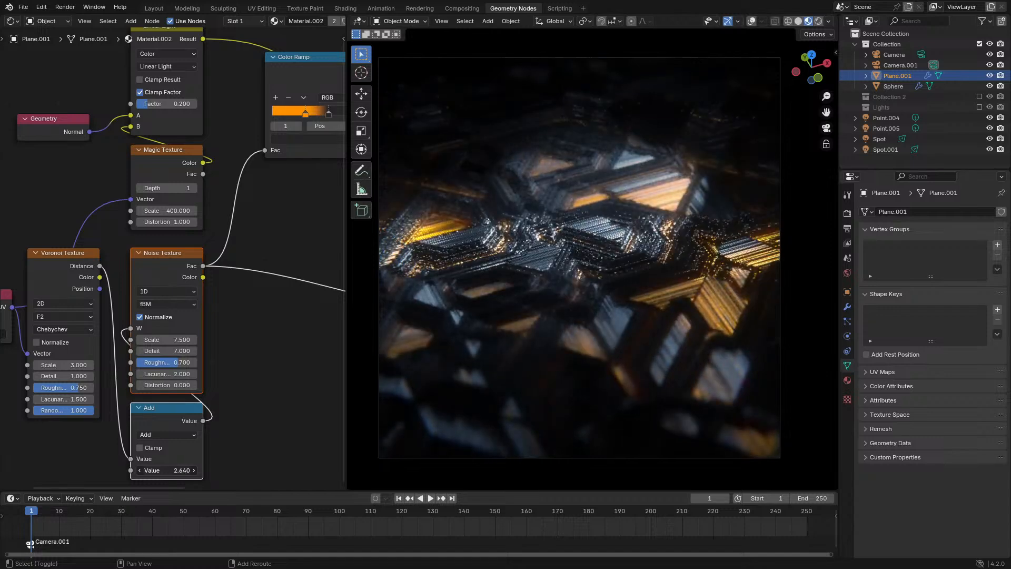
pyautogui.press('z')
pyautogui.click(541, 360)
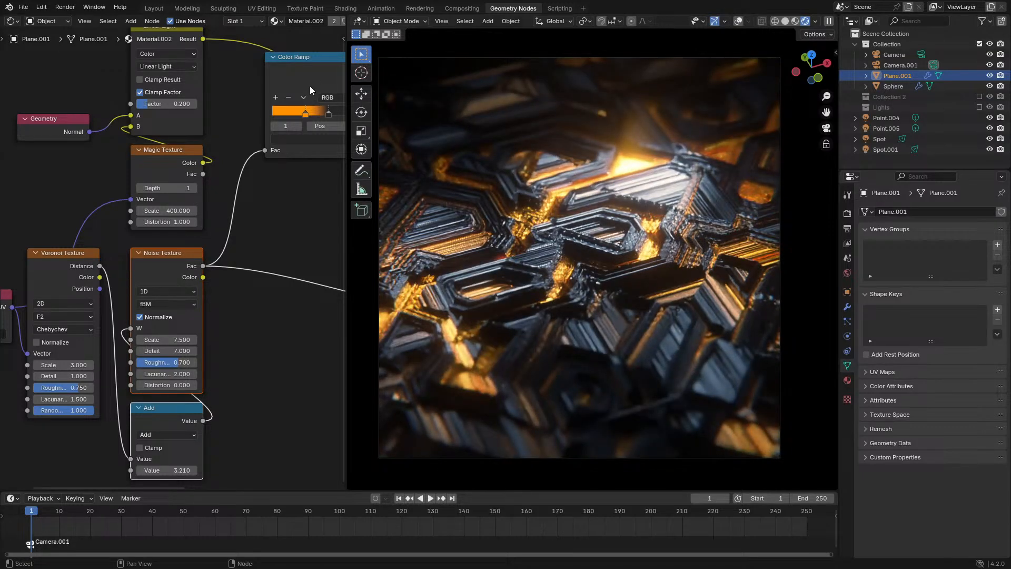
# Move the Color Ramp's orange stop to 0.186
pyautogui.moveTo(306, 119); pyautogui.dragTo(289, 141, button='middle')
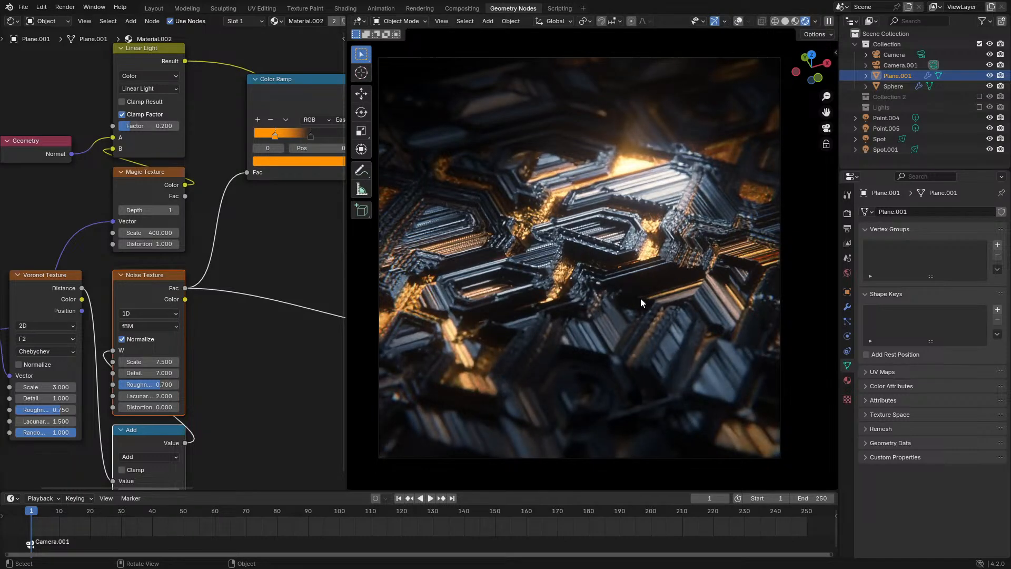
pyautogui.scroll(-4, 250, 280)
pyautogui.moveTo(302, 282); pyautogui.dragTo(272, 269, button='middle')
pyautogui.scroll(2, 214, 283)
pyautogui.click(233, 210)
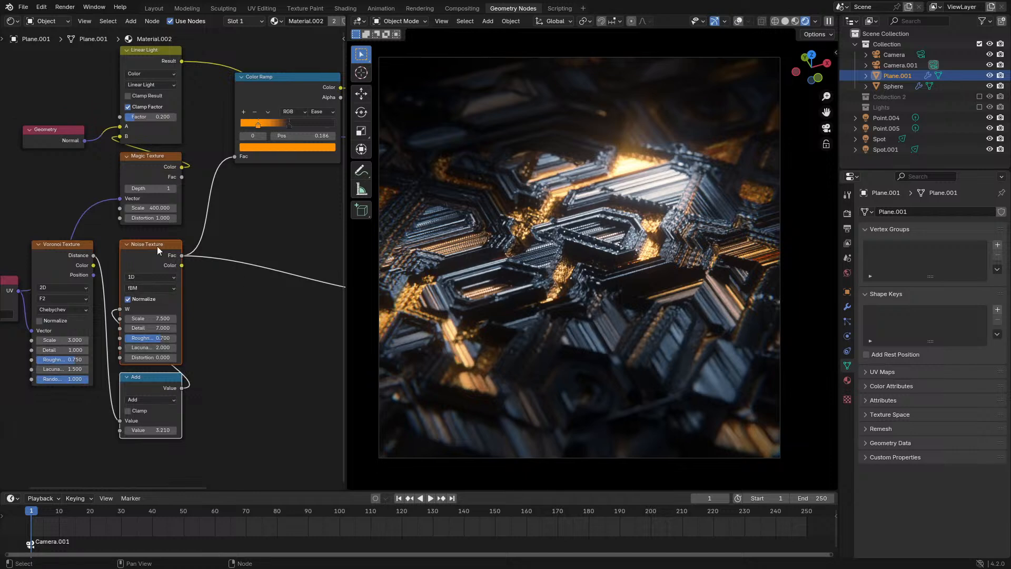
# Preview the Voronoi Texture's Color output on the plane in Material Preview outside the camera view, and restore the full shader
pyautogui.moveTo(181, 265); pyautogui.dragTo(246, 382)
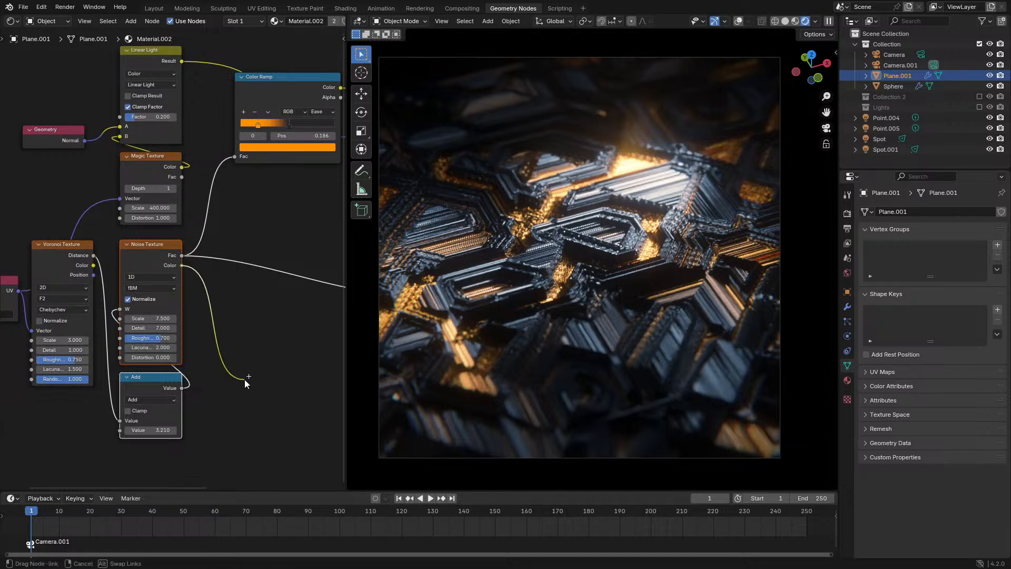
pyautogui.rightClick(244, 379)
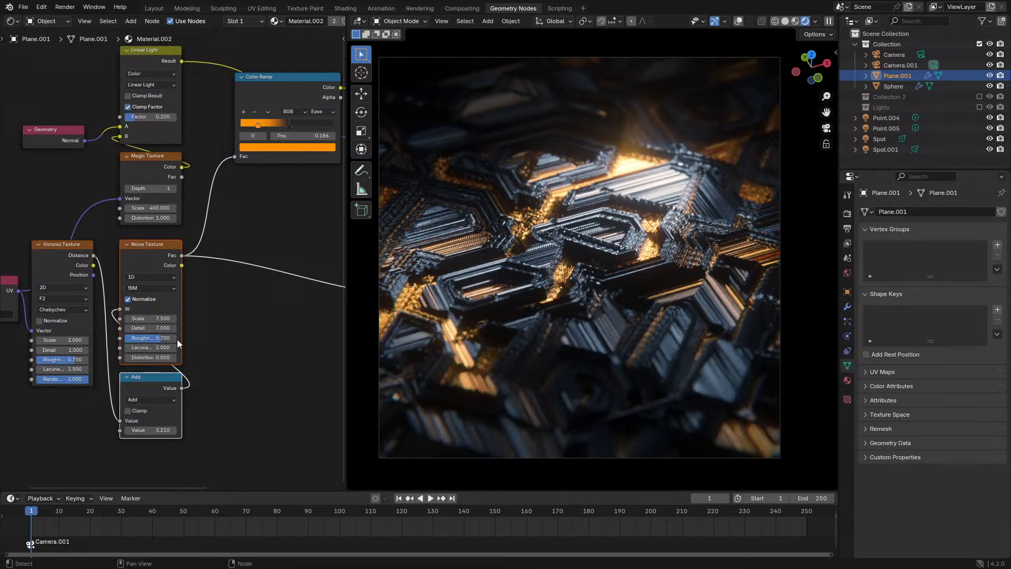
pyautogui.keyDown('ctrl'); pyautogui.keyDown('shift'); pyautogui.click(92, 264); pyautogui.keyUp('shift'); pyautogui.keyUp('ctrl')
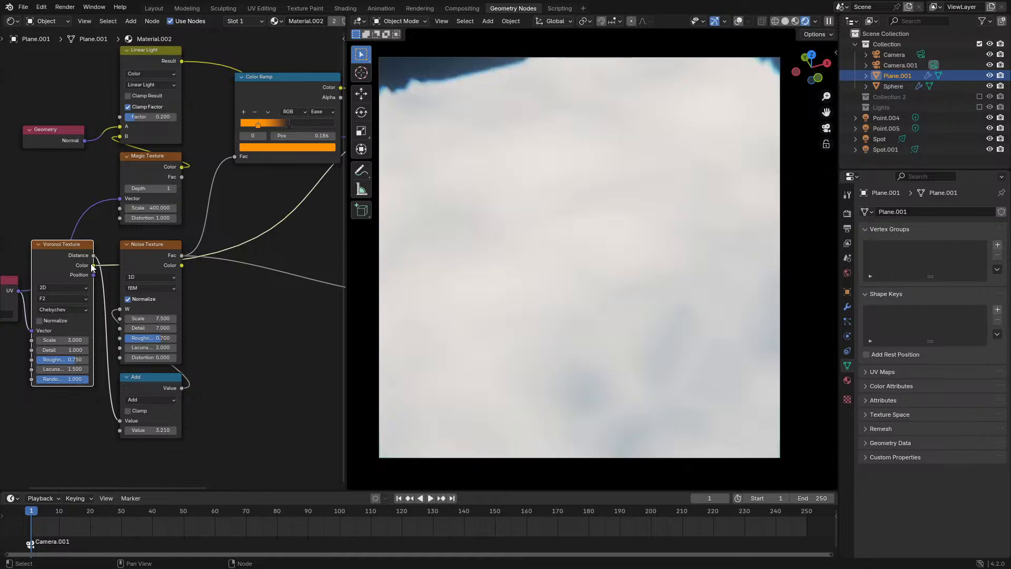
pyautogui.press('KP_0')
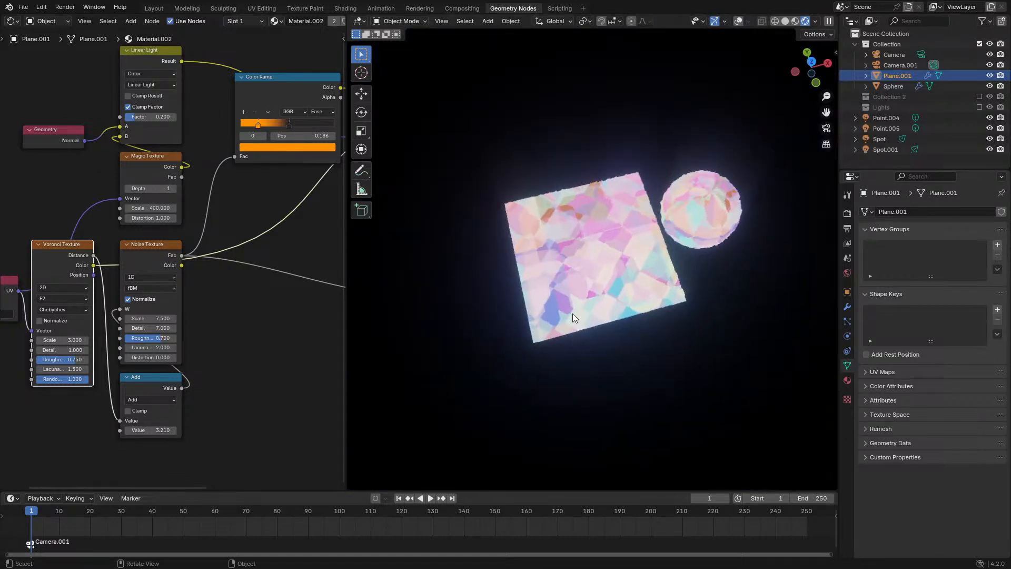
pyautogui.scroll(7, 579, 285)
pyautogui.press('z')
pyautogui.click(584, 314)
pyautogui.moveTo(582, 321); pyautogui.dragTo(545, 314, button='middle')
pyautogui.scroll(1, 546, 314)
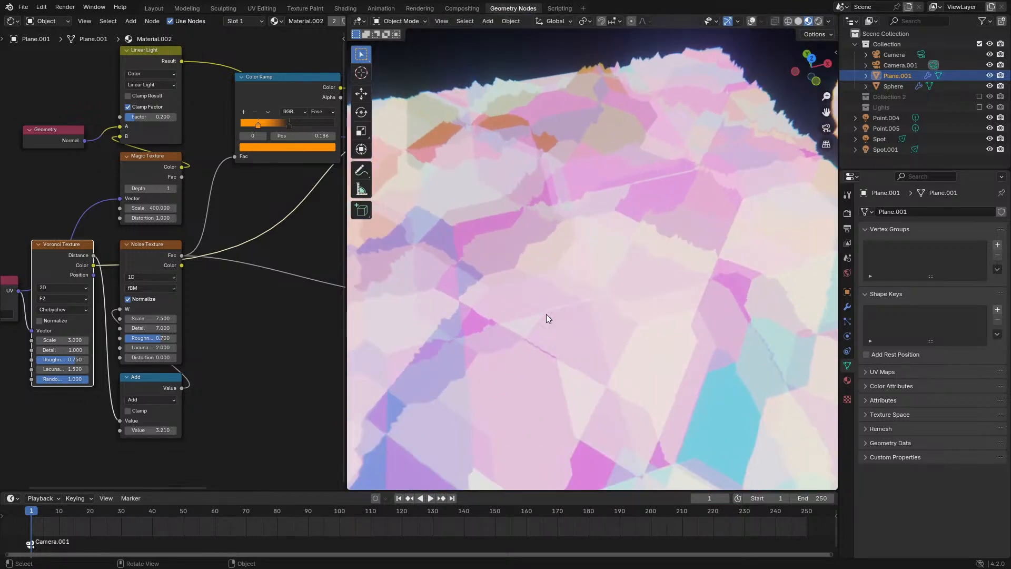
pyautogui.scroll(-6, 221, 272)
pyautogui.moveTo(276, 276)
pyautogui.mouseDown(button='middle')
pyautogui.moveTo(102, 333)
pyautogui.moveTo(316, 246)
pyautogui.mouseUp(button='middle')
pyautogui.scroll(1, 131, 266)
pyautogui.keyDown('ctrl'); pyautogui.keyDown('shift'); pyautogui.click(161, 206); pyautogui.keyUp('shift'); pyautogui.keyUp('ctrl')
pyautogui.scroll(6, 267, 288)
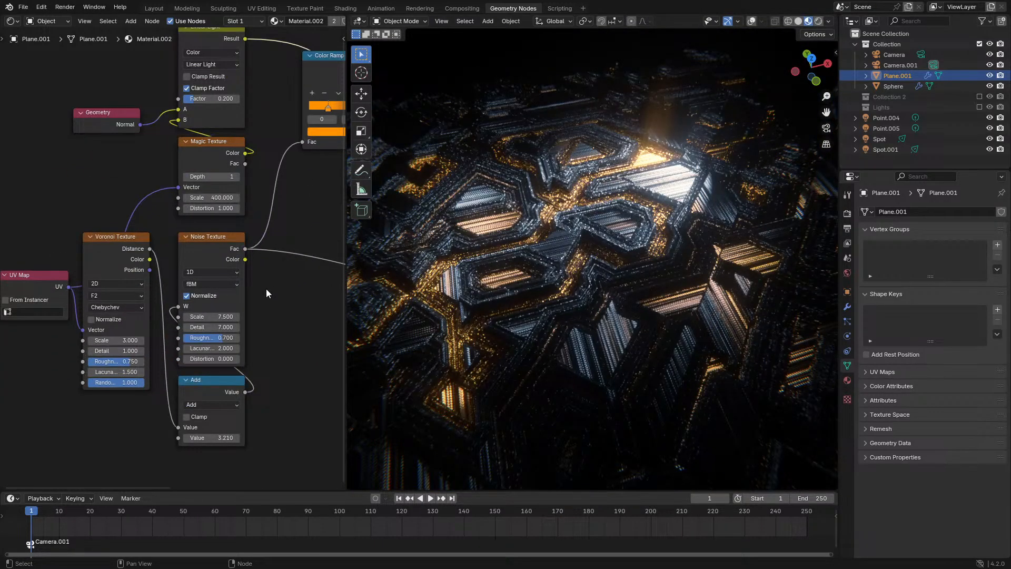
# Duplicate the Noise Texture node and place the copy below the existing Add node
pyautogui.click(205, 249)
pyautogui.moveTo(209, 249); pyautogui.dragTo(180, 167, button='middle')
pyautogui.hotkey('shift', 'd')
pyautogui.click(173, 381)
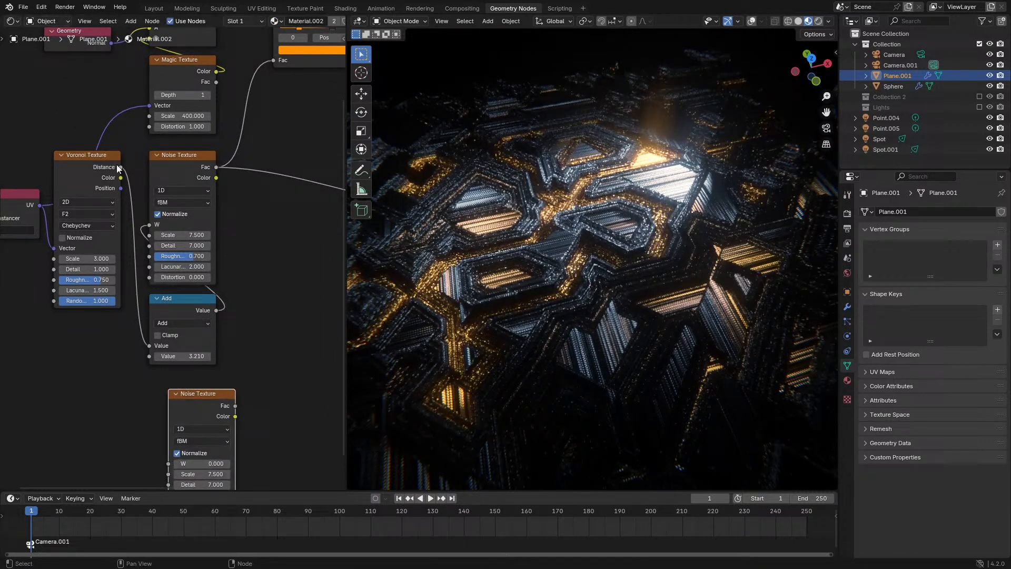
# Duplicate the Add node and connect the Voronoi Texture's Distance and Color outputs to the copy's two value inputs
pyautogui.click(187, 302)
pyautogui.hotkey('shift', 'd')
pyautogui.click(64, 358)
pyautogui.moveTo(122, 177); pyautogui.dragTo(23, 413)
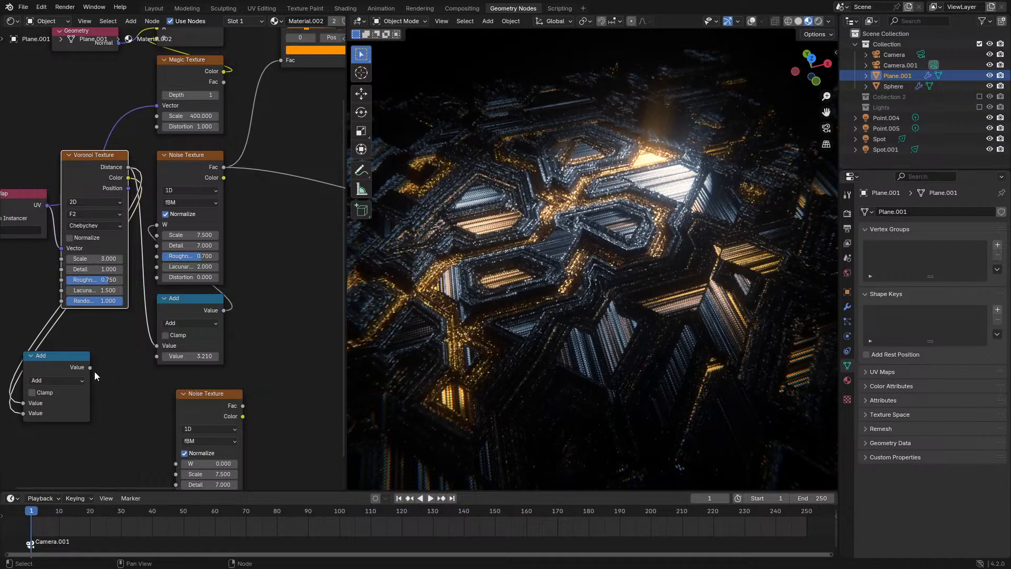
pyautogui.click(91, 373)
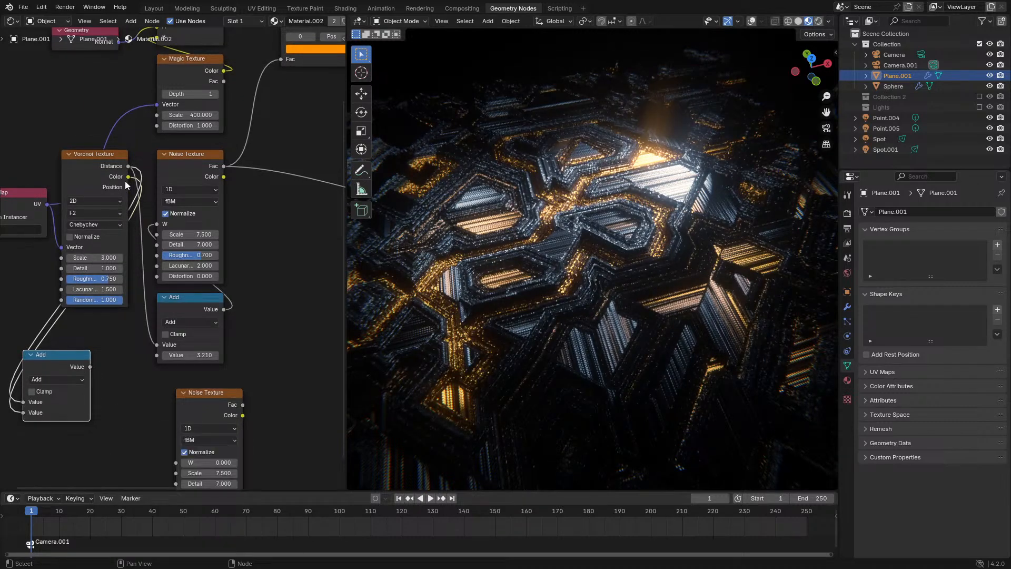
pyautogui.keyDown('ctrl'); pyautogui.scroll(4, 59, 384); pyautogui.keyUp('ctrl')
pyautogui.hotkey('shift', 'a')
pyautogui.write('mul')
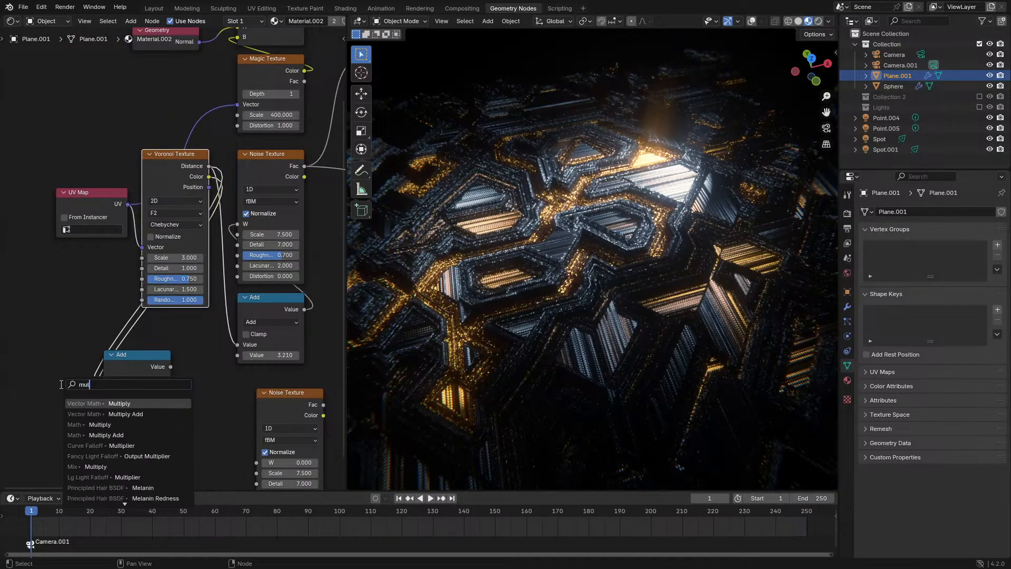
pyautogui.press('Return')
pyautogui.click(80, 417)
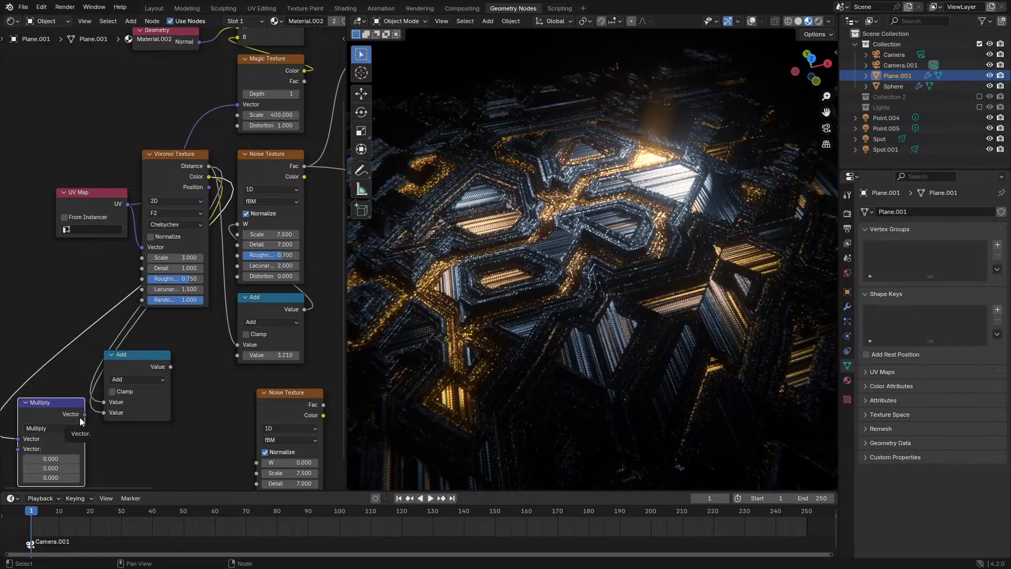
pyautogui.moveTo(128, 310); pyautogui.dragTo(216, 228, button='middle')
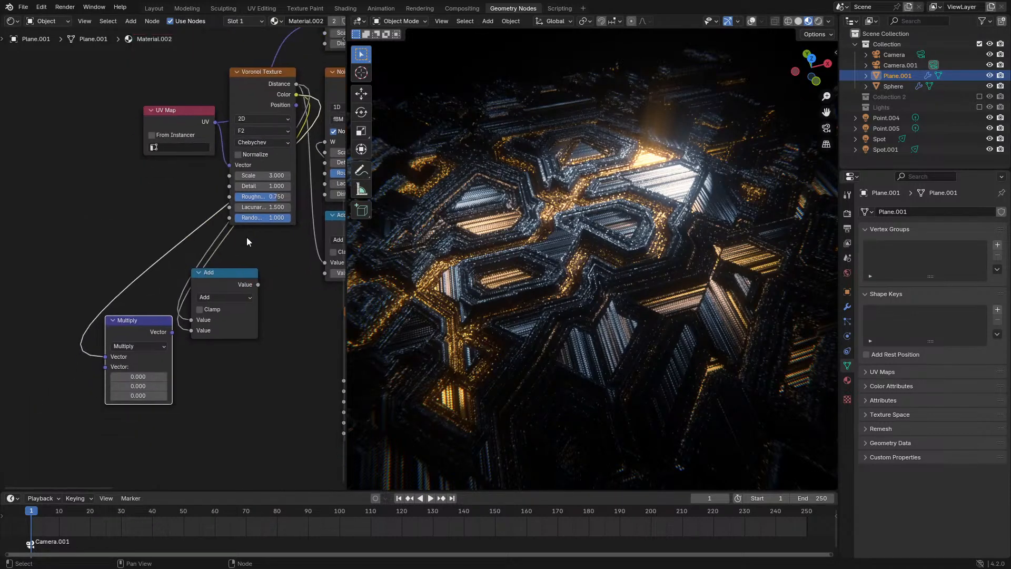
pyautogui.press('x')
# Add a Separate XYZ node fed by the Voronoi Texture's Color output
pyautogui.moveTo(296, 95); pyautogui.dragTo(55, 318)
pyautogui.write('sep')
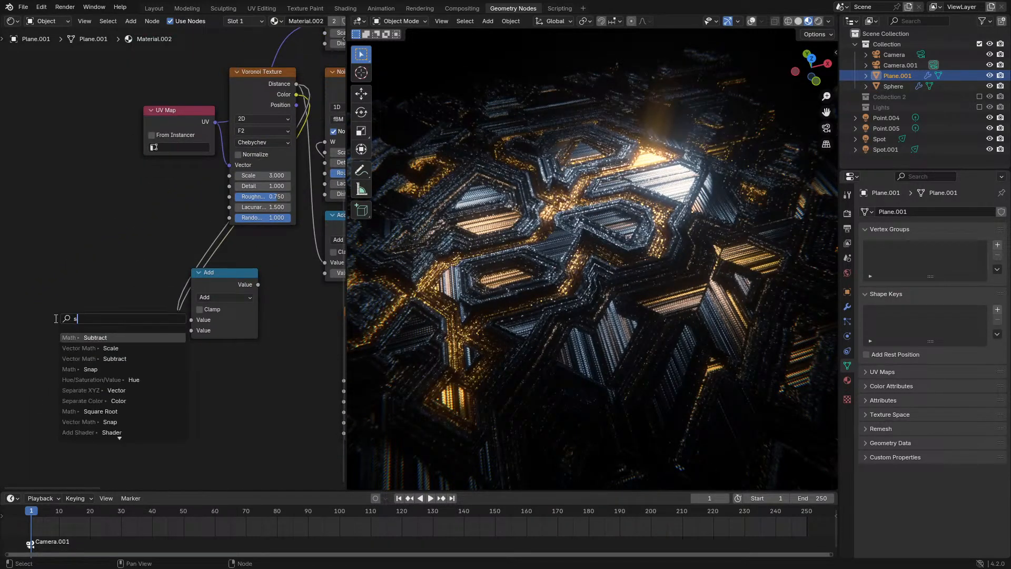
pyautogui.press('Return')
pyautogui.click(54, 318)
# Multiply the Separate XYZ node's Y output by 10 with a Math node and feed it into the copied Add node
pyautogui.moveTo(124, 333); pyautogui.dragTo(152, 347)
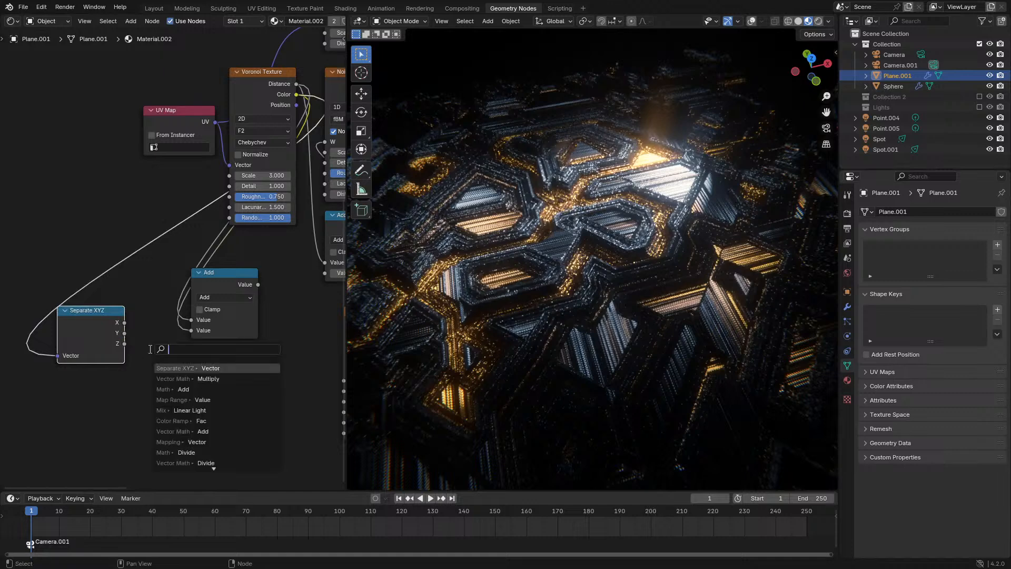
pyautogui.write('mult')
pyautogui.press('Return')
pyautogui.click(185, 391)
pyautogui.click(187, 397)
pyautogui.write('1')
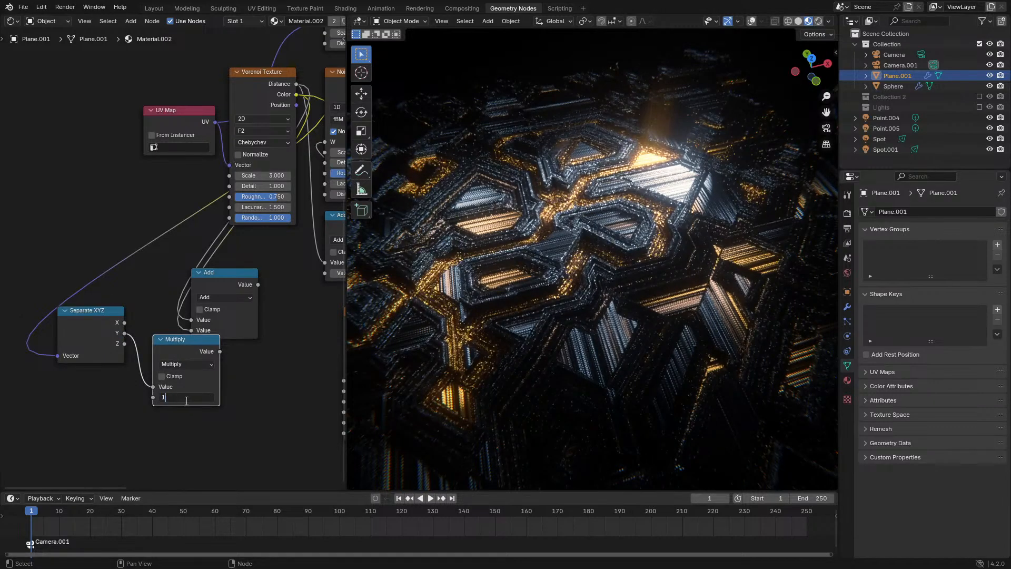
pyautogui.write('0')
pyautogui.press('Return')
# Connect the copied Add node's output to the W input of the copied Noise Texture
pyautogui.keyDown('ctrl'); pyautogui.hscroll(5, 194, 335); pyautogui.keyUp('ctrl')
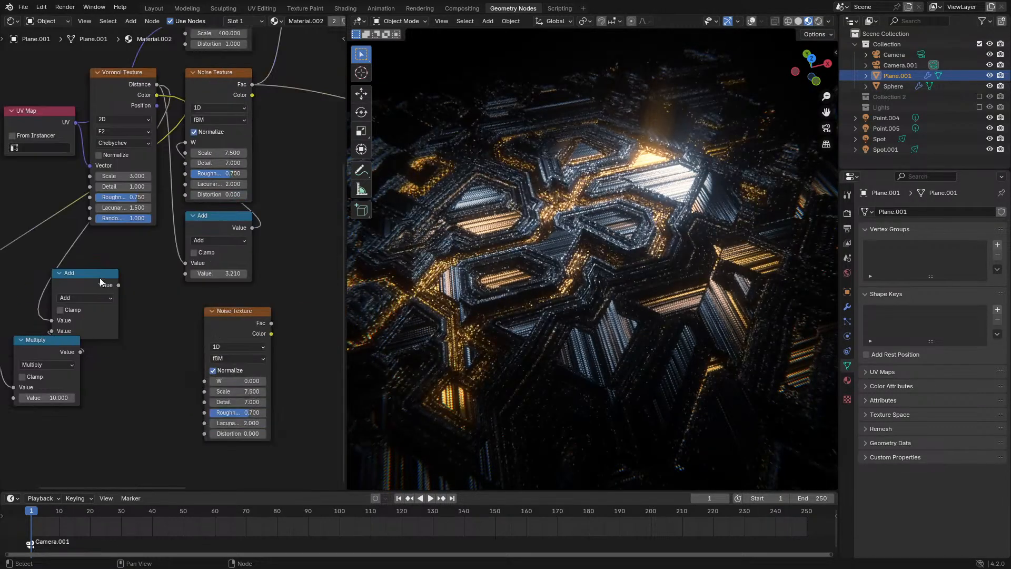
pyautogui.moveTo(117, 285); pyautogui.dragTo(115, 289)
pyautogui.moveTo(201, 384); pyautogui.dragTo(204, 380)
# Collapse the copied Add and Separate XYZ nodes and group them compactly with the Multiply node
pyautogui.press('h')
pyautogui.moveTo(18, 336); pyautogui.dragTo(112, 349, button='middle')
pyautogui.click(62, 350)
pyautogui.press('h')
pyautogui.moveTo(121, 362); pyautogui.dragTo(150, 314)
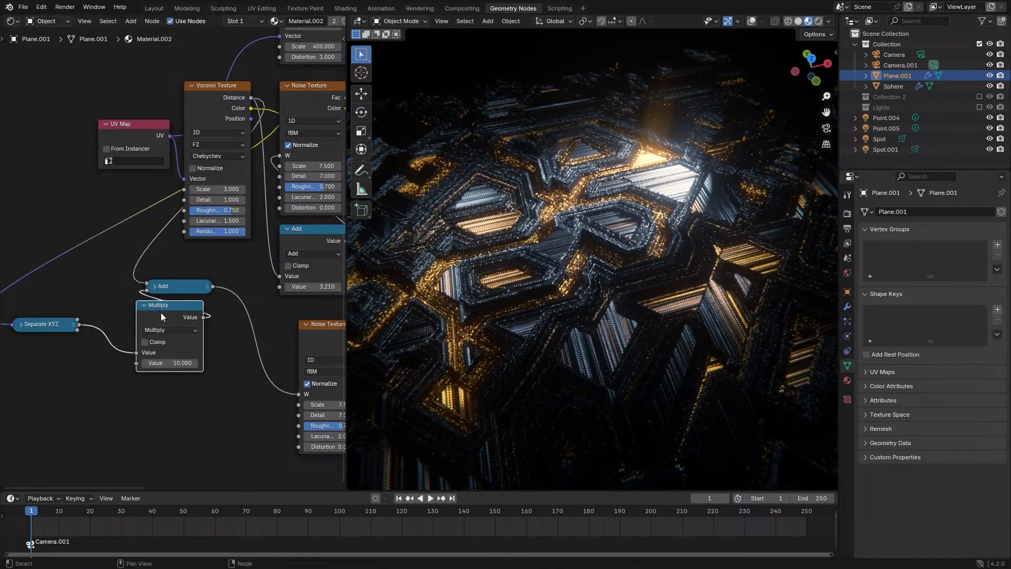
pyautogui.moveTo(62, 325); pyautogui.dragTo(177, 383)
# Add a Color Ramp fed by the copied Noise Texture's Fac output
pyautogui.moveTo(213, 364); pyautogui.dragTo(35, 374, button='middle')
pyautogui.moveTo(187, 347); pyautogui.dragTo(232, 361)
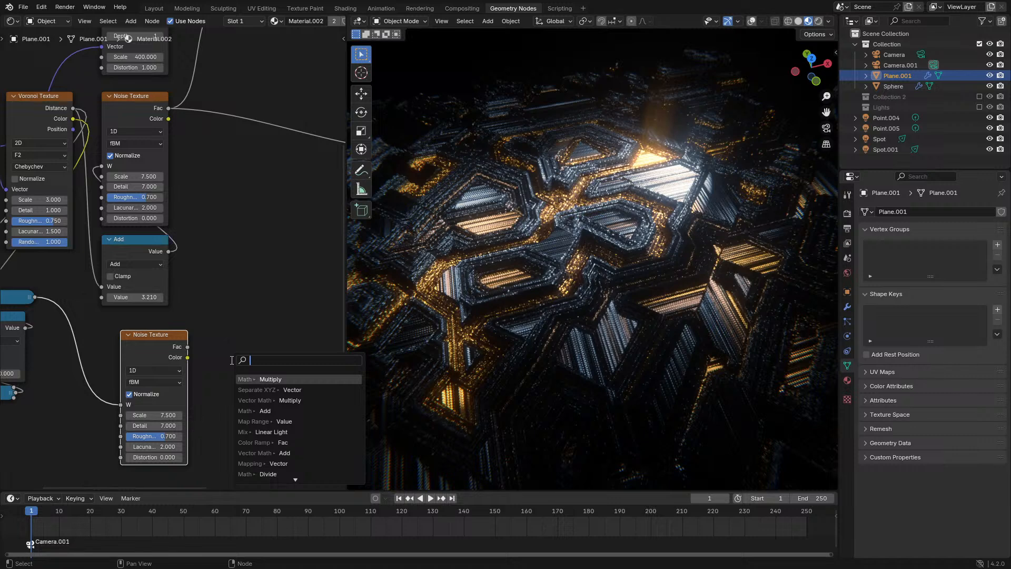
pyautogui.write('colorr')
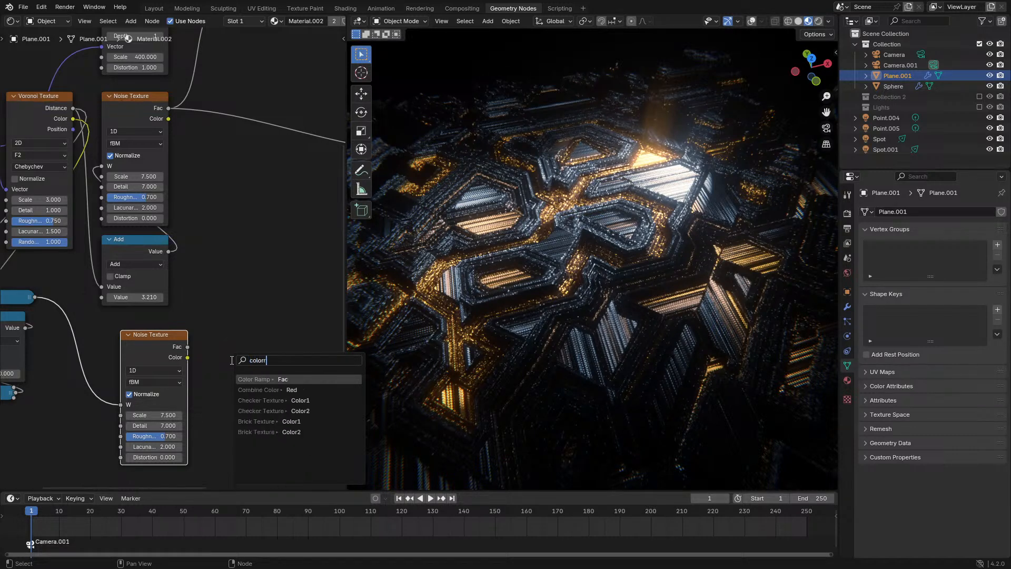
pyautogui.press('Return')
pyautogui.click(232, 360)
# Connect the new Color Ramp to the Principled BSDF's Emission Color and set the emission strength to 10
pyautogui.scroll(-7, 260, 260)
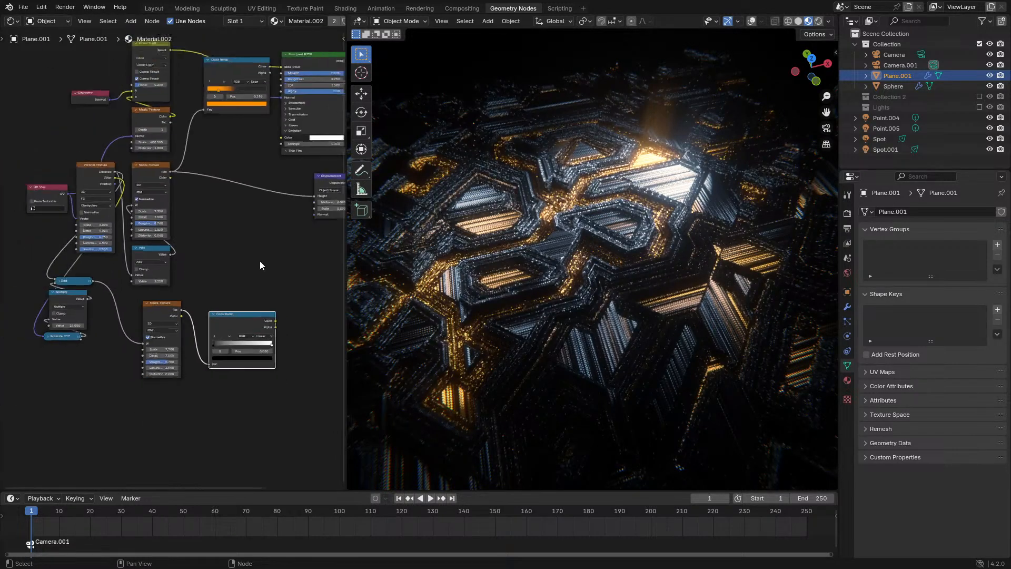
pyautogui.moveTo(261, 260); pyautogui.dragTo(188, 286, button='middle')
pyautogui.scroll(3, 195, 267)
pyautogui.moveTo(211, 369); pyautogui.dragTo(218, 138)
pyautogui.click(261, 146)
pyautogui.write('1')
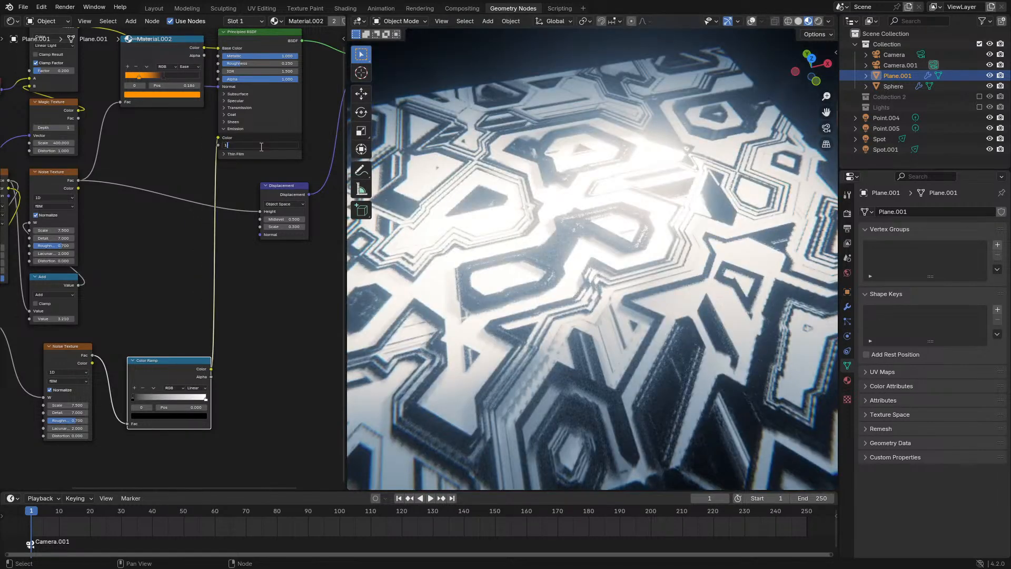
pyautogui.write('0')
pyautogui.press('Return')
# Rearrange the new Color Ramp with a white stop at 0.027 followed by a black stop, and view through the camera
pyautogui.scroll(1, 216, 343)
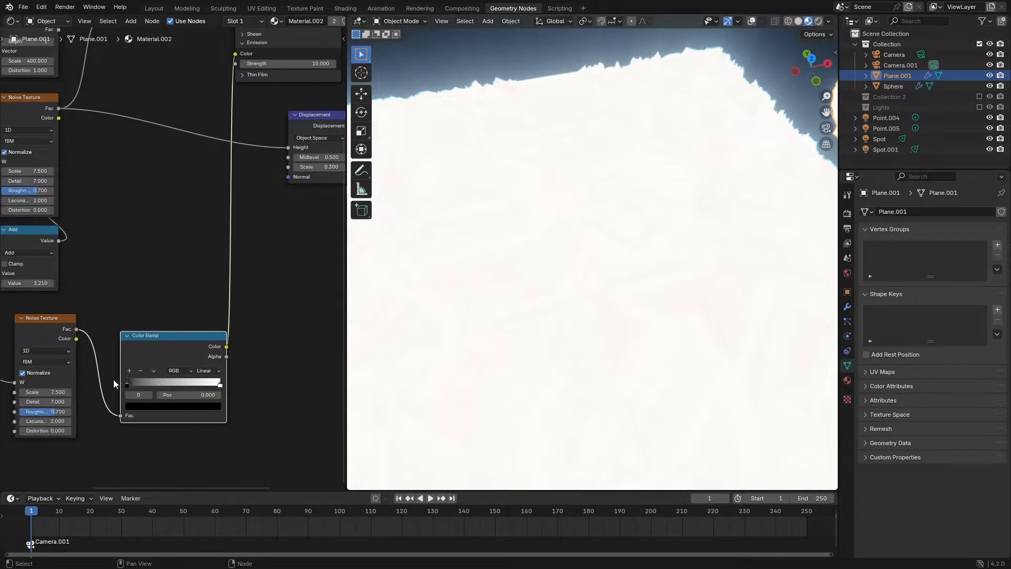
pyautogui.moveTo(127, 382)
pyautogui.mouseDown()
pyautogui.moveTo(163, 384)
pyautogui.moveTo(118, 397)
pyautogui.mouseUp()
pyautogui.press('KP_0')
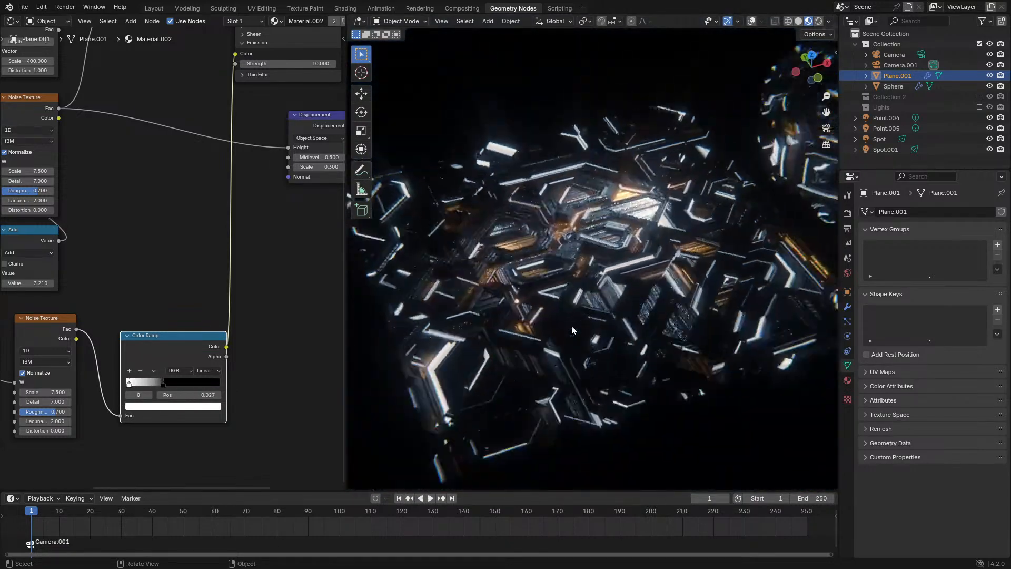
# Move the emission Color Ramp's white stop to about 0.264 and tint it pale lavender
pyautogui.scroll(1, 240, 371)
pyautogui.moveTo(162, 416); pyautogui.dragTo(138, 419)
pyautogui.click(169, 445)
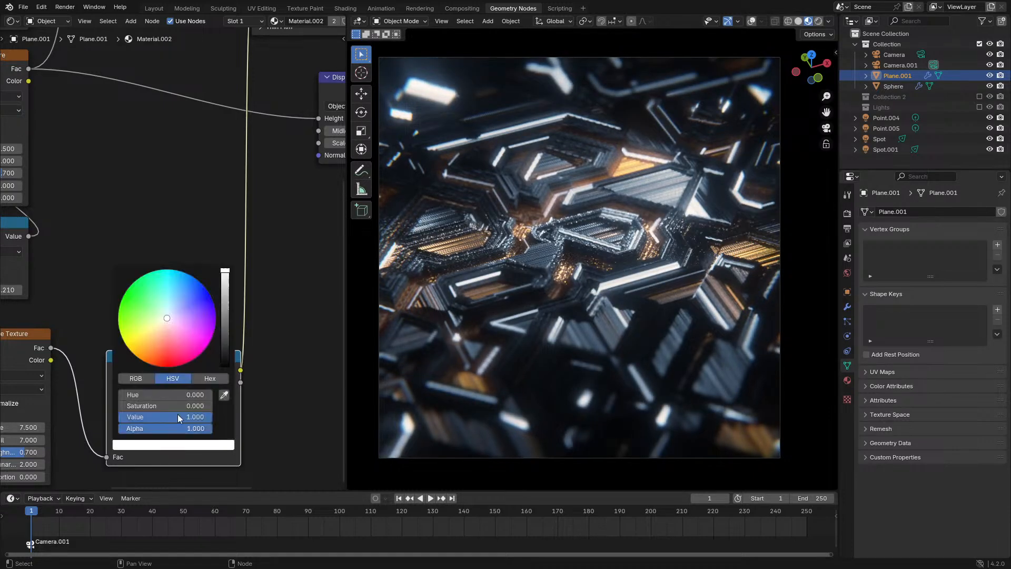
pyautogui.click(170, 336)
pyautogui.moveTo(169, 336)
pyautogui.mouseDown()
pyautogui.moveTo(166, 367)
pyautogui.moveTo(182, 331)
pyautogui.moveTo(163, 313)
pyautogui.moveTo(172, 316)
pyautogui.mouseUp()
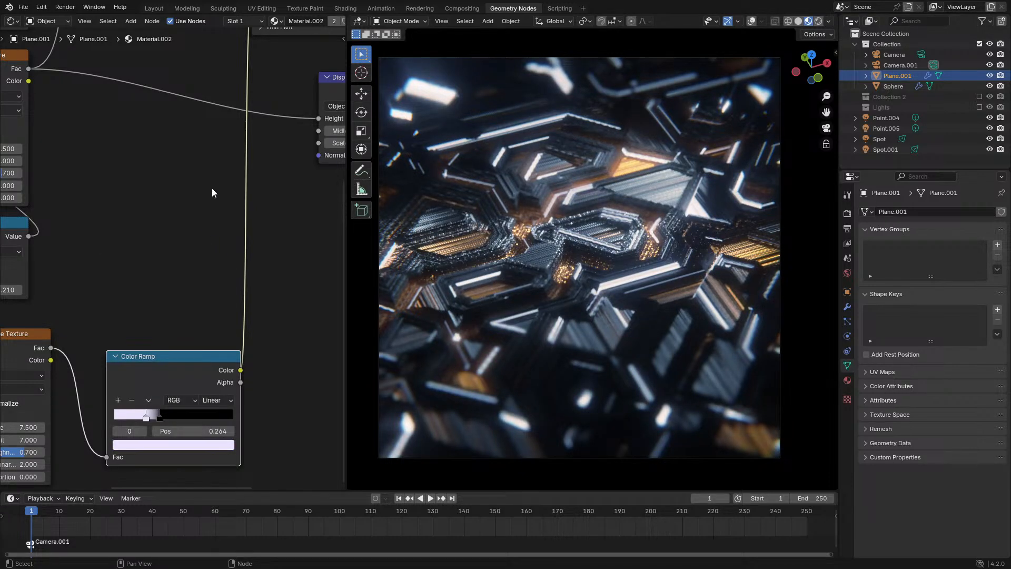
# Set the Principled BSDF's emission strength to 100
pyautogui.moveTo(211, 188); pyautogui.dragTo(97, 343, button='middle')
pyautogui.click(229, 168)
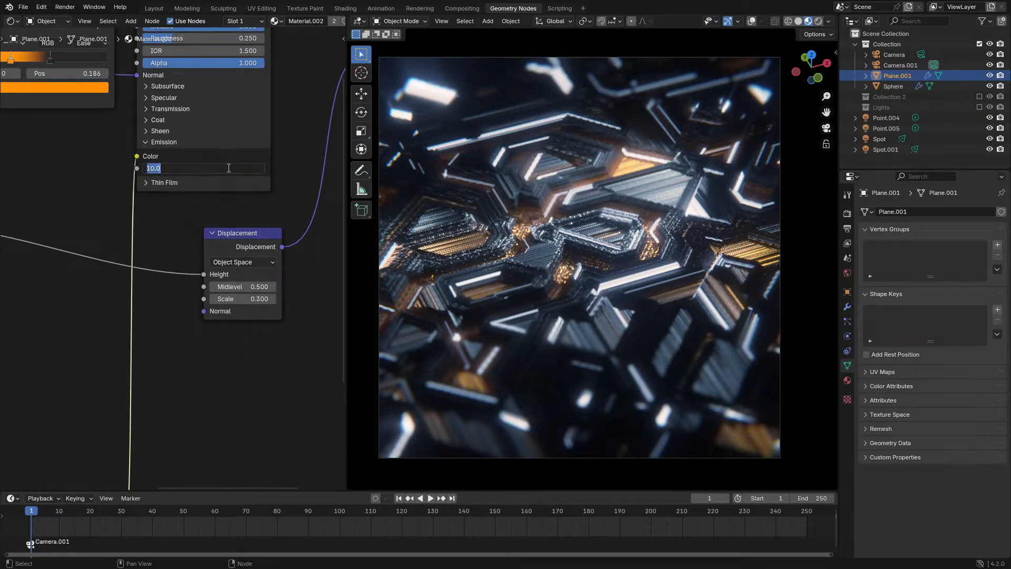
pyautogui.press('Return')
pyautogui.moveTo(158, 279); pyautogui.dragTo(220, 180, button='middle')
pyautogui.moveTo(179, 342); pyautogui.dragTo(221, 256, button='middle')
# Recolour the emission Color Ramp's light stop warm orange and place the black stop at about 0.377
pyautogui.moveTo(157, 387); pyautogui.dragTo(157, 387)
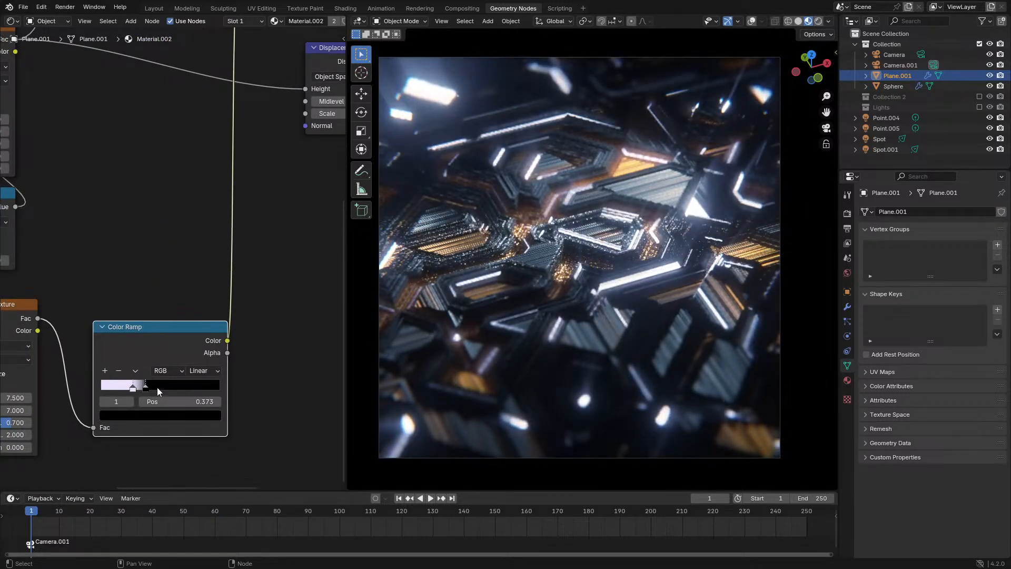
pyautogui.click(133, 387)
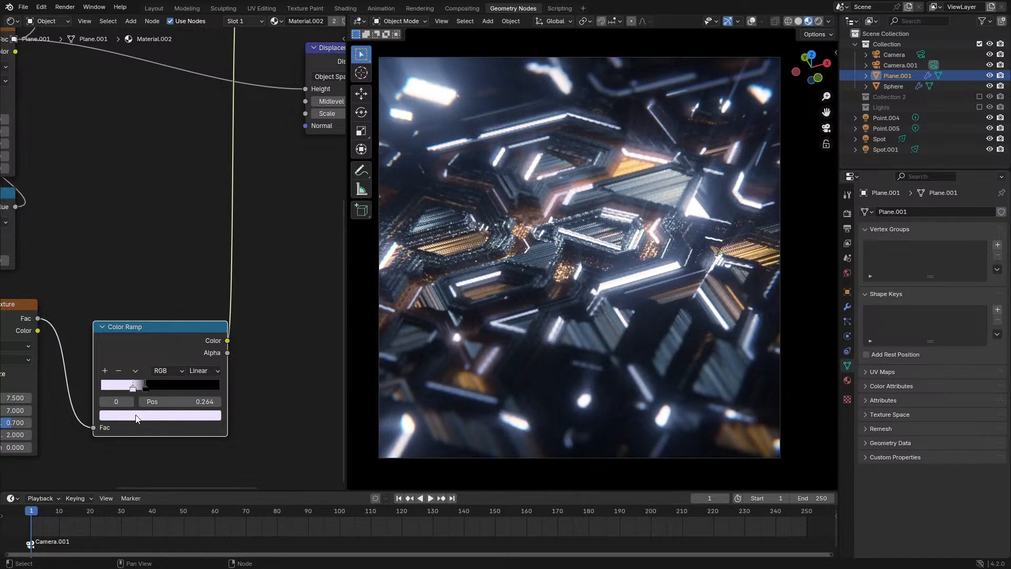
pyautogui.click(160, 415)
pyautogui.click(148, 318)
pyautogui.moveTo(148, 318)
pyautogui.mouseDown()
pyautogui.moveTo(129, 304)
pyautogui.moveTo(144, 315)
pyautogui.mouseUp()
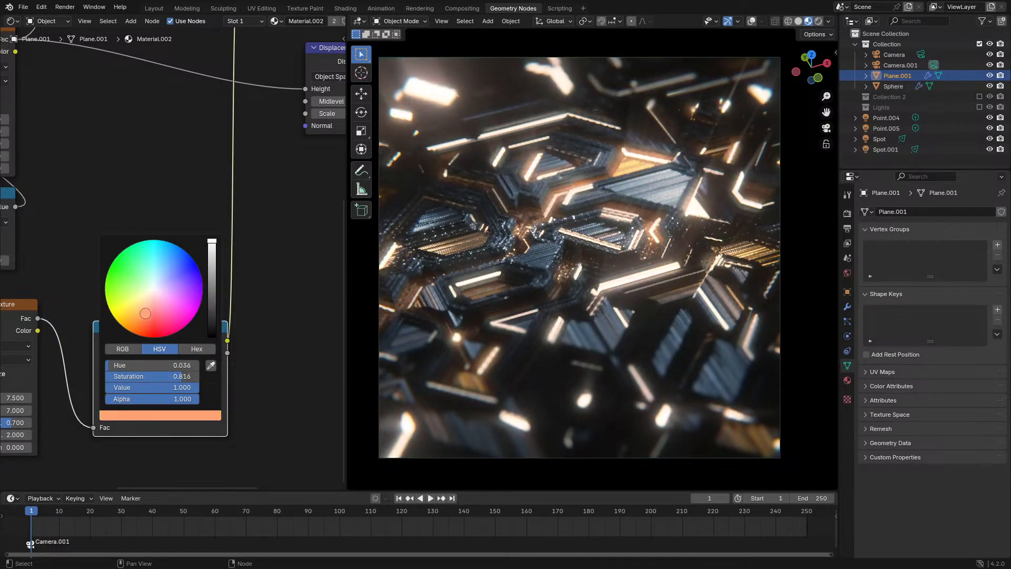
pyautogui.scroll(2, 201, 331)
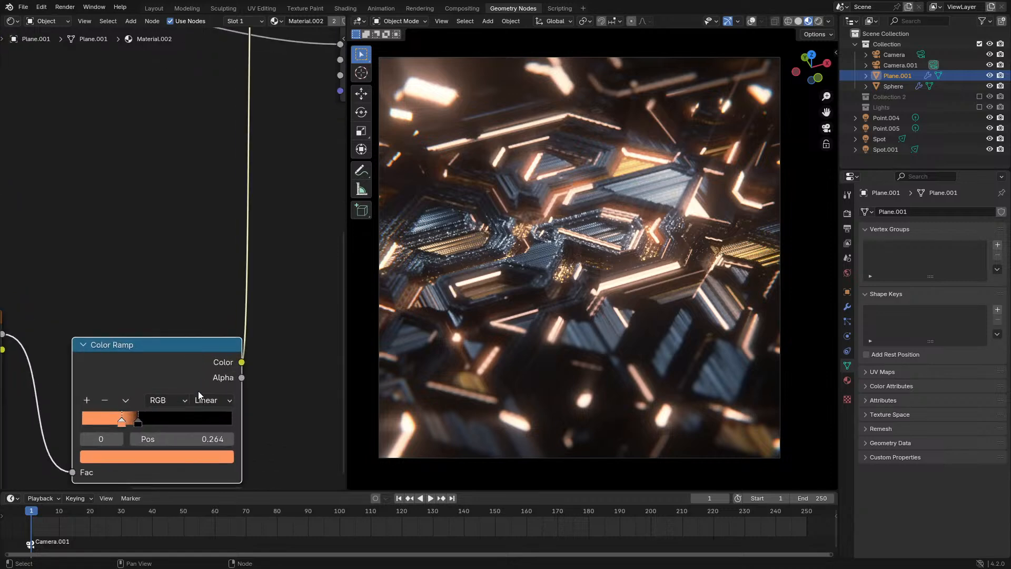
pyautogui.moveTo(139, 419)
pyautogui.mouseDown()
pyautogui.moveTo(84, 432)
pyautogui.moveTo(161, 419)
pyautogui.moveTo(150, 423)
pyautogui.mouseUp()
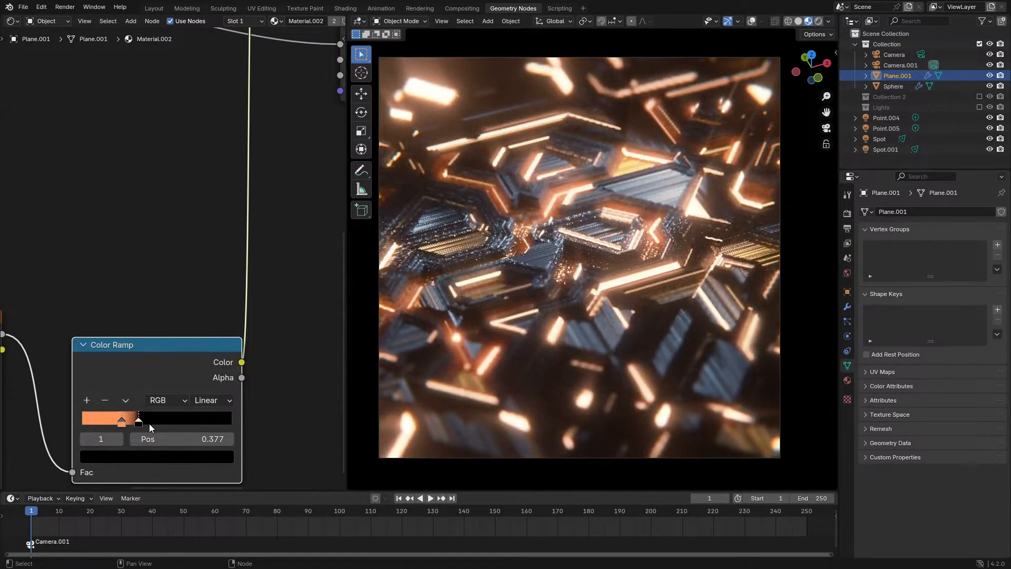
# Set the Noise Texture feeding the emission Color Ramp to a scale of 71 and a detail of 0
pyautogui.moveTo(167, 372); pyautogui.dragTo(285, 294, button='middle')
pyautogui.scroll(-3, 95, 292)
pyautogui.moveTo(95, 291); pyautogui.dragTo(165, 304, button='middle')
pyautogui.moveTo(174, 363); pyautogui.dragTo(242, 351)
pyautogui.moveTo(219, 279); pyautogui.dragTo(152, 290, button='middle')
pyautogui.scroll(2, 152, 290)
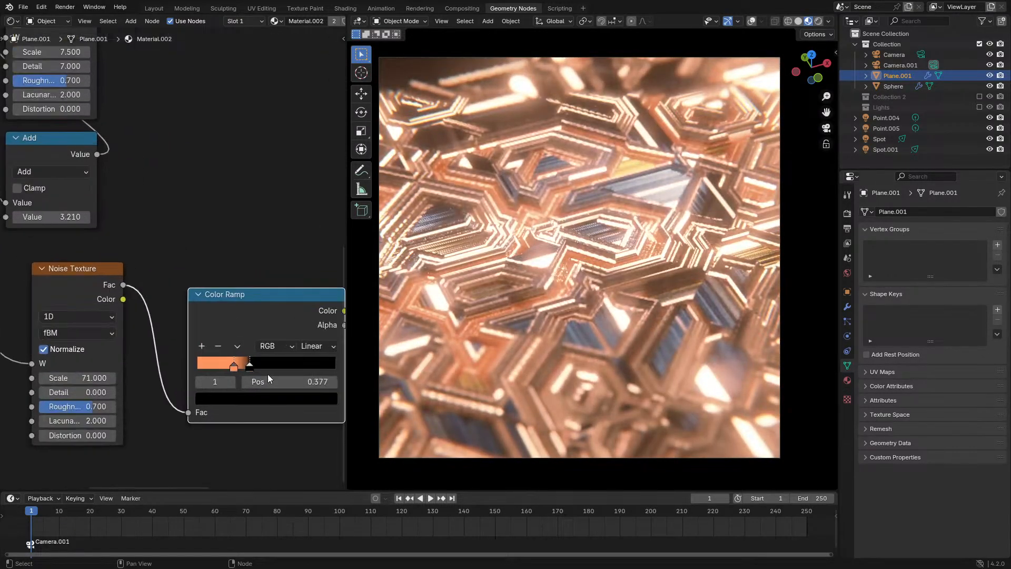
# Set the emission Color Ramp's first stop to position 0 and turquoise (hue 0.468, saturation 0.881), and the black stop to 0.150
pyautogui.moveTo(260, 362); pyautogui.dragTo(181, 383)
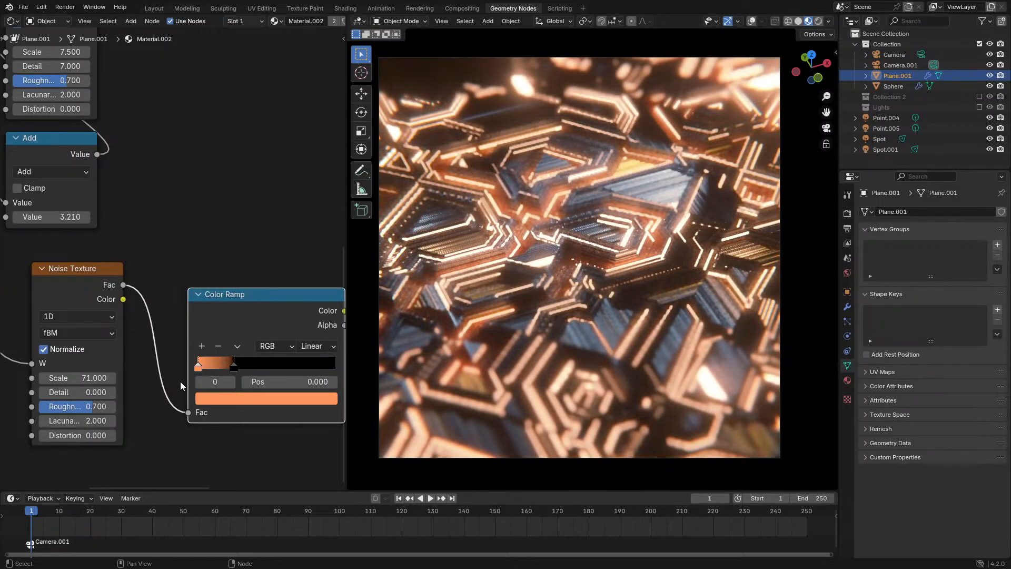
pyautogui.moveTo(236, 368)
pyautogui.mouseDown()
pyautogui.moveTo(211, 375)
pyautogui.moveTo(225, 368)
pyautogui.mouseUp()
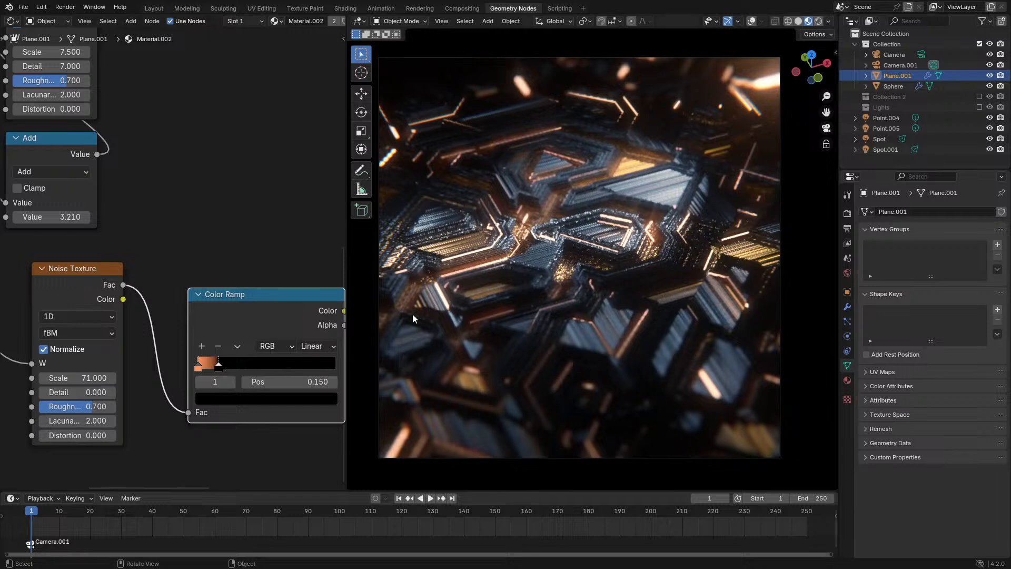
pyautogui.scroll(-4, 210, 258)
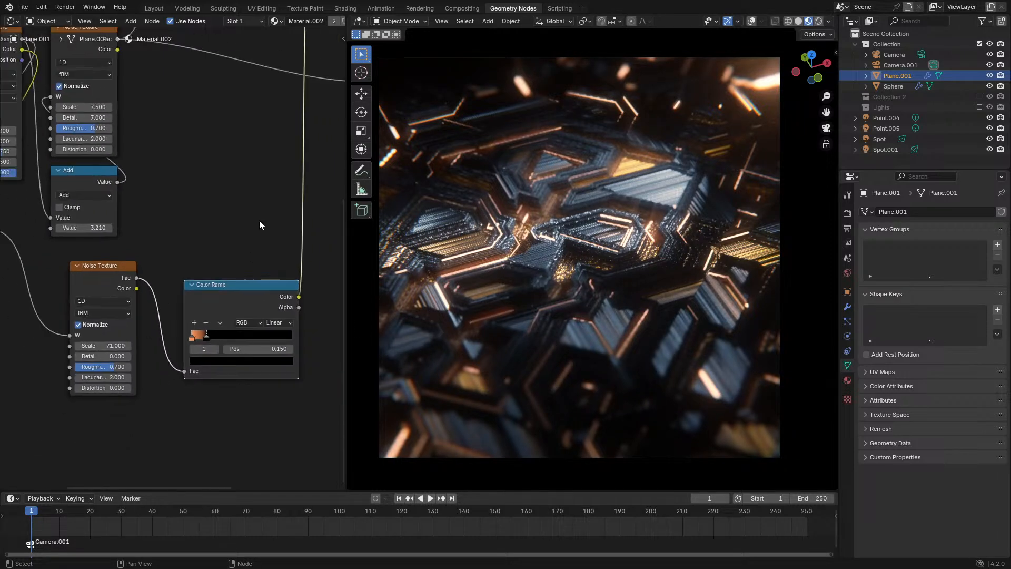
pyautogui.moveTo(259, 219); pyautogui.dragTo(220, 256, button='middle')
pyautogui.scroll(4, 152, 376)
pyautogui.click(144, 411)
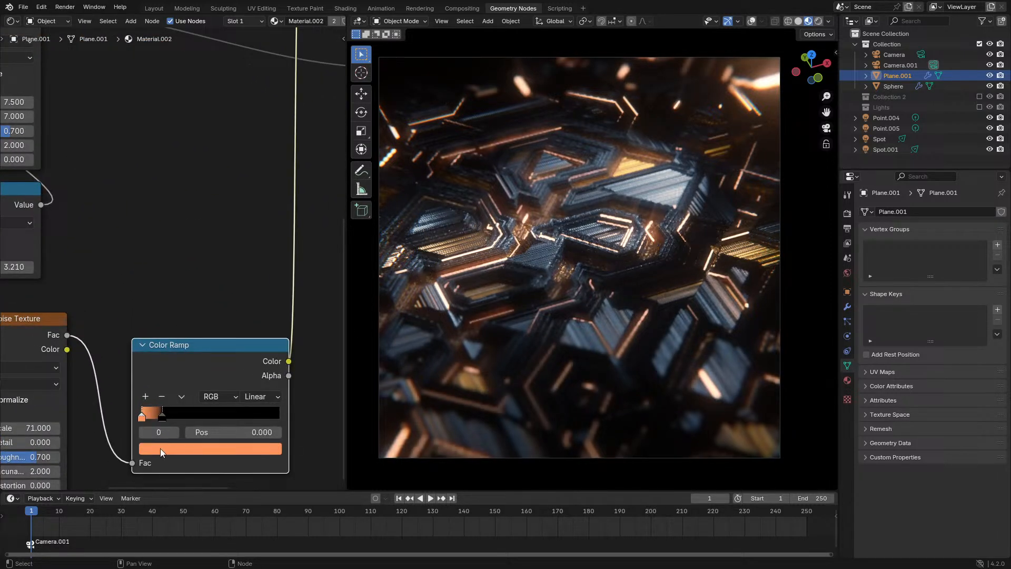
pyautogui.click(160, 448)
pyautogui.moveTo(180, 338); pyautogui.dragTo(198, 264)
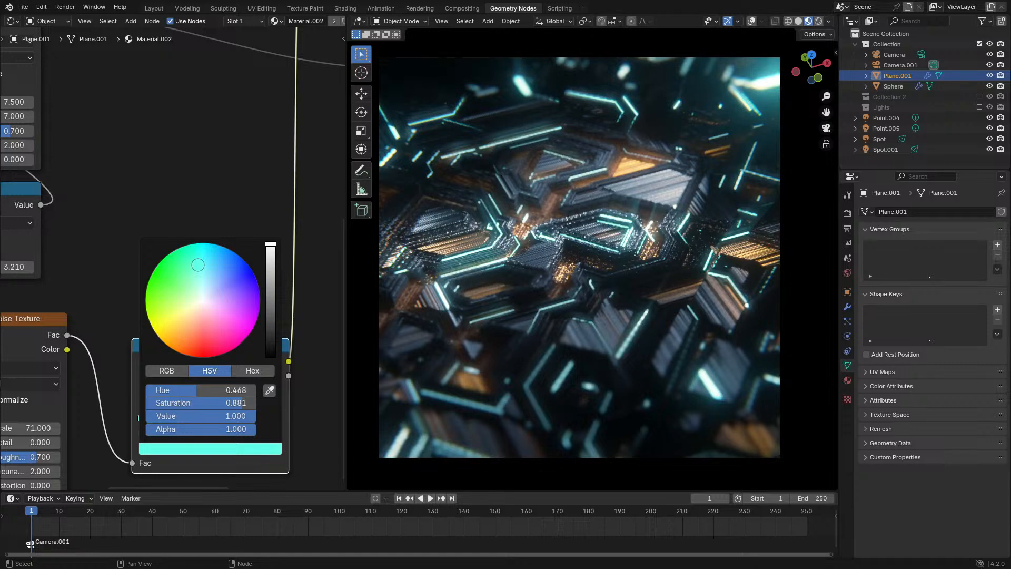
# Try a near-white colour on the orange stop of the Color Ramp driving the Base Color
pyautogui.scroll(-6, 207, 158)
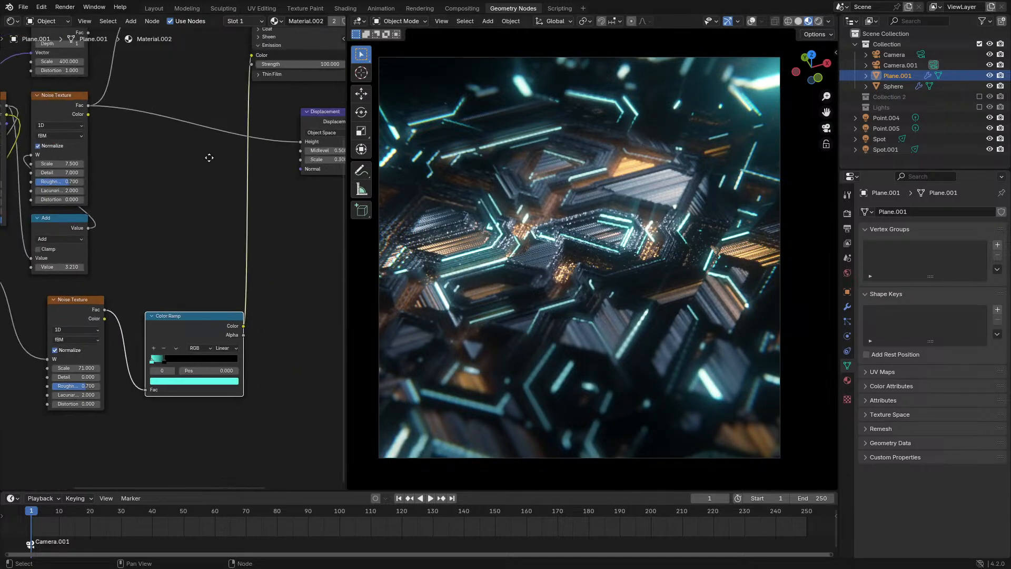
pyautogui.moveTo(208, 158); pyautogui.dragTo(128, 330, button='middle')
pyautogui.scroll(5, 158, 242)
pyautogui.moveTo(96, 148); pyautogui.dragTo(152, 249, button='middle')
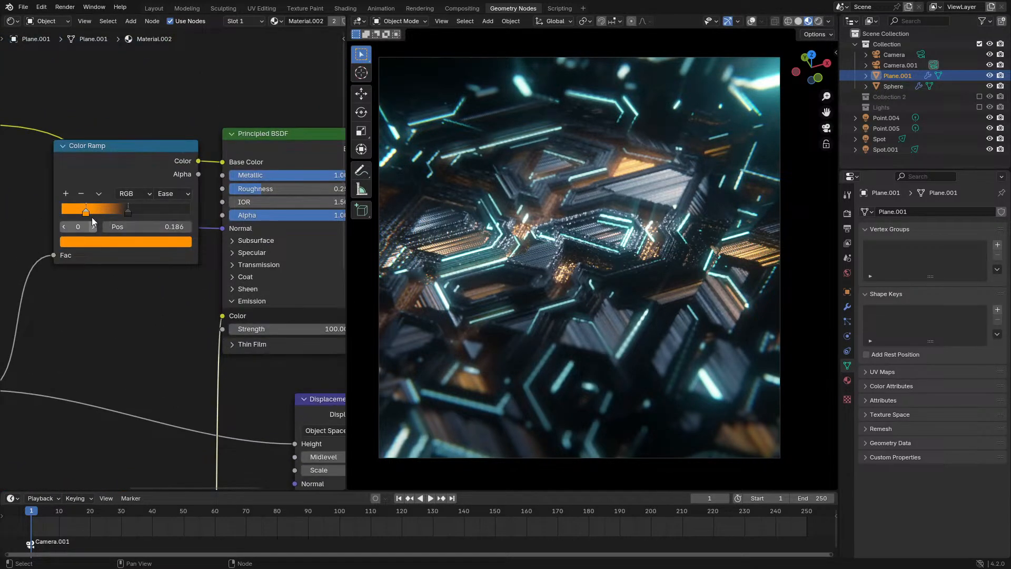
pyautogui.click(102, 246)
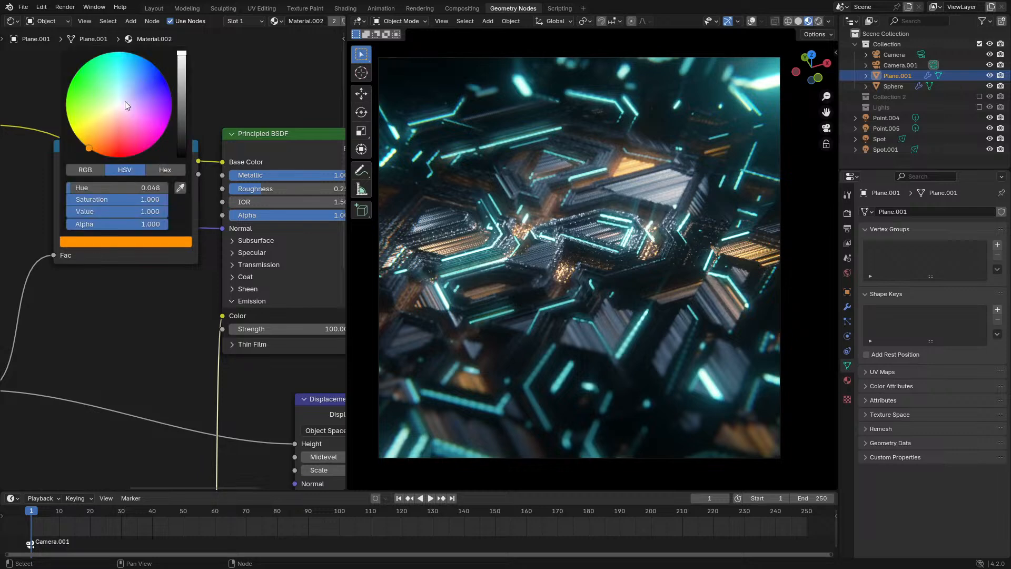
pyautogui.click(129, 87)
pyautogui.moveTo(129, 87); pyautogui.dragTo(117, 106)
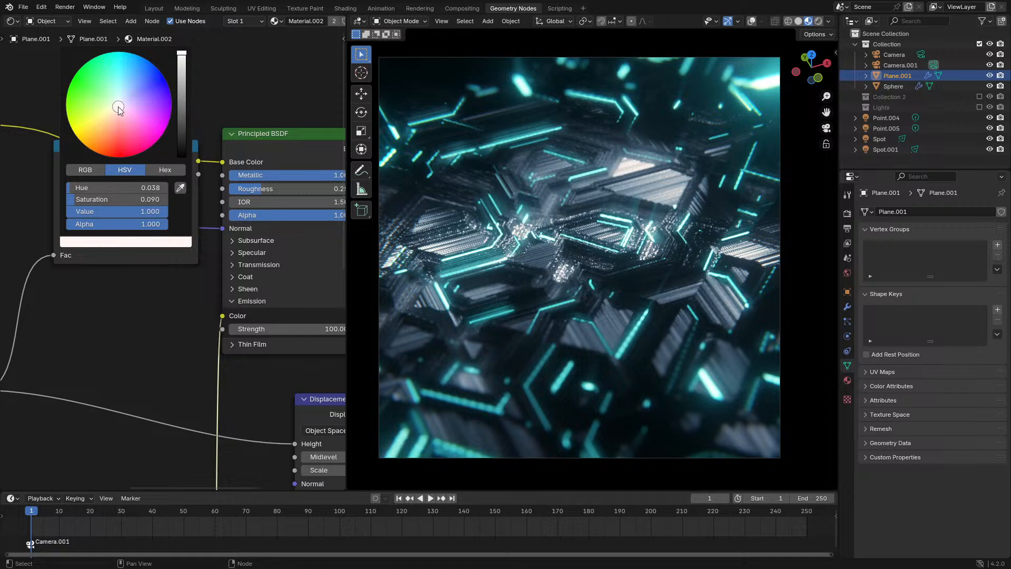
pyautogui.press('Escape')
# Duplicate the shared material so that the plane has its own independent copy
pyautogui.scroll(-2, 319, 24)
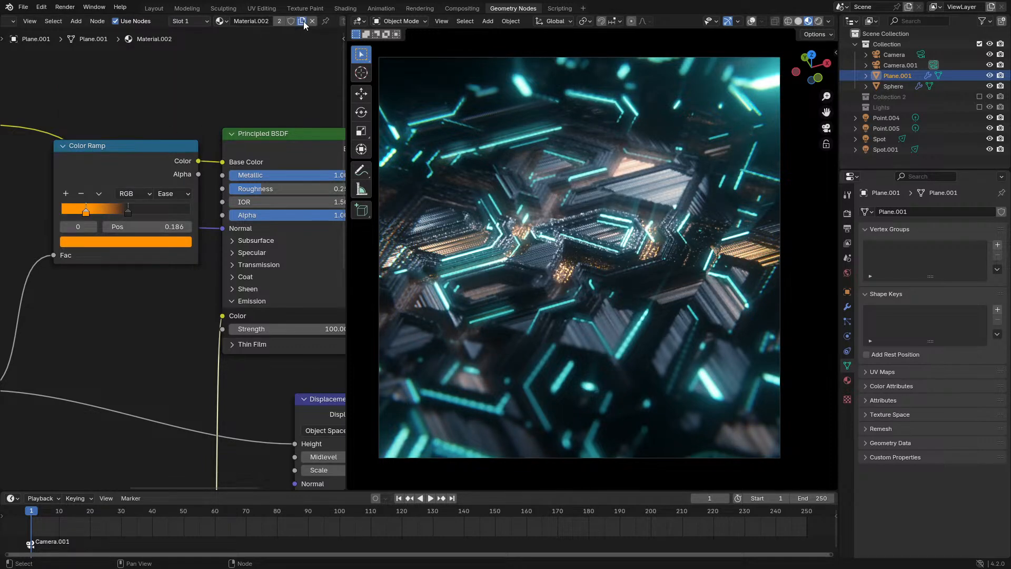
pyautogui.click(304, 23)
# Change the base colour ramp's orange stop to black and lower the Principled BSDF's roughness to about 0.20
pyautogui.click(140, 242)
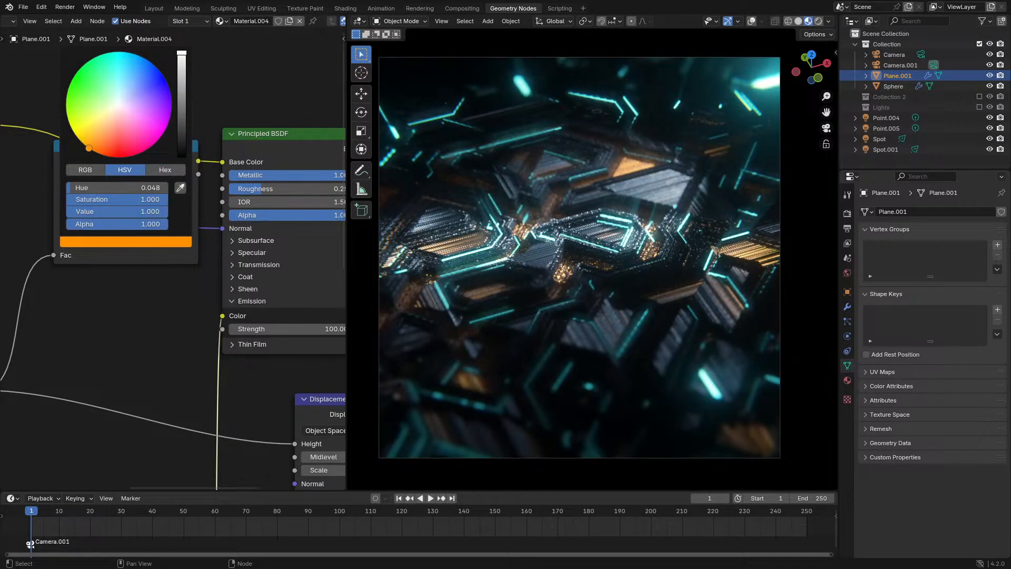
pyautogui.click(121, 110)
pyautogui.scroll(-20, 122, 109)
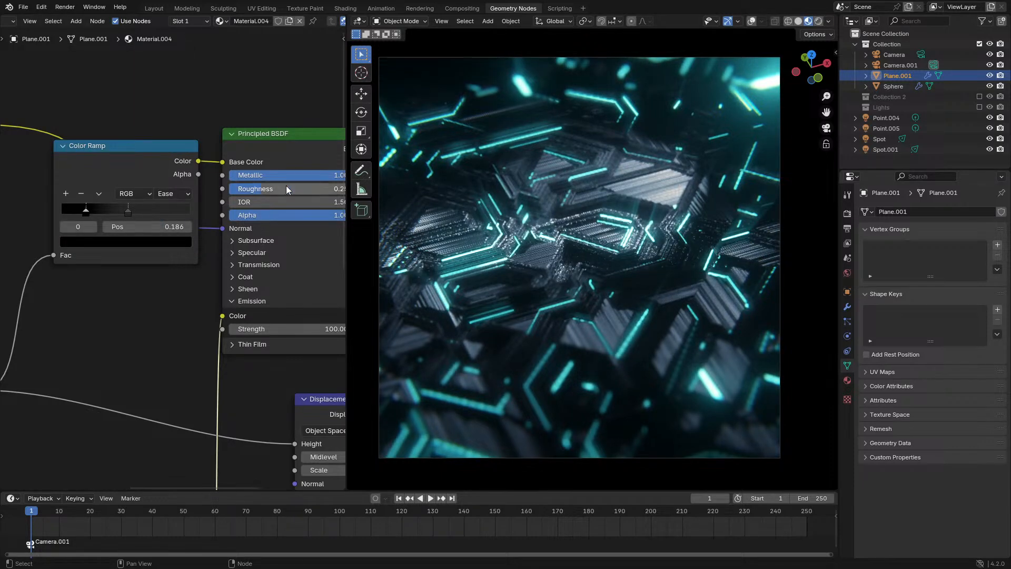
pyautogui.moveTo(262, 188)
pyautogui.keyDown('ctrl'); pyautogui.mouseDown()
pyautogui.moveTo(241, 189)
pyautogui.moveTo(254, 189)
pyautogui.mouseUp(); pyautogui.keyUp('ctrl')
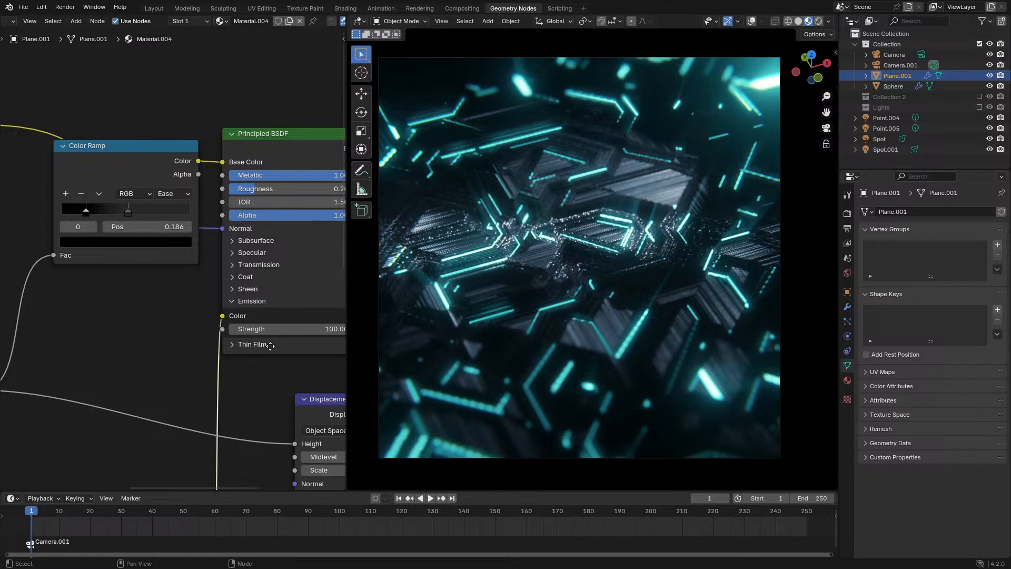
# Try bright green and blue as the colour of the emission Color Ramp's first stop
pyautogui.moveTo(270, 346); pyautogui.dragTo(268, 152, button='middle')
pyautogui.moveTo(144, 418); pyautogui.dragTo(219, 203, button='middle')
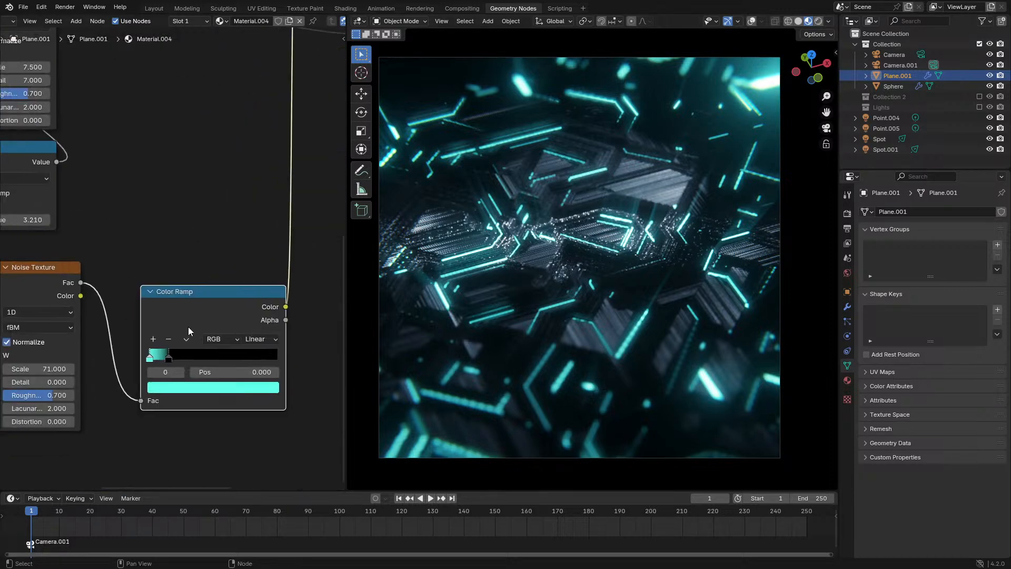
pyautogui.click(188, 388)
pyautogui.moveTo(206, 298); pyautogui.dragTo(156, 233)
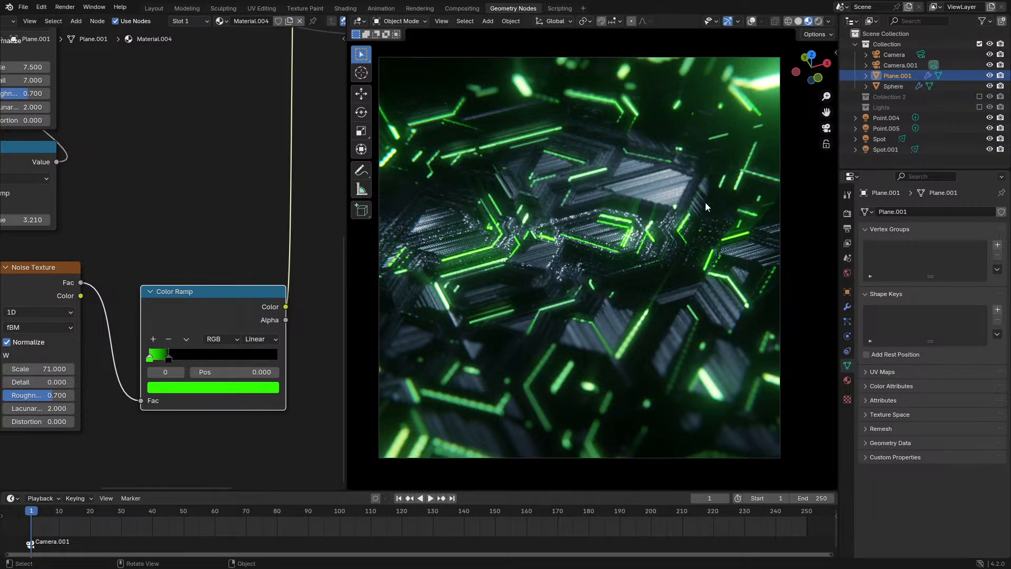
pyautogui.press('z')
pyautogui.click(682, 268)
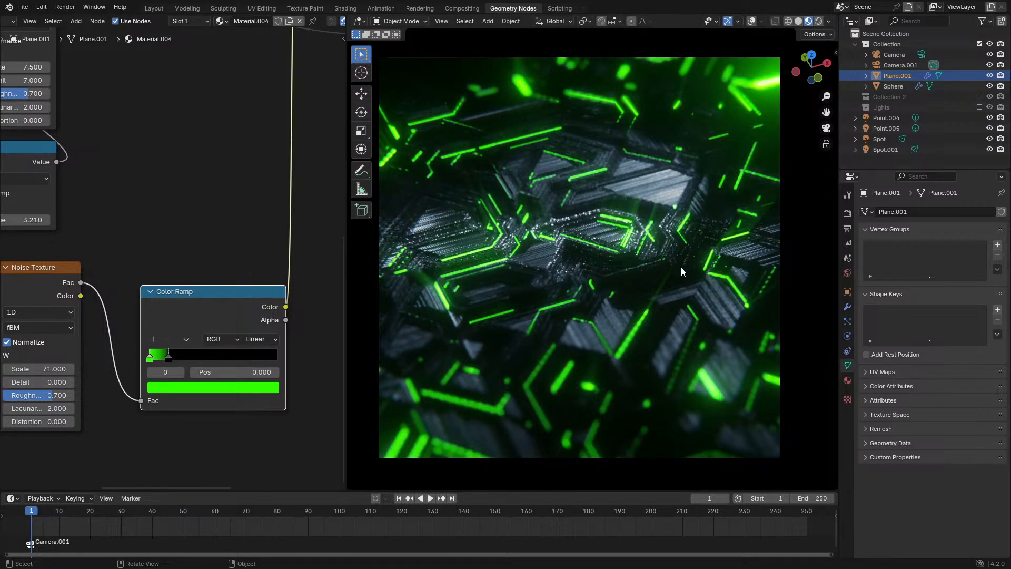
pyautogui.click(235, 388)
pyautogui.moveTo(219, 271); pyautogui.dragTo(232, 204)
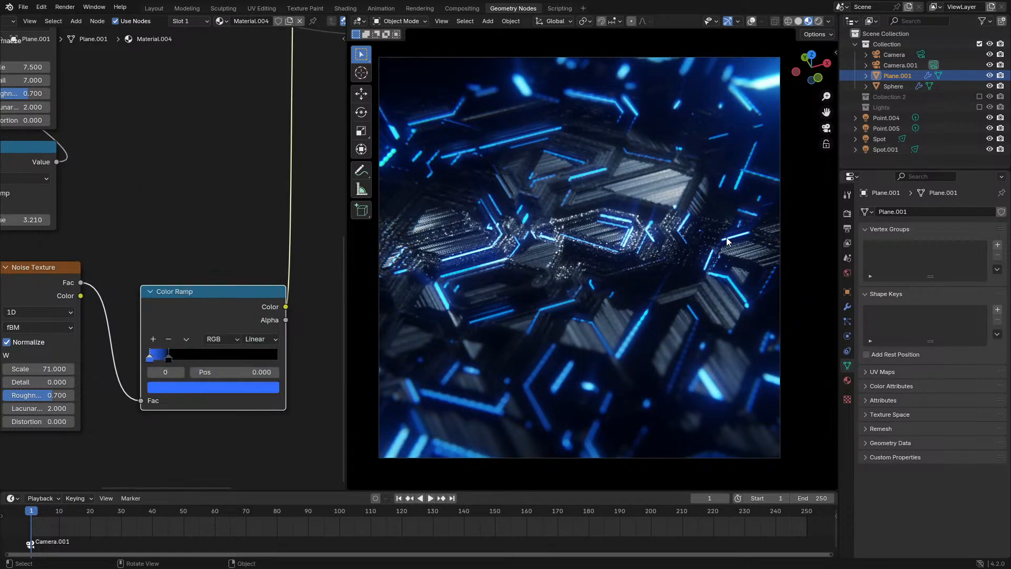
# Set the emission ramp's first stop to orange-red with hue 0.013 and saturation 1.000, and inspect the plane outside the camera view
pyautogui.click(186, 388)
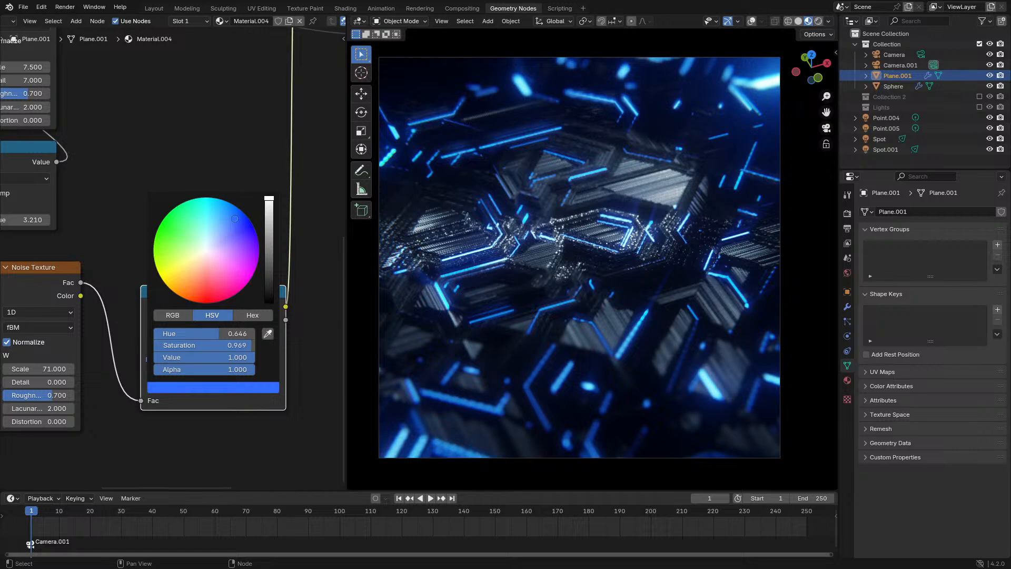
pyautogui.moveTo(235, 219)
pyautogui.mouseDown()
pyautogui.moveTo(199, 302)
pyautogui.moveTo(216, 299)
pyautogui.moveTo(189, 300)
pyautogui.mouseUp()
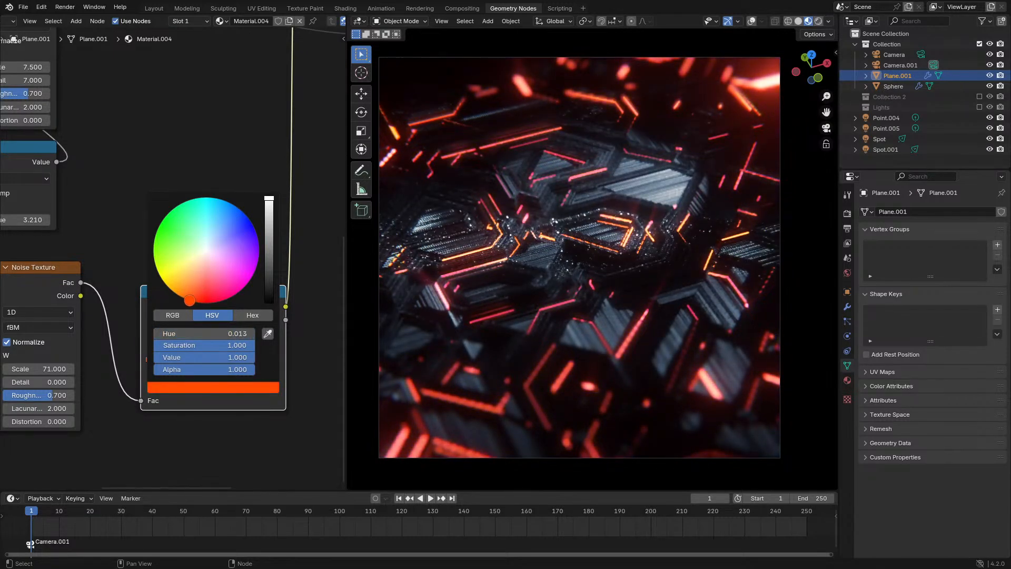
pyautogui.press('KP_0')
pyautogui.scroll(6, 497, 300)
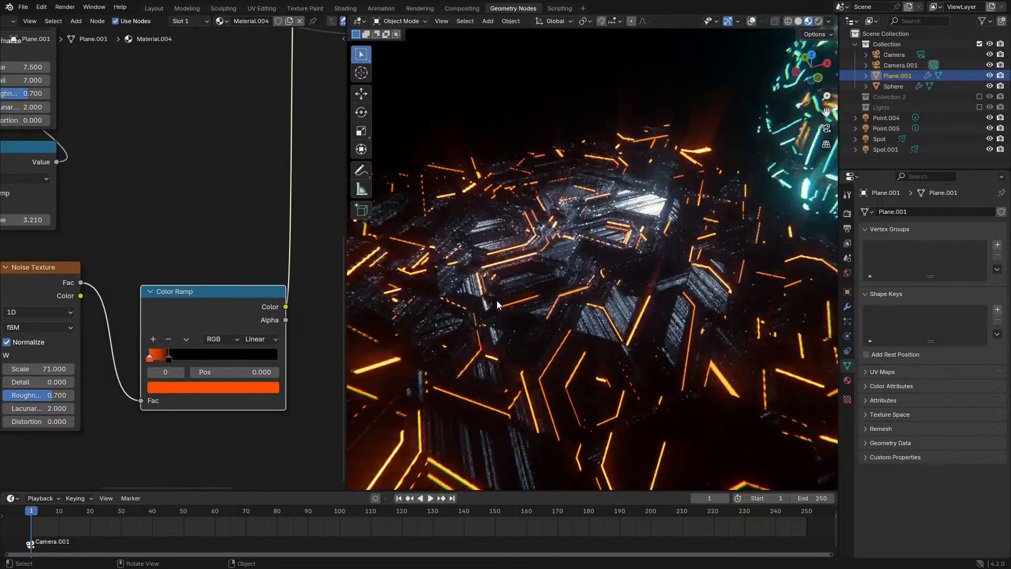
pyautogui.moveTo(498, 300); pyautogui.dragTo(482, 339, button='middle')
pyautogui.scroll(-6, 566, 341)
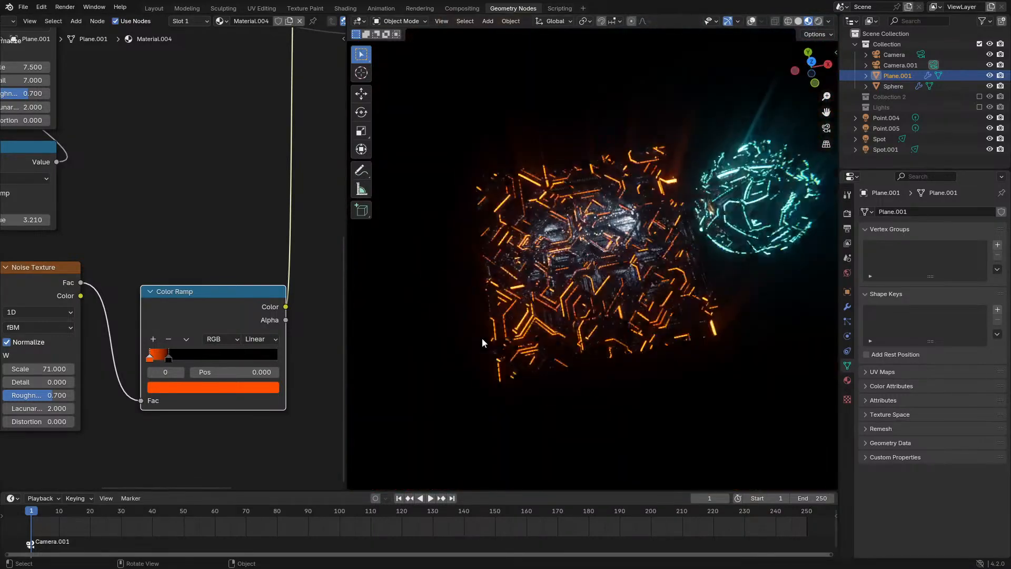
pyautogui.scroll(6, 571, 318)
pyautogui.moveTo(571, 318); pyautogui.dragTo(573, 296, button='middle')
# Lower the roughness of the Noise Texture driving the displacement to 0.400
pyautogui.moveTo(135, 241); pyautogui.dragTo(319, 243, button='middle')
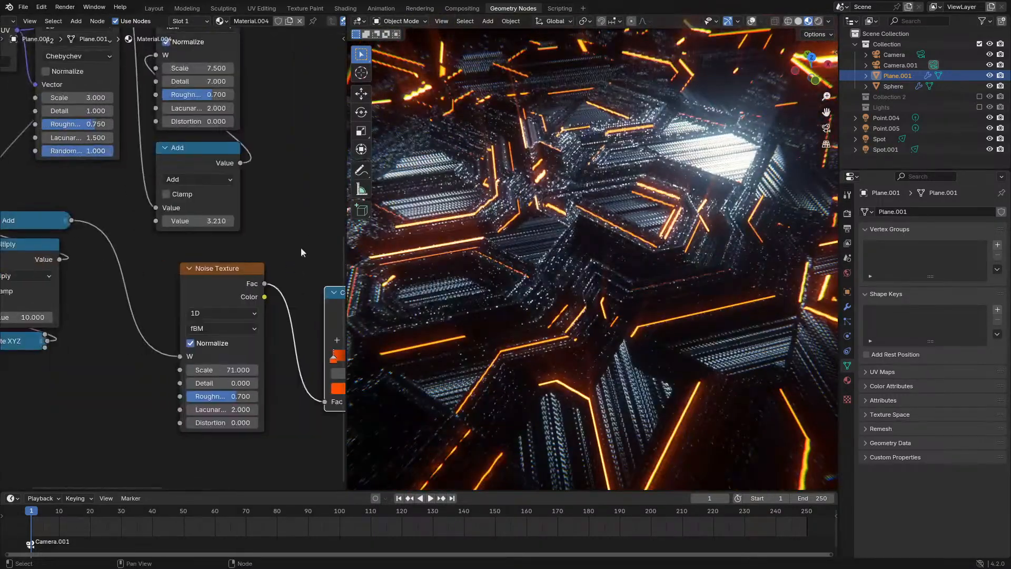
pyautogui.moveTo(188, 129); pyautogui.dragTo(185, 273, button='middle')
pyautogui.moveTo(204, 242); pyautogui.dragTo(185, 241)
# Examine the displaced plane and its glowing lines from free angles and through the camera
pyautogui.scroll(-5, 503, 272)
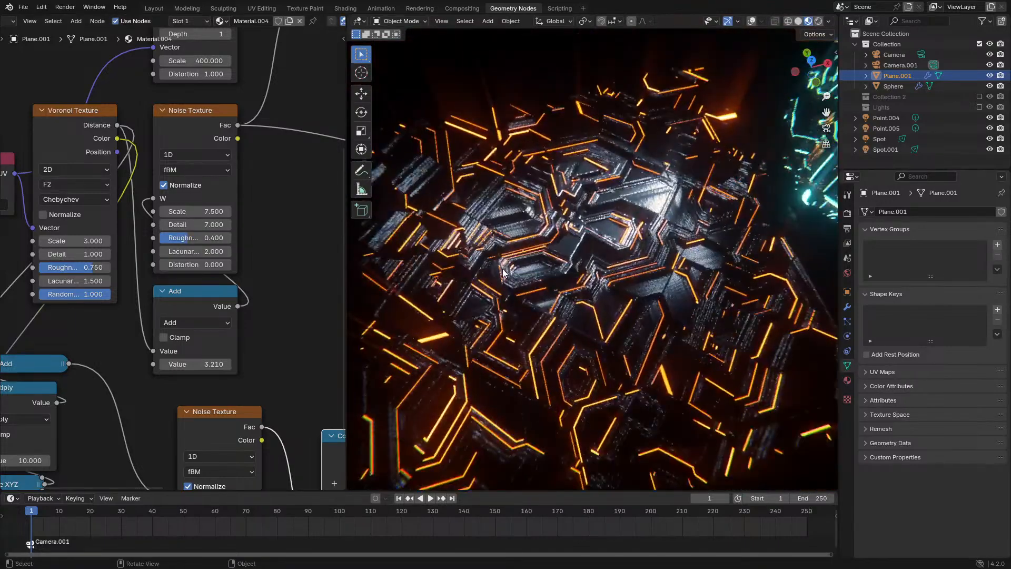
pyautogui.moveTo(497, 273); pyautogui.dragTo(503, 273, button='middle')
pyautogui.press('KP_0')
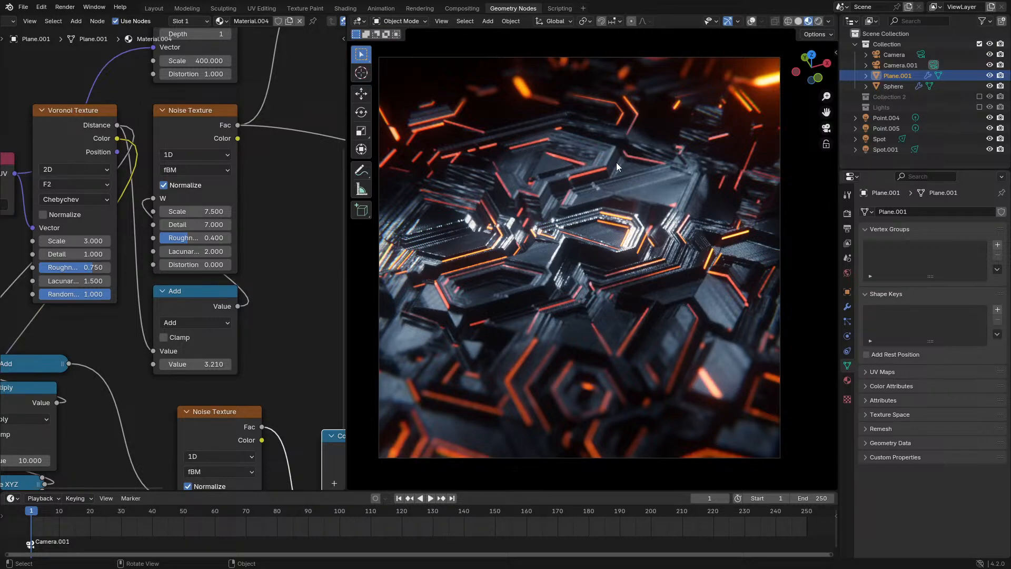
pyautogui.press('KP_0')
pyautogui.moveTo(636, 252); pyautogui.dragTo(629, 235, button='middle')
pyautogui.scroll(2, 629, 235)
pyautogui.press('KP_0')
pyautogui.scroll(-1, 629, 235)
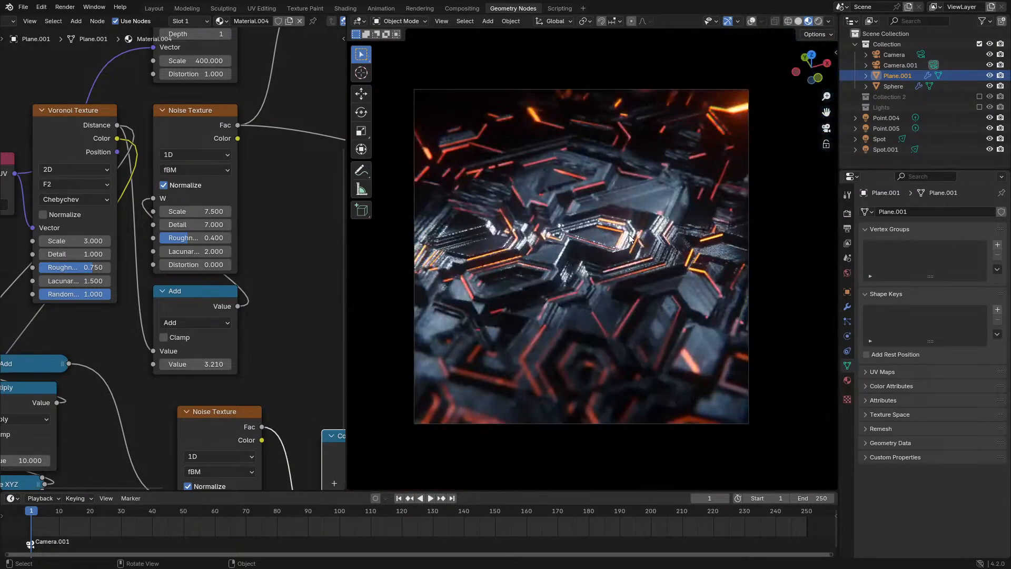
pyautogui.scroll(1, 630, 238)
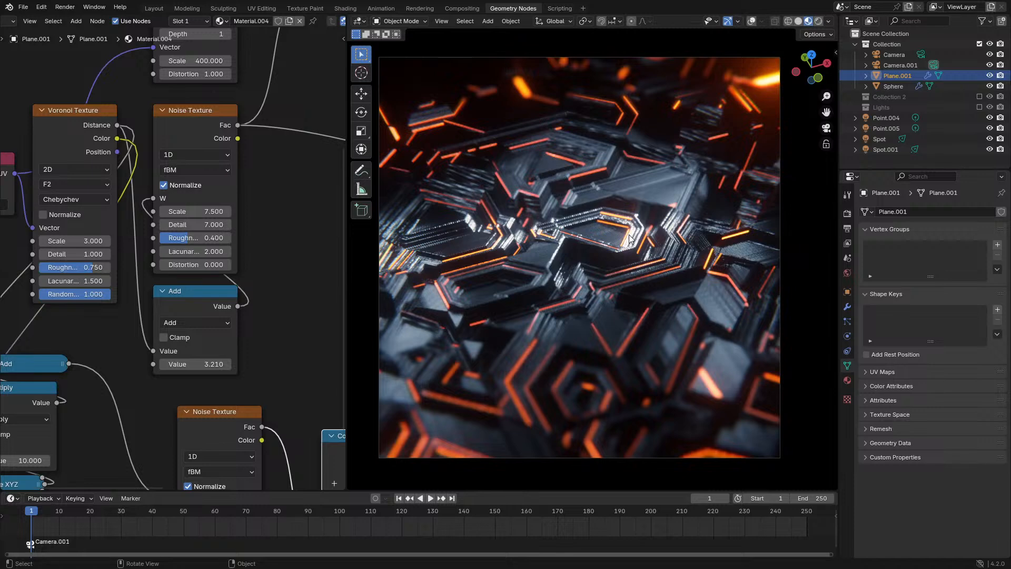
# Set the lacunarity of the Noise Texture driving the displacement to 3
pyautogui.moveTo(193, 302); pyautogui.dragTo(119, 175, button='middle')
pyautogui.moveTo(132, 120); pyautogui.dragTo(166, 222, button='middle')
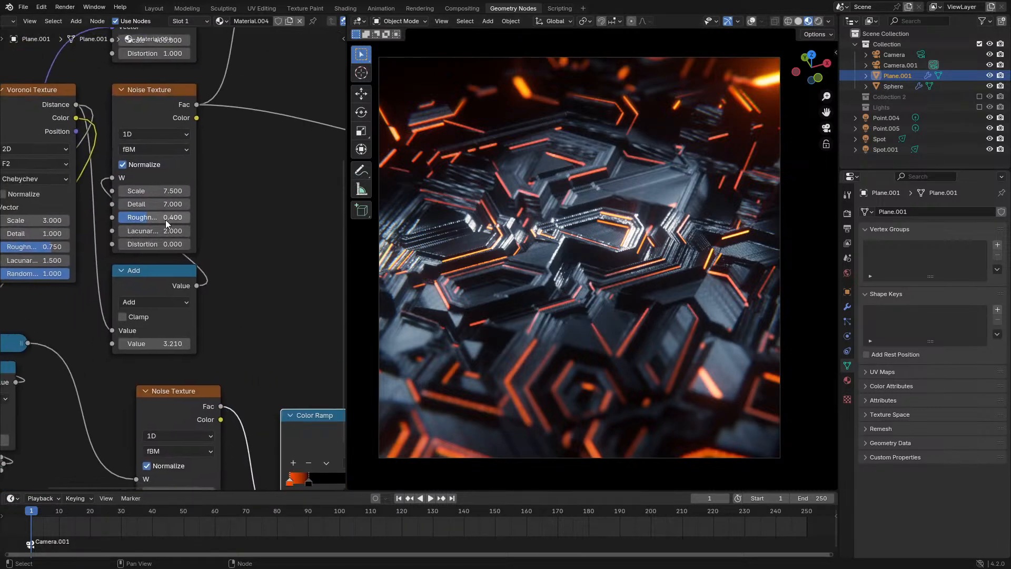
pyautogui.moveTo(146, 217)
pyautogui.mouseDown()
pyautogui.moveTo(182, 217)
pyautogui.moveTo(146, 217)
pyautogui.mouseUp()
pyautogui.click(156, 231)
pyautogui.write('3')
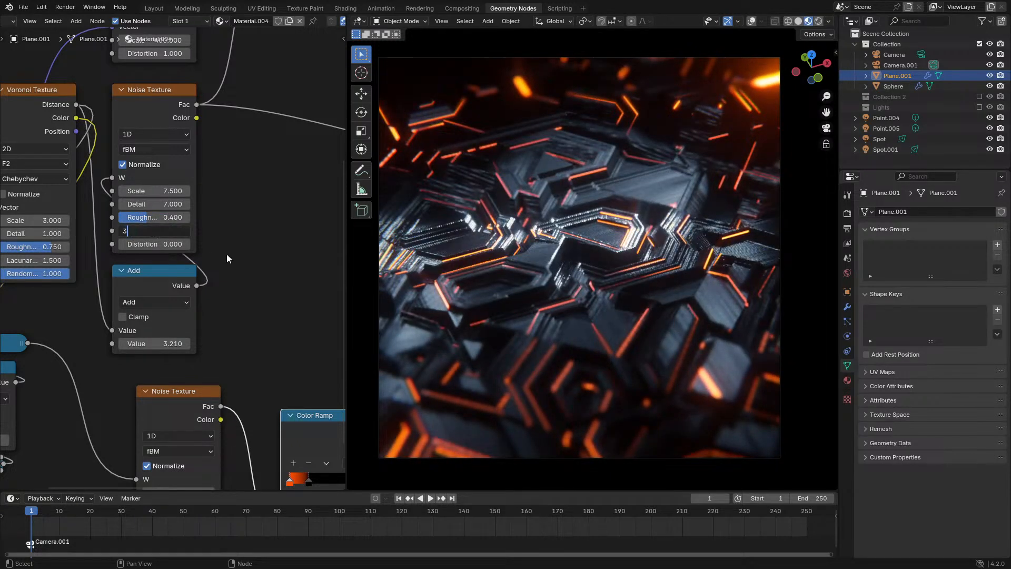
pyautogui.press('Return')
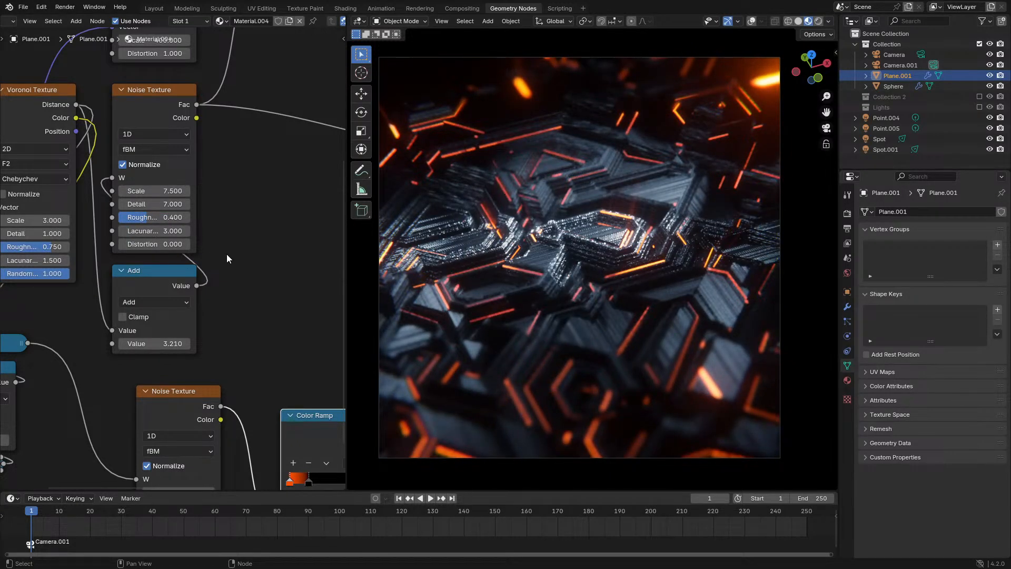
# Try a roughness of 0.300 on the displacement Noise Texture, compare it through the camera, and undo the change
pyautogui.moveTo(508, 233); pyautogui.dragTo(524, 232, button='middle')
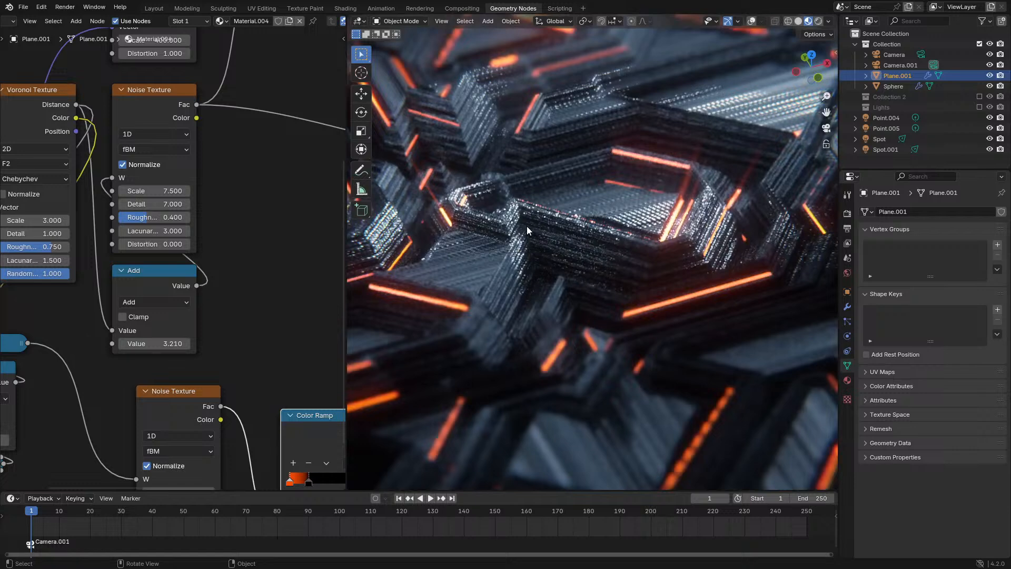
pyautogui.keyDown('ctrl'); pyautogui.moveTo(146, 217); pyautogui.dragTo(139, 217); pyautogui.keyUp('ctrl')
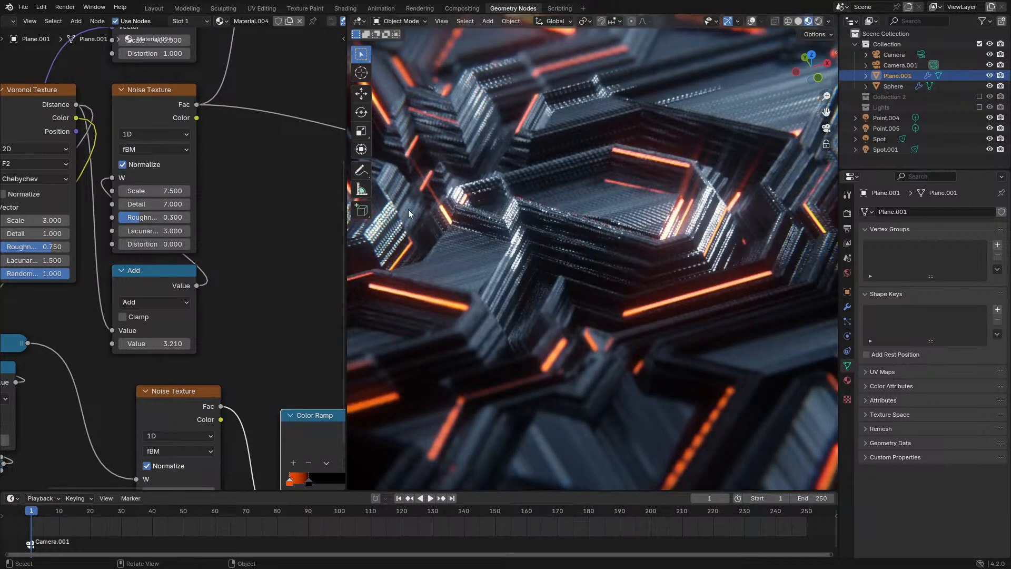
pyautogui.press('KP_0')
pyautogui.hotkey('ctrl', 'z')
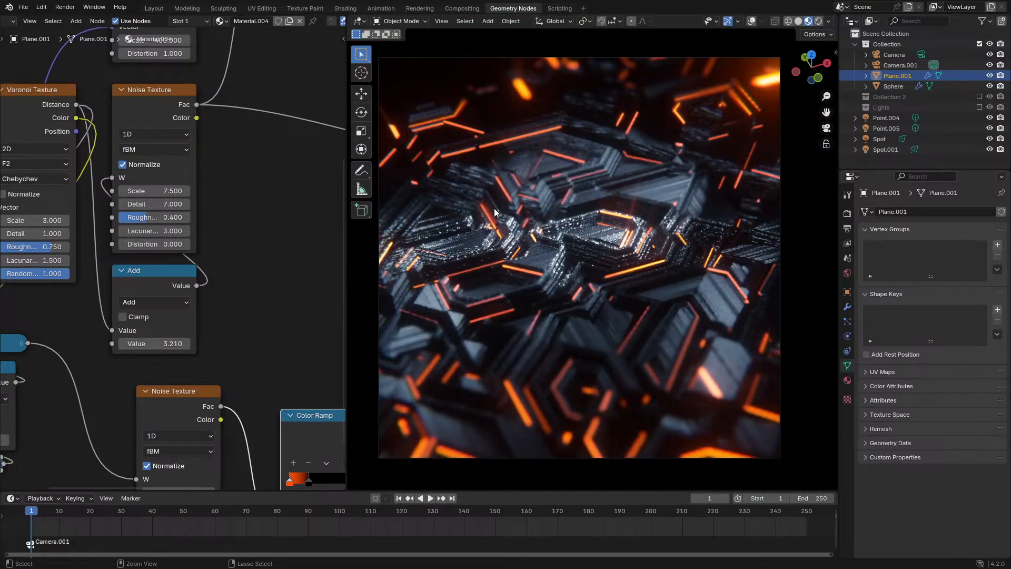
# Set the displacement noise's roughness to 0.350 and preview other offset values in the Add node feeding it
pyautogui.click(158, 218)
pyautogui.write('0.35')
pyautogui.press('Return')
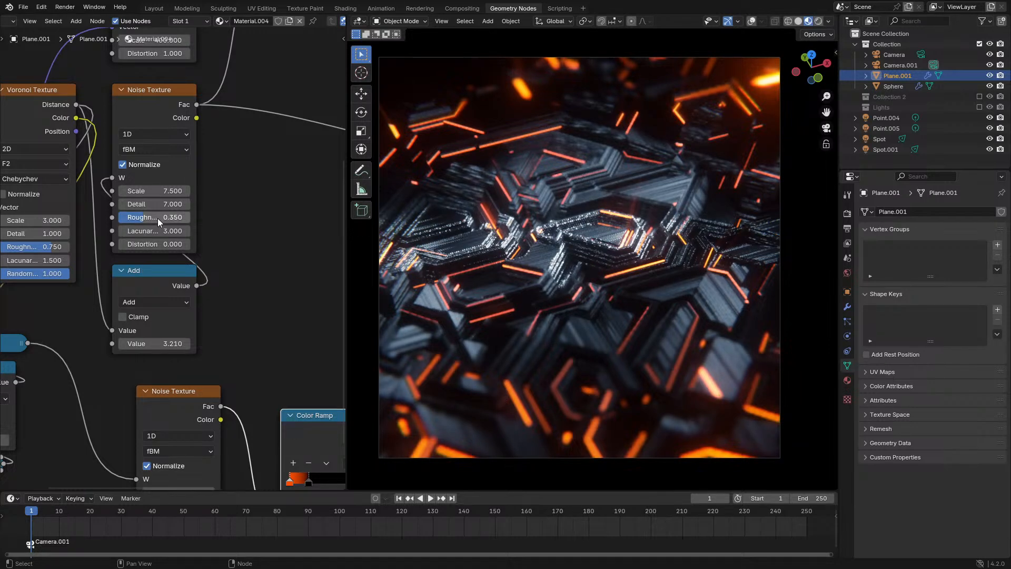
pyautogui.keyDown('ctrl'); pyautogui.moveTo(158, 343); pyautogui.dragTo(113, 343); pyautogui.keyUp('ctrl')
pyautogui.rightClick(158, 344)
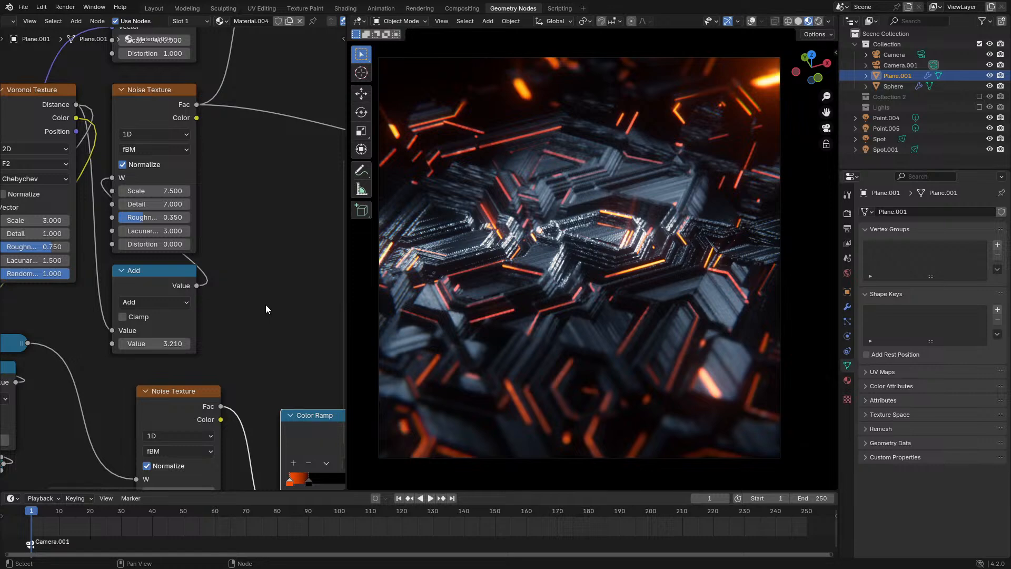
# Try the AgX view transform and preview other colours for the emission Color Ramp's first stop
pyautogui.moveTo(266, 305); pyautogui.dragTo(175, 243, button='middle')
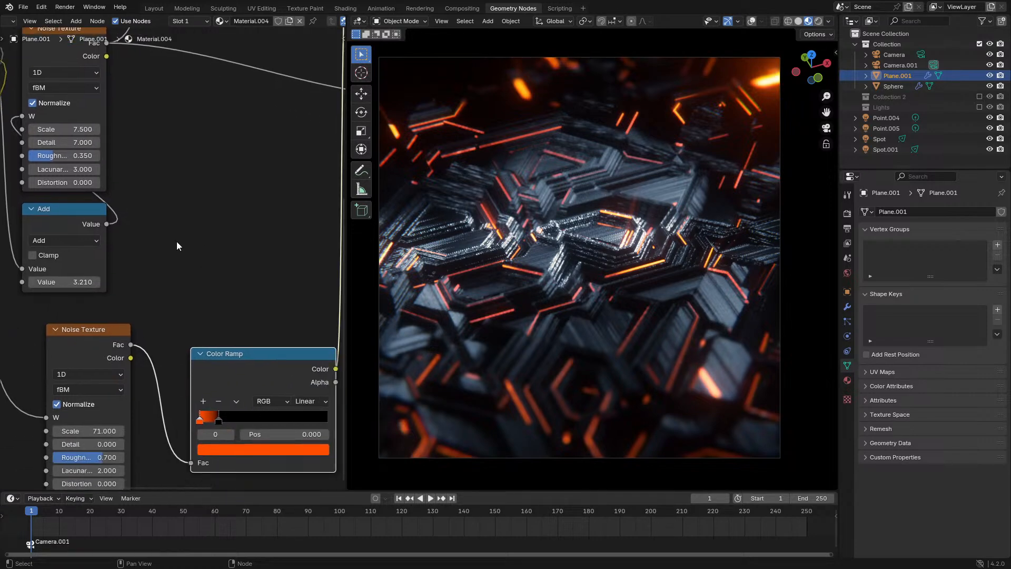
pyautogui.click(849, 213)
pyautogui.scroll(-15, 925, 482)
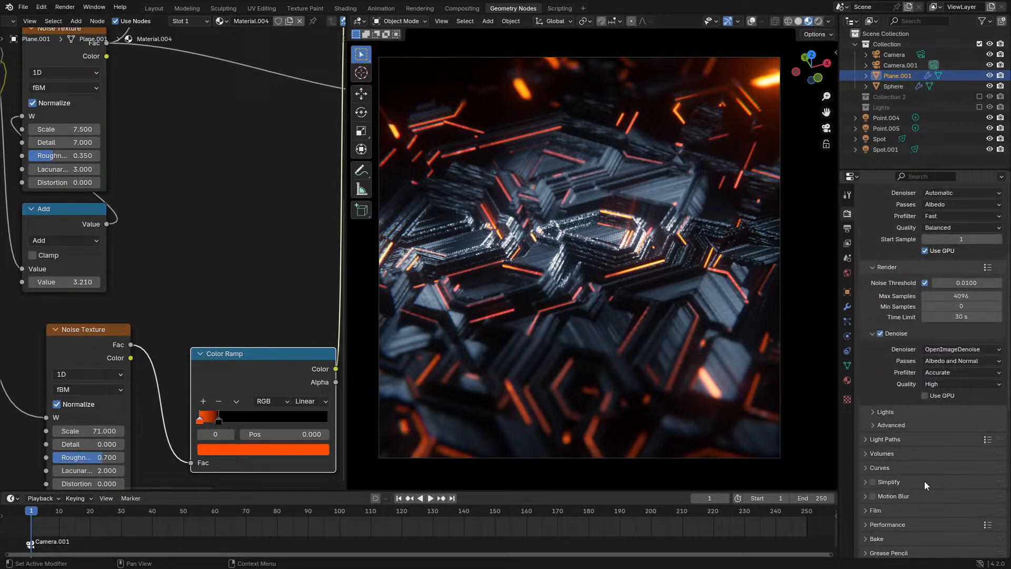
pyautogui.click(949, 465)
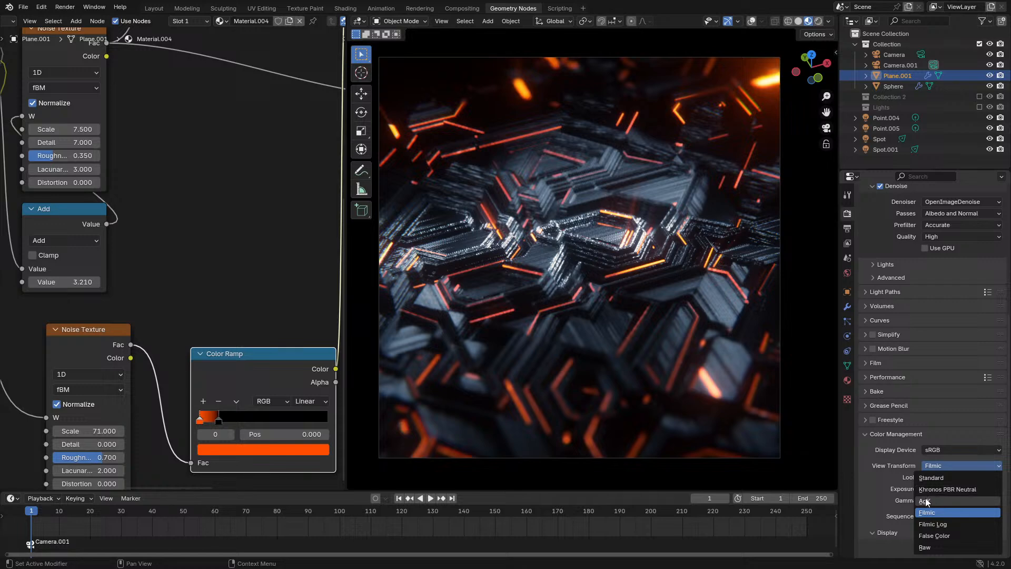
pyautogui.click(932, 490)
pyautogui.moveTo(232, 315); pyautogui.dragTo(196, 295, button='middle')
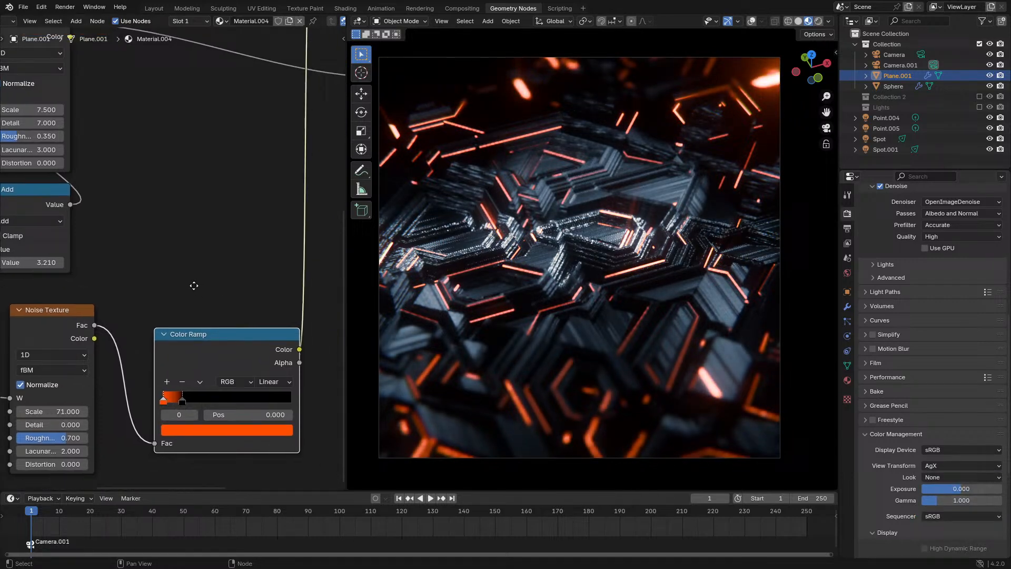
pyautogui.click(228, 431)
pyautogui.click(198, 427)
pyautogui.moveTo(206, 316)
pyautogui.mouseDown()
pyautogui.moveTo(231, 240)
pyautogui.moveTo(168, 287)
pyautogui.moveTo(185, 330)
pyautogui.moveTo(167, 289)
pyautogui.moveTo(255, 254)
pyautogui.moveTo(203, 342)
pyautogui.mouseUp()
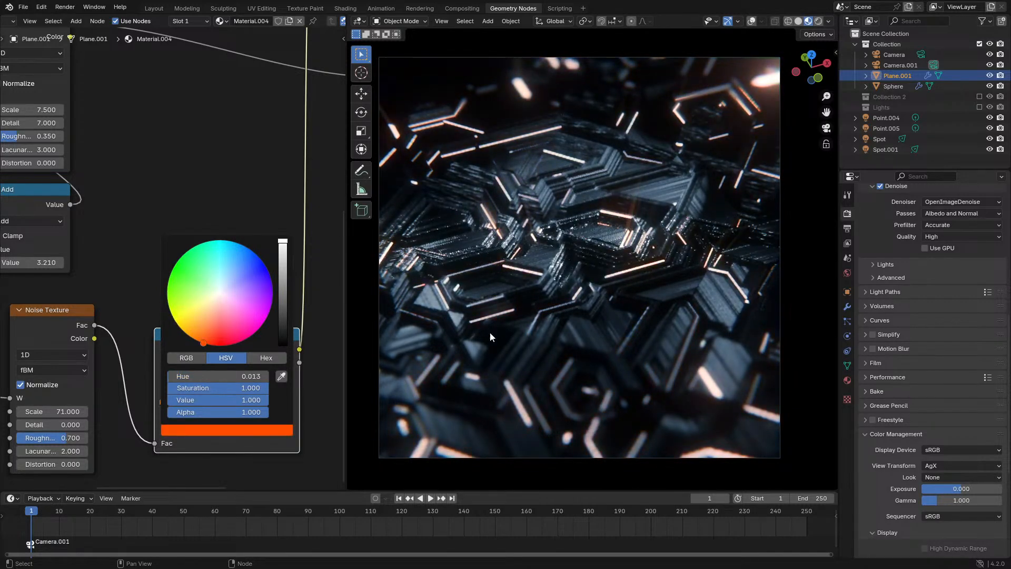
# Try the Punchy look with the AgX view transform and preview different emission colours under it
pyautogui.click(931, 480)
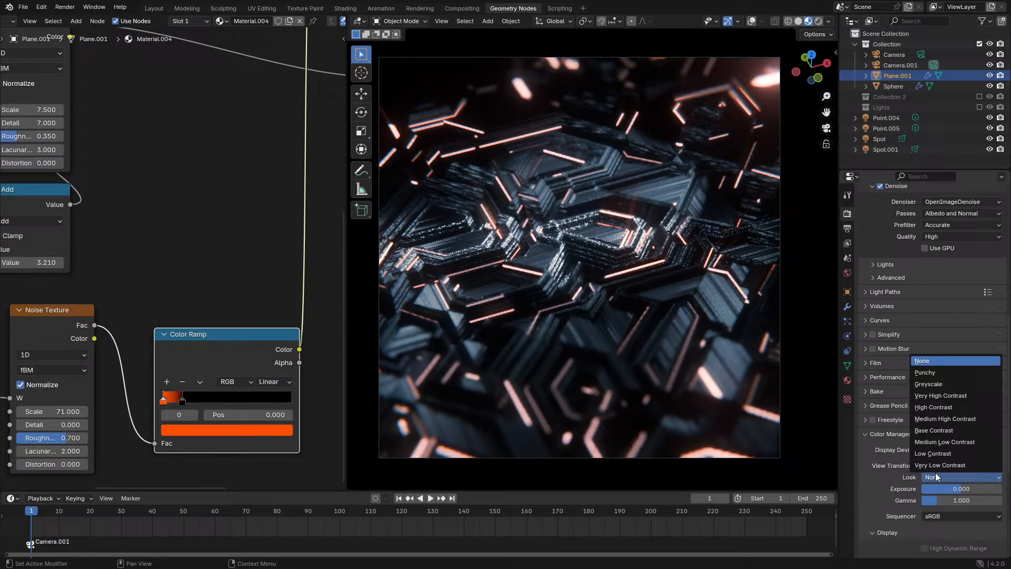
pyautogui.click(936, 371)
pyautogui.click(217, 429)
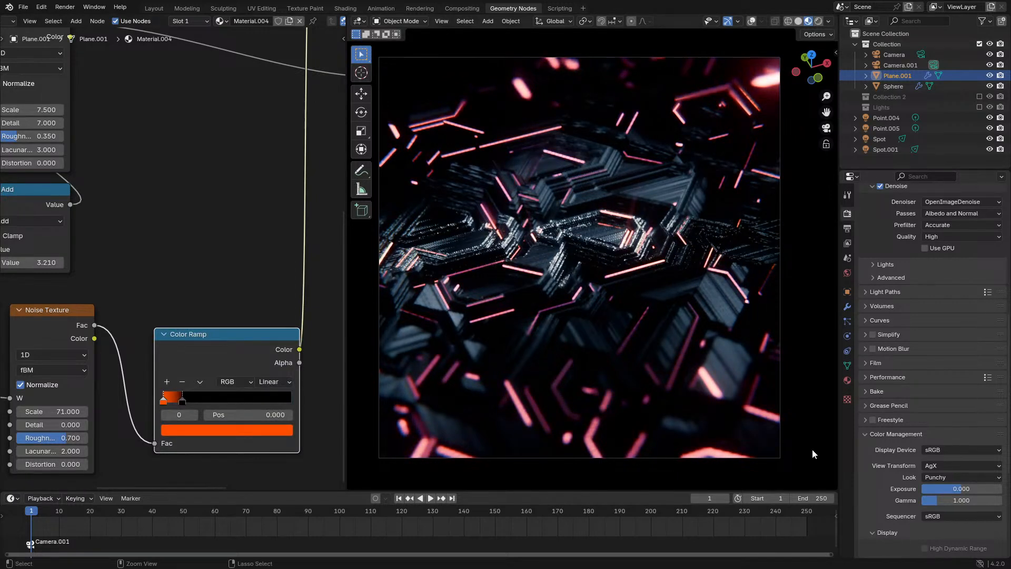
# Try the Khronos PBR Neutral view transform and preview how emission colours of various hues render under it
pyautogui.click(938, 466)
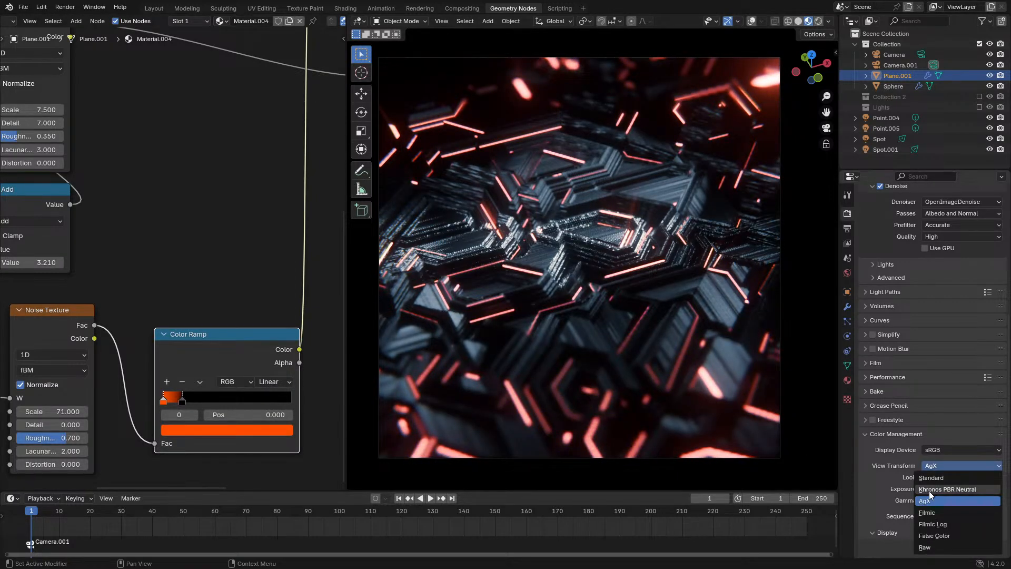
pyautogui.click(933, 489)
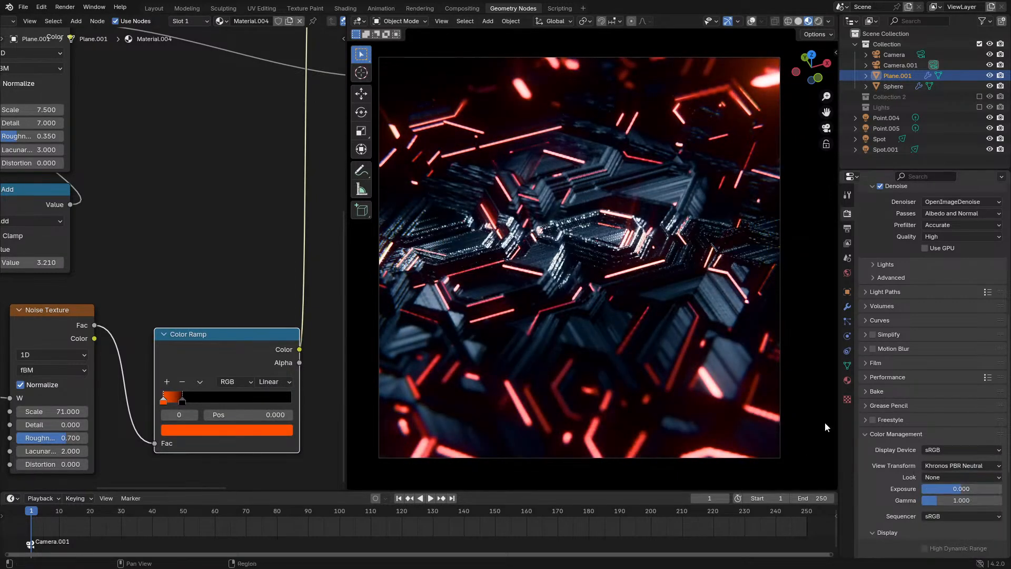
pyautogui.click(205, 428)
pyautogui.moveTo(207, 326)
pyautogui.mouseDown()
pyautogui.moveTo(235, 242)
pyautogui.moveTo(168, 283)
pyautogui.moveTo(191, 248)
pyautogui.moveTo(203, 343)
pyautogui.mouseUp()
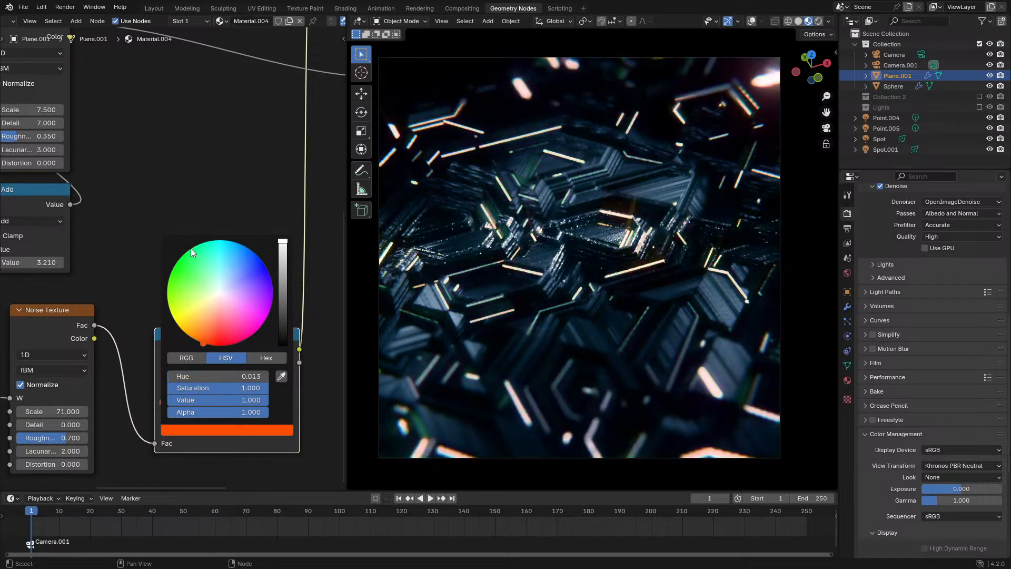
# Set the view transform to Filmic and preview various hues on the emission ramp's first stop without keeping them
pyautogui.click(963, 466)
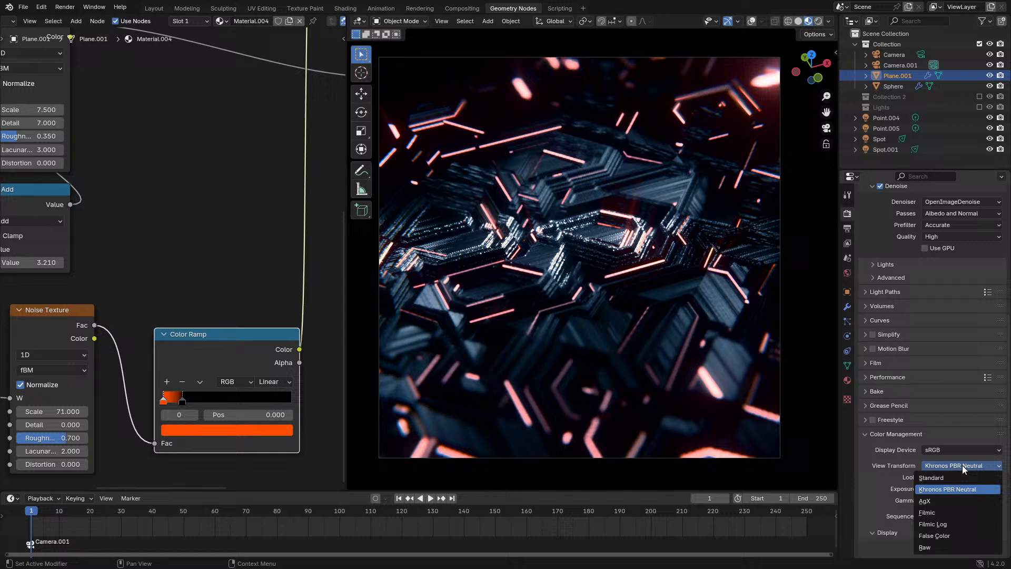
pyautogui.click(946, 511)
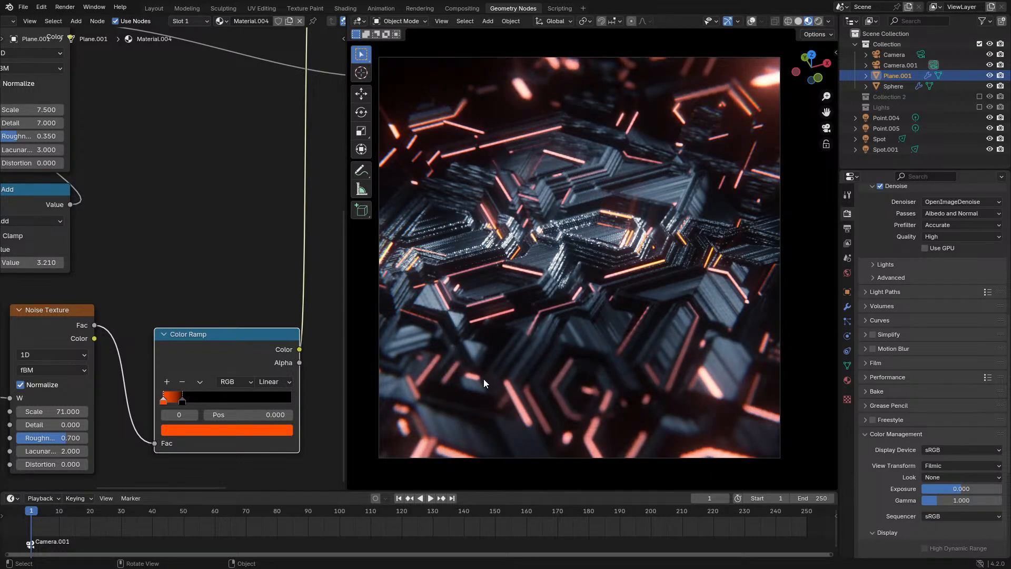
pyautogui.click(230, 429)
pyautogui.moveTo(203, 342)
pyautogui.mouseDown()
pyautogui.moveTo(244, 245)
pyautogui.moveTo(167, 292)
pyautogui.moveTo(270, 308)
pyautogui.moveTo(266, 268)
pyautogui.moveTo(176, 268)
pyautogui.moveTo(219, 243)
pyautogui.moveTo(269, 293)
pyautogui.moveTo(251, 250)
pyautogui.moveTo(167, 292)
pyautogui.moveTo(196, 338)
pyautogui.mouseUp()
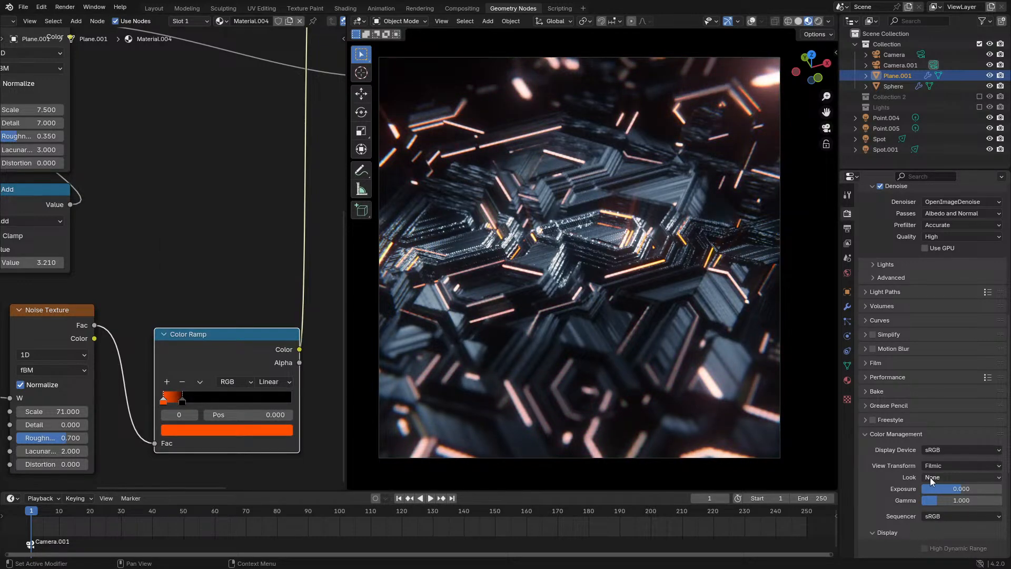
# Inspect the plane outside the camera view, select the first Camera object, and switch the render engine to EEVEE
pyautogui.moveTo(597, 376); pyautogui.dragTo(597, 416, button='middle')
pyautogui.scroll(3, 597, 385)
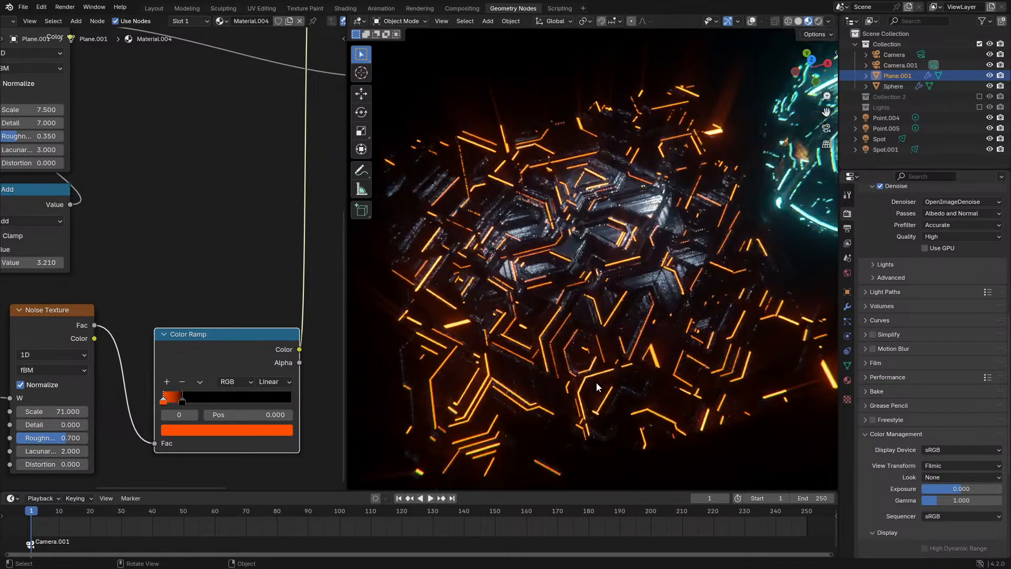
pyautogui.press('KP_0')
pyautogui.click(903, 57)
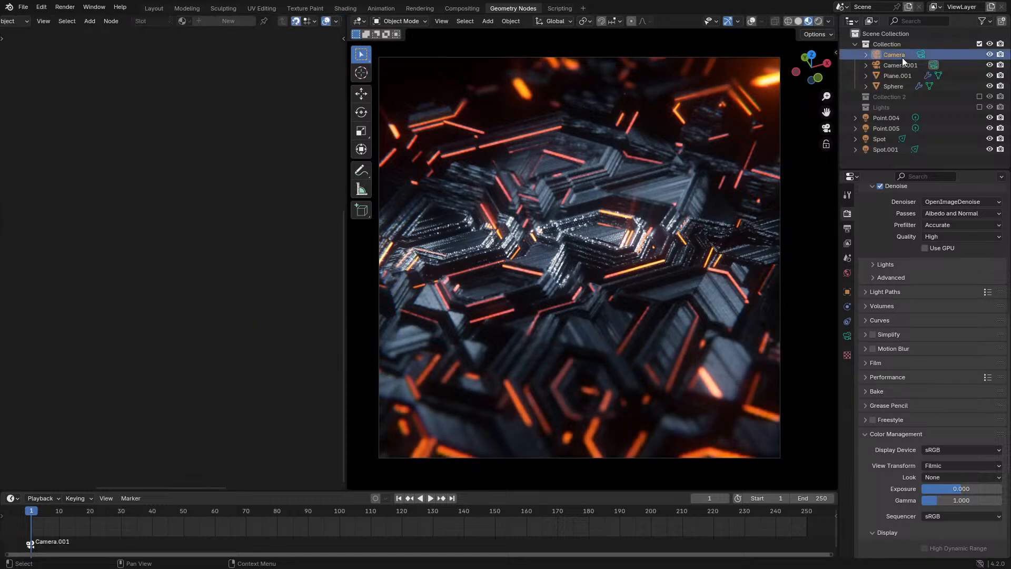
pyautogui.scroll(12, 915, 299)
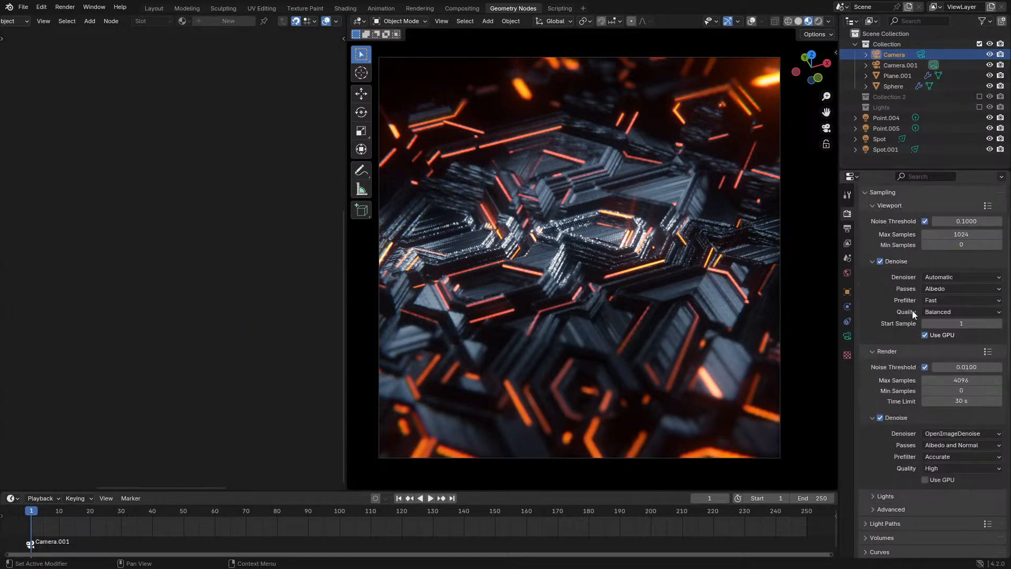
pyautogui.click(939, 212)
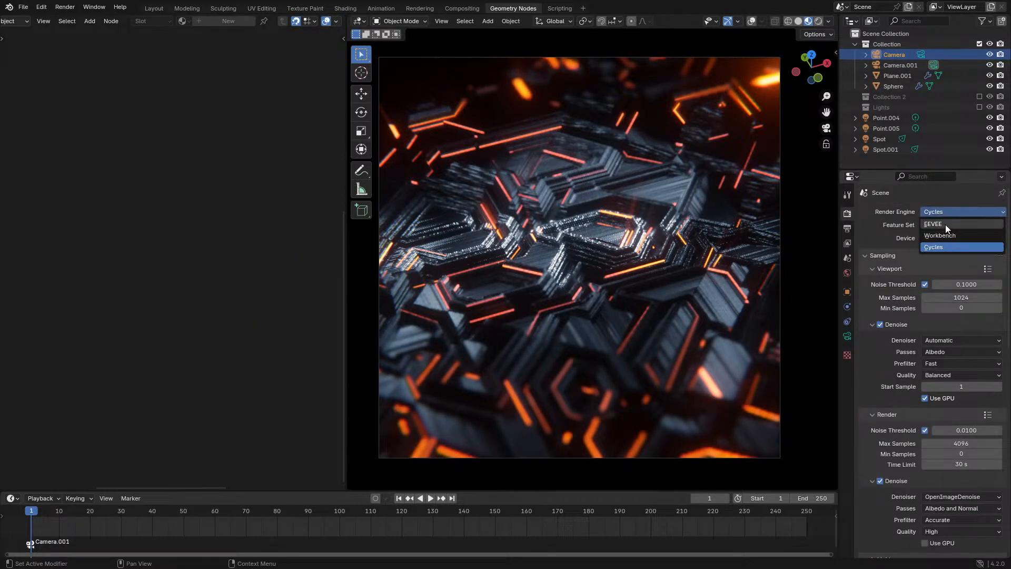
pyautogui.click(946, 225)
# Review the Screen Tracing and Fast GI Approximation settings of EEVEE's raytracing
pyautogui.scroll(-1, 881, 457)
pyautogui.click(892, 431)
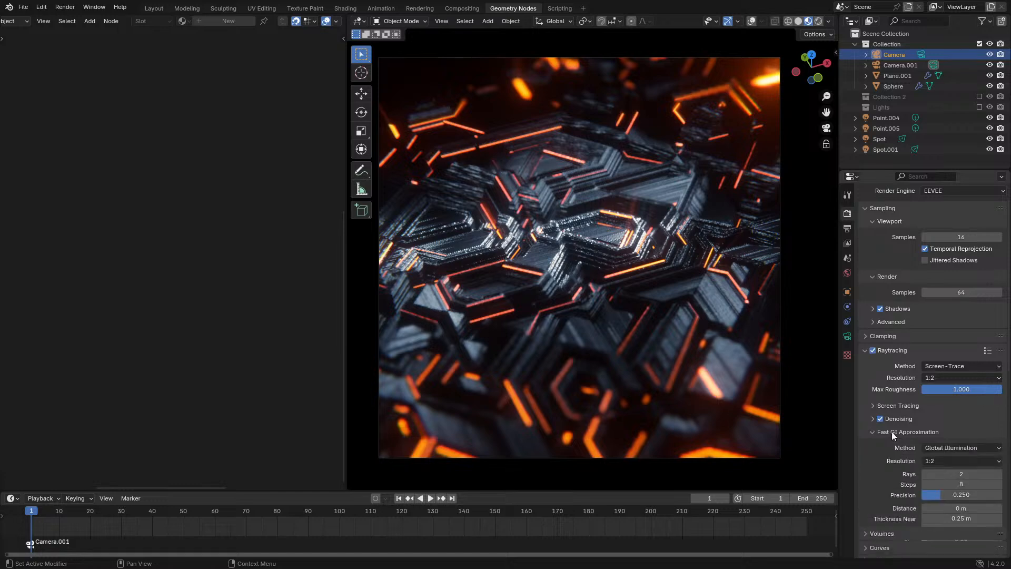
pyautogui.click(916, 407)
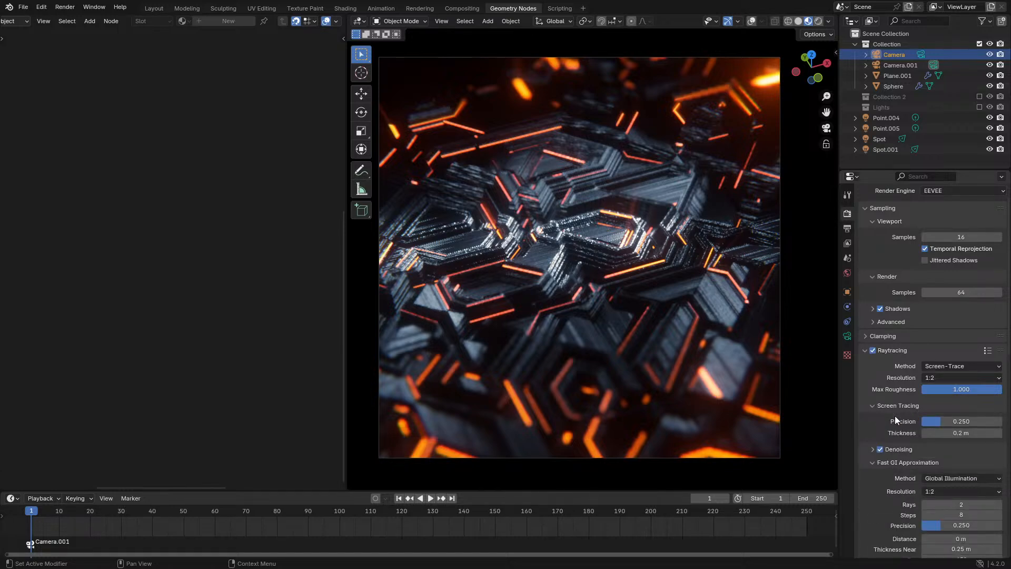
pyautogui.click(896, 407)
pyautogui.click(895, 432)
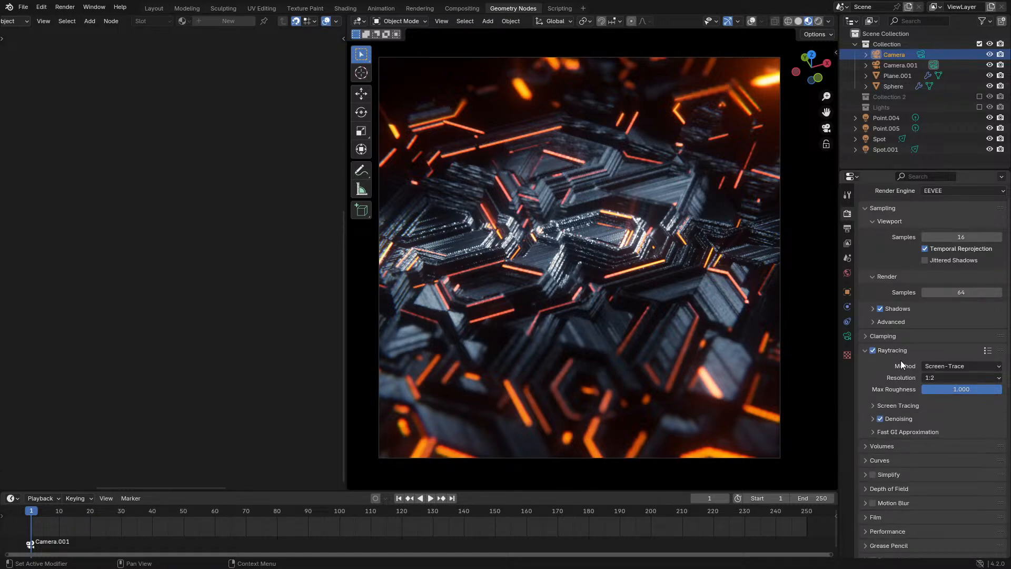
# Try toggling Jitter Camera in the depth of field settings and enabling Jittered Shadows for the viewport
pyautogui.scroll(-5, 889, 535)
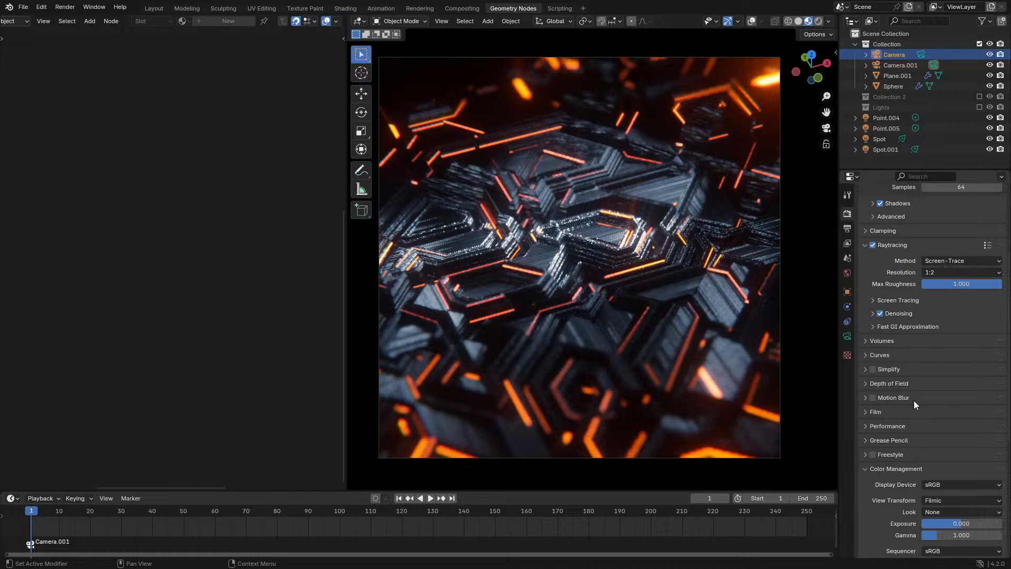
pyautogui.click(890, 383)
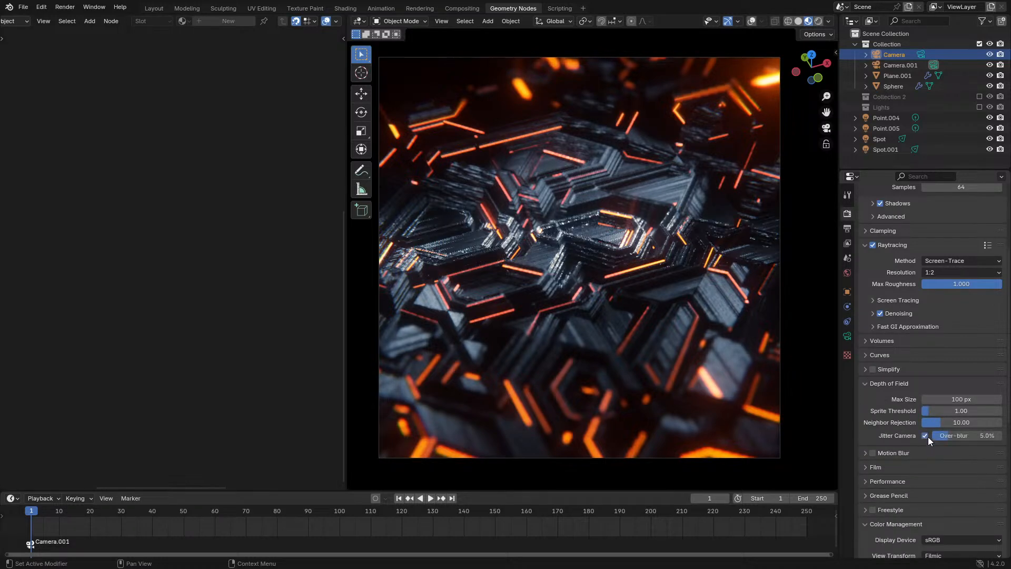
pyautogui.click(925, 436)
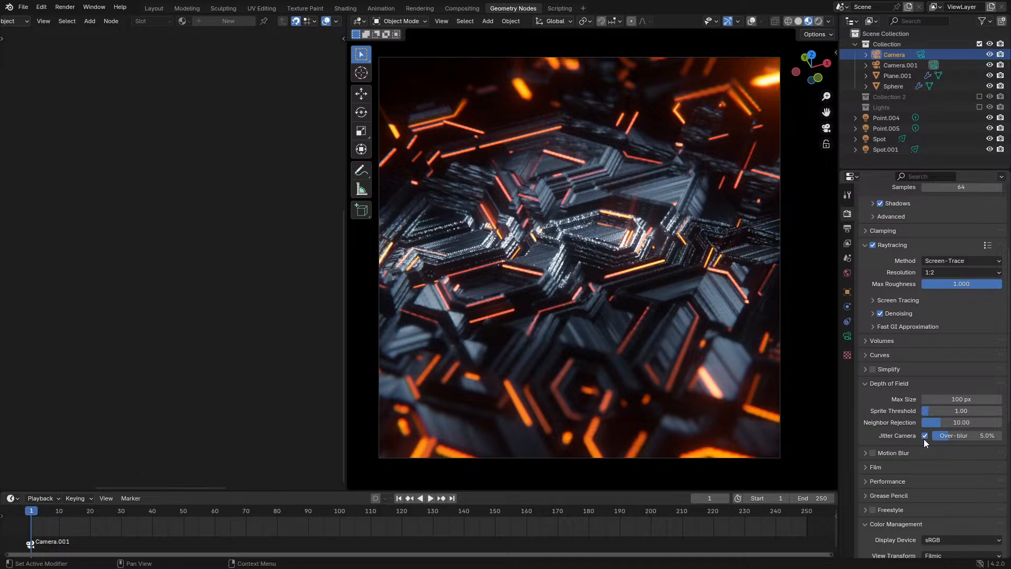
pyautogui.scroll(5, 924, 352)
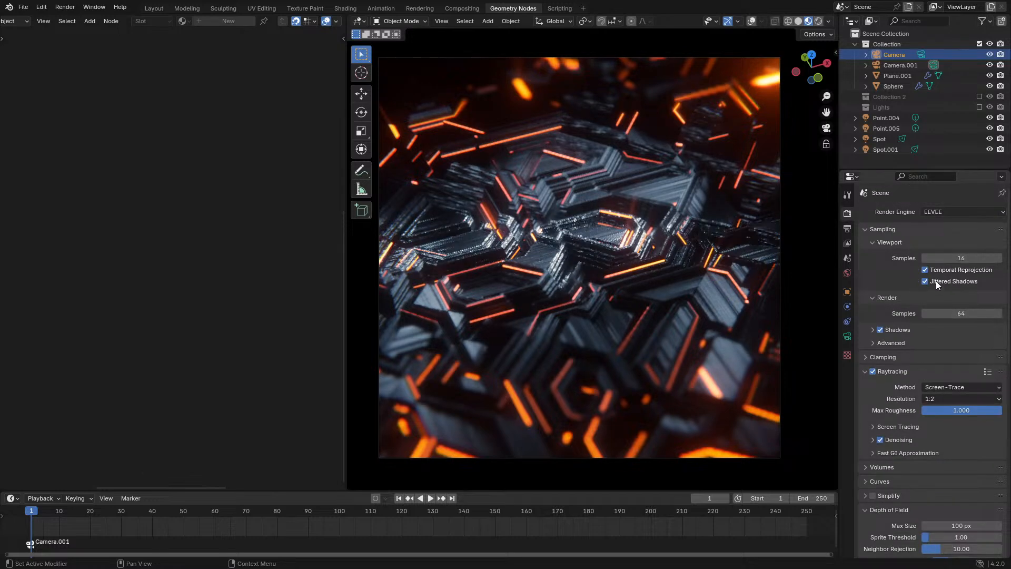
# Inspect the blurred foreground up close in rendered shading and turn off Jitter Camera for depth of field
pyautogui.scroll(1, 703, 359)
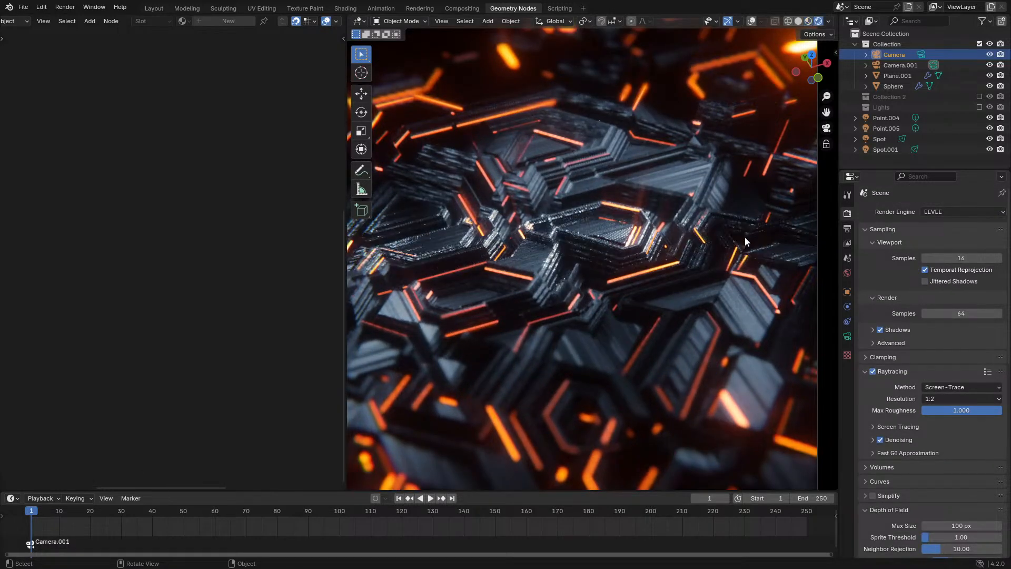
pyautogui.keyDown('shift'); pyautogui.moveTo(738, 320); pyautogui.dragTo(874, 409, button='middle'); pyautogui.keyUp('shift')
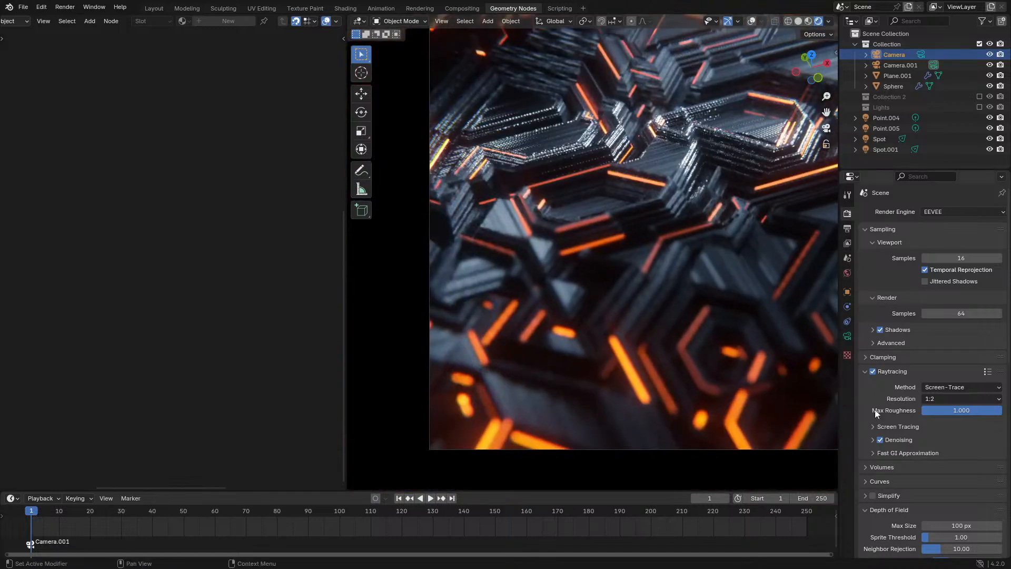
pyautogui.scroll(-6, 914, 448)
pyautogui.scroll(-3, 916, 448)
pyautogui.click(925, 328)
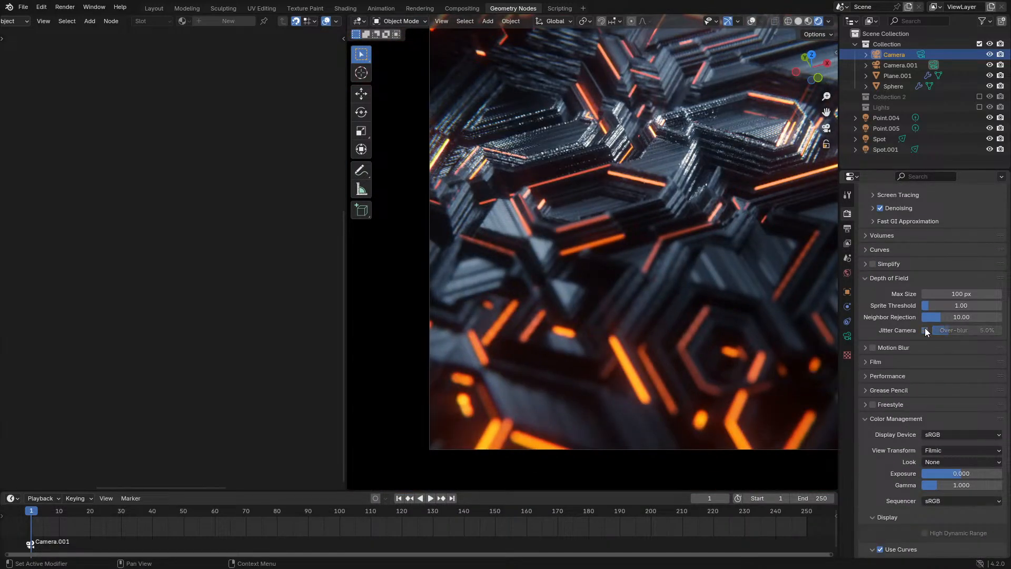
# Try the EEVEE depth of field's Jitter Camera option on and off, comparing the blur up close on the foreground glowing lines
pyautogui.click(925, 328)
pyautogui.click(925, 328)
pyautogui.click(924, 328)
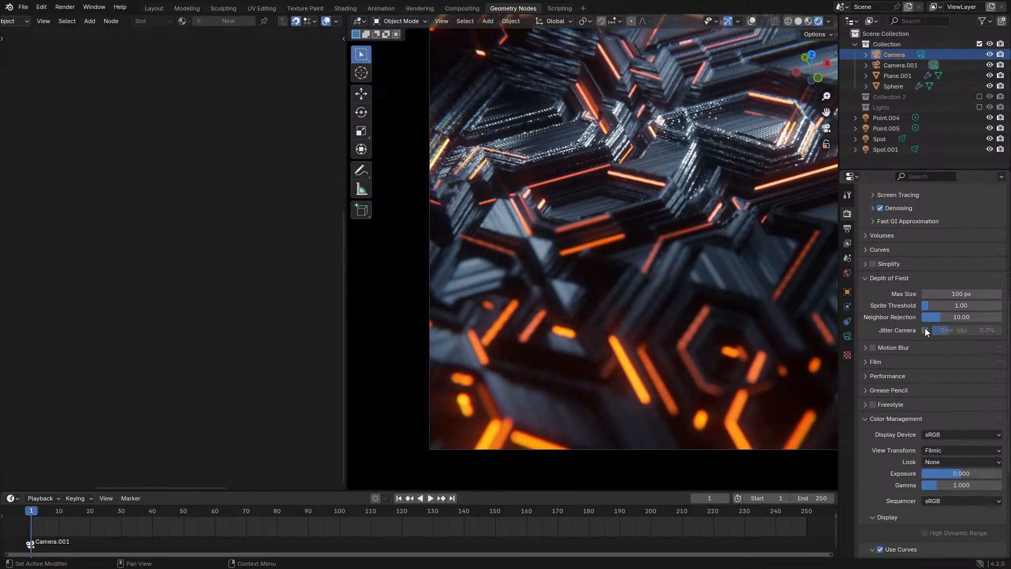
pyautogui.moveTo(962, 295); pyautogui.dragTo(927, 295)
pyautogui.rightClick(965, 295)
pyautogui.rightClick(965, 295)
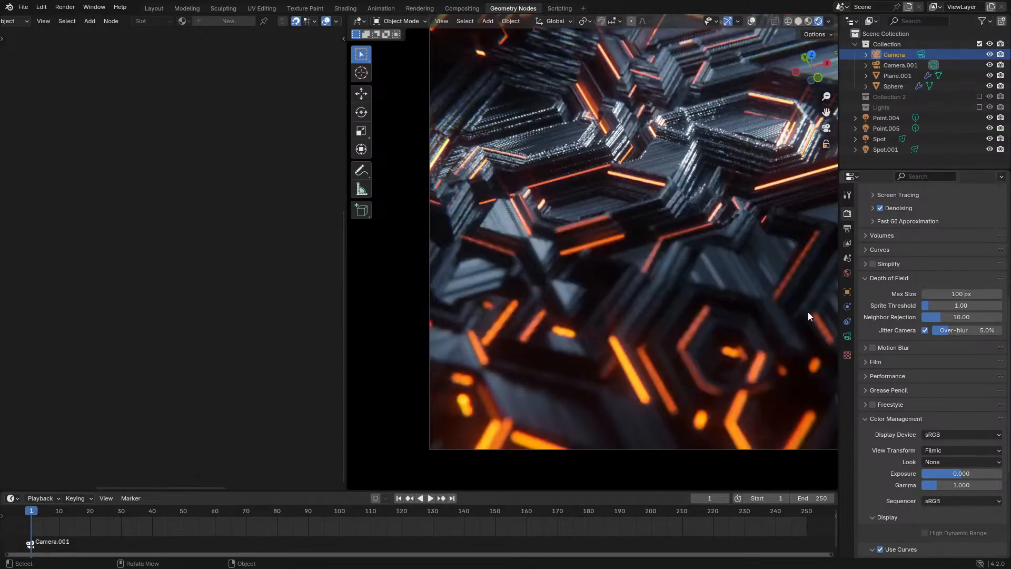
pyautogui.scroll(4, 791, 315)
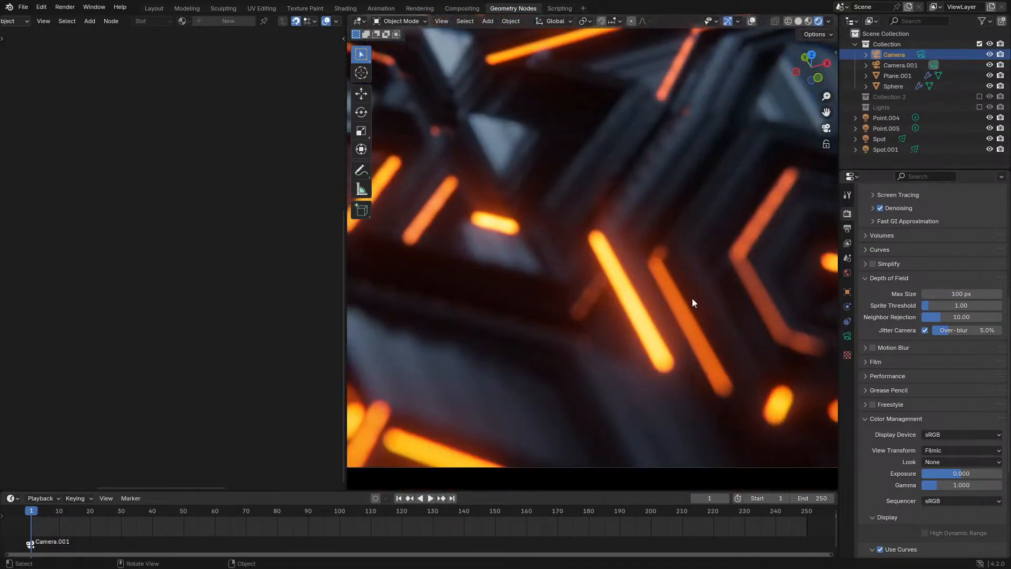
pyautogui.scroll(4, 513, 168)
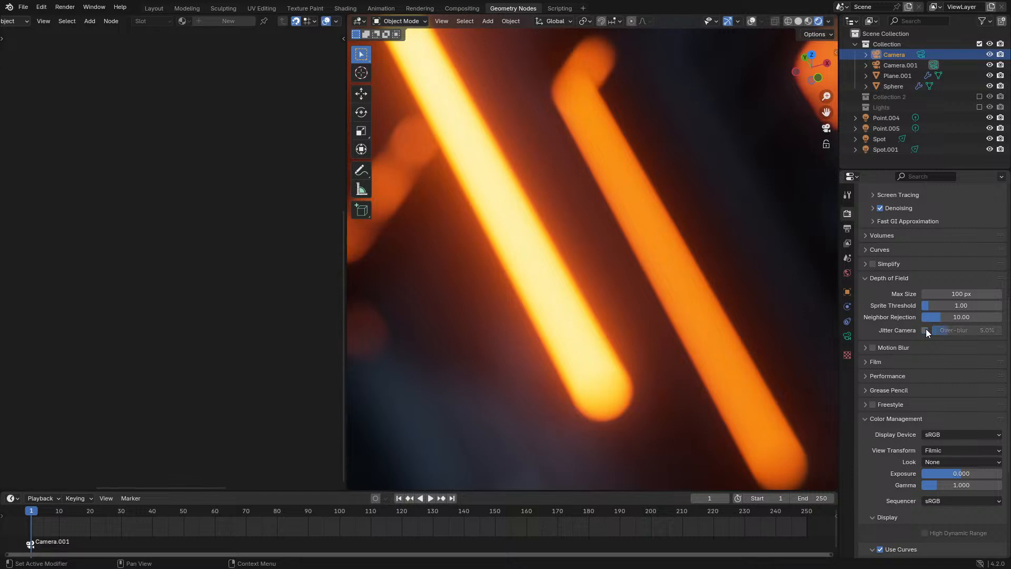
# Set the active camera's focus distance by sampling the depth of a glowing line in the foreground
pyautogui.click(848, 336)
pyautogui.click(908, 347)
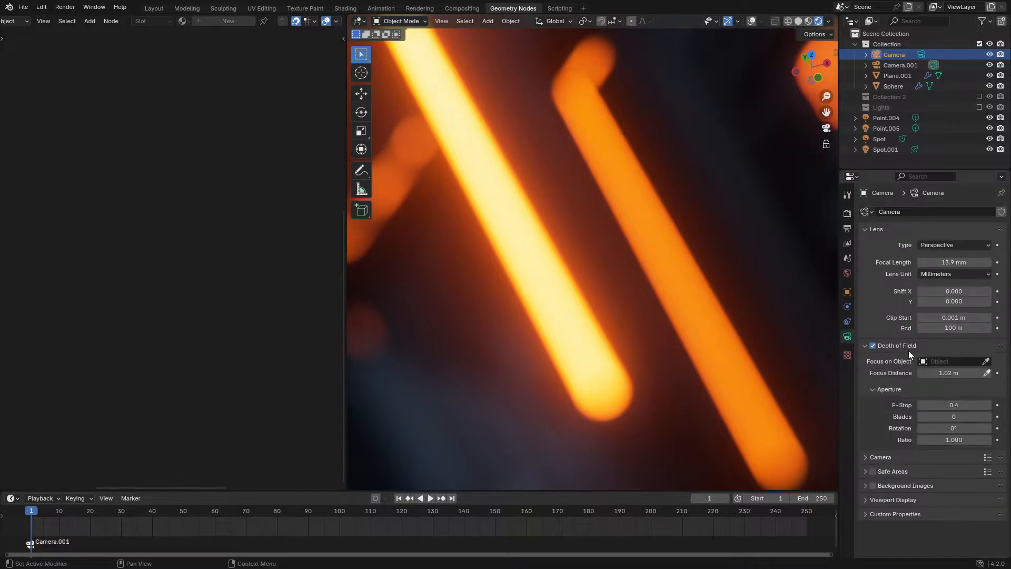
pyautogui.click(988, 373)
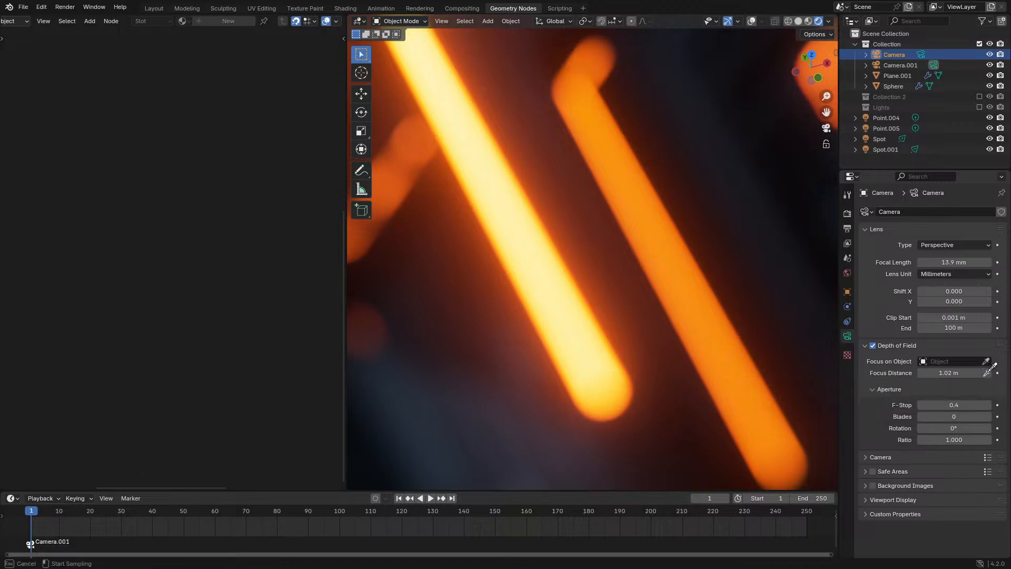
pyautogui.click(499, 238)
pyautogui.scroll(-16, 576, 262)
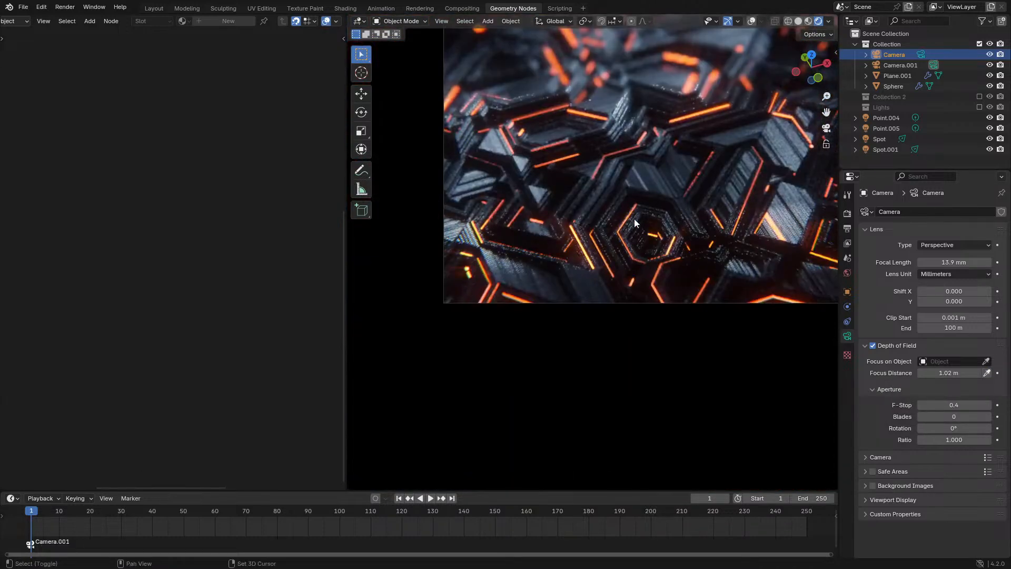
pyautogui.keyDown('shift'); pyautogui.moveTo(634, 219); pyautogui.dragTo(577, 321, button='middle'); pyautogui.keyUp('shift')
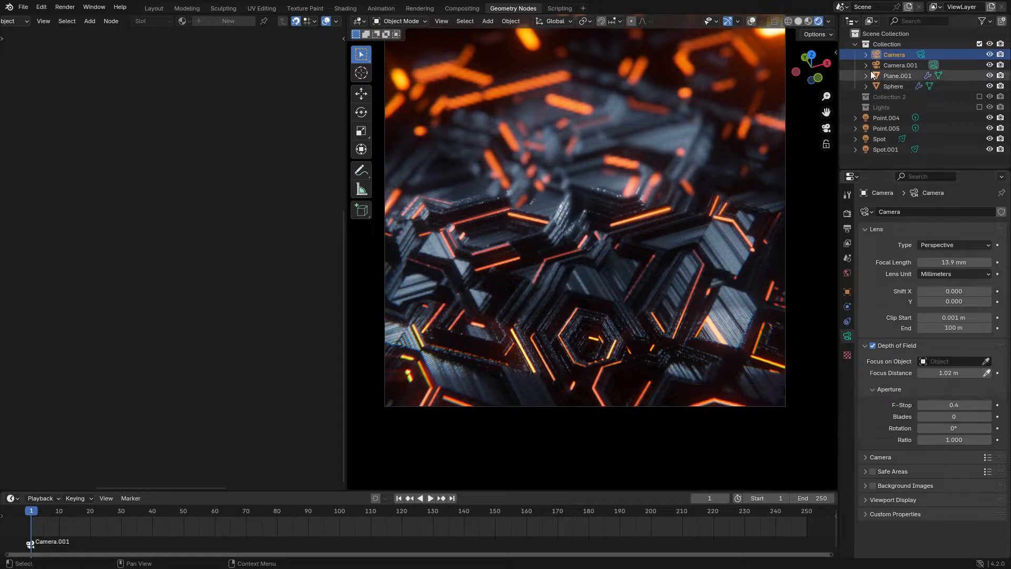
# Select Camera.001, switch the render engine to Cycles, and check the camera's depth of field options there
pyautogui.click(883, 64)
pyautogui.click(848, 336)
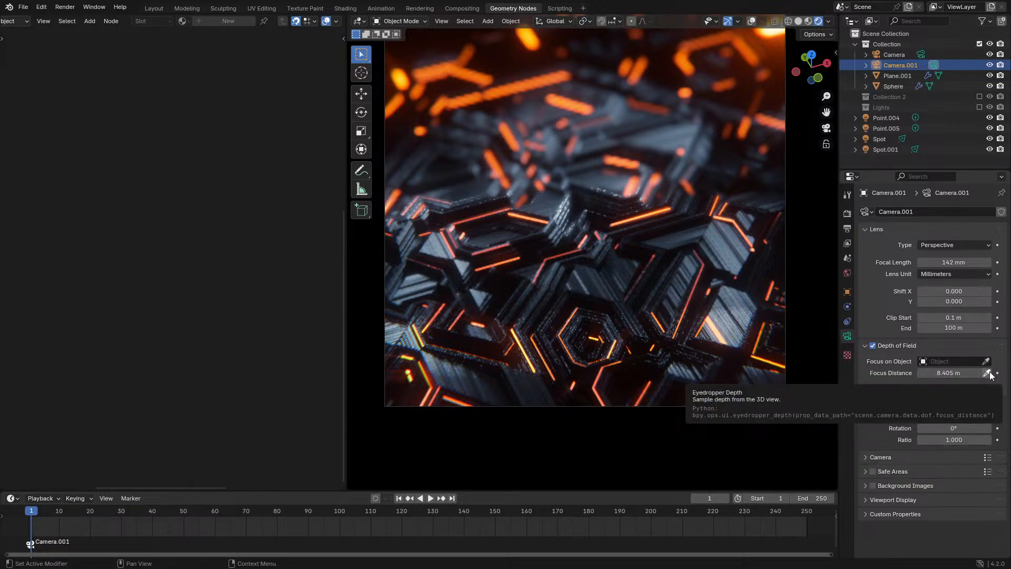
pyautogui.click(847, 213)
pyautogui.click(930, 212)
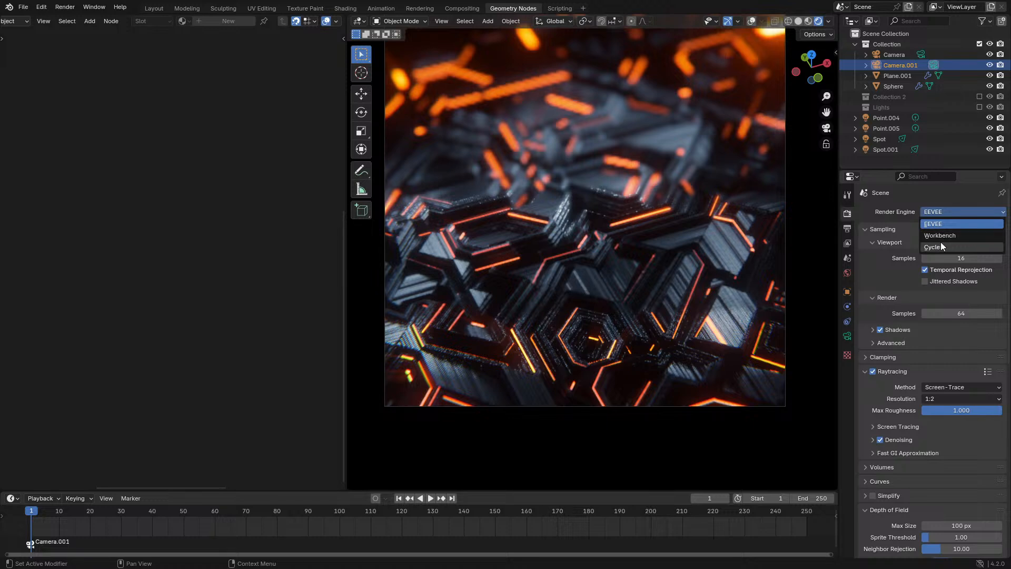
pyautogui.click(941, 246)
pyautogui.click(847, 336)
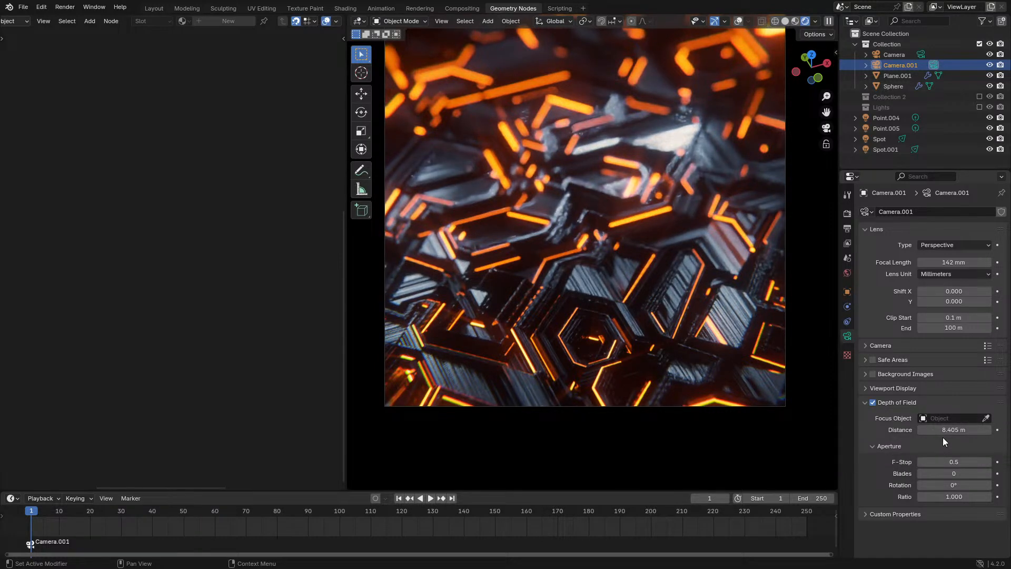
# Switch the render engine back to EEVEE and bring up Camera.001's depth of field settings
pyautogui.click(848, 213)
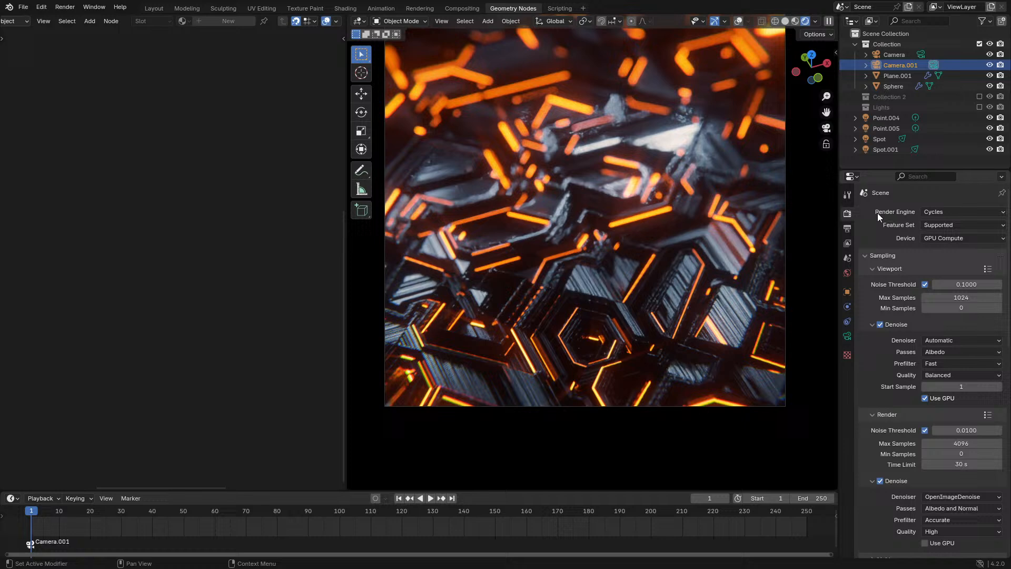
pyautogui.click(969, 214)
pyautogui.click(950, 224)
pyautogui.click(847, 338)
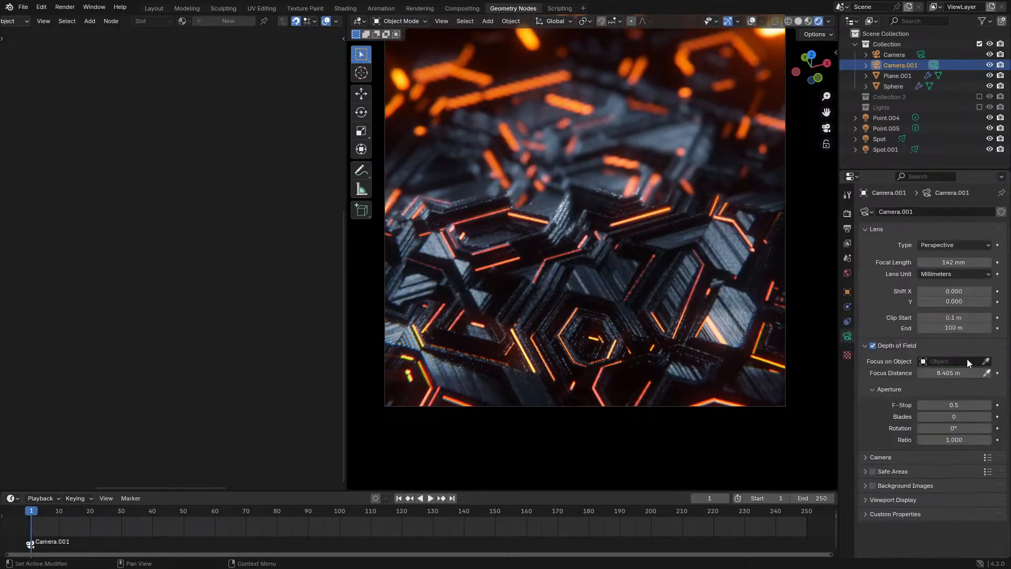
# Try resampling Camera.001's focus distance from points near the middle of the rendered plane
pyautogui.click(986, 373)
pyautogui.click(687, 313)
pyautogui.scroll(3, 686, 313)
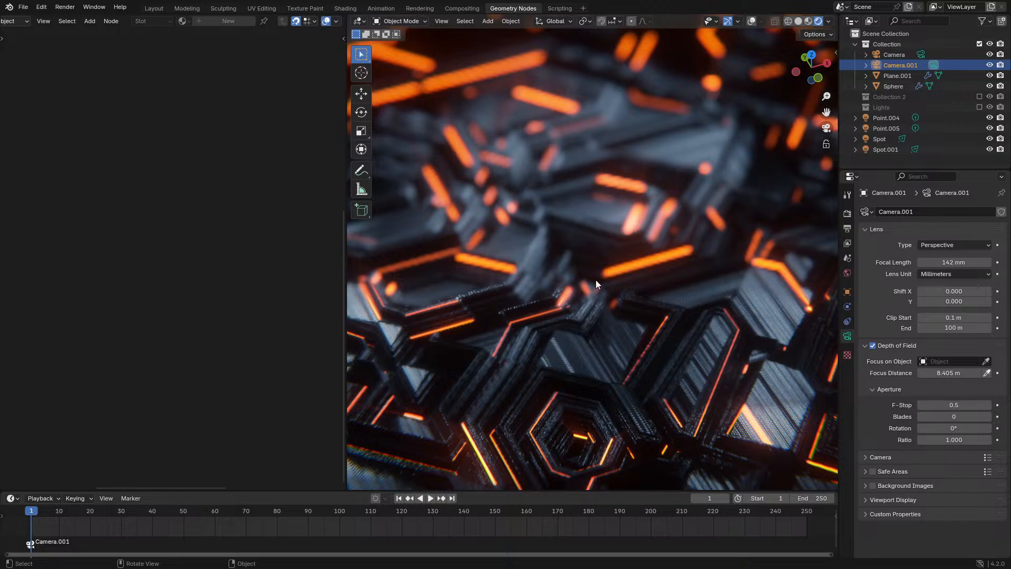
pyautogui.scroll(-1, 643, 238)
pyautogui.keyDown('shift'); pyautogui.moveTo(655, 243); pyautogui.dragTo(666, 239, button='middle'); pyautogui.keyUp('shift')
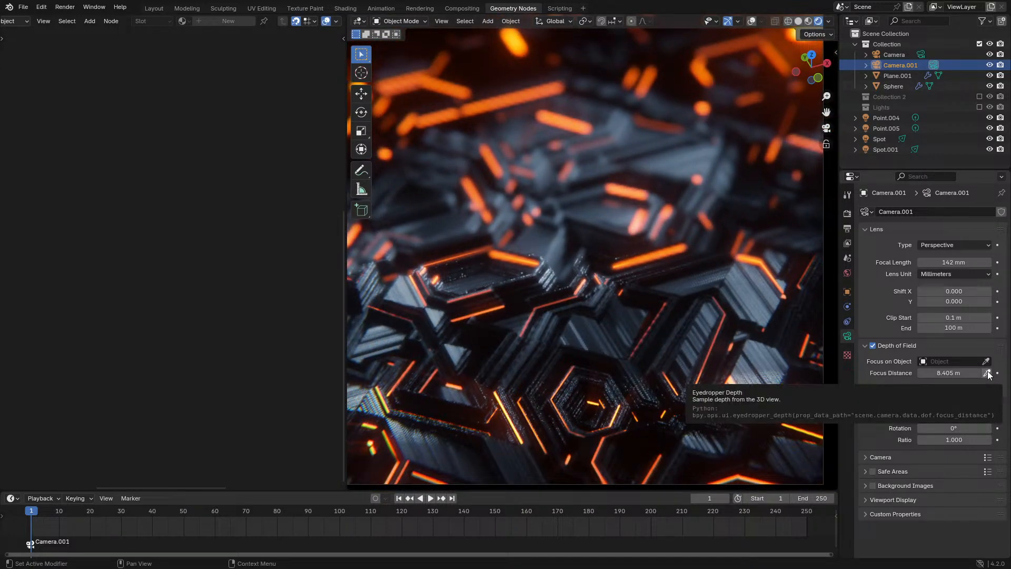
pyautogui.click(988, 374)
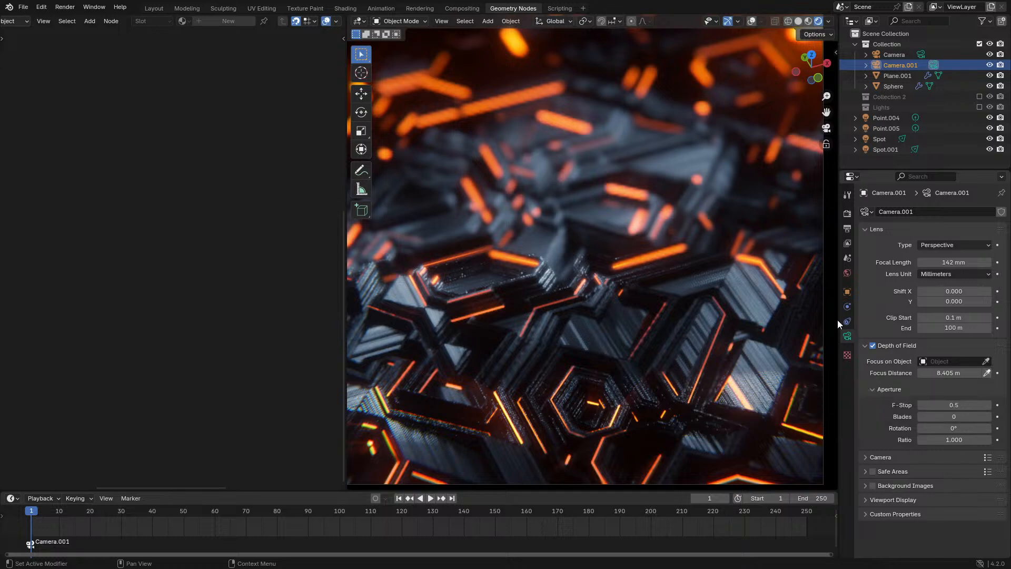
pyautogui.click(600, 250)
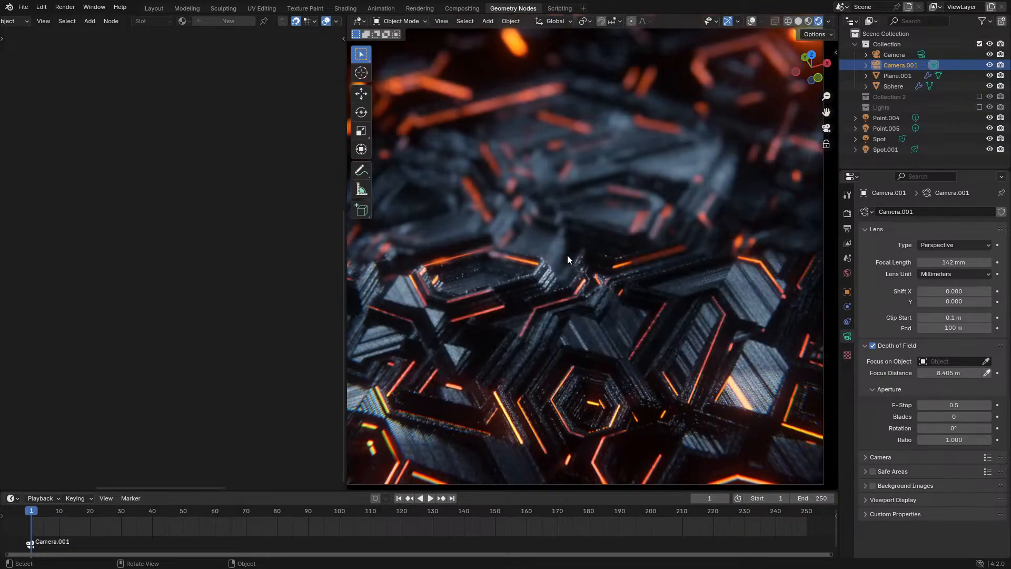
# Leave the camera view, select the sphere, and delete the nodes that drive its material's emission colour
pyautogui.moveTo(567, 254); pyautogui.dragTo(560, 254, button='middle')
pyautogui.scroll(-2, 567, 255)
pyautogui.click(676, 218)
pyautogui.scroll(-3, 140, 362)
pyautogui.scroll(-2, 97, 395)
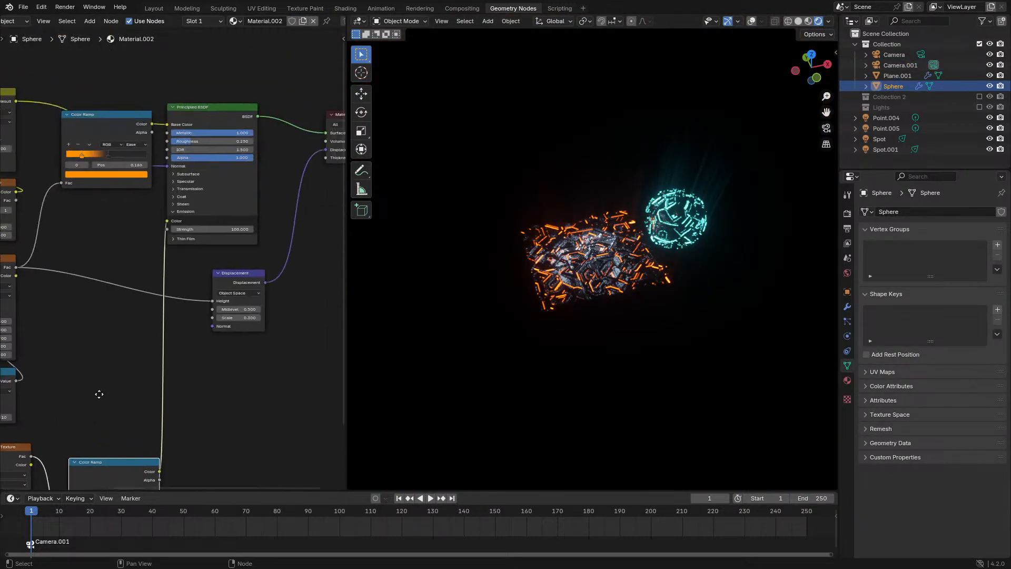
pyautogui.scroll(-2, 166, 365)
pyautogui.moveTo(106, 389); pyautogui.dragTo(338, 271)
pyautogui.press('x')
pyautogui.moveTo(703, 249); pyautogui.dragTo(729, 253, button='middle')
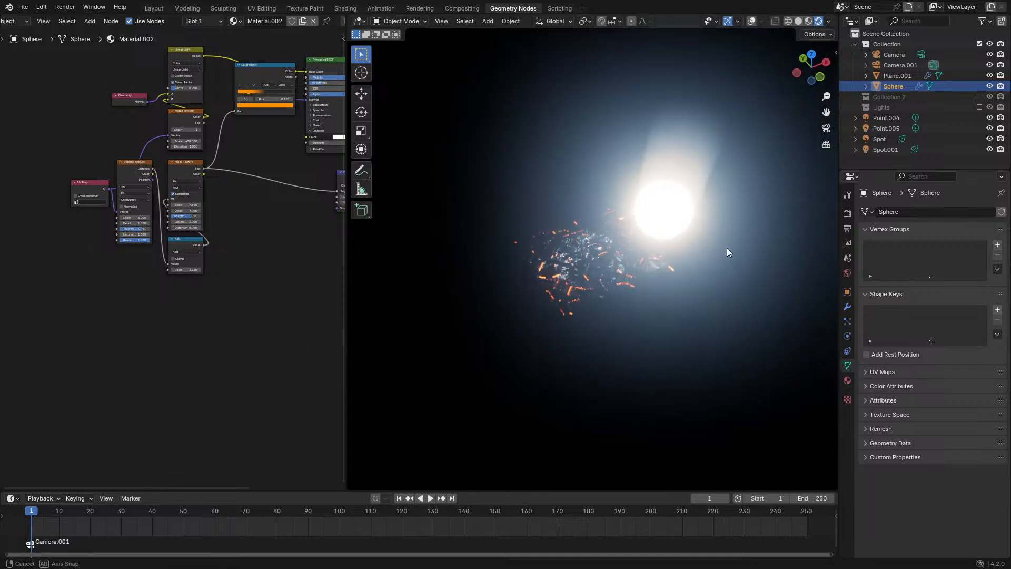
# Lower the emission strength of the sphere's Principled BSDF to about 12.1
pyautogui.moveTo(241, 203); pyautogui.dragTo(79, 312, button='middle')
pyautogui.scroll(2, 164, 250)
pyautogui.click(209, 256)
pyautogui.write('00')
pyautogui.press('Return')
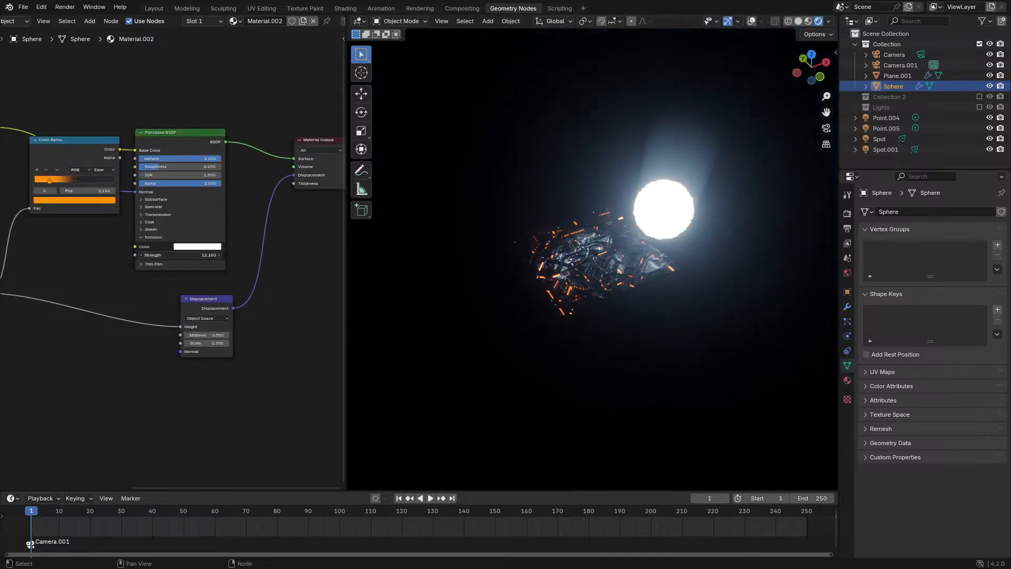
# Return to the camera view and select the displaced plane to show its material nodes
pyautogui.scroll(5, 398, 328)
pyautogui.scroll(2, 398, 325)
pyautogui.keyDown('shift'); pyautogui.moveTo(500, 300); pyautogui.dragTo(740, 248, button='middle'); pyautogui.keyUp('shift')
pyautogui.press('KP_0')
pyautogui.scroll(2, 631, 278)
pyautogui.click(632, 278)
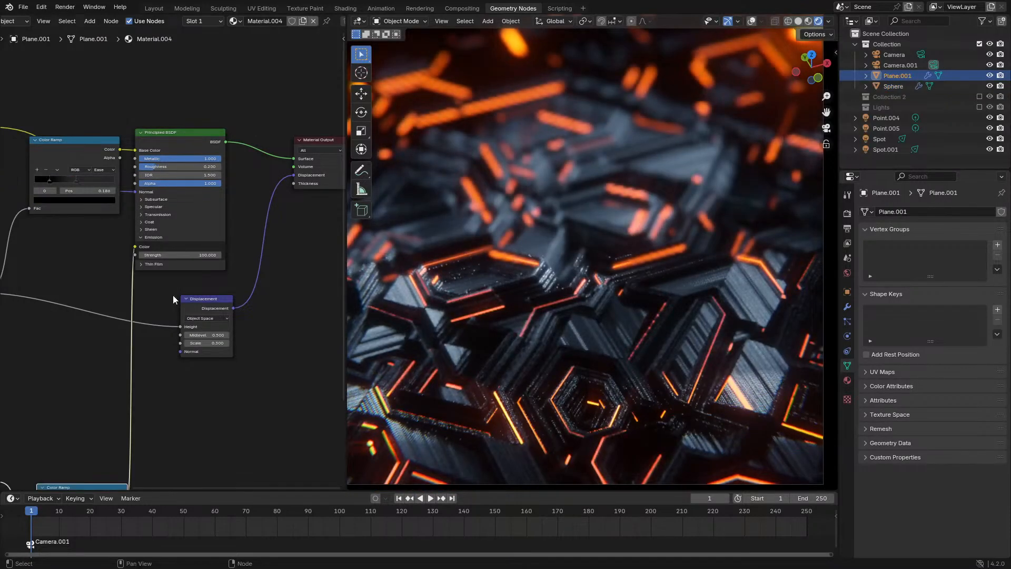
# Set the factor of the Linear Light node mixing the plane's normals with the Magic Texture to 0
pyautogui.moveTo(52, 291); pyautogui.dragTo(203, 119, button='middle')
pyautogui.moveTo(149, 192); pyautogui.dragTo(260, 414, button='middle')
pyautogui.scroll(5, 203, 200)
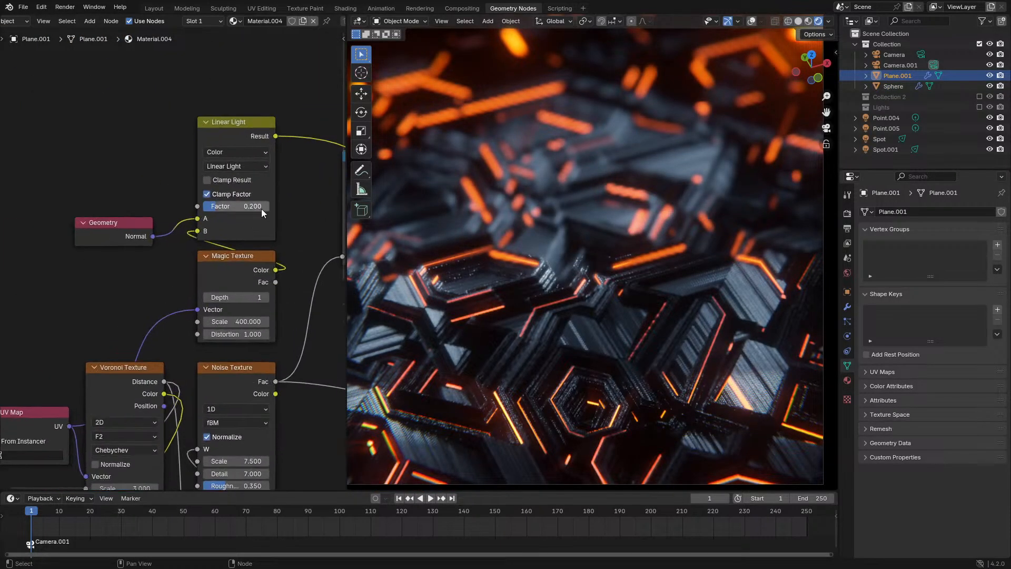
pyautogui.keyDown('ctrl'); pyautogui.moveTo(261, 209); pyautogui.dragTo(239, 209); pyautogui.keyUp('ctrl')
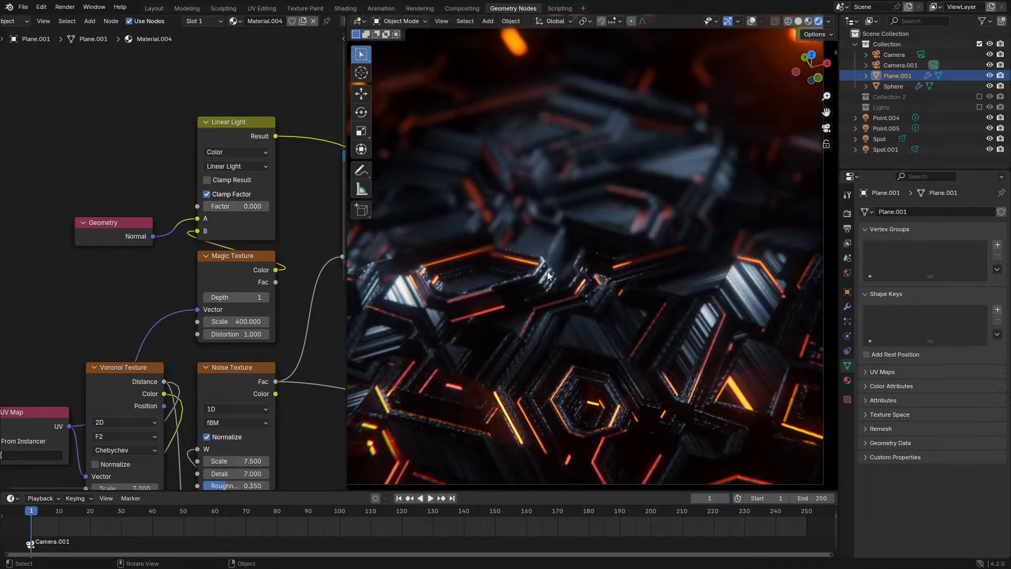
# Undo and redo the Linear Light factor change to compare the surface with and without the Magic Texture effect
pyautogui.keyDown('shift'); pyautogui.moveTo(581, 318); pyautogui.dragTo(552, 293, button='middle'); pyautogui.keyUp('shift')
pyautogui.scroll(-3, 569, 258)
pyautogui.scroll(3, 552, 293)
pyautogui.hotkey('ctrl', 'z')
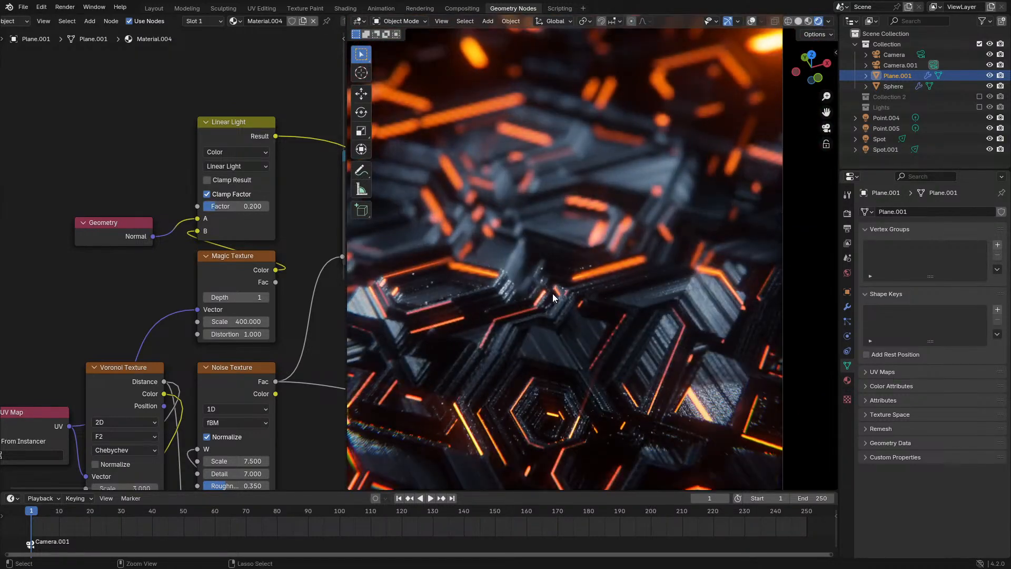
pyautogui.hotkey('ctrl', 'shift', 'z')
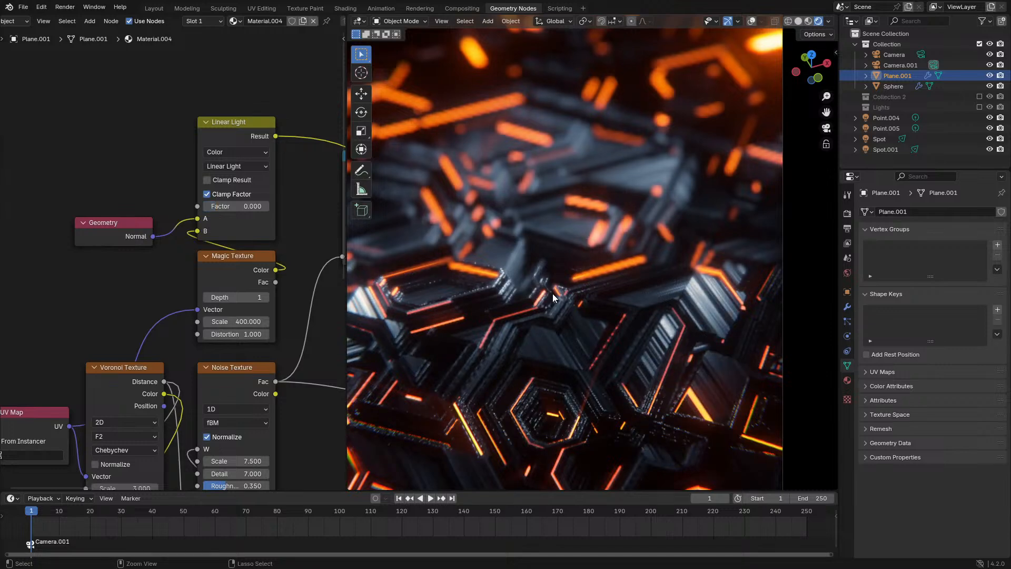
pyautogui.scroll(-1, 580, 271)
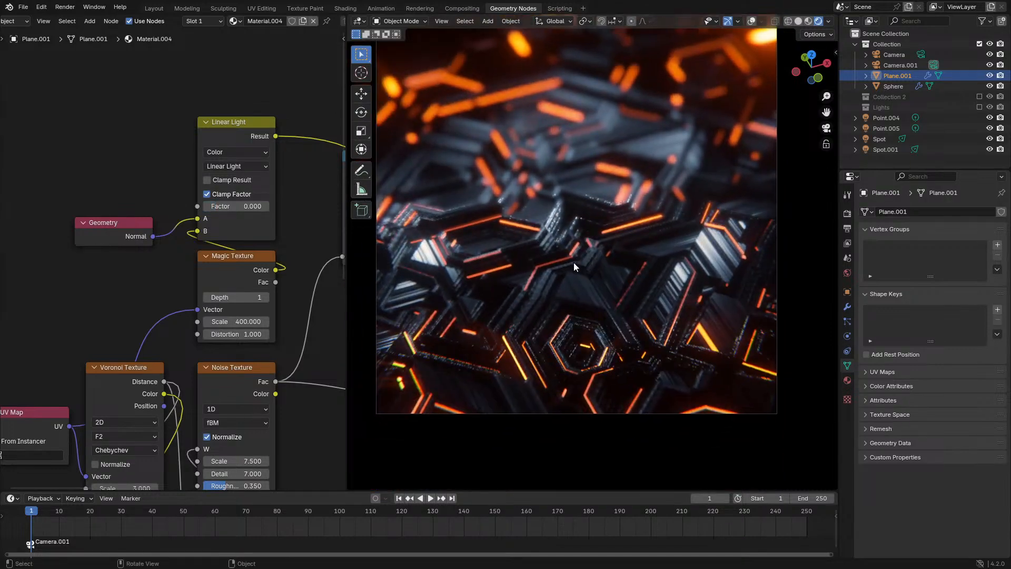
# Set the plane's Linear Light factor to 0.100 and check the surface detail in the camera view
pyautogui.click(260, 197)
pyautogui.hotkey('ctrl', 'z')
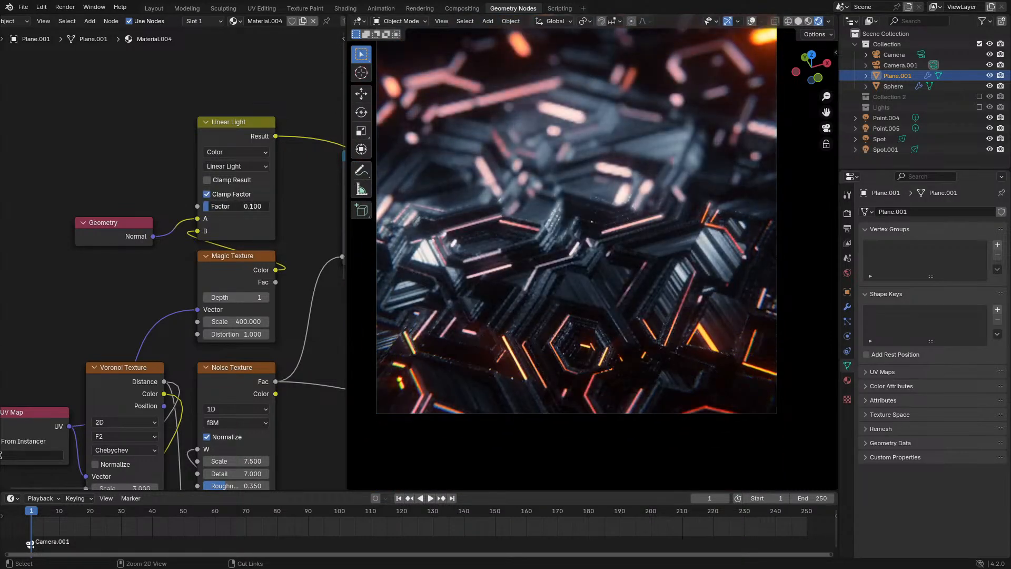
pyautogui.keyDown('ctrl'); pyautogui.moveTo(236, 206); pyautogui.dragTo(243, 206); pyautogui.keyUp('ctrl')
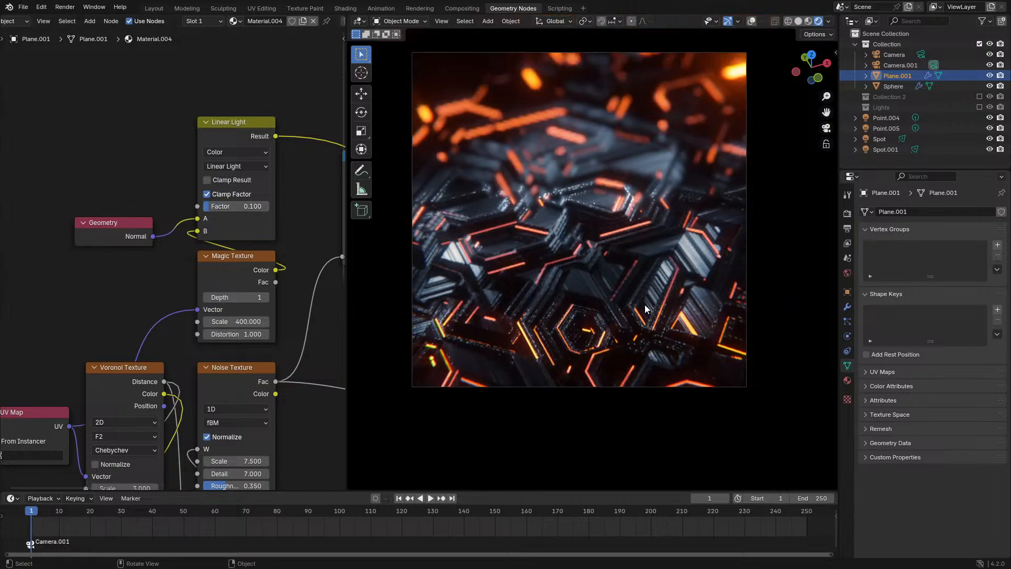
pyautogui.scroll(2, 640, 308)
pyautogui.scroll(-2, 633, 181)
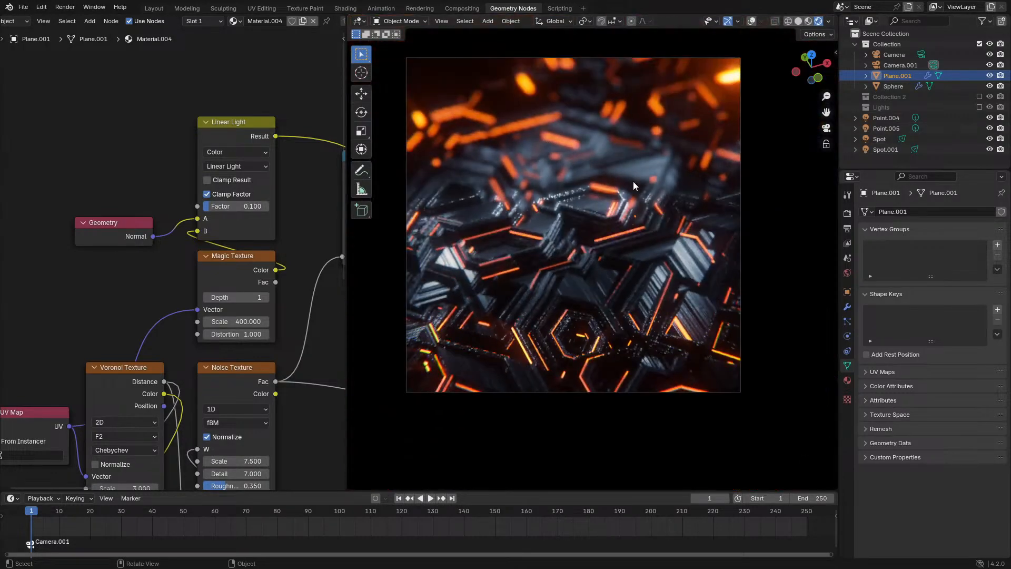
pyautogui.scroll(2, 633, 181)
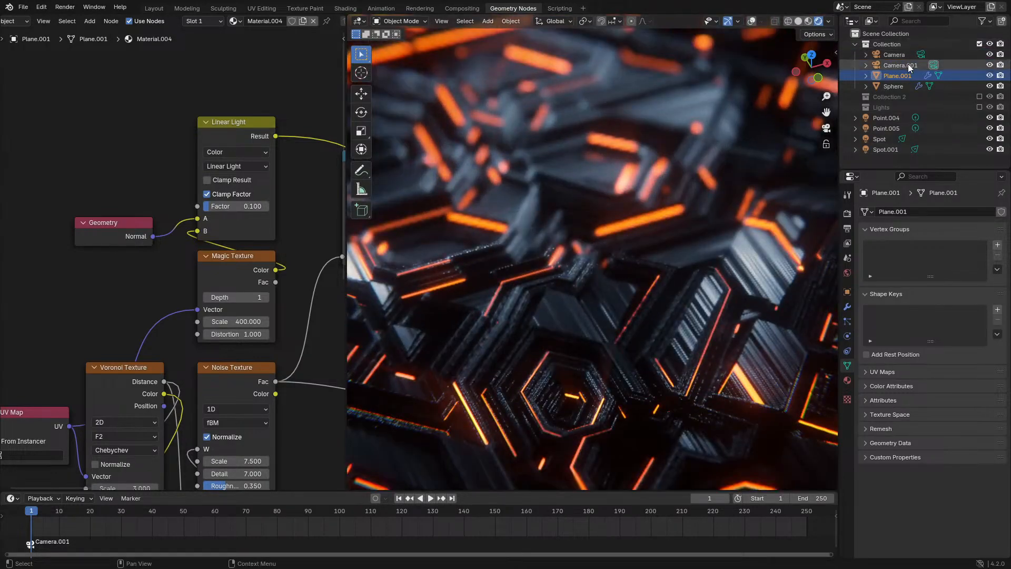
# Select Camera.001 and sample its focus distance from the hexagonal shapes in the middle distance, at about 9.3 m
pyautogui.click(901, 65)
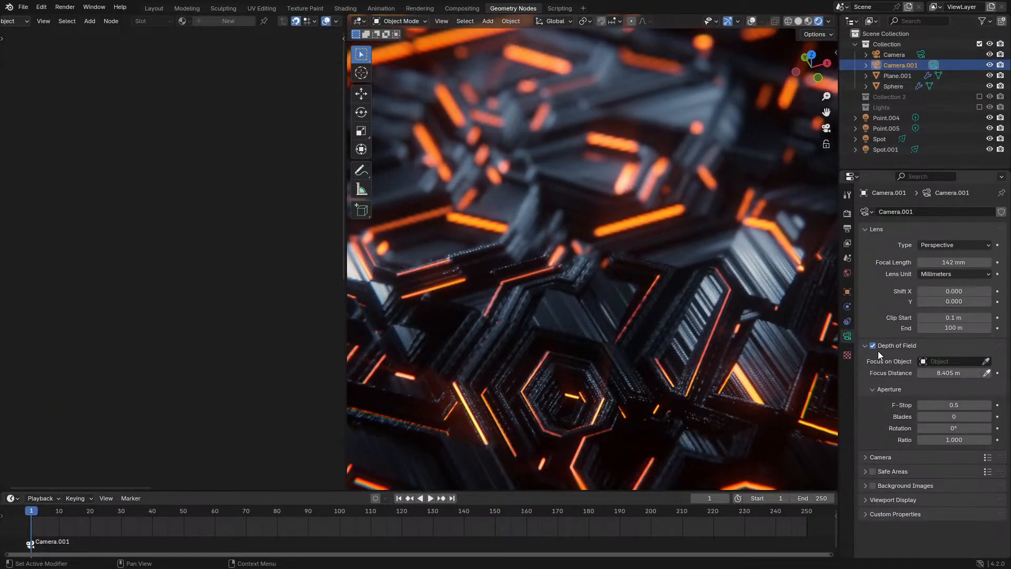
pyautogui.click(987, 373)
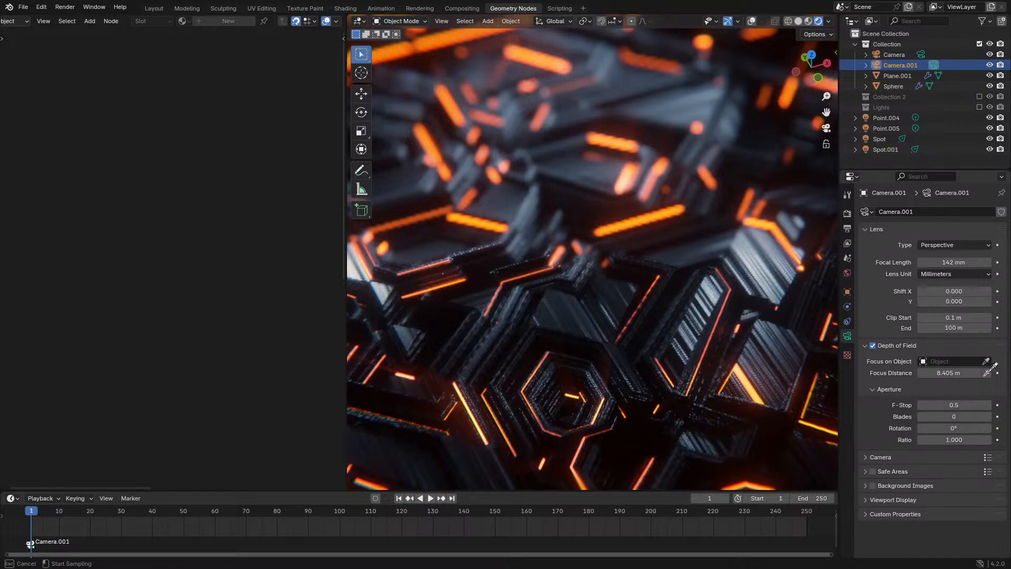
pyautogui.click(590, 191)
pyautogui.scroll(-3, 602, 245)
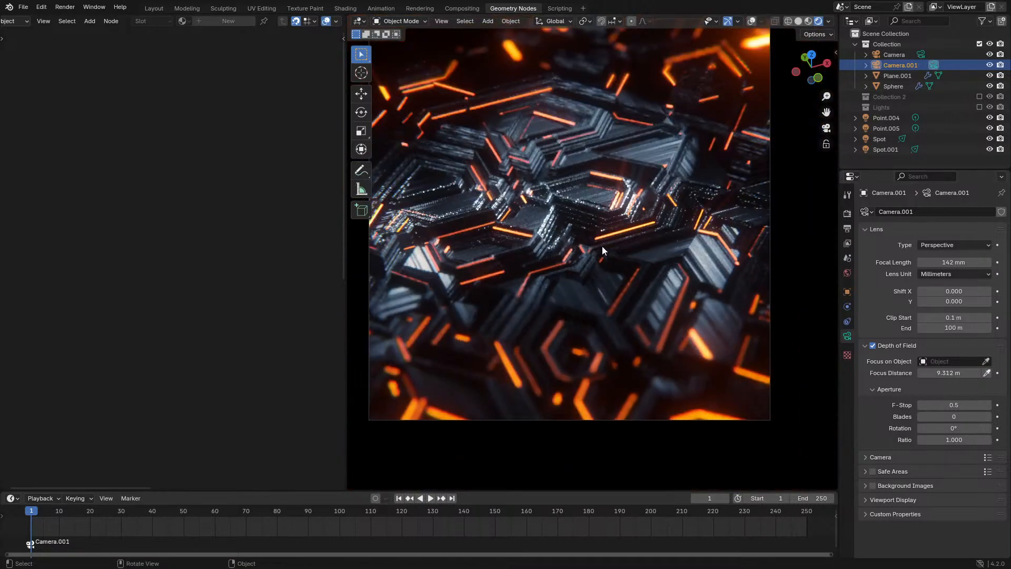
pyautogui.scroll(3, 622, 286)
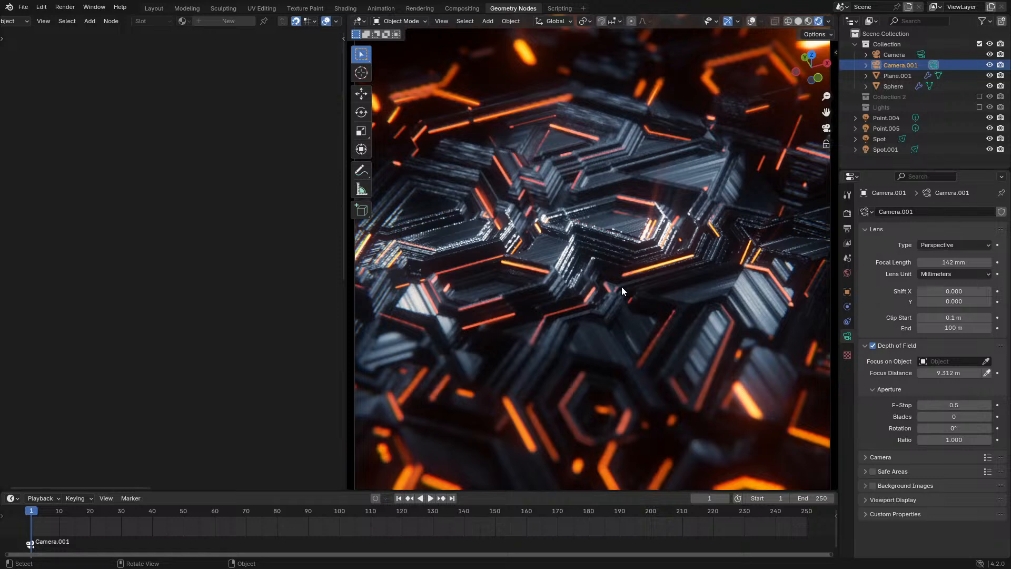
pyautogui.scroll(-1, 665, 214)
pyautogui.scroll(-2, 665, 214)
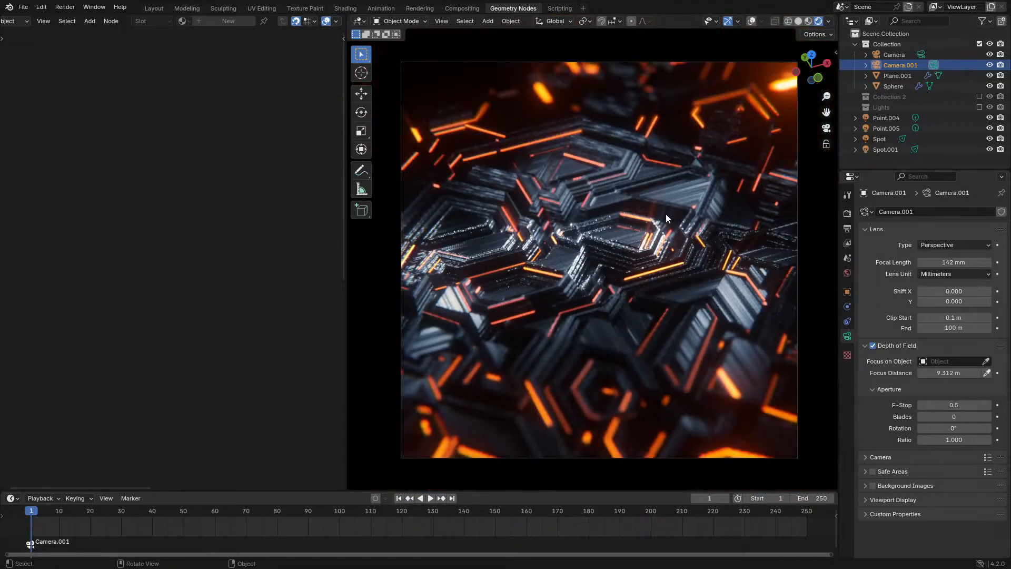
# Turn off depth of field on Camera.001
pyautogui.scroll(2, 665, 214)
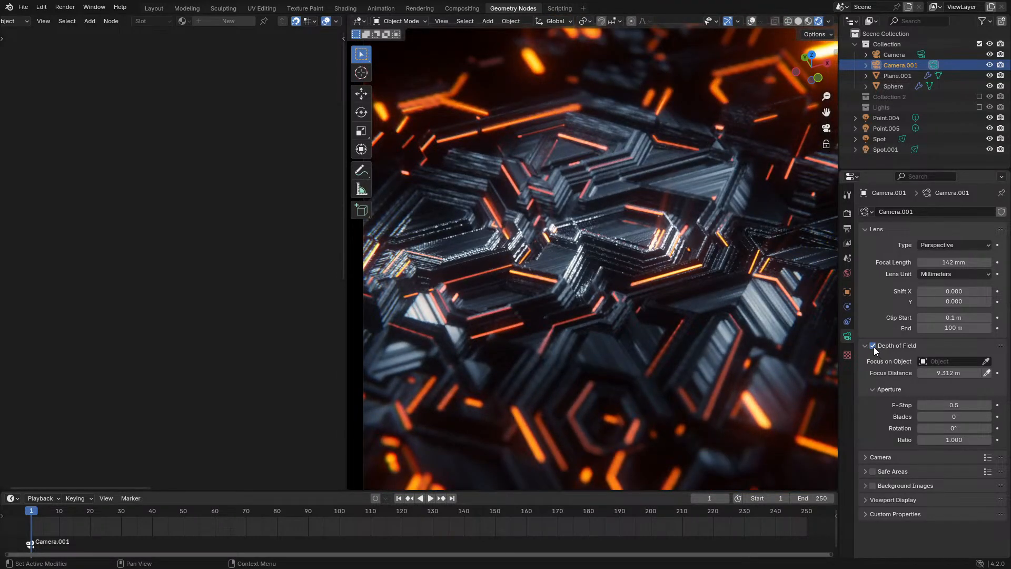
pyautogui.click(874, 347)
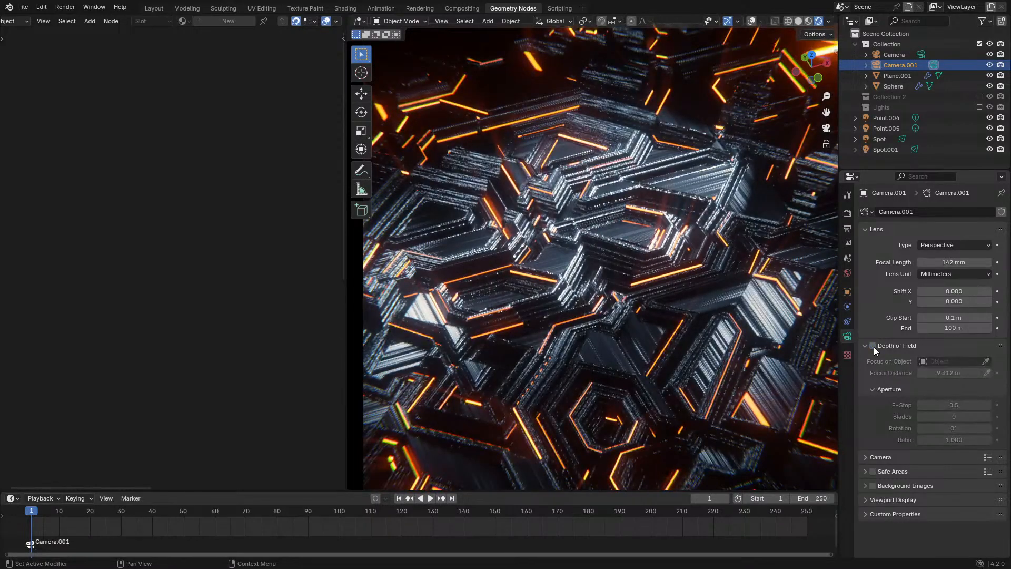
# Select the plane, try a roughness of 0.900 on its Principled BSDF, and undo the change
pyautogui.click(651, 365)
pyautogui.scroll(-6, 285, 309)
pyautogui.moveTo(253, 286); pyautogui.dragTo(88, 258, button='middle')
pyautogui.scroll(3, 88, 259)
pyautogui.keyDown('shift'); pyautogui.moveTo(312, 383); pyautogui.dragTo(243, 384); pyautogui.keyUp('shift')
pyautogui.hotkey('ctrl', 'z')
pyautogui.keyDown('ctrl'); pyautogui.moveTo(265, 177); pyautogui.dragTo(275, 178); pyautogui.keyUp('ctrl')
pyautogui.scroll(-1, 601, 213)
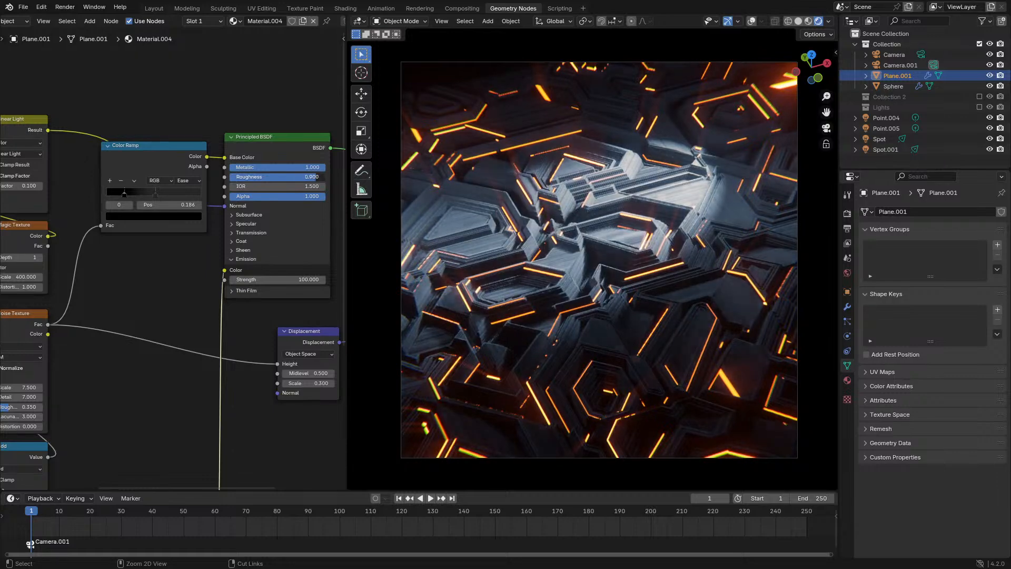
pyautogui.hotkey('ctrl', 'z')
# Inspect the surface up close and adjust the factor of the Linear Light node mixing the plane's normals with the Magic Texture
pyautogui.scroll(8, 636, 283)
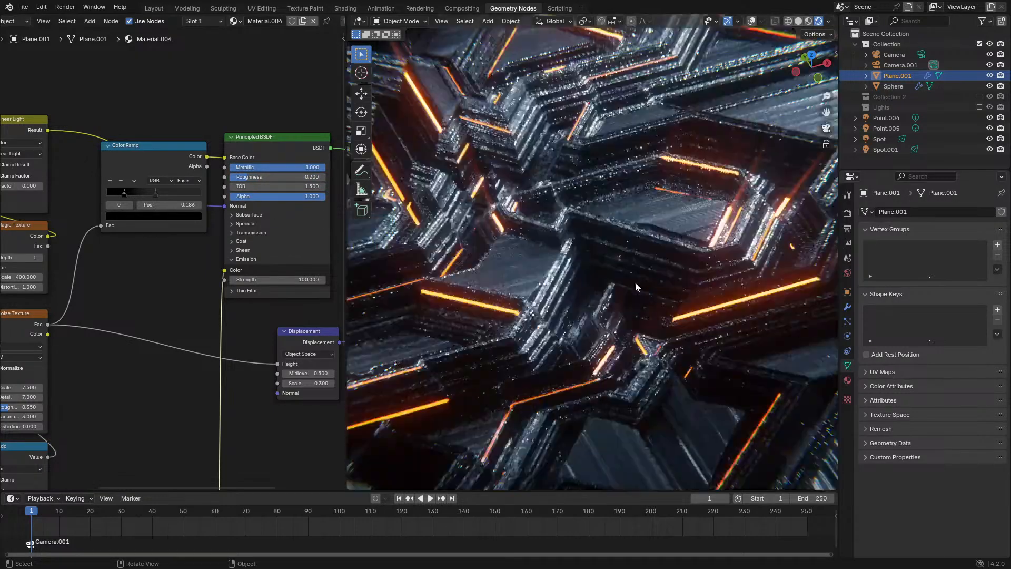
pyautogui.scroll(1, 636, 283)
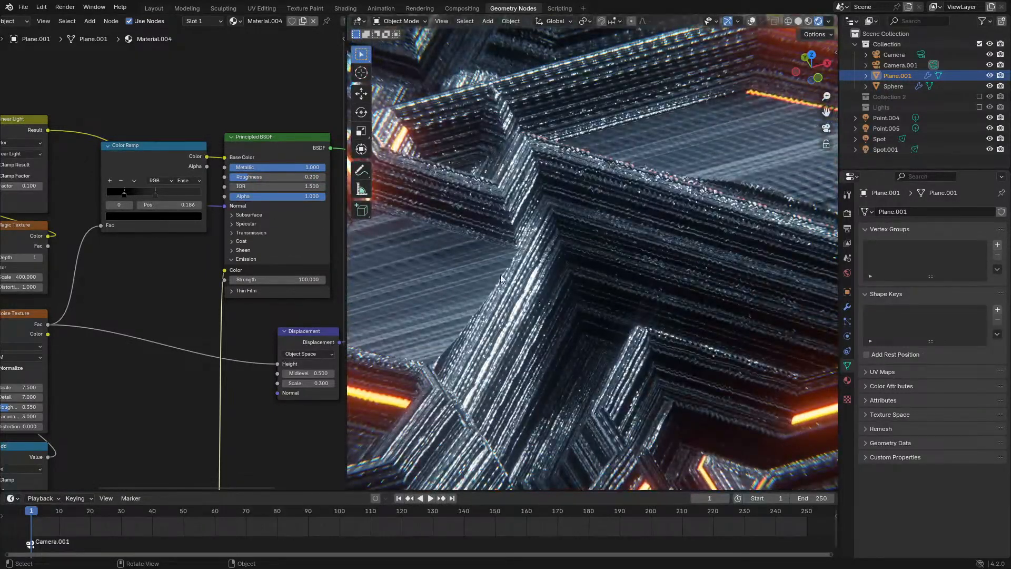
pyautogui.moveTo(182, 233); pyautogui.dragTo(202, 308, button='middle')
pyautogui.scroll(1, 241, 275)
pyautogui.moveTo(337, 253); pyautogui.dragTo(142, 270, button='middle')
pyautogui.scroll(5, 205, 279)
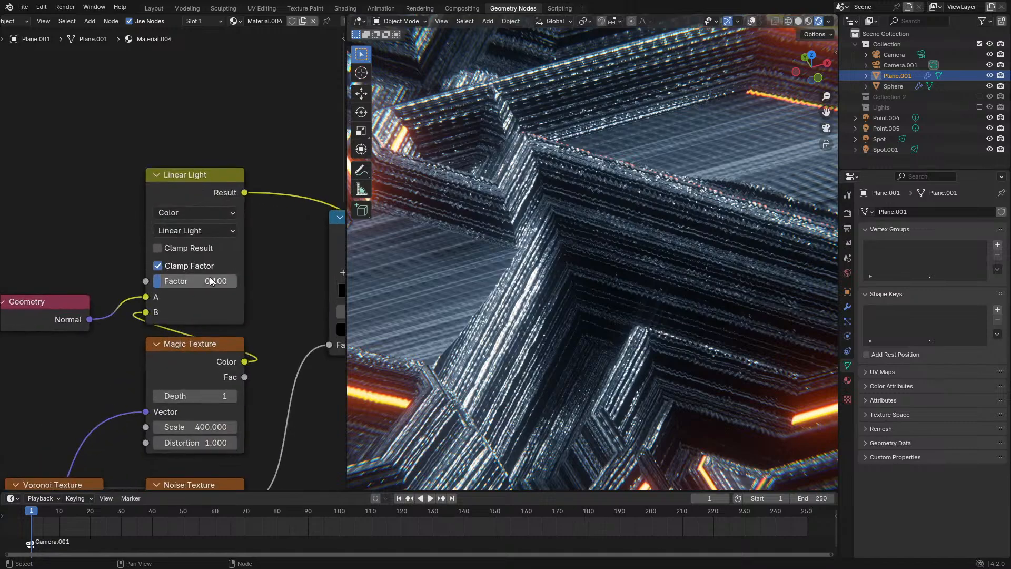
pyautogui.moveTo(210, 280); pyautogui.dragTo(218, 281)
# Set the detail of the 1D Noise Texture that drives the plane's displacement height to 3.000
pyautogui.scroll(-3, 215, 316)
pyautogui.moveTo(215, 392); pyautogui.dragTo(221, 226, button='middle')
pyautogui.scroll(6, 224, 264)
pyautogui.keyDown('ctrl'); pyautogui.moveTo(226, 287); pyautogui.dragTo(194, 286); pyautogui.keyUp('ctrl')
pyautogui.scroll(-2, 608, 263)
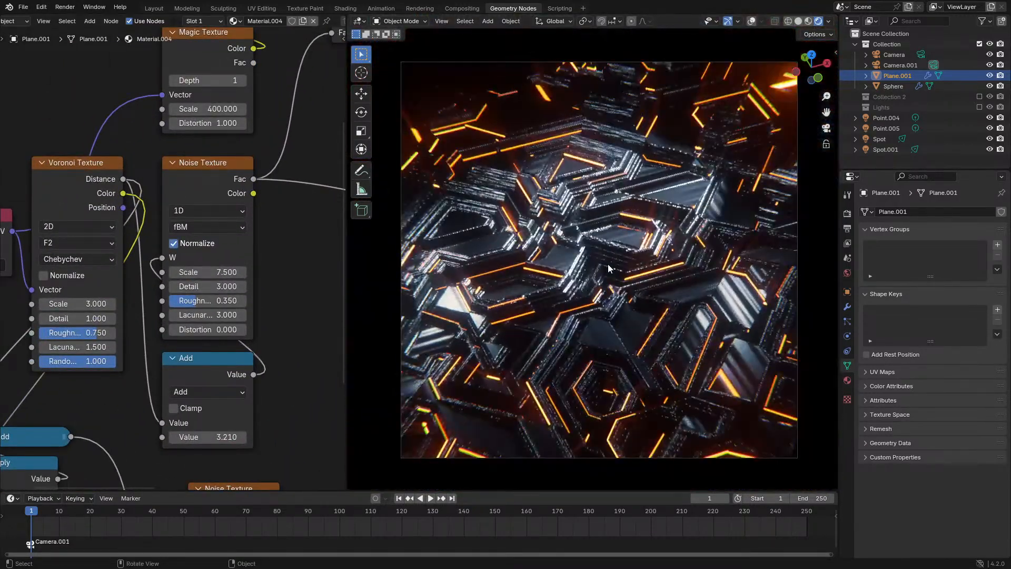
# Undo the last changes to the Noise Texture detail and set the EEVEE render samples to 300
pyautogui.hotkey('ctrl', 'z')
pyautogui.hotkey('ctrl', 'z')
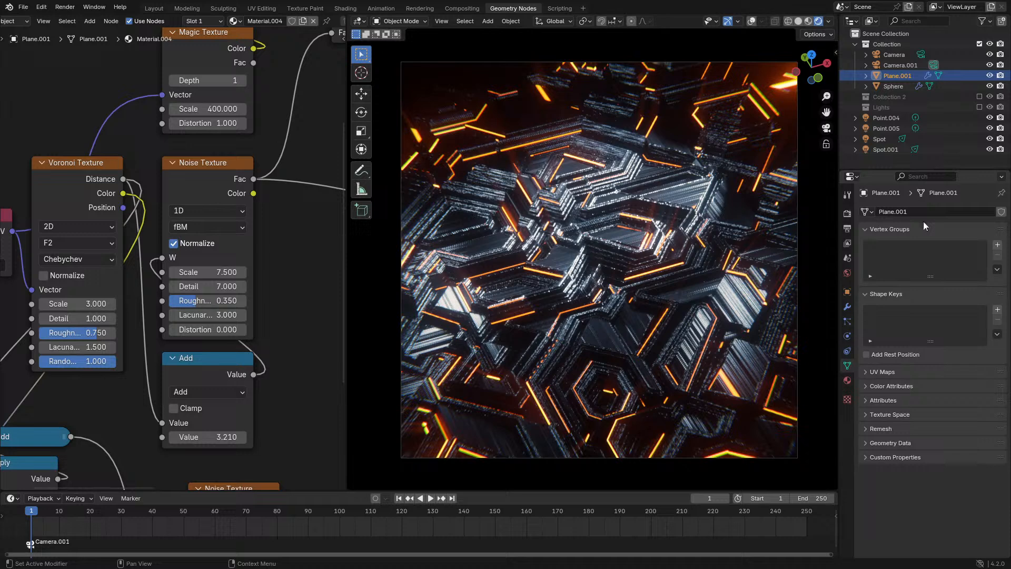
pyautogui.click(847, 213)
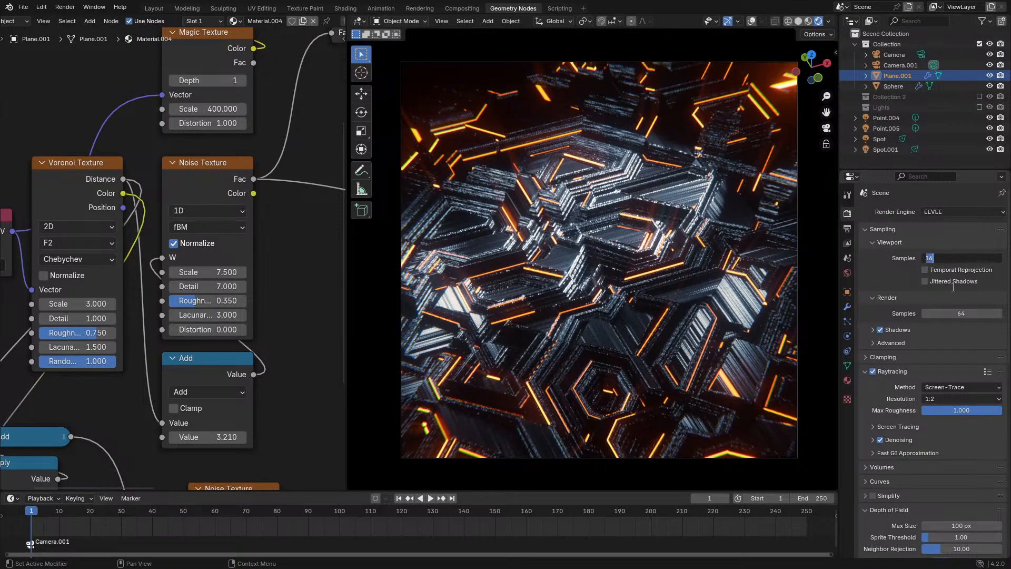
pyautogui.click(948, 313)
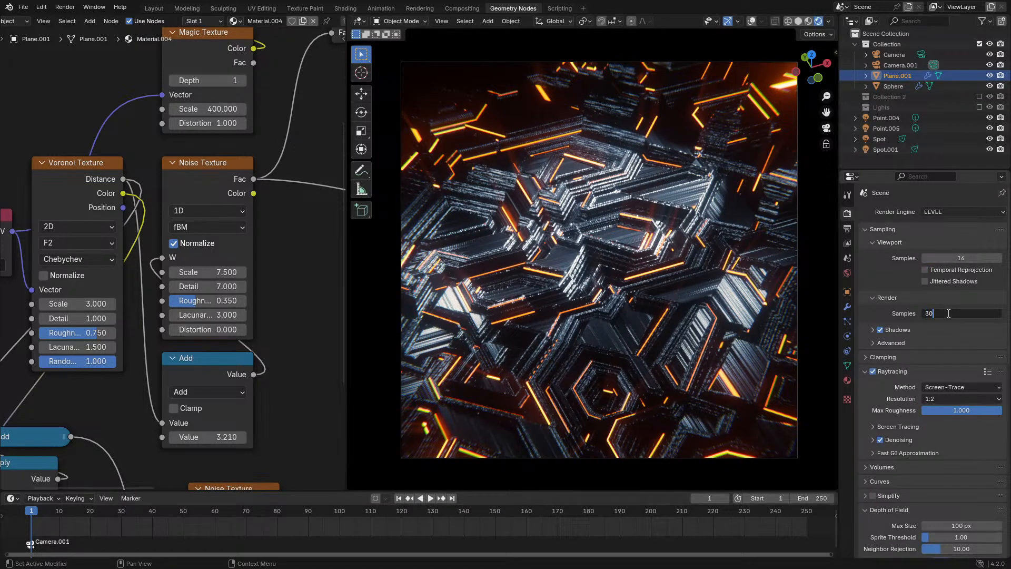
pyautogui.press('Return')
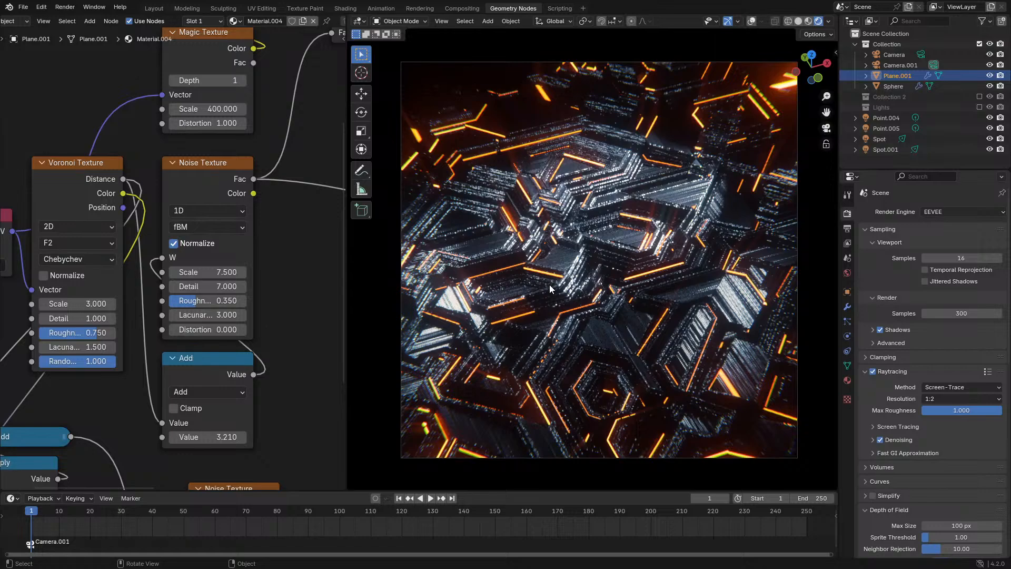
# Render the current frame and examine the surface detail of the result up close
pyautogui.press('F12')
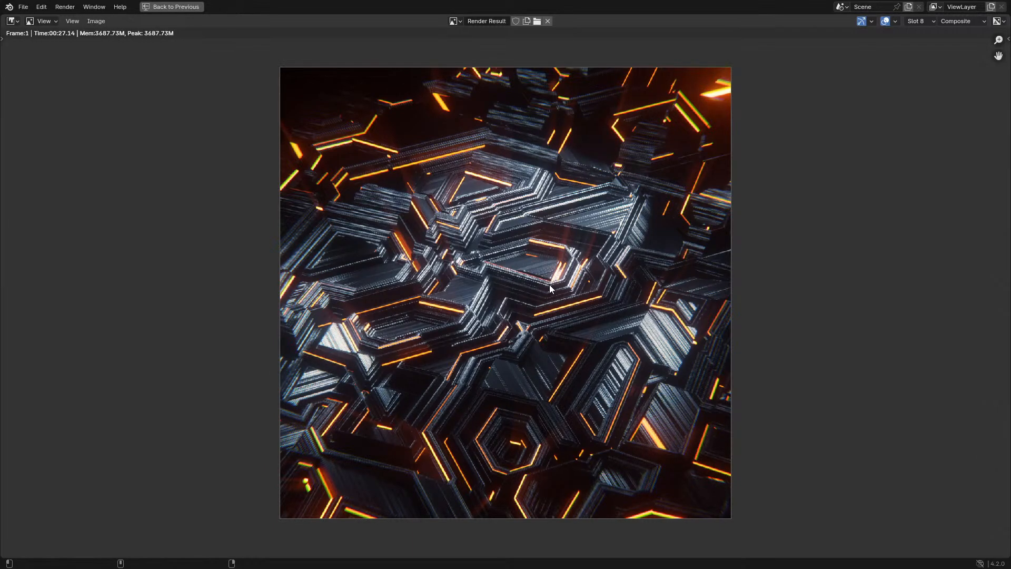
pyautogui.scroll(5, 548, 285)
pyautogui.moveTo(546, 335); pyautogui.dragTo(561, 356, button='middle')
pyautogui.press('Escape')
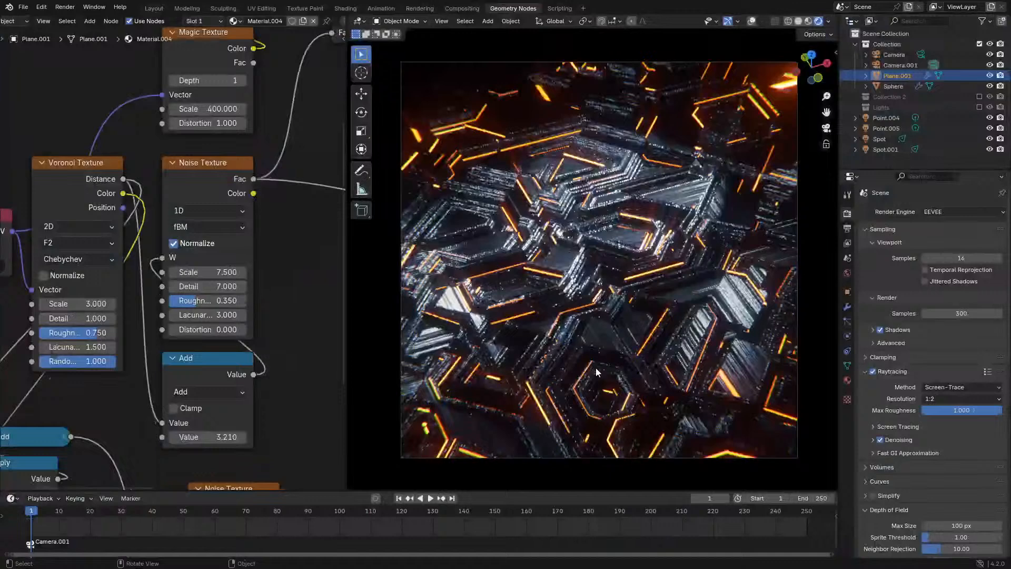
# Set the power of the Point.005 light to 10 W
pyautogui.click(848, 306)
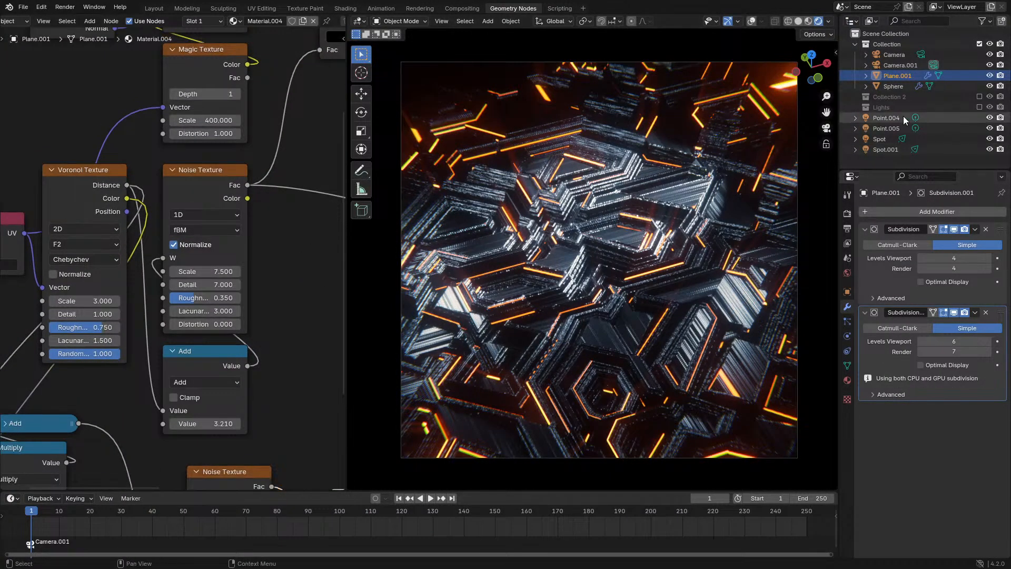
pyautogui.click(895, 55)
pyautogui.click(877, 149)
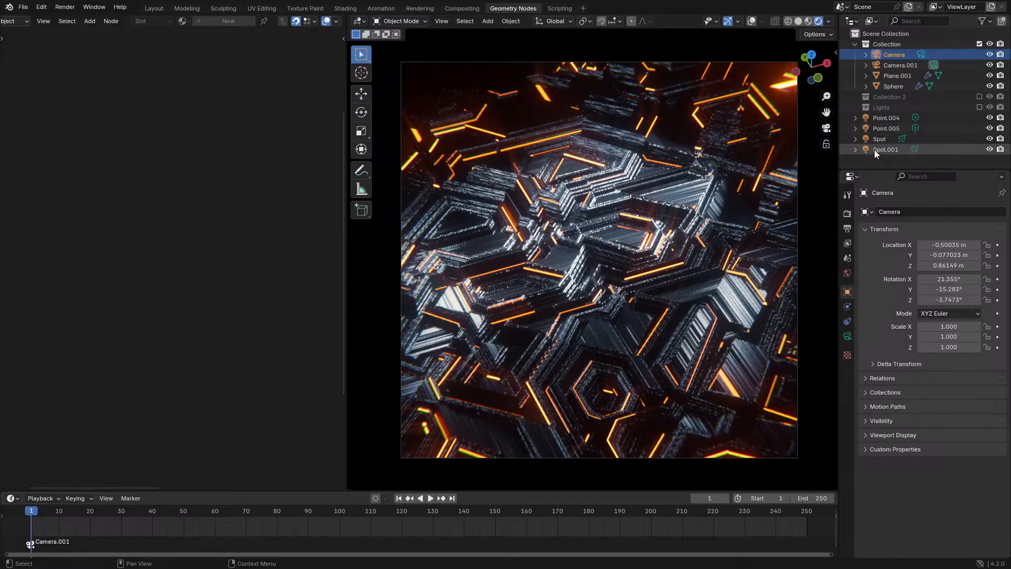
pyautogui.click(879, 139)
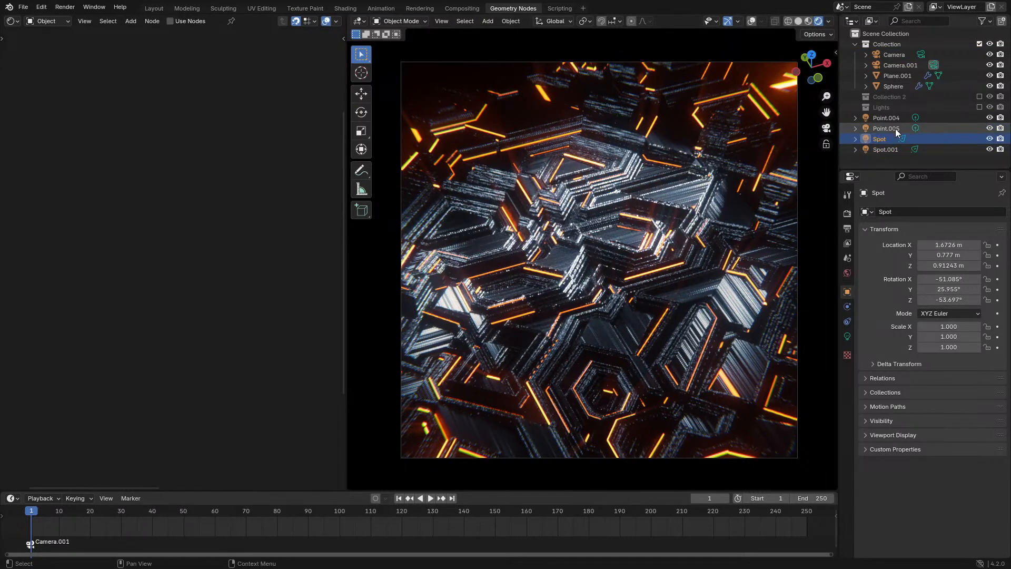
pyautogui.click(895, 129)
pyautogui.click(990, 129)
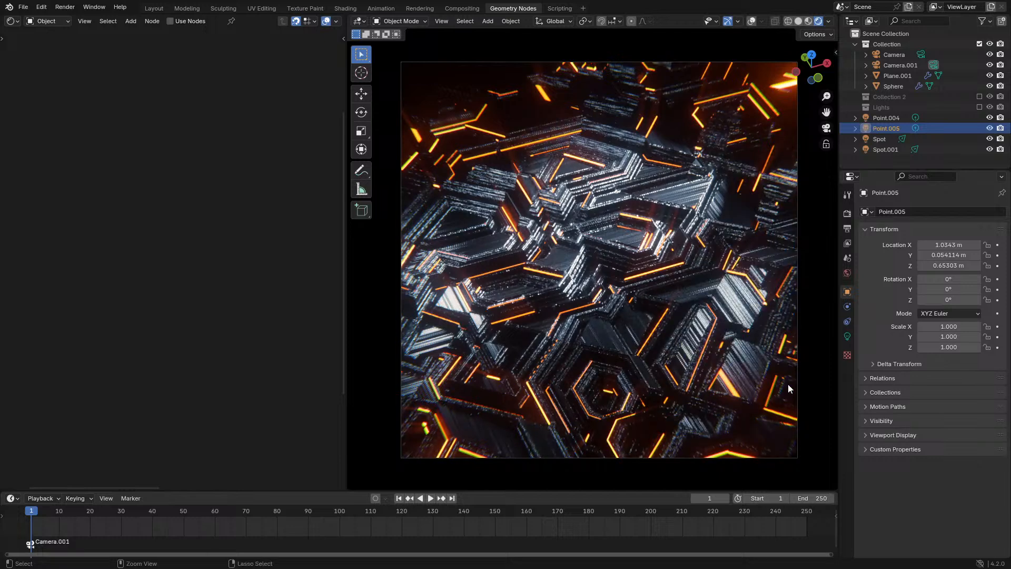
pyautogui.click(847, 336)
pyautogui.moveTo(976, 308)
pyautogui.mouseDown()
pyautogui.moveTo(994, 308)
pyautogui.moveTo(976, 308)
pyautogui.mouseUp()
pyautogui.click(955, 287)
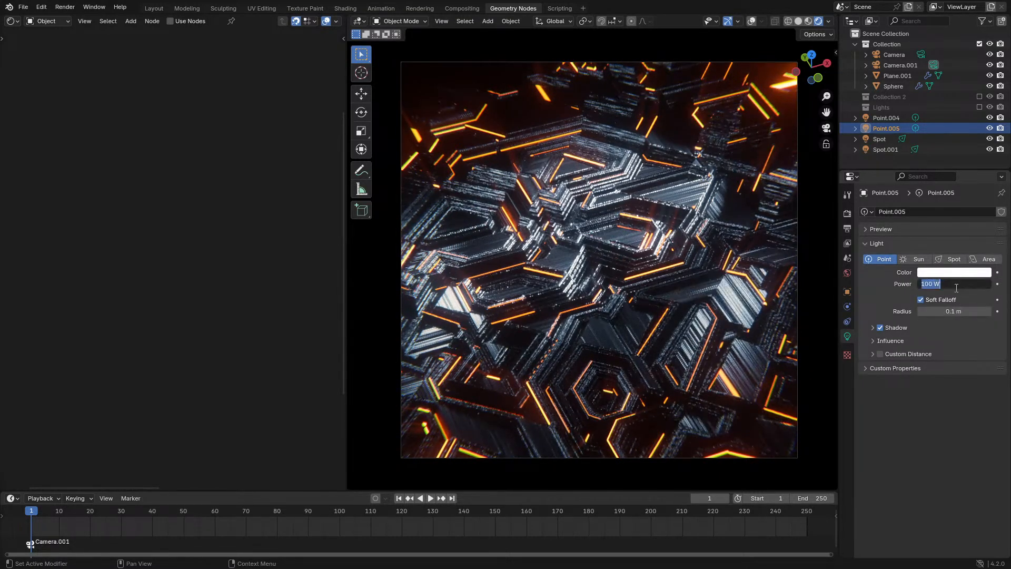
pyautogui.write('10')
pyautogui.press('Return')
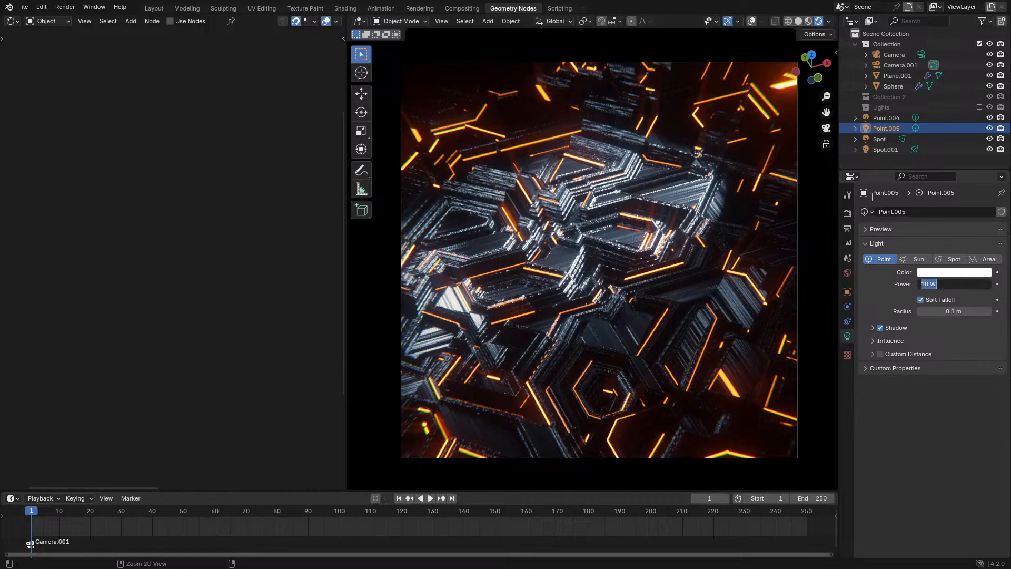
# Set the power of the Point.004 light to 20 W
pyautogui.click(870, 117)
pyautogui.hotkey('ctrl', 'v')
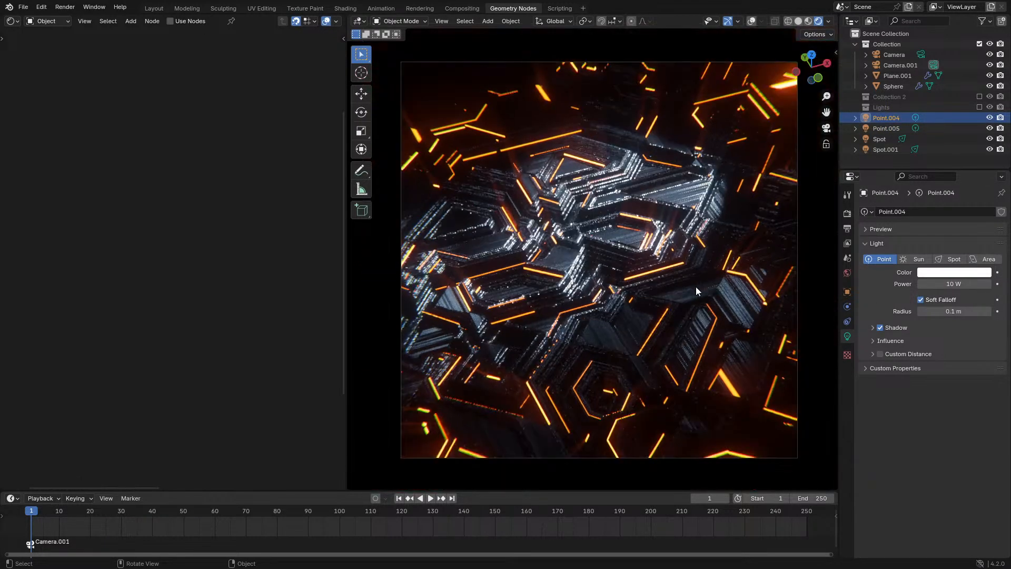
pyautogui.click(954, 283)
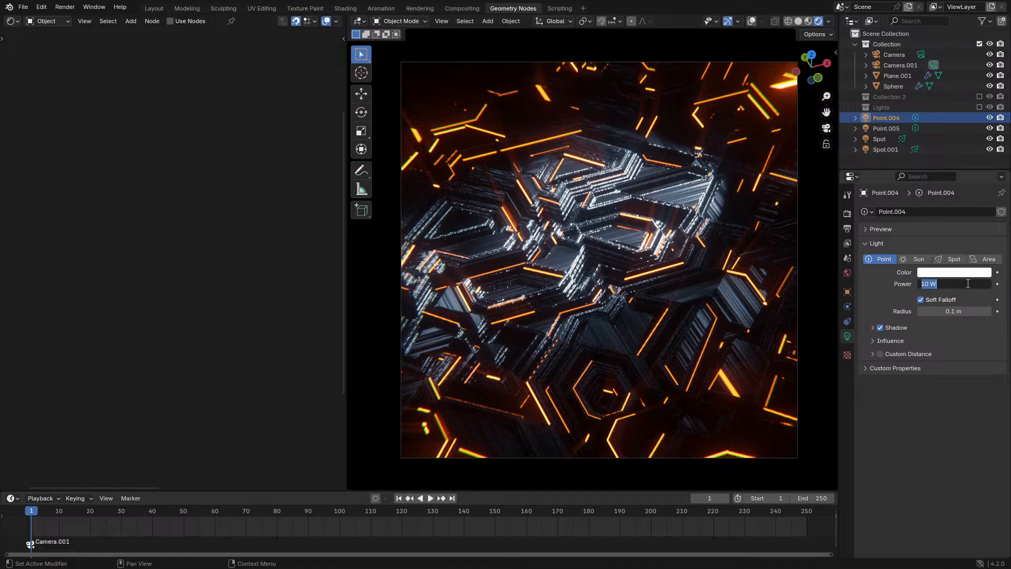
pyautogui.write('20')
pyautogui.press('Return')
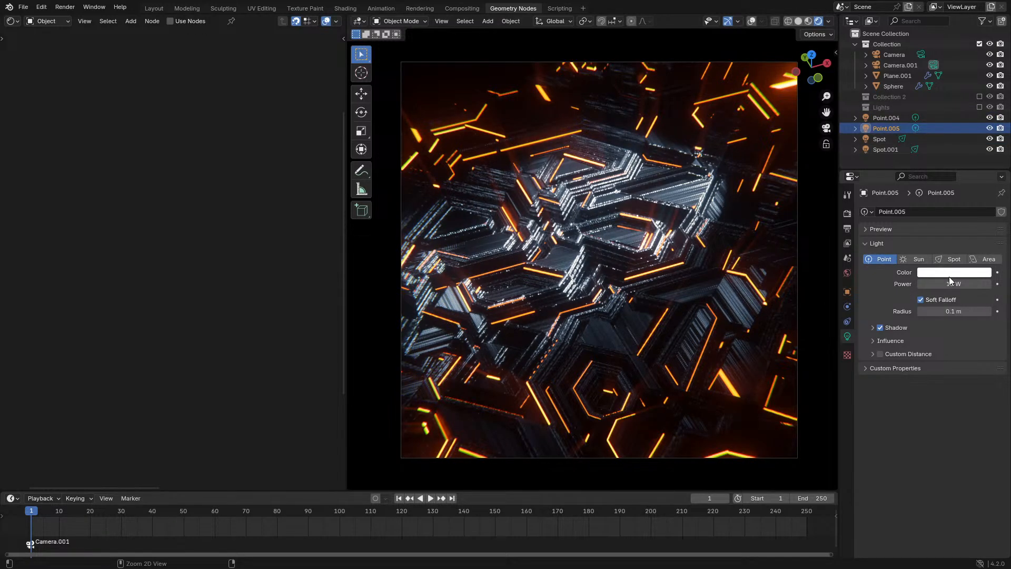
# Lower the Principled BSDF roughness of the plane's Material.004 to 0.3
pyautogui.click(643, 305)
pyautogui.scroll(-5, 147, 292)
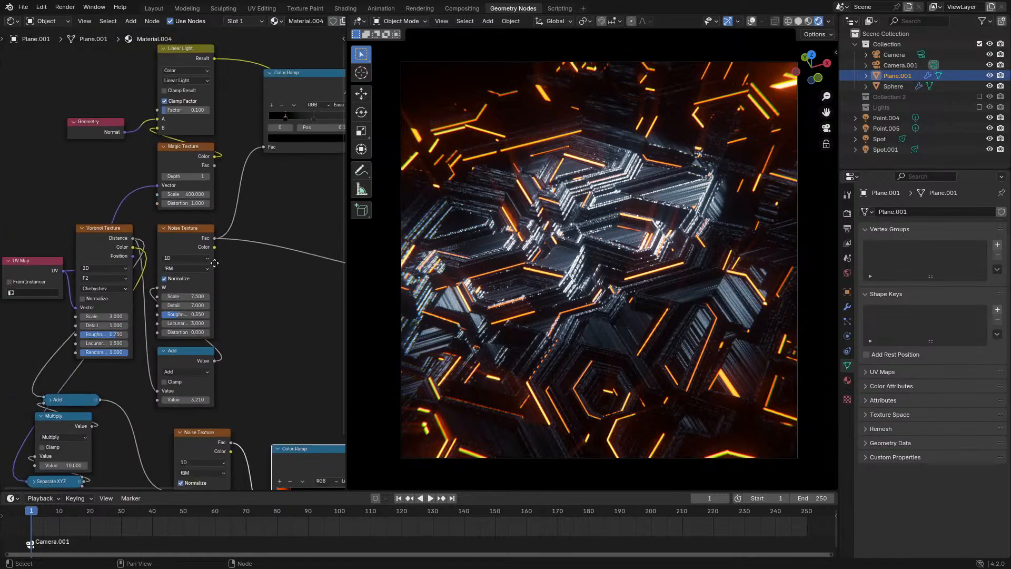
pyautogui.moveTo(263, 131); pyautogui.dragTo(150, 266, button='middle')
pyautogui.scroll(4, 255, 274)
pyautogui.moveTo(316, 253); pyautogui.dragTo(300, 253)
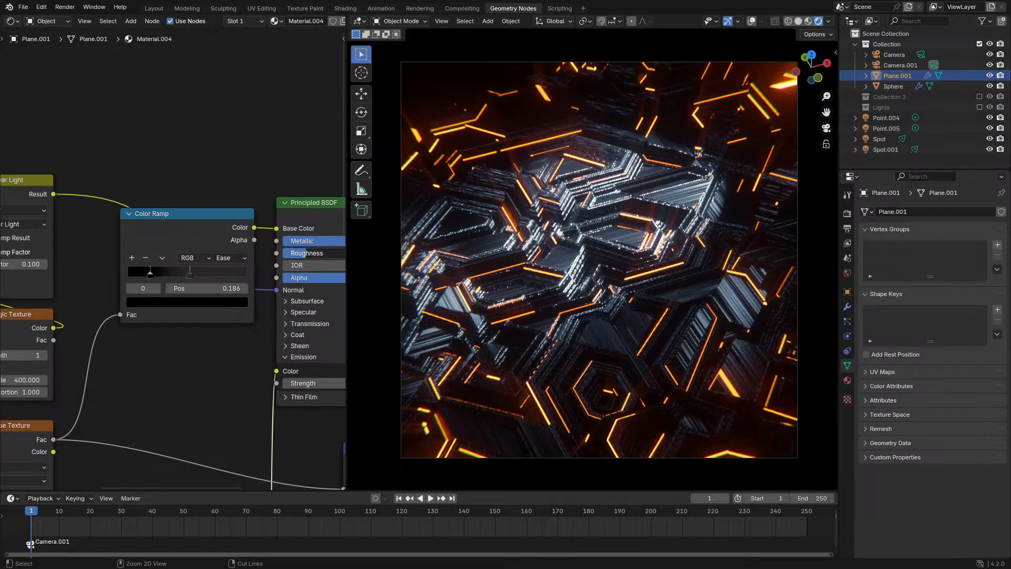
pyautogui.scroll(4, 567, 278)
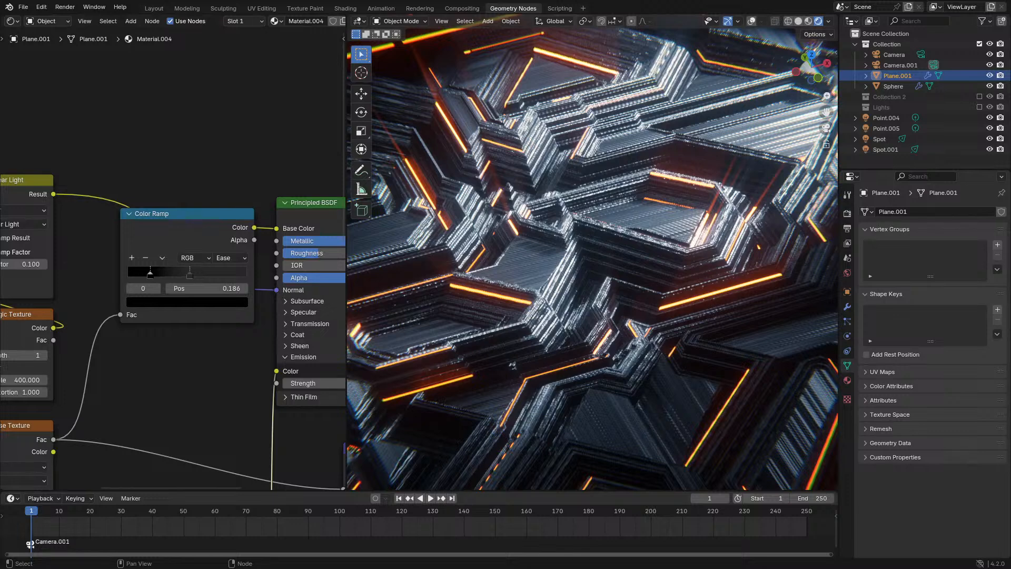
# Collapse the Multiply node and stack the Add, Multiply and Separate XYZ nodes closely together beside the lower Noise Texture
pyautogui.moveTo(138, 327); pyautogui.dragTo(236, 267, button='middle')
pyautogui.scroll(-4, 236, 267)
pyautogui.moveTo(105, 422); pyautogui.dragTo(187, 294, button='middle')
pyautogui.scroll(1, 148, 396)
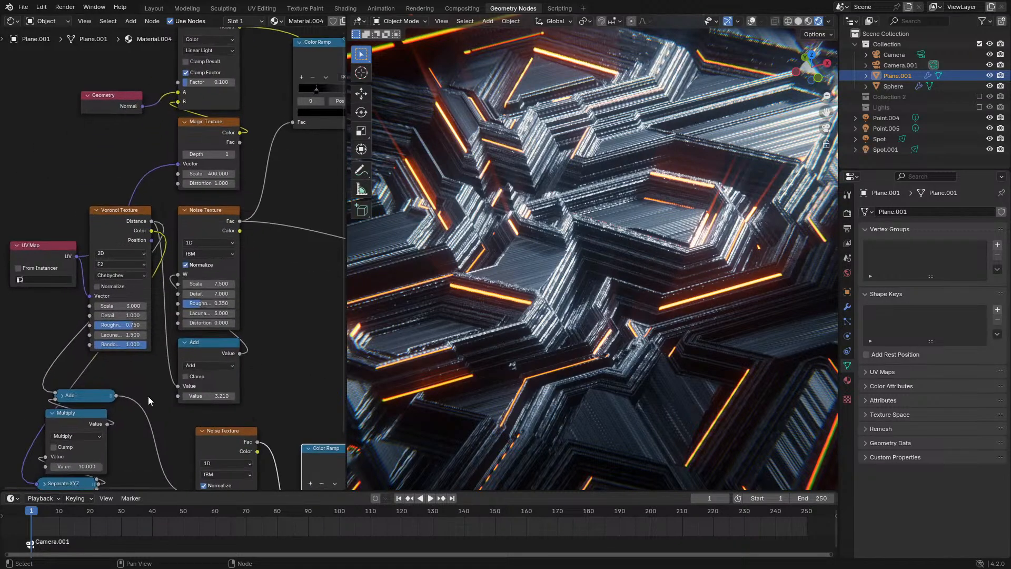
pyautogui.moveTo(148, 396); pyautogui.dragTo(198, 303, button='middle')
pyautogui.scroll(1, 99, 412)
pyautogui.moveTo(55, 451); pyautogui.dragTo(161, 307)
pyautogui.moveTo(214, 352); pyautogui.dragTo(206, 378)
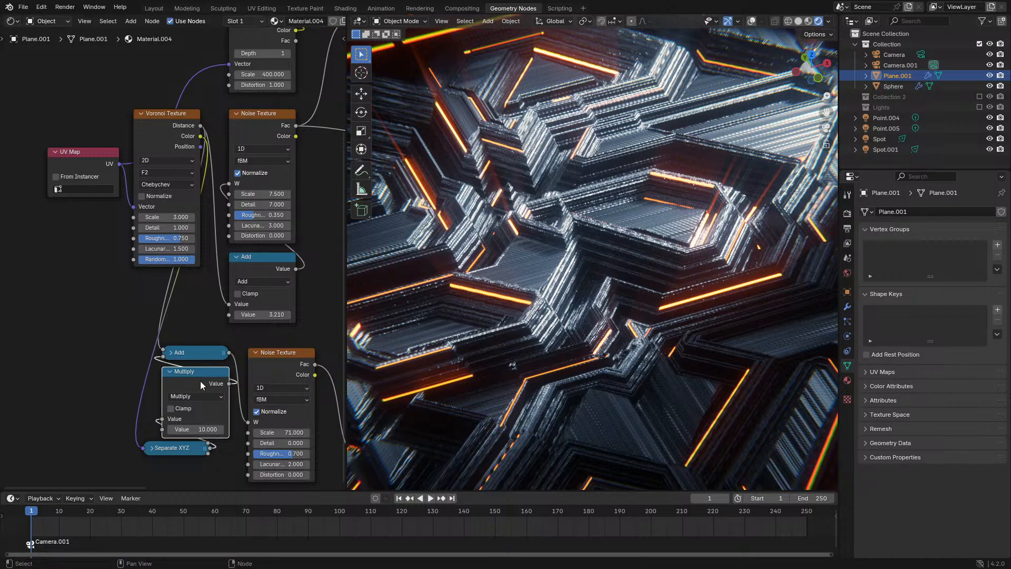
pyautogui.press('h')
pyautogui.moveTo(197, 447); pyautogui.dragTo(215, 389)
# Group the Add, Multiply, Separate XYZ, lower Noise Texture and emission Color Ramp nodes in a frame
pyautogui.keyDown('ctrl'); pyautogui.moveTo(214, 376); pyautogui.dragTo(214, 405, button='middle'); pyautogui.keyUp('ctrl')
pyautogui.moveTo(214, 405); pyautogui.dragTo(26, 349, button='middle')
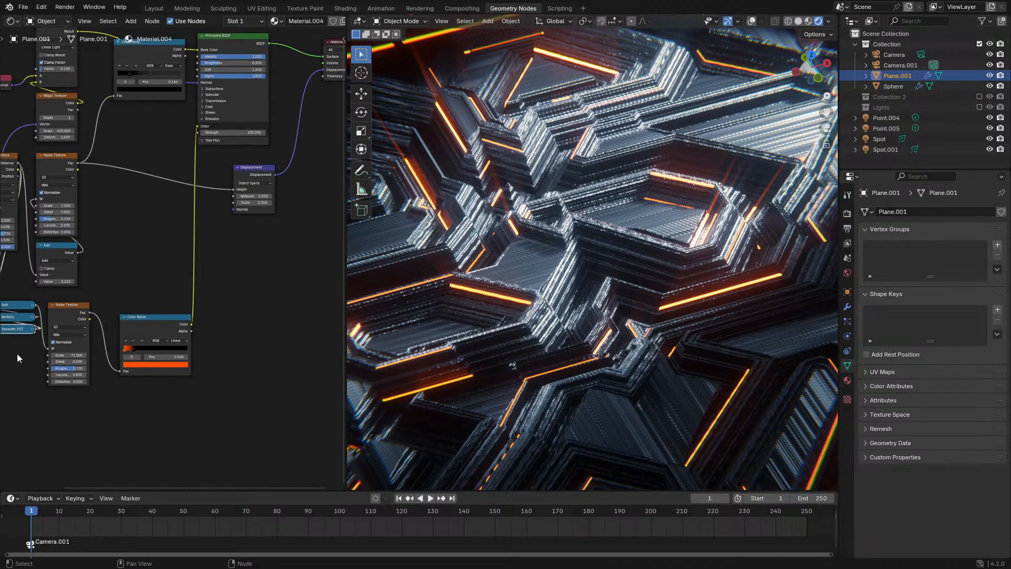
pyautogui.moveTo(1, 378); pyautogui.dragTo(162, 300)
pyautogui.hotkey('ctrl', 'j')
# Maximize the node editor and move the UV Map and Voronoi Texture nodes away from the other texture nodes
pyautogui.hotkey('ctrl', 'space')
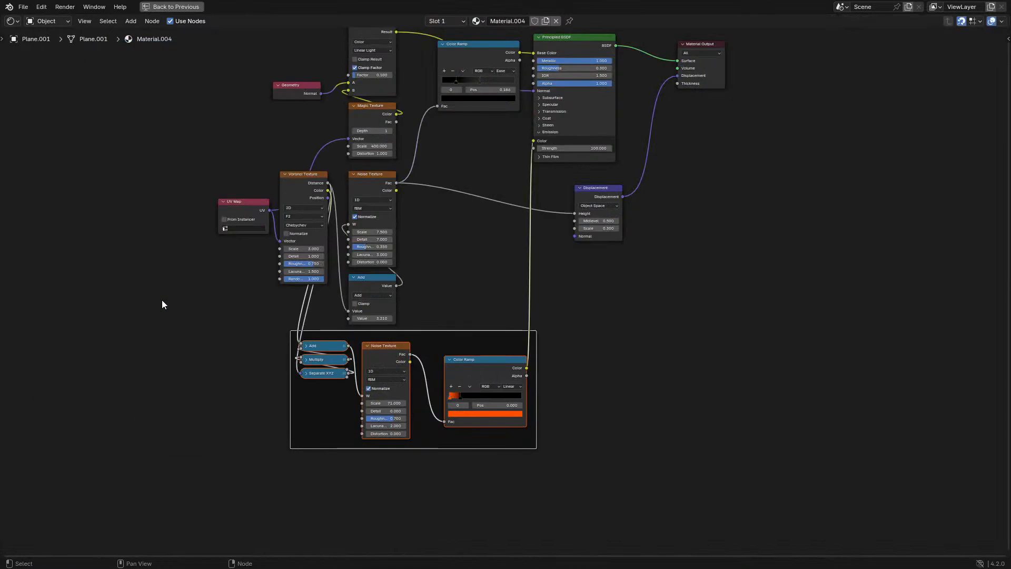
pyautogui.moveTo(277, 284); pyautogui.dragTo(409, 316, button='middle')
pyautogui.moveTo(410, 319); pyautogui.dragTo(519, 416)
pyautogui.press('g')
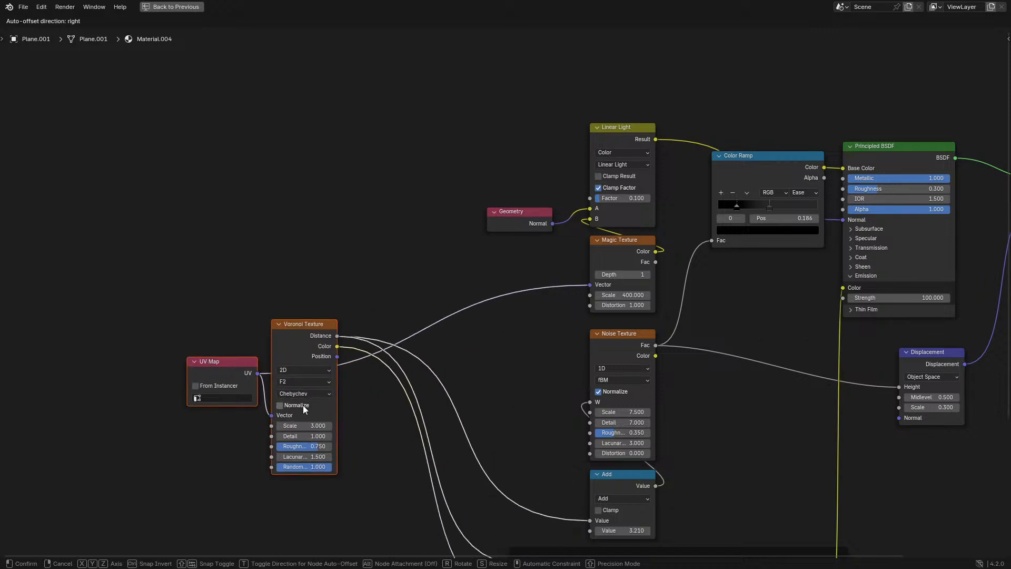
pyautogui.click(276, 409)
# Place the Add node in front of the displacement Noise Texture and join both nodes in a frame
pyautogui.click(634, 487)
pyautogui.moveTo(633, 487); pyautogui.dragTo(559, 345)
pyautogui.click(558, 345)
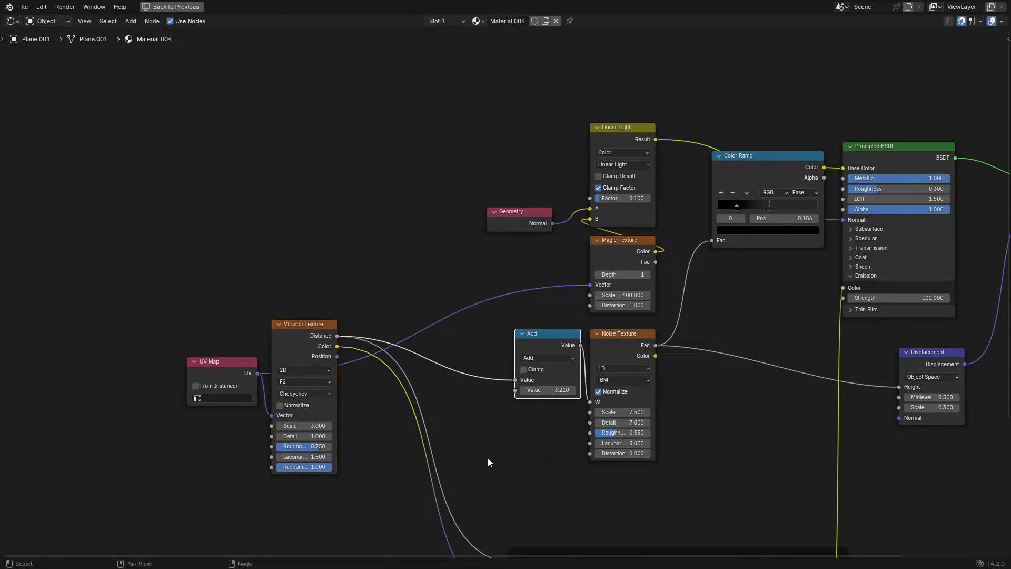
pyautogui.moveTo(488, 457); pyautogui.dragTo(653, 354)
pyautogui.hotkey('ctrl', 'j')
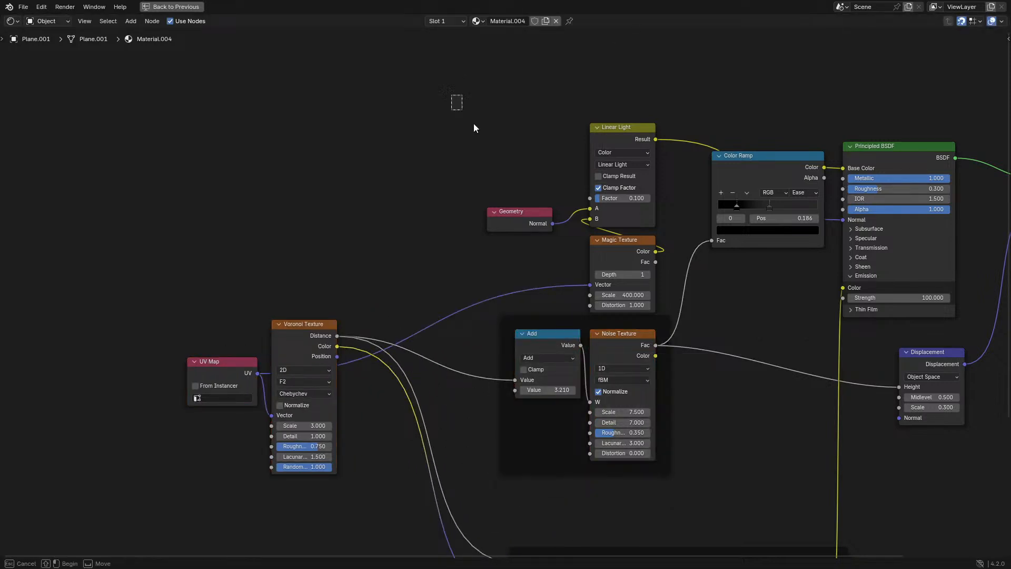
# Frame the Geometry, Linear Light and Magic Texture nodes together and move the frame above the Noise Texture frame
pyautogui.moveTo(451, 95); pyautogui.dragTo(650, 258)
pyautogui.hotkey('ctrl', 'j')
pyautogui.press('g')
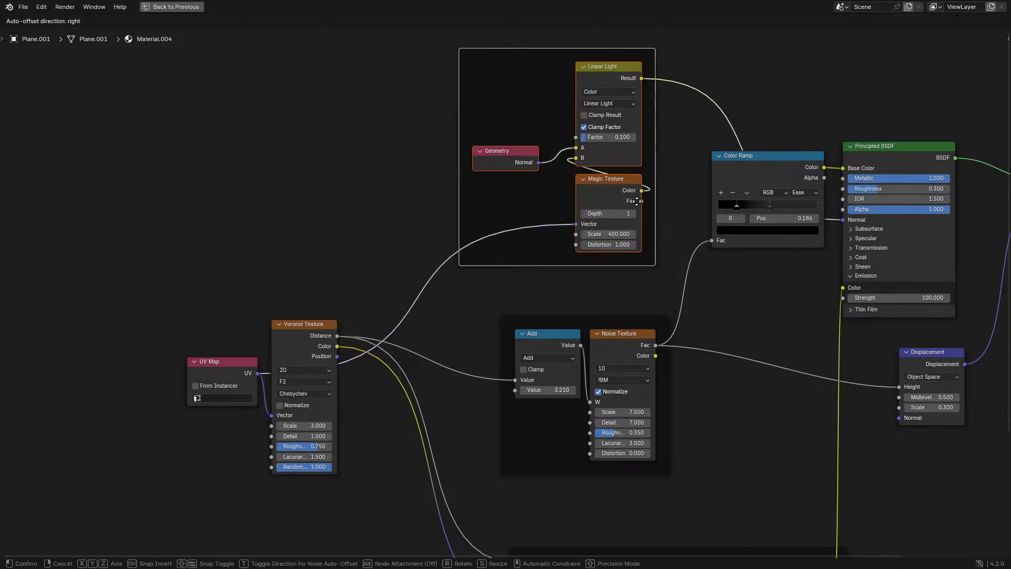
pyautogui.click(653, 235)
# Move the emission node frame closer to the other frames, align its Color Ramp beside the Noise Texture, and restore the editor layout
pyautogui.scroll(-1, 751, 499)
pyautogui.moveTo(752, 499); pyautogui.dragTo(697, 394, button='middle')
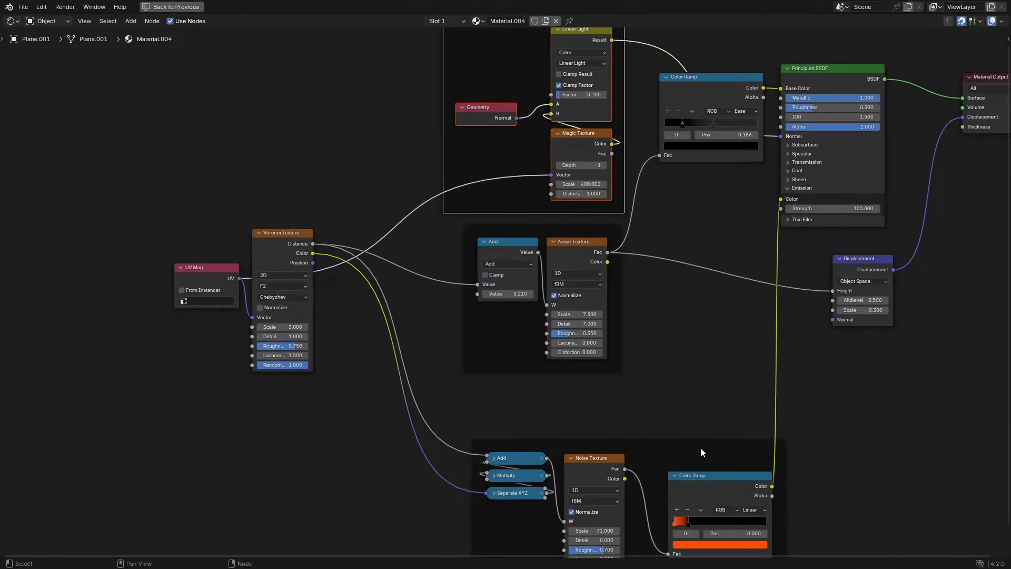
pyautogui.moveTo(702, 451); pyautogui.dragTo(585, 382)
pyautogui.moveTo(588, 441); pyautogui.dragTo(555, 419)
pyautogui.moveTo(599, 296); pyautogui.dragTo(443, 397, button='middle')
pyautogui.hotkey('ctrl', 'space')
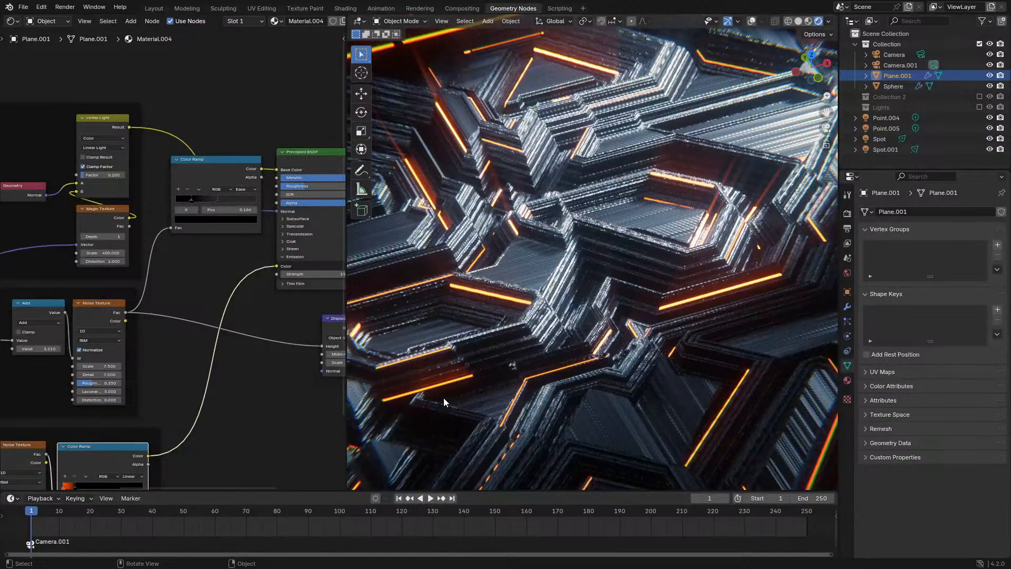
# Try Material.002 on the plane in the camera view and examine its surface detail up close
pyautogui.press('KP_0')
pyautogui.press('Home')
pyautogui.scroll(-2, 567, 363)
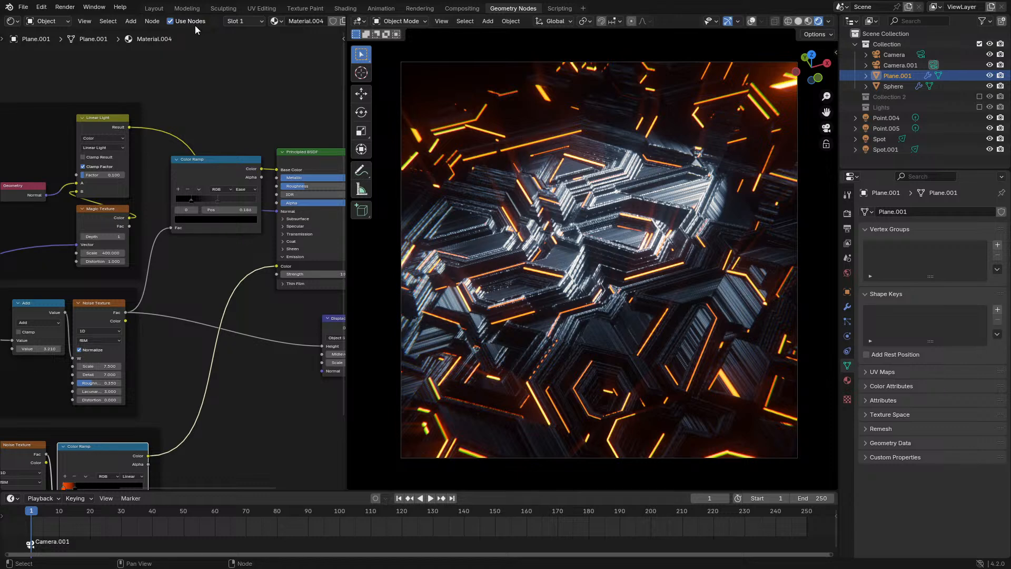
pyautogui.click(277, 21)
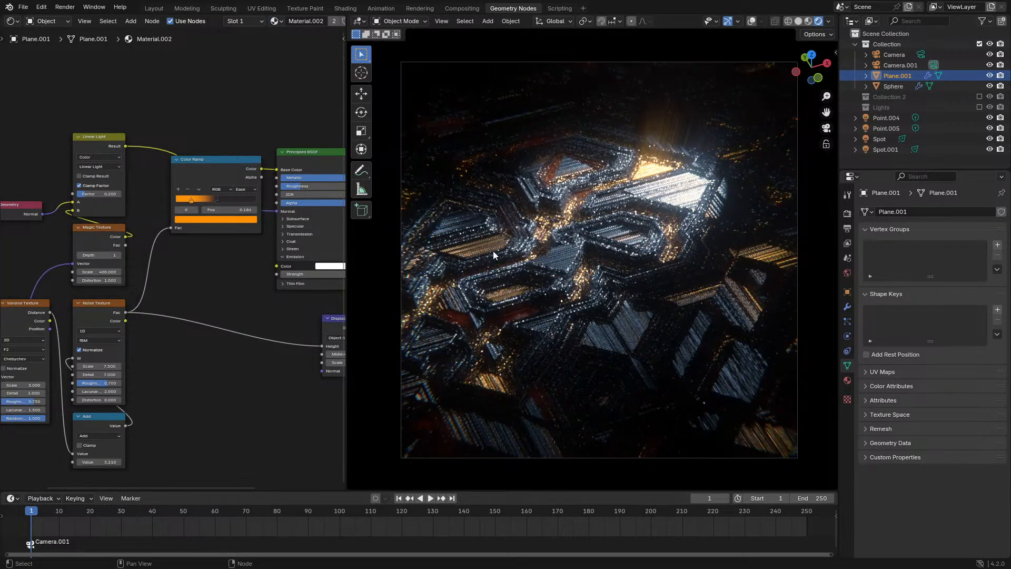
pyautogui.scroll(-1, 493, 251)
pyautogui.scroll(12, 493, 251)
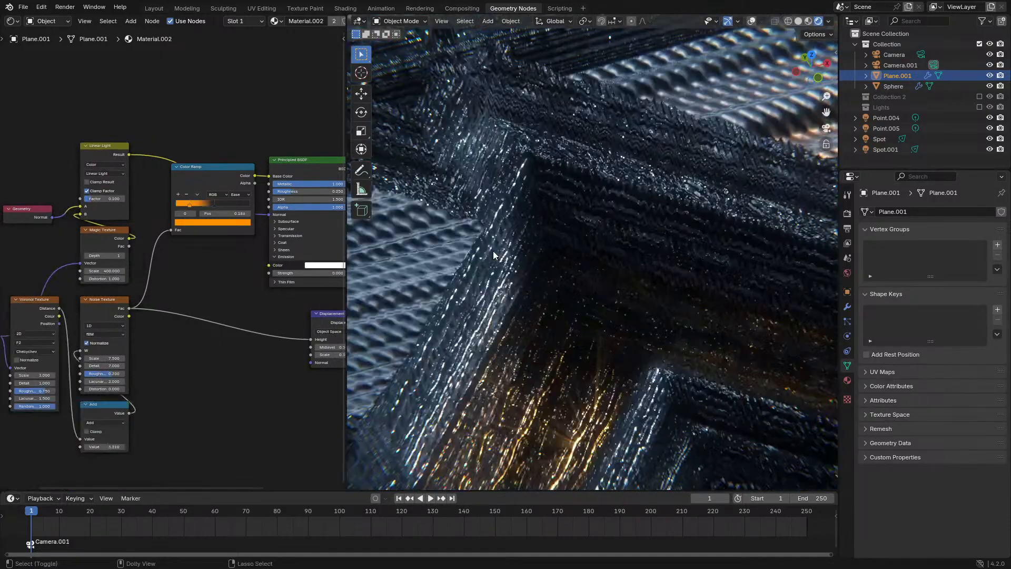
pyautogui.scroll(-10, 493, 250)
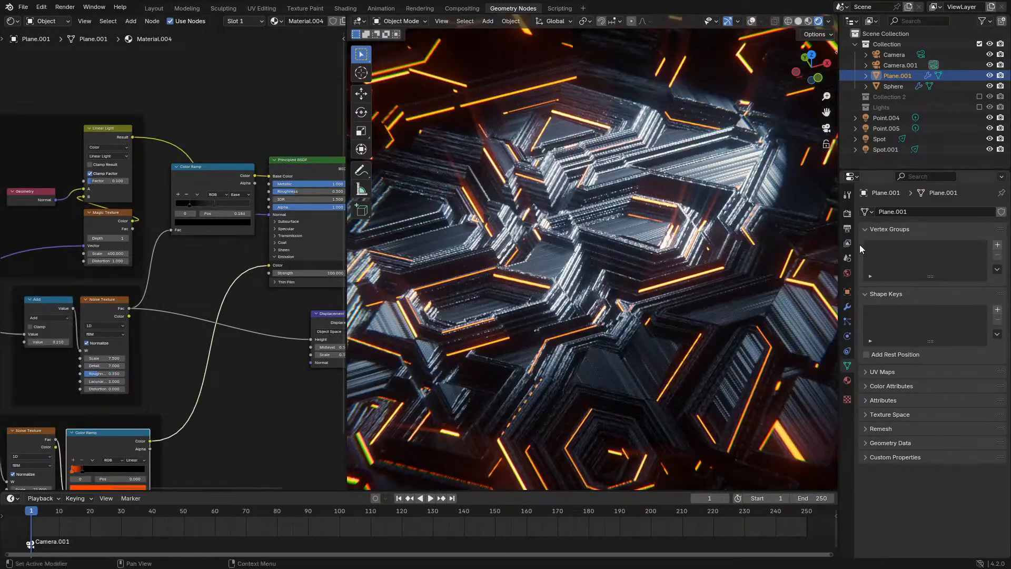
# Switch the render engine to Cycles and fit the whole camera frame in the viewport
pyautogui.click(847, 214)
pyautogui.click(971, 212)
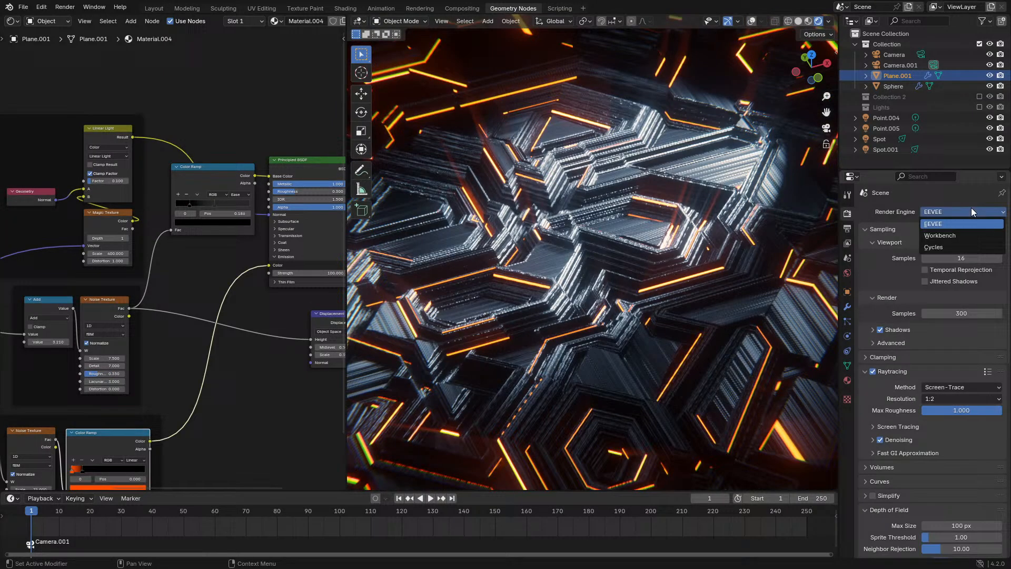
pyautogui.click(957, 246)
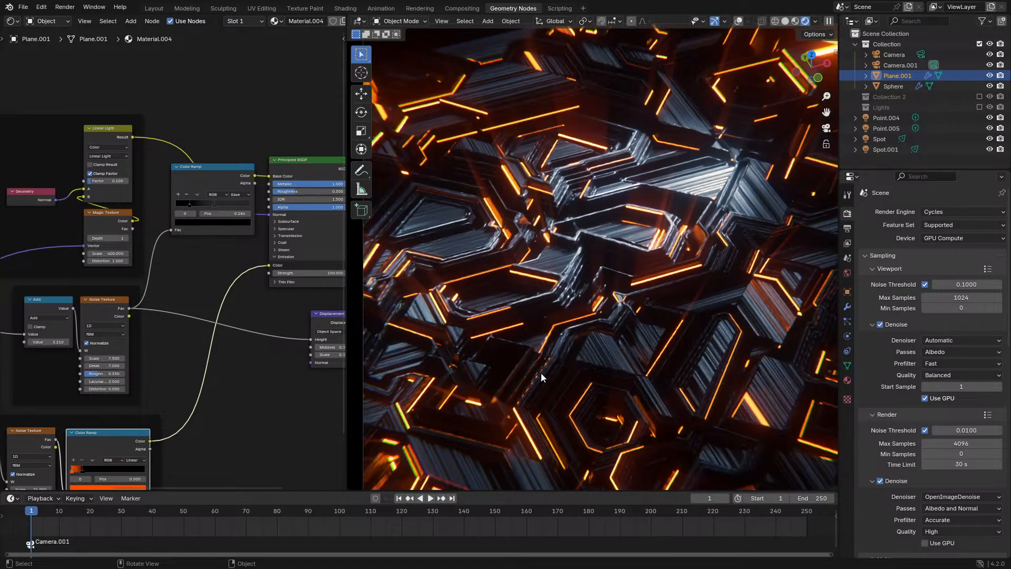
pyautogui.press('Home')
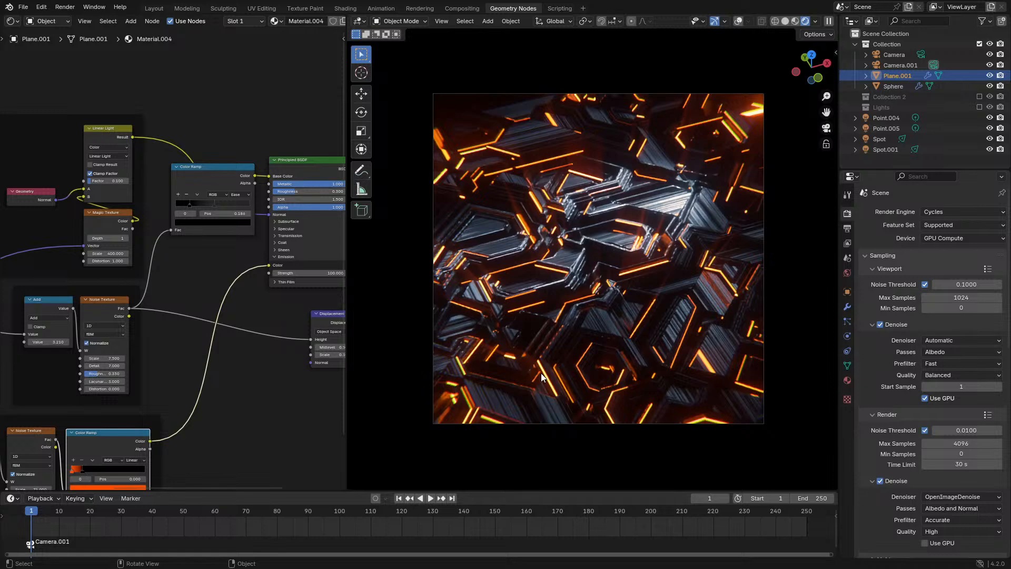
# Compare the camera view in EEVEE with Cycles and leave the render engine on Cycles
pyautogui.scroll(1, 542, 373)
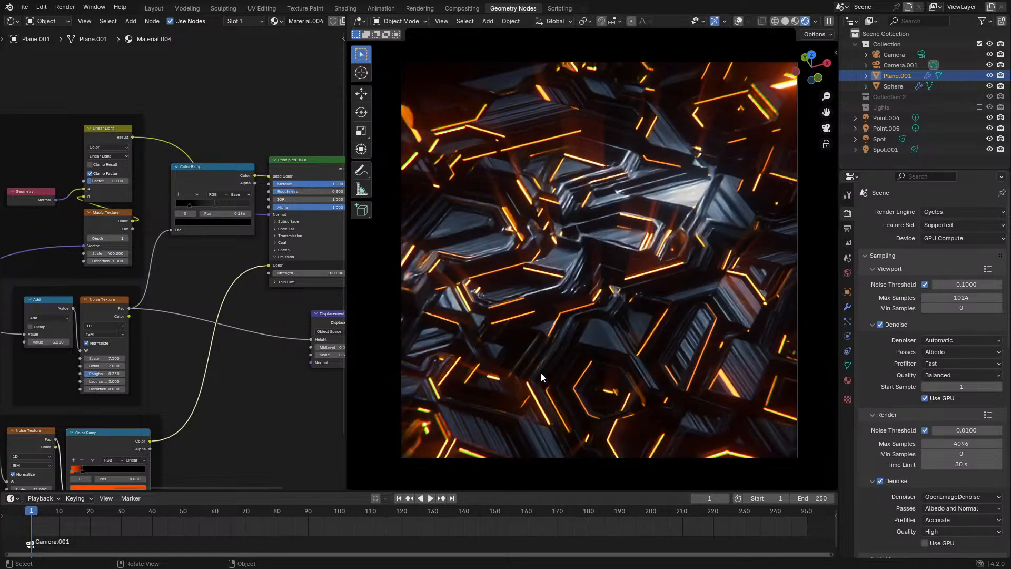
pyautogui.click(986, 212)
pyautogui.click(966, 222)
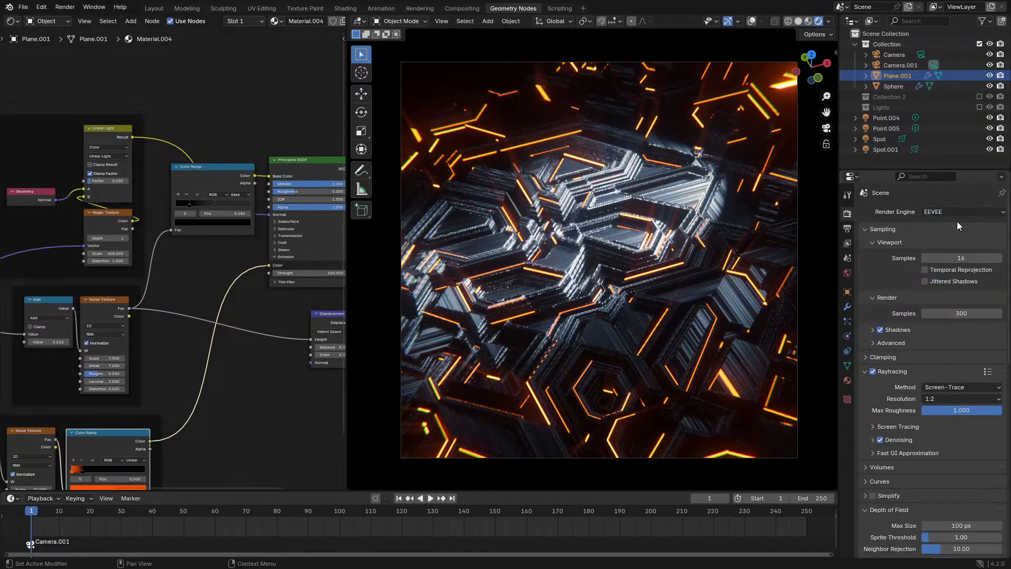
pyautogui.click(960, 209)
pyautogui.click(946, 248)
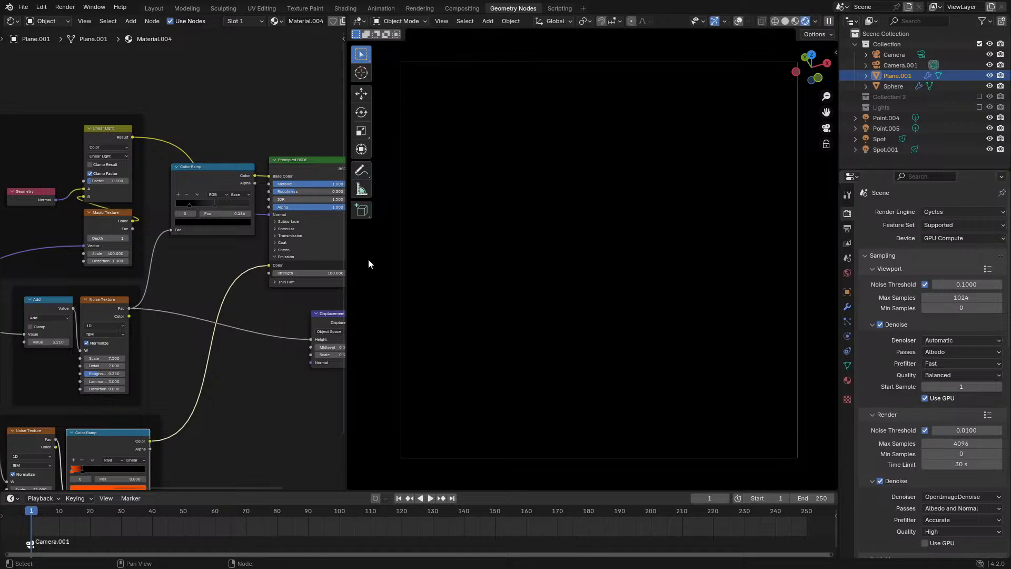
# Set the final render time limit to 15 s
pyautogui.moveTo(229, 273); pyautogui.dragTo(137, 268, button='middle')
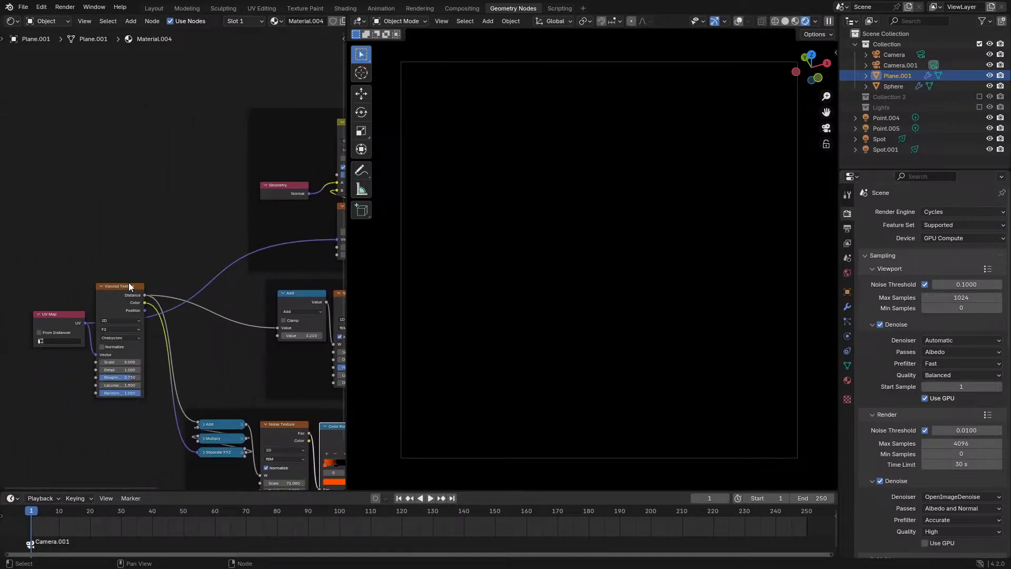
pyautogui.click(961, 464)
pyautogui.write('1')
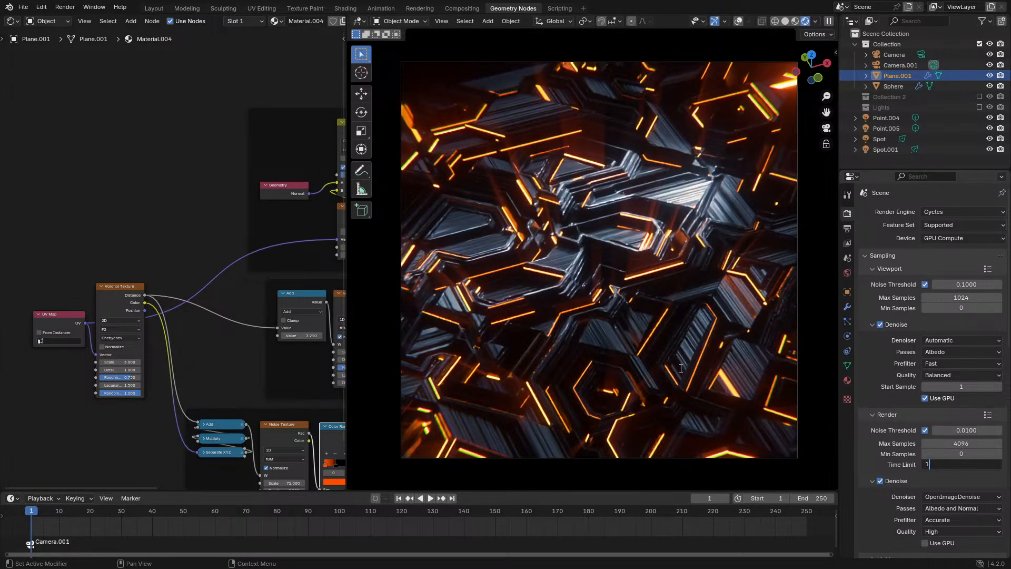
pyautogui.write('5')
pyautogui.press('Return')
# Try a Linear Light factor of 0.300 and examine the plane's surface detail up close in the viewport
pyautogui.scroll(3, 230, 280)
pyautogui.moveTo(306, 153); pyautogui.dragTo(156, 251, button='middle')
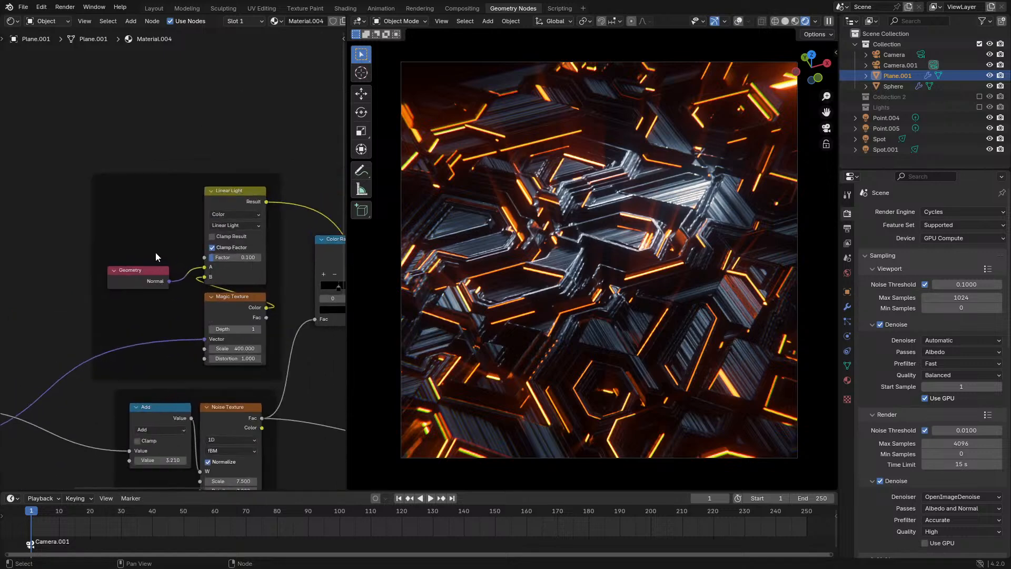
pyautogui.scroll(1, 156, 251)
pyautogui.keyDown('ctrl'); pyautogui.moveTo(237, 257); pyautogui.dragTo(259, 257); pyautogui.keyUp('ctrl')
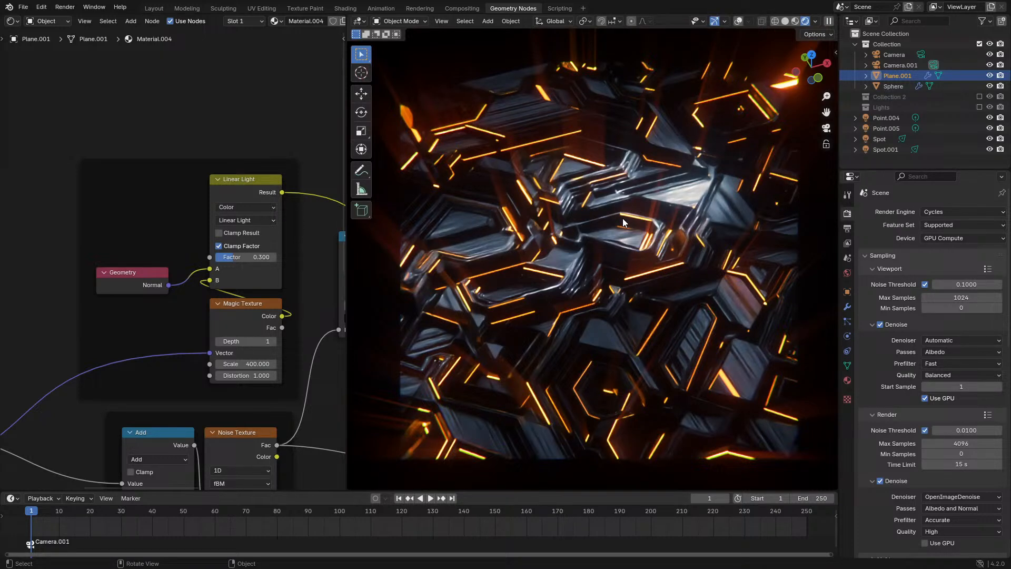
pyautogui.scroll(4, 623, 218)
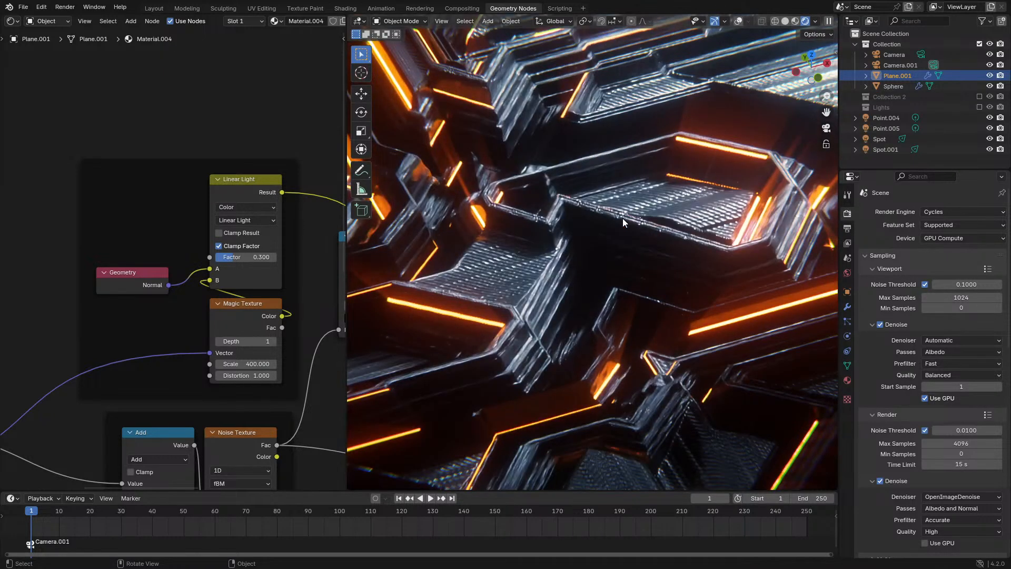
pyautogui.scroll(-5, 623, 219)
pyautogui.scroll(8, 623, 221)
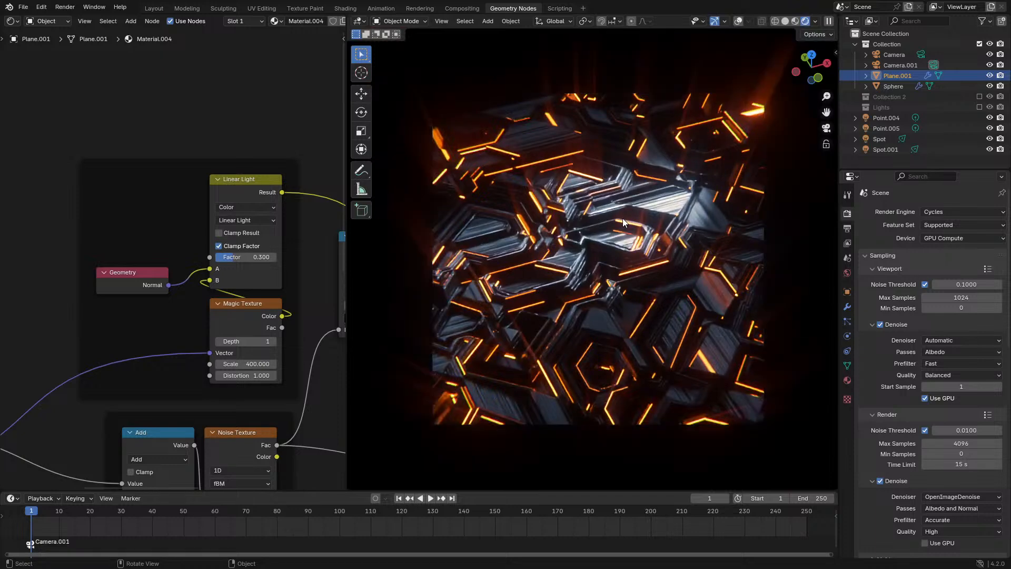
pyautogui.scroll(4, 593, 267)
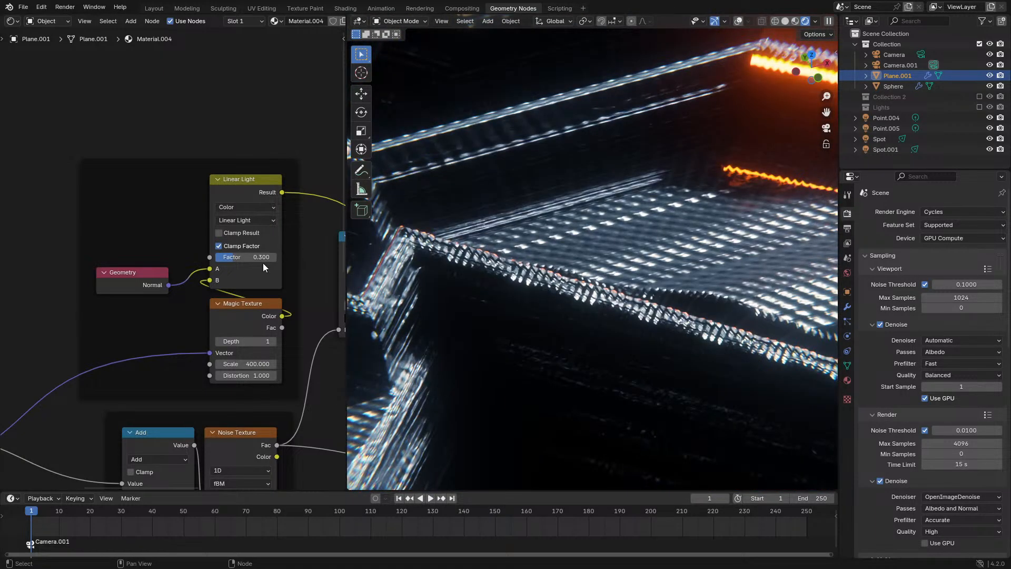
# Set the Linear Light factor to 0.200 and render the image with the viewport in solid shading
pyautogui.moveTo(257, 258); pyautogui.dragTo(246, 258)
pyautogui.press('z')
pyautogui.click(700, 245)
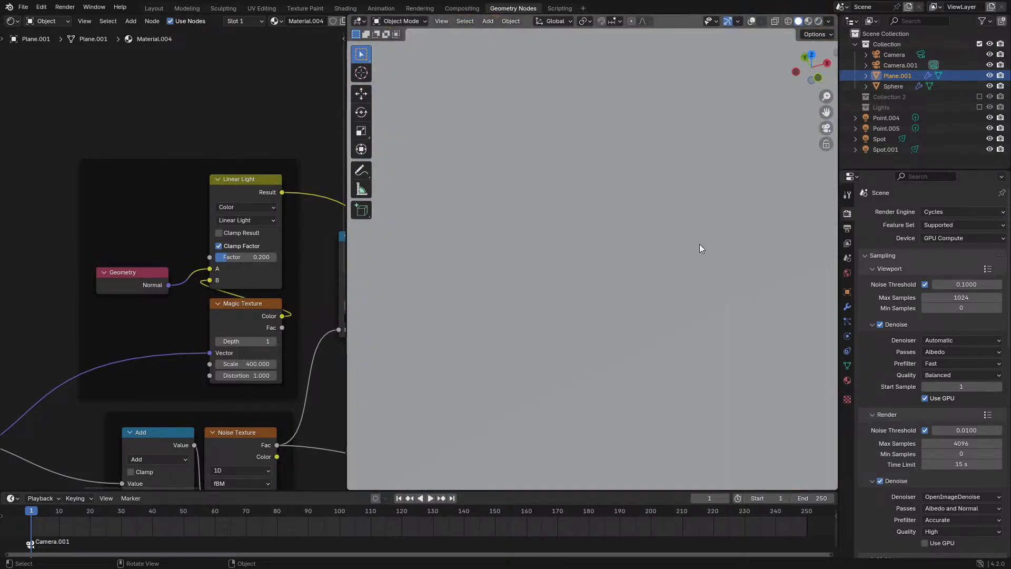
pyautogui.press('F11')
pyautogui.press('F12')
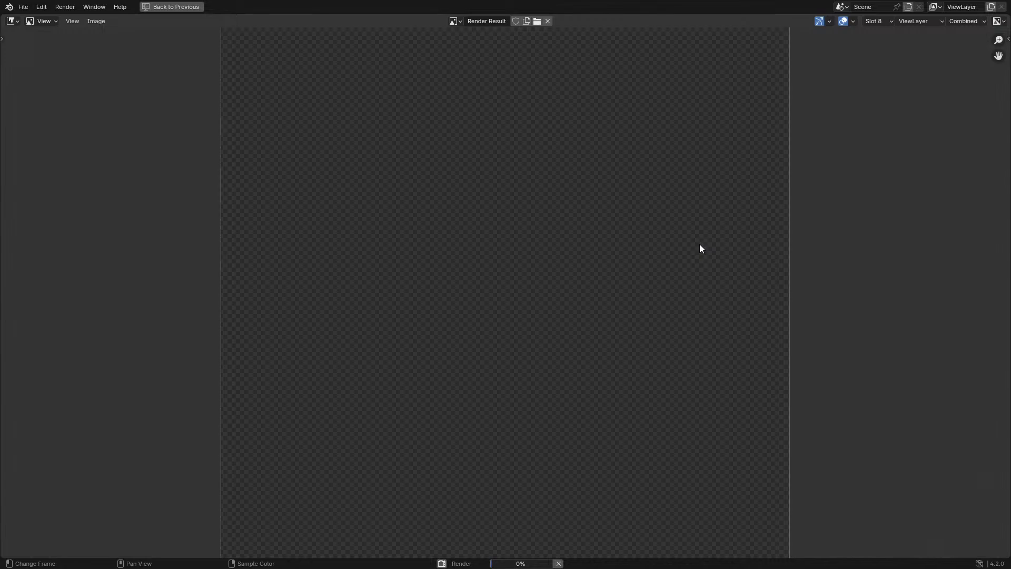
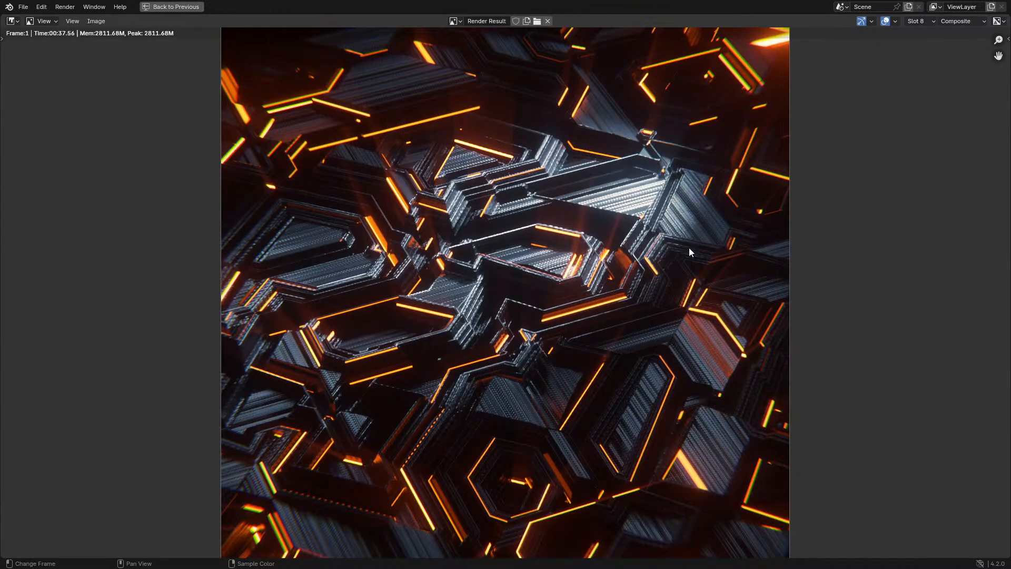
# View the whole render, close it, and return the viewport to the rendered camera view
pyautogui.scroll(-1, 689, 248)
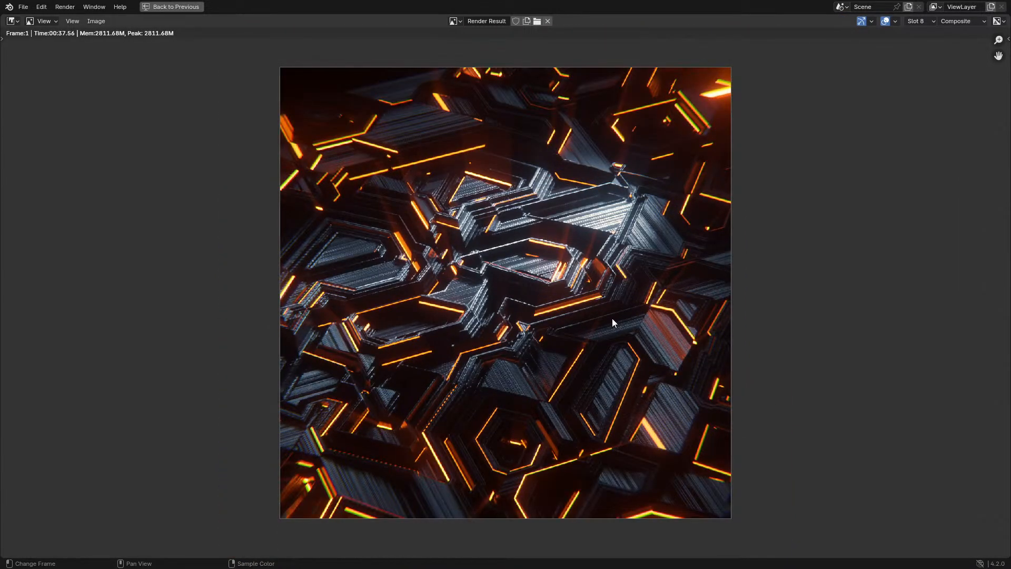
pyautogui.press('Escape')
pyautogui.press('z')
pyautogui.press('KP_0')
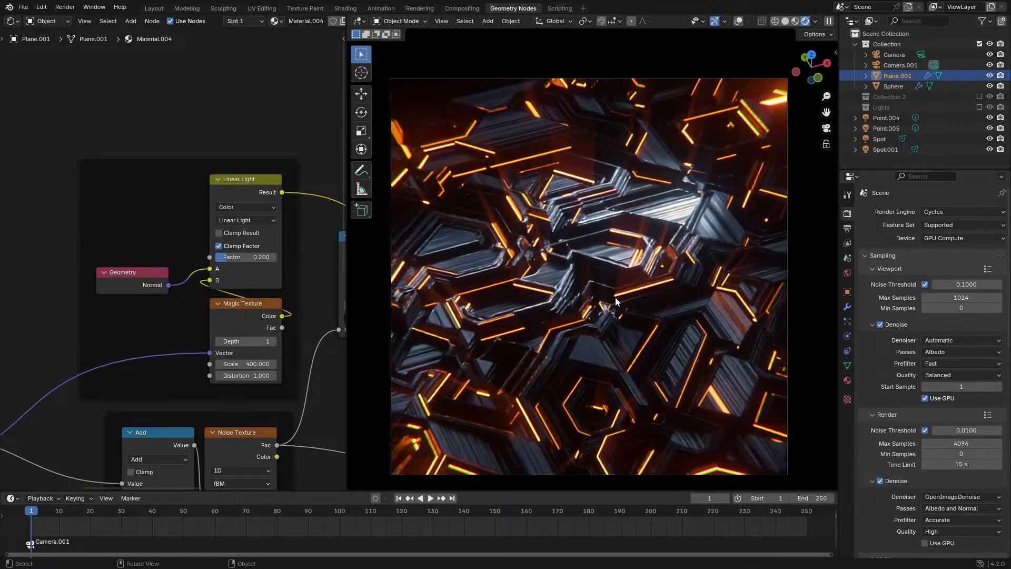
# Reopen the render result and examine the plane's surface texture up close
pyautogui.press('F11')
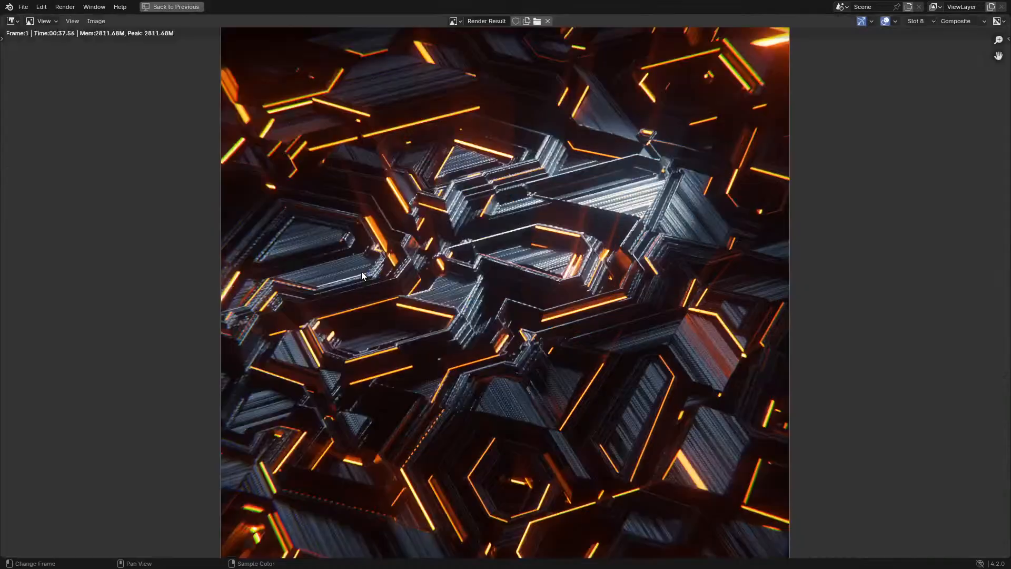
pyautogui.scroll(-1, 290, 242)
pyautogui.scroll(4, 335, 265)
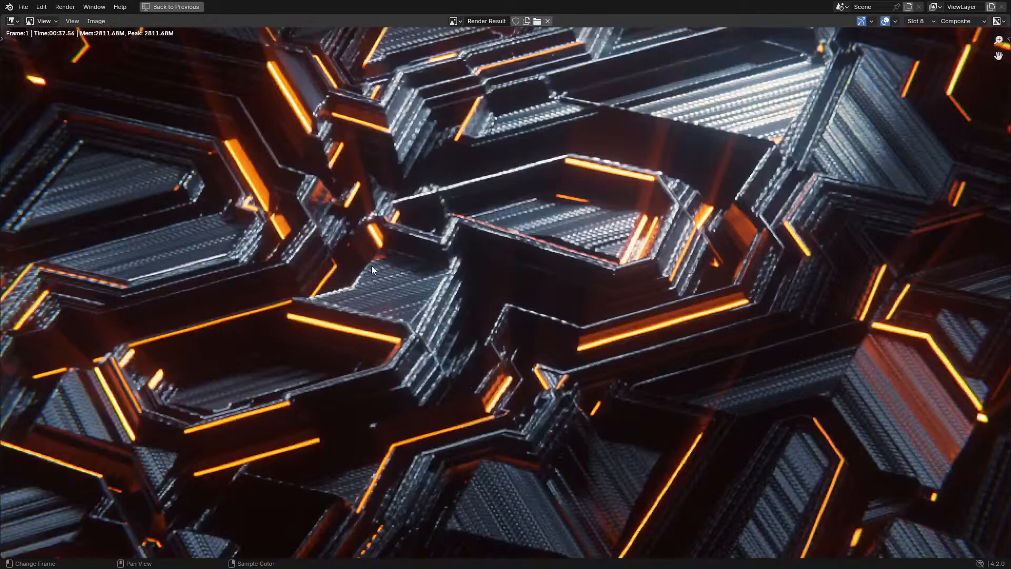
pyautogui.scroll(-2, 460, 271)
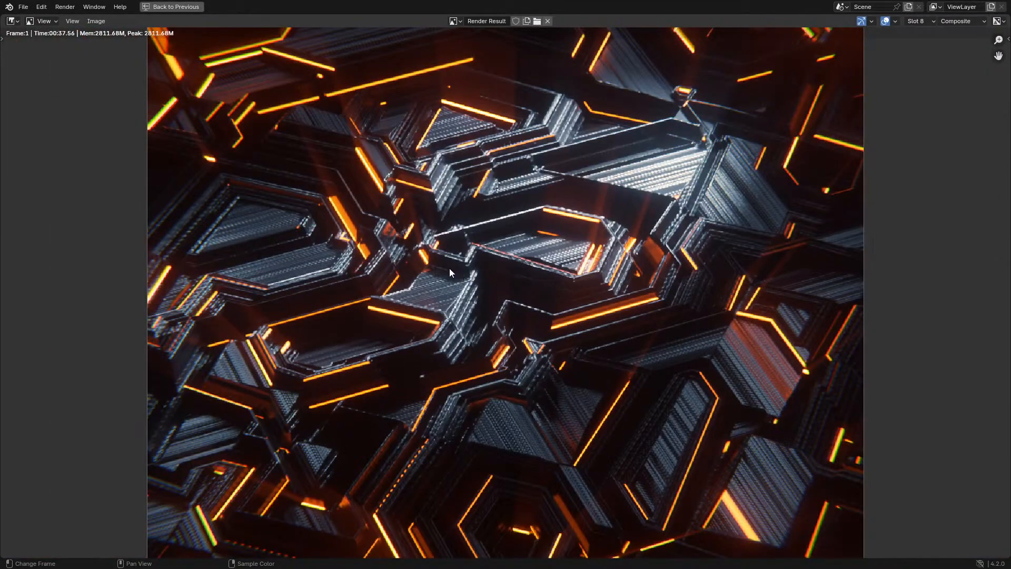
pyautogui.moveTo(450, 268); pyautogui.dragTo(565, 353, button='middle')
# Compare the render in slot 8 with the earlier renders in the other slots, including 1, 4 and 6, and close the render view
pyautogui.press('6')
pyautogui.scroll(1, 564, 352)
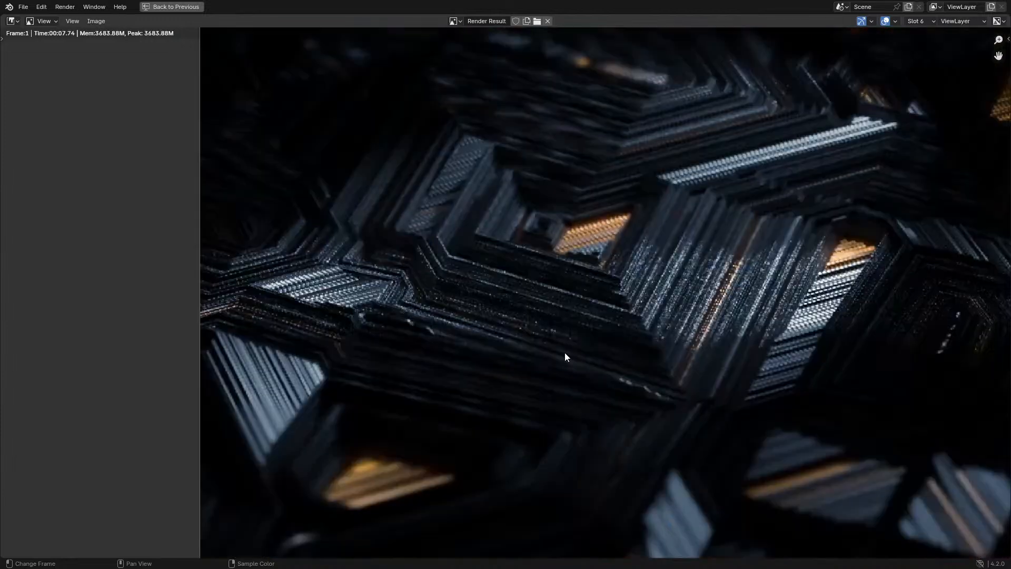
pyautogui.scroll(-3, 564, 352)
pyautogui.press('7')
pyautogui.press('4')
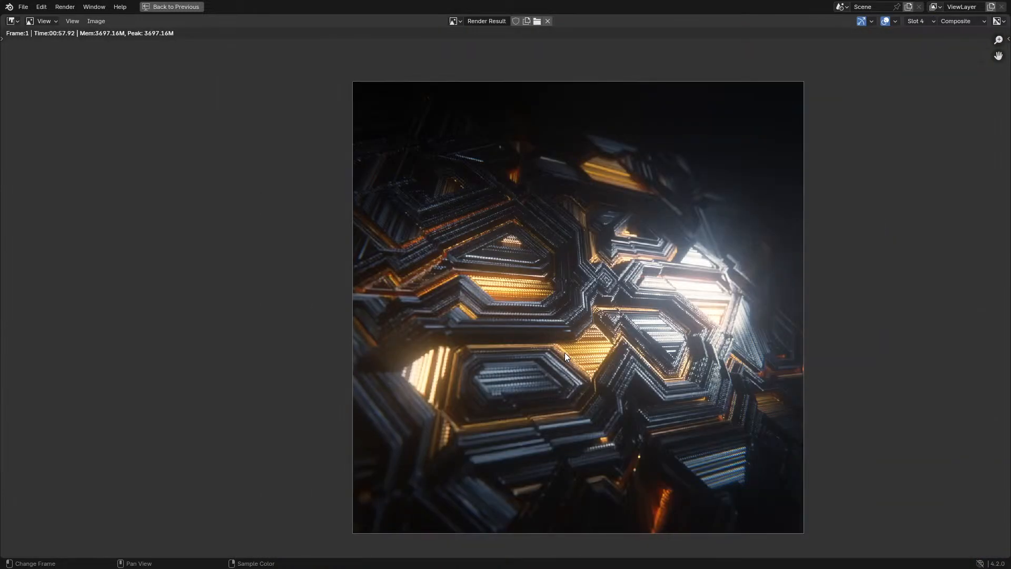
pyautogui.press('3')
pyautogui.press('1')
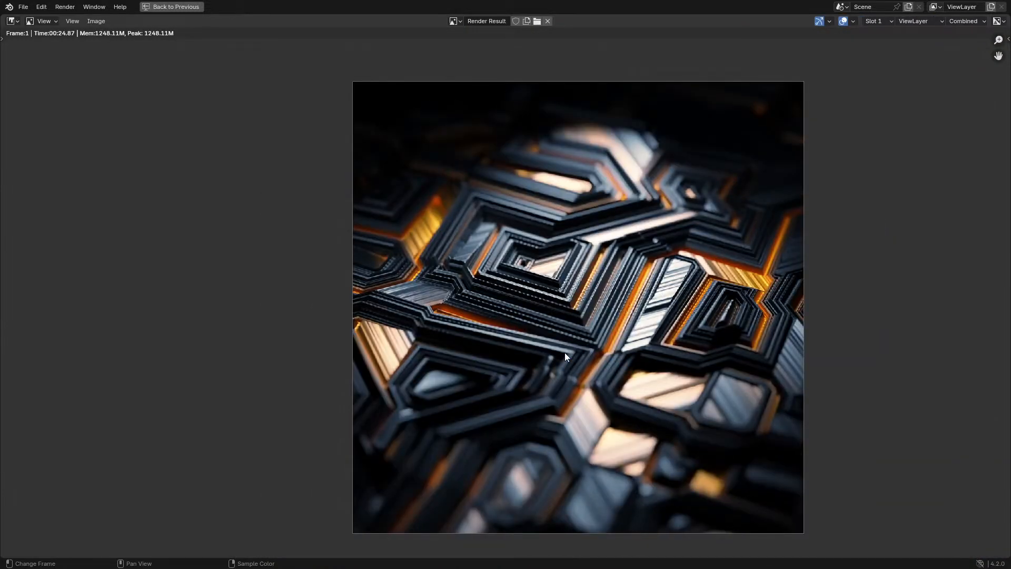
pyautogui.scroll(1, 525, 286)
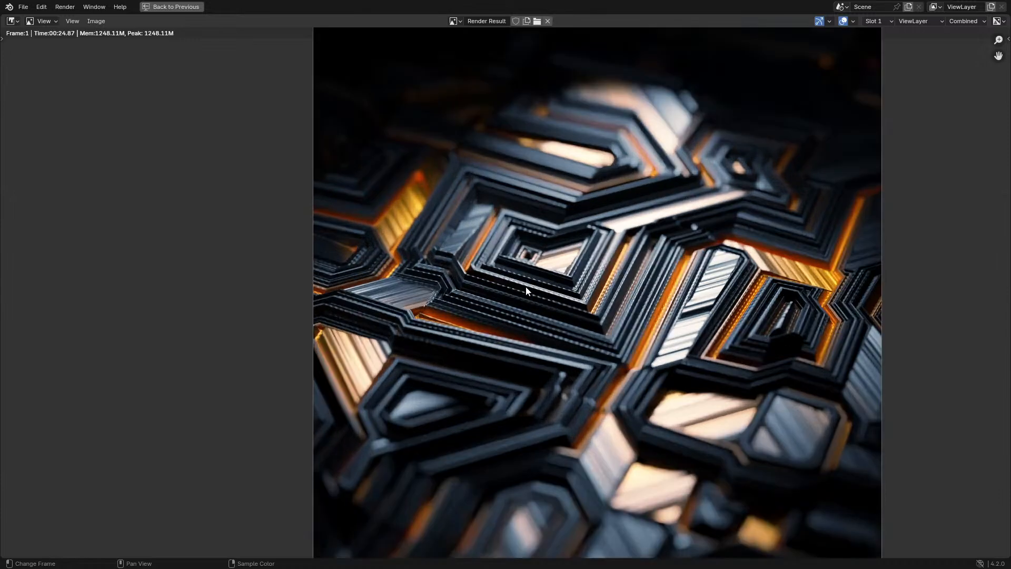
pyautogui.moveTo(525, 286); pyautogui.dragTo(494, 281, button='middle')
pyautogui.press('5')
pyautogui.press('6')
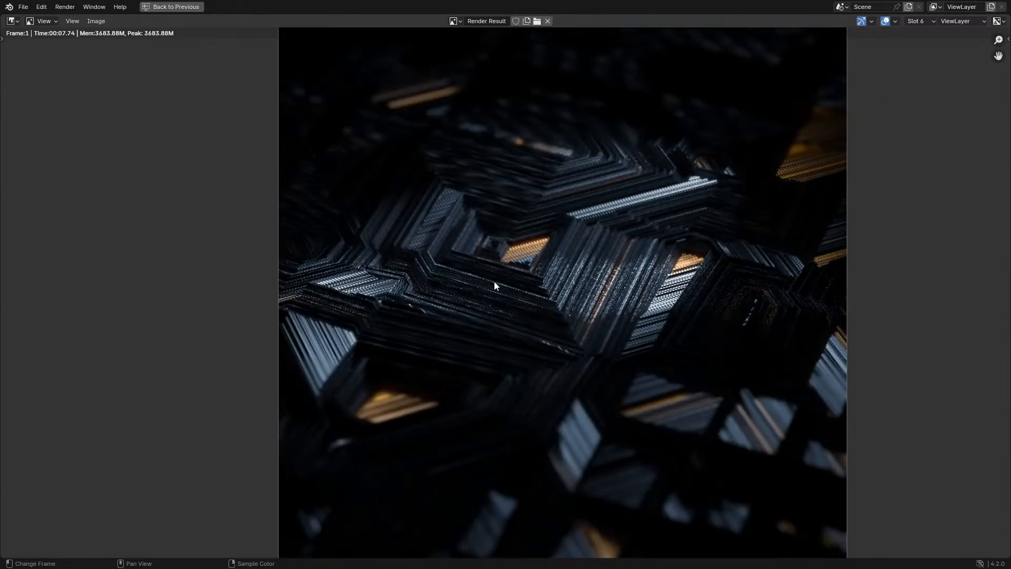
pyautogui.press('7')
pyautogui.press('8')
pyautogui.moveTo(581, 325); pyautogui.dragTo(599, 305, button='middle')
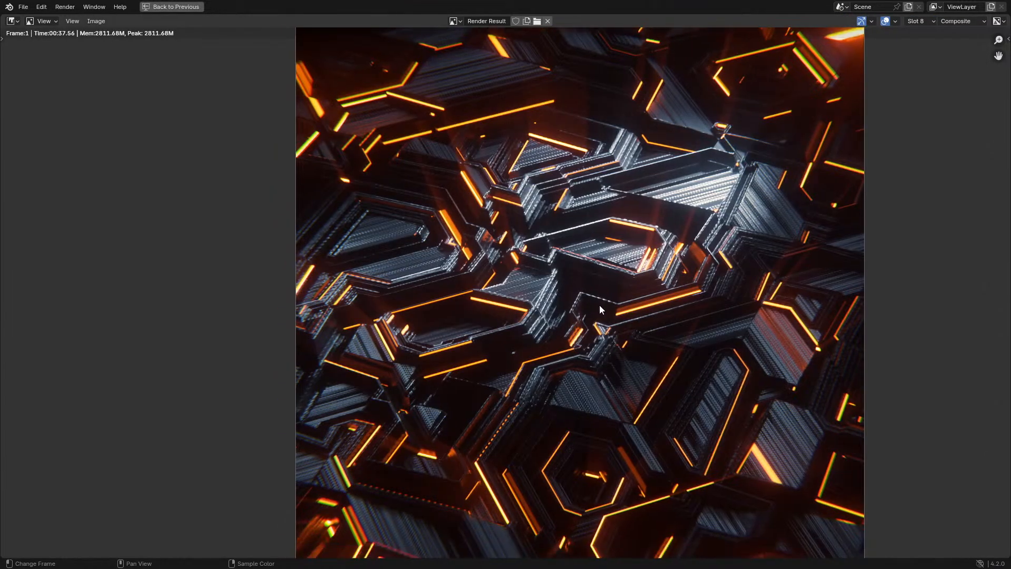
pyautogui.press('Escape')
# Set the Linear Light factor to 0.100
pyautogui.moveTo(246, 267); pyautogui.dragTo(252, 264, button='middle')
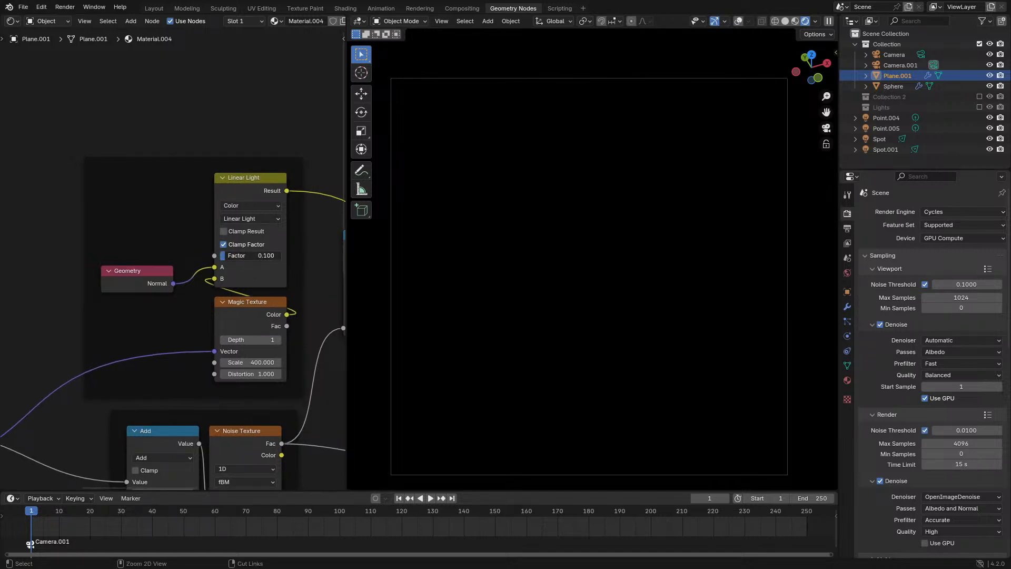
pyautogui.scroll(-3, 267, 315)
pyautogui.moveTo(267, 315); pyautogui.dragTo(229, 295, button='middle')
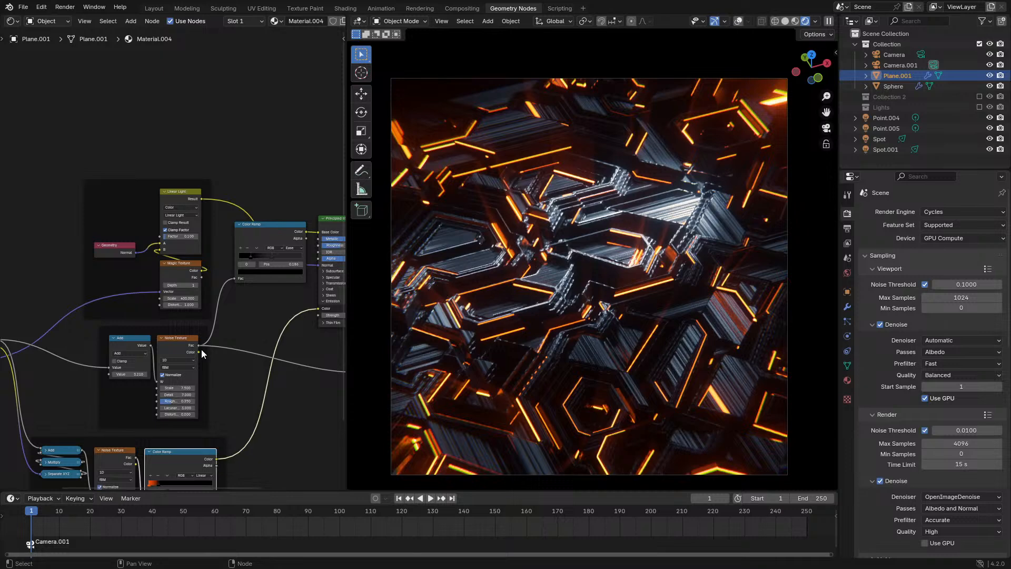
# Set the roughness of the Noise Texture that feeds the displacement to 0.3
pyautogui.moveTo(201, 349); pyautogui.dragTo(129, 293, button='middle')
pyautogui.scroll(4, 104, 360)
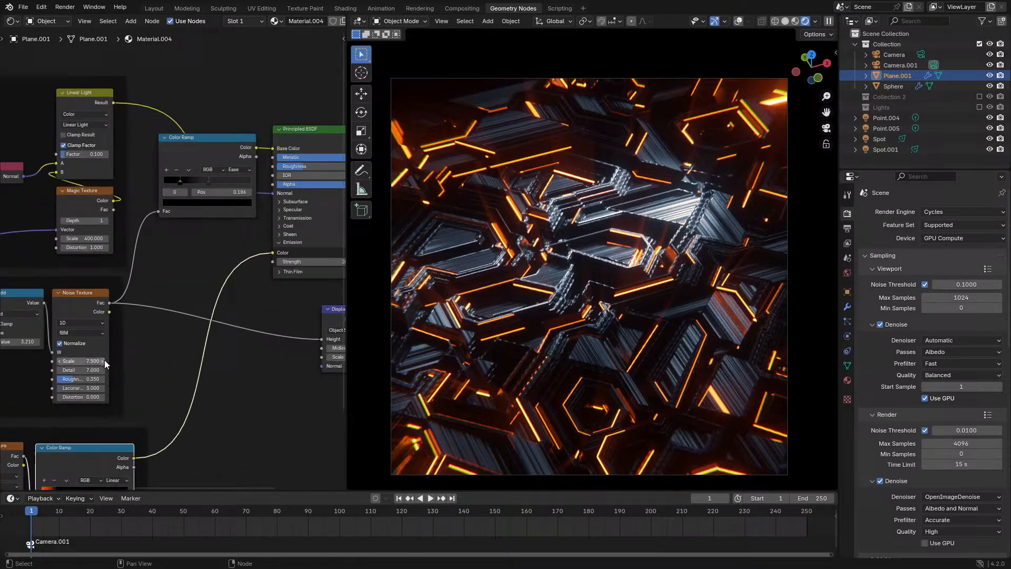
pyautogui.click(81, 378)
pyautogui.write('0.3')
pyautogui.press('Return')
# Leave the camera view and show the scene in solid shading with overlays enabled
pyautogui.moveTo(492, 310); pyautogui.dragTo(521, 295, button='middle')
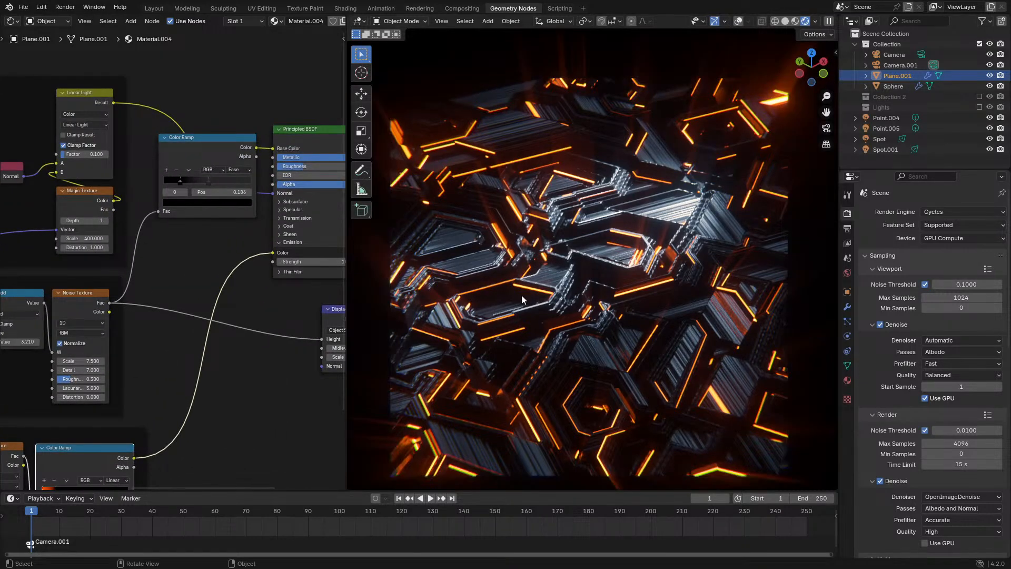
pyautogui.press('z')
pyautogui.click(659, 267)
pyautogui.click(753, 20)
pyautogui.scroll(3, 595, 224)
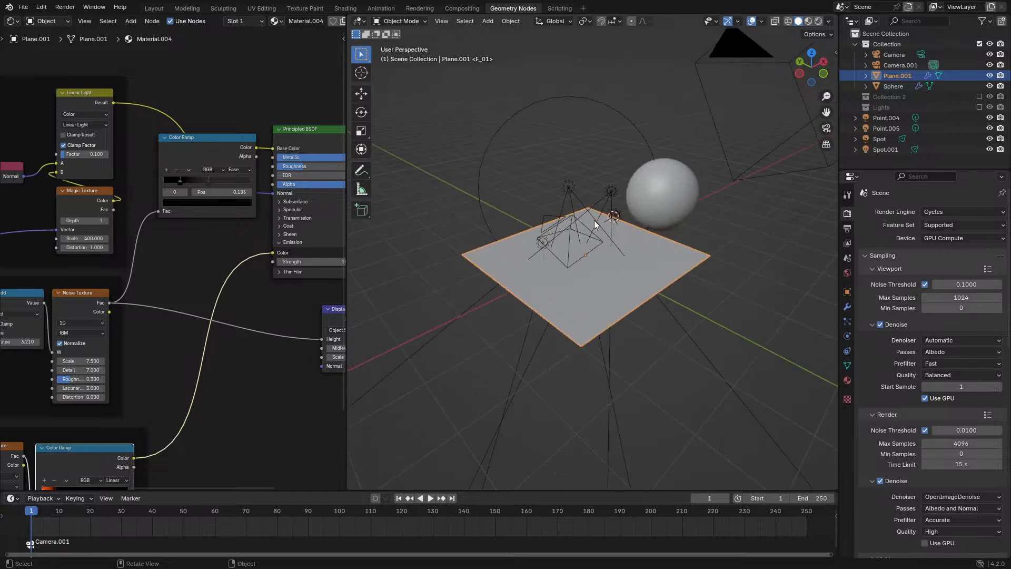
# Duplicate the plane in place and disable the copy in viewports through a newly shown Outliner visibility toggle
pyautogui.hotkey('shift', 'd')
pyautogui.rightClick(458, 230)
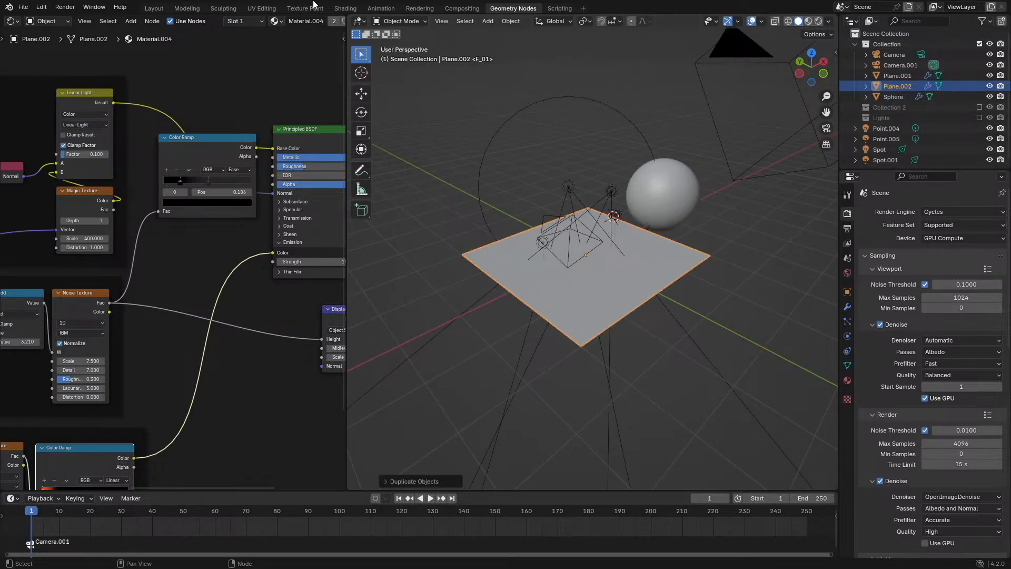
pyautogui.scroll(-4, 316, 21)
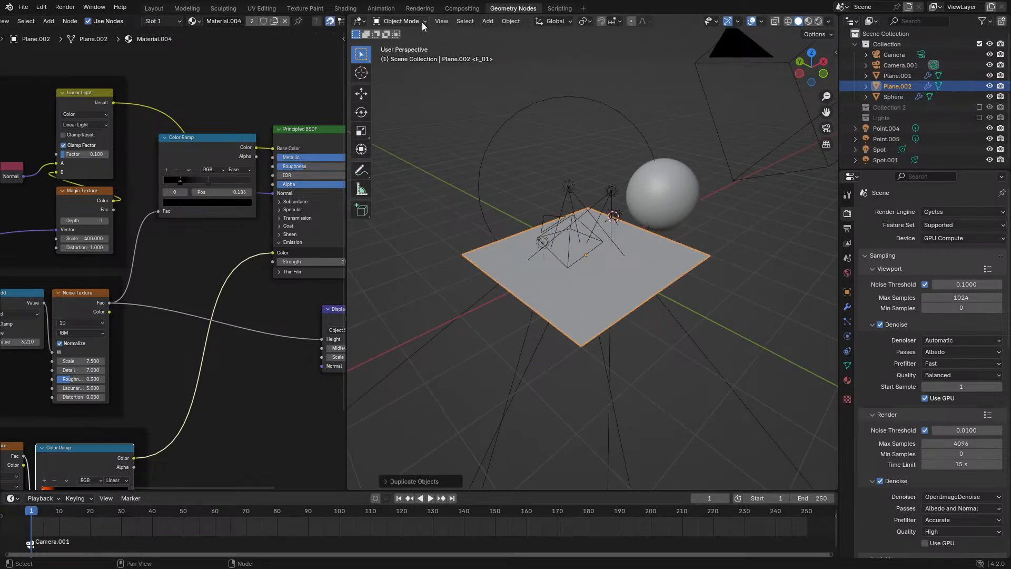
pyautogui.click(983, 21)
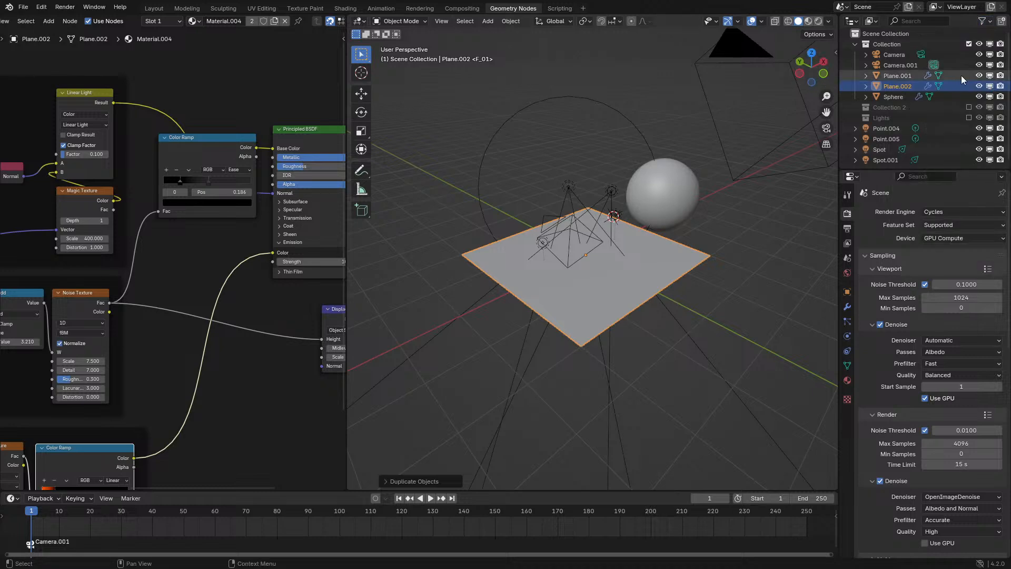
pyautogui.click(990, 86)
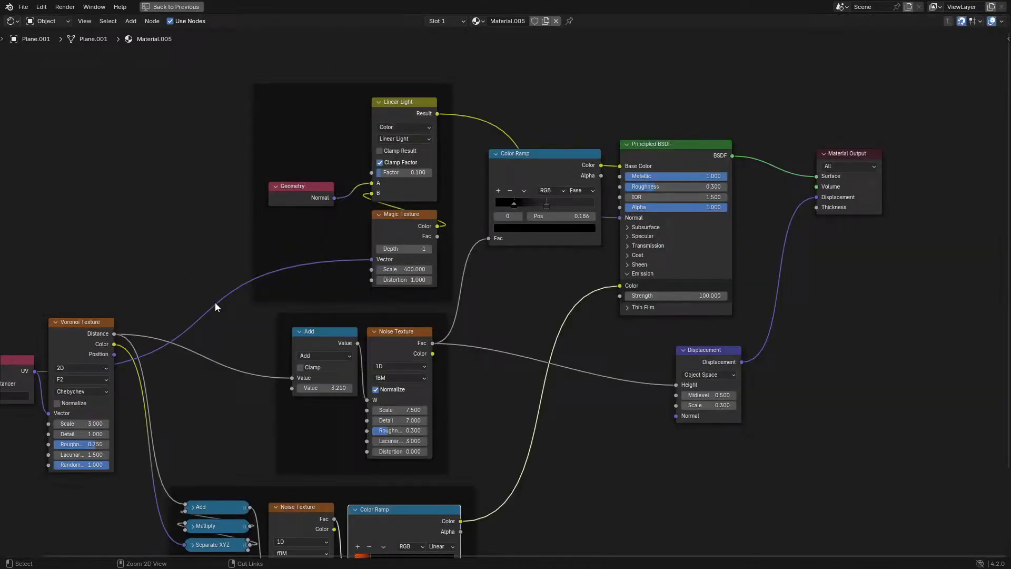
# In the original plane's Material.005, delete all frames and nodes between the Voronoi Texture and the Principled BSDF and Displacement nodes
pyautogui.scroll(-2, 215, 302)
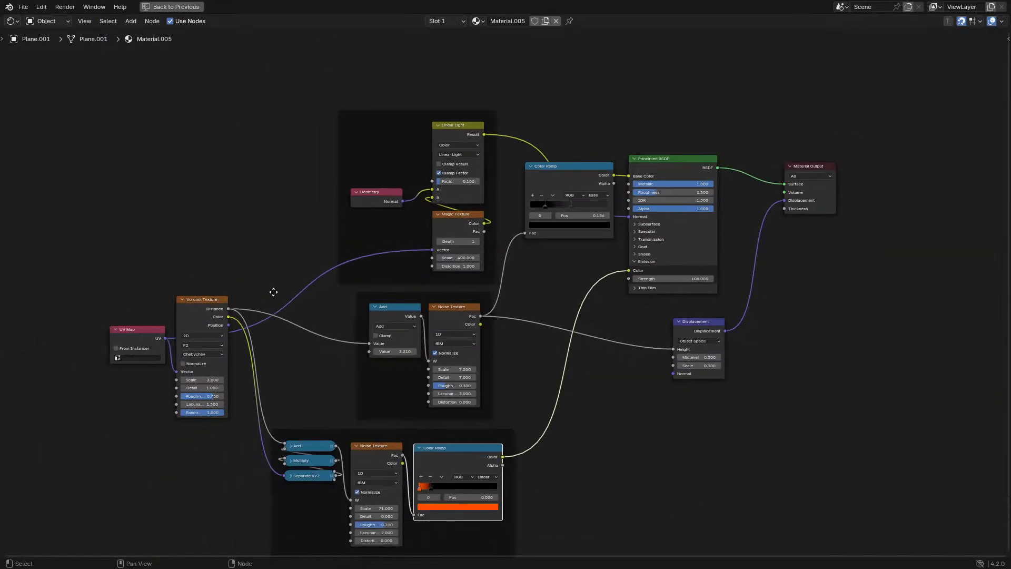
pyautogui.moveTo(279, 67); pyautogui.dragTo(621, 499)
pyautogui.press('Delete')
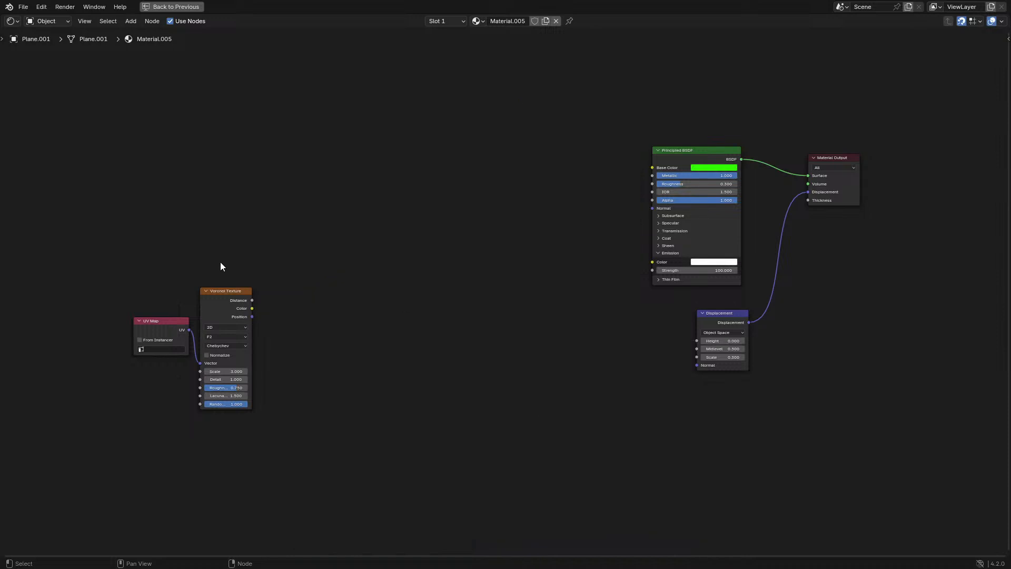
# Delete the Voronoi Texture node and move the UV Map node closer to the Principled BSDF
pyautogui.click(216, 369)
pyautogui.press('Delete')
pyautogui.moveTo(147, 324); pyautogui.dragTo(465, 271)
pyautogui.rightClick(460, 275)
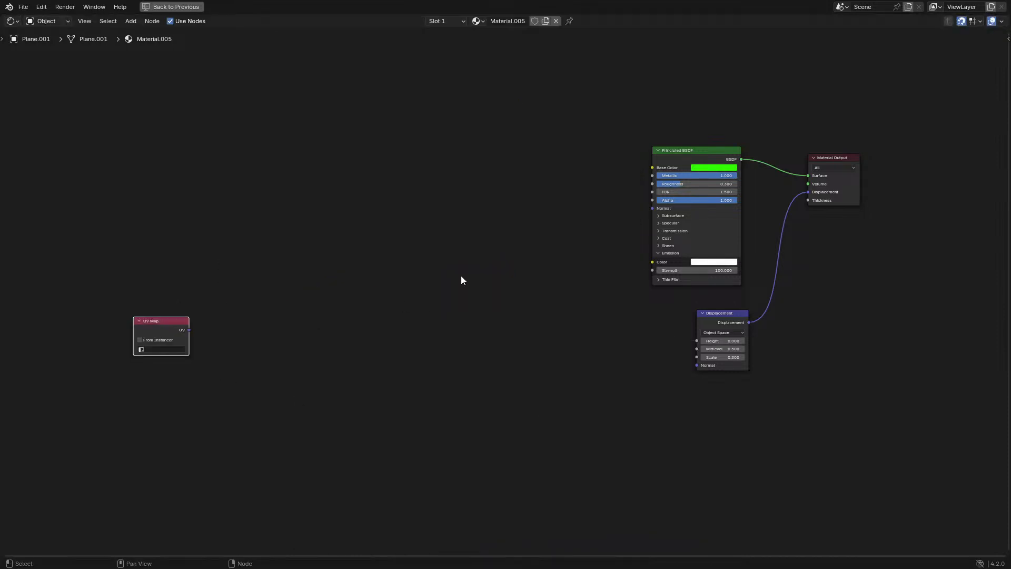
pyautogui.press('g')
pyautogui.click(541, 224)
pyautogui.moveTo(467, 239); pyautogui.dragTo(379, 320, button='middle')
pyautogui.scroll(3, 380, 322)
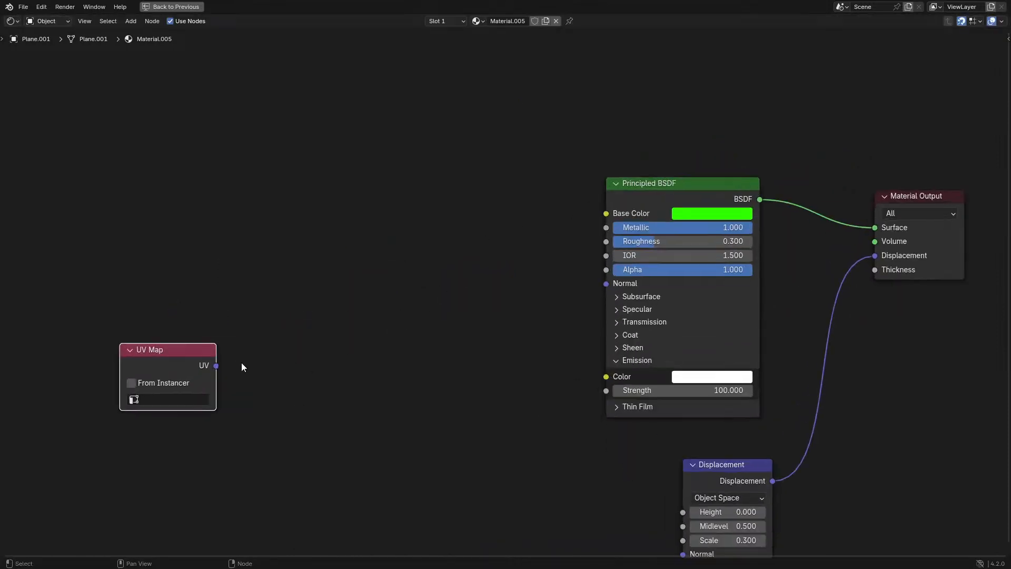
# Add a 2D Noise Texture fed by the UV Map output and move both nodes farther from the Principled BSDF
pyautogui.moveTo(239, 358); pyautogui.dragTo(276, 386)
pyautogui.write('noise')
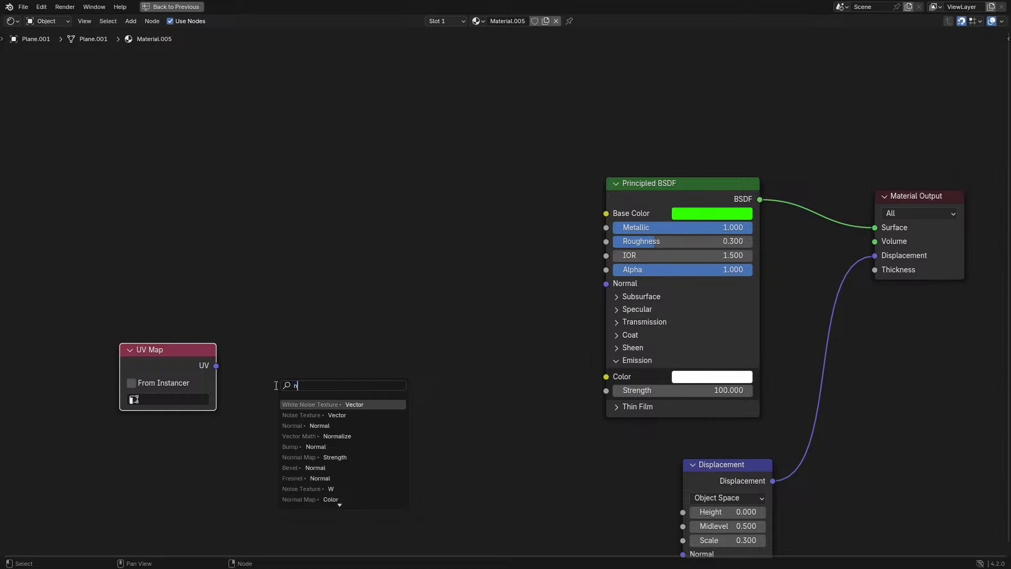
pyautogui.press('Return')
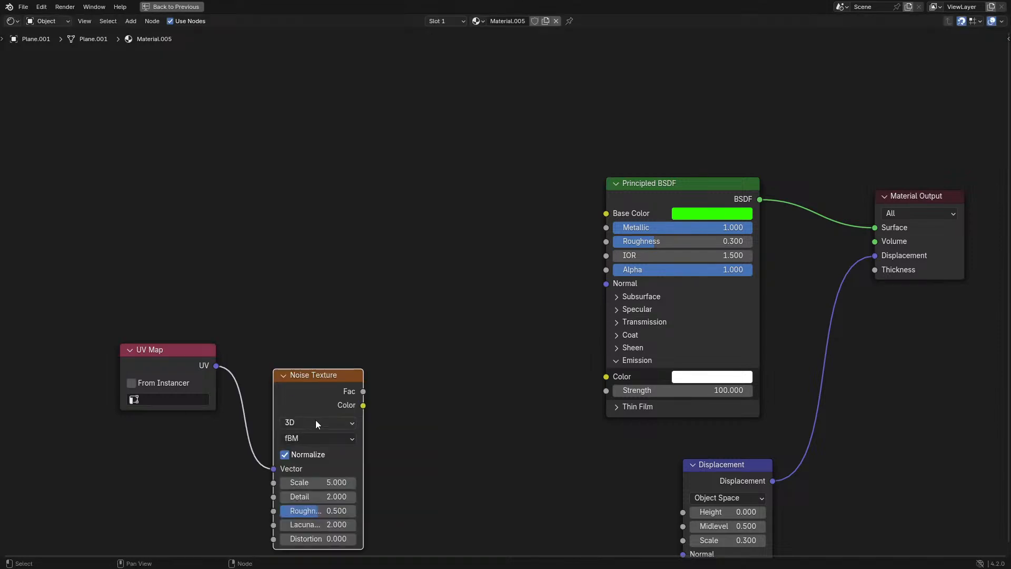
pyautogui.keyDown('ctrl'); pyautogui.scroll(1, 316, 424); pyautogui.keyUp('ctrl')
pyautogui.moveTo(196, 321); pyautogui.dragTo(435, 448)
pyautogui.press('g')
pyautogui.click(140, 386)
# Feed the Noise Texture's Color output into a new Separate Color node set to HSV mode
pyautogui.moveTo(119, 409); pyautogui.dragTo(220, 416)
pyautogui.write('sepa')
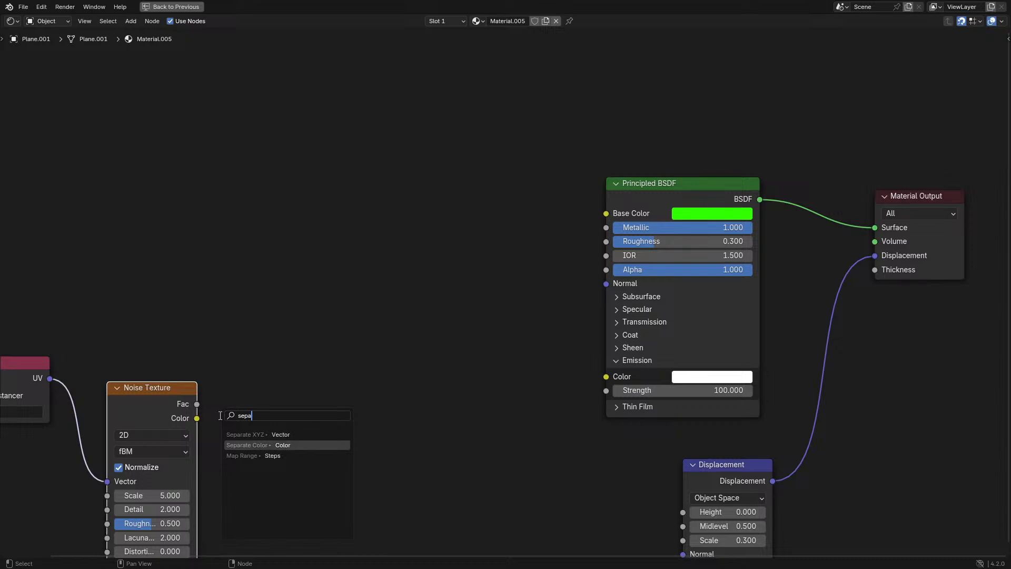
pyautogui.press('Return')
pyautogui.click(221, 418)
pyautogui.click(278, 476)
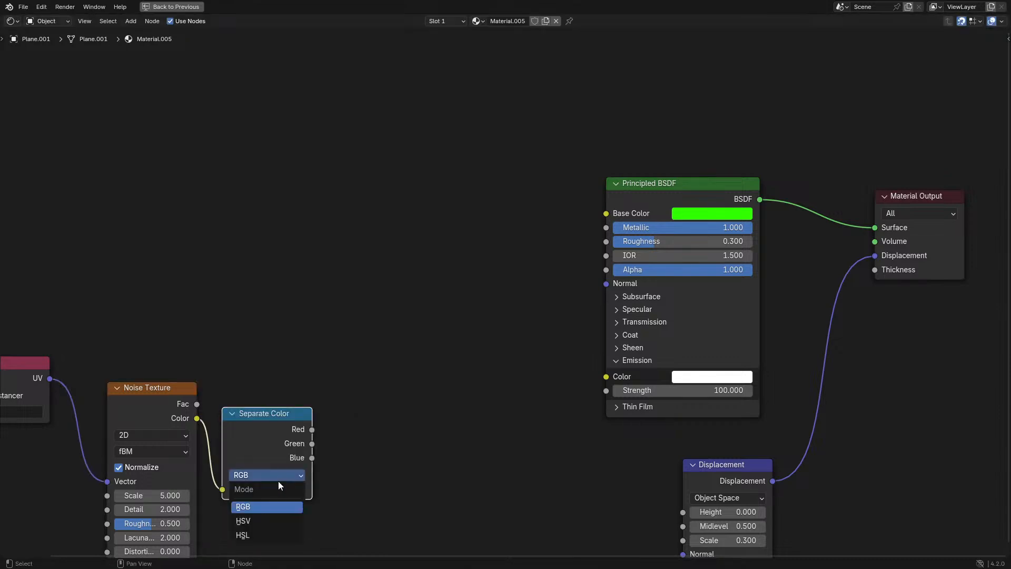
pyautogui.click(259, 536)
pyautogui.click(267, 476)
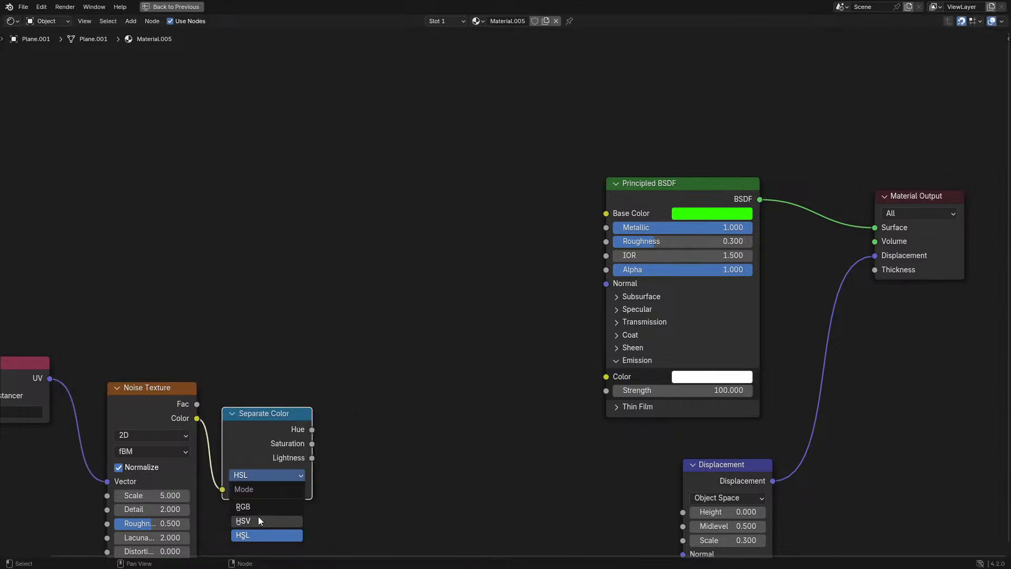
pyautogui.click(260, 521)
# Preview the Separate Color node's Hue output on the plane in the rendered viewport
pyautogui.keyDown('ctrl'); pyautogui.keyDown('shift'); pyautogui.click(263, 456); pyautogui.keyUp('shift'); pyautogui.keyUp('ctrl')
pyautogui.press('z')
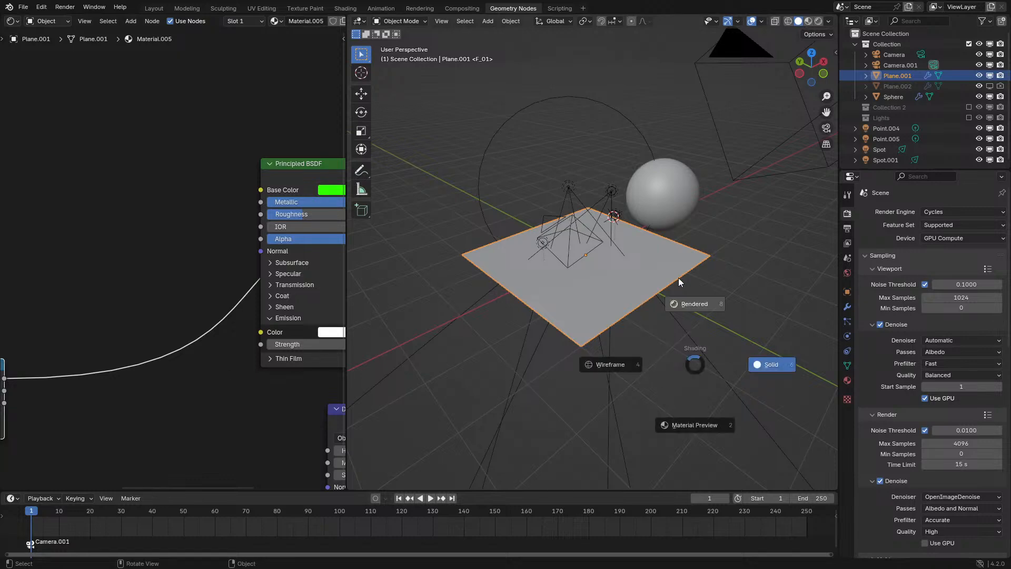
pyautogui.click(678, 277)
pyautogui.scroll(3, 678, 274)
pyautogui.moveTo(678, 274); pyautogui.dragTo(659, 295, button='middle')
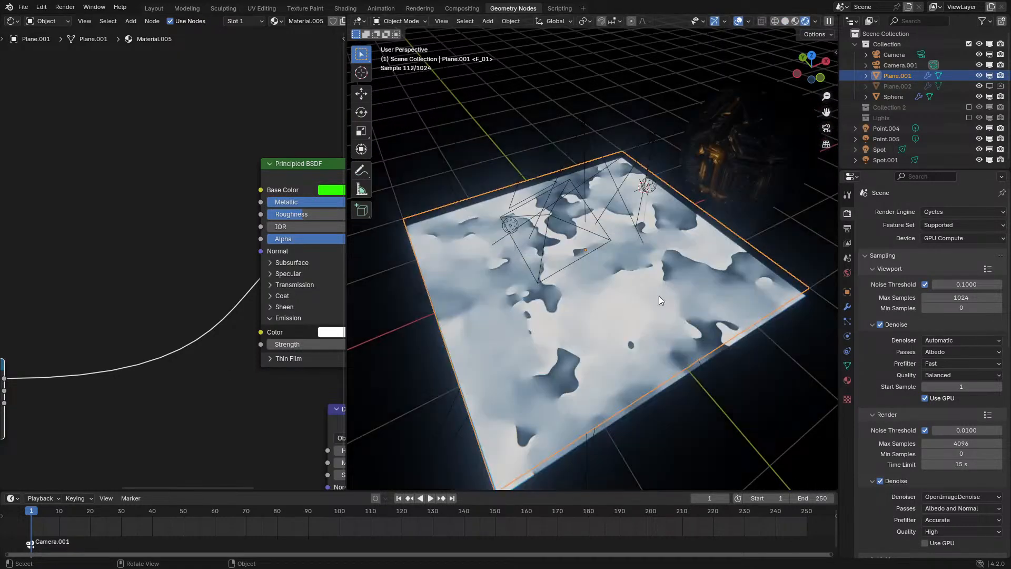
# Set the Noise Texture's detail to 0 and rearrange the nodes so Separate Color lines up beside it
pyautogui.moveTo(191, 357); pyautogui.dragTo(130, 307, button='middle')
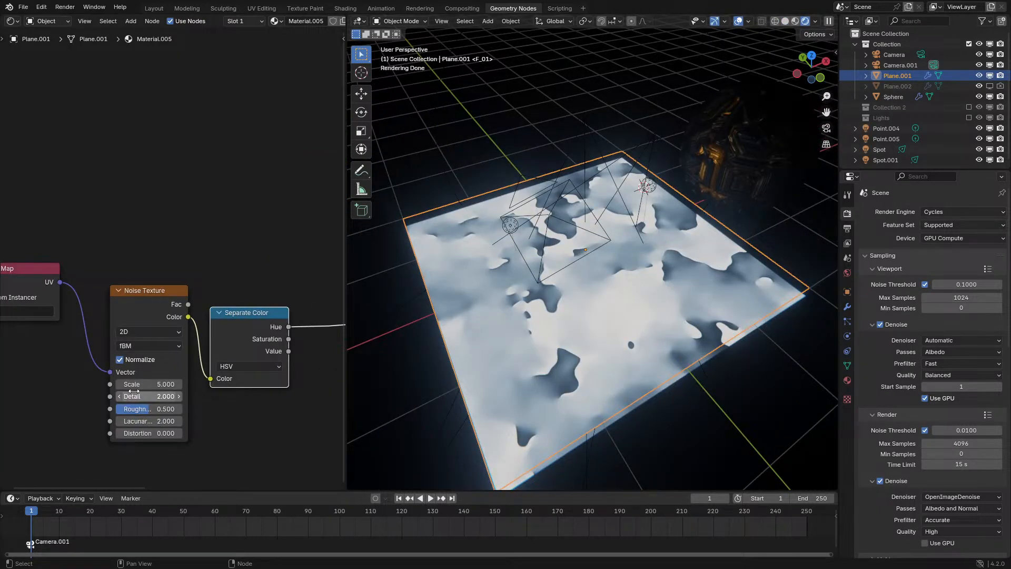
pyautogui.moveTo(133, 395); pyautogui.dragTo(95, 395)
pyautogui.scroll(-3, 79, 310)
pyautogui.moveTo(30, 232); pyautogui.dragTo(245, 358)
pyautogui.press('g')
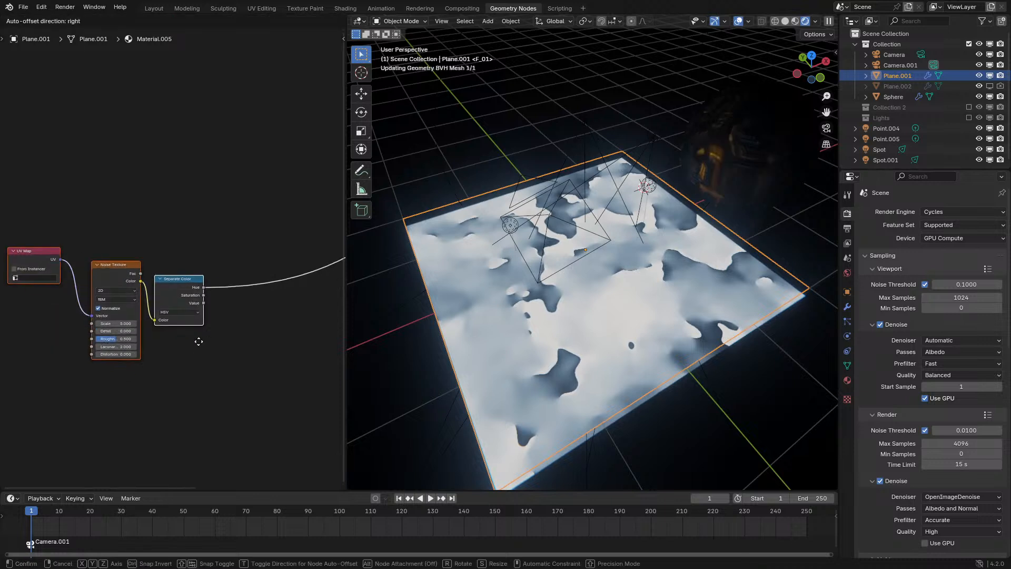
pyautogui.click(172, 339)
pyautogui.click(141, 288)
pyautogui.moveTo(141, 288); pyautogui.dragTo(141, 271)
# Duplicate the Noise Texture after Separate Color as a 1D noise driven by Hue, and preview its Fac output
pyautogui.scroll(4, 141, 271)
pyautogui.click(64, 279)
pyautogui.hotkey('shift', 'd')
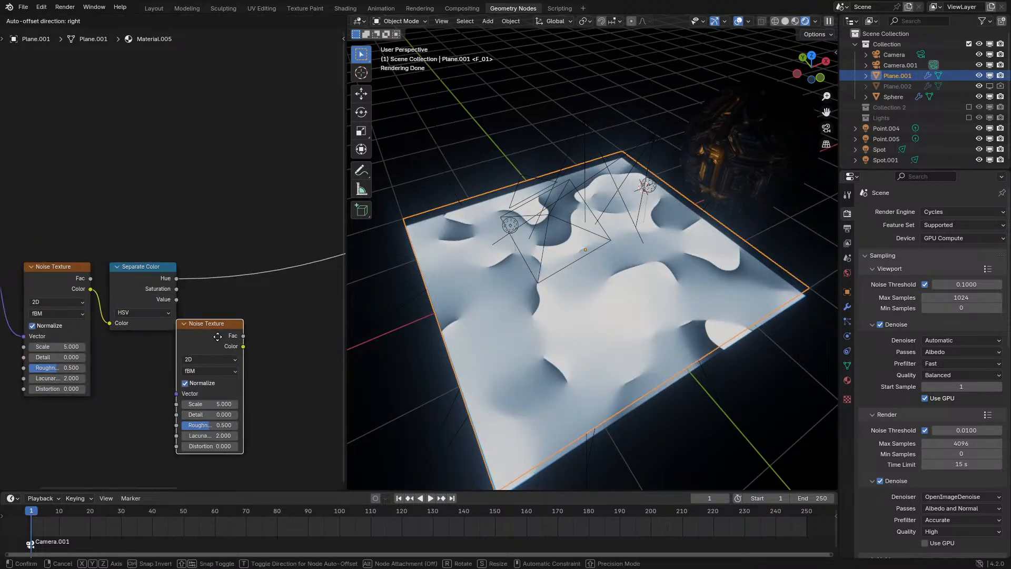
pyautogui.click(246, 319)
pyautogui.keyDown('ctrl'); pyautogui.scroll(1, 225, 340); pyautogui.keyUp('ctrl')
pyautogui.moveTo(227, 325); pyautogui.dragTo(227, 275)
pyautogui.press('g')
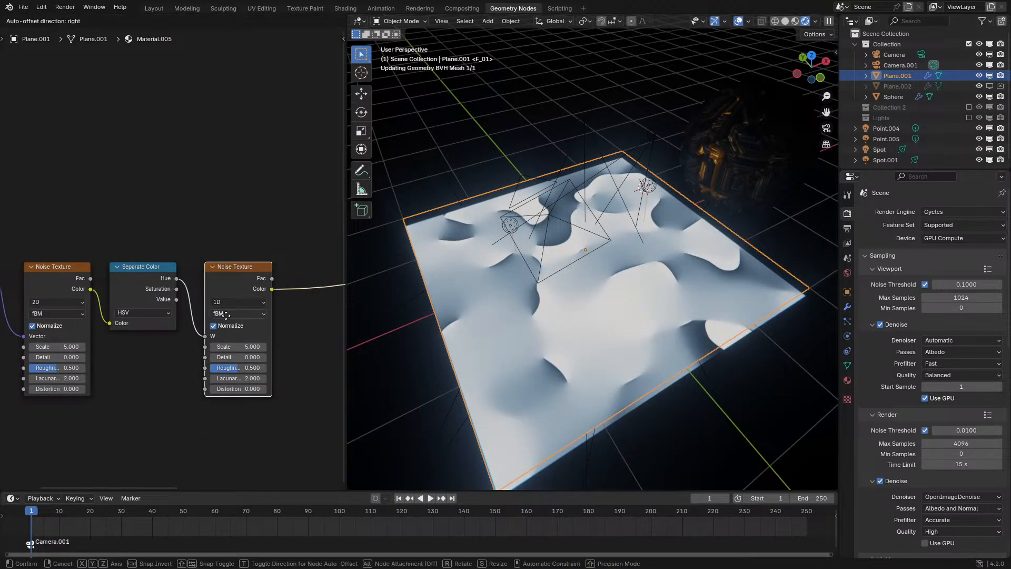
pyautogui.click(226, 315)
pyautogui.keyDown('ctrl'); pyautogui.keyDown('shift'); pyautogui.click(232, 281); pyautogui.keyUp('shift'); pyautogui.keyUp('ctrl')
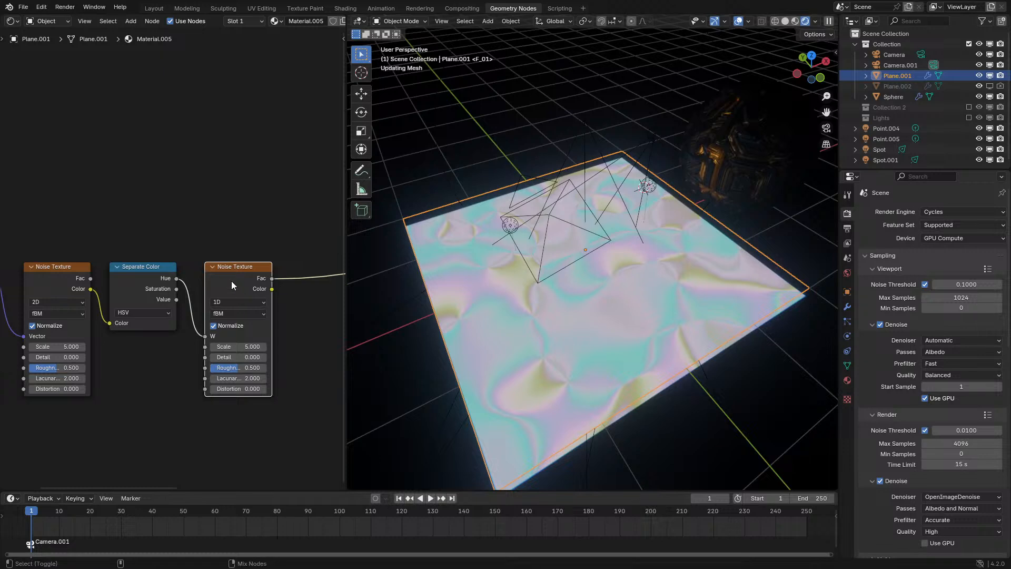
# Set the scale of the 1D Noise Texture to 20
pyautogui.keyDown('ctrl'); pyautogui.scroll(7, 242, 343); pyautogui.keyUp('ctrl')
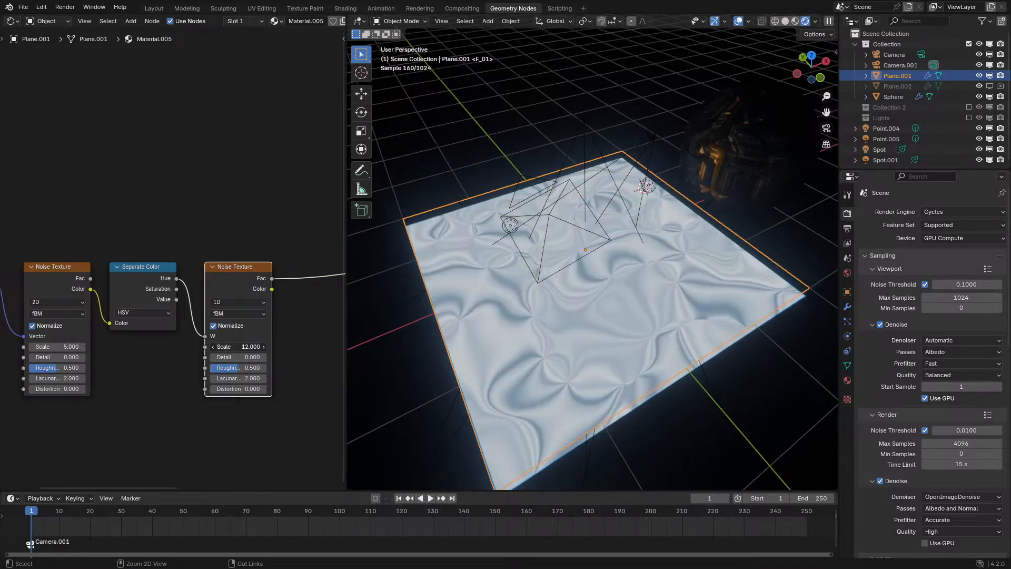
pyautogui.moveTo(517, 301); pyautogui.dragTo(510, 345, button='middle')
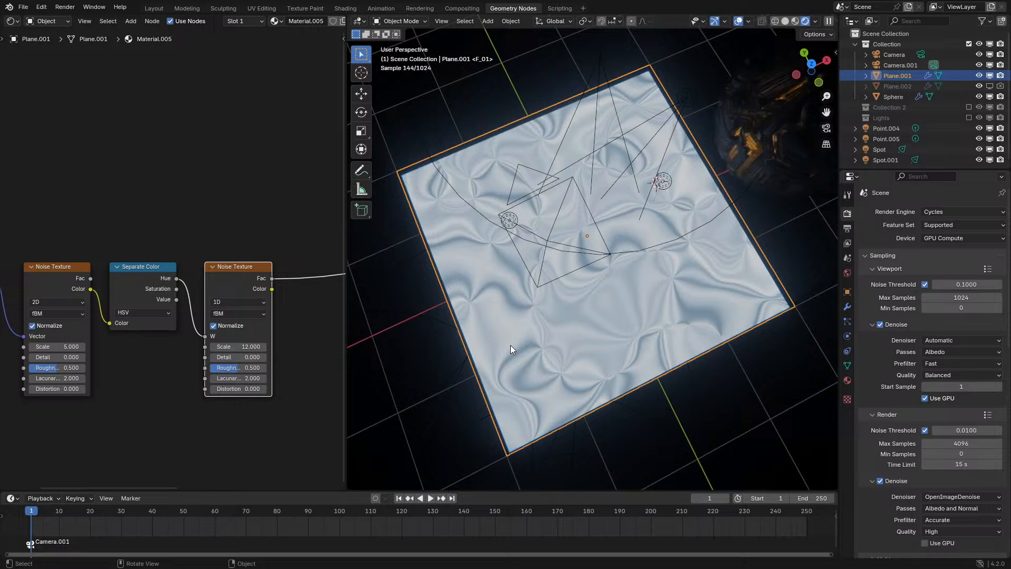
pyautogui.click(243, 346)
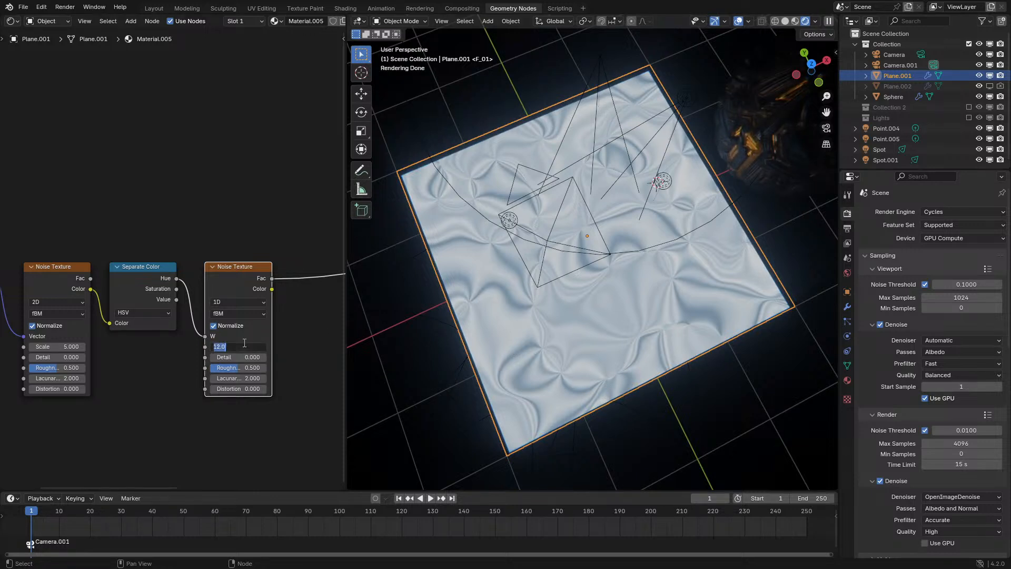
pyautogui.write('1')
pyautogui.press('Return')
# Switch the viewport to Material Preview shading and try another scale on the 1D Noise Texture
pyautogui.press('z')
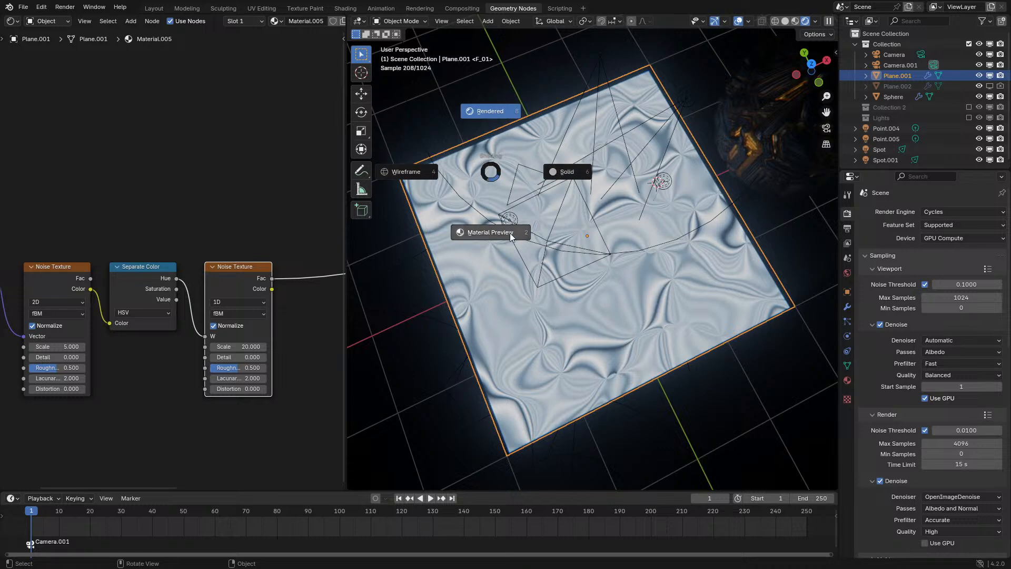
pyautogui.click(510, 233)
pyautogui.scroll(2, 503, 235)
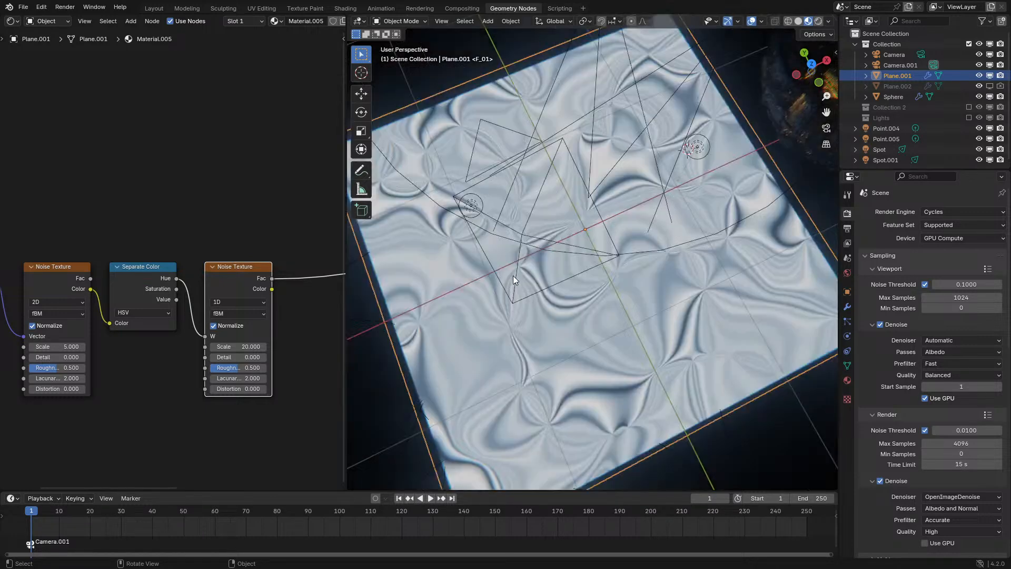
pyautogui.moveTo(514, 280)
pyautogui.mouseDown(button='middle')
pyautogui.moveTo(527, 259)
pyautogui.moveTo(517, 270)
pyautogui.mouseUp(button='middle')
pyautogui.moveTo(224, 346); pyautogui.dragTo(311, 347)
pyautogui.rightClick(225, 346)
pyautogui.moveTo(221, 336); pyautogui.dragTo(219, 329, button='middle')
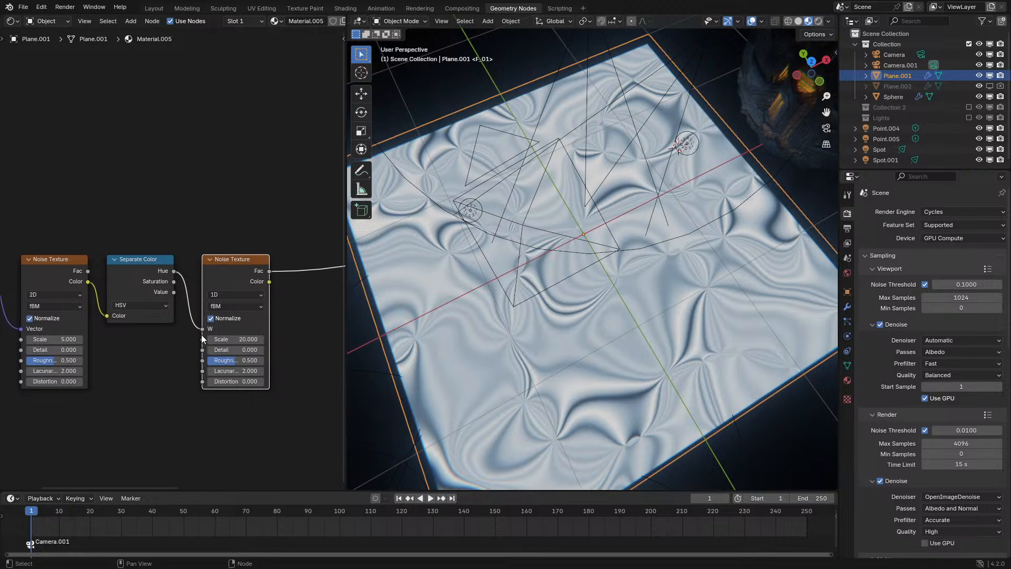
# Add a Ping-Pong math node driven by the Hue output, preview it, and place it below the 1D Noise Texture
pyautogui.moveTo(174, 271); pyautogui.dragTo(142, 368)
pyautogui.write('ping')
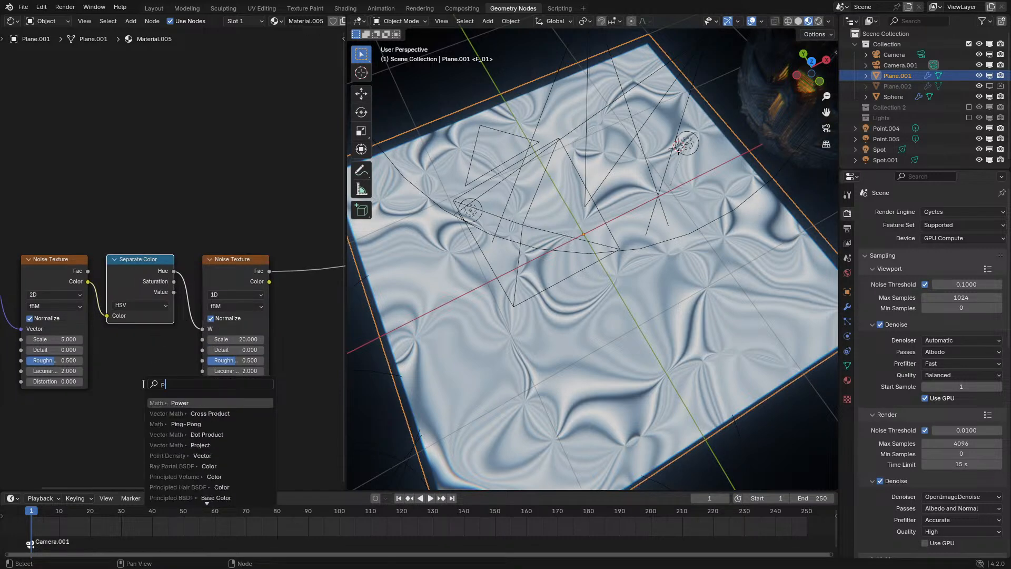
pyautogui.press('Return')
pyautogui.click(142, 383)
pyautogui.keyDown('ctrl'); pyautogui.keyDown('shift'); pyautogui.click(167, 386); pyautogui.keyUp('shift'); pyautogui.keyUp('ctrl')
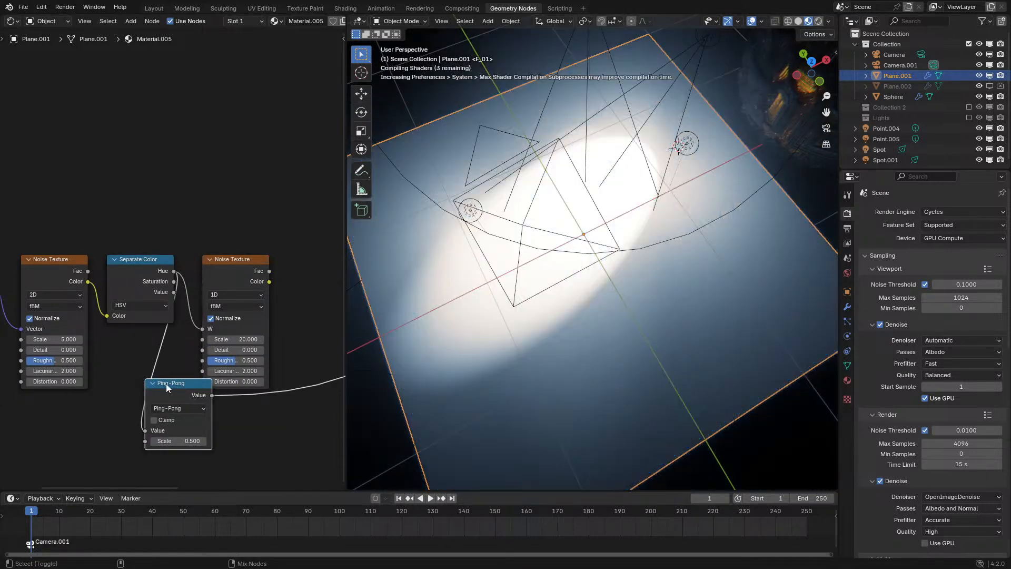
pyautogui.moveTo(207, 384); pyautogui.dragTo(265, 413)
pyautogui.click(265, 412)
pyautogui.moveTo(232, 245); pyautogui.dragTo(183, 246, button='middle')
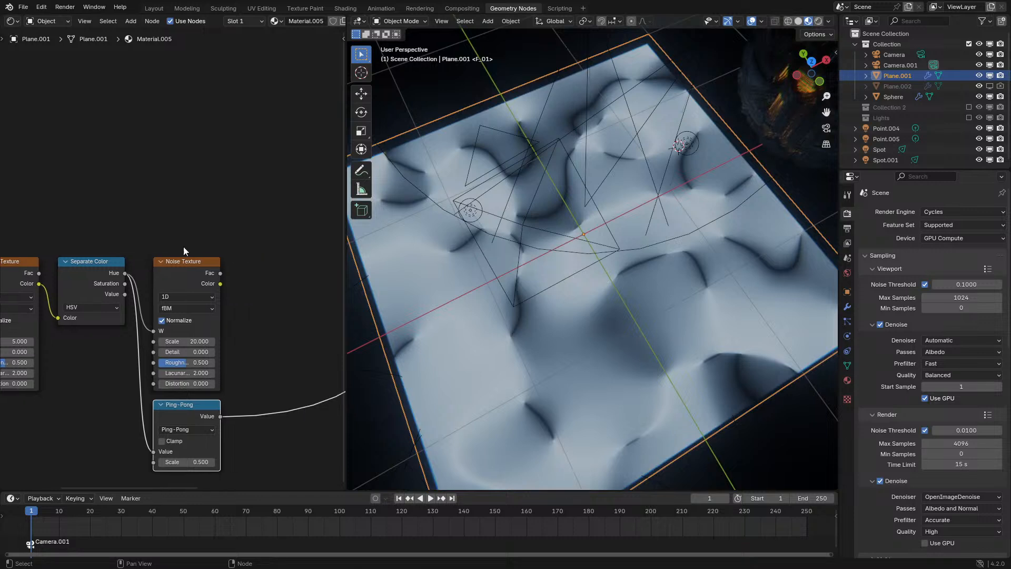
# Add a Float Mix node with the Ping-Pong value in A and the 1D Noise Texture's Fac in B
pyautogui.keyDown('ctrl'); pyautogui.keyDown('shift'); pyautogui.click(171, 265); pyautogui.keyUp('shift'); pyautogui.keyUp('ctrl')
pyautogui.moveTo(215, 303); pyautogui.dragTo(105, 291, button='middle')
pyautogui.scroll(-1, 105, 292)
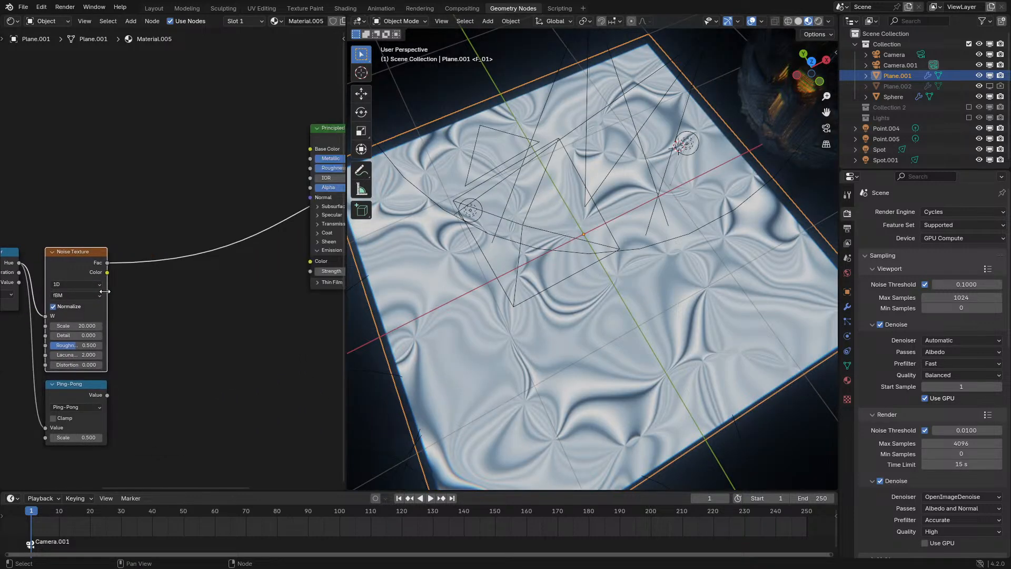
pyautogui.moveTo(109, 271); pyautogui.dragTo(211, 329)
pyautogui.write('mix')
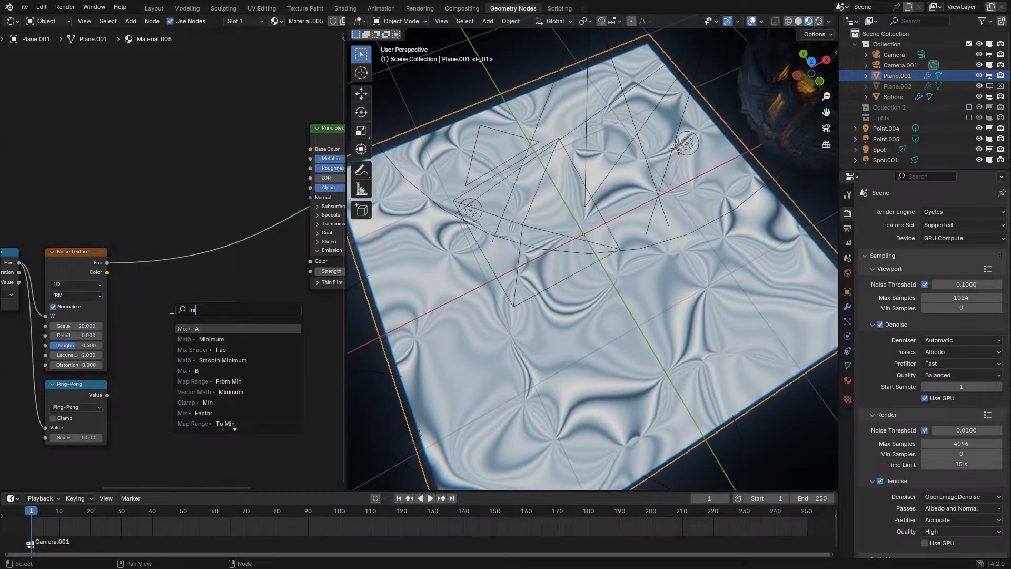
pyautogui.click(211, 329)
pyautogui.moveTo(107, 395); pyautogui.dragTo(169, 368)
pyautogui.hotkey('alt', 's')
# Preview the Mix result, connect it to the Displacement node's Height, and restore the Principled BSDF as the surface
pyautogui.keyDown('ctrl'); pyautogui.keyDown('shift'); pyautogui.click(219, 314); pyautogui.keyUp('shift'); pyautogui.keyUp('ctrl')
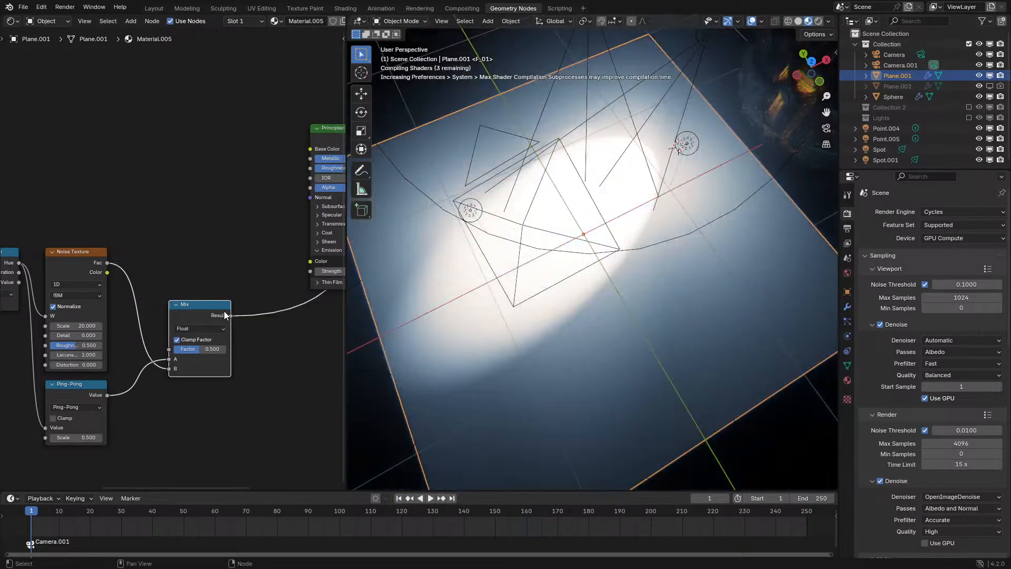
pyautogui.moveTo(219, 314); pyautogui.dragTo(120, 339, button='middle')
pyautogui.moveTo(121, 342); pyautogui.dragTo(267, 381)
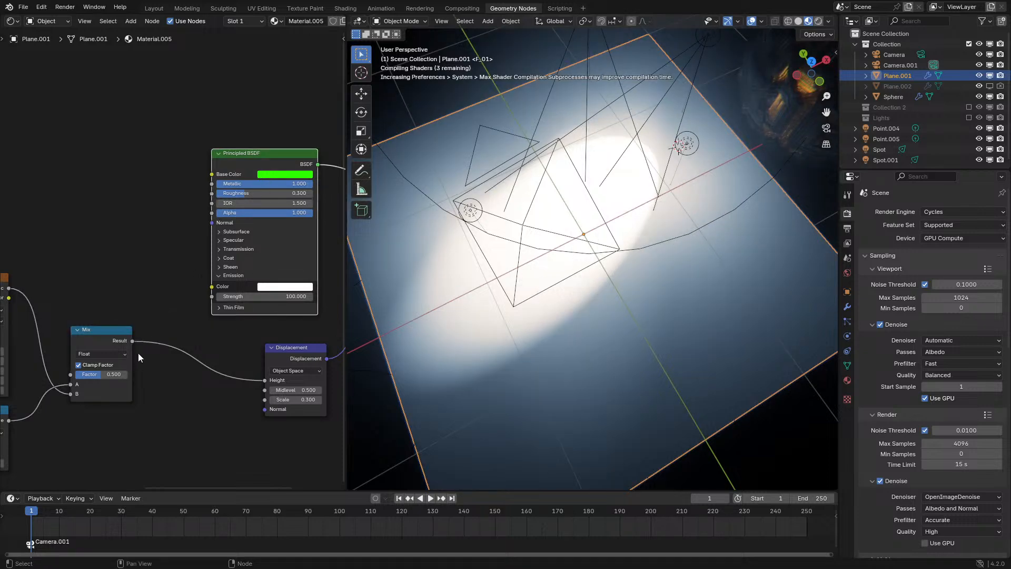
pyautogui.moveTo(529, 308)
pyautogui.mouseDown(button='middle')
pyautogui.moveTo(544, 290)
pyautogui.moveTo(504, 291)
pyautogui.moveTo(521, 305)
pyautogui.moveTo(489, 293)
pyautogui.mouseUp(button='middle')
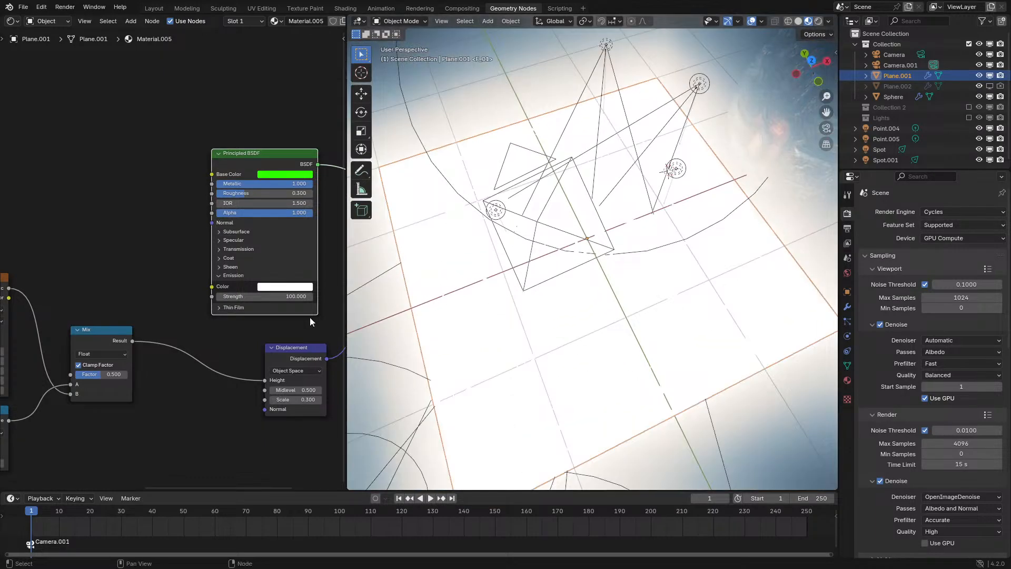
# Set the Principled BSDF's emission strength to 0 and its metallic value to 0
pyautogui.click(295, 296)
pyautogui.write('0')
pyautogui.press('Return')
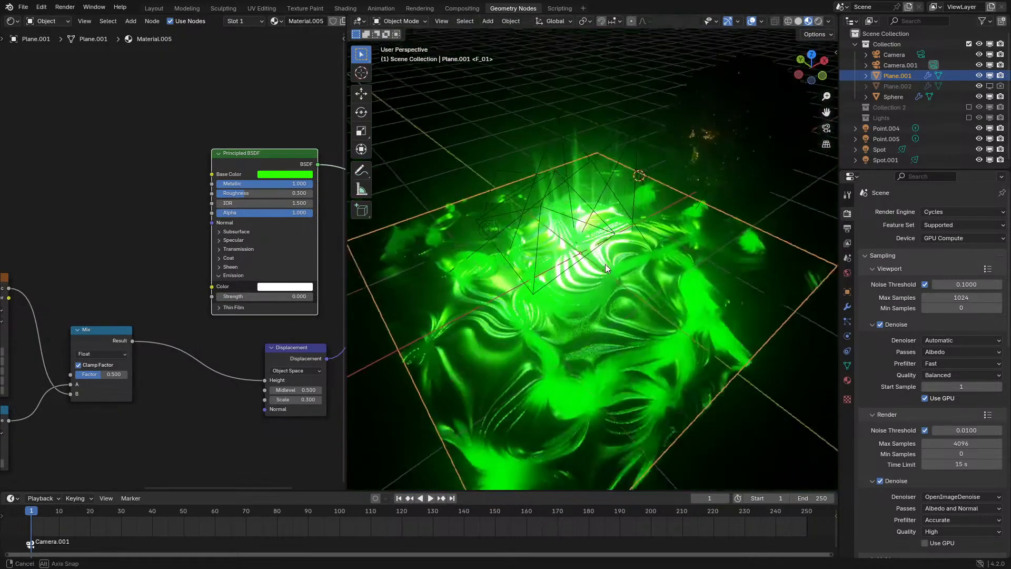
pyautogui.moveTo(605, 264); pyautogui.dragTo(570, 292, button='middle')
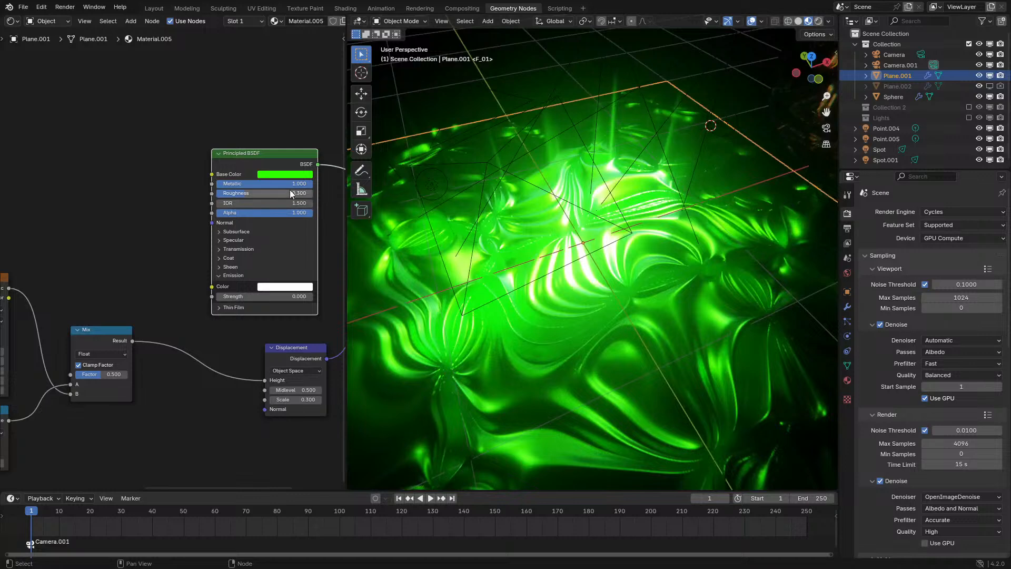
pyautogui.moveTo(290, 184); pyautogui.dragTo(216, 184)
pyautogui.moveTo(712, 232); pyautogui.dragTo(720, 258, button='middle')
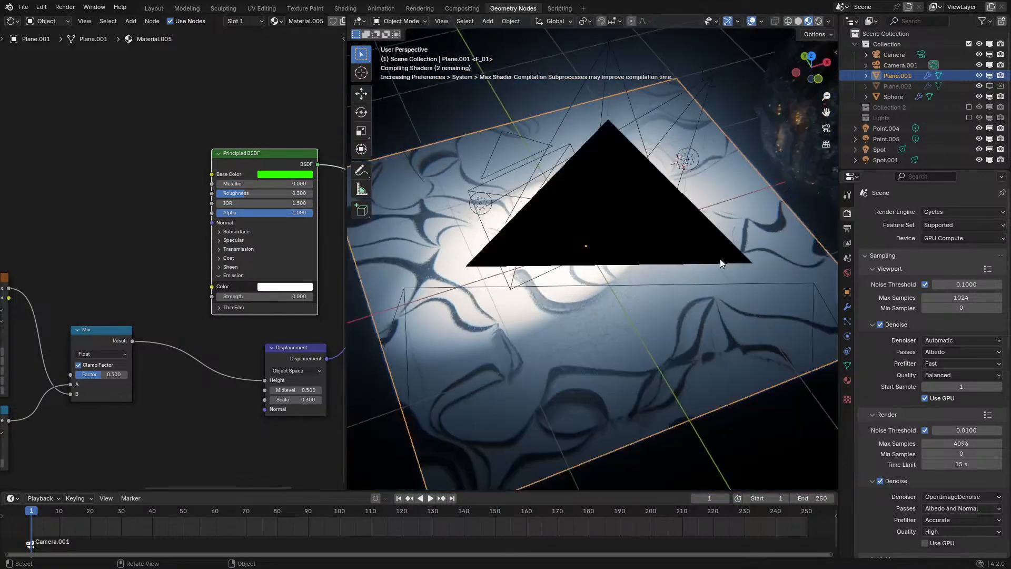
# Show the scene through the camera and set the Mix node's factor to 0.1
pyautogui.press('KP_0')
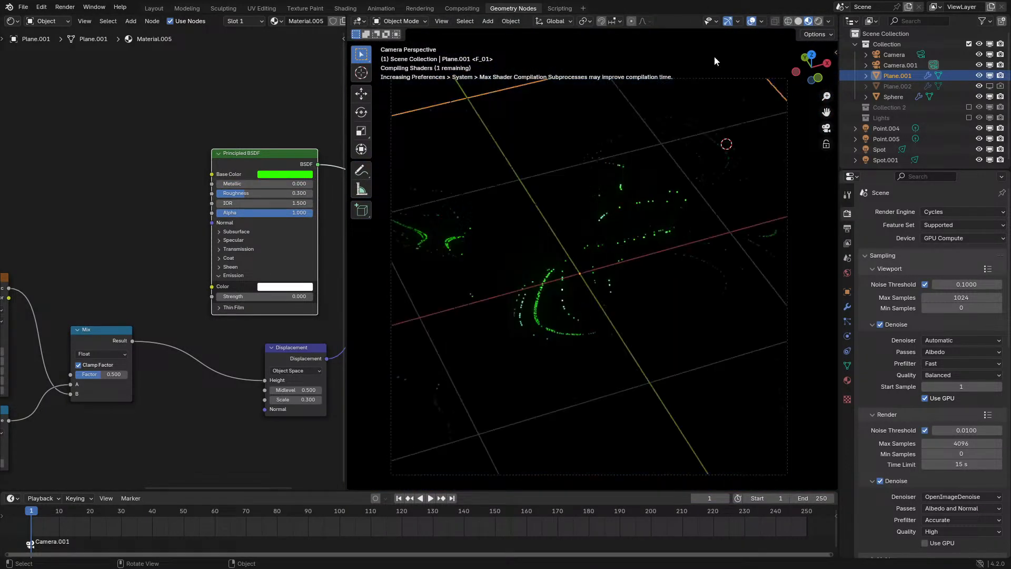
pyautogui.moveTo(296, 283); pyautogui.dragTo(331, 265, button='middle')
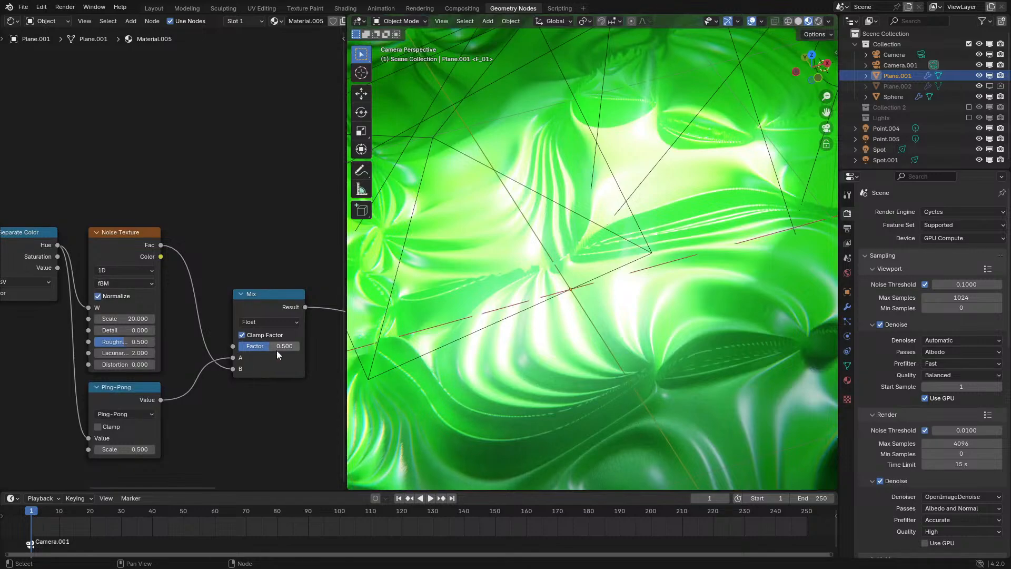
pyautogui.keyDown('ctrl'); pyautogui.moveTo(277, 348); pyautogui.dragTo(252, 348); pyautogui.keyUp('ctrl')
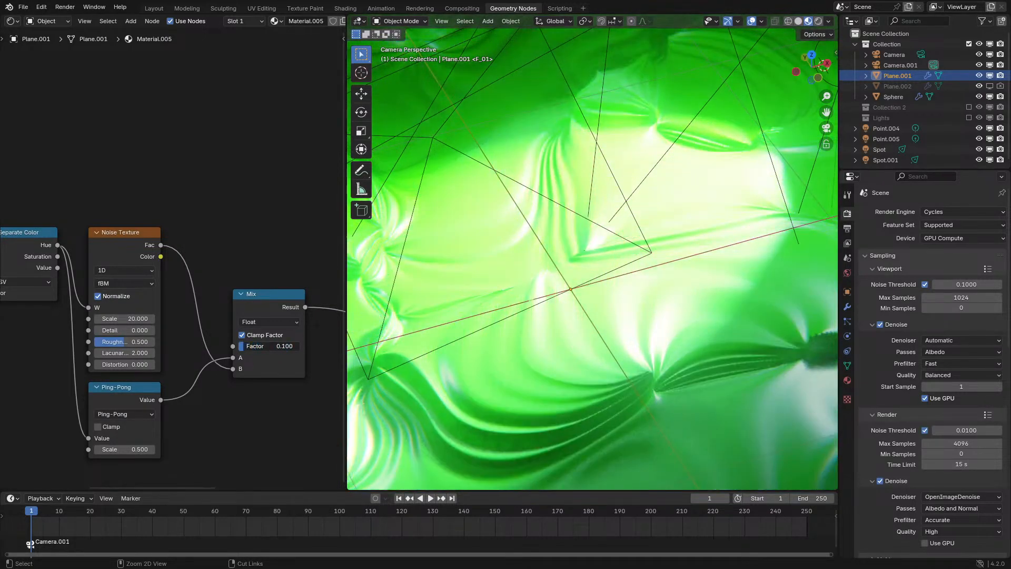
pyautogui.scroll(-3, 624, 289)
pyautogui.scroll(1, 120, 308)
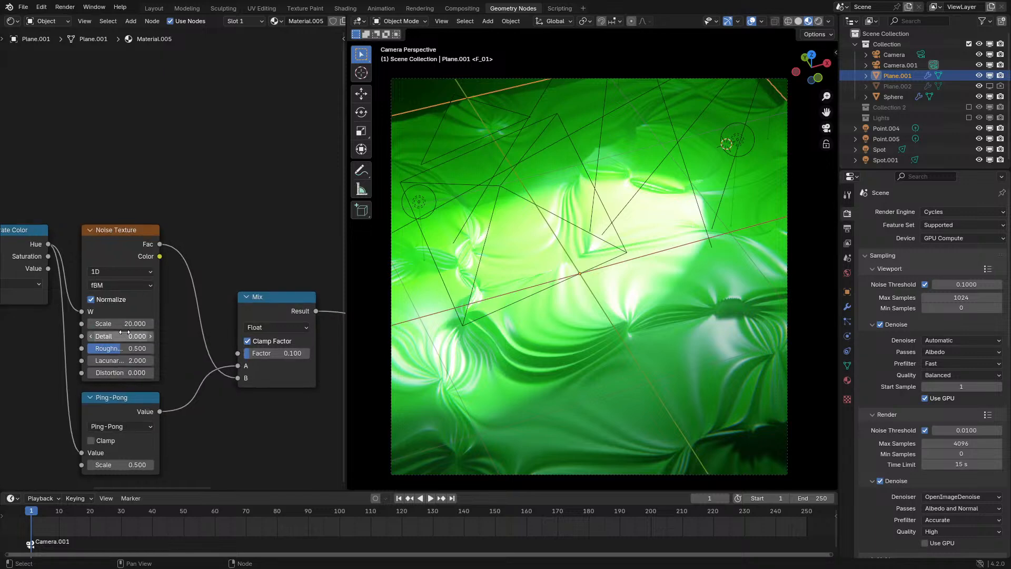
# Set the 1D Noise Texture's detail to 4 and hide the overlays in the 3D viewport
pyautogui.keyDown('ctrl'); pyautogui.moveTo(123, 336); pyautogui.dragTo(170, 336); pyautogui.keyUp('ctrl')
pyautogui.moveTo(138, 333); pyautogui.dragTo(115, 338, button='middle')
pyautogui.click(750, 23)
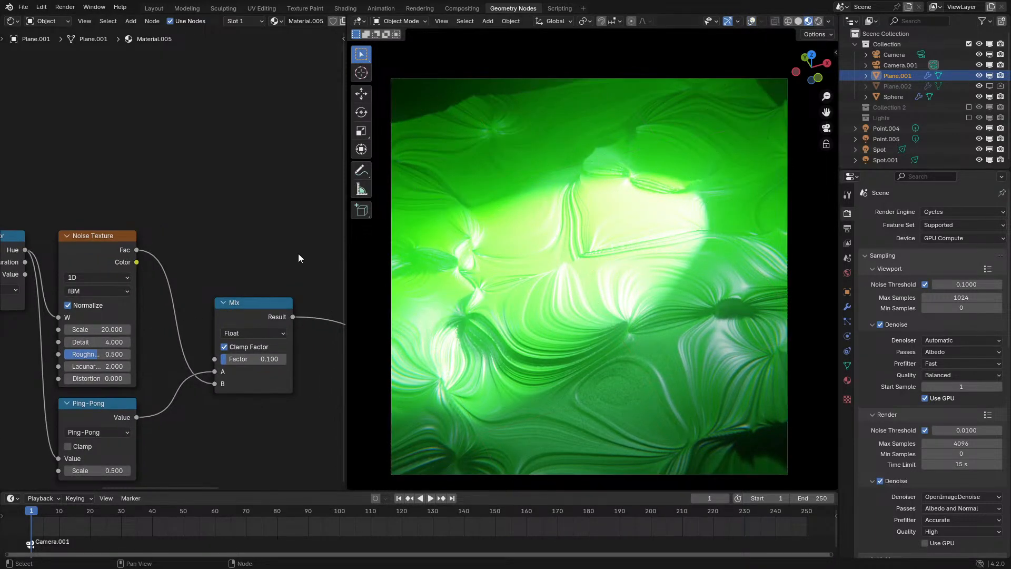
# Set the Displacement node's scale to 1 and its midlevel to 0.23
pyautogui.moveTo(298, 254); pyautogui.dragTo(169, 227, button='middle')
pyautogui.moveTo(248, 279); pyautogui.dragTo(57, 261, button='middle')
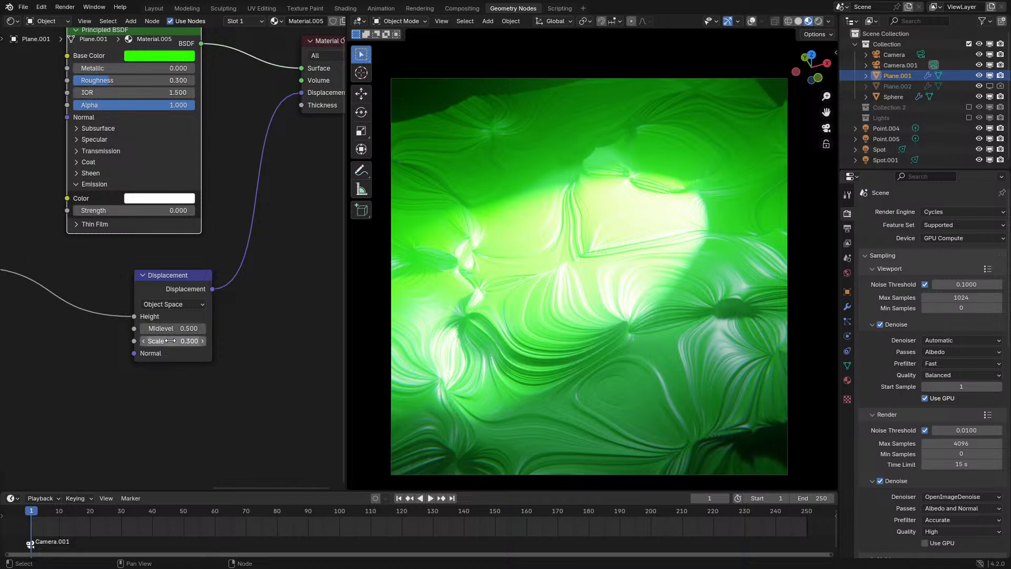
pyautogui.keyDown('shift'); pyautogui.moveTo(167, 341); pyautogui.dragTo(336, 341); pyautogui.keyUp('shift')
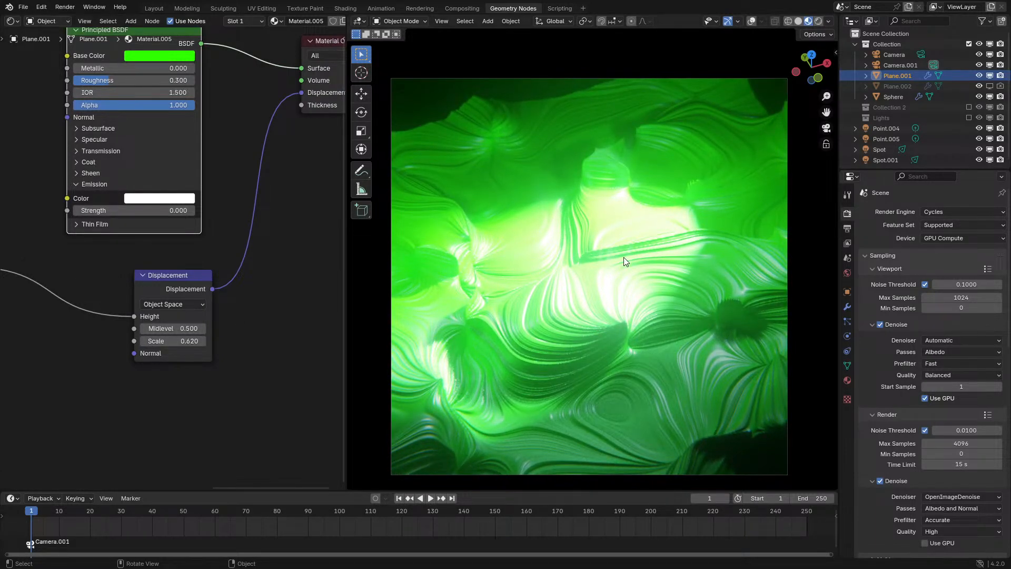
pyautogui.keyDown('shift'); pyautogui.moveTo(174, 341); pyautogui.dragTo(63, 341); pyautogui.keyUp('shift')
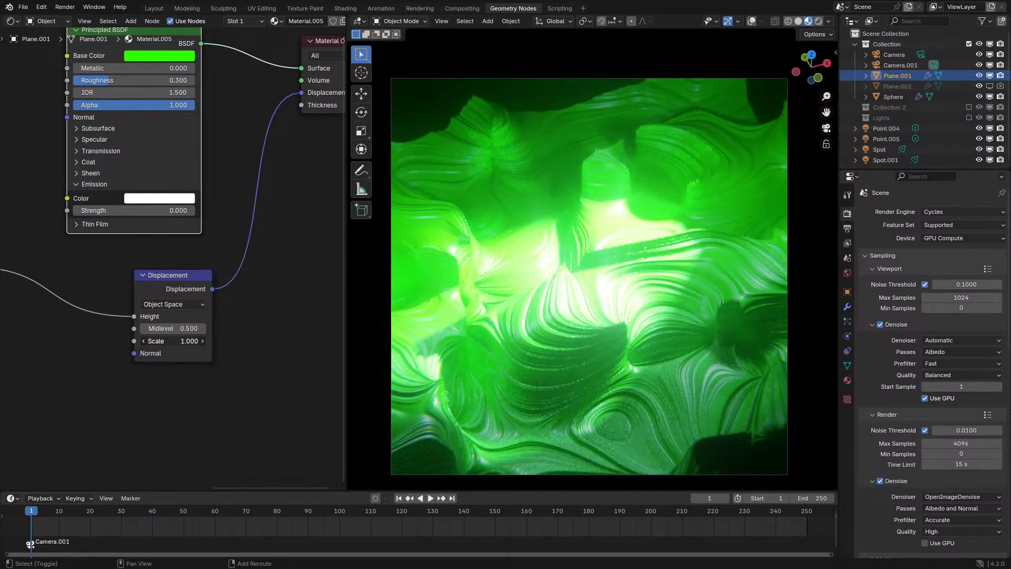
pyautogui.moveTo(174, 341)
pyautogui.mouseDown()
pyautogui.moveTo(205, 341)
pyautogui.moveTo(165, 324)
pyautogui.mouseUp()
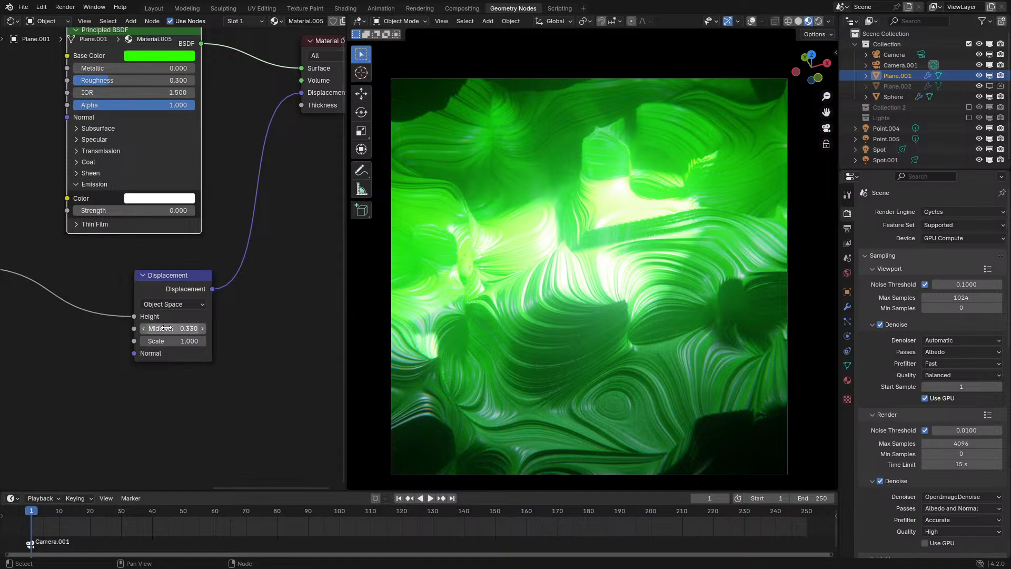
pyautogui.moveTo(170, 328)
pyautogui.mouseDown()
pyautogui.moveTo(158, 328)
pyautogui.moveTo(186, 328)
pyautogui.mouseUp()
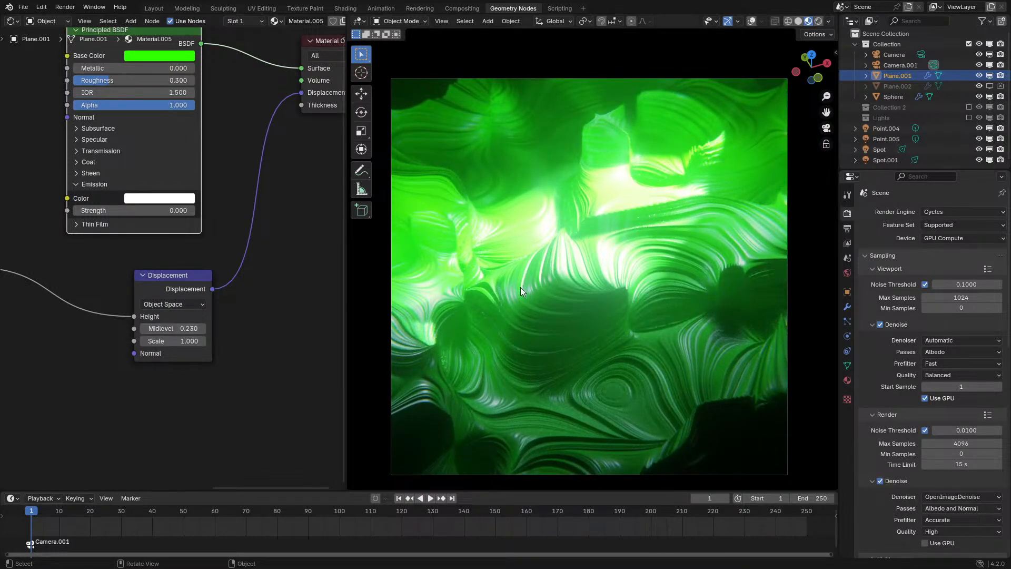
# Change the Principled BSDF's base color to a saturated orange
pyautogui.moveTo(163, 143); pyautogui.dragTo(208, 320, button='middle')
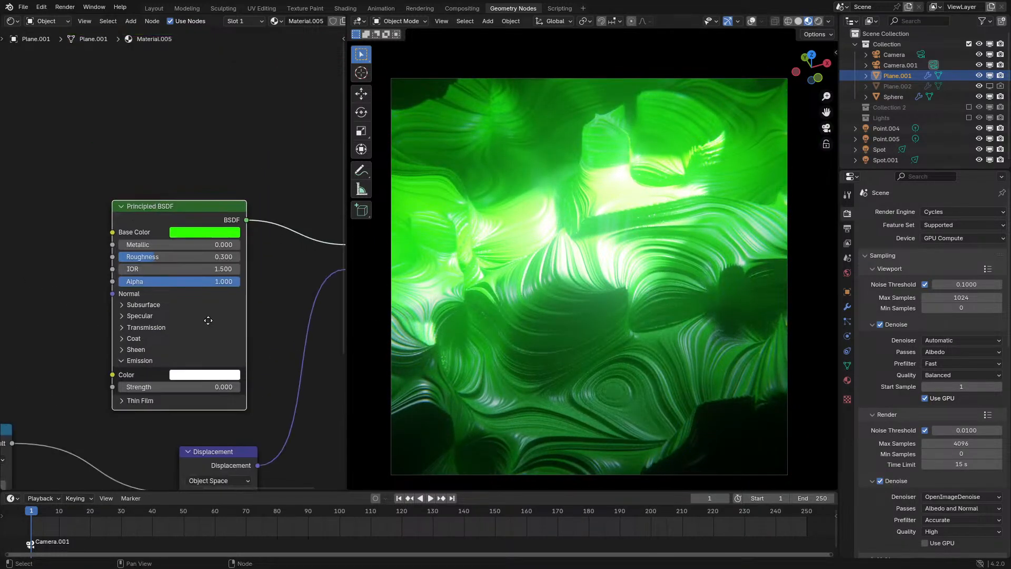
pyautogui.click(206, 228)
pyautogui.click(225, 155)
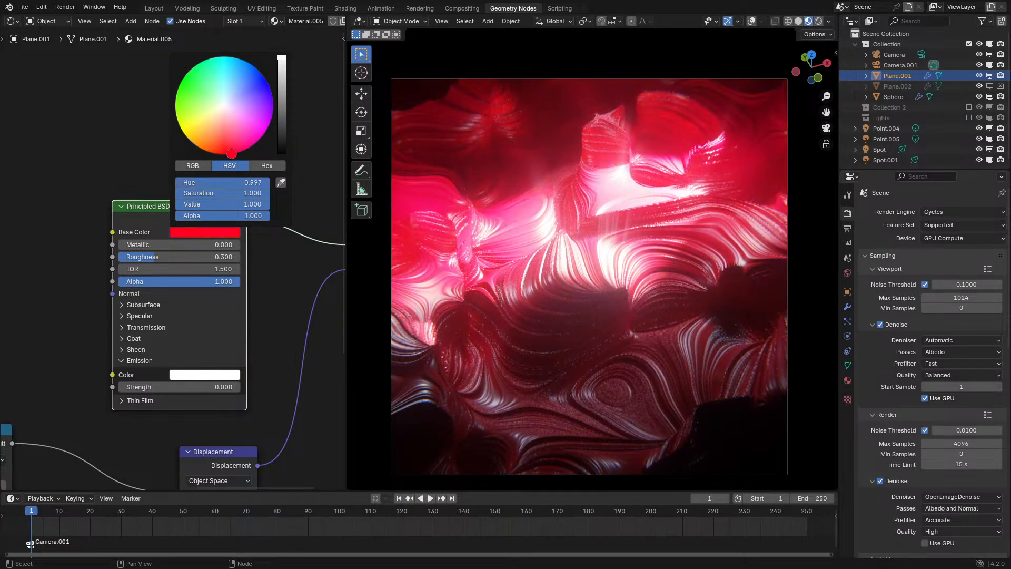
pyautogui.moveTo(225, 154); pyautogui.dragTo(204, 150)
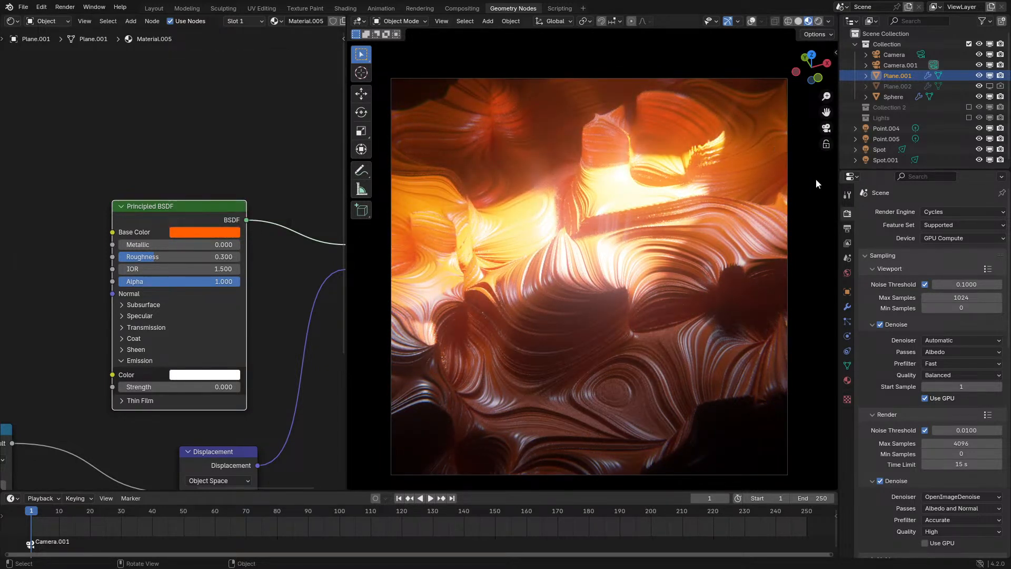
# Switch the viewport to rendered shading and set the Principled BSDF's subsurface scale to 0.5 m
pyautogui.press('z')
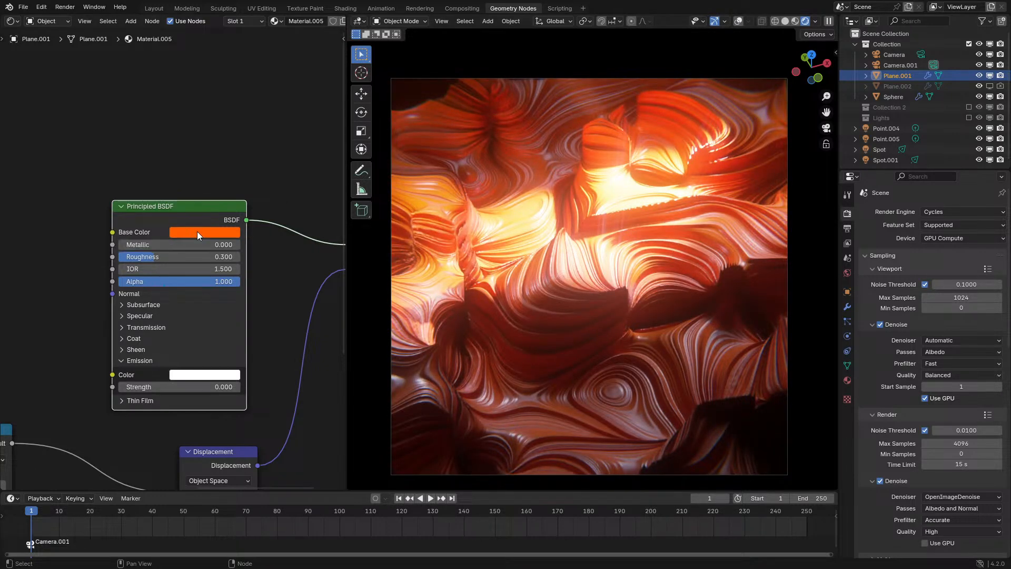
pyautogui.click(143, 304)
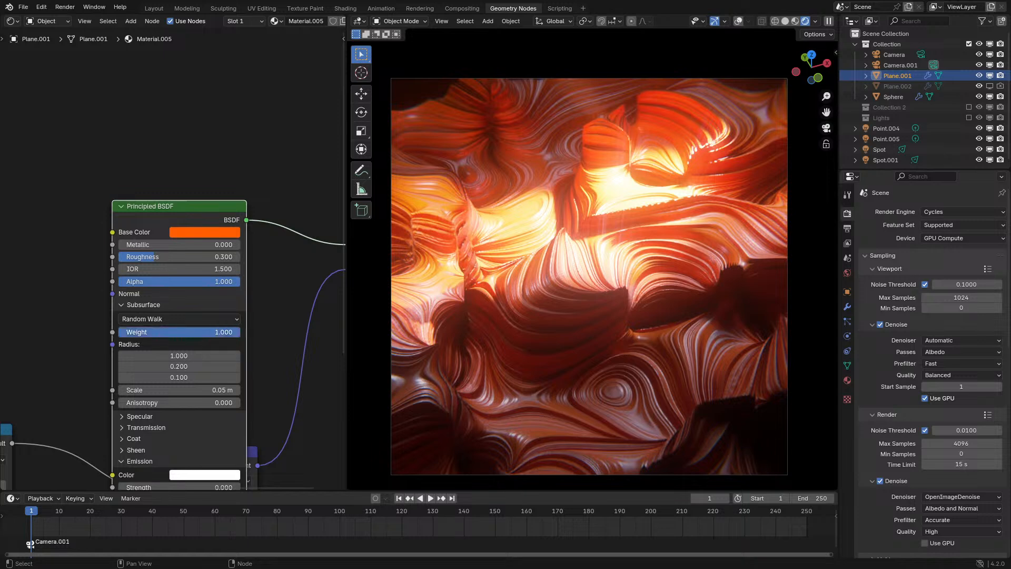
pyautogui.moveTo(182, 390); pyautogui.dragTo(223, 389)
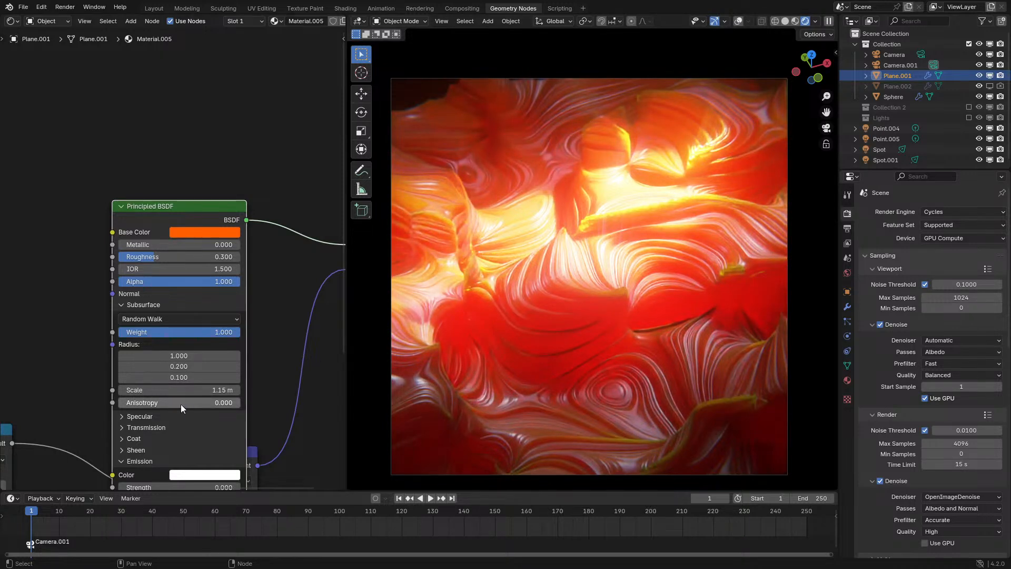
pyautogui.click(209, 390)
pyautogui.write('0.5')
pyautogui.press('Return')
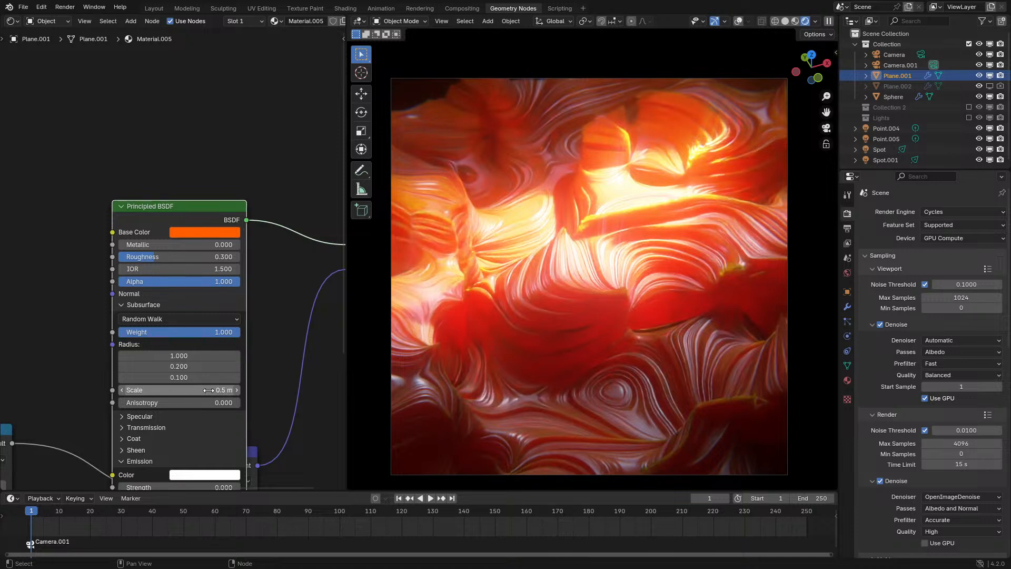
# Try cyan, green and cream base colors on the Principled BSDF, ending with a light purple
pyautogui.click(207, 233)
pyautogui.click(229, 88)
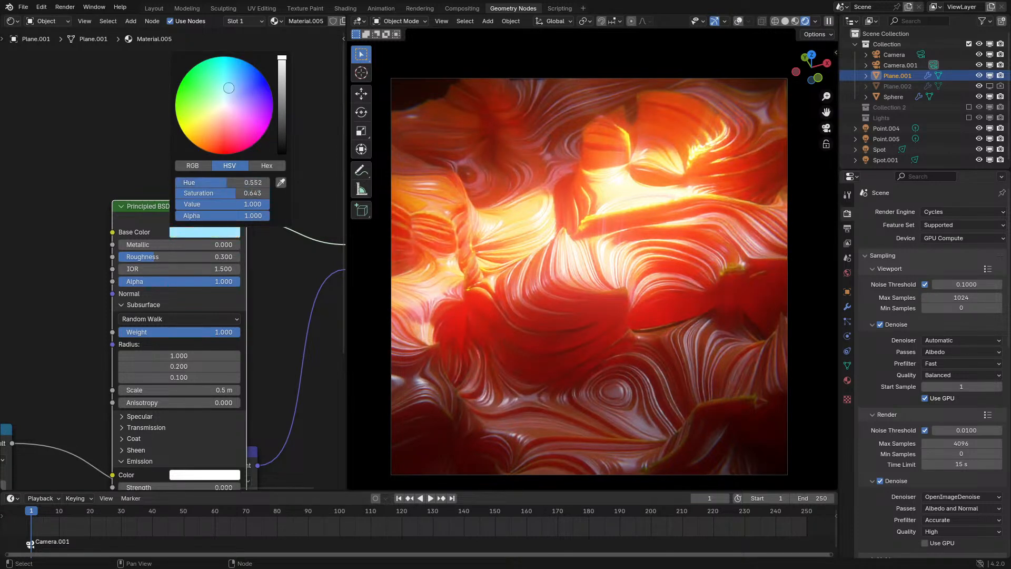
pyautogui.click(233, 58)
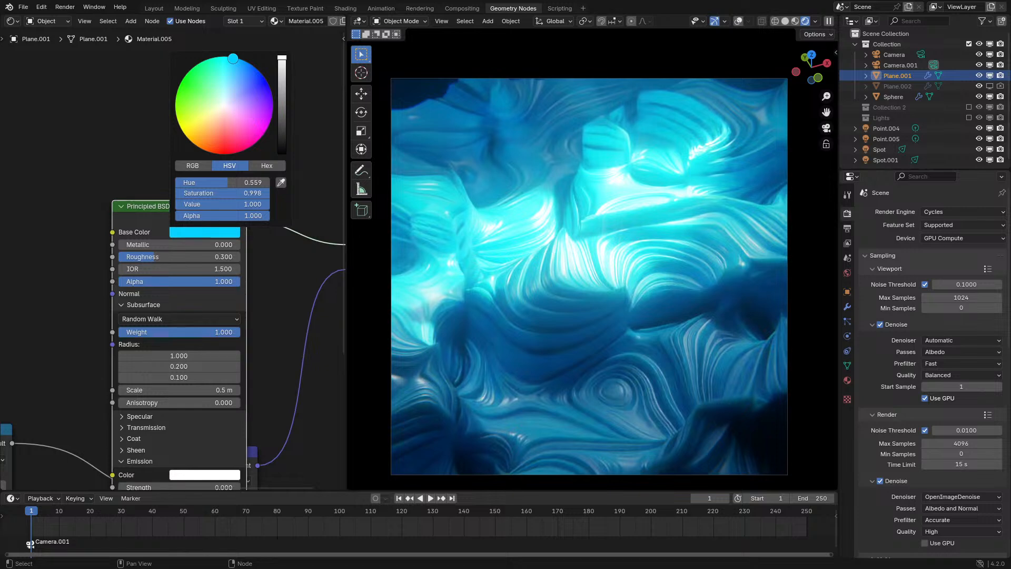
pyautogui.moveTo(232, 58); pyautogui.dragTo(191, 92)
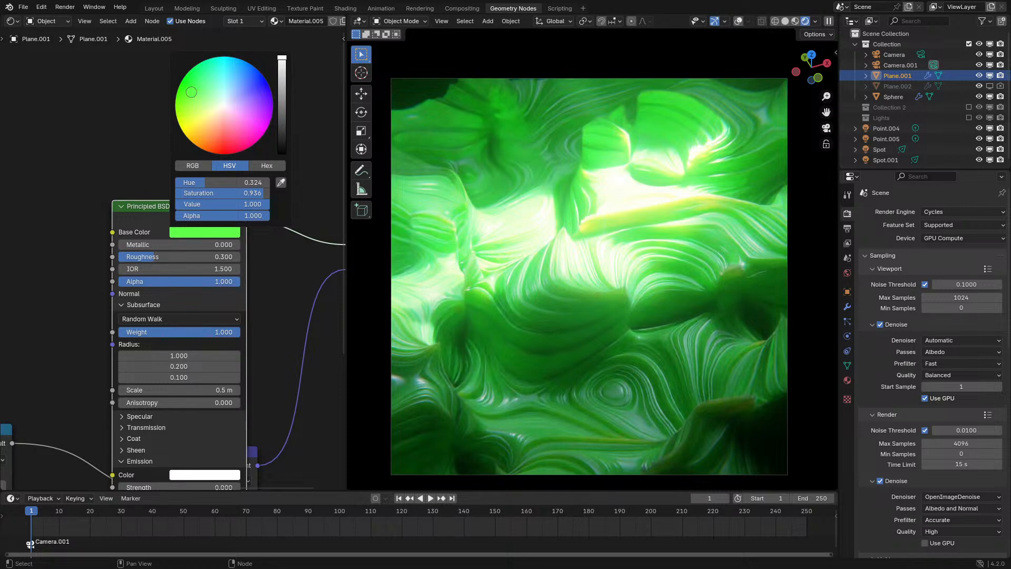
pyautogui.moveTo(192, 93)
pyautogui.mouseDown()
pyautogui.moveTo(207, 143)
pyautogui.moveTo(217, 116)
pyautogui.mouseUp()
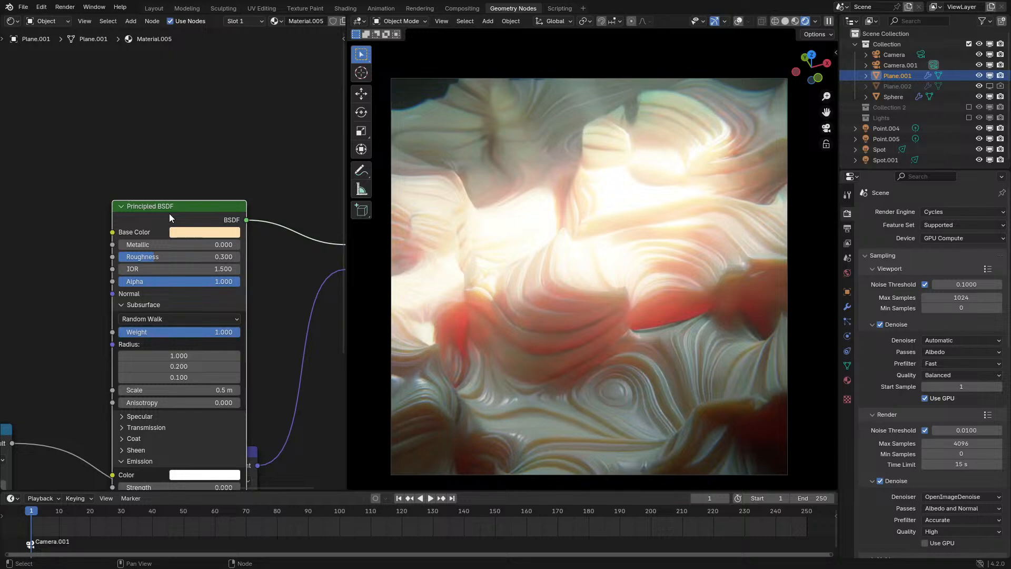
pyautogui.click(196, 234)
pyautogui.moveTo(242, 116); pyautogui.dragTo(254, 108)
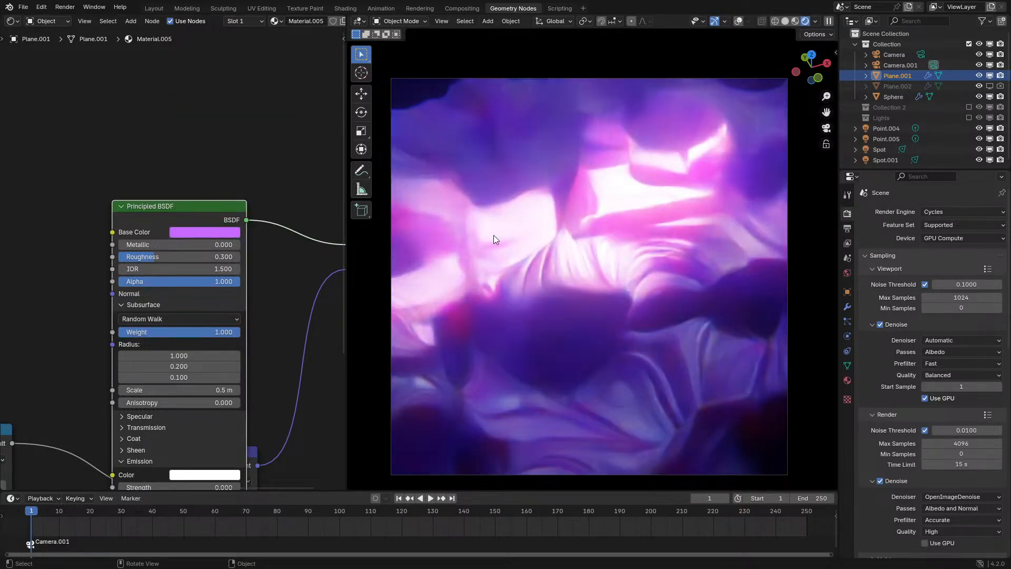
pyautogui.scroll(-6, 207, 239)
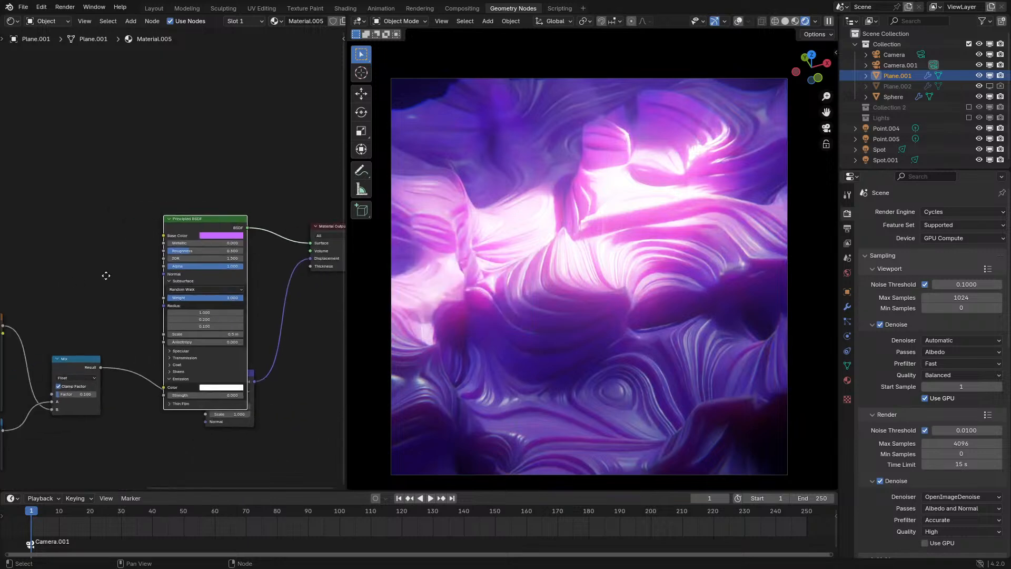
pyautogui.moveTo(106, 275); pyautogui.dragTo(135, 336, button='middle')
pyautogui.scroll(3, 136, 335)
pyautogui.scroll(1, 135, 335)
pyautogui.hotkey('shift', 'a')
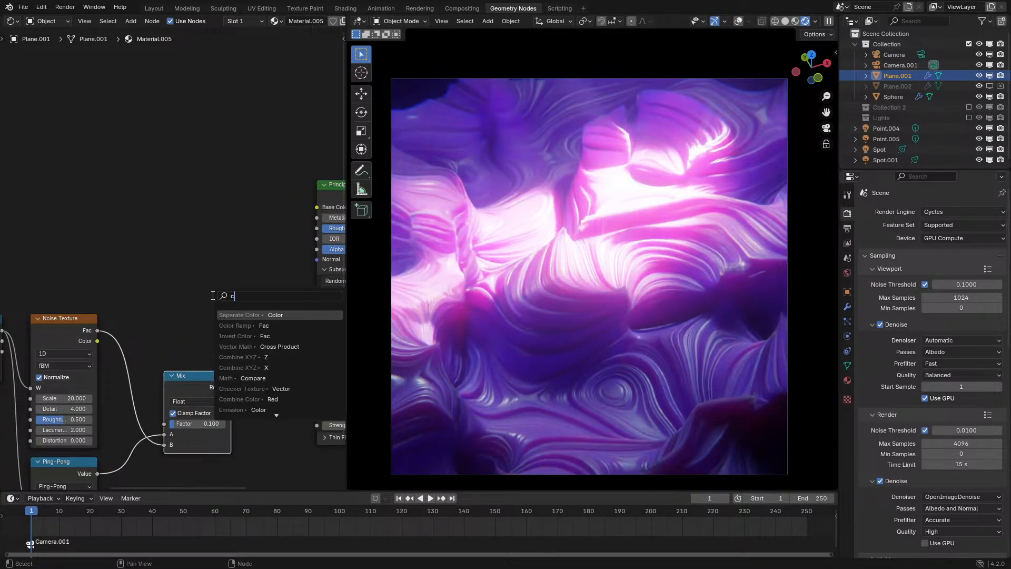
pyautogui.write('col')
pyautogui.press('Return')
pyautogui.press('Escape')
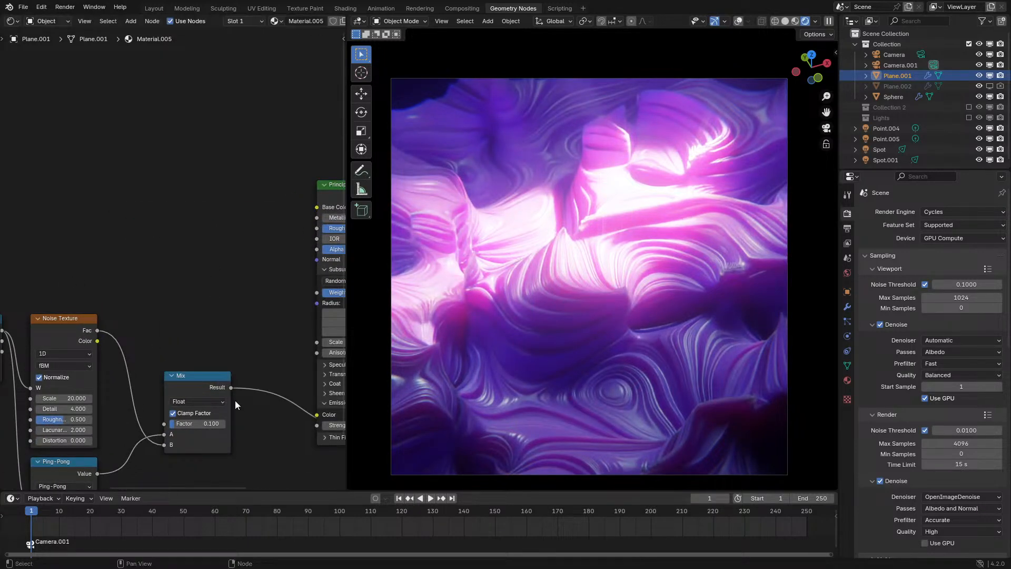
# Add a Color Ramp node fed by the Mix result and connect its Color to the Principled BSDF's Base Color
pyautogui.hotkey('shift', 'a')
pyautogui.write('ramp')
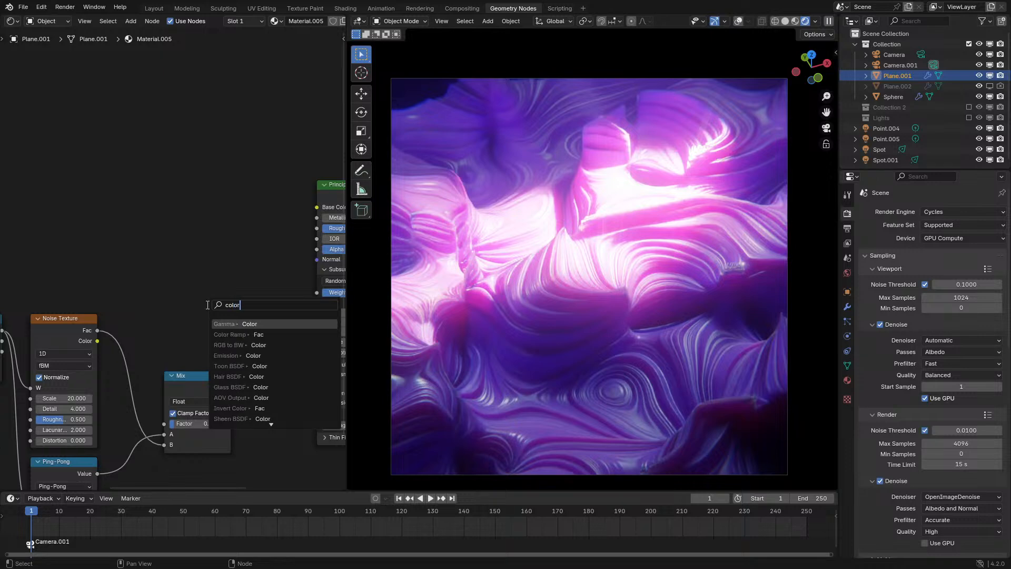
pyautogui.press('Return')
pyautogui.click(169, 266)
pyautogui.moveTo(292, 263); pyautogui.dragTo(188, 312, button='middle')
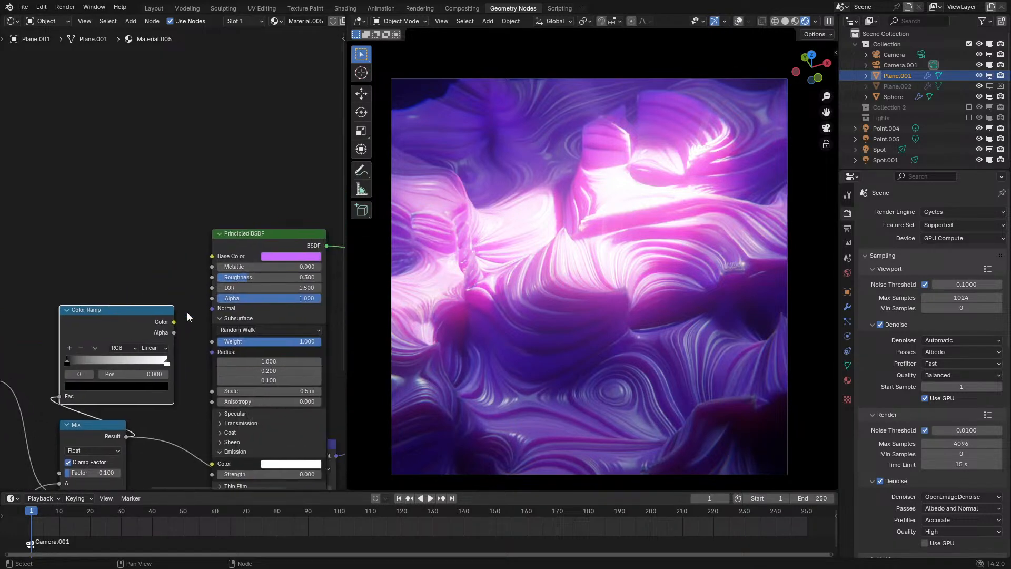
pyautogui.moveTo(173, 322); pyautogui.dragTo(195, 292)
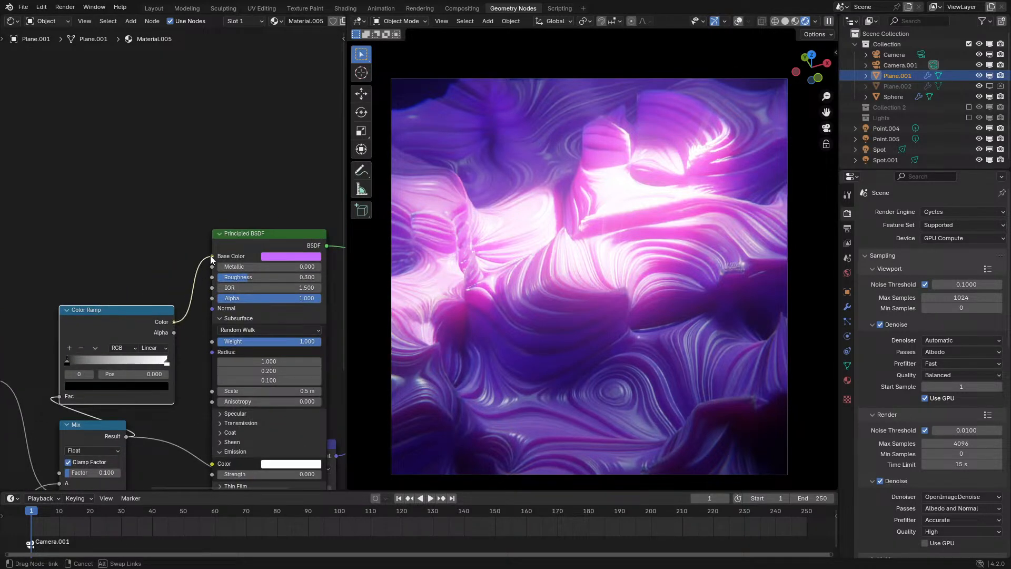
pyautogui.moveTo(210, 254); pyautogui.dragTo(211, 256)
# Set the Color Ramp's end stop to orange with hue 0.044 and saturation 0.915
pyautogui.click(165, 363)
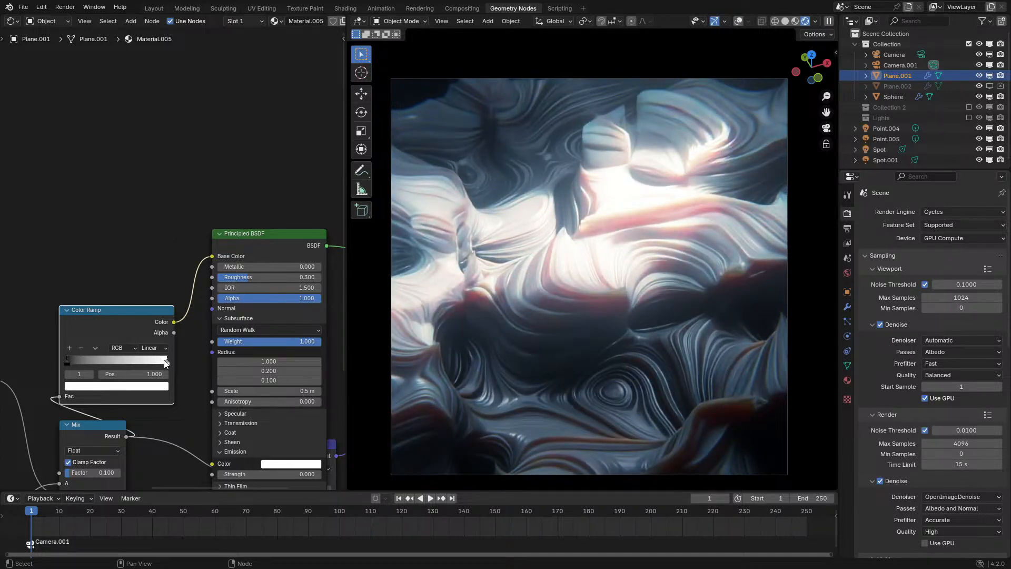
pyautogui.click(93, 387)
pyautogui.moveTo(118, 295); pyautogui.dragTo(99, 303)
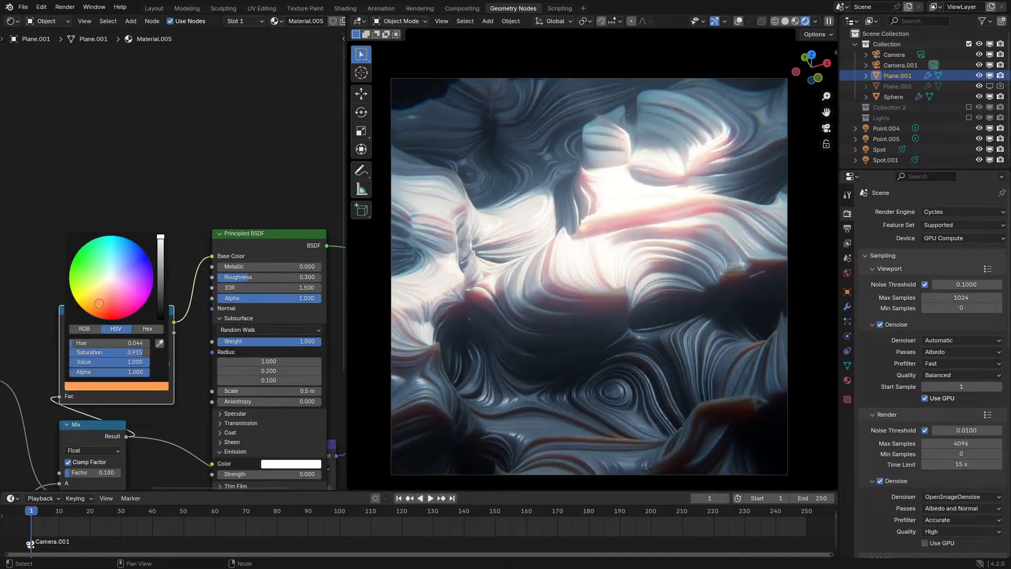
# Brighten the Color Ramp's black start stop and tint it a saturated blue
pyautogui.click(68, 362)
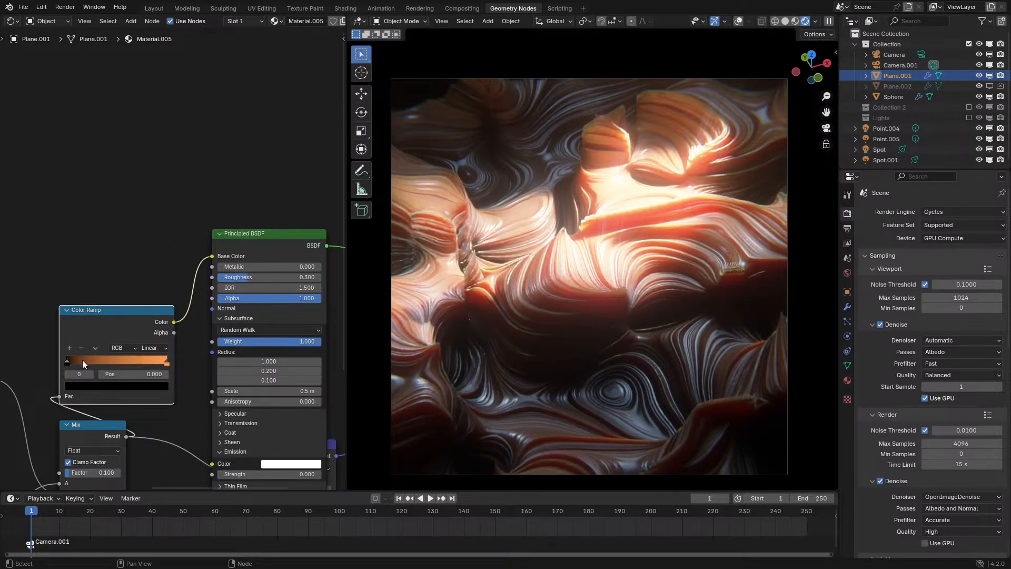
pyautogui.click(96, 384)
pyautogui.scroll(16, 119, 298)
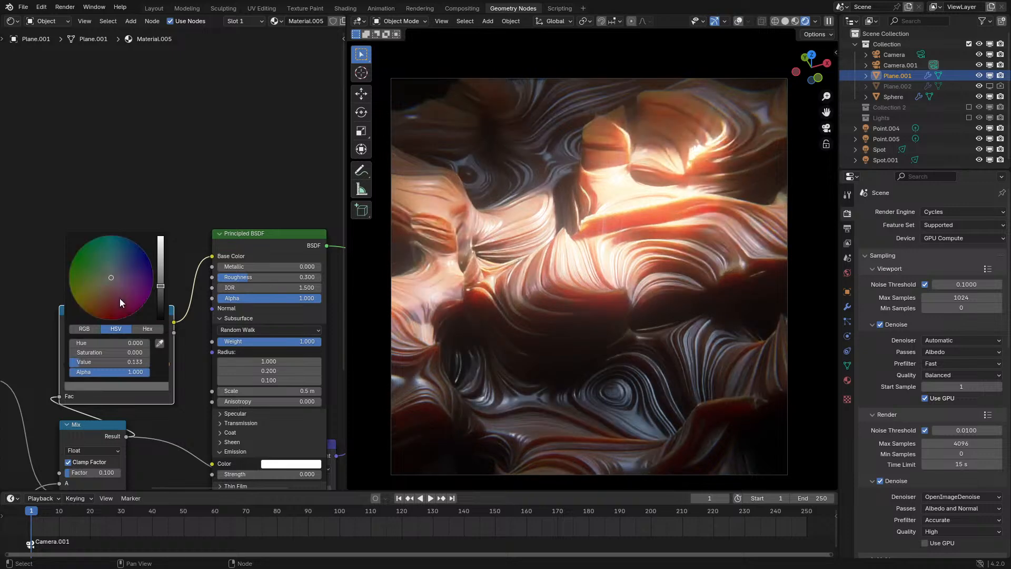
pyautogui.moveTo(119, 299); pyautogui.dragTo(125, 240)
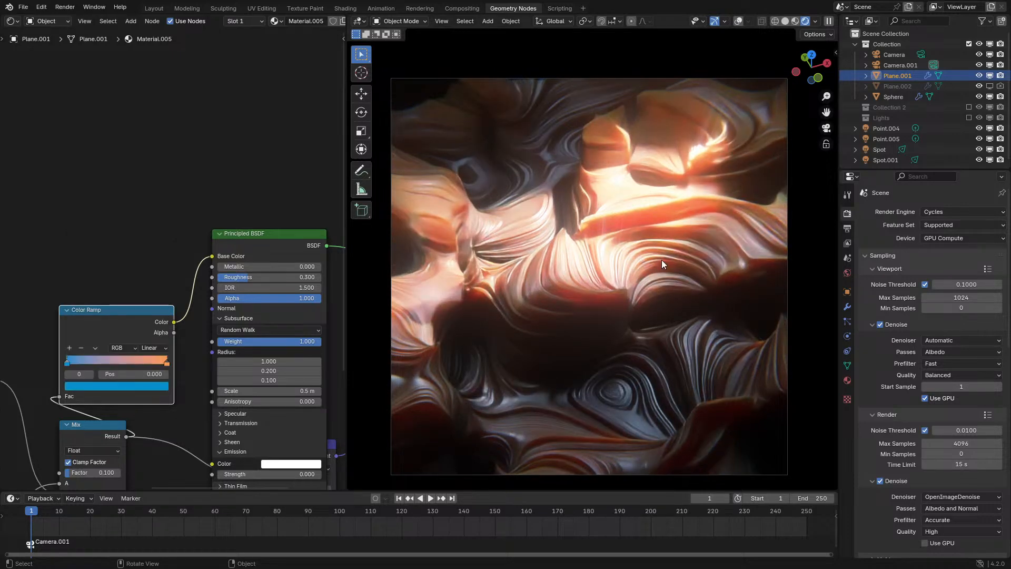
# Switch the viewport to material preview and move the Color Ramp's orange stop to 0.523, leaving the blue stop at 0
pyautogui.press('z')
pyautogui.click(640, 343)
pyautogui.scroll(3, 130, 343)
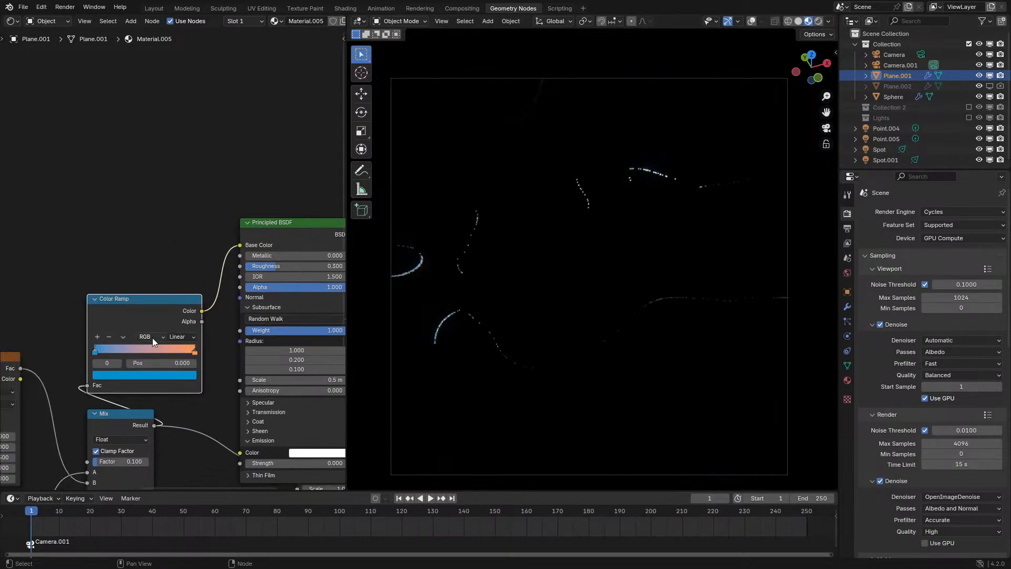
pyautogui.moveTo(81, 382); pyautogui.dragTo(116, 384)
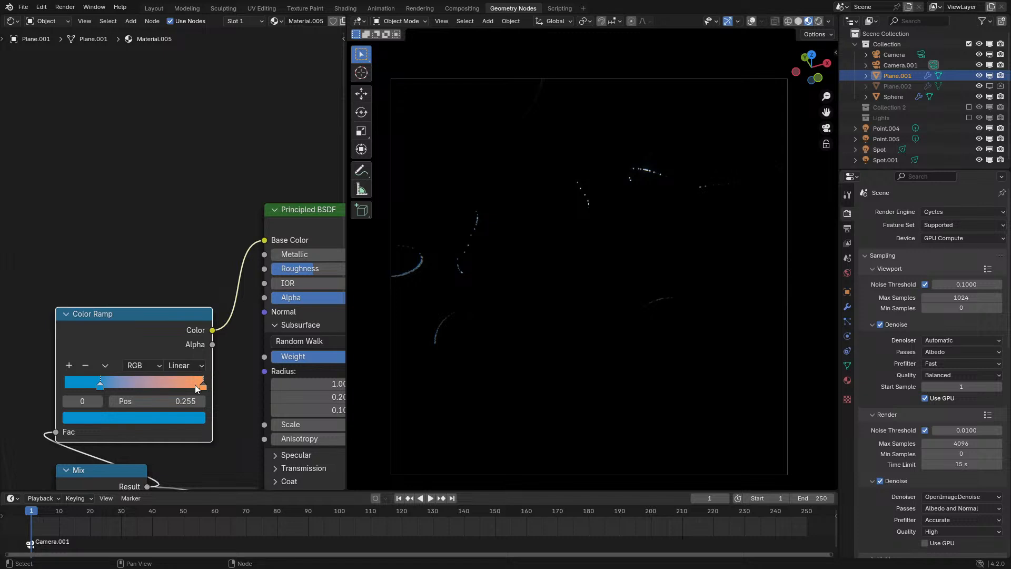
pyautogui.moveTo(195, 389); pyautogui.dragTo(144, 388)
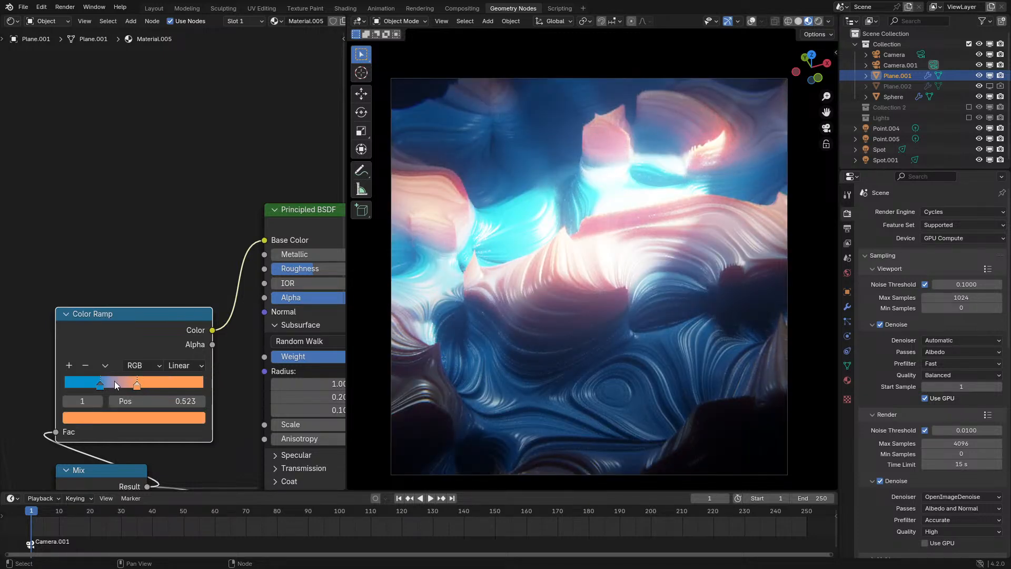
pyautogui.moveTo(100, 385); pyautogui.dragTo(51, 394)
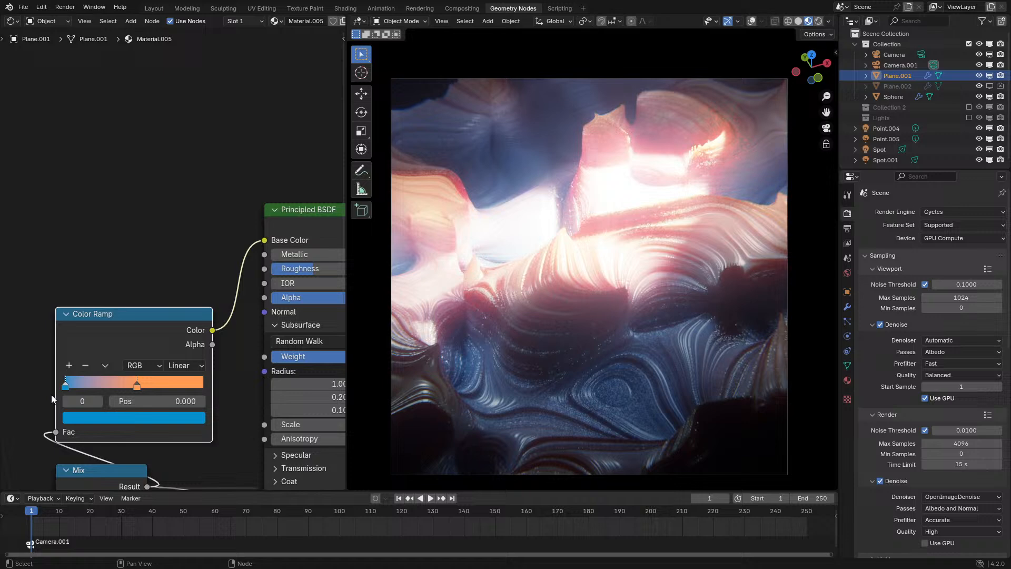
# Change the Color Ramp's first stop to a saturated red
pyautogui.click(87, 417)
pyautogui.moveTo(112, 279)
pyautogui.mouseDown()
pyautogui.moveTo(111, 268)
pyautogui.moveTo(108, 305)
pyautogui.moveTo(144, 216)
pyautogui.mouseUp()
pyautogui.scroll(4, 143, 254)
pyautogui.moveTo(147, 259)
pyautogui.mouseDown()
pyautogui.moveTo(158, 271)
pyautogui.moveTo(106, 322)
pyautogui.mouseUp()
pyautogui.moveTo(121, 326); pyautogui.dragTo(125, 327)
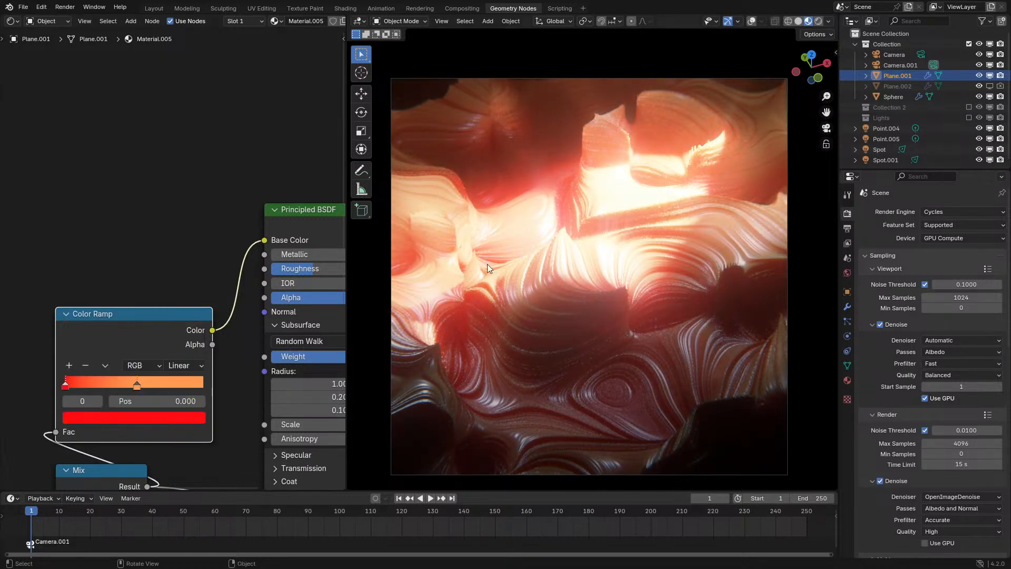
# Recolour the Color Ramp's orange stop a saturated turquoise and move the red stop to 0.127
pyautogui.click(138, 385)
pyautogui.click(135, 417)
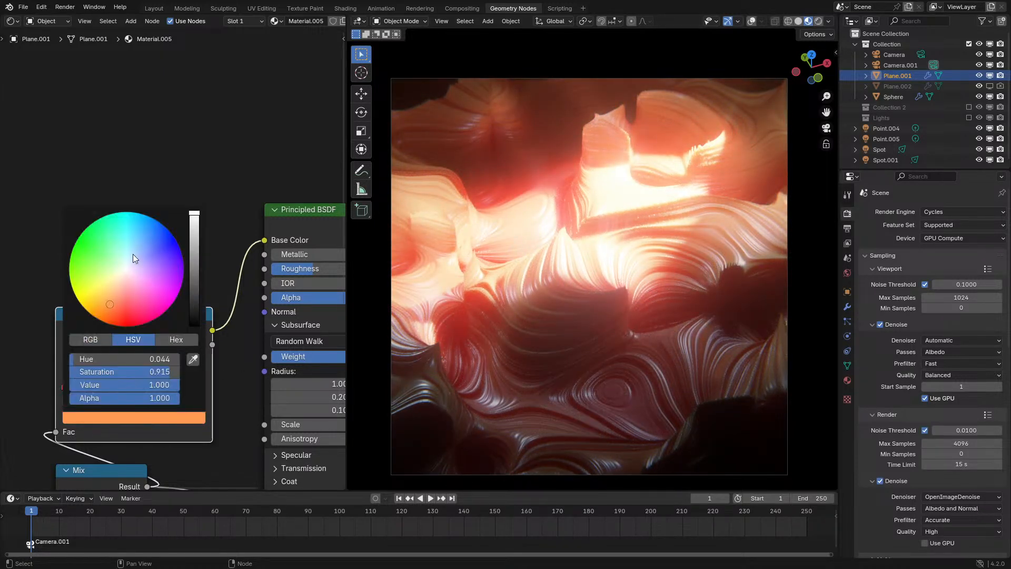
pyautogui.click(136, 227)
pyautogui.moveTo(136, 228); pyautogui.dragTo(118, 218)
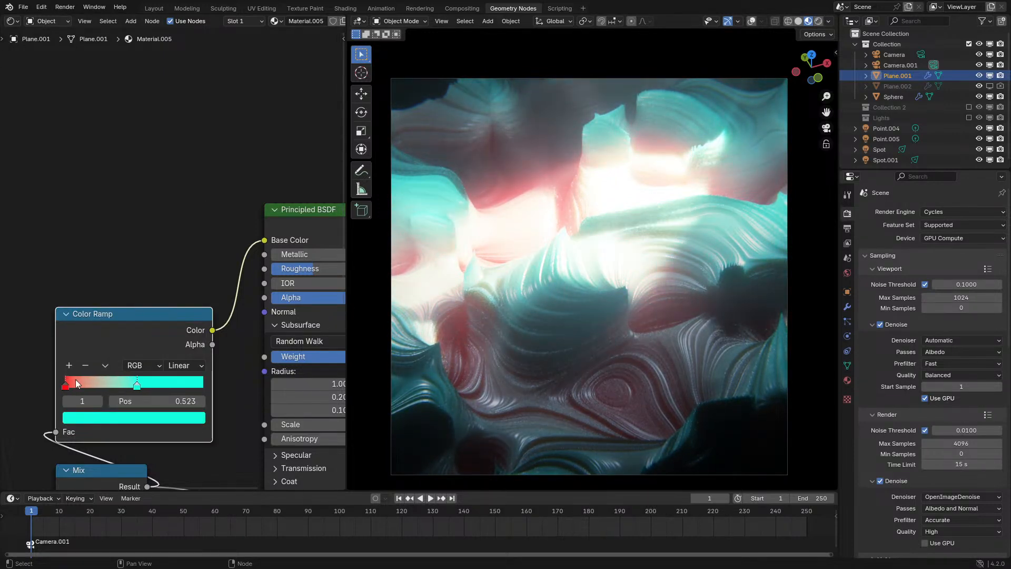
pyautogui.moveTo(75, 383); pyautogui.dragTo(94, 392)
# Connect the 1D Noise Texture's Fac output to the Color Ramp's Fac input in place of the Mix result
pyautogui.scroll(-5, 88, 420)
pyautogui.moveTo(78, 443); pyautogui.dragTo(210, 352, button='middle')
pyautogui.scroll(3, 211, 352)
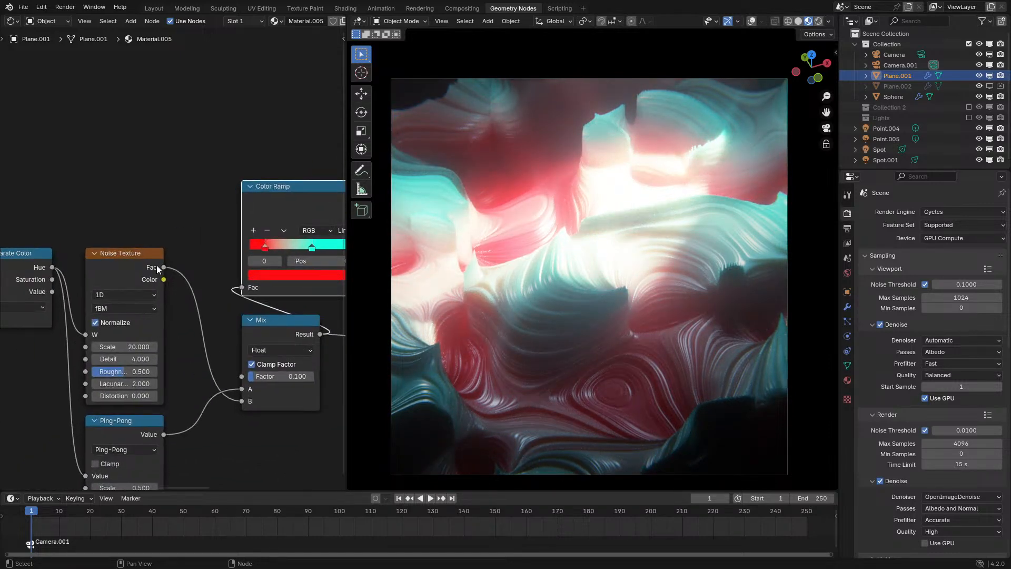
pyautogui.moveTo(164, 267); pyautogui.dragTo(242, 284)
pyautogui.moveTo(272, 262); pyautogui.dragTo(240, 288, button='middle')
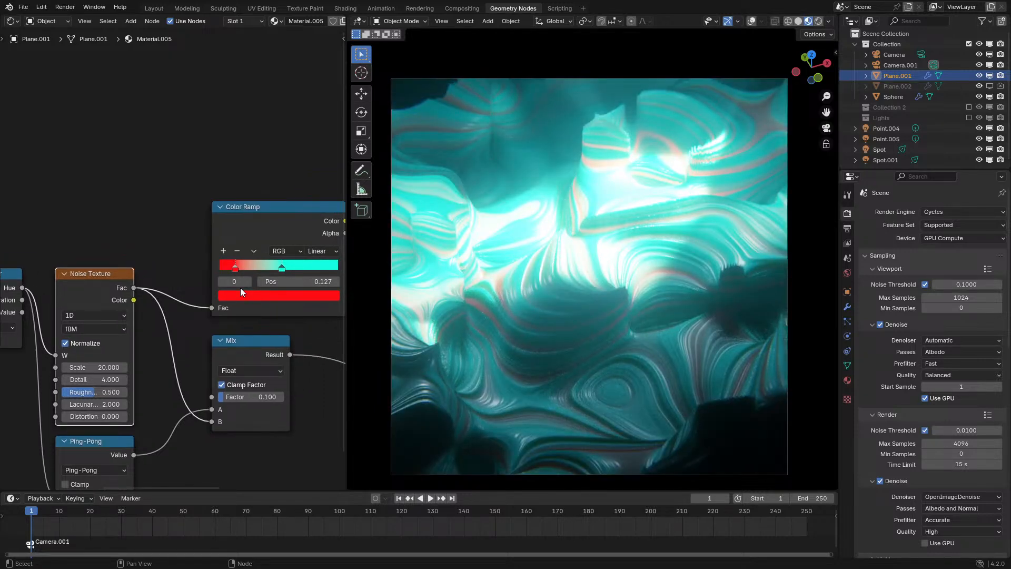
# Spread the Color Ramp's stops, moving the red one to 0.309 and the turquoise one to 0.836
pyautogui.moveTo(281, 268); pyautogui.dragTo(375, 270)
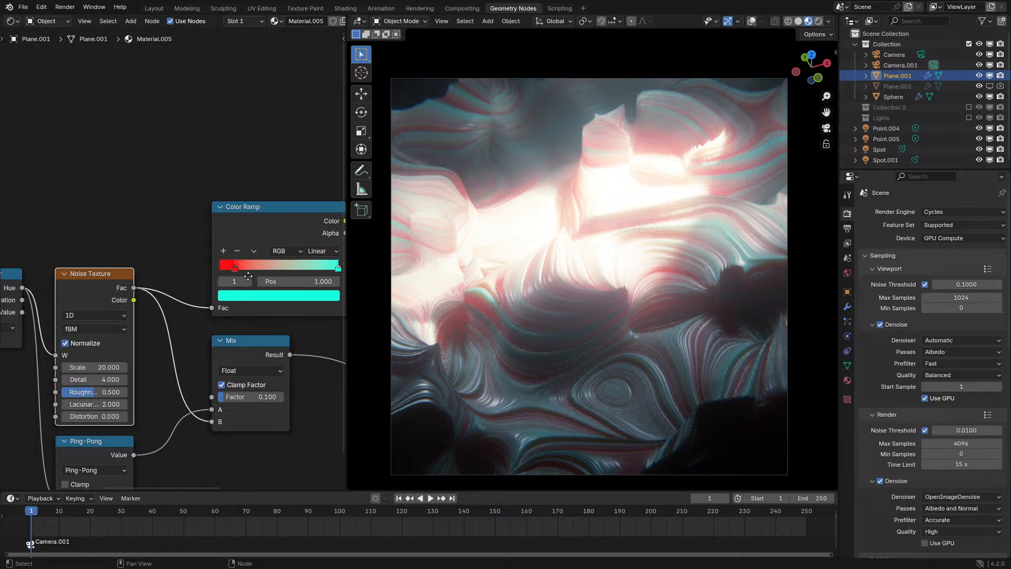
pyautogui.moveTo(238, 268); pyautogui.dragTo(169, 320, button='middle')
pyautogui.moveTo(170, 321); pyautogui.dragTo(188, 320)
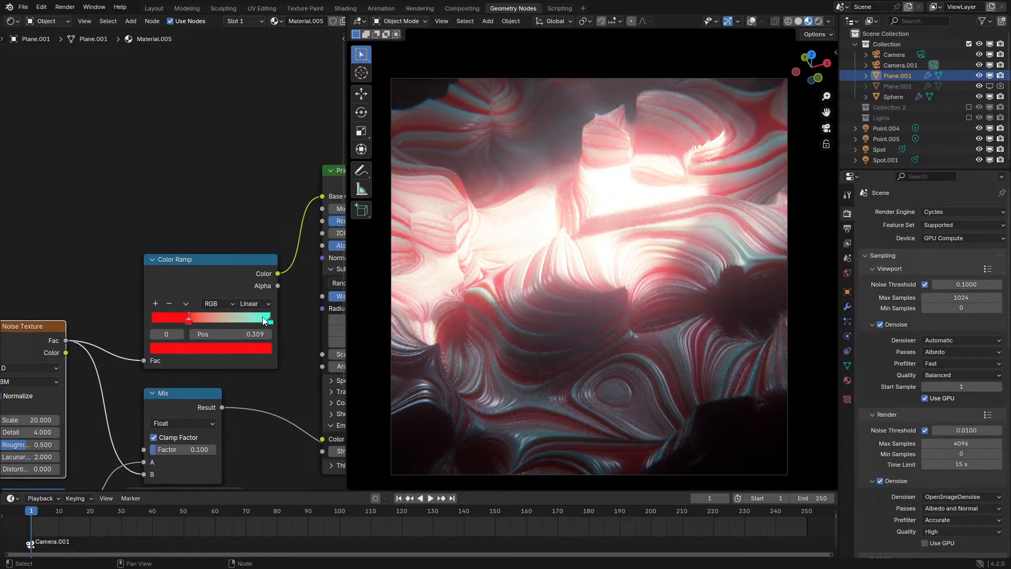
pyautogui.moveTo(269, 319); pyautogui.dragTo(261, 320)
# Set the Color Ramp's interpolation to Ease and recolour the turquoise stop orange with hue 0.022 and saturation 0.981
pyautogui.click(250, 304)
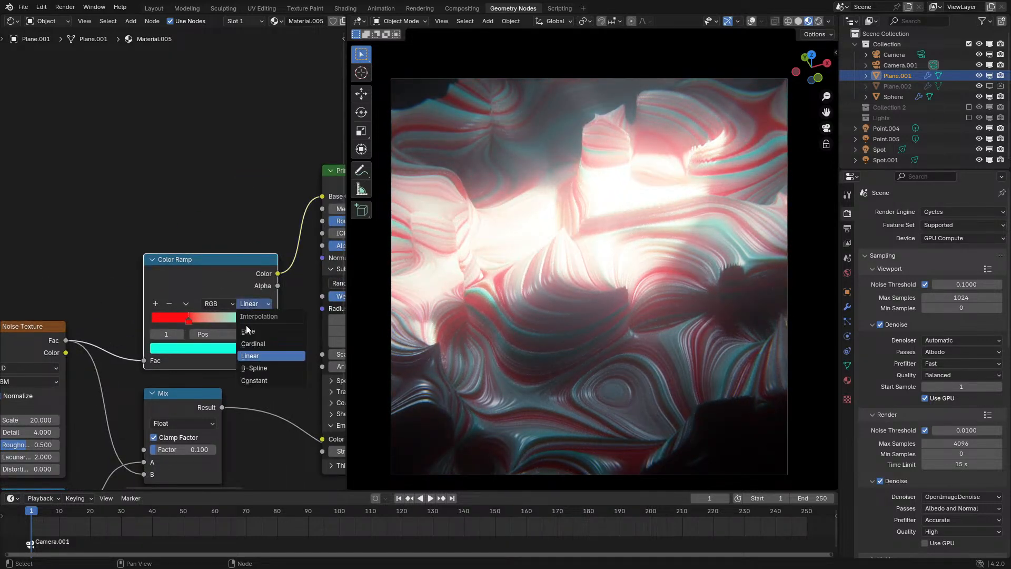
pyautogui.click(251, 327)
pyautogui.click(233, 347)
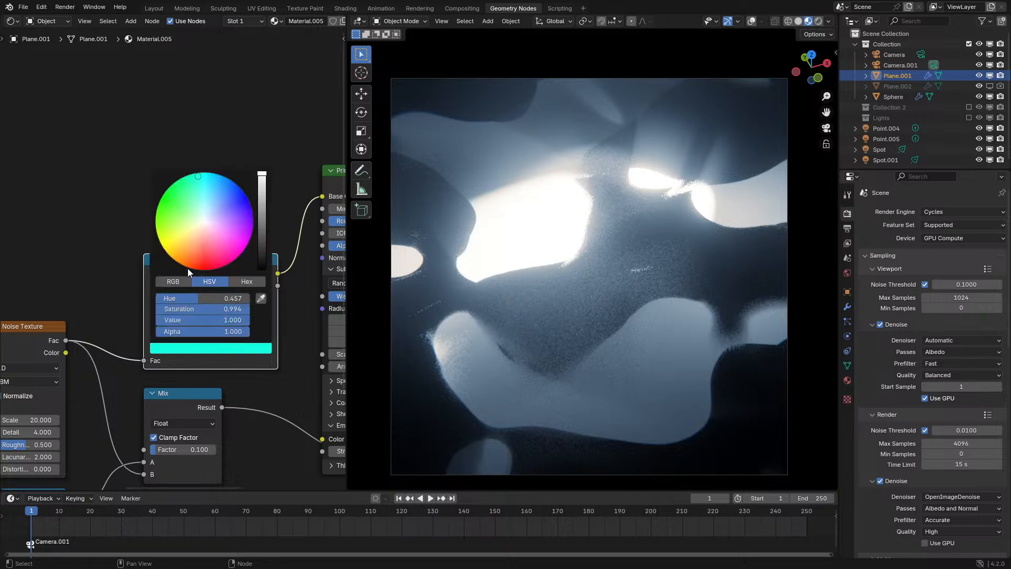
pyautogui.moveTo(187, 268); pyautogui.dragTo(185, 266)
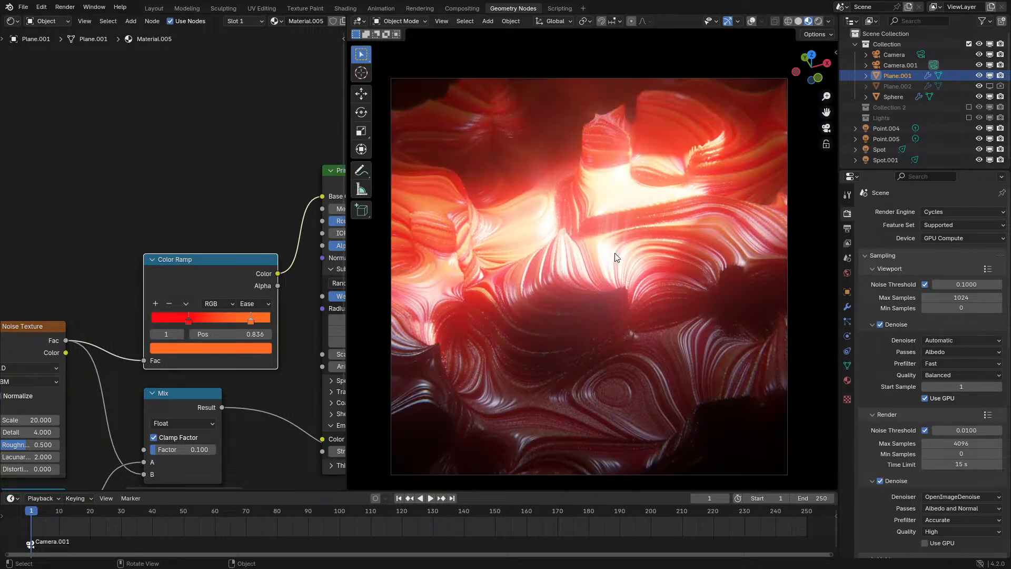
# Recolour the Color Ramp's orange stop light blue and switch the viewport to rendered shading
pyautogui.click(241, 347)
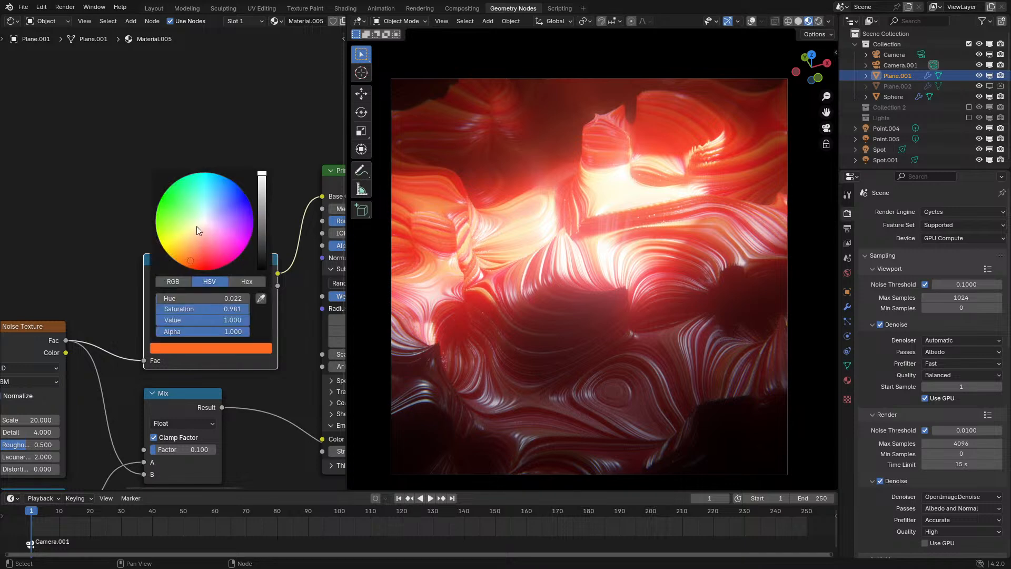
pyautogui.moveTo(210, 187); pyautogui.dragTo(213, 182)
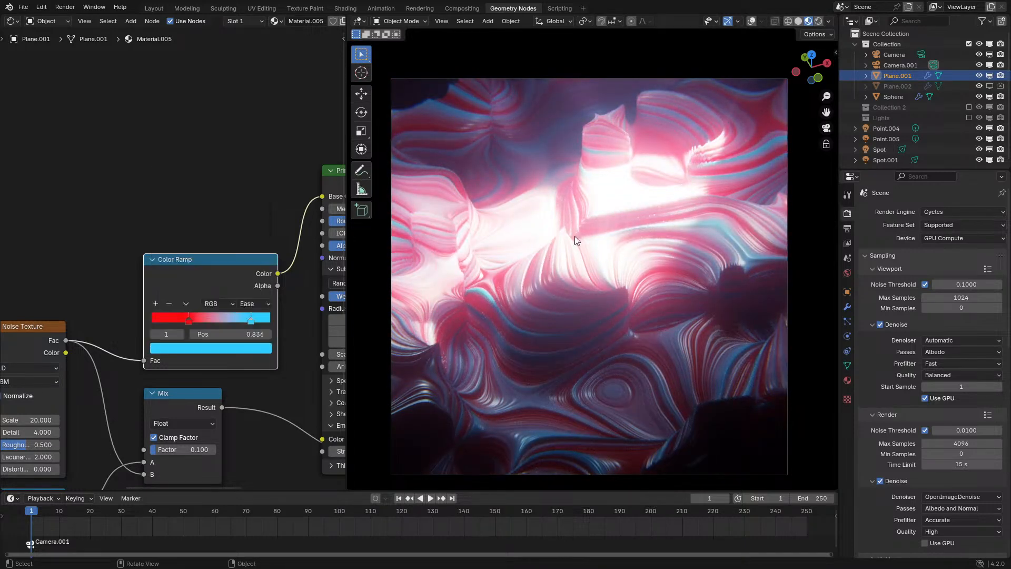
pyautogui.moveTo(219, 315); pyautogui.dragTo(187, 333, button='middle')
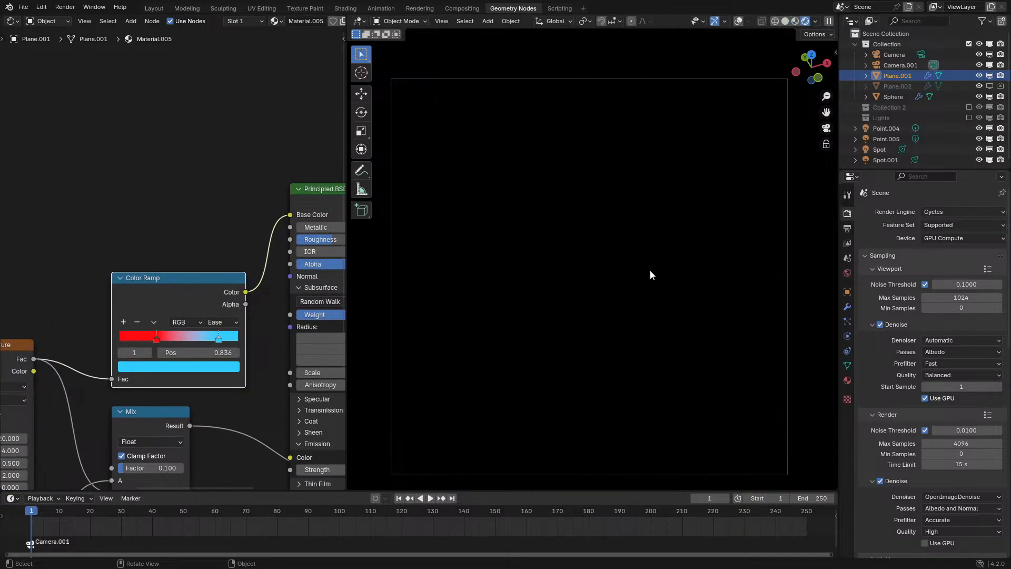
pyautogui.moveTo(291, 292); pyautogui.dragTo(203, 321, button='middle')
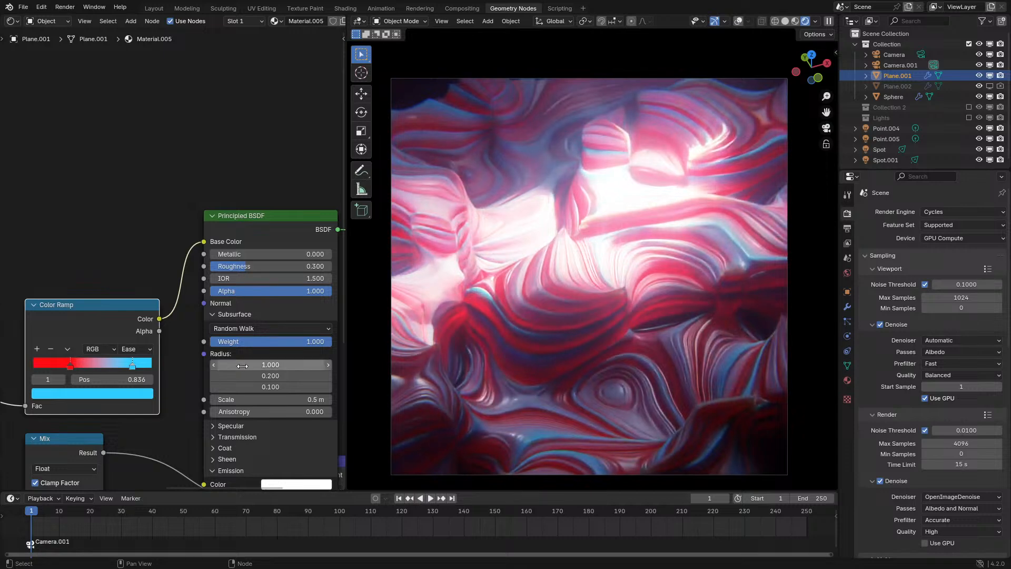
# Recolour the Color Ramp's light blue stop at 0.836 a pale peach
pyautogui.moveTo(63, 360); pyautogui.dragTo(83, 317, button='middle')
pyautogui.click(89, 323)
pyautogui.click(91, 351)
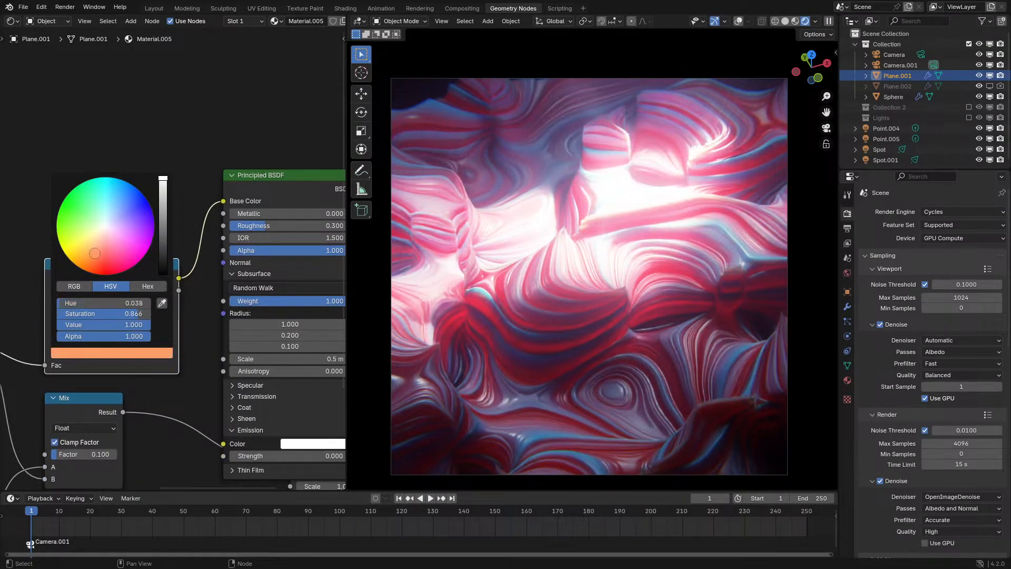
pyautogui.moveTo(92, 254); pyautogui.dragTo(99, 236)
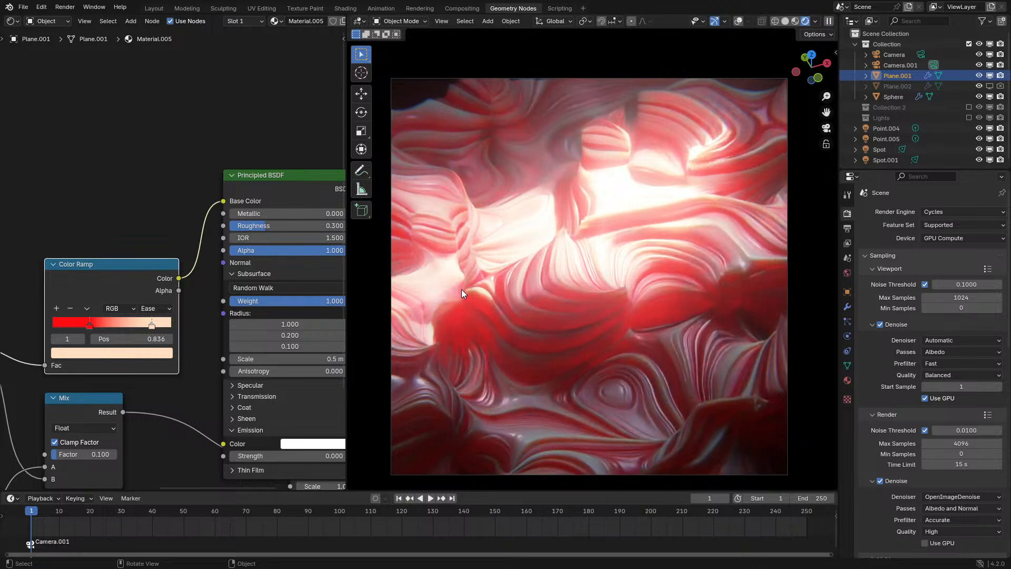
# Connect the Mix node's Result to the Color Ramp's Fac input, replacing the Noise Texture link
pyautogui.moveTo(145, 354); pyautogui.dragTo(203, 315, button='middle')
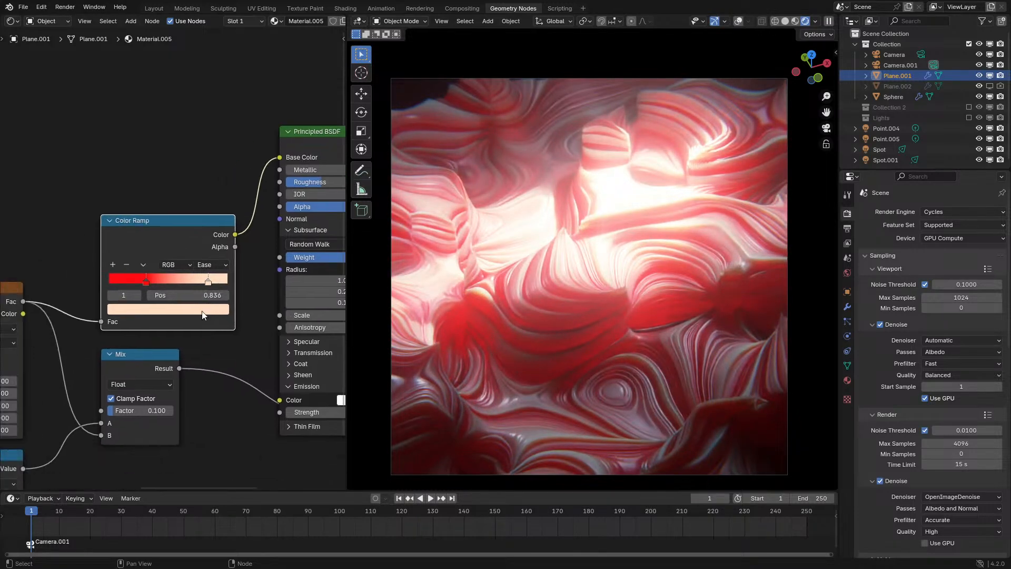
pyautogui.moveTo(177, 371); pyautogui.dragTo(109, 314)
pyautogui.moveTo(243, 332); pyautogui.dragTo(213, 344, button='middle')
pyautogui.scroll(2, 124, 260)
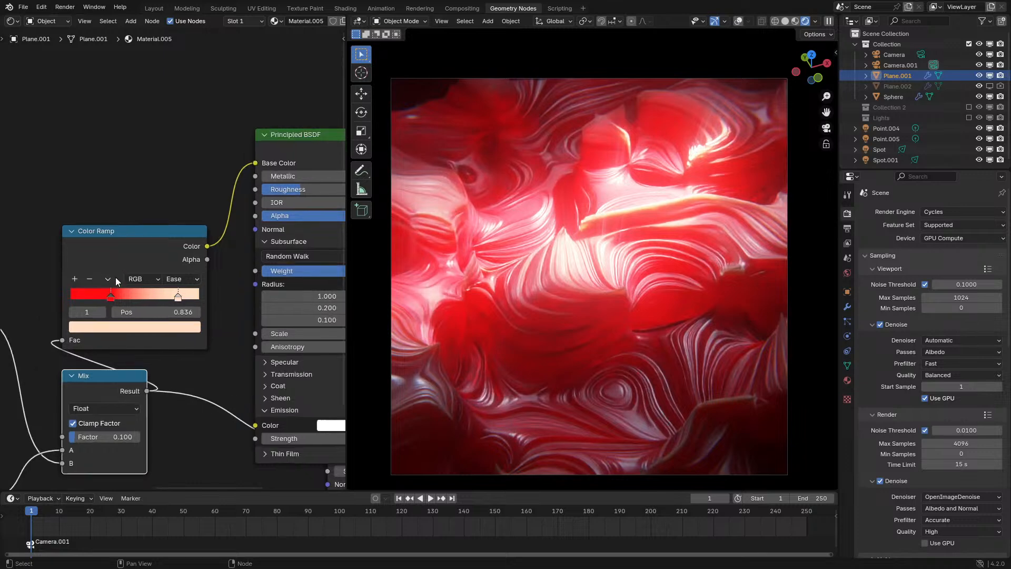
# Recolour the Color Ramp's red stop green, then move the peach stop to 0.618 and the green stop to 0
pyautogui.click(117, 292)
pyautogui.click(112, 330)
pyautogui.moveTo(97, 211); pyautogui.dragTo(100, 151)
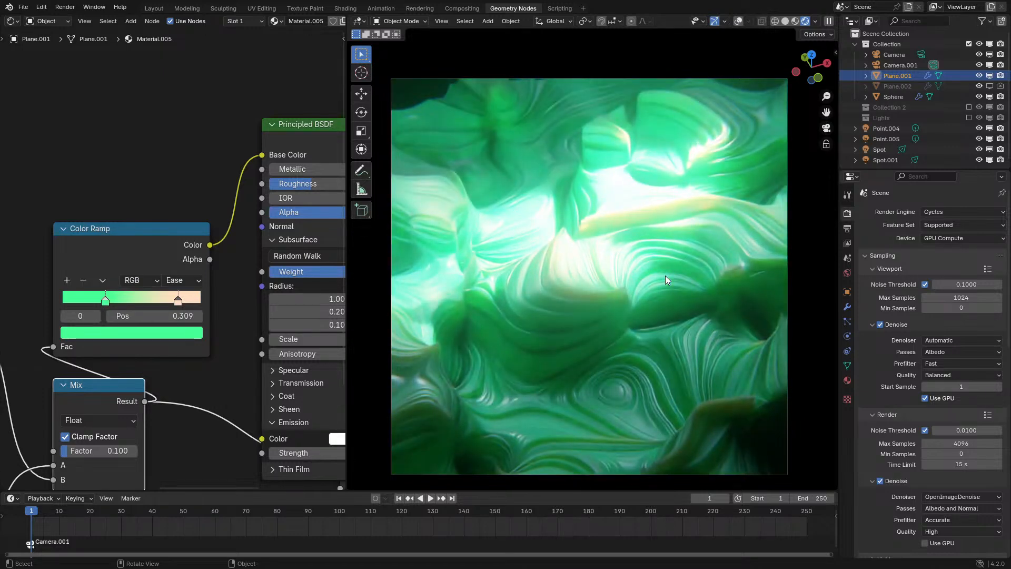
pyautogui.moveTo(178, 298); pyautogui.dragTo(148, 305)
pyautogui.moveTo(106, 300); pyautogui.dragTo(63, 300)
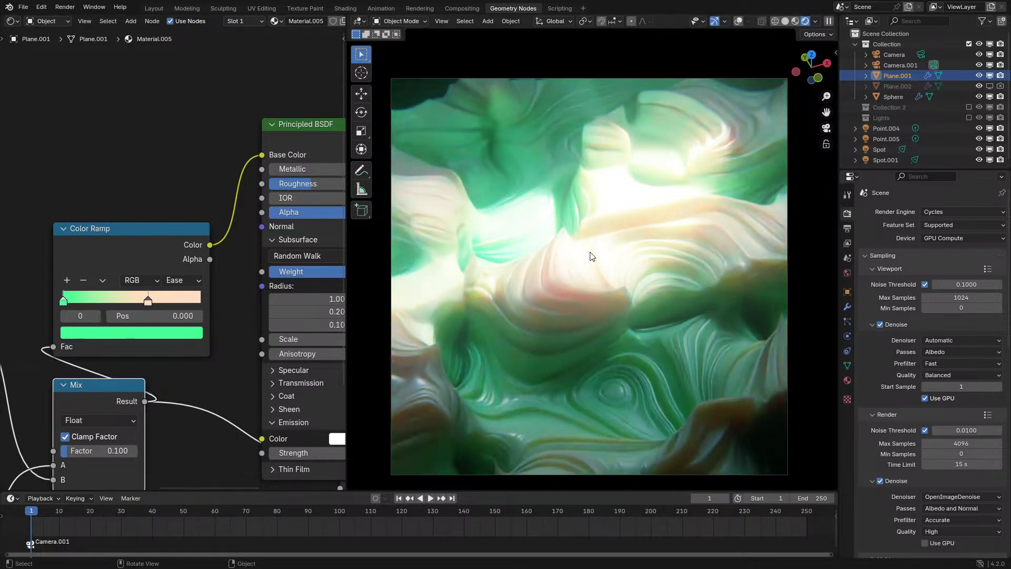
# Recolour the Color Ramp's peach stop light blue and set the Principled BSDF's roughness to 0.200
pyautogui.click(162, 296)
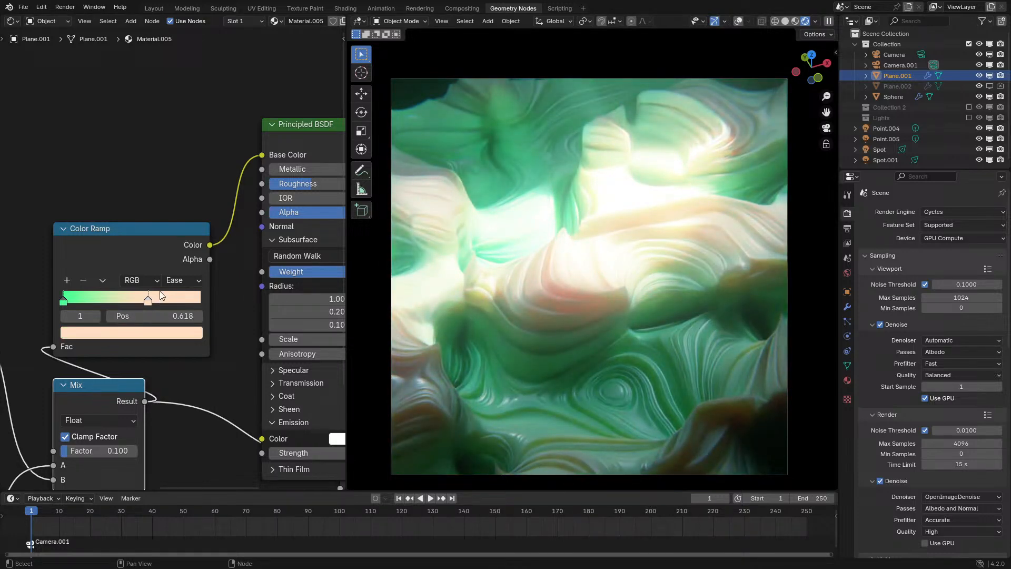
pyautogui.click(156, 335)
pyautogui.click(133, 141)
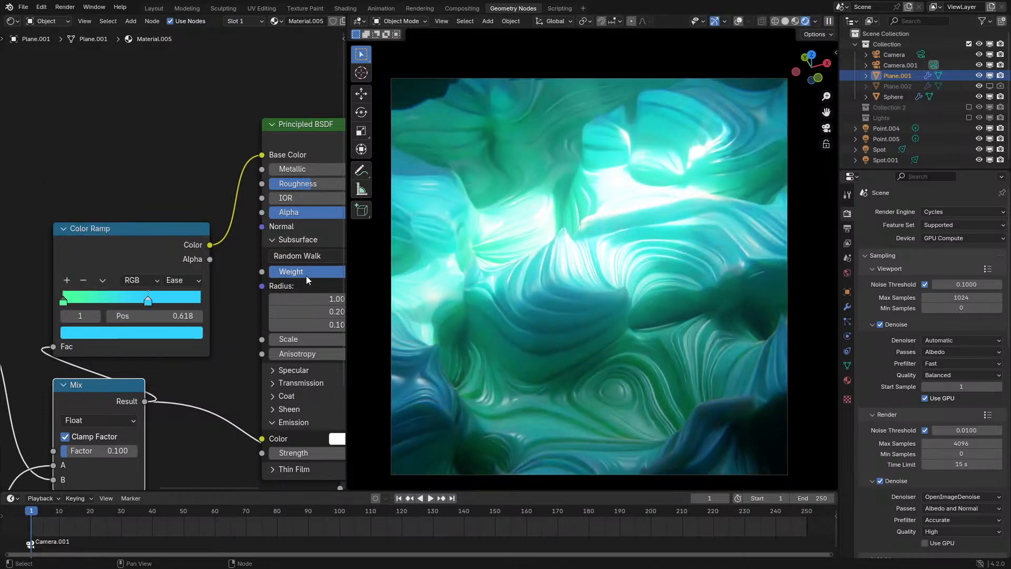
pyautogui.moveTo(322, 248); pyautogui.dragTo(209, 282, button='middle')
pyautogui.keyDown('ctrl'); pyautogui.moveTo(229, 222); pyautogui.dragTo(211, 222); pyautogui.keyUp('ctrl')
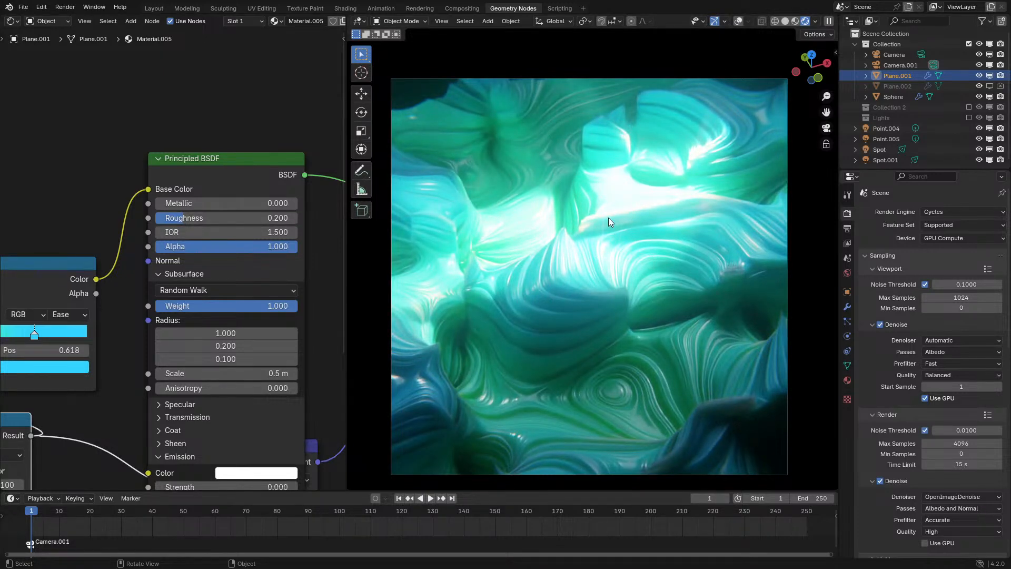
# Set the 2D Noise Texture's detail to 8 and its roughness to 0.05
pyautogui.moveTo(126, 323); pyautogui.dragTo(198, 205, button='middle')
pyautogui.moveTo(206, 331); pyautogui.dragTo(315, 334, button='middle')
pyautogui.moveTo(211, 331); pyautogui.dragTo(253, 331)
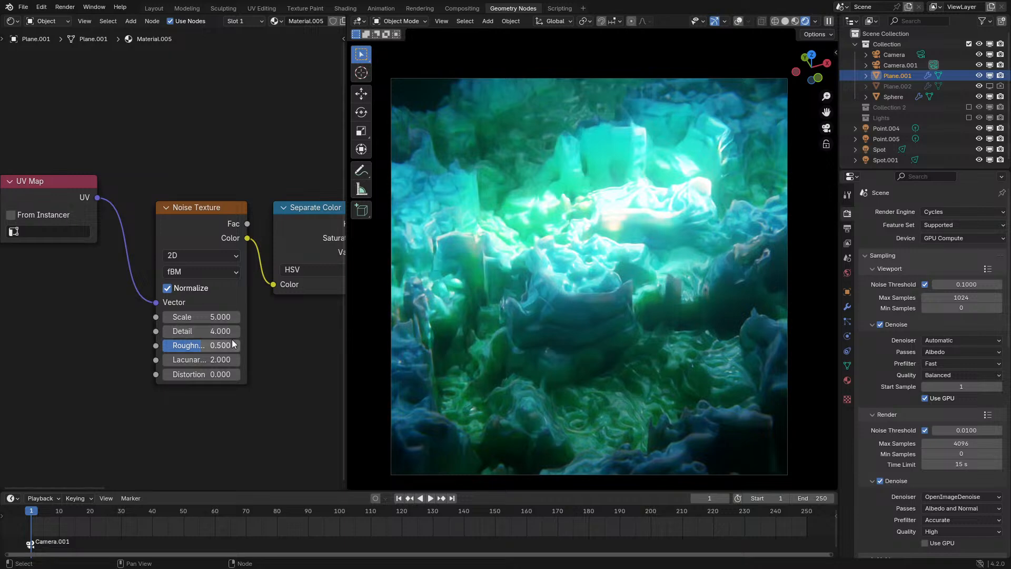
pyautogui.click(222, 335)
pyautogui.write('8')
pyautogui.press('Tab')
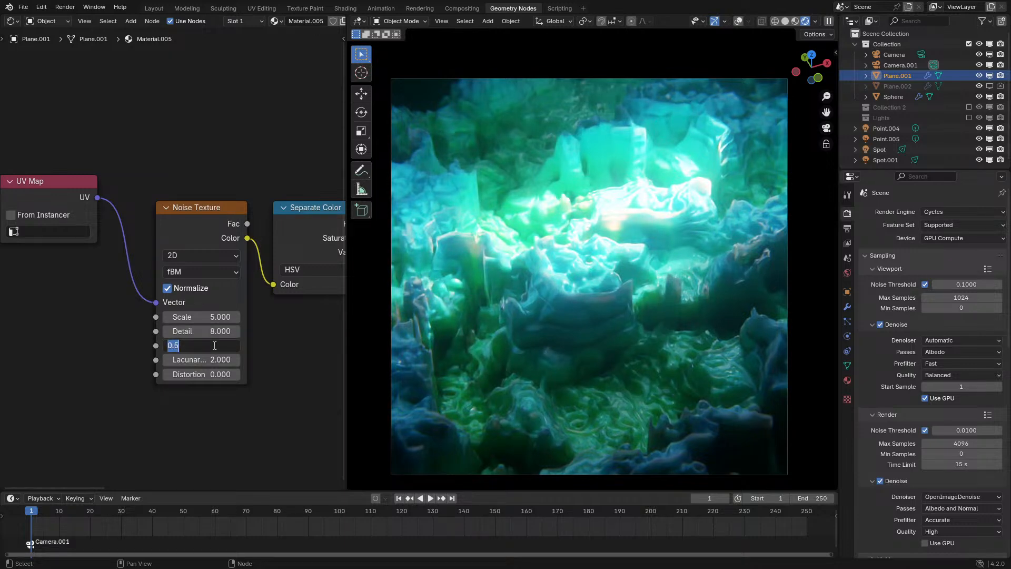
pyautogui.write('0.05')
pyautogui.press('Return')
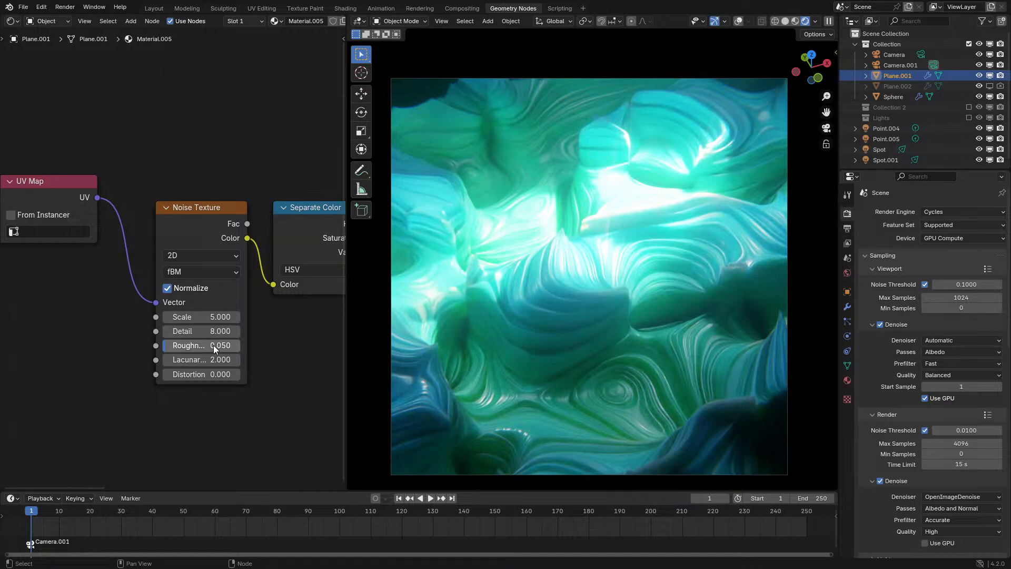
# Try roughness values of 0.1 and 0.3 on the 2D Noise Texture
pyautogui.click(213, 345)
pyautogui.write('0.1')
pyautogui.press('Return')
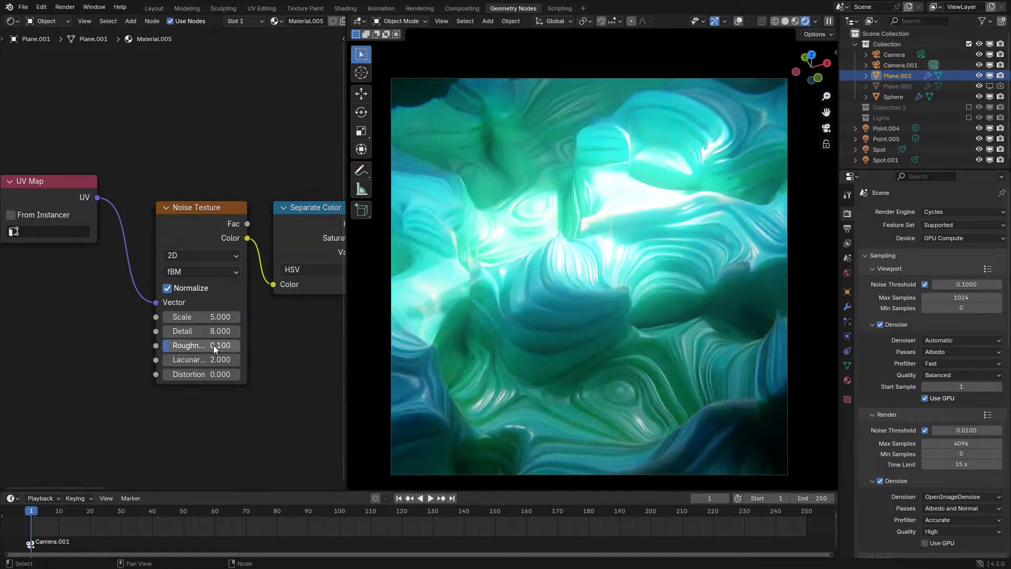
pyautogui.scroll(-1, 191, 324)
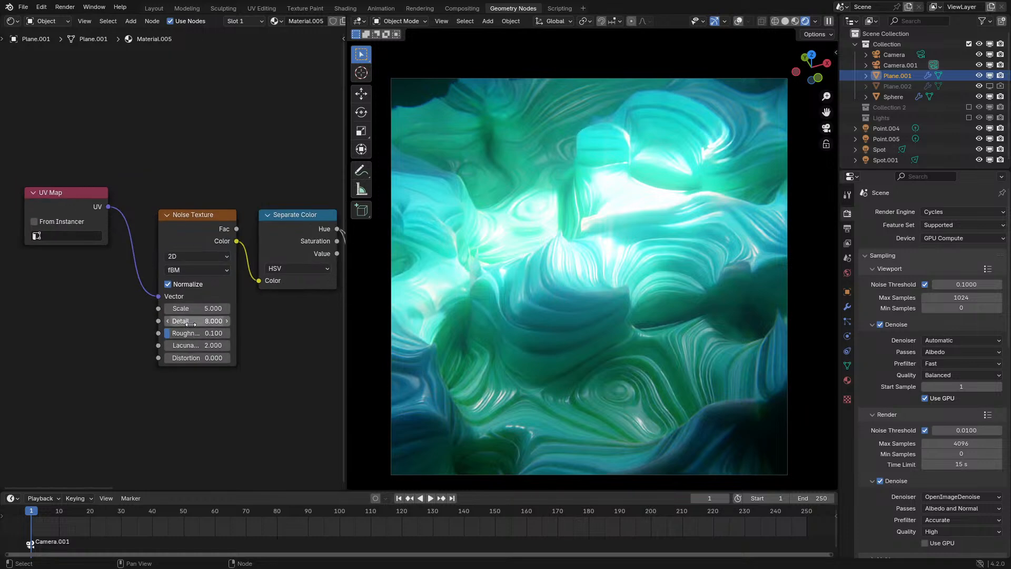
pyautogui.keyDown('ctrl'); pyautogui.scroll(1, 195, 333); pyautogui.keyUp('ctrl')
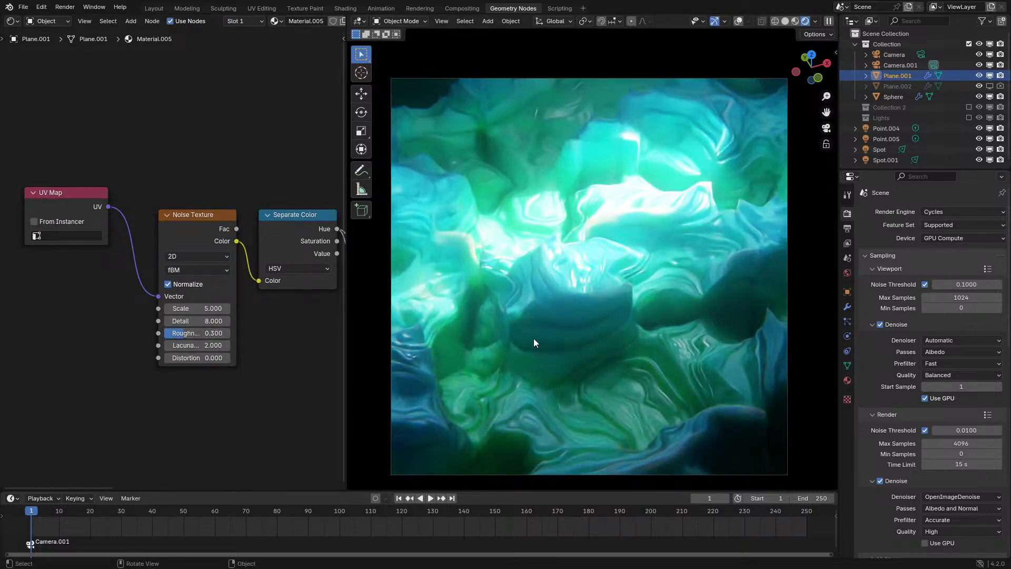
# Switch the viewport to material preview and look through the camera
pyautogui.press('z')
pyautogui.click(555, 330)
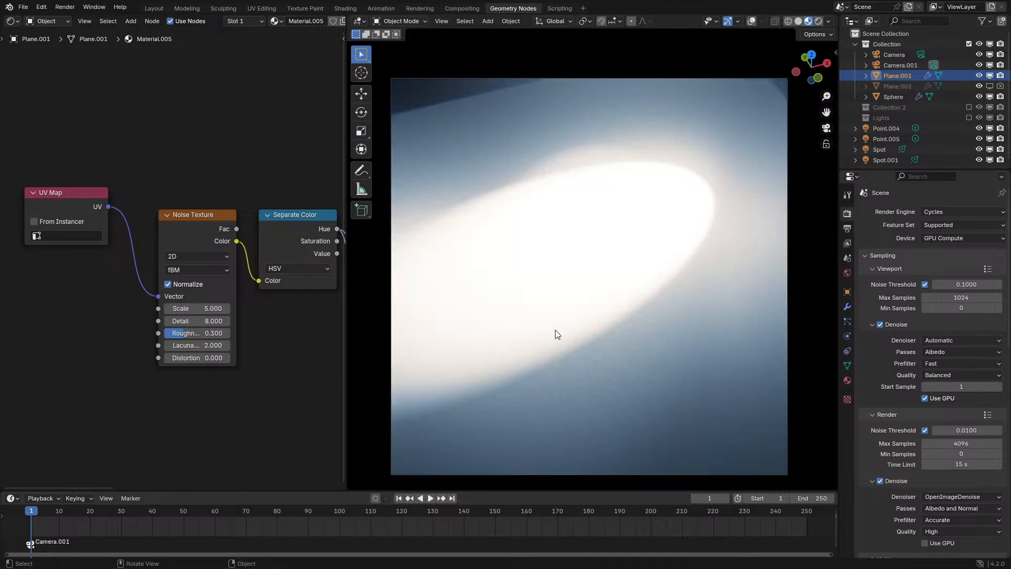
pyautogui.moveTo(558, 326); pyautogui.dragTo(558, 320, button='middle')
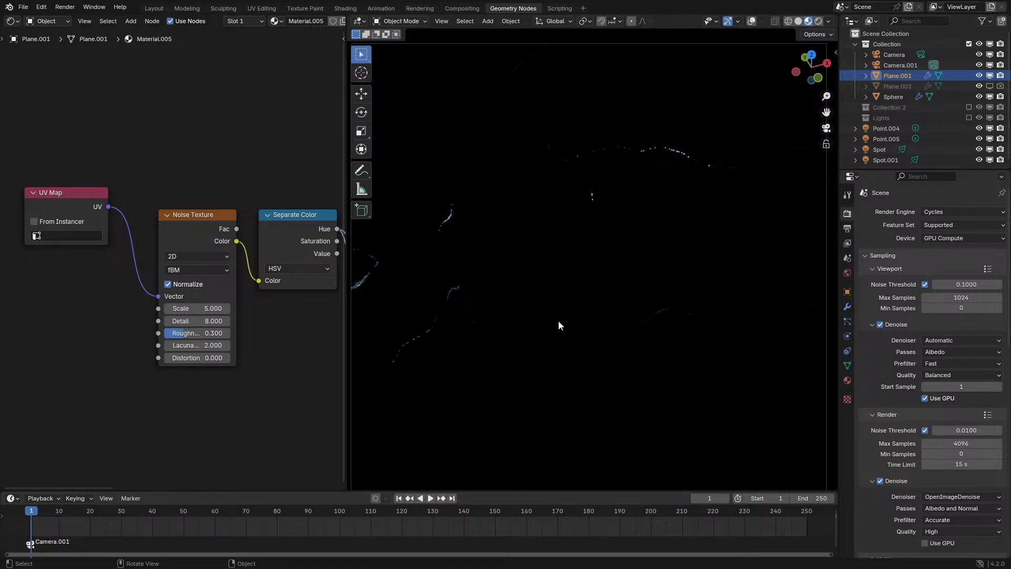
pyautogui.press('KP_0')
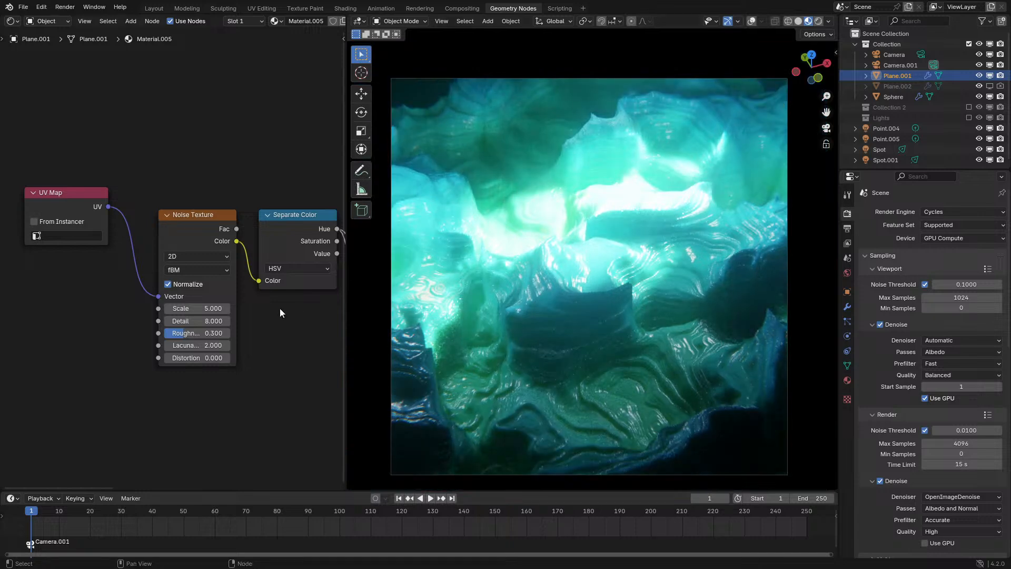
# Set the 2D Noise Texture's detail to 0, roughness to 0.200 and scale to 3.640
pyautogui.moveTo(193, 333); pyautogui.dragTo(127, 320)
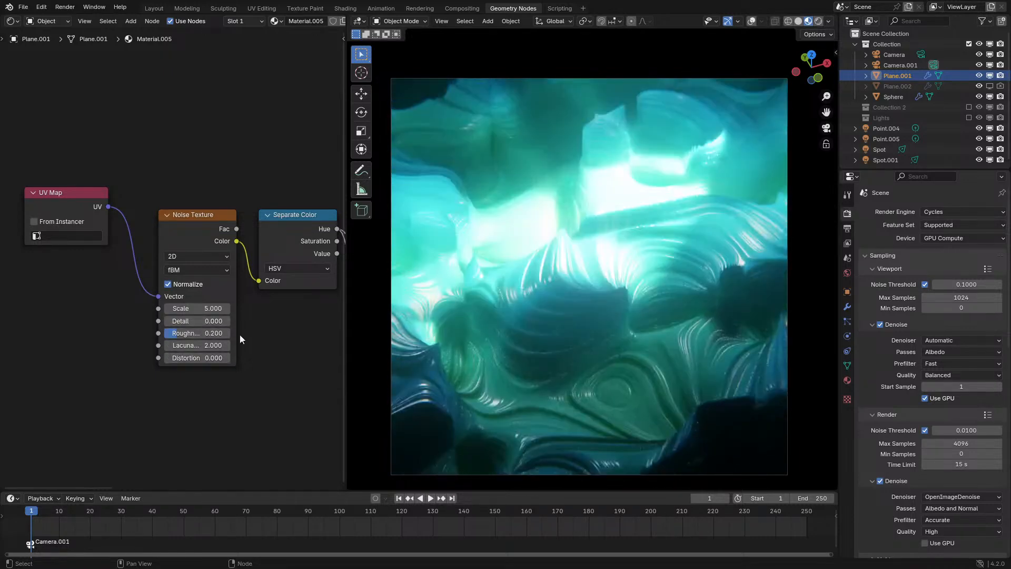
pyautogui.moveTo(198, 308)
pyautogui.keyDown('shift'); pyautogui.mouseDown()
pyautogui.moveTo(169, 308)
pyautogui.moveTo(185, 308)
pyautogui.mouseUp(); pyautogui.keyUp('shift')
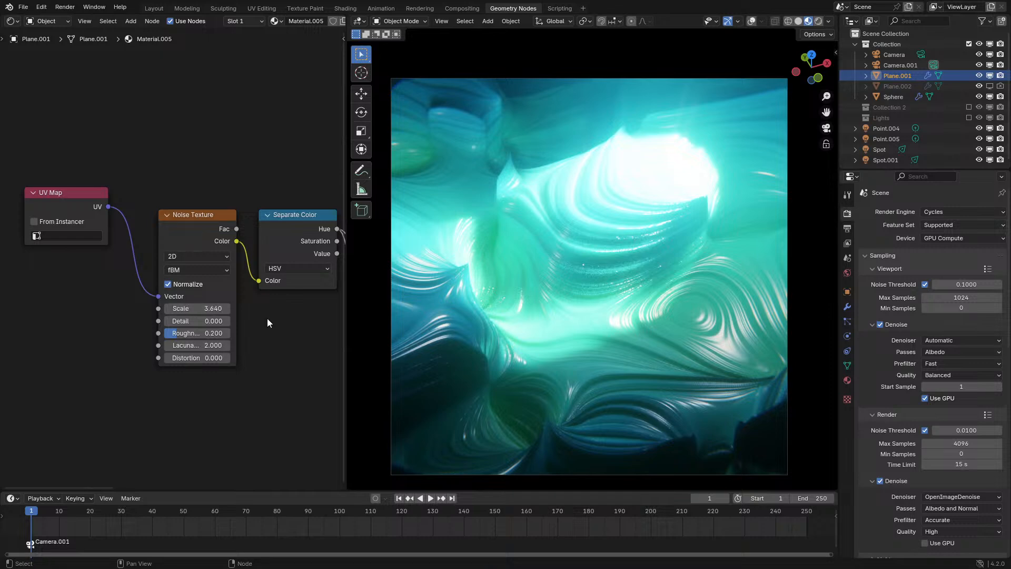
# Preview the Separate Color node's output on the plane
pyautogui.moveTo(282, 293); pyautogui.dragTo(128, 320, button='middle')
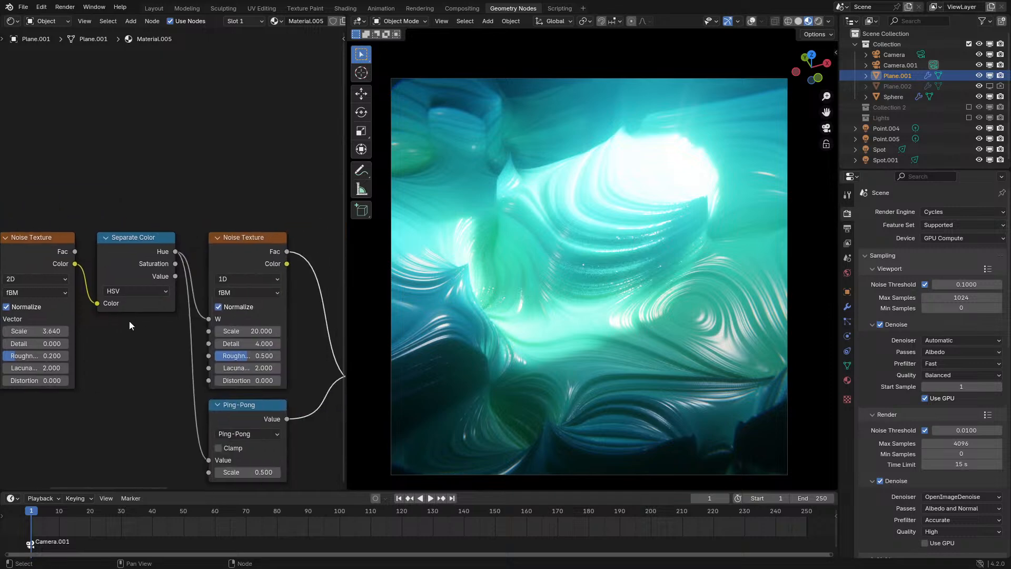
pyautogui.keyDown('ctrl'); pyautogui.keyDown('shift'); pyautogui.click(153, 267); pyautogui.keyUp('shift'); pyautogui.keyUp('ctrl')
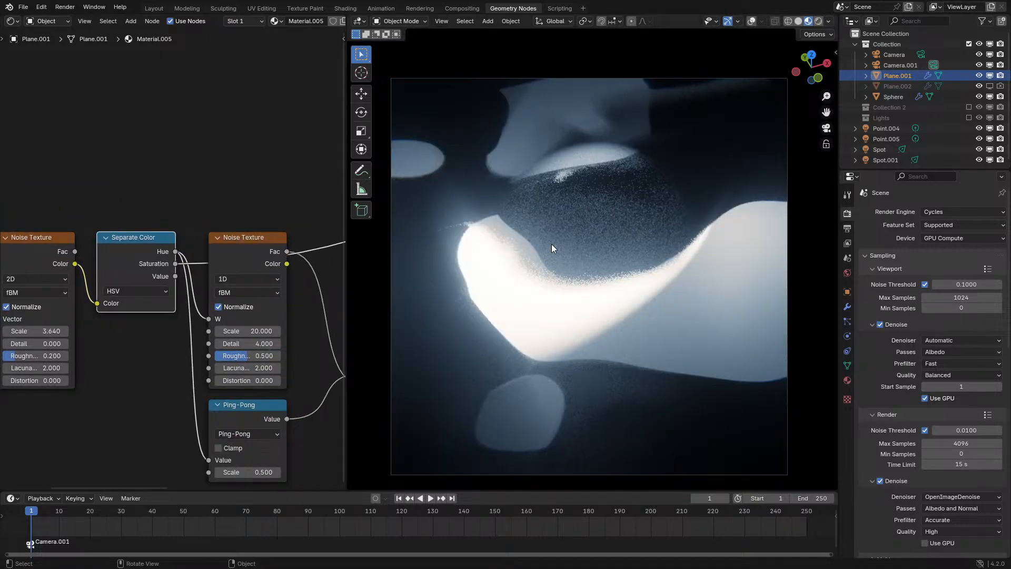
# Connect the Separate Color node's Saturation output to the Mix node's A input
pyautogui.moveTo(551, 245); pyautogui.dragTo(254, 325, button='middle')
pyautogui.moveTo(269, 254); pyautogui.dragTo(121, 294, button='middle')
pyautogui.scroll(-1, 88, 308)
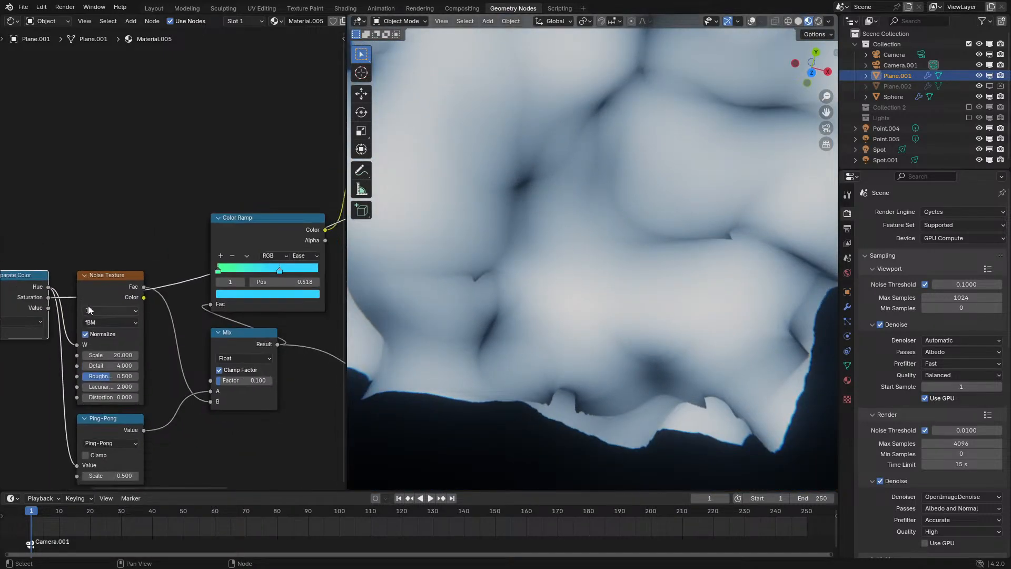
pyautogui.moveTo(48, 297); pyautogui.dragTo(211, 391)
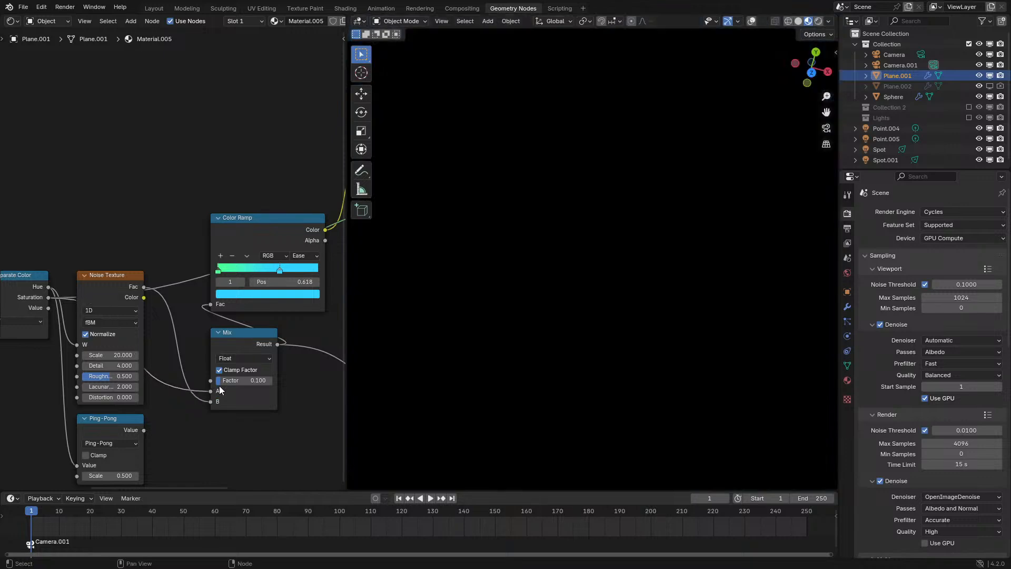
# Return the preview to the Principled BSDF shader and look at the plane through the camera
pyautogui.scroll(-4, 270, 298)
pyautogui.moveTo(271, 298); pyautogui.dragTo(120, 358, button='middle')
pyautogui.keyDown('ctrl'); pyautogui.keyDown('shift'); pyautogui.click(85, 382); pyautogui.keyUp('shift'); pyautogui.keyUp('ctrl')
pyautogui.keyDown('ctrl'); pyautogui.keyDown('shift'); pyautogui.click(222, 244); pyautogui.keyUp('shift'); pyautogui.keyUp('ctrl')
pyautogui.moveTo(84, 386); pyautogui.dragTo(302, 344, button='middle')
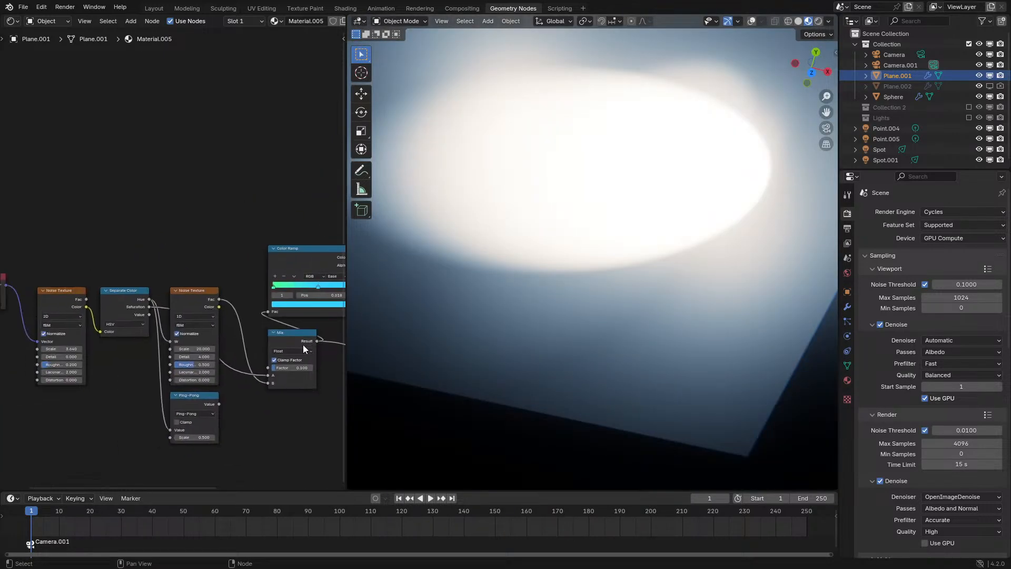
pyautogui.moveTo(101, 367); pyautogui.dragTo(188, 354, button='middle')
pyautogui.press('KP_0')
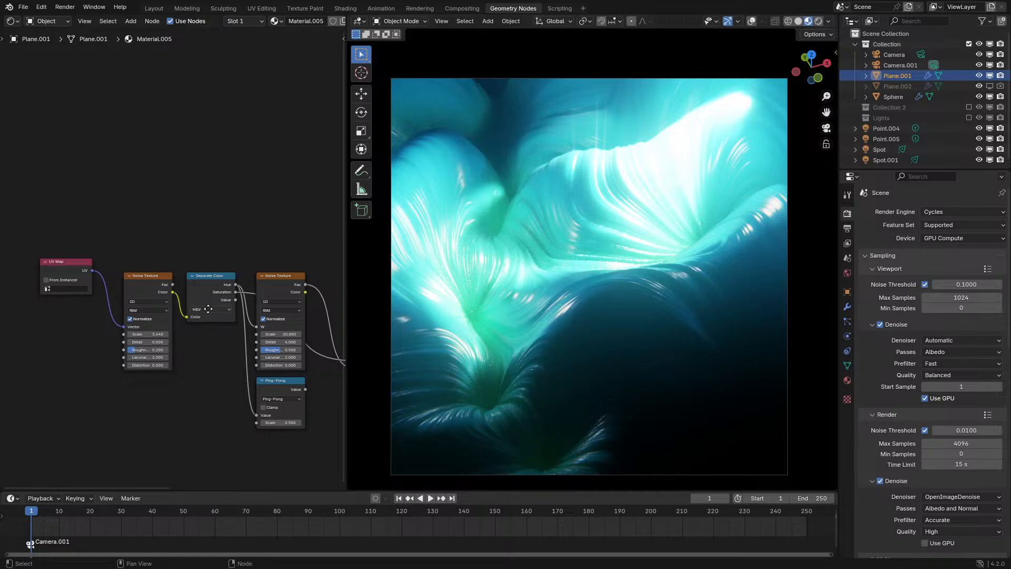
# Set the Mix node's factor to 0.200 and inspect the displaced plane from another angle and through the camera
pyautogui.moveTo(210, 309); pyautogui.dragTo(46, 337, button='middle')
pyautogui.scroll(1, 112, 341)
pyautogui.moveTo(129, 341); pyautogui.dragTo(98, 354, button='middle')
pyautogui.click(60, 346)
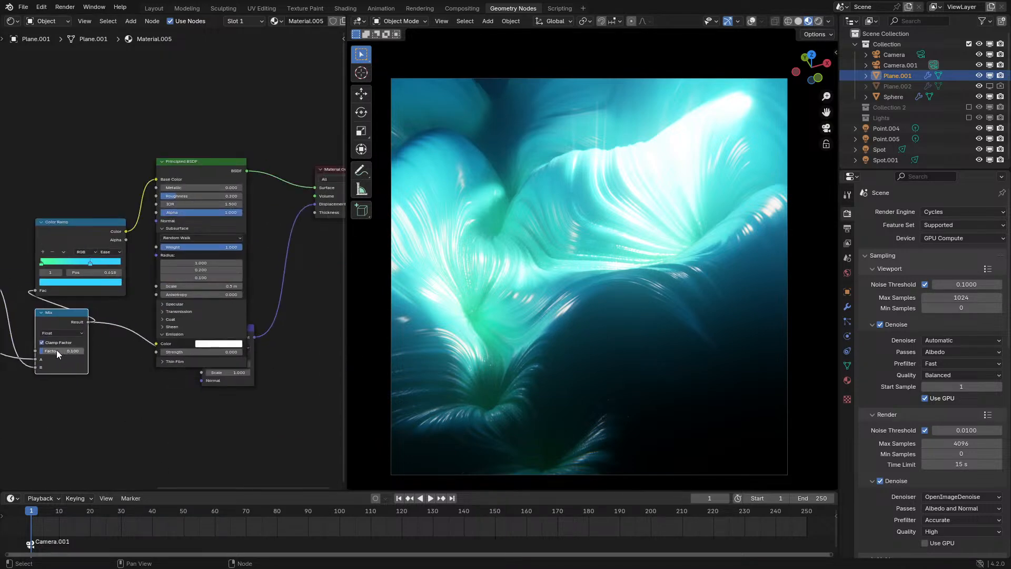
pyautogui.keyDown('ctrl'); pyautogui.moveTo(56, 351); pyautogui.dragTo(61, 350); pyautogui.keyUp('ctrl')
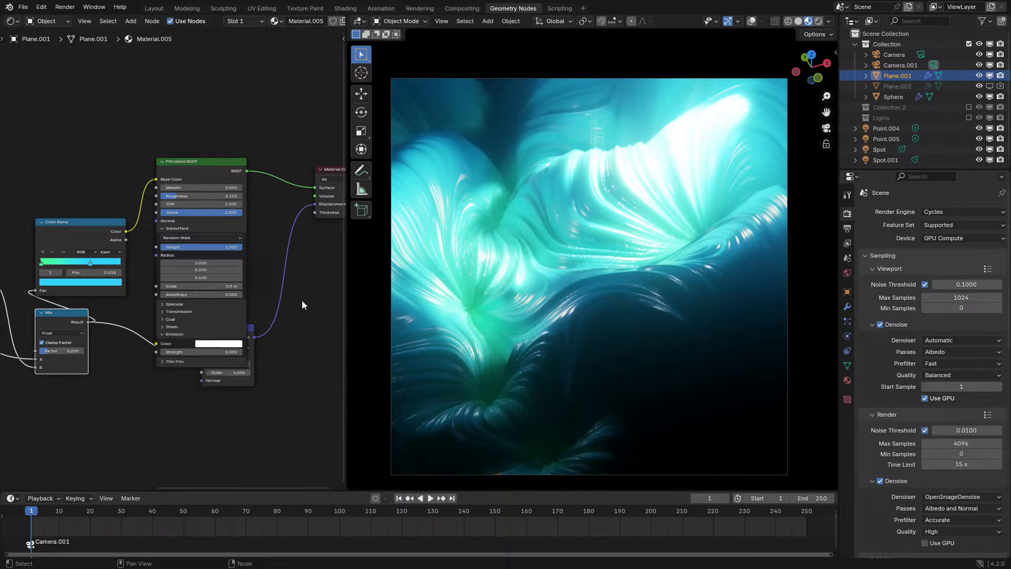
pyautogui.moveTo(148, 322); pyautogui.dragTo(219, 317, button='middle')
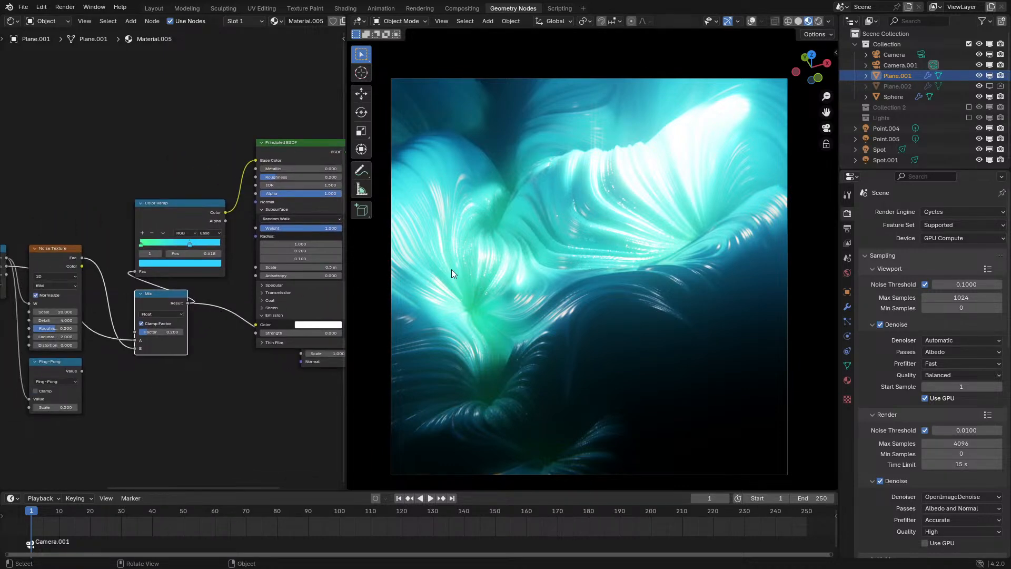
pyautogui.moveTo(510, 255); pyautogui.dragTo(583, 239, button='middle')
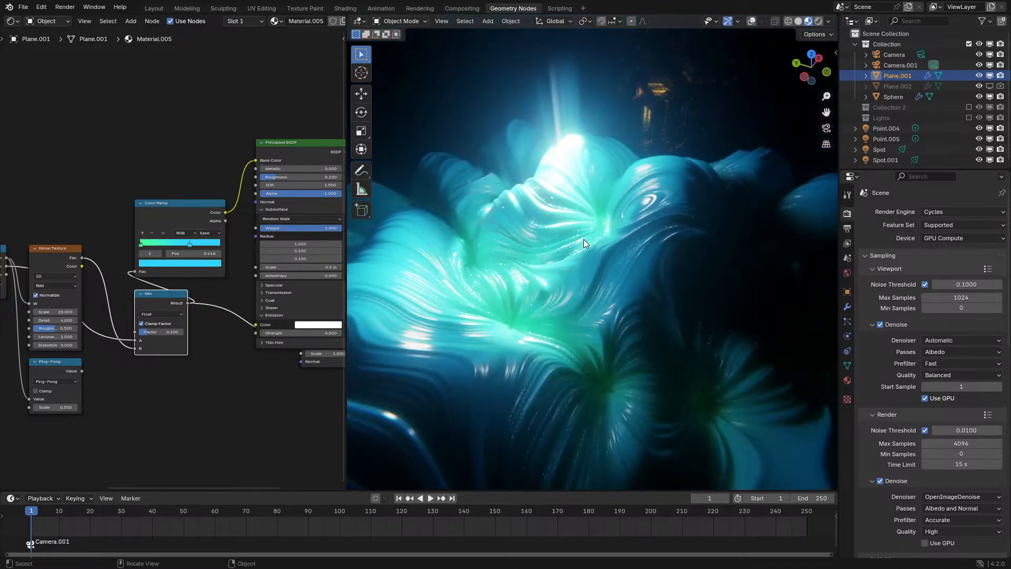
pyautogui.press('KP_0')
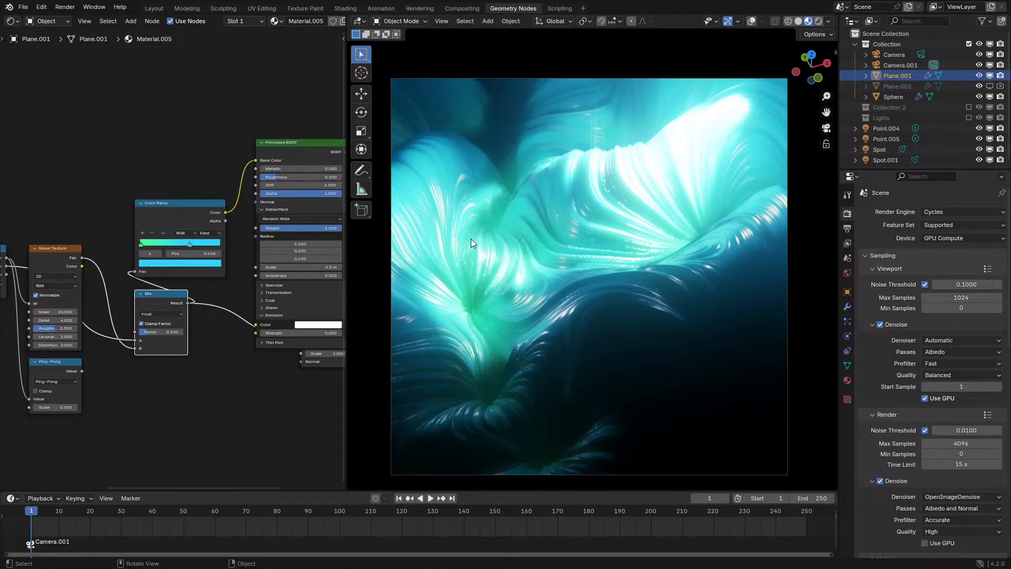
# Add an Invert Color node between Separate Color's Saturation output and the Mix node's A input, placed above the 1D Noise Texture
pyautogui.moveTo(103, 230); pyautogui.dragTo(215, 246, button='middle')
pyautogui.scroll(7, 174, 267)
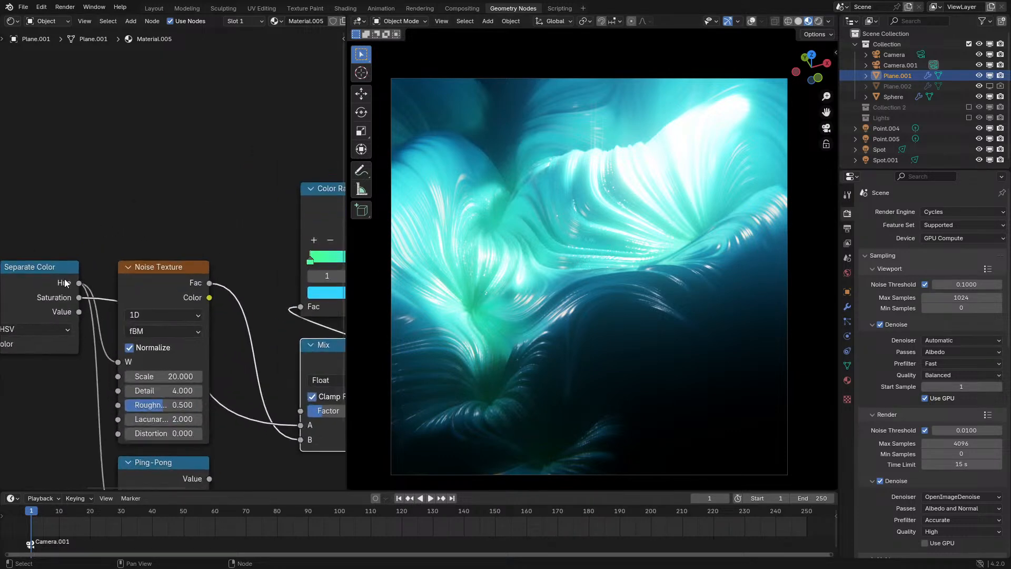
pyautogui.hotkey('shift', 'a')
pyautogui.write('inver')
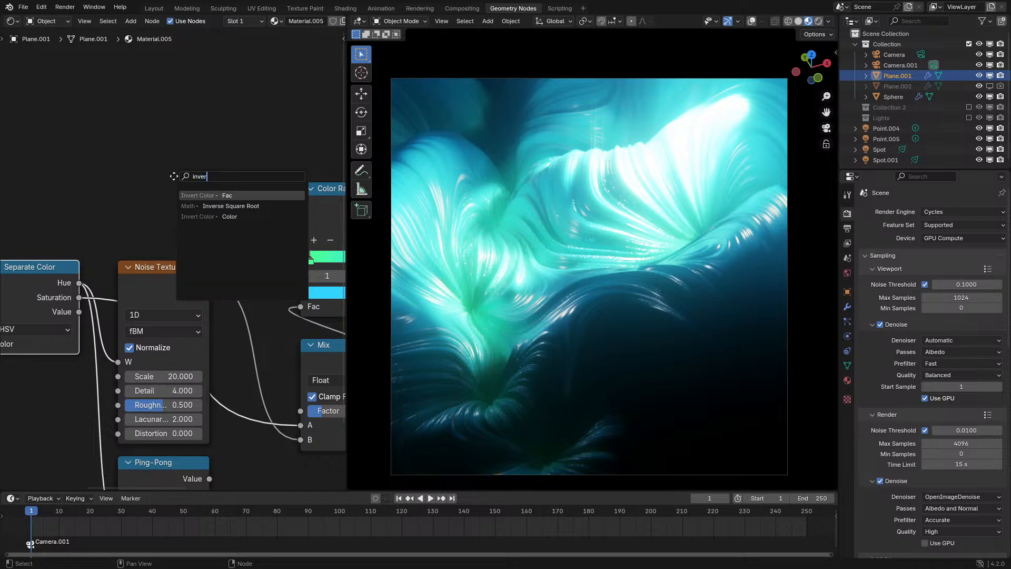
pyautogui.press('Return')
pyautogui.click(174, 176)
pyautogui.moveTo(171, 208); pyautogui.dragTo(170, 222)
pyautogui.moveTo(261, 192); pyautogui.dragTo(301, 425)
pyautogui.moveTo(202, 191); pyautogui.dragTo(149, 201)
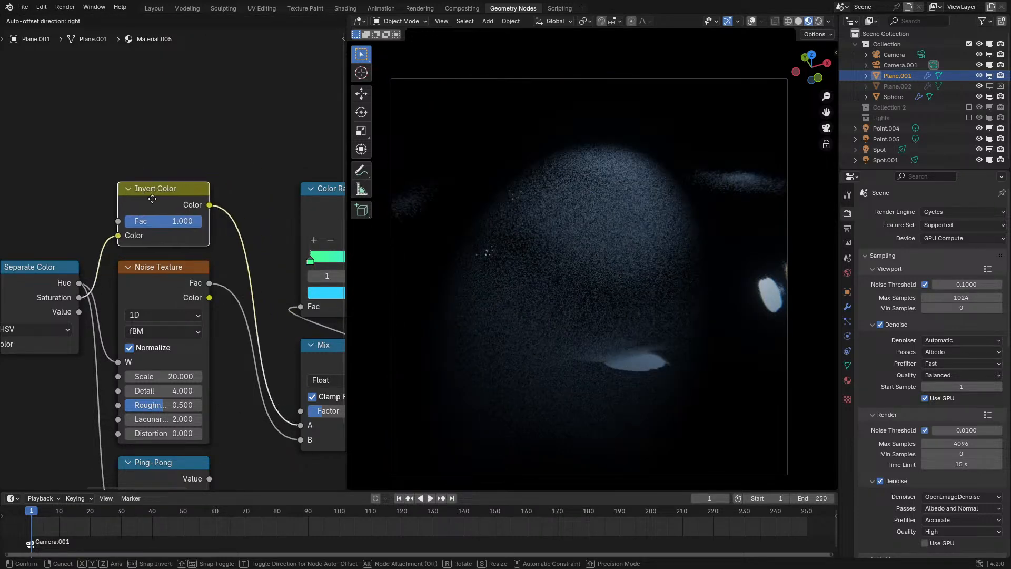
pyautogui.moveTo(215, 231); pyautogui.dragTo(205, 226, button='middle')
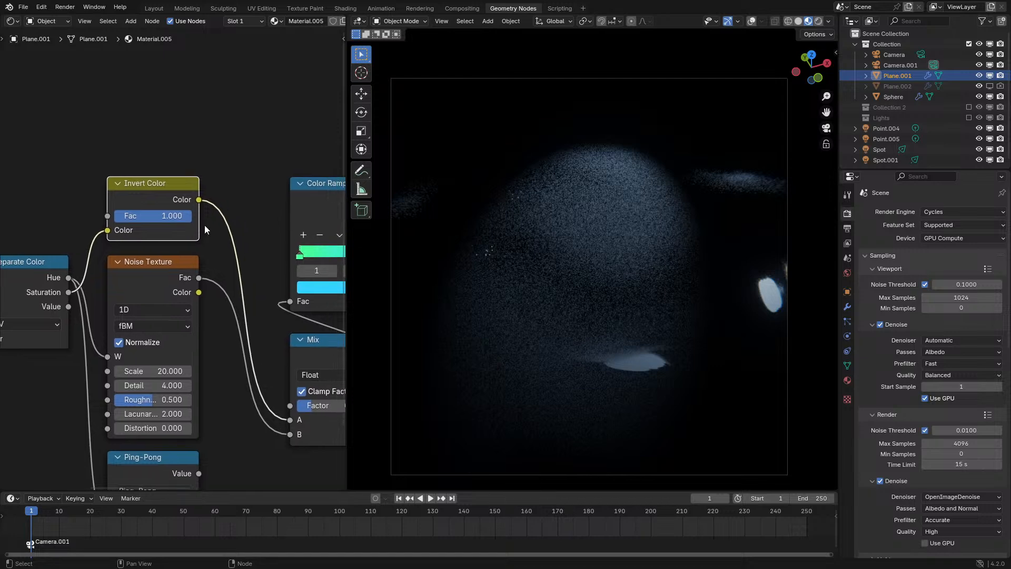
pyautogui.scroll(-1, 175, 264)
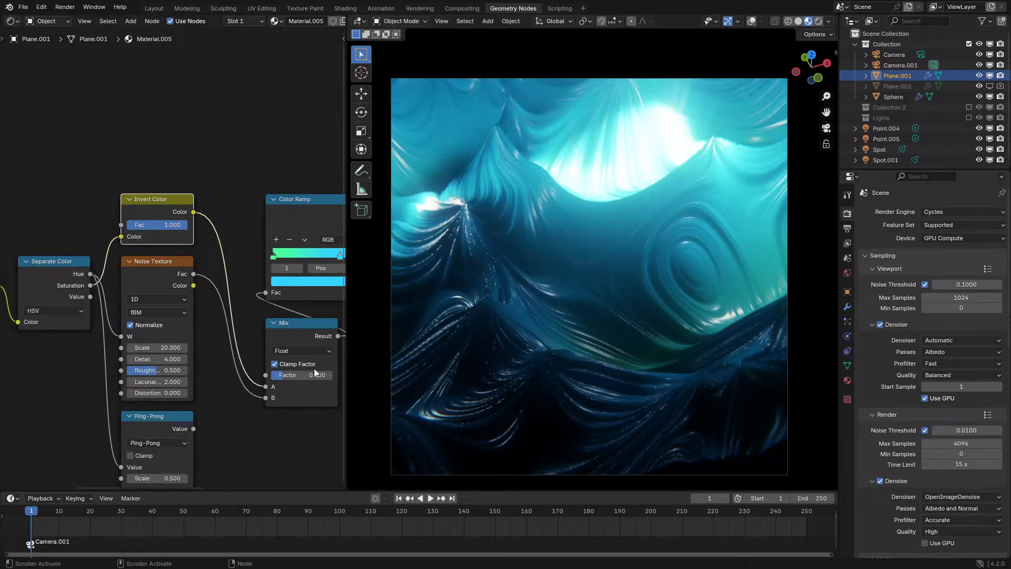
# Try a Mix factor of 0.400 and inspect the inverted displacement in the viewport
pyautogui.keyDown('ctrl'); pyautogui.moveTo(283, 375); pyautogui.dragTo(295, 375); pyautogui.keyUp('ctrl')
pyautogui.moveTo(666, 298); pyautogui.dragTo(643, 301, button='middle')
pyautogui.scroll(4, 656, 276)
pyautogui.scroll(-4, 644, 301)
pyautogui.press('KP_0')
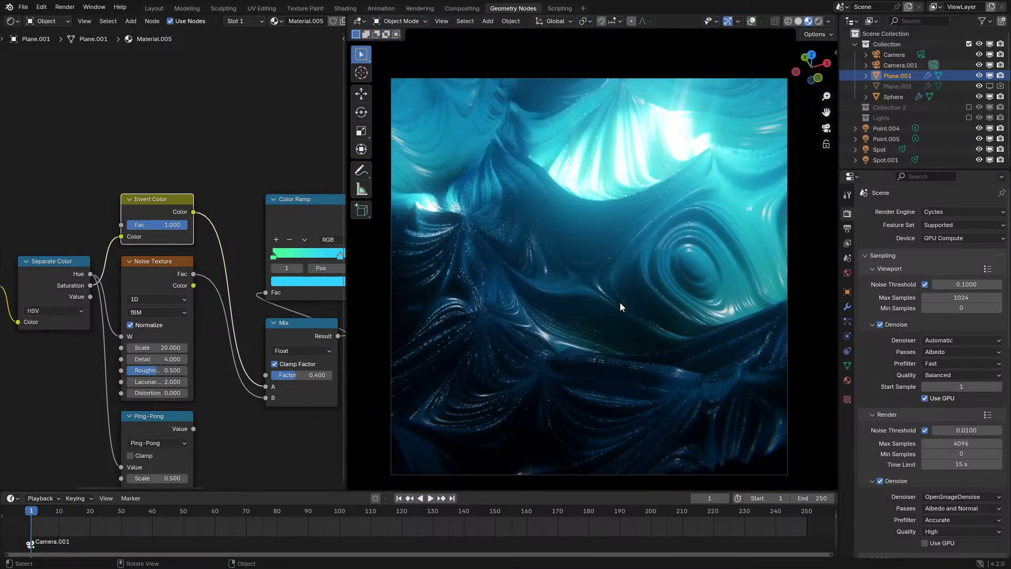
# Move the Displacement node below the Principled BSDF and try a midlevel of 0.600
pyautogui.moveTo(181, 301); pyautogui.dragTo(241, 311, button='middle')
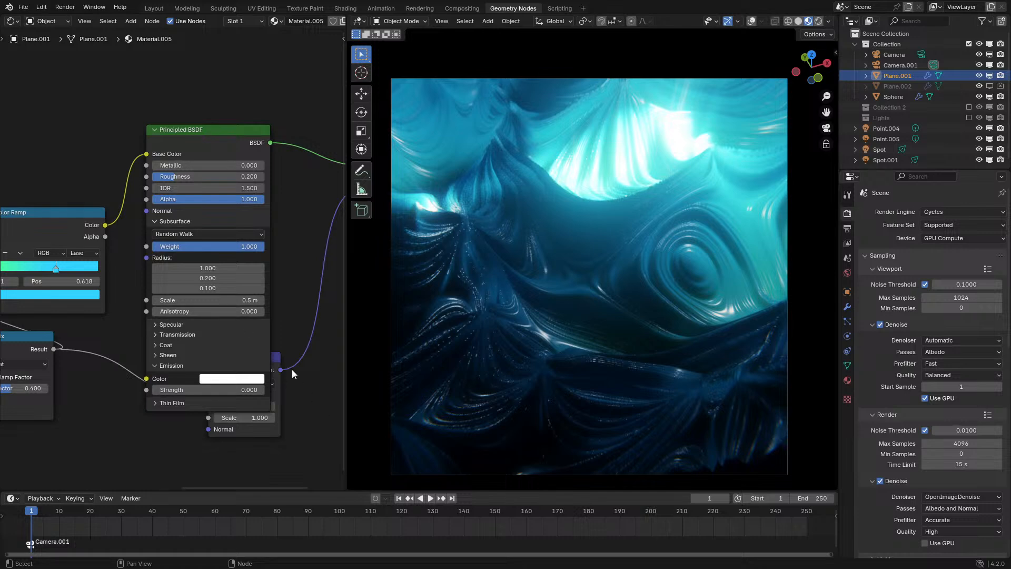
pyautogui.moveTo(273, 378); pyautogui.dragTo(242, 441)
pyautogui.moveTo(242, 440); pyautogui.dragTo(265, 414, button='middle')
pyautogui.moveTo(245, 441)
pyautogui.keyDown('shift'); pyautogui.mouseDown()
pyautogui.moveTo(232, 441)
pyautogui.moveTo(247, 442)
pyautogui.mouseUp(); pyautogui.keyUp('shift')
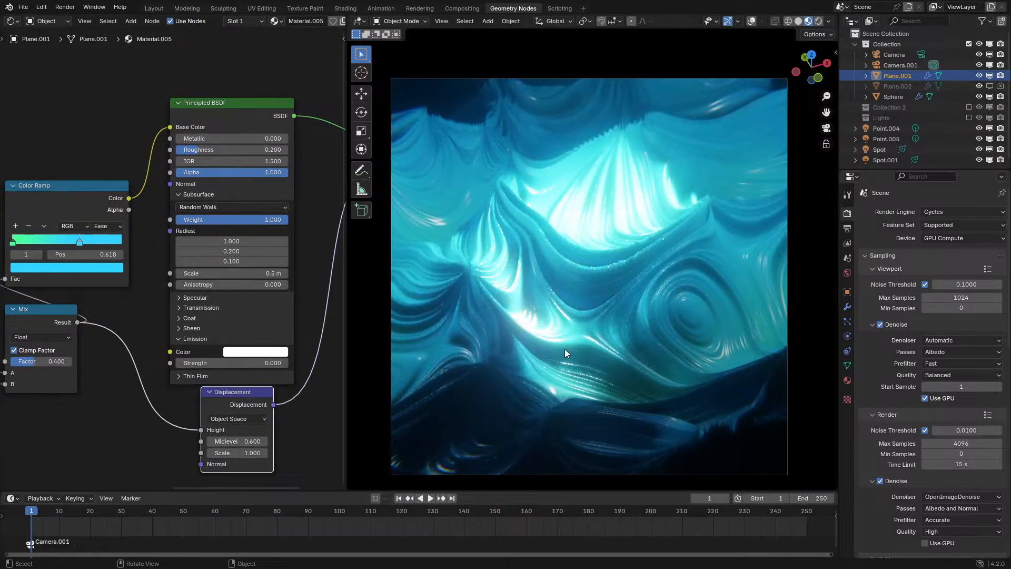
# Undo the midlevel, Displacement node position and Mix factor changes
pyautogui.hotkey('ctrl', 'z')
pyautogui.hotkey('ctrl', 'z')
pyautogui.hotkey('ctrl', 'z')
pyautogui.hotkey('ctrl', 'z')
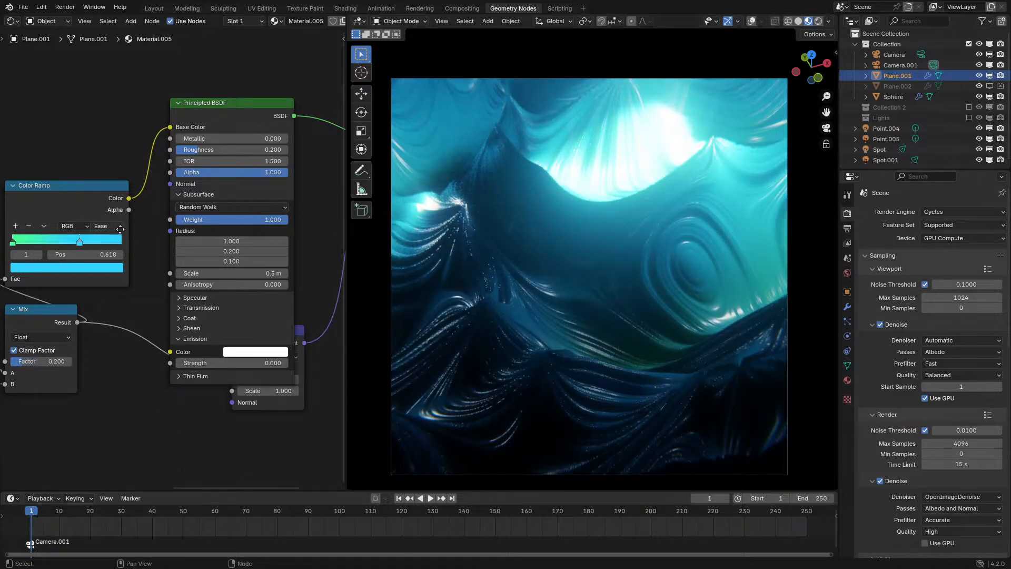
# Move the Displacement node out from behind the Principled BSDF to the free space below it
pyautogui.moveTo(120, 230); pyautogui.dragTo(237, 219, button='middle')
pyautogui.scroll(-3, 253, 248)
pyautogui.press('g')
pyautogui.rightClick(279, 352)
pyautogui.scroll(-1, 311, 359)
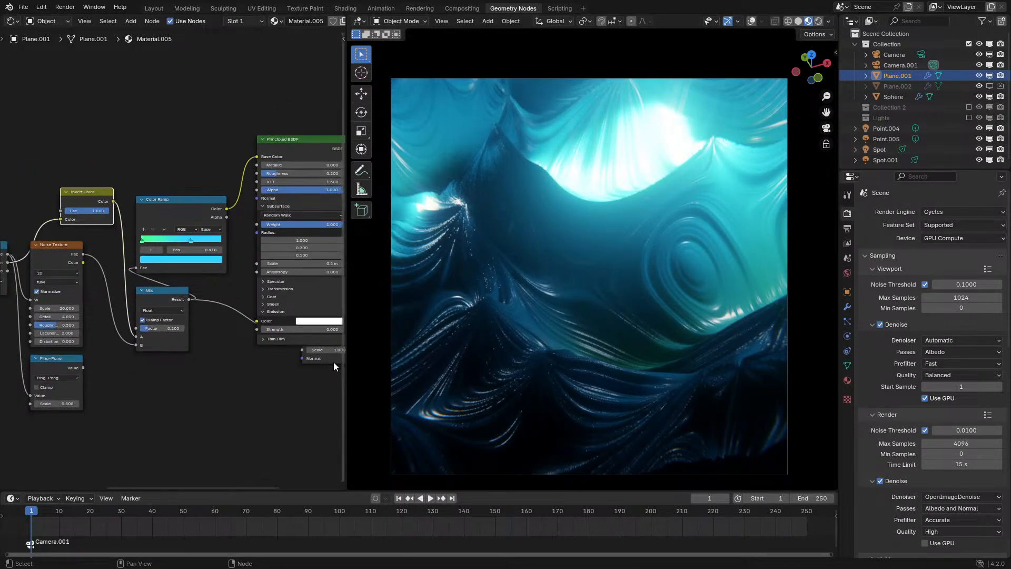
pyautogui.moveTo(333, 362); pyautogui.dragTo(250, 411)
# Set the Invert Color node's factor to 0 and the Displacement node's midlevel to 0.390
pyautogui.scroll(4, 251, 411)
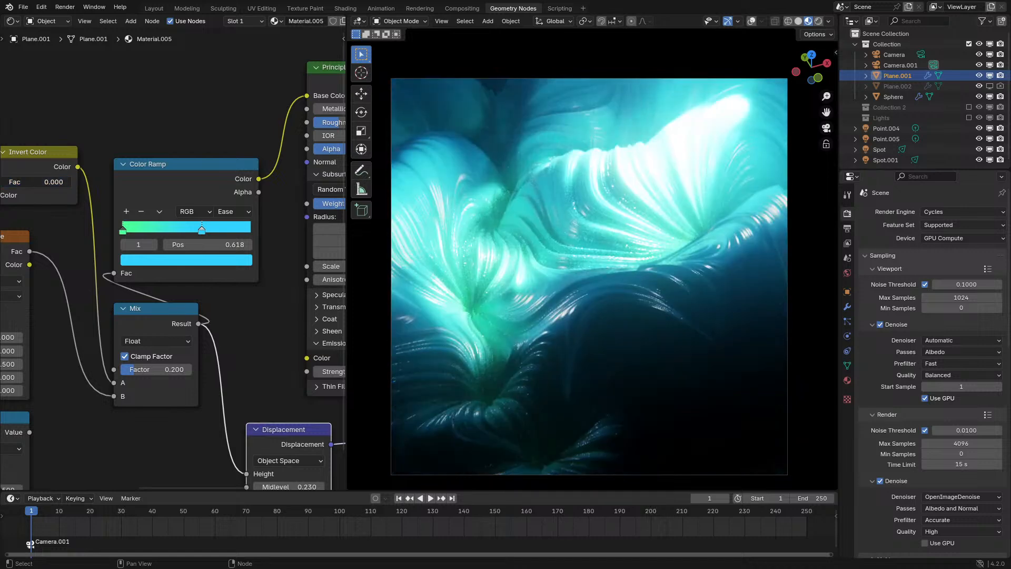
pyautogui.moveTo(206, 294); pyautogui.dragTo(208, 219, button='middle')
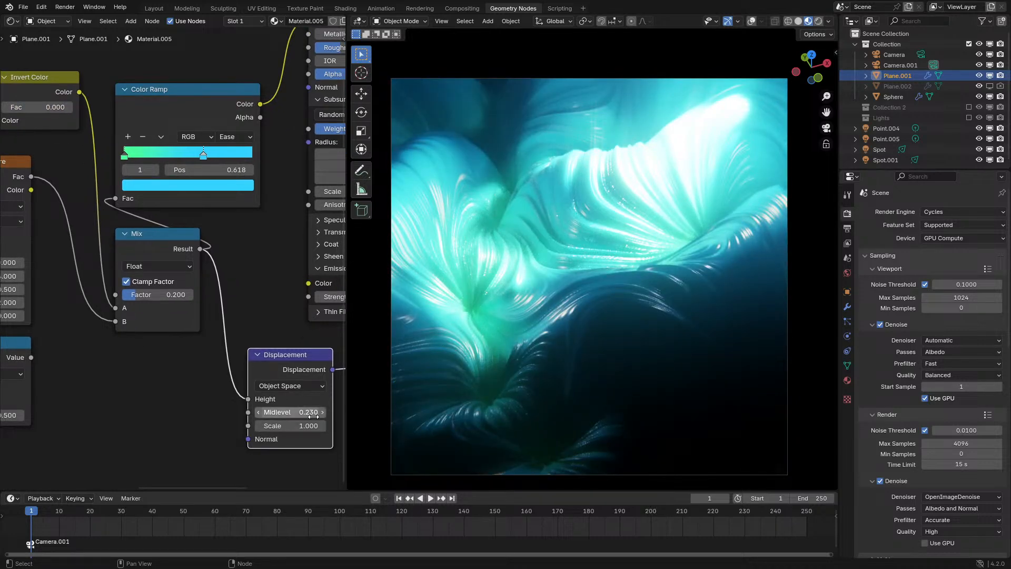
pyautogui.keyDown('shift'); pyautogui.moveTo(313, 416); pyautogui.dragTo(376, 416); pyautogui.keyUp('shift')
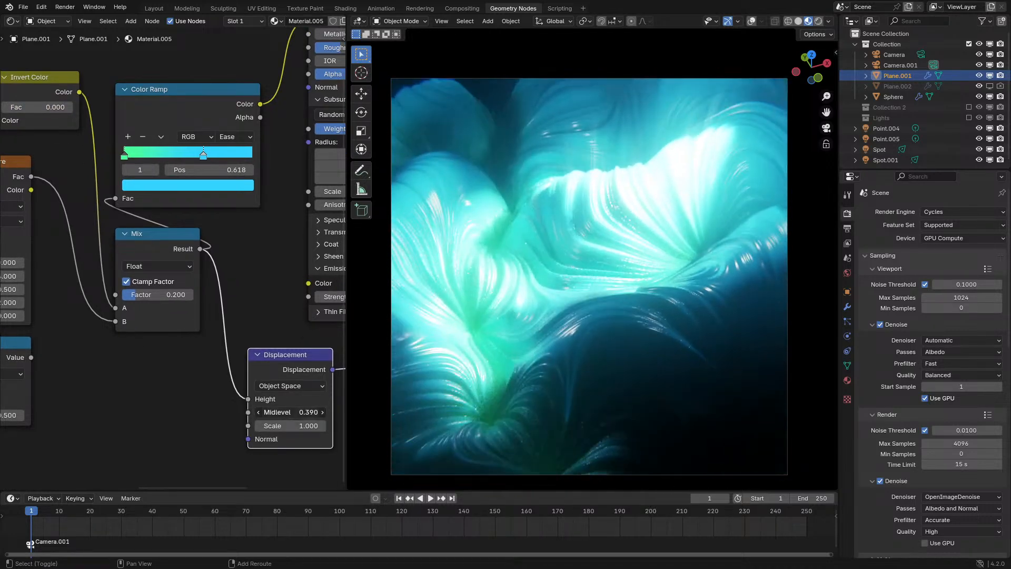
# Set the 2D Noise Texture's scale to 5
pyautogui.moveTo(159, 273); pyautogui.dragTo(564, 318, button='middle')
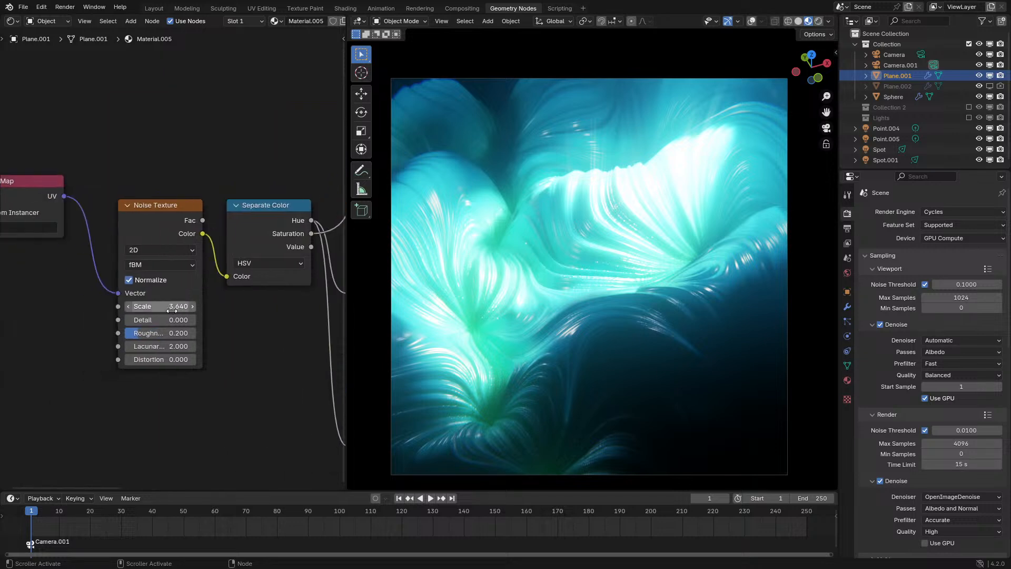
pyautogui.click(174, 307)
pyautogui.write('5')
pyautogui.press('Return')
# Set the Displacement node's scale to 0.35, then fine-tune it to 0.450
pyautogui.moveTo(221, 361); pyautogui.dragTo(26, 330, button='middle')
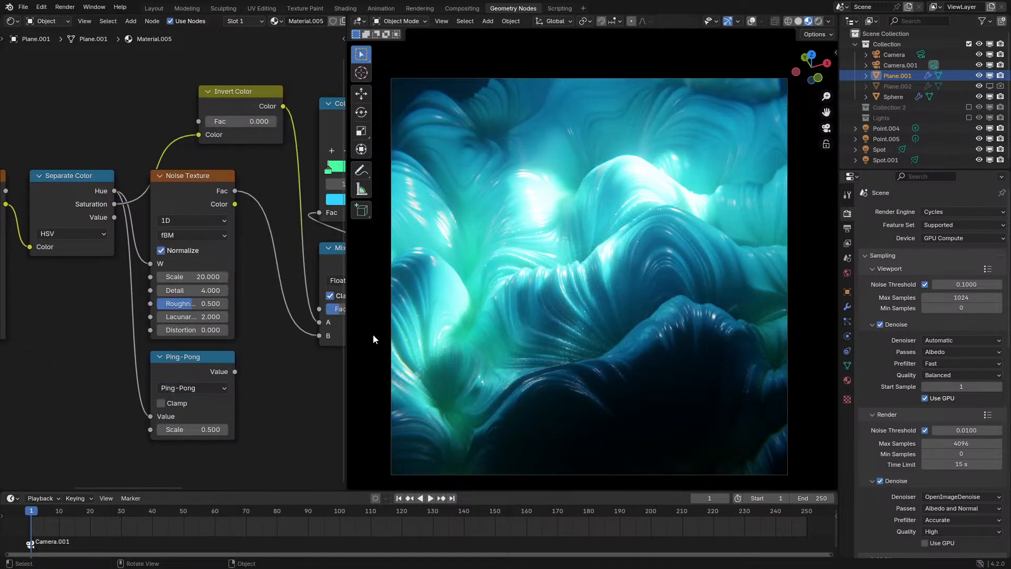
pyautogui.moveTo(258, 337); pyautogui.dragTo(116, 332, button='middle')
pyautogui.moveTo(263, 411); pyautogui.dragTo(69, 395, button='middle')
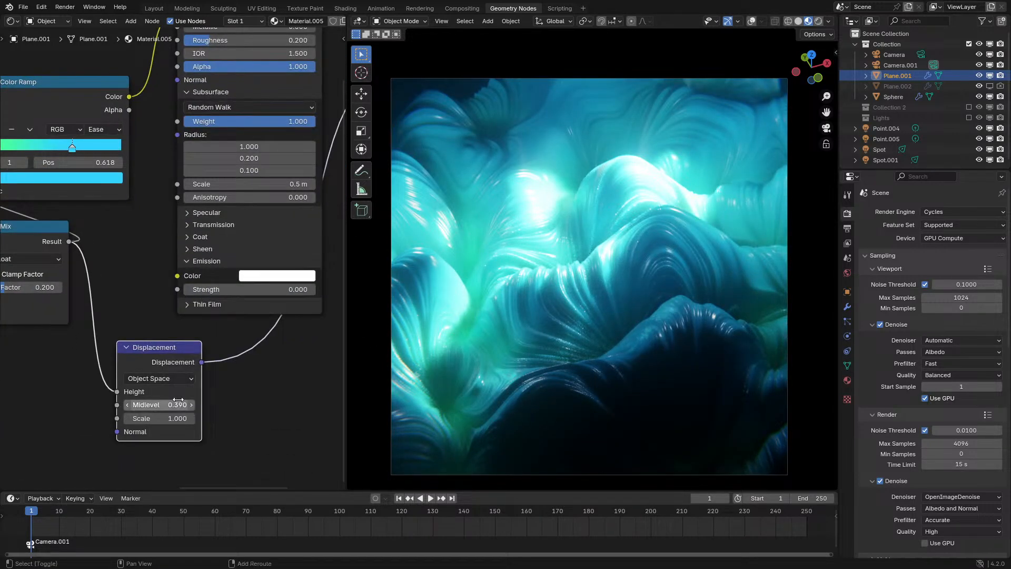
pyautogui.click(158, 418)
pyautogui.write('0.35')
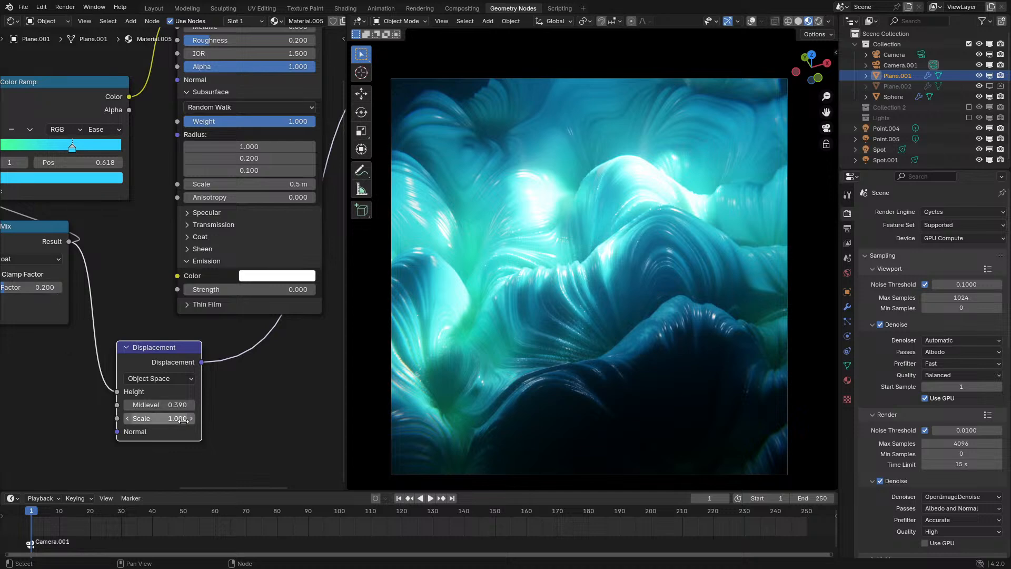
pyautogui.press('Return')
pyautogui.keyDown('shift'); pyautogui.moveTo(174, 418); pyautogui.dragTo(227, 418); pyautogui.keyUp('shift')
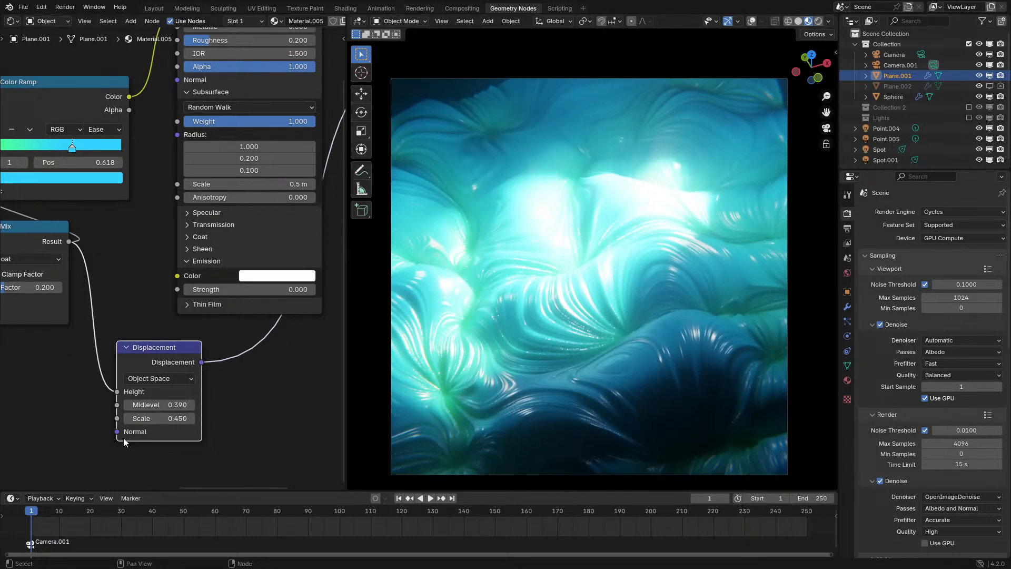
# Change the Color Ramp's first stop from green to a saturated red
pyautogui.scroll(-1, 125, 442)
pyautogui.moveTo(154, 134); pyautogui.dragTo(213, 289, button='middle')
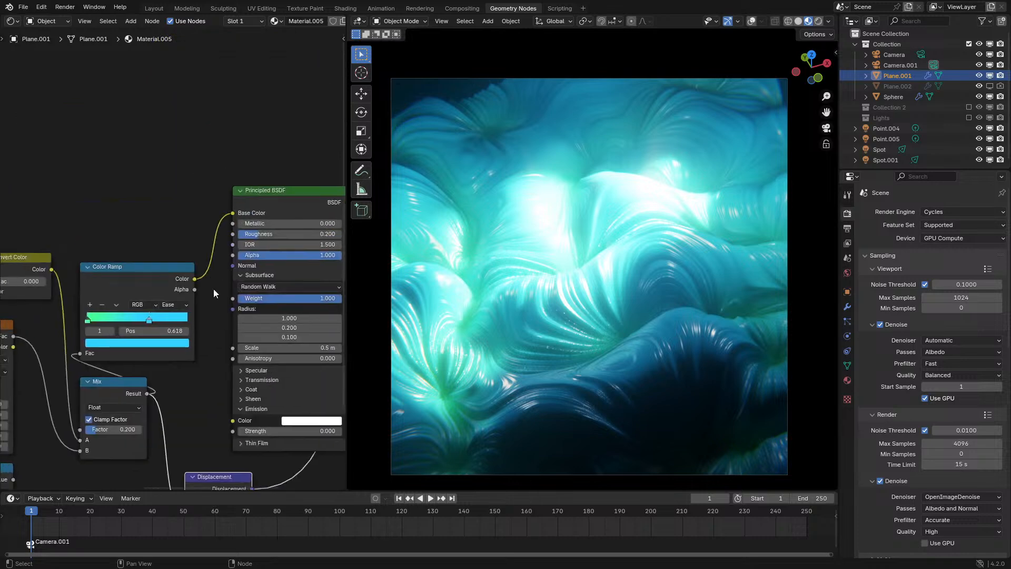
pyautogui.scroll(2, 166, 308)
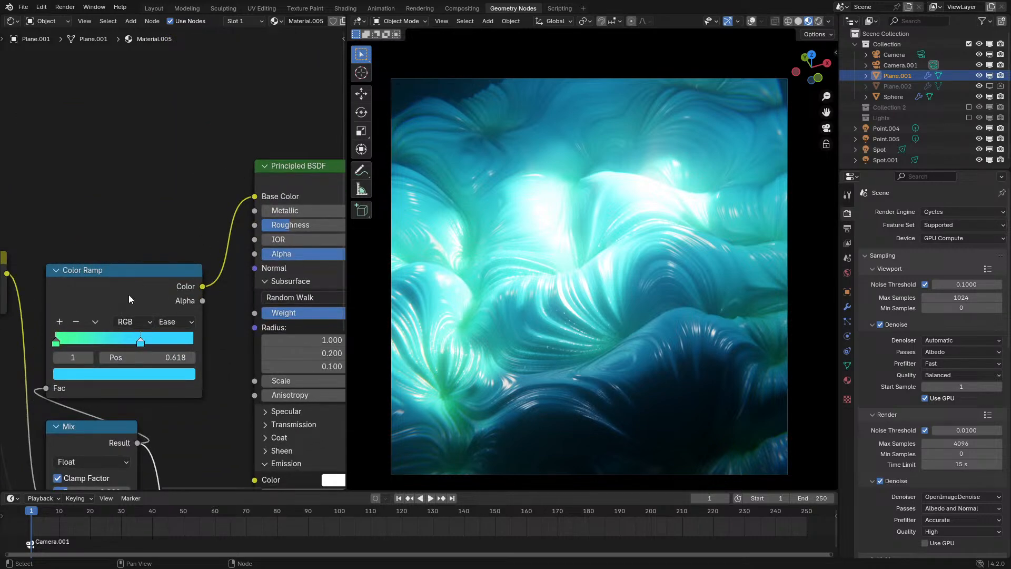
pyautogui.click(56, 342)
pyautogui.click(93, 374)
pyautogui.click(99, 280)
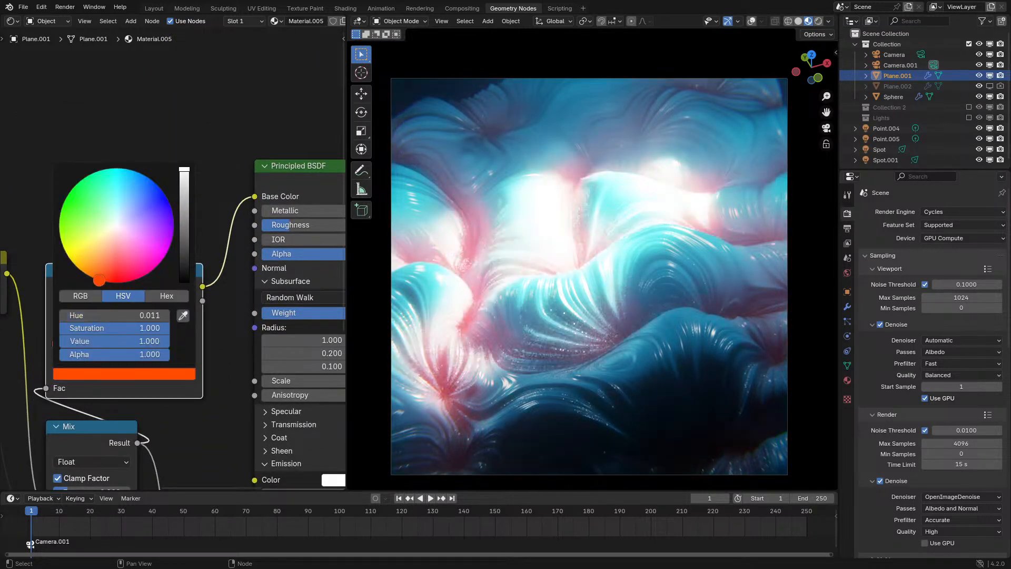
pyautogui.moveTo(99, 280); pyautogui.dragTo(107, 281)
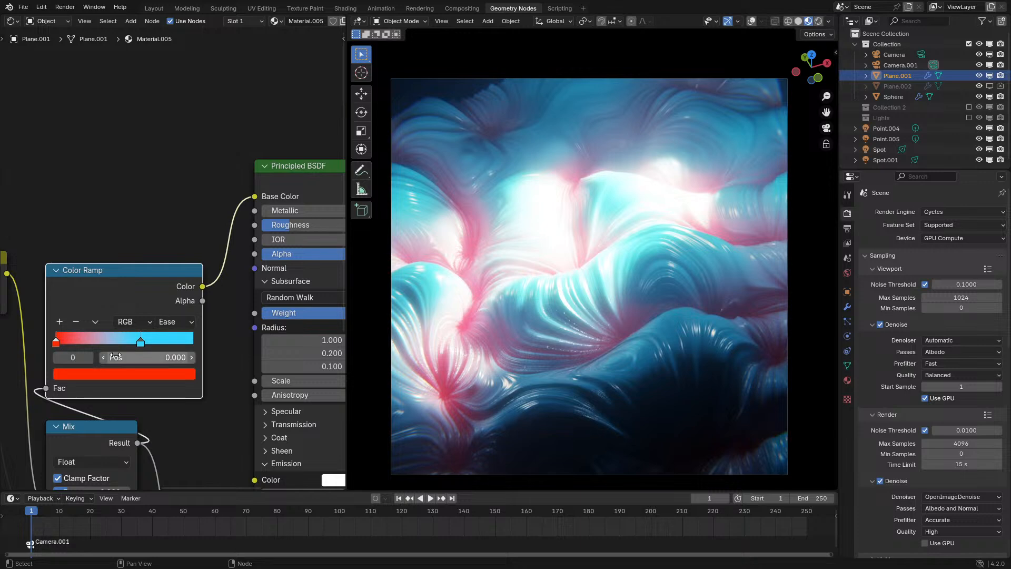
# Try saturated orange on the Color Ramp's second stop at 0.618, then soften it to a pale peach
pyautogui.click(140, 341)
pyautogui.click(150, 374)
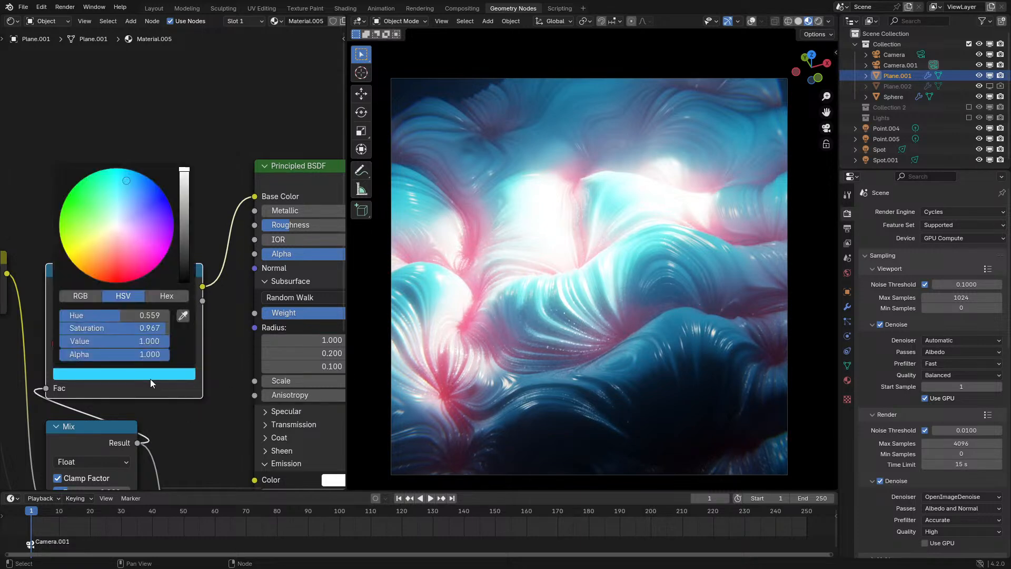
pyautogui.moveTo(107, 268)
pyautogui.mouseDown()
pyautogui.moveTo(96, 276)
pyautogui.moveTo(104, 280)
pyautogui.moveTo(123, 182)
pyautogui.moveTo(165, 197)
pyautogui.moveTo(126, 180)
pyautogui.moveTo(100, 277)
pyautogui.mouseUp()
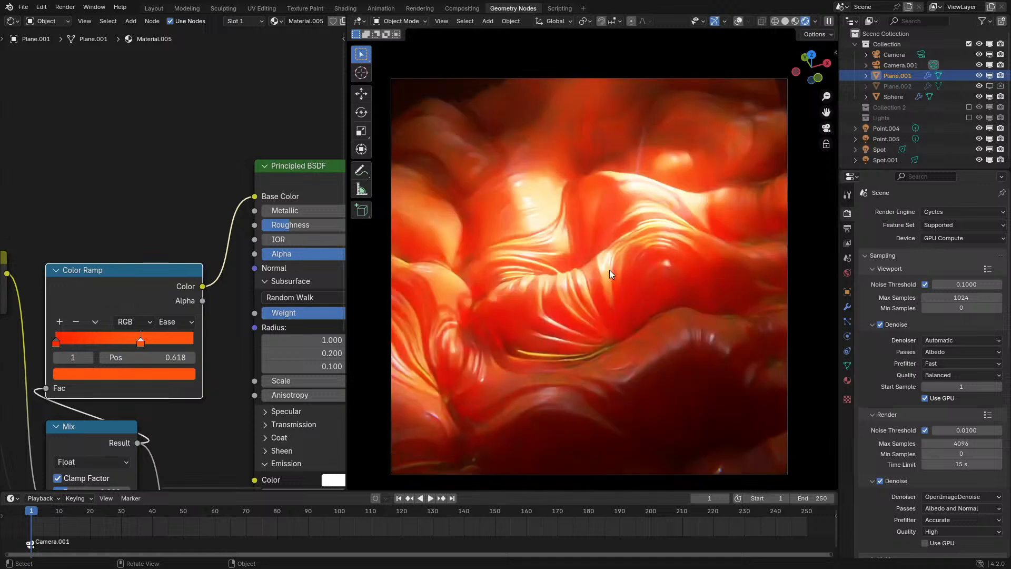
pyautogui.click(156, 372)
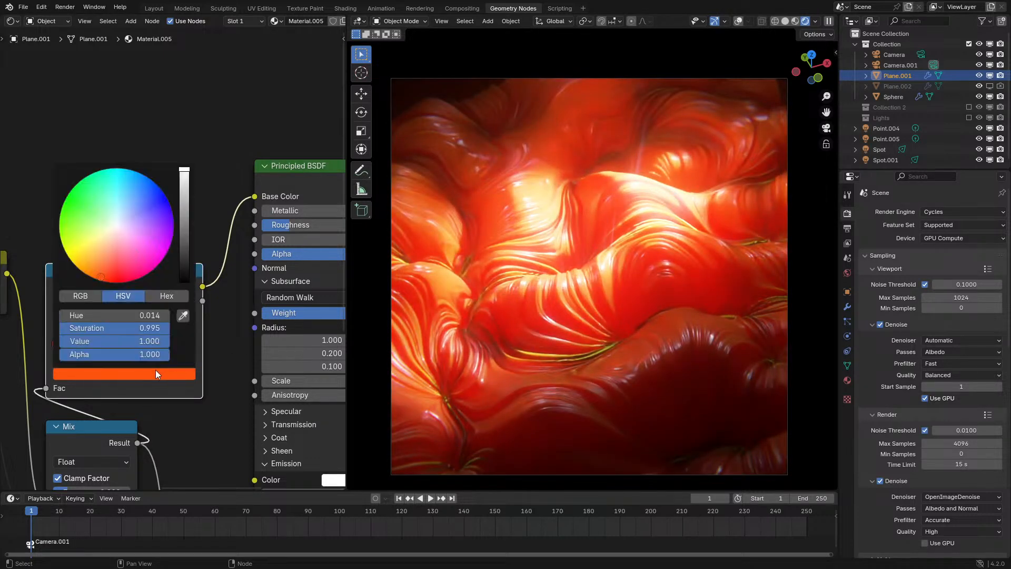
pyautogui.moveTo(121, 252); pyautogui.dragTo(105, 253)
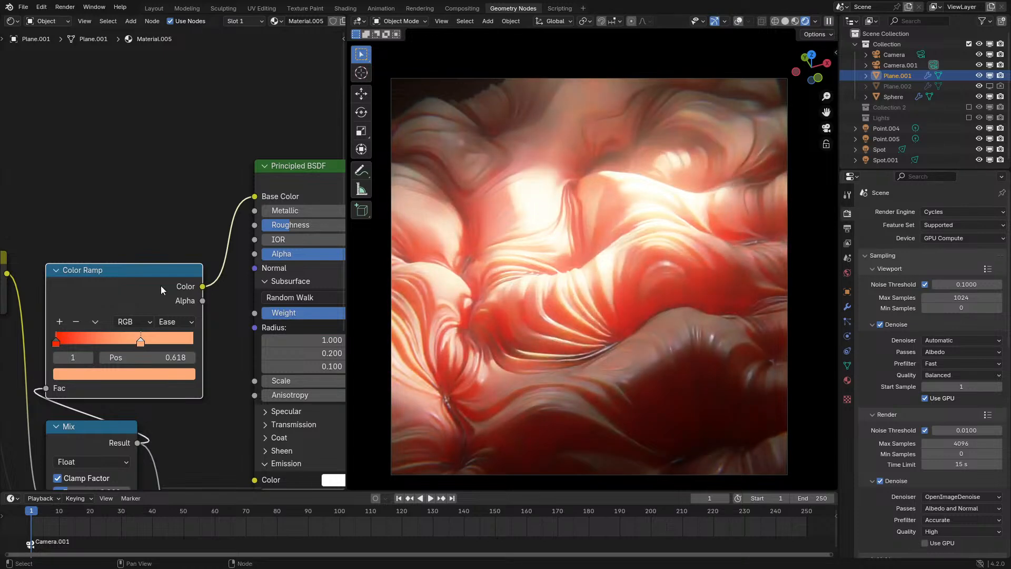
# Try a saturated blue on the Color Ramp's second stop at 0.618, softening it to a paler blue
pyautogui.click(92, 375)
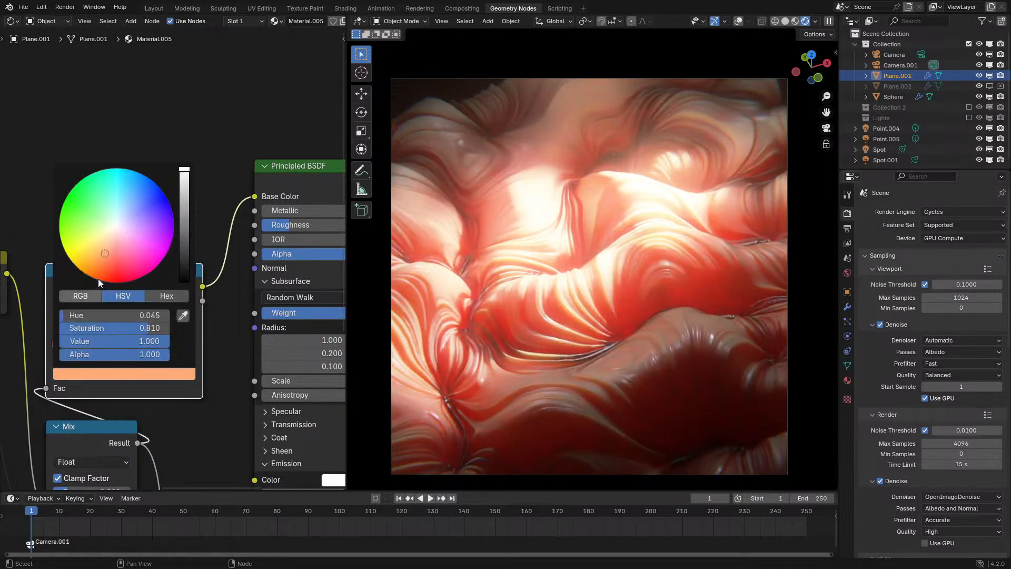
pyautogui.click(137, 183)
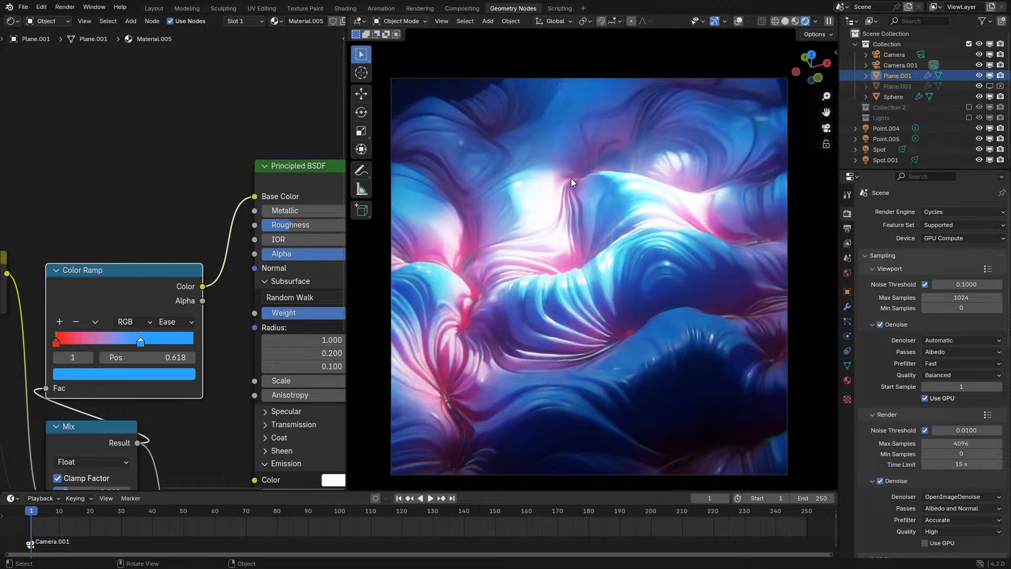
pyautogui.click(109, 370)
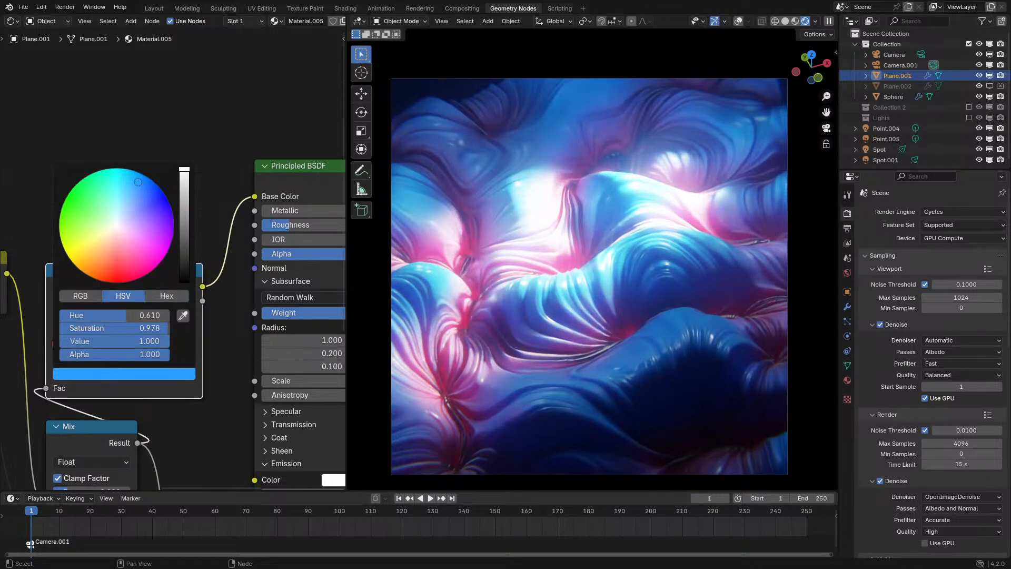
pyautogui.click(135, 202)
# Compare the viewport with the compositor Disabled and set back to Always, and switch the viewport to Material Preview shading
pyautogui.click(816, 21)
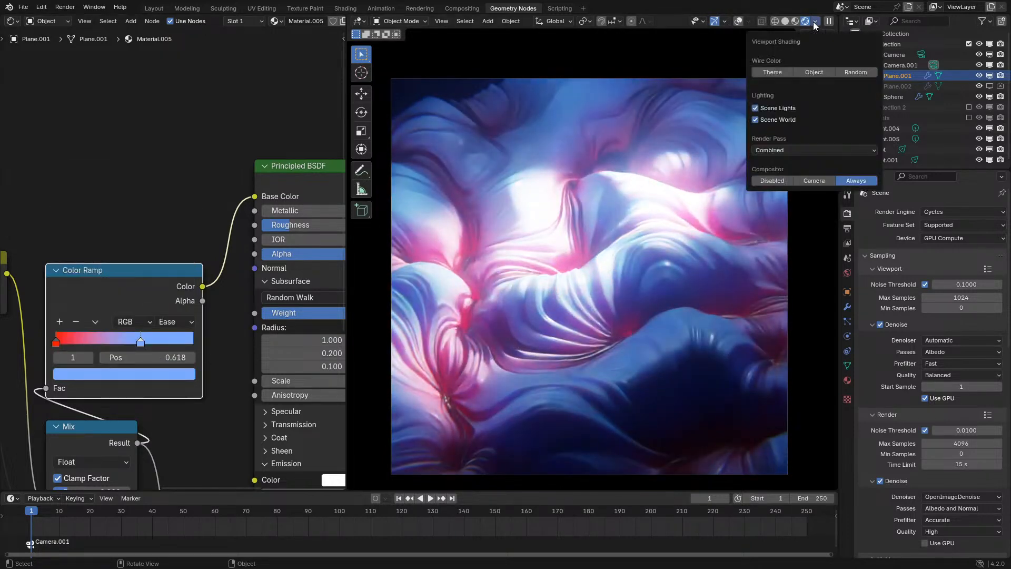
pyautogui.click(783, 184)
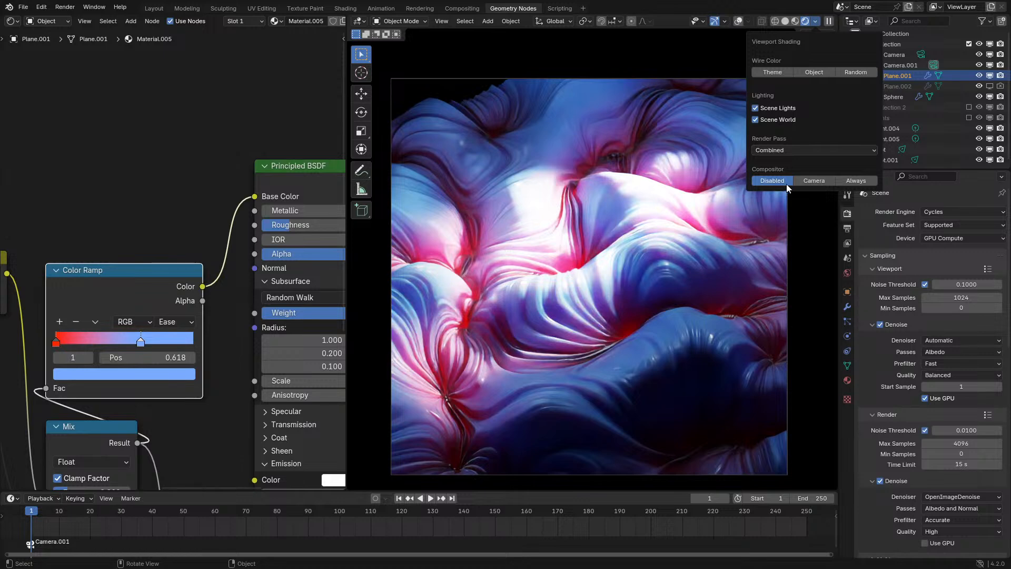
pyautogui.click(855, 180)
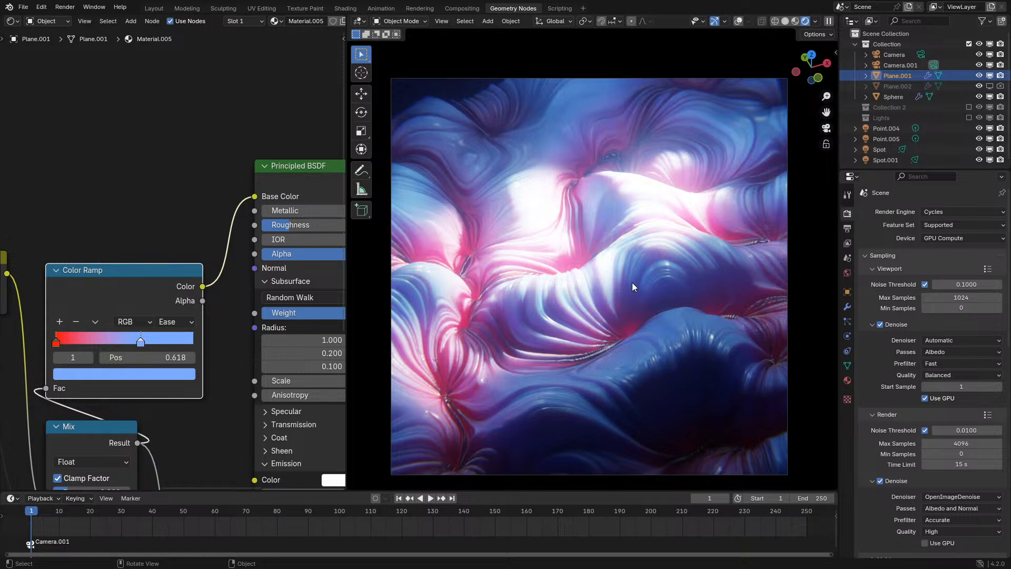
pyautogui.press('z')
pyautogui.click(559, 294)
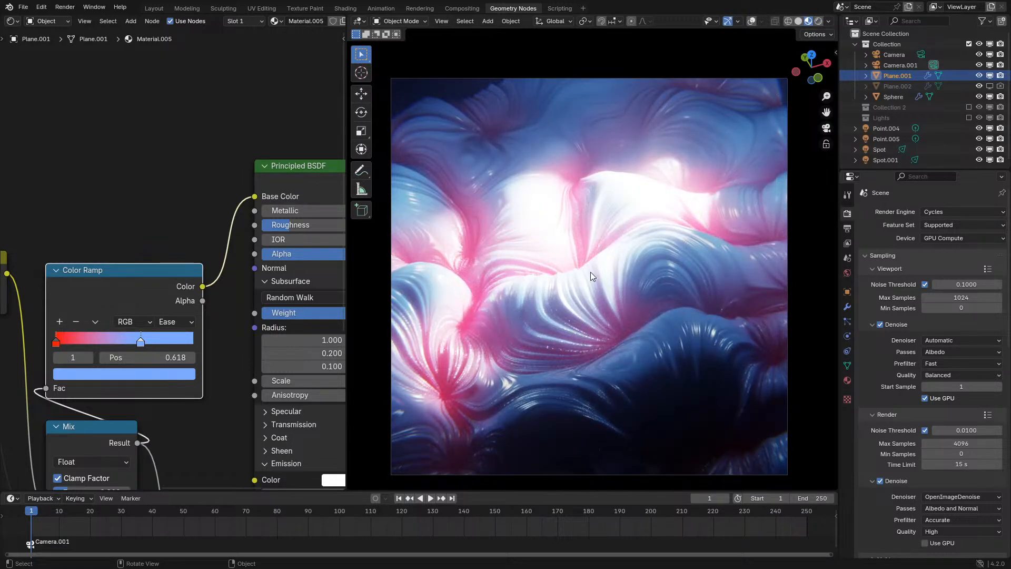
# Connect the Ping-Pong node's Value output to the Mix node's A input in place of Invert Color
pyautogui.moveTo(270, 298); pyautogui.dragTo(324, 238, button='middle')
pyautogui.scroll(-6, 323, 238)
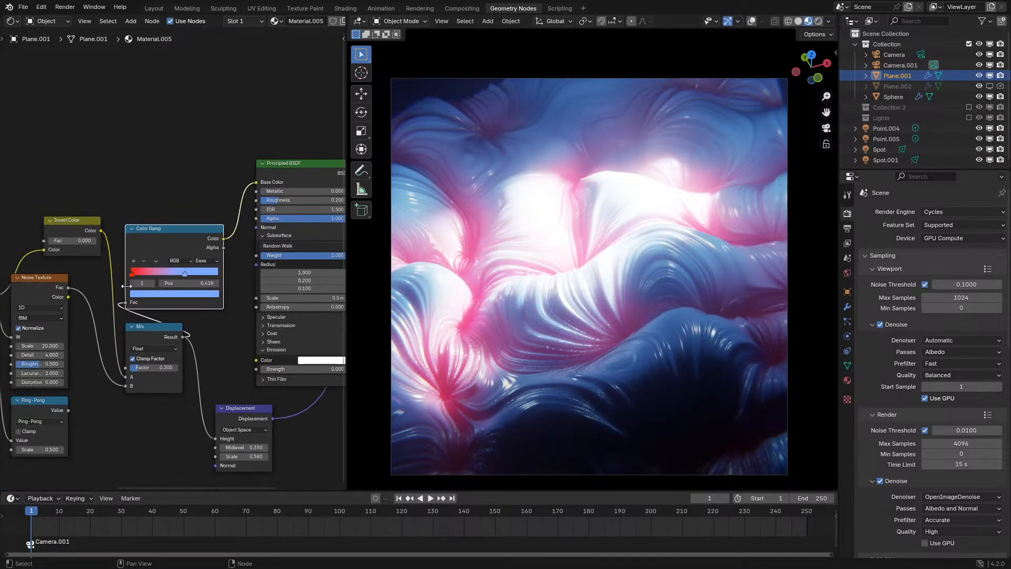
pyautogui.moveTo(72, 212); pyautogui.dragTo(157, 207, button='middle')
pyautogui.scroll(3, 157, 207)
pyautogui.moveTo(156, 206); pyautogui.dragTo(123, 207)
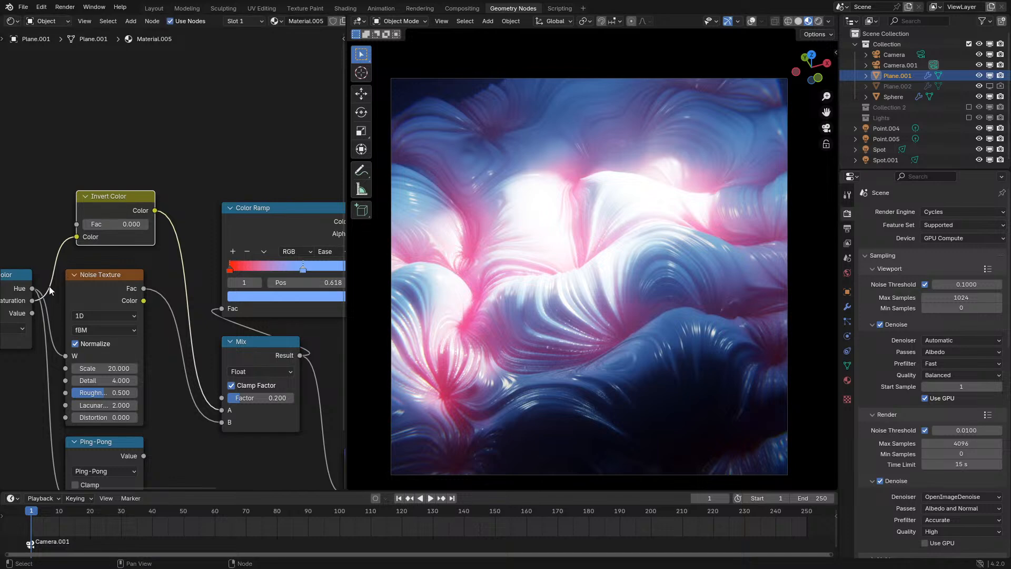
pyautogui.moveTo(144, 456); pyautogui.dragTo(220, 410)
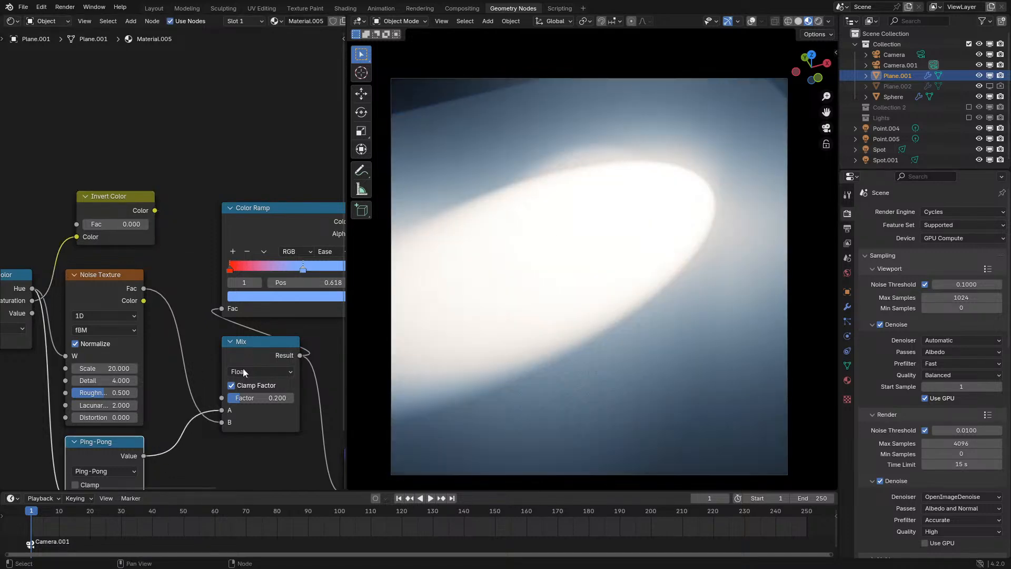
# Move the Invert Color and Ping-Pong nodes below the Separate Color node, one above the other
pyautogui.moveTo(242, 368); pyautogui.dragTo(5, 276, button='middle')
pyautogui.moveTo(200, 192); pyautogui.dragTo(66, 472)
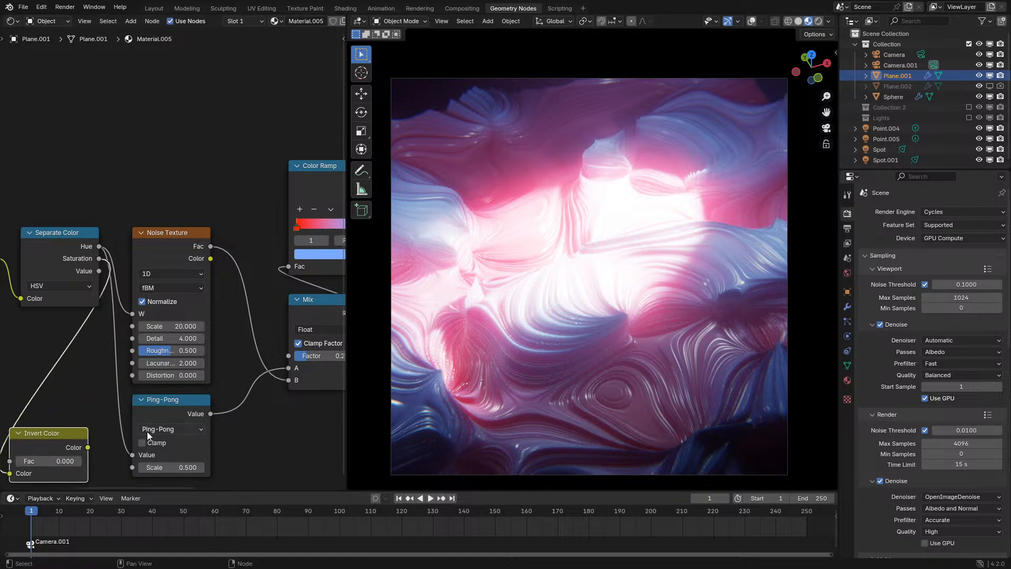
pyautogui.moveTo(147, 432); pyautogui.dragTo(177, 321, button='middle')
pyautogui.moveTo(211, 300); pyautogui.dragTo(108, 391)
pyautogui.scroll(-2, 174, 256)
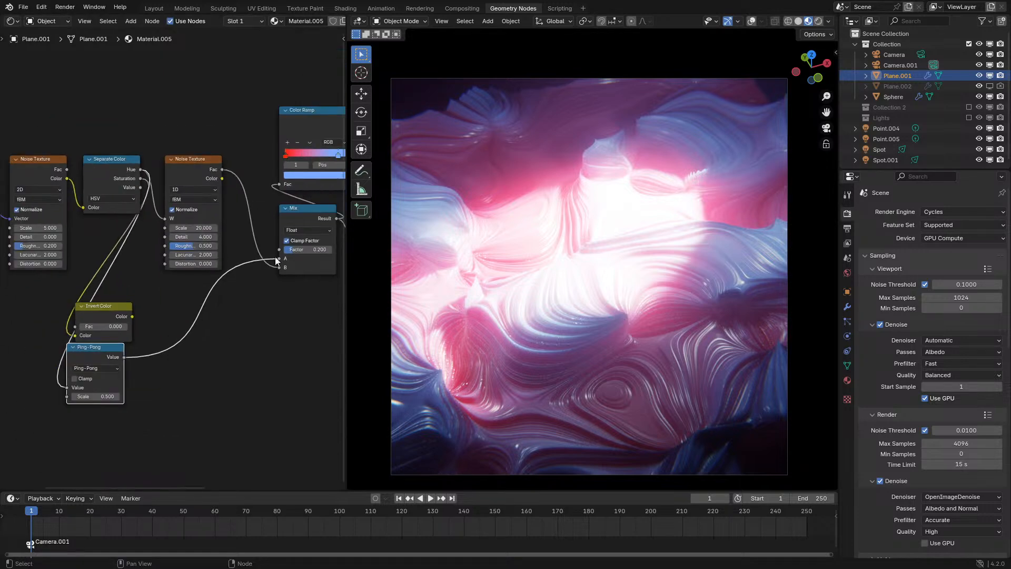
# Insert a duplicate Mix node with factor 0.400 that blends Invert Color (A) and Ping-Pong (B) into the main Mix node's A input
pyautogui.click(311, 226)
pyautogui.hotkey('shift', 'd')
pyautogui.click(182, 322)
pyautogui.moveTo(132, 316); pyautogui.dragTo(104, 363)
pyautogui.scroll(2, 231, 324)
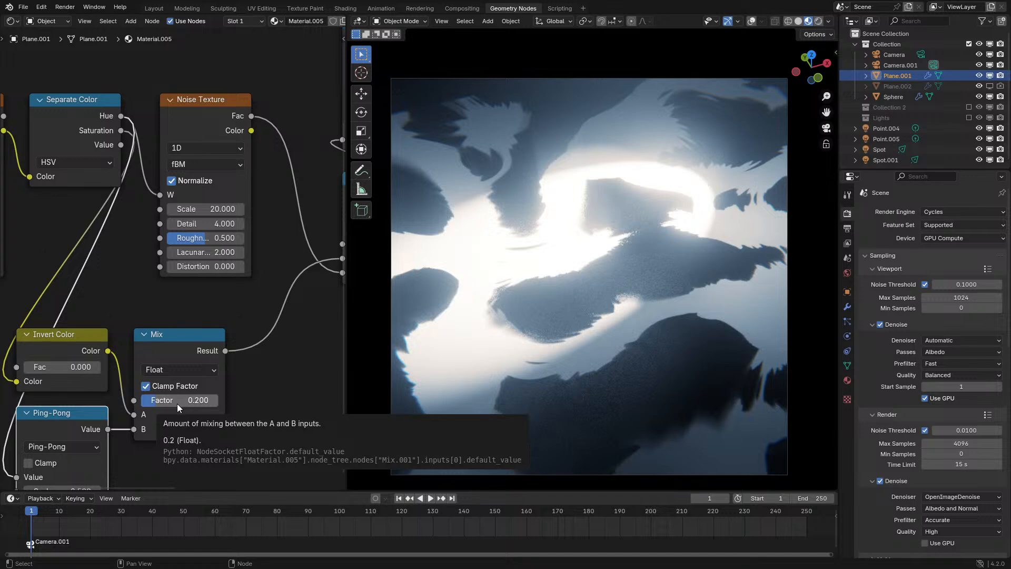
pyautogui.moveTo(200, 403)
pyautogui.mouseDown()
pyautogui.moveTo(234, 400)
pyautogui.moveTo(215, 400)
pyautogui.mouseUp()
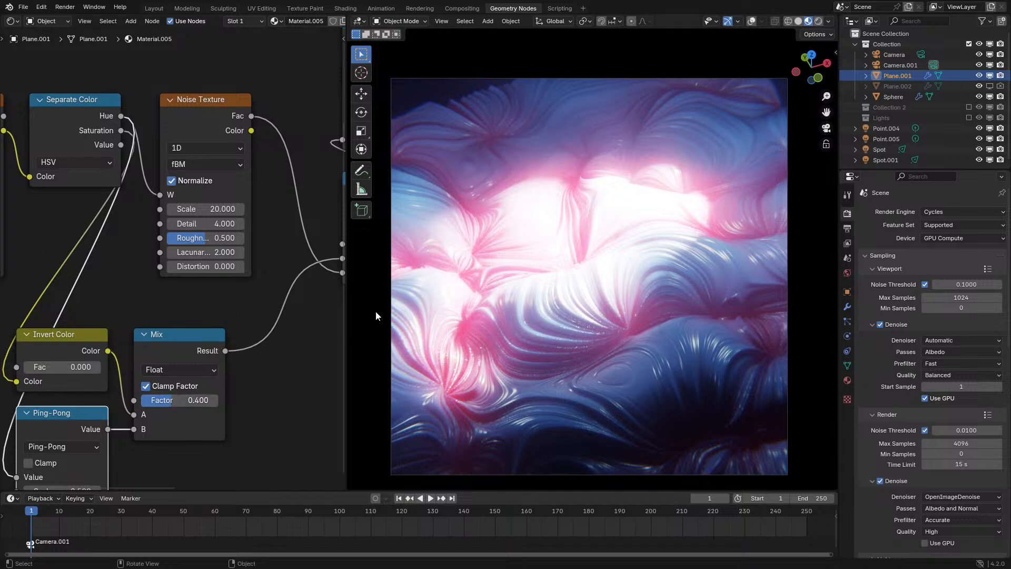
# Set the Displacement node's scale to 1 and shift the node slightly away from the Mix node
pyautogui.scroll(-4, 245, 302)
pyautogui.moveTo(245, 303); pyautogui.dragTo(0, 300, button='middle')
pyautogui.scroll(2, 179, 301)
pyautogui.click(129, 373)
pyautogui.write('1')
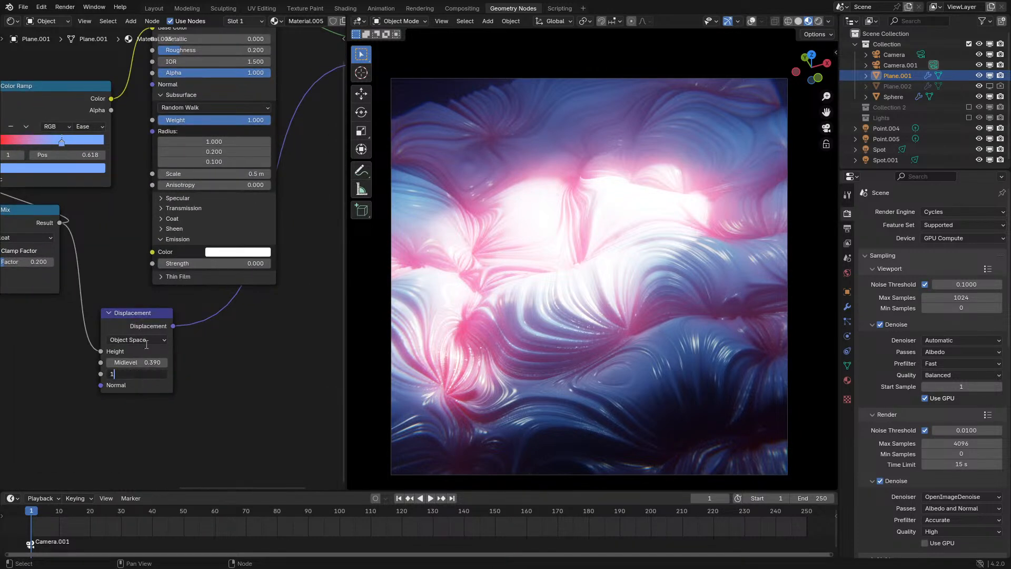
pyautogui.press('Return')
pyautogui.moveTo(138, 313); pyautogui.dragTo(189, 309)
# Set the duplicated Mix node's factor to 0.600 and move it with Invert Color and Ping-Pong beneath the 1D Noise Texture
pyautogui.moveTo(188, 309); pyautogui.dragTo(474, 305, button='middle')
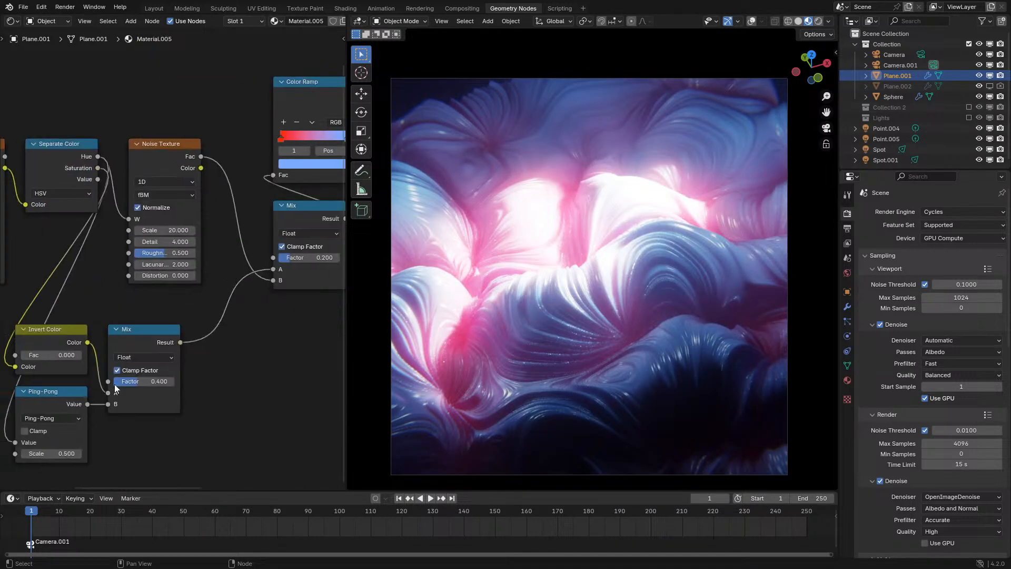
pyautogui.moveTo(118, 382); pyautogui.dragTo(151, 383)
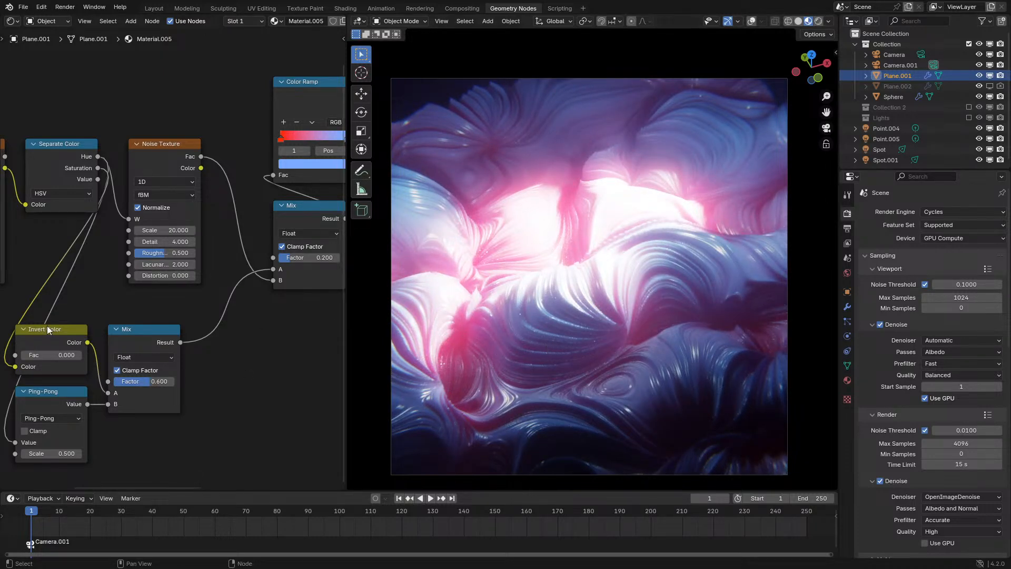
pyautogui.moveTo(56, 312); pyautogui.dragTo(145, 449)
pyautogui.press('g')
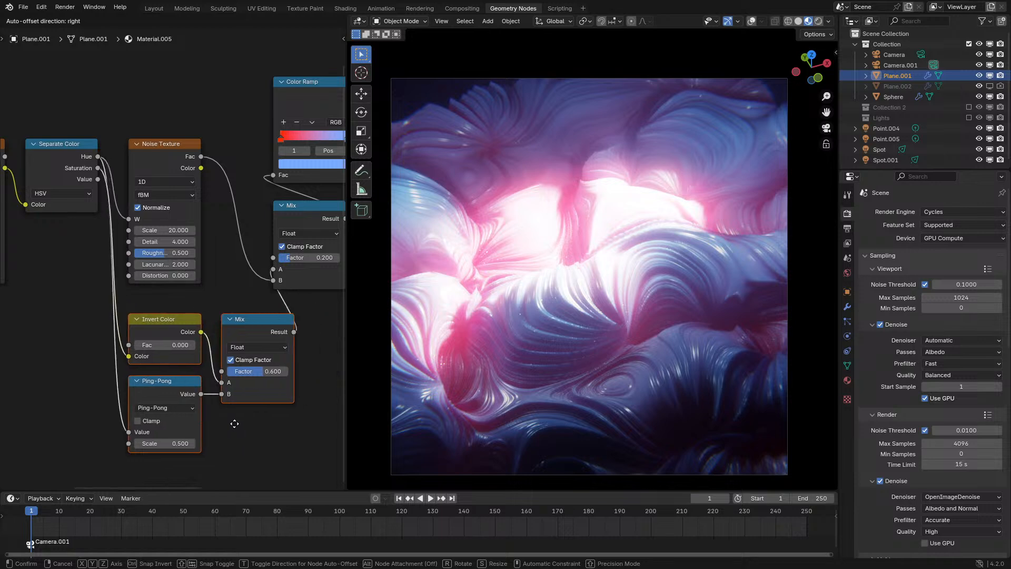
pyautogui.click(235, 423)
# Change the Color Ramp's second stop at 0.618 to black
pyautogui.scroll(3, 164, 344)
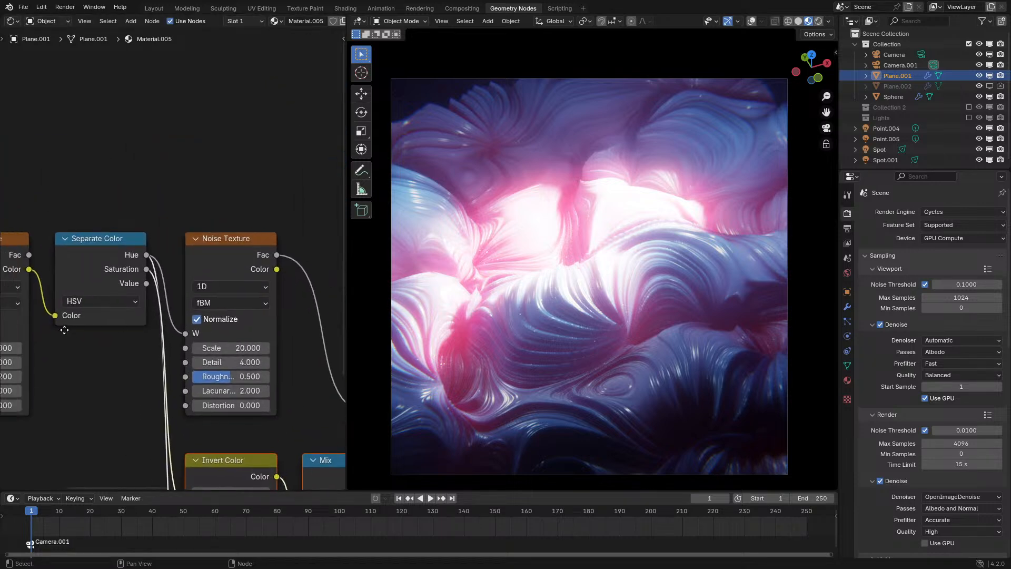
pyautogui.moveTo(64, 330); pyautogui.dragTo(175, 345, button='middle')
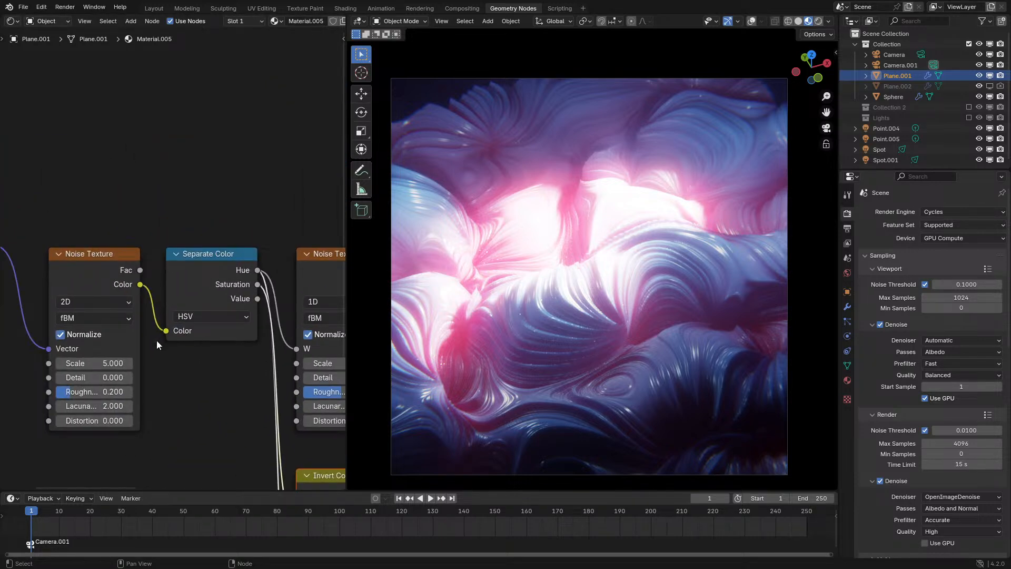
pyautogui.moveTo(190, 354); pyautogui.dragTo(252, 406, button='middle')
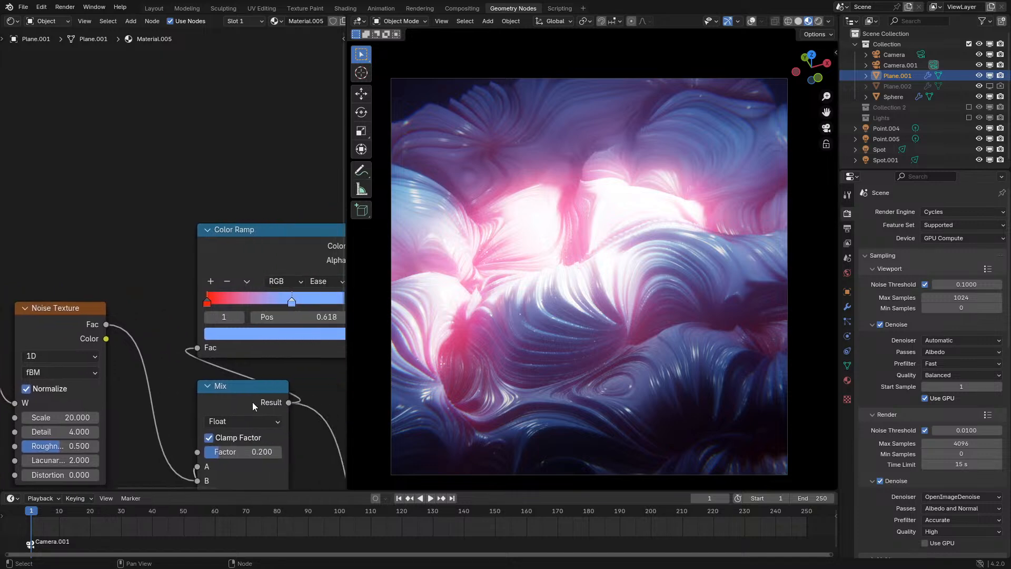
pyautogui.moveTo(271, 307); pyautogui.dragTo(187, 331, button='middle')
pyautogui.scroll(2, 211, 360)
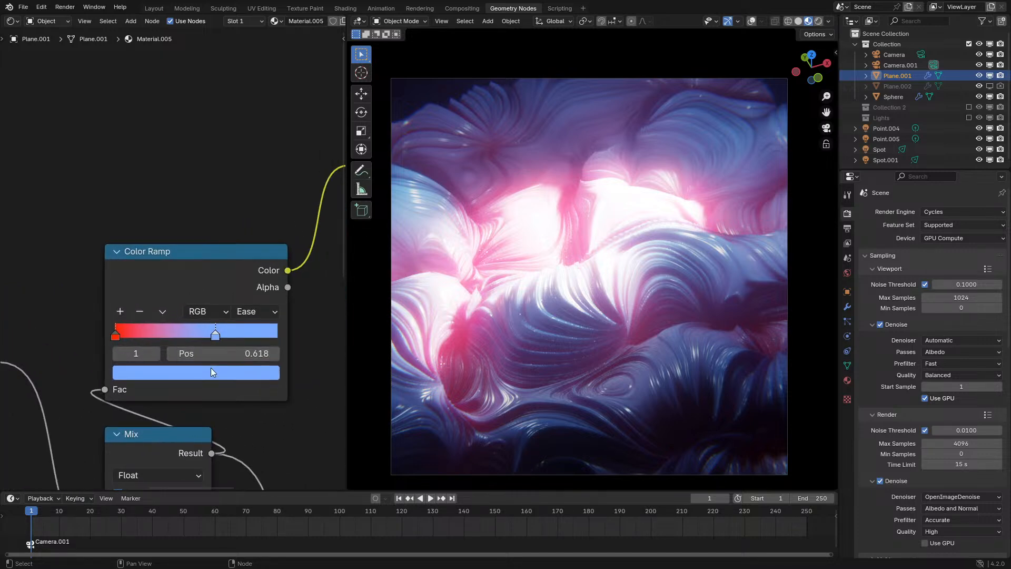
pyautogui.click(211, 369)
pyautogui.moveTo(217, 183)
pyautogui.mouseDown()
pyautogui.moveTo(190, 234)
pyautogui.moveTo(208, 205)
pyautogui.moveTo(180, 178)
pyautogui.moveTo(162, 197)
pyautogui.moveTo(169, 159)
pyautogui.moveTo(198, 197)
pyautogui.moveTo(171, 241)
pyautogui.moveTo(180, 243)
pyautogui.mouseUp()
pyautogui.scroll(-10, 174, 237)
pyautogui.scroll(-3, 180, 243)
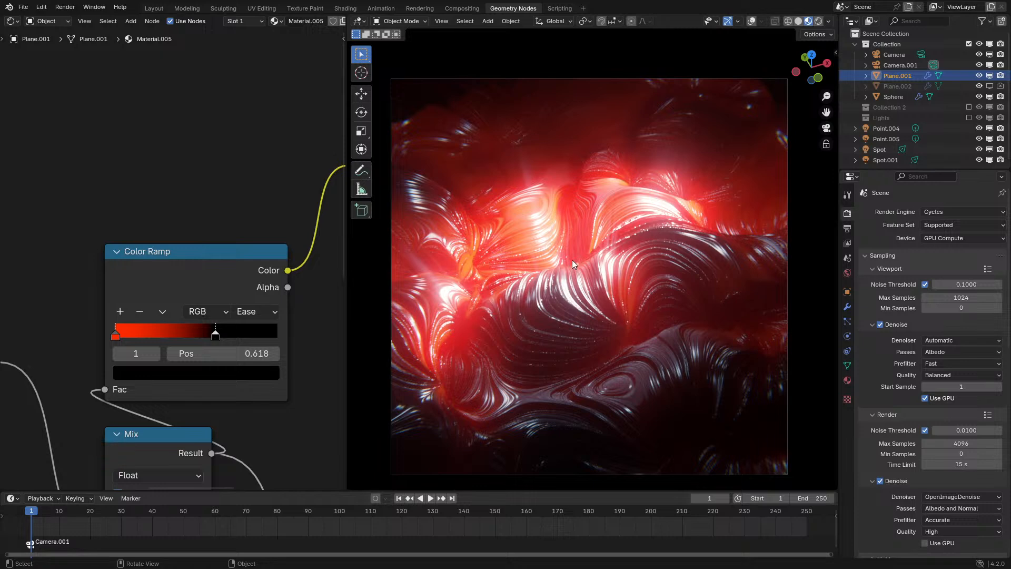
# Examine the displaced surface's fine grooves and highlights up close and in the full camera frame
pyautogui.scroll(-2, 320, 284)
pyautogui.moveTo(33, 335); pyautogui.dragTo(198, 242, button='middle')
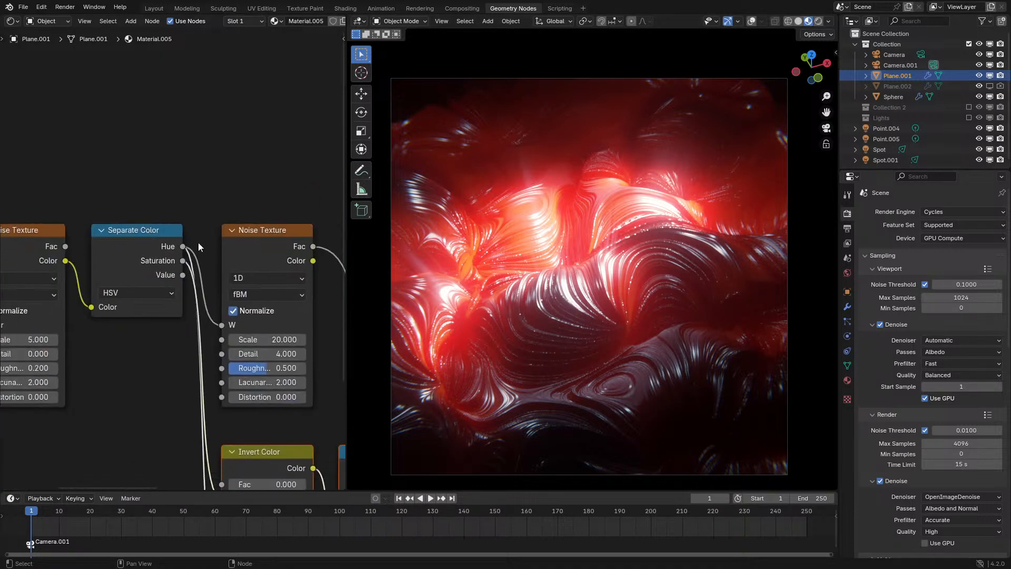
pyautogui.moveTo(266, 353)
pyautogui.keyDown('ctrl'); pyautogui.mouseDown()
pyautogui.moveTo(240, 353)
pyautogui.moveTo(267, 353)
pyautogui.moveTo(248, 368)
pyautogui.moveTo(266, 368)
pyautogui.mouseUp(); pyautogui.keyUp('ctrl')
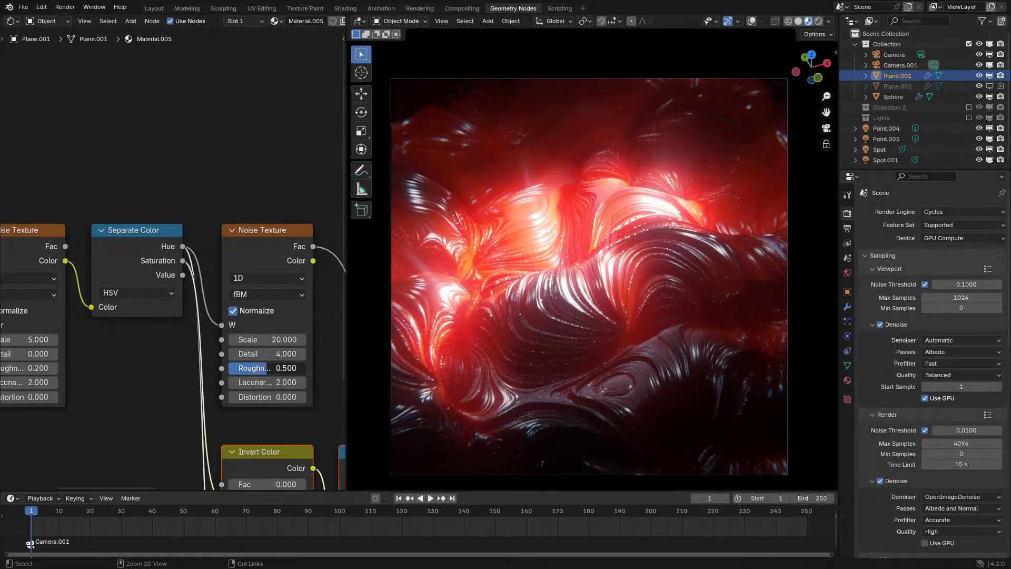
pyautogui.scroll(6, 631, 218)
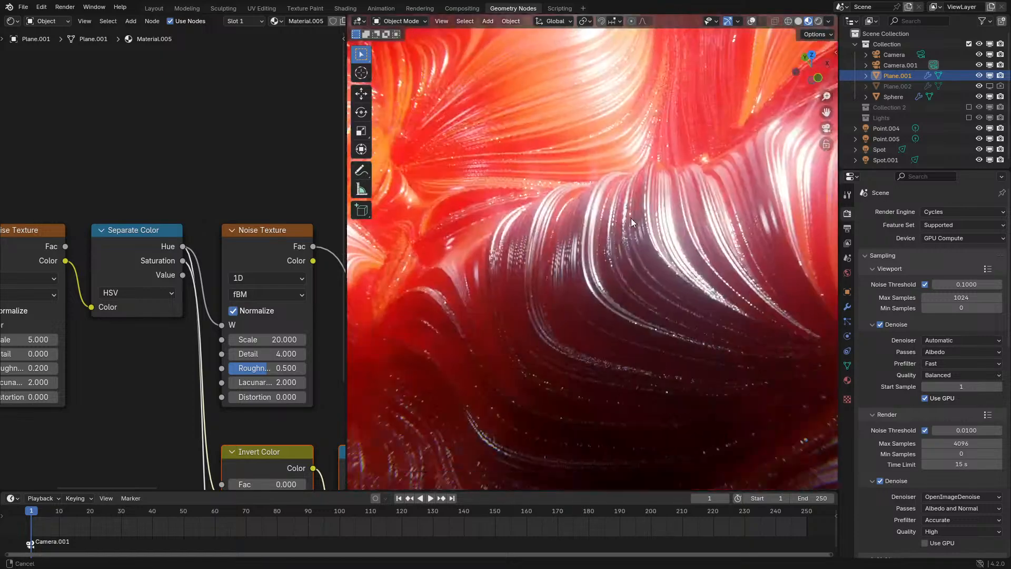
pyautogui.scroll(3, 628, 234)
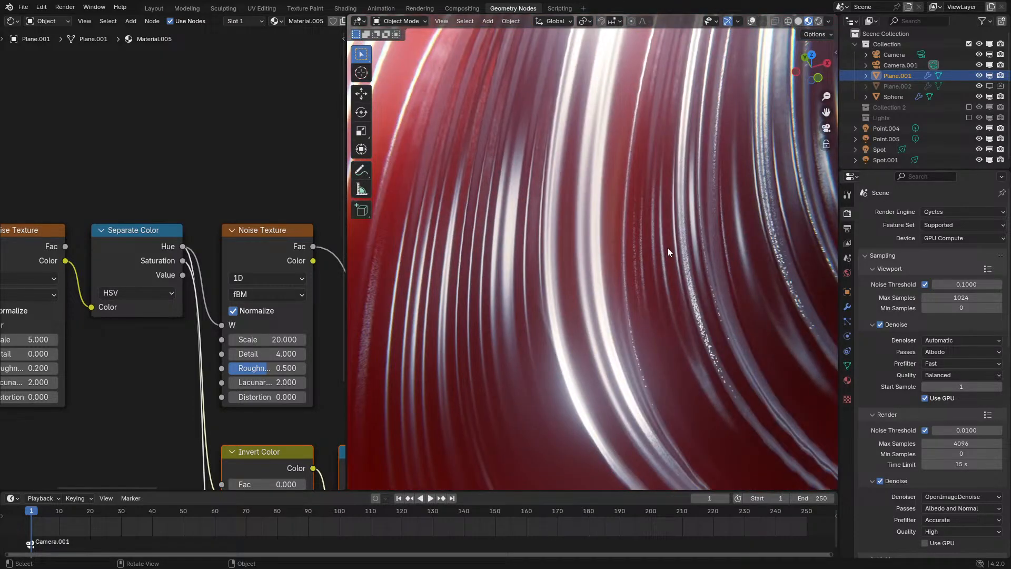
pyautogui.scroll(-5, 668, 247)
pyautogui.keyDown('shift'); pyautogui.moveTo(542, 142); pyautogui.dragTo(679, 333, button='middle'); pyautogui.keyUp('shift')
pyautogui.scroll(-6, 572, 308)
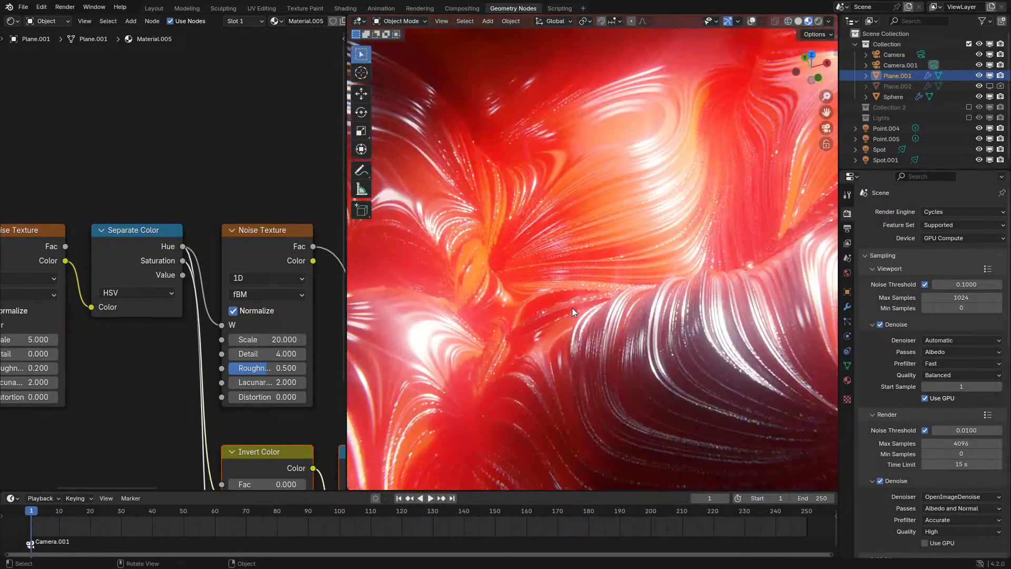
pyautogui.scroll(-3, 565, 273)
pyautogui.scroll(3, 564, 273)
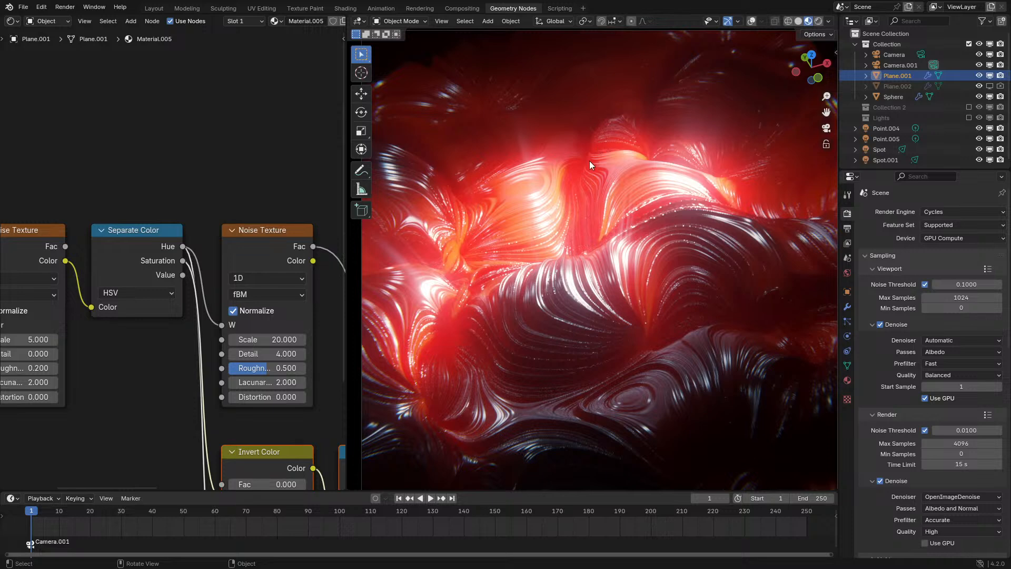
pyautogui.scroll(-1, 589, 165)
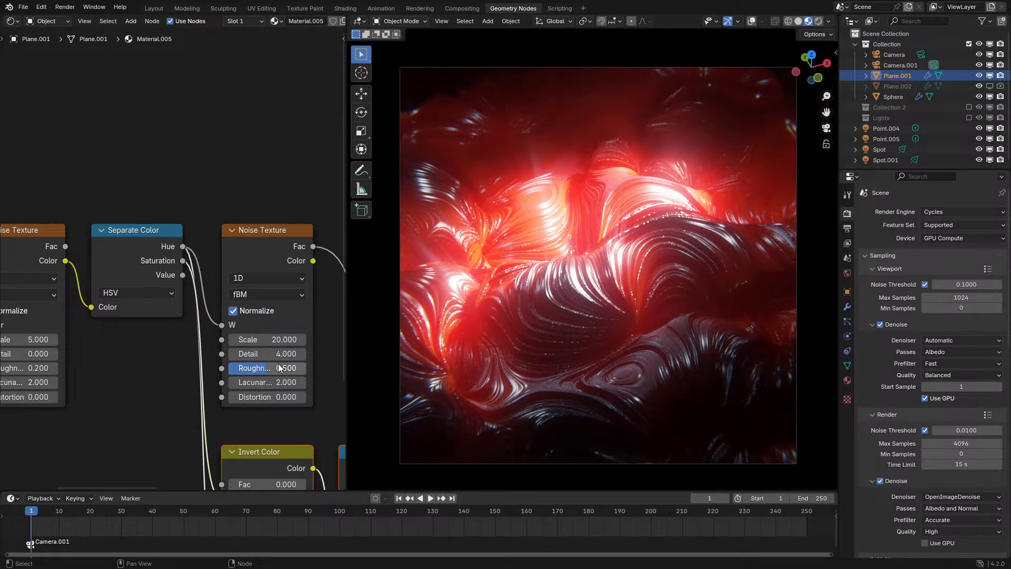
# Open the plane's Subdivision modifier settings and keep the viewport in the camera view
pyautogui.click(845, 299)
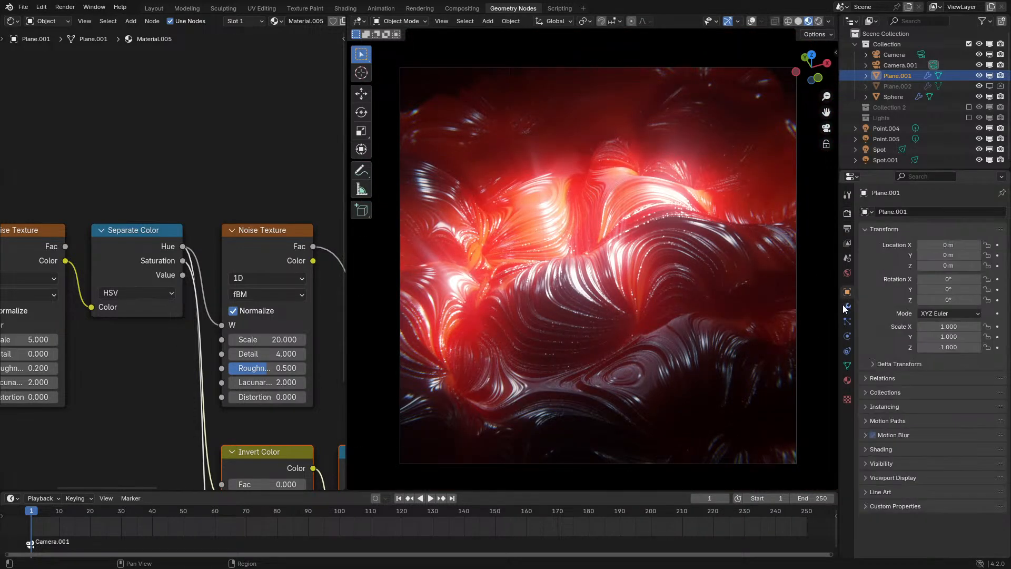
pyautogui.click(844, 308)
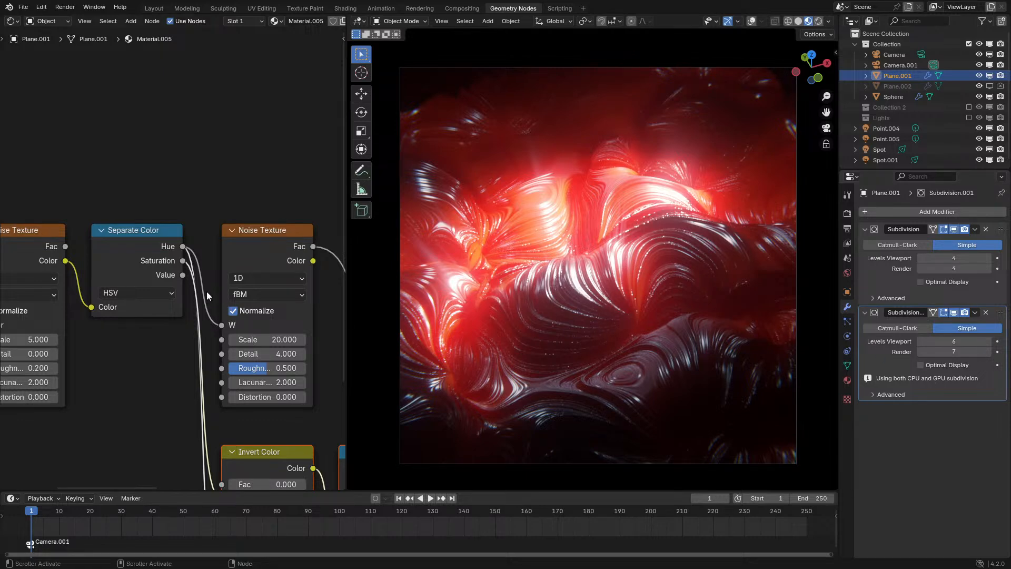
pyautogui.moveTo(207, 293); pyautogui.dragTo(127, 241, button='middle')
pyautogui.moveTo(605, 297); pyautogui.dragTo(554, 233, button='middle')
pyautogui.press('KP_0')
# Review the material's node chain from the 1D Noise Texture through the Mix nodes to Displacement and the Material Output
pyautogui.scroll(2, 285, 283)
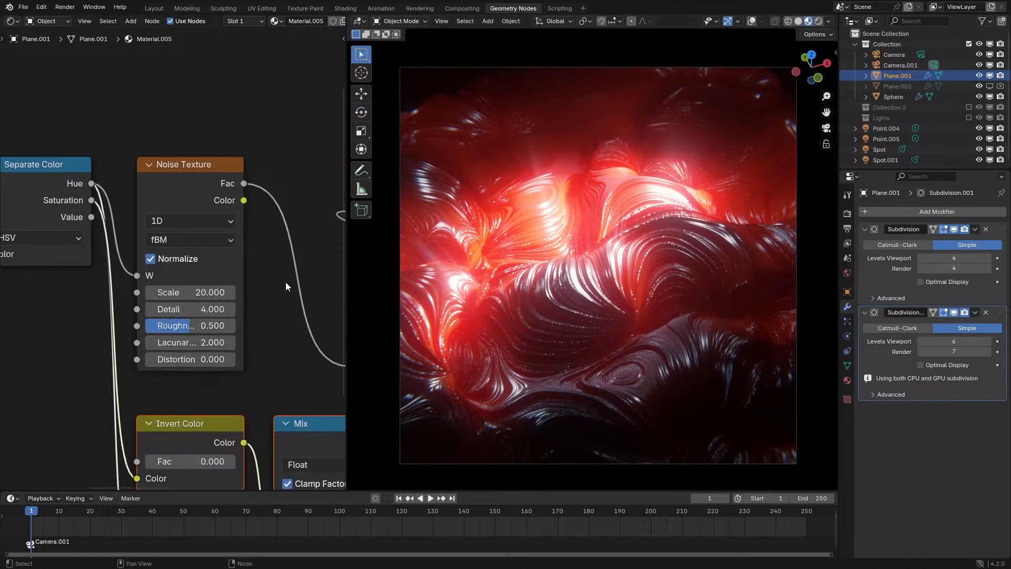
pyautogui.scroll(1, 168, 340)
pyautogui.moveTo(168, 340)
pyautogui.mouseDown()
pyautogui.moveTo(129, 340)
pyautogui.moveTo(190, 340)
pyautogui.moveTo(168, 339)
pyautogui.mouseUp()
pyautogui.scroll(-1, 72, 319)
pyautogui.scroll(-4, 73, 320)
pyautogui.moveTo(105, 292)
pyautogui.mouseDown(button='middle')
pyautogui.moveTo(276, 242)
pyautogui.moveTo(105, 277)
pyautogui.mouseUp(button='middle')
pyautogui.scroll(-5, 178, 196)
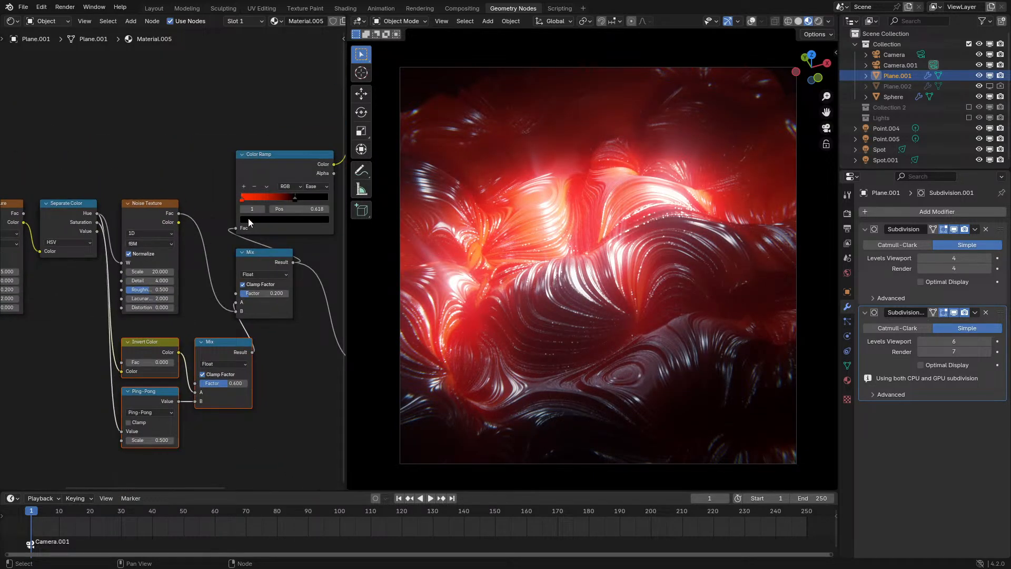
pyautogui.moveTo(302, 198); pyautogui.dragTo(132, 226, button='middle')
pyautogui.scroll(-2, 160, 232)
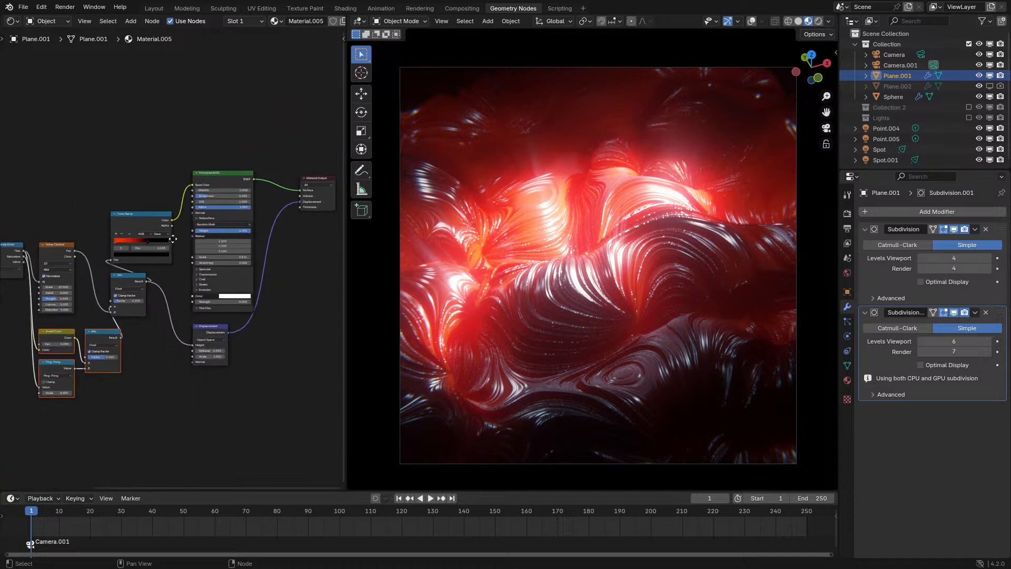
# Duplicate the plane's current material as a separate copy for a new variation
pyautogui.hotkey('ctrl', 'space')
pyautogui.hotkey('ctrl', 'space')
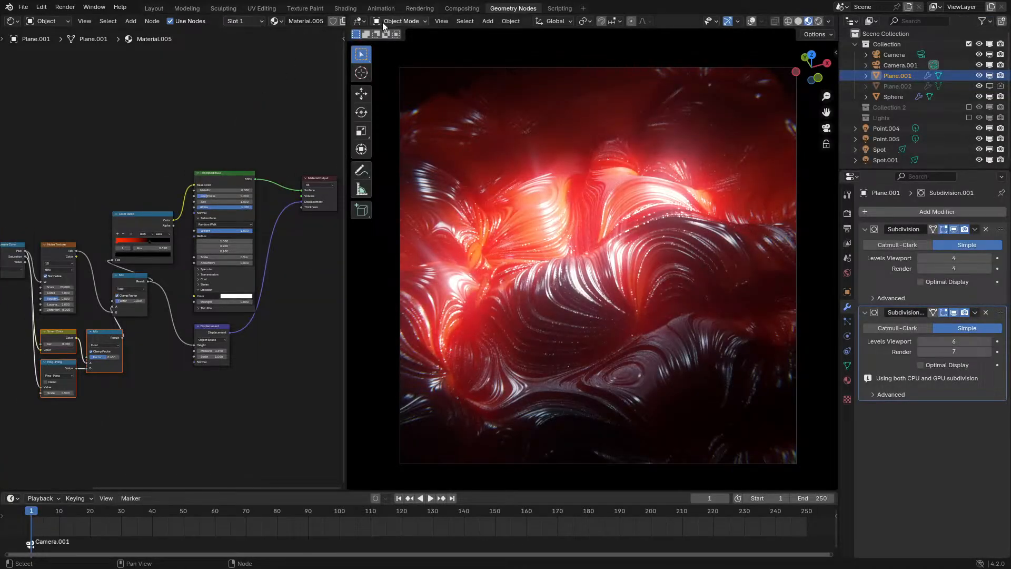
pyautogui.scroll(-2, 330, 23)
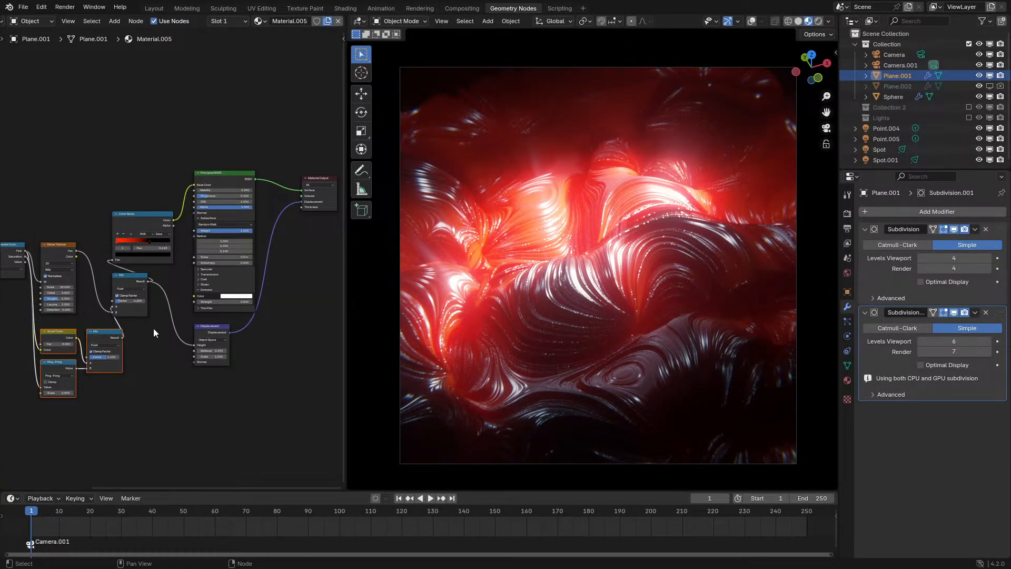
pyautogui.hotkey('ctrl', 'space')
pyautogui.scroll(5, 527, 290)
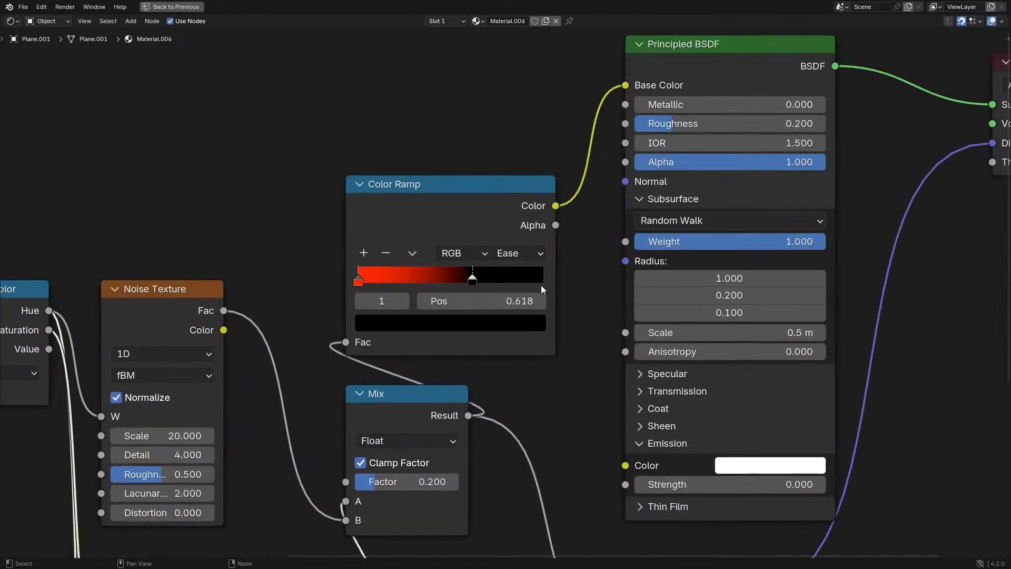
pyautogui.scroll(-2, 321, 308)
pyautogui.moveTo(321, 308); pyautogui.dragTo(379, 248, button='middle')
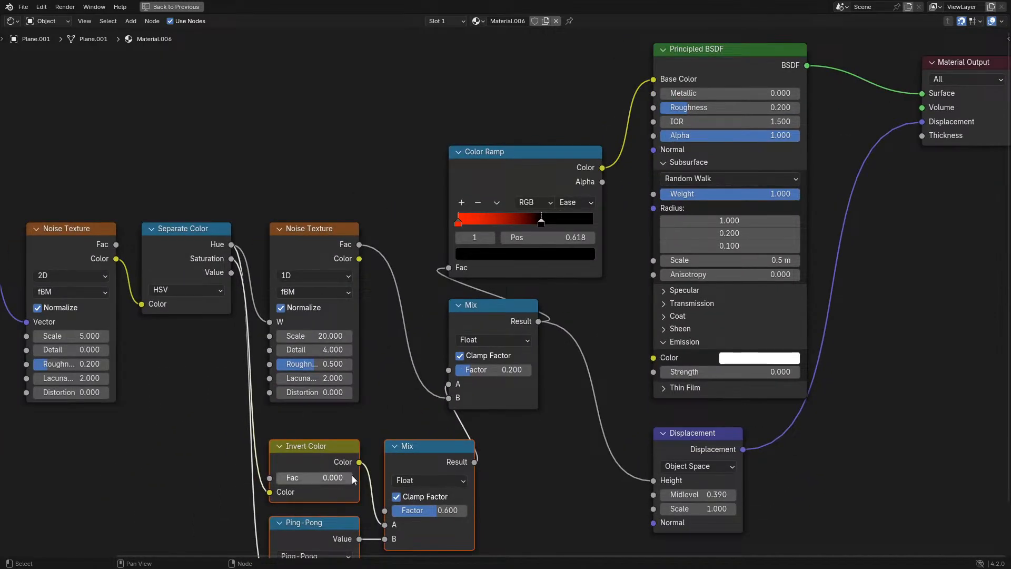
# Feed Separate Color's Saturation into the Color Ramp's Fac and remove the Invert Color node
pyautogui.moveTo(360, 461); pyautogui.dragTo(448, 290)
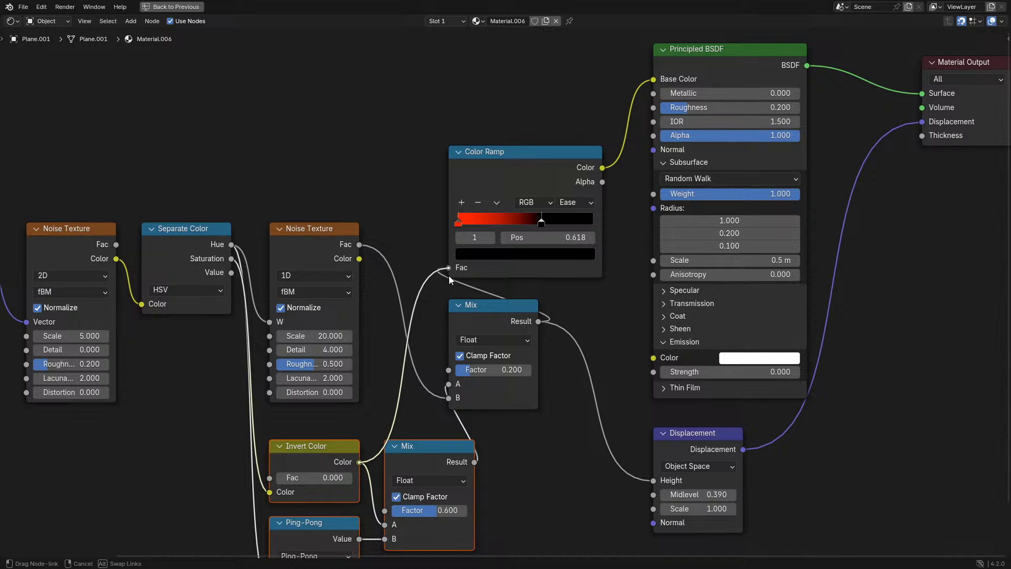
pyautogui.moveTo(448, 276); pyautogui.dragTo(426, 321)
pyautogui.moveTo(232, 258); pyautogui.dragTo(449, 262)
pyautogui.click(334, 439)
pyautogui.press('x')
pyautogui.moveTo(506, 258); pyautogui.dragTo(427, 426, button='middle')
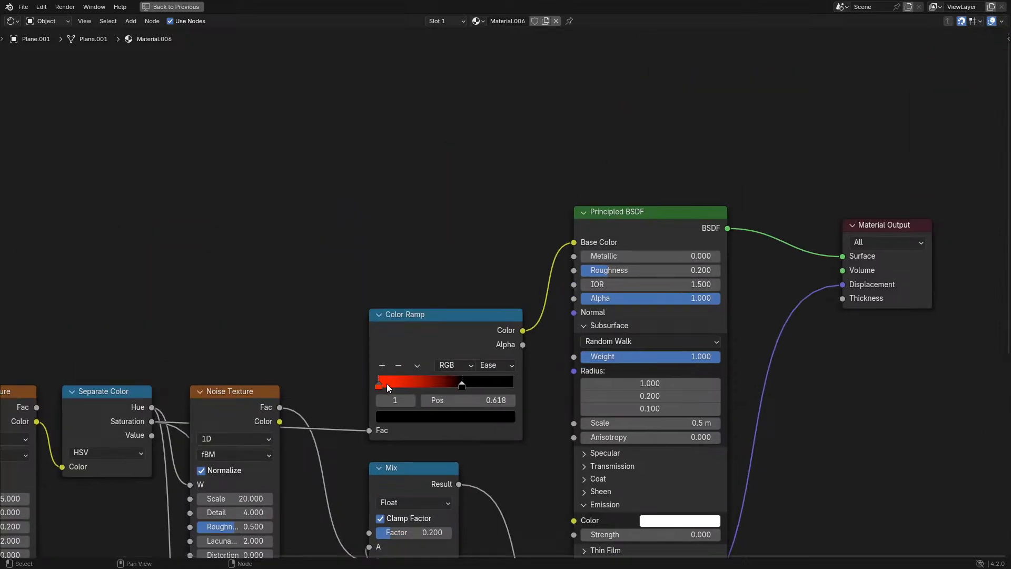
# Recolor the Color Ramp's first stop bright green and its second stop orange
pyautogui.click(381, 383)
pyautogui.click(406, 420)
pyautogui.moveTo(424, 264); pyautogui.dragTo(406, 254)
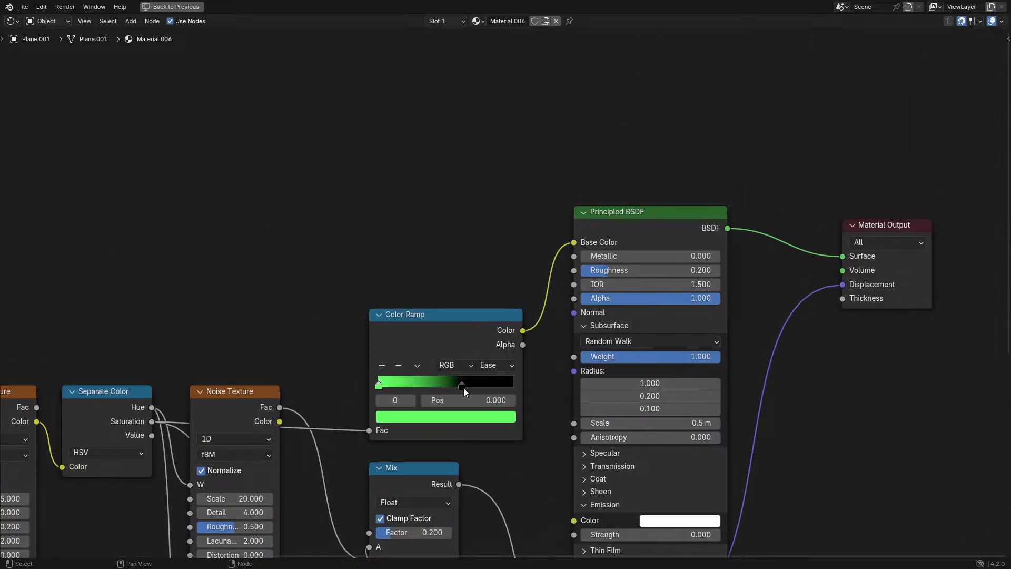
pyautogui.click(462, 386)
pyautogui.click(459, 416)
pyautogui.moveTo(437, 295); pyautogui.dragTo(417, 299)
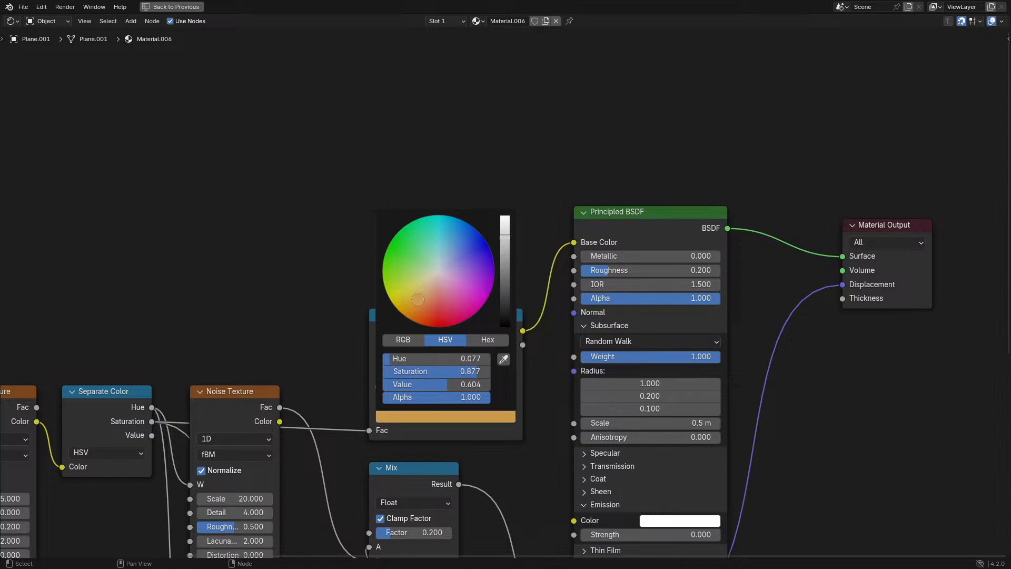
# Reverse the Color Ramp so orange starts it and green sits at 0.782, and raise the Principled BSDF's Roughness to about 0.723
pyautogui.hotkey('ctrl', 'space')
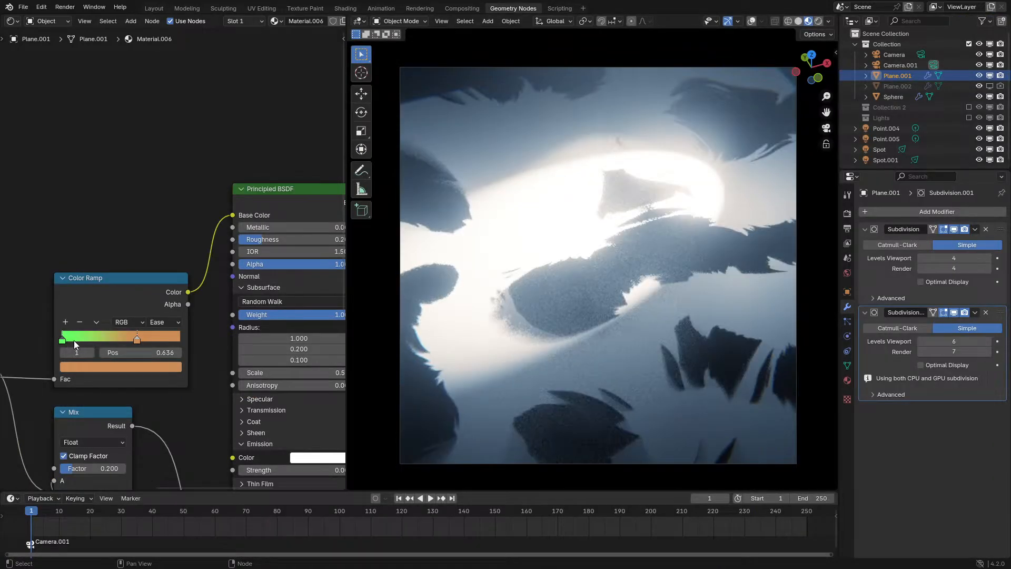
pyautogui.scroll(1, 122, 357)
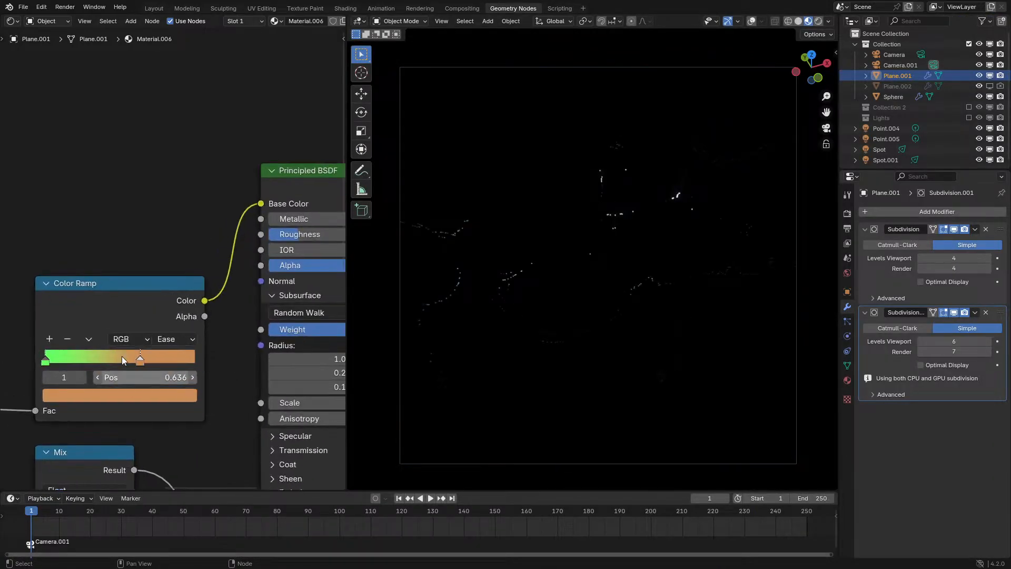
pyautogui.moveTo(121, 356); pyautogui.dragTo(135, 364, button='middle')
pyautogui.scroll(1, 139, 368)
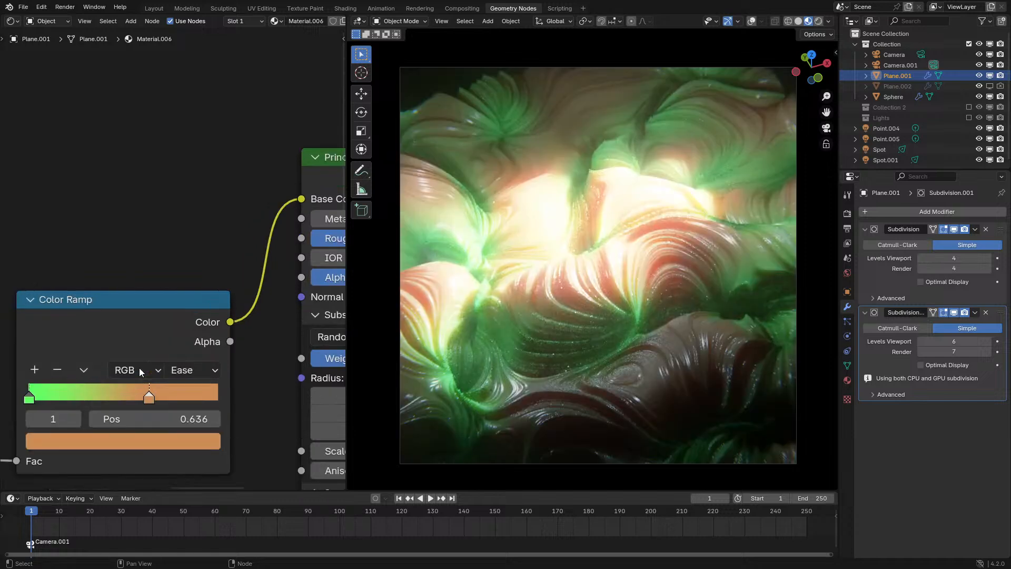
pyautogui.moveTo(60, 393); pyautogui.dragTo(190, 400)
pyautogui.moveTo(164, 341); pyautogui.dragTo(14, 407, button='middle')
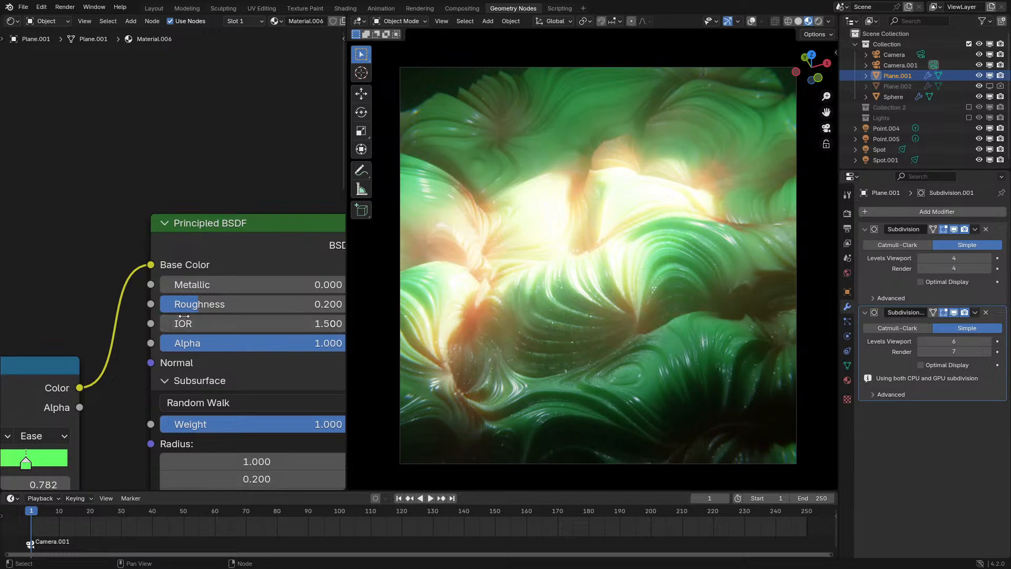
pyautogui.moveTo(182, 307); pyautogui.dragTo(286, 306)
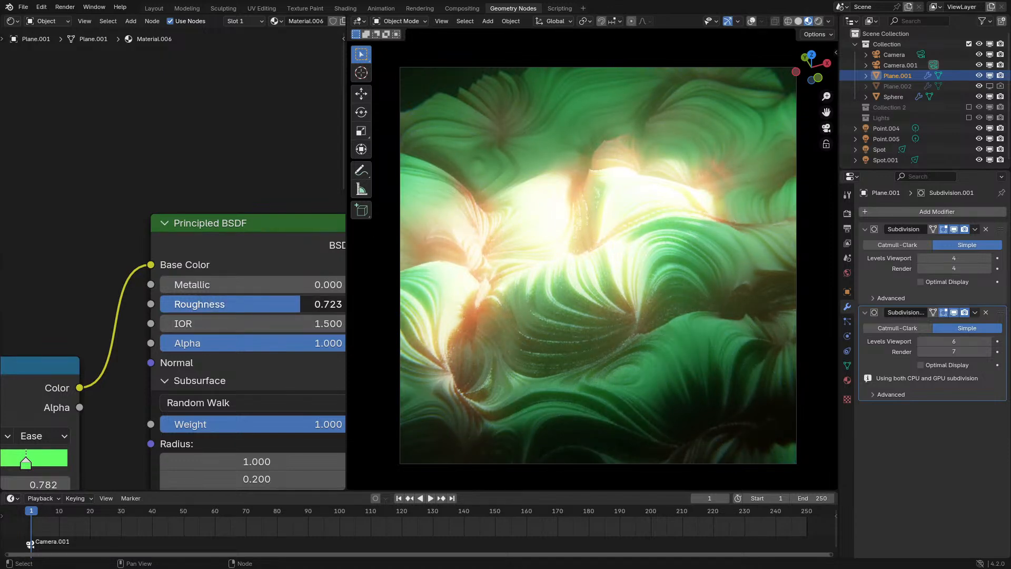
# Change the Color Ramp's first stop at 0.000 from orange to black
pyautogui.scroll(-3, 112, 350)
pyautogui.moveTo(111, 351); pyautogui.dragTo(222, 274, button='middle')
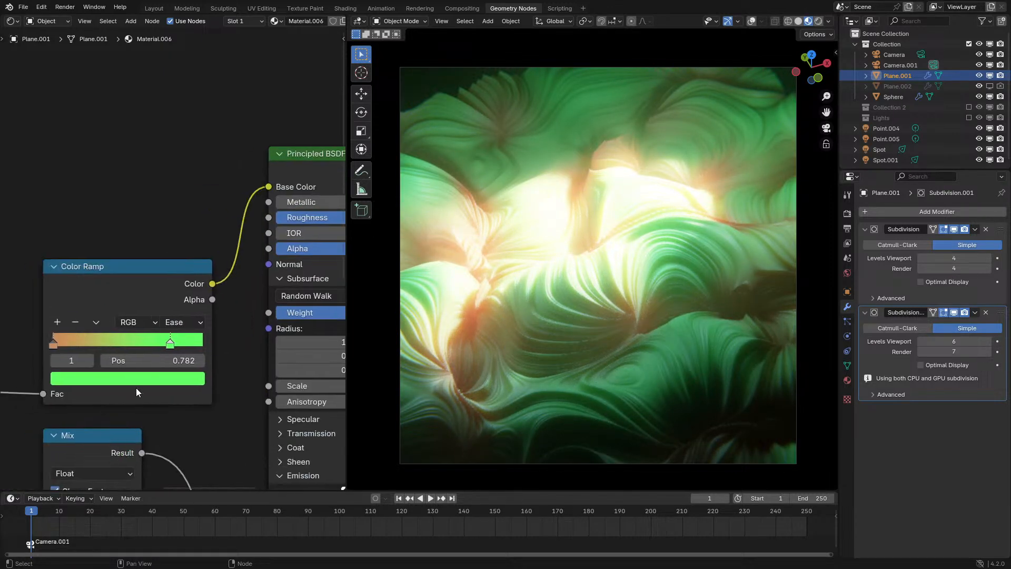
pyautogui.scroll(2, 136, 388)
pyautogui.click(49, 351)
pyautogui.click(68, 397)
pyautogui.scroll(-10, 158, 193)
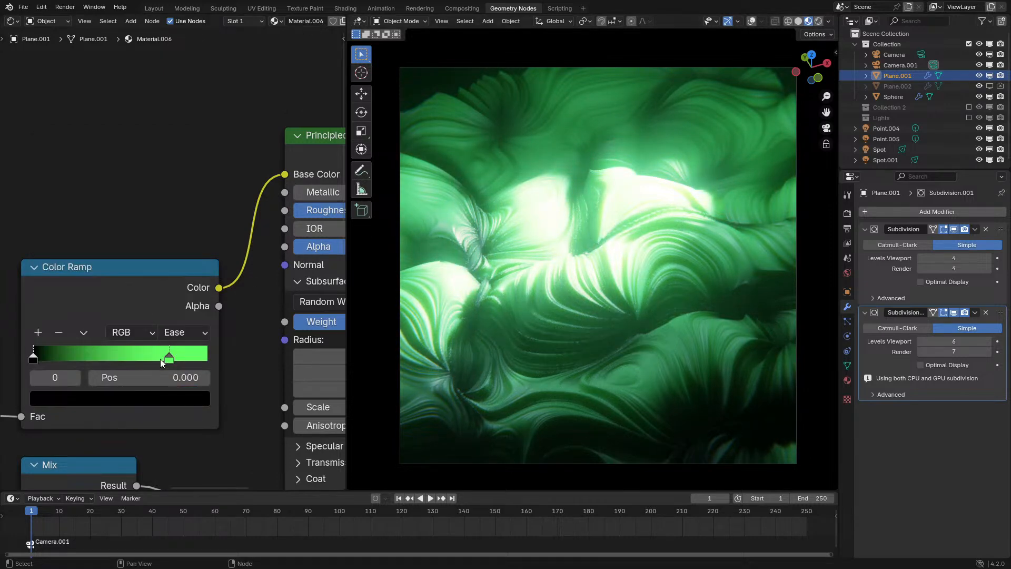
# Move the Color Ramp's green stop to 0.991 in magenta and lower the Principled BSDF's Roughness
pyautogui.moveTo(161, 362); pyautogui.dragTo(198, 363)
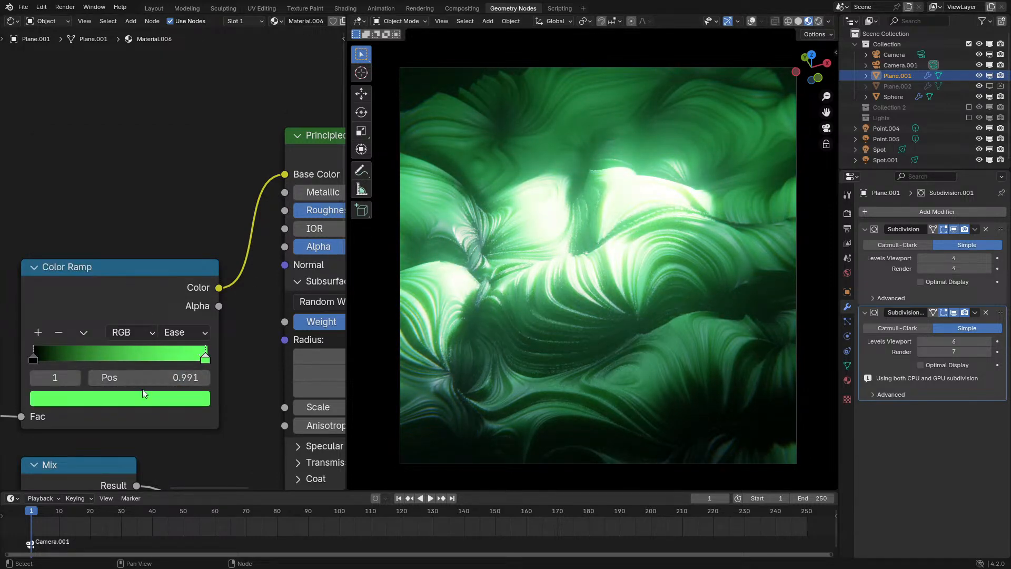
pyautogui.click(122, 403)
pyautogui.moveTo(122, 215)
pyautogui.mouseDown()
pyautogui.moveTo(100, 282)
pyautogui.moveTo(51, 252)
pyautogui.moveTo(151, 271)
pyautogui.moveTo(172, 248)
pyautogui.mouseUp()
pyautogui.moveTo(316, 208); pyautogui.dragTo(215, 229, button='middle')
pyautogui.keyDown('ctrl'); pyautogui.moveTo(313, 231); pyautogui.dragTo(276, 230); pyautogui.keyUp('ctrl')
# Turn the Color Ramp's second stop black and set the Principled BSDF's Roughness to 0.300
pyautogui.moveTo(161, 317); pyautogui.dragTo(251, 283, button='middle')
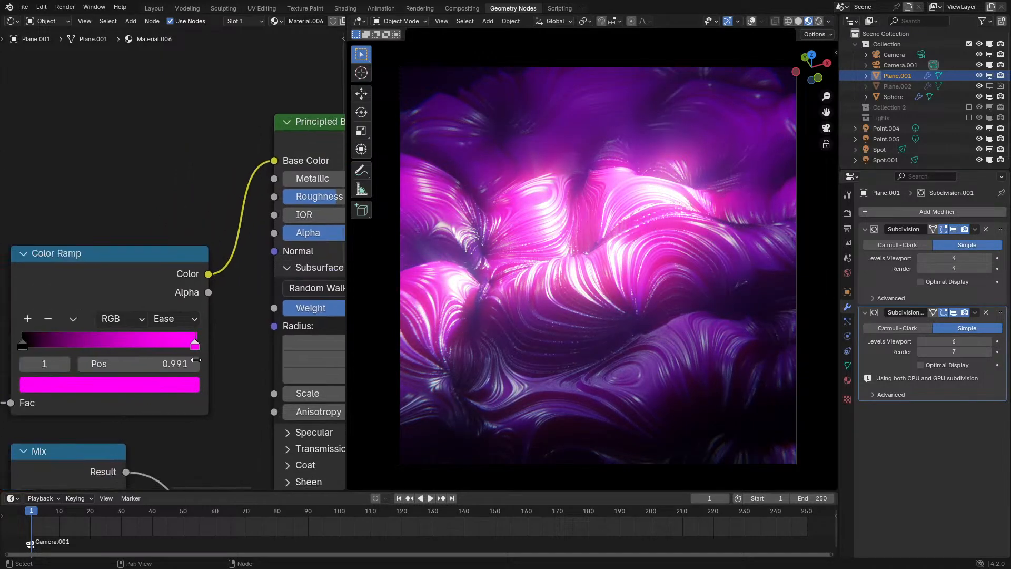
pyautogui.click(175, 381)
pyautogui.click(125, 154)
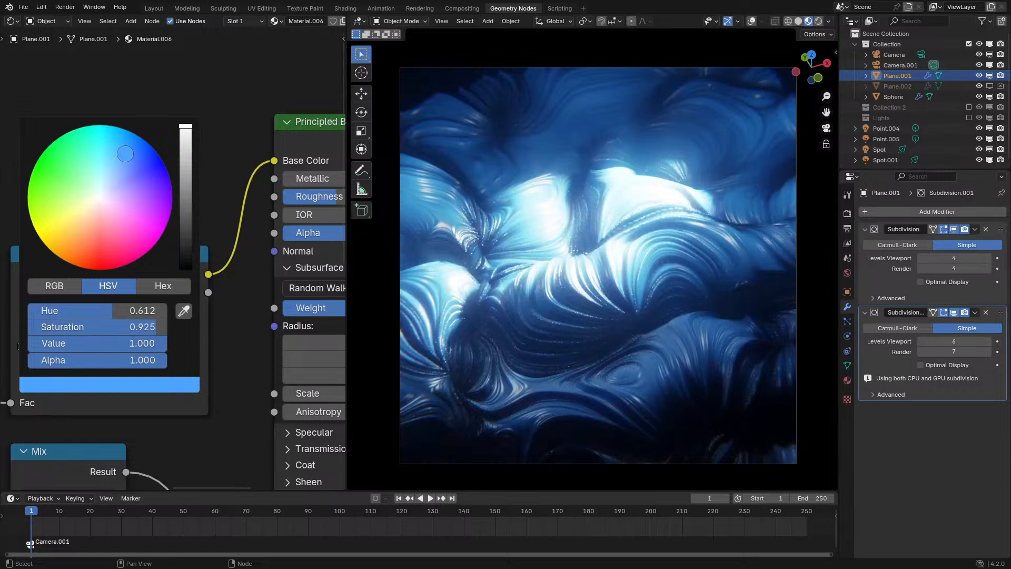
pyautogui.moveTo(126, 154)
pyautogui.mouseDown()
pyautogui.moveTo(138, 138)
pyautogui.moveTo(161, 235)
pyautogui.mouseUp()
pyautogui.scroll(-20, 108, 170)
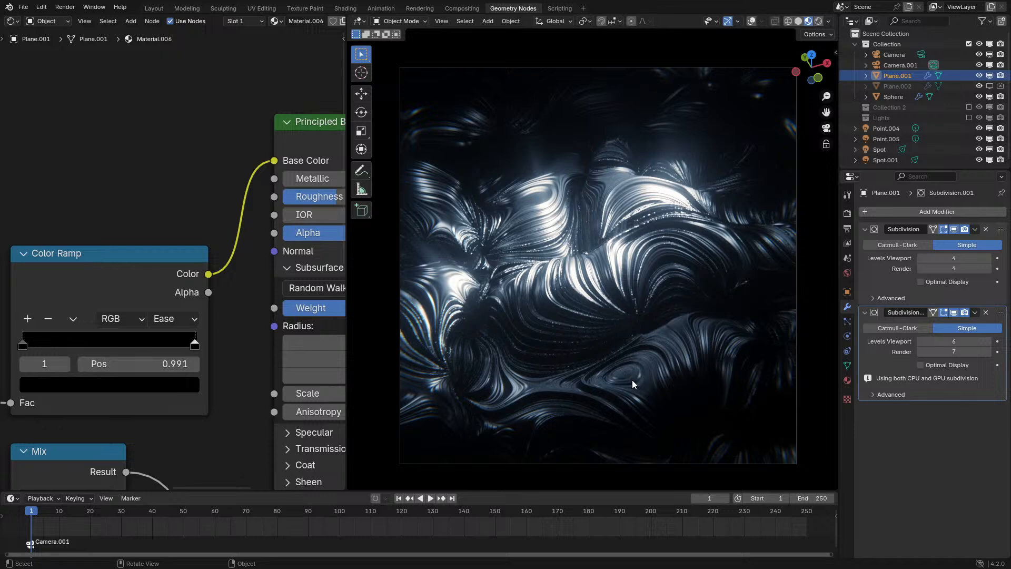
pyautogui.moveTo(294, 224); pyautogui.dragTo(250, 257, button='middle')
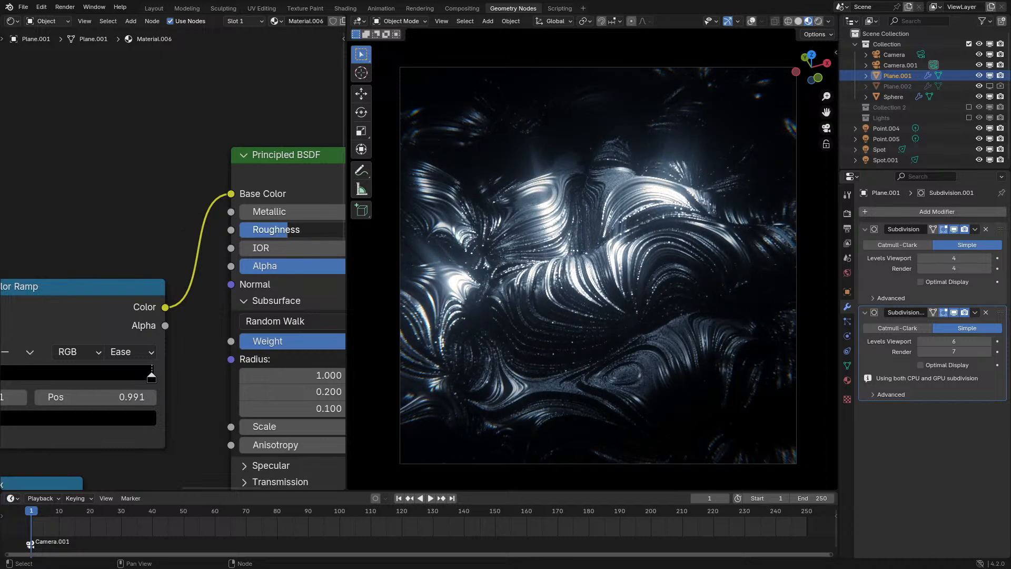
pyautogui.moveTo(342, 232); pyautogui.dragTo(314, 233)
# Duplicate the Color Ramp with its input link, connect the copy to Emission Color, and move the Displacement node aside
pyautogui.scroll(-3, 62, 309)
pyautogui.moveTo(92, 301); pyautogui.dragTo(126, 204, button='middle')
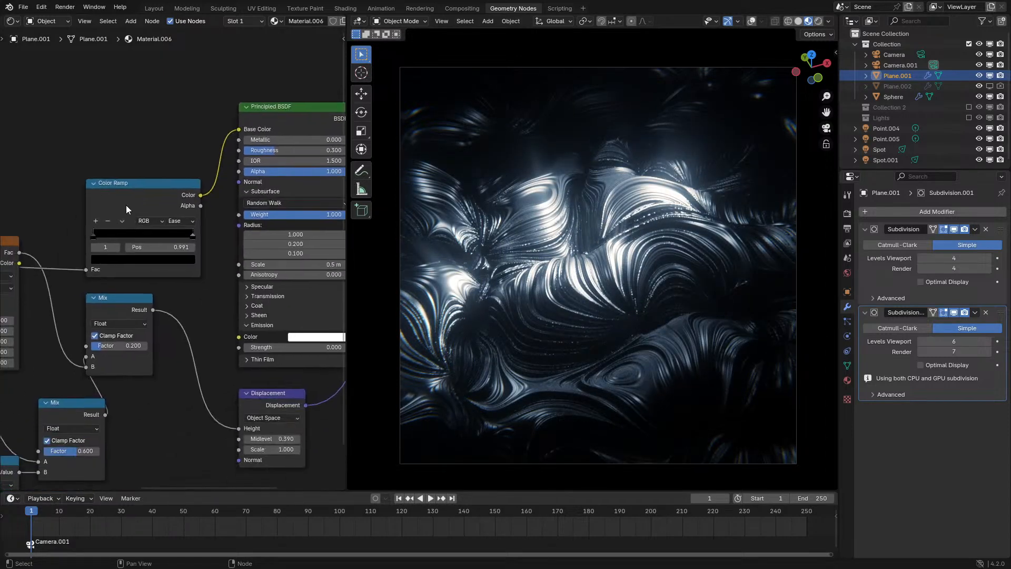
pyautogui.click(196, 190)
pyautogui.moveTo(177, 265); pyautogui.dragTo(178, 266)
pyautogui.click(210, 456)
pyautogui.moveTo(239, 463); pyautogui.dragTo(238, 336)
pyautogui.moveTo(274, 393); pyautogui.dragTo(321, 374)
pyautogui.moveTo(267, 381); pyautogui.dragTo(207, 292, button='middle')
# Add a Power math node fed by the duplicated Color Ramp's Color output
pyautogui.moveTo(179, 373); pyautogui.dragTo(217, 383)
pyautogui.write('power')
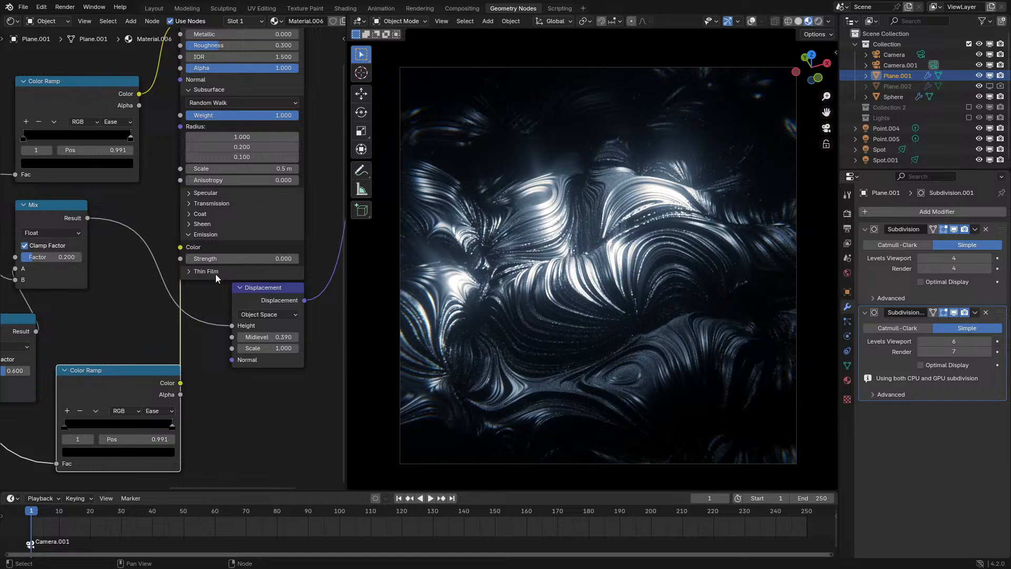
pyautogui.moveTo(179, 384); pyautogui.dragTo(208, 396)
pyautogui.write('power')
pyautogui.press('Return')
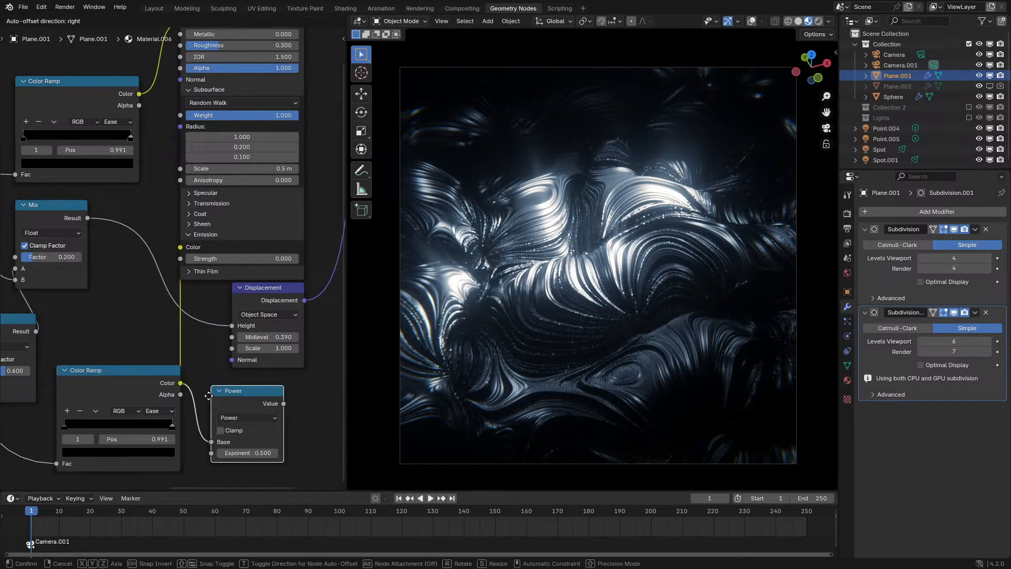
# Route the Power result through a Multiply node into Emission Strength and cut the ramp's link to Emission Color
pyautogui.moveTo(209, 396); pyautogui.dragTo(71, 380, button='middle')
pyautogui.moveTo(145, 388); pyautogui.dragTo(43, 243)
pyautogui.write('mul')
pyautogui.press('Return')
pyautogui.click(205, 399)
pyautogui.keyDown('ctrl'); pyautogui.moveTo(37, 314); pyautogui.dragTo(48, 323, button='right'); pyautogui.keyUp('ctrl')
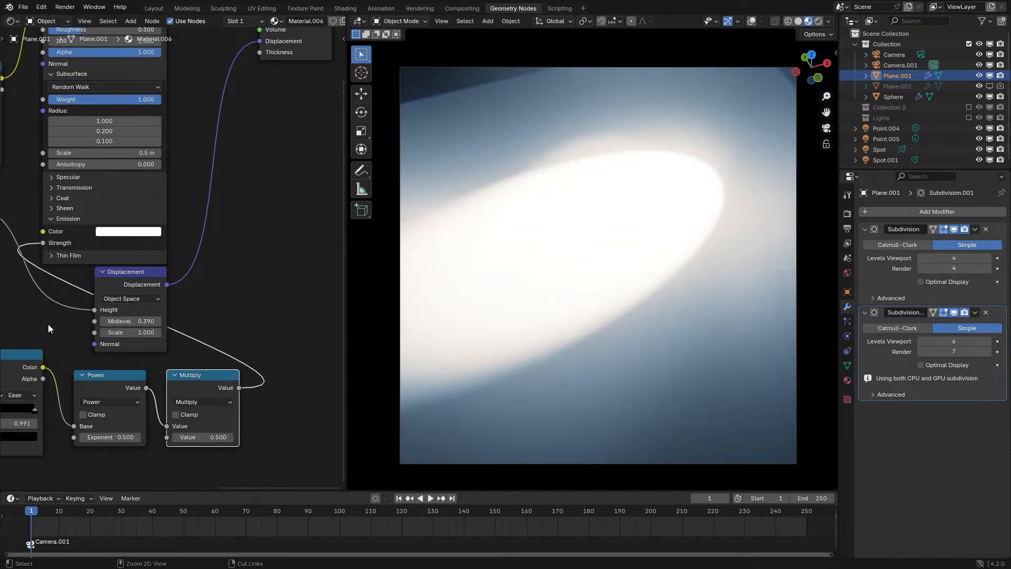
# Move the emission Color Ramp, Power and Multiply nodes further below the Displacement node
pyautogui.moveTo(93, 359); pyautogui.dragTo(116, 319, button='middle')
pyautogui.scroll(4, 115, 319)
pyautogui.moveTo(80, 409); pyautogui.dragTo(137, 337, button='middle')
pyautogui.moveTo(37, 286); pyautogui.dragTo(49, 359)
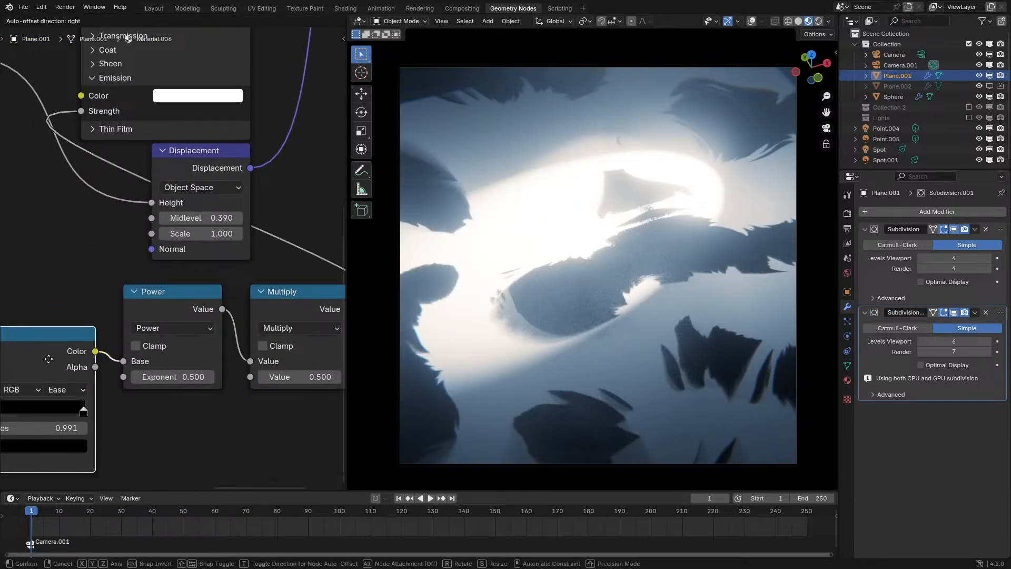
pyautogui.moveTo(174, 429); pyautogui.dragTo(290, 310)
pyautogui.moveTo(298, 304); pyautogui.dragTo(294, 342)
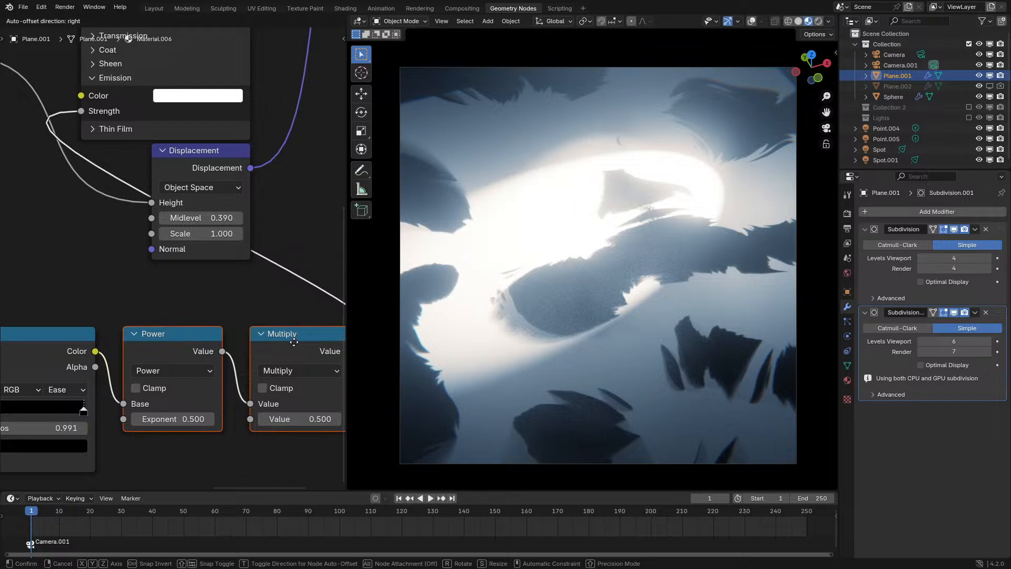
# Set the Power node's Exponent to 7.500 and the Multiply node's Value to 4.800
pyautogui.click(159, 418)
pyautogui.click(163, 419)
pyautogui.press('Escape')
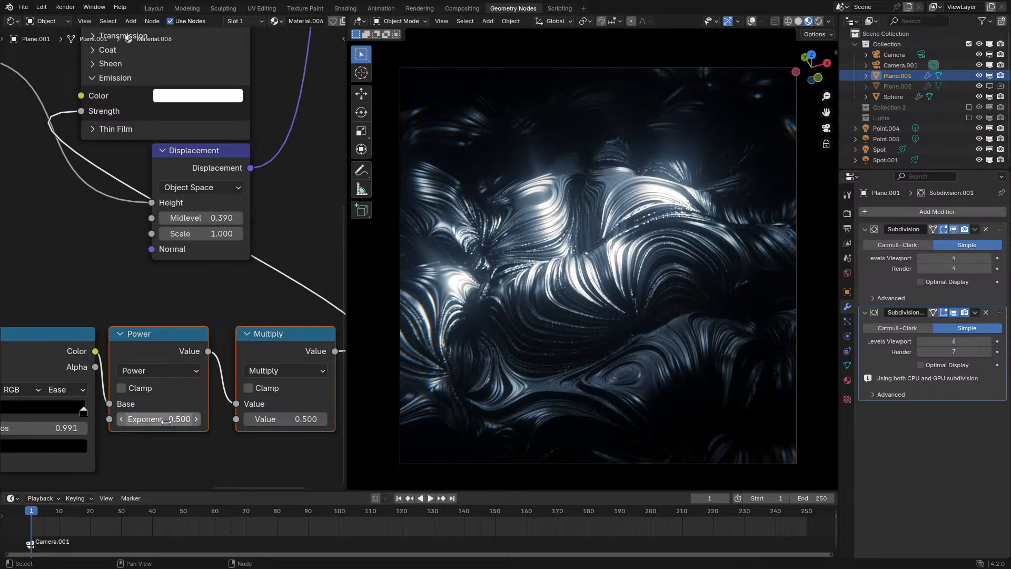
pyautogui.moveTo(162, 420); pyautogui.dragTo(202, 419)
pyautogui.moveTo(279, 419); pyautogui.dragTo(324, 419)
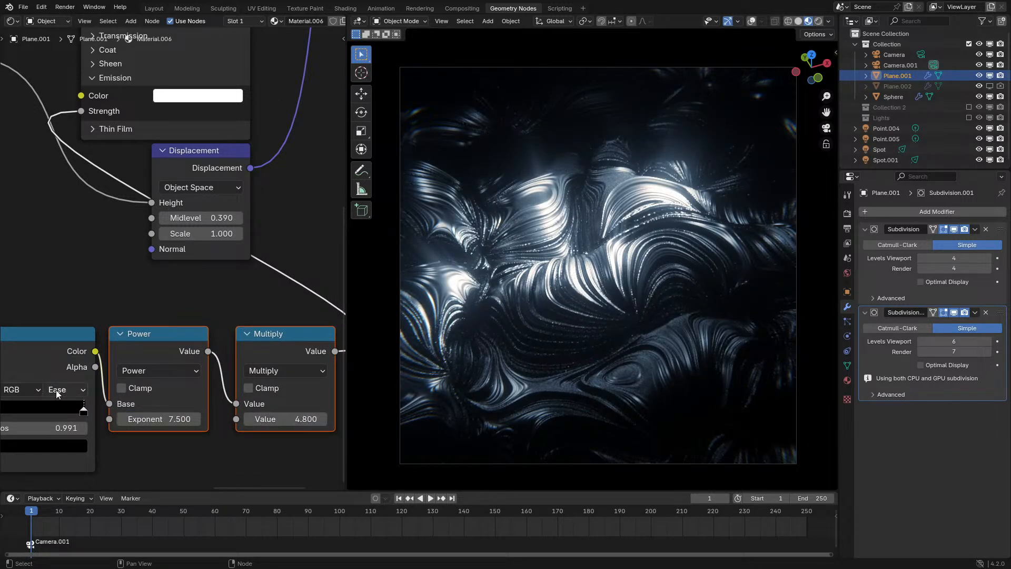
# Make the emission Color Ramp run from white at its start to black at 0.495
pyautogui.click(57, 445)
pyautogui.scroll(20, 65, 312)
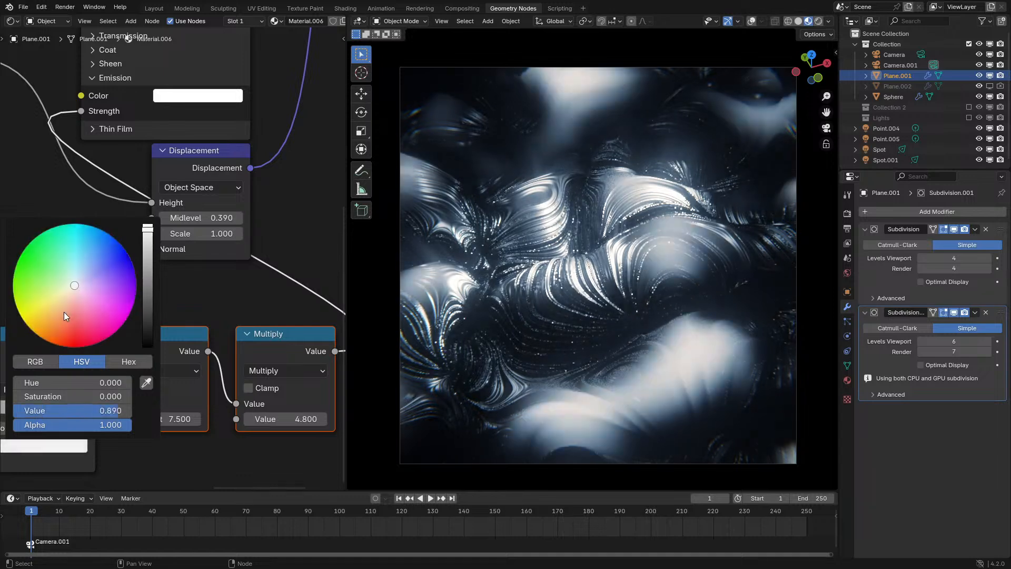
pyautogui.moveTo(82, 411); pyautogui.dragTo(192, 388, button='middle')
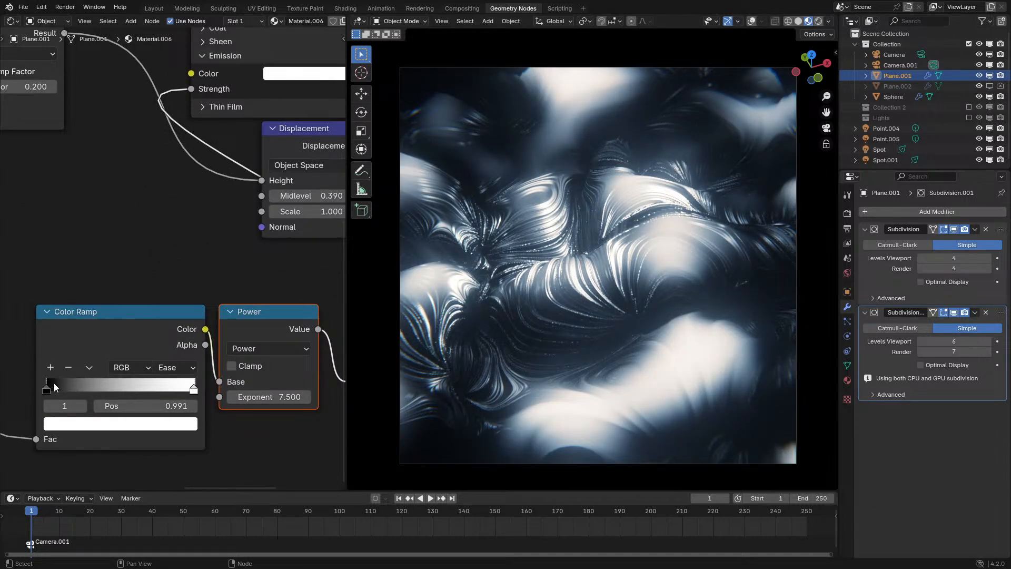
pyautogui.moveTo(48, 389)
pyautogui.mouseDown()
pyautogui.moveTo(137, 390)
pyautogui.moveTo(47, 390)
pyautogui.mouseUp()
pyautogui.moveTo(144, 392); pyautogui.dragTo(123, 395)
# Set the Power node's Exponent to 8.000 and the Emission color to orange
pyautogui.moveTo(168, 332); pyautogui.dragTo(0, 385, button='middle')
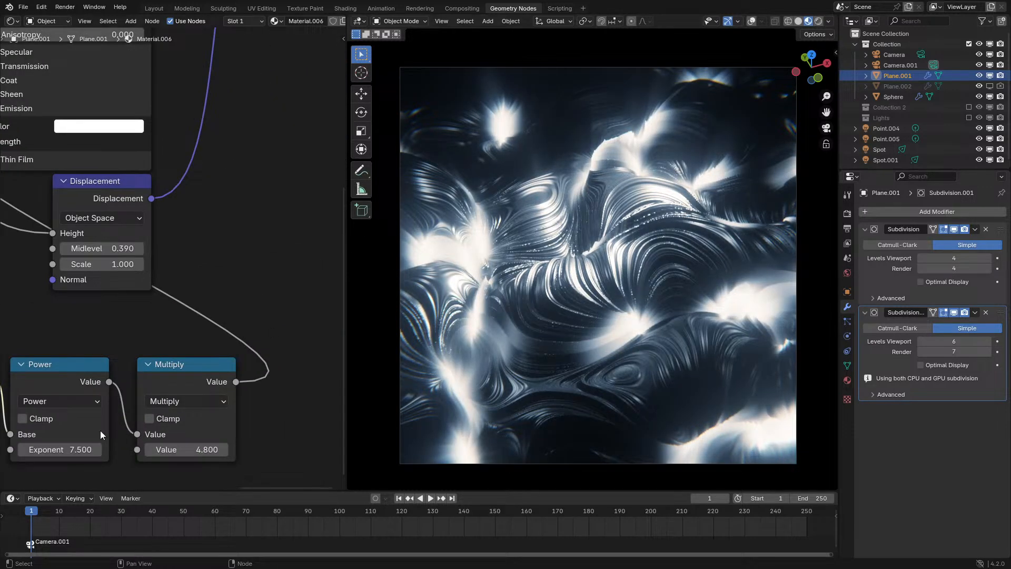
pyautogui.moveTo(62, 449); pyautogui.dragTo(84, 449)
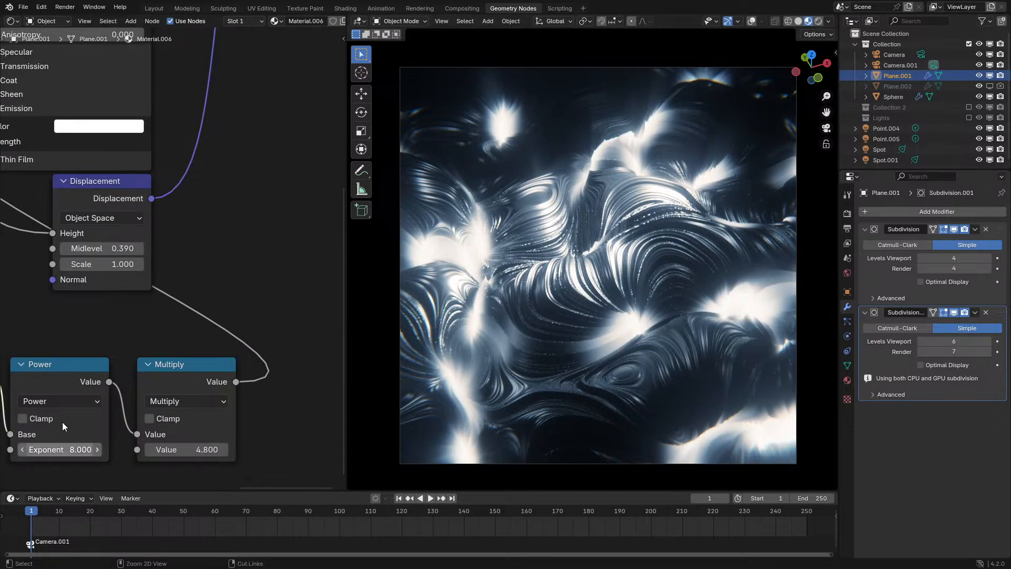
pyautogui.click(127, 128)
pyautogui.click(100, 258)
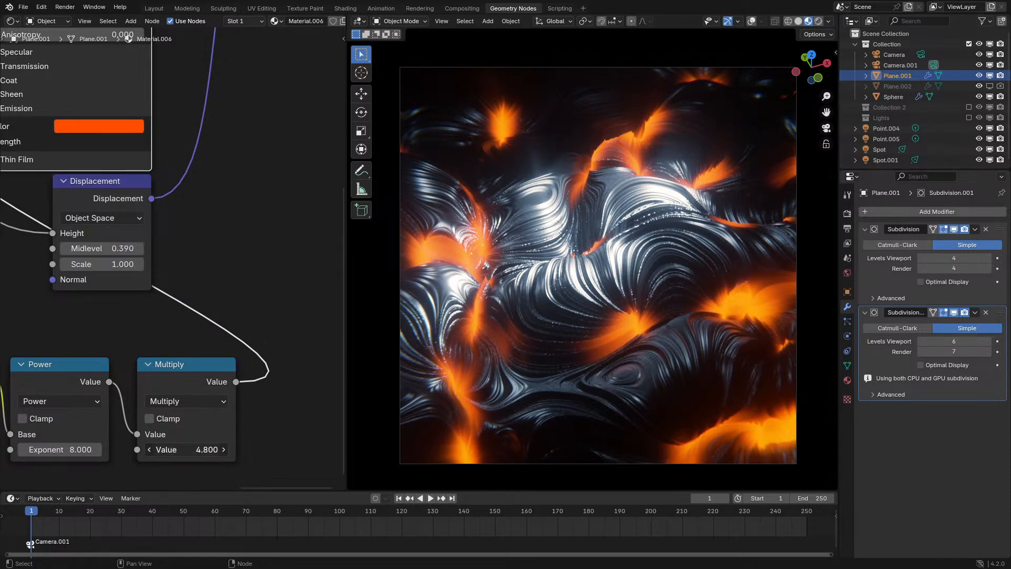
# Raise the emission strength by setting the Multiply node's Value to 39.000
pyautogui.moveTo(186, 449); pyautogui.dragTo(228, 449)
pyautogui.moveTo(64, 445)
pyautogui.keyDown('ctrl'); pyautogui.mouseDown()
pyautogui.moveTo(94, 445)
pyautogui.moveTo(64, 445)
pyautogui.mouseUp(); pyautogui.keyUp('ctrl')
pyautogui.scroll(-8, 63, 446)
pyautogui.moveTo(30, 266); pyautogui.dragTo(184, 299, button='middle')
pyautogui.scroll(1, 185, 300)
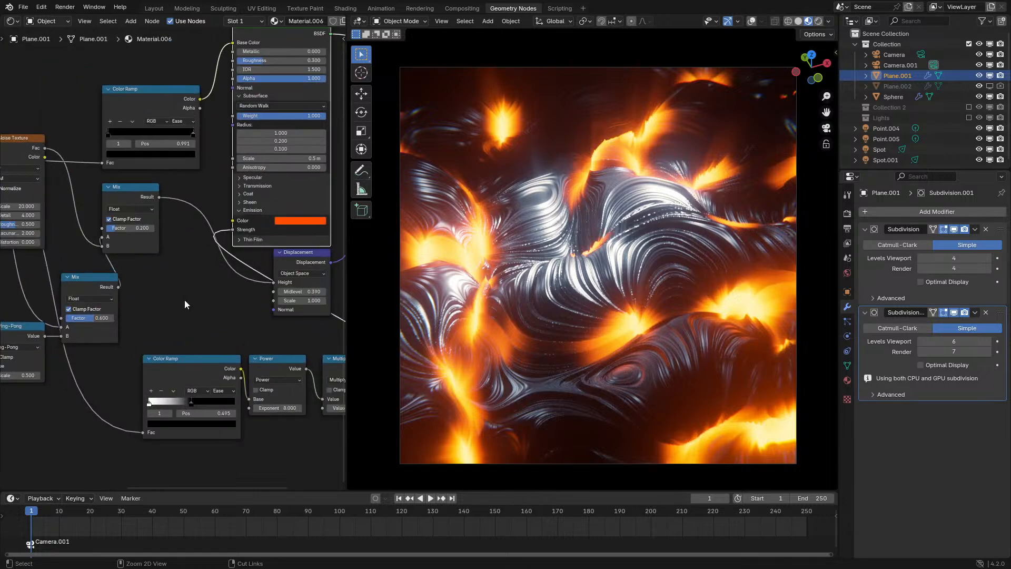
pyautogui.hotkey('ctrl', 'space')
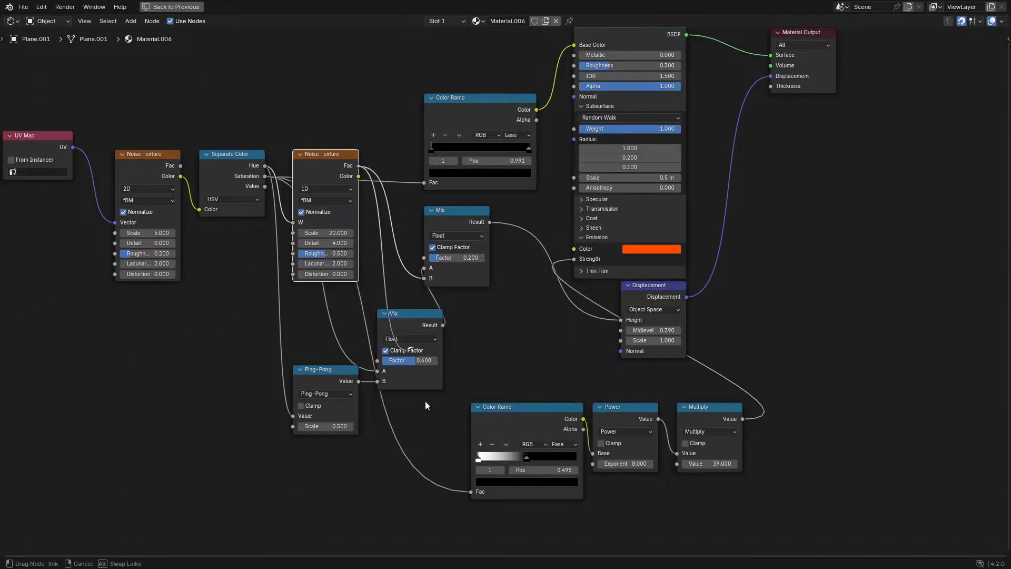
# Restore the full workspace layout and display the scene's render sampling and denoising settings
pyautogui.hotkey('ctrl', 'space')
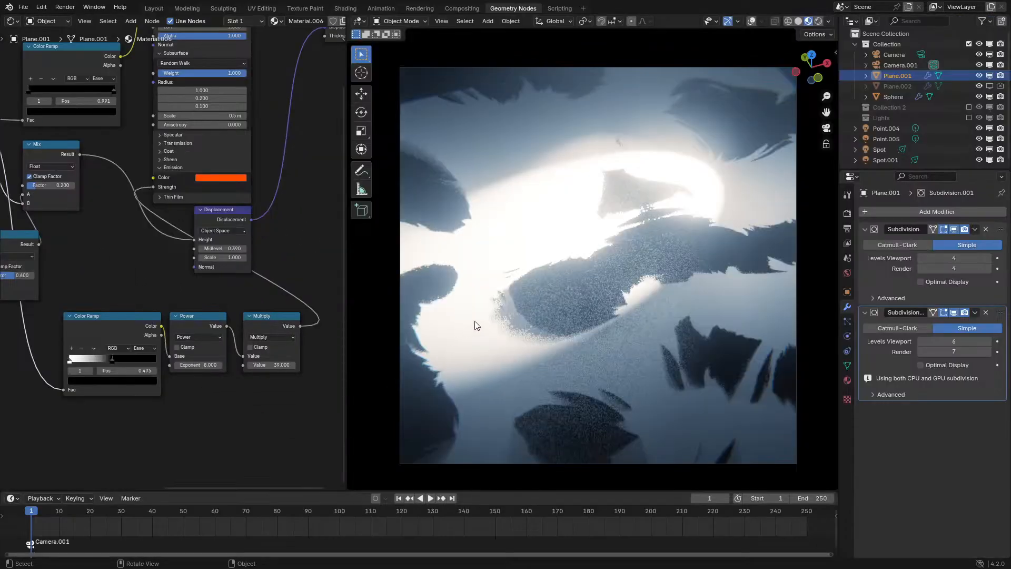
pyautogui.moveTo(138, 330); pyautogui.dragTo(146, 319, button='middle')
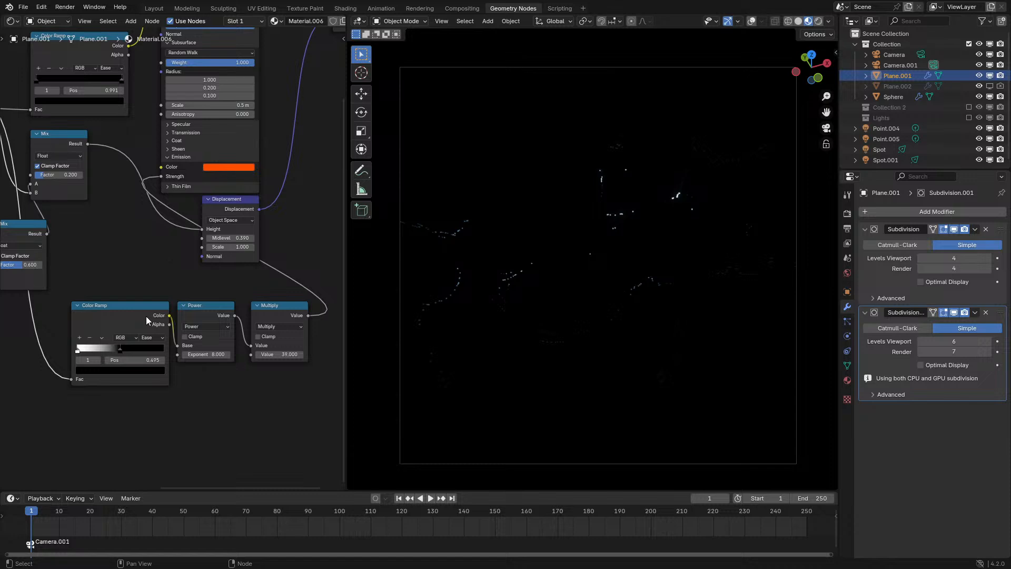
pyautogui.scroll(1, 147, 319)
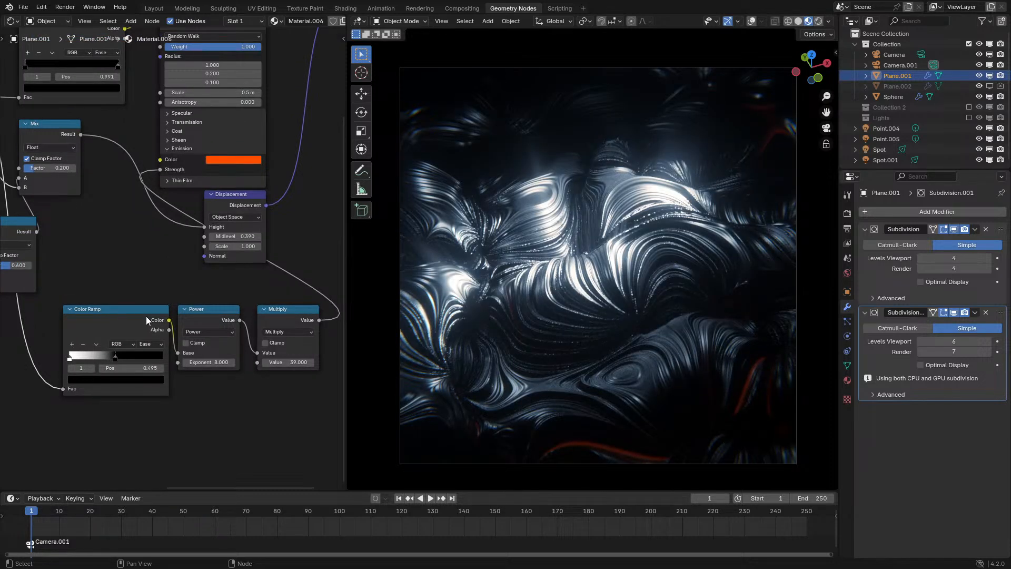
pyautogui.click(848, 214)
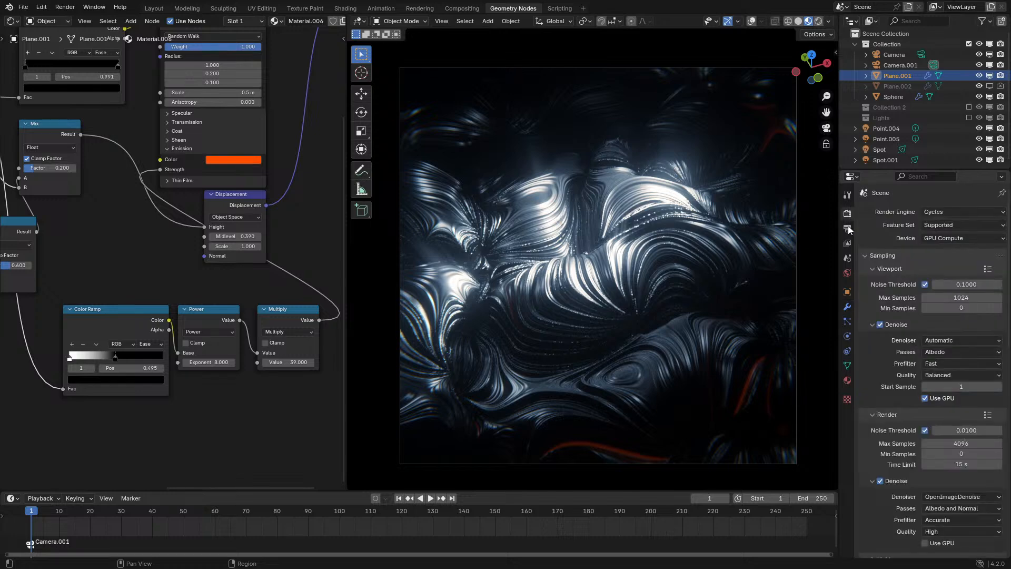
pyautogui.scroll(-1, 874, 373)
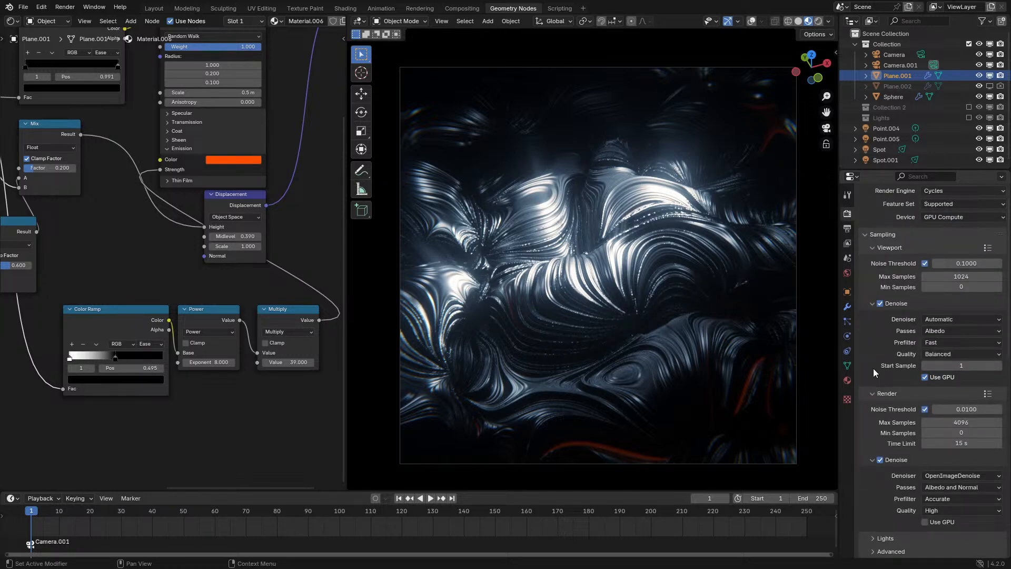
pyautogui.click(935, 520)
pyautogui.scroll(3, 642, 329)
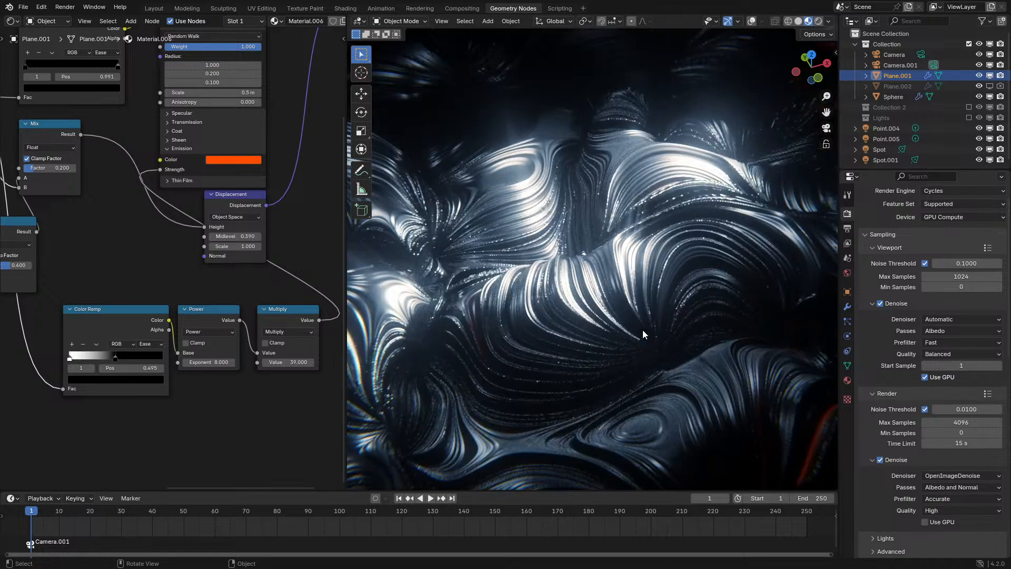
# Shift the emission Color Ramp's white stop inward and set its black stop to position 0.582
pyautogui.moveTo(78, 357)
pyautogui.mouseDown()
pyautogui.moveTo(140, 349)
pyautogui.moveTo(116, 357)
pyautogui.mouseUp()
pyautogui.scroll(-3, 542, 260)
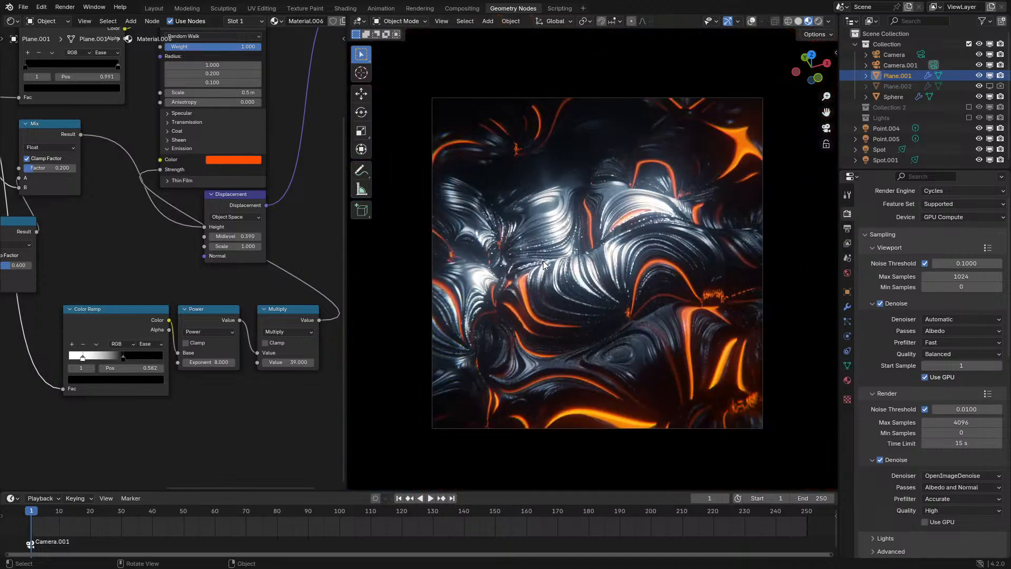
pyautogui.scroll(2, 542, 261)
# Change the Principled BSDF's Emission color to cyan with Hue 0.546 and Saturation 0.926
pyautogui.moveTo(214, 286); pyautogui.dragTo(172, 349, button='middle')
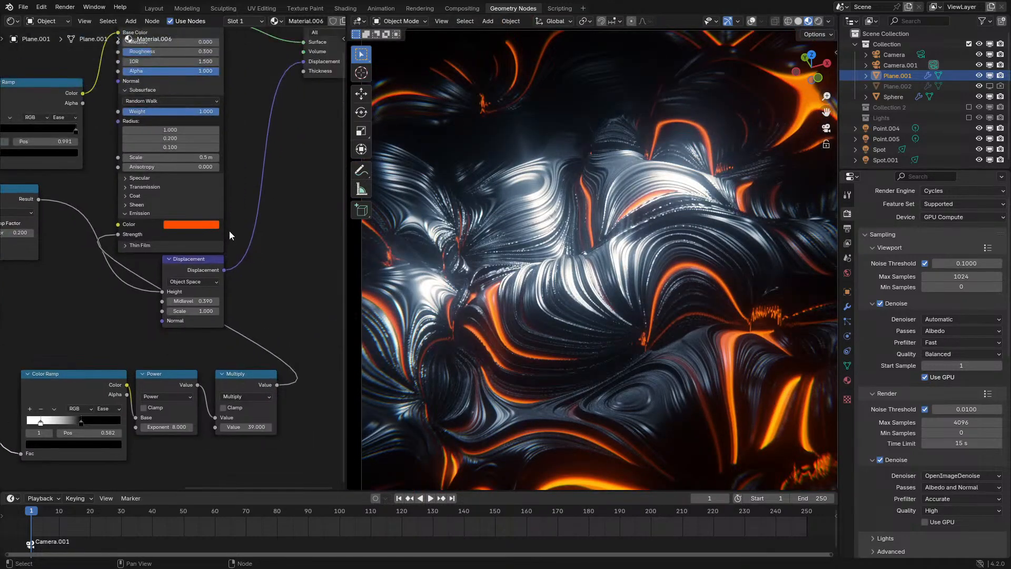
pyautogui.scroll(1, 211, 228)
pyautogui.click(198, 217)
pyautogui.moveTo(198, 144)
pyautogui.mouseDown()
pyautogui.moveTo(204, 77)
pyautogui.moveTo(217, 70)
pyautogui.mouseUp()
pyautogui.scroll(-3, 661, 276)
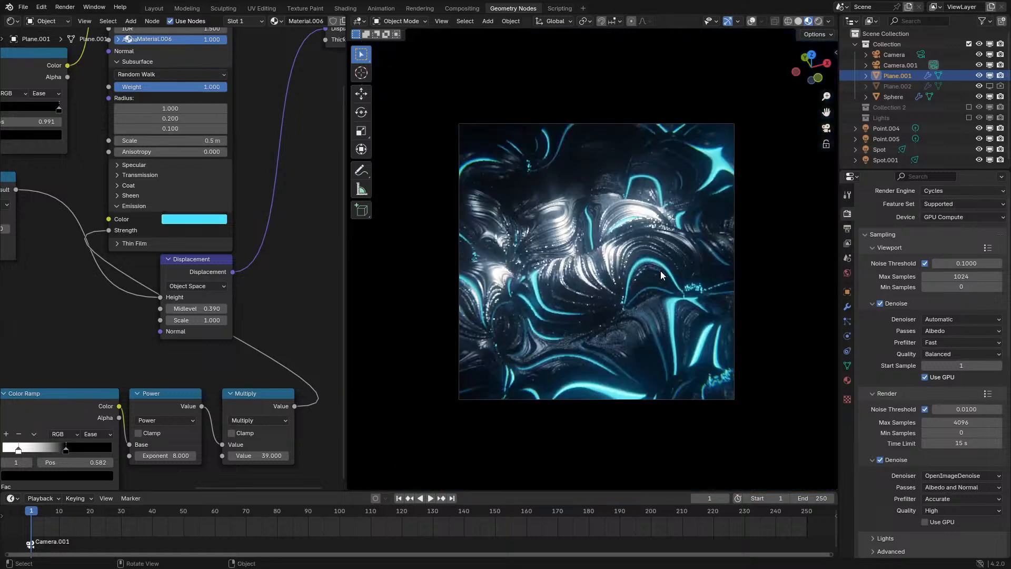
pyautogui.scroll(1, 661, 276)
pyautogui.click(188, 221)
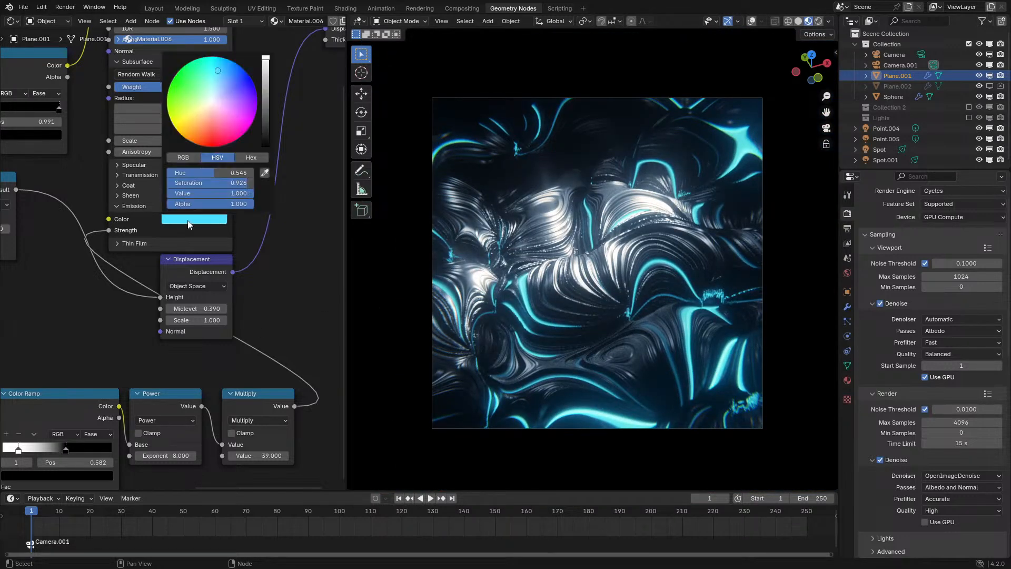
pyautogui.moveTo(196, 138); pyautogui.dragTo(217, 70)
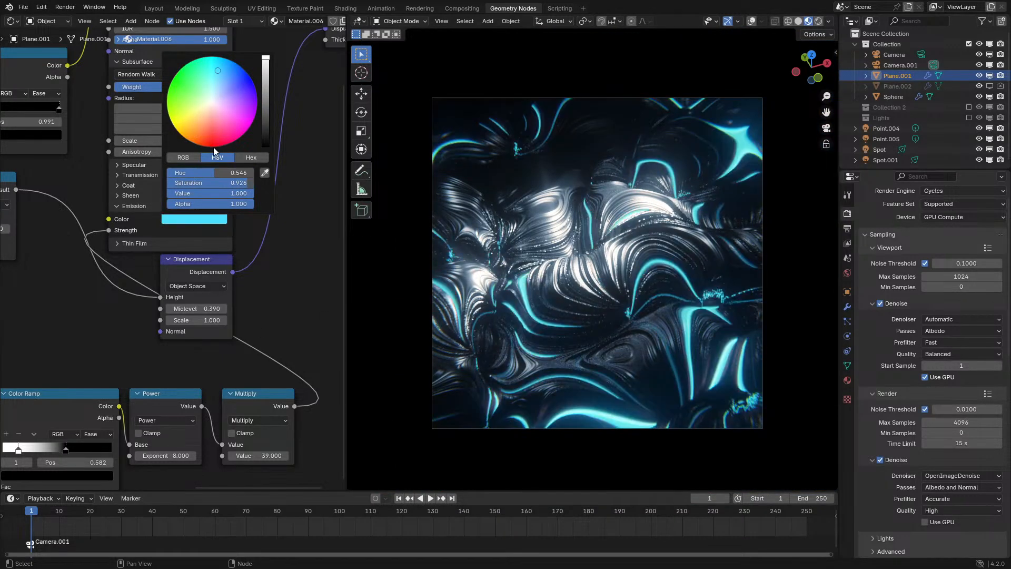
# Move the emission Color Ramp's black stop to position 0.700
pyautogui.moveTo(195, 389); pyautogui.dragTo(203, 368, button='middle')
pyautogui.moveTo(71, 428)
pyautogui.mouseDown()
pyautogui.moveTo(133, 431)
pyautogui.moveTo(85, 429)
pyautogui.mouseUp()
pyautogui.moveTo(64, 396); pyautogui.dragTo(106, 313, button='middle')
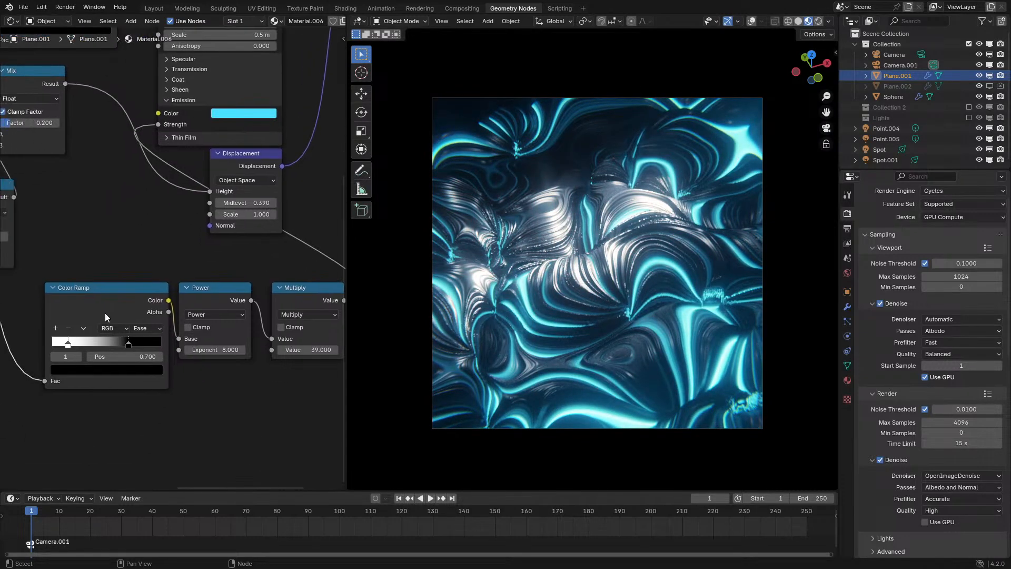
pyautogui.scroll(2, 136, 354)
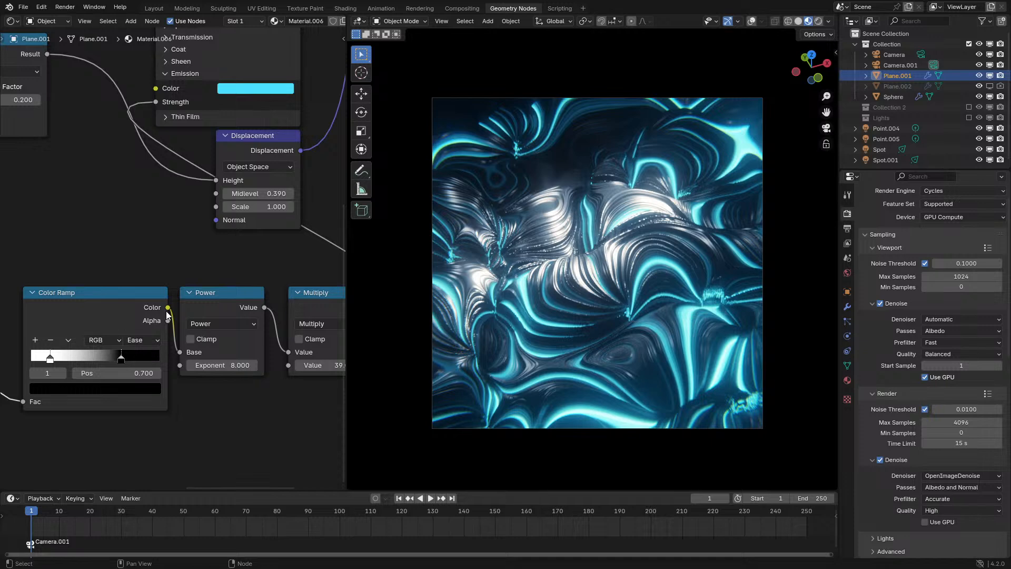
# Add an Lg Light Falloff group fed by the emission Color Ramp's Color output and inspect the nodes inside it
pyautogui.moveTo(167, 312); pyautogui.dragTo(217, 390)
pyautogui.write('lg')
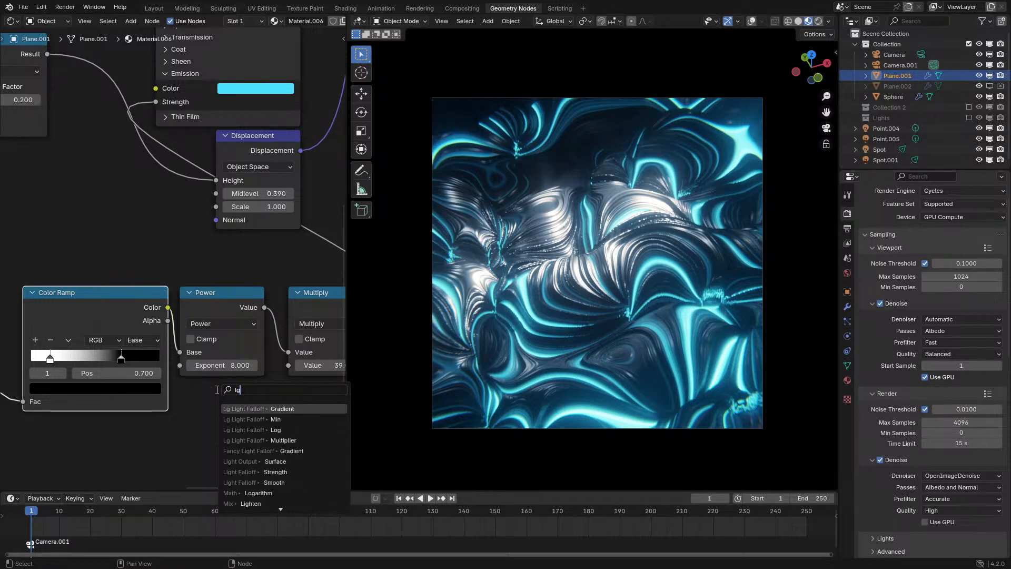
pyautogui.press('Return')
pyautogui.press('Tab')
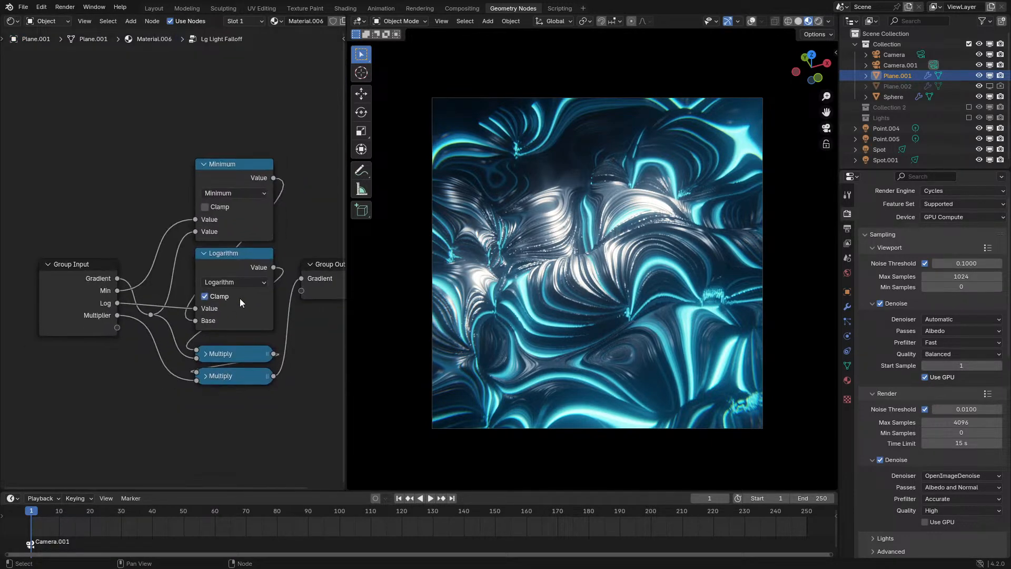
pyautogui.press('Tab')
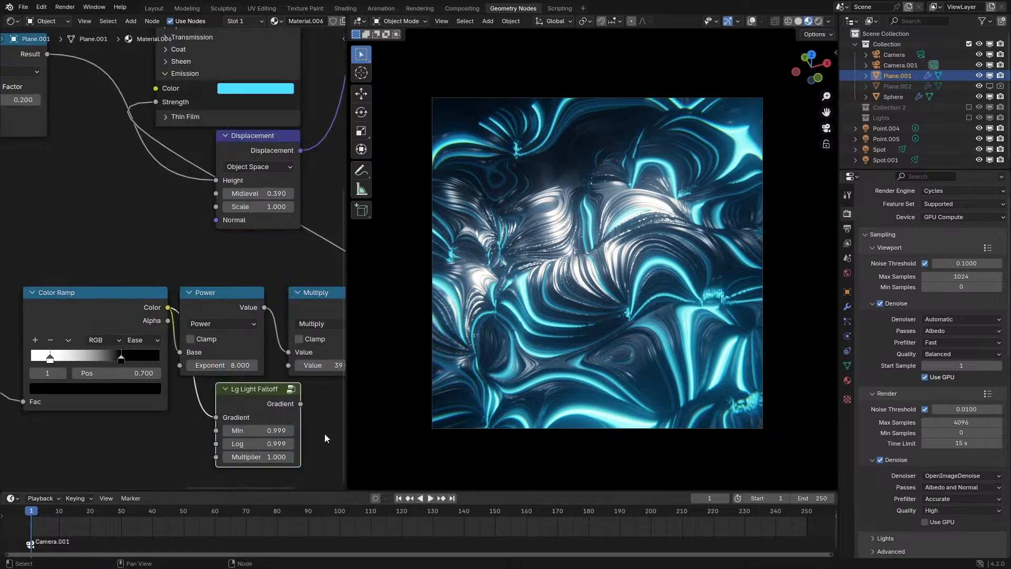
# Connect the Lg Light Falloff's Gradient to Emission Strength, delete the Power and Multiply nodes, and place the falloff node beside the Color Ramp
pyautogui.moveTo(300, 403); pyautogui.dragTo(172, 197)
pyautogui.moveTo(224, 246); pyautogui.dragTo(306, 323)
pyautogui.press('x')
pyautogui.moveTo(267, 388); pyautogui.dragTo(242, 304)
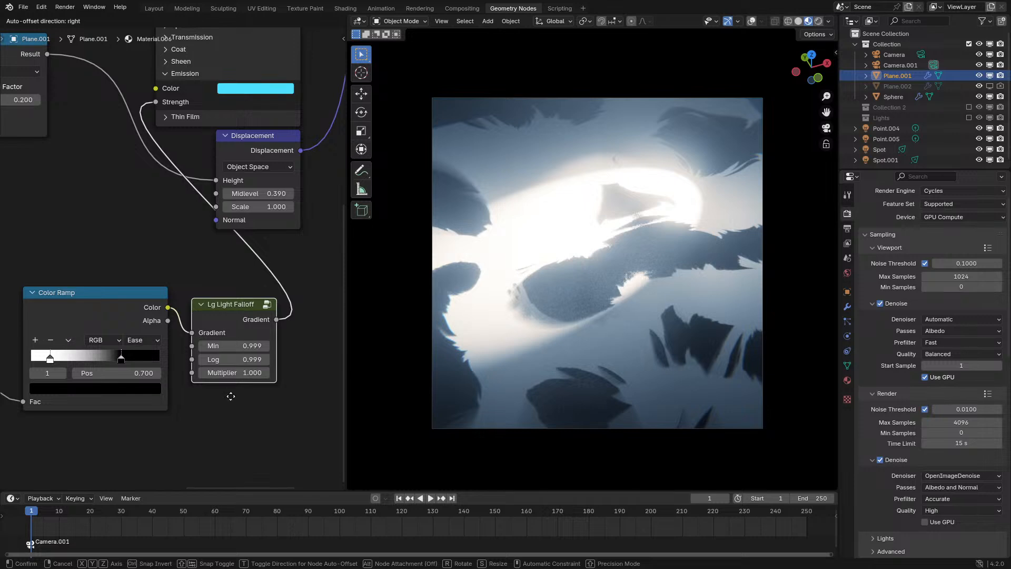
pyautogui.click(230, 396)
# Set the Lg Light Falloff node's Multiplier to 200
pyautogui.scroll(2, 231, 396)
pyautogui.moveTo(234, 372); pyautogui.dragTo(295, 373)
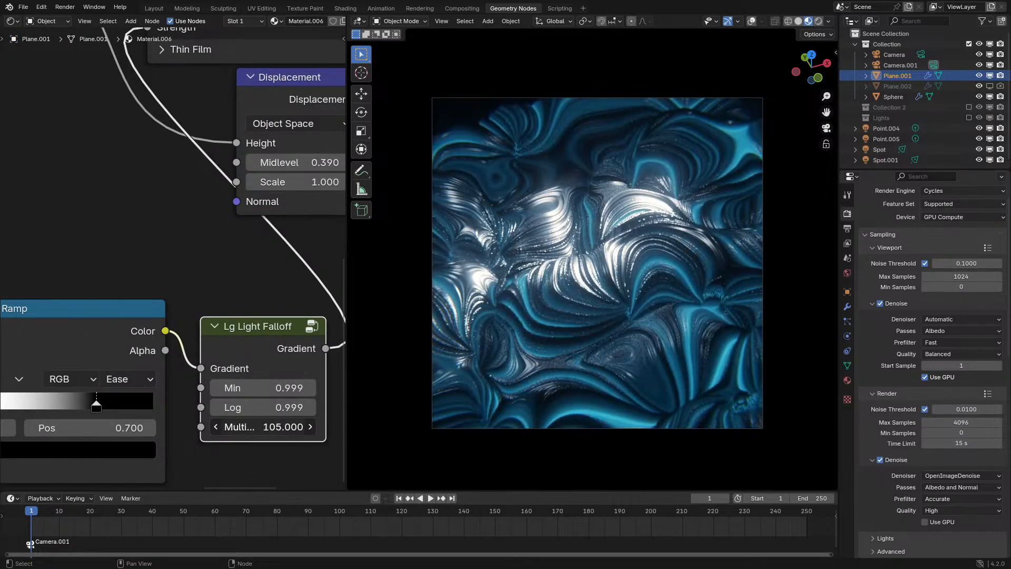
pyautogui.moveTo(263, 426); pyautogui.dragTo(295, 427)
pyautogui.click(258, 429)
pyautogui.write('2')
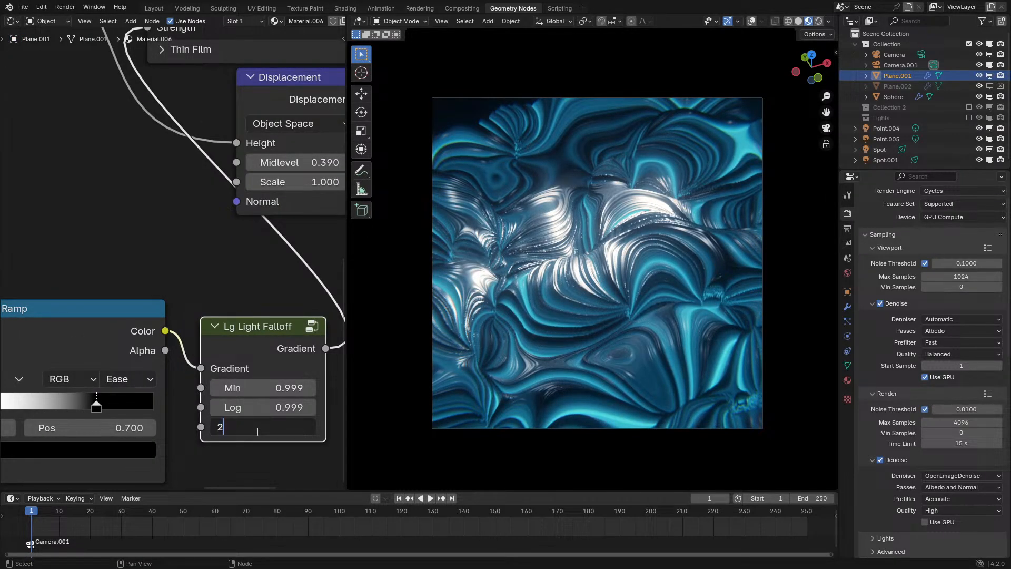
pyautogui.press('Return')
# Set the emission Color Ramp's white stop to position 0.245 and its black stop to 0.577
pyautogui.moveTo(125, 396); pyautogui.dragTo(205, 395, button='middle')
pyautogui.moveTo(56, 400); pyautogui.dragTo(76, 395)
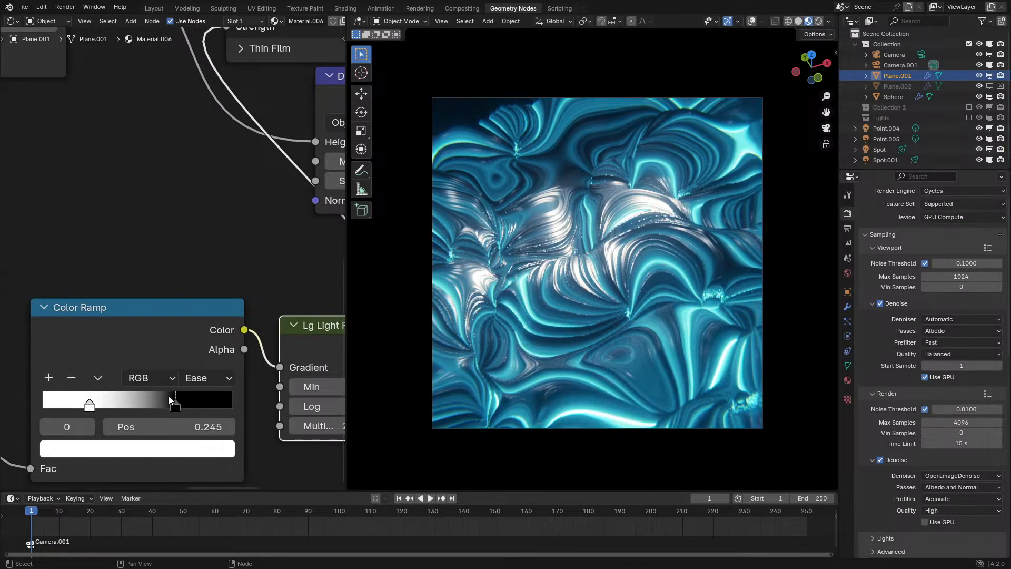
pyautogui.moveTo(171, 400); pyautogui.dragTo(146, 406)
# Change the Emission color from cyan to orange
pyautogui.moveTo(226, 209); pyautogui.dragTo(116, 388, button='middle')
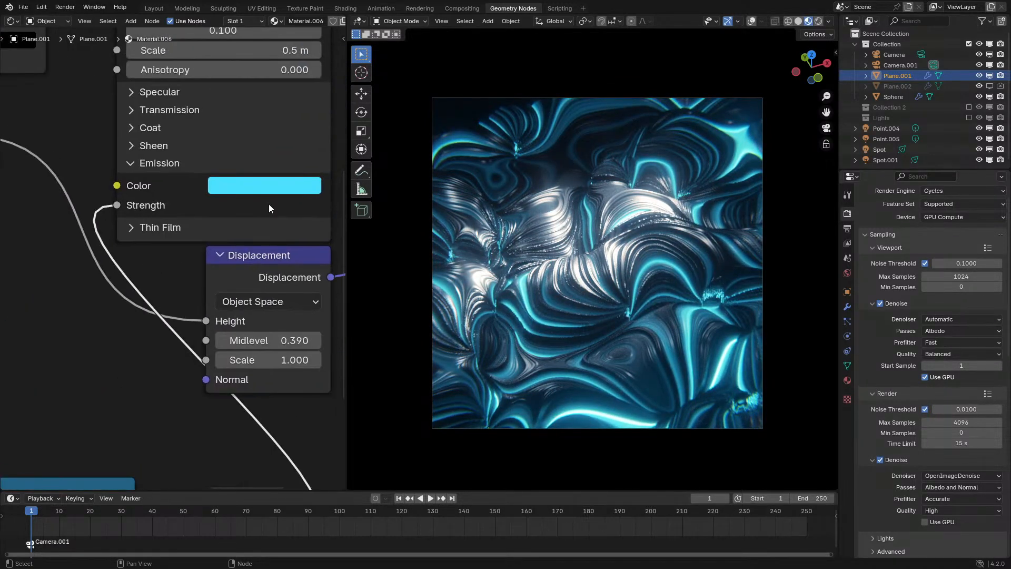
pyautogui.click(272, 190)
pyautogui.moveTo(270, 272)
pyautogui.mouseDown()
pyautogui.moveTo(280, 346)
pyautogui.moveTo(267, 352)
pyautogui.mouseUp()
# Try a Multiplier of 2000 on the Lg Light Falloff node, and undo it
pyautogui.moveTo(147, 368); pyautogui.dragTo(117, 200, button='middle')
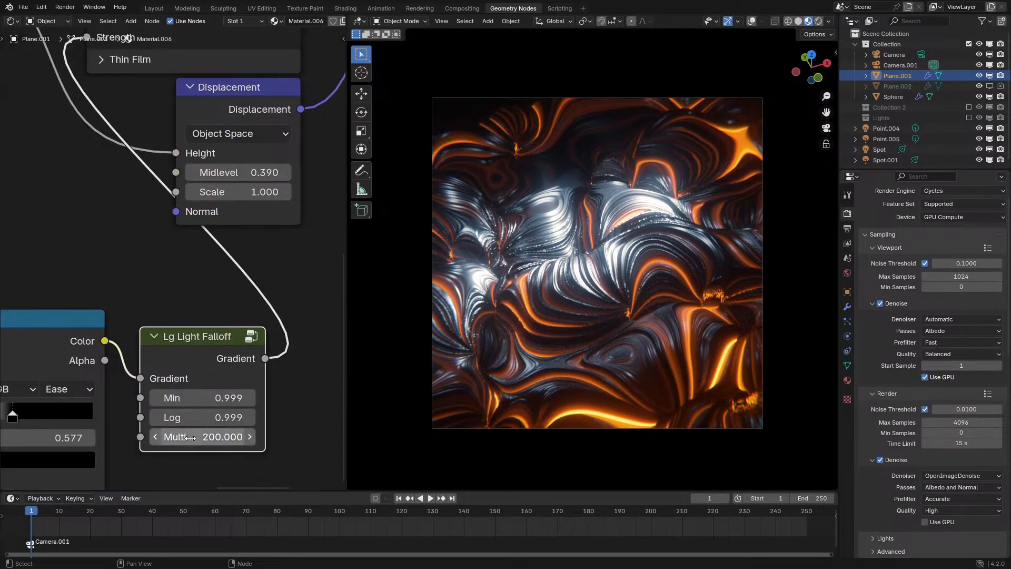
pyautogui.click(191, 439)
pyautogui.write('2000')
pyautogui.press('Return')
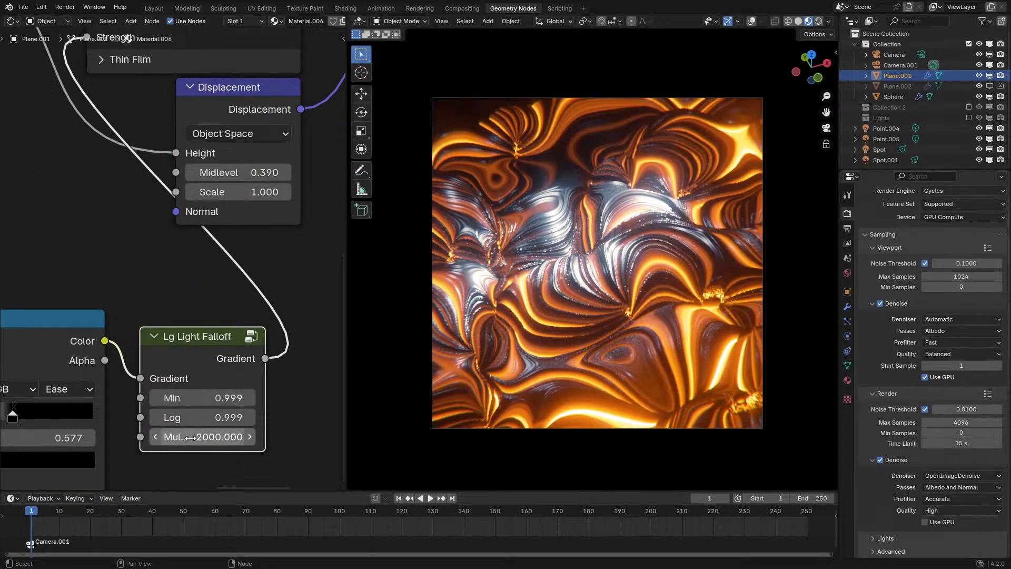
pyautogui.hotkey('ctrl', 'z')
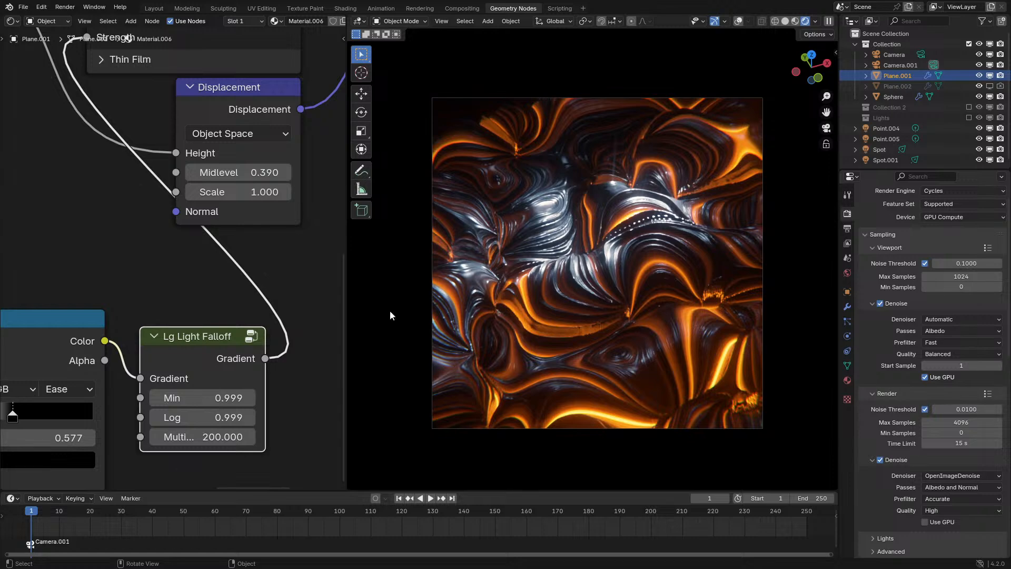
# Set the Emission color to a saturated red with Hue 0.005
pyautogui.moveTo(102, 375); pyautogui.dragTo(131, 350, button='middle')
pyautogui.scroll(-5, 158, 380)
pyautogui.scroll(5, 184, 145)
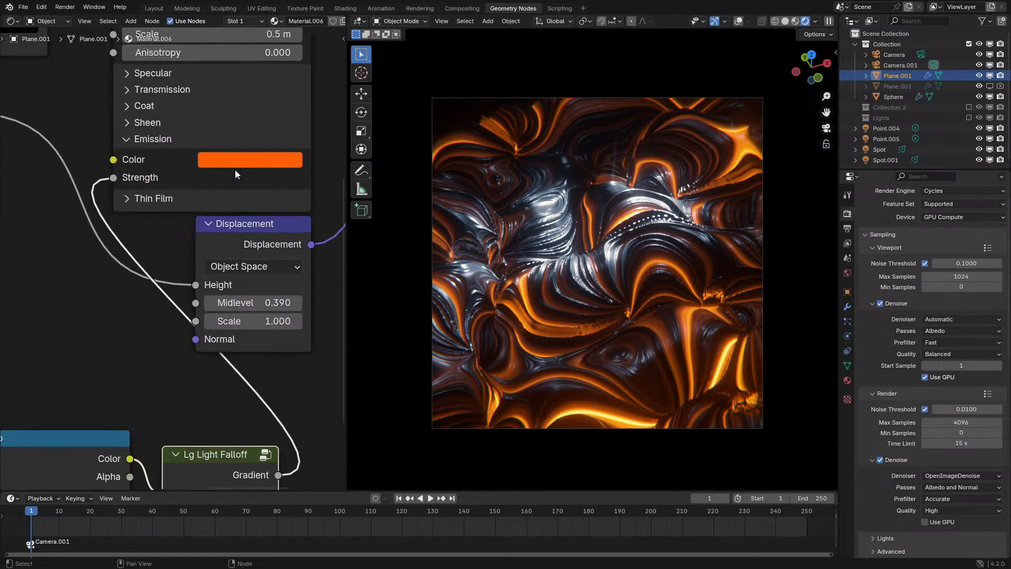
pyautogui.click(235, 170)
pyautogui.click(244, 164)
pyautogui.moveTo(255, 305); pyautogui.dragTo(265, 319)
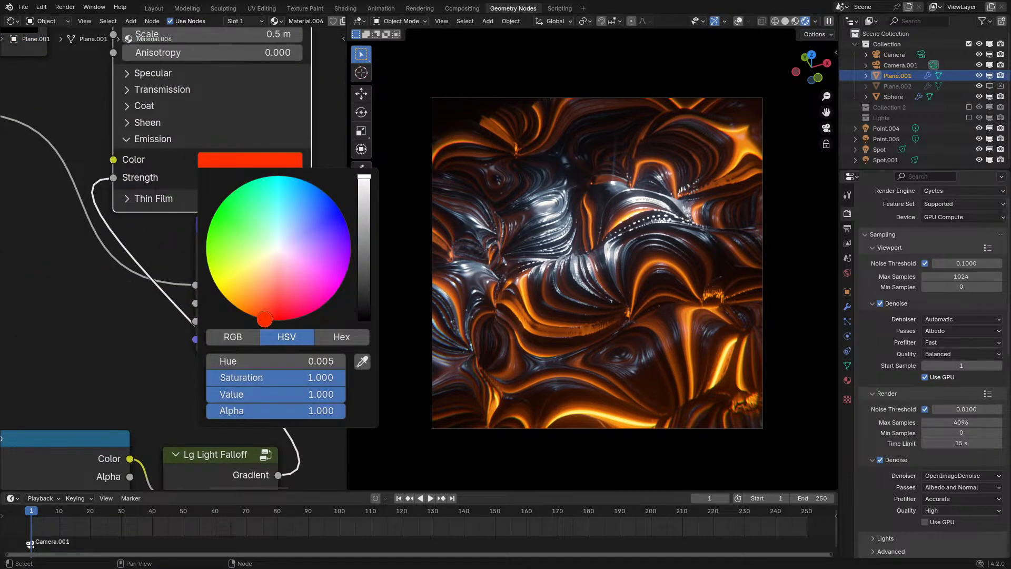
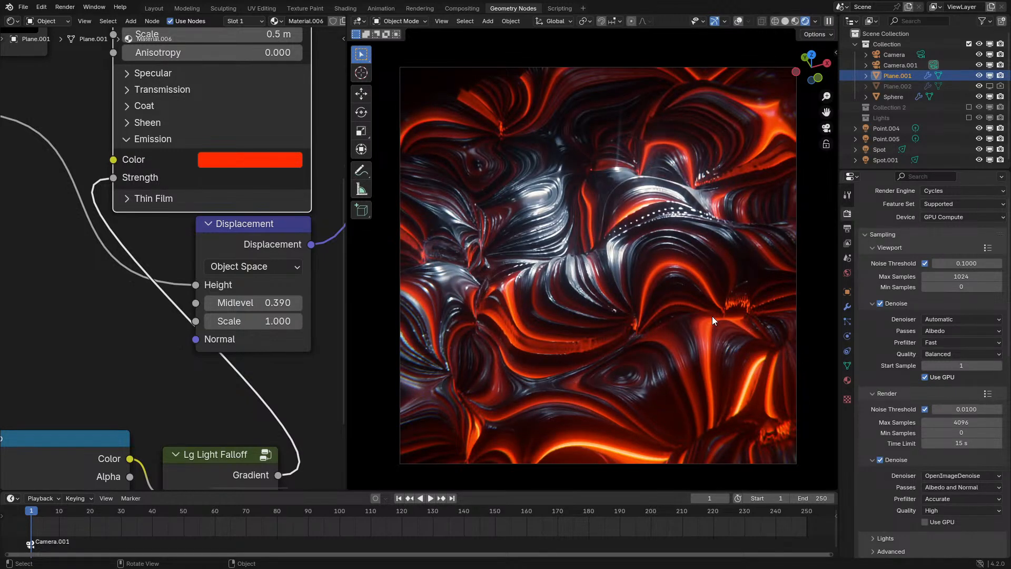
# Compare the glowing surface in Material Preview and Rendered shading, including a close-up, and finish in Material Preview
pyautogui.press('z')
pyautogui.click(686, 309)
pyautogui.press('z')
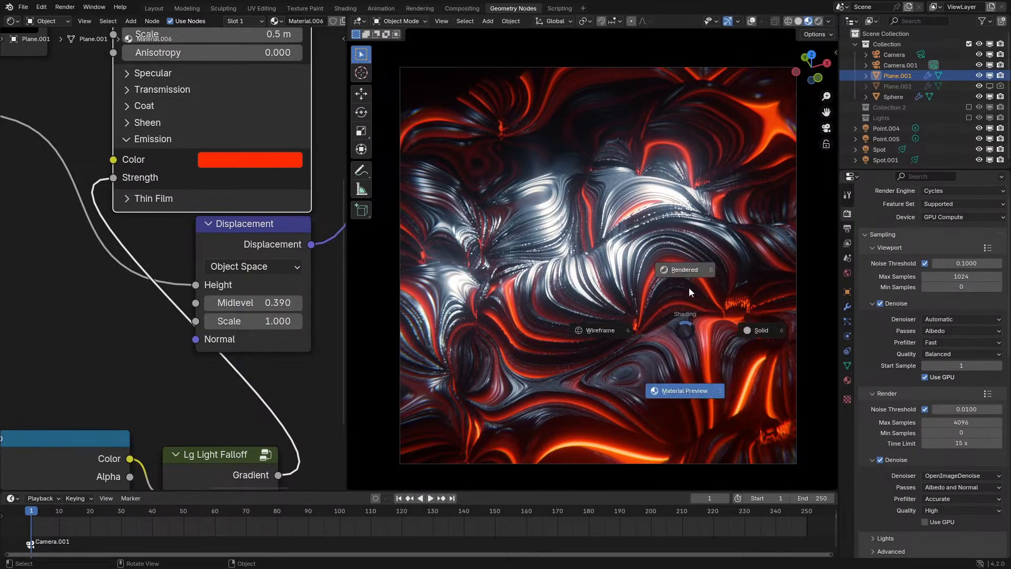
pyautogui.click(691, 270)
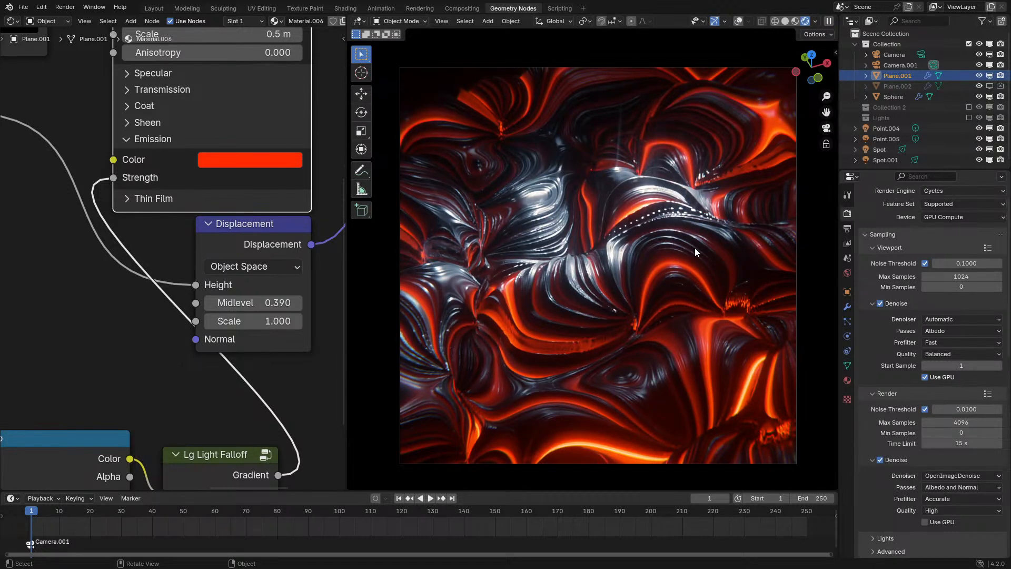
pyautogui.scroll(5, 695, 248)
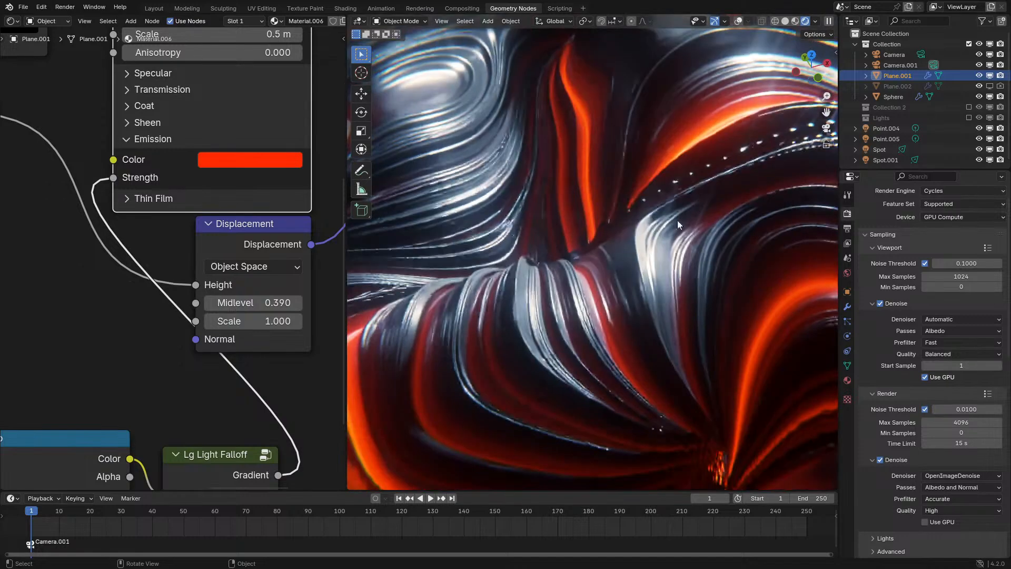
pyautogui.press('z')
pyautogui.click(646, 322)
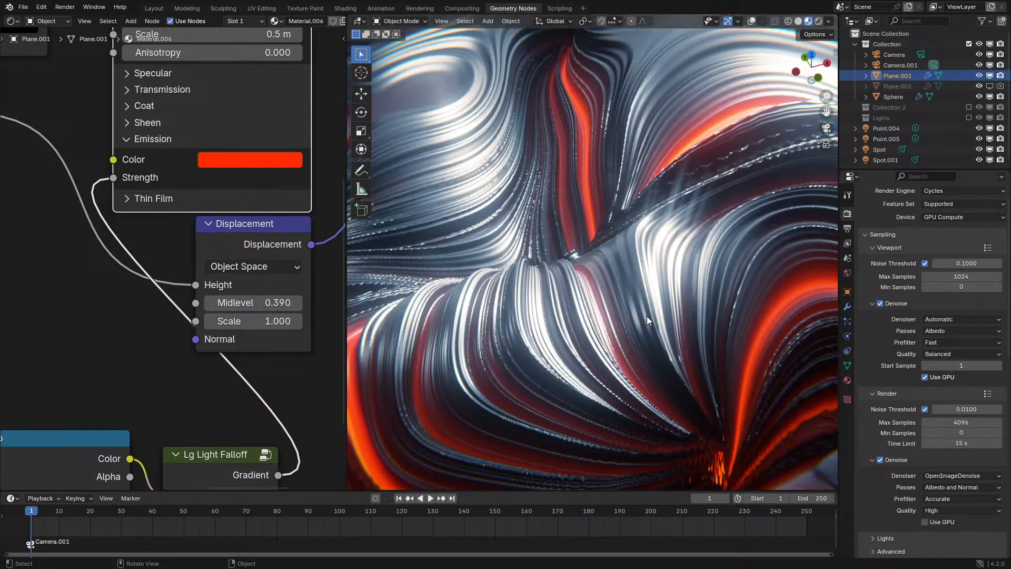
pyautogui.press('Home')
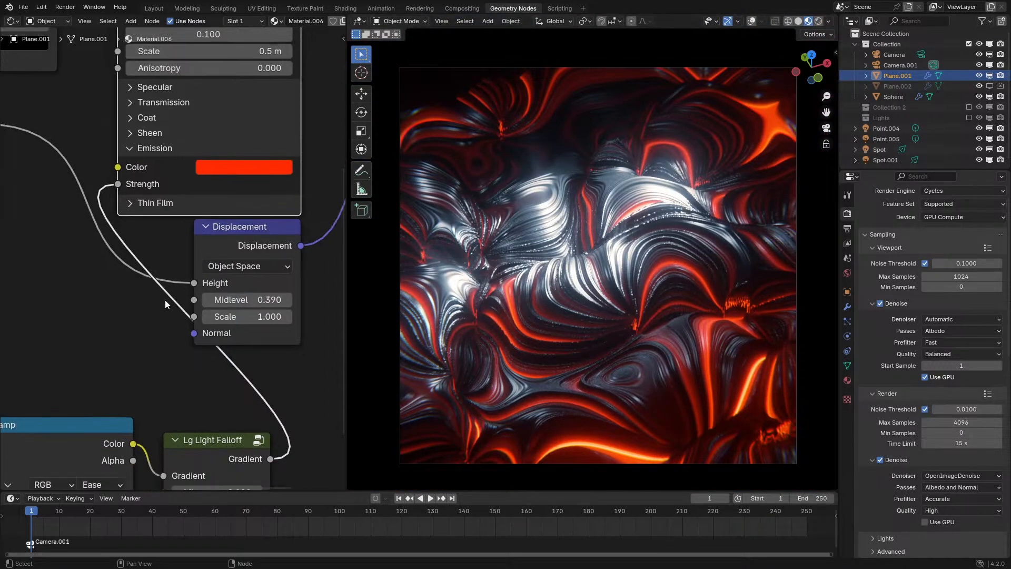
pyautogui.moveTo(165, 299); pyautogui.dragTo(198, 222, button='middle')
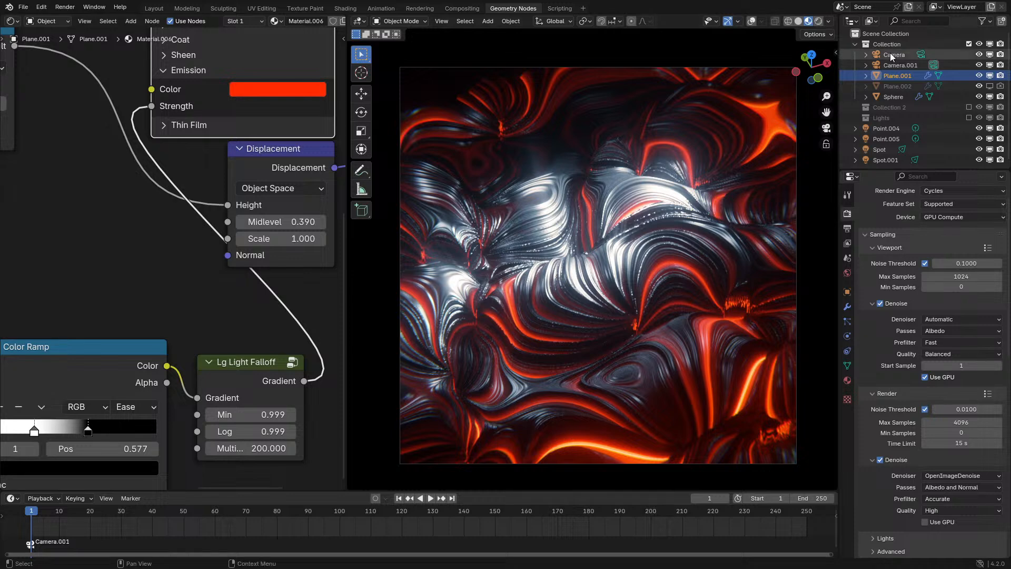
# Select the Spot.001 light and set the scene's render engine to EEVEE
pyautogui.click(886, 160)
pyautogui.click(846, 338)
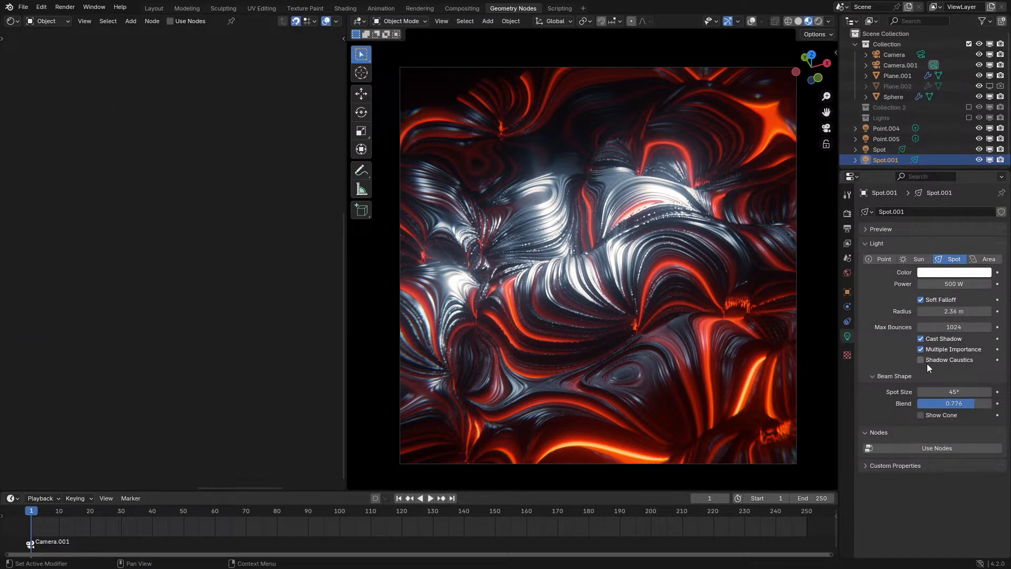
pyautogui.click(848, 214)
pyautogui.click(940, 213)
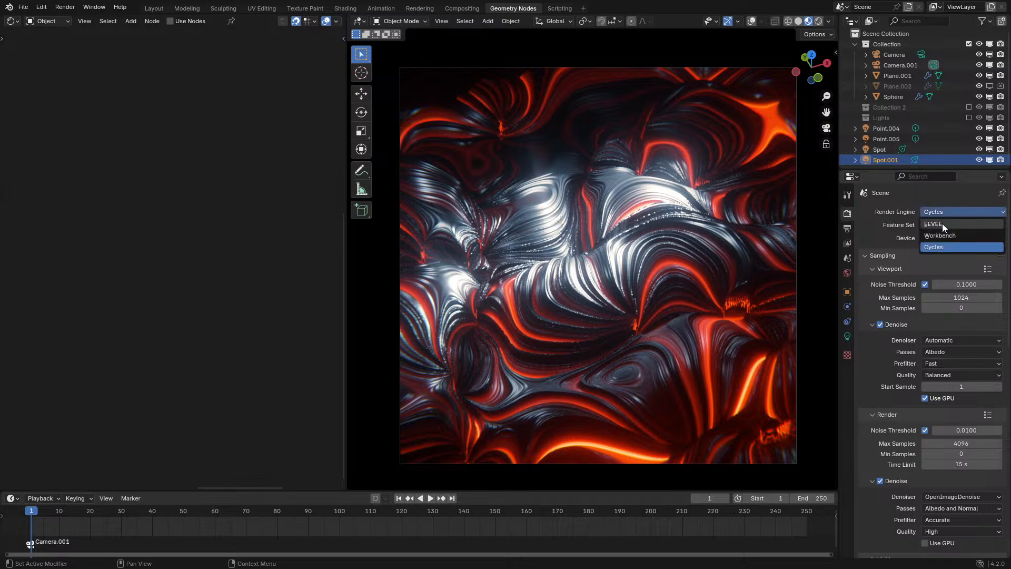
pyautogui.click(943, 224)
# Enable Jitter in the Shadow settings of the Spot.001 light
pyautogui.click(848, 336)
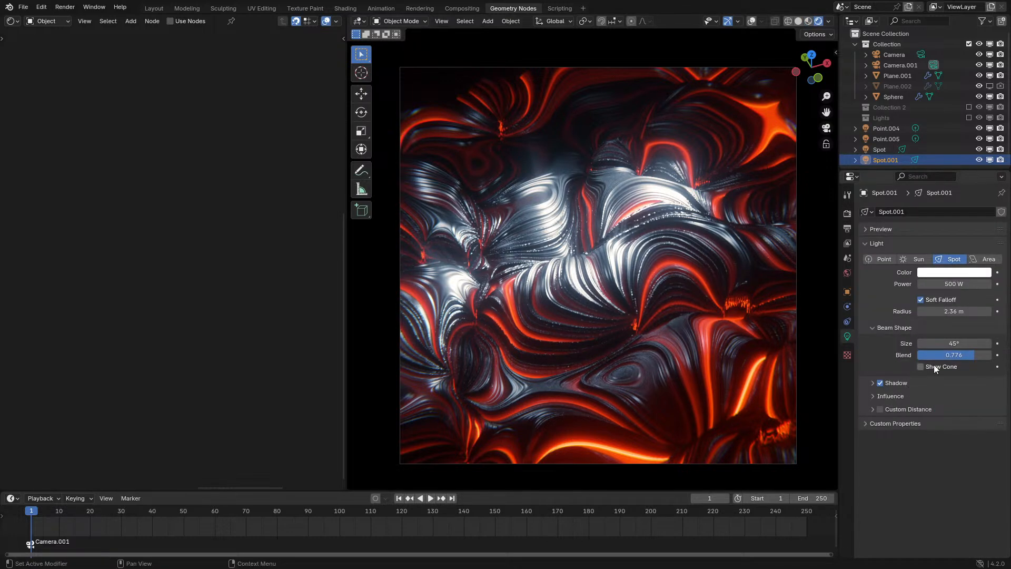
pyautogui.click(914, 388)
pyautogui.click(920, 399)
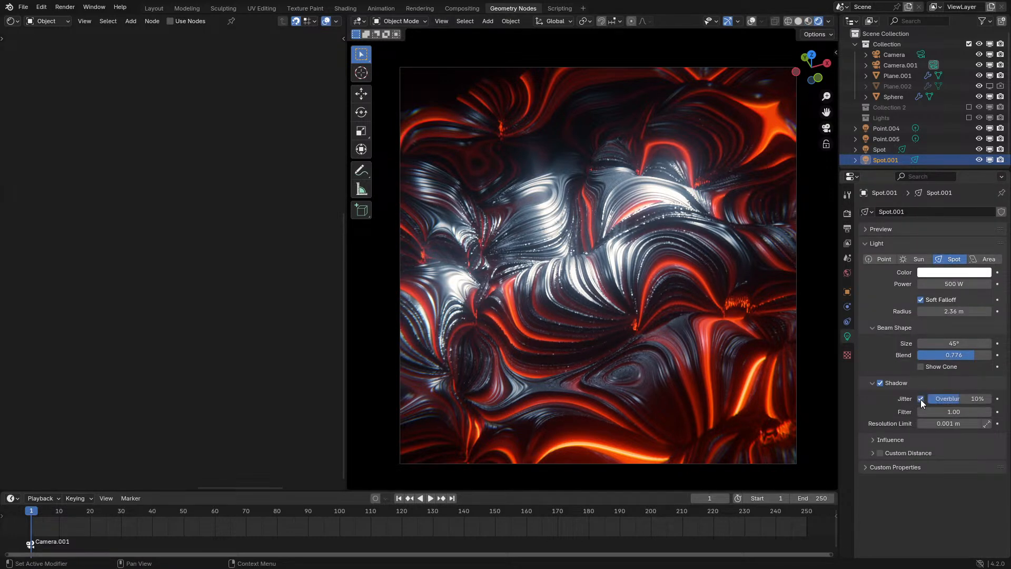
# Try Jittered Shadows in the viewport sampling settings and turn the option back off
pyautogui.click(846, 216)
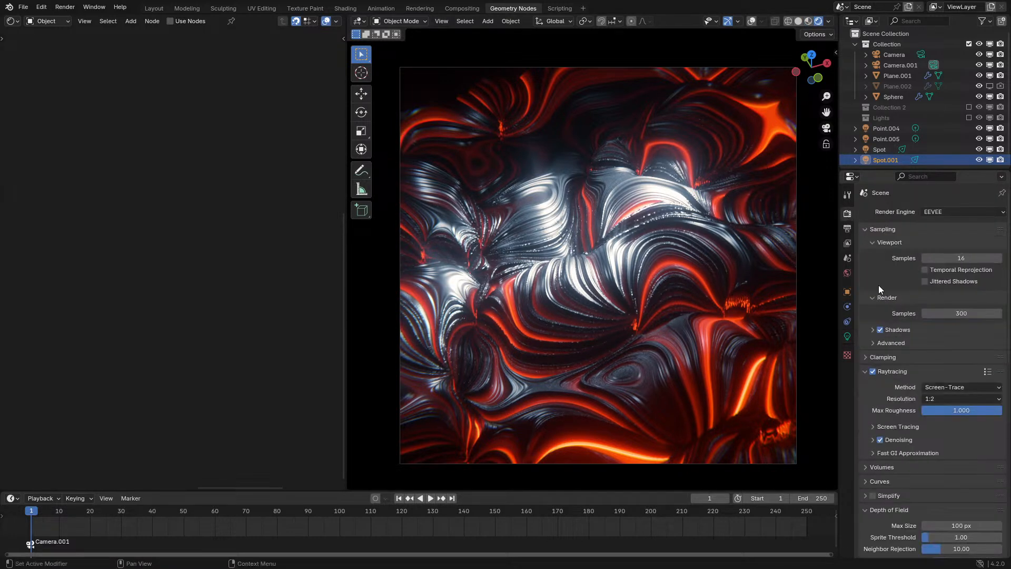
pyautogui.click(927, 282)
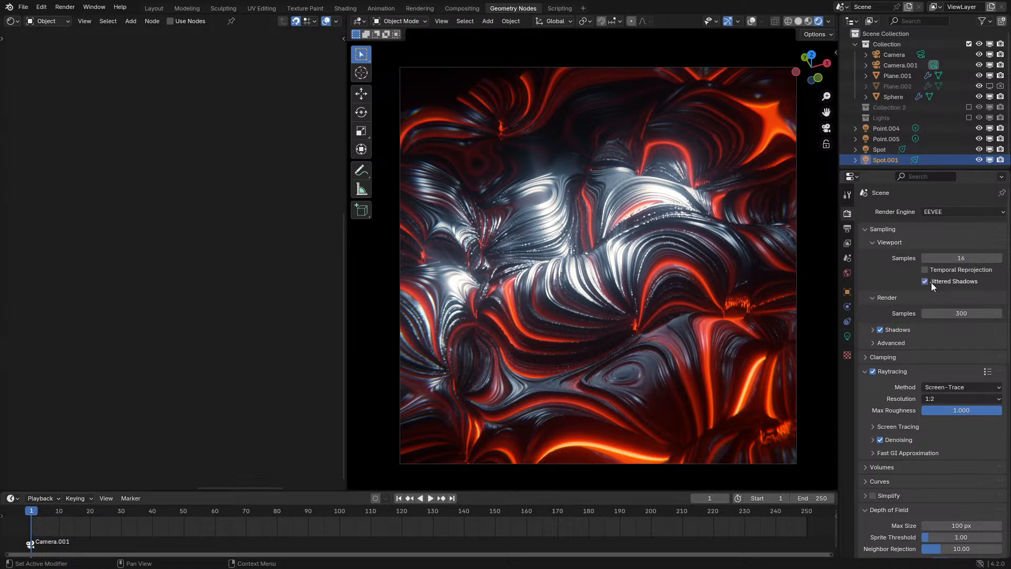
pyautogui.click(931, 282)
pyautogui.hotkey('ctrl', 'z')
pyautogui.hotkey('ctrl', 'shift', 'z')
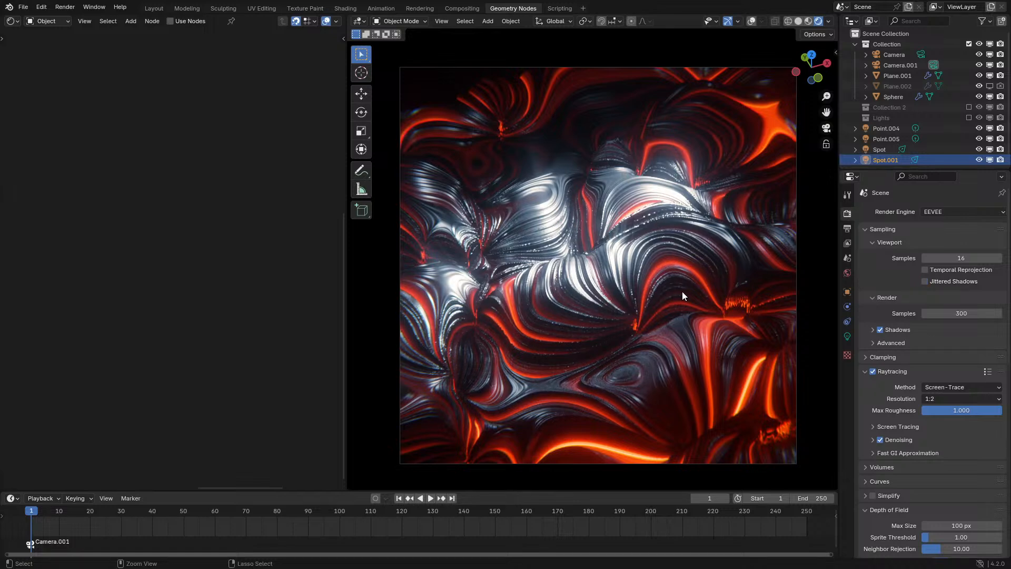
# Move the lights Point.004, Point.005, Spot and Spot.001 into a new collection named Lights 2
pyautogui.click(870, 132)
pyautogui.keyDown('shift'); pyautogui.click(882, 160); pyautogui.keyUp('shift')
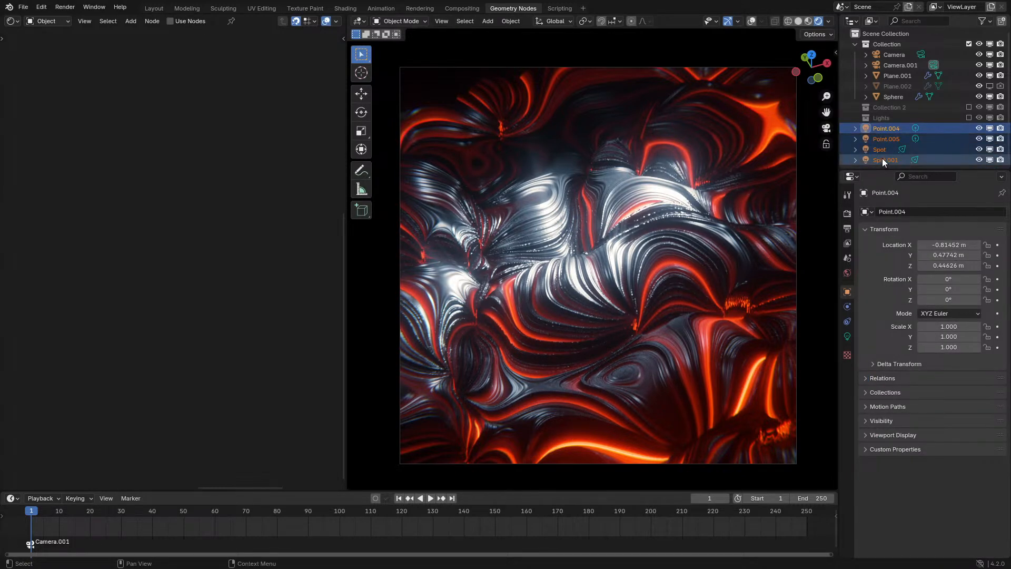
pyautogui.press('m')
pyautogui.click(883, 151)
pyautogui.write('Lights 2')
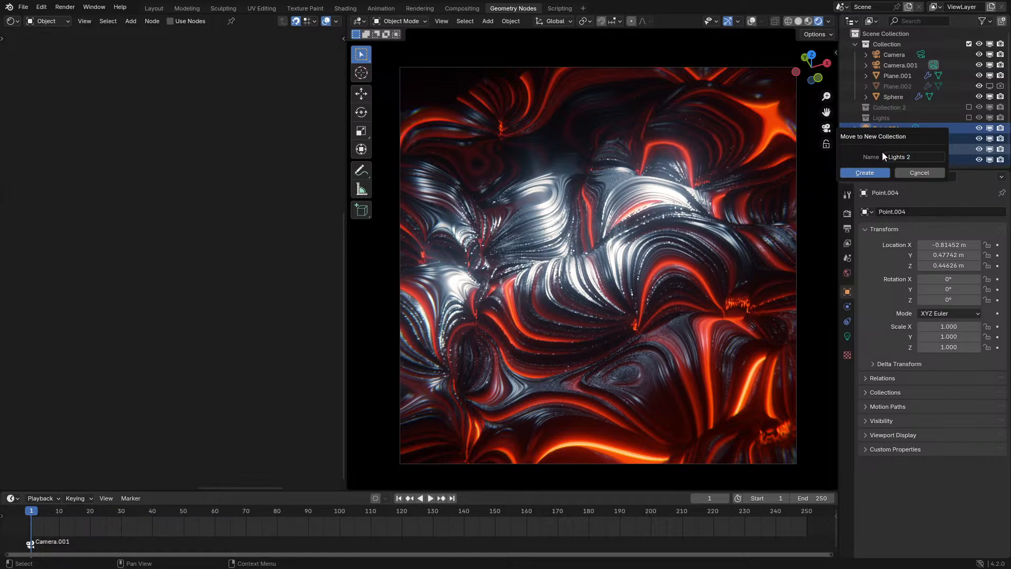
pyautogui.press('Return')
# Set the Roughness of Plane.001's Principled BSDF to 0.200
pyautogui.click(633, 265)
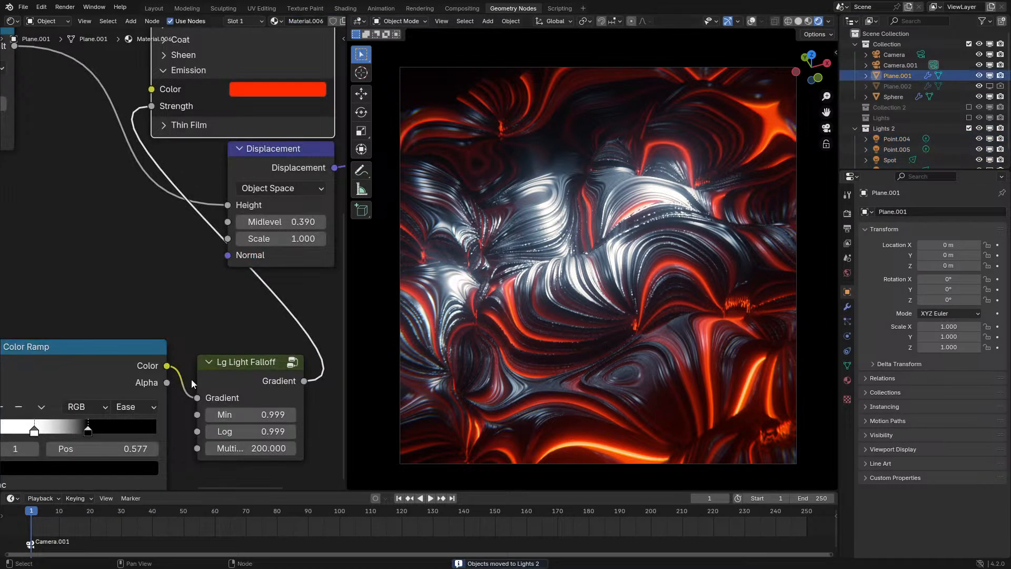
pyautogui.scroll(-5, 191, 378)
pyautogui.moveTo(221, 242); pyautogui.dragTo(166, 404, button='middle')
pyautogui.moveTo(168, 219); pyautogui.dragTo(185, 275, button='middle')
pyautogui.scroll(2, 185, 276)
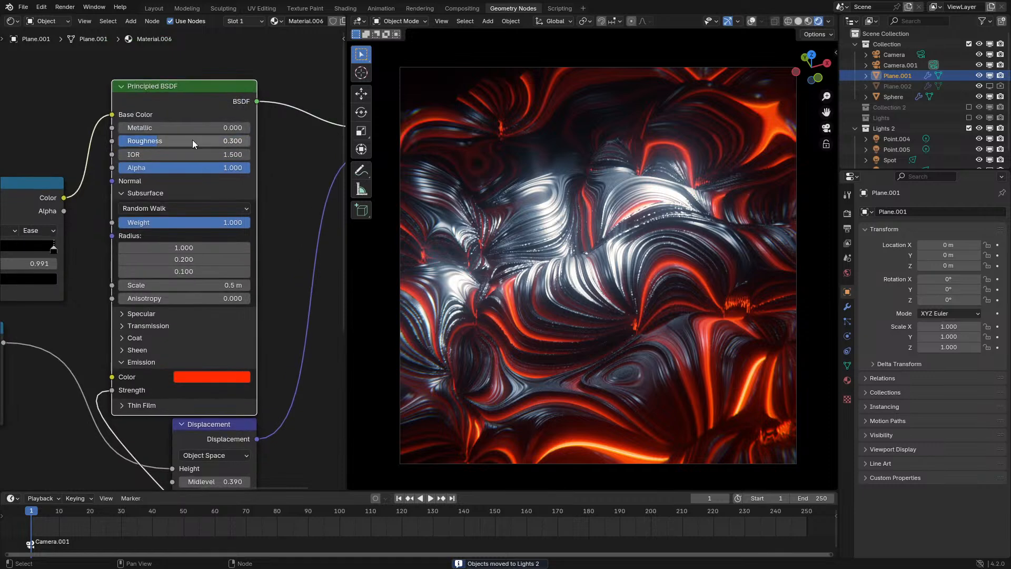
pyautogui.moveTo(193, 142)
pyautogui.keyDown('ctrl'); pyautogui.mouseDown()
pyautogui.moveTo(166, 143)
pyautogui.moveTo(180, 142)
pyautogui.mouseUp(); pyautogui.keyUp('ctrl')
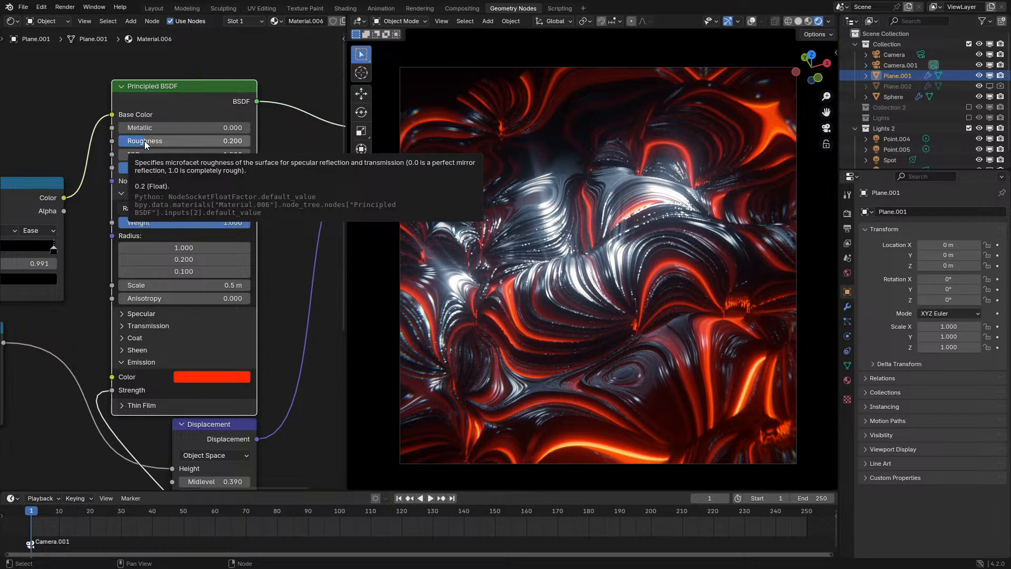
# Try a Roughness of 1.000 on the Principled BSDF and return it to 0.200
pyautogui.moveTo(118, 276); pyautogui.dragTo(143, 241, button='middle')
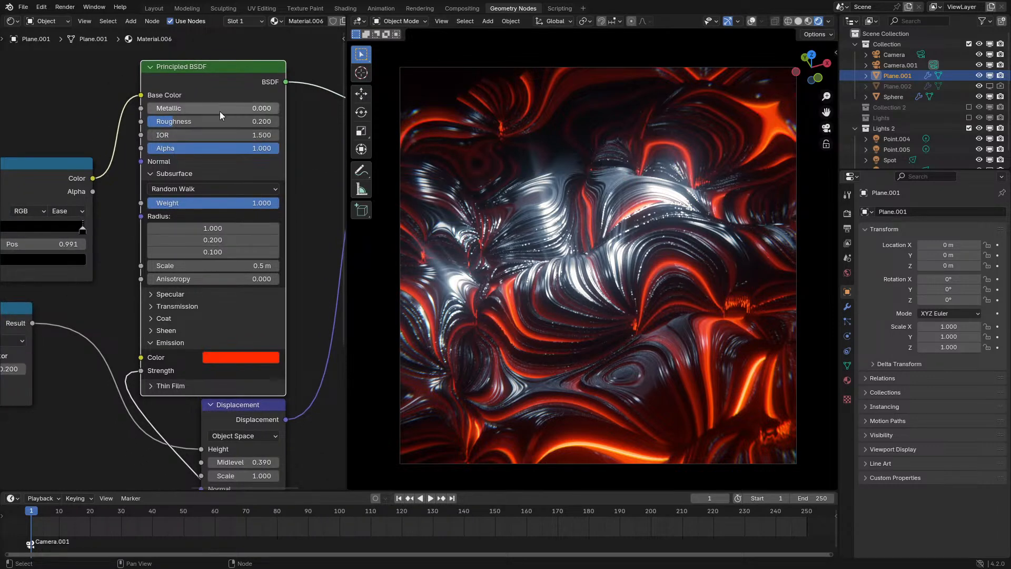
pyautogui.moveTo(220, 121); pyautogui.dragTo(322, 121)
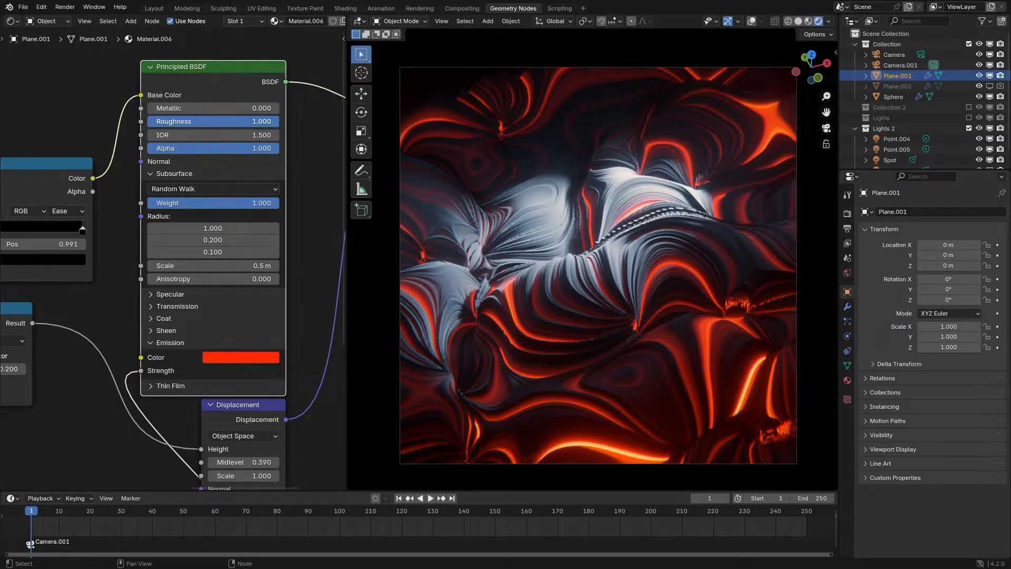
pyautogui.moveTo(279, 121); pyautogui.dragTo(174, 121)
pyautogui.scroll(-6, 275, 350)
pyautogui.moveTo(114, 358); pyautogui.dragTo(128, 262, button='middle')
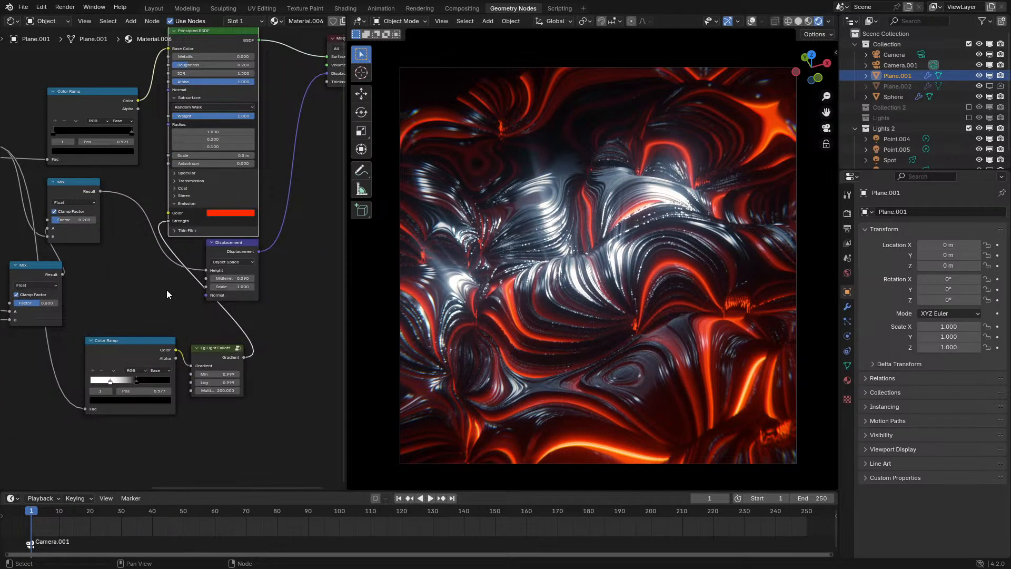
# Check the surface in Material Preview shading and return to Rendered shading
pyautogui.scroll(3, 111, 290)
pyautogui.press('z')
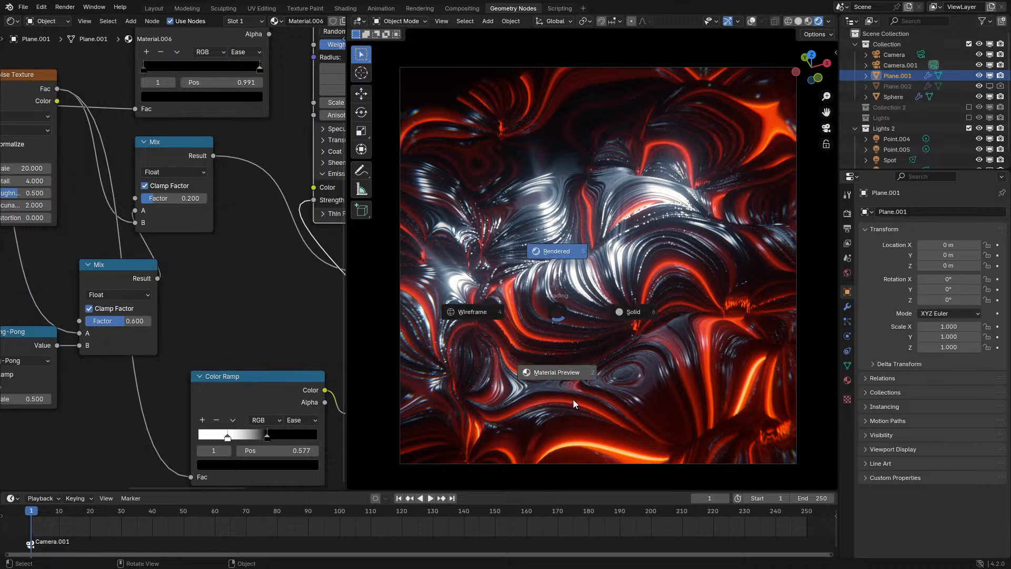
pyautogui.click(574, 383)
pyautogui.press('z')
pyautogui.click(573, 337)
pyautogui.moveTo(70, 357); pyautogui.dragTo(167, 349, button='middle')
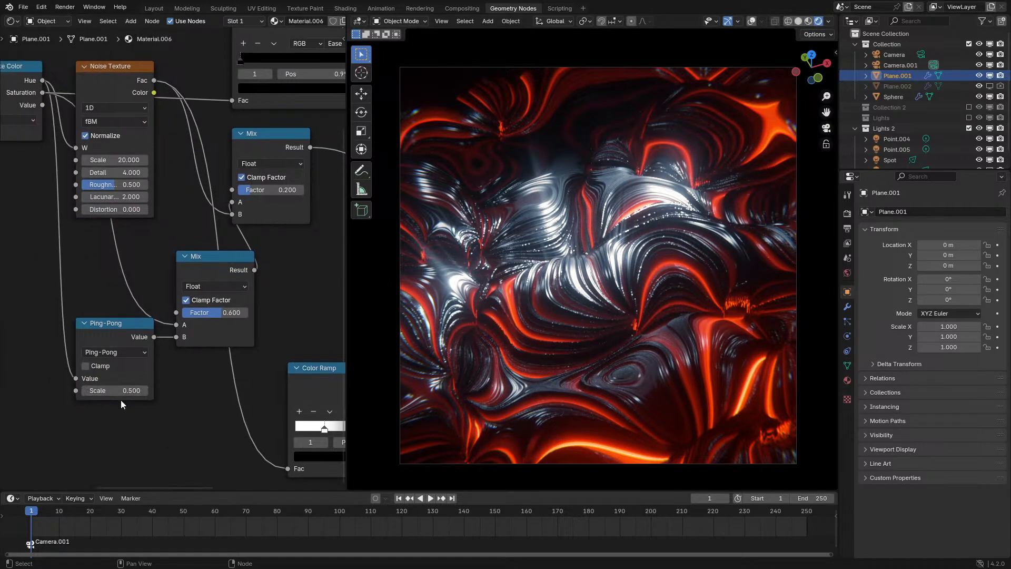
# Try a lower Scale on the Ping-Pong node and cancel it
pyautogui.moveTo(115, 390); pyautogui.dragTo(31, 390)
pyautogui.rightClick(115, 391)
pyautogui.scroll(3, 227, 315)
pyautogui.moveTo(234, 326)
pyautogui.mouseDown()
pyautogui.moveTo(185, 326)
pyautogui.moveTo(257, 326)
pyautogui.moveTo(228, 327)
pyautogui.mouseUp()
pyautogui.scroll(-2, 124, 217)
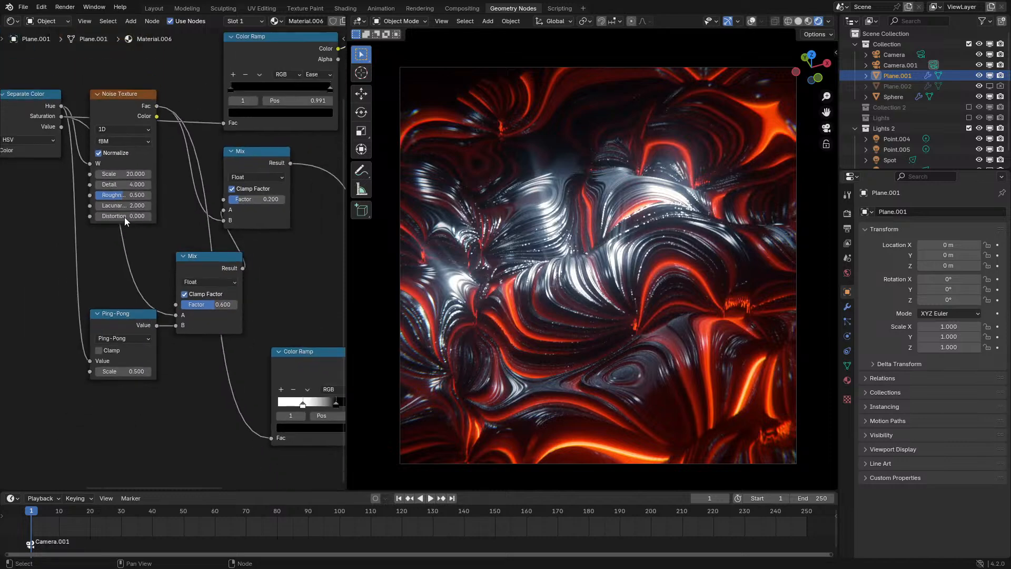
# Feed the 0.200 Mix node's result into the emission Color Ramp and move the ramp's white stop to 0.100
pyautogui.moveTo(233, 292); pyautogui.dragTo(71, 267, button='middle')
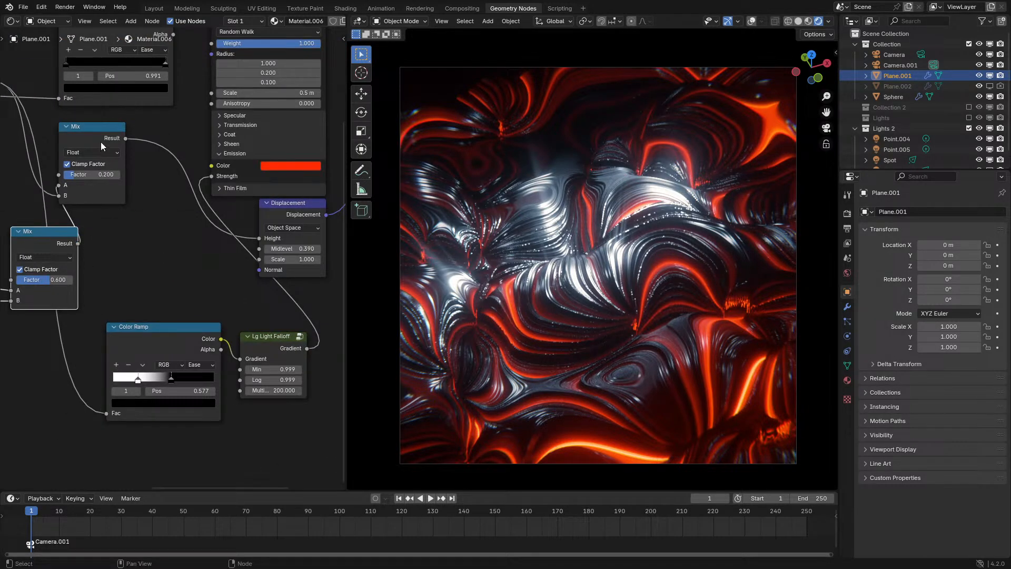
pyautogui.moveTo(125, 138); pyautogui.dragTo(105, 413)
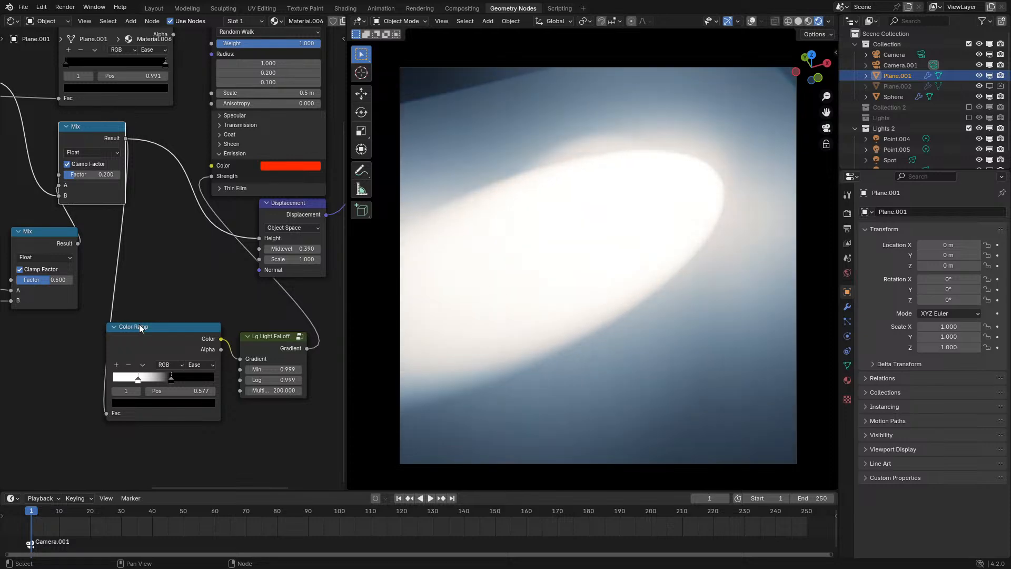
pyautogui.moveTo(182, 378); pyautogui.dragTo(216, 377, button='middle')
pyautogui.scroll(1, 168, 384)
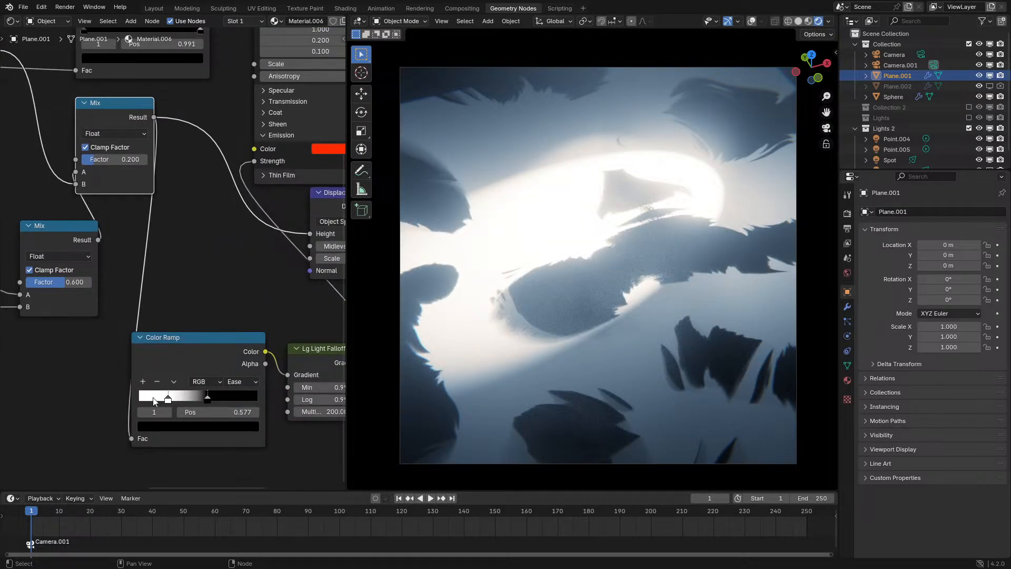
pyautogui.moveTo(154, 402); pyautogui.dragTo(137, 406)
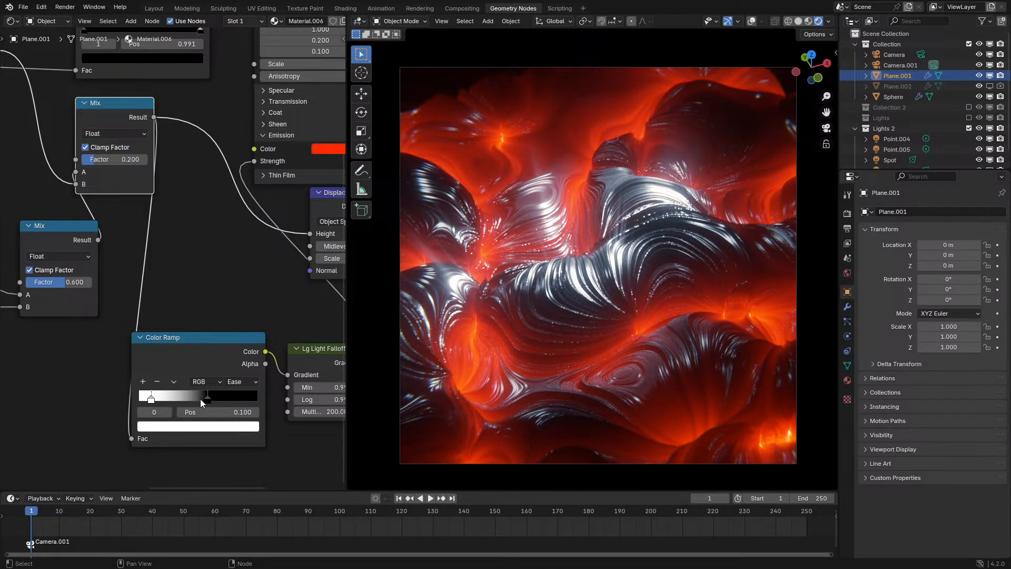
pyautogui.moveTo(201, 402); pyautogui.dragTo(203, 395)
# Duplicate the 0.200 Mix node, feed it from the 1D Noise Texture's Color and the Separate Color node, and connect its result to the emission Color Ramp
pyautogui.scroll(-4, 89, 198)
pyautogui.moveTo(129, 184); pyautogui.dragTo(197, 187, button='middle')
pyautogui.hotkey('shift', 'd')
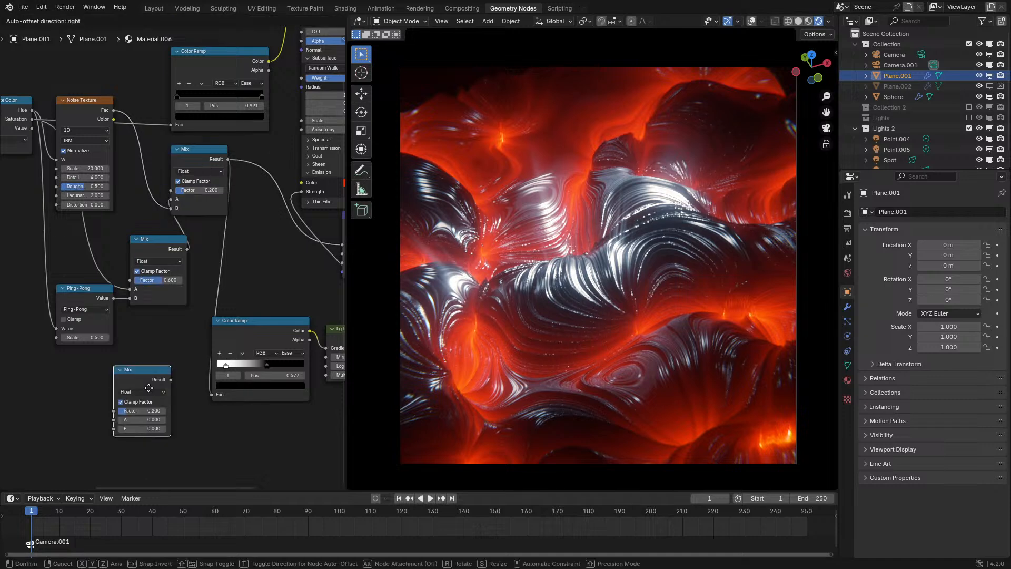
pyautogui.click(148, 386)
pyautogui.scroll(1, 149, 96)
pyautogui.moveTo(109, 108); pyautogui.dragTo(106, 442)
pyautogui.moveTo(170, 390)
pyautogui.mouseDown()
pyautogui.moveTo(214, 404)
pyautogui.moveTo(172, 372)
pyautogui.mouseUp()
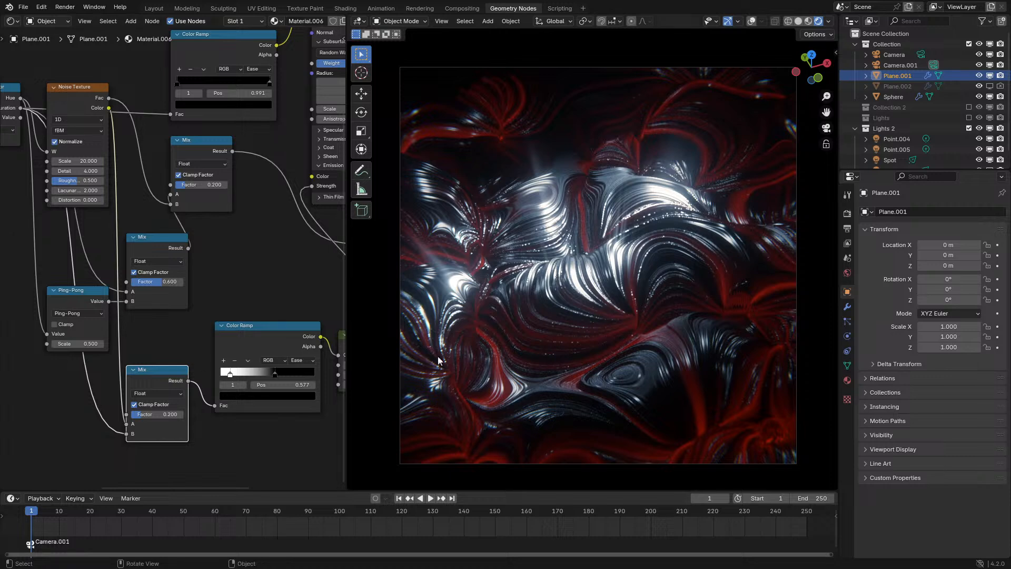
# Set the emission Color Ramp's white stop to position 0.295 and line the ramp up beside the new Mix node
pyautogui.press('KP_0')
pyautogui.press('KP_0')
pyautogui.scroll(1, 250, 352)
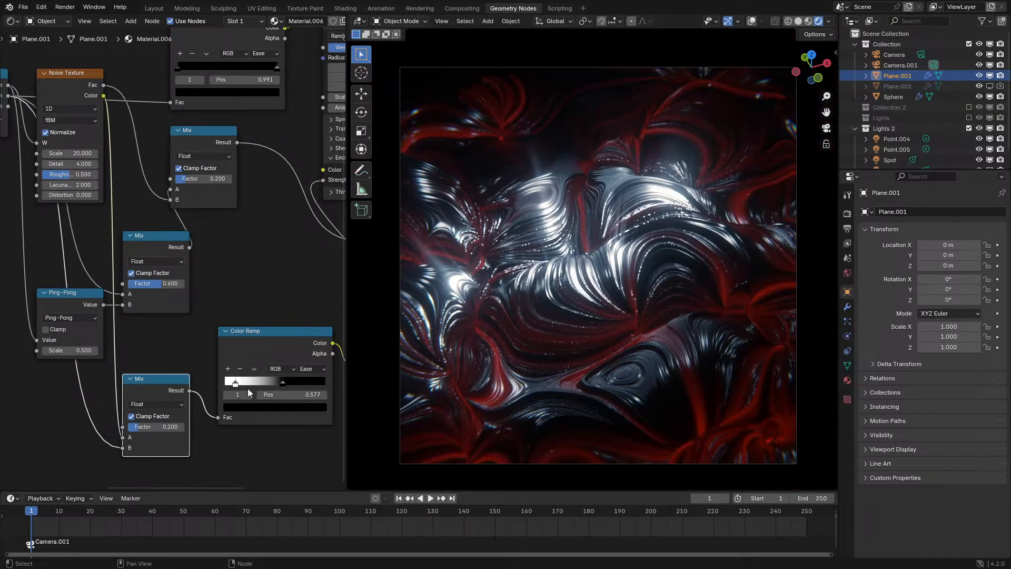
pyautogui.click(237, 384)
pyautogui.moveTo(241, 384); pyautogui.dragTo(262, 382)
pyautogui.moveTo(165, 382); pyautogui.dragTo(174, 354)
pyautogui.moveTo(175, 446); pyautogui.dragTo(260, 423)
pyautogui.click(276, 365)
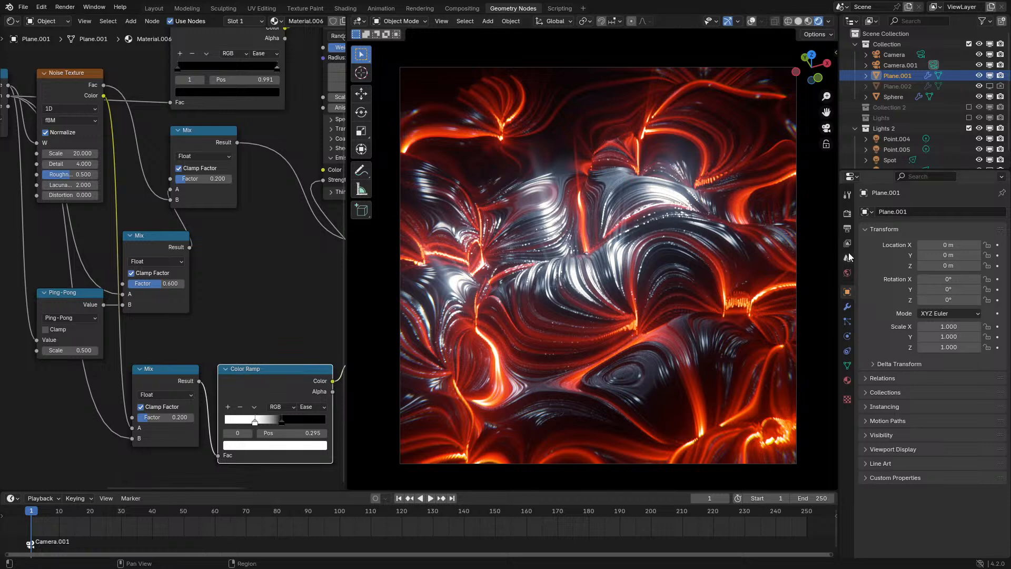
# Compare the render with and without the Color Management curves
pyautogui.click(848, 214)
pyautogui.scroll(-10, 923, 411)
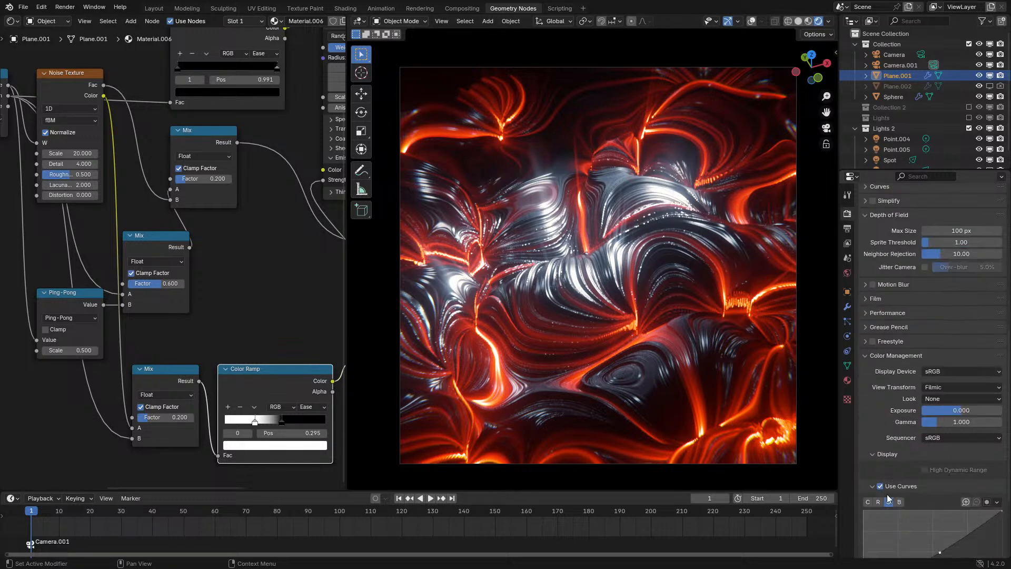
pyautogui.click(882, 550)
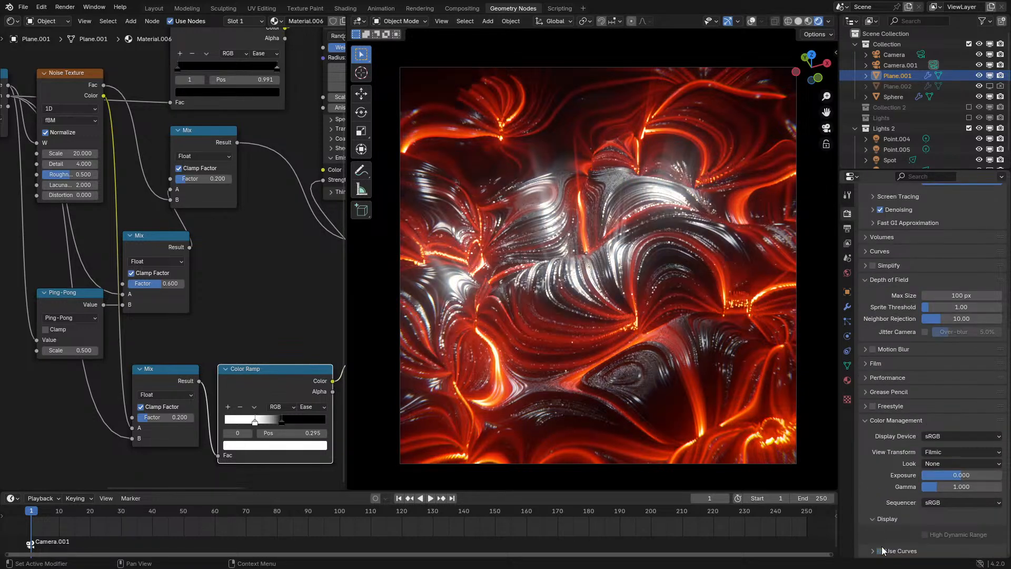
pyautogui.click(881, 553)
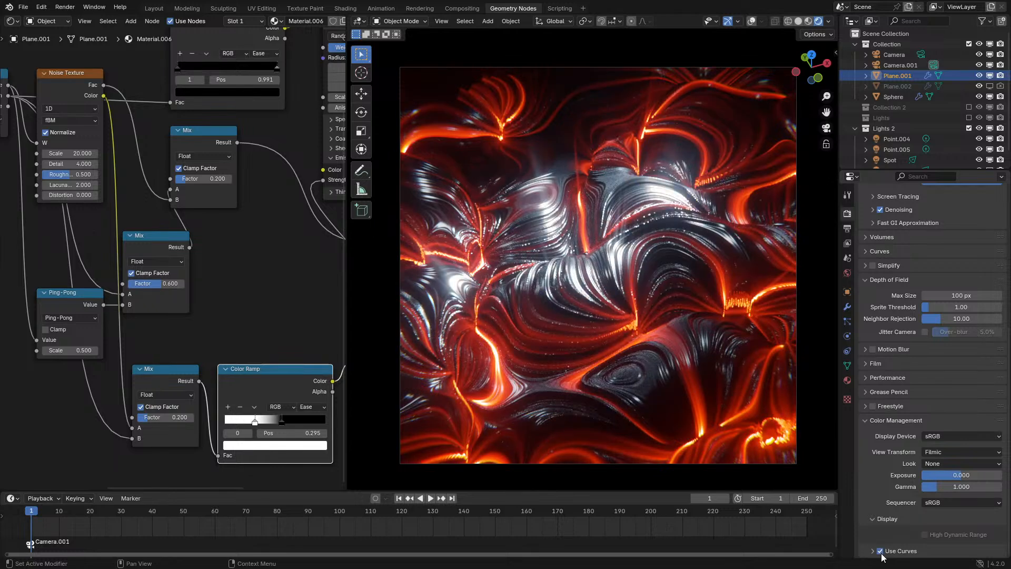
pyautogui.click(882, 553)
pyautogui.click(881, 553)
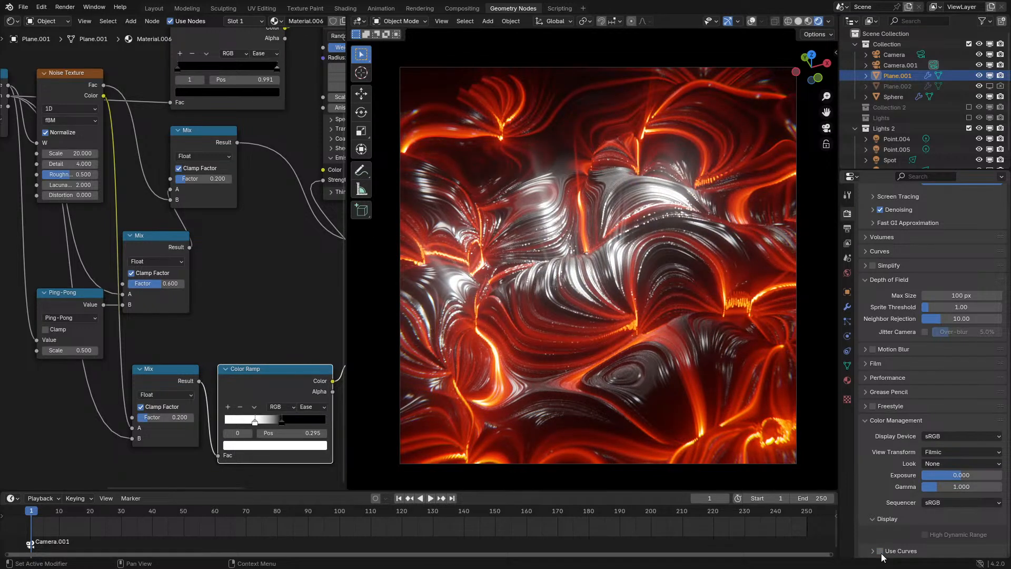
# Move the emission Color Ramp's black stop to 0.526 and turn Use Curves back on in Color Management
pyautogui.moveTo(299, 422); pyautogui.dragTo(295, 423)
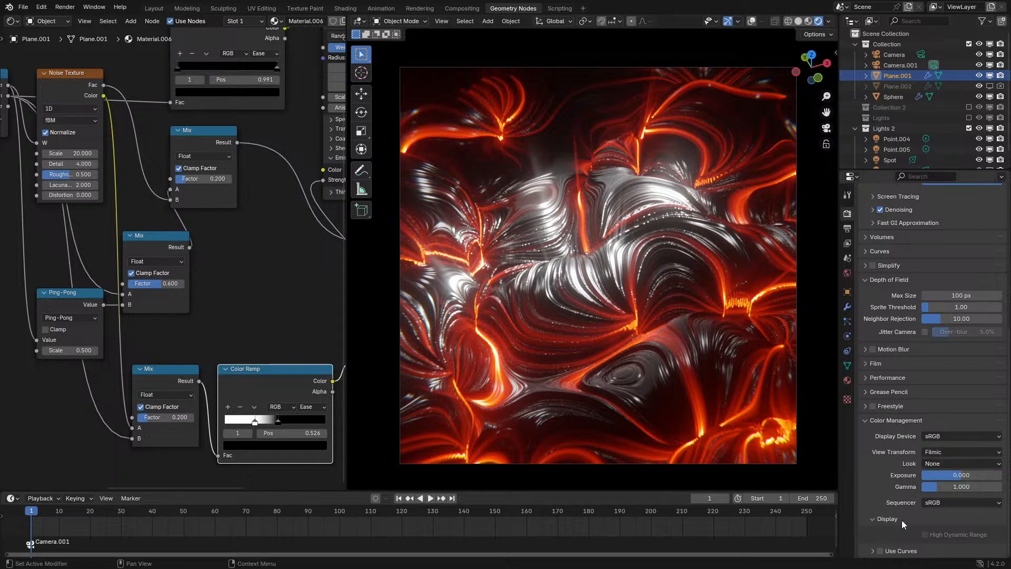
pyautogui.click(880, 550)
pyautogui.scroll(-8, 885, 451)
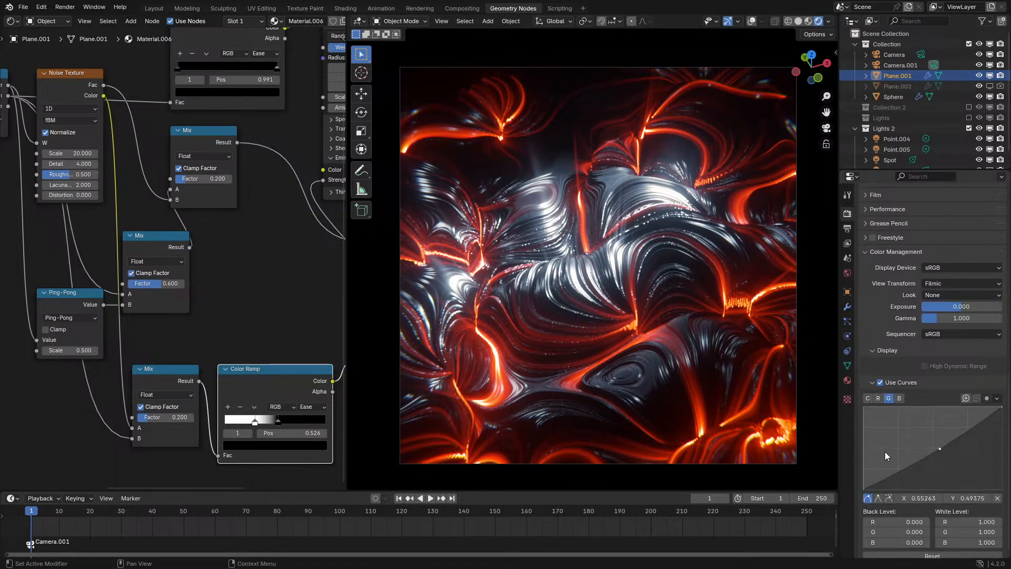
# Adjust the middle point of the red Color Management curve to about X 0.555, Y 0.400
pyautogui.click(878, 399)
pyautogui.moveTo(938, 461)
pyautogui.mouseDown()
pyautogui.moveTo(925, 427)
pyautogui.moveTo(949, 468)
pyautogui.moveTo(939, 457)
pyautogui.mouseUp()
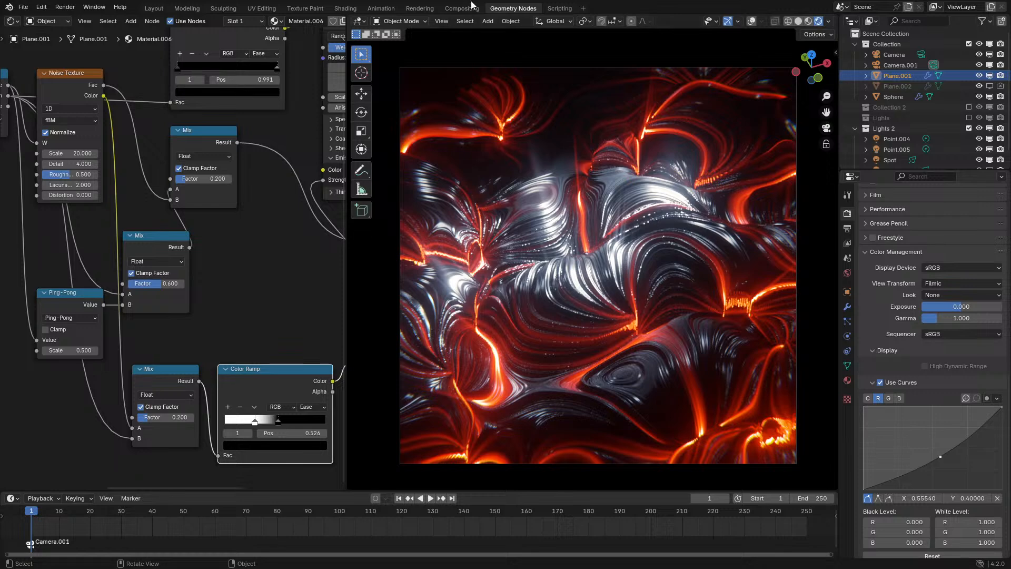
# Maximize the node editor and move the UV Map, 2D Noise Texture and Separate Color nodes farther away from the rest of the tree
pyautogui.scroll(-6, 173, 244)
pyautogui.moveTo(174, 244); pyautogui.dragTo(128, 274, button='middle')
pyautogui.scroll(3, 128, 274)
pyautogui.hotkey('ctrl', 'space')
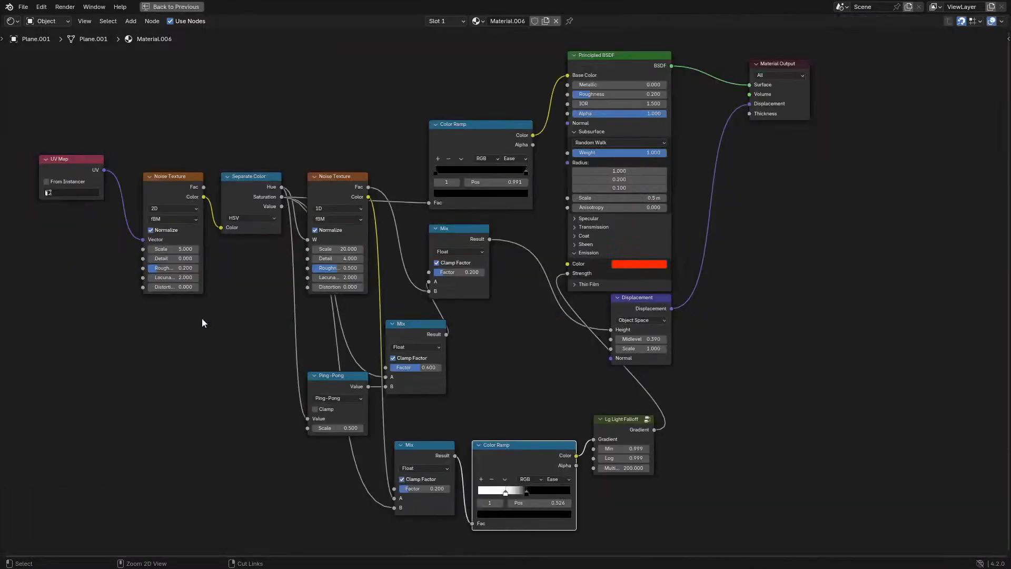
pyautogui.moveTo(68, 120); pyautogui.dragTo(259, 250)
pyautogui.press('g')
pyautogui.click(78, 365)
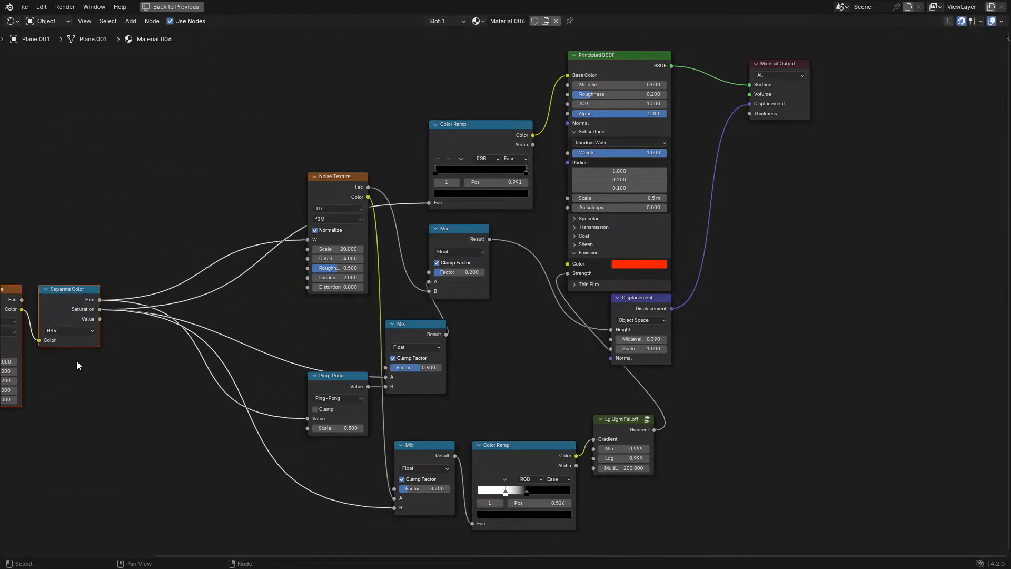
# Bring the 1D Noise Texture, the displacement Mix nodes and the Ping-Pong node closer to the Separate Color node
pyautogui.moveTo(286, 112); pyautogui.dragTo(369, 248)
pyautogui.press('g')
pyautogui.click(256, 213)
pyautogui.moveTo(437, 236); pyautogui.dragTo(334, 192)
pyautogui.moveTo(316, 309); pyautogui.dragTo(528, 411)
pyautogui.press('g')
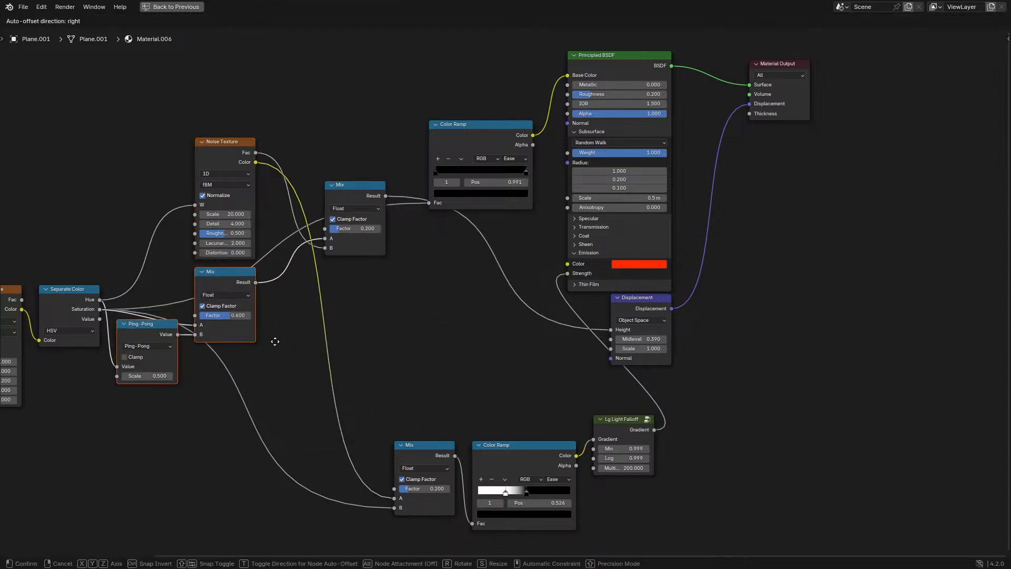
pyautogui.click(267, 350)
# Collapse the Ping-Pong node and stack it with the 0.600 Mix node directly above the 1D Noise Texture
pyautogui.moveTo(149, 329); pyautogui.dragTo(227, 356)
pyautogui.press('h')
pyautogui.moveTo(153, 408); pyautogui.dragTo(250, 284)
pyautogui.press('g')
pyautogui.click(255, 53)
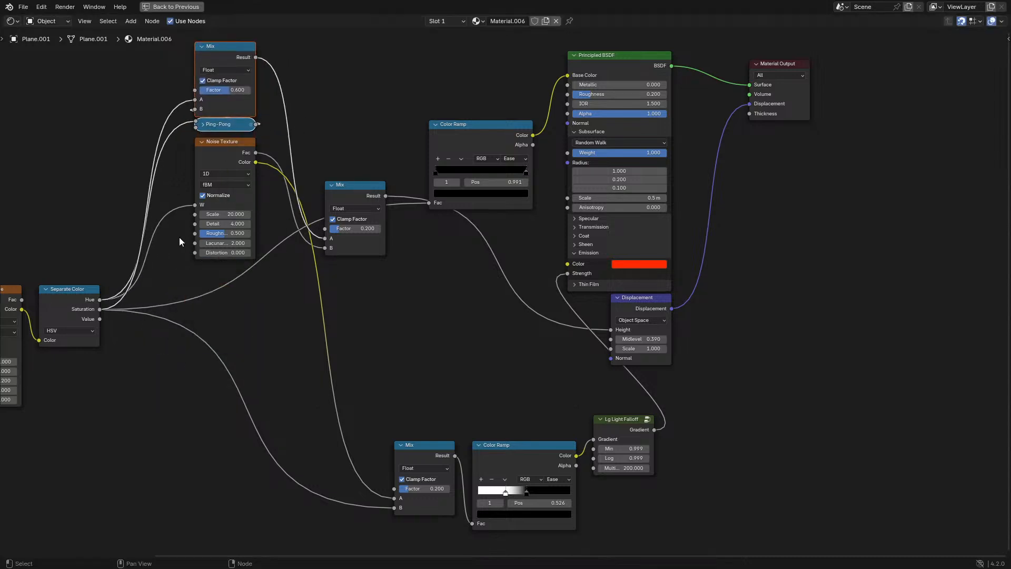
pyautogui.press('g')
pyautogui.rightClick(174, 152)
pyautogui.hotkey('ctrl', 'z')
pyautogui.click(279, 282)
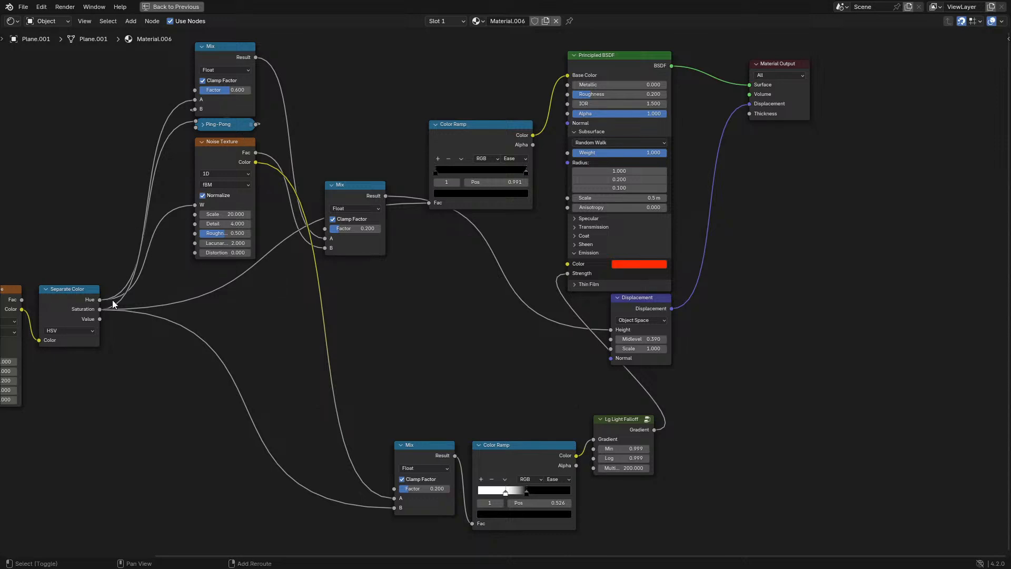
# Merge the Hue links through a reroute, place the 0.200 displacement Mix beside the node stack, and shift the group together
pyautogui.keyDown('shift'); pyautogui.moveTo(113, 304); pyautogui.dragTo(187, 121, button='right'); pyautogui.keyUp('shift')
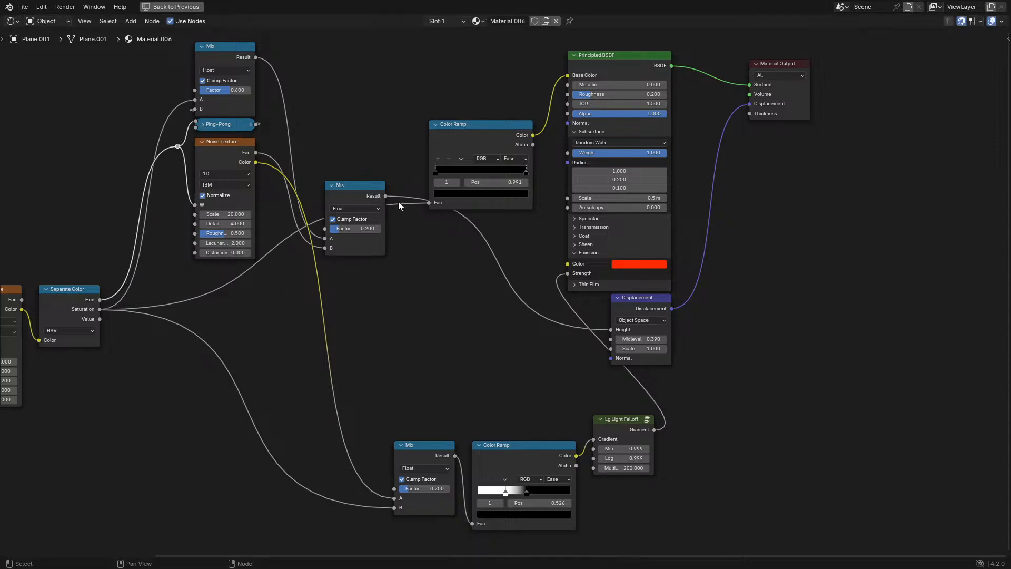
pyautogui.moveTo(367, 193); pyautogui.dragTo(324, 67)
pyautogui.press('b')
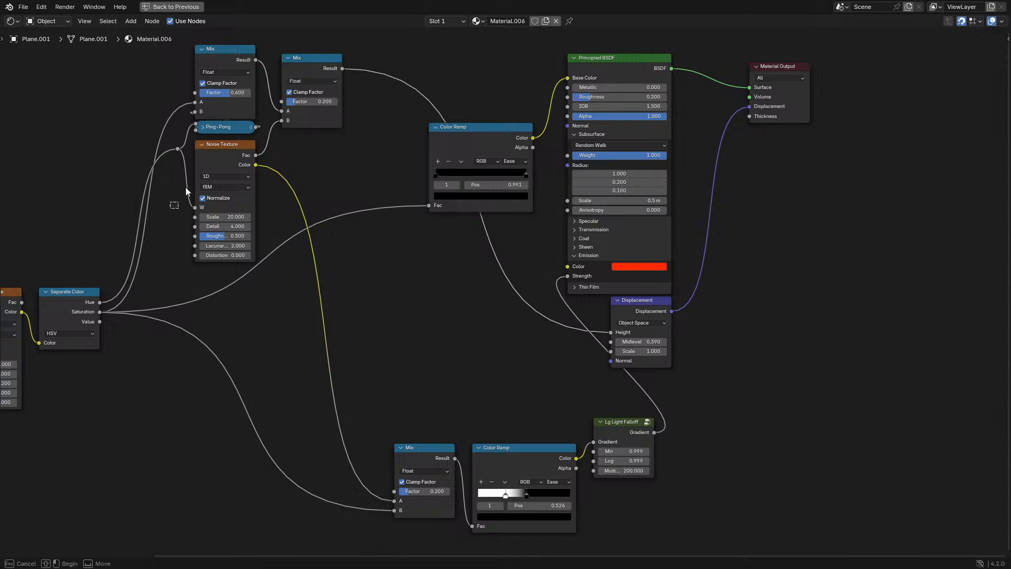
pyautogui.moveTo(186, 190); pyautogui.dragTo(305, 23)
pyautogui.press('g')
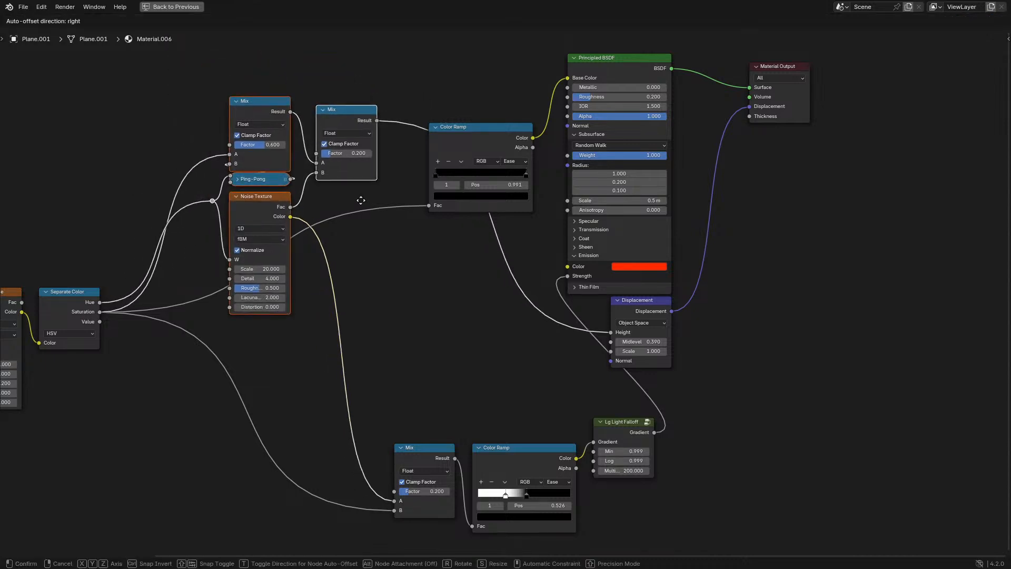
pyautogui.click(370, 217)
# Move the base color Color Ramp higher and shift the Mix, Ping-Pong and Noise Texture group closer to the Principled BSDF
pyautogui.moveTo(465, 127); pyautogui.dragTo(440, 25)
pyautogui.moveTo(169, 145); pyautogui.dragTo(366, 300)
pyautogui.press('g')
pyautogui.click(495, 226)
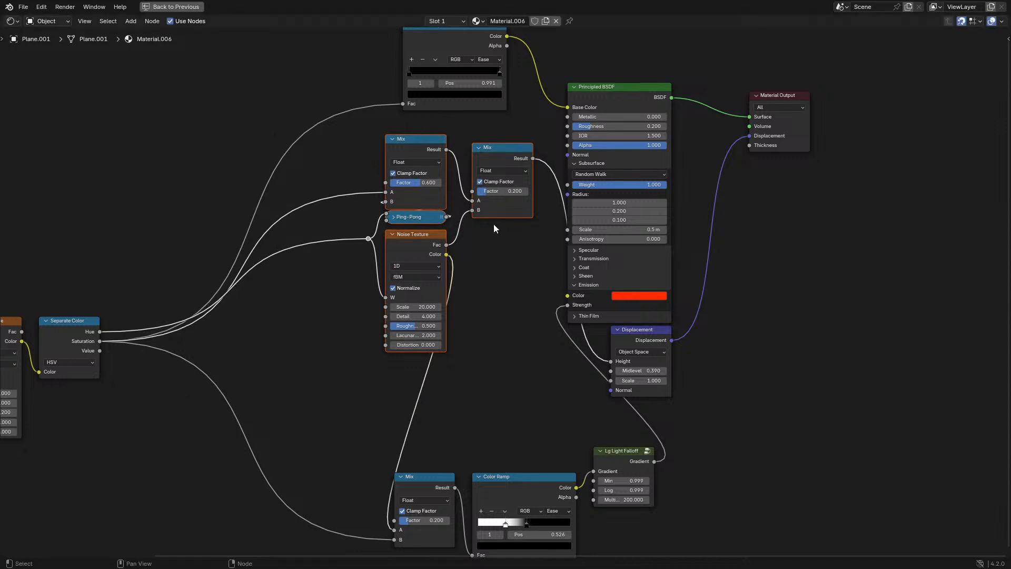
# Try to route the base color Color Ramp's factor through the Hue reroute, and undo it
pyautogui.click(363, 241)
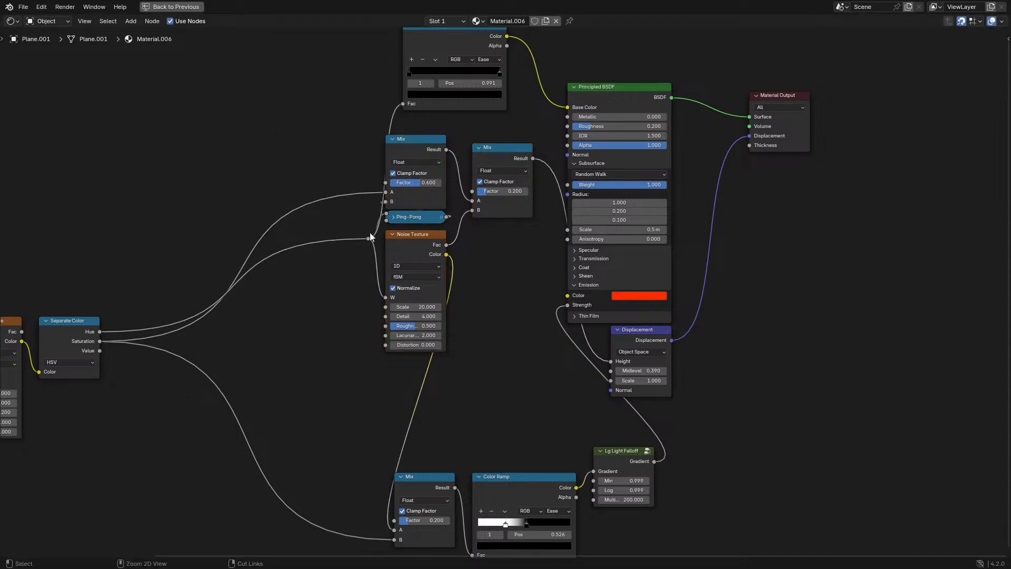
pyautogui.hotkey('ctrl', 'shift', 'z')
pyautogui.moveTo(301, 344); pyautogui.dragTo(306, 324, button='middle')
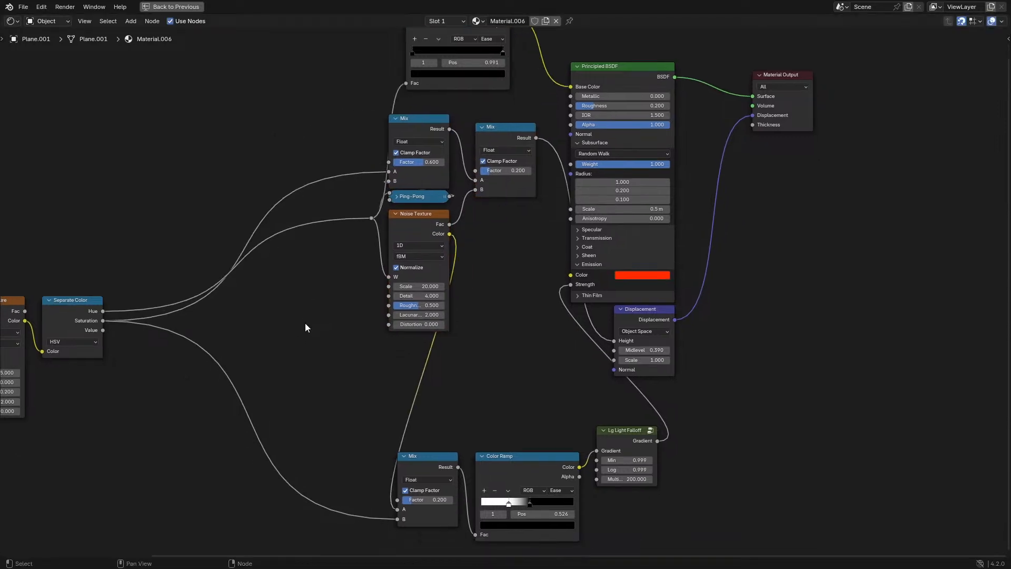
pyautogui.hotkey('ctrl', 'z')
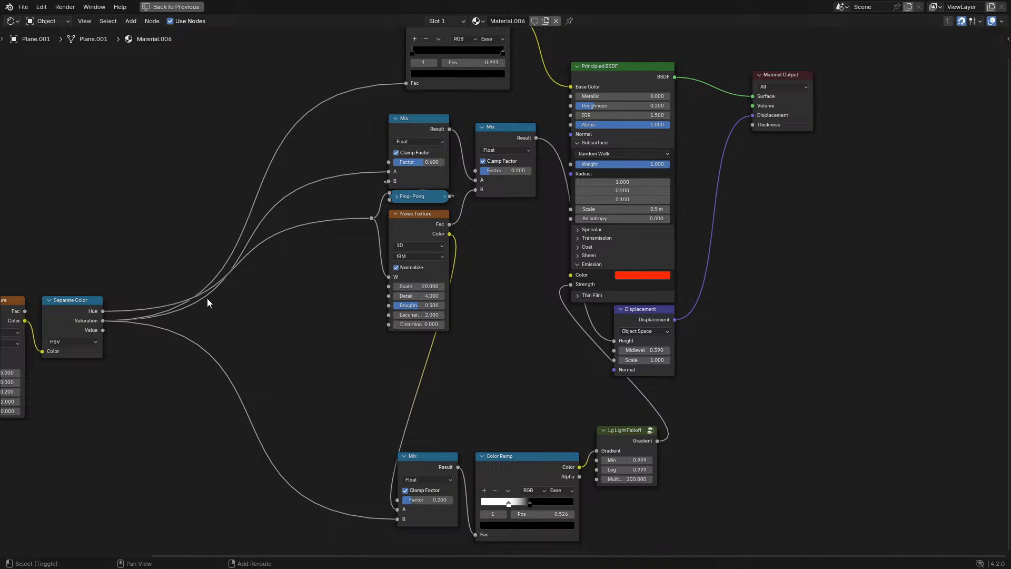
# Merge the Saturation links to the base color Color Ramp and the 0.600 Mix through a reroute placed near the Mix
pyautogui.keyDown('shift'); pyautogui.moveTo(150, 313); pyautogui.dragTo(173, 318, button='right'); pyautogui.keyUp('shift')
pyautogui.press('g')
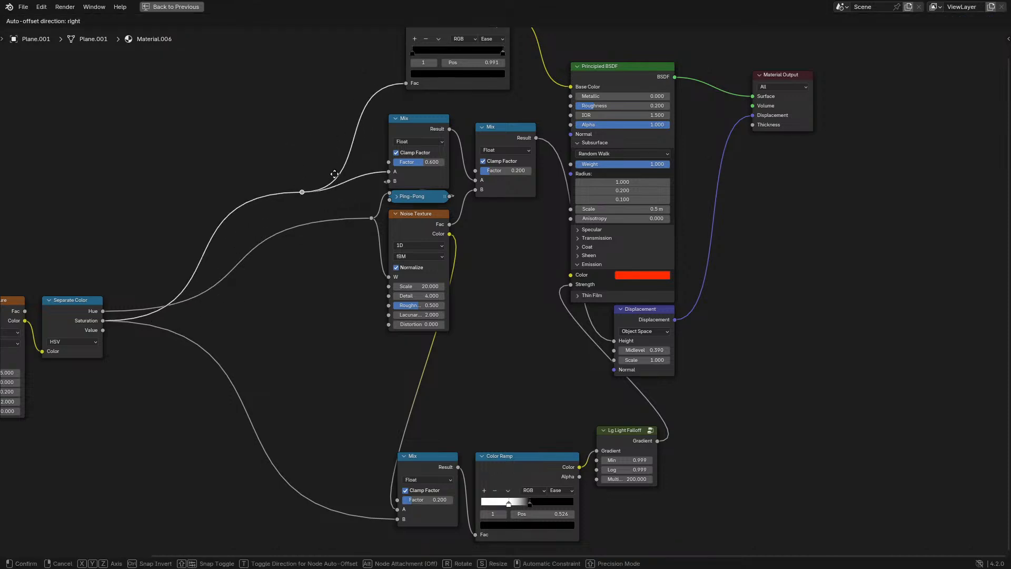
pyautogui.press('g')
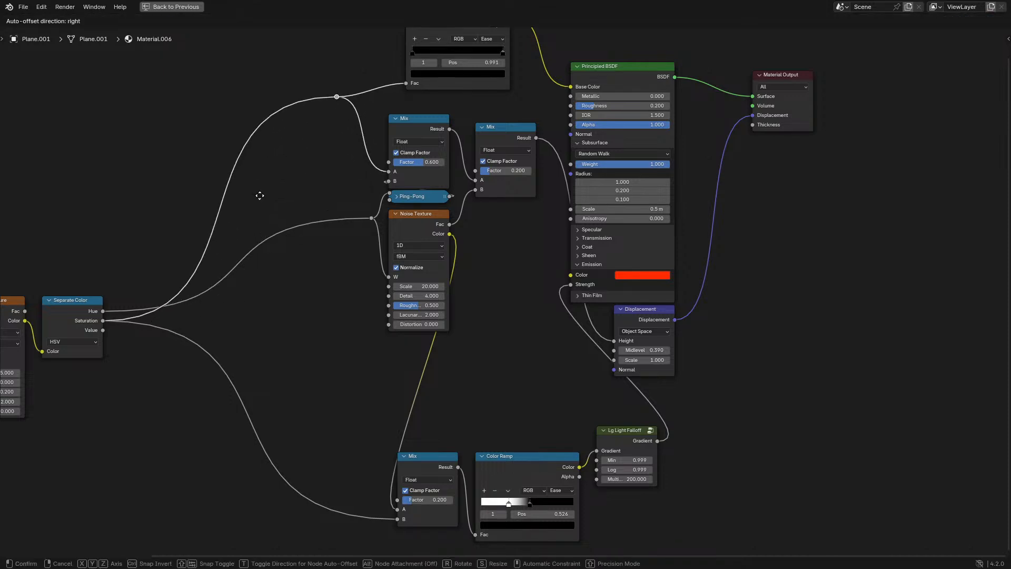
pyautogui.rightClick(261, 193)
pyautogui.moveTo(297, 263); pyautogui.dragTo(310, 245, button='middle')
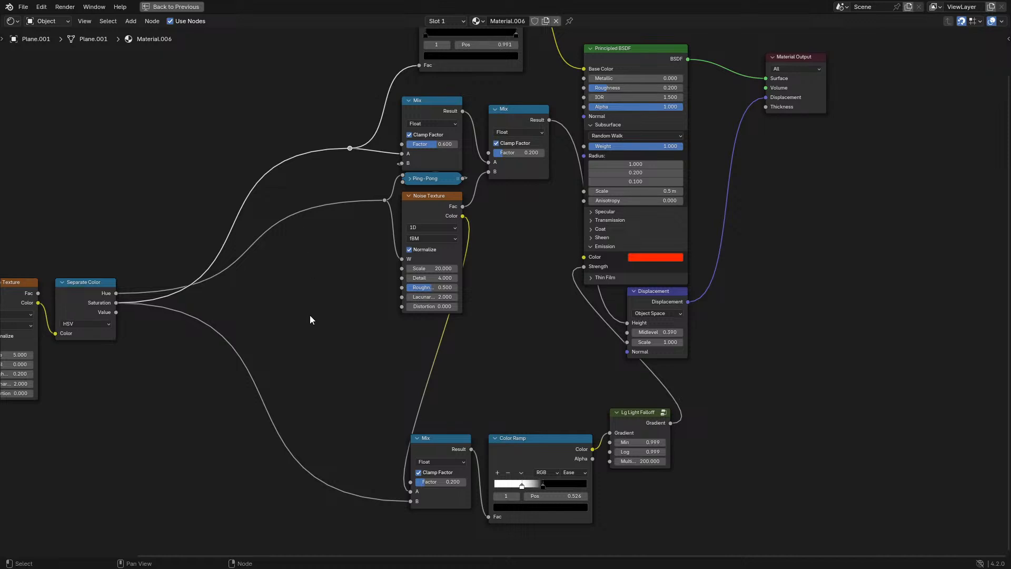
# Move the emission Mix, Color Ramp and Lg Light Falloff nodes together, join them in a frame and tighten their spacing
pyautogui.moveTo(297, 388); pyautogui.dragTo(746, 567)
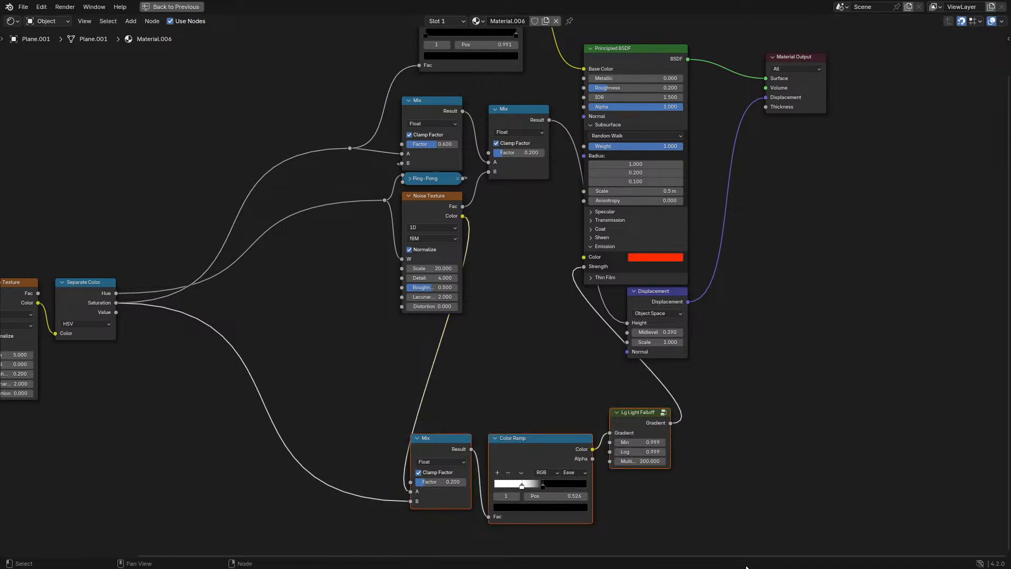
pyautogui.moveTo(557, 465); pyautogui.dragTo(581, 491, button='middle')
pyautogui.moveTo(561, 468); pyautogui.dragTo(439, 416)
pyautogui.hotkey('ctrl', 'j')
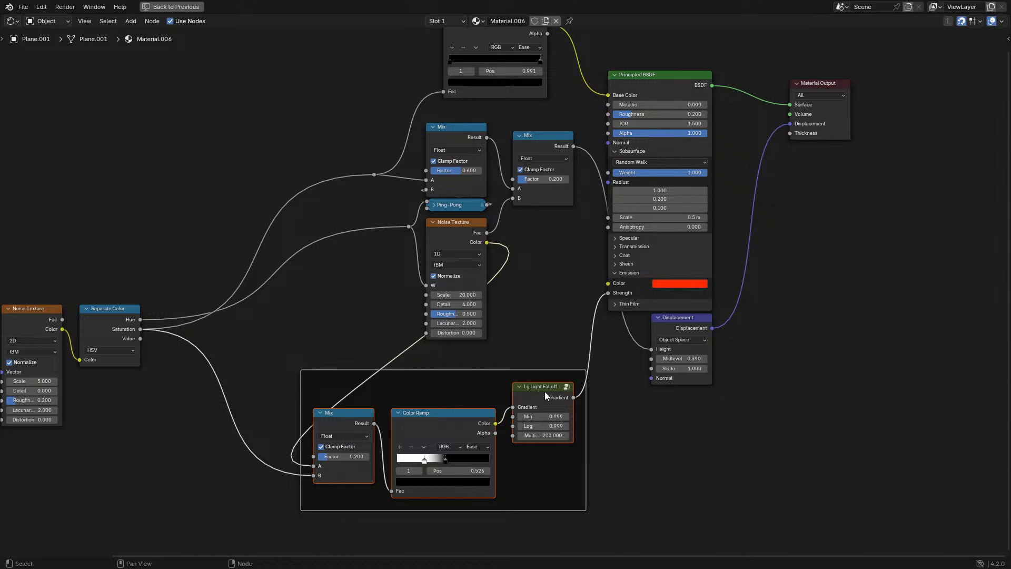
pyautogui.moveTo(546, 395); pyautogui.dragTo(537, 425)
pyautogui.moveTo(472, 399); pyautogui.dragTo(494, 387)
# Place the Displacement node below the Material Output and move the emission frame beneath the Principled BSDF
pyautogui.moveTo(674, 324); pyautogui.dragTo(812, 160)
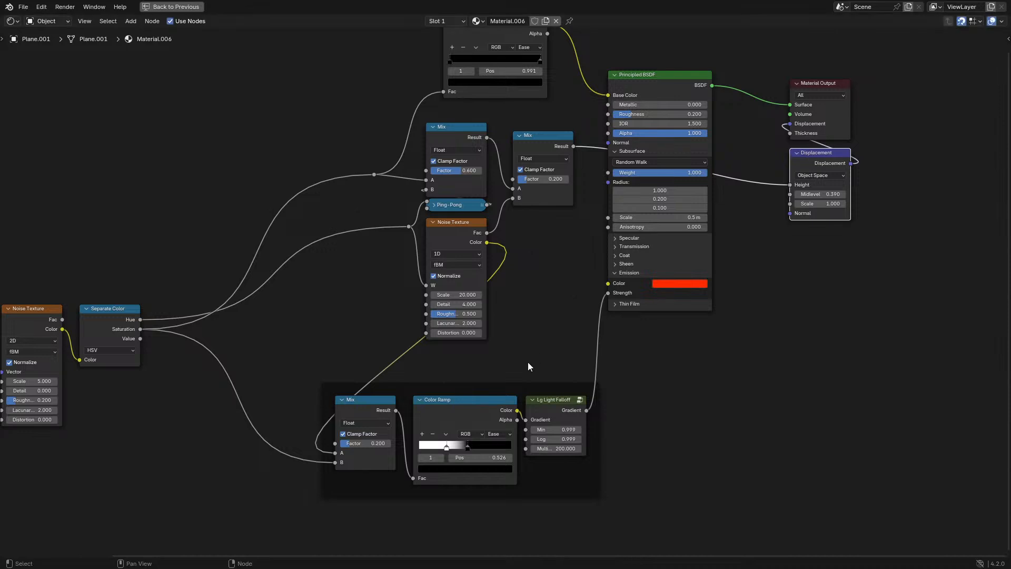
pyautogui.click(511, 385)
pyautogui.moveTo(511, 386); pyautogui.dragTo(692, 332)
# Move the UV Map, 2D Noise Texture and Separate Color nodes closer to the rest of the tree and join them in a frame
pyautogui.moveTo(106, 270); pyautogui.dragTo(283, 270, button='middle')
pyautogui.scroll(-4, 283, 270)
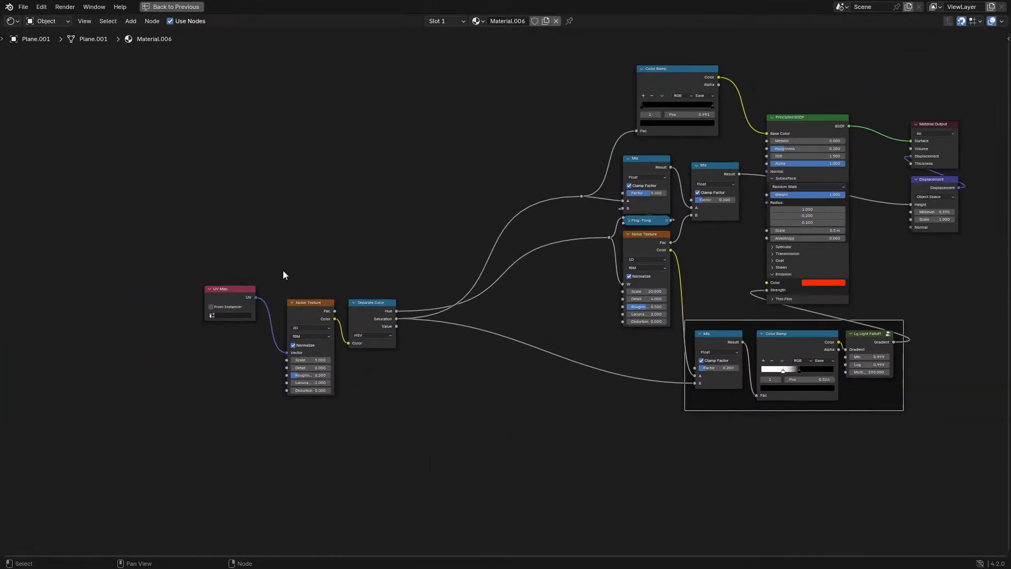
pyautogui.moveTo(196, 235); pyautogui.dragTo(267, 333)
pyautogui.press('g')
pyautogui.click(280, 346)
pyautogui.moveTo(239, 228); pyautogui.dragTo(361, 390)
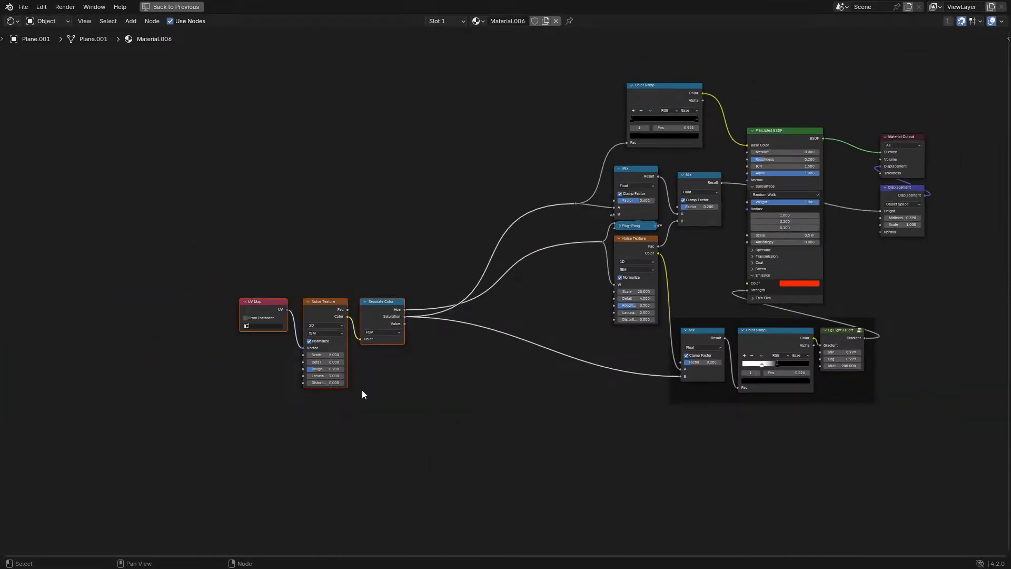
pyautogui.press('g')
pyautogui.click(442, 330)
pyautogui.hotkey('ctrl', 'j')
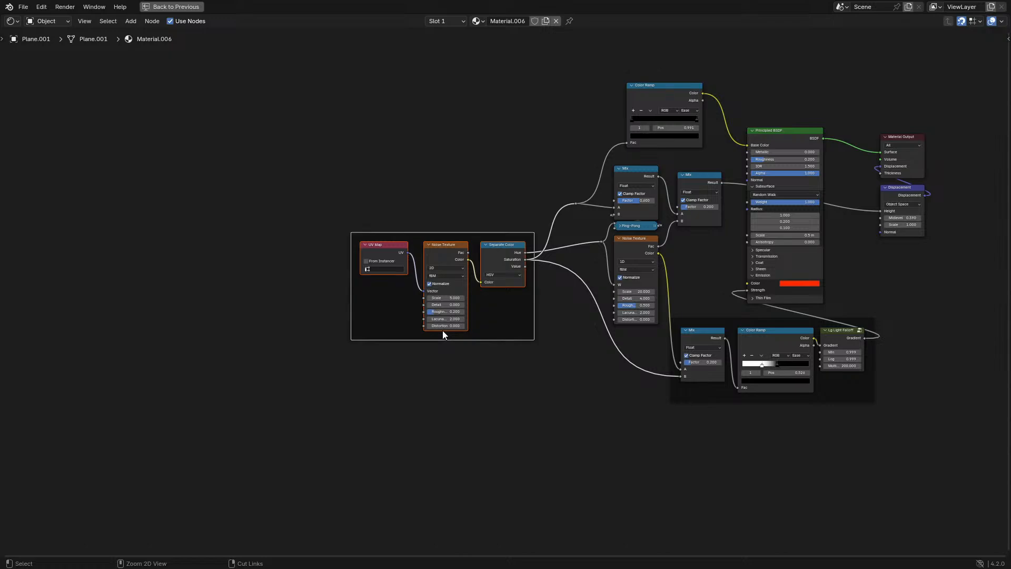
# Restore the split layout and switch the node editor to the Compositor, showing the Glare, Lens Distortion and Add nodes
pyautogui.hotkey('ctrl', 'space')
pyautogui.moveTo(240, 289); pyautogui.dragTo(162, 315, button='middle')
pyautogui.scroll(4, 223, 280)
pyautogui.click(12, 21)
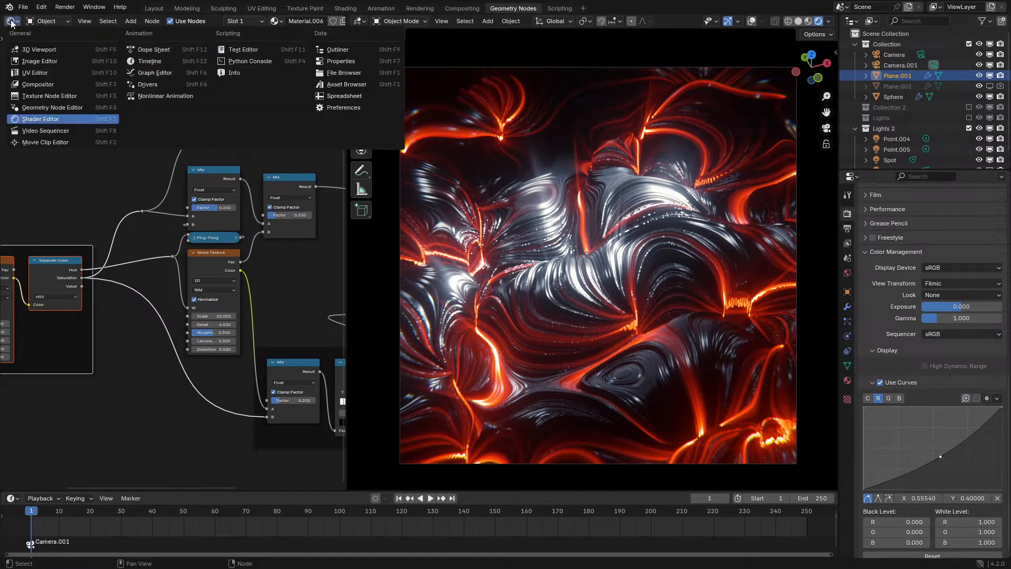
pyautogui.click(43, 82)
pyautogui.moveTo(308, 213); pyautogui.dragTo(31, 301, button='middle')
pyautogui.scroll(5, 153, 280)
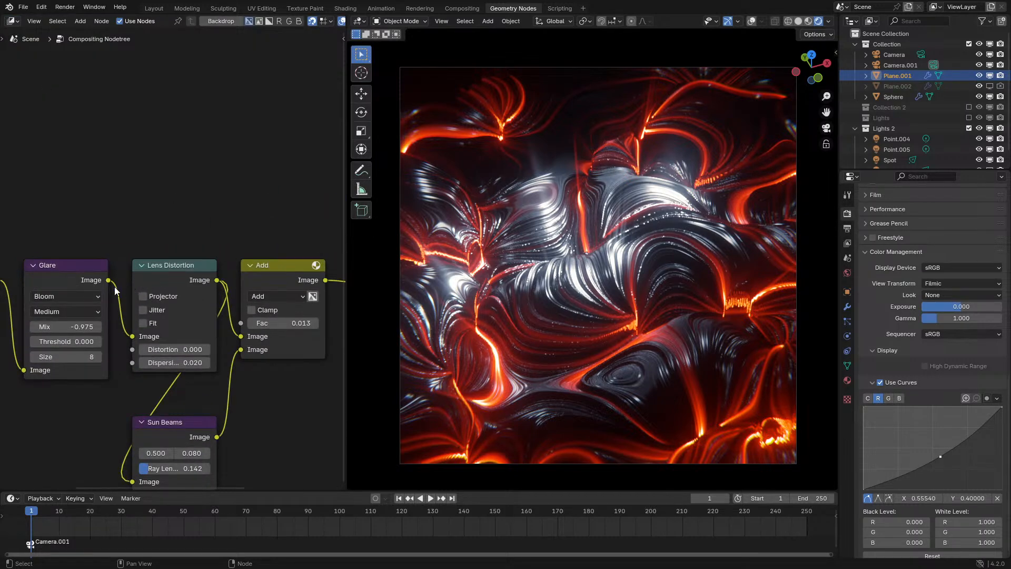
# Link the Lens Distortion image output directly to the Composite node, bypassing the Add node that mixes in the Sun Beams
pyautogui.keyDown('ctrl'); pyautogui.keyDown('shift'); pyautogui.click(176, 268); pyautogui.keyUp('shift'); pyautogui.keyUp('ctrl')
pyautogui.press('x')
pyautogui.moveTo(216, 280); pyautogui.dragTo(180, 468)
pyautogui.moveTo(282, 248); pyautogui.dragTo(174, 266, button='middle')
pyautogui.moveTo(103, 298); pyautogui.dragTo(282, 324)
pyautogui.moveTo(127, 274); pyautogui.dragTo(170, 264, button='middle')
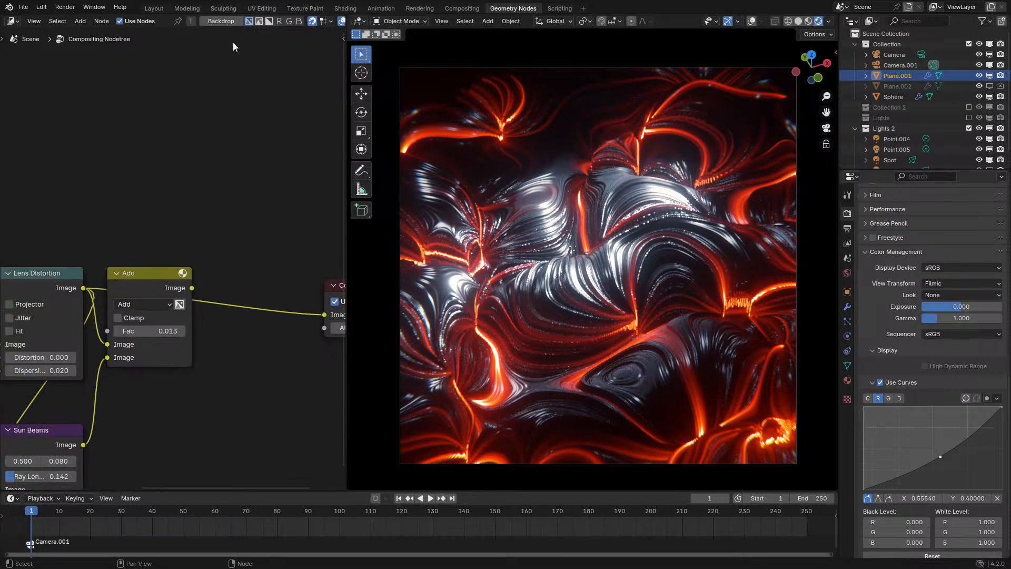
# Look at the Compositing workspace, return to the Geometry Nodes workspace and switch the node editor back to the Shader Editor
pyautogui.click(462, 9)
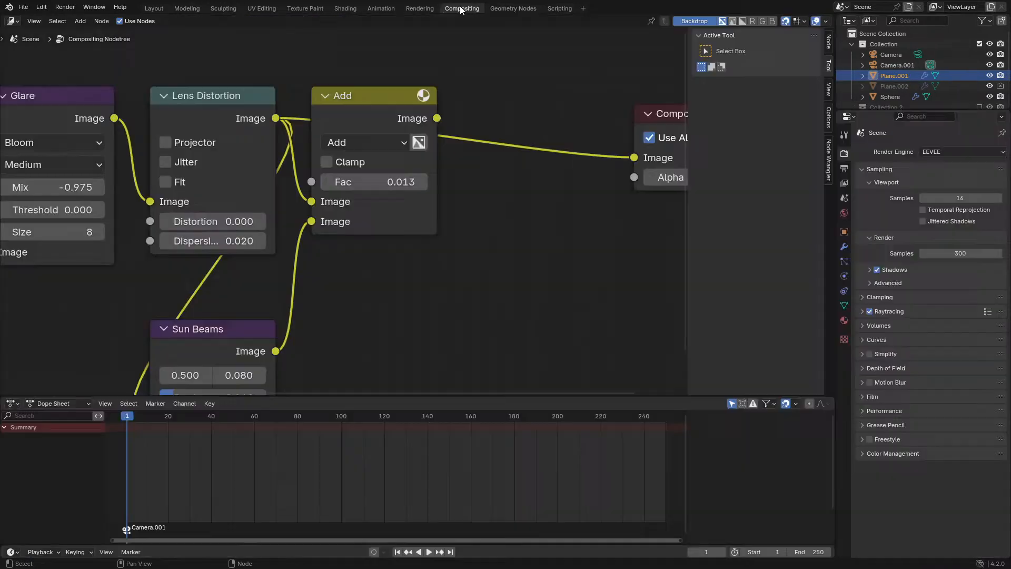
pyautogui.click(497, 8)
pyautogui.click(15, 22)
pyautogui.click(42, 119)
# Change the Principled BSDF's emission color from orange-red to pure red
pyautogui.moveTo(108, 221); pyautogui.dragTo(254, 192, button='middle')
pyautogui.moveTo(106, 268); pyautogui.dragTo(245, 166, button='middle')
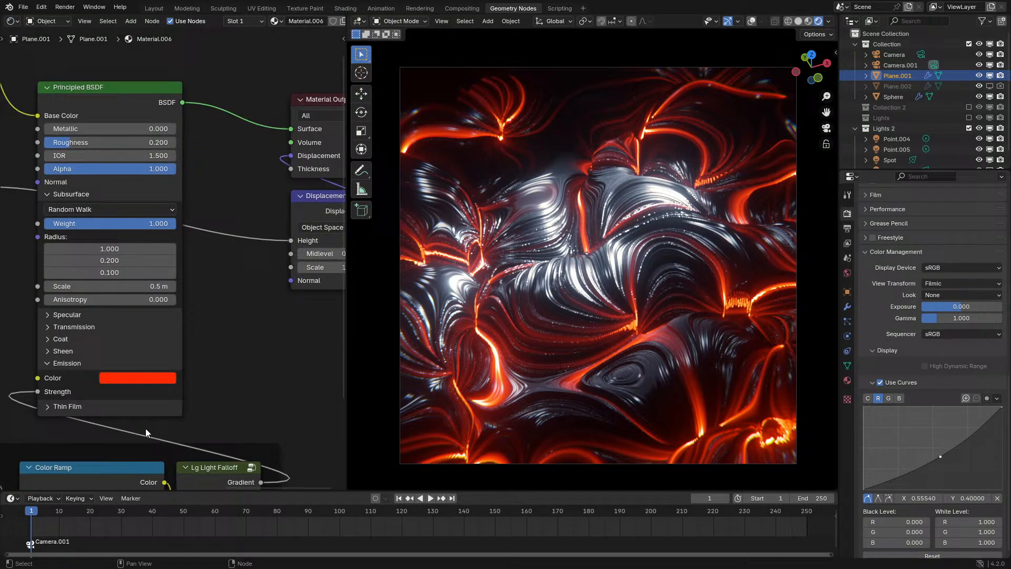
pyautogui.click(150, 378)
pyautogui.moveTo(150, 292)
pyautogui.mouseDown()
pyautogui.moveTo(183, 213)
pyautogui.moveTo(149, 211)
pyautogui.moveTo(152, 244)
pyautogui.moveTo(182, 260)
pyautogui.moveTo(151, 188)
pyautogui.moveTo(127, 282)
pyautogui.moveTo(113, 268)
pyautogui.moveTo(160, 293)
pyautogui.mouseUp()
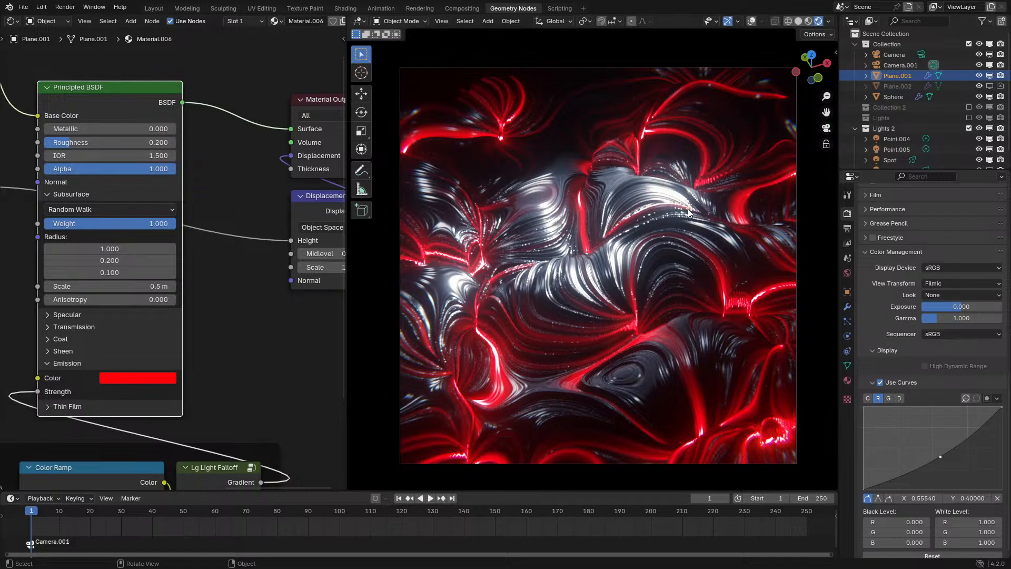
# Try raising the 1D Noise Texture's Scale to about 91.290
pyautogui.scroll(-8, 84, 263)
pyautogui.moveTo(89, 267); pyautogui.dragTo(289, 219, button='middle')
pyautogui.scroll(3, 195, 259)
pyautogui.moveTo(161, 275); pyautogui.dragTo(205, 269, button='middle')
pyautogui.moveTo(137, 264); pyautogui.dragTo(154, 271, button='middle')
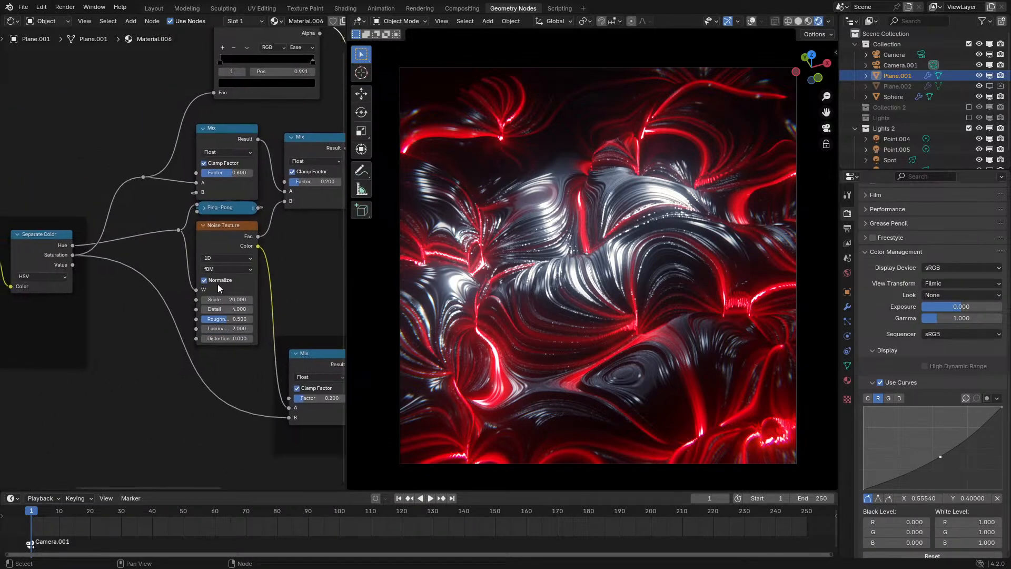
pyautogui.scroll(1, 218, 285)
pyautogui.keyDown('shift'); pyautogui.moveTo(231, 303); pyautogui.dragTo(522, 303); pyautogui.keyUp('shift')
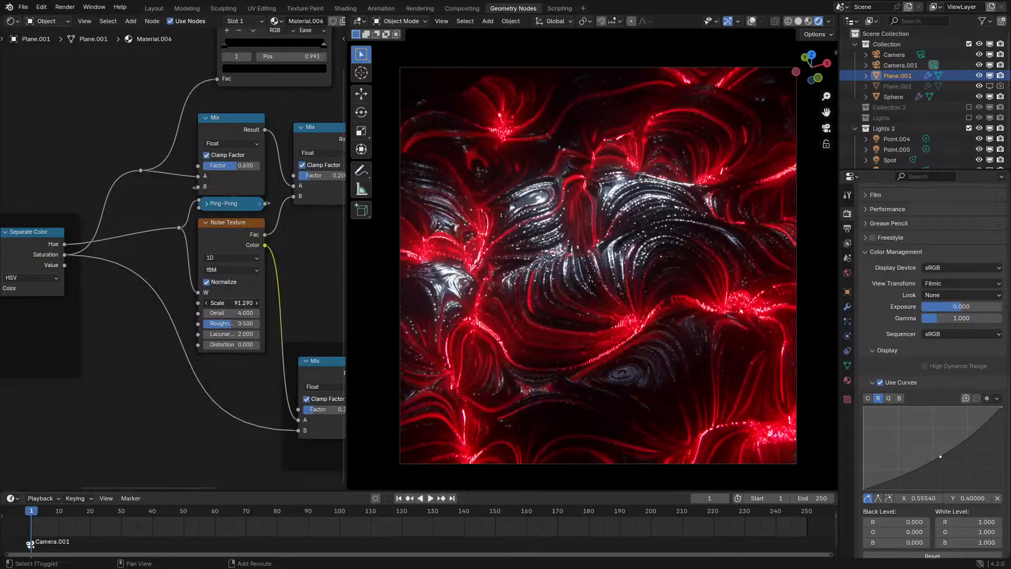
# Try a Detail of about 7.100 and a higher Roughness on the 2D Noise Texture, and undo both changes
pyautogui.moveTo(64, 298); pyautogui.dragTo(244, 280, button='middle')
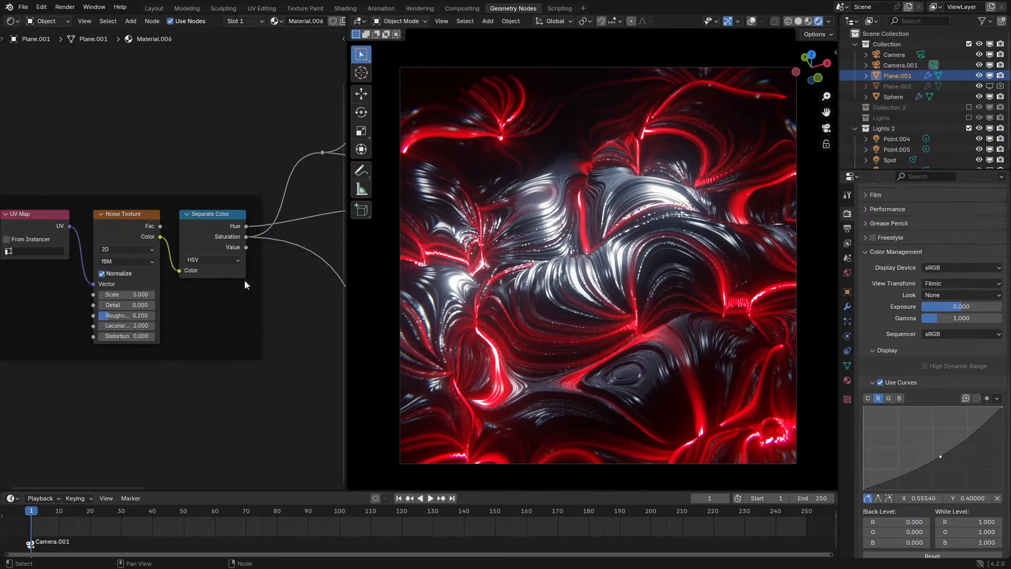
pyautogui.moveTo(142, 301); pyautogui.dragTo(253, 302)
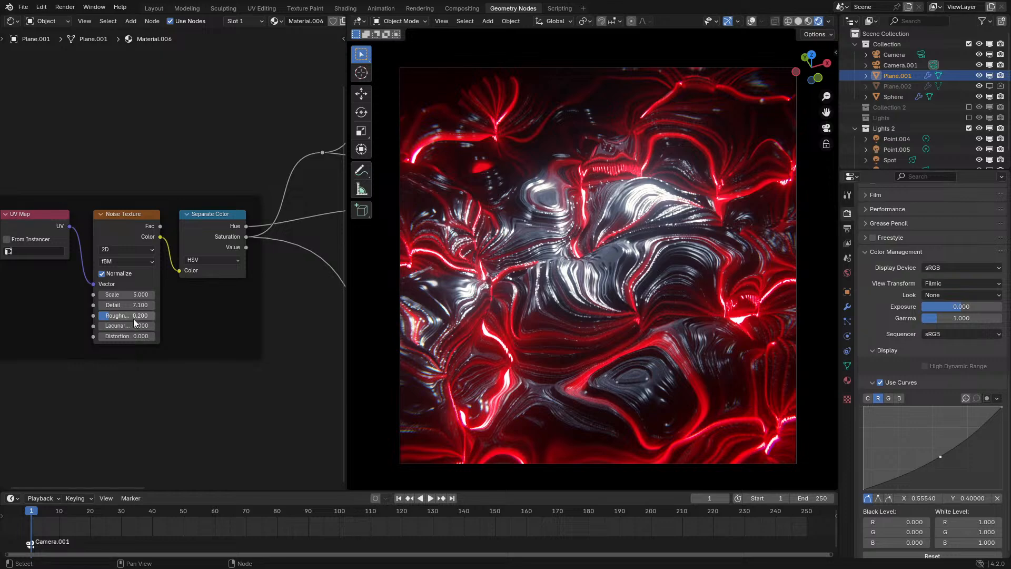
pyautogui.moveTo(135, 317); pyautogui.dragTo(158, 317)
pyautogui.hotkey('ctrl', 'z')
pyautogui.hotkey('ctrl', 'z')
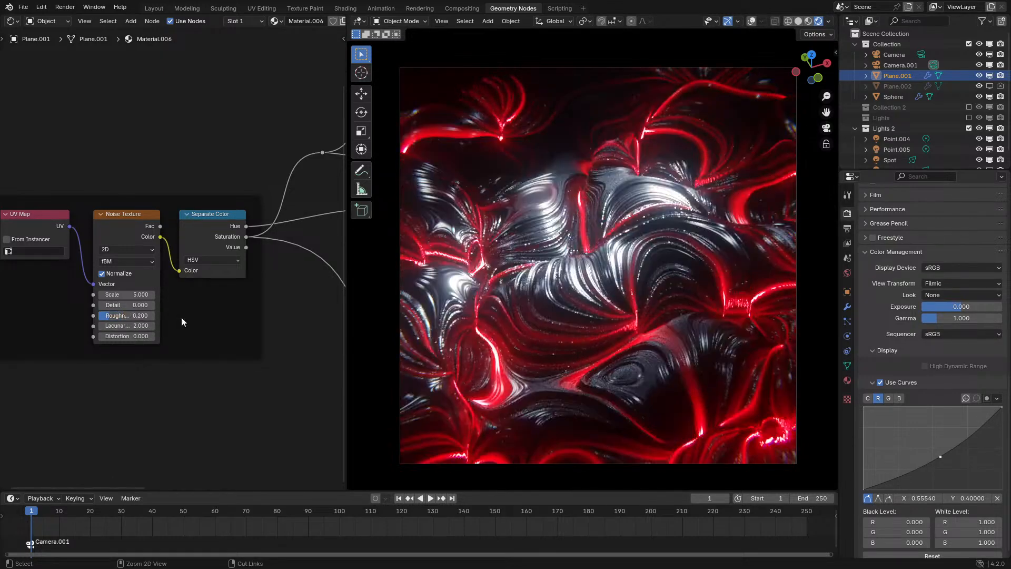
pyautogui.scroll(2, 184, 287)
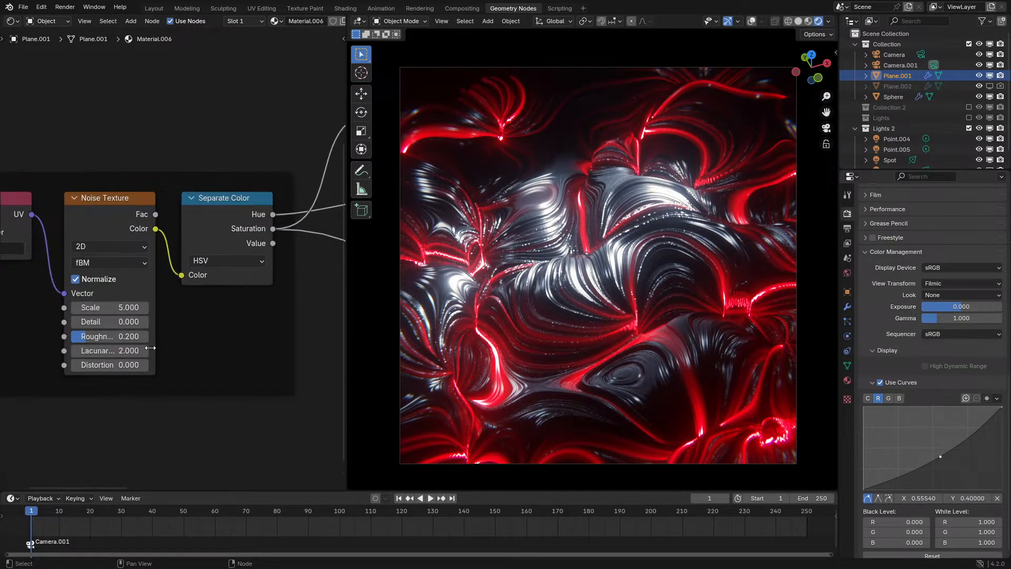
pyautogui.moveTo(106, 365); pyautogui.dragTo(184, 364)
pyautogui.rightClick(120, 364)
pyautogui.scroll(1, 155, 352)
pyautogui.scroll(1, 592, 331)
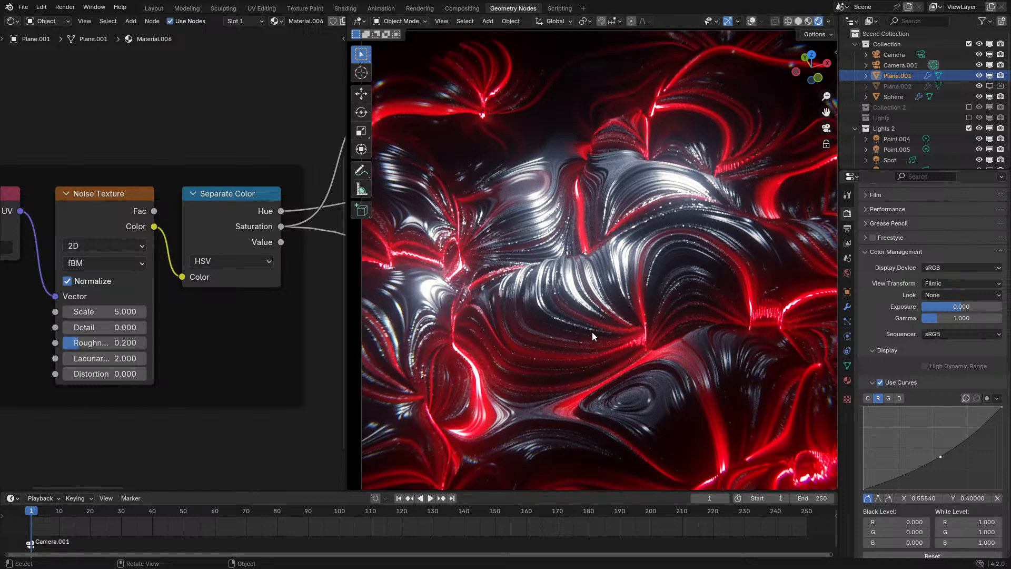
# Adjust the color management curves, placing the red point at about X 0.499, Y 0.456 and the green point at about X 0.579, Y 0.344
pyautogui.moveTo(939, 452)
pyautogui.mouseDown()
pyautogui.moveTo(936, 434)
pyautogui.moveTo(933, 446)
pyautogui.moveTo(953, 466)
pyautogui.moveTo(943, 461)
pyautogui.mouseUp()
pyautogui.scroll(-3, 645, 384)
pyautogui.hotkey('ctrl', 'z')
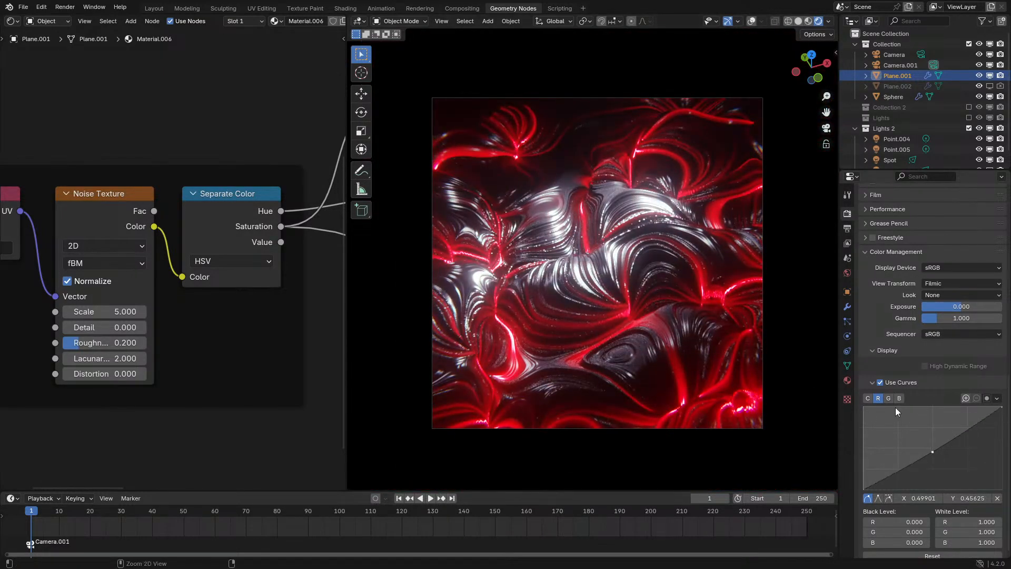
pyautogui.click(899, 398)
pyautogui.click(889, 398)
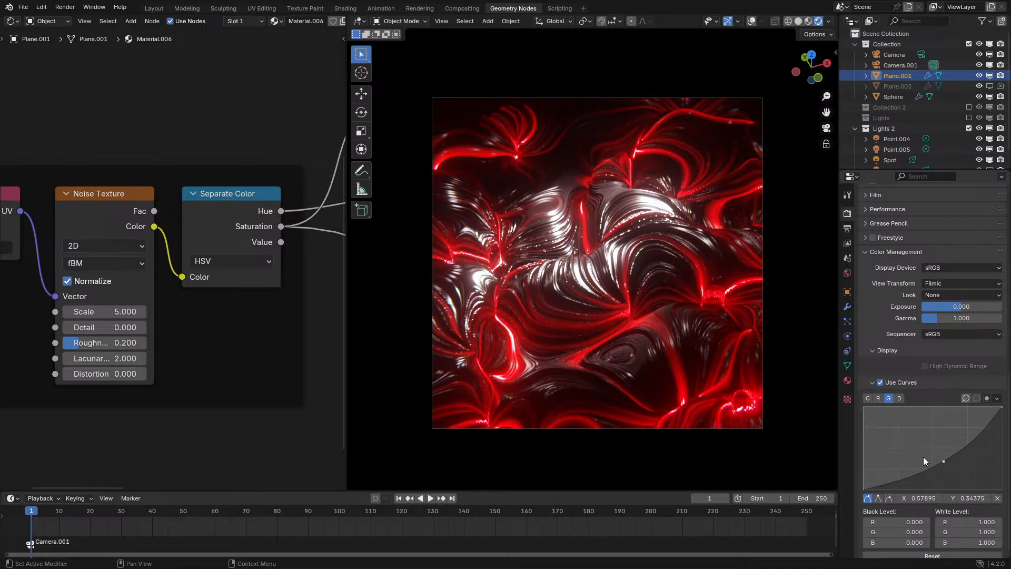
# Shift the Principled BSDF's emission color from red to orange
pyautogui.scroll(2, 719, 354)
pyautogui.moveTo(270, 262); pyautogui.dragTo(37, 337, button='middle')
pyautogui.scroll(-6, 204, 269)
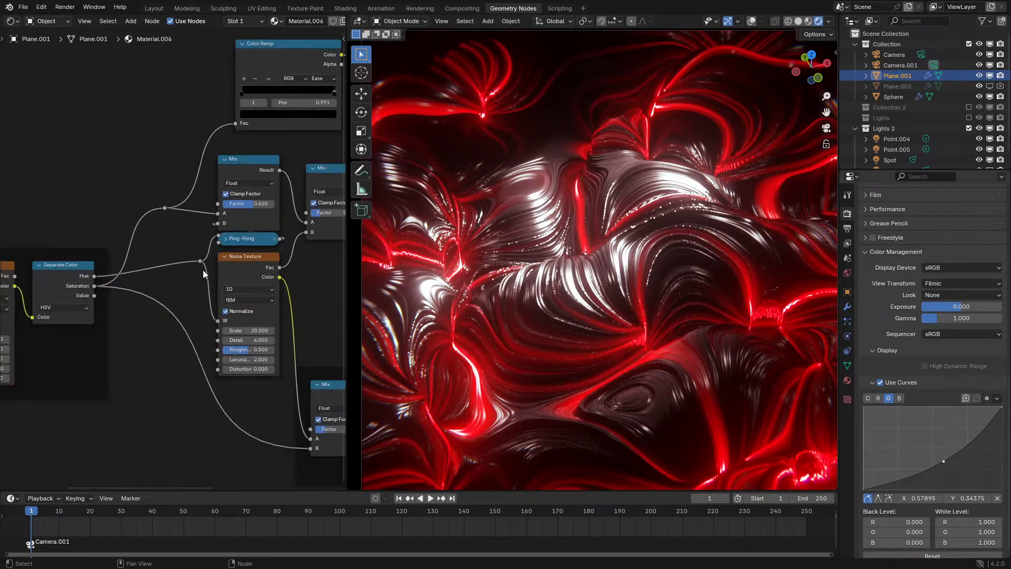
pyautogui.moveTo(203, 269); pyautogui.dragTo(52, 374, button='middle')
pyautogui.click(311, 420)
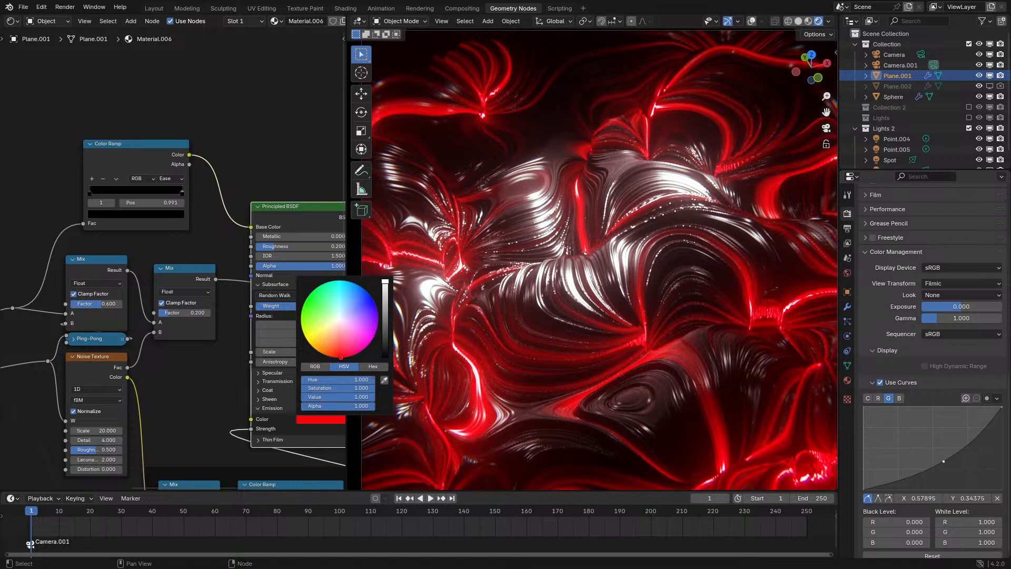
pyautogui.moveTo(331, 357); pyautogui.dragTo(327, 356)
pyautogui.scroll(-2, 596, 330)
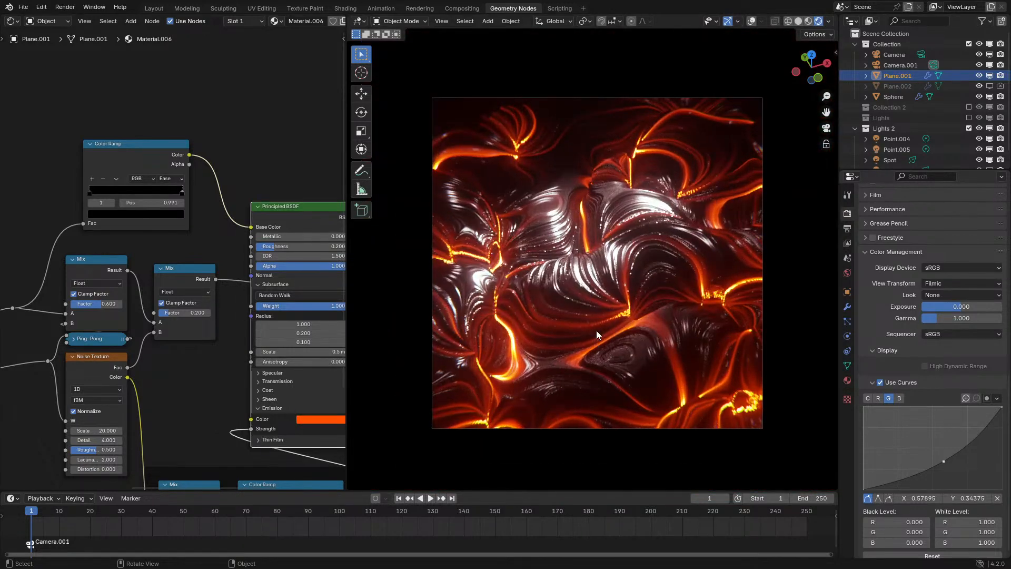
# Undo the orange emission color and the recent red and green color curve adjustments
pyautogui.hotkey('ctrl', 'z')
pyautogui.hotkey('ctrl', 'z')
pyautogui.hotkey('ctrl', 'z')
pyautogui.hotkey('ctrl', 'z')
pyautogui.hotkey('ctrl', 'z')
pyautogui.hotkey('ctrl', 'z')
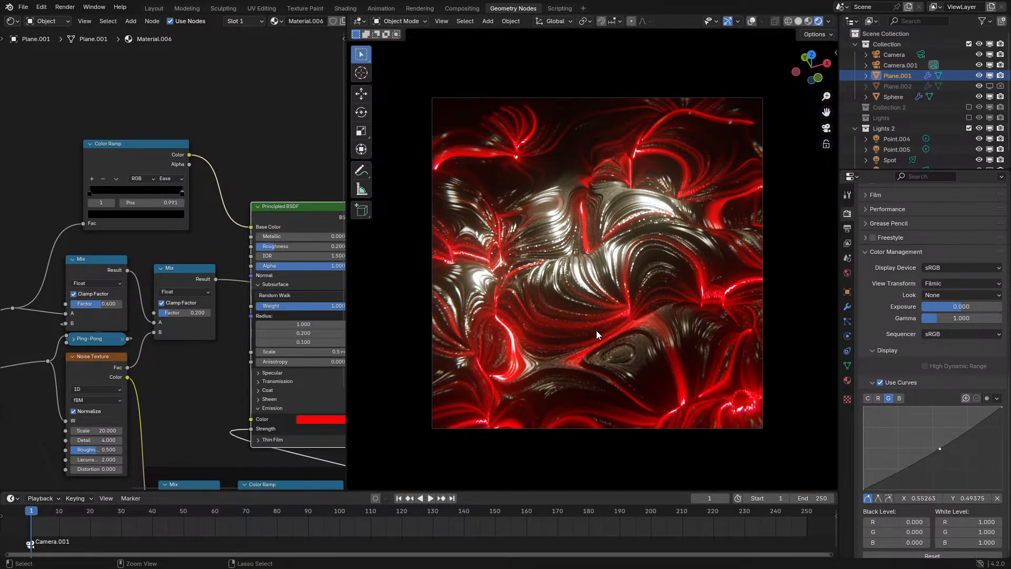
pyautogui.hotkey('ctrl', 'z')
pyautogui.hotkey('ctrl', 'z')
pyautogui.hotkey('ctrl', 'z')
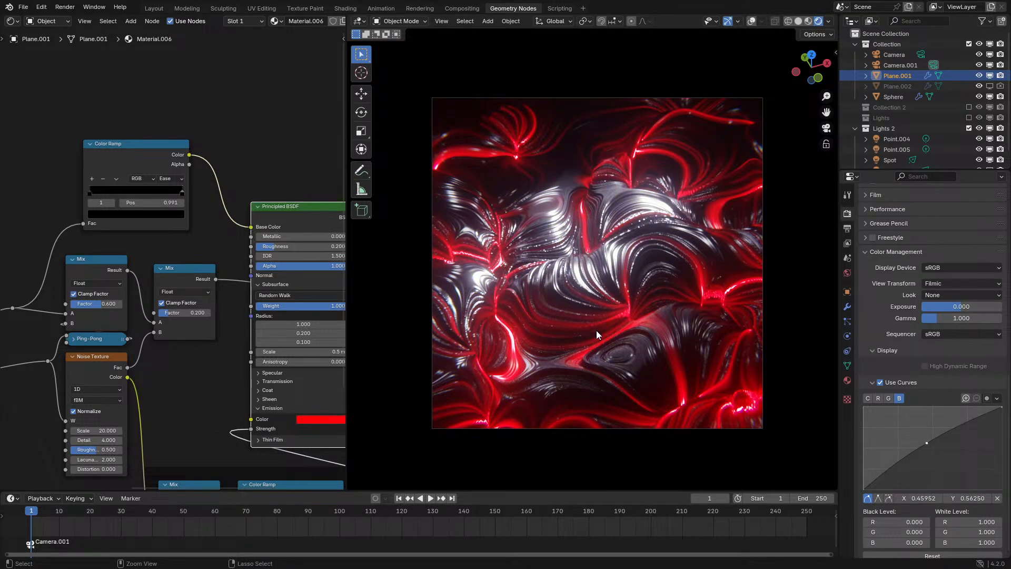
# Toggle Use Curves in the color management settings to compare the render, and leave it disabled
pyautogui.scroll(2, 596, 330)
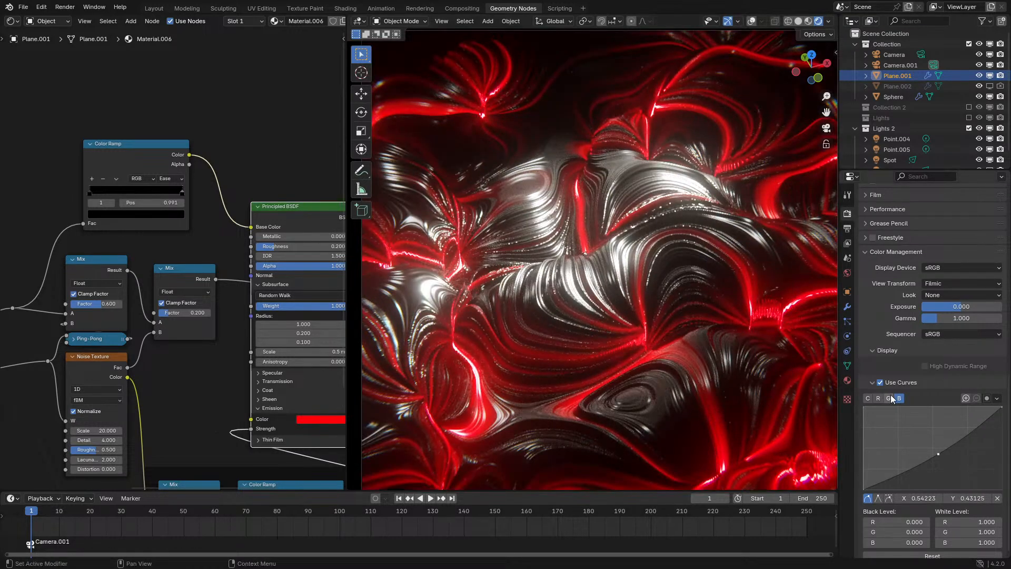
pyautogui.click(880, 382)
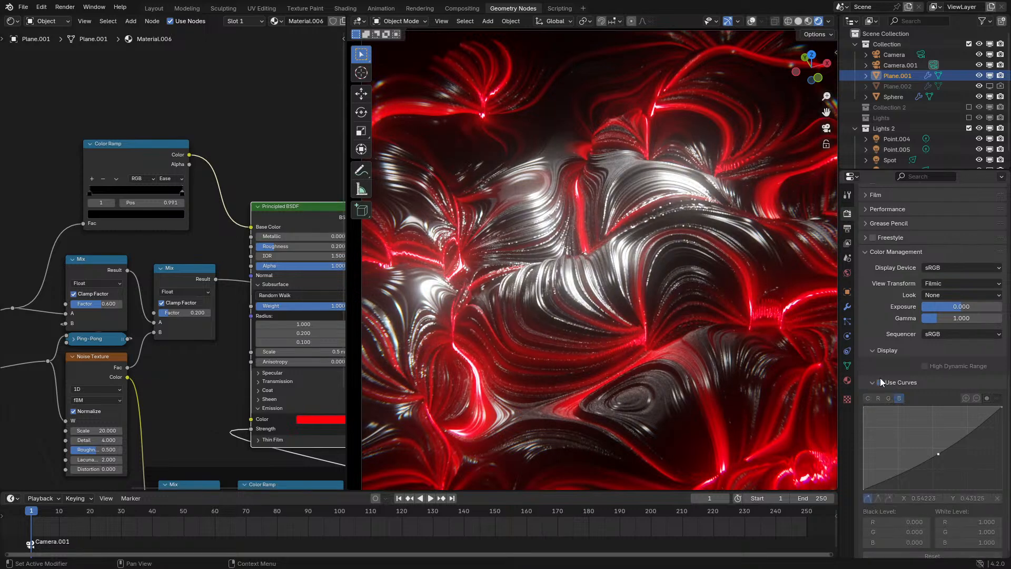
pyautogui.click(880, 381)
pyautogui.click(880, 382)
pyautogui.scroll(-4, 670, 327)
pyautogui.scroll(2, 670, 326)
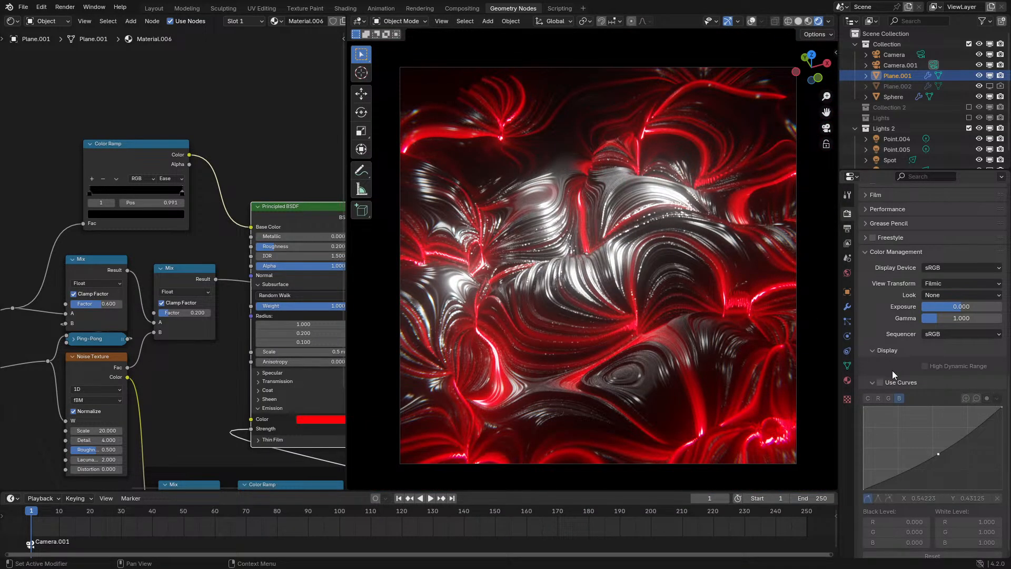
# Try the AgX and Khronos PBR Neutral view transforms on the render, and set the view transform back to Filmic
pyautogui.click(959, 284)
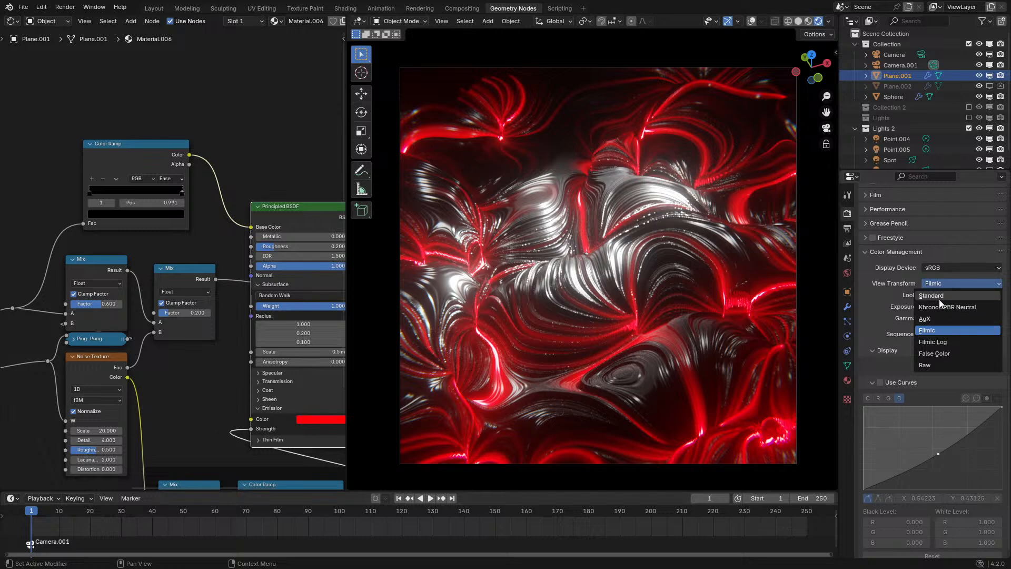
pyautogui.click(945, 317)
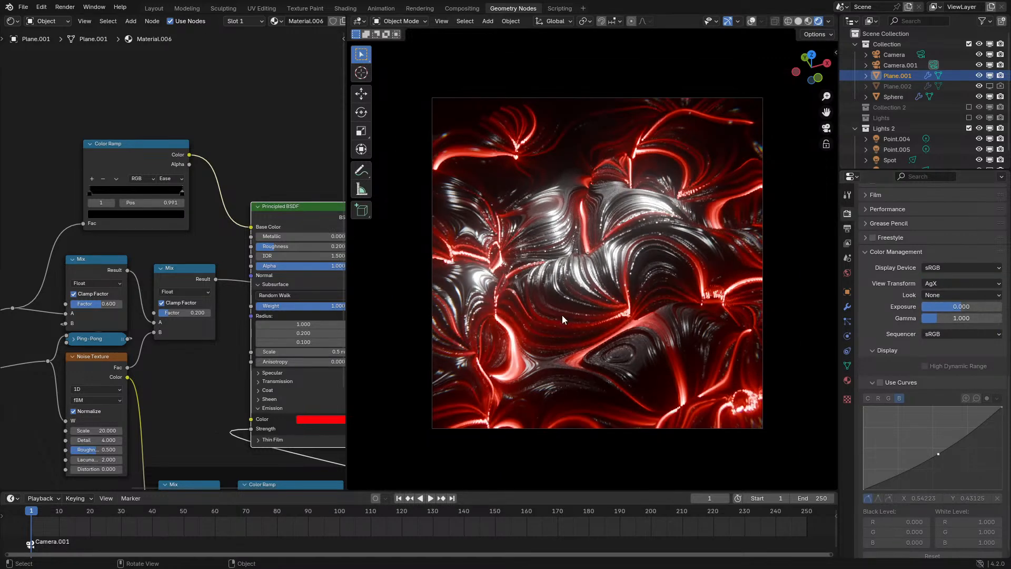
pyautogui.scroll(1, 563, 315)
pyautogui.click(961, 295)
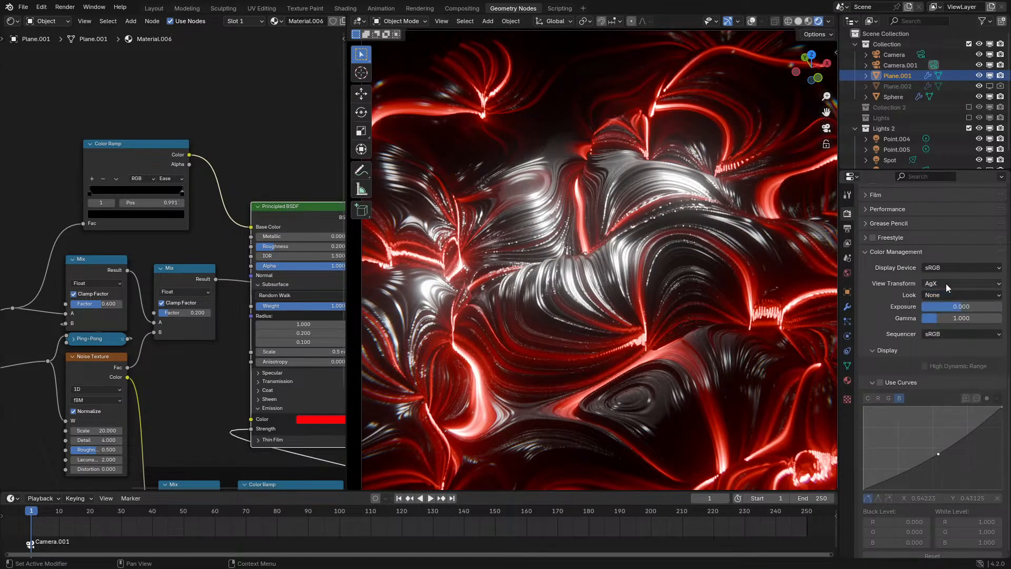
pyautogui.click(946, 284)
pyautogui.click(942, 307)
pyautogui.click(943, 283)
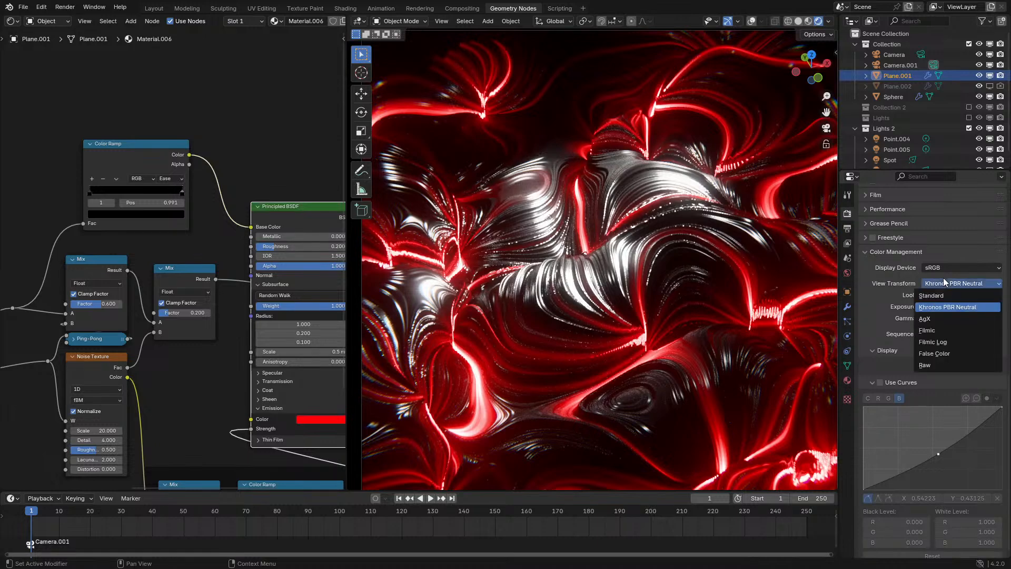
pyautogui.click(938, 330)
pyautogui.scroll(-1, 639, 295)
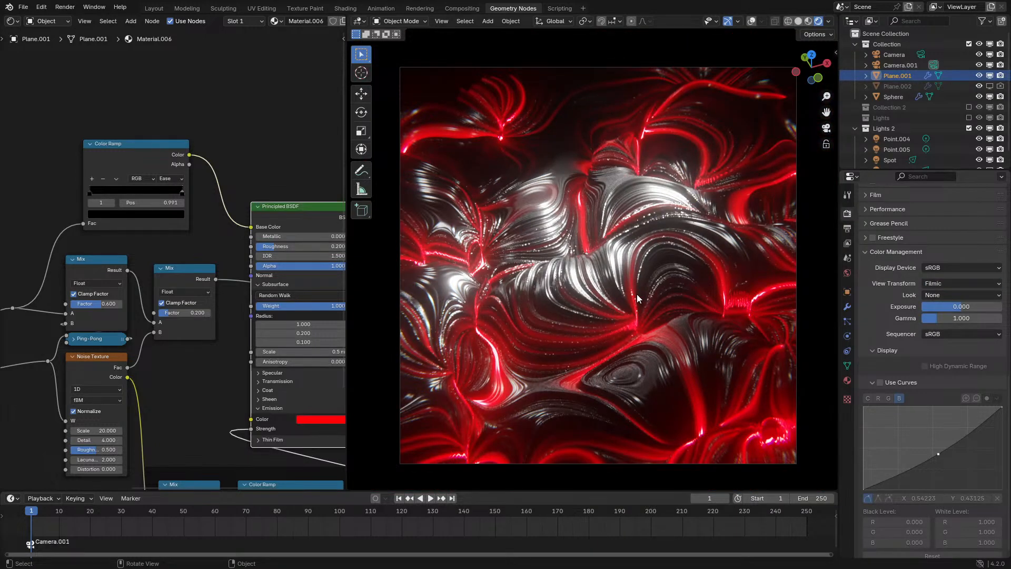
# Try other hues for the Principled BSDF's emission color
pyautogui.moveTo(229, 400); pyautogui.dragTo(207, 307, button='middle')
pyautogui.click(280, 331)
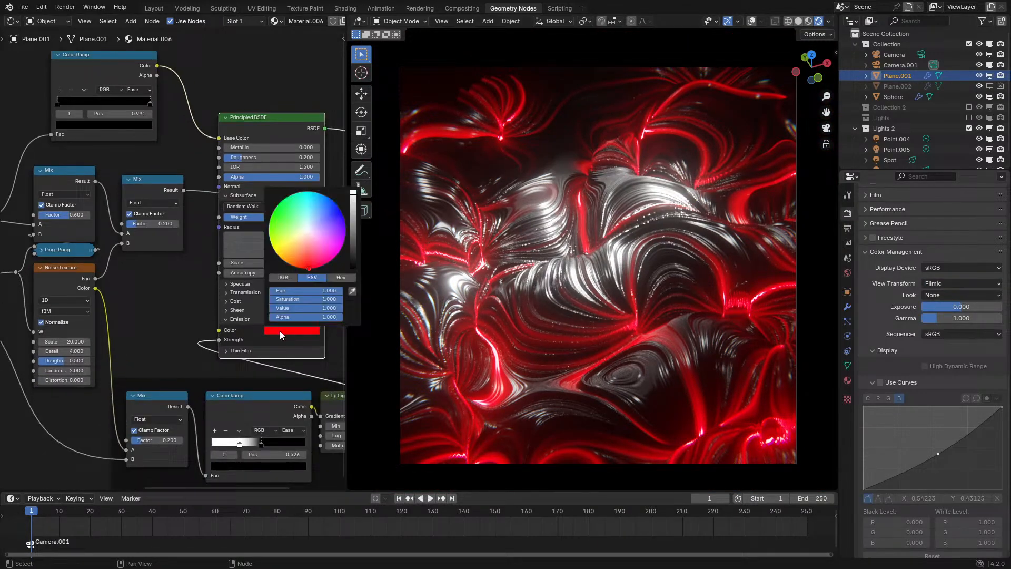
pyautogui.click(296, 262)
pyautogui.moveTo(296, 262)
pyautogui.mouseDown()
pyautogui.moveTo(310, 195)
pyautogui.moveTo(312, 259)
pyautogui.moveTo(327, 263)
pyautogui.mouseUp()
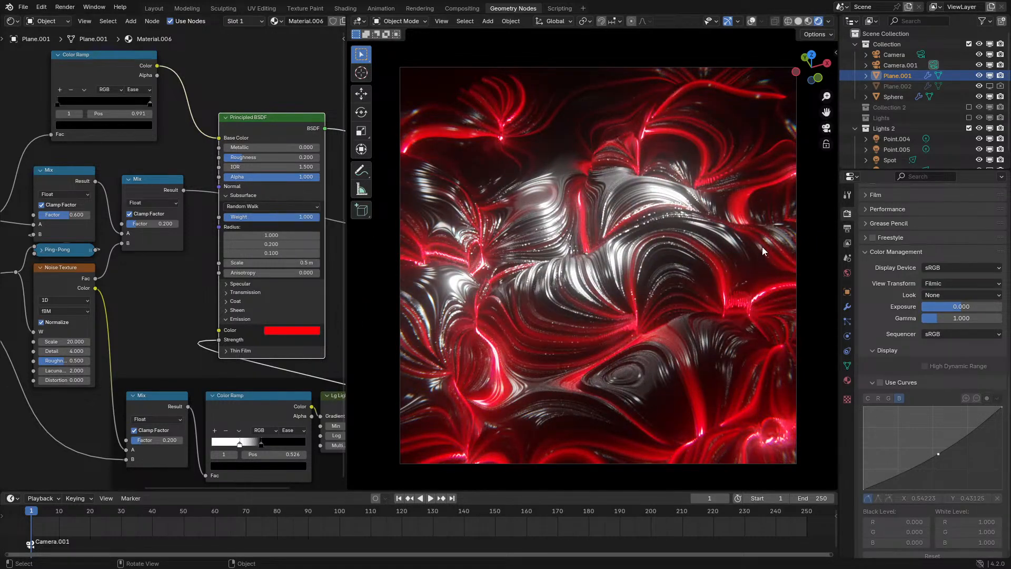
# Hide the Point.005 light and the Lights 2 collection to preview the emission alone, and undo the hiding
pyautogui.click(880, 151)
pyautogui.click(885, 129)
pyautogui.press('h')
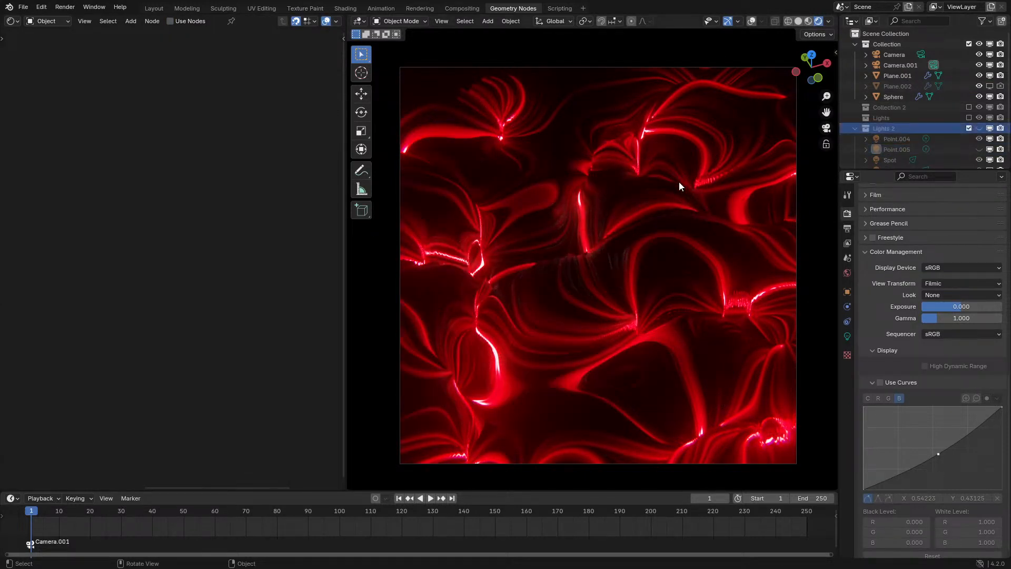
pyautogui.hotkey('ctrl', 'z')
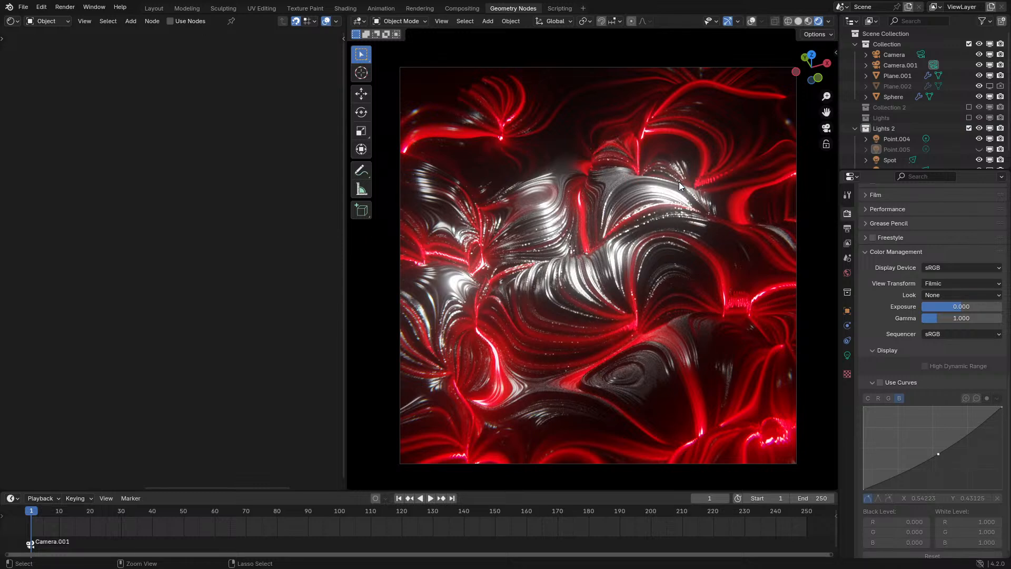
pyautogui.hotkey('ctrl', 'z')
pyautogui.hotkey('ctrl', 'z')
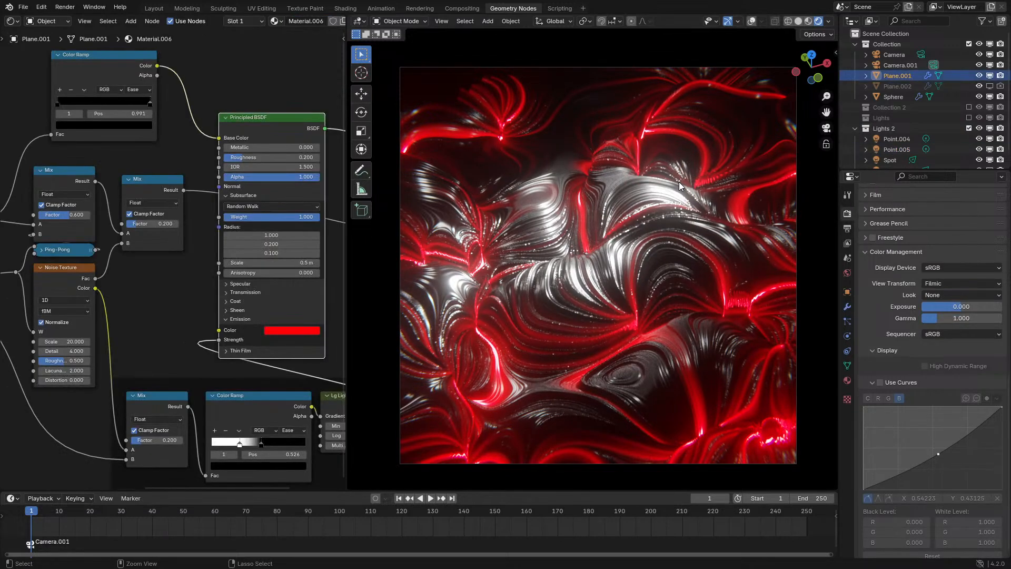
# Preview the Specular Light and Specular Color render passes in the viewport
pyautogui.click(829, 22)
pyautogui.click(805, 149)
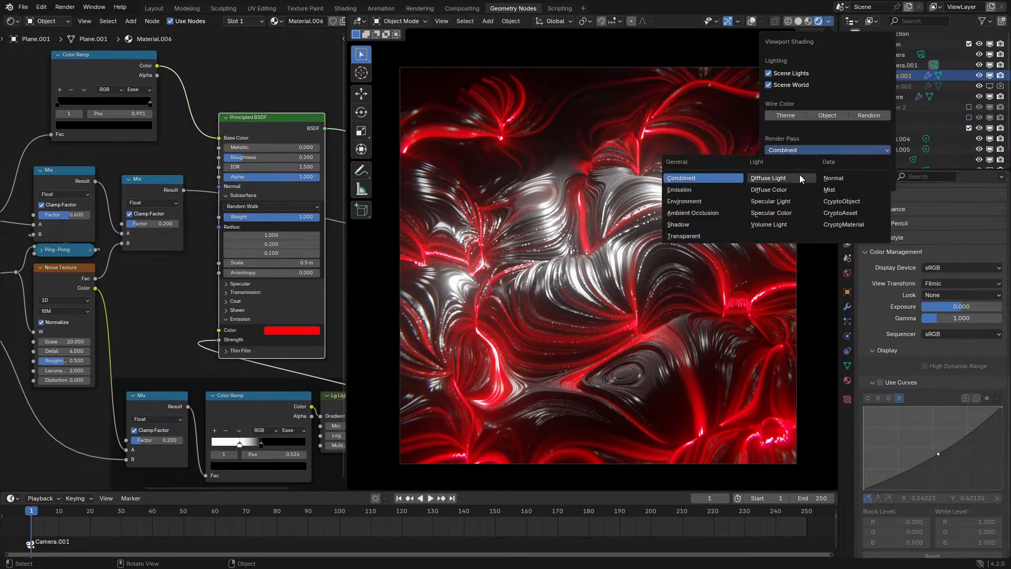
pyautogui.click(786, 200)
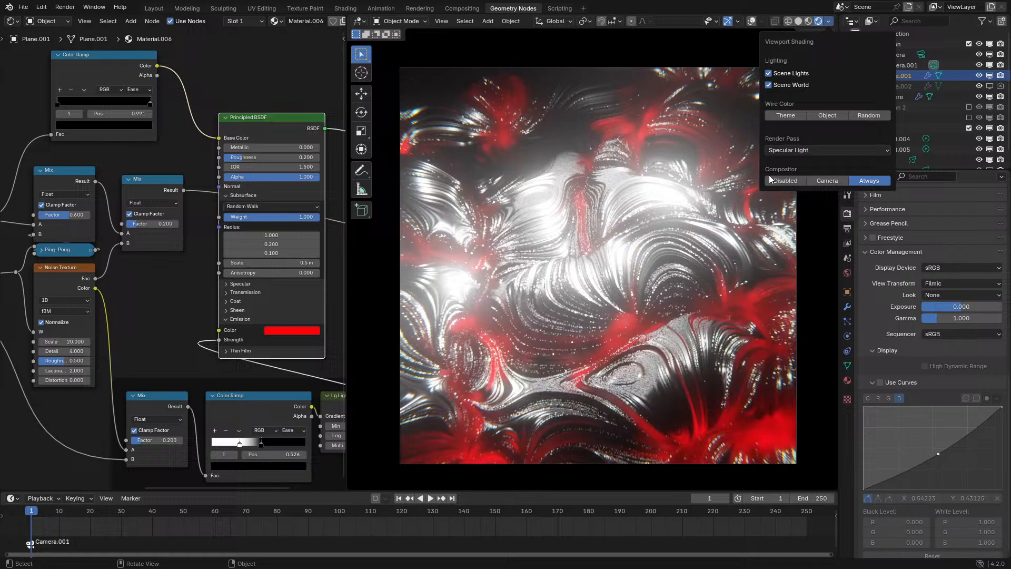
pyautogui.click(788, 152)
pyautogui.click(786, 217)
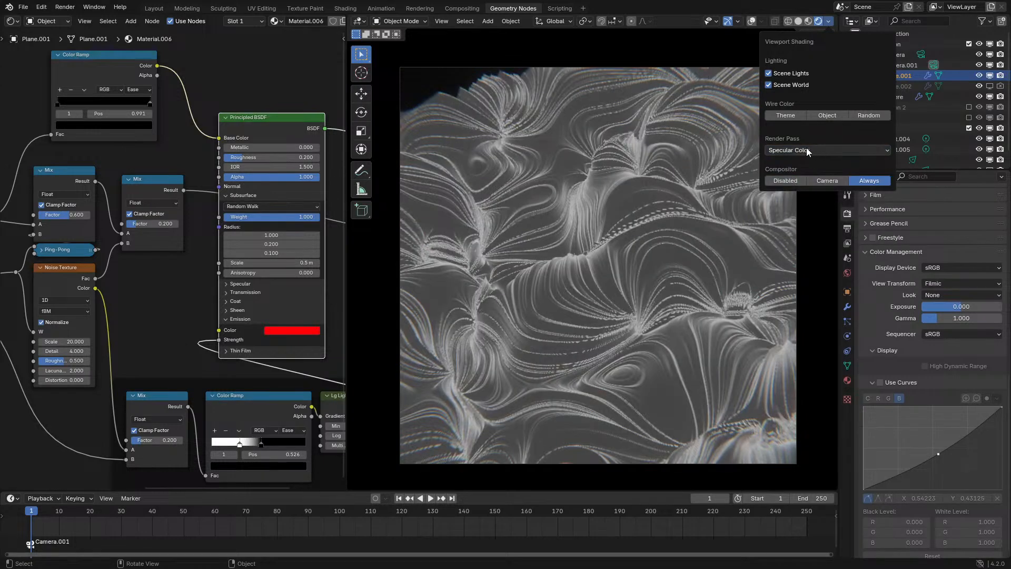
# Preview the Diffuse Color and Diffuse Light render passes, and return to the Specular Light pass
pyautogui.click(812, 150)
pyautogui.click(783, 190)
pyautogui.click(801, 151)
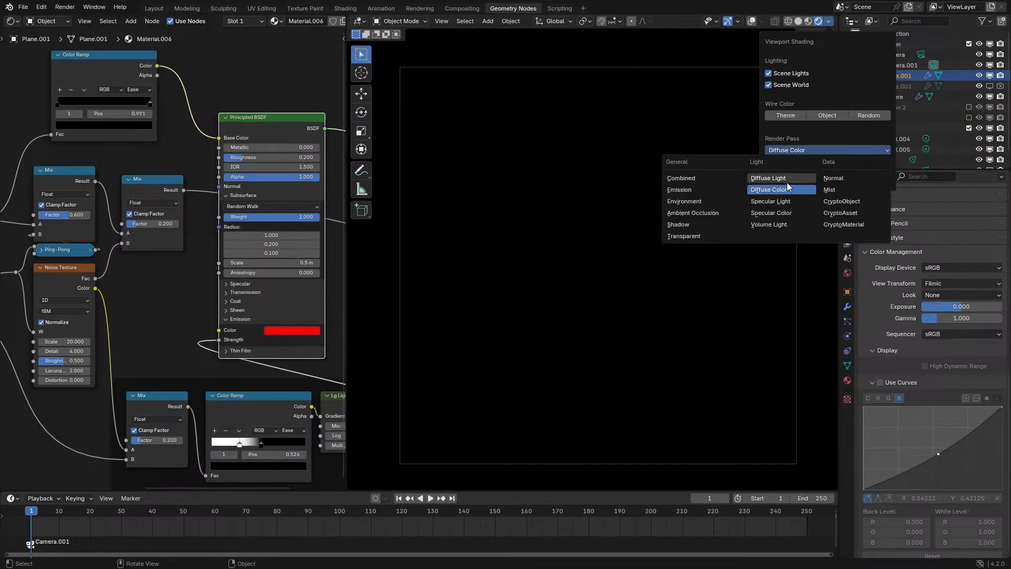
pyautogui.click(787, 180)
pyautogui.click(811, 150)
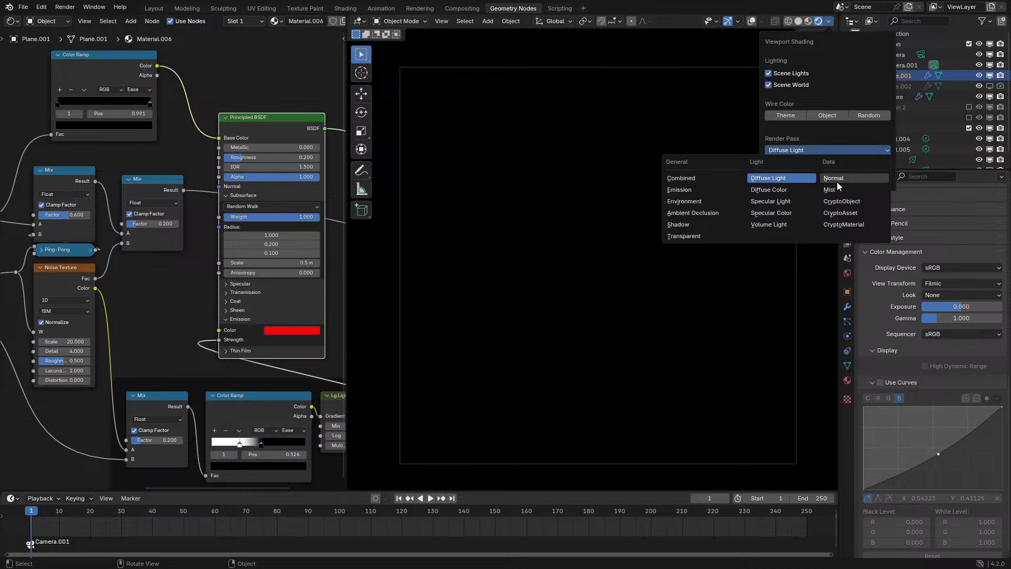
pyautogui.click(770, 201)
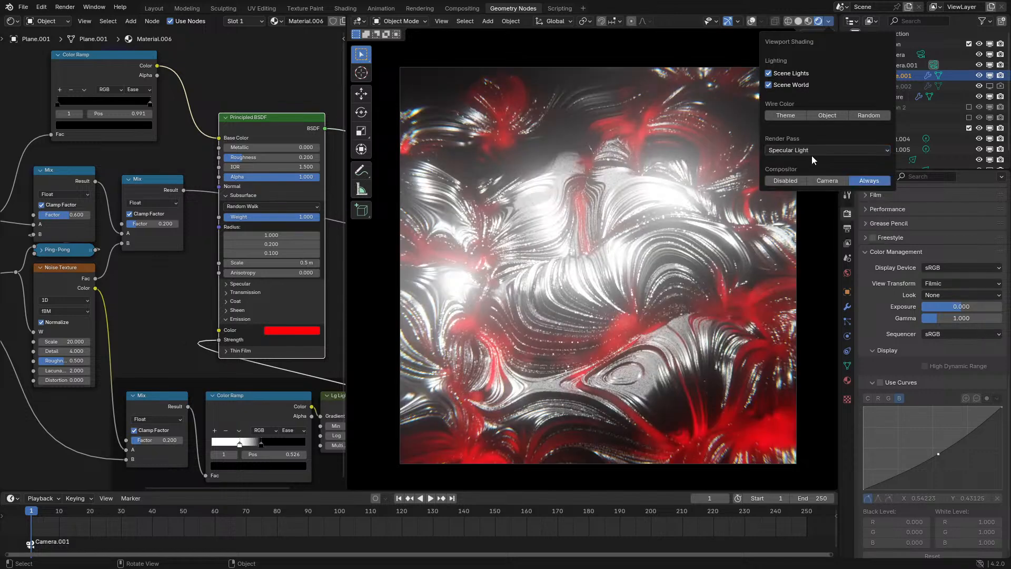
# Preview the Emission render pass, and switch the viewport back to the Combined pass
pyautogui.click(813, 151)
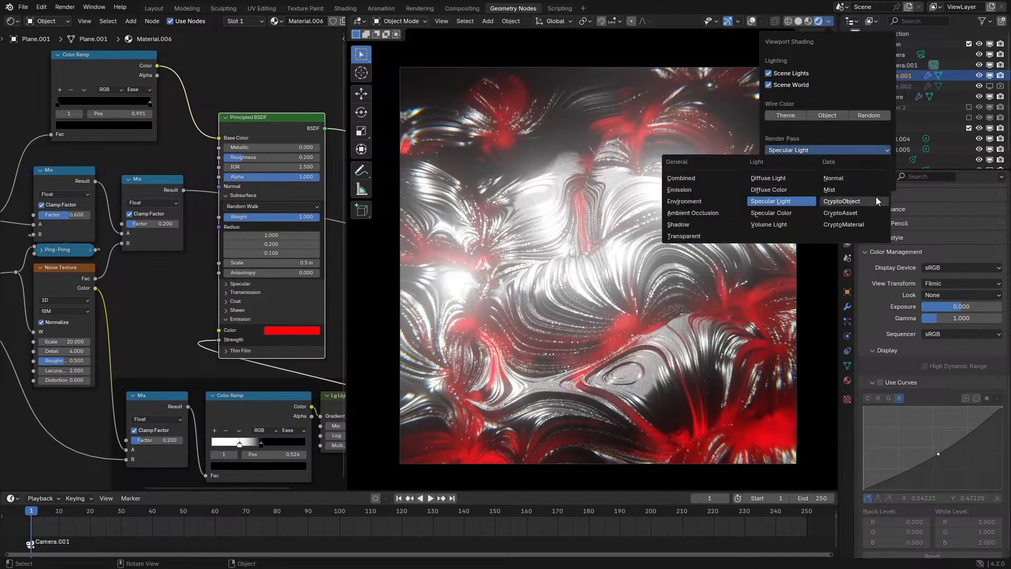
pyautogui.click(708, 189)
pyautogui.click(842, 150)
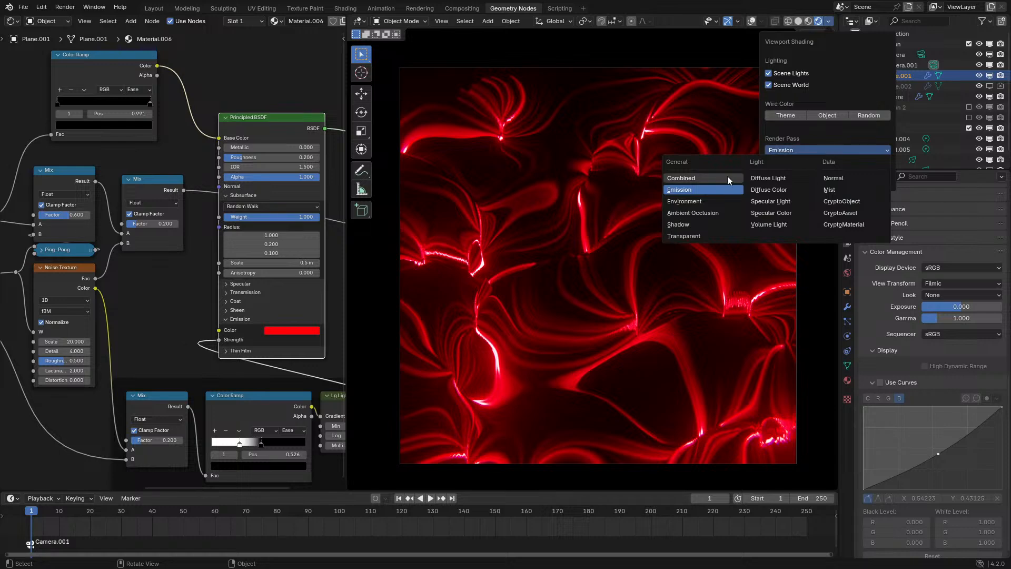
pyautogui.click(728, 177)
# Show the Ambient Occlusion render pass, inspect the displaced plane up close from another angle, and return to the camera view
pyautogui.click(829, 150)
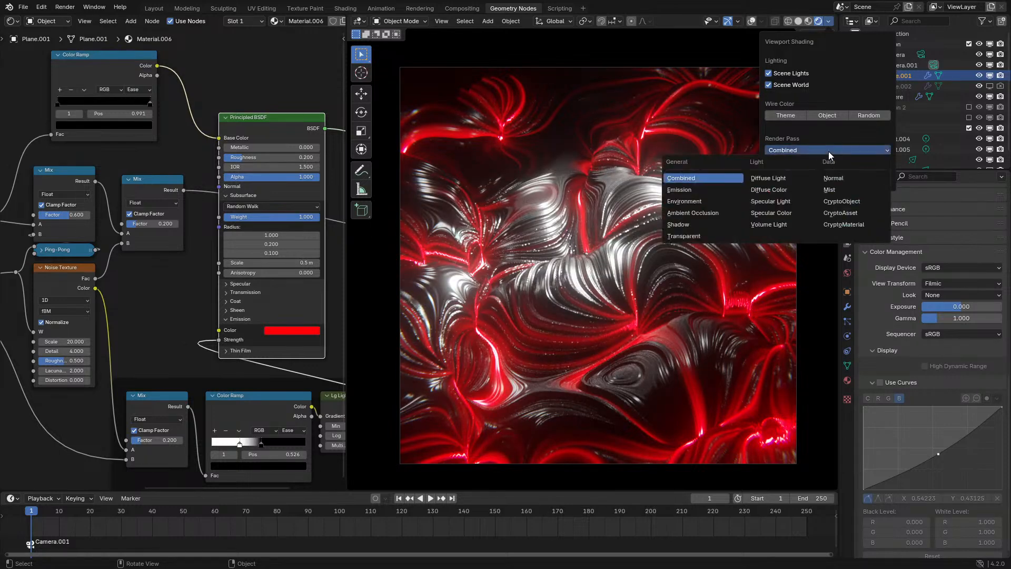
pyautogui.click(722, 213)
pyautogui.moveTo(559, 238); pyautogui.dragTo(550, 242, button='middle')
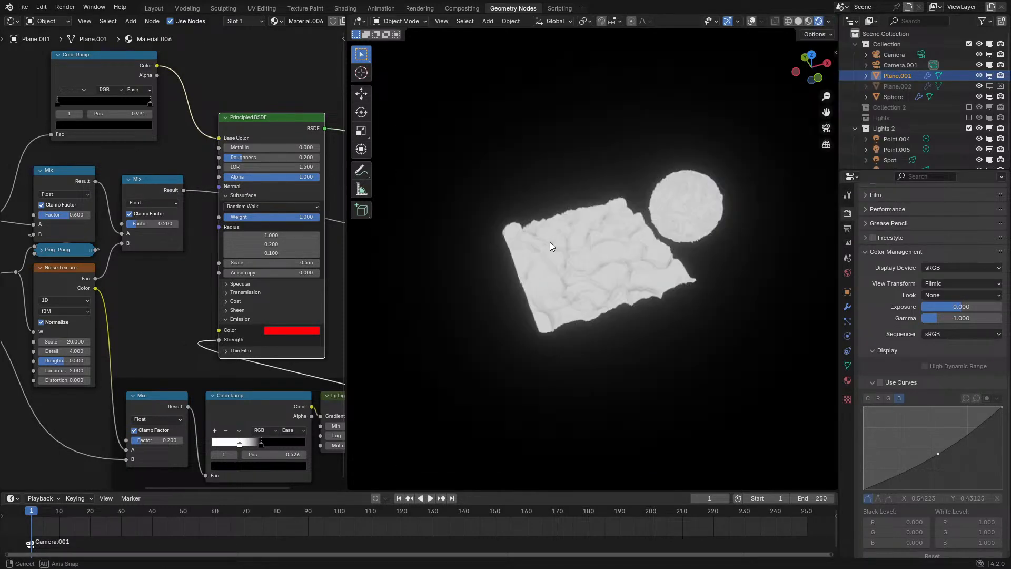
pyautogui.scroll(8, 602, 311)
pyautogui.moveTo(601, 311)
pyautogui.mouseDown(button='middle')
pyautogui.moveTo(617, 266)
pyautogui.moveTo(604, 323)
pyautogui.moveTo(630, 226)
pyautogui.moveTo(635, 232)
pyautogui.mouseUp(button='middle')
pyautogui.scroll(-3, 605, 324)
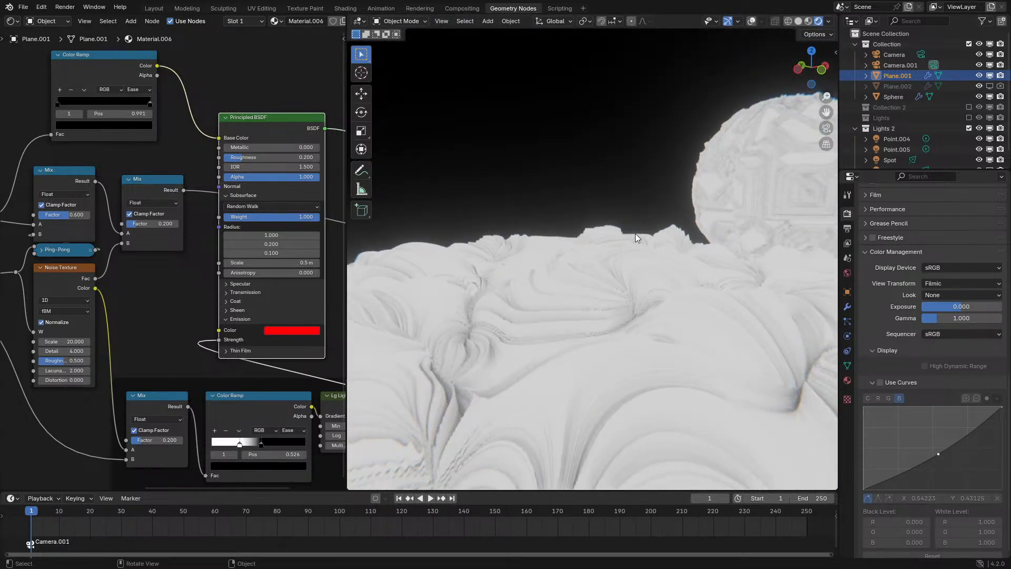
pyautogui.press('KP_0')
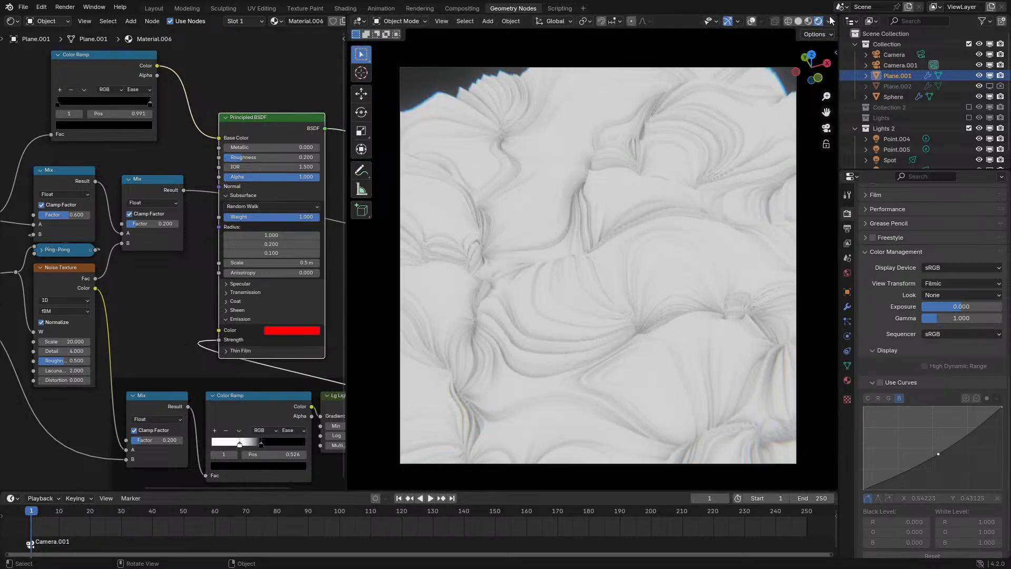
# Switch the viewport render pass from Ambient Occlusion back to Combined
pyautogui.click(830, 22)
pyautogui.click(806, 150)
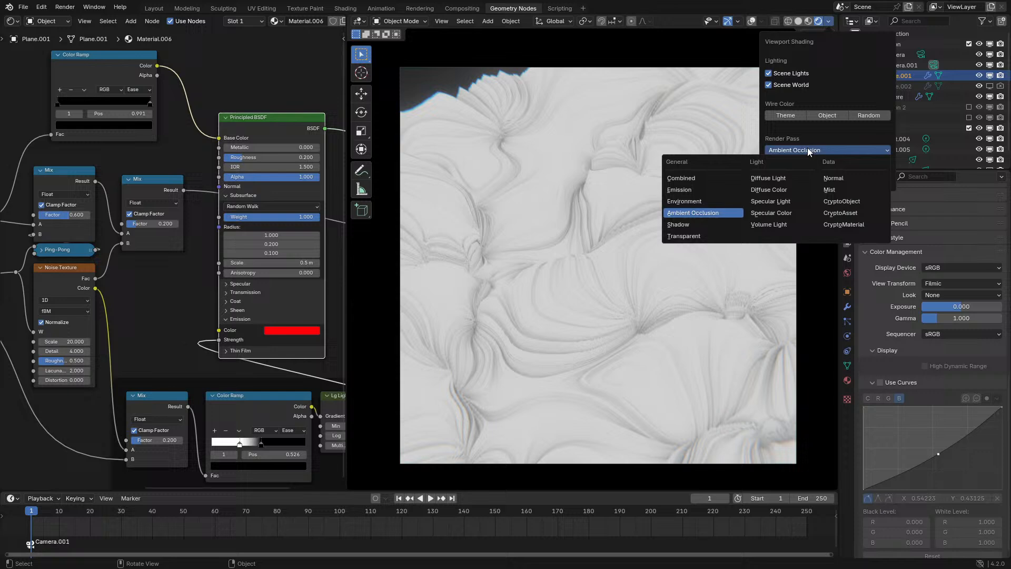
pyautogui.click(742, 178)
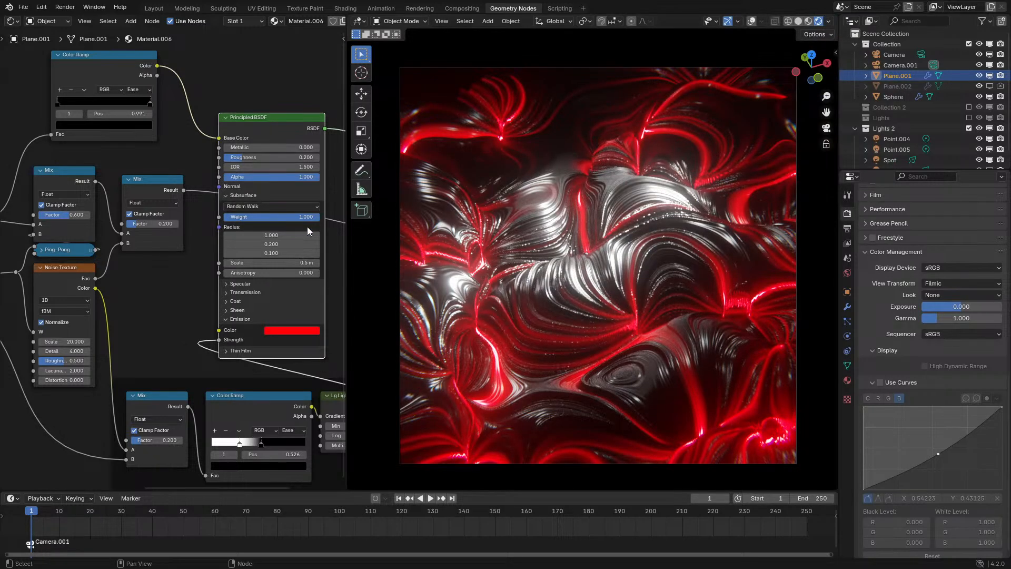
pyautogui.moveTo(231, 158); pyautogui.dragTo(320, 158)
pyautogui.rightClick(320, 157)
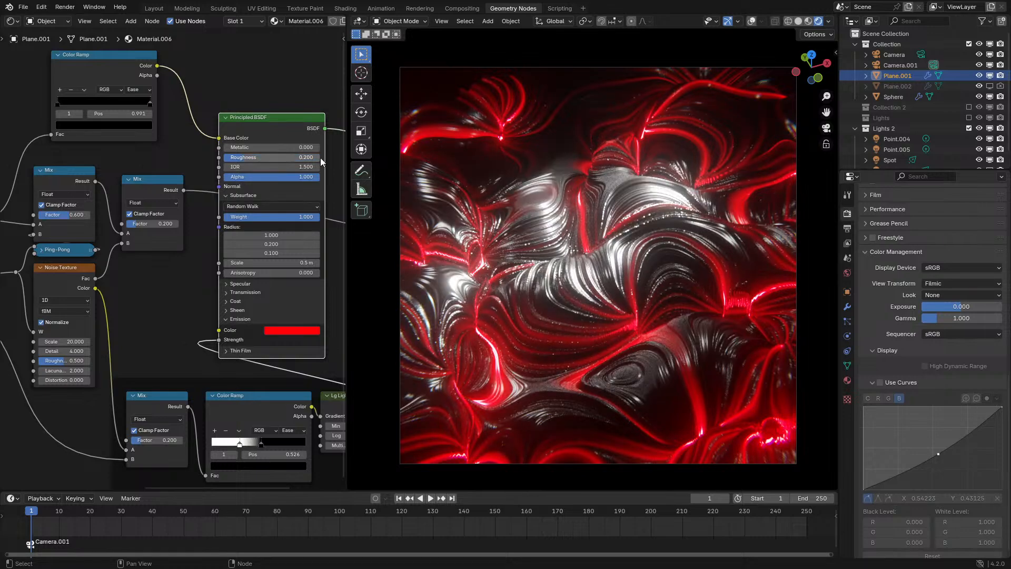
pyautogui.moveTo(273, 157); pyautogui.dragTo(206, 242, button='middle')
pyautogui.scroll(4, 206, 242)
pyautogui.moveTo(206, 241); pyautogui.dragTo(232, 242)
pyautogui.rightClick(192, 242)
pyautogui.scroll(8, 560, 235)
pyautogui.scroll(-5, 560, 239)
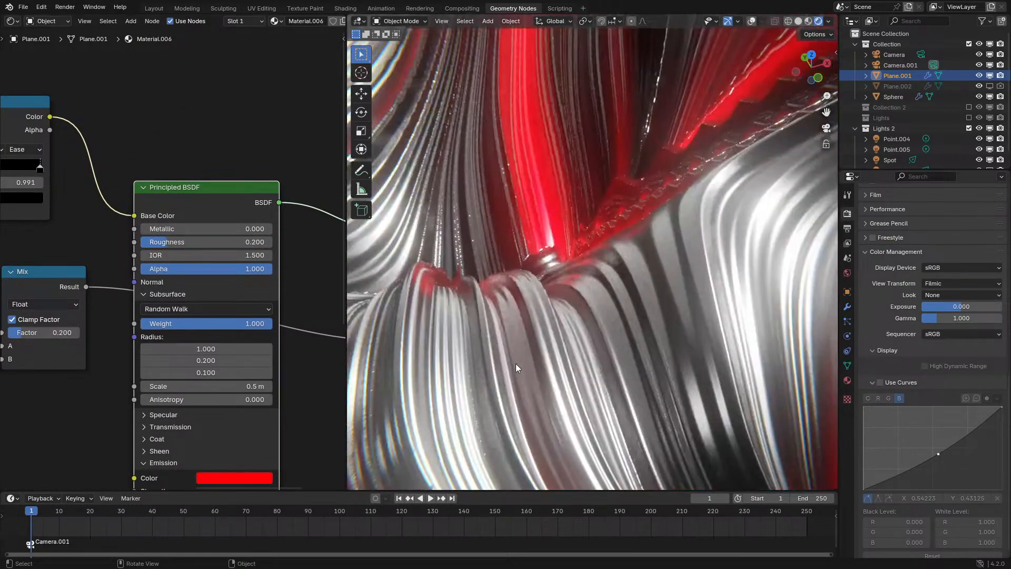
pyautogui.scroll(-3, 102, 324)
# Group the Mix, Ping-Pong and 1D Noise Texture nodes in a frame, and move the emission node frame below it
pyautogui.hotkey('ctrl', 'space')
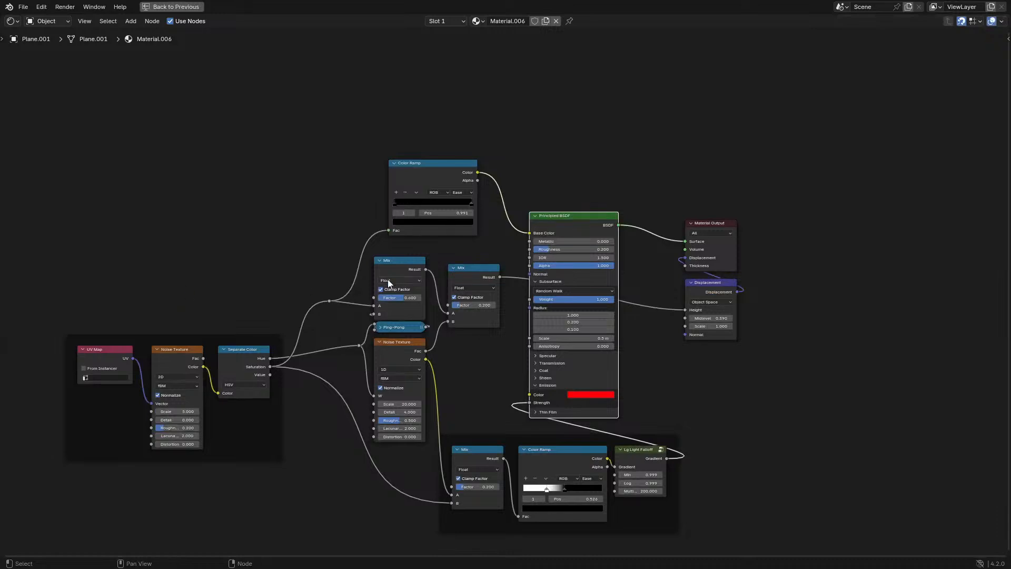
pyautogui.moveTo(335, 380); pyautogui.dragTo(479, 309)
pyautogui.hotkey('ctrl', 'j')
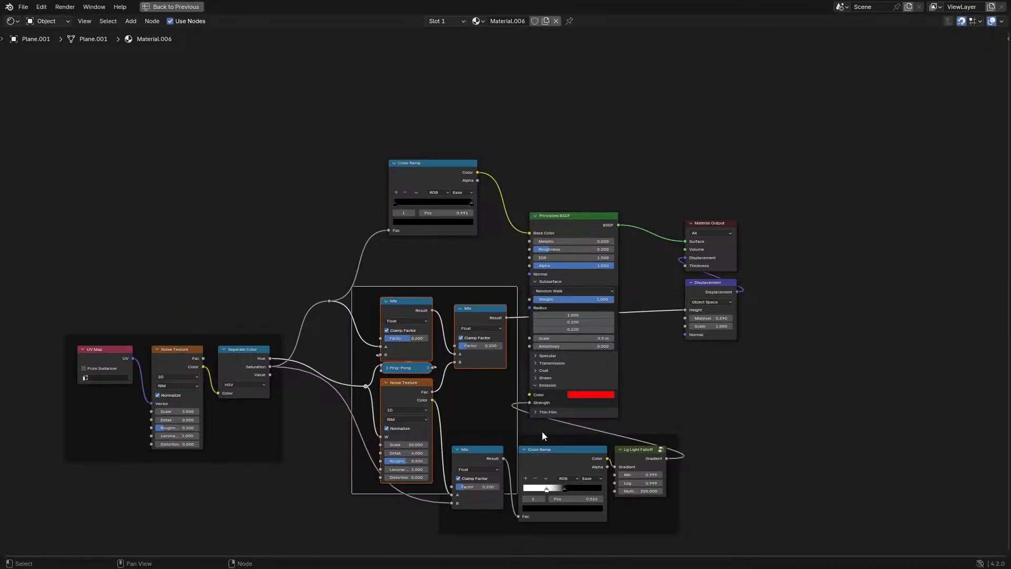
pyautogui.click(556, 434)
pyautogui.moveTo(556, 435); pyautogui.dragTo(507, 470)
pyautogui.click(406, 498)
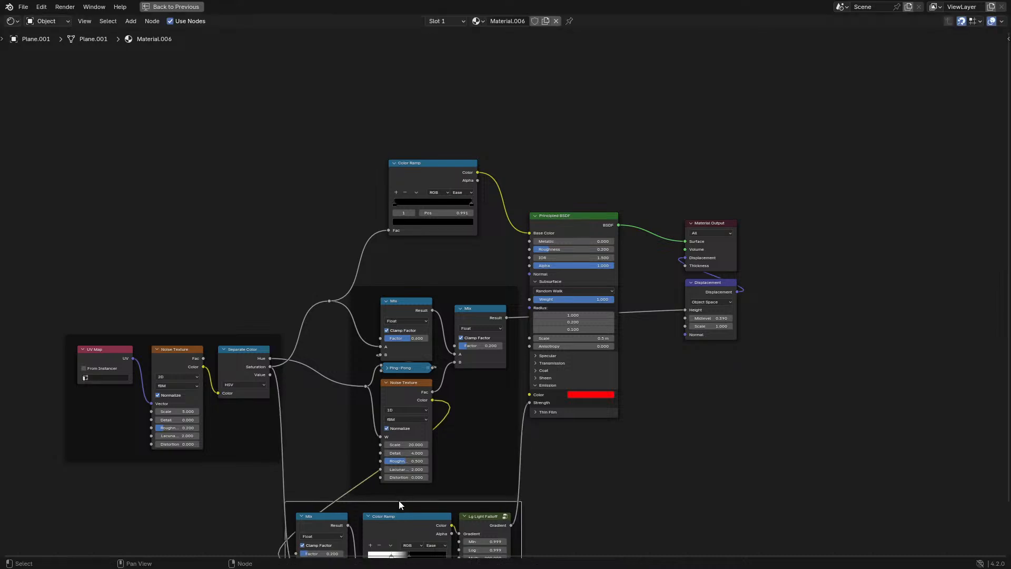
pyautogui.scroll(-2, 399, 501)
pyautogui.moveTo(355, 312); pyautogui.dragTo(489, 492)
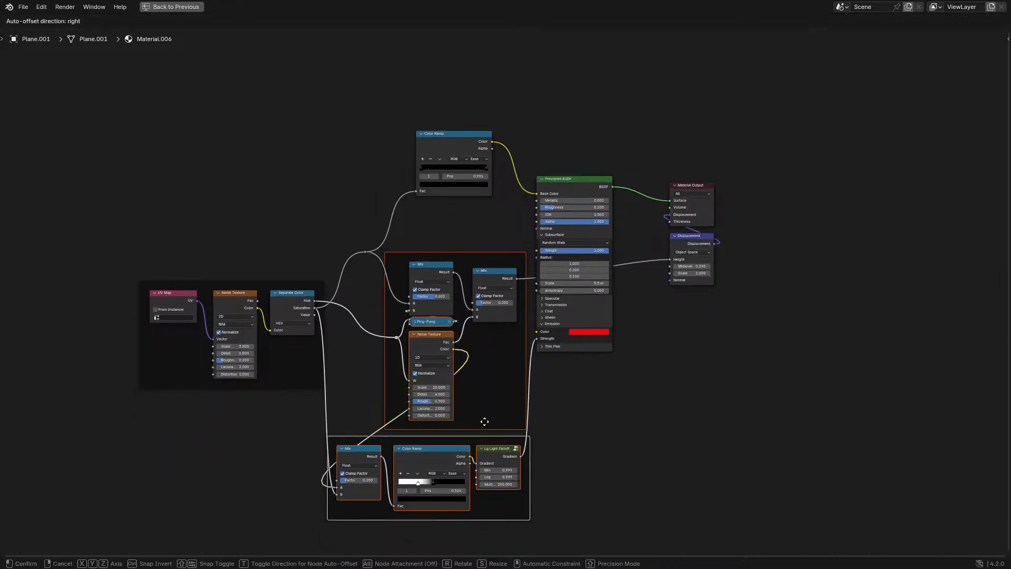
# Add a Geometry input node to the material above the UV Map node's frame
pyautogui.scroll(5, 229, 246)
pyautogui.hotkey('shift', 'a')
pyautogui.write('geometry')
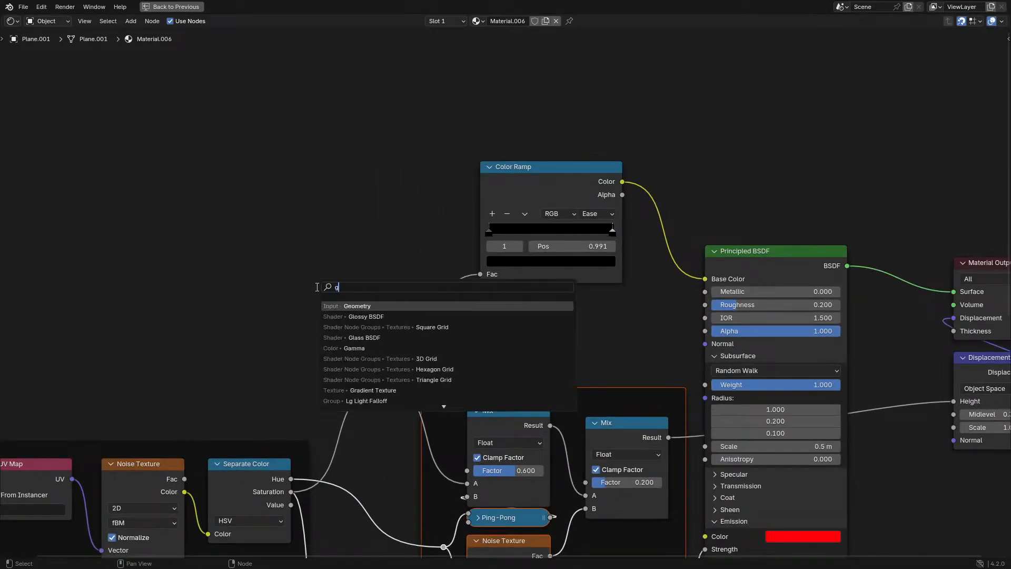
pyautogui.press('Return')
pyautogui.click(98, 221)
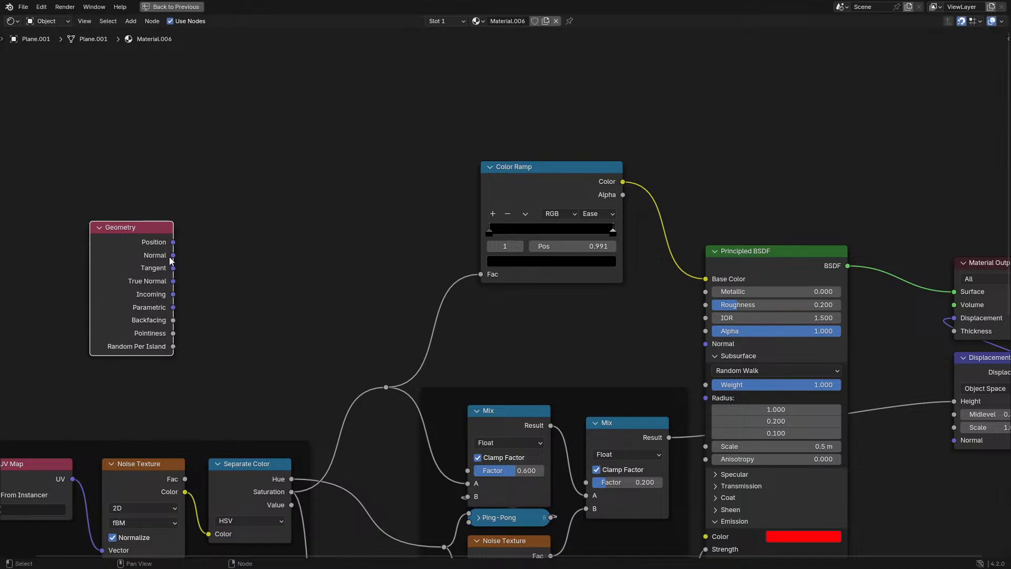
# Add a Linear Light color mix node that takes the Geometry node's Normal output as its A input
pyautogui.hotkey('shift', 'a')
pyautogui.write('linea')
pyautogui.press('Return')
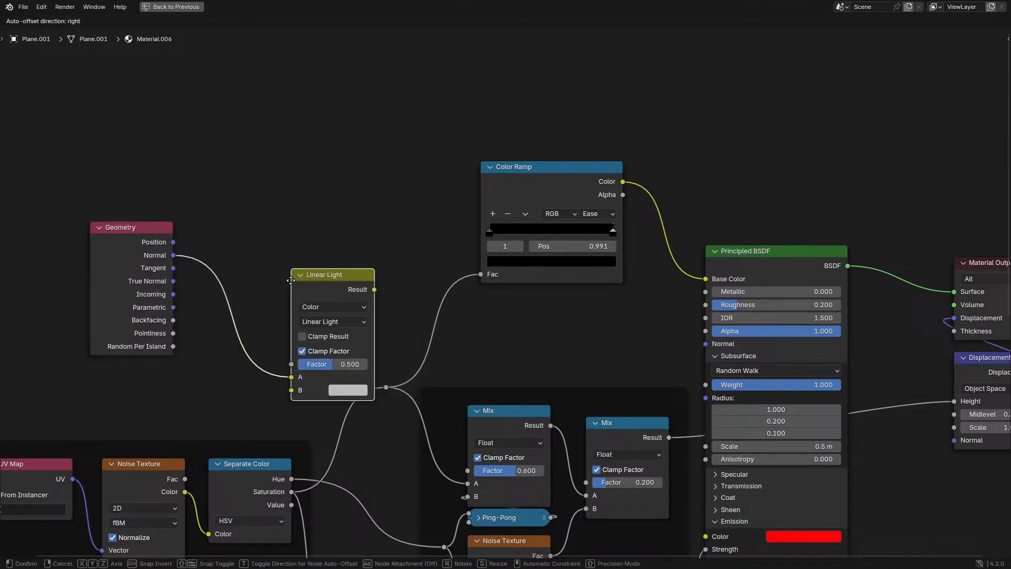
pyautogui.click(246, 254)
# Add a Noise Texture node driven by the UV Map's UV output and set it to 2D
pyautogui.moveTo(172, 388); pyautogui.dragTo(326, 359, button='middle')
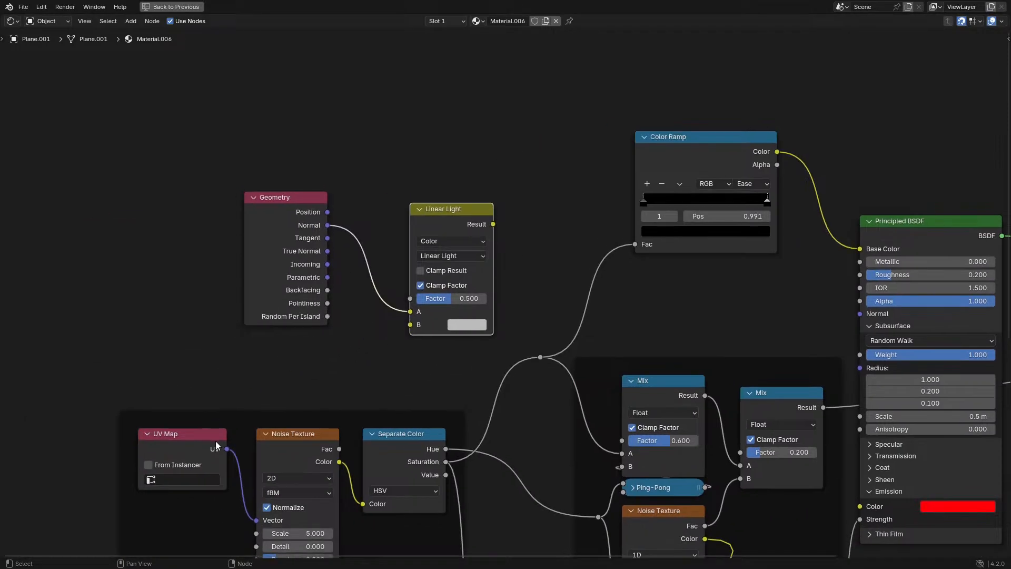
pyautogui.moveTo(227, 449); pyautogui.dragTo(206, 336)
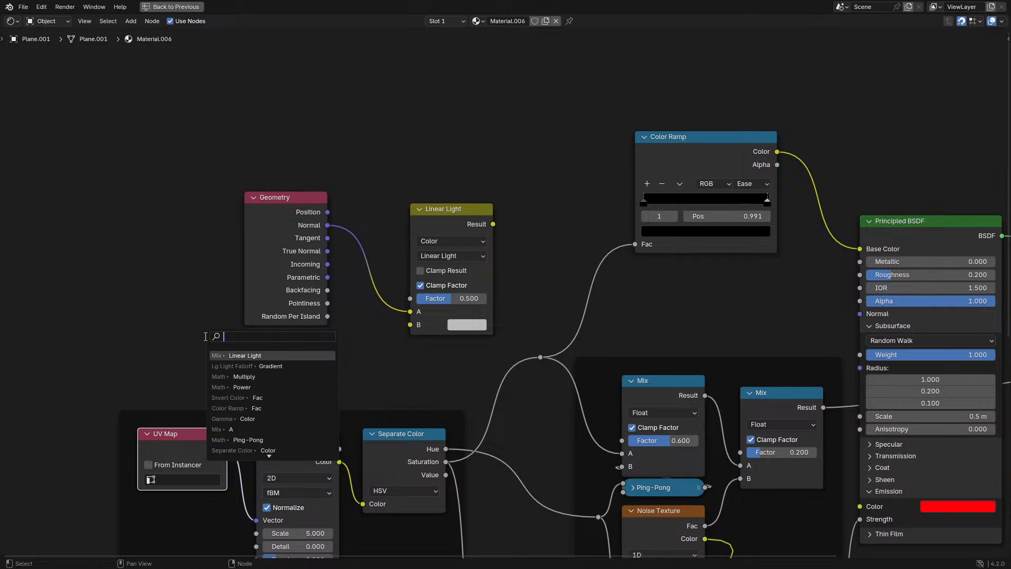
pyautogui.moveTo(227, 449); pyautogui.dragTo(149, 254)
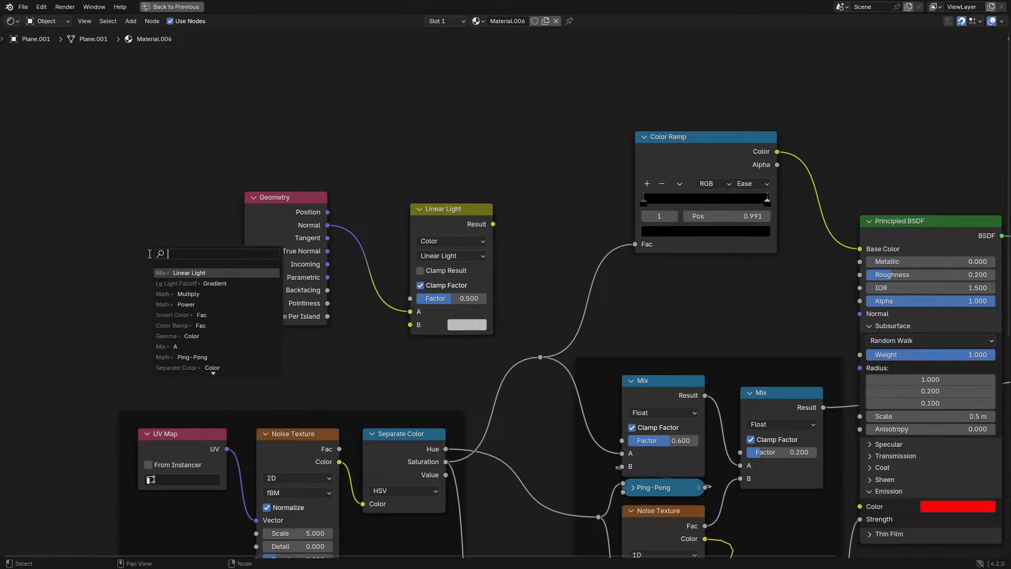
pyautogui.write('nois')
pyautogui.press('Return')
pyautogui.click(149, 255)
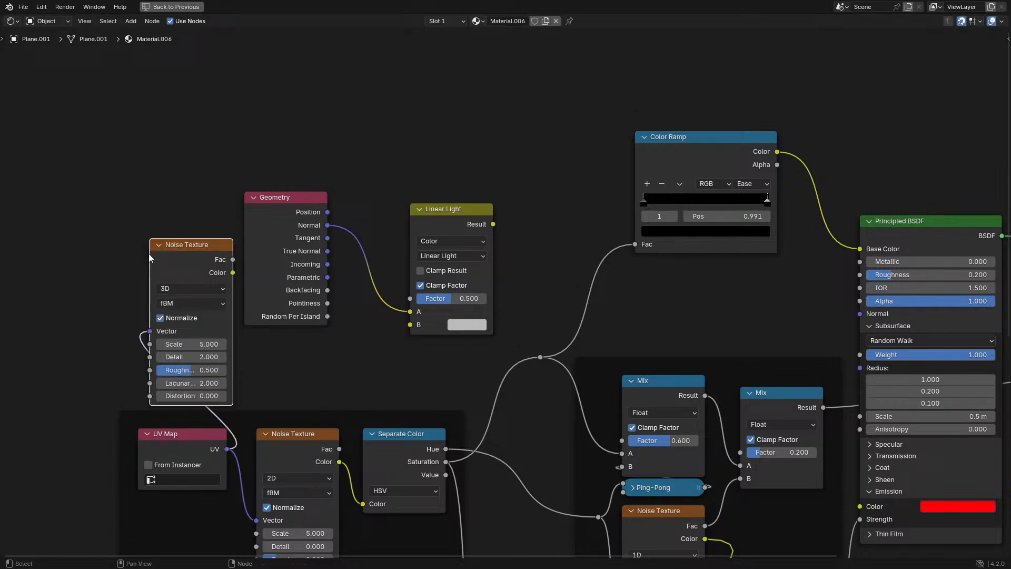
pyautogui.click(177, 289)
pyautogui.click(179, 303)
# Connect the new noise's Fac to the Linear Light's B input and its Result to the Principled BSDF's Normal, and collapse the Subsurface settings
pyautogui.moveTo(232, 260); pyautogui.dragTo(411, 324)
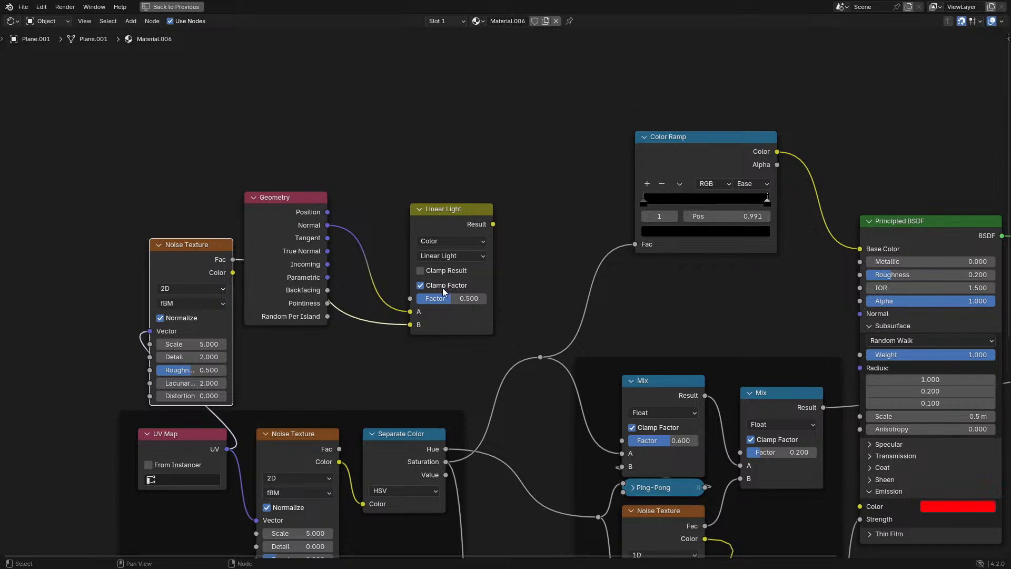
pyautogui.moveTo(492, 225); pyautogui.dragTo(855, 323)
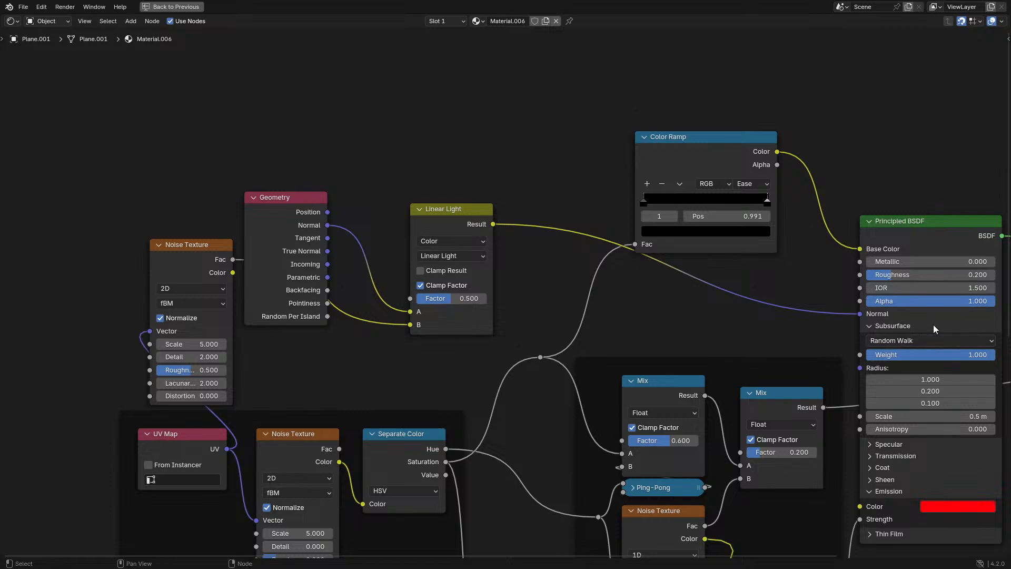
pyautogui.click(892, 326)
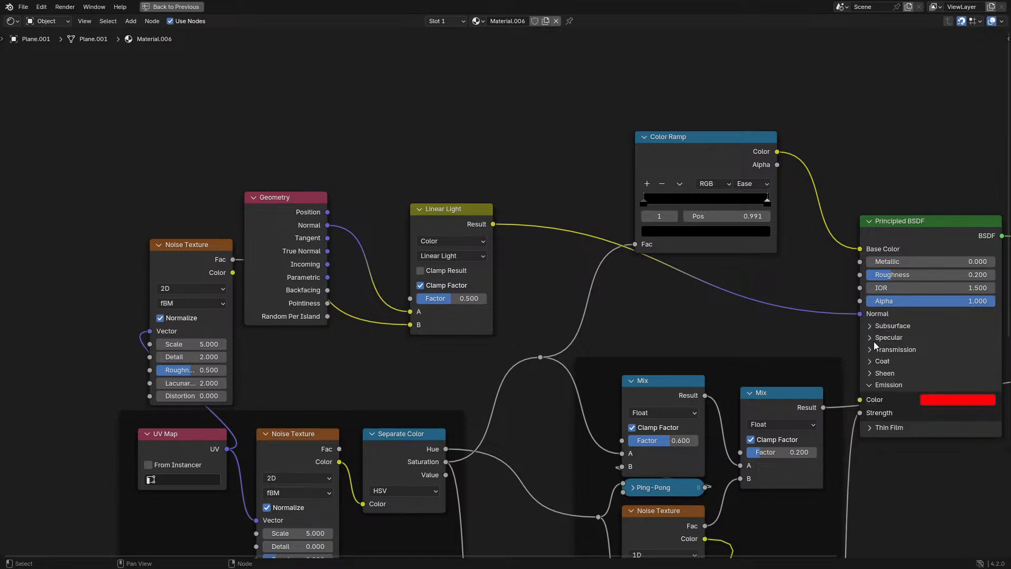
# Hide the Geometry node's unused sockets and place the new Noise Texture directly beneath it
pyautogui.hotkey('ctrl', 'space')
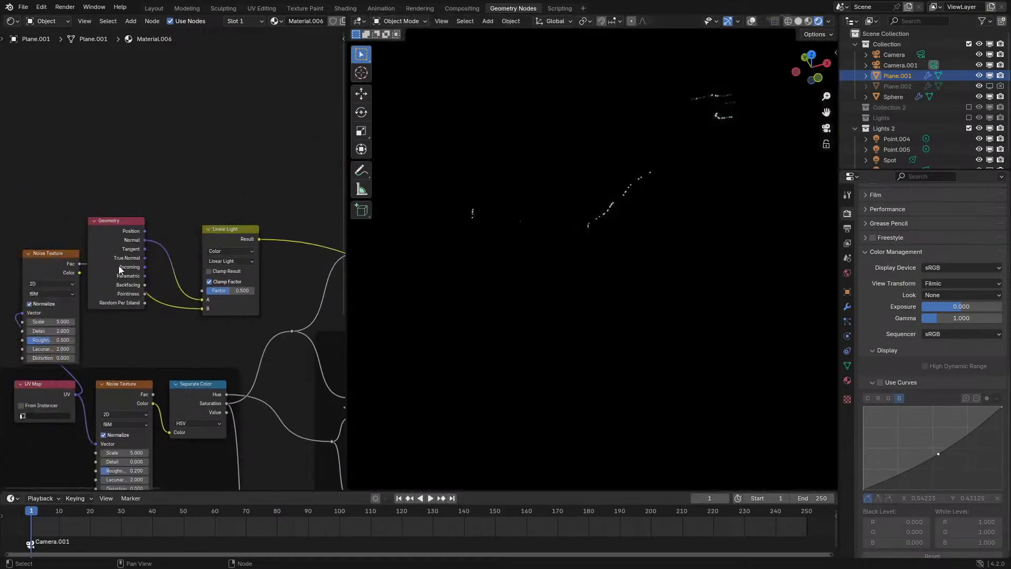
pyautogui.hotkey('ctrl', 'h')
pyautogui.moveTo(47, 282); pyautogui.dragTo(112, 274)
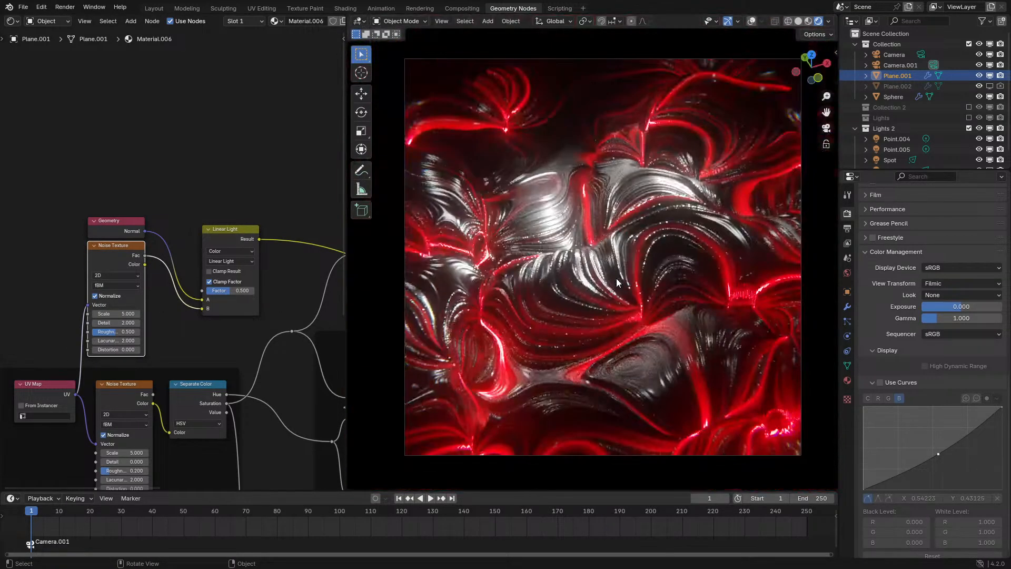
# Set the new Noise Texture's scale to 1000 and detail to 0, and the Linear Light factor to 0.3
pyautogui.scroll(1, 616, 278)
pyautogui.scroll(4, 192, 295)
pyautogui.moveTo(99, 334); pyautogui.dragTo(437, 334)
pyautogui.click(94, 345)
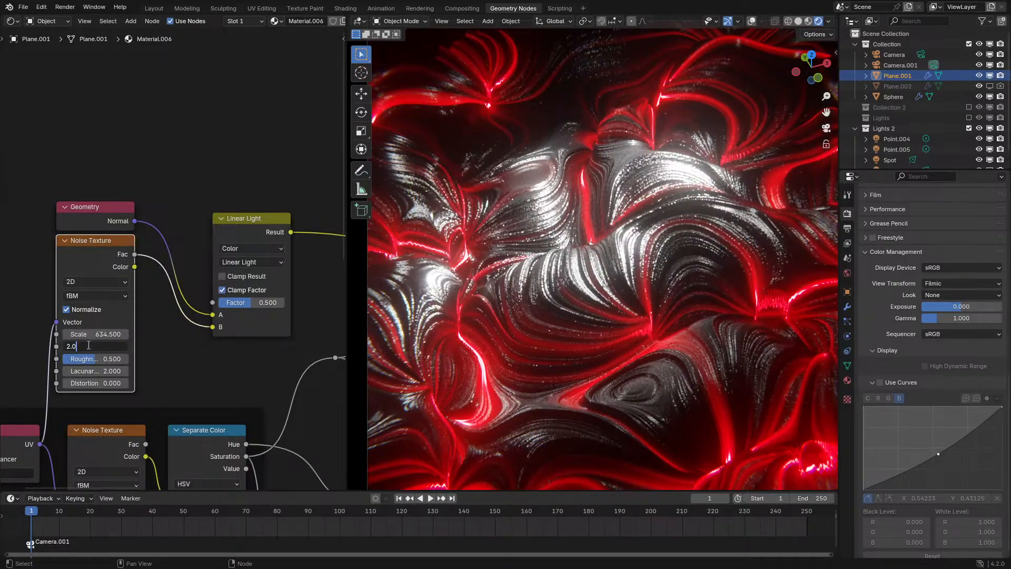
pyautogui.moveTo(94, 346); pyautogui.dragTo(238, 305)
pyautogui.click(85, 334)
pyautogui.click(251, 307)
# Set the scale of the Noise Texture feeding the Linear Light node to 2000
pyautogui.scroll(5, 637, 276)
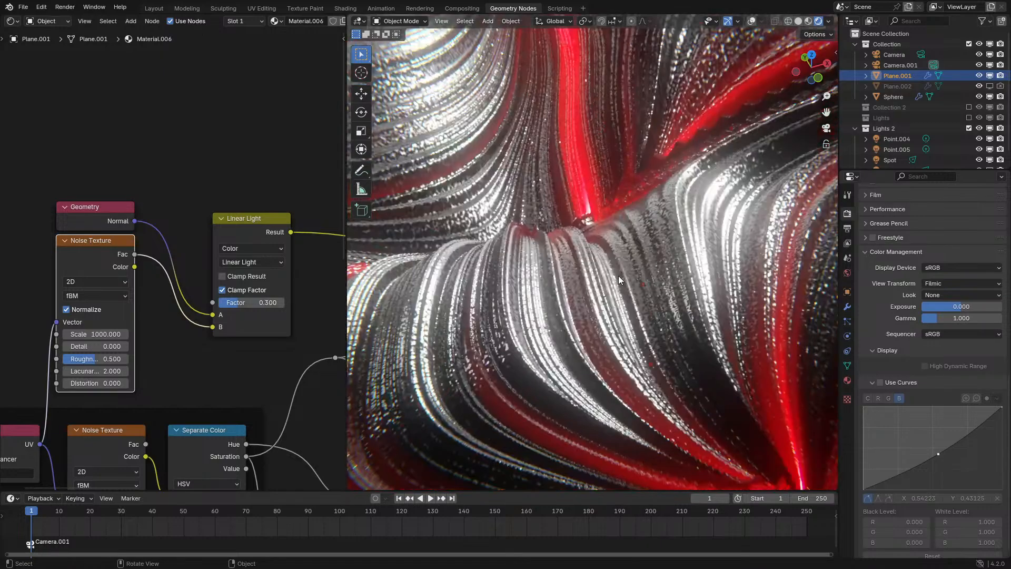
pyautogui.keyDown('shift'); pyautogui.moveTo(538, 296); pyautogui.dragTo(736, 440, button='middle'); pyautogui.keyUp('shift')
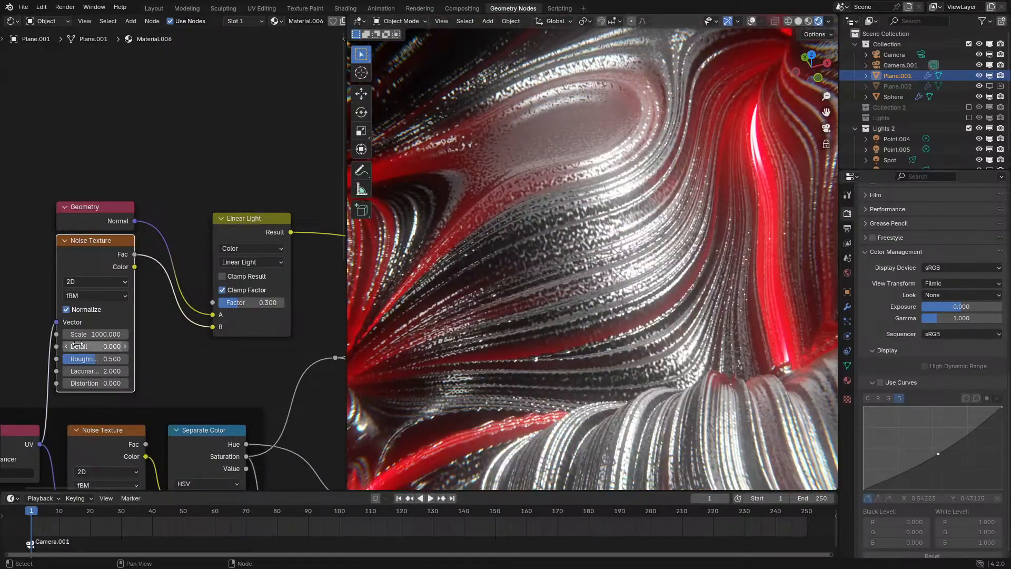
pyautogui.click(105, 332)
pyautogui.press('Return')
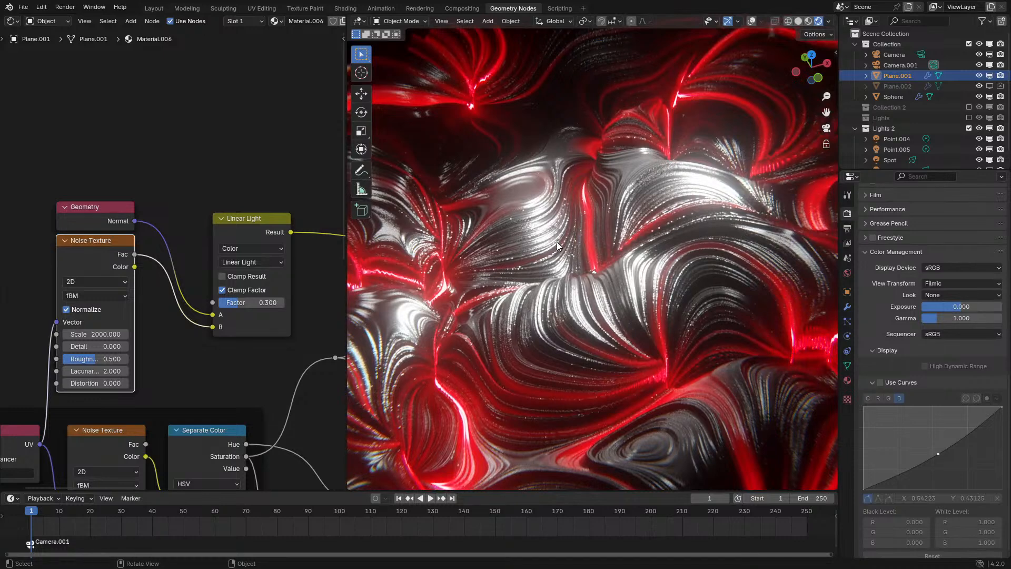
# Preview the surface with the Cycles render engine and switch back to EEVEE
pyautogui.scroll(15, 905, 216)
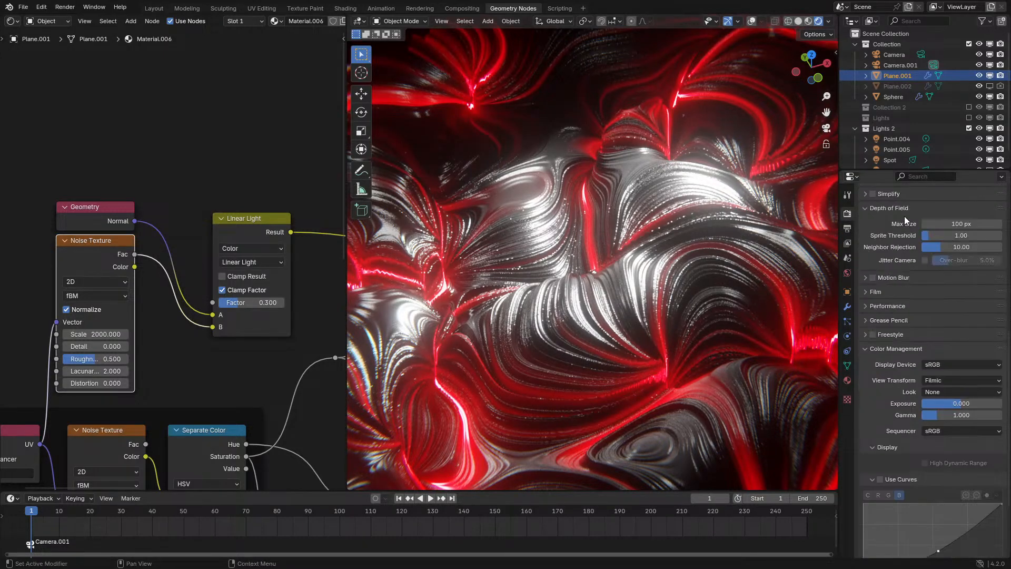
pyautogui.scroll(3, 950, 211)
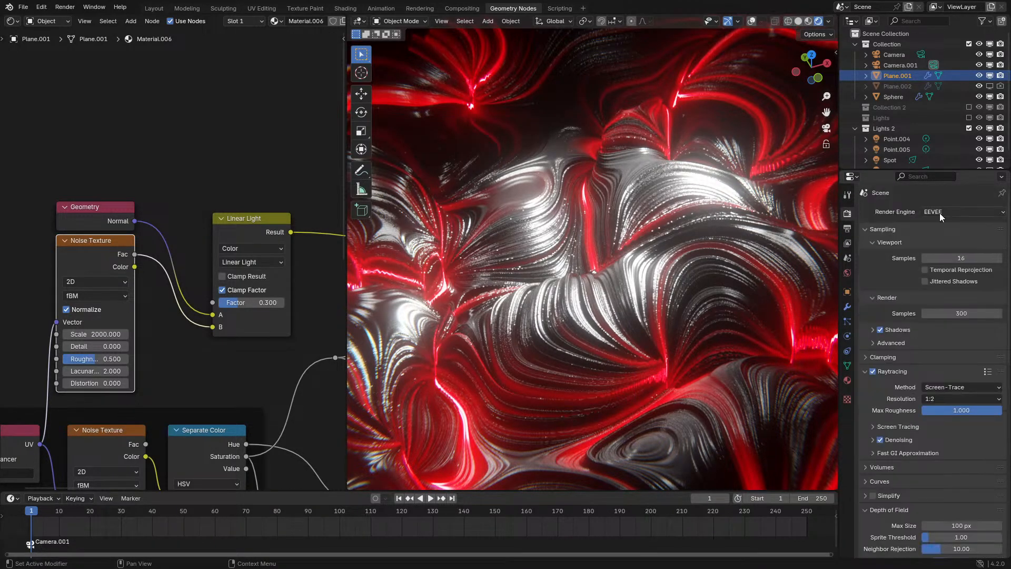
pyautogui.click(939, 212)
pyautogui.click(943, 249)
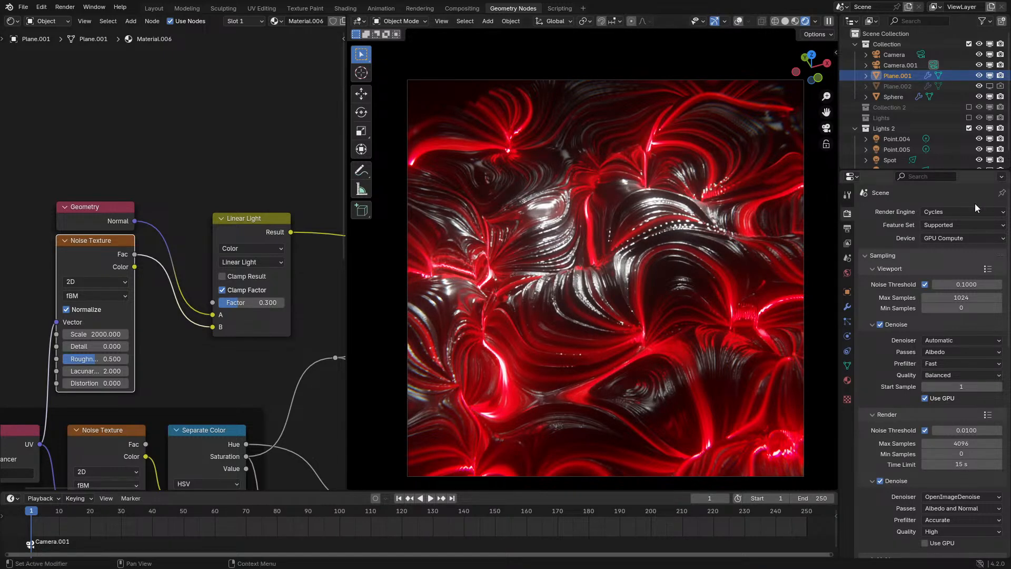
pyautogui.click(955, 210)
pyautogui.click(938, 214)
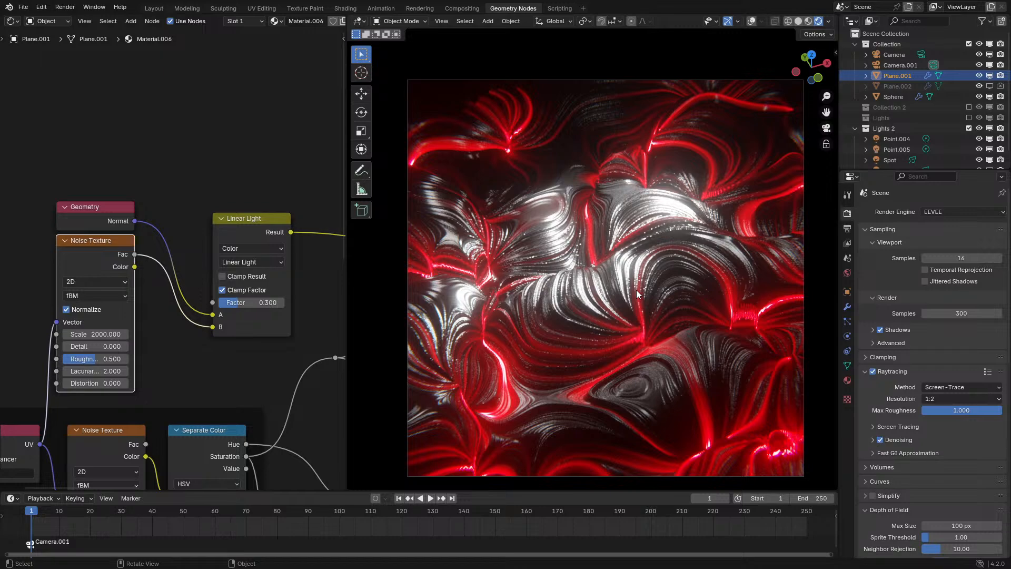
# Raise the Linear Light node's factor to 0.6 for a stronger normal distortion
pyautogui.moveTo(237, 303); pyautogui.dragTo(258, 302)
pyautogui.scroll(10, 642, 198)
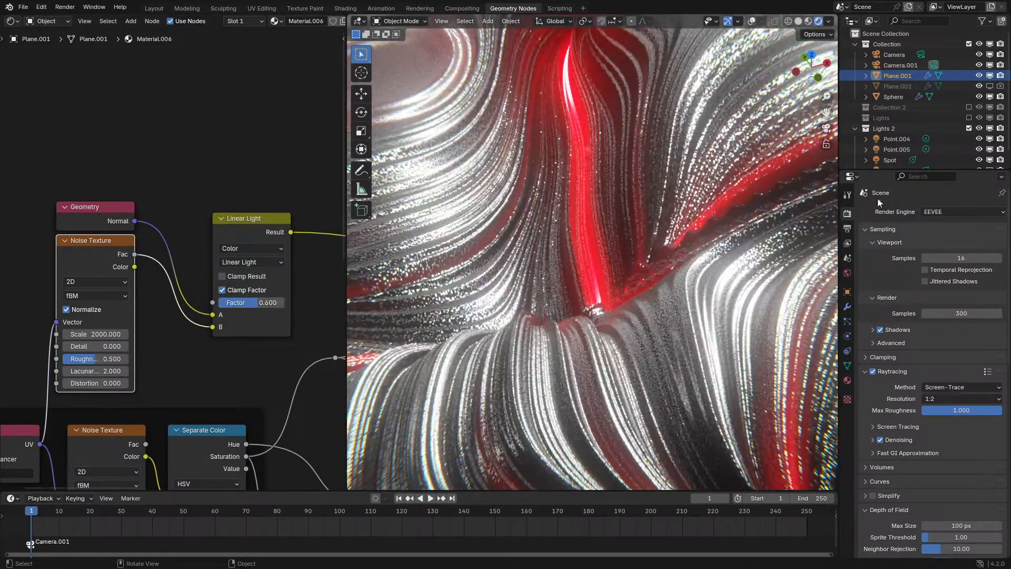
# Compare the stronger normal distortion in Cycles, and return the render engine to EEVEE
pyautogui.click(956, 211)
pyautogui.click(938, 247)
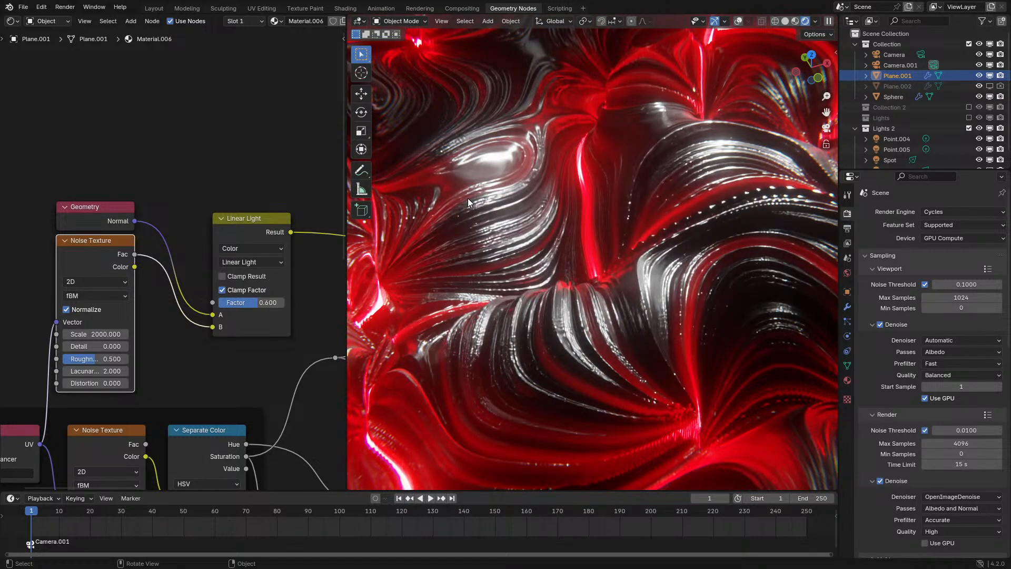
pyautogui.press('KP_0')
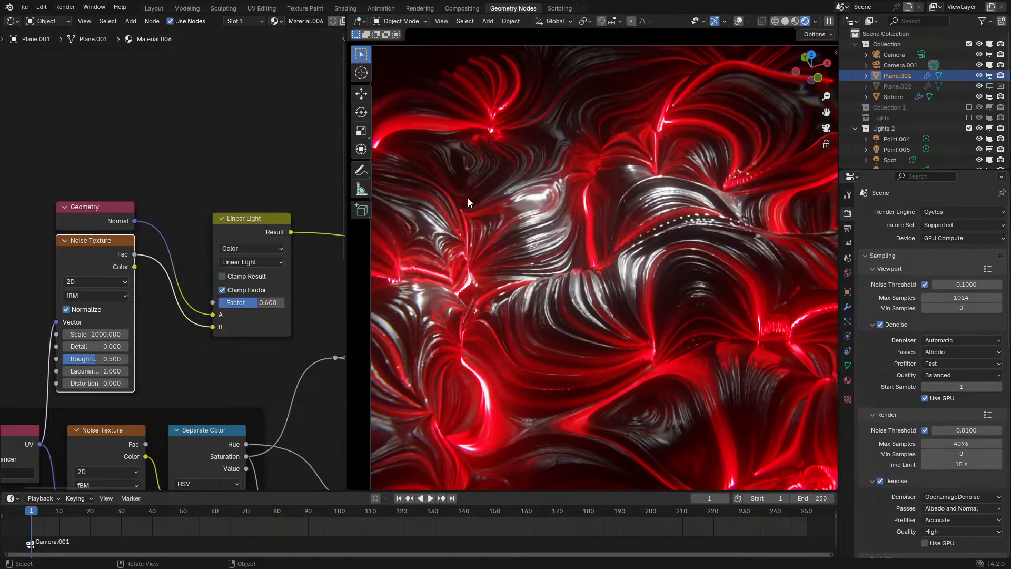
pyautogui.click(931, 213)
pyautogui.click(933, 224)
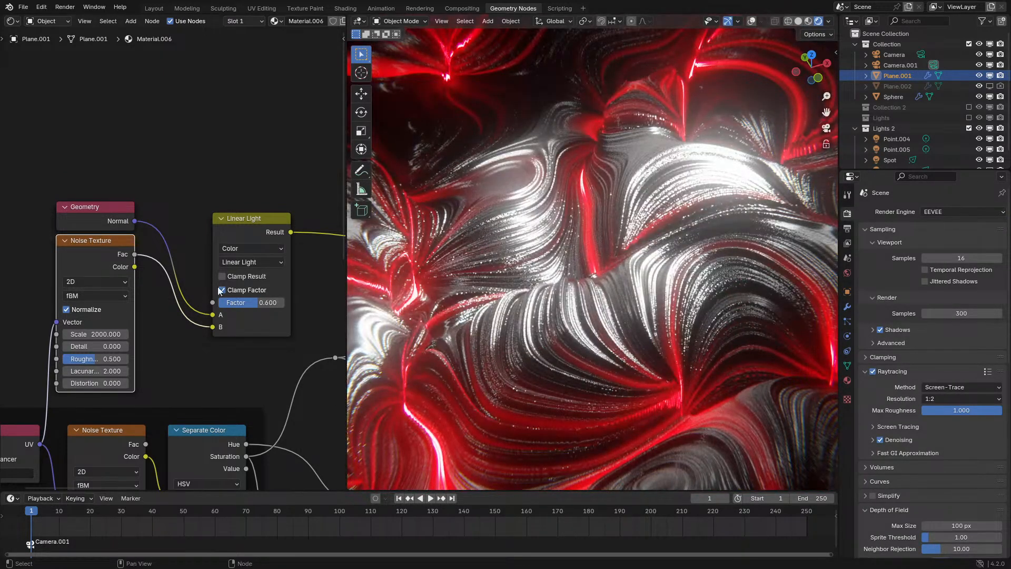
# Disconnect the Linear Light result from the Principled BSDF's Normal input
pyautogui.scroll(-3, 219, 288)
pyautogui.moveTo(255, 230); pyautogui.dragTo(171, 249, button='middle')
pyautogui.keyDown('ctrl'); pyautogui.moveTo(240, 240); pyautogui.dragTo(206, 303, button='right'); pyautogui.keyUp('ctrl')
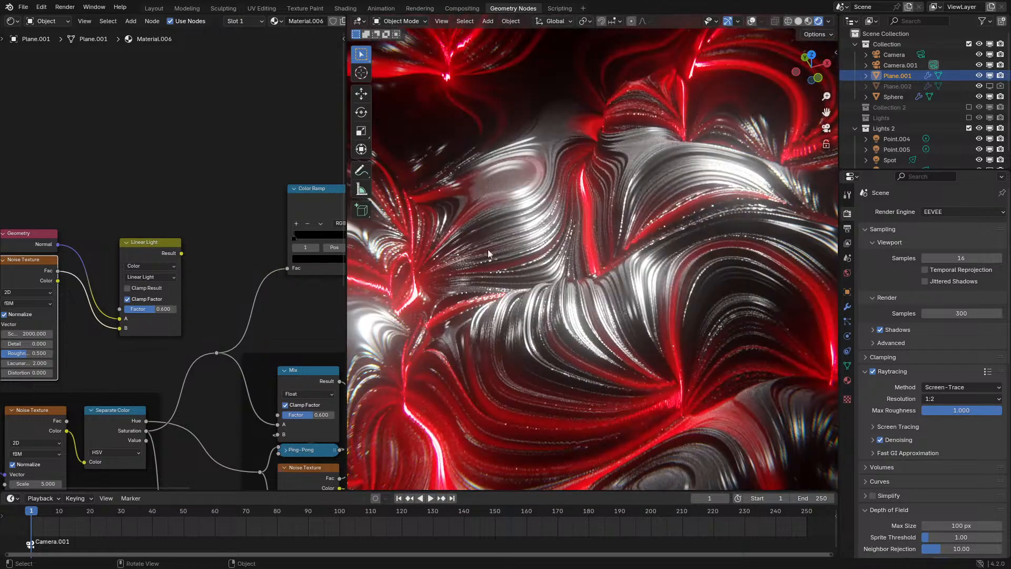
pyautogui.scroll(-2, 544, 252)
pyautogui.moveTo(545, 252); pyautogui.dragTo(587, 240, button='middle')
pyautogui.scroll(5, 532, 295)
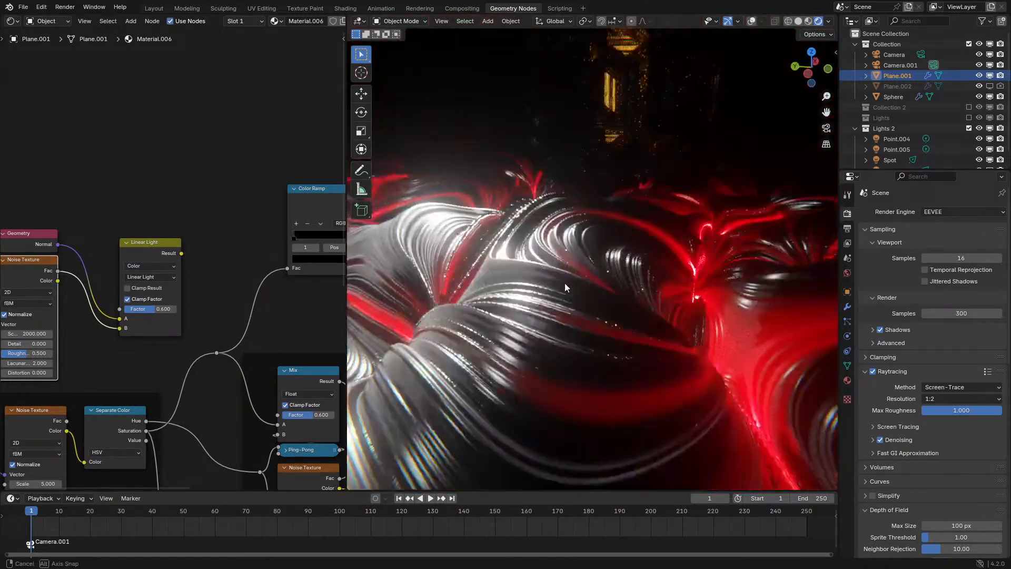
pyautogui.moveTo(564, 282); pyautogui.dragTo(541, 332, button='middle')
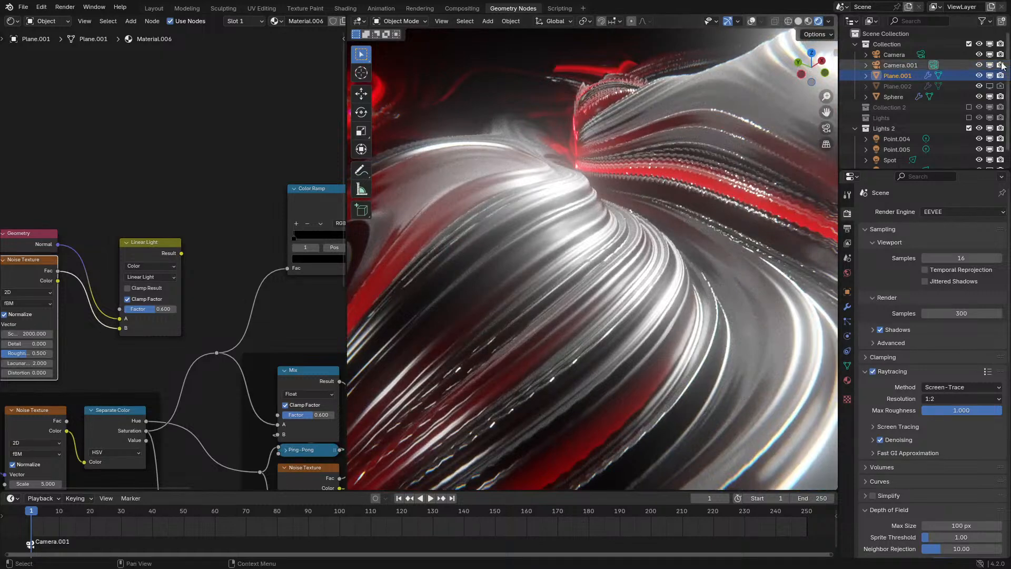
# Enable shadow jitter on the point and spot lights in the Lights 2 collection
pyautogui.scroll(-1, 943, 118)
pyautogui.click(905, 125)
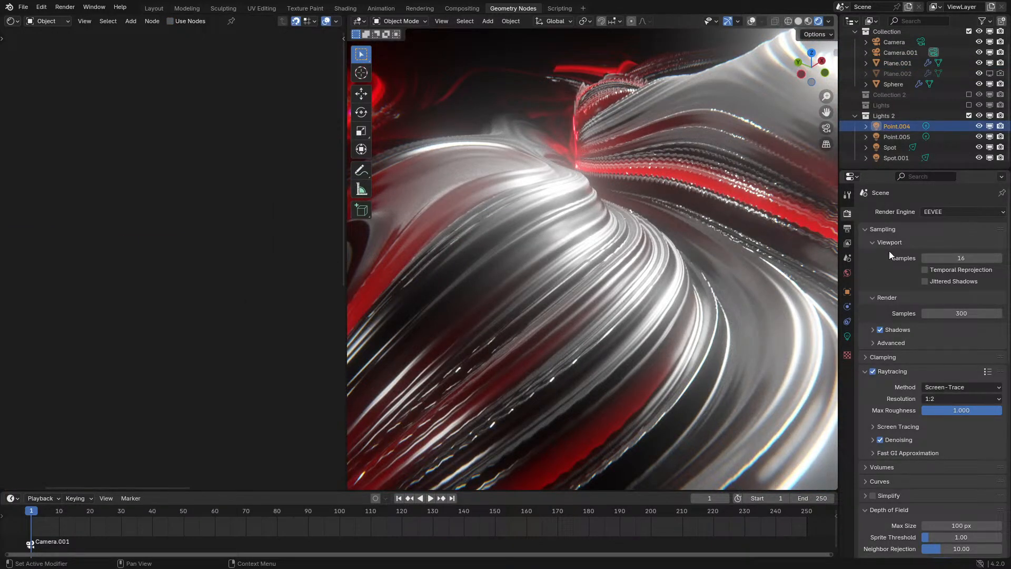
pyautogui.click(848, 336)
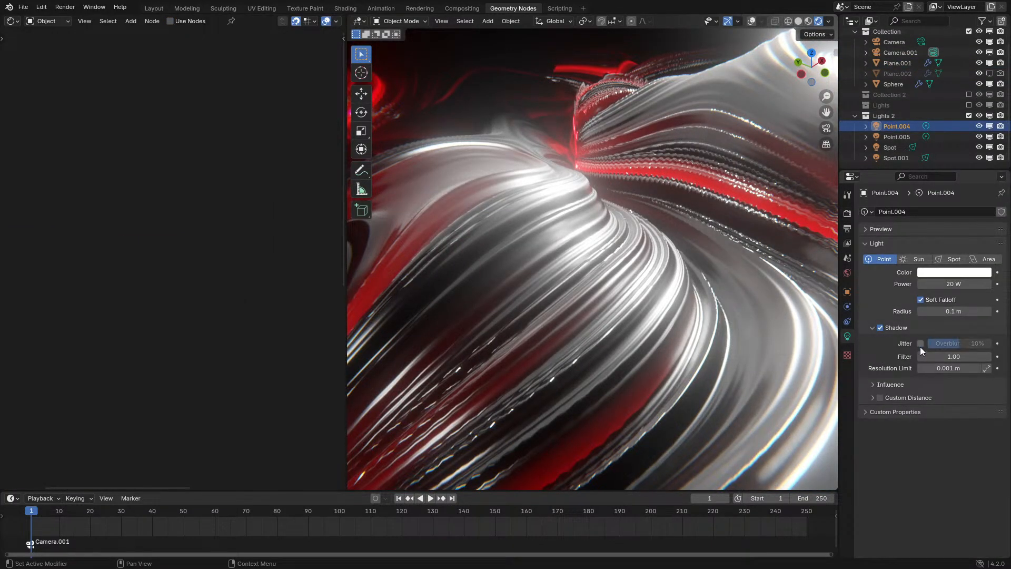
pyautogui.click(897, 137)
pyautogui.click(920, 343)
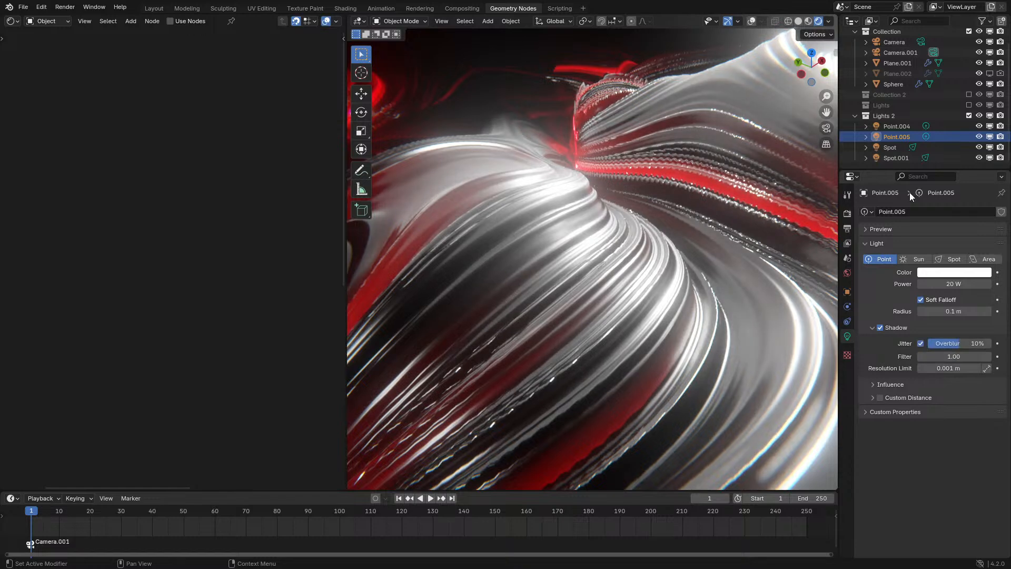
pyautogui.click(890, 147)
pyautogui.click(921, 400)
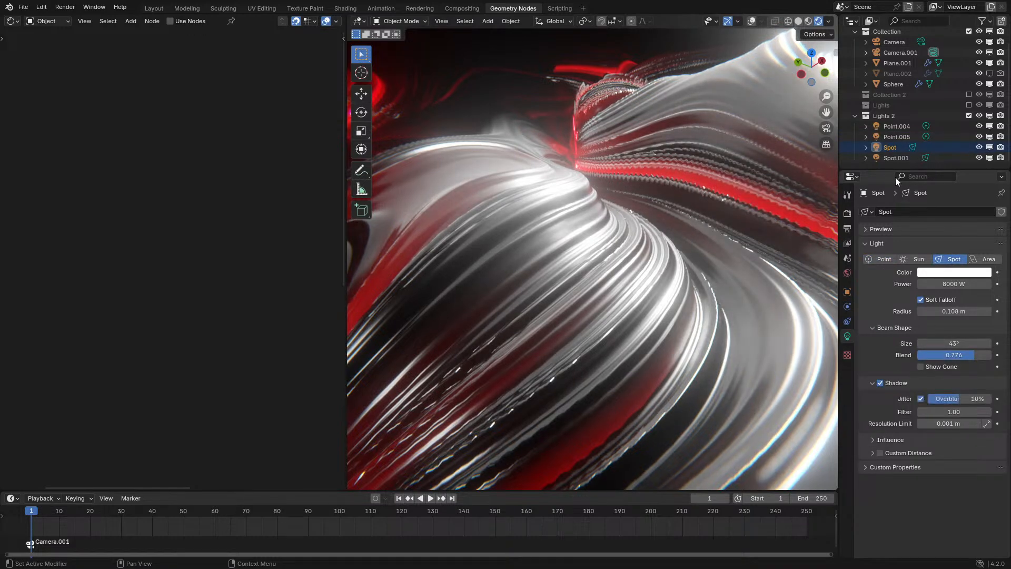
pyautogui.click(894, 159)
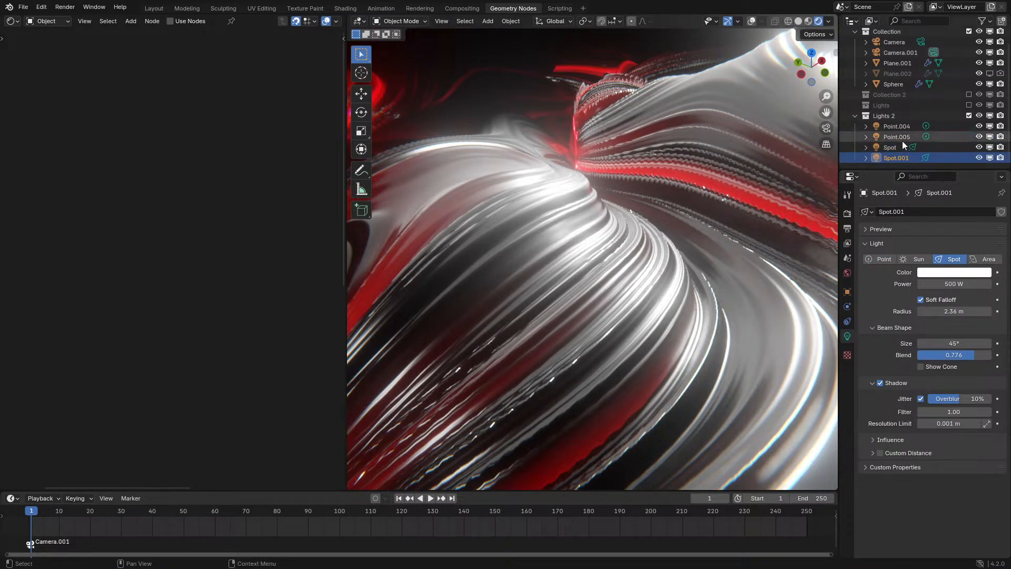
# Turn shadow jitter back off for Point.004, Point.005, Spot and Spot.001 while viewing through the camera
pyautogui.click(897, 127)
pyautogui.press('KP_0')
pyautogui.scroll(-2, 723, 198)
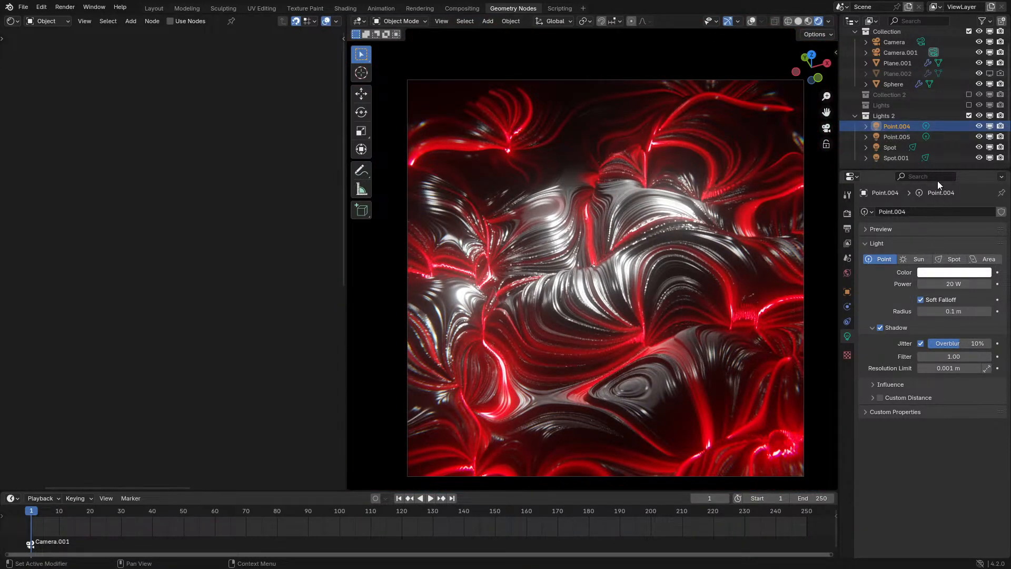
pyautogui.click(906, 136)
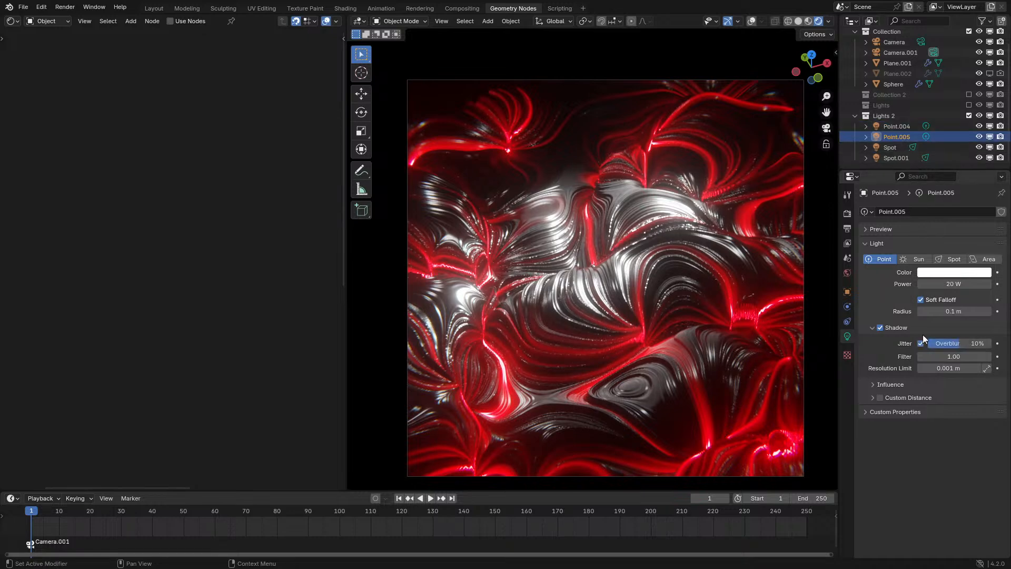
pyautogui.click(896, 147)
pyautogui.click(921, 399)
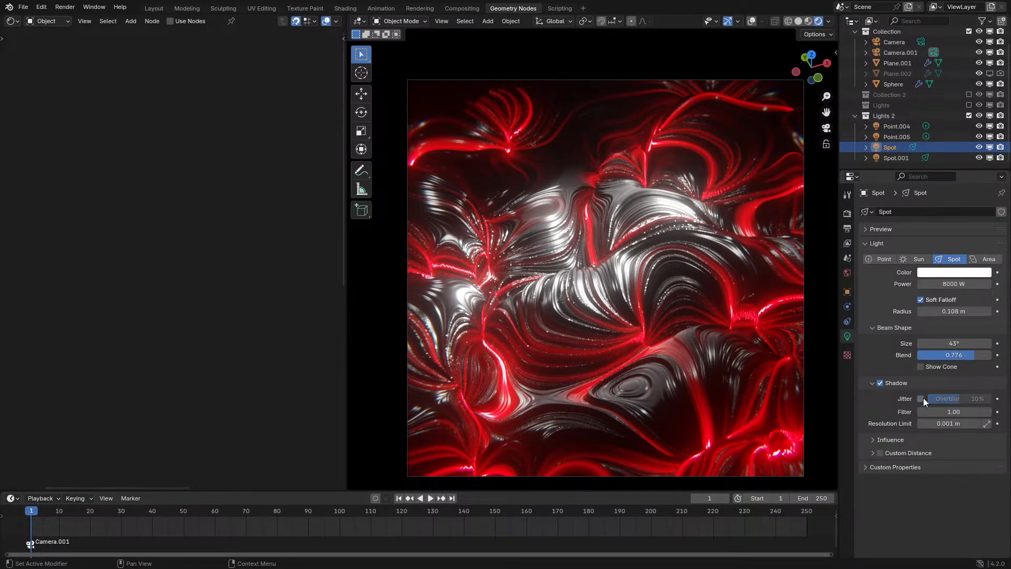
pyautogui.click(893, 158)
pyautogui.click(921, 399)
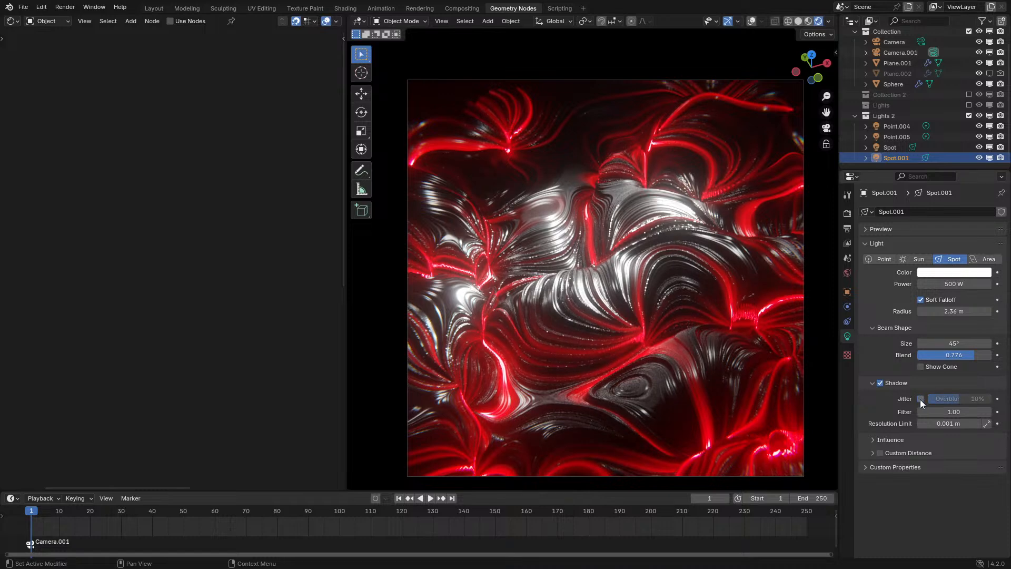
# Try a radius of about 6.95 m on Spot.001, and preview the scene with that light hidden
pyautogui.scroll(2, 612, 310)
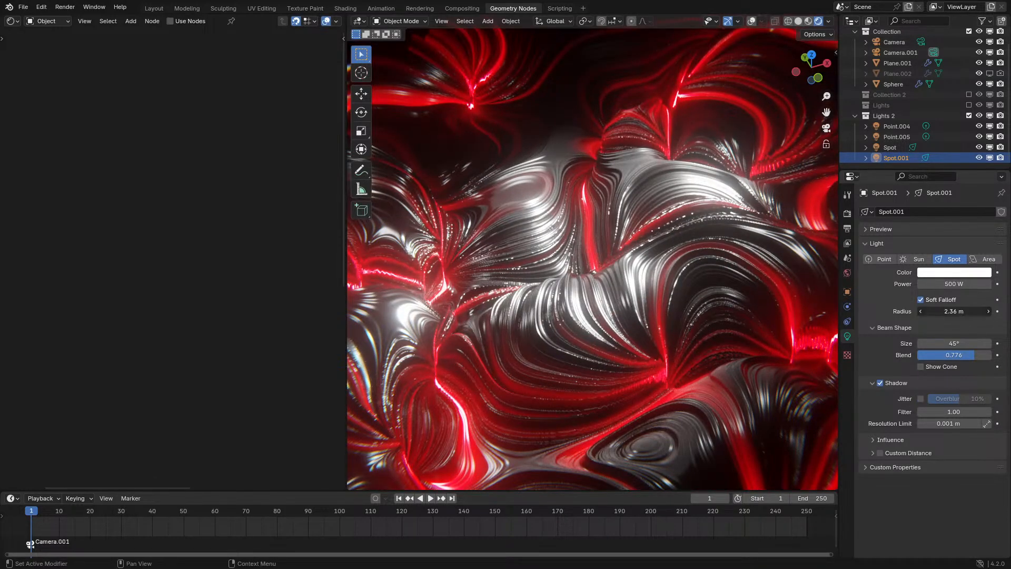
pyautogui.moveTo(954, 312); pyautogui.dragTo(990, 311)
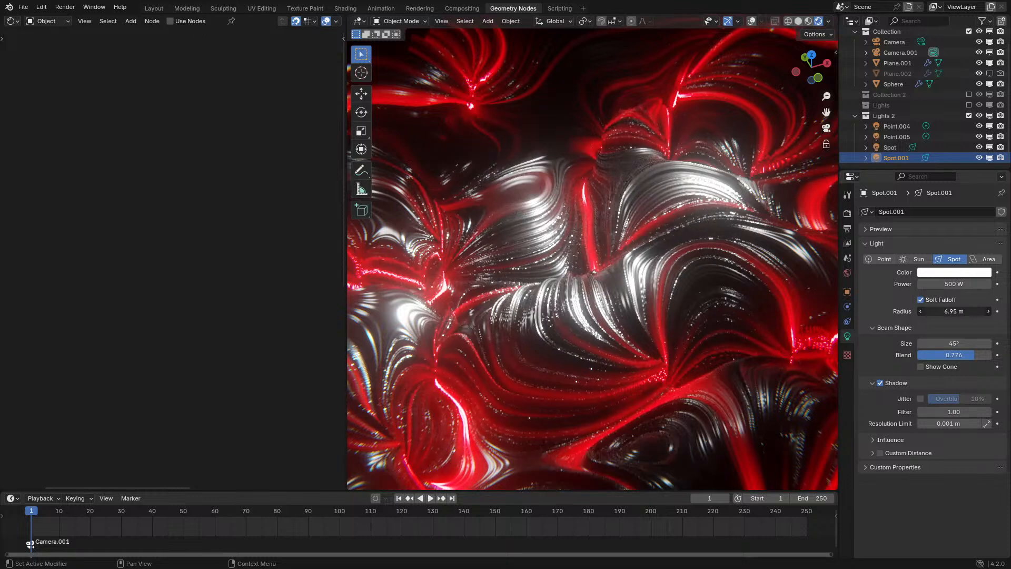
pyautogui.press('Escape')
pyautogui.press('h')
pyautogui.scroll(-2, 659, 317)
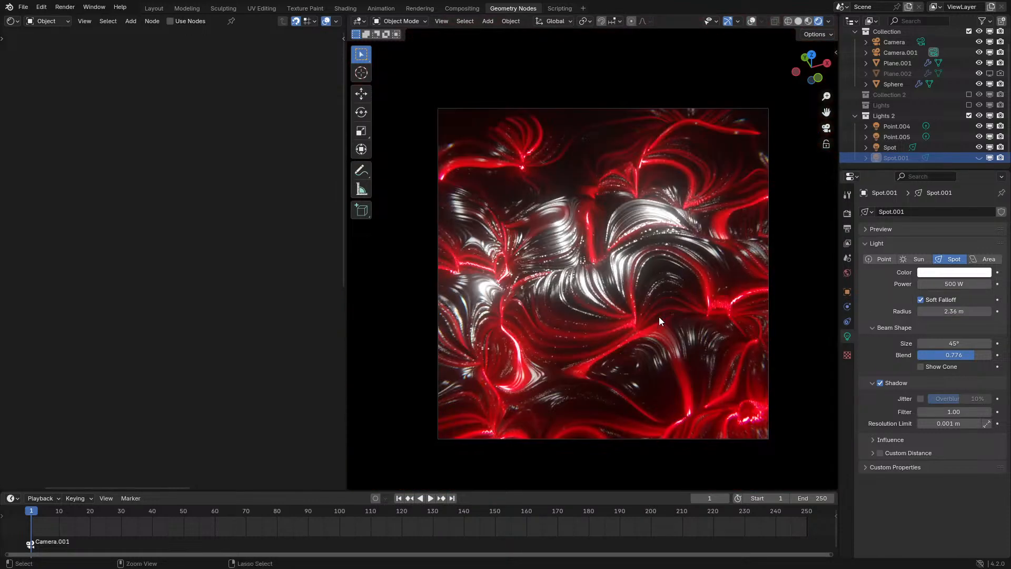
pyautogui.scroll(2, 659, 317)
# Delete the surface material's Geometry, high-scale Noise Texture and Linear Light nodes that formed the normal distortion
pyautogui.click(659, 317)
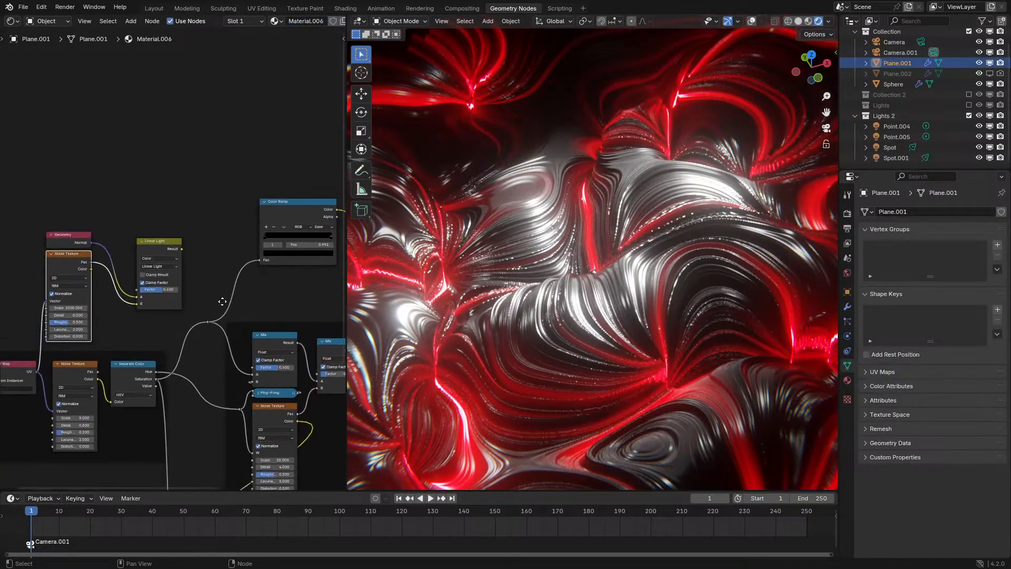
pyautogui.moveTo(222, 301); pyautogui.dragTo(223, 296, button='middle')
pyautogui.moveTo(102, 189); pyautogui.dragTo(178, 269)
pyautogui.moveTo(68, 198); pyautogui.dragTo(191, 295)
pyautogui.press('x')
# Raise the Principled BSDF's roughness to 0.927 and its metallic value to 1.000, and inspect the surface
pyautogui.moveTo(209, 292); pyautogui.dragTo(3, 337, button='middle')
pyautogui.scroll(7, 188, 283)
pyautogui.moveTo(204, 352); pyautogui.dragTo(292, 349)
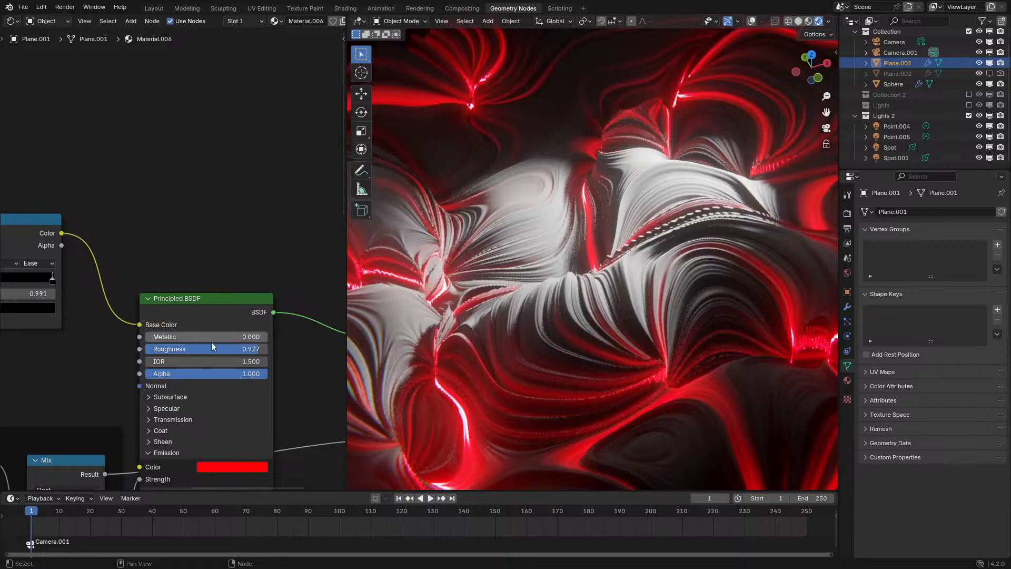
pyautogui.moveTo(211, 338); pyautogui.dragTo(324, 337)
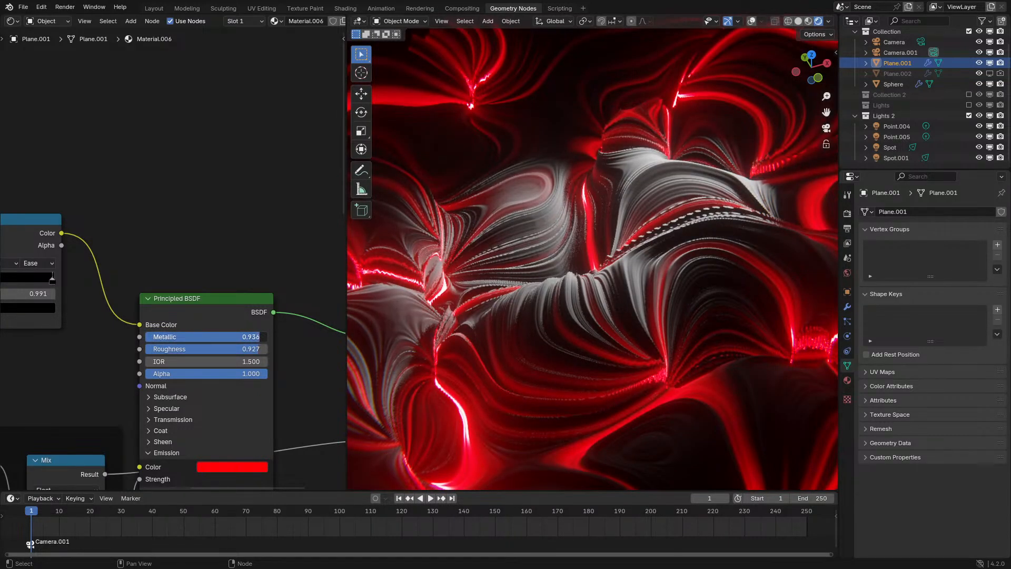
pyautogui.keyDown('shift'); pyautogui.moveTo(732, 323); pyautogui.dragTo(774, 380, button='middle'); pyautogui.keyUp('shift')
pyautogui.scroll(4, 545, 336)
pyautogui.keyDown('shift'); pyautogui.moveTo(545, 336); pyautogui.dragTo(657, 315, button='middle'); pyautogui.keyUp('shift')
pyautogui.scroll(4, 559, 207)
pyautogui.moveTo(259, 337)
pyautogui.mouseDown()
pyautogui.moveTo(210, 337)
pyautogui.moveTo(268, 337)
pyautogui.mouseUp()
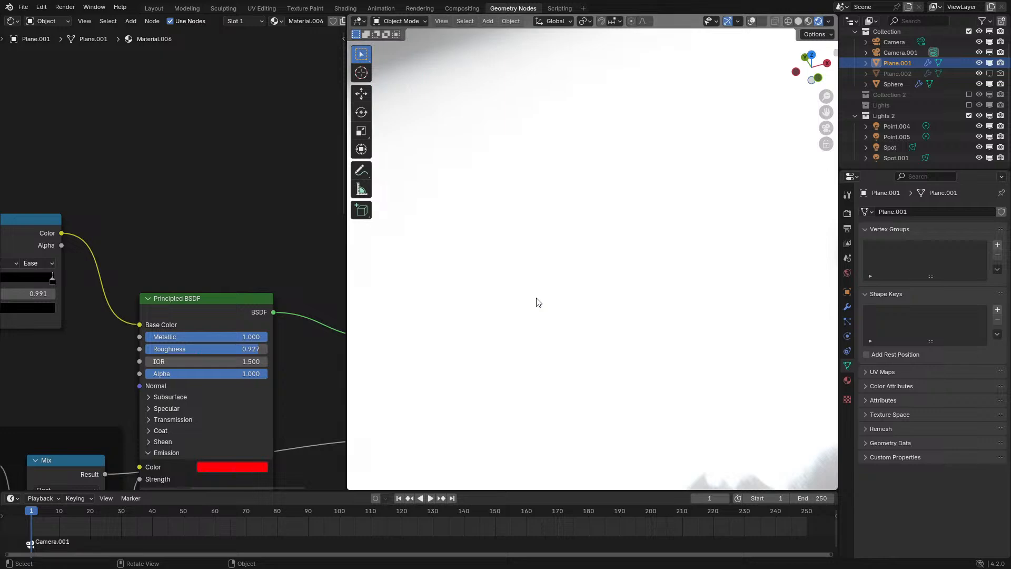
pyautogui.scroll(-4, 537, 298)
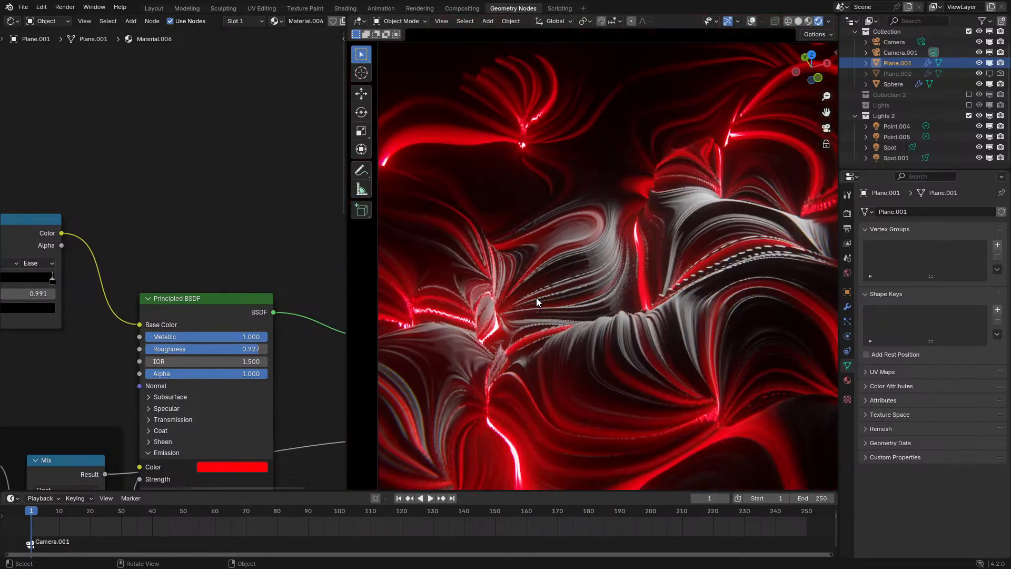
# Lower the Principled BSDF's roughness to 0.841 and inspect the surface up close
pyautogui.moveTo(259, 349)
pyautogui.mouseDown()
pyautogui.moveTo(228, 348)
pyautogui.moveTo(248, 349)
pyautogui.mouseUp()
pyautogui.scroll(6, 707, 270)
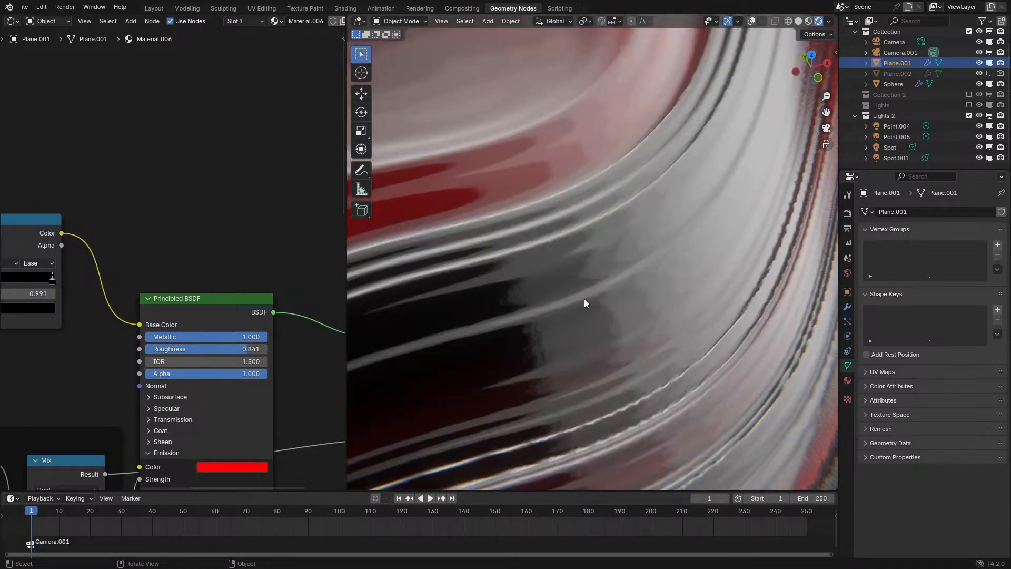
pyautogui.scroll(-8, 584, 303)
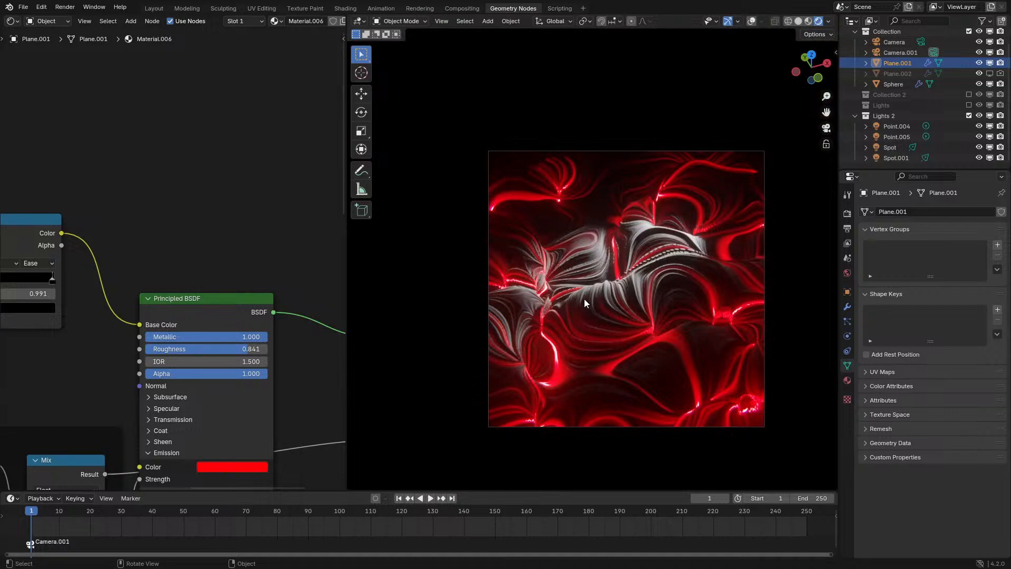
# Change the Principled BSDF's emission color to orange-red, and set its metallic value to 0.000 and roughness to 0.200
pyautogui.scroll(4, 583, 298)
pyautogui.click(262, 469)
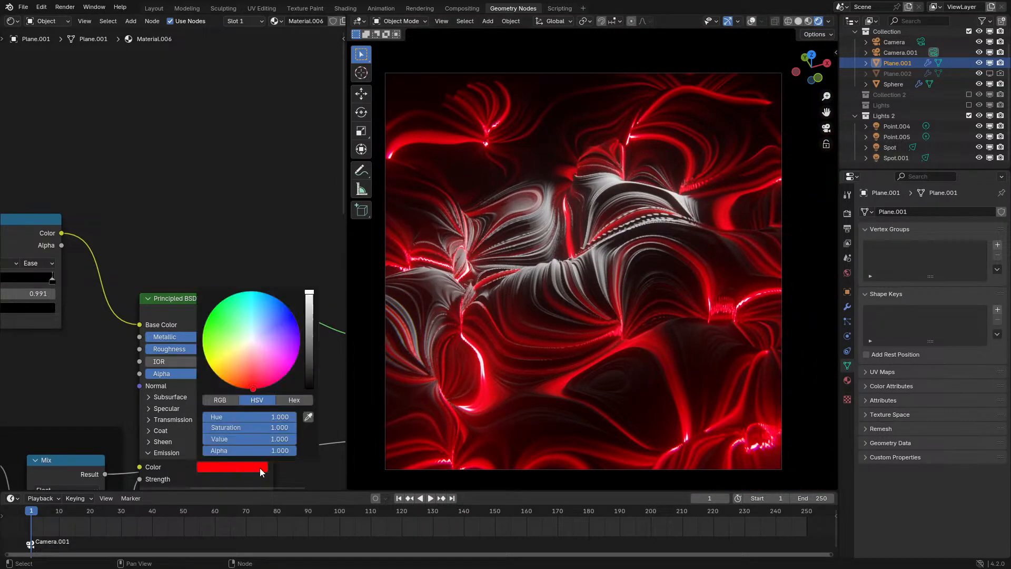
pyautogui.moveTo(244, 390); pyautogui.dragTo(239, 386)
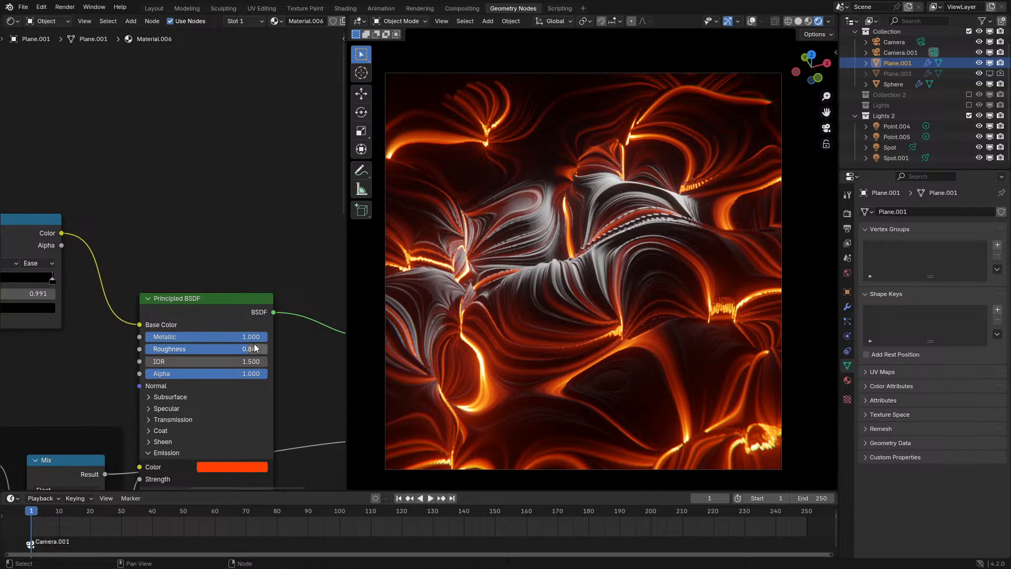
pyautogui.moveTo(247, 348); pyautogui.dragTo(155, 345)
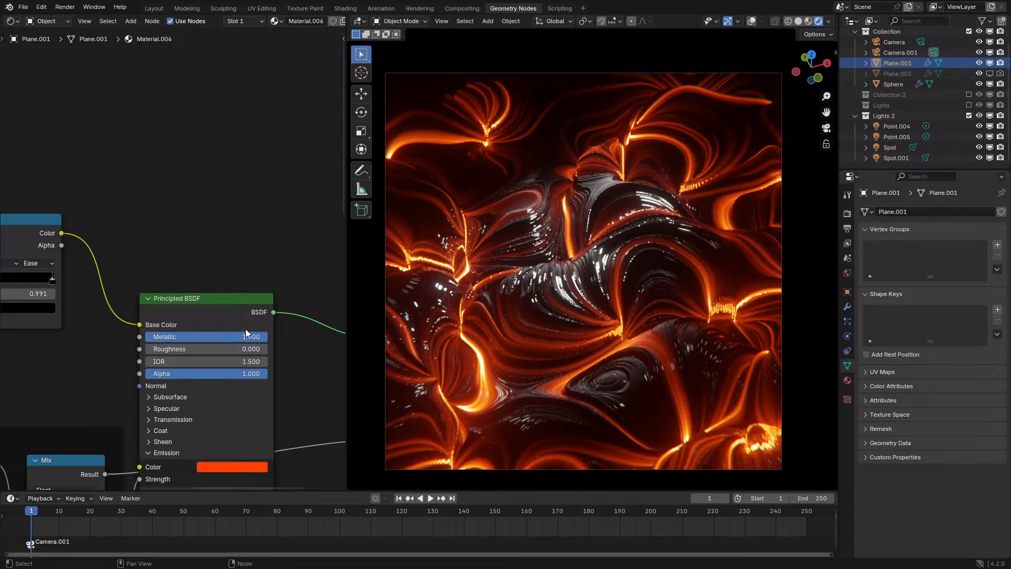
pyautogui.moveTo(245, 335); pyautogui.dragTo(225, 344)
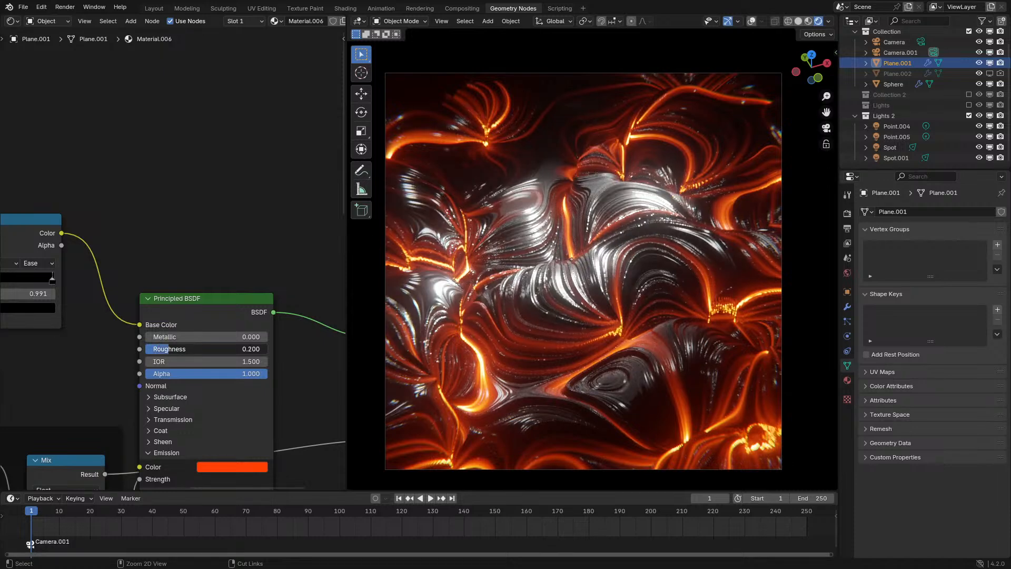
# Try other hues for the emission color and return to orange-red
pyautogui.click(230, 468)
pyautogui.moveTo(234, 341)
pyautogui.mouseDown()
pyautogui.moveTo(208, 337)
pyautogui.moveTo(224, 381)
pyautogui.moveTo(202, 343)
pyautogui.moveTo(206, 328)
pyautogui.moveTo(282, 302)
pyautogui.mouseUp()
pyautogui.moveTo(291, 311)
pyautogui.mouseDown()
pyautogui.moveTo(293, 363)
pyautogui.moveTo(228, 382)
pyautogui.moveTo(266, 386)
pyautogui.moveTo(242, 291)
pyautogui.moveTo(247, 387)
pyautogui.moveTo(208, 360)
pyautogui.moveTo(228, 381)
pyautogui.mouseUp()
# Duplicate the framed UV Map and Noise Texture nodes and place the copy below the originals
pyautogui.scroll(-3, 112, 255)
pyautogui.moveTo(121, 377); pyautogui.dragTo(172, 301, button='middle')
pyautogui.hotkey('ctrl', 'space')
pyautogui.moveTo(187, 175); pyautogui.dragTo(267, 281)
pyautogui.hotkey('shift', 'd')
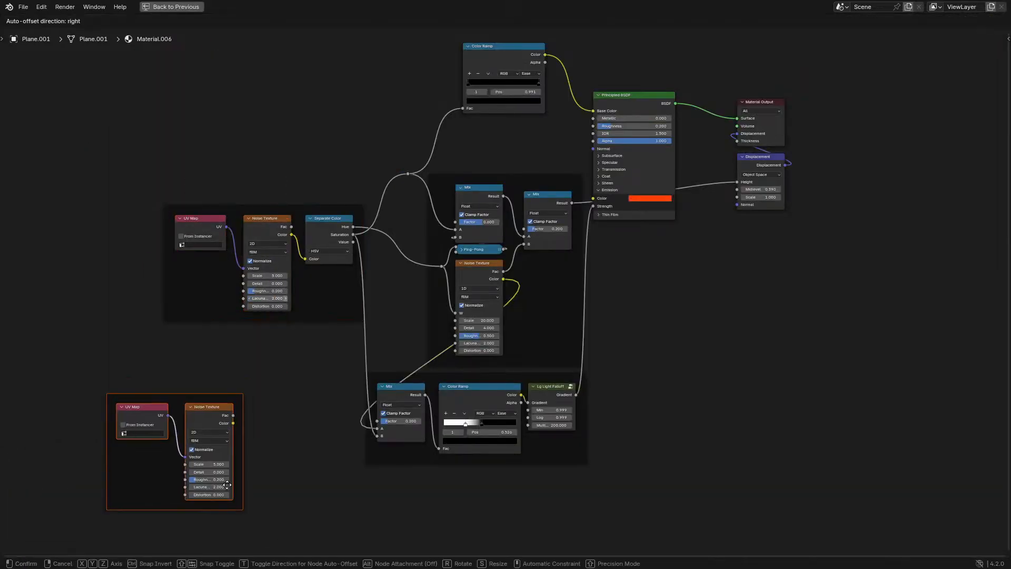
pyautogui.click(223, 453)
# Add a Color Ramp node driven by the duplicated Noise Texture's Fac output
pyautogui.scroll(1, 267, 386)
pyautogui.moveTo(268, 387); pyautogui.dragTo(259, 345, button='middle')
pyautogui.scroll(4, 205, 403)
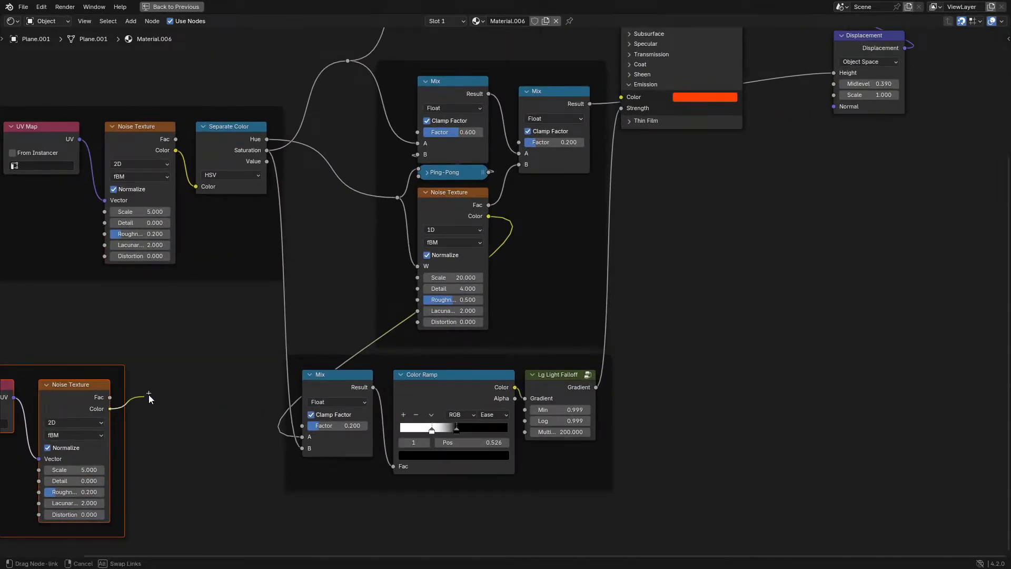
pyautogui.moveTo(149, 394); pyautogui.dragTo(125, 389)
pyautogui.press('Escape')
pyautogui.write('colorr')
pyautogui.press('Return')
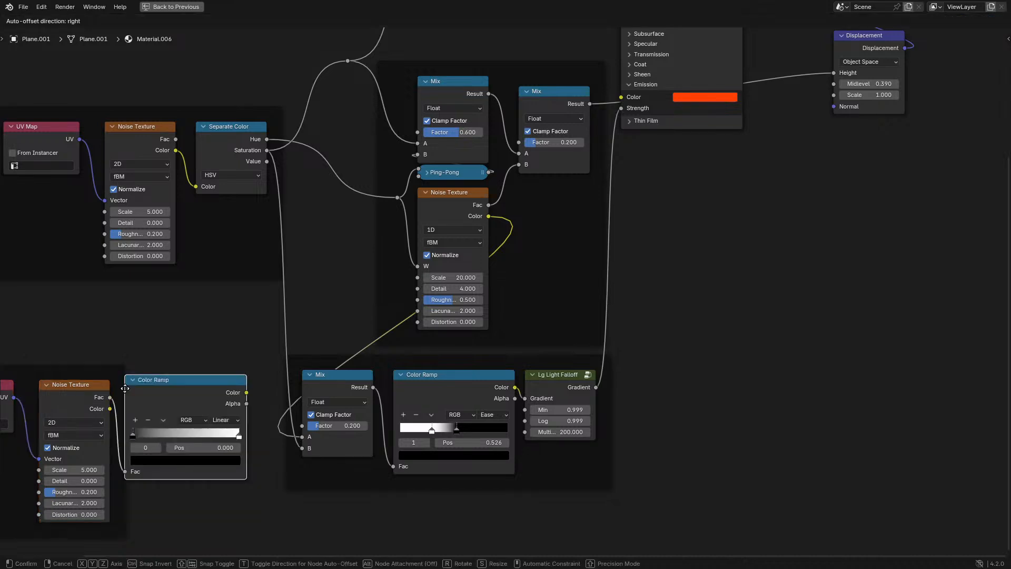
pyautogui.click(125, 388)
# Connect the new Color Ramp's Color output to the Principled BSDF's Roughness input
pyautogui.scroll(-1, 427, 325)
pyautogui.moveTo(284, 378); pyautogui.dragTo(605, 136)
pyautogui.moveTo(268, 324); pyautogui.dragTo(473, 163, button='middle')
pyautogui.scroll(4, 241, 346)
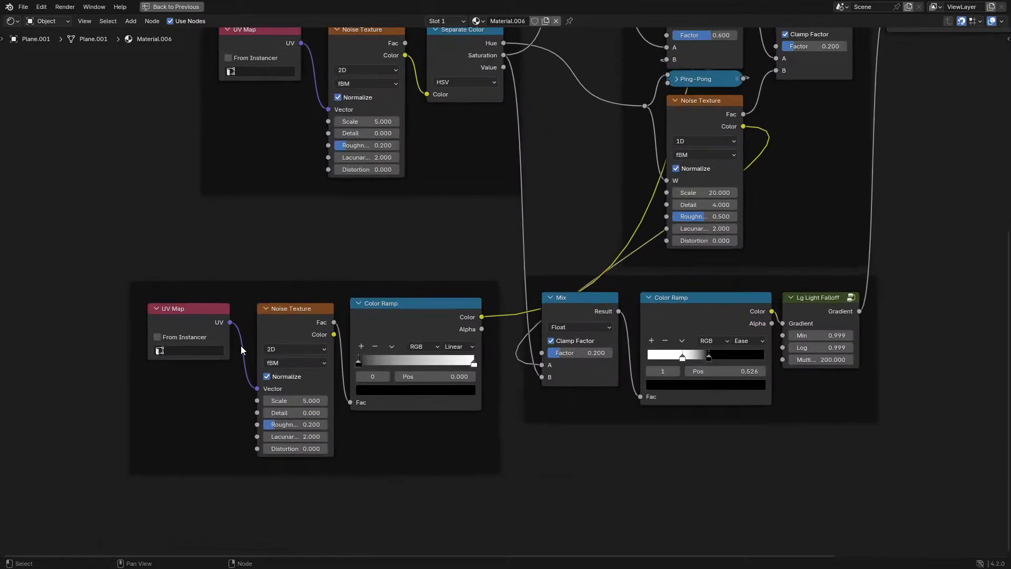
pyautogui.hotkey('ctrl', 'space')
# Set the duplicated Noise Texture's detail to 8 and tighten its Color Ramp, with the light stop at 0.545 dimmed to light grey
pyautogui.moveTo(239, 336); pyautogui.dragTo(287, 334, button='middle')
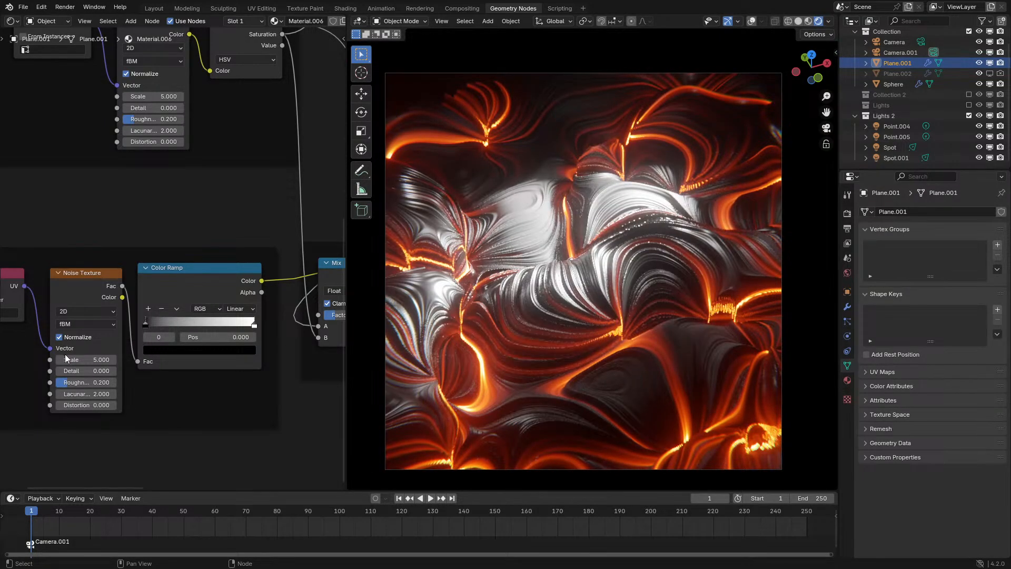
pyautogui.keyDown('ctrl'); pyautogui.moveTo(90, 370); pyautogui.dragTo(226, 370); pyautogui.keyUp('ctrl')
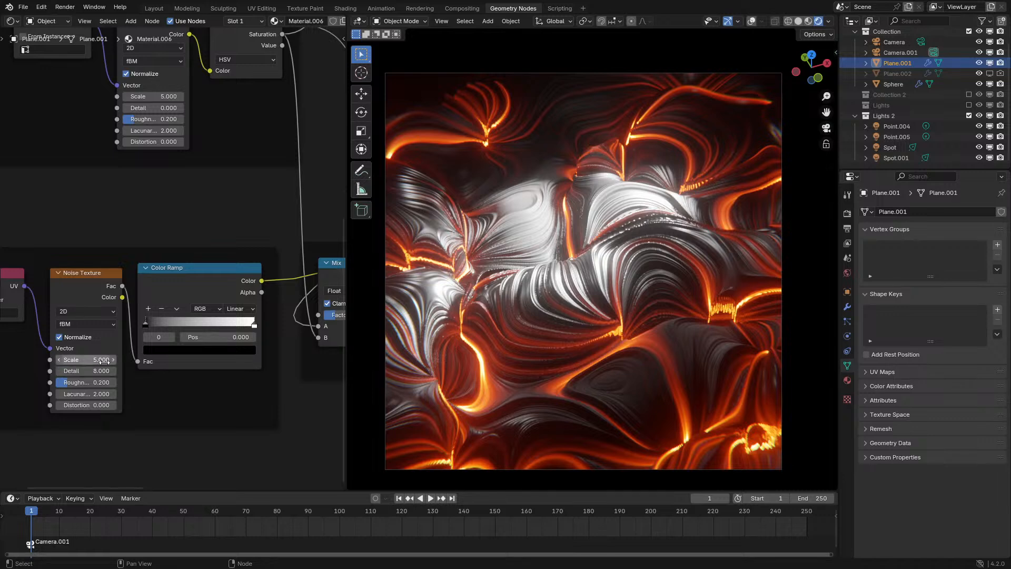
pyautogui.moveTo(150, 323); pyautogui.dragTo(178, 316)
pyautogui.moveTo(252, 324); pyautogui.dragTo(203, 336)
pyautogui.click(203, 350)
pyautogui.scroll(-5, 178, 260)
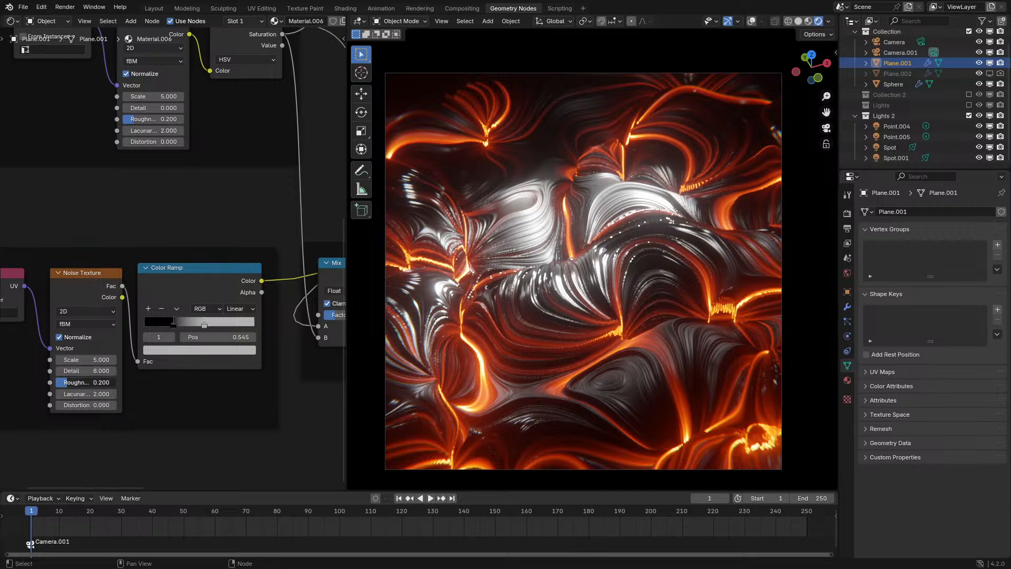
# Set the duplicated Noise Texture's roughness to 0.700 and brighten the Color Ramp's light stop slightly
pyautogui.keyDown('ctrl'); pyautogui.scroll(5, 92, 382); pyautogui.keyUp('ctrl')
pyautogui.scroll(2, 466, 291)
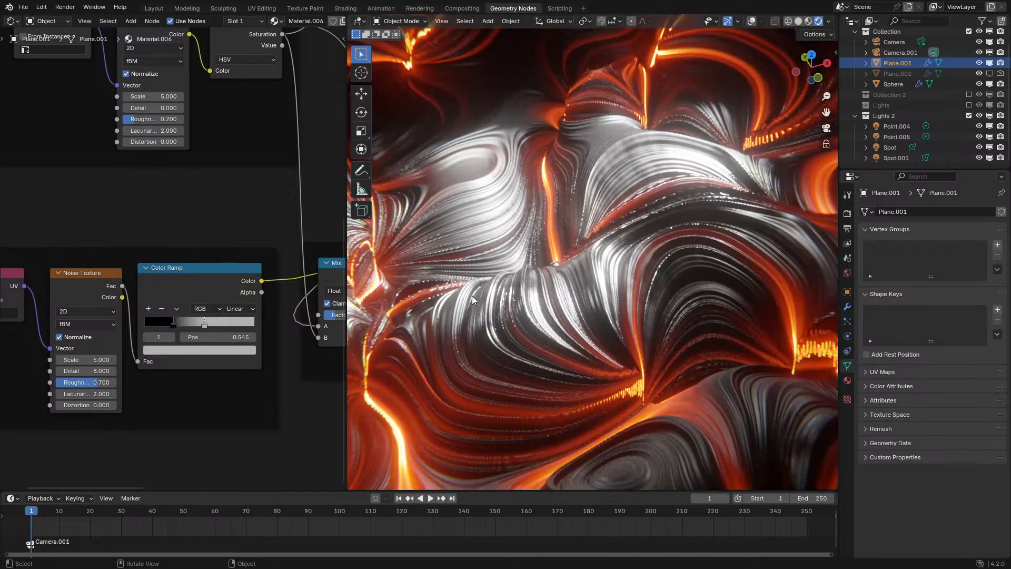
pyautogui.click(210, 350)
pyautogui.click(195, 260)
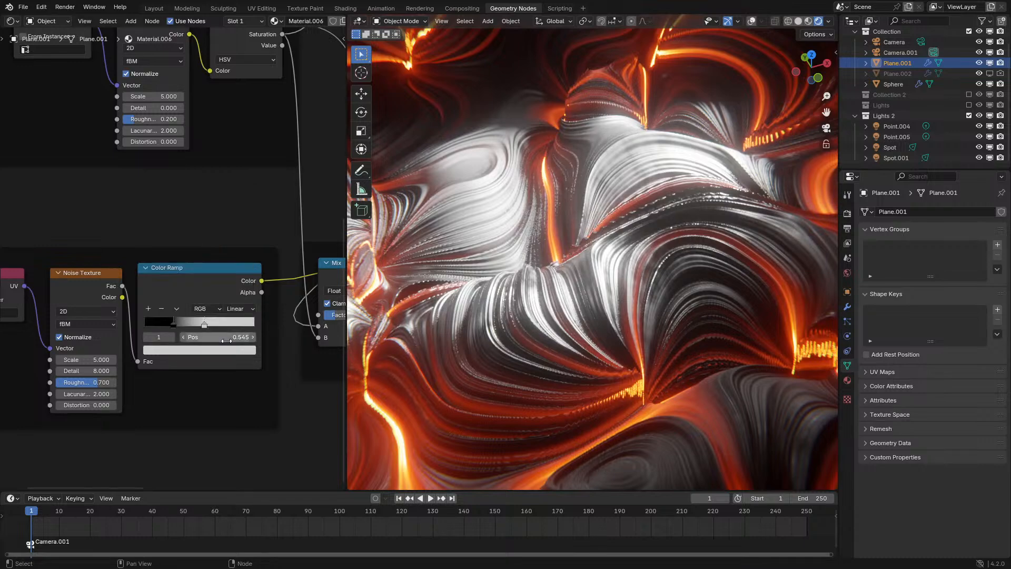
# Set the duplicated noise to scale 20, detail 11 and roughness 0.800, and move the Color Ramp's light stop to 0.686
pyautogui.moveTo(96, 359); pyautogui.dragTo(94, 383)
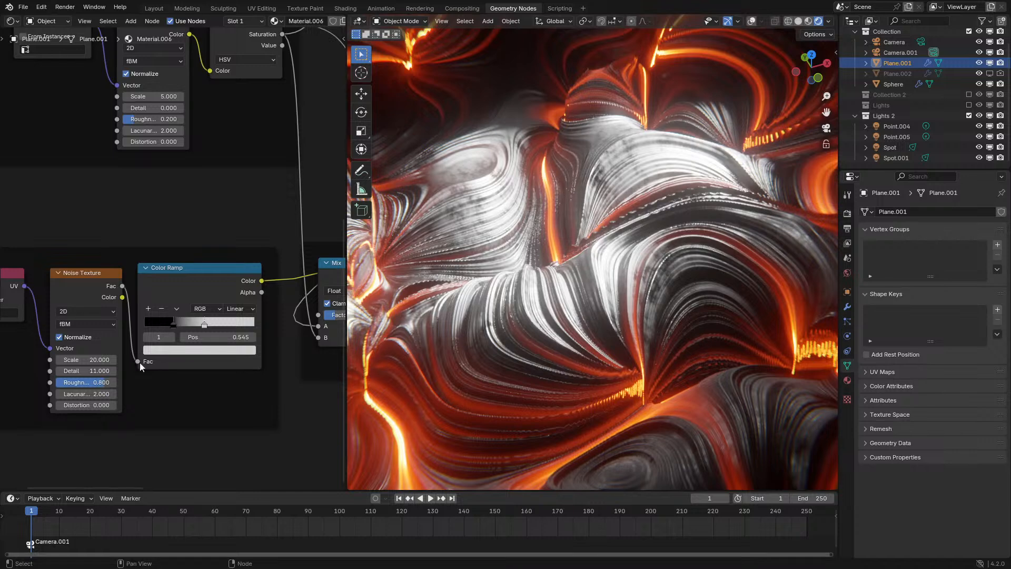
pyautogui.moveTo(205, 323); pyautogui.dragTo(219, 318)
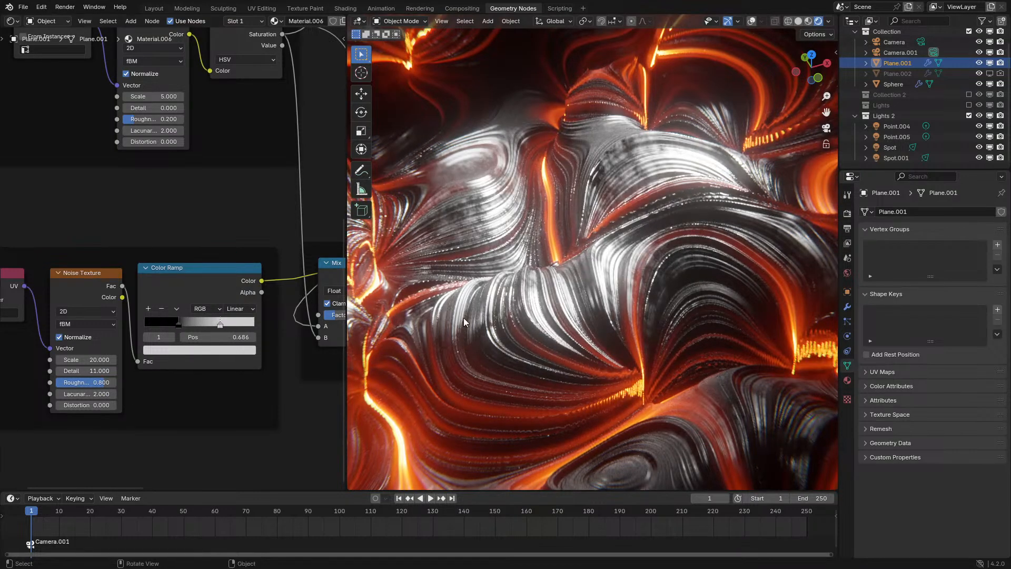
pyautogui.press('KP_0')
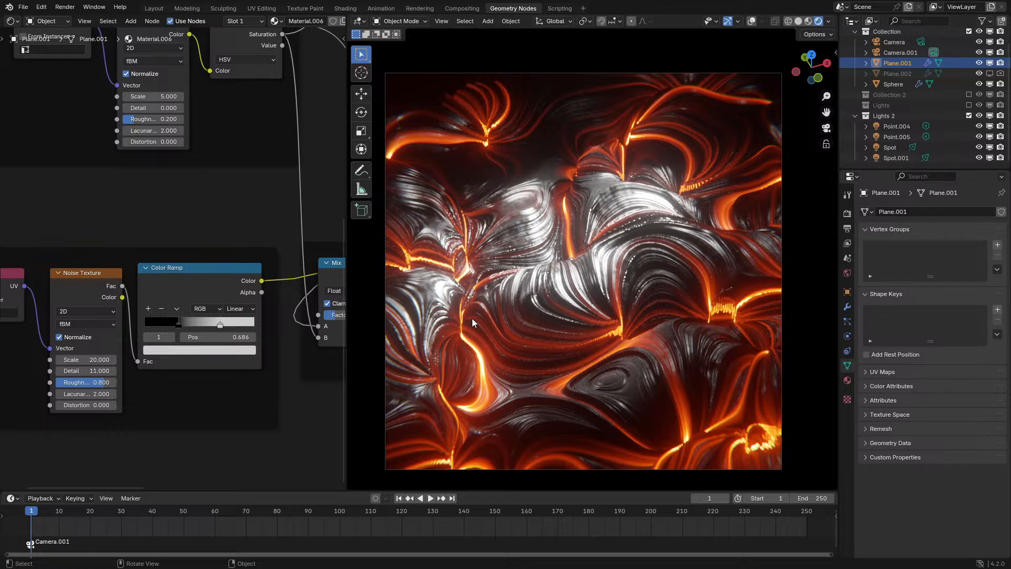
# Set the duplicated Noise Texture's roughness to 0.600
pyautogui.scroll(2, 469, 286)
pyautogui.scroll(1, 113, 382)
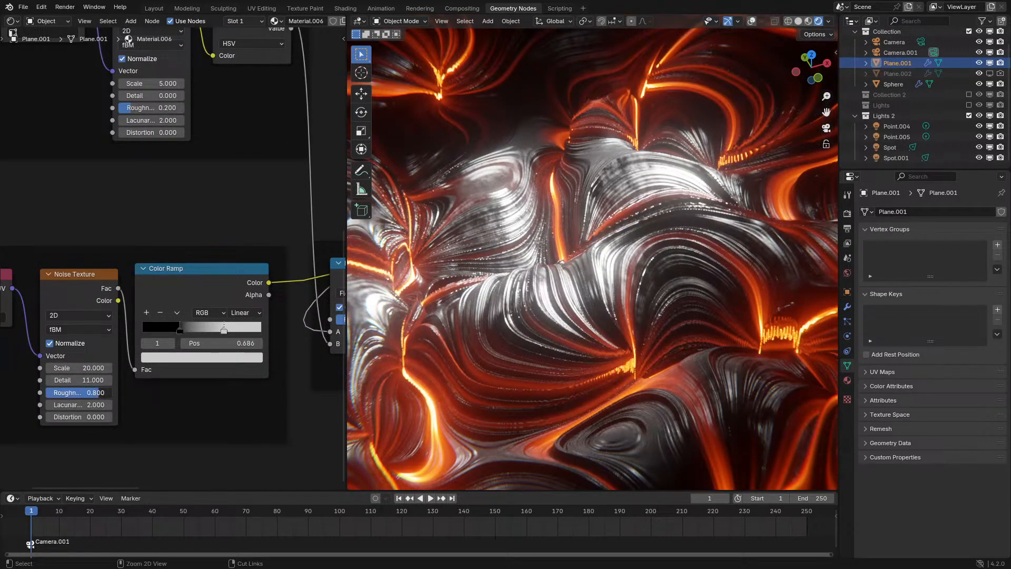
pyautogui.keyDown('ctrl'); pyautogui.moveTo(99, 392); pyautogui.dragTo(86, 393); pyautogui.keyUp('ctrl')
pyautogui.scroll(-3, 589, 282)
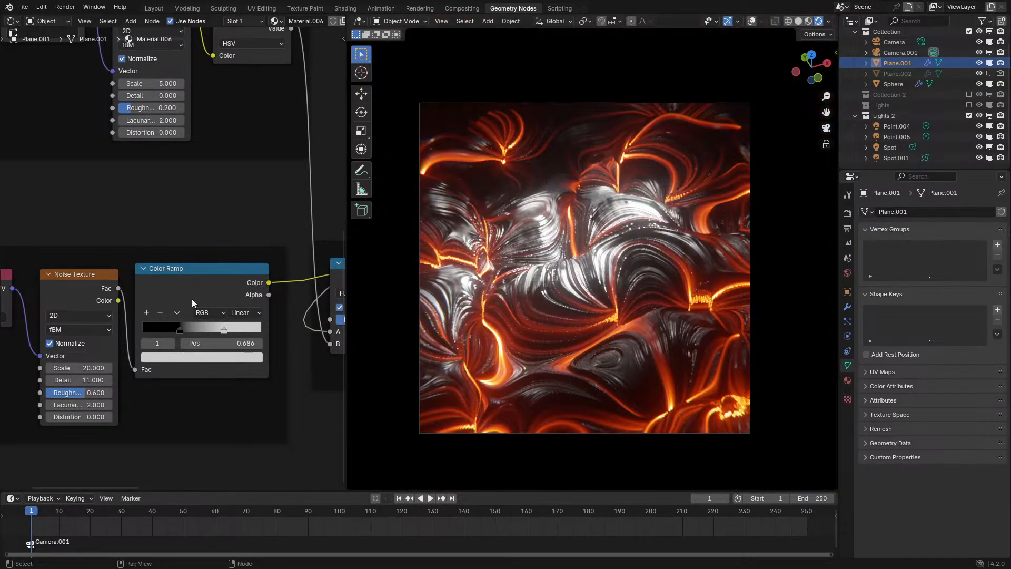
# Try moving the roughness Color Ramp's dark stop to 0.523
pyautogui.moveTo(181, 330); pyautogui.dragTo(200, 338)
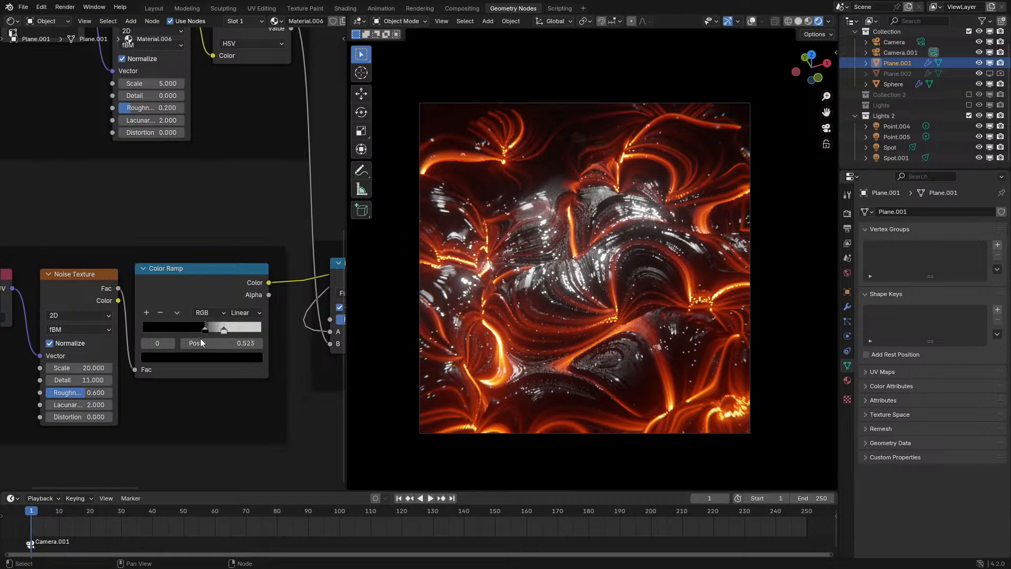
pyautogui.rightClick(200, 339)
pyautogui.scroll(3, 487, 277)
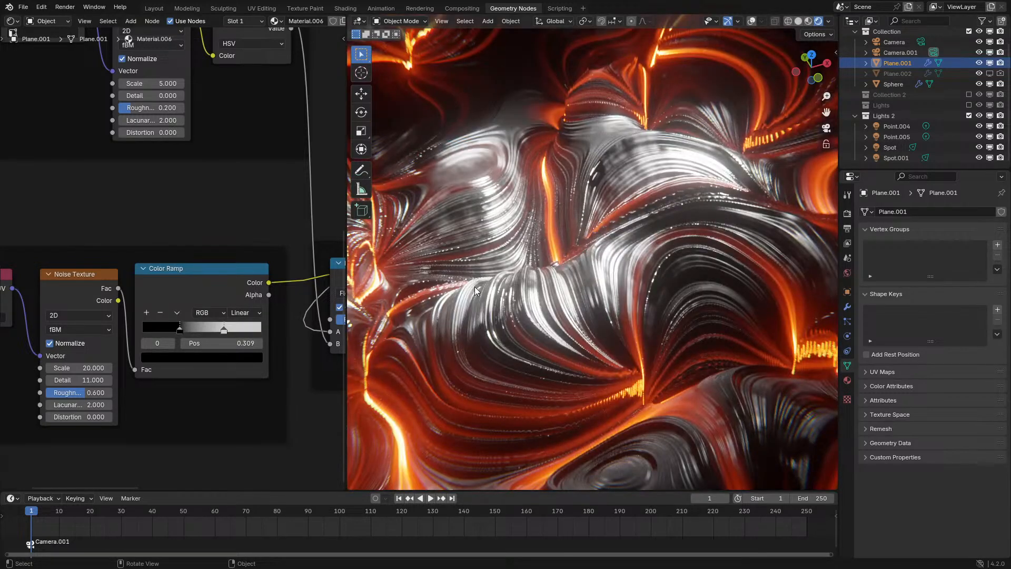
pyautogui.scroll(-2, 475, 286)
pyautogui.scroll(-4, 133, 310)
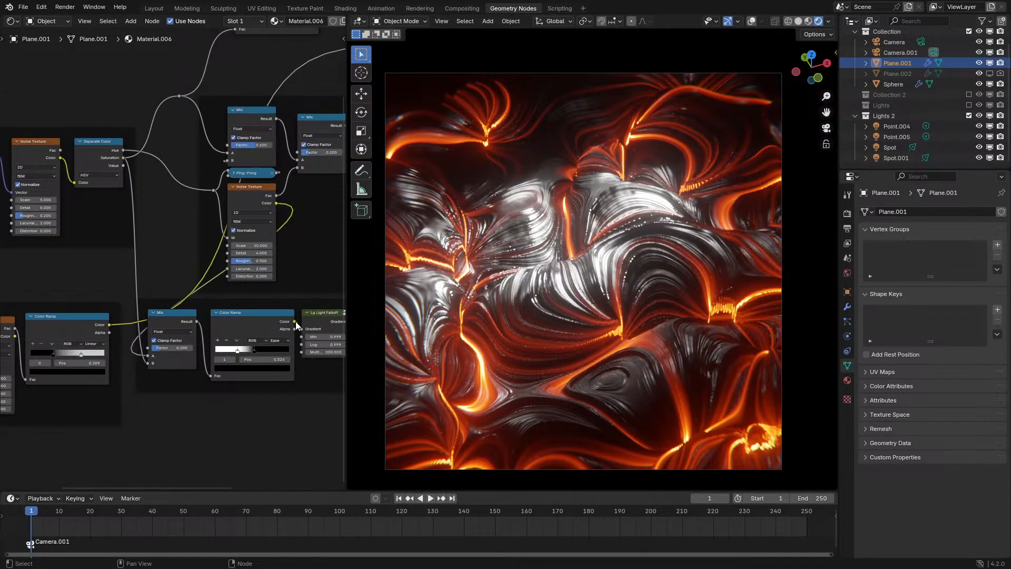
# Connect the Mix node's Result to the Fac input of the Color Ramp that drives the roughness
pyautogui.moveTo(294, 321); pyautogui.dragTo(301, 329)
pyautogui.moveTo(61, 372); pyautogui.dragTo(31, 379)
pyautogui.moveTo(92, 367); pyautogui.dragTo(191, 321, button='middle')
pyautogui.scroll(2, 191, 322)
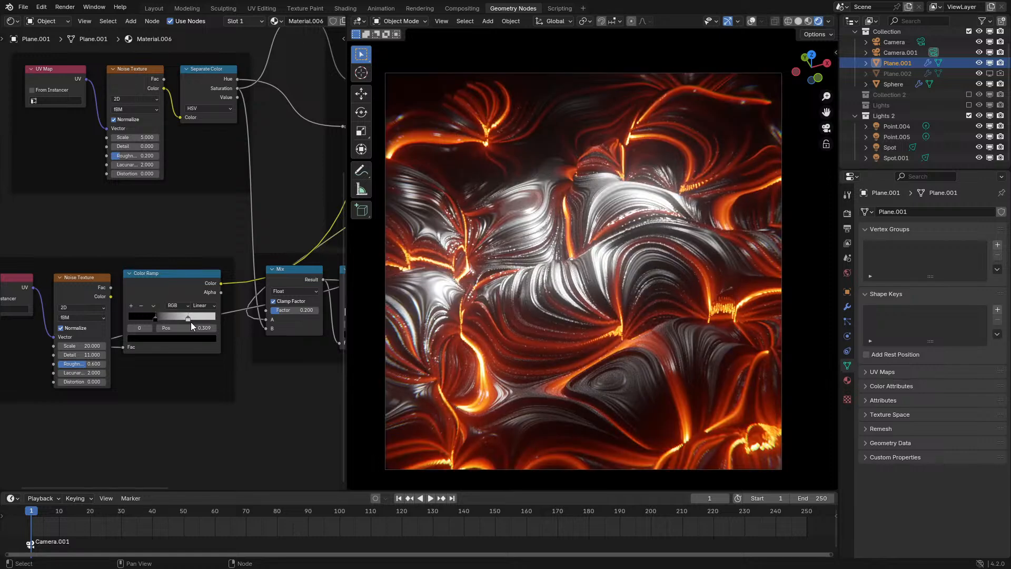
# Flip the roughness Color Ramp and spread its stops, with the light stop at 0.209 and the black stop at 0.768
pyautogui.scroll(5, 198, 321)
pyautogui.click(195, 346)
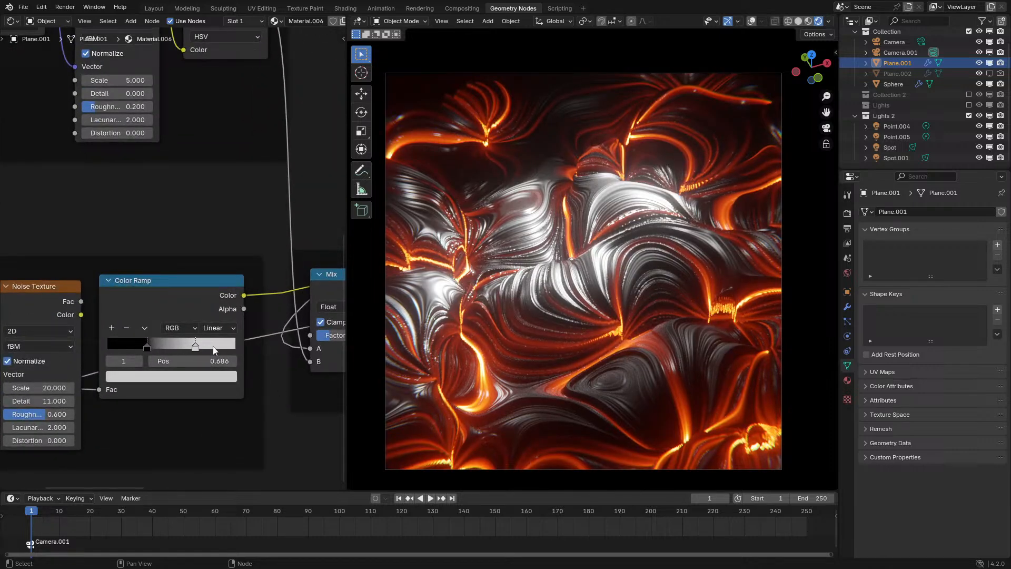
pyautogui.click(185, 377)
pyautogui.click(156, 291)
pyautogui.moveTo(156, 291); pyautogui.dragTo(165, 237)
pyautogui.moveTo(178, 347); pyautogui.dragTo(220, 352)
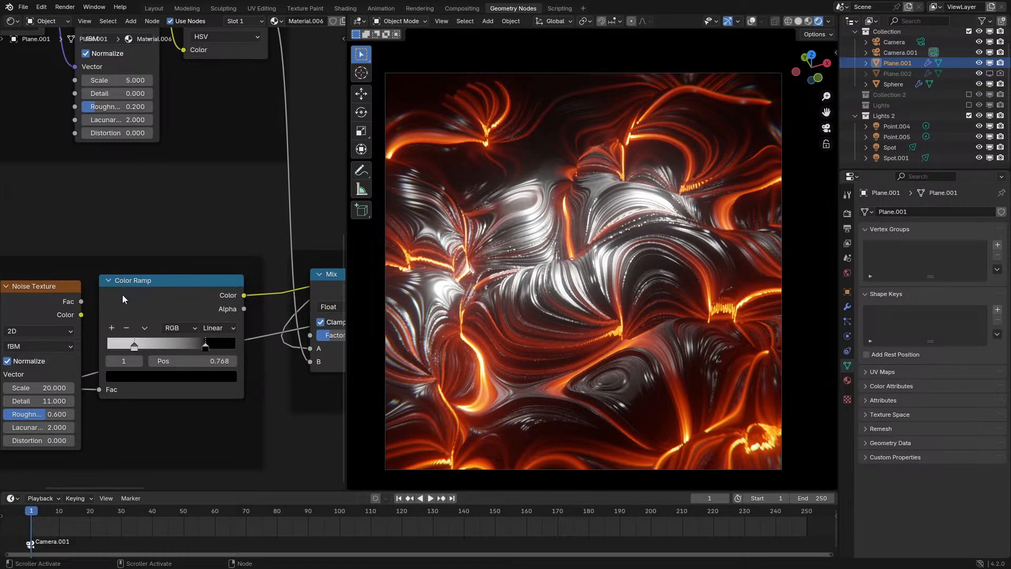
# Duplicate the roughness Color Ramp below the original and connect the Noise Texture's Fac output to the copy's Fac input
pyautogui.scroll(-3, 122, 295)
pyautogui.scroll(-2, 80, 284)
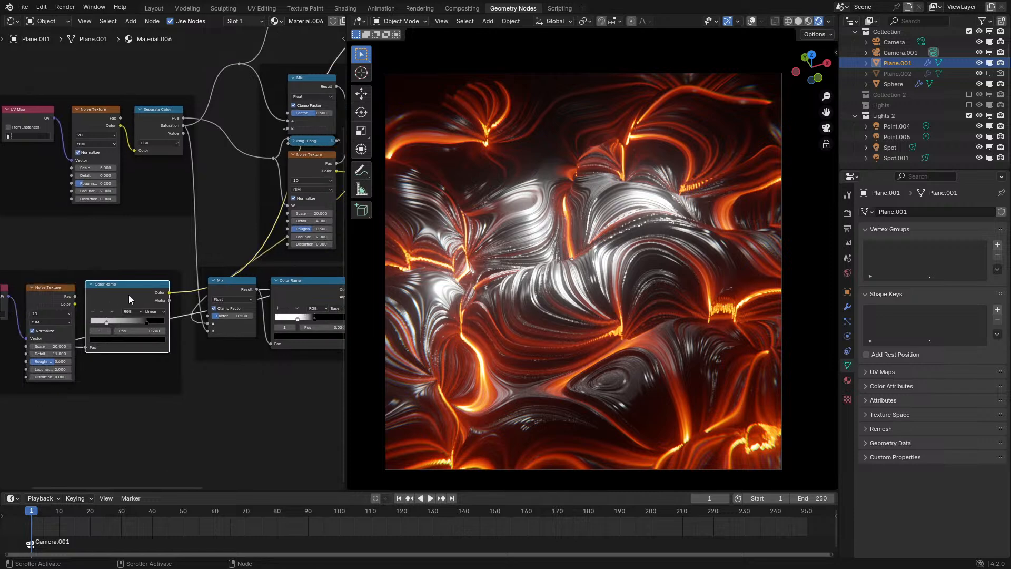
pyautogui.hotkey('shift', 'd')
pyautogui.click(129, 413)
pyautogui.moveTo(76, 304); pyautogui.dragTo(85, 465)
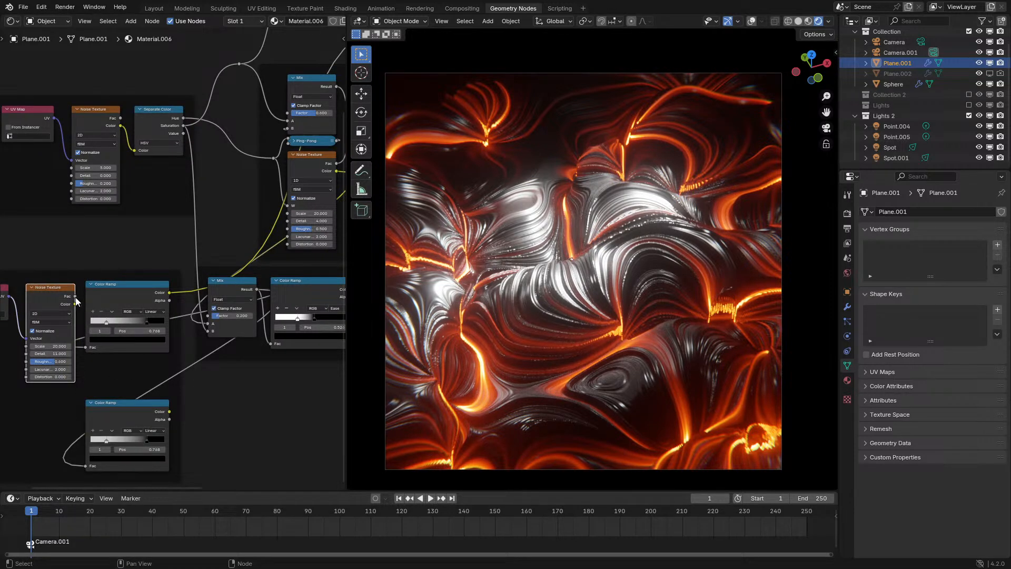
# Connect the duplicated Color Ramp's Color output to the Principled BSDF's emission color
pyautogui.press('Home')
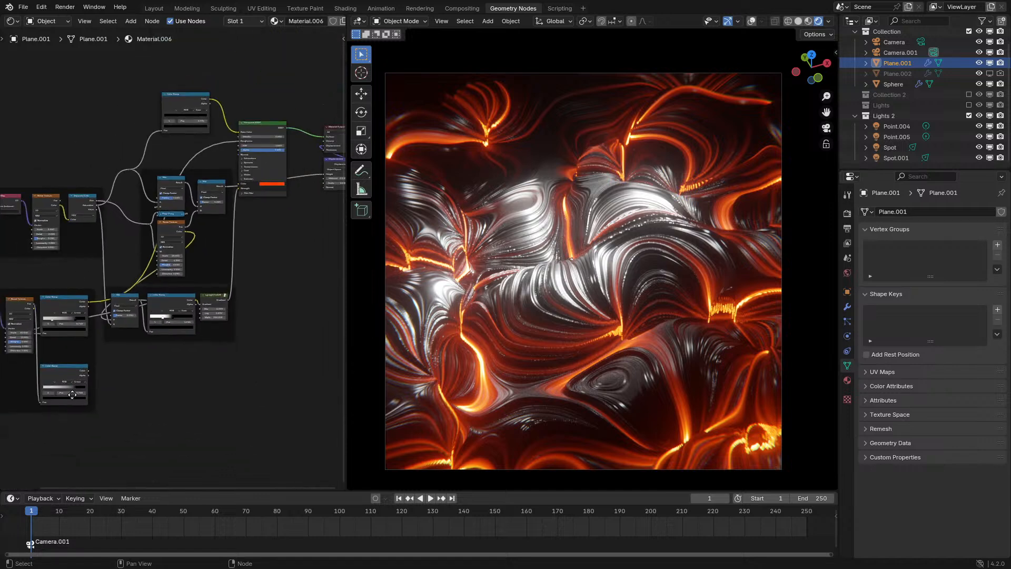
pyautogui.moveTo(72, 394); pyautogui.dragTo(92, 391, button='middle')
pyautogui.scroll(1, 112, 363)
pyautogui.moveTo(99, 377); pyautogui.dragTo(265, 174)
# Color the emission Color Ramp's stops red at 0.209 and turquoise at 0.768
pyautogui.moveTo(150, 318); pyautogui.dragTo(248, 242, button='middle')
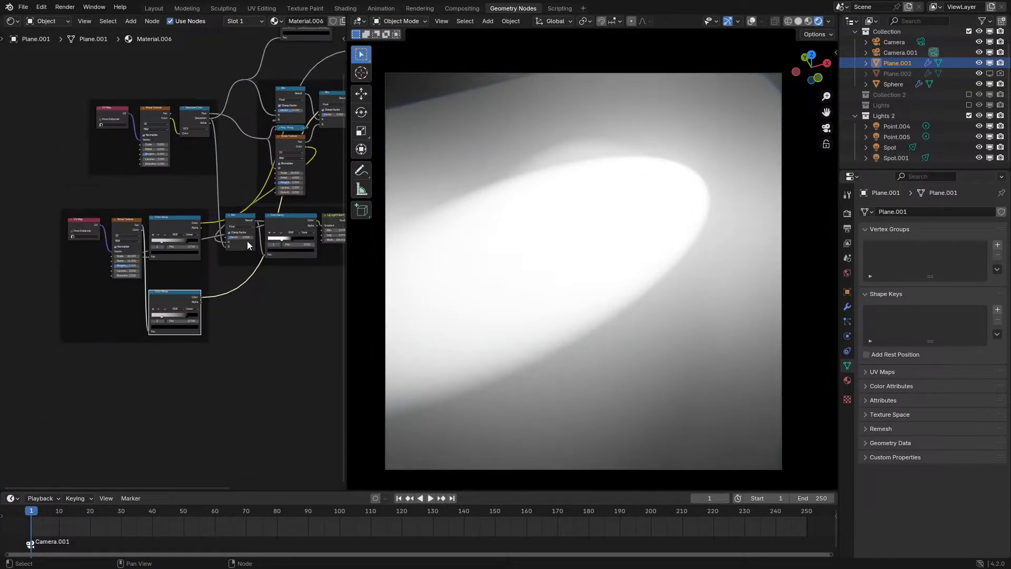
pyautogui.scroll(14, 232, 284)
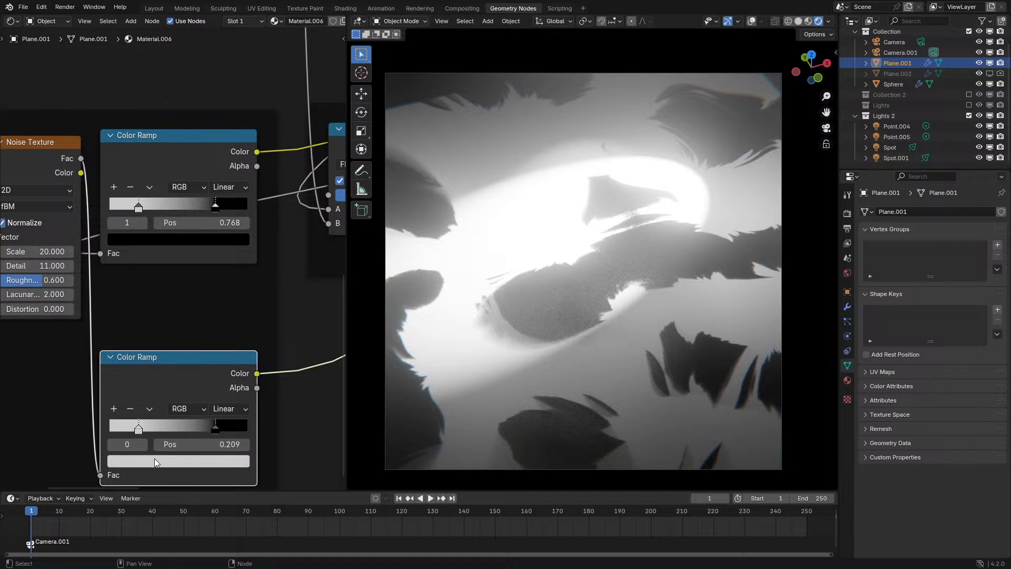
pyautogui.click(154, 458)
pyautogui.moveTo(167, 329); pyautogui.dragTo(171, 348)
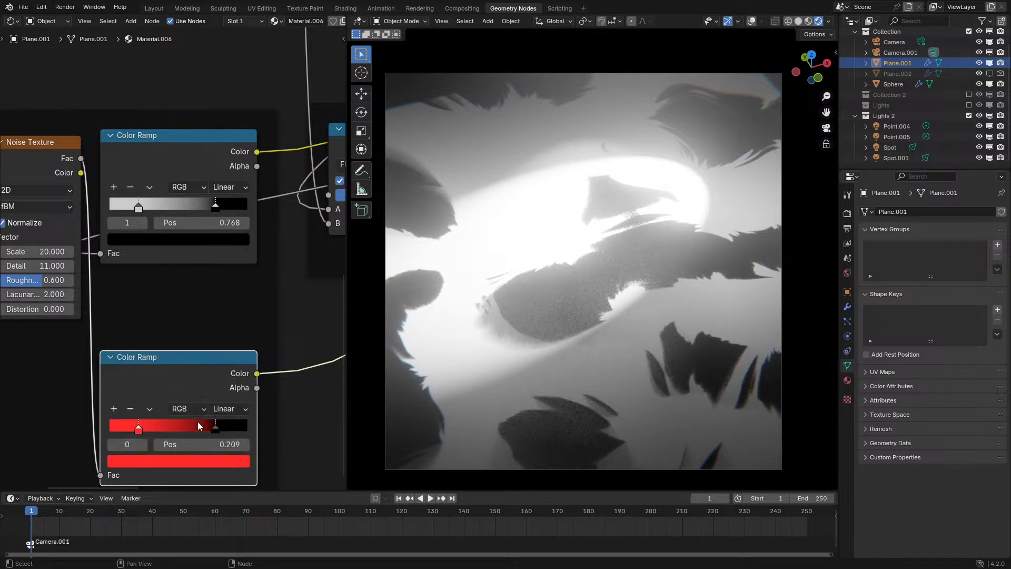
pyautogui.click(211, 457)
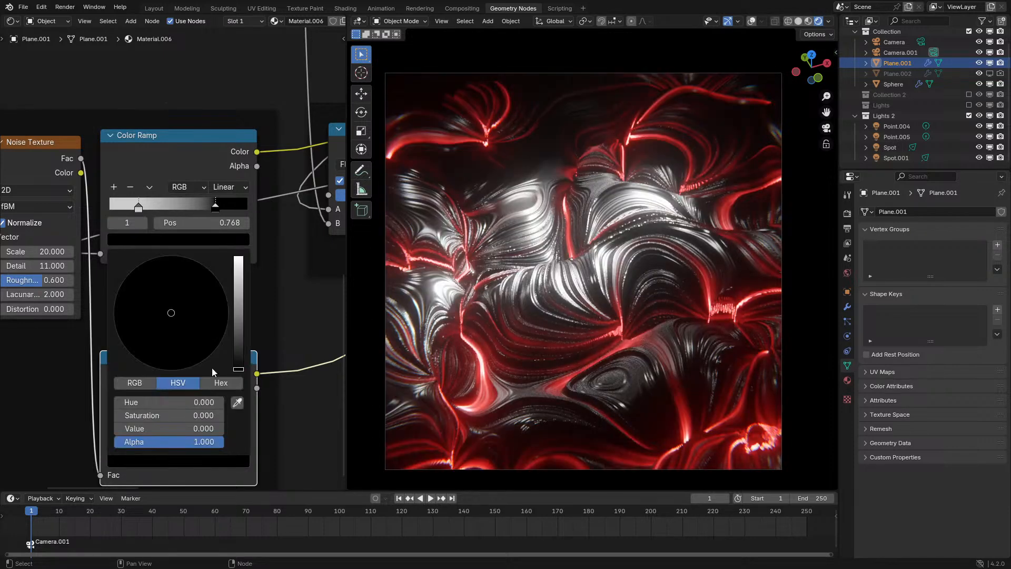
pyautogui.scroll(12, 183, 324)
pyautogui.moveTo(172, 315)
pyautogui.mouseDown()
pyautogui.moveTo(157, 363)
pyautogui.moveTo(157, 276)
pyautogui.mouseUp()
# Change the emission Color Ramp's red stop to violet
pyautogui.click(147, 427)
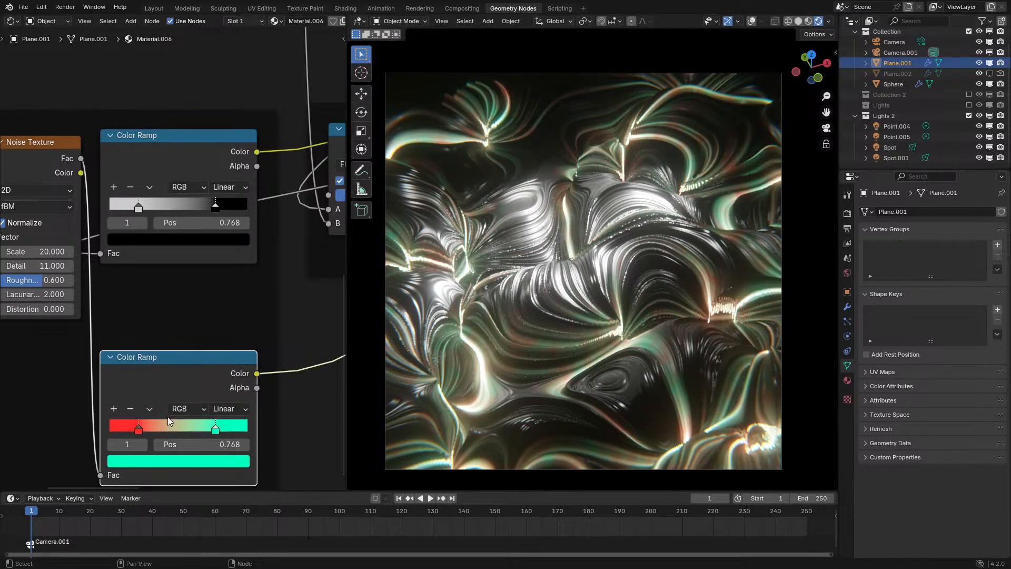
pyautogui.click(188, 462)
pyautogui.moveTo(195, 336)
pyautogui.mouseDown()
pyautogui.moveTo(142, 279)
pyautogui.moveTo(228, 313)
pyautogui.mouseUp()
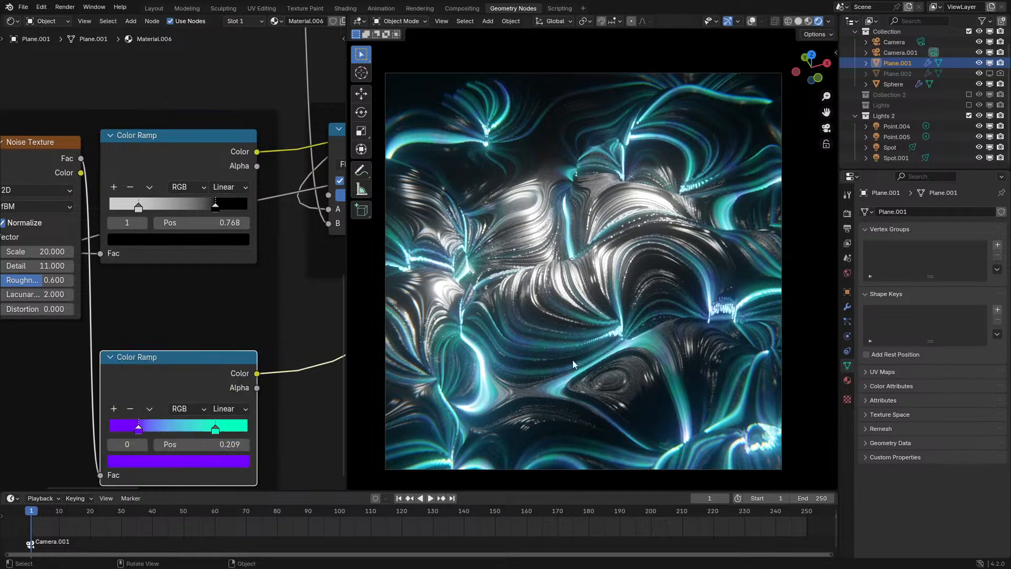
# Set the detail of the Noise Texture feeding the emission Color Ramp to 0
pyautogui.scroll(-2, 58, 266)
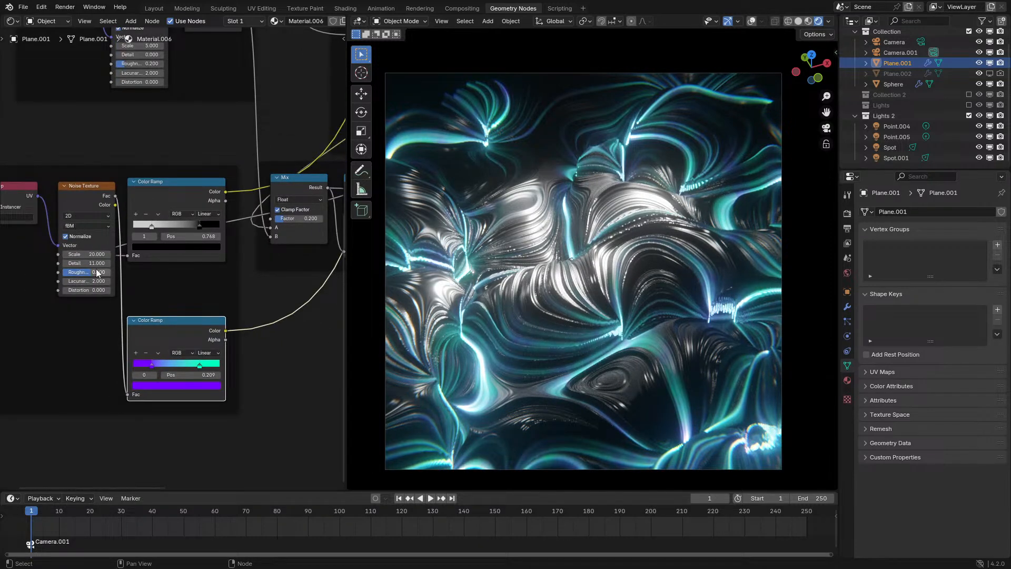
pyautogui.press('BackSpace')
pyautogui.scroll(2, 211, 304)
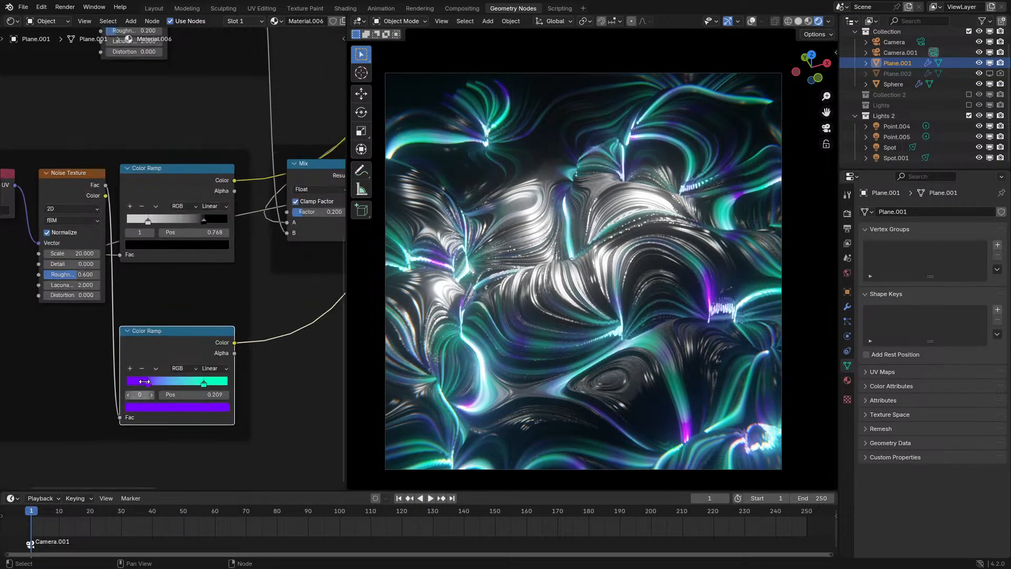
# Change the emission Color Ramp's turquoise stop to blue
pyautogui.click(211, 417)
pyautogui.click(178, 445)
pyautogui.moveTo(179, 316)
pyautogui.mouseDown()
pyautogui.moveTo(174, 348)
pyautogui.moveTo(147, 347)
pyautogui.moveTo(127, 324)
pyautogui.moveTo(159, 256)
pyautogui.moveTo(222, 293)
pyautogui.moveTo(211, 275)
pyautogui.mouseUp()
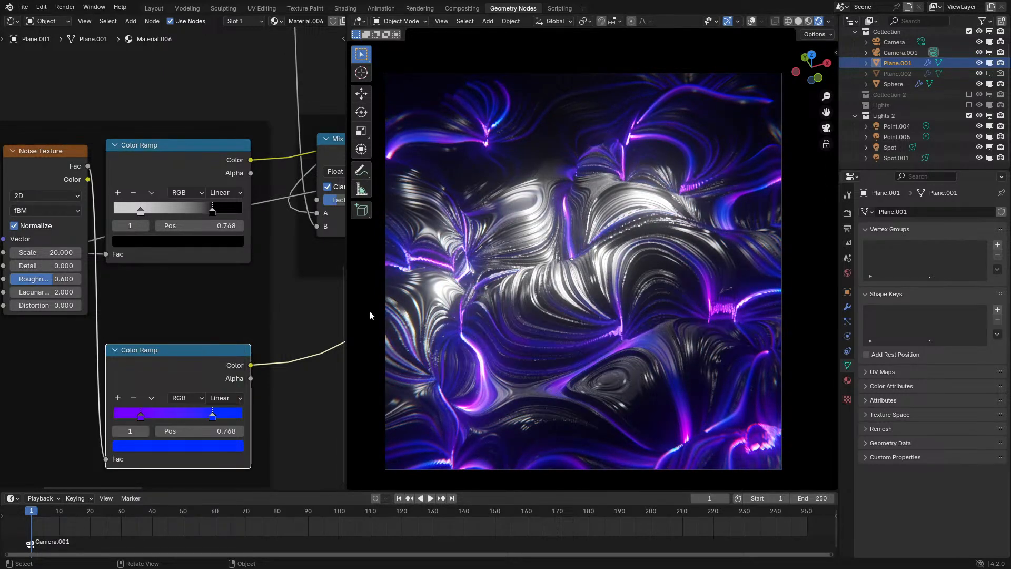
# Move the UV Map and Noise Texture nodes down and away from the Color Ramps, and set the noise scale to 6
pyautogui.moveTo(127, 241); pyautogui.dragTo(161, 261, button='middle')
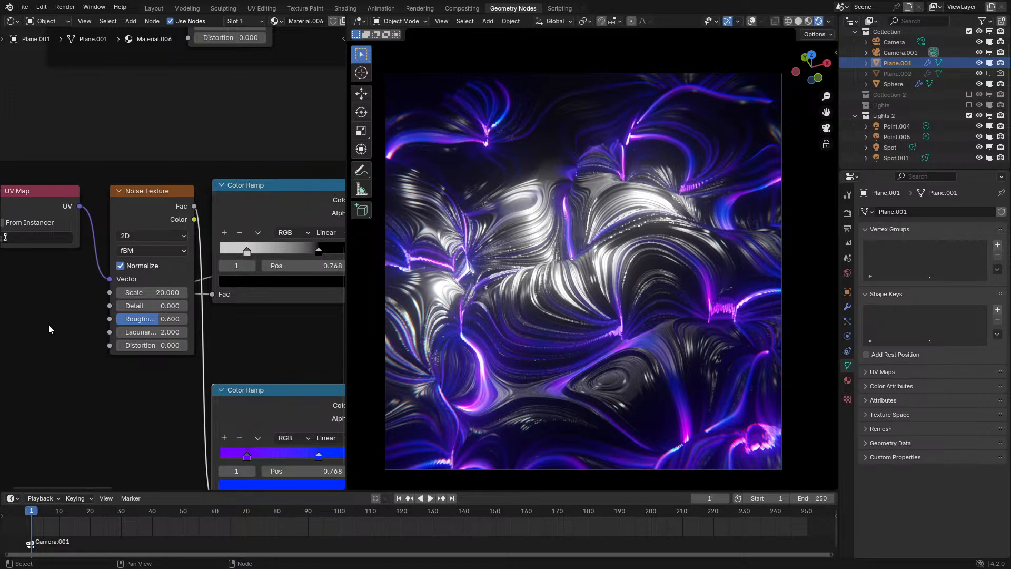
pyautogui.moveTo(49, 329); pyautogui.dragTo(166, 205)
pyautogui.press('g')
pyautogui.click(89, 384)
pyautogui.keyDown('ctrl'); pyautogui.moveTo(74, 407); pyautogui.dragTo(48, 407); pyautogui.keyUp('ctrl')
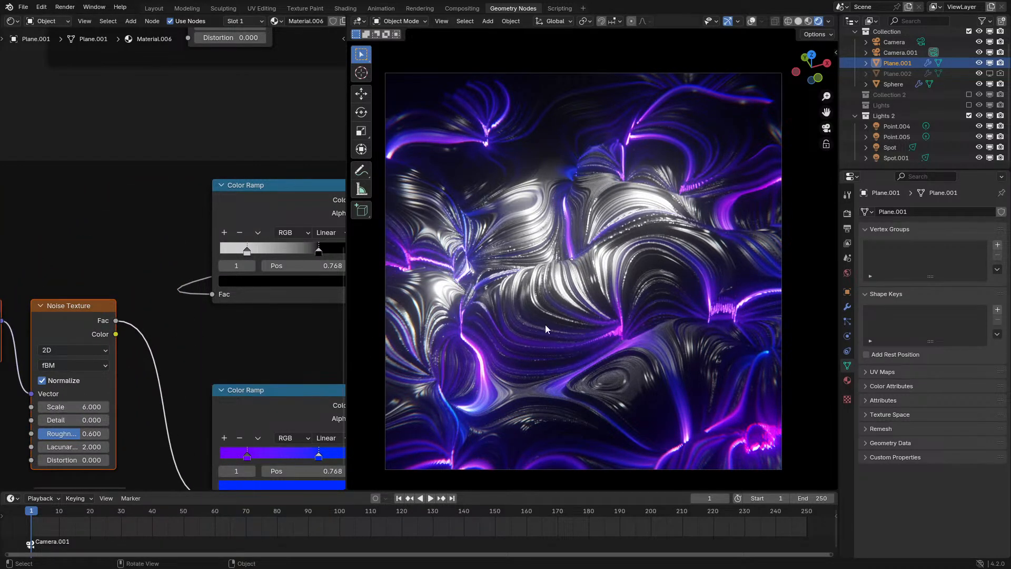
pyautogui.scroll(-1, 545, 324)
pyautogui.scroll(3, 545, 325)
# Place an unconnected copy of the violet-to-blue Color Ramp below the original
pyautogui.moveTo(241, 367); pyautogui.dragTo(238, 238, button='middle')
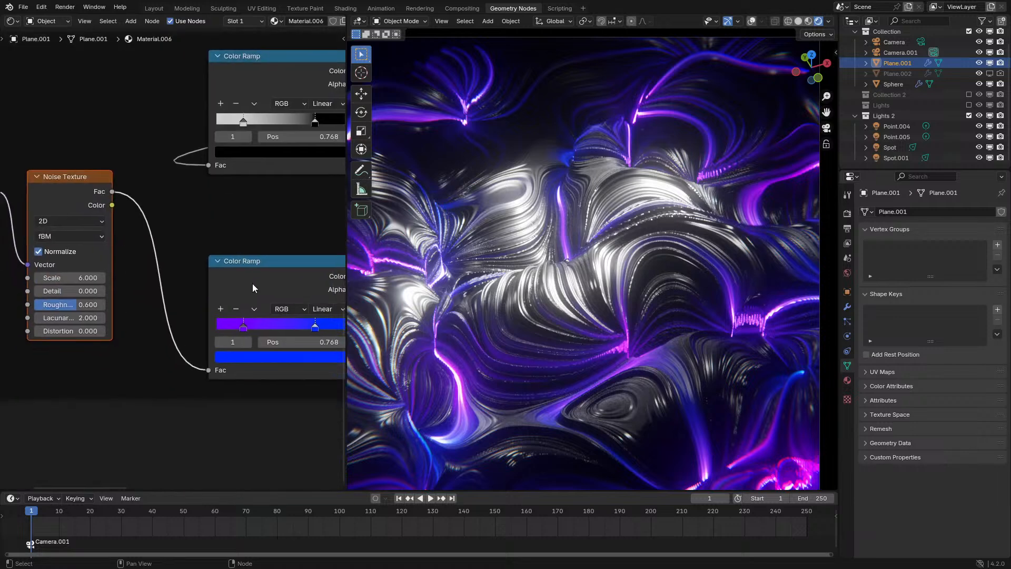
pyautogui.click(252, 283)
pyautogui.hotkey('shift', 'd')
pyautogui.click(179, 453)
# Recolor the connected emission Color Ramp, changing its blue stop to orange and its violet stop to yellow
pyautogui.click(241, 355)
pyautogui.click(244, 257)
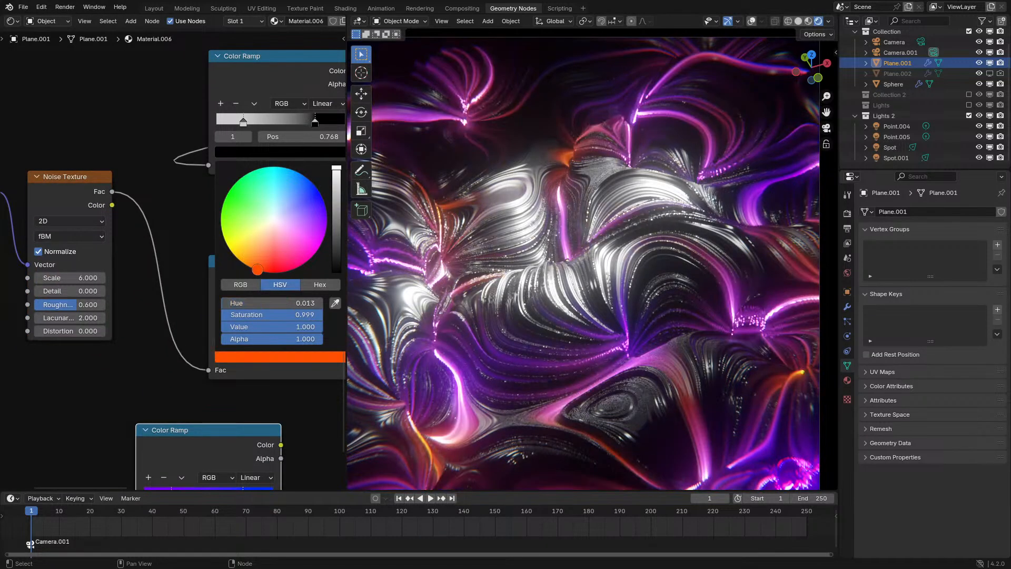
pyautogui.click(248, 325)
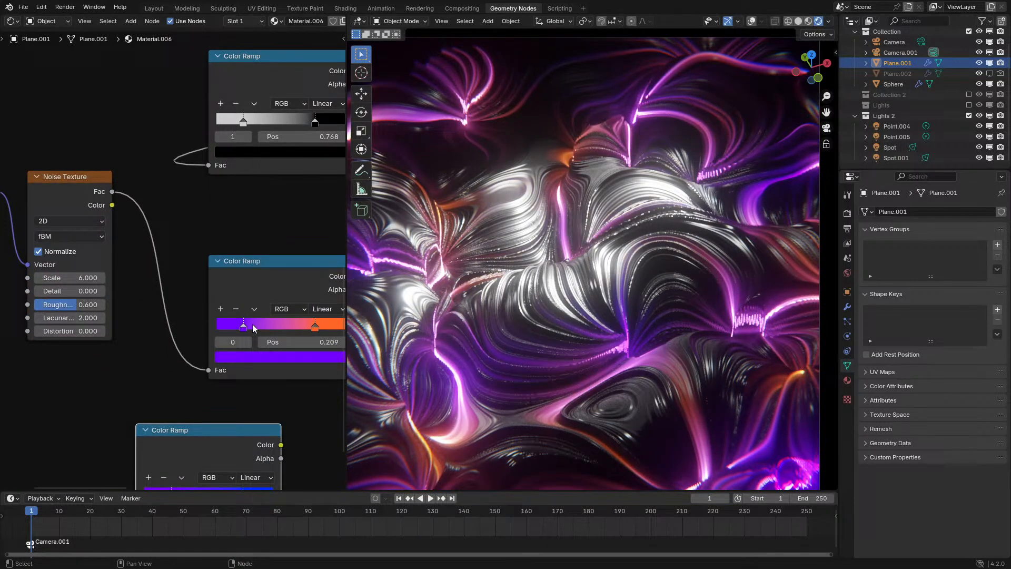
pyautogui.click(262, 358)
pyautogui.moveTo(253, 256)
pyautogui.mouseDown()
pyautogui.moveTo(279, 259)
pyautogui.moveTo(244, 247)
pyautogui.moveTo(271, 259)
pyautogui.mouseUp()
pyautogui.scroll(-3, 701, 300)
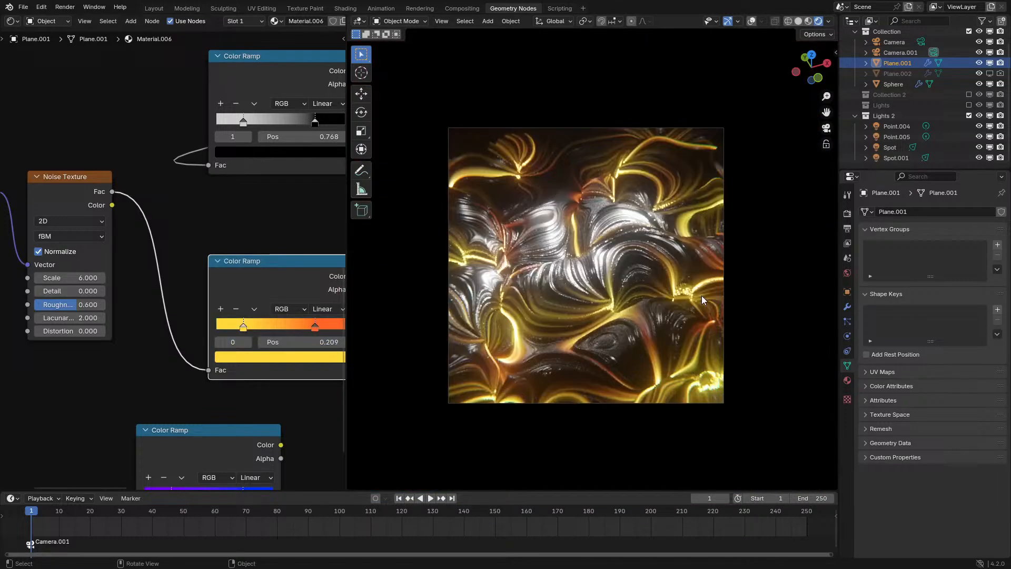
# Change the emission Color Ramp's yellow stop to red and its orange stop to bright green
pyautogui.scroll(4, 675, 316)
pyautogui.click(231, 359)
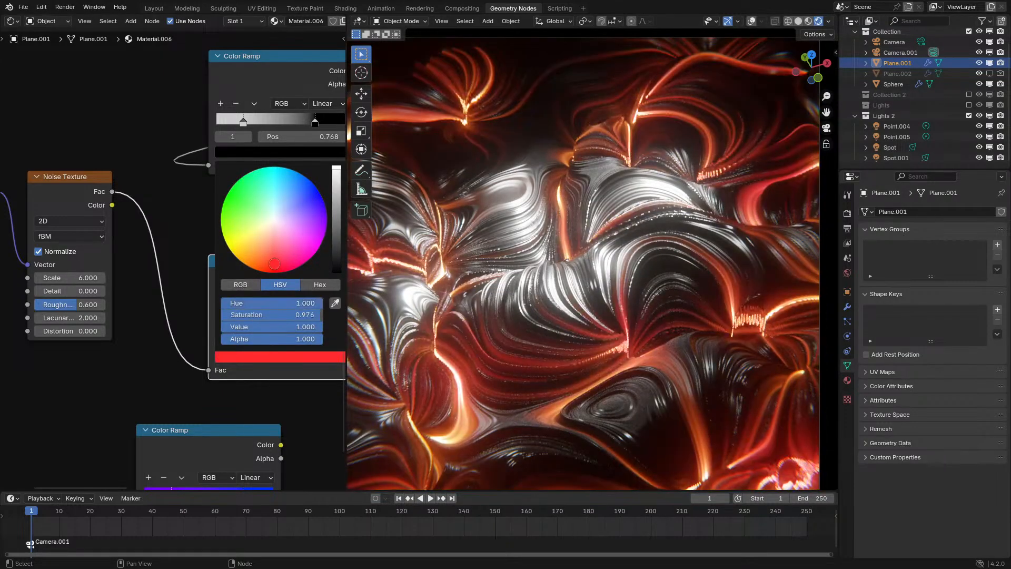
pyautogui.scroll(-3, 654, 278)
pyautogui.click(311, 328)
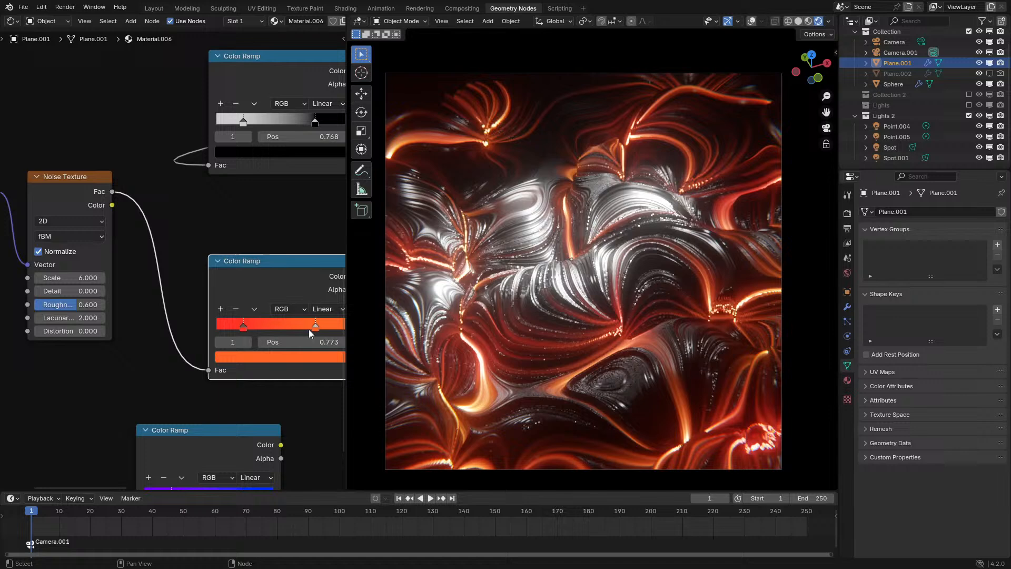
pyautogui.click(296, 356)
pyautogui.moveTo(260, 263)
pyautogui.mouseDown()
pyautogui.moveTo(244, 263)
pyautogui.moveTo(287, 272)
pyautogui.moveTo(325, 233)
pyautogui.moveTo(324, 201)
pyautogui.moveTo(312, 184)
pyautogui.moveTo(263, 168)
pyautogui.moveTo(240, 179)
pyautogui.mouseUp()
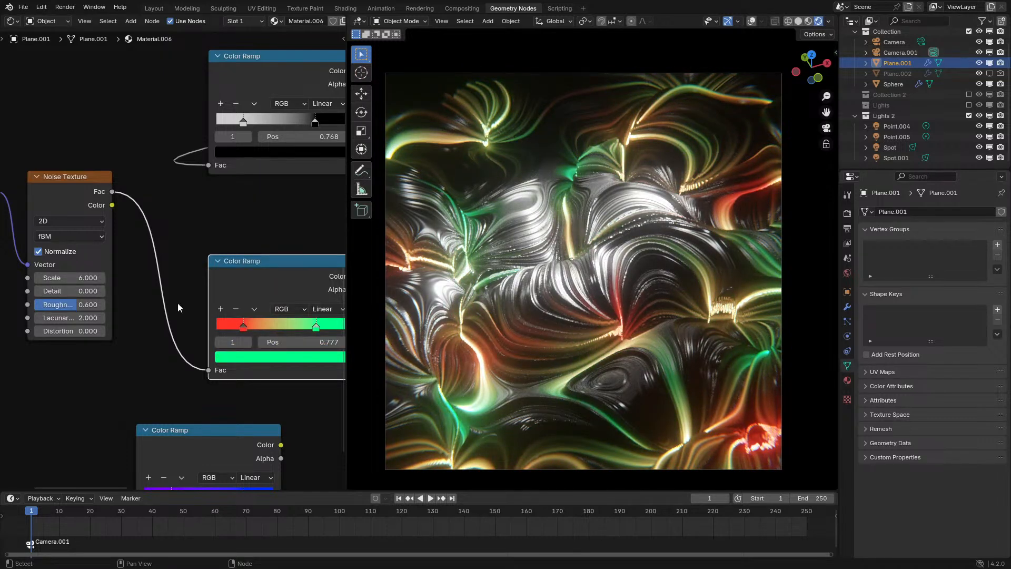
# Change the emission Color Ramp's red stop to lime green
pyautogui.click(247, 328)
pyautogui.click(246, 354)
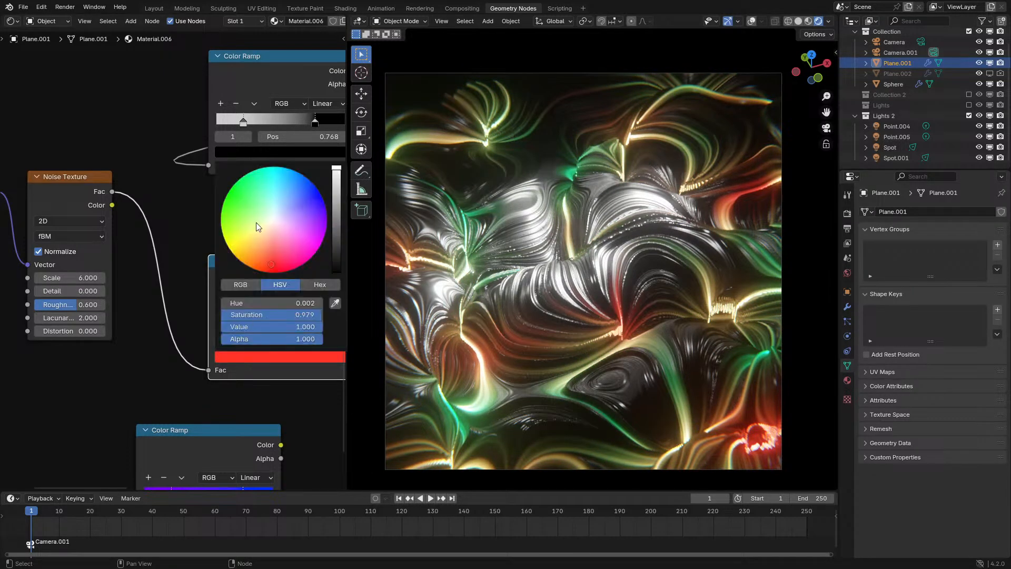
pyautogui.moveTo(256, 223)
pyautogui.mouseDown()
pyautogui.moveTo(289, 168)
pyautogui.moveTo(307, 176)
pyautogui.moveTo(235, 183)
pyautogui.moveTo(221, 224)
pyautogui.mouseUp()
pyautogui.scroll(-1, 827, 267)
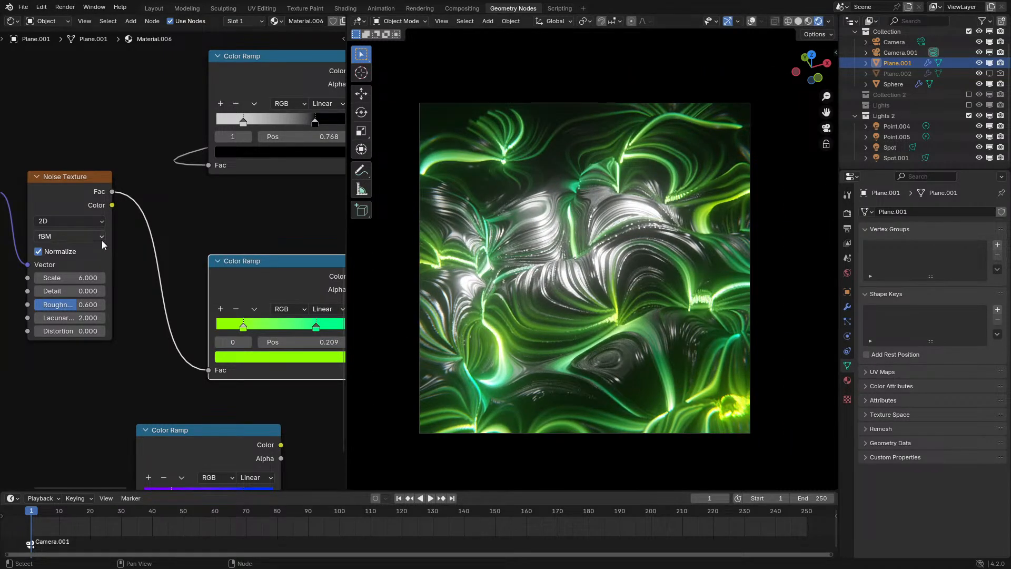
# Connect the Separate Color node's Saturation output to the emission Color Ramp's Fac input in place of the noise
pyautogui.scroll(-3, 184, 226)
pyautogui.moveTo(250, 211); pyautogui.dragTo(159, 284, button='middle')
pyautogui.click(205, 43)
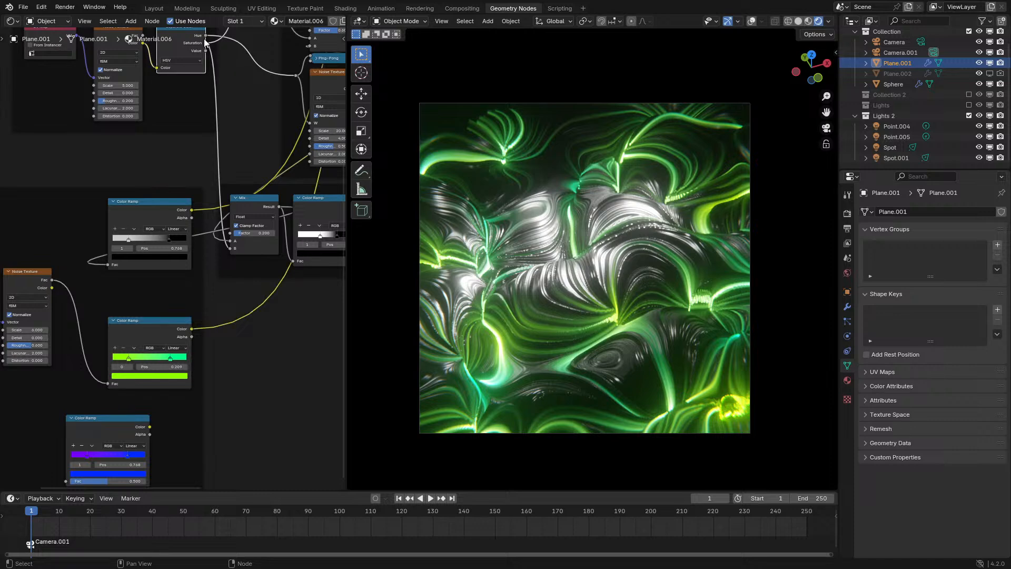
pyautogui.moveTo(196, 79); pyautogui.dragTo(108, 381)
pyautogui.moveTo(140, 343); pyautogui.dragTo(170, 303, button='middle')
pyautogui.scroll(6, 171, 303)
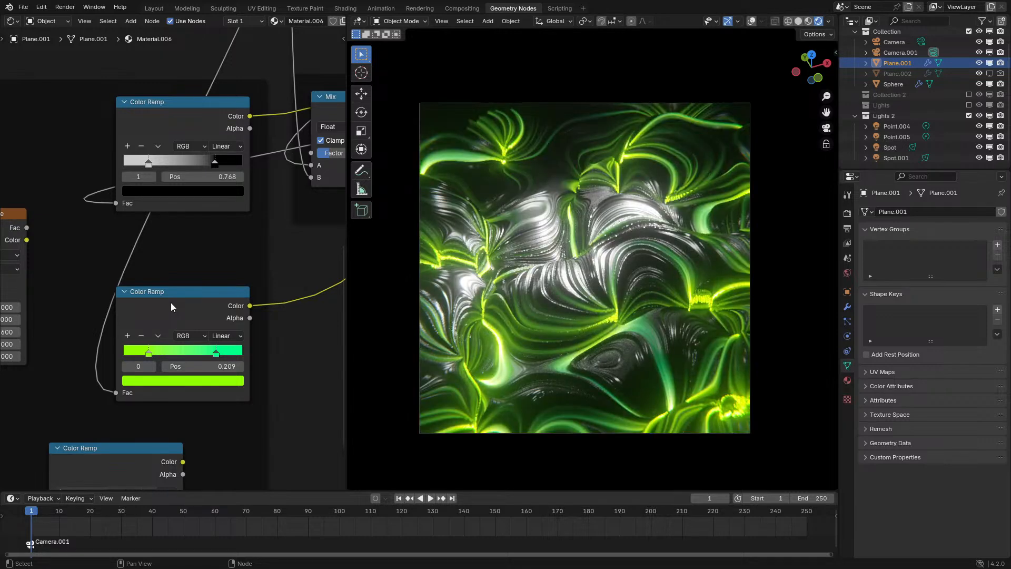
# Recolor the emission Color Ramp, changing its lime stop to orange and its green stop to red
pyautogui.scroll(1, 167, 343)
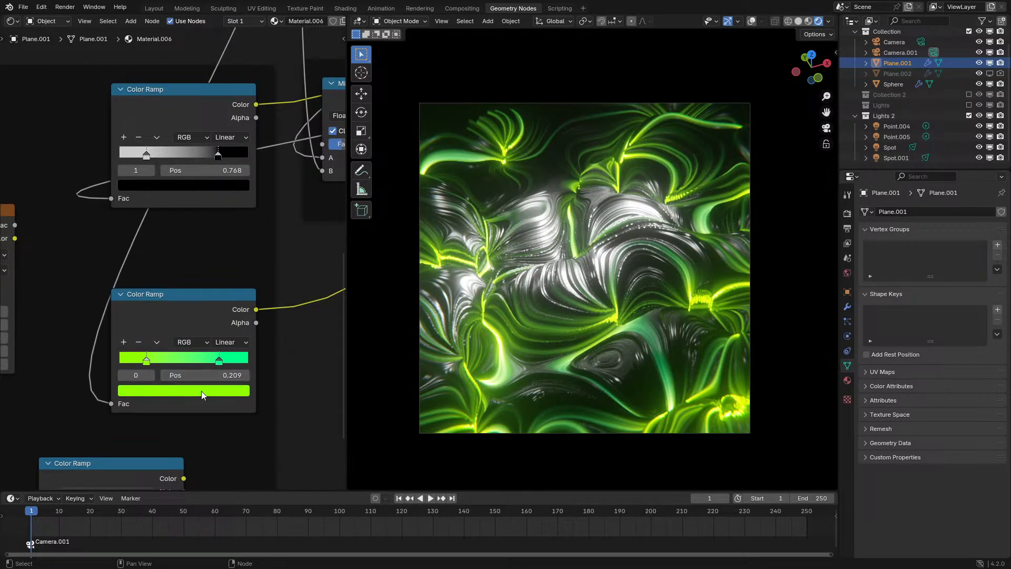
pyautogui.click(201, 391)
pyautogui.moveTo(194, 270)
pyautogui.mouseDown()
pyautogui.moveTo(190, 298)
pyautogui.moveTo(206, 292)
pyautogui.moveTo(155, 301)
pyautogui.mouseUp()
pyautogui.click(219, 363)
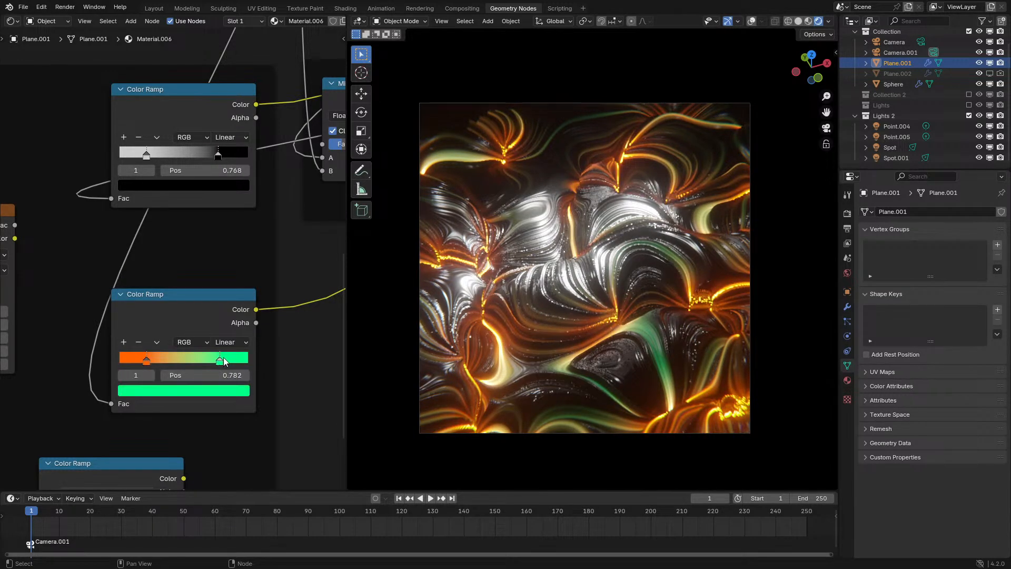
pyautogui.click(199, 334)
pyautogui.click(195, 393)
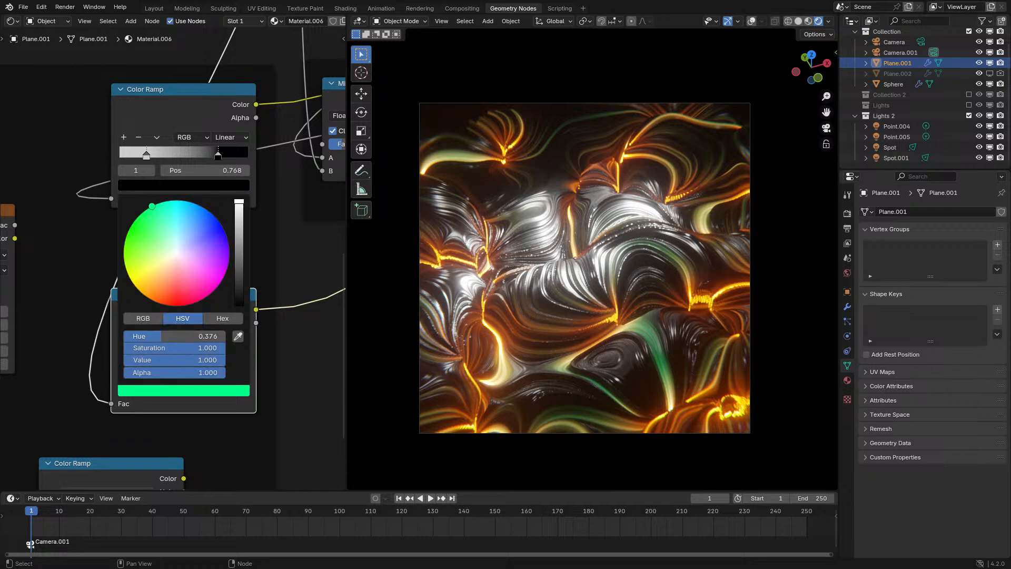
pyautogui.moveTo(161, 285)
pyautogui.mouseDown()
pyautogui.moveTo(173, 295)
pyautogui.moveTo(166, 287)
pyautogui.moveTo(177, 262)
pyautogui.moveTo(221, 240)
pyautogui.moveTo(174, 216)
pyautogui.moveTo(123, 255)
pyautogui.moveTo(134, 282)
pyautogui.moveTo(171, 306)
pyautogui.mouseUp()
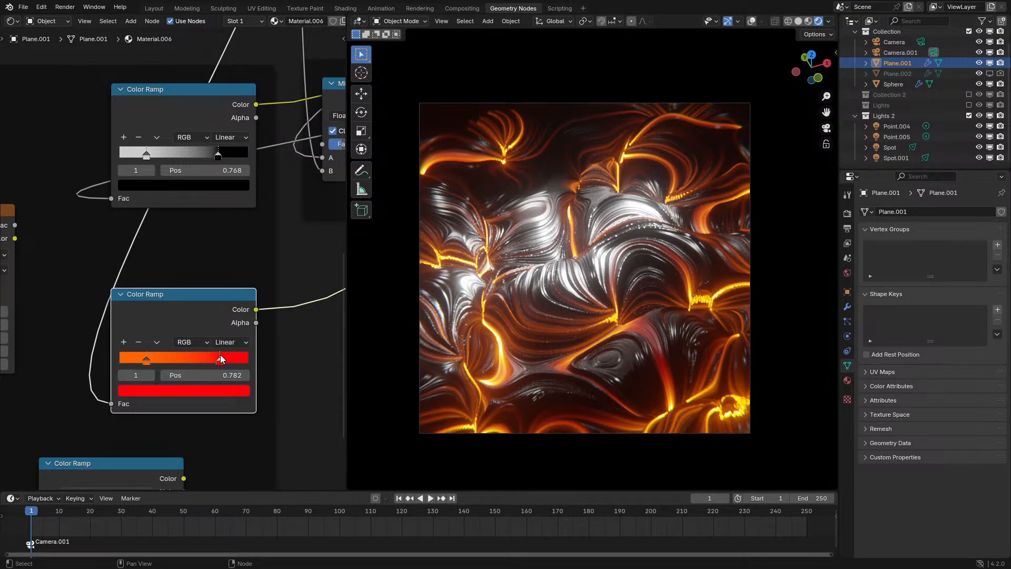
# Move the emission Color Ramp's orange stop to the ramp's start and its red stop to 0.691, and recolor the red stop blue
pyautogui.moveTo(221, 358); pyautogui.dragTo(114, 358)
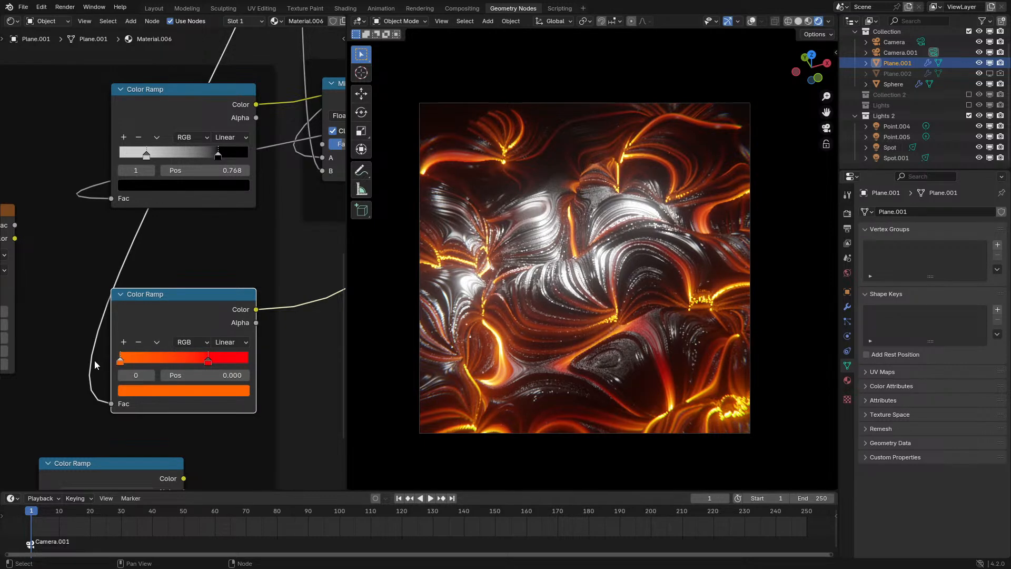
pyautogui.click(213, 359)
pyautogui.click(198, 387)
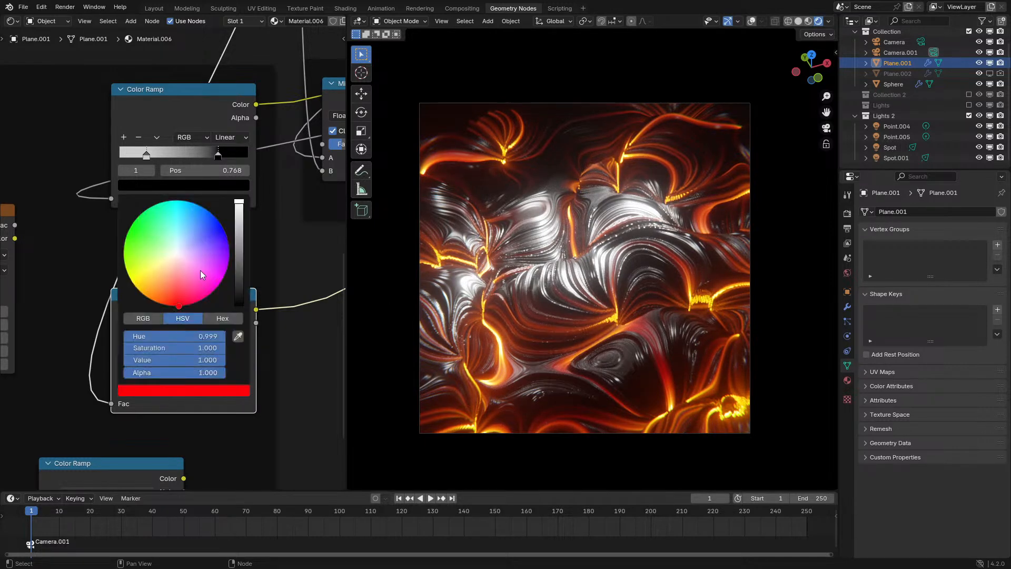
pyautogui.moveTo(200, 270)
pyautogui.mouseDown()
pyautogui.moveTo(190, 202)
pyautogui.moveTo(216, 217)
pyautogui.mouseUp()
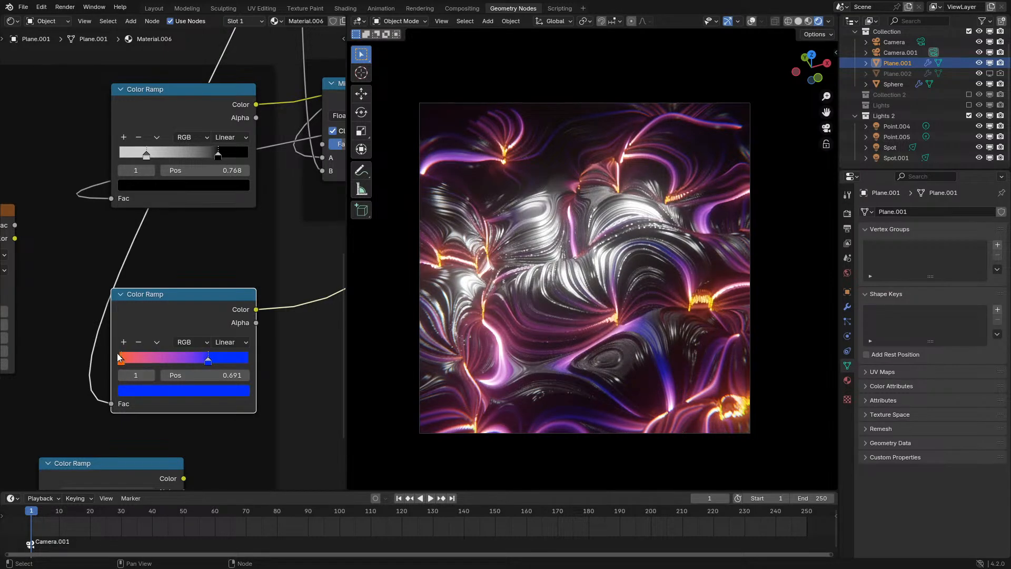
# Change the emission Color Ramp's orange stop to light blue
pyautogui.click(121, 359)
pyautogui.click(153, 390)
pyautogui.moveTo(205, 209)
pyautogui.mouseDown()
pyautogui.moveTo(183, 202)
pyautogui.moveTo(197, 205)
pyautogui.mouseUp()
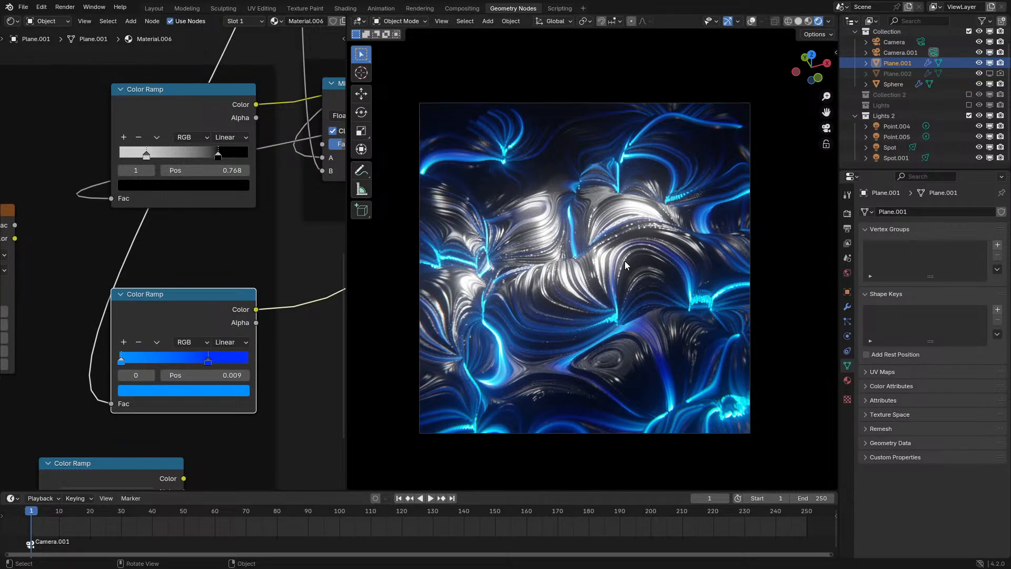
# Cut the link feeding the Principled BSDF's Roughness input
pyautogui.scroll(-7, 233, 140)
pyautogui.moveTo(233, 140); pyautogui.dragTo(157, 248, button='middle')
pyautogui.moveTo(289, 225); pyautogui.dragTo(133, 375, button='middle')
pyautogui.scroll(3, 194, 260)
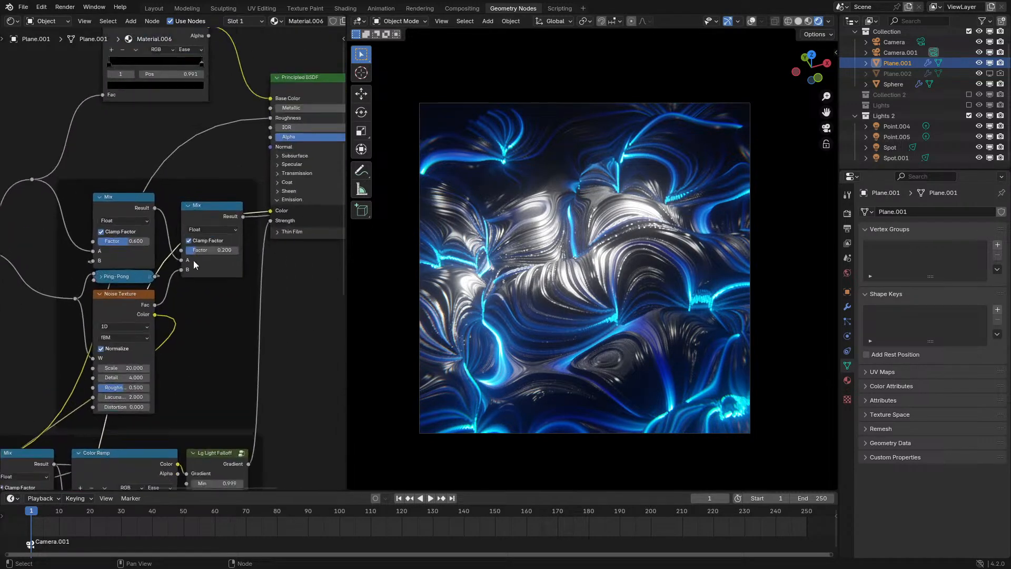
pyautogui.scroll(1, 194, 260)
pyautogui.keyDown('ctrl'); pyautogui.moveTo(252, 122); pyautogui.dragTo(250, 122, button='right'); pyautogui.keyUp('ctrl')
# Delete the frame and the unused grayscale Color Ramp, and move the blue Color Ramp beneath the emission strength nodes
pyautogui.scroll(-8, 248, 200)
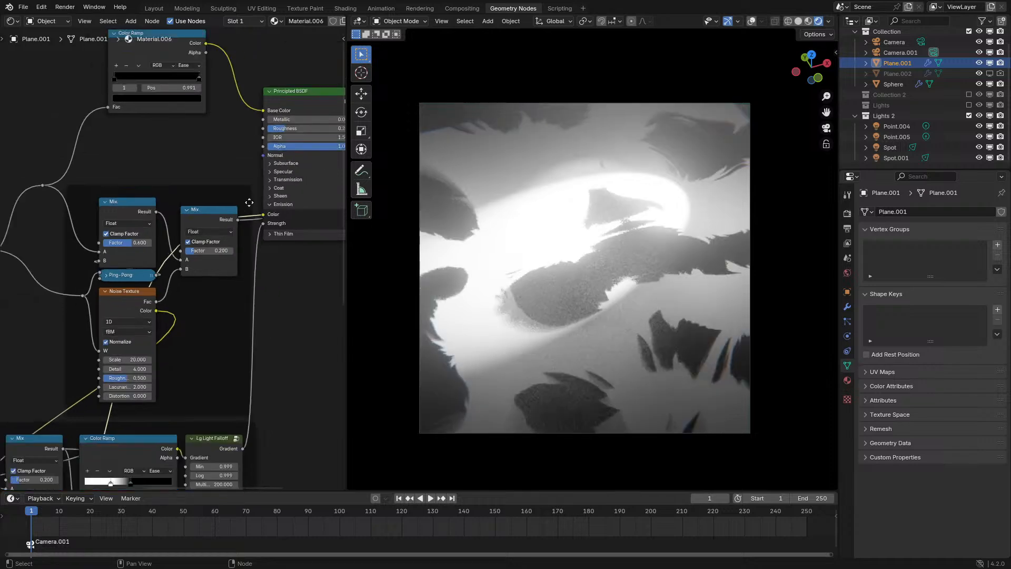
pyautogui.moveTo(179, 283); pyautogui.dragTo(310, 195, button='middle')
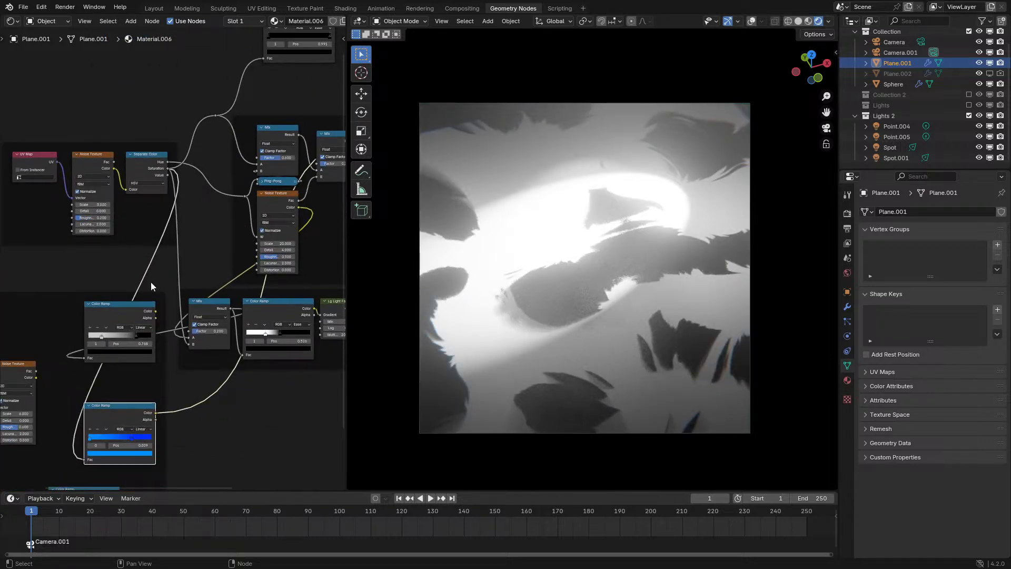
pyautogui.scroll(1, 151, 283)
pyautogui.click(156, 294)
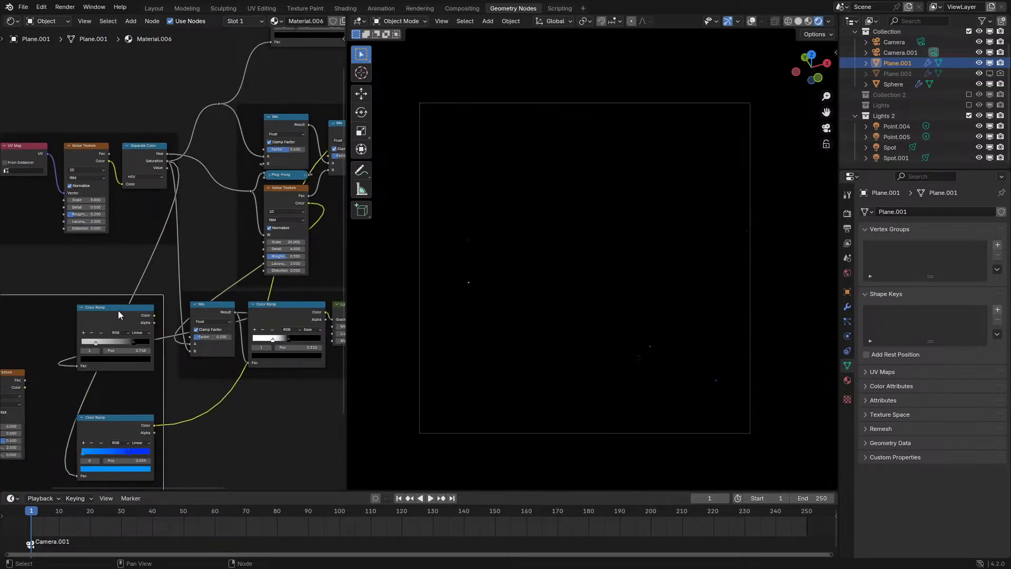
pyautogui.press('x')
pyautogui.moveTo(118, 311); pyautogui.dragTo(85, 284)
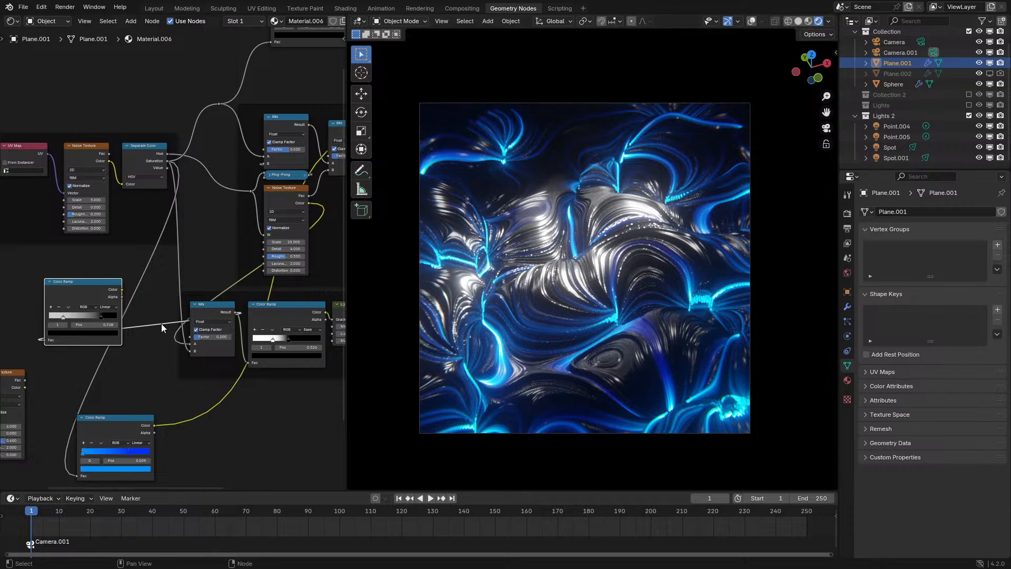
pyautogui.press('x')
pyautogui.moveTo(125, 419); pyautogui.dragTo(248, 399)
pyautogui.moveTo(247, 399); pyautogui.dragTo(169, 360, button='middle')
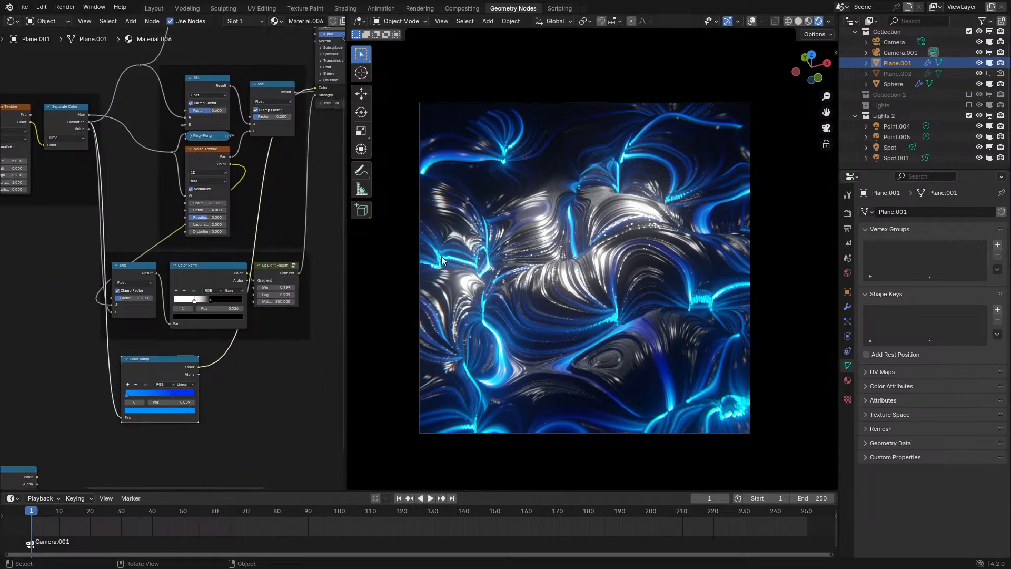
# Try tinting the Spot light a saturated blue
pyautogui.click(893, 126)
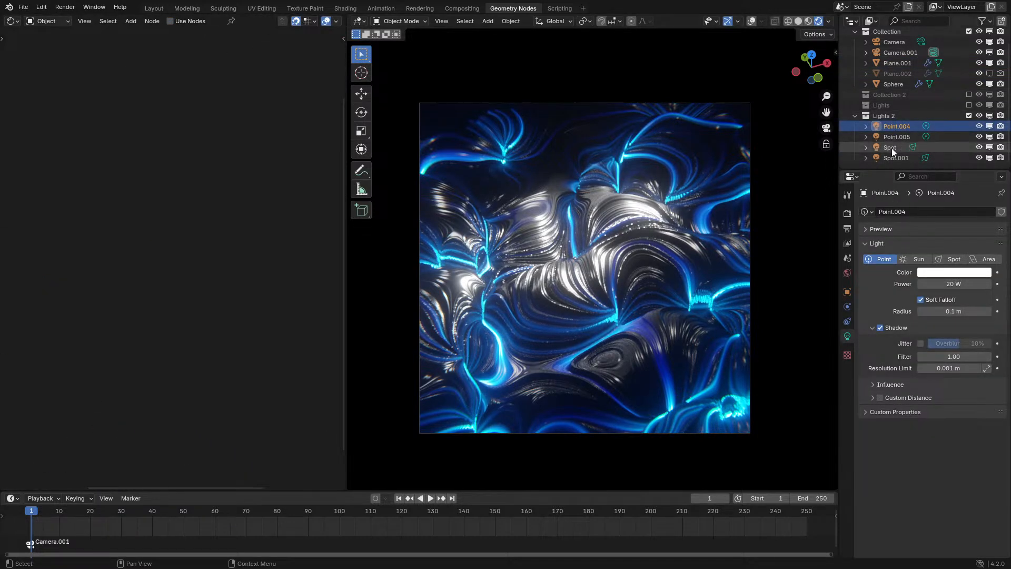
pyautogui.click(892, 149)
pyautogui.click(944, 270)
pyautogui.moveTo(928, 165)
pyautogui.mouseDown()
pyautogui.moveTo(920, 207)
pyautogui.moveTo(952, 129)
pyautogui.moveTo(941, 141)
pyautogui.moveTo(909, 139)
pyautogui.moveTo(953, 129)
pyautogui.mouseUp()
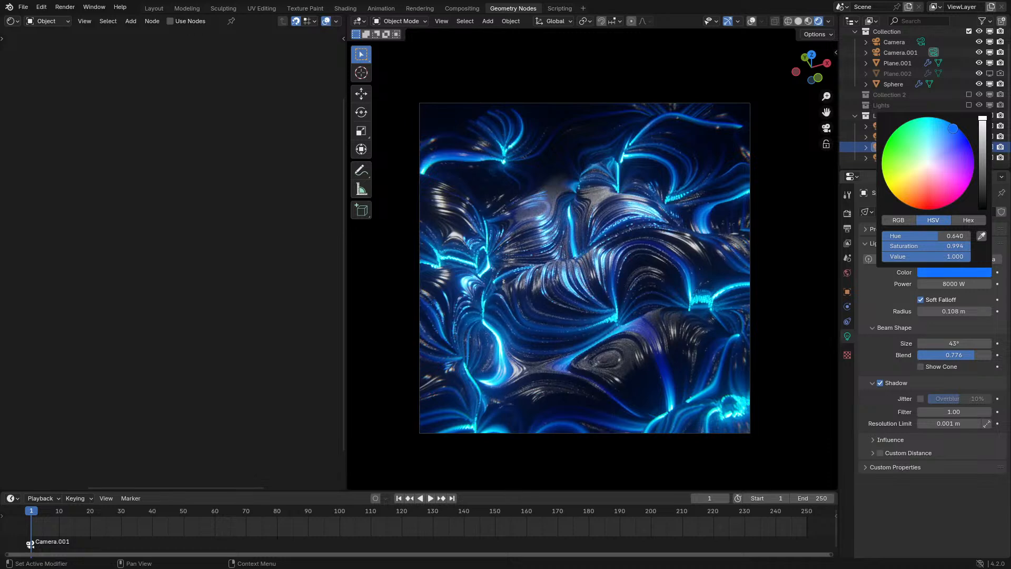
# Try hiding the Point.004 and Point.005 lights in the viewport, and undo the hiding
pyautogui.click(908, 133)
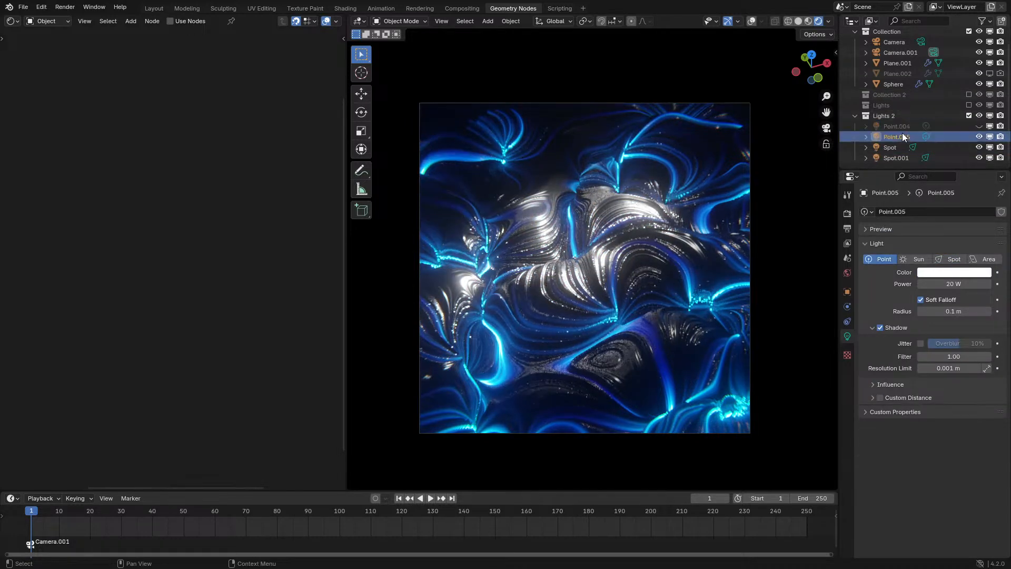
pyautogui.press('h')
pyautogui.click(906, 158)
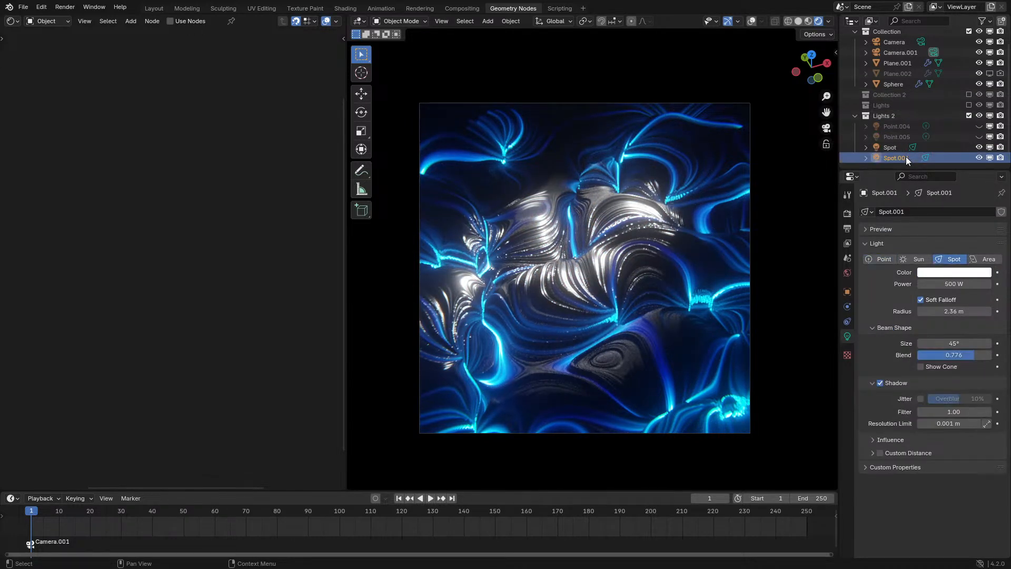
pyautogui.hotkey('ctrl', 'z')
pyautogui.hotkey('ctrl', 'z')
pyautogui.hotkey('ctrl', 'z')
pyautogui.hotkey('ctrl', 'z')
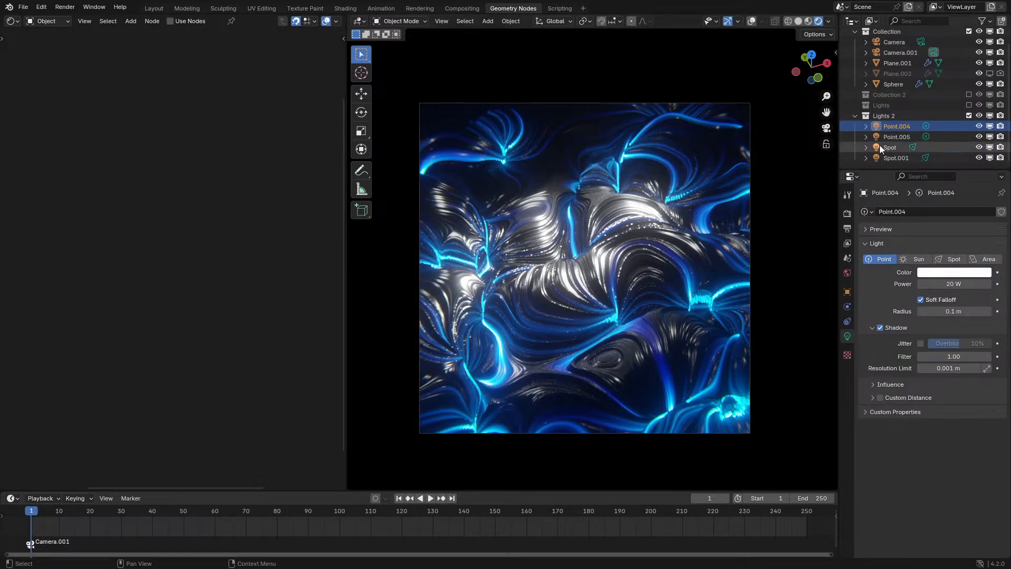
# Disable the Point.004 and Point.005 lights in both viewports and renders
pyautogui.keyDown('shift'); pyautogui.click(892, 133); pyautogui.keyUp('shift')
pyautogui.click(990, 126)
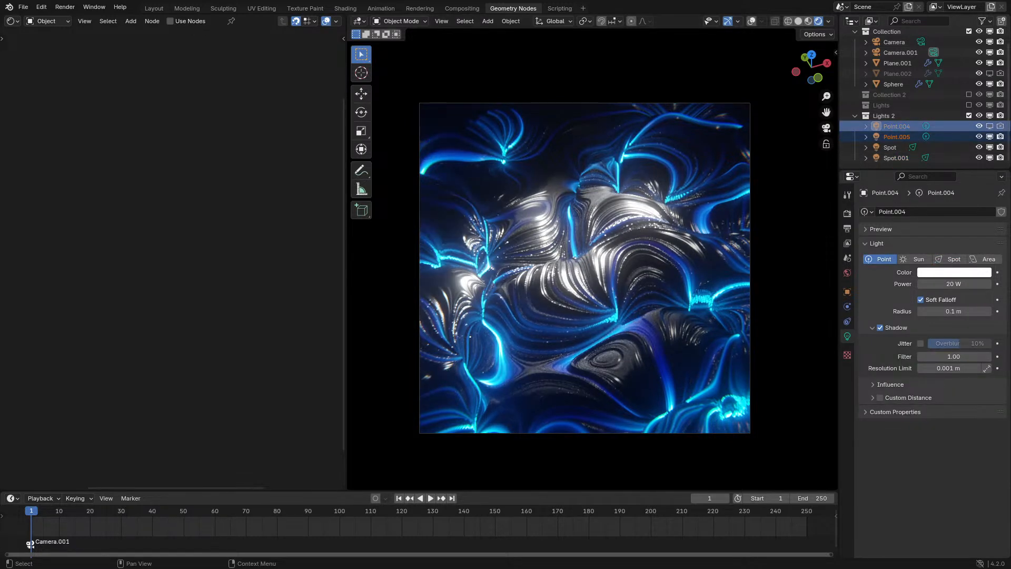
pyautogui.click(1000, 126)
pyautogui.click(1000, 137)
pyautogui.click(990, 136)
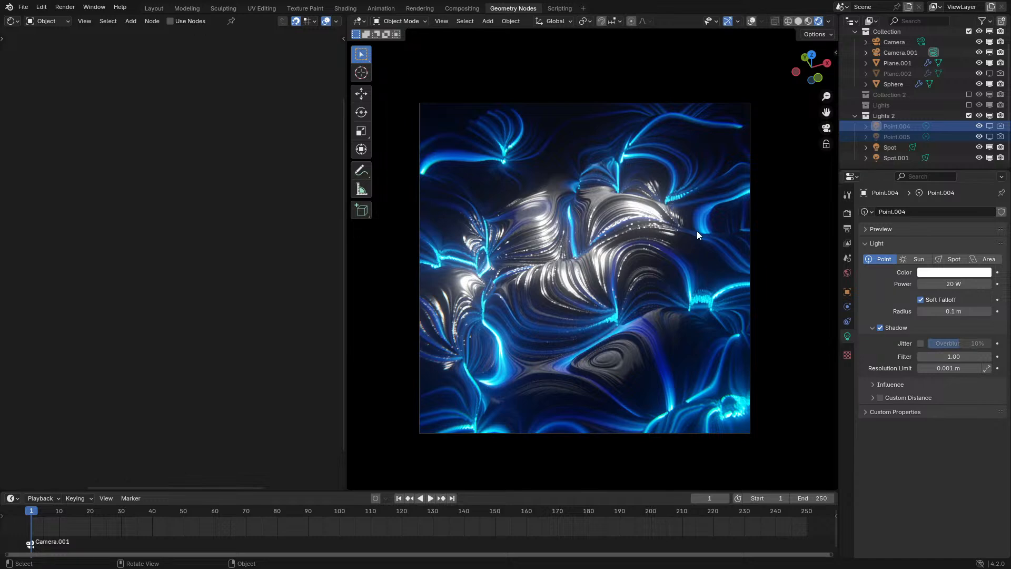
# Set the Spot.001 light's color to light blue with Hue 0.599 and Saturation 0.833
pyautogui.click(885, 147)
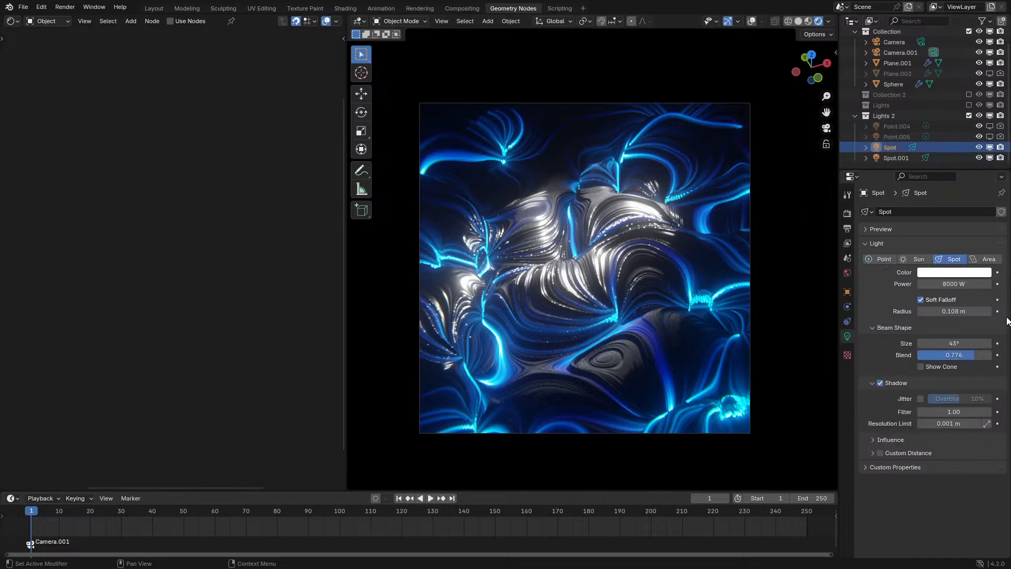
pyautogui.click(970, 273)
pyautogui.moveTo(928, 164); pyautogui.dragTo(940, 141)
pyautogui.click(901, 157)
pyautogui.click(941, 273)
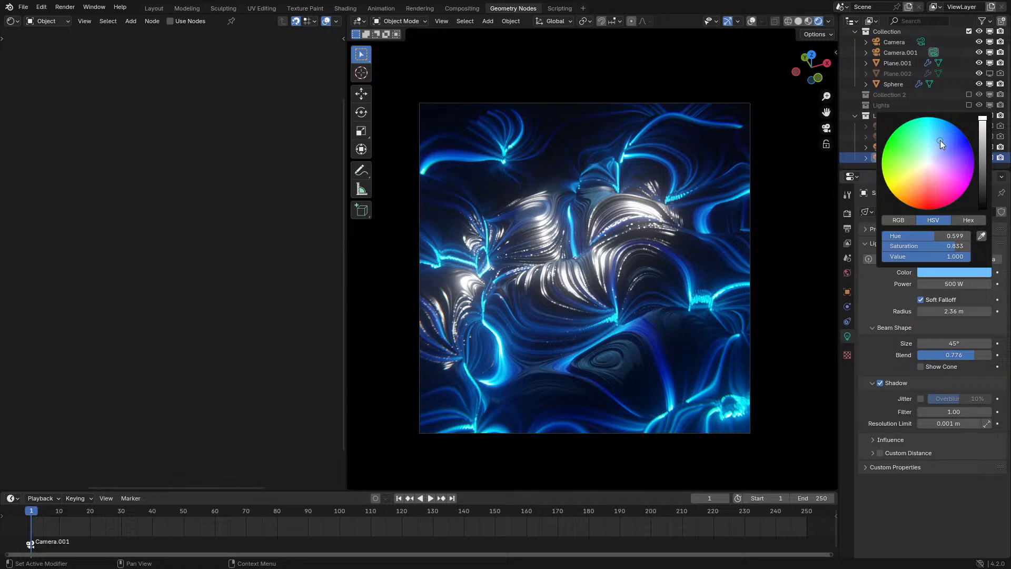
# Disconnect the blue Color Ramp from the Principled BSDF's Emission Color input in the plane's material
pyautogui.click(654, 325)
pyautogui.scroll(-6, 229, 348)
pyautogui.moveTo(250, 290); pyautogui.dragTo(257, 286, button='middle')
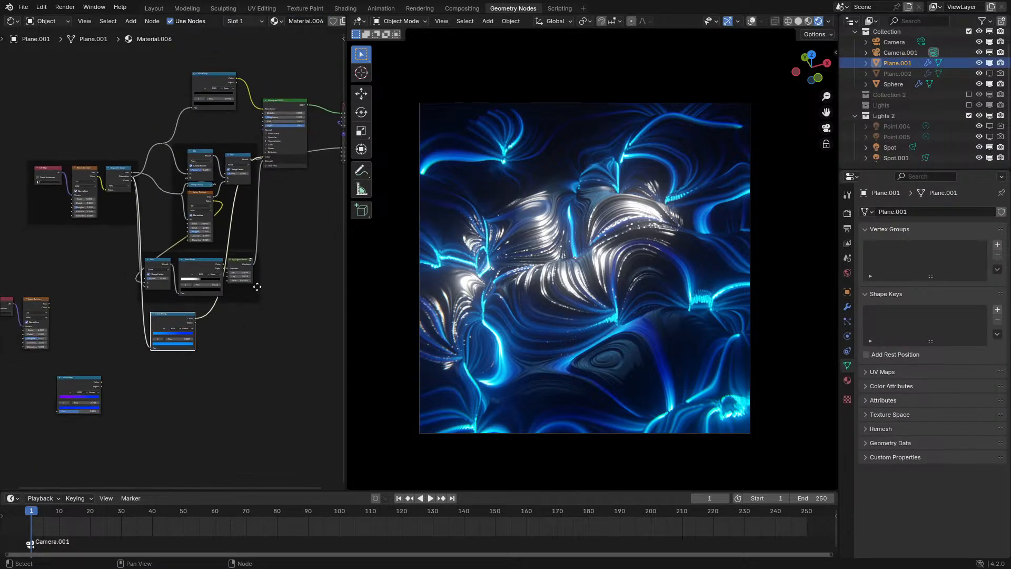
pyautogui.scroll(5, 257, 287)
pyautogui.moveTo(157, 341); pyautogui.dragTo(187, 350)
pyautogui.moveTo(244, 326); pyautogui.dragTo(134, 346, button='middle')
pyautogui.keyDown('ctrl'); pyautogui.moveTo(142, 327); pyautogui.dragTo(180, 316, button='right'); pyautogui.keyUp('ctrl')
pyautogui.moveTo(263, 103); pyautogui.dragTo(257, 151, button='middle')
pyautogui.scroll(1, 257, 152)
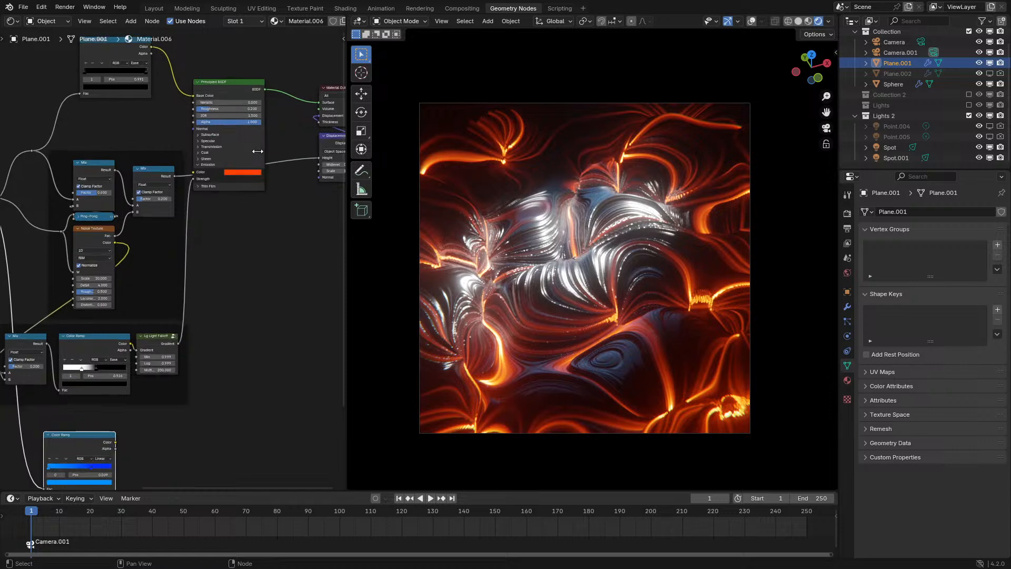
# Try changing the Spot.001 light's color to a pale orange-pink
pyautogui.click(848, 379)
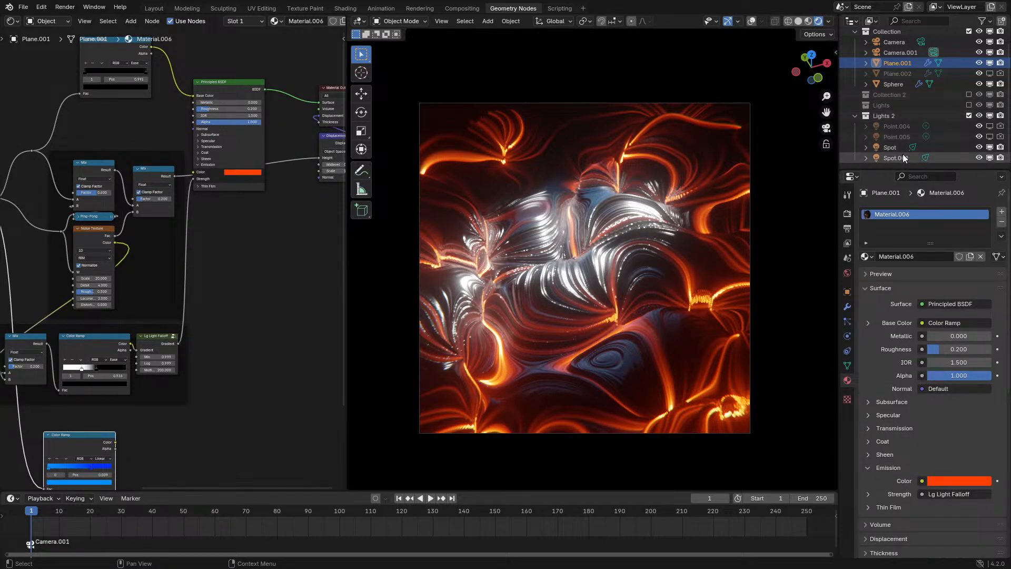
pyautogui.click(943, 273)
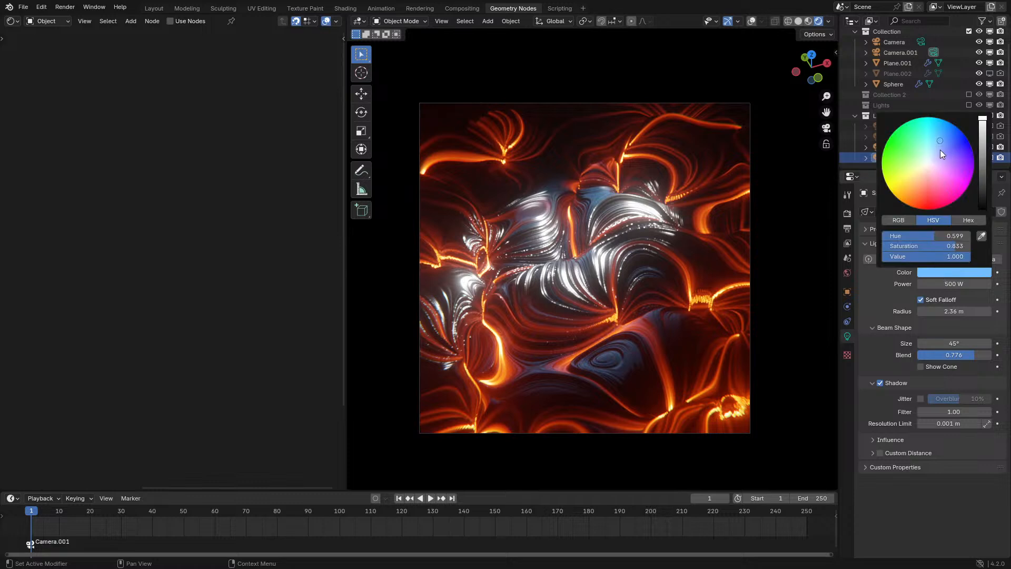
pyautogui.moveTo(930, 179); pyautogui.dragTo(942, 139)
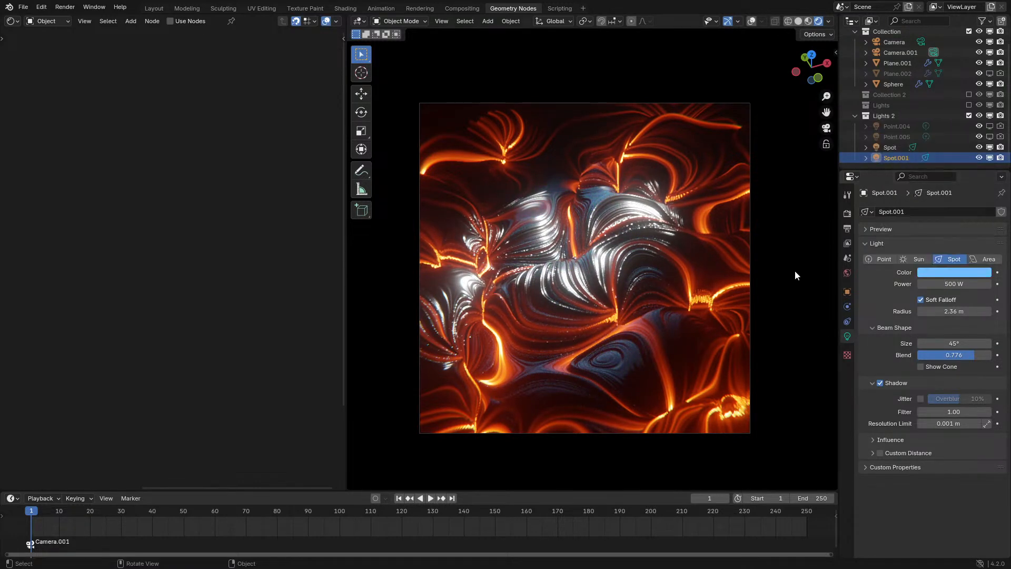
pyautogui.click(936, 272)
pyautogui.click(931, 180)
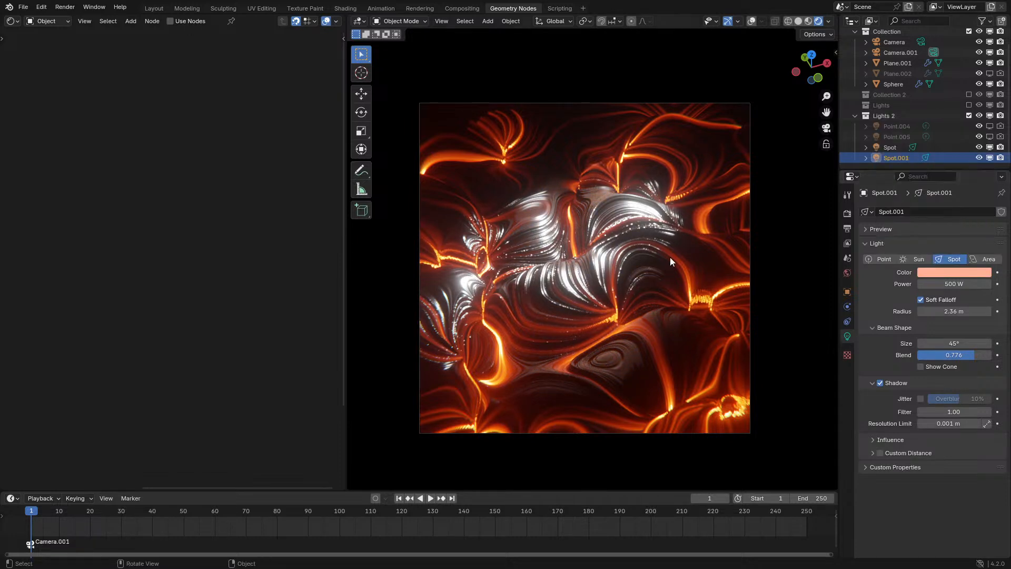
# Undo the Spot.001 color change and the disconnection of the emission Color Ramp
pyautogui.hotkey('ctrl', 'z')
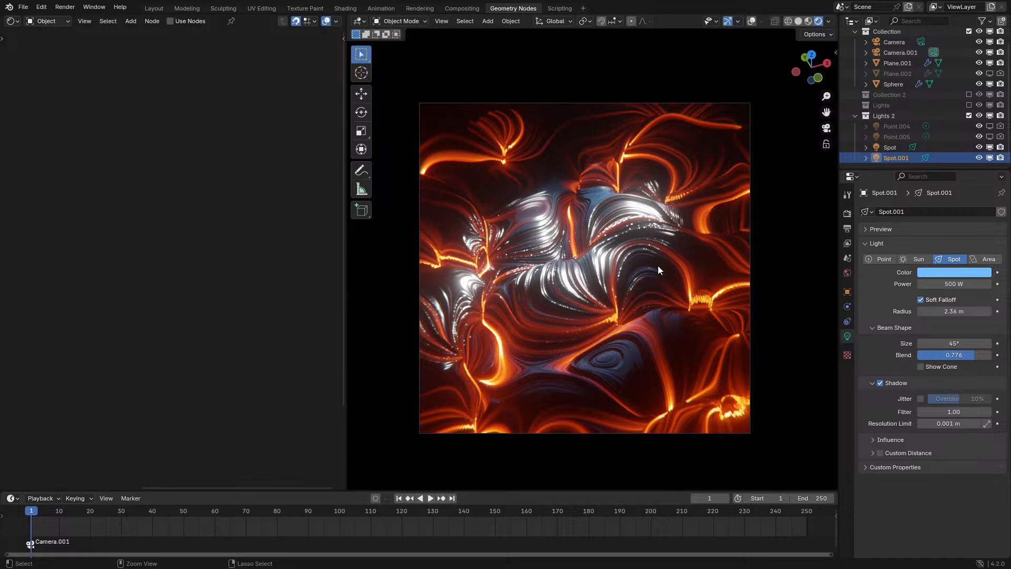
pyautogui.hotkey('ctrl', 'z')
pyautogui.hotkey('ctrl', 'z')
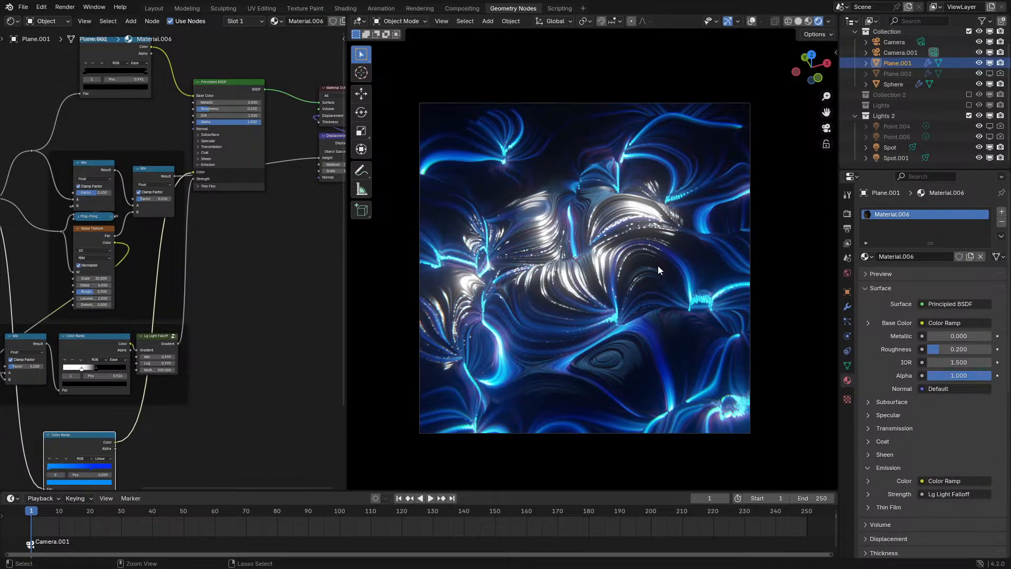
# Duplicate the Spot.001 light and return to the camera view
pyautogui.click(889, 149)
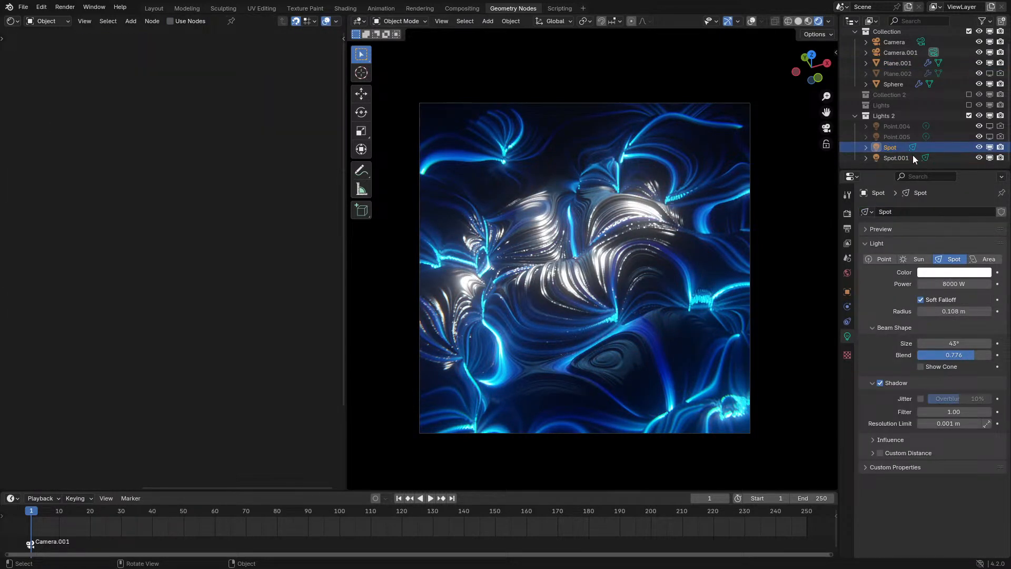
pyautogui.click(896, 155)
pyautogui.hotkey('shift', 'd')
pyautogui.click(631, 217)
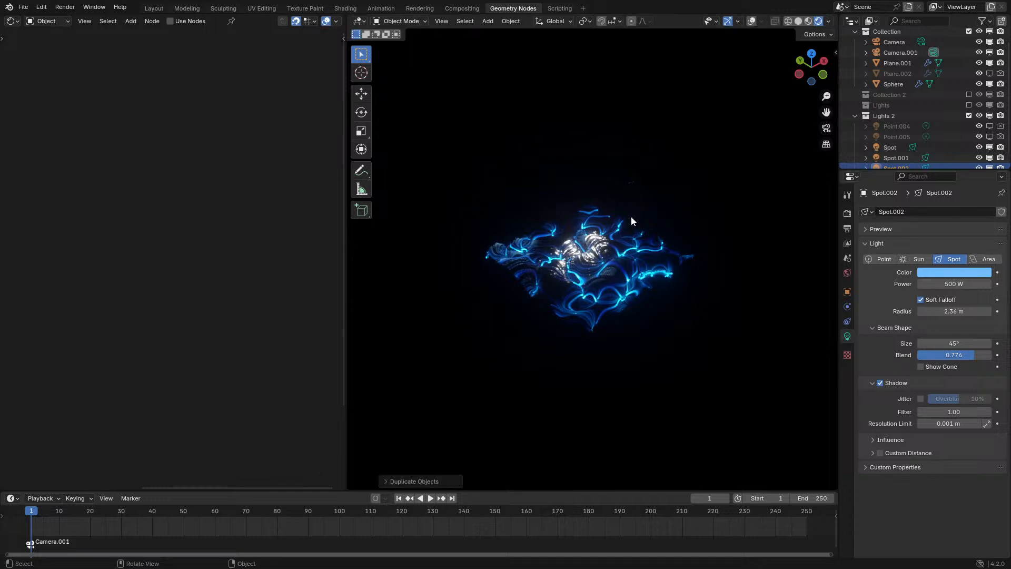
pyautogui.press('KP_0')
# Move the duplicated spot light about 1.05 m and set its radius to 5.66 m
pyautogui.press('g')
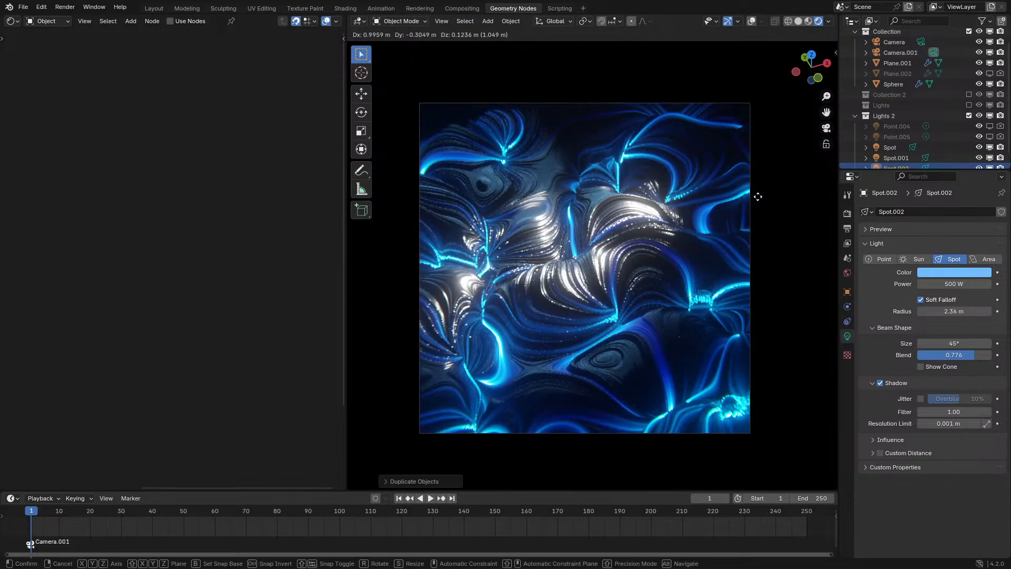
pyautogui.click(758, 197)
pyautogui.moveTo(958, 311); pyautogui.dragTo(991, 311)
pyautogui.hotkey('ctrl', 'z')
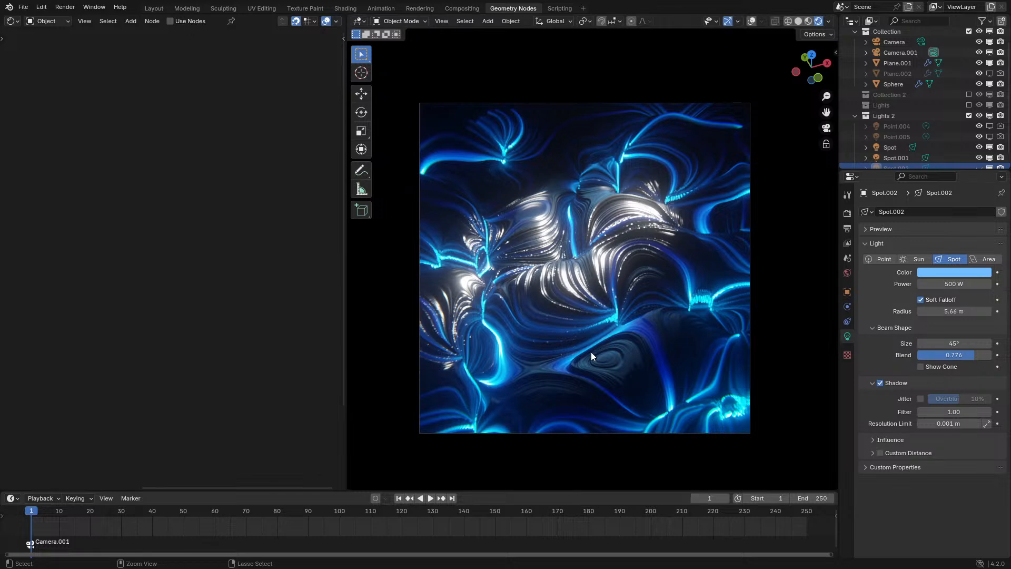
# Delete the duplicated Spot.002 light and select the displaced plane
pyautogui.hotkey('ctrl', 'shift', 'z')
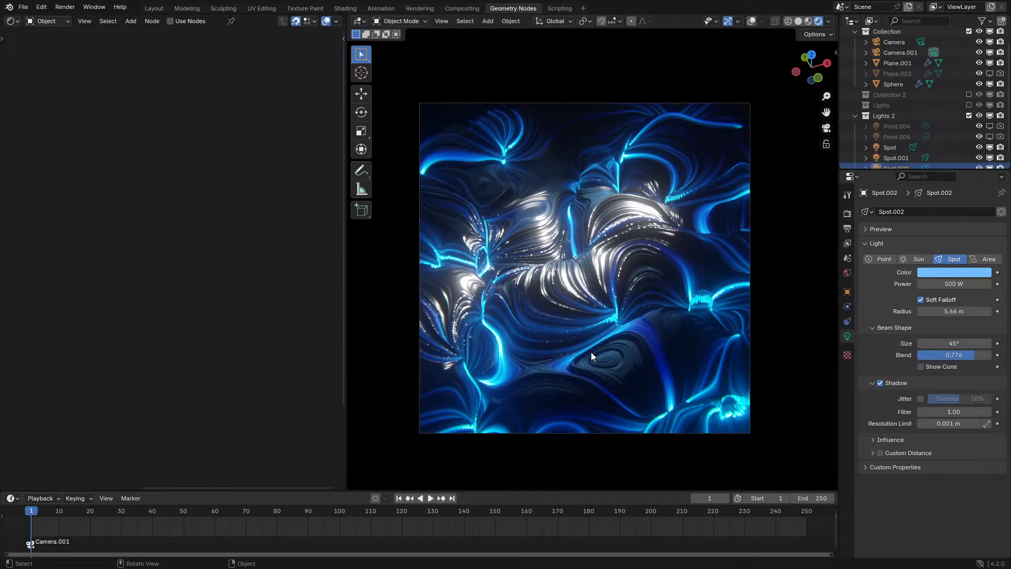
pyautogui.press('Delete')
pyautogui.scroll(1, 615, 337)
pyautogui.click(615, 336)
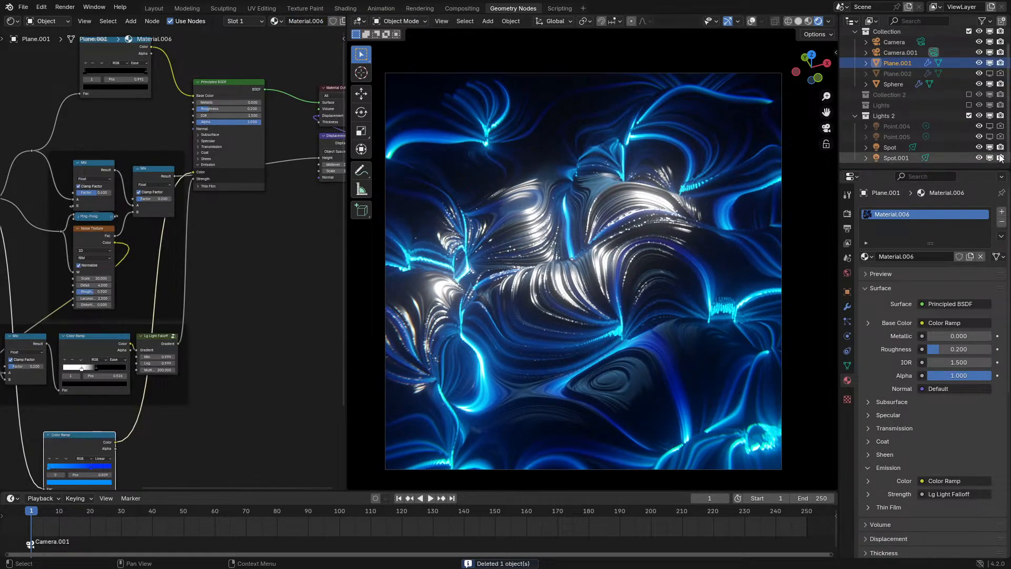
# Reduce the power of the white Spot light in the Lights 2 collection
pyautogui.click(898, 158)
pyautogui.click(954, 284)
pyautogui.click(899, 158)
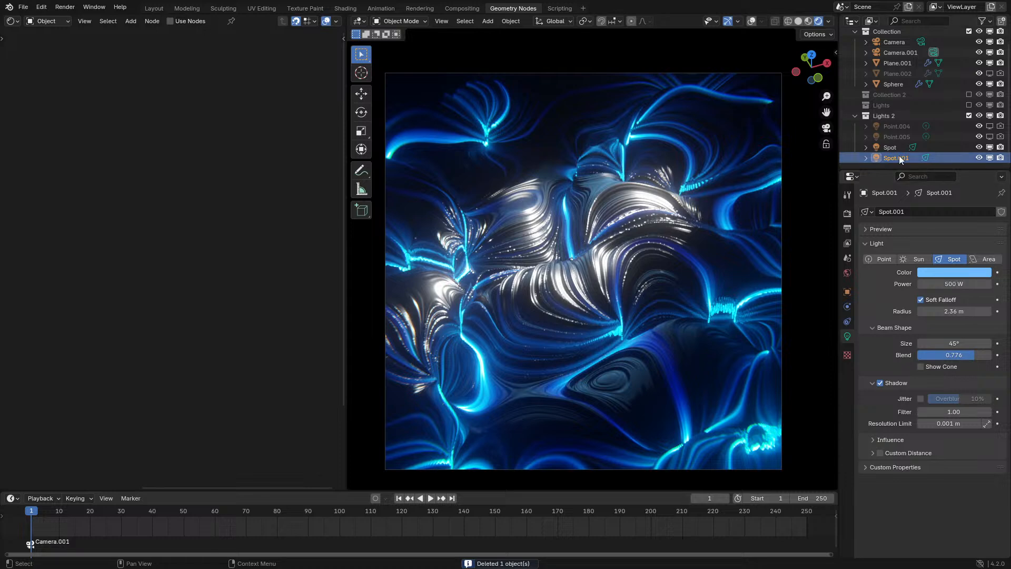
pyautogui.click(899, 137)
pyautogui.click(892, 149)
pyautogui.click(847, 336)
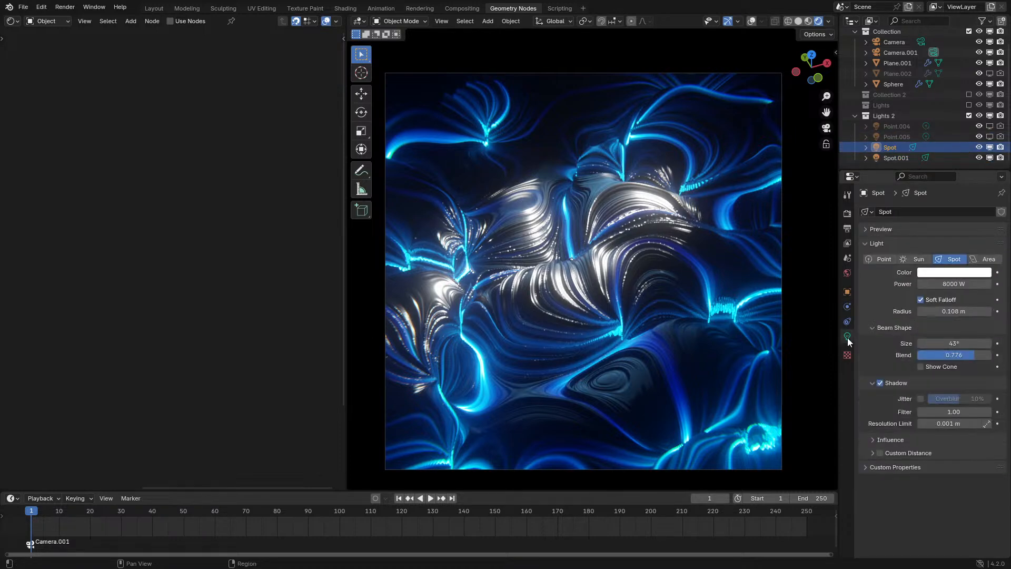
pyautogui.click(946, 283)
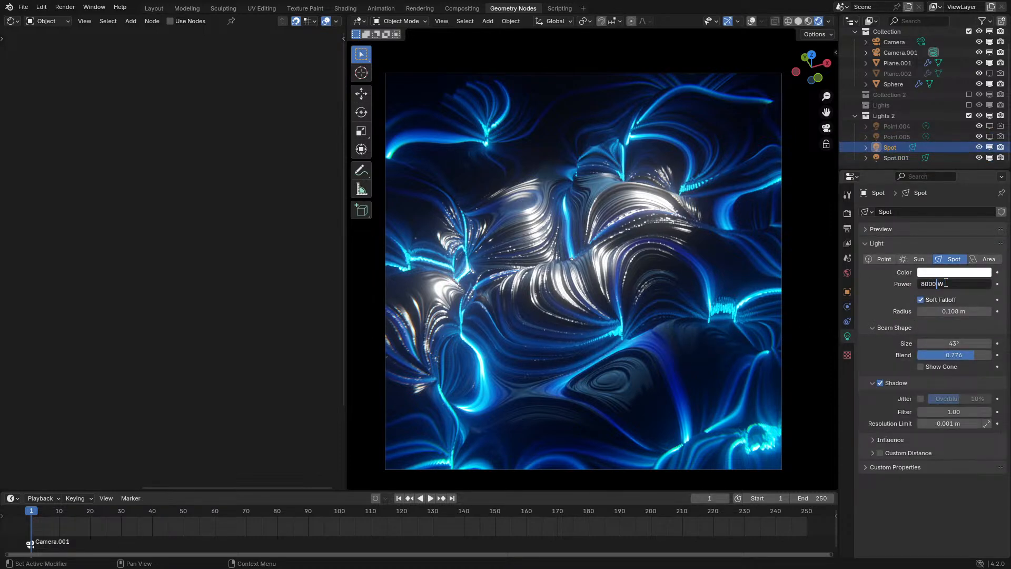
pyautogui.press('Return')
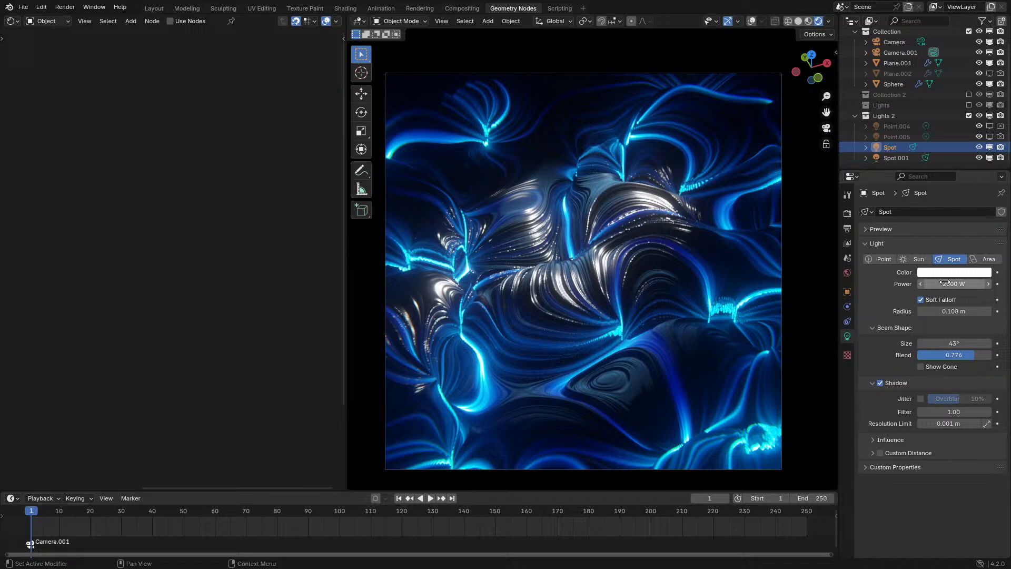
# Try disconnecting the blue Color Ramp from the plane material's emission and using a lime-green emission color with hue 0.298
pyautogui.click(580, 363)
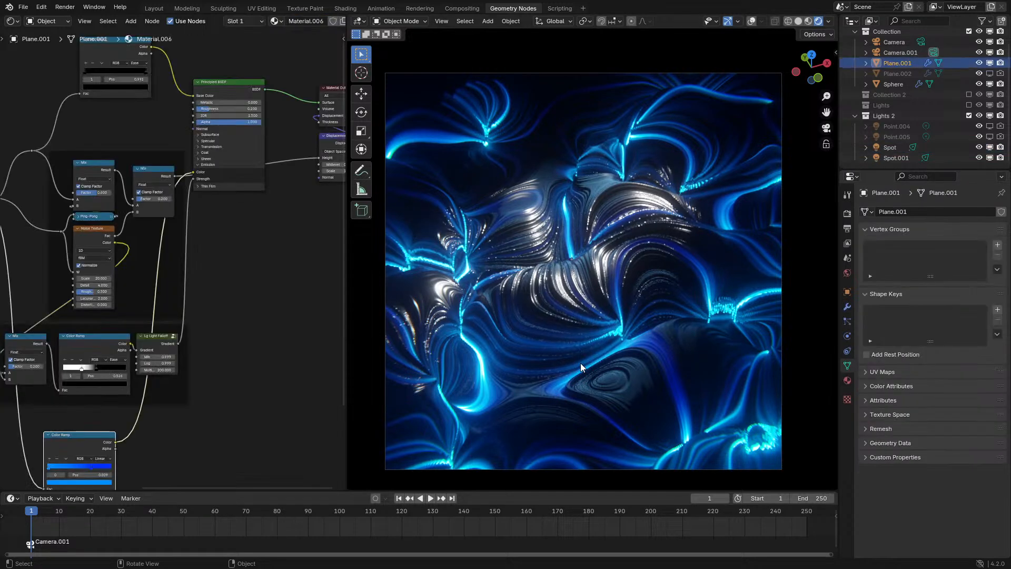
pyautogui.scroll(4, 148, 340)
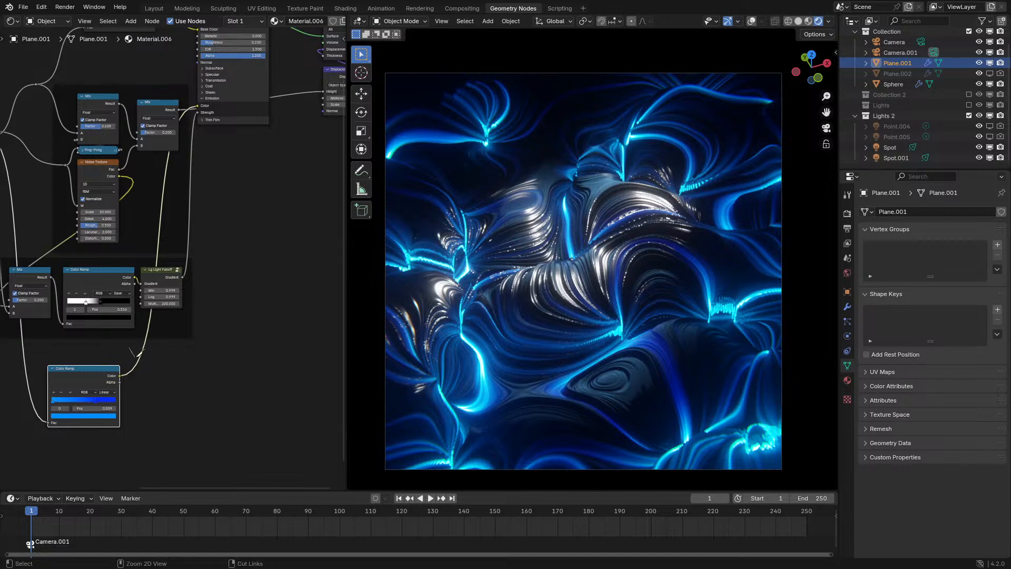
pyautogui.keyDown('ctrl'); pyautogui.moveTo(136, 351); pyautogui.dragTo(160, 337, button='right'); pyautogui.keyUp('ctrl')
pyautogui.moveTo(220, 126); pyautogui.dragTo(198, 243, button='middle')
pyautogui.scroll(5, 198, 242)
pyautogui.click(238, 210)
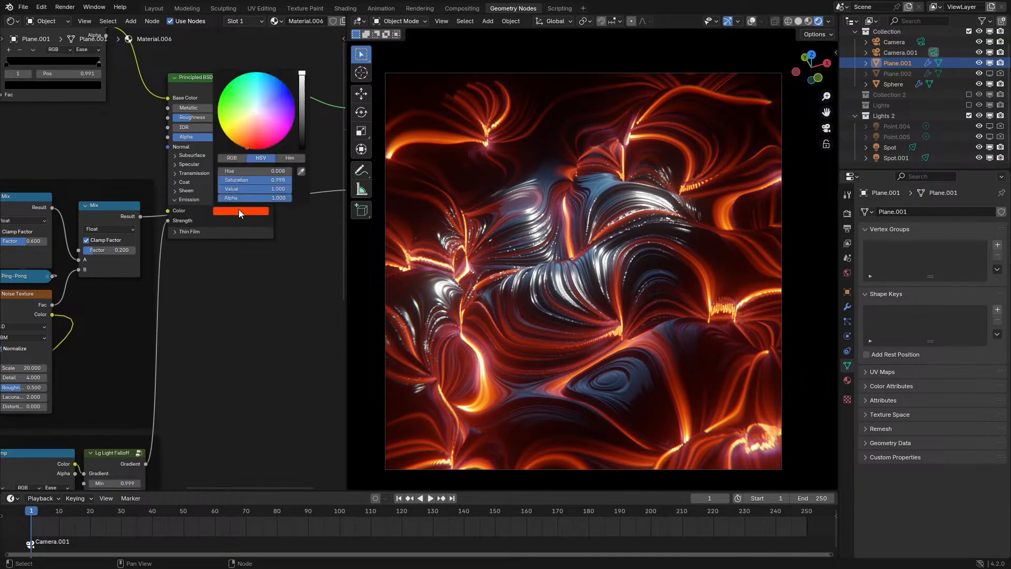
pyautogui.moveTo(253, 170); pyautogui.dragTo(282, 170)
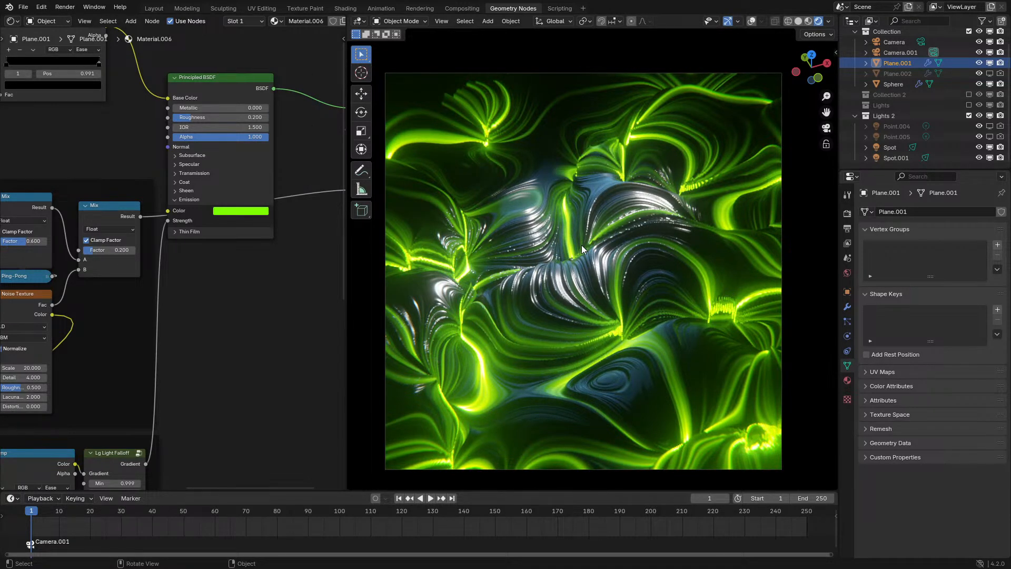
pyautogui.click(239, 210)
pyautogui.moveTo(247, 171)
pyautogui.mouseDown()
pyautogui.moveTo(288, 171)
pyautogui.moveTo(240, 170)
pyautogui.mouseUp()
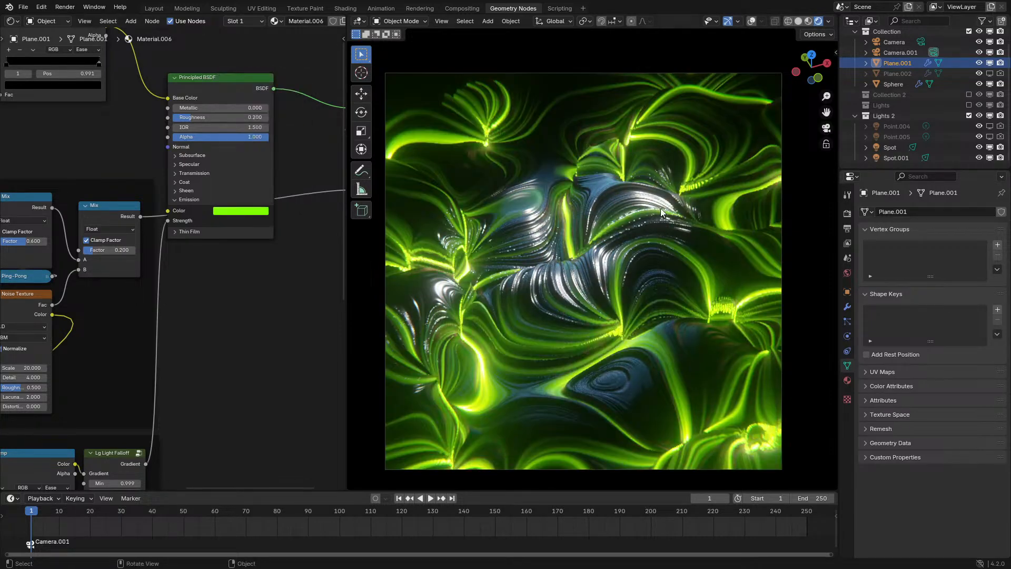
# Try a paler emission color on the Principled BSDF, viewed from the camera
pyautogui.press('KP_0')
pyautogui.scroll(8, 659, 272)
pyautogui.moveTo(663, 358); pyautogui.dragTo(643, 329, button='middle')
pyautogui.press('KP_0')
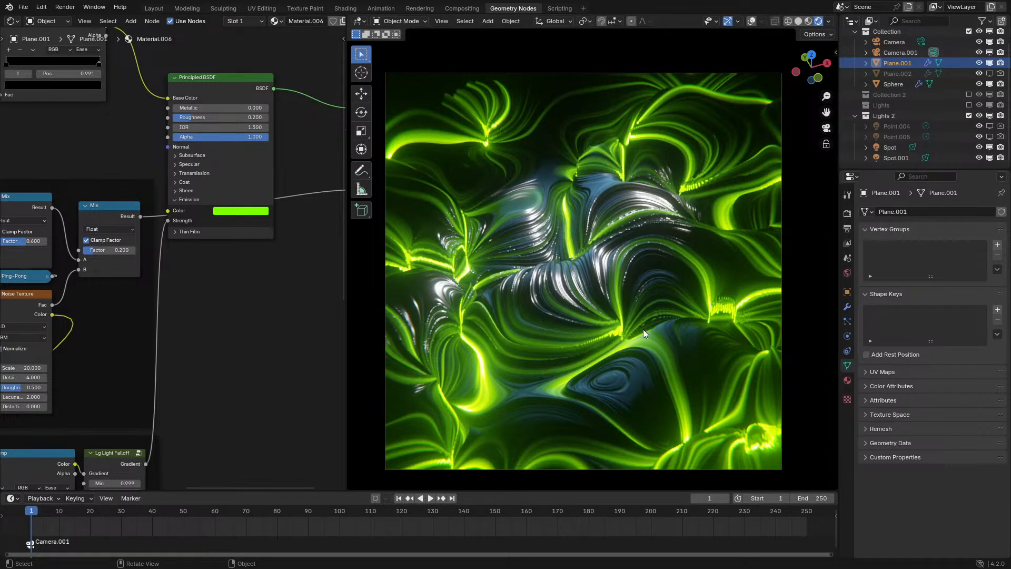
pyautogui.click(257, 213)
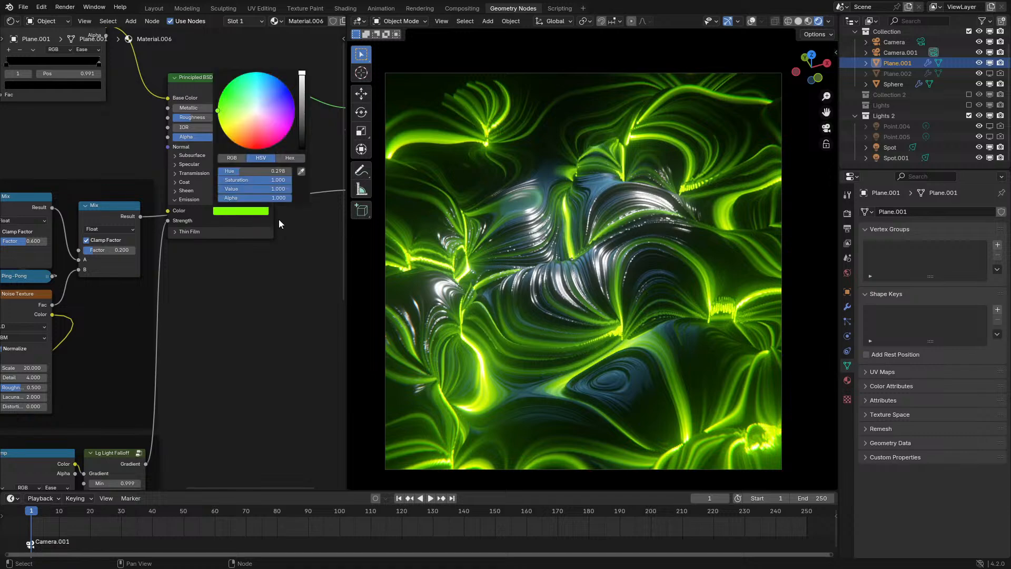
pyautogui.click(244, 147)
pyautogui.moveTo(244, 147); pyautogui.dragTo(258, 122)
pyautogui.press('Escape')
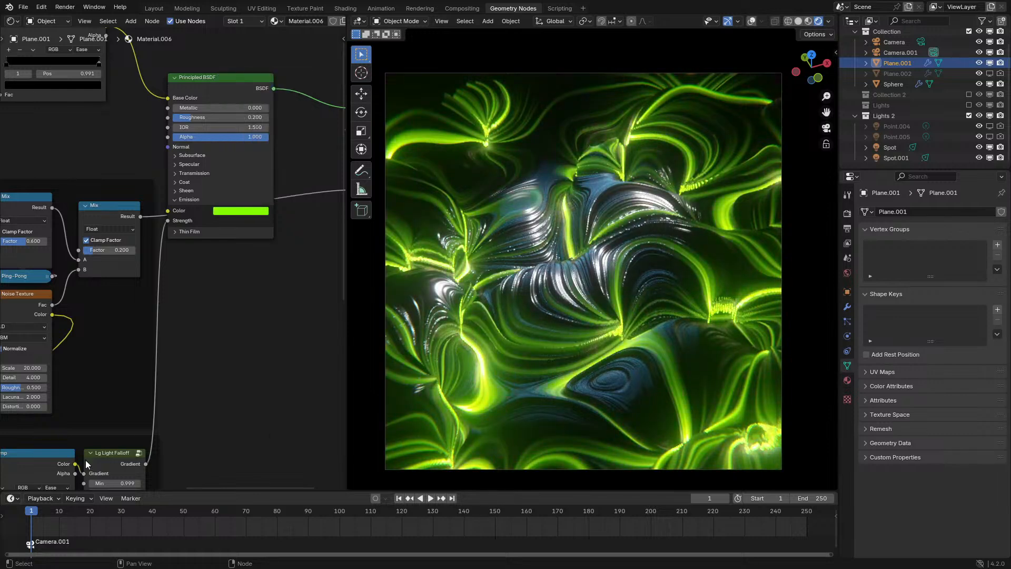
# Reconnect the blue Color Ramp's Color output to the Principled BSDF's emission Color
pyautogui.scroll(-8, 85, 460)
pyautogui.moveTo(168, 396); pyautogui.dragTo(248, 316, button='middle')
pyautogui.scroll(3, 211, 378)
pyautogui.moveTo(185, 413); pyautogui.dragTo(275, 121)
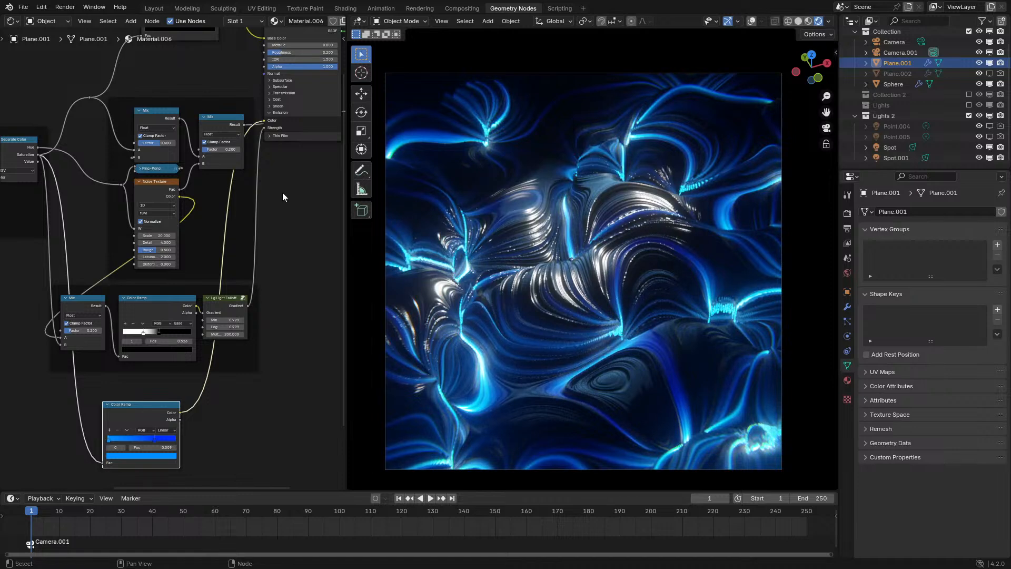
# Recolor the emission Color Ramp's first stop to a light cyan-blue and test the hue of its deep blue second stop
pyautogui.moveTo(178, 374); pyautogui.dragTo(187, 276, button='middle')
pyautogui.scroll(3, 187, 276)
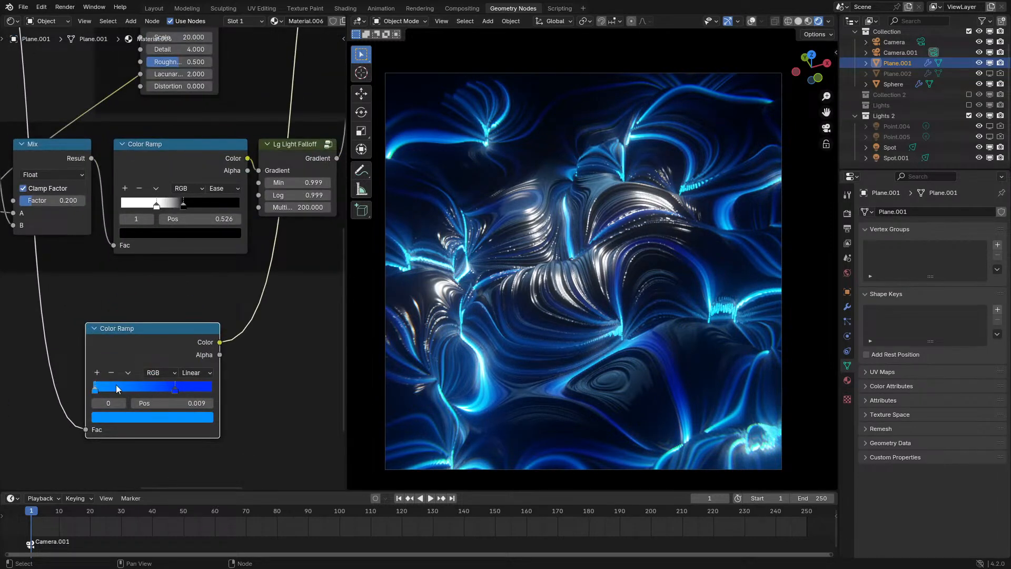
pyautogui.click(117, 418)
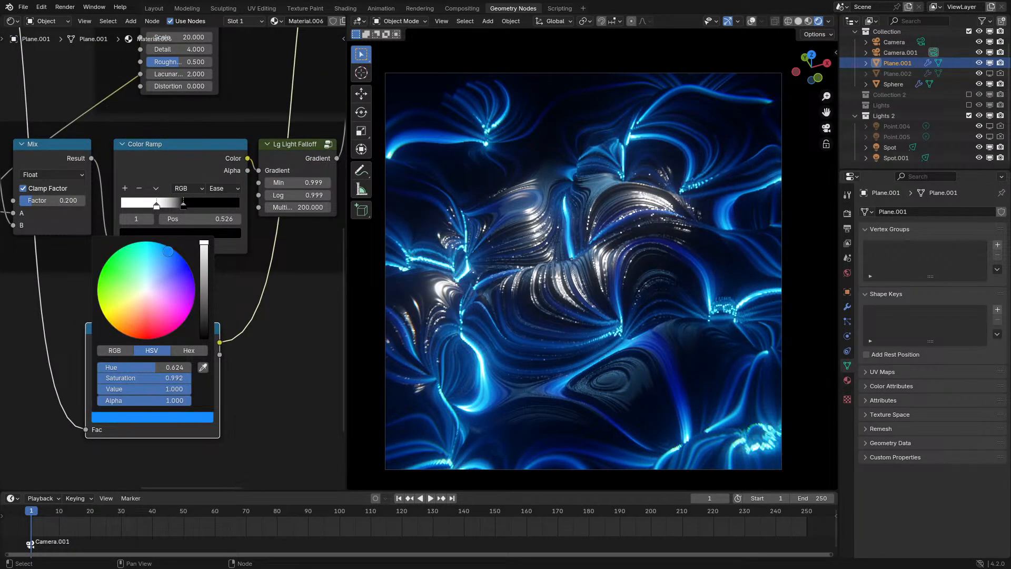
pyautogui.moveTo(168, 251); pyautogui.dragTo(161, 246)
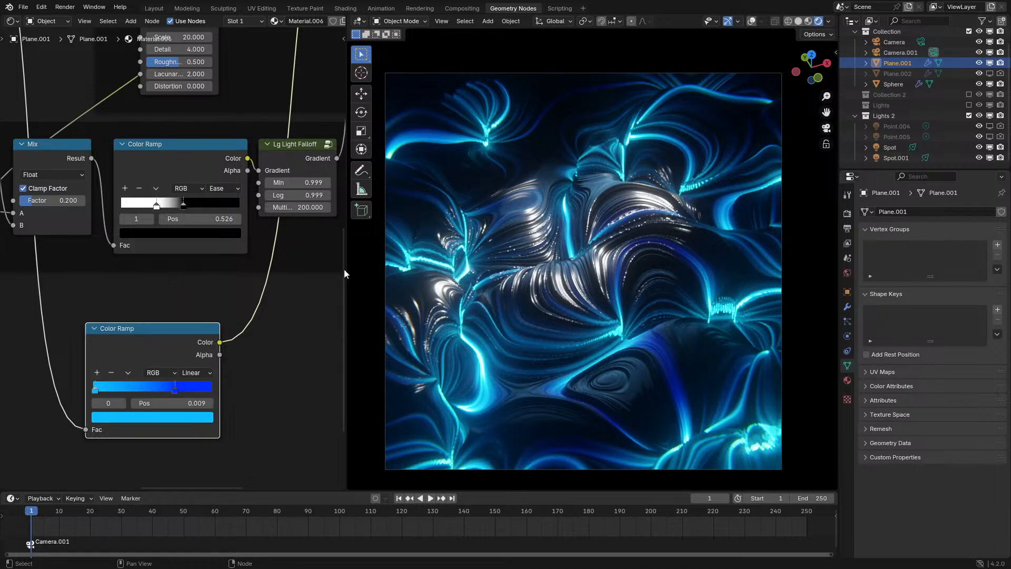
pyautogui.click(175, 389)
pyautogui.click(181, 415)
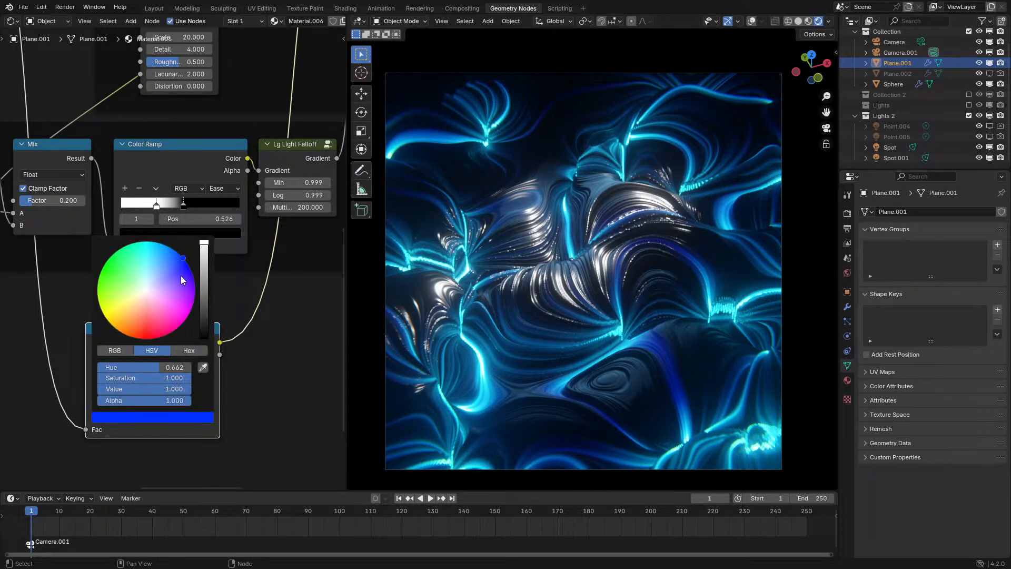
pyautogui.moveTo(181, 276)
pyautogui.mouseDown()
pyautogui.moveTo(191, 272)
pyautogui.moveTo(194, 282)
pyautogui.moveTo(184, 260)
pyautogui.mouseUp()
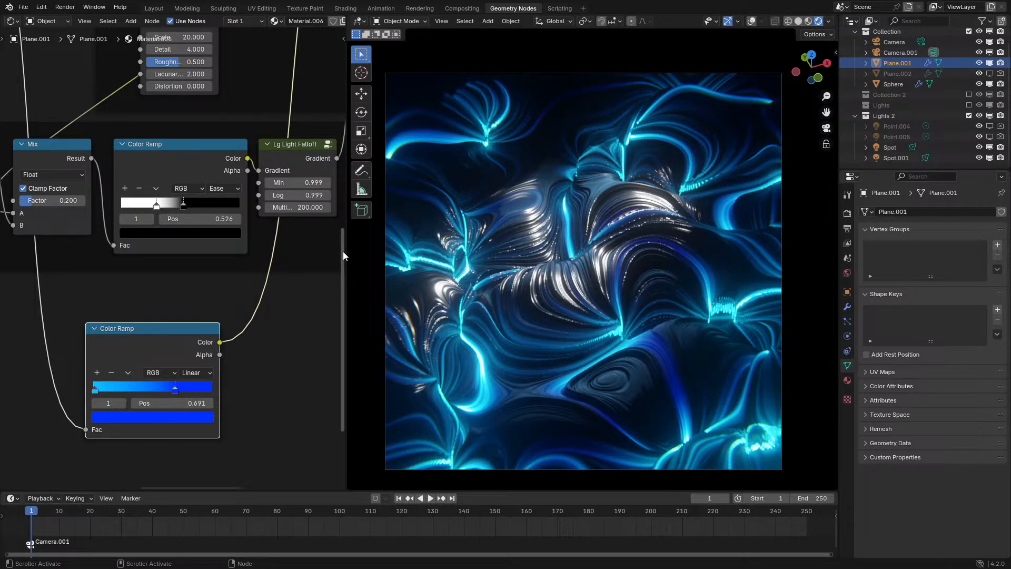
# Try feeding the Noise Texture's Fac into the lower Mix's A input and moving the black-and-white Color Ramp's stops to 0.259 and 0.626
pyautogui.scroll(-3, 158, 327)
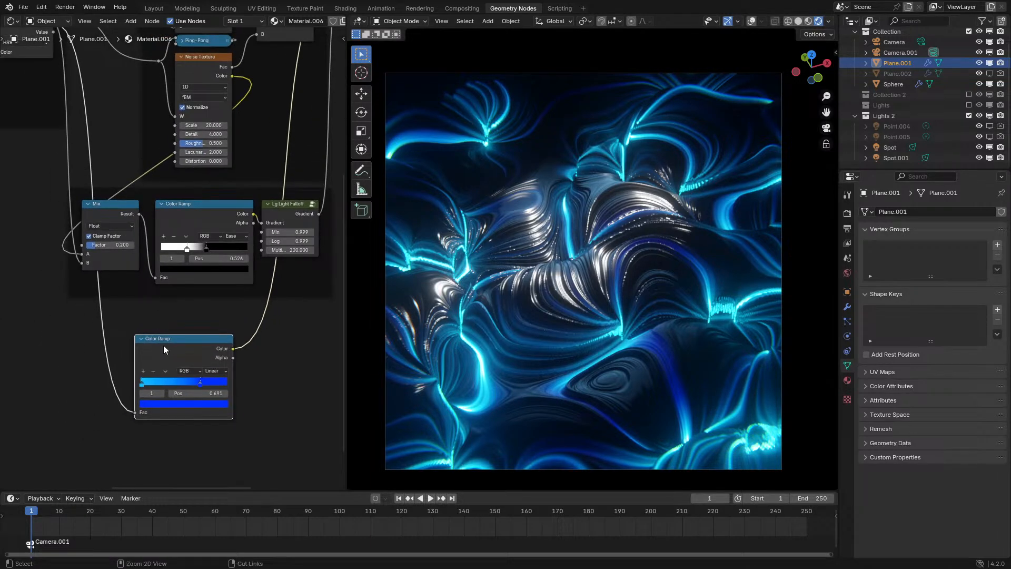
pyautogui.hotkey('ctrl', 'space')
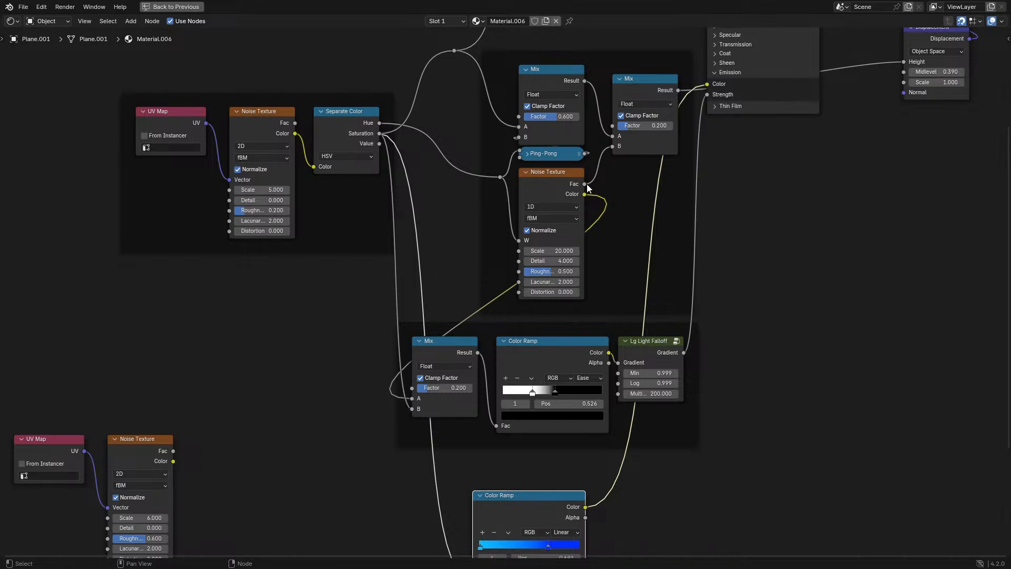
pyautogui.moveTo(587, 184); pyautogui.dragTo(557, 199, button='middle')
pyautogui.scroll(2, 555, 199)
pyautogui.hotkey('ctrl', 'space')
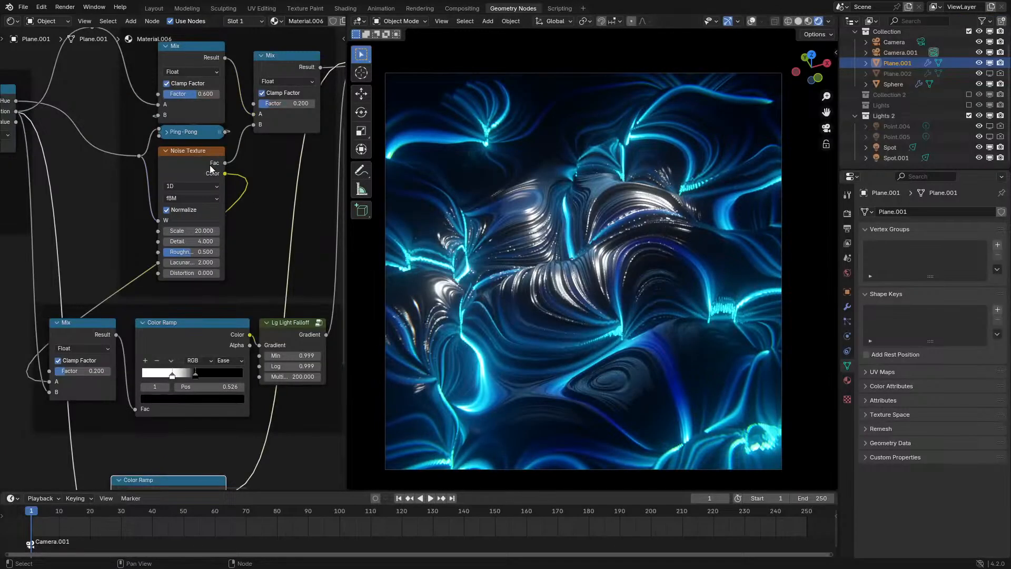
pyautogui.moveTo(224, 163); pyautogui.dragTo(82, 381)
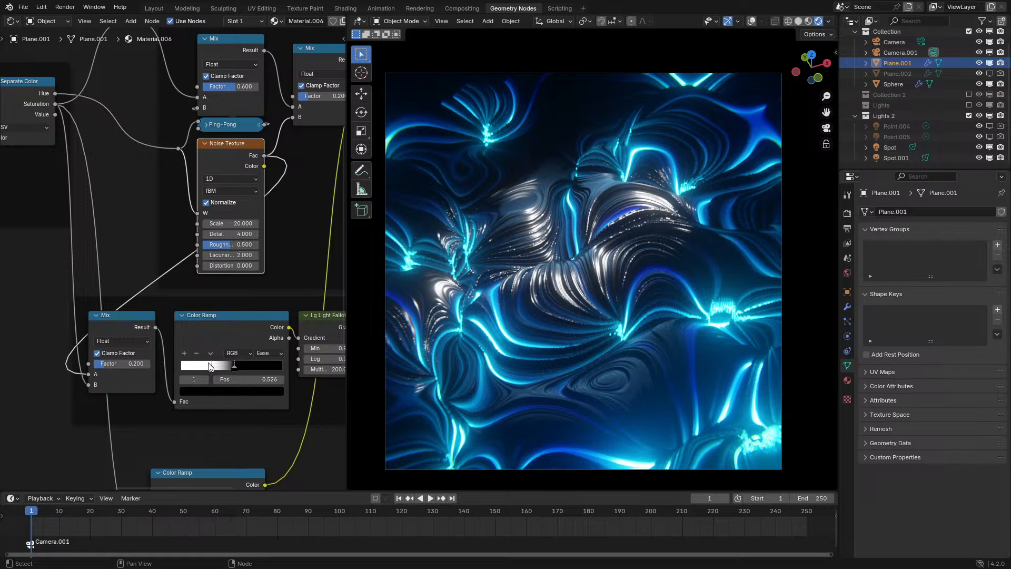
pyautogui.click(207, 366)
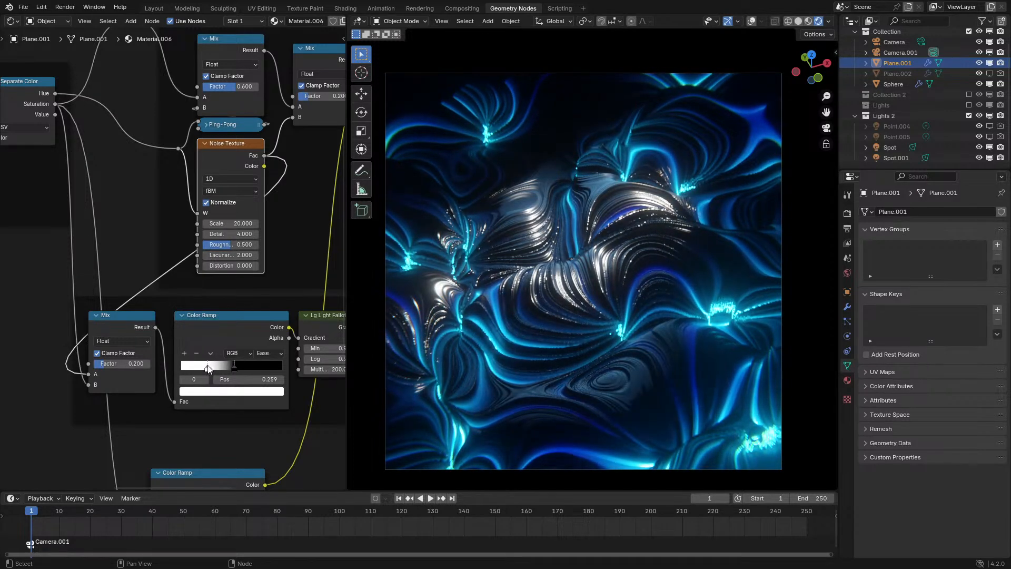
pyautogui.moveTo(233, 364); pyautogui.dragTo(247, 365)
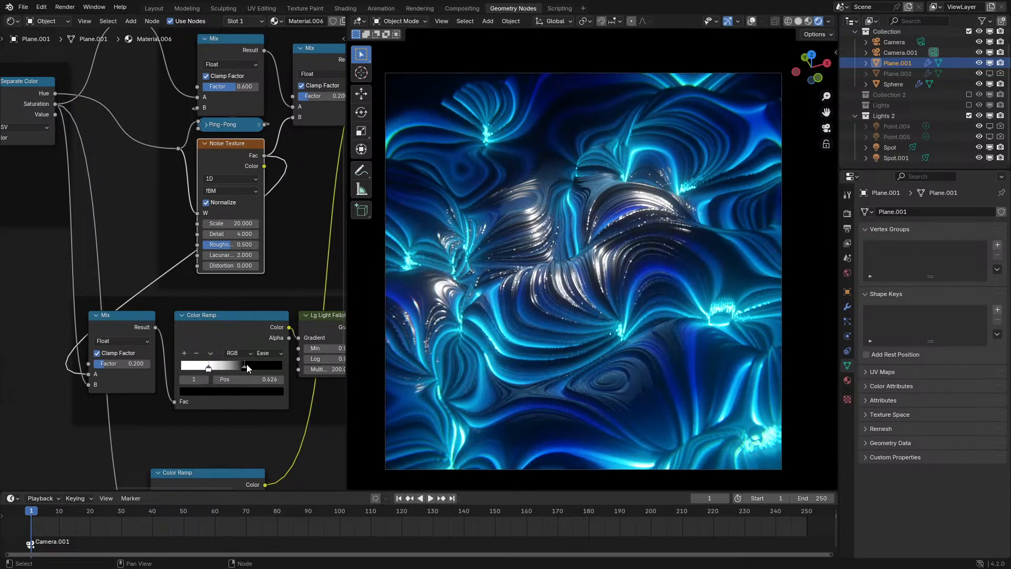
pyautogui.hotkey('ctrl', 'z')
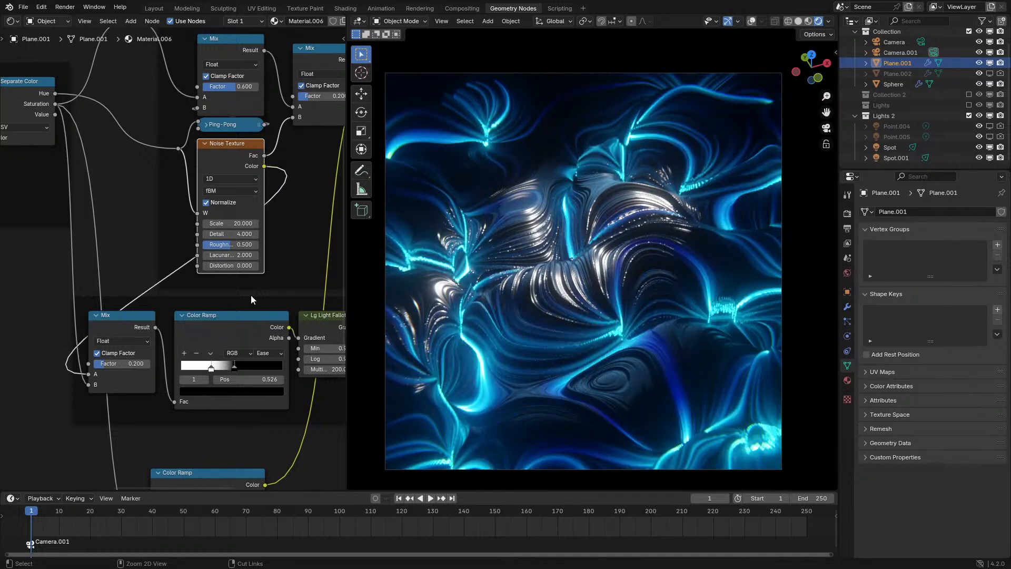
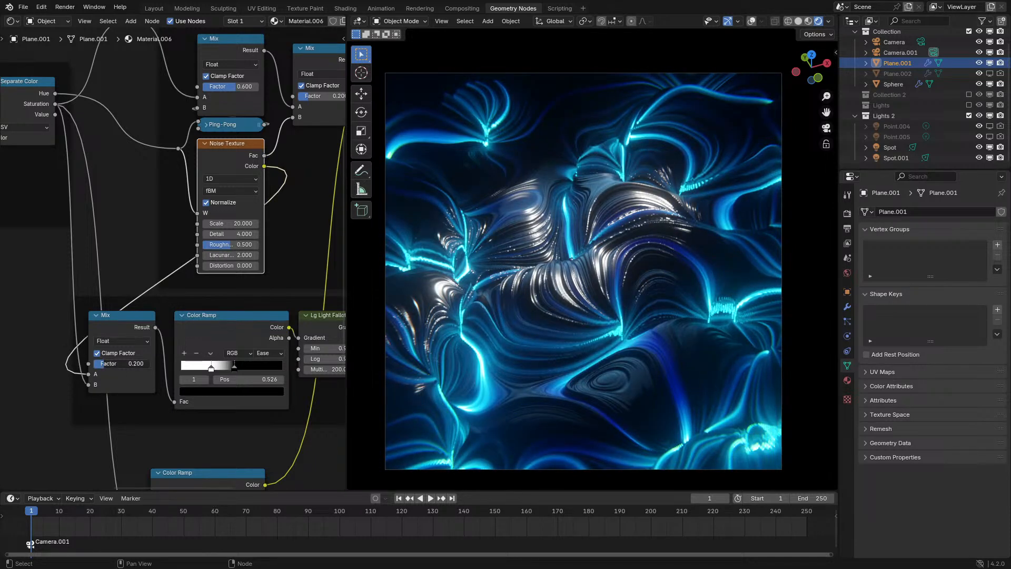
# Try a factor of 0.300 on the lower Mix node with a shifted white stop on the black-and-white Color Ramp
pyautogui.keyDown('ctrl'); pyautogui.moveTo(105, 363); pyautogui.dragTo(112, 363); pyautogui.keyUp('ctrl')
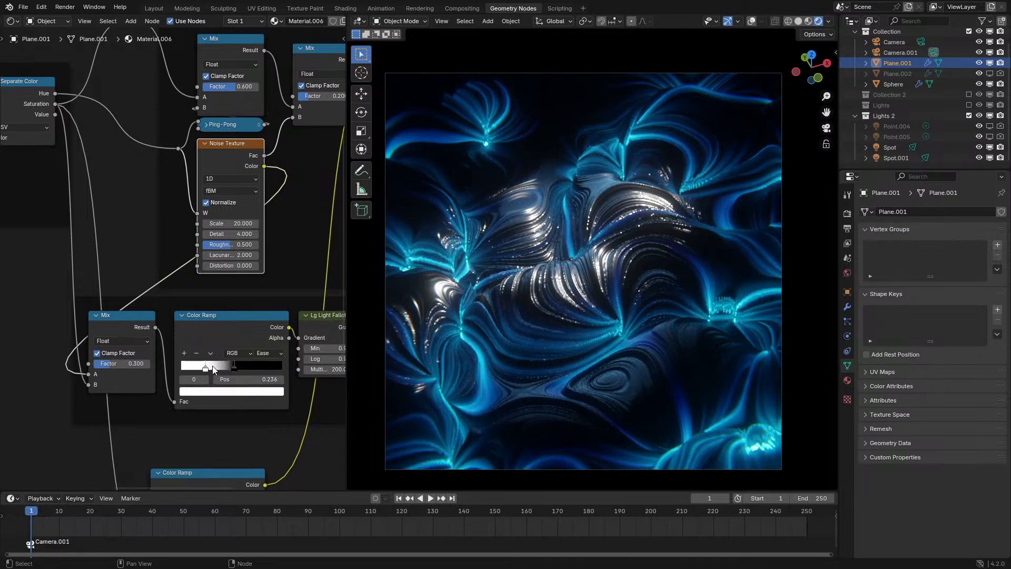
pyautogui.moveTo(209, 366); pyautogui.dragTo(212, 367)
pyautogui.scroll(2, 282, 206)
pyautogui.hotkey('ctrl', 'z')
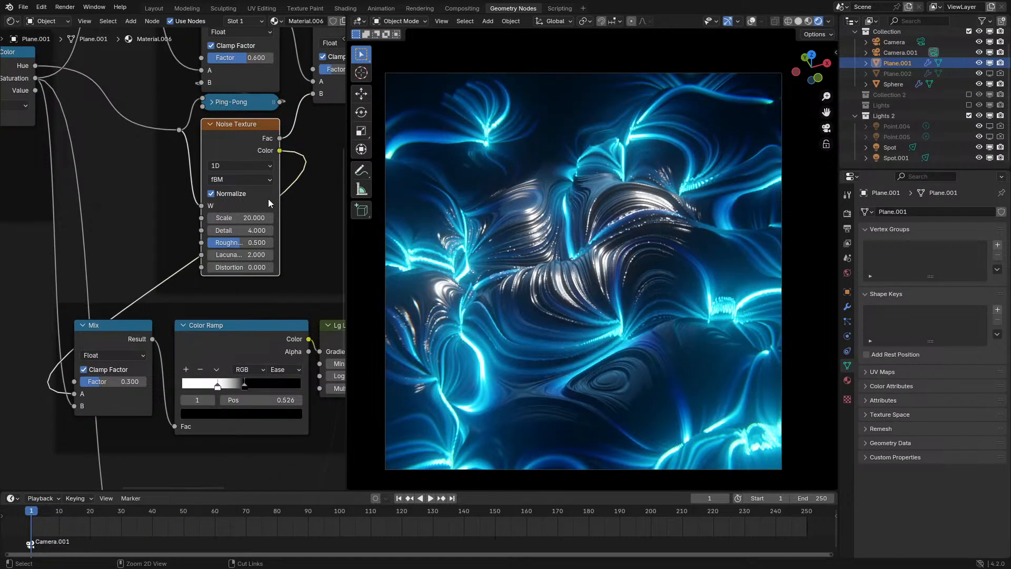
pyautogui.hotkey('ctrl', 'z')
# Try the Noise Texture's Fac in the lower Mix again with a factor of 0.100, and undo both changes
pyautogui.moveTo(279, 139); pyautogui.dragTo(75, 394)
pyautogui.moveTo(237, 305); pyautogui.dragTo(237, 303, button='middle')
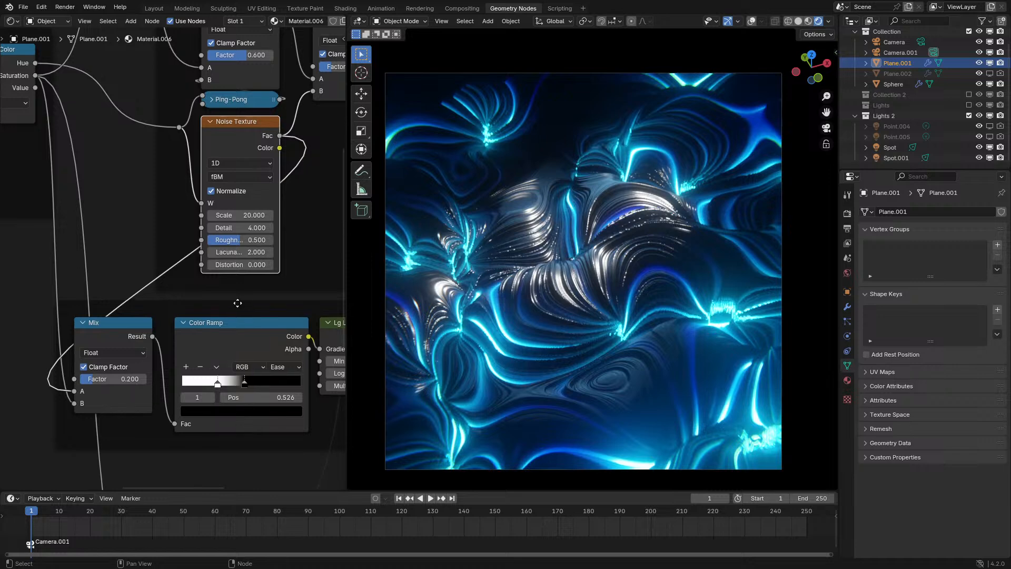
pyautogui.keyDown('ctrl'); pyautogui.moveTo(93, 379); pyautogui.dragTo(87, 379); pyautogui.keyUp('ctrl')
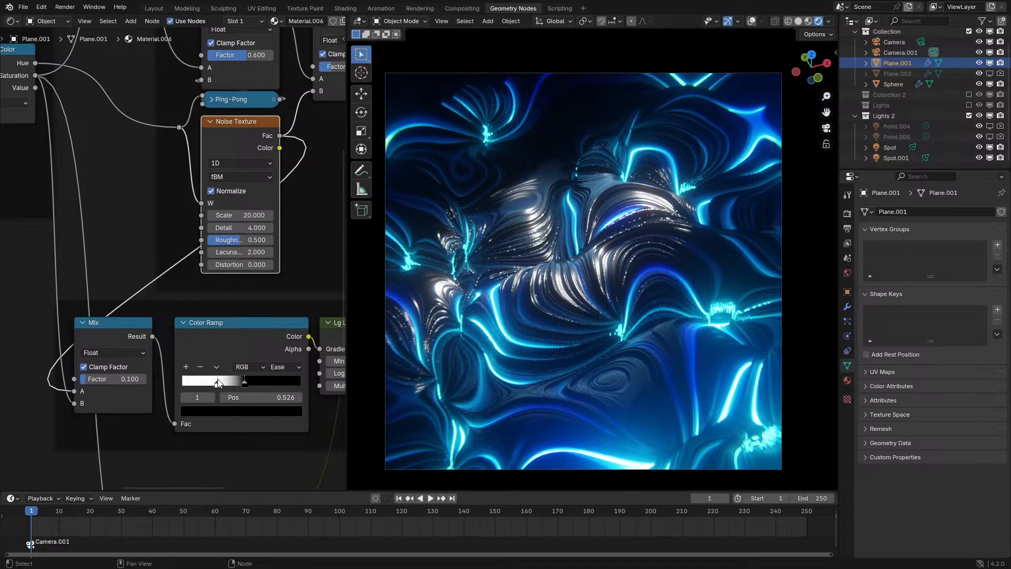
pyautogui.hotkey('ctrl', 'z')
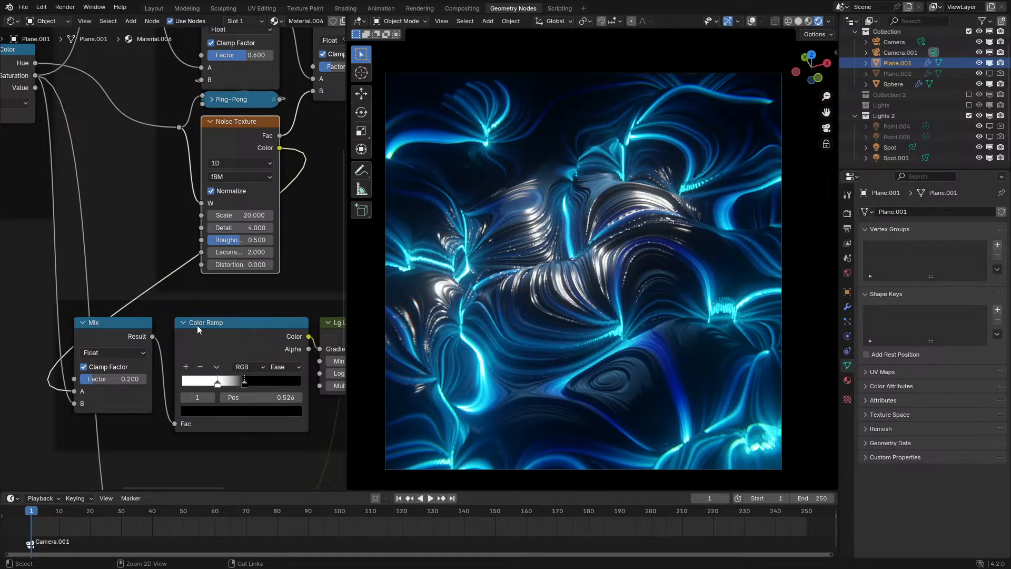
pyautogui.hotkey('ctrl', 'z')
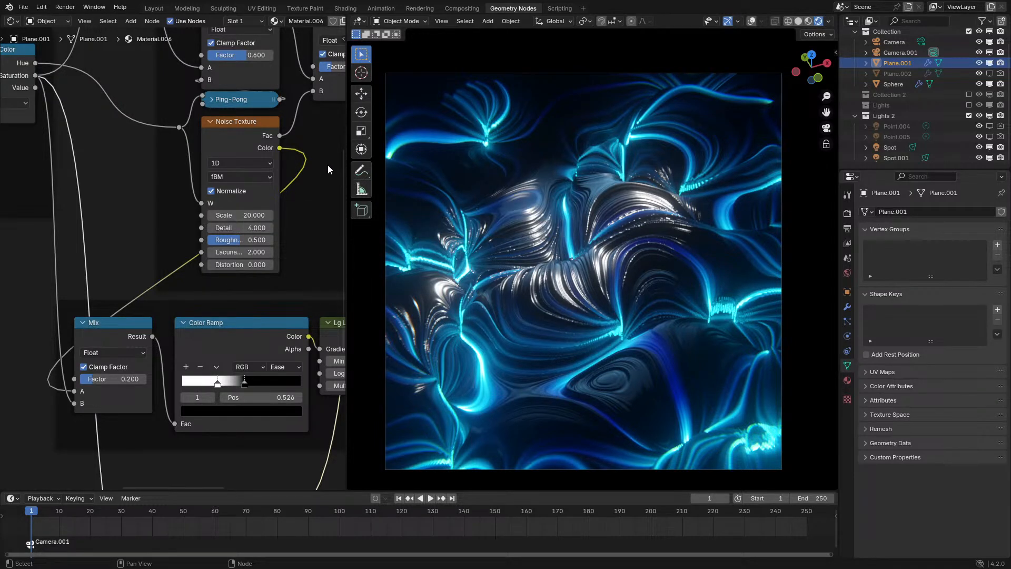
pyautogui.moveTo(237, 163); pyautogui.dragTo(183, 213, button='middle')
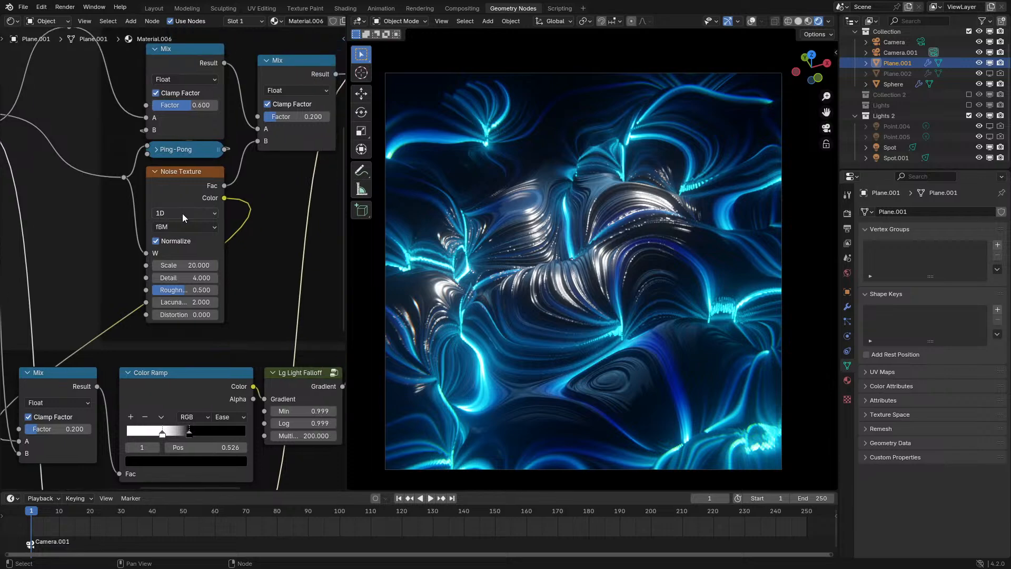
pyautogui.scroll(-4, 226, 190)
pyautogui.moveTo(226, 190); pyautogui.dragTo(134, 232, button='middle')
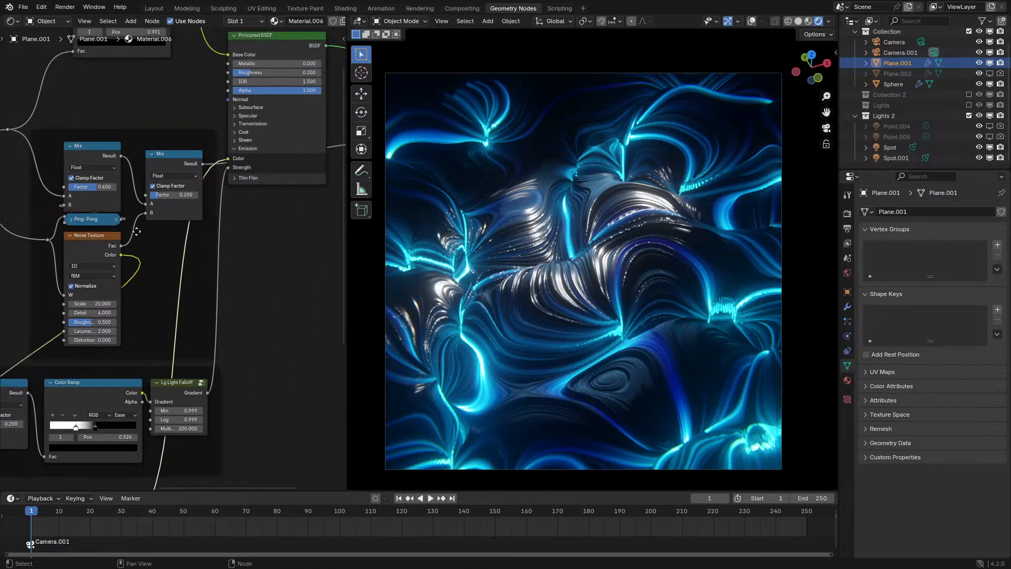
pyautogui.scroll(2, 132, 235)
pyautogui.moveTo(157, 184)
pyautogui.mouseDown()
pyautogui.moveTo(185, 183)
pyautogui.moveTo(146, 183)
pyautogui.moveTo(156, 184)
pyautogui.mouseUp()
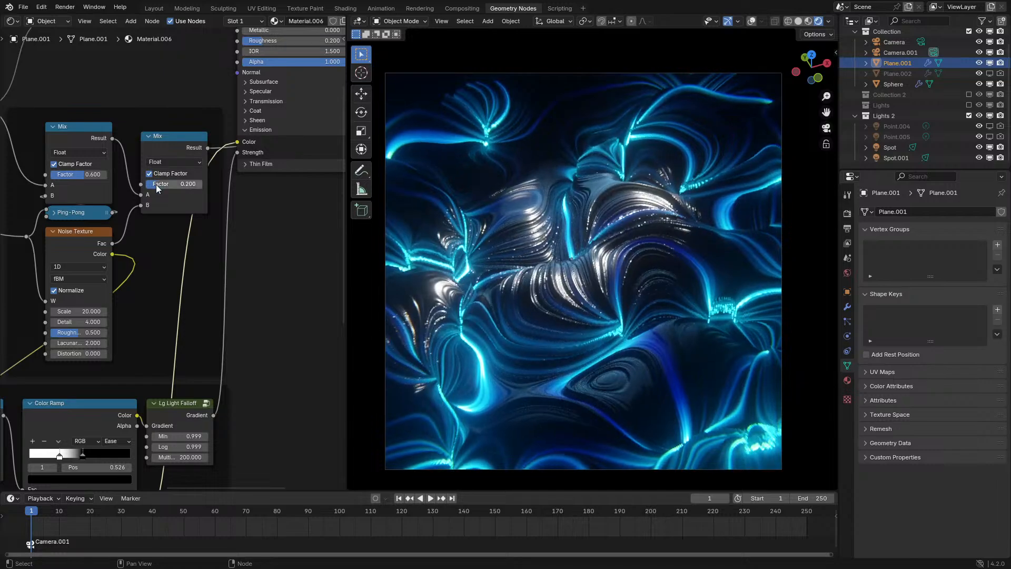
pyautogui.moveTo(87, 207); pyautogui.dragTo(158, 201, button='middle')
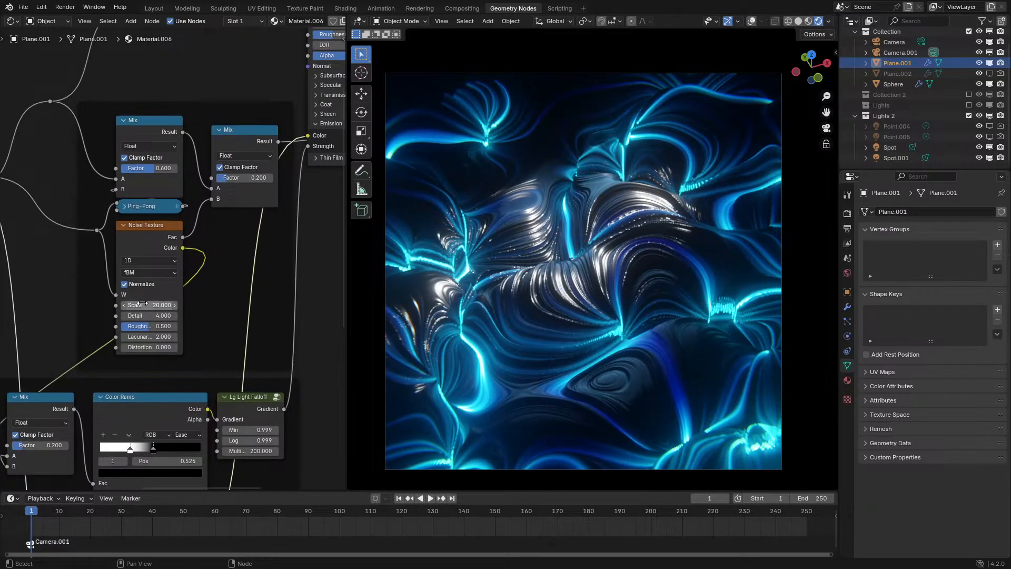
pyautogui.moveTo(142, 304)
pyautogui.mouseDown()
pyautogui.moveTo(206, 304)
pyautogui.moveTo(132, 304)
pyautogui.moveTo(143, 304)
pyautogui.mouseUp()
pyautogui.rightClick(142, 304)
# Add a Math Add node fed from the reroute beside the 1D Noise Texture and connect it to that texture's W input
pyautogui.moveTo(145, 222); pyautogui.dragTo(223, 151, button='middle')
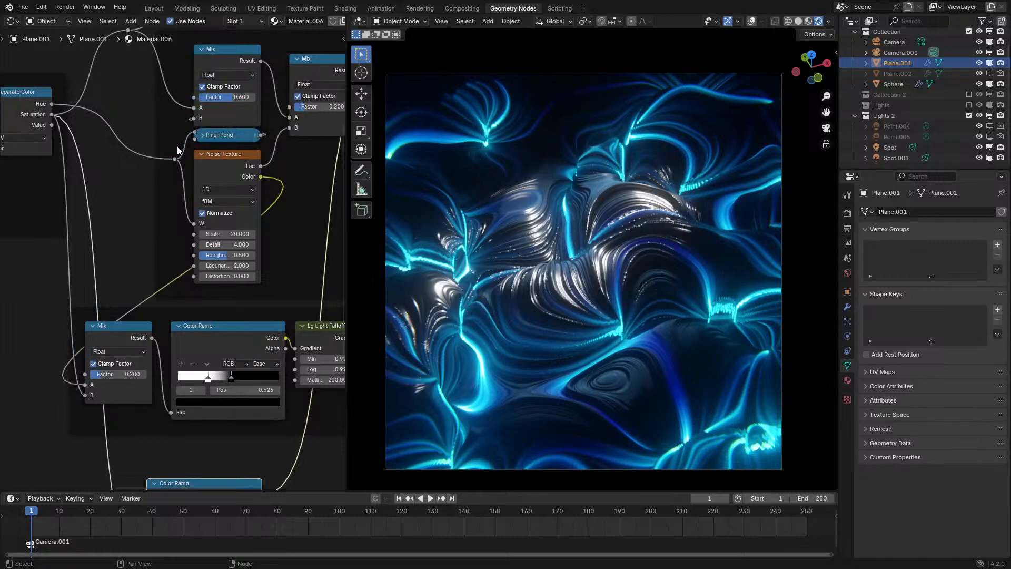
pyautogui.moveTo(175, 158); pyautogui.dragTo(67, 306)
pyautogui.write('ad')
pyautogui.press('Return')
pyautogui.click(31, 308)
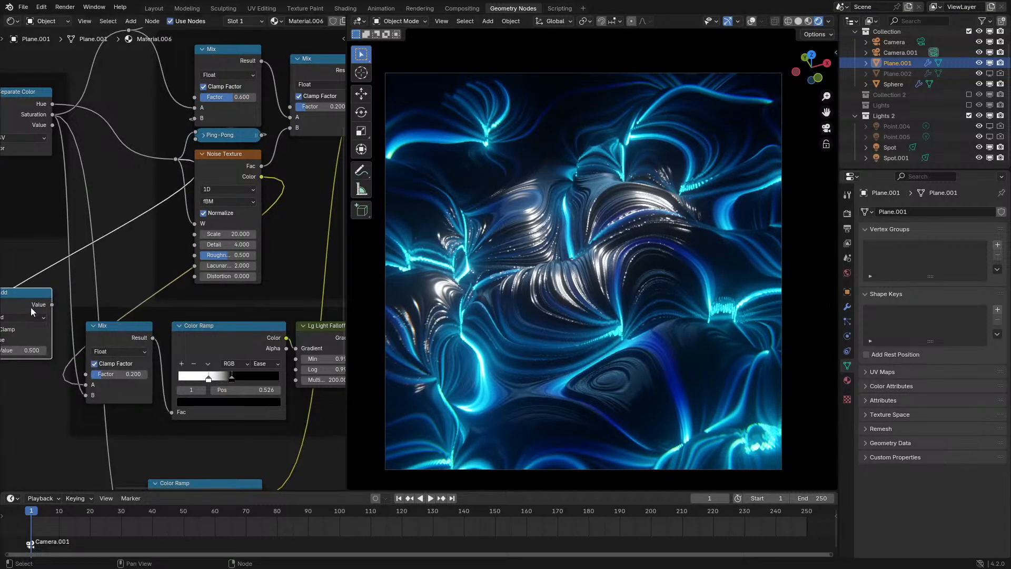
pyautogui.moveTo(197, 222); pyautogui.dragTo(195, 223)
pyautogui.moveTo(59, 279); pyautogui.dragTo(238, 231, button='middle')
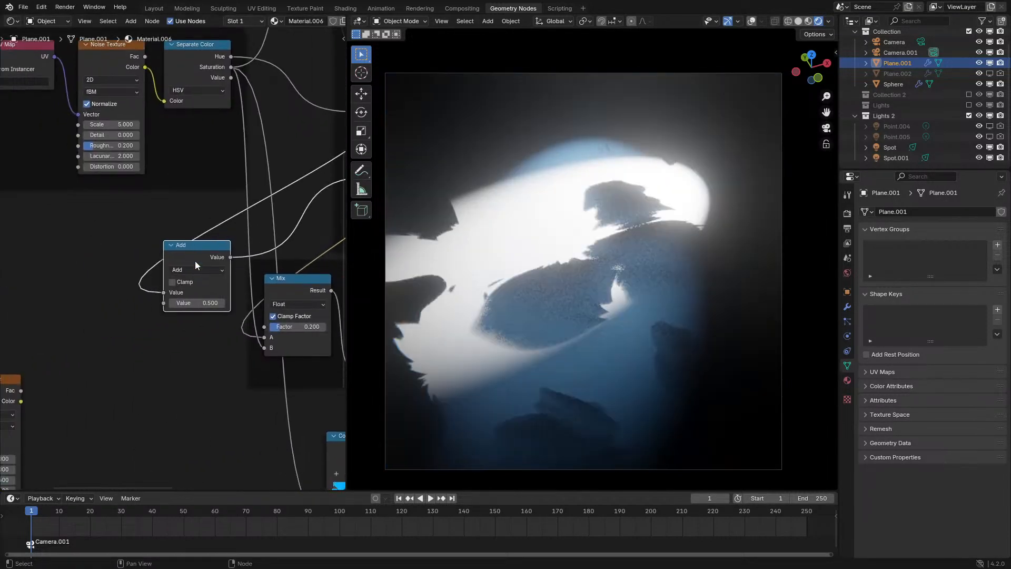
# Try shifting the Add node's second value to preview how the glow pattern moves
pyautogui.moveTo(120, 309)
pyautogui.mouseDown(button='middle')
pyautogui.moveTo(139, 312)
pyautogui.moveTo(126, 299)
pyautogui.mouseUp(button='middle')
pyautogui.scroll(1, 119, 284)
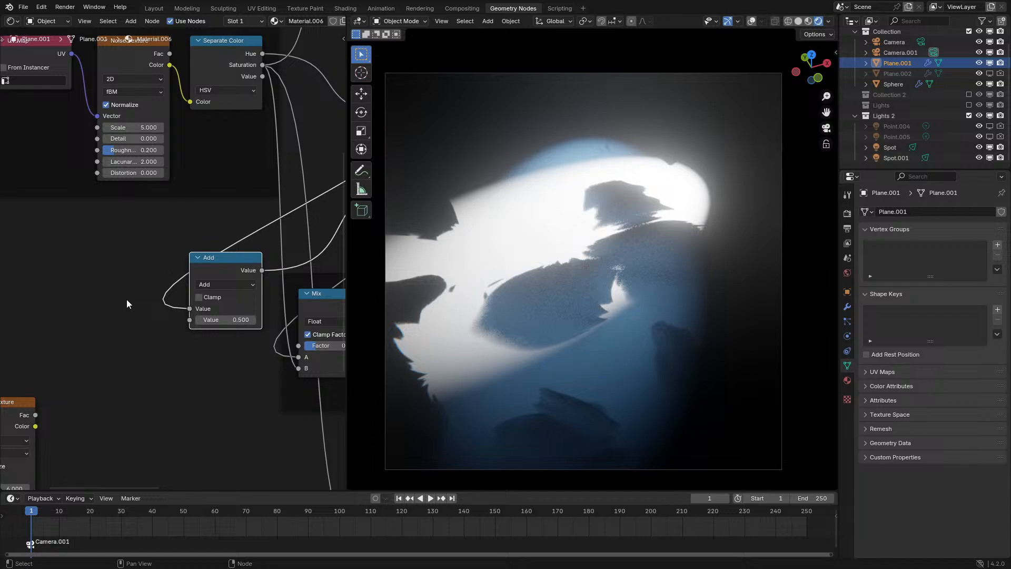
pyautogui.moveTo(233, 321); pyautogui.dragTo(175, 347, button='middle')
pyautogui.moveTo(175, 348); pyautogui.dragTo(121, 348)
pyautogui.rightClick(175, 348)
# Add a Value node beside the Add node and drive it with #frame
pyautogui.moveTo(92, 358); pyautogui.dragTo(213, 348, button='middle')
pyautogui.hotkey('shift', 'a')
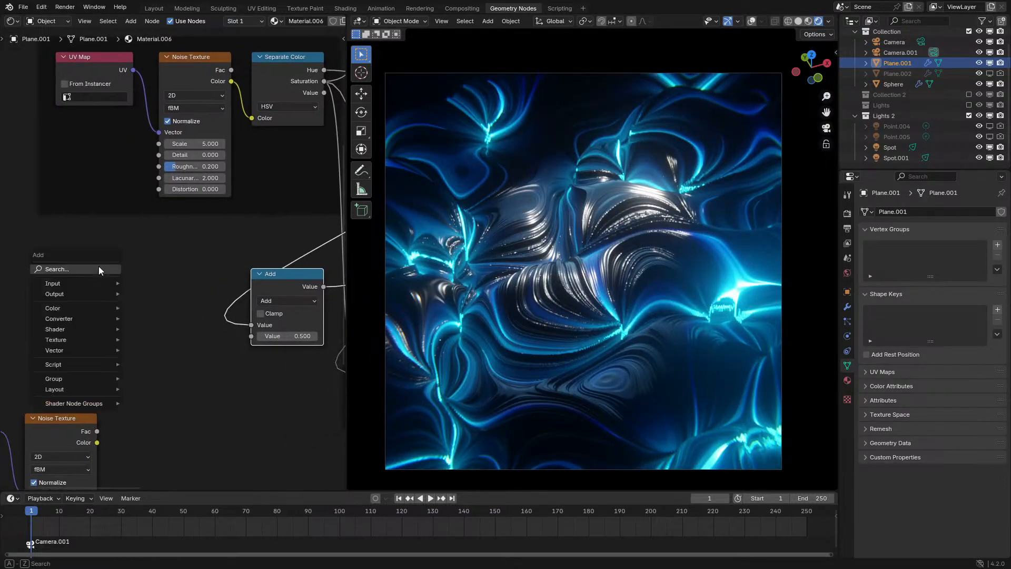
pyautogui.write('va')
pyautogui.click(138, 286)
pyautogui.click(93, 322)
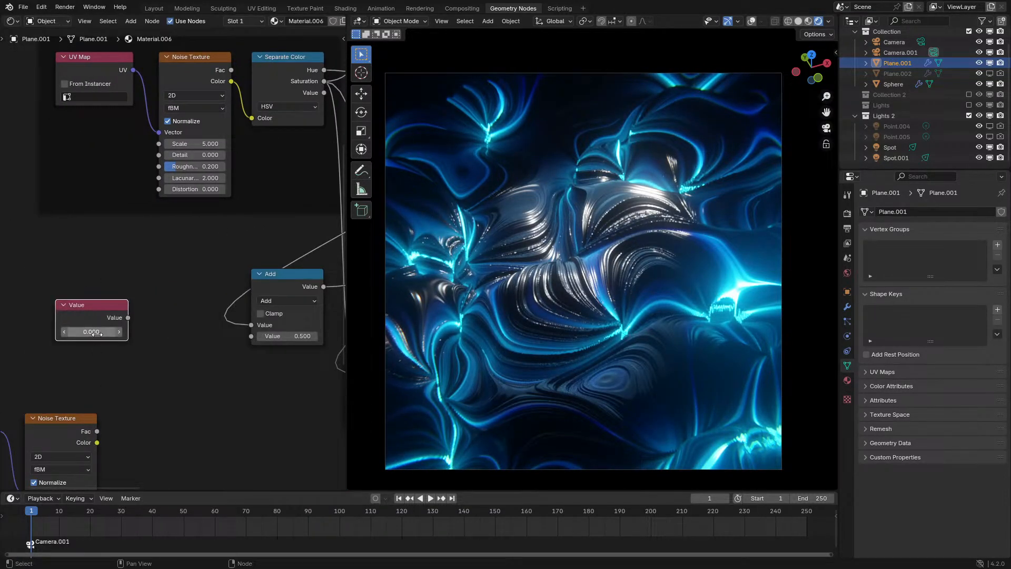
pyautogui.click(98, 335)
pyautogui.write('#frame')
pyautogui.press('Return')
# Link the Value node through a new Divide node into the Add node's second input and collapse the Add node
pyautogui.moveTo(126, 318); pyautogui.dragTo(151, 332)
pyautogui.write('d')
pyautogui.click(177, 352)
pyautogui.click(164, 351)
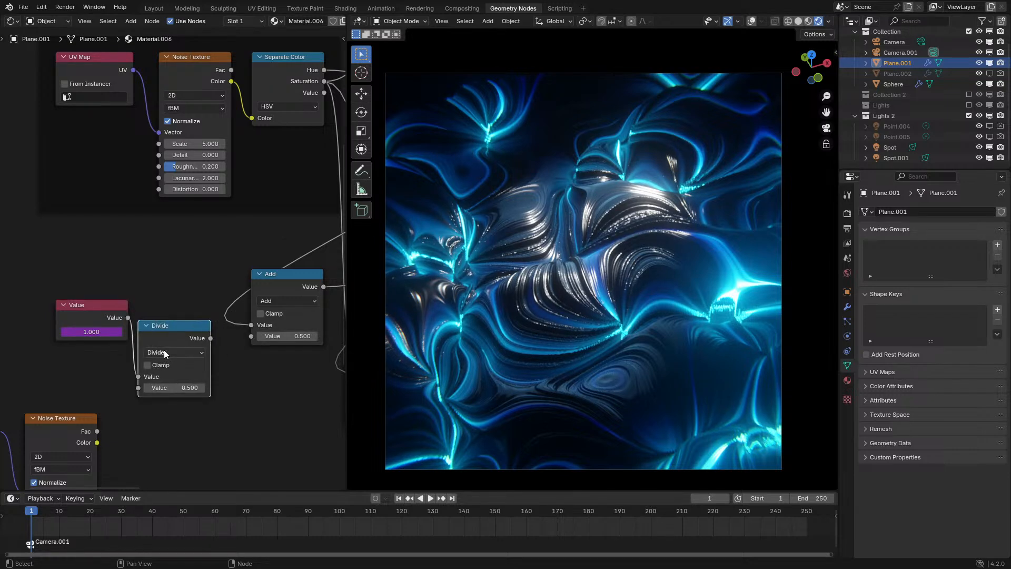
pyautogui.moveTo(250, 337); pyautogui.dragTo(252, 336)
pyautogui.click(260, 287)
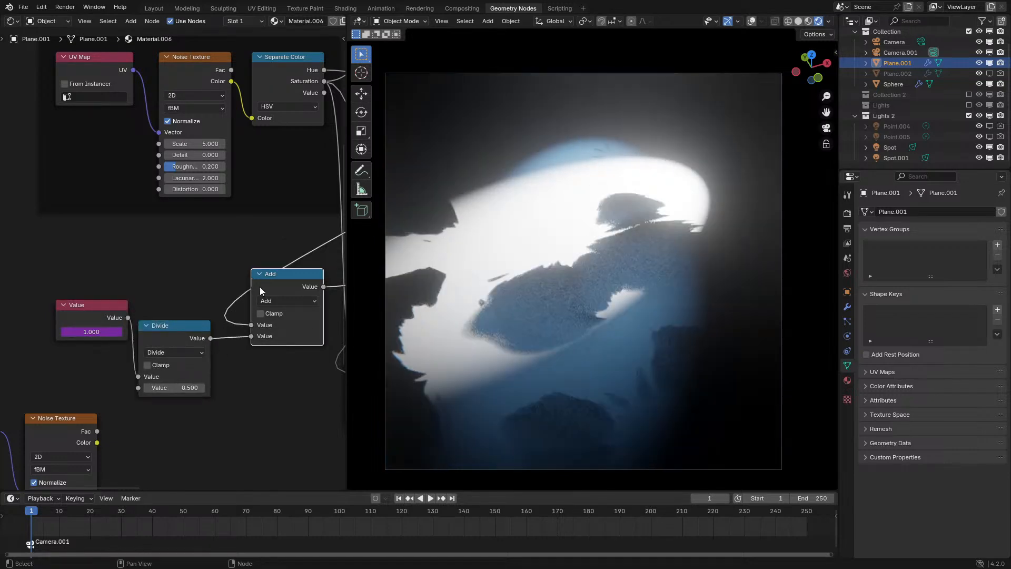
pyautogui.press('h')
pyautogui.moveTo(153, 323)
pyautogui.mouseDown()
pyautogui.moveTo(214, 306)
pyautogui.moveTo(165, 307)
pyautogui.mouseUp()
pyautogui.scroll(1, 124, 332)
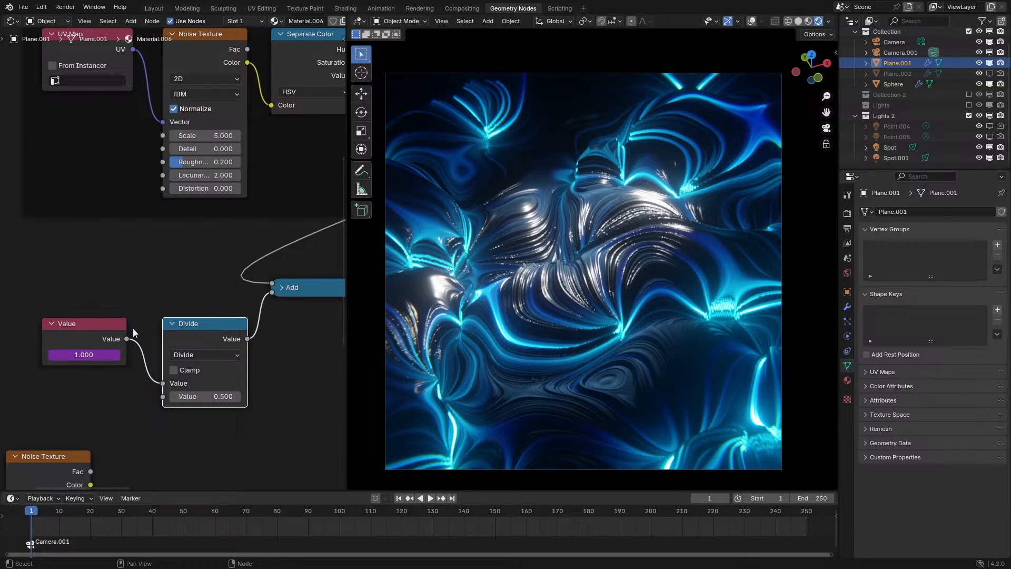
# Try a divisor of 24 on the Divide node, play the animation, and change the divisor to 100
pyautogui.press('Return')
pyautogui.press('space')
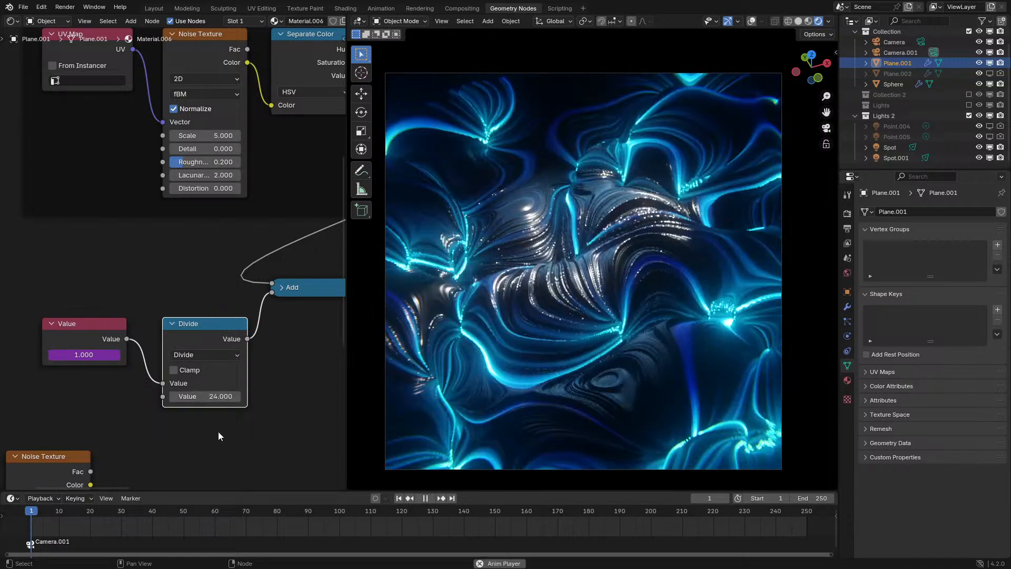
pyautogui.click(221, 394)
pyautogui.write('100')
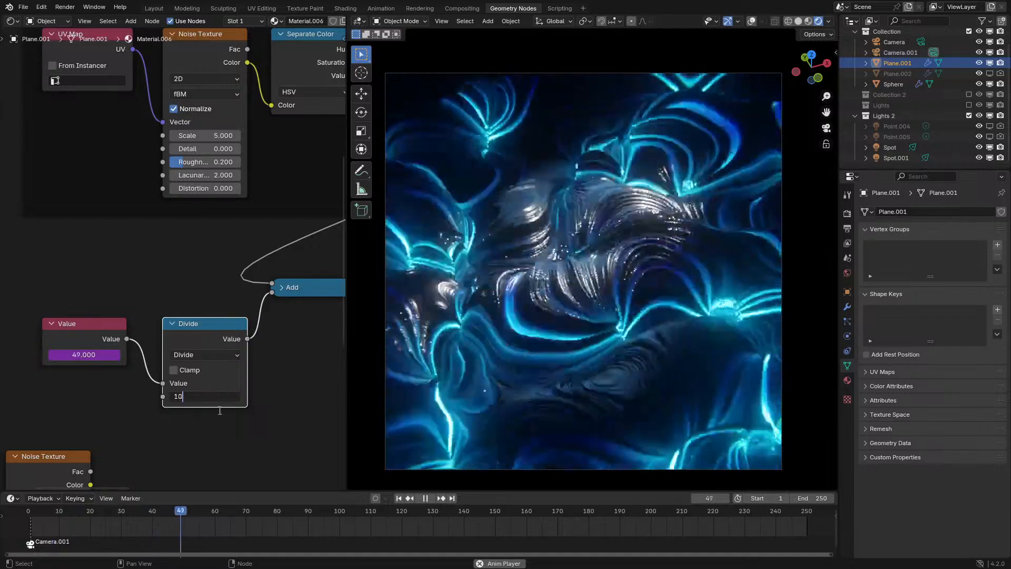
pyautogui.press('Return')
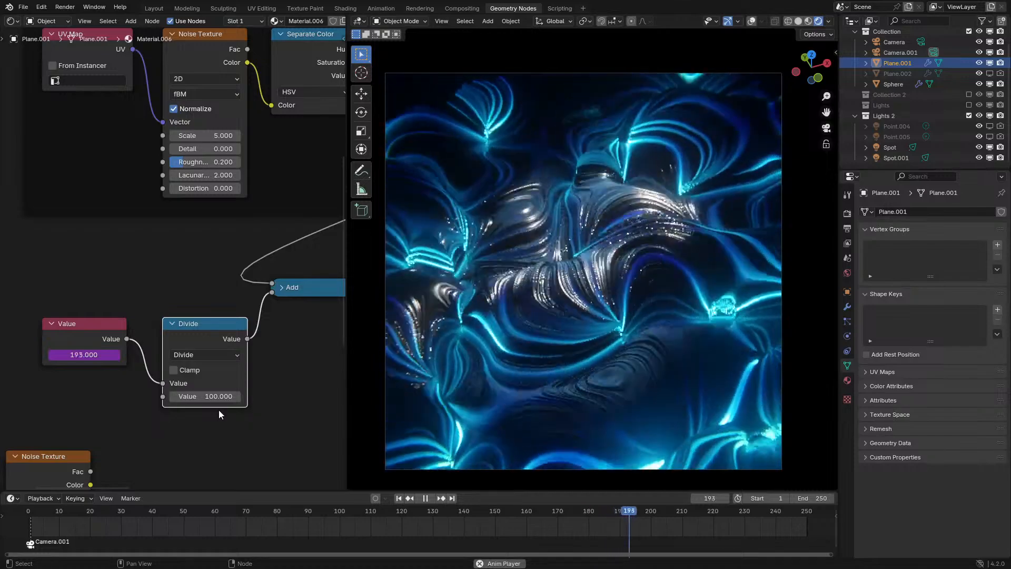
# Maximize the node editor and place the collapsed Add node directly above the Divide node
pyautogui.scroll(-2, 198, 420)
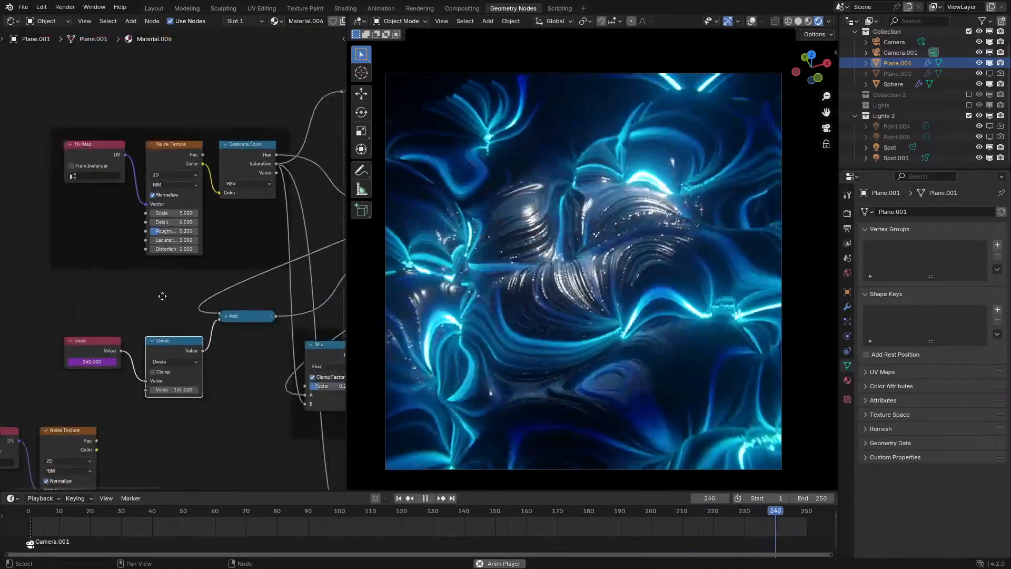
pyautogui.hotkey('ctrl', 'space')
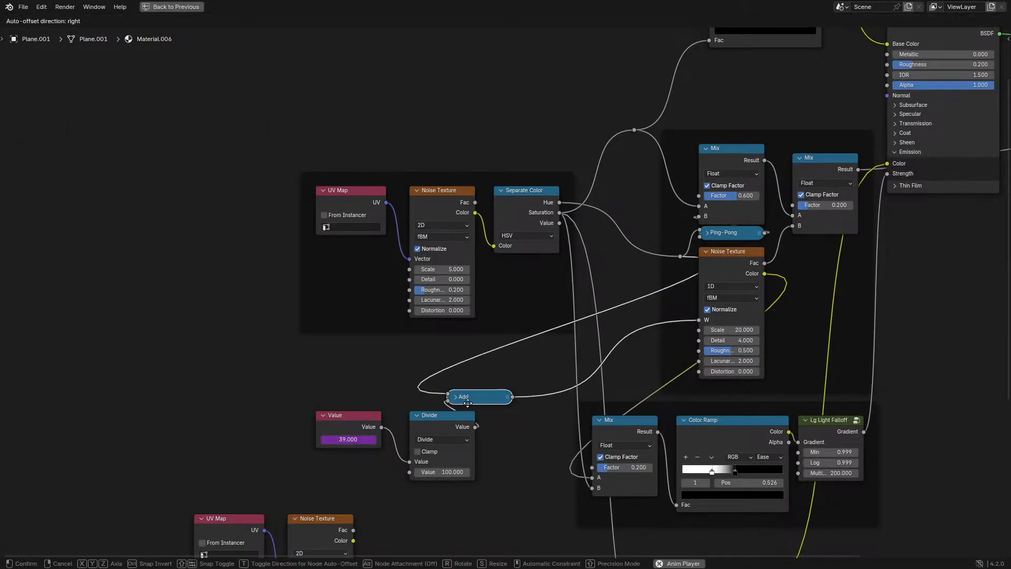
pyautogui.moveTo(268, 204); pyautogui.dragTo(184, 357, button='middle')
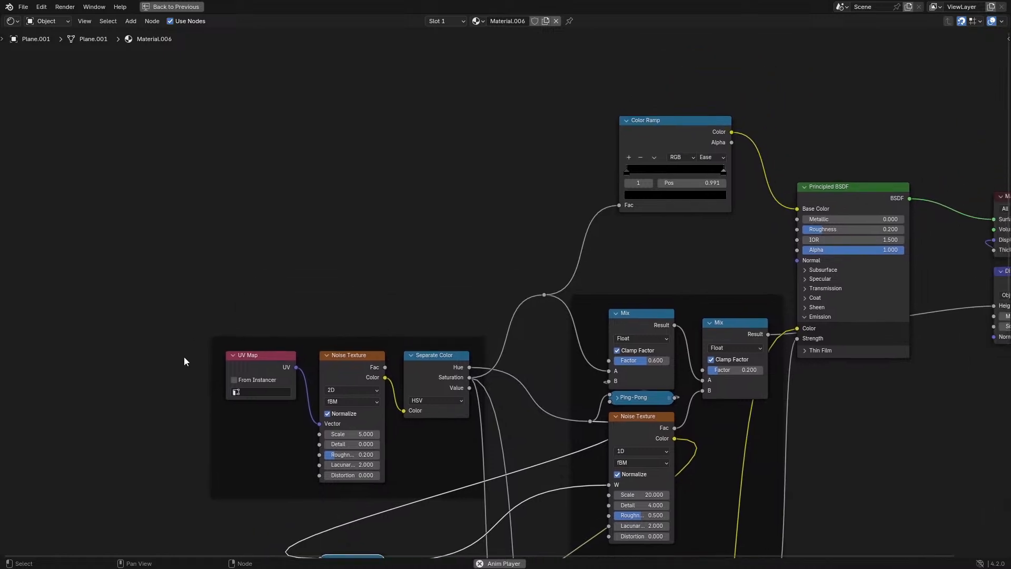
# Add an Image Texture node above the UV Map and 2D Noise Texture group
pyautogui.hotkey('shift', 'a')
pyautogui.write('tex')
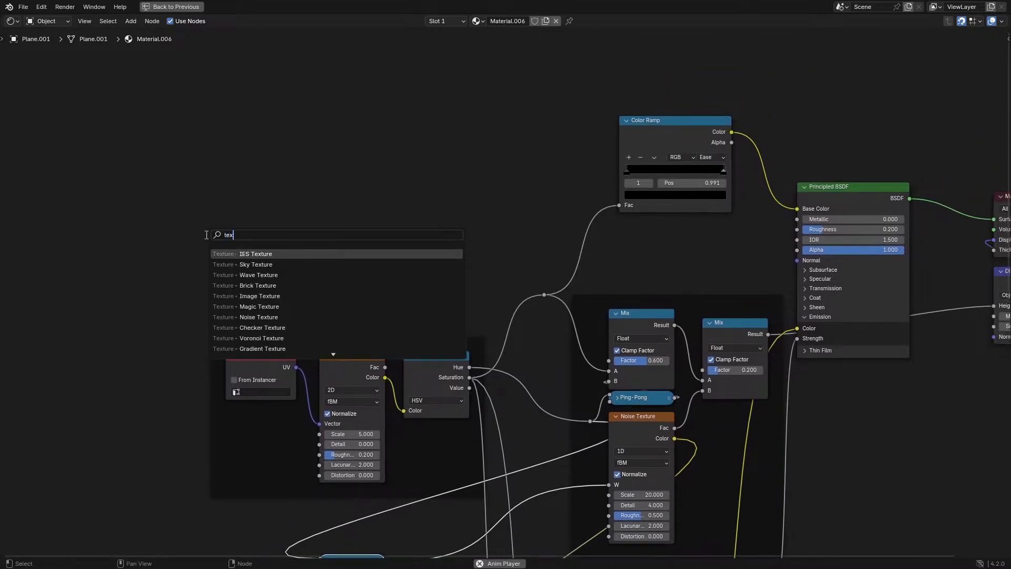
pyautogui.write('imaget')
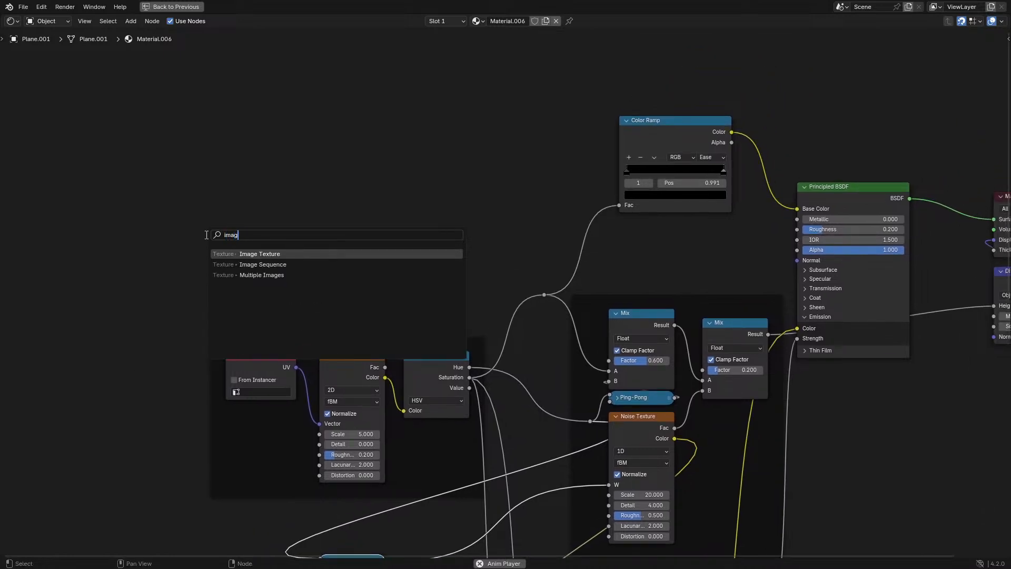
pyautogui.press('BackSpace')
pyautogui.press('BackSpace')
pyautogui.press('Return')
pyautogui.click(205, 235)
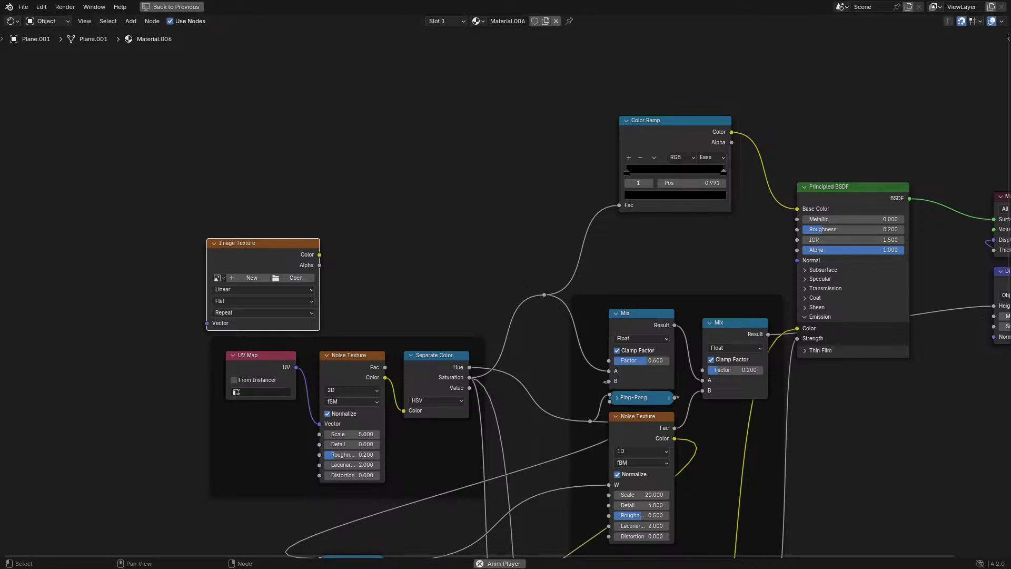
# Delete the Image Texture node and restore the editor layout with the rendered viewport
pyautogui.scroll(7, 251, 294)
pyautogui.moveTo(166, 276); pyautogui.dragTo(528, 310, button='middle')
pyautogui.scroll(4, 296, 310)
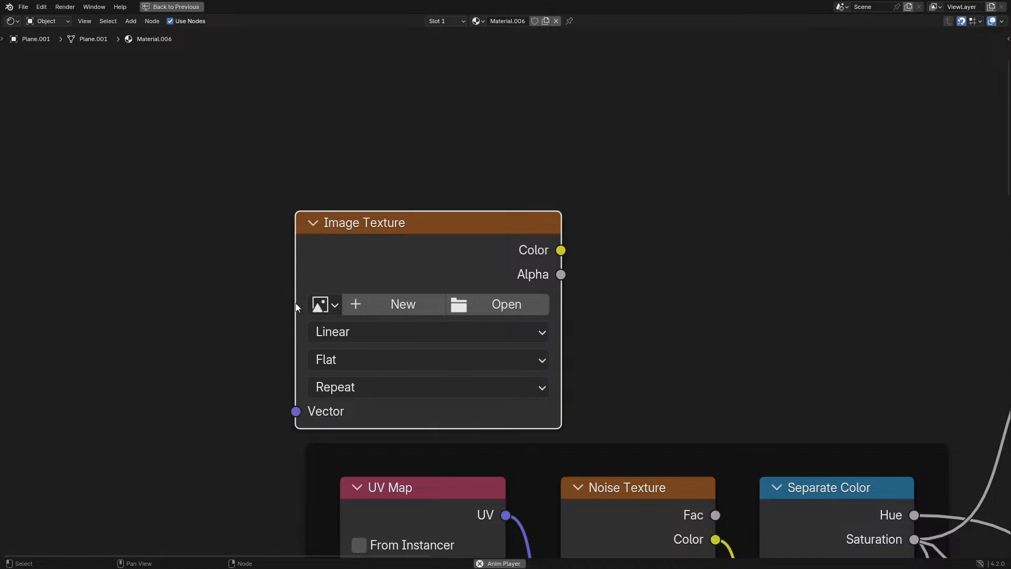
pyautogui.moveTo(284, 308); pyautogui.dragTo(288, 253, button='middle')
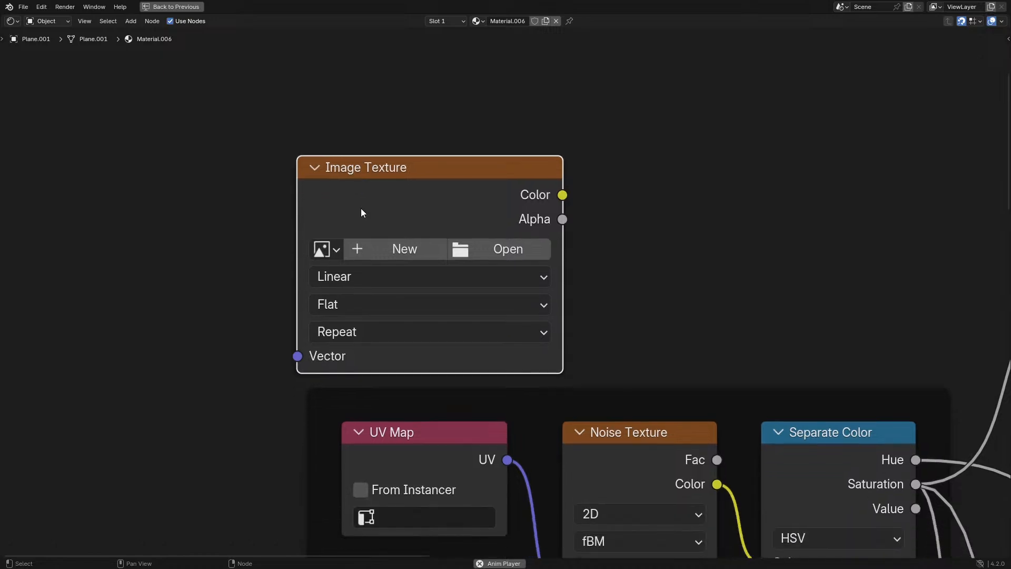
pyautogui.press('x')
pyautogui.moveTo(407, 316); pyautogui.dragTo(440, 260, button='middle')
pyautogui.hotkey('ctrl', 'space')
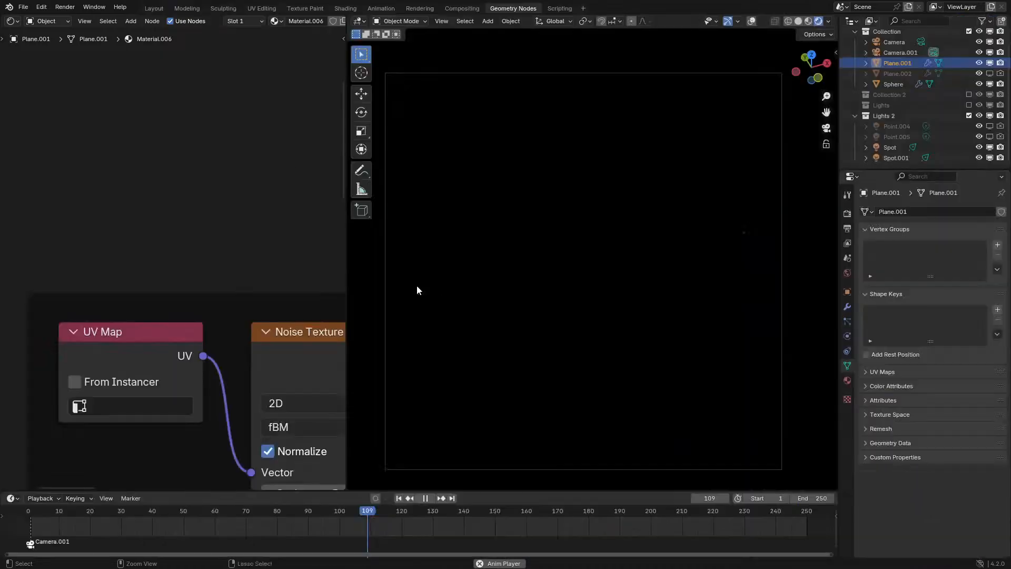
# Set the Divide node's divisor to 150 and play the animation
pyautogui.moveTo(254, 312); pyautogui.dragTo(198, 252, button='middle')
pyautogui.press('space')
pyautogui.press('space')
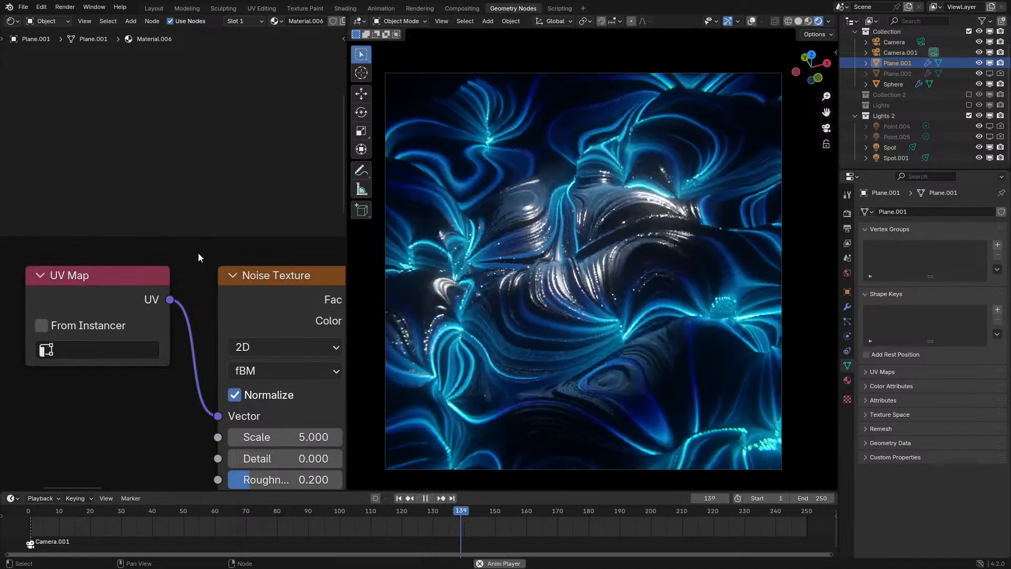
pyautogui.scroll(-8, 198, 252)
pyautogui.moveTo(179, 474); pyautogui.dragTo(227, 361, button='middle')
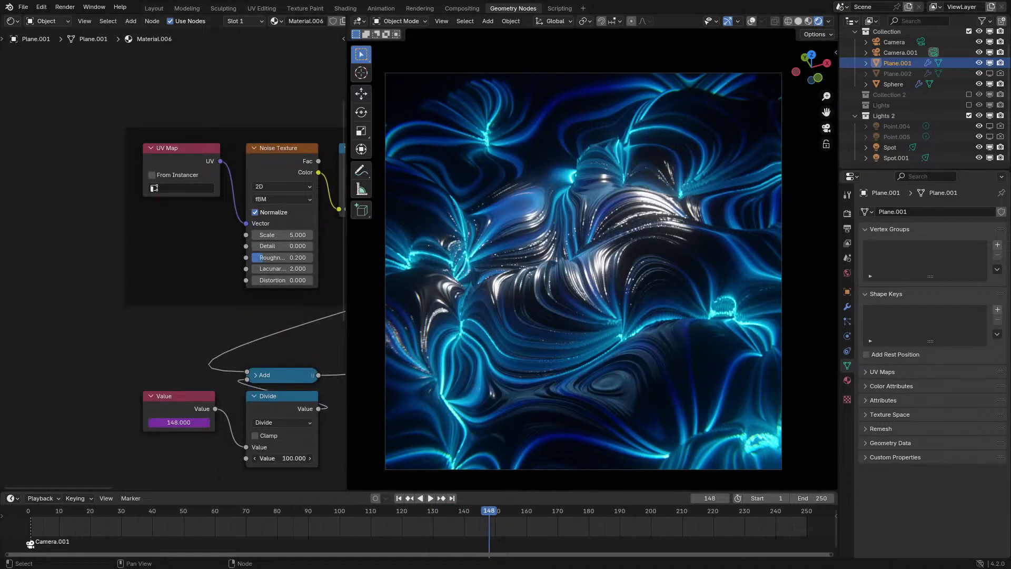
pyautogui.press('Return')
pyautogui.press('space')
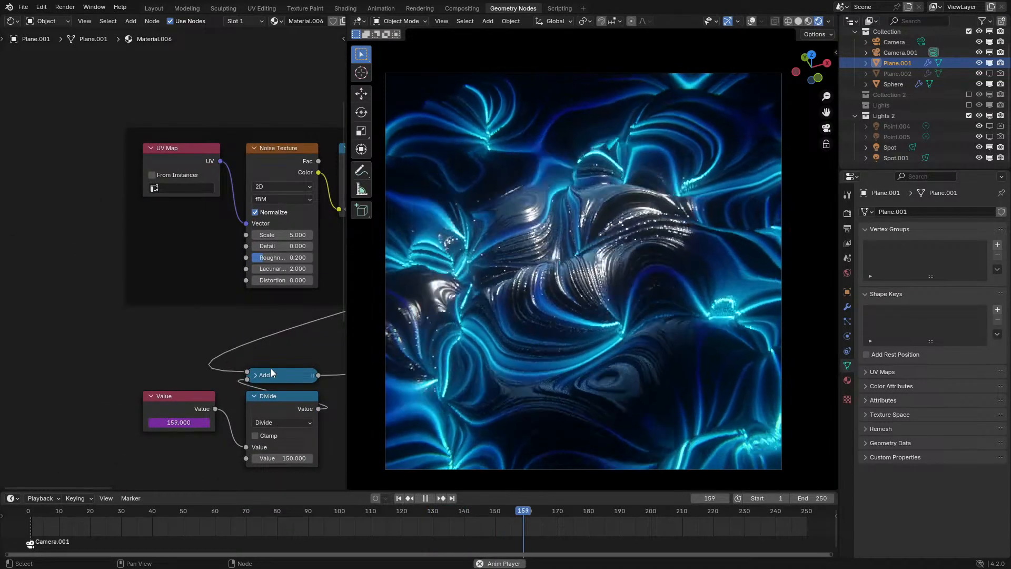
# Set the Divide node's divisor to 200 during playback and stop the animation
pyautogui.click(272, 458)
pyautogui.write('200')
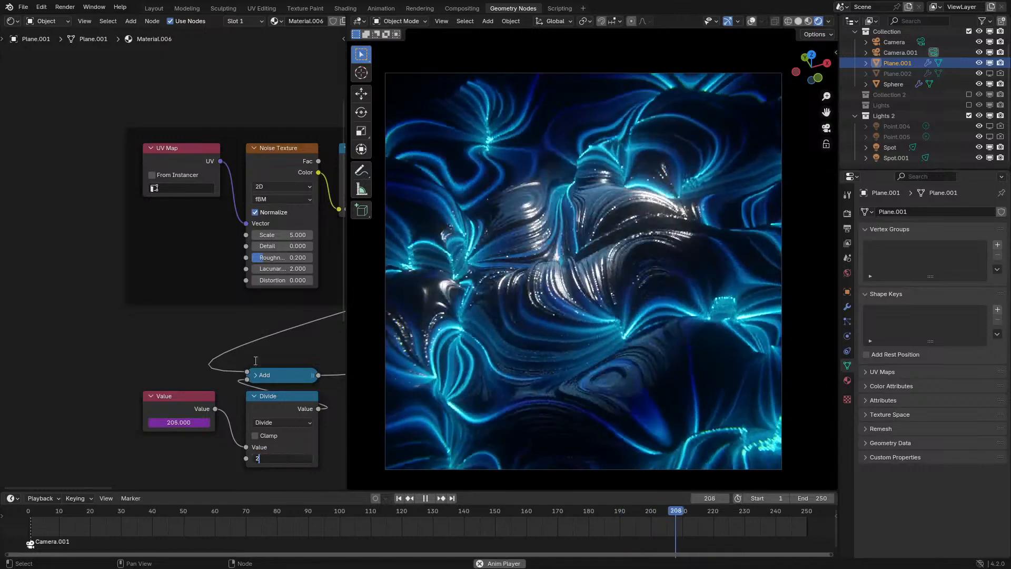
pyautogui.press('Return')
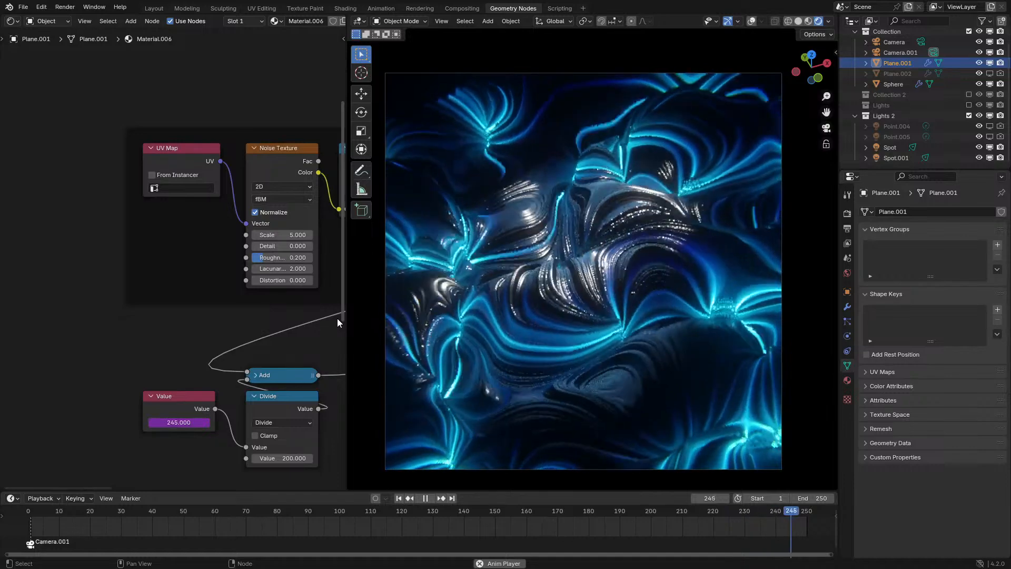
pyautogui.press('space')
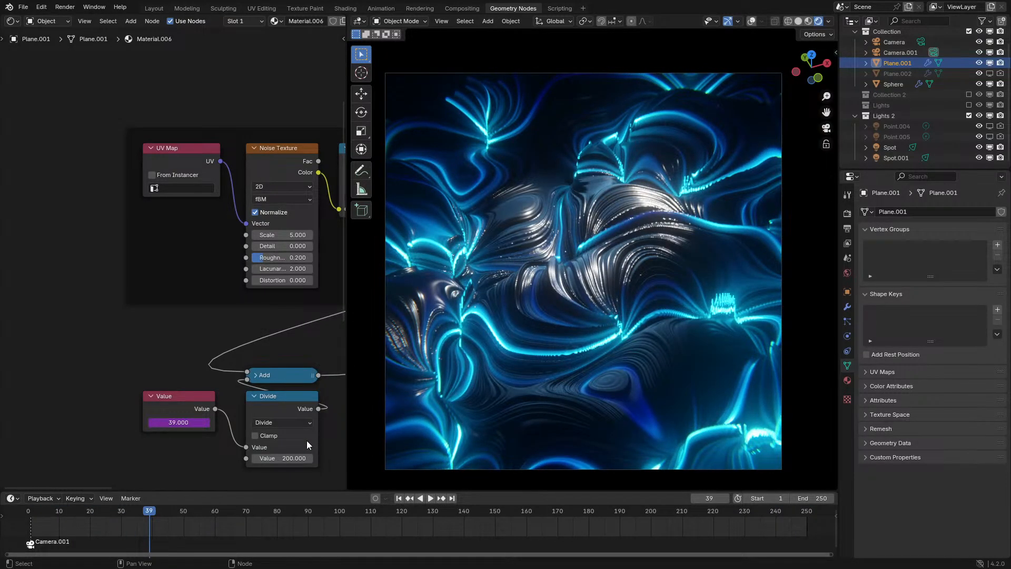
# Set the Divide node's divisor to 500, play the animation, and flip the divisor to -500
pyautogui.scroll(5, 530, 345)
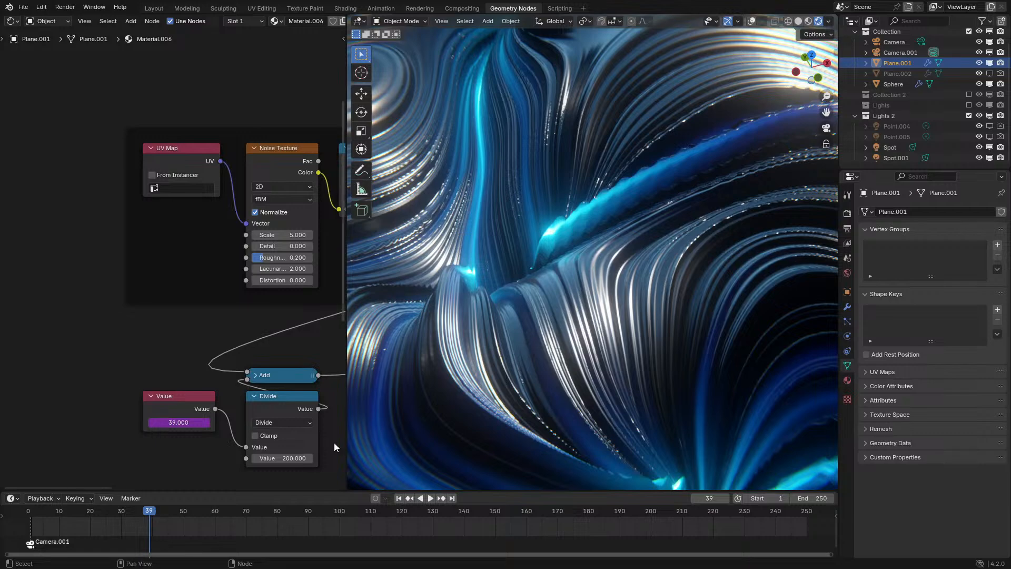
pyautogui.press('Return')
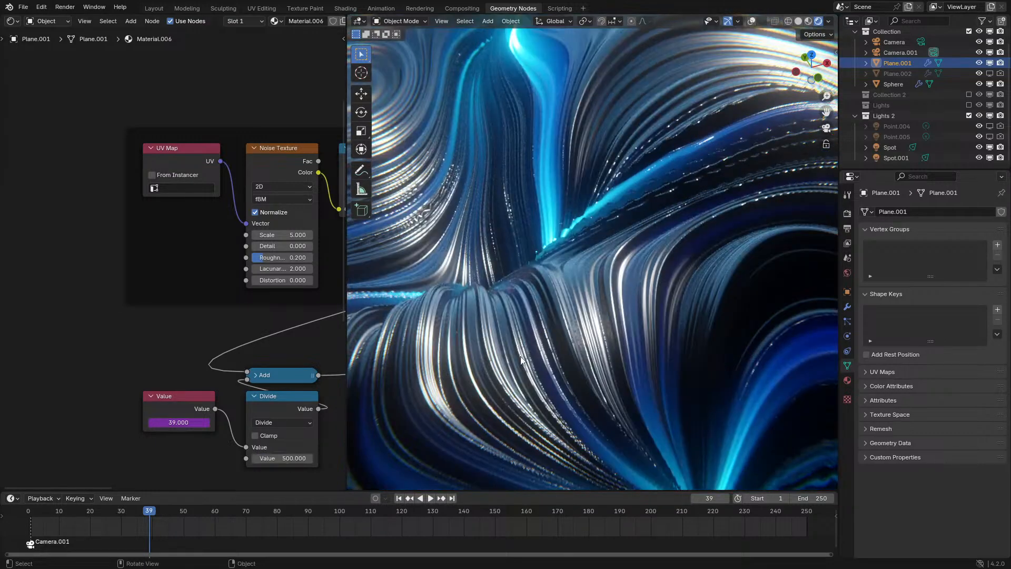
pyautogui.scroll(-5, 540, 348)
pyautogui.press('space')
pyautogui.scroll(2, 541, 348)
pyautogui.scroll(-3, 540, 349)
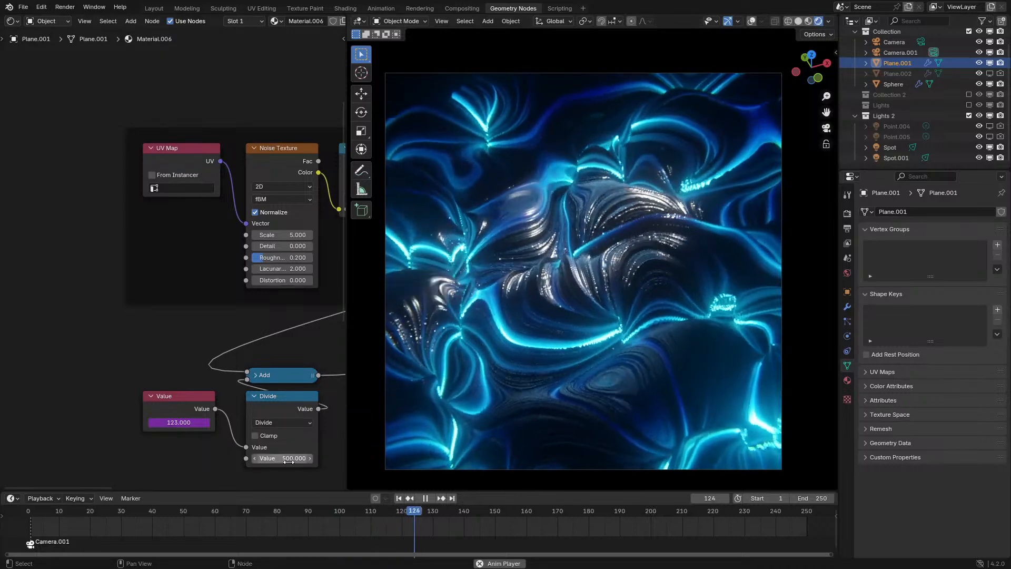
pyautogui.press('-')
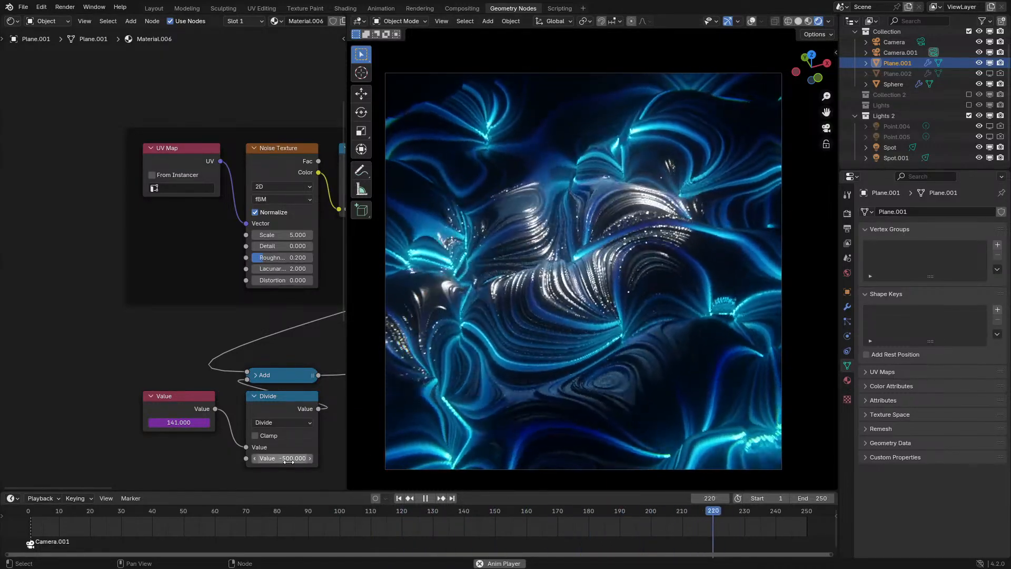
pyautogui.press('space')
# Try moving the blue emission Color Ramp node sideways below the lower Mix node
pyautogui.scroll(-8, 70, 352)
pyautogui.moveTo(161, 329); pyautogui.dragTo(4, 310, button='middle')
pyautogui.moveTo(343, 310); pyautogui.dragTo(241, 320, button='middle')
pyautogui.scroll(1, 241, 320)
pyautogui.moveTo(132, 372); pyautogui.dragTo(160, 342, button='middle')
pyautogui.moveTo(170, 418); pyautogui.dragTo(108, 420)
pyautogui.rightClick(109, 420)
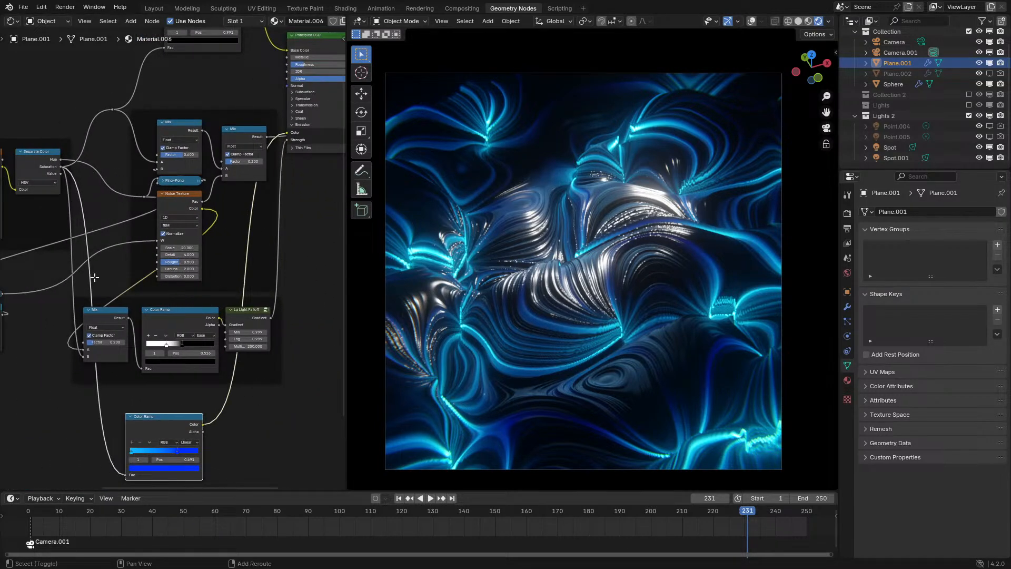
# Add a reroute on the link feeding the blue Color Ramp and place it beside the lower Mix node
pyautogui.keyDown('shift'); pyautogui.moveTo(94, 277); pyautogui.dragTo(86, 290, button='right'); pyautogui.keyUp('shift')
pyautogui.press('g')
pyautogui.click(53, 359)
pyautogui.moveTo(242, 250); pyautogui.dragTo(150, 264, button='middle')
pyautogui.scroll(4, 249, 216)
pyautogui.scroll(-4, 212, 231)
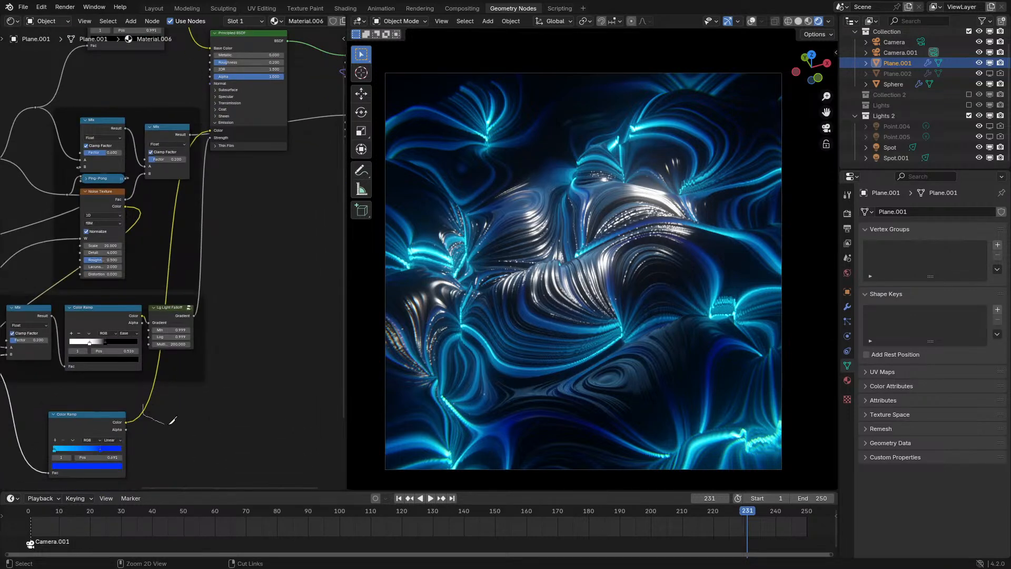
# Try a plain orange emission color with the blue Color Ramp disconnected from the Principled BSDF, and undo the changes
pyautogui.keyDown('ctrl'); pyautogui.moveTo(171, 421); pyautogui.dragTo(174, 422, button='right'); pyautogui.keyUp('ctrl')
pyautogui.click(264, 130)
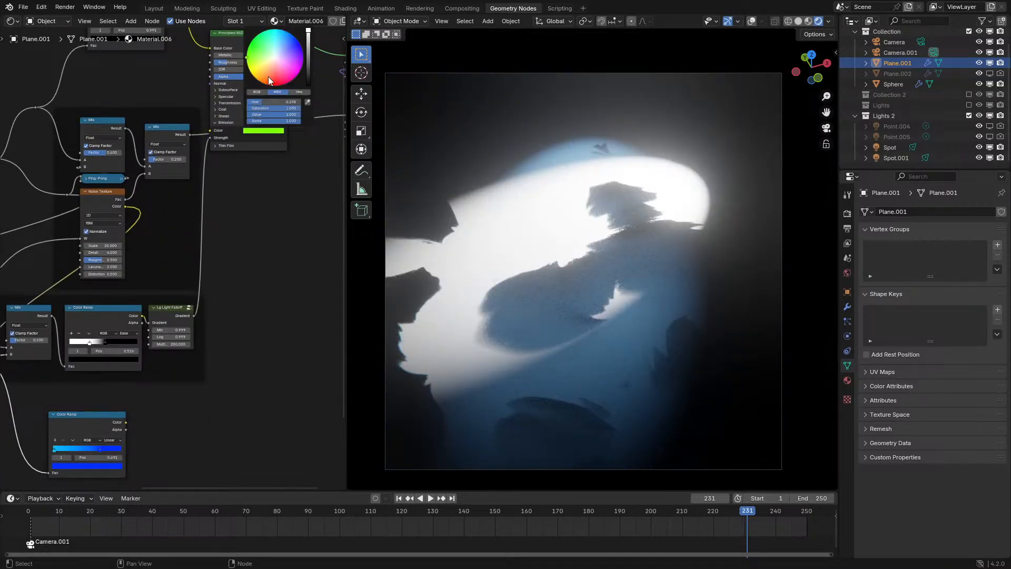
pyautogui.moveTo(269, 77); pyautogui.dragTo(270, 77)
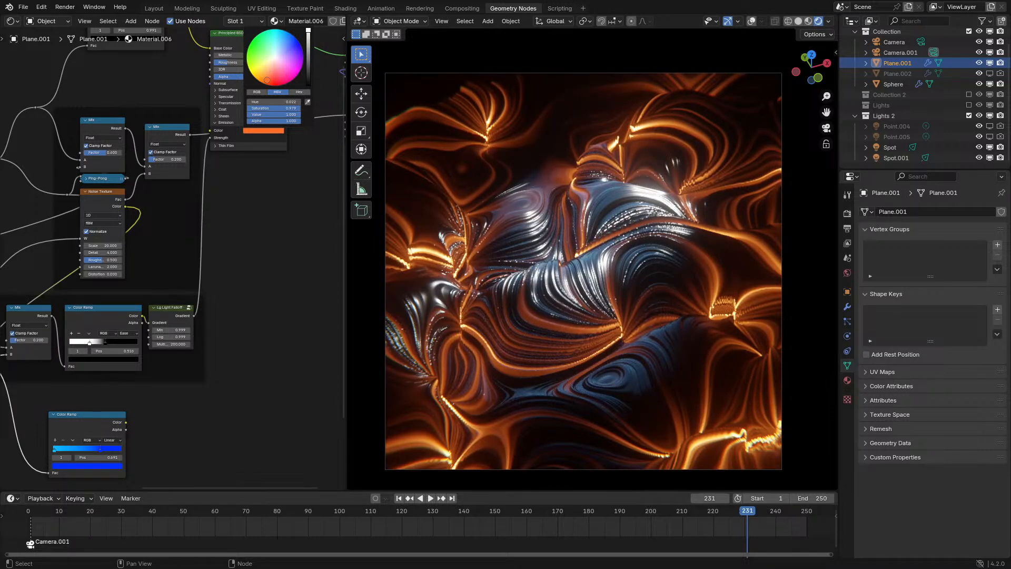
pyautogui.moveTo(267, 80); pyautogui.dragTo(248, 57)
pyautogui.hotkey('ctrl', 'z')
pyautogui.hotkey('ctrl', 'z')
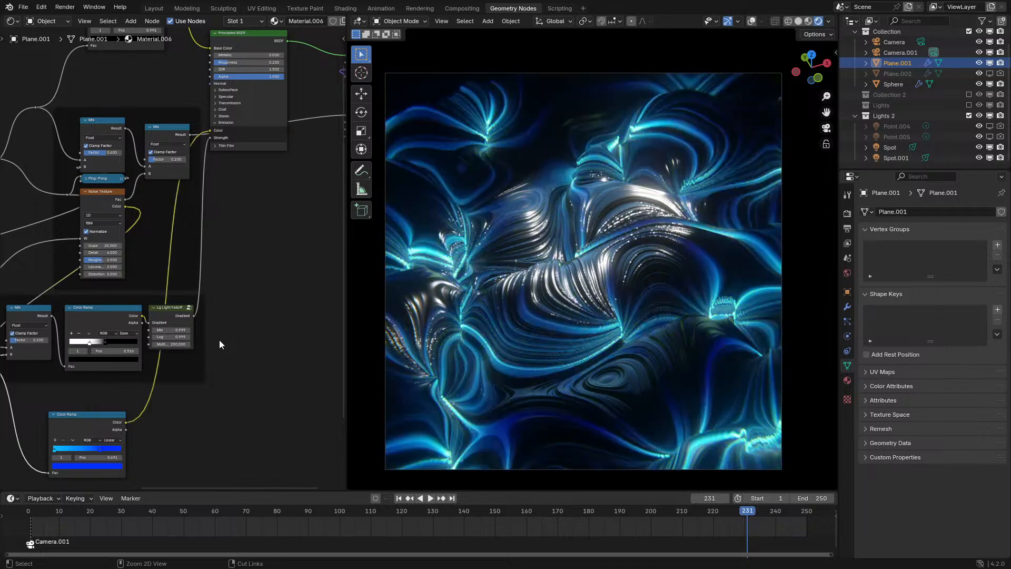
# Try shifting the hue of the Principled BSDF's plain emission color with the Color Ramp disconnected
pyautogui.hotkey('ctrl', 'shift', 'z')
pyautogui.click(262, 130)
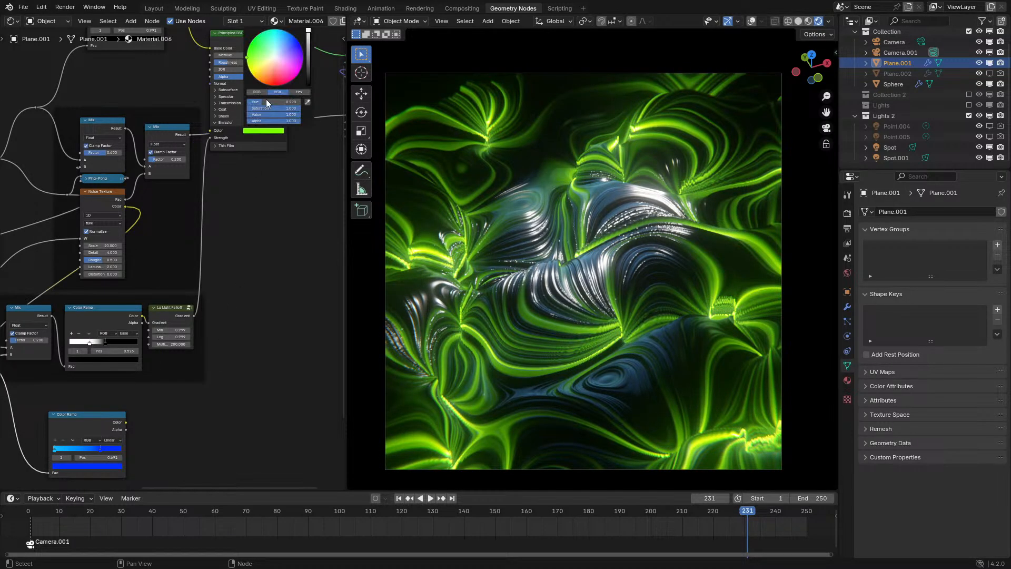
pyautogui.moveTo(267, 100); pyautogui.dragTo(300, 100)
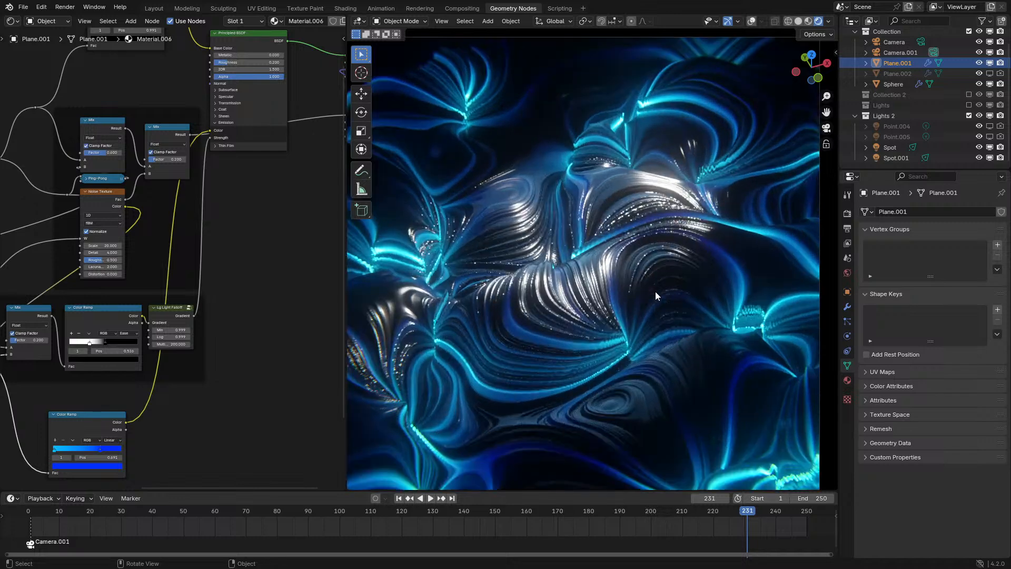
pyautogui.scroll(-1, 656, 292)
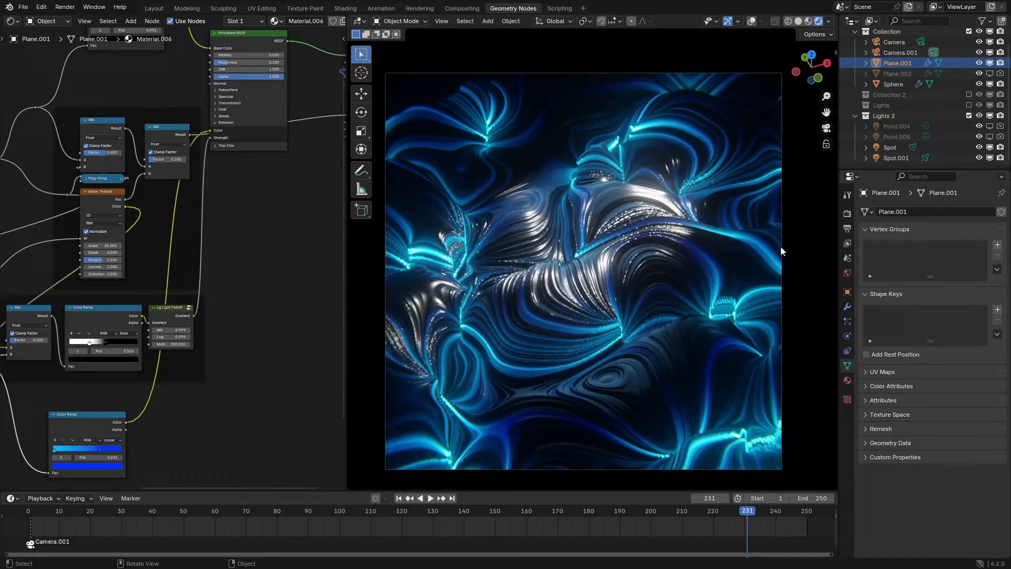
# Enable Use Curves in the color management settings and remove the control points from the red, green and blue curves
pyautogui.click(848, 215)
pyautogui.scroll(-10, 912, 463)
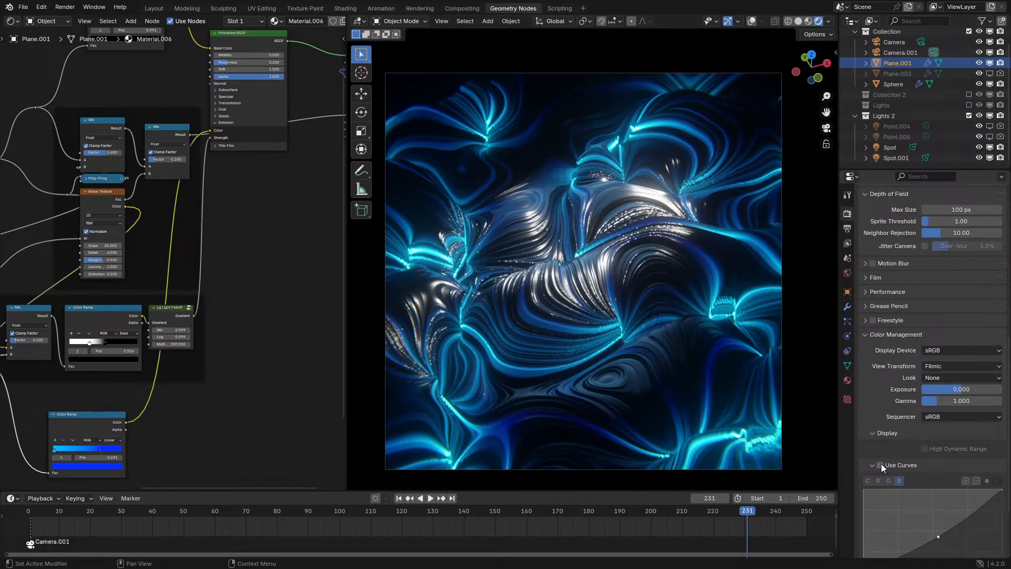
pyautogui.click(880, 465)
pyautogui.scroll(-4, 953, 476)
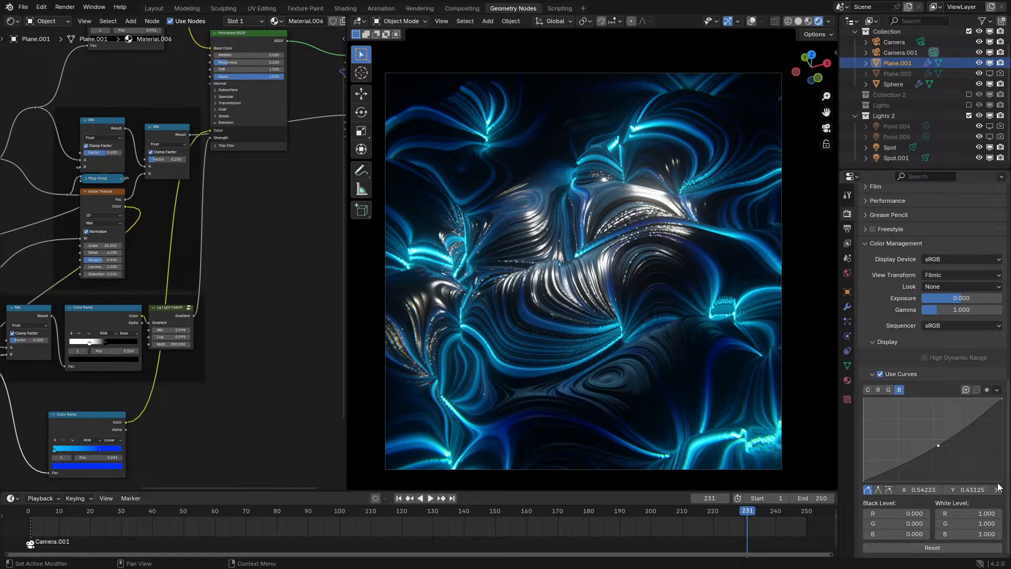
pyautogui.scroll(1, 948, 458)
pyautogui.click(879, 403)
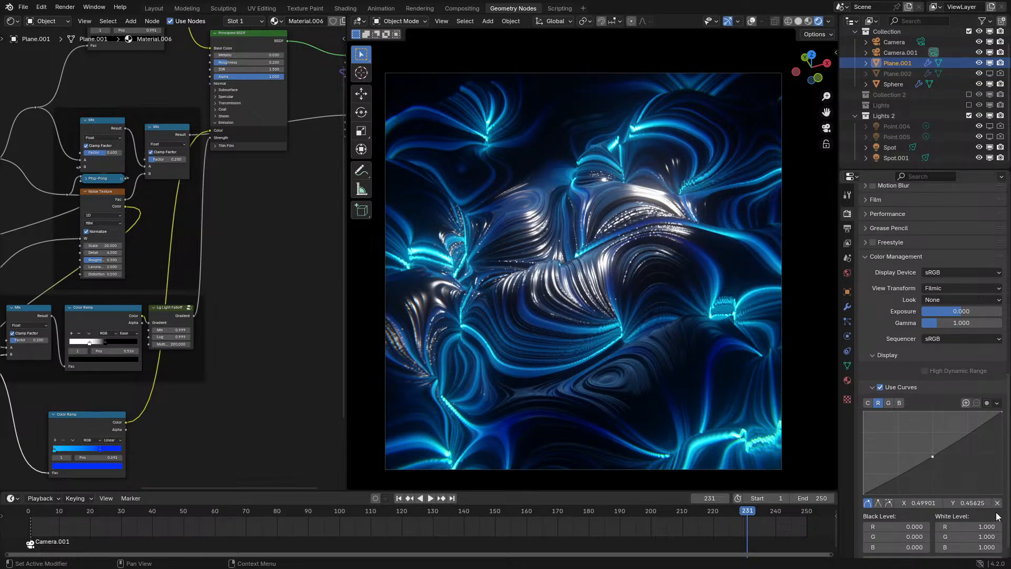
pyautogui.click(889, 403)
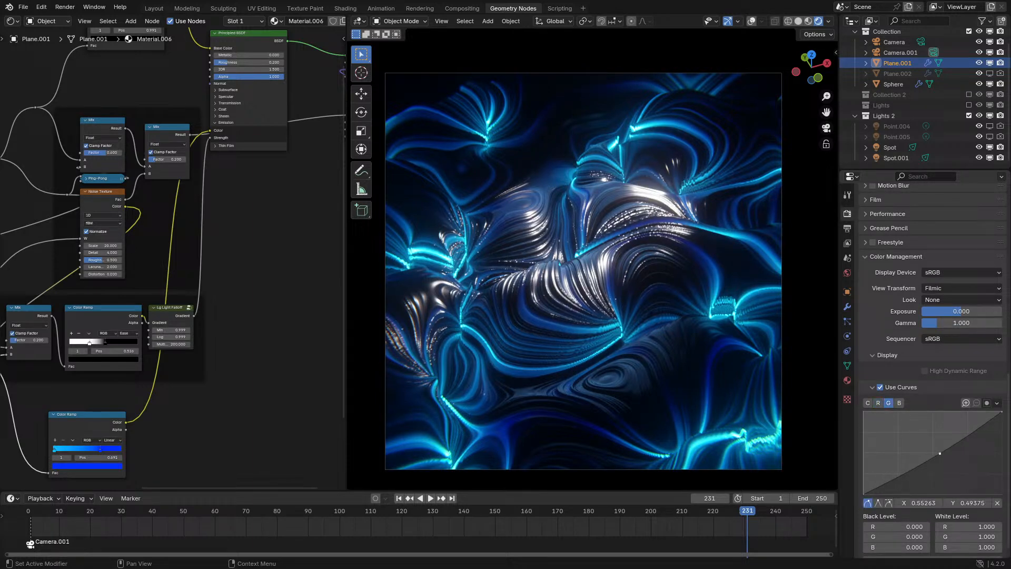
pyautogui.click(998, 503)
pyautogui.click(899, 403)
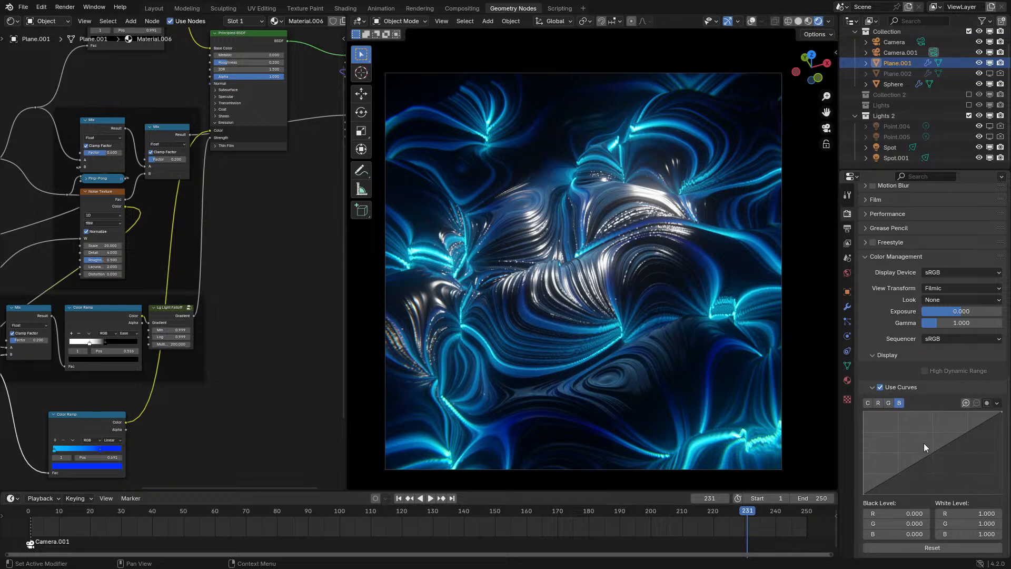
# Try raising the blue and red color management curves, deleting each added control point
pyautogui.click(927, 446)
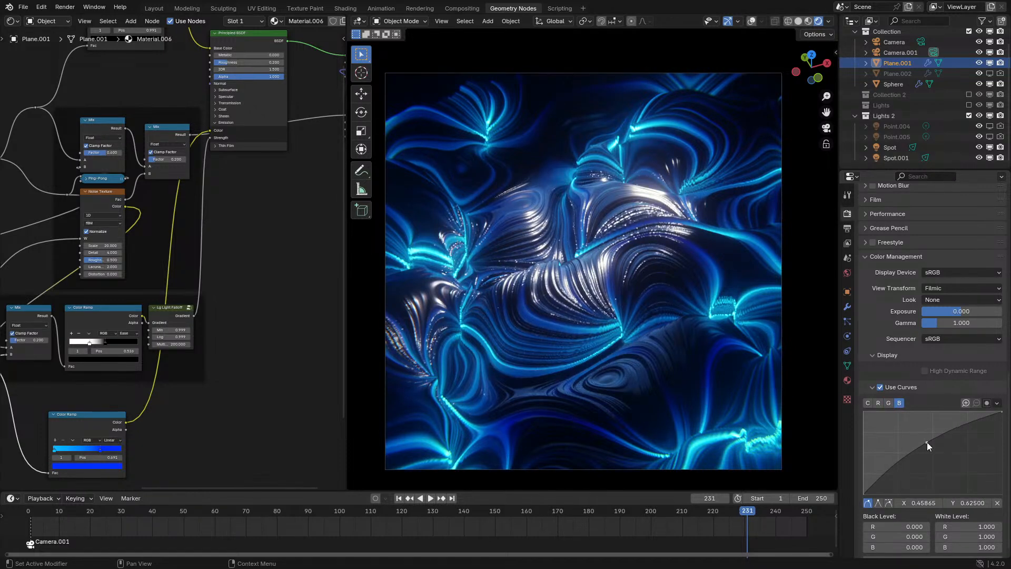
pyautogui.moveTo(916, 430)
pyautogui.mouseDown()
pyautogui.moveTo(967, 471)
pyautogui.moveTo(936, 466)
pyautogui.moveTo(931, 434)
pyautogui.moveTo(925, 460)
pyautogui.moveTo(941, 459)
pyautogui.moveTo(955, 477)
pyautogui.moveTo(904, 434)
pyautogui.mouseUp()
pyautogui.click(997, 503)
pyautogui.click(879, 404)
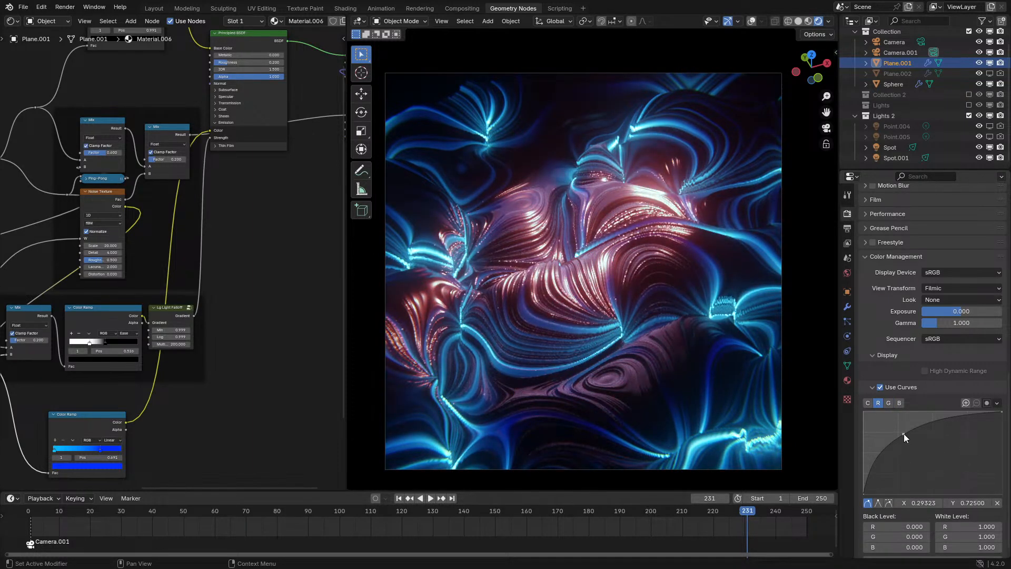
pyautogui.click(997, 502)
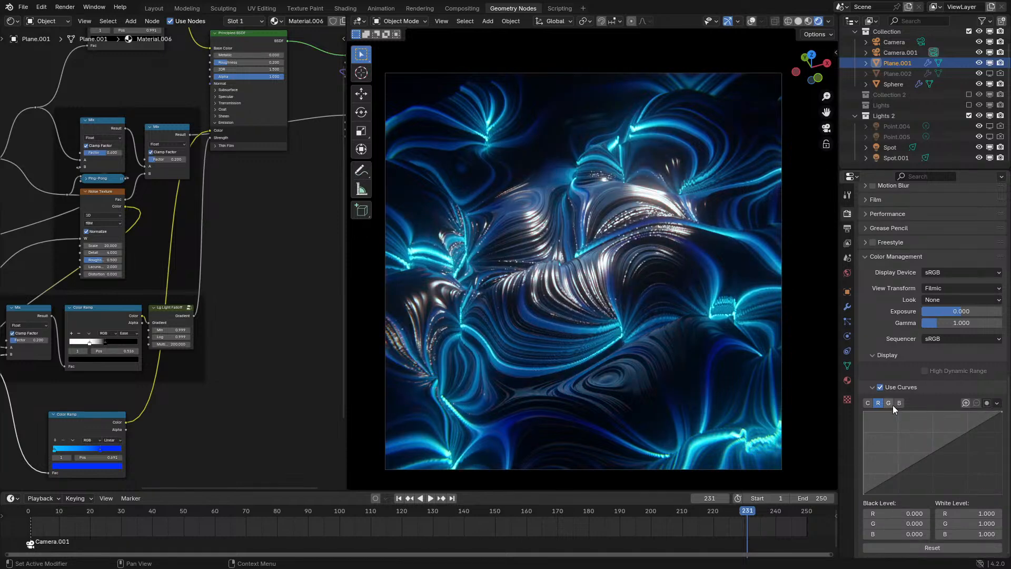
# Try lowering the green curve to about X 0.60, Y 0.35, compare the render with and without curves, and leave them disabled
pyautogui.click(889, 403)
pyautogui.click(877, 388)
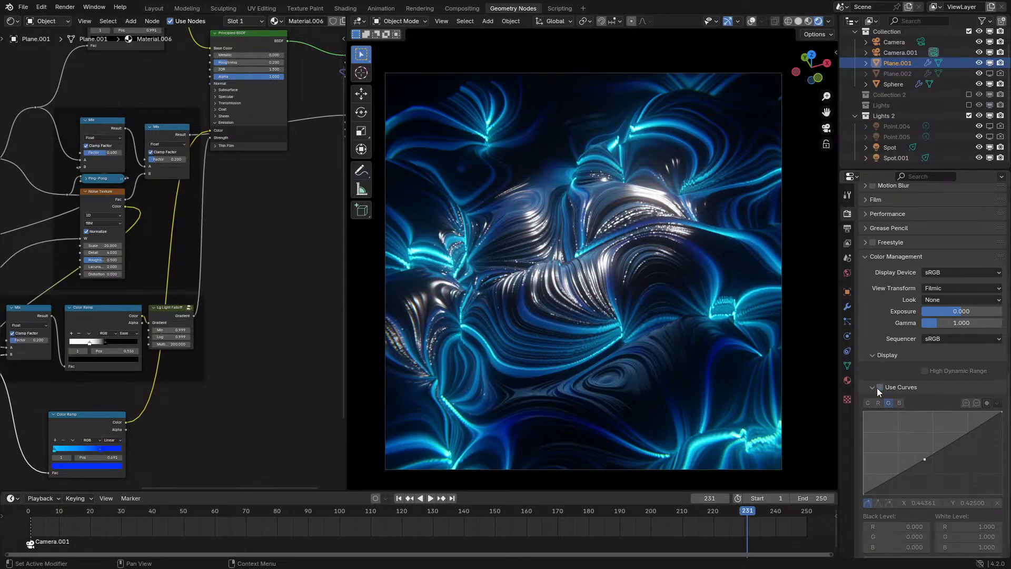
pyautogui.click(878, 388)
pyautogui.click(877, 388)
pyautogui.click(878, 388)
pyautogui.moveTo(924, 451); pyautogui.dragTo(947, 466)
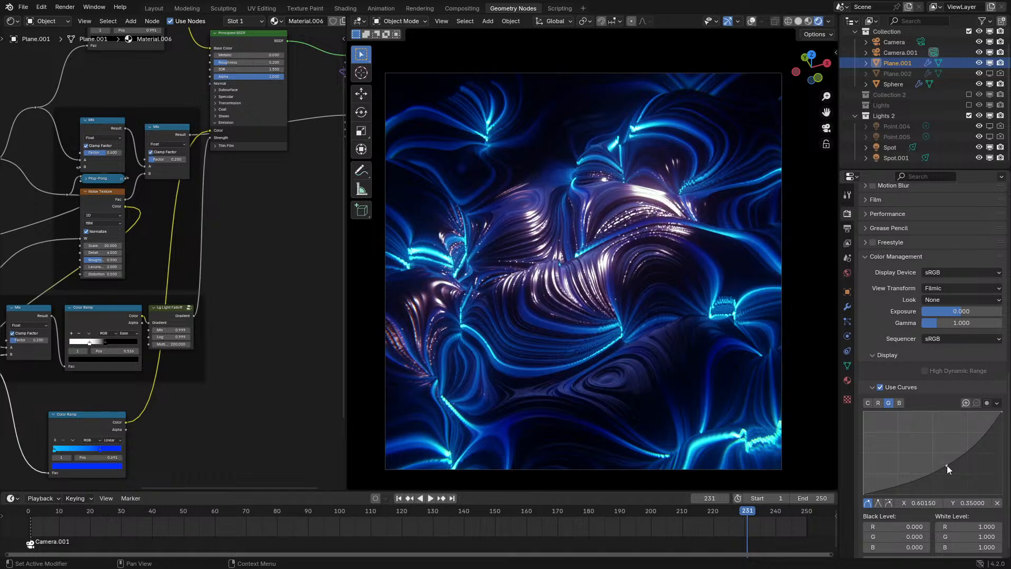
pyautogui.click(880, 387)
pyautogui.click(880, 387)
pyautogui.click(880, 386)
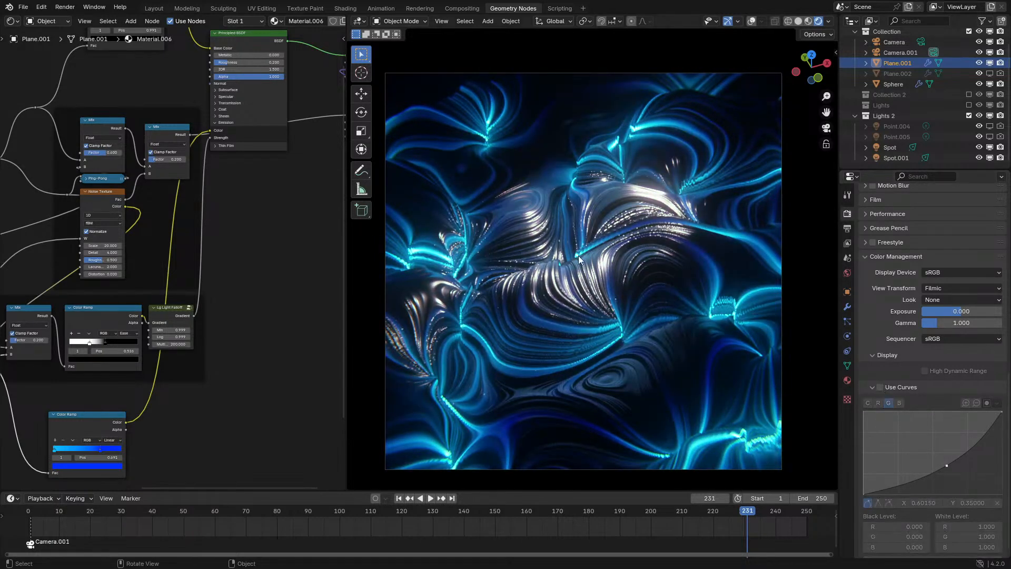
# Hide the Spot.001 and Spot lights one at a time to examine each one's contribution, restoring both
pyautogui.click(897, 158)
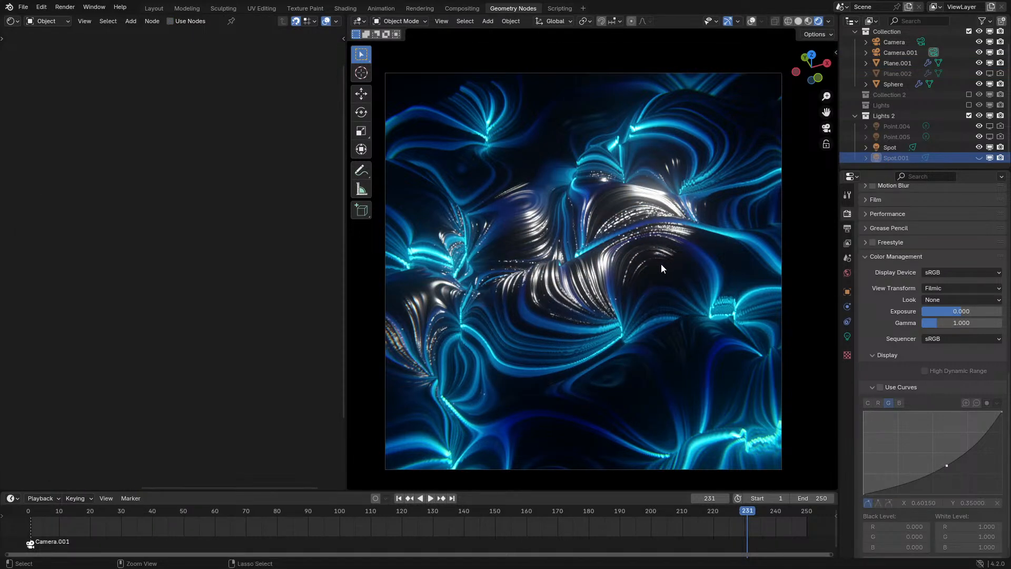
pyautogui.click(889, 148)
pyautogui.press('h')
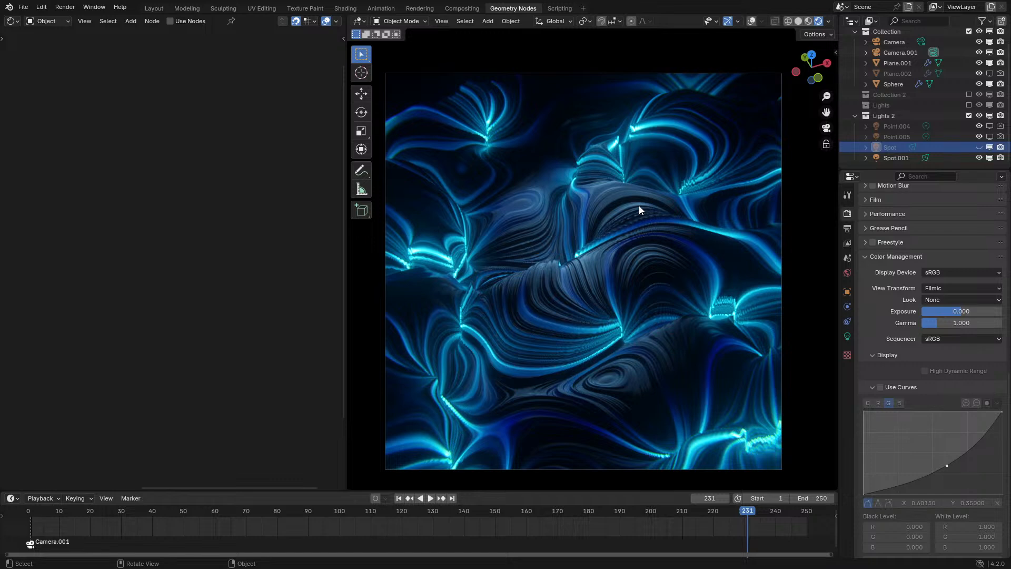
pyautogui.hotkey('alt', 'h')
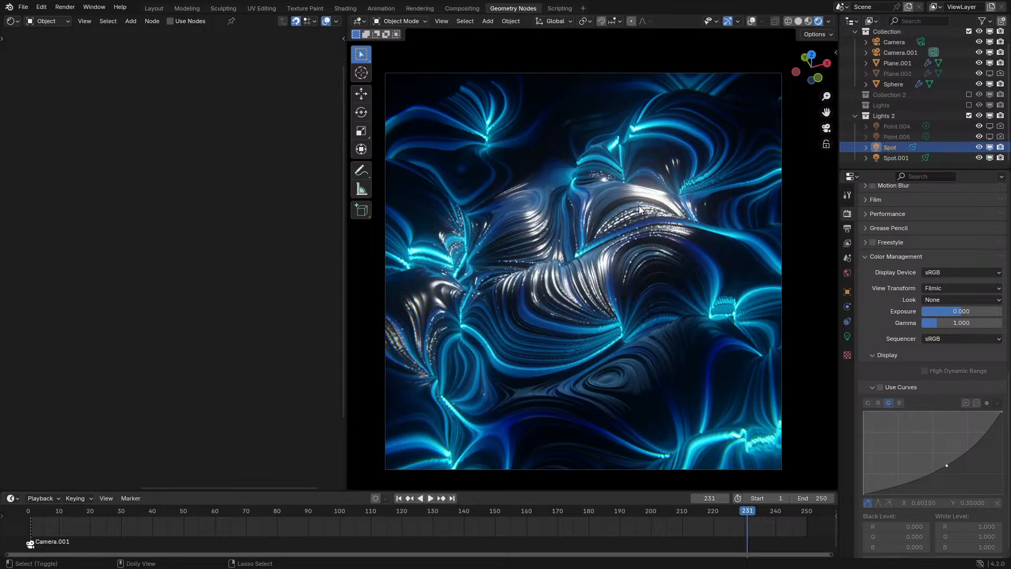
# Set the Spot light's power to 1000 W
pyautogui.click(847, 337)
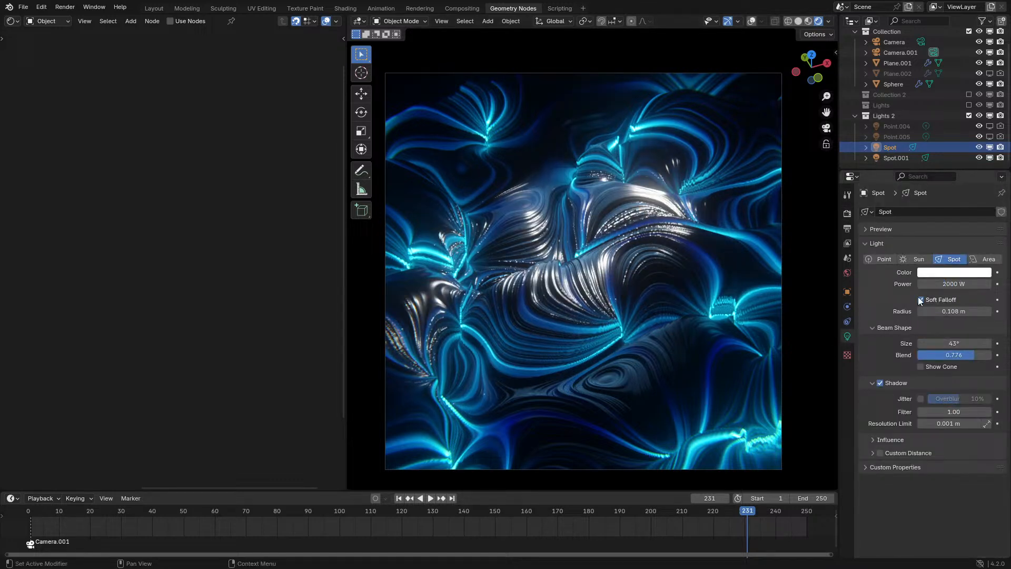
pyautogui.click(955, 283)
pyautogui.press('Right')
pyautogui.write('1')
pyautogui.press('Return')
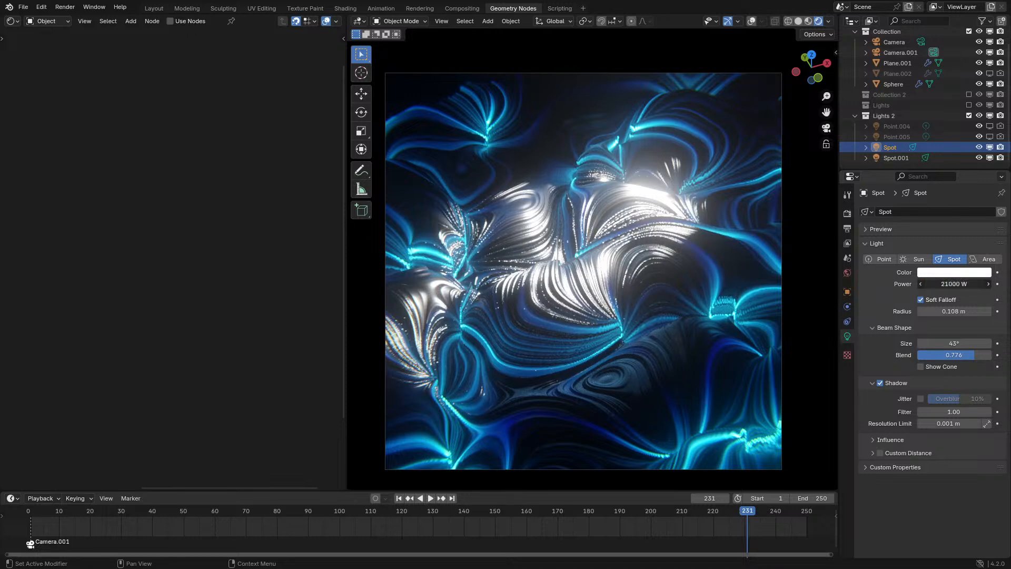
pyautogui.press('Return')
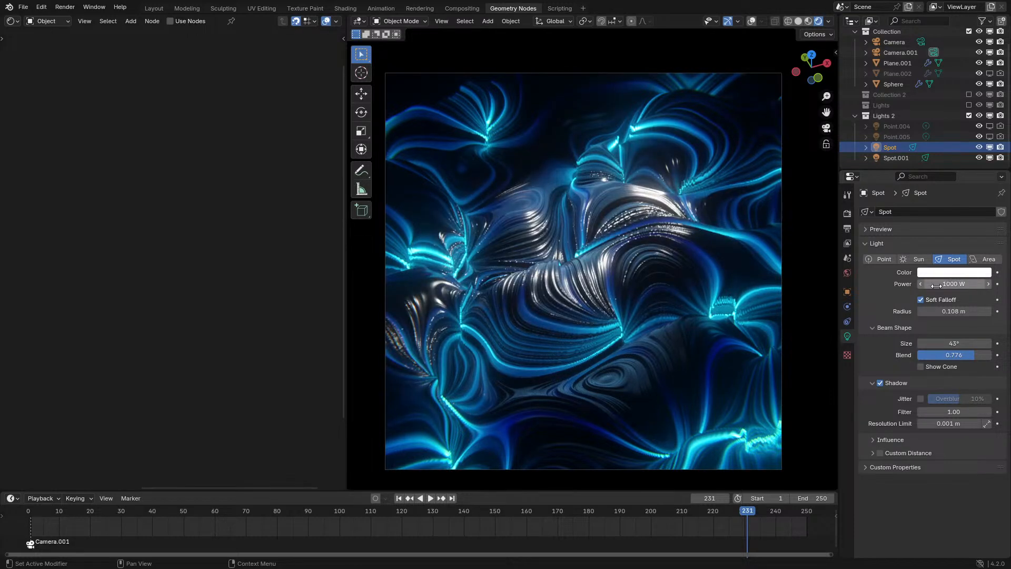
# Hide the Spot light and play the animation
pyautogui.press('h')
pyautogui.press('space')
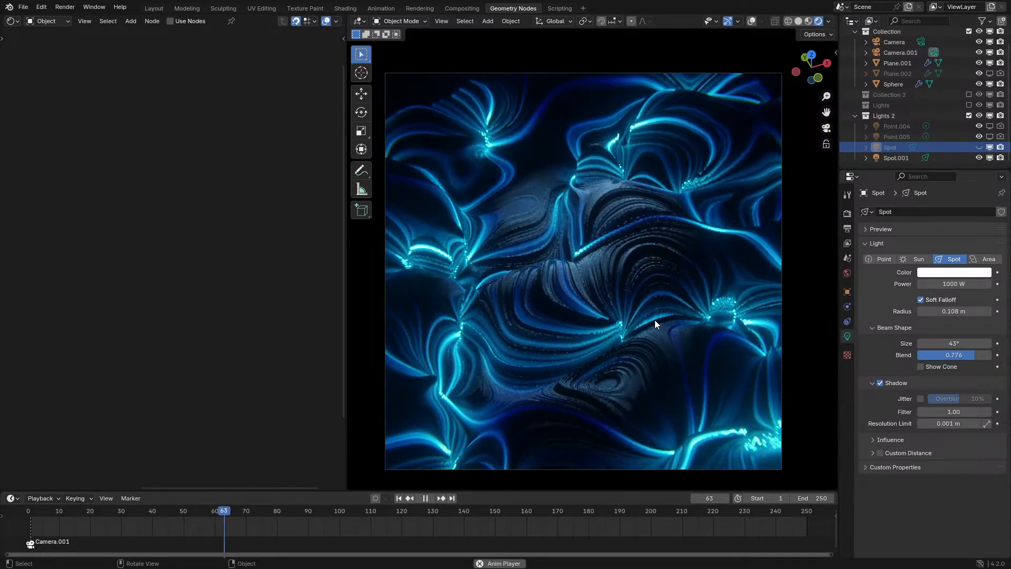
# Disconnect the blue Color Ramp from Plane.001's Principled BSDF and set the emission color to a saturated orange
pyautogui.click(655, 320)
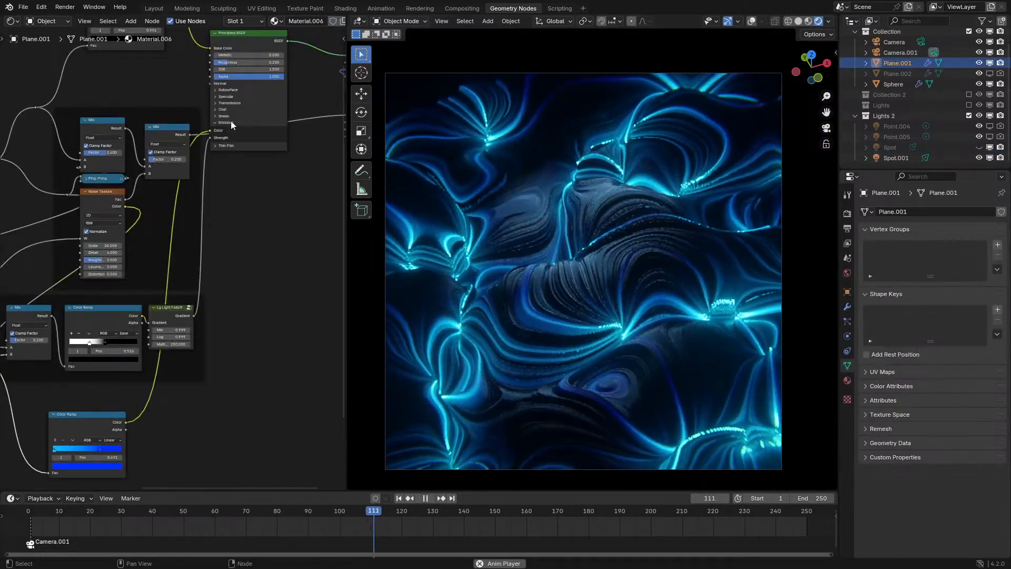
pyautogui.moveTo(231, 121); pyautogui.dragTo(218, 155, button='middle')
pyautogui.keyDown('ctrl'); pyautogui.moveTo(127, 443); pyautogui.dragTo(154, 405, button='right'); pyautogui.keyUp('ctrl')
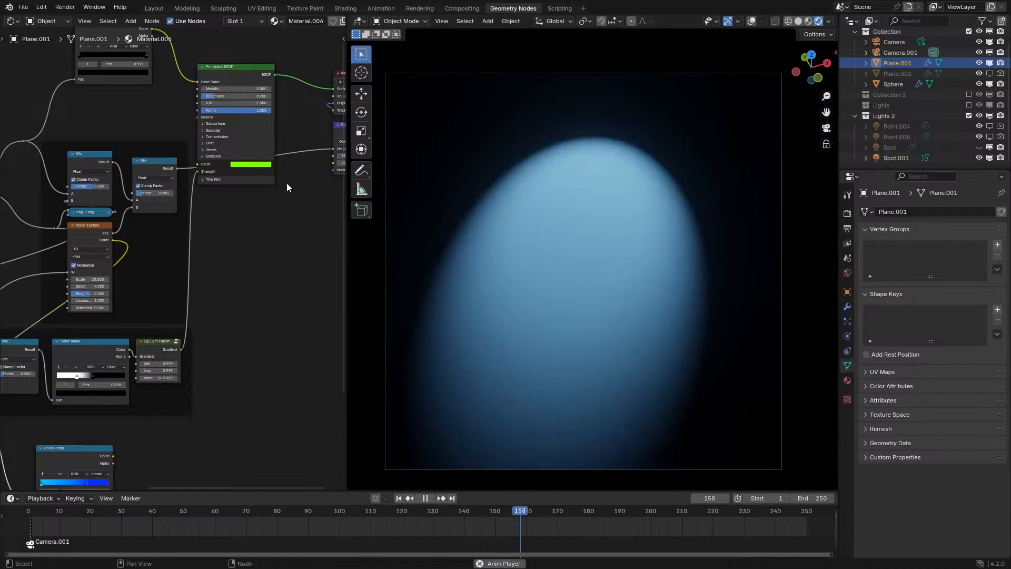
pyautogui.click(245, 167)
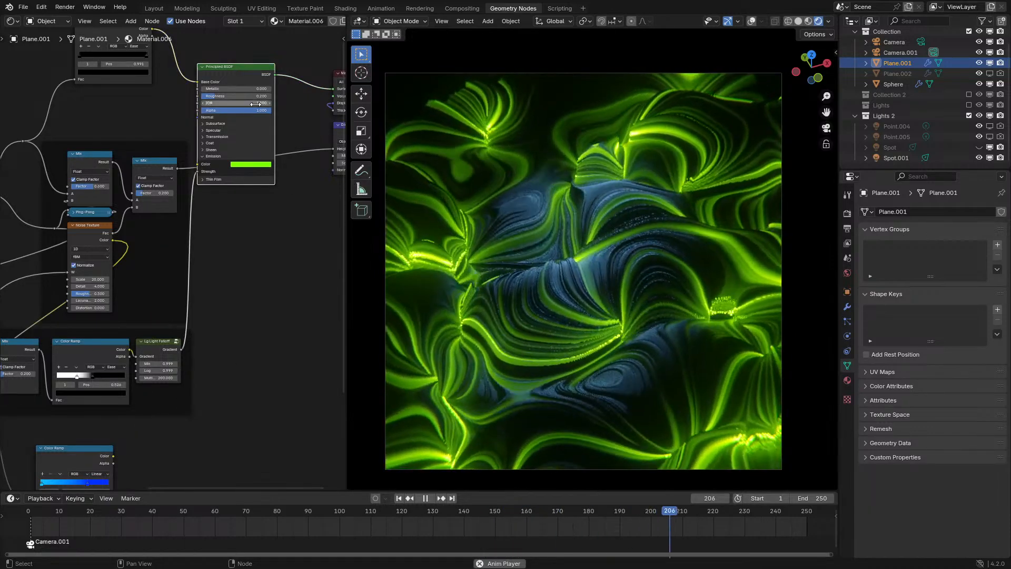
pyautogui.click(256, 164)
pyautogui.moveTo(266, 108)
pyautogui.mouseDown()
pyautogui.moveTo(273, 99)
pyautogui.moveTo(261, 120)
pyautogui.moveTo(289, 99)
pyautogui.moveTo(276, 68)
pyautogui.moveTo(254, 64)
pyautogui.moveTo(240, 105)
pyautogui.moveTo(252, 117)
pyautogui.mouseUp()
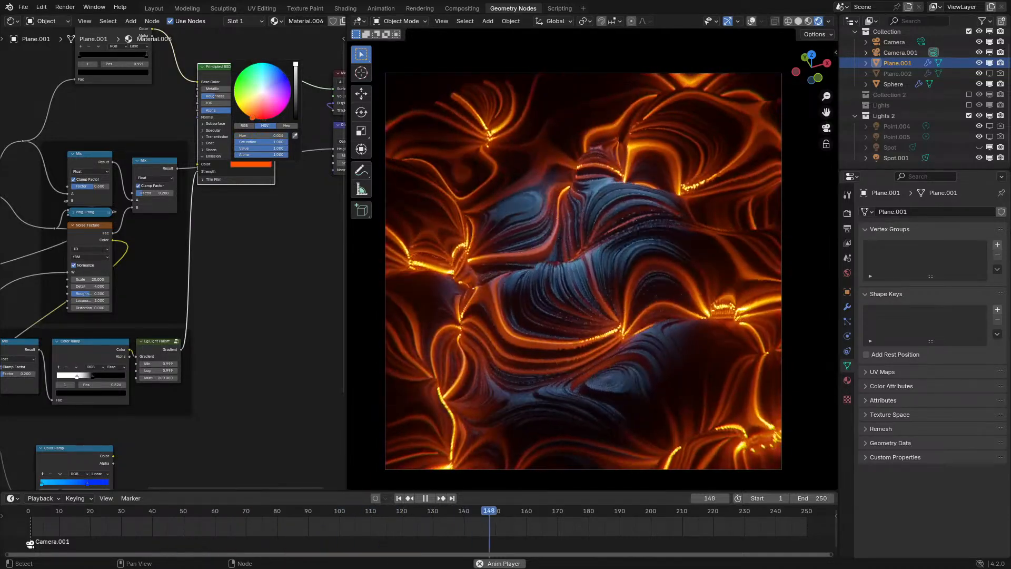
# Duplicate the 1D Noise Texture node and place the copy beside the disconnected blue Color Ramp
pyautogui.scroll(-2, 166, 273)
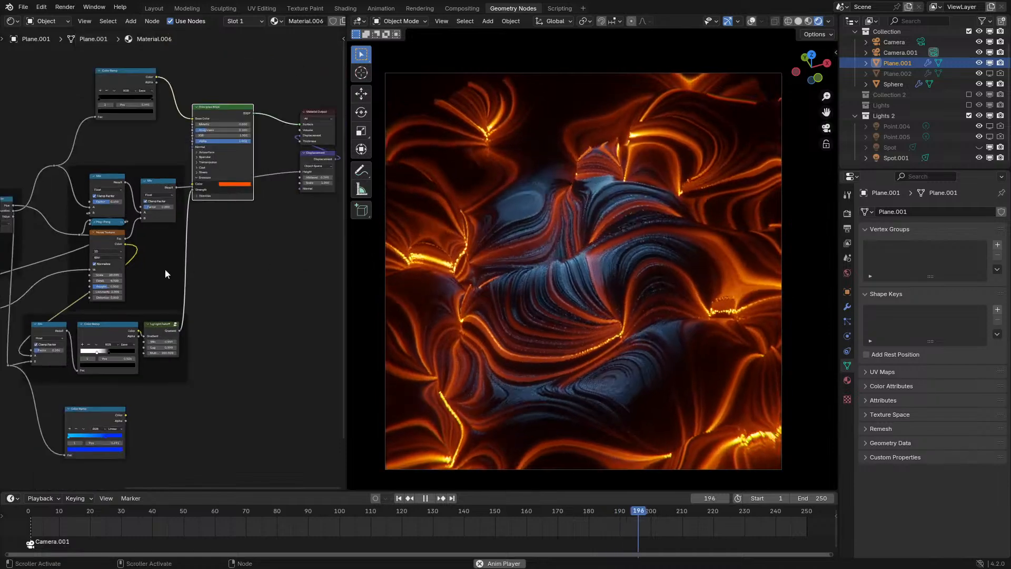
pyautogui.moveTo(165, 274); pyautogui.dragTo(318, 236, button='middle')
pyautogui.scroll(4, 234, 230)
pyautogui.click(289, 180)
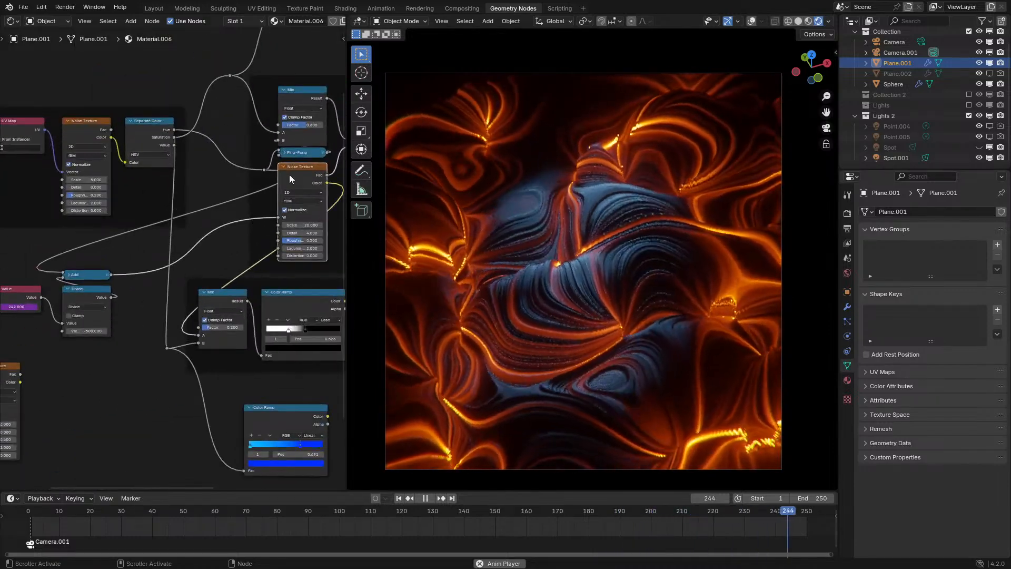
pyautogui.moveTo(289, 179); pyautogui.dragTo(186, 193, button='middle')
pyautogui.hotkey('ctrl', 'v')
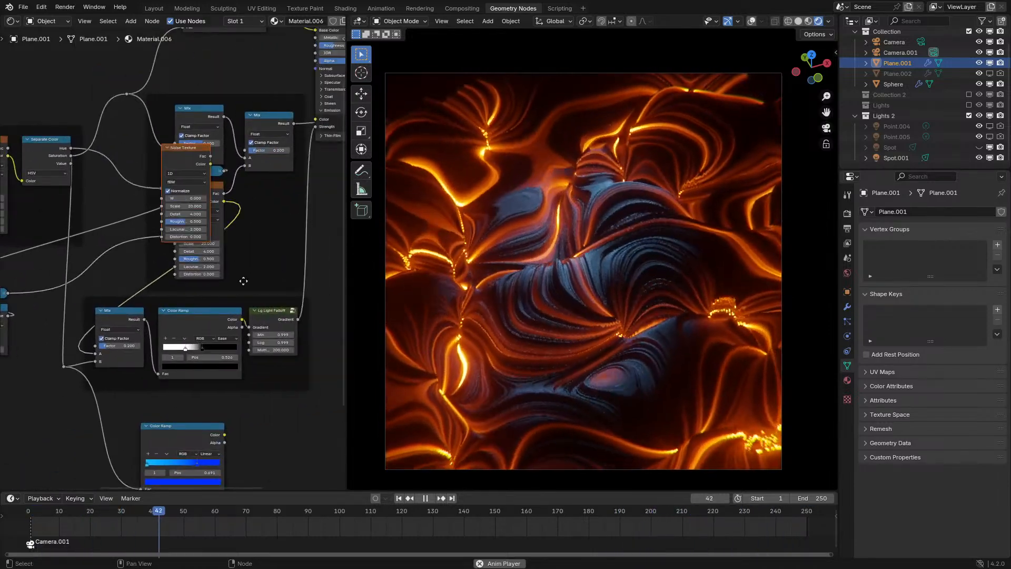
pyautogui.press('g')
pyautogui.click(306, 452)
pyautogui.moveTo(242, 297); pyautogui.dragTo(197, 272, button='middle')
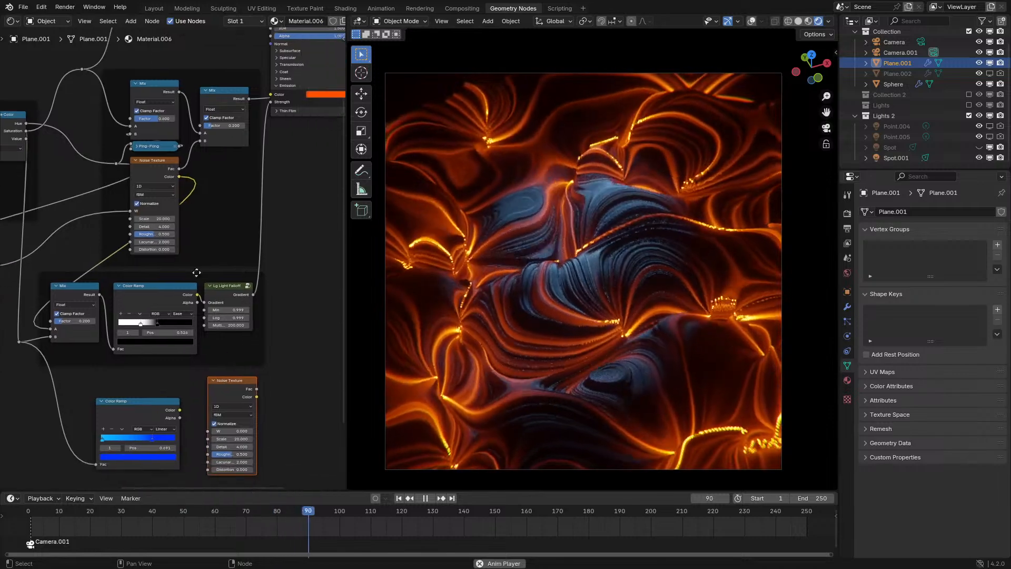
# Add a Combine XYZ node and feed its X and Y inputs from the Separate Color node's outputs
pyautogui.scroll(2, 72, 133)
pyautogui.scroll(-1, 73, 133)
pyautogui.moveTo(72, 133); pyautogui.dragTo(98, 123, button='middle')
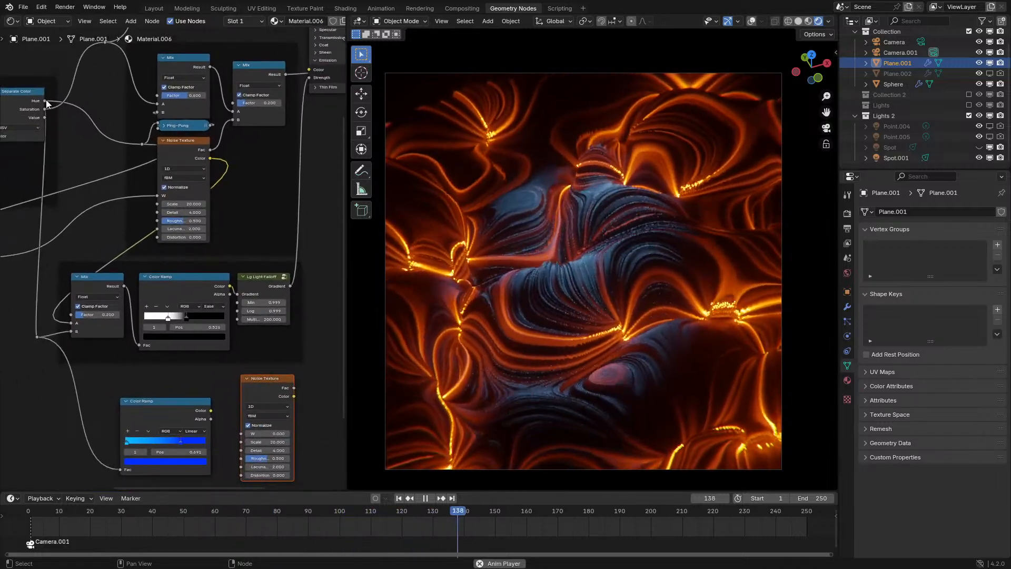
pyautogui.hotkey('shift', 'a')
pyautogui.write('combine')
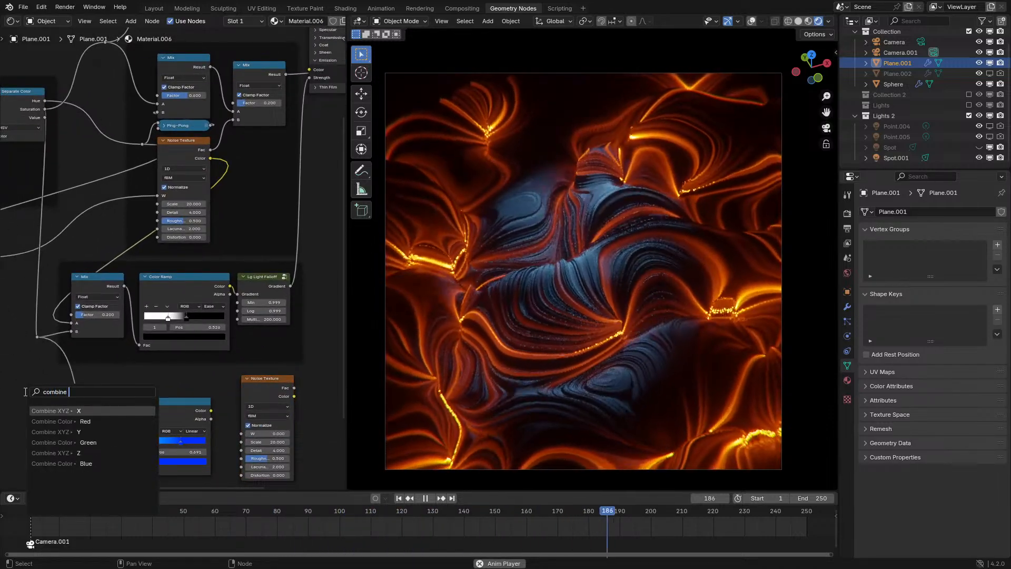
pyautogui.press('Return')
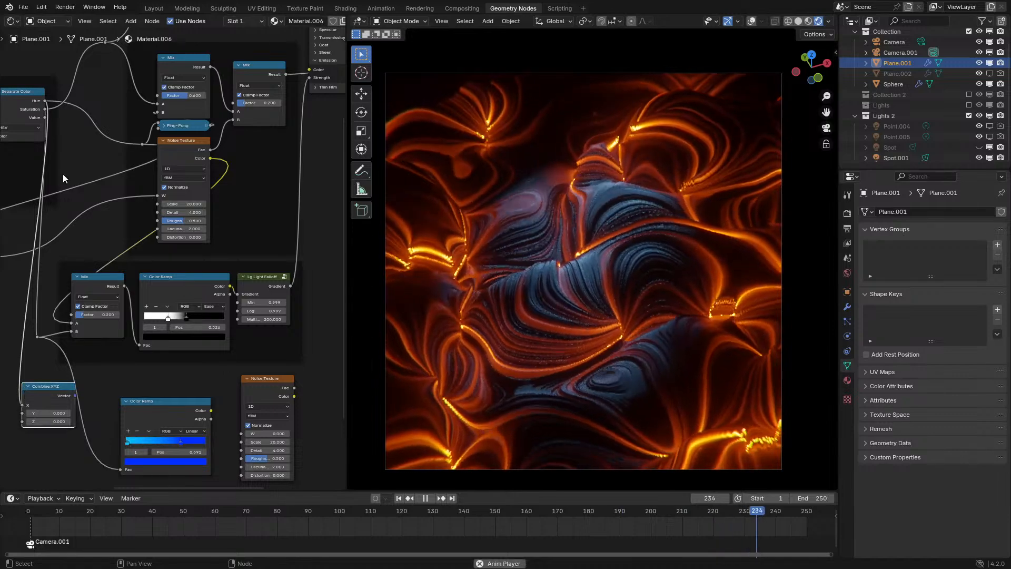
pyautogui.moveTo(45, 118); pyautogui.dragTo(23, 411)
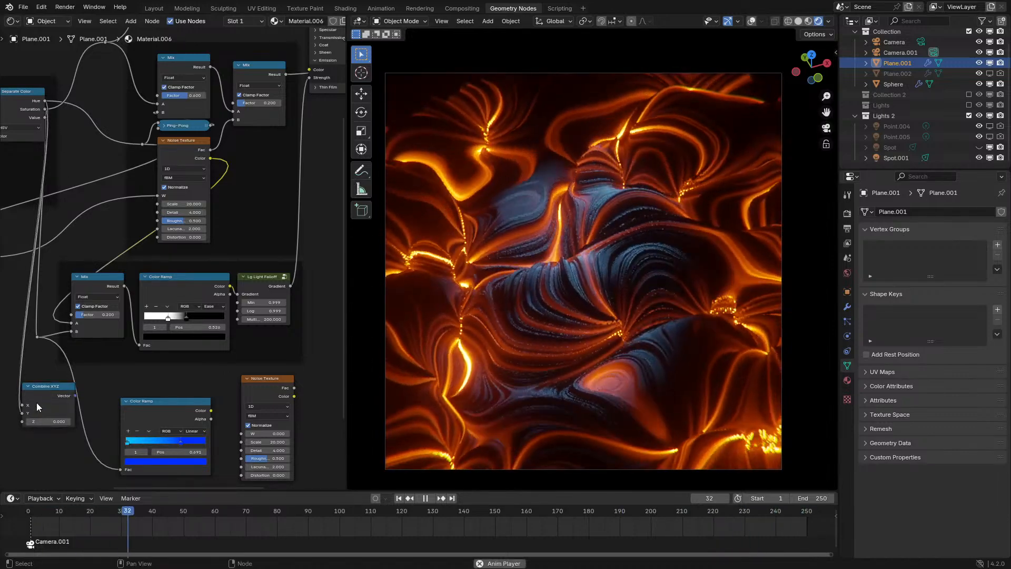
# Move the Combine XYZ and duplicated Noise Texture nodes below the blue Color Ramp, set the noise to 2D, and stop playback
pyautogui.moveTo(36, 403); pyautogui.dragTo(73, 262, button='middle')
pyautogui.moveTo(79, 278); pyautogui.dragTo(200, 405)
pyautogui.click(279, 288)
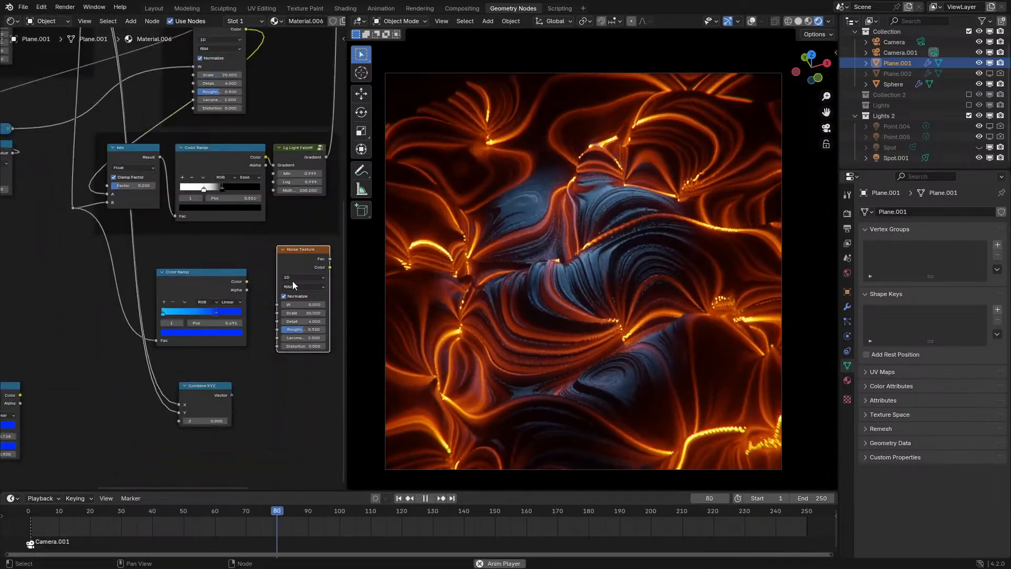
pyautogui.keyDown('ctrl'); pyautogui.scroll(-1, 293, 280); pyautogui.keyUp('ctrl')
pyautogui.moveTo(296, 264); pyautogui.dragTo(281, 355)
pyautogui.press('space')
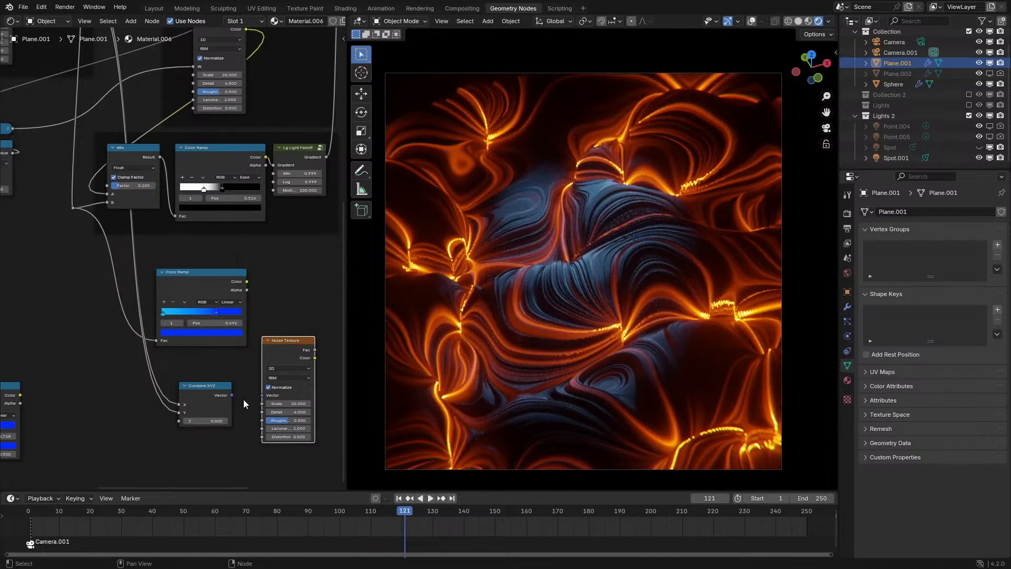
# Link Combine XYZ to the 2D Noise Texture's Vector through a vector Multiply node and preview the noise on the surface
pyautogui.moveTo(232, 396); pyautogui.dragTo(260, 415)
pyautogui.write('mul')
pyautogui.click(240, 458)
pyautogui.keyDown('ctrl'); pyautogui.keyDown('shift'); pyautogui.click(279, 359); pyautogui.keyUp('shift'); pyautogui.keyUp('ctrl')
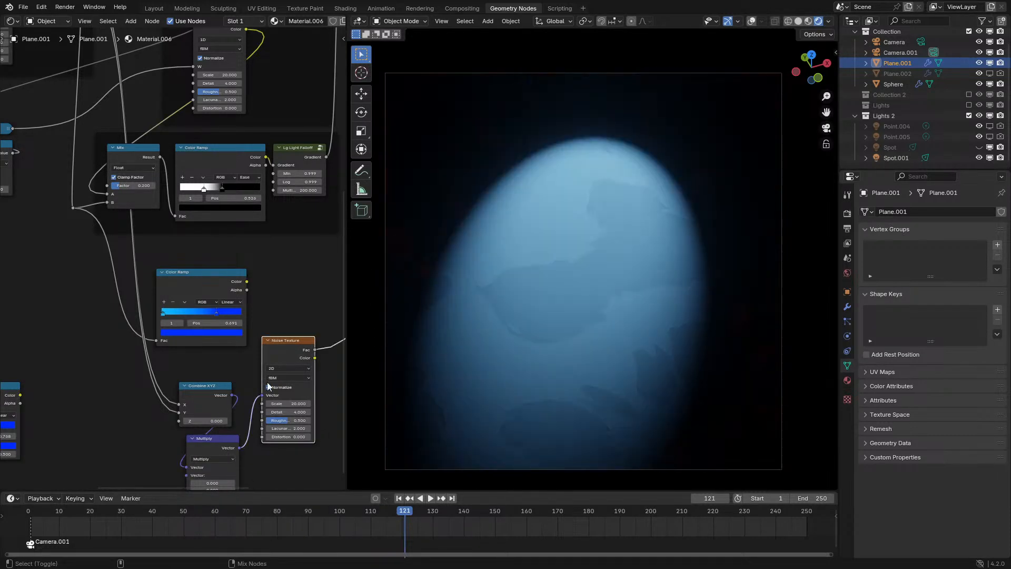
# Set all three components of the vector Multiply node to 1
pyautogui.moveTo(243, 423); pyautogui.dragTo(248, 340, button='middle')
pyautogui.scroll(4, 248, 340)
pyautogui.moveTo(233, 452); pyautogui.dragTo(233, 472)
pyautogui.write('1')
pyautogui.press('Return')
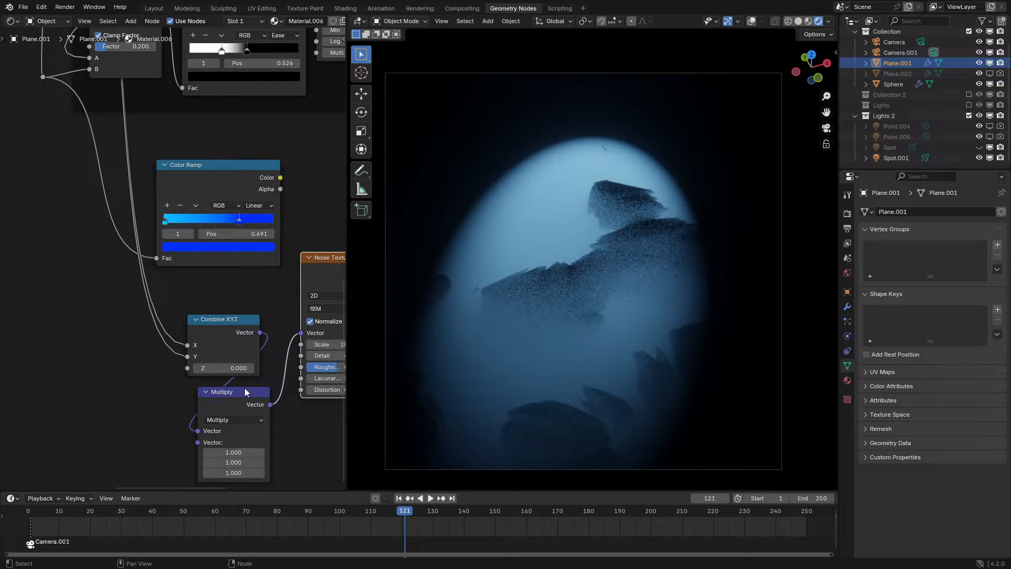
# Reposition the Combine XYZ node and connect the Add node's output to its X input, working in the maximized node editor
pyautogui.moveTo(256, 349); pyautogui.dragTo(169, 352, button='middle')
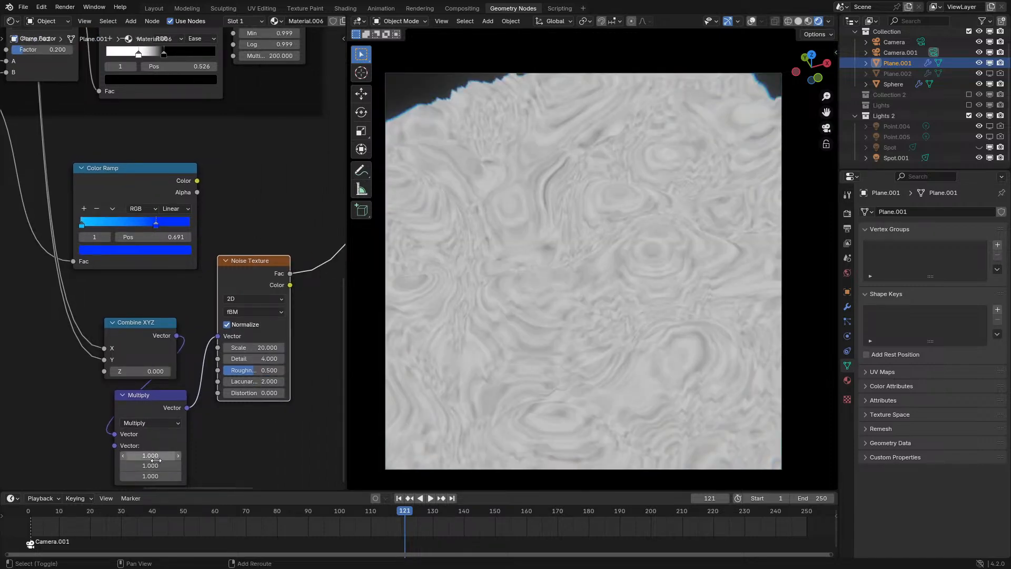
pyautogui.moveTo(153, 466)
pyautogui.mouseDown()
pyautogui.moveTo(105, 466)
pyautogui.moveTo(153, 465)
pyautogui.mouseUp()
pyautogui.scroll(-2, 122, 349)
pyautogui.hotkey('ctrl', 'space')
pyautogui.moveTo(479, 376); pyautogui.dragTo(377, 437)
pyautogui.scroll(-5, 379, 232)
pyautogui.moveTo(377, 226); pyautogui.dragTo(393, 326, button='middle')
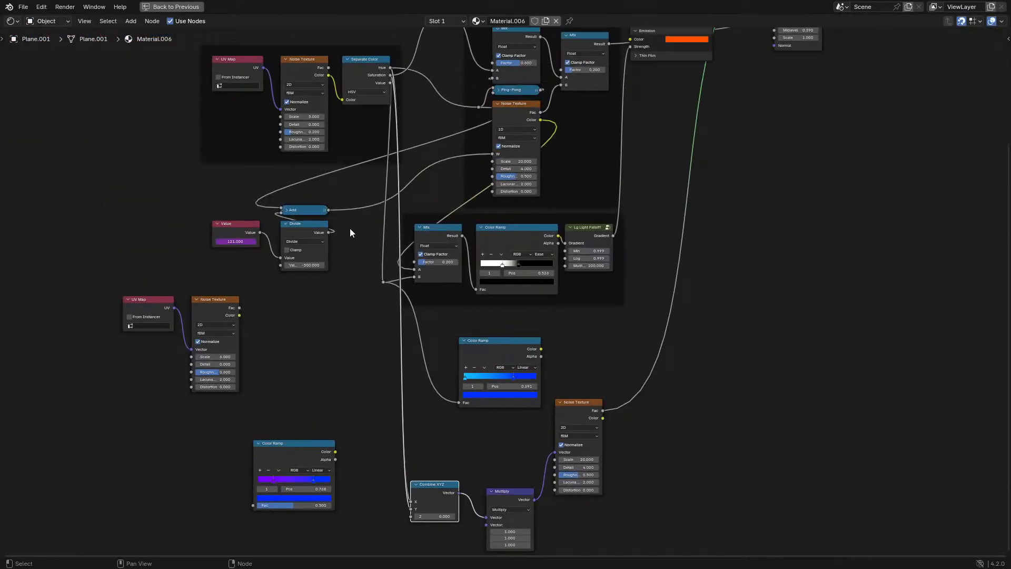
pyautogui.moveTo(328, 209); pyautogui.dragTo(410, 501)
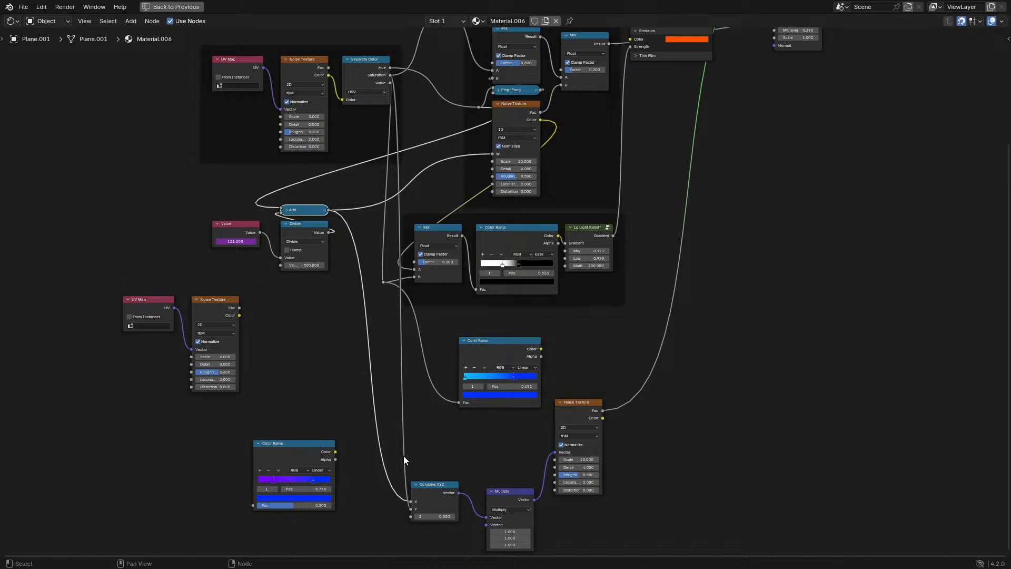
pyautogui.moveTo(403, 451); pyautogui.dragTo(396, 415, button='middle')
pyautogui.hotkey('ctrl', 'space')
# Play the animation to check how the previewed 2D noise moves, and stop it
pyautogui.moveTo(198, 410); pyautogui.dragTo(216, 402, button='middle')
pyautogui.press('space')
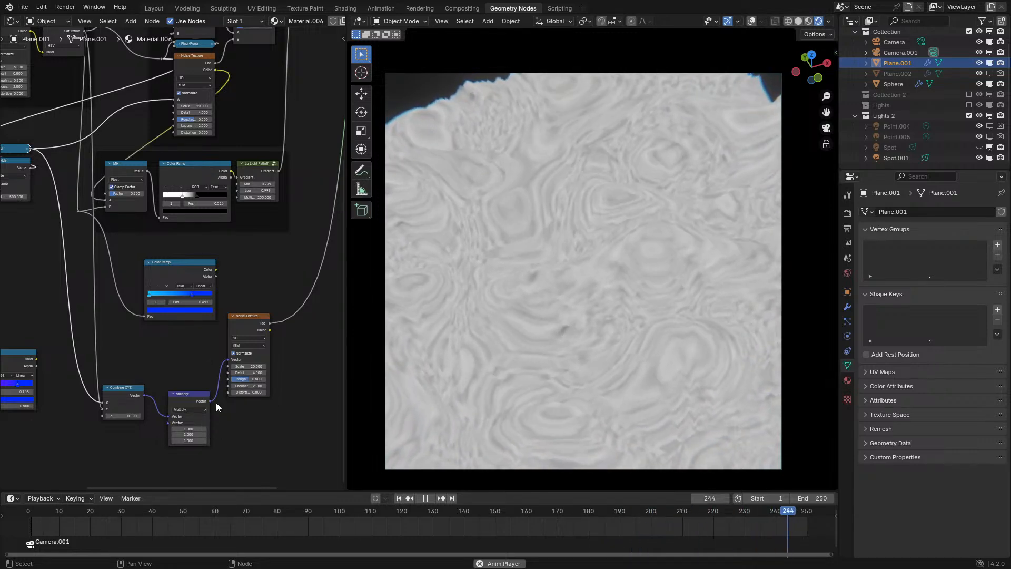
pyautogui.press('space')
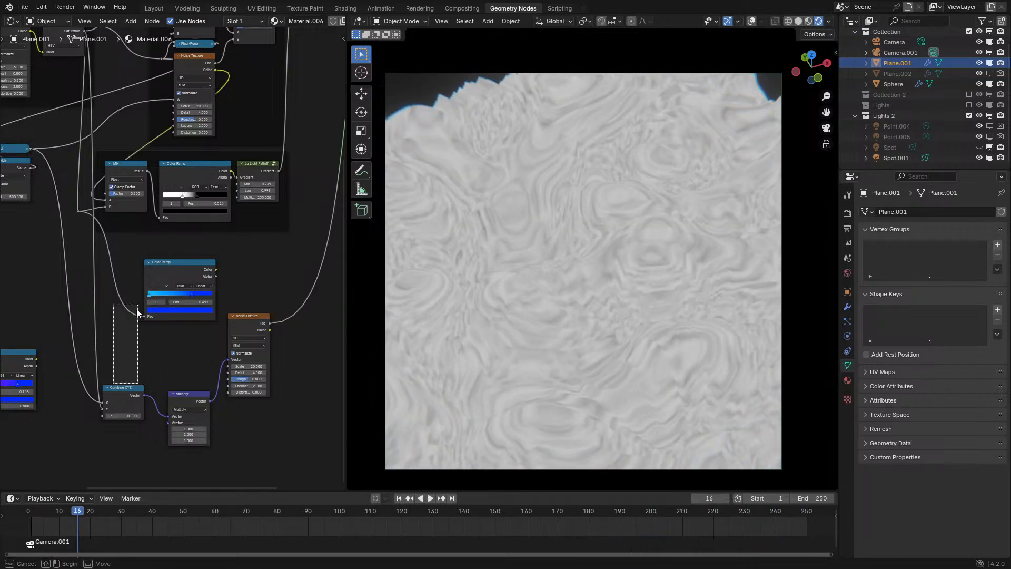
pyautogui.click(123, 394)
pyautogui.moveTo(138, 364); pyautogui.dragTo(174, 391, button='middle')
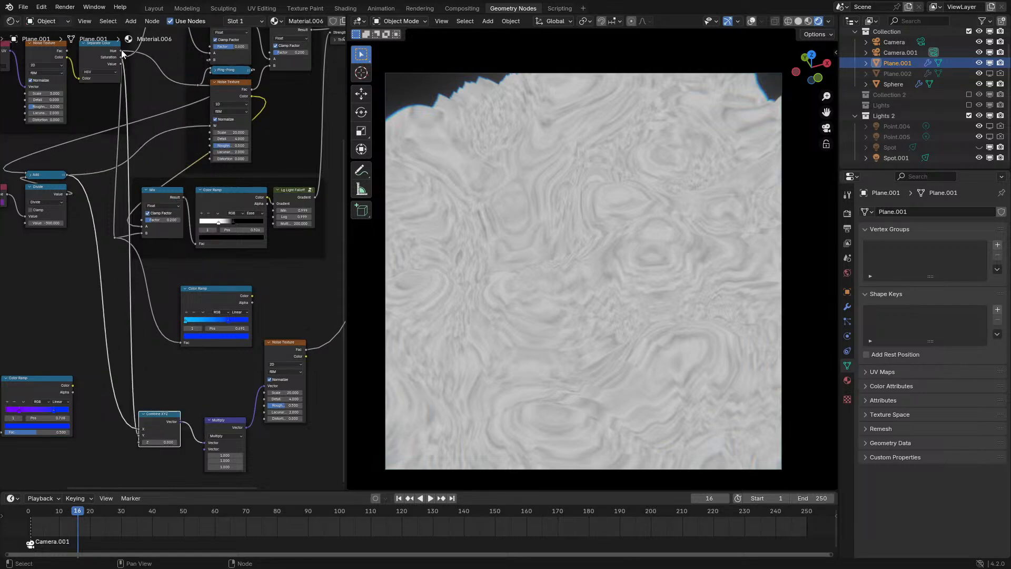
pyautogui.moveTo(52, 176); pyautogui.dragTo(155, 117)
pyautogui.rightClick(156, 117)
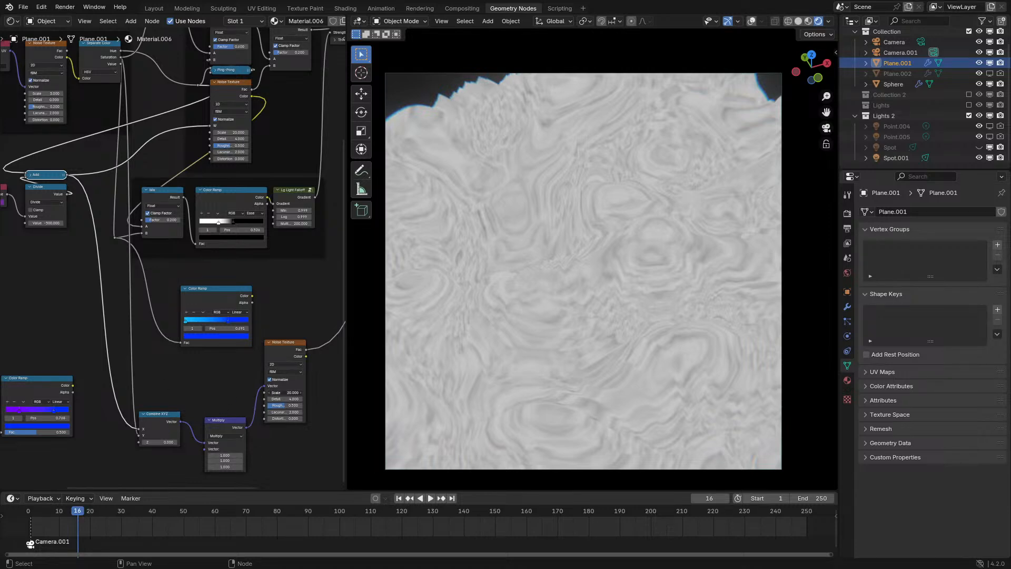
# Try feeding the 2D Noise Texture's Fac into the Mix node beside the Principled BSDF, and undo the link
pyautogui.moveTo(313, 348); pyautogui.dragTo(250, 409, button='middle')
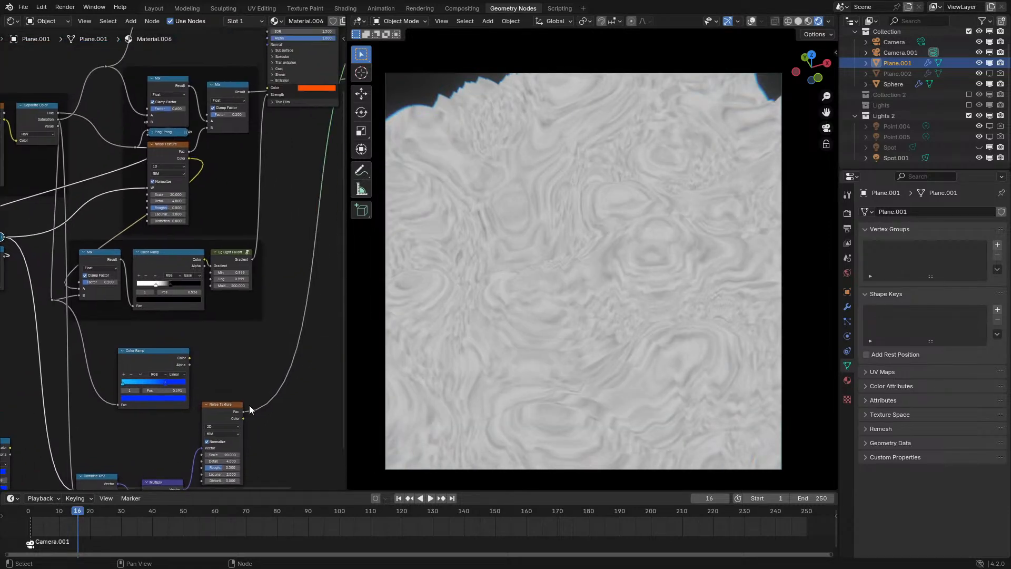
pyautogui.moveTo(243, 411); pyautogui.dragTo(209, 128)
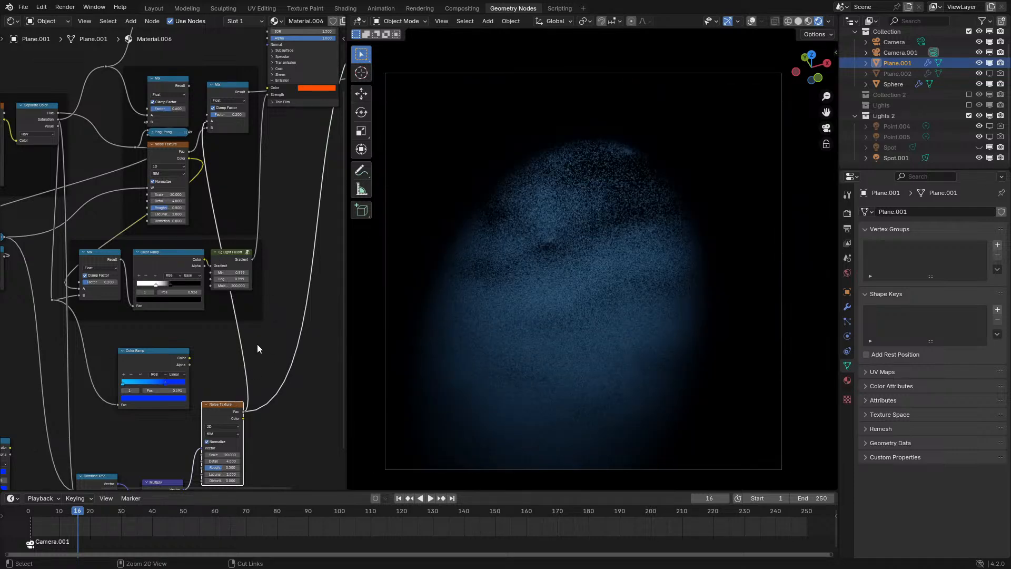
pyautogui.hotkey('ctrl', 'z')
pyautogui.scroll(-2, 257, 349)
pyautogui.scroll(3, 257, 348)
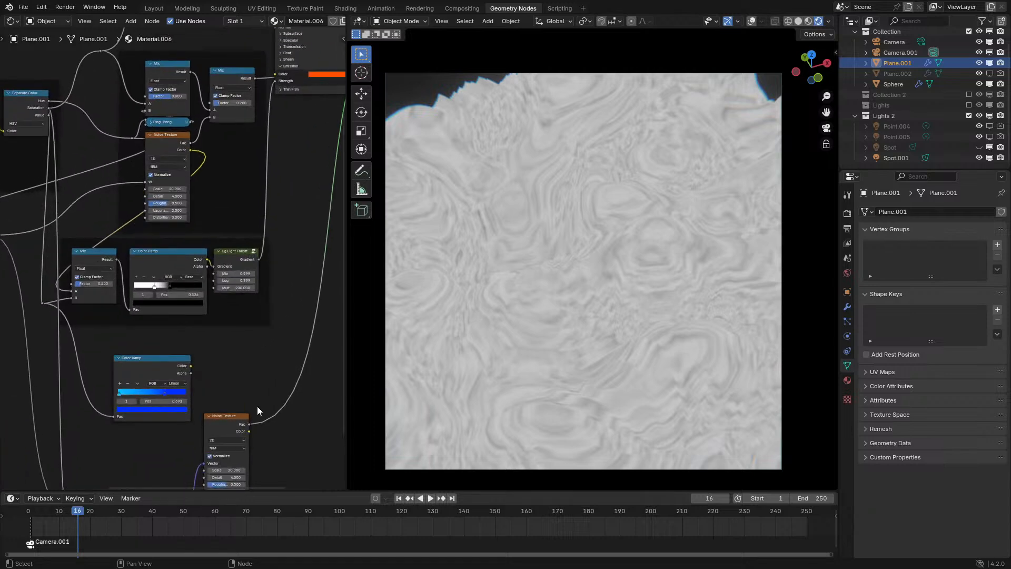
# Connect the 2D noise's Fac to the upper Mix node's B and its Color to the lower Mix node, and restore the Principled BSDF output
pyautogui.moveTo(248, 424); pyautogui.dragTo(215, 118)
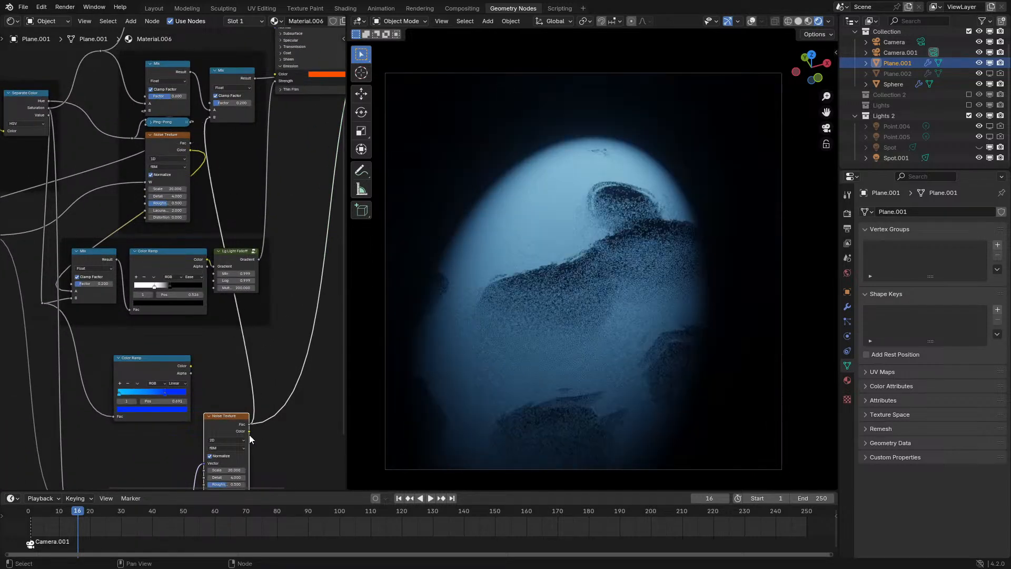
pyautogui.moveTo(249, 431); pyautogui.dragTo(77, 295)
pyautogui.moveTo(231, 194); pyautogui.dragTo(99, 384, button='middle')
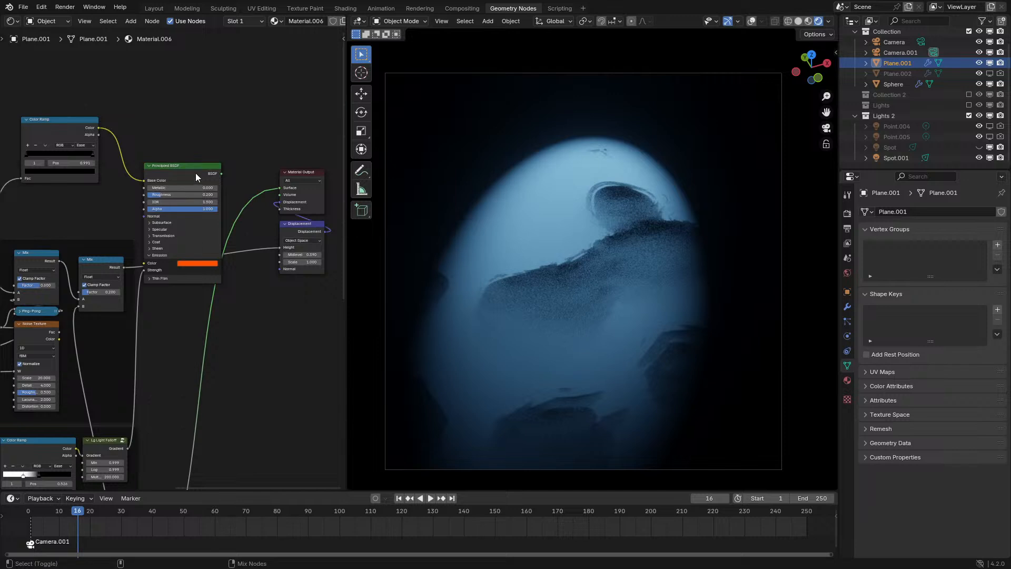
pyautogui.scroll(-4, 197, 171)
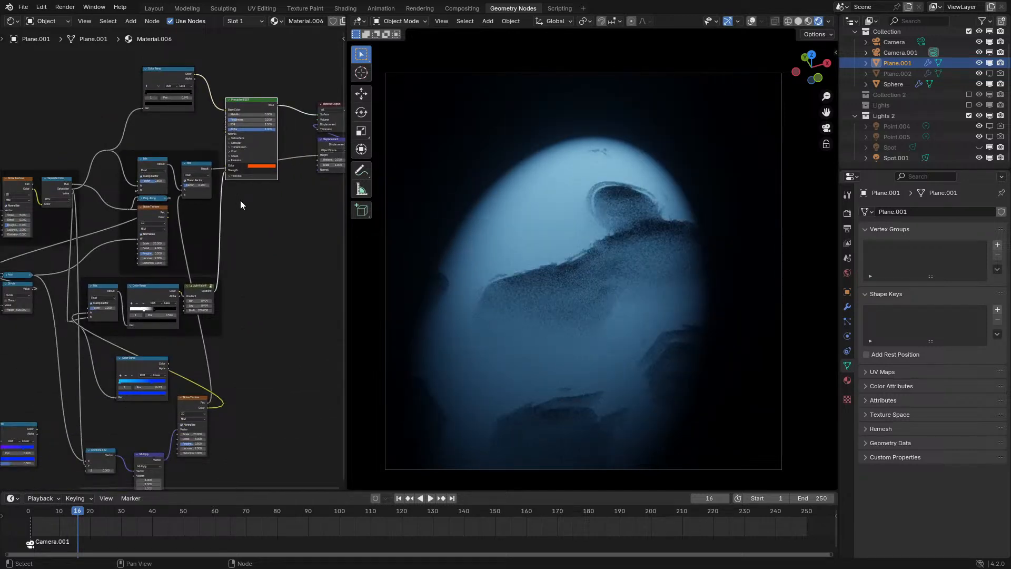
# Set the vector Multiply node's Y component to 0.05 with the animation playing
pyautogui.moveTo(182, 262); pyautogui.dragTo(195, 220, button='middle')
pyautogui.scroll(5, 196, 221)
pyautogui.moveTo(191, 386); pyautogui.dragTo(200, 295, button='middle')
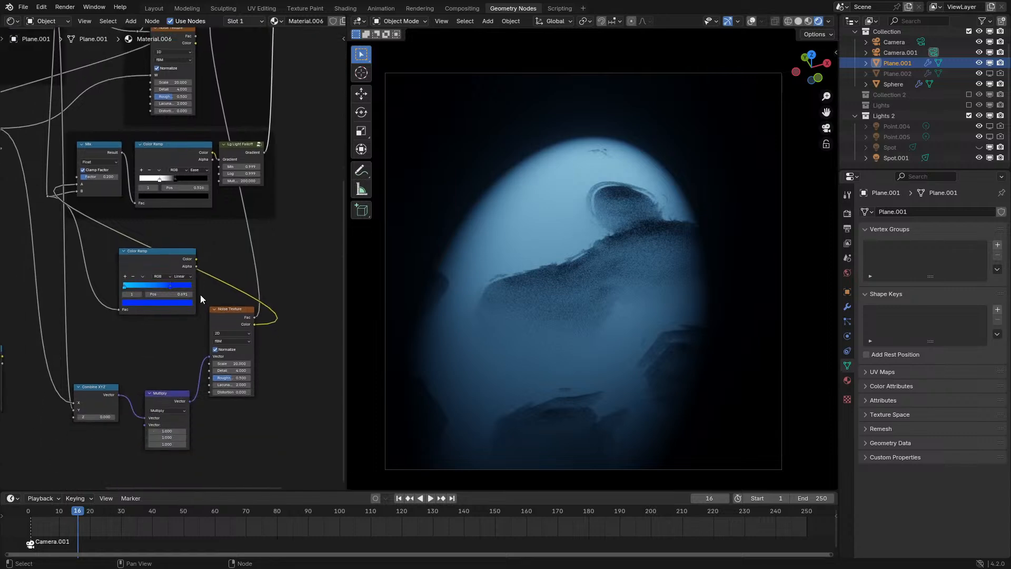
pyautogui.scroll(6, 200, 295)
pyautogui.moveTo(183, 442); pyautogui.dragTo(227, 359, button='middle')
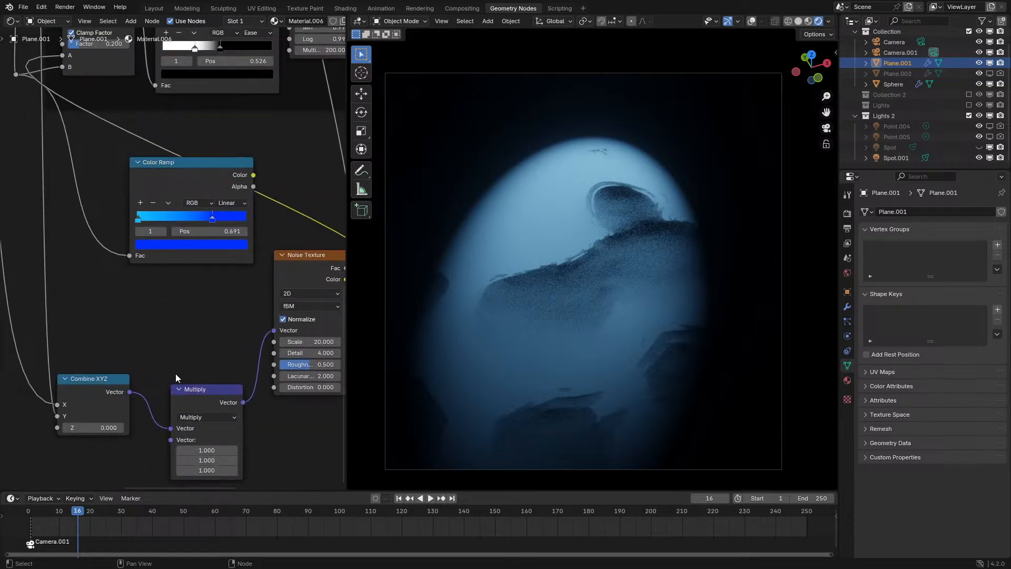
pyautogui.click(191, 395)
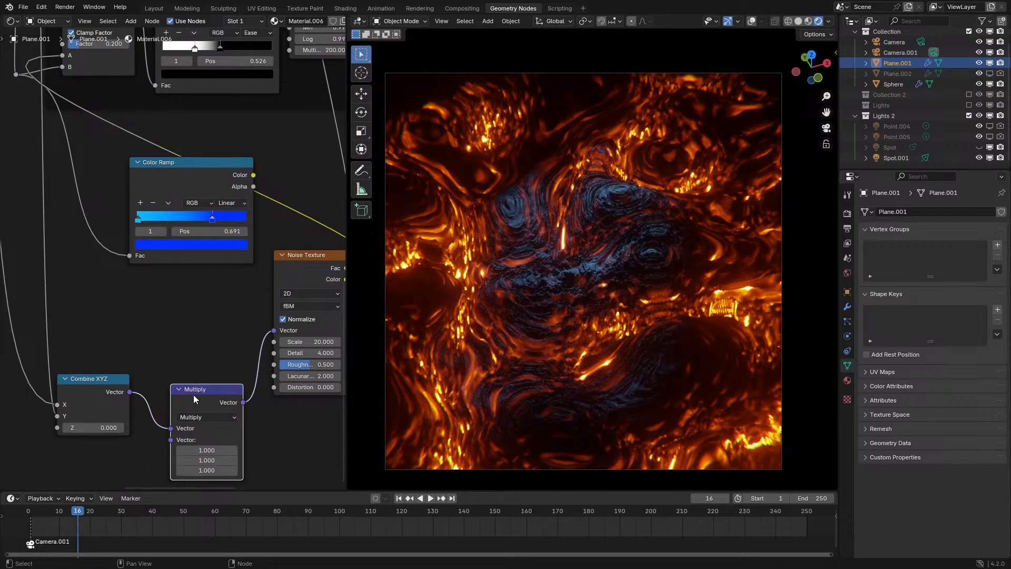
pyautogui.moveTo(194, 394); pyautogui.dragTo(183, 355, button='middle')
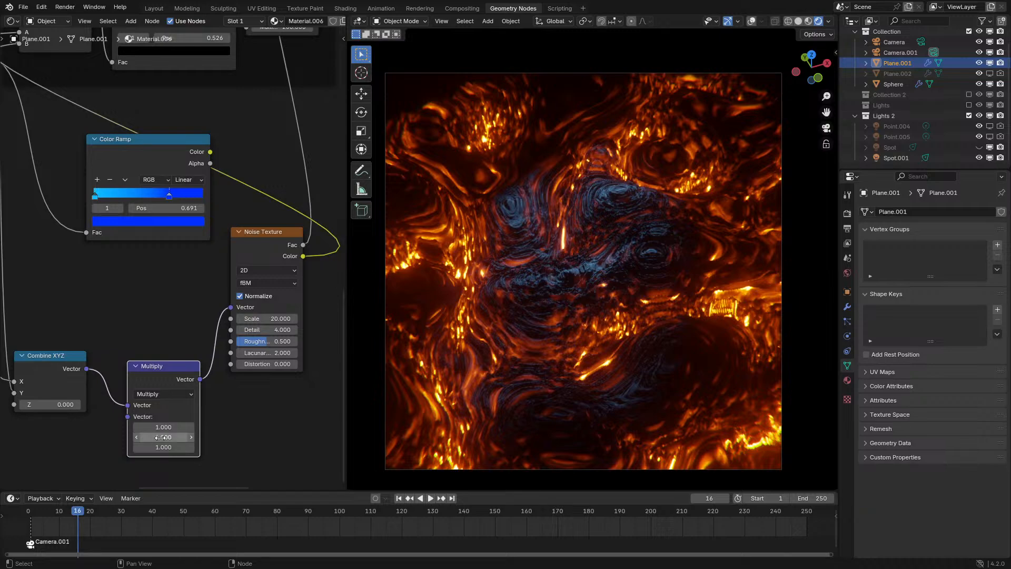
pyautogui.moveTo(161, 437)
pyautogui.mouseDown()
pyautogui.moveTo(129, 437)
pyautogui.moveTo(179, 437)
pyautogui.mouseUp()
pyautogui.press('space')
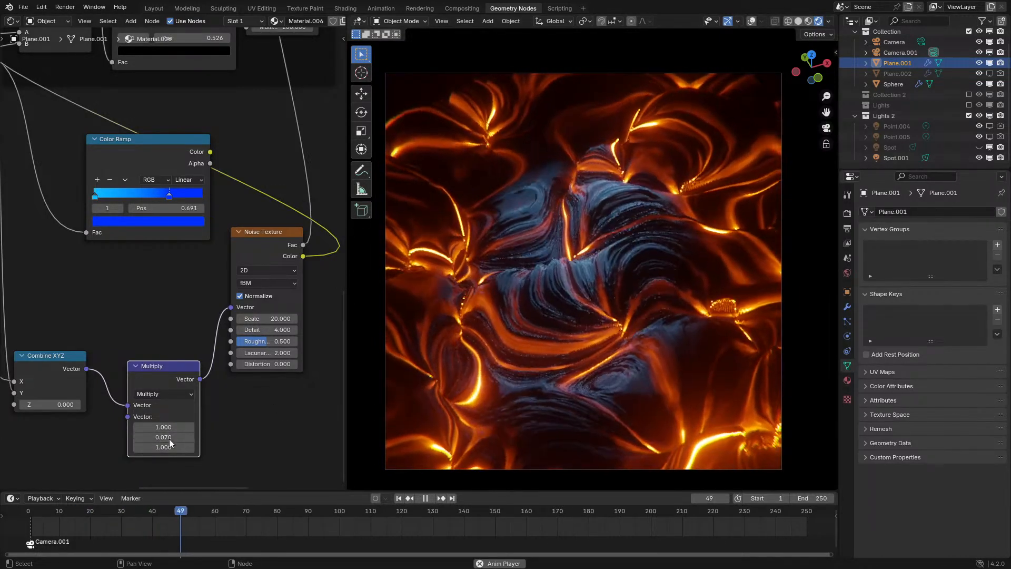
pyautogui.click(171, 437)
pyautogui.write('0.05')
pyautogui.press('Return')
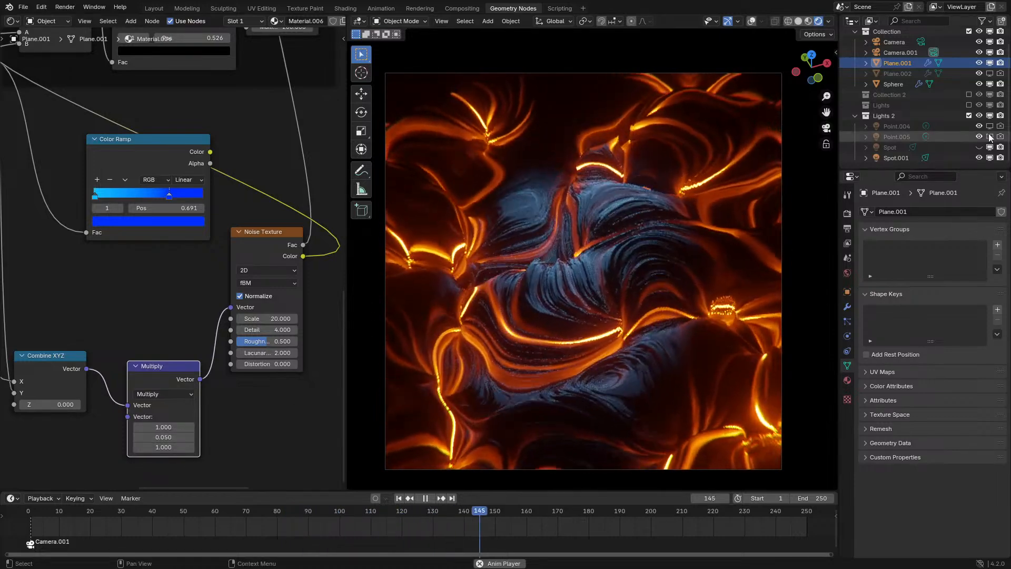
# Unhide the Spot light and stop the animation
pyautogui.click(979, 147)
pyautogui.press('space')
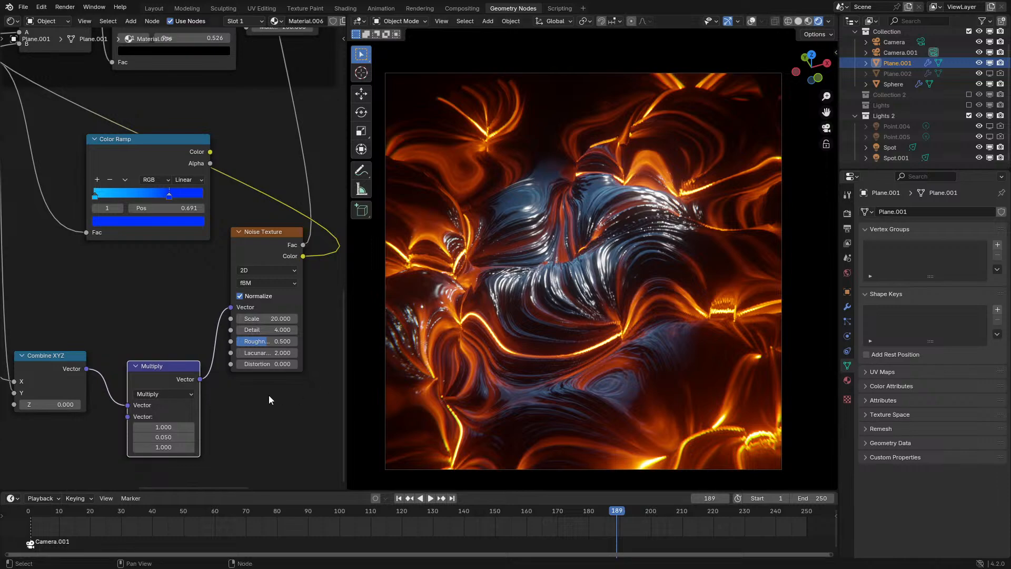
pyautogui.moveTo(267, 343)
pyautogui.keyDown('ctrl'); pyautogui.mouseDown()
pyautogui.moveTo(285, 342)
pyautogui.moveTo(243, 343)
pyautogui.moveTo(267, 342)
pyautogui.mouseUp(); pyautogui.keyUp('ctrl')
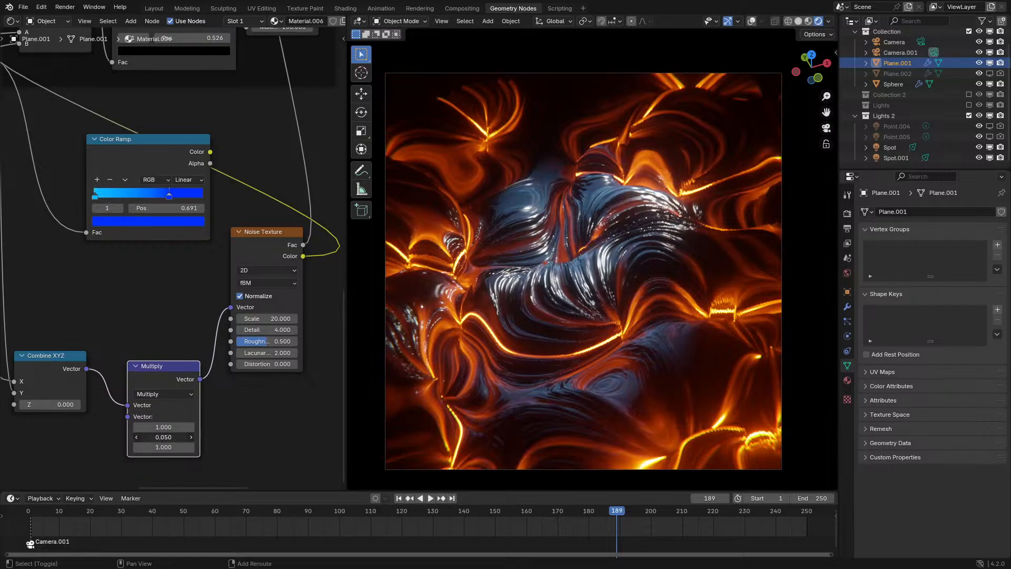
# Try the vector Multiply node with X at 0.040 and Y at 1.080 during playback, and undo the X change
pyautogui.moveTo(164, 437); pyautogui.dragTo(123, 427)
pyautogui.click(163, 427)
pyautogui.click(164, 437)
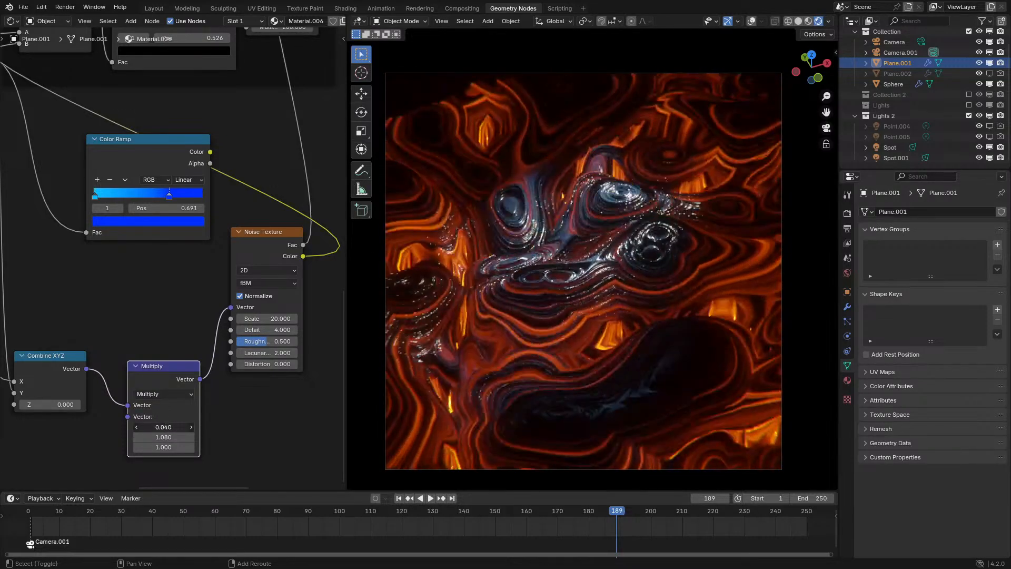
pyautogui.press('space')
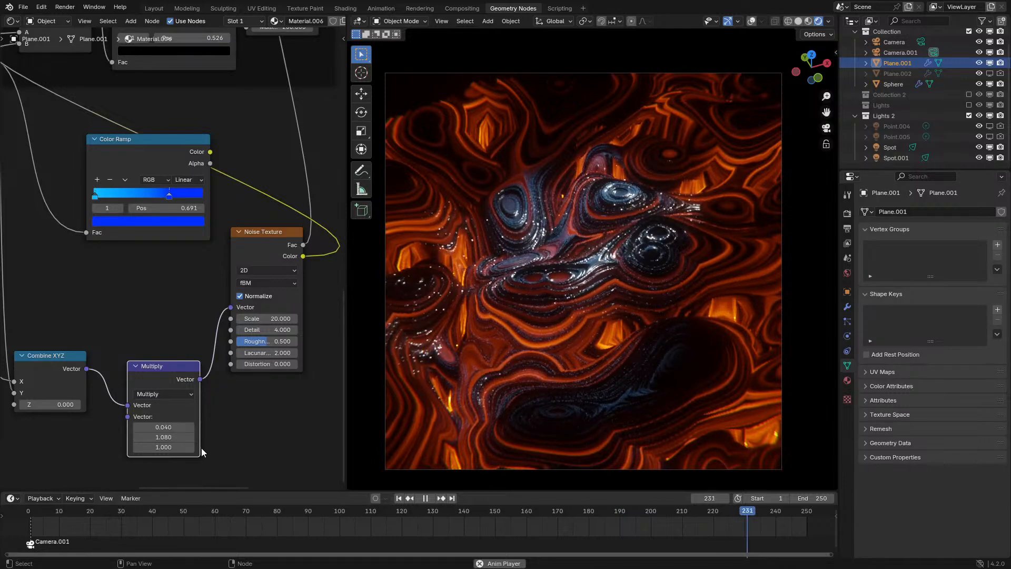
pyautogui.hotkey('ctrl', 'z')
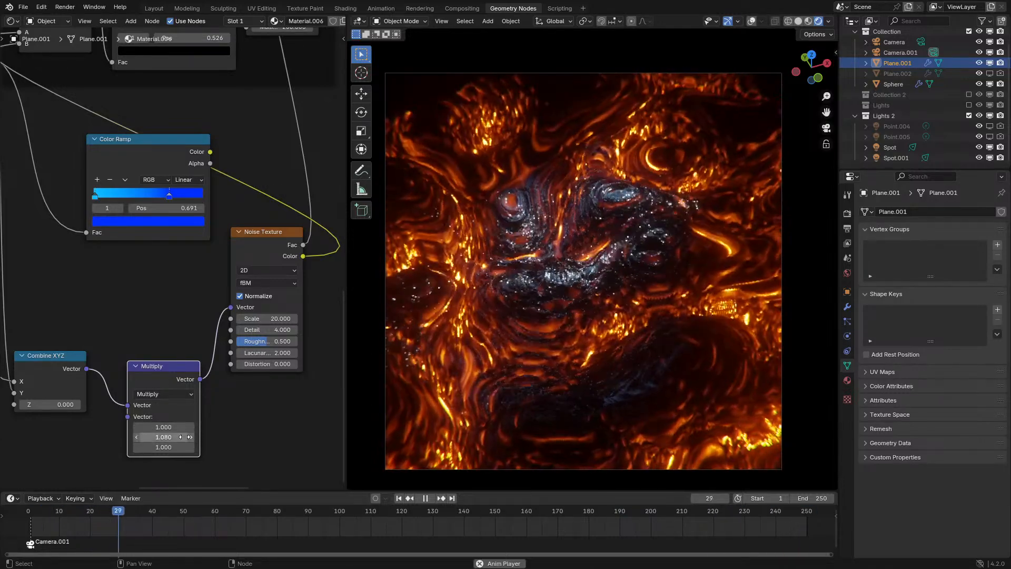
# Set the vector Multiply node's Y component to 0.140
pyautogui.keyDown('shift'); pyautogui.moveTo(185, 437); pyautogui.dragTo(144, 437); pyautogui.keyUp('shift')
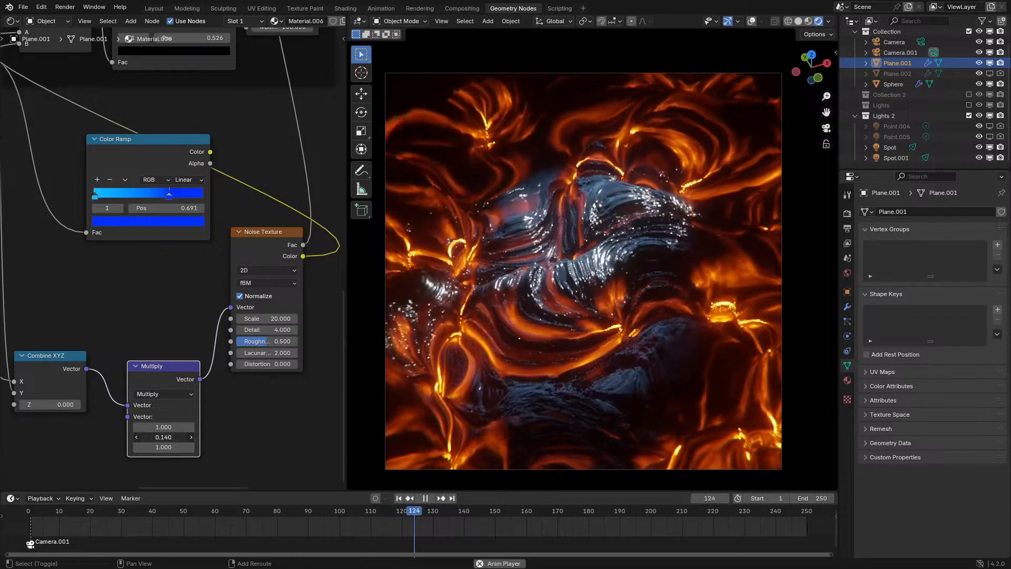
pyautogui.scroll(-2, 205, 366)
pyautogui.moveTo(326, 50); pyautogui.dragTo(188, 266, button='middle')
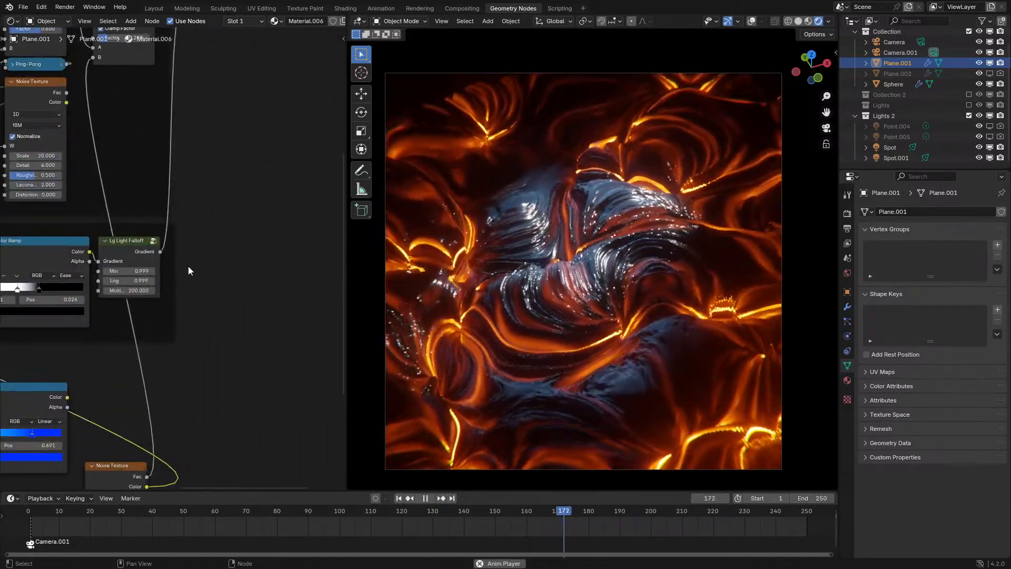
pyautogui.moveTo(244, 151); pyautogui.dragTo(243, 347, button='middle')
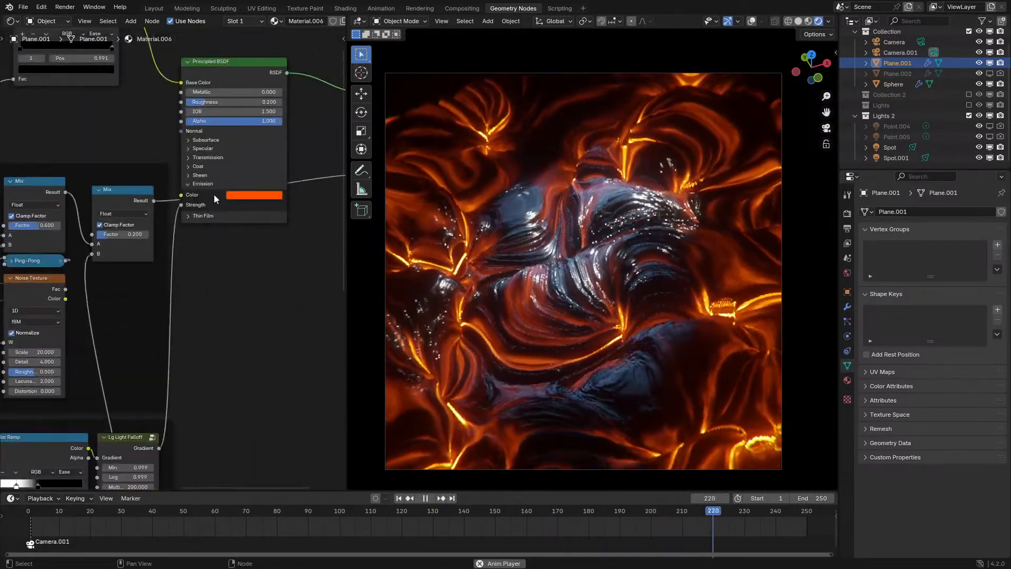
# Try a different emission colour on the Principled BSDF and undo the change
pyautogui.click(236, 195)
pyautogui.moveTo(264, 100)
pyautogui.mouseDown()
pyautogui.moveTo(300, 79)
pyautogui.moveTo(268, 56)
pyautogui.moveTo(235, 86)
pyautogui.moveTo(232, 106)
pyautogui.mouseUp()
pyautogui.scroll(-3, 263, 309)
pyautogui.moveTo(237, 316); pyautogui.dragTo(345, 262, button='middle')
pyautogui.scroll(6, 210, 245)
pyautogui.scroll(-6, 167, 350)
pyautogui.moveTo(167, 350); pyautogui.dragTo(174, 317, button='middle')
pyautogui.scroll(2, 160, 393)
pyautogui.hotkey('ctrl', 'z')
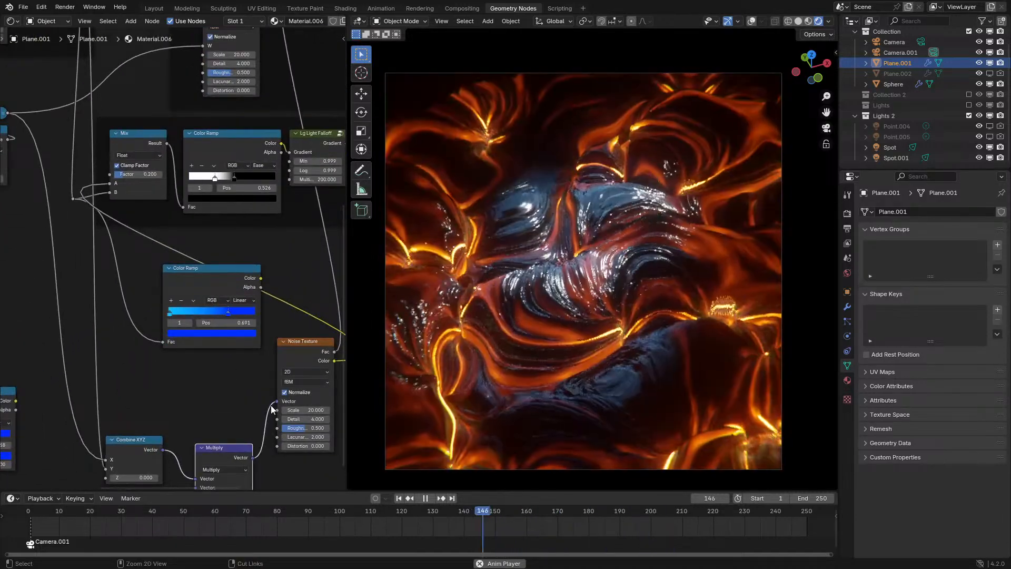
# Try the 2D Noise Texture's Scale at 4.600 and 6.600 while the animation plays
pyautogui.moveTo(272, 410); pyautogui.dragTo(209, 410, button='middle')
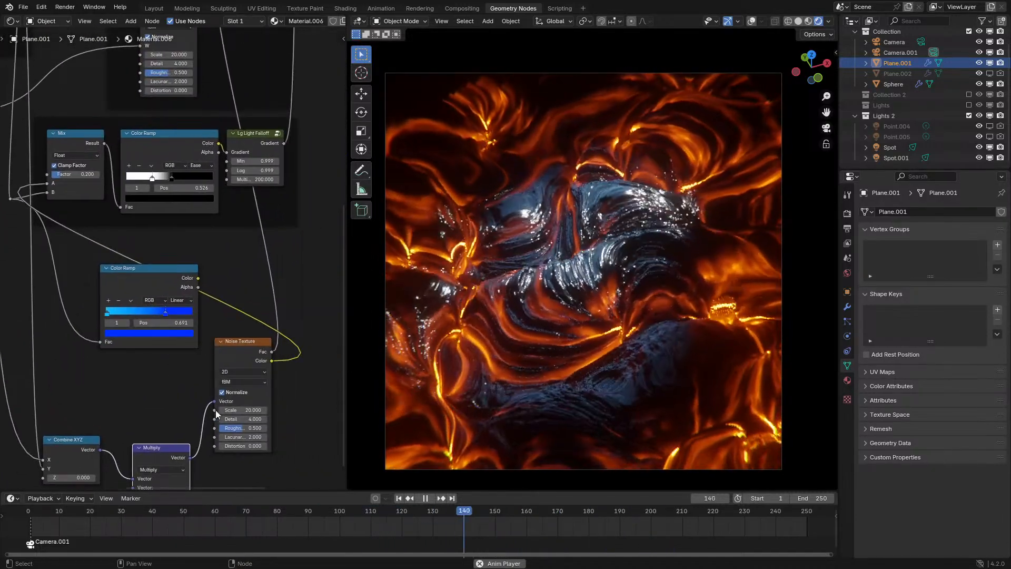
pyautogui.moveTo(252, 409); pyautogui.dragTo(226, 410)
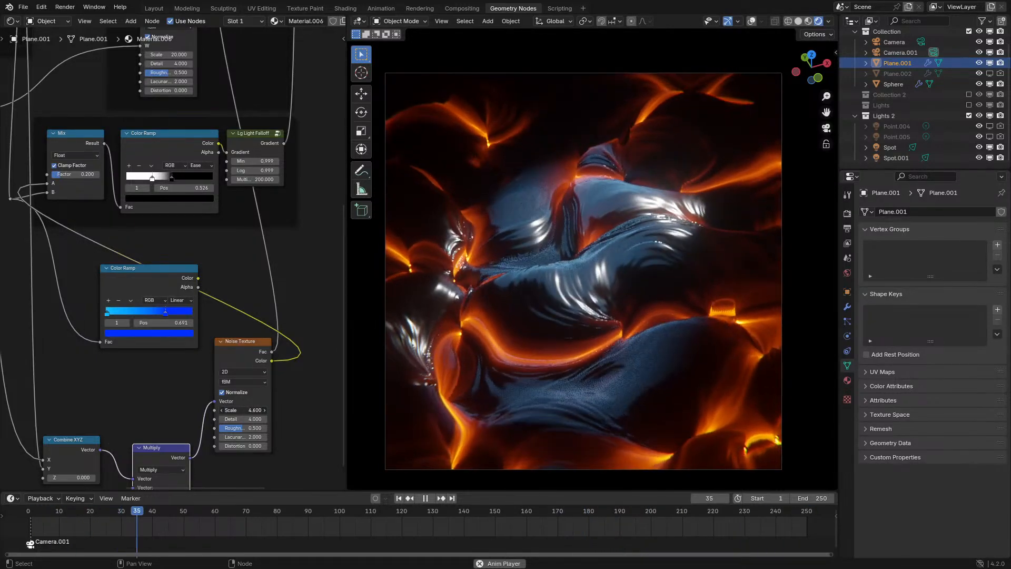
pyautogui.moveTo(243, 410); pyautogui.dragTo(241, 410)
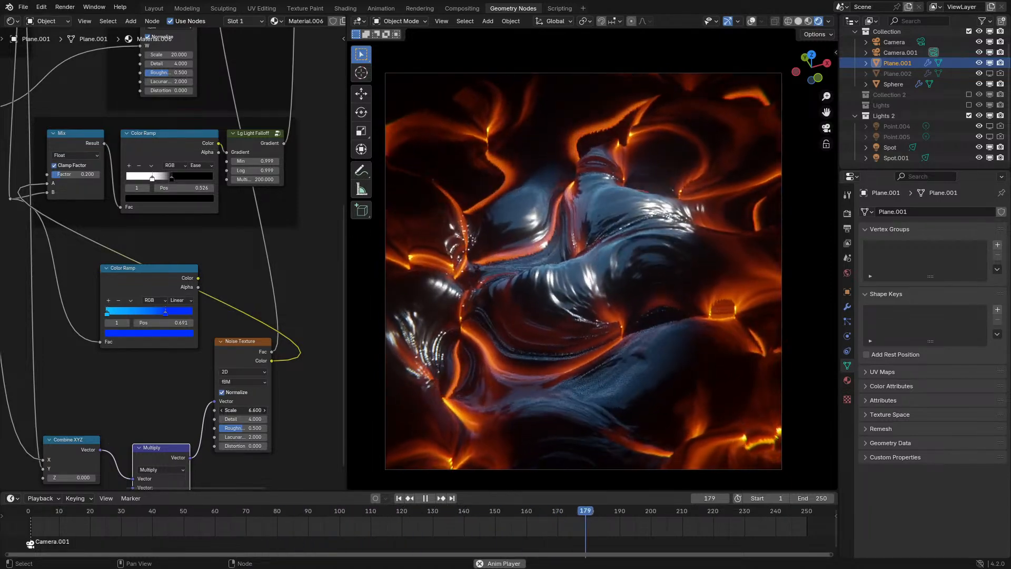
pyautogui.rightClick(243, 410)
# Stop playback and reconnect the 1D Noise Texture, with Fac feeding the upper Mix node's B and Color feeding the lower Mix node's A
pyautogui.scroll(-1, 221, 237)
pyautogui.moveTo(221, 235); pyautogui.dragTo(201, 409, button='middle')
pyautogui.press('space')
pyautogui.scroll(4, 186, 176)
pyautogui.moveTo(209, 132); pyautogui.dragTo(210, 131)
pyautogui.moveTo(195, 174); pyautogui.dragTo(262, 172, button='middle')
pyautogui.moveTo(244, 174); pyautogui.dragTo(62, 400)
pyautogui.scroll(-7, 79, 432)
# Delete the Combine XYZ, vector Multiply and 2D Noise Texture nodes
pyautogui.moveTo(90, 469); pyautogui.dragTo(149, 282, button='middle')
pyautogui.scroll(-2, 120, 307)
pyautogui.moveTo(90, 359); pyautogui.dragTo(240, 418)
pyautogui.press('x')
pyautogui.scroll(2, 226, 248)
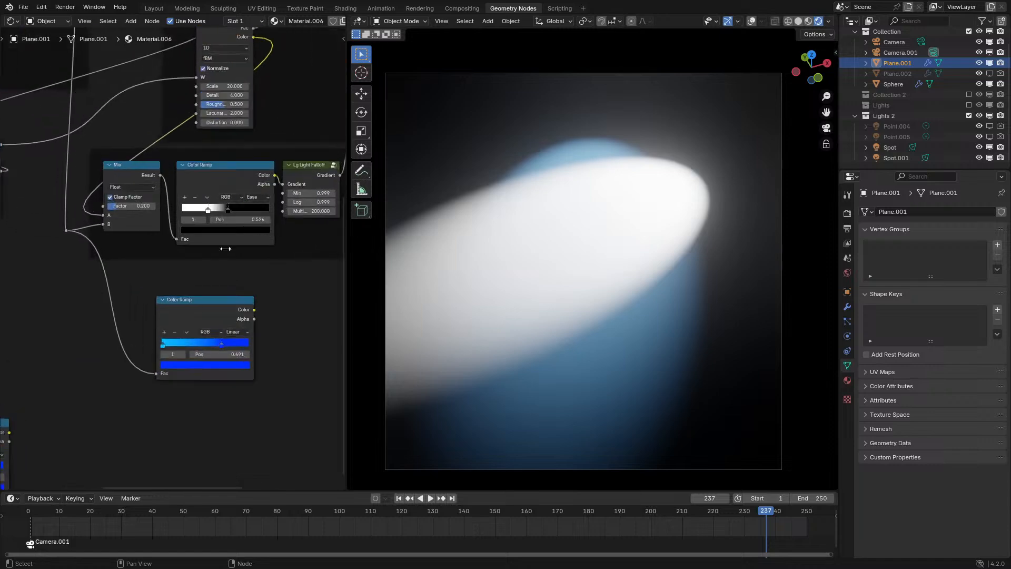
# Reposition the Light Falloff frame and place the loose blue Color Ramp neatly beneath it
pyautogui.scroll(1, 233, 264)
pyautogui.moveTo(233, 265); pyautogui.dragTo(200, 387, button='middle')
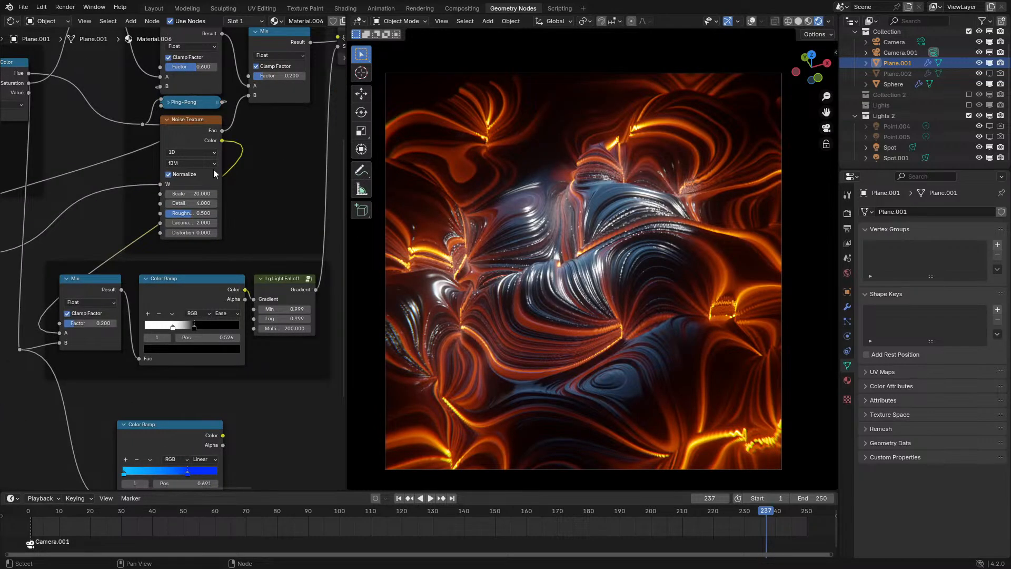
pyautogui.scroll(-1, 222, 277)
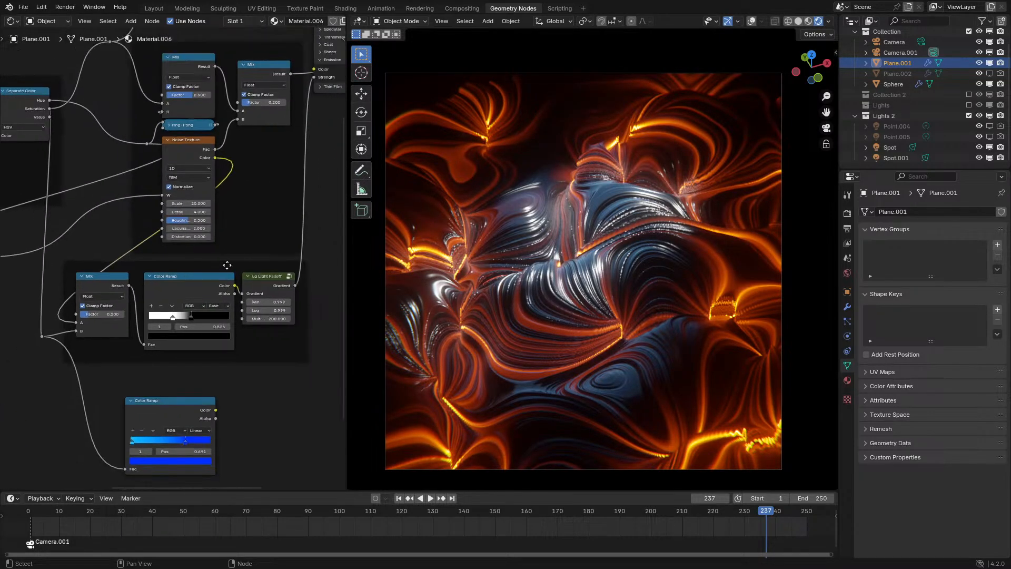
pyautogui.moveTo(229, 266); pyautogui.dragTo(278, 266)
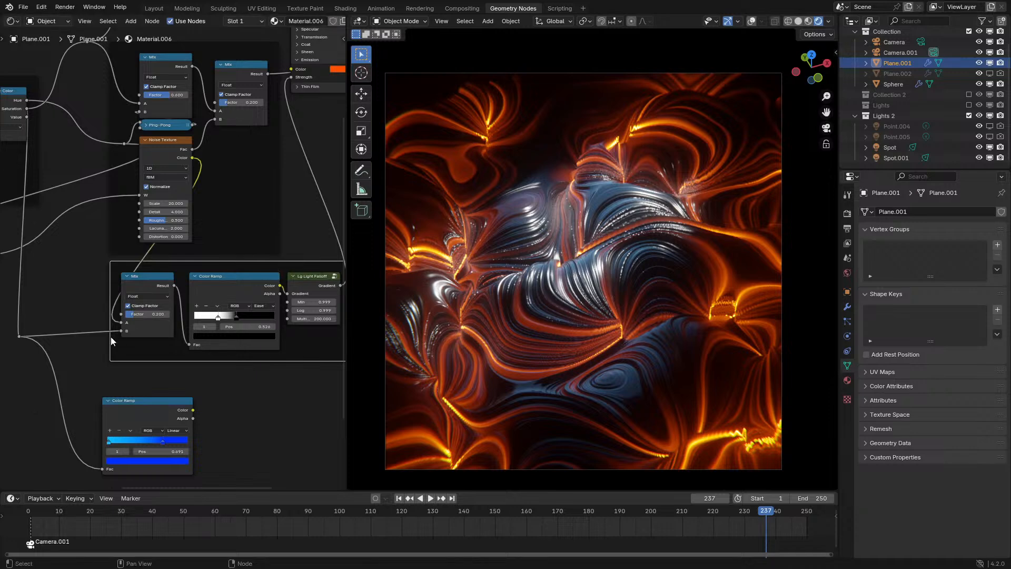
pyautogui.scroll(-1, 111, 340)
pyautogui.press('g')
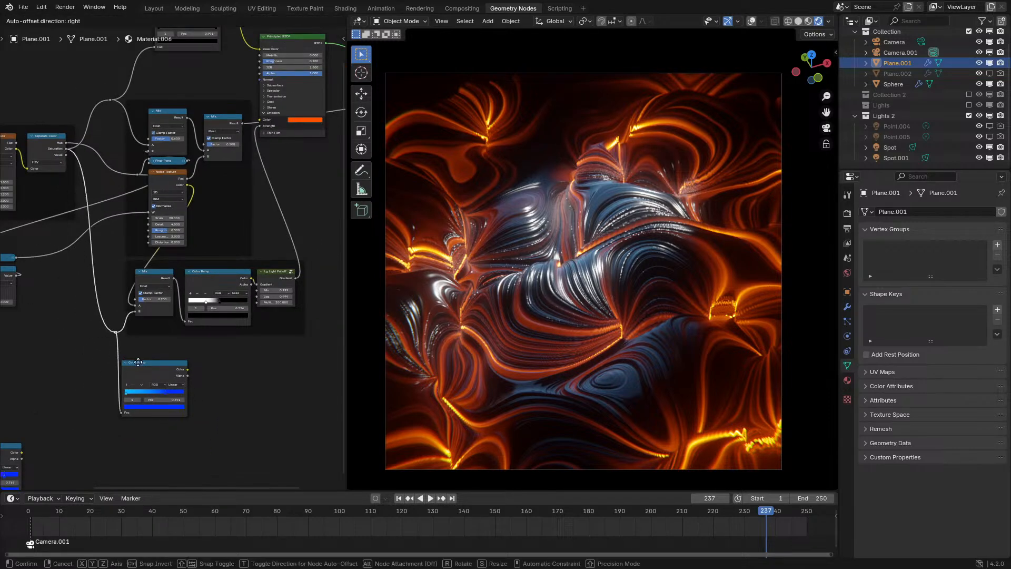
pyautogui.moveTo(165, 379); pyautogui.dragTo(203, 367)
pyautogui.scroll(1, 310, 253)
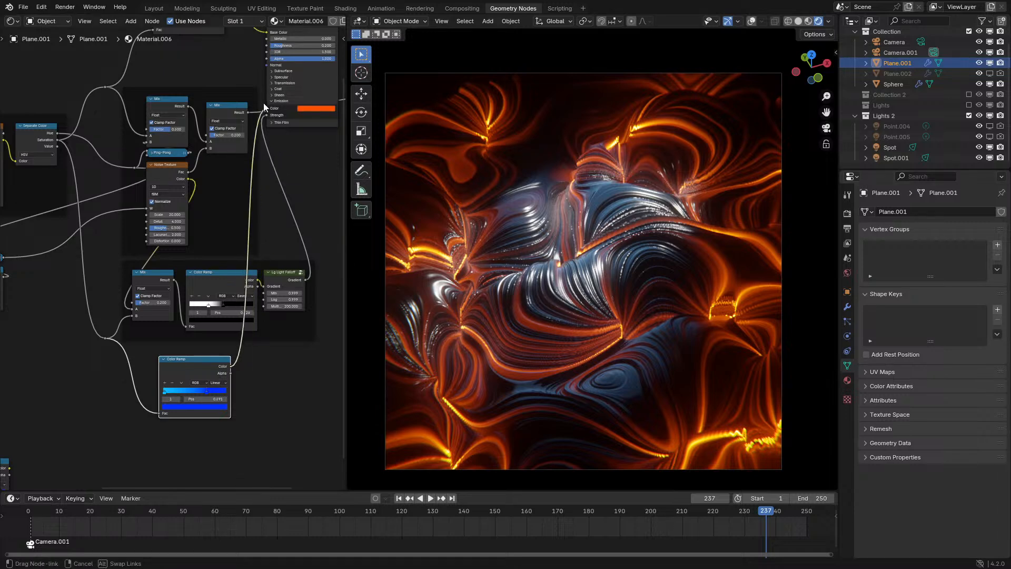
# Connect the blue Color Ramp's Color to the Principled BSDF's Emission Color and briefly play the animation
pyautogui.moveTo(265, 107); pyautogui.dragTo(267, 108)
pyautogui.press('space')
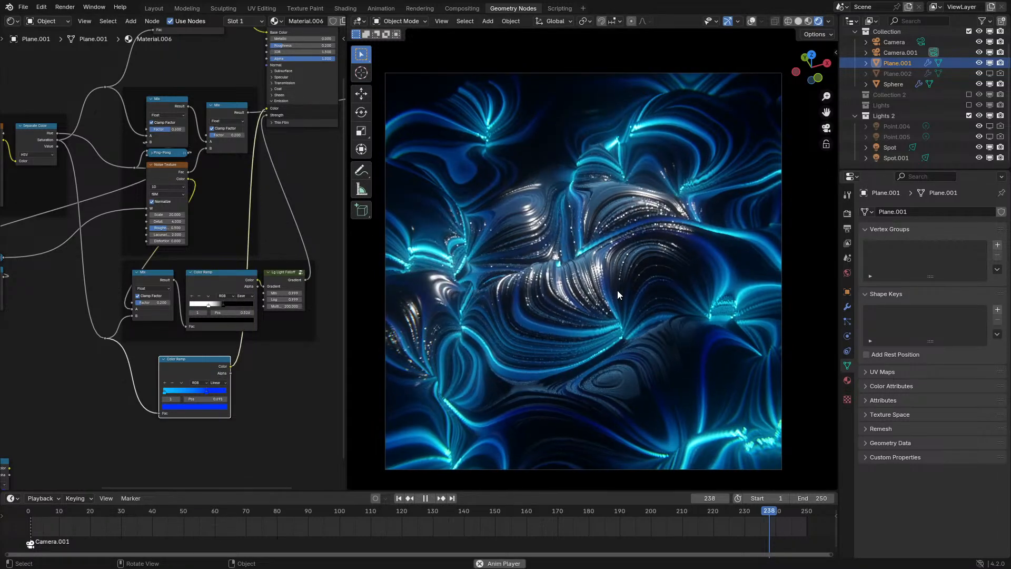
pyautogui.press('space')
# Try saturated blue colours on the Spot light and return it to white
pyautogui.click(892, 159)
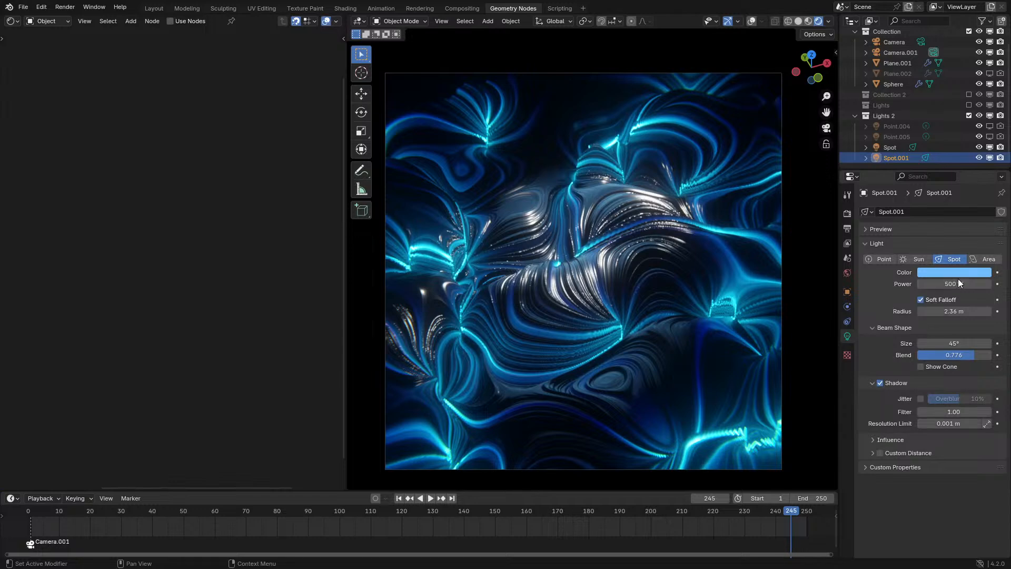
pyautogui.click(892, 149)
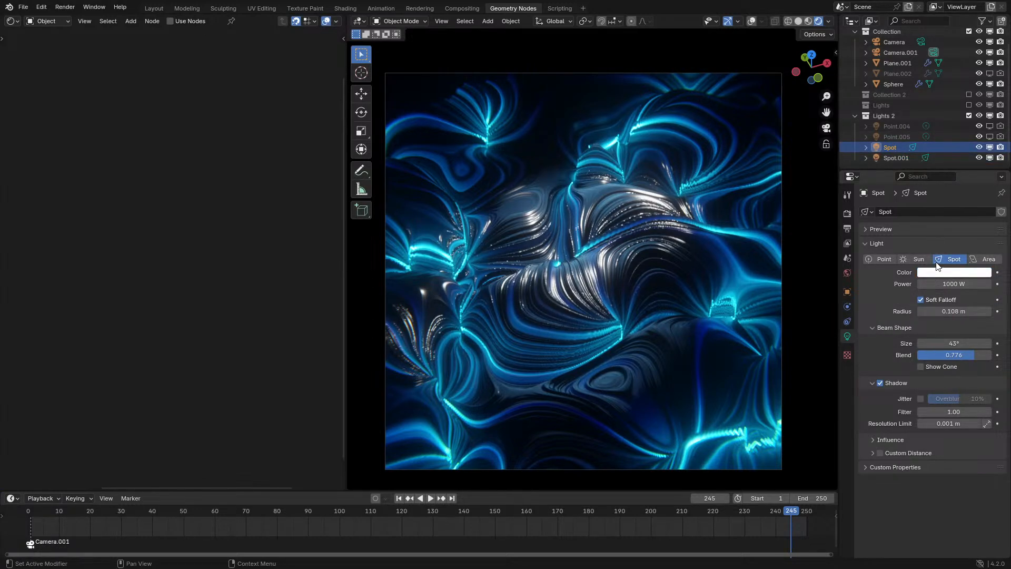
pyautogui.click(944, 276)
pyautogui.click(917, 208)
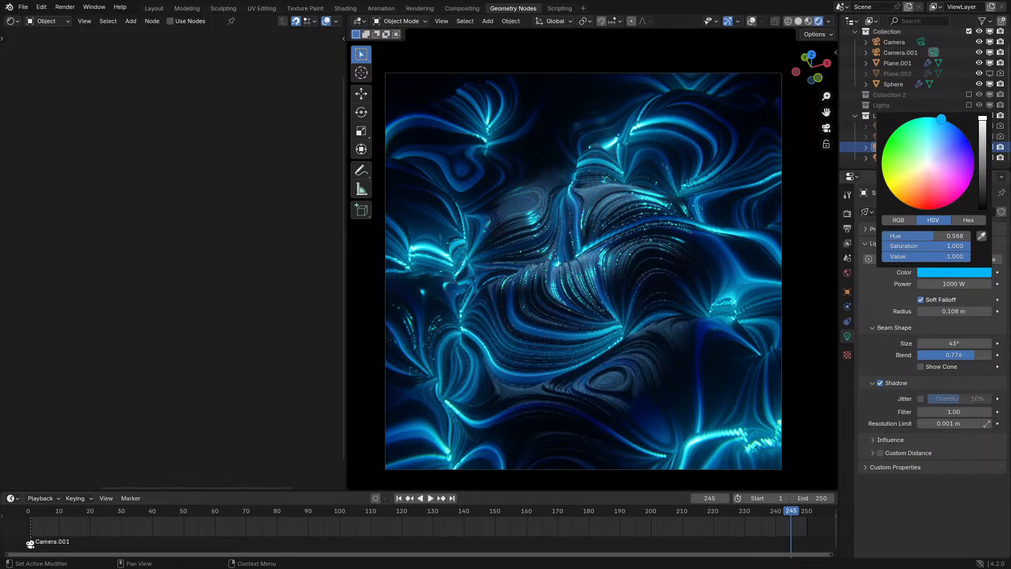
pyautogui.moveTo(942, 119); pyautogui.dragTo(955, 130)
pyautogui.rightClick(956, 130)
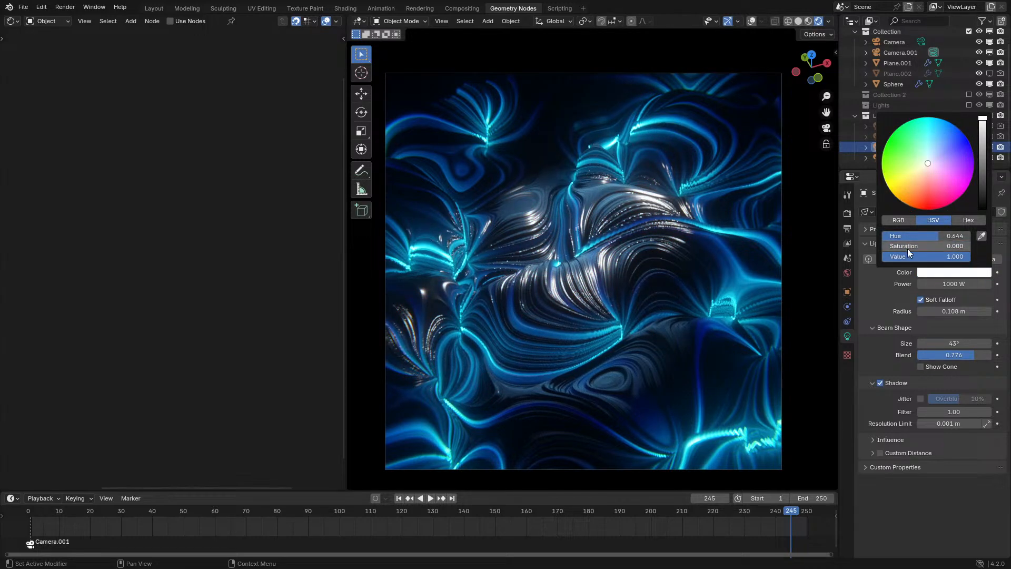
pyautogui.moveTo(908, 250); pyautogui.dragTo(969, 256)
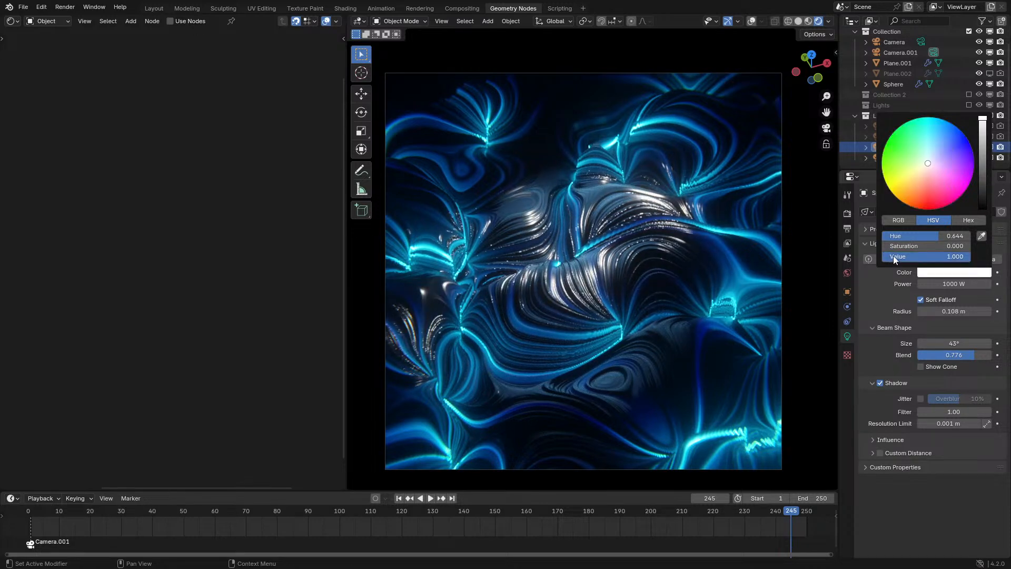
# Set the Spot light's power to 200 W
pyautogui.doubleClick(957, 285)
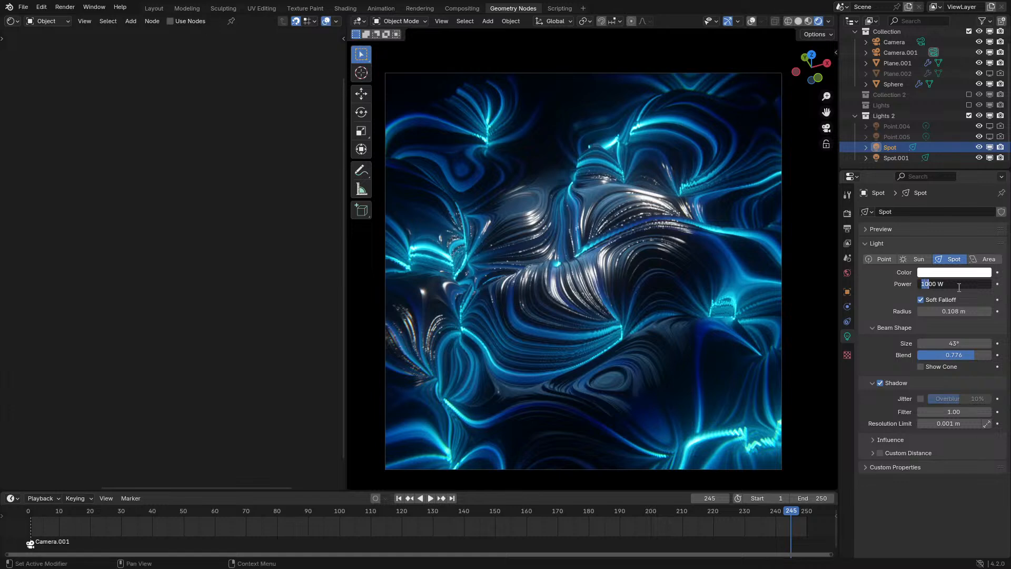
pyautogui.write('100')
pyautogui.press('Return')
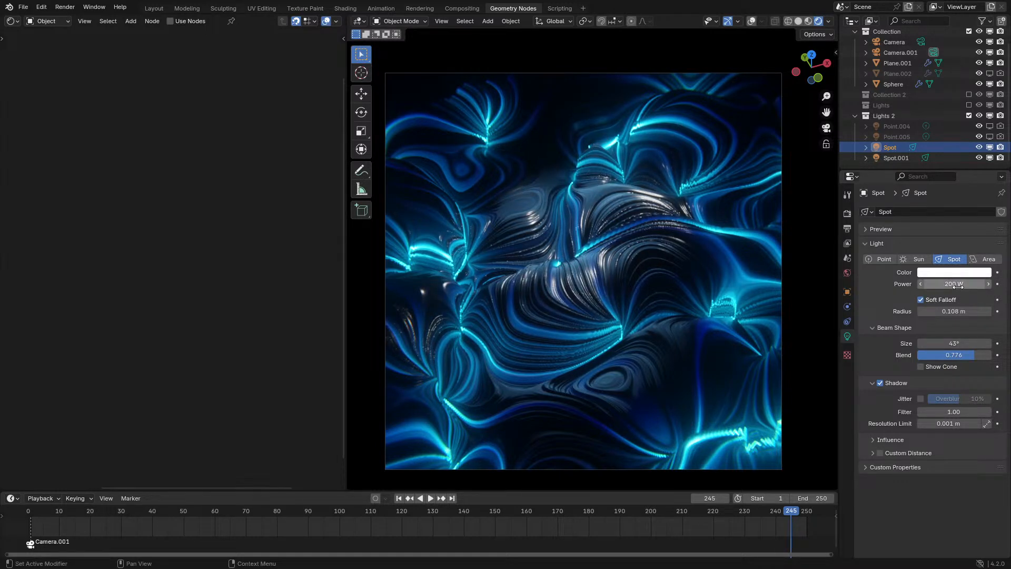
# Try moving the Spot light across the surface and tinting it red
pyautogui.press('g')
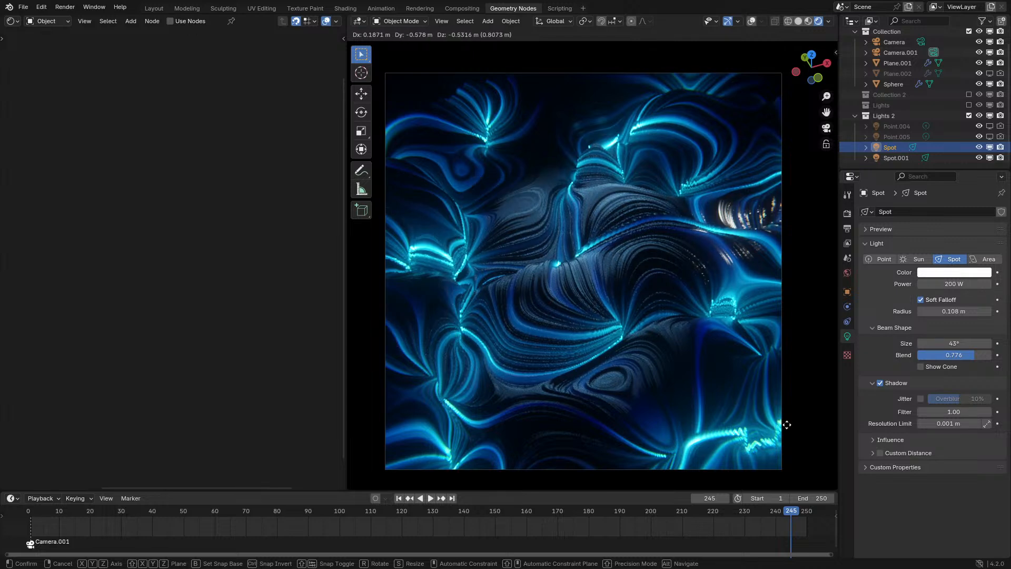
pyautogui.click(720, 420)
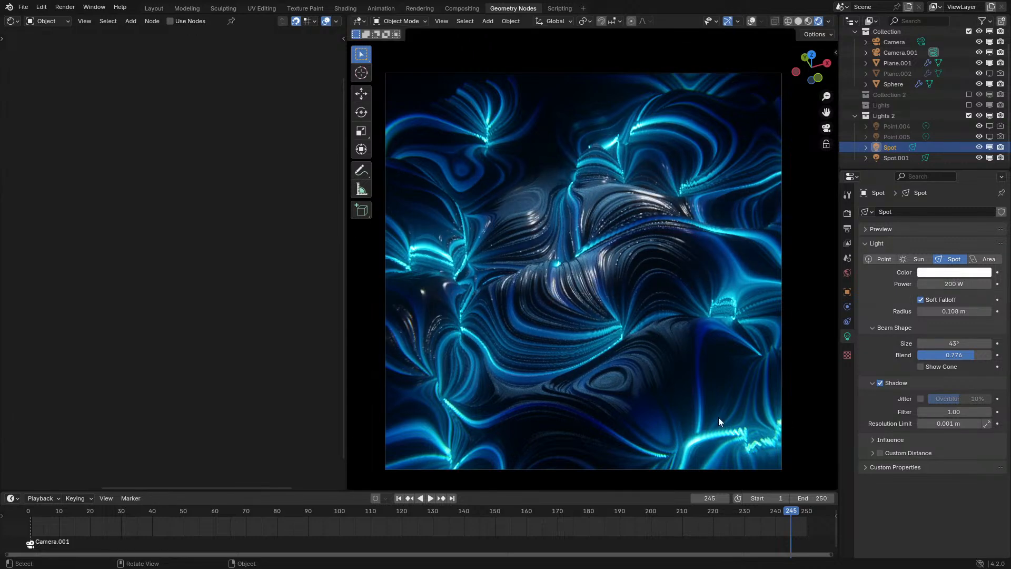
pyautogui.click(950, 273)
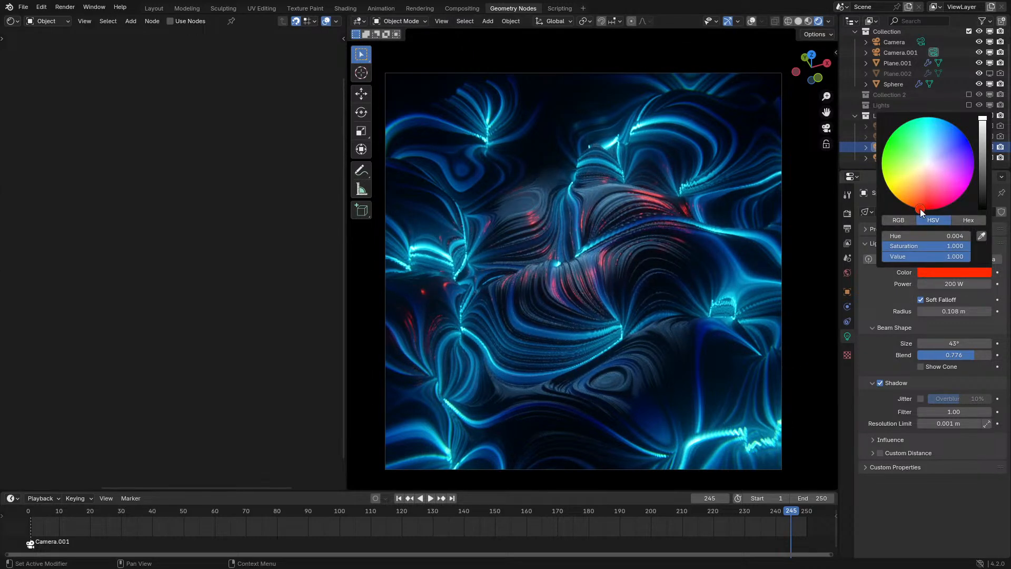
# Select the displaced plane and group its Value, Divide and Add shader nodes in a frame
pyautogui.click(693, 326)
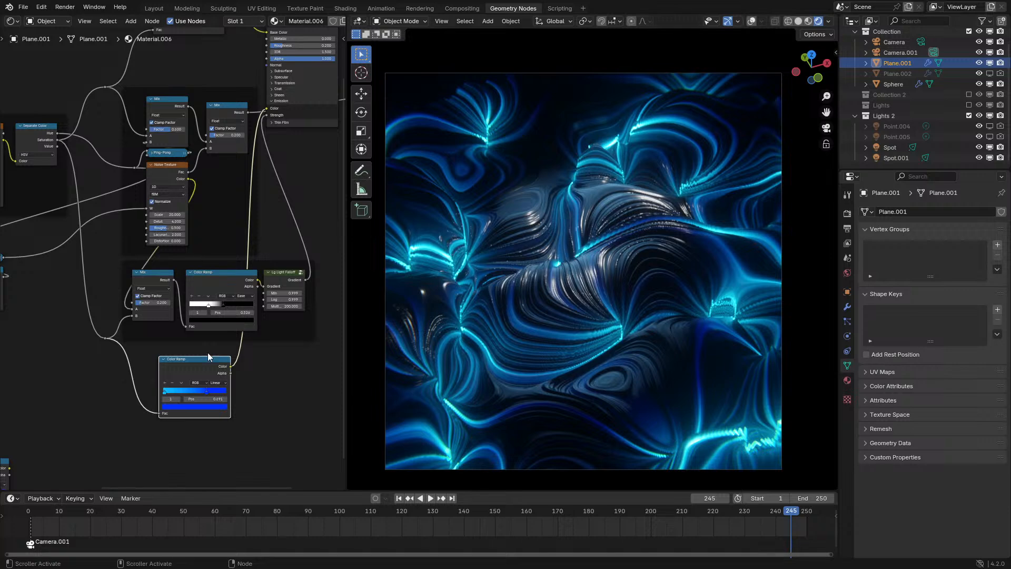
pyautogui.scroll(2, 221, 360)
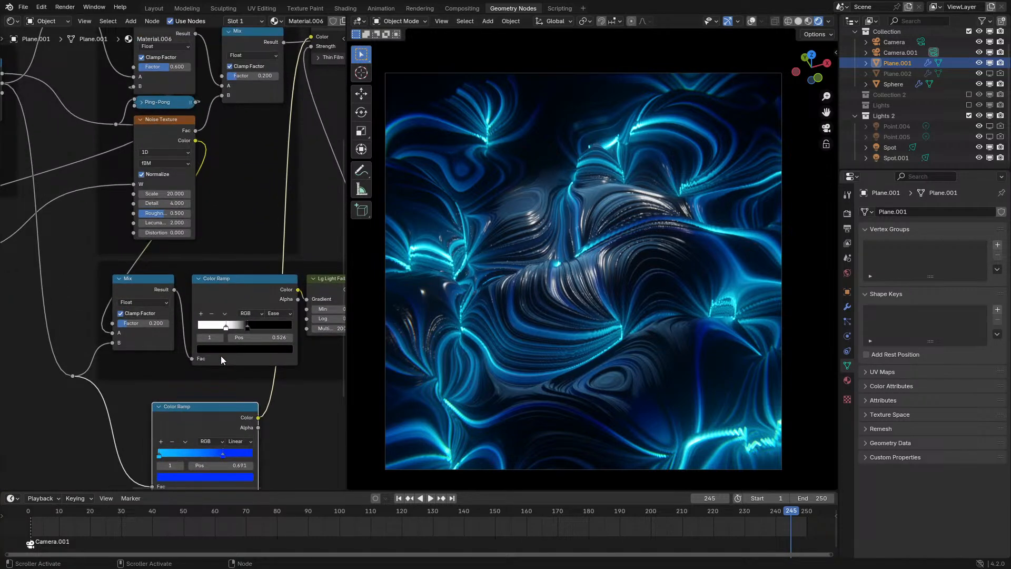
pyautogui.moveTo(145, 371); pyautogui.dragTo(286, 225, button='middle')
pyautogui.scroll(-6, 207, 261)
pyautogui.moveTo(150, 281); pyautogui.dragTo(232, 313, button='middle')
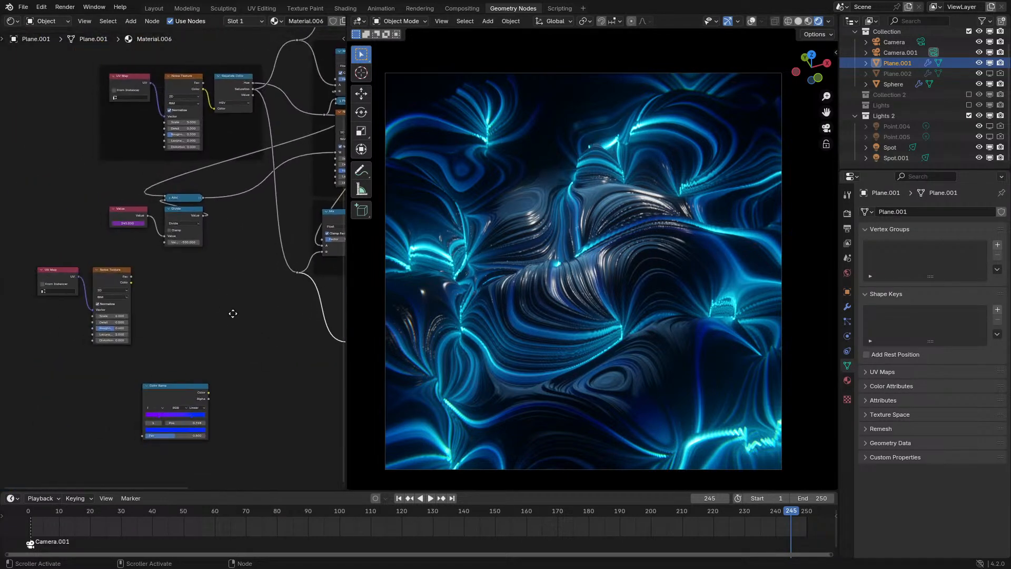
pyautogui.scroll(1, 177, 297)
pyautogui.moveTo(177, 297); pyautogui.dragTo(173, 305, button='middle')
pyautogui.moveTo(101, 247); pyautogui.dragTo(175, 215)
pyautogui.hotkey('ctrl', 'j')
# Maximize the node editor, link Separate Color's Hue directly to the Add node, and move the Value/Divide frame closer to the mix nodes
pyautogui.hotkey('ctrl', 'space')
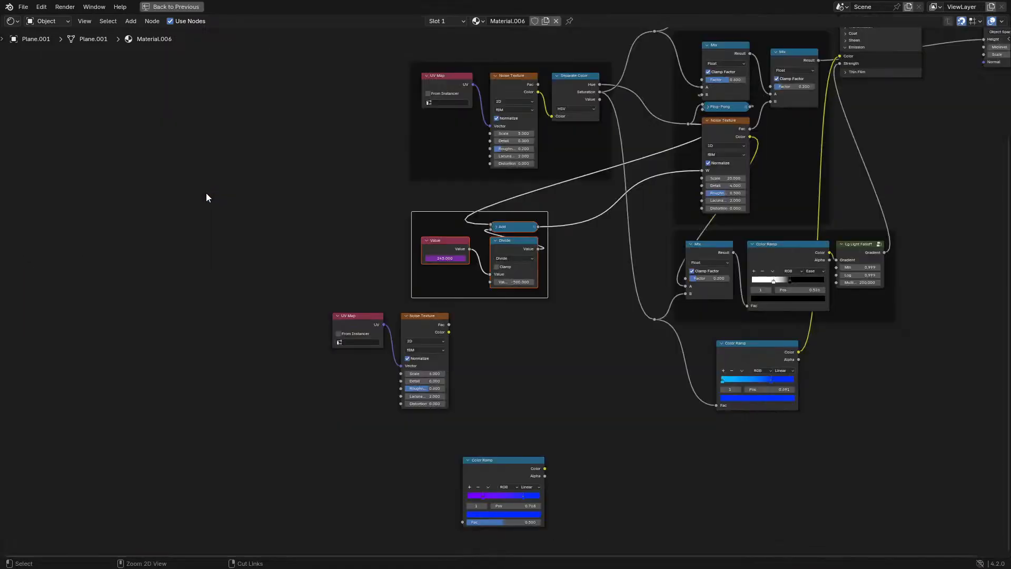
pyautogui.moveTo(606, 119); pyautogui.dragTo(549, 246, button='middle')
pyautogui.scroll(2, 549, 246)
pyautogui.moveTo(472, 381); pyautogui.dragTo(487, 353)
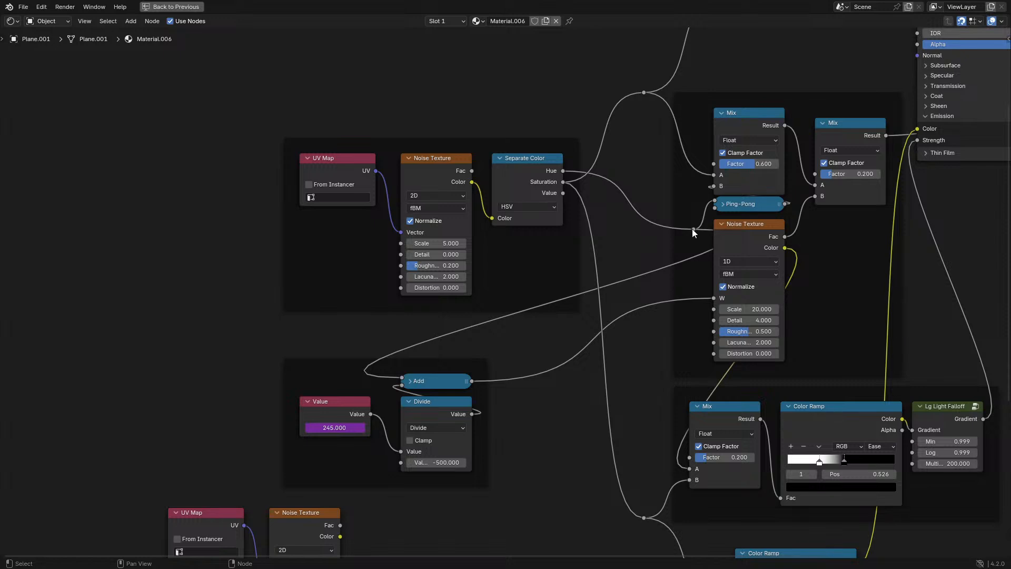
pyautogui.moveTo(693, 229); pyautogui.dragTo(410, 379)
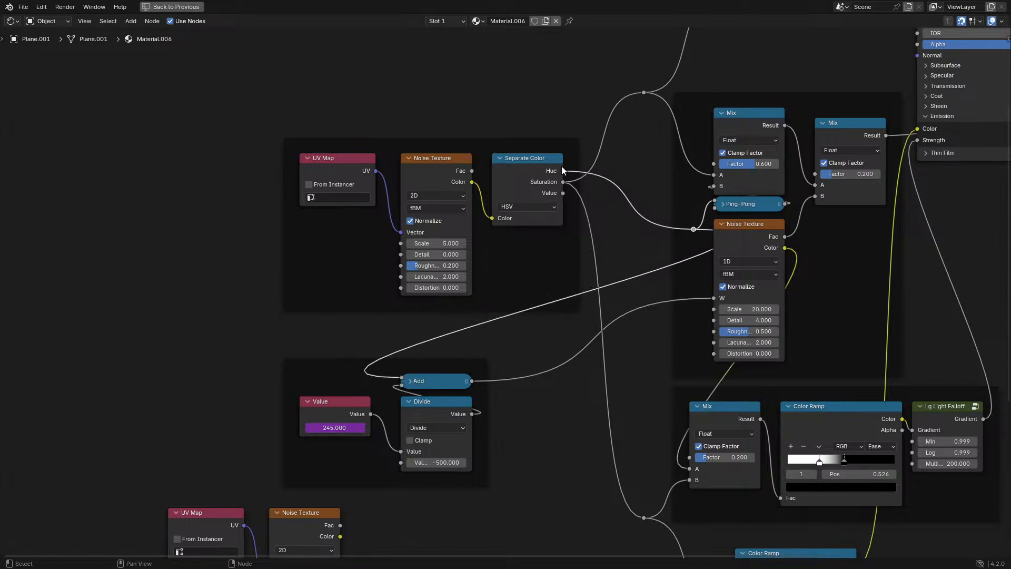
pyautogui.moveTo(423, 360); pyautogui.dragTo(530, 316)
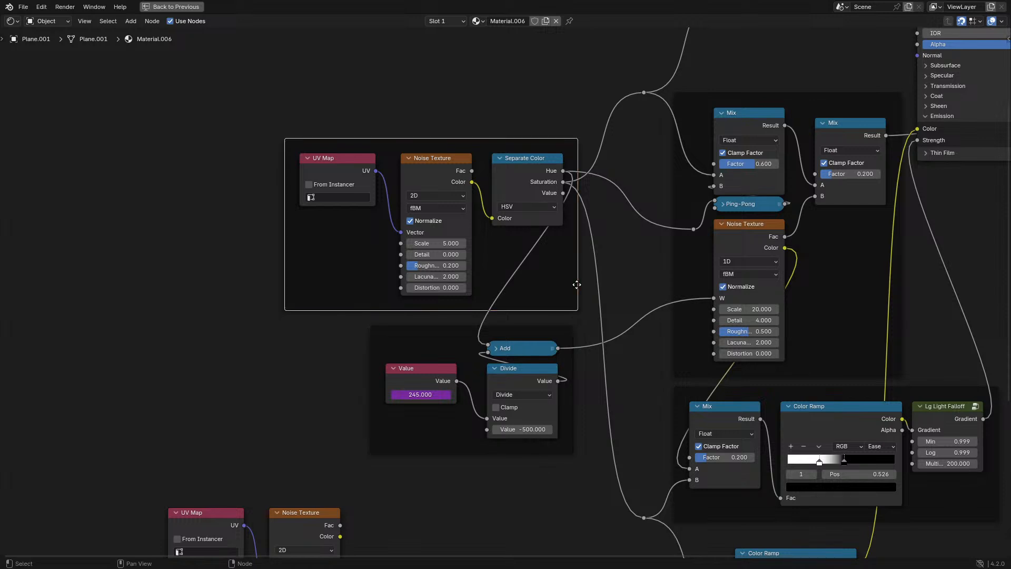
# Spread out the UV Map noise frame and insert reroutes in Separate Color's Hue and Saturation links
pyautogui.moveTo(577, 284); pyautogui.dragTo(228, 367)
pyautogui.keyDown('shift'); pyautogui.moveTo(272, 211); pyautogui.dragTo(288, 294, button='right'); pyautogui.keyUp('shift')
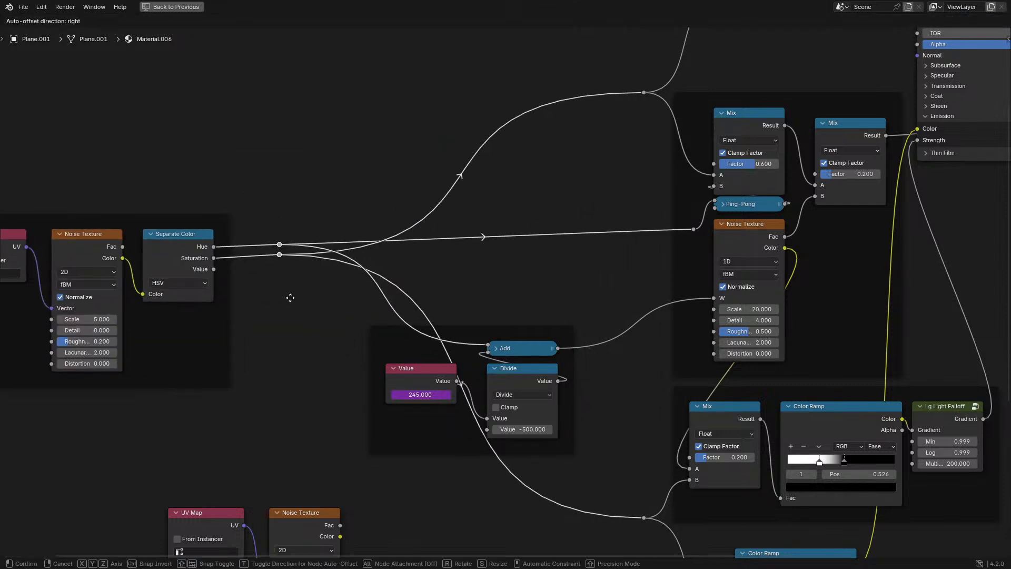
pyautogui.press('g')
pyautogui.click(447, 303)
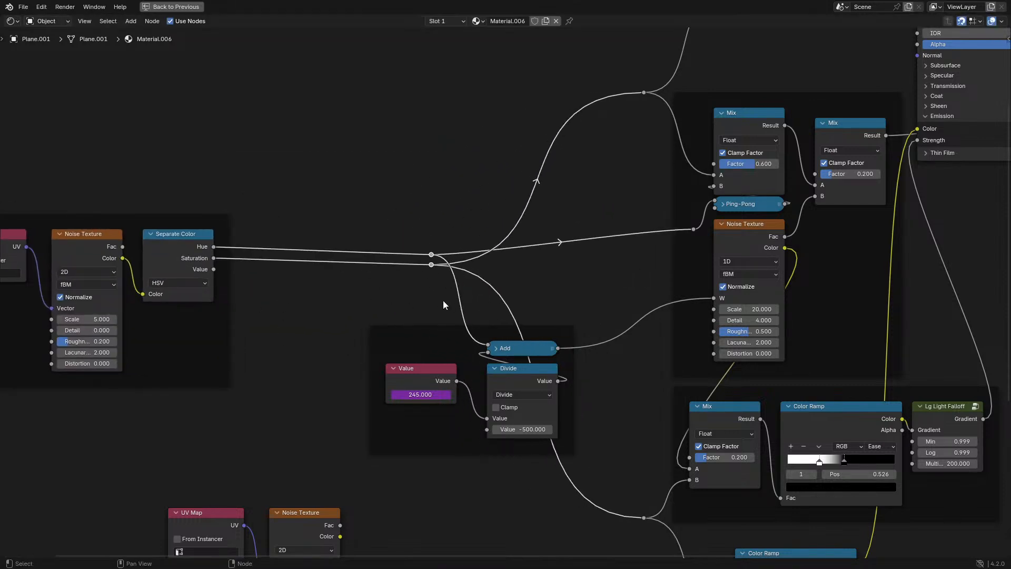
pyautogui.press('g')
pyautogui.click(346, 275)
pyautogui.moveTo(215, 220); pyautogui.dragTo(357, 217)
pyautogui.click(369, 272)
# Review the whole shader network through to the Material Output and Displacement nodes, and restore the split layout
pyautogui.scroll(-5, 515, 173)
pyautogui.scroll(-1, 515, 173)
pyautogui.moveTo(500, 243); pyautogui.dragTo(436, 196, button='middle')
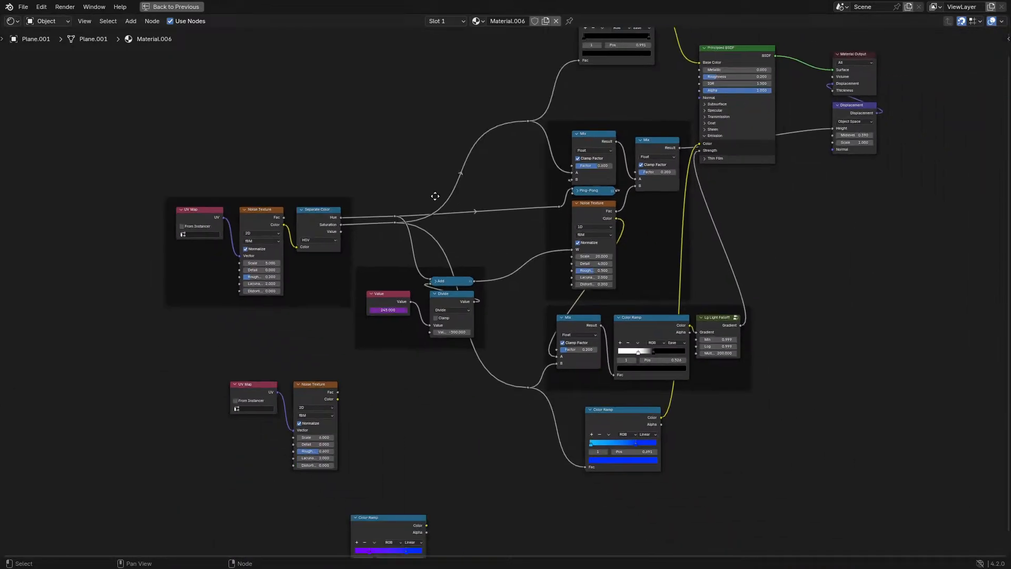
pyautogui.scroll(2, 631, 340)
pyautogui.moveTo(631, 340); pyautogui.dragTo(530, 318, button='middle')
pyautogui.scroll(-1, 526, 319)
pyautogui.moveTo(519, 356); pyautogui.dragTo(489, 425, button='middle')
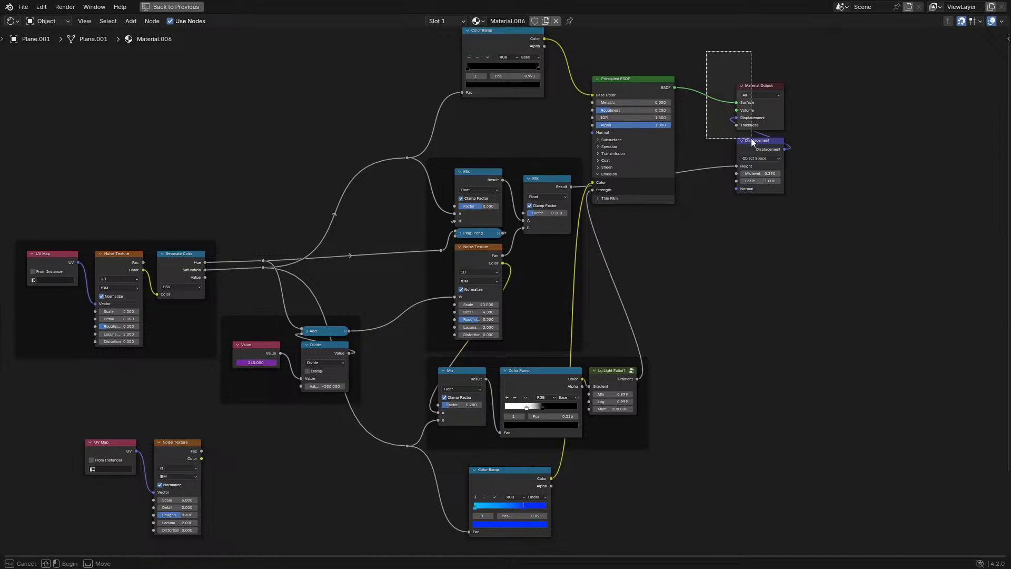
pyautogui.moveTo(751, 138); pyautogui.dragTo(753, 140)
pyautogui.hotkey('ctrl', 'space')
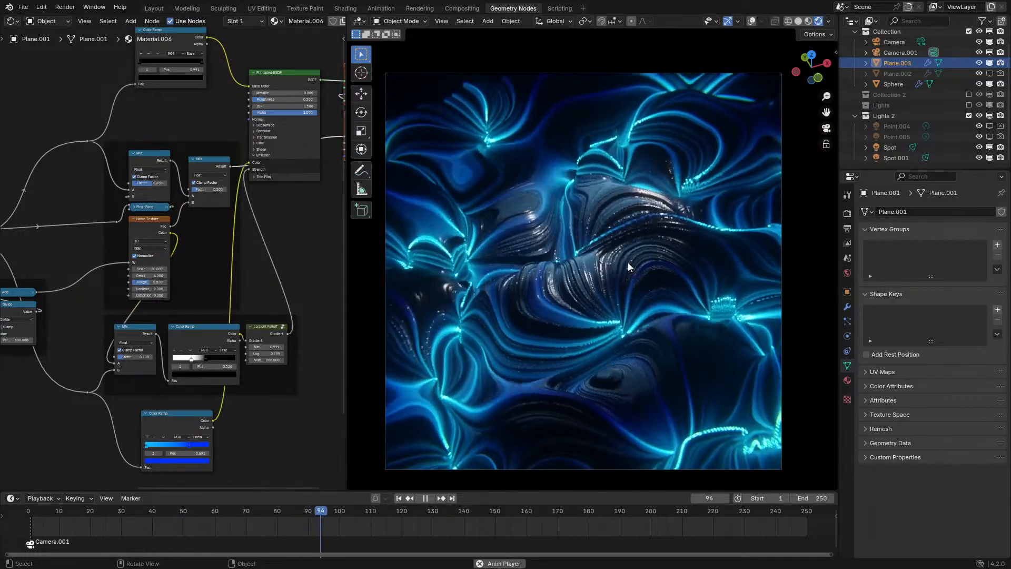
# Stop the animation and examine the glowing blue ridges up close in the viewport
pyautogui.press('space')
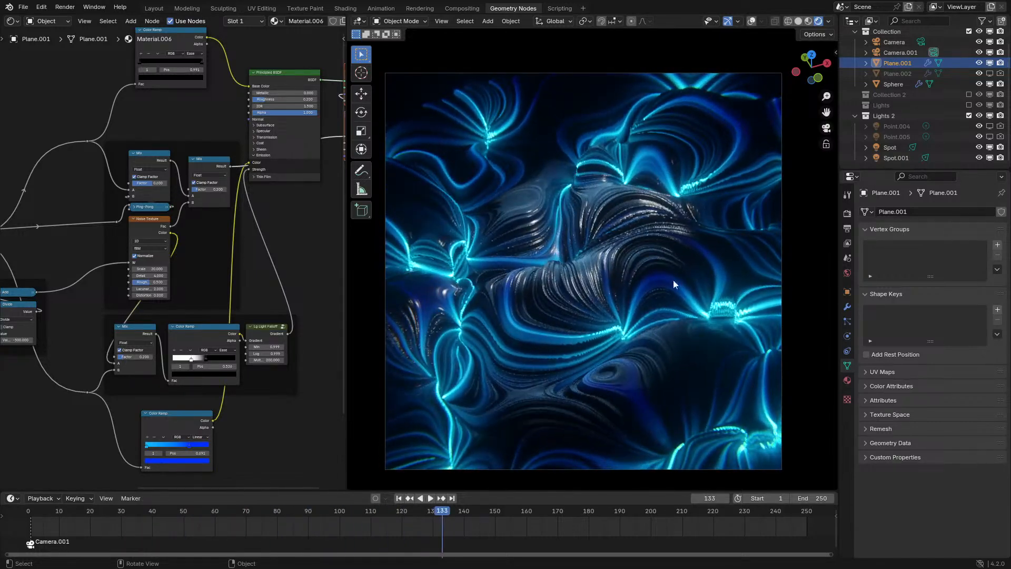
pyautogui.keyDown('shift'); pyautogui.moveTo(711, 282); pyautogui.dragTo(596, 296, button='middle'); pyautogui.keyUp('shift')
pyautogui.scroll(8, 668, 286)
pyautogui.keyDown('shift'); pyautogui.moveTo(668, 287); pyautogui.dragTo(703, 277, button='middle'); pyautogui.keyUp('shift')
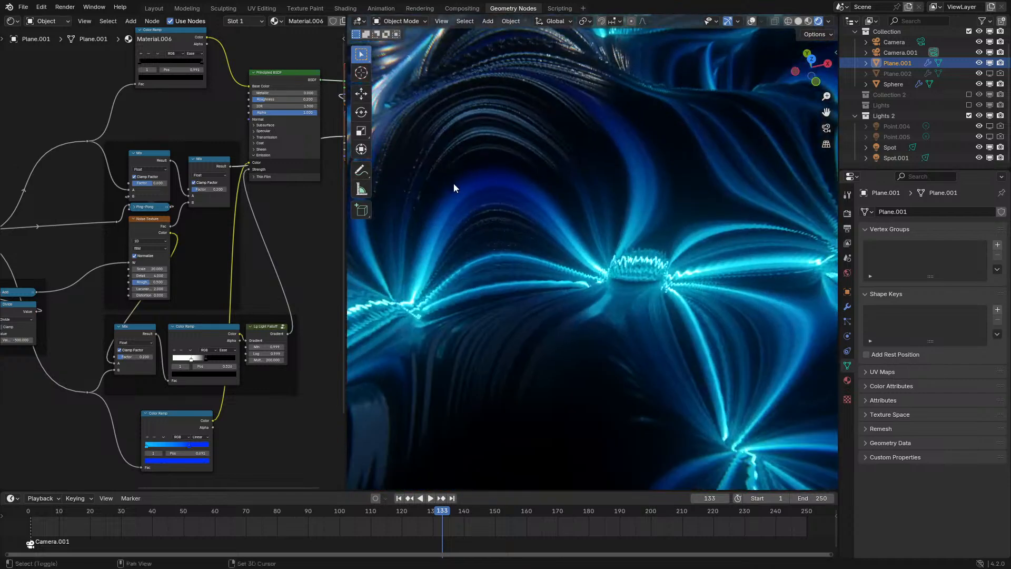
# Raise the second Subdivision modifier's viewport levels to 7 on Plane.001 and play the animation through the camera view
pyautogui.click(848, 307)
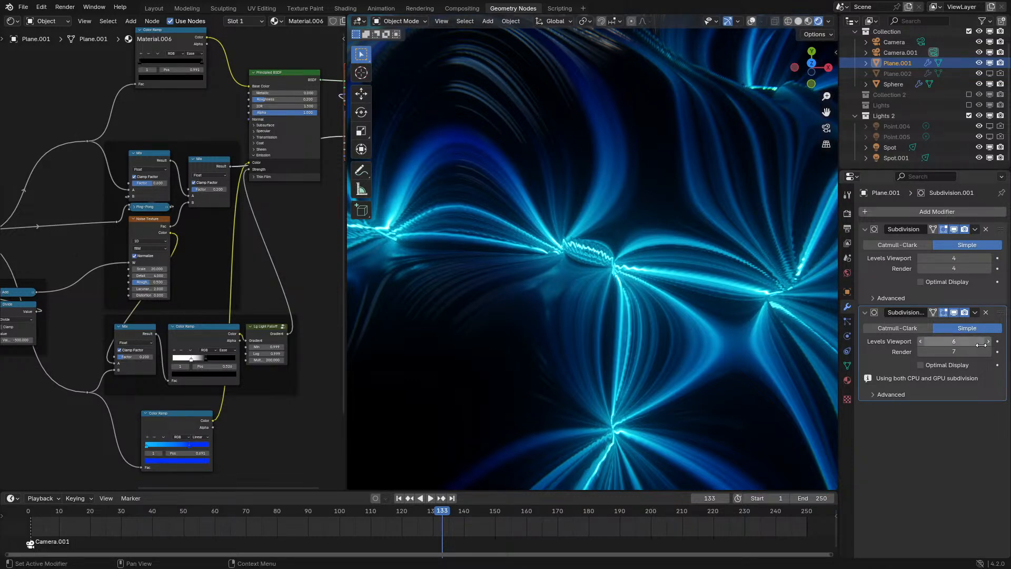
pyautogui.press('Return')
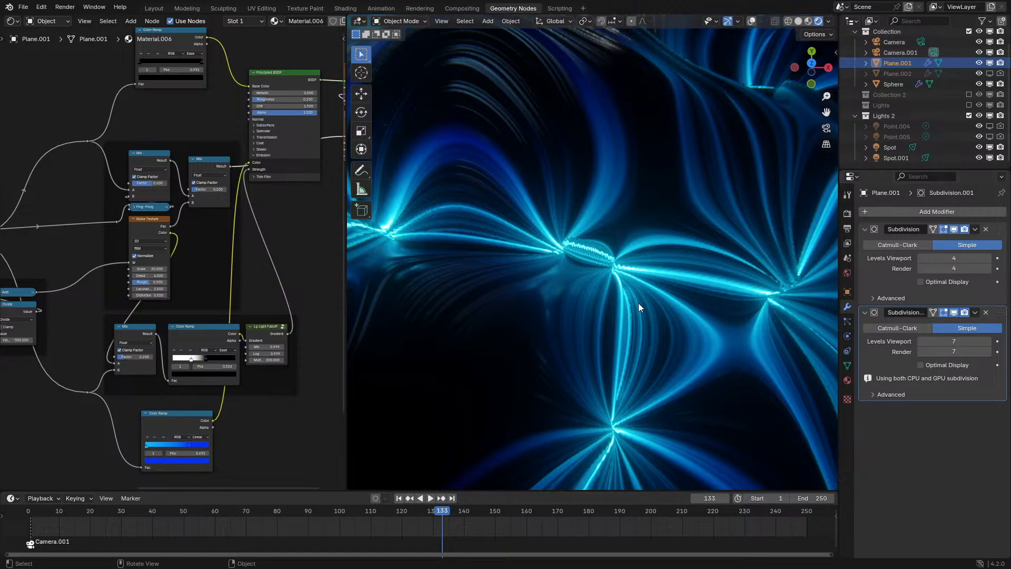
pyautogui.press('KP_0')
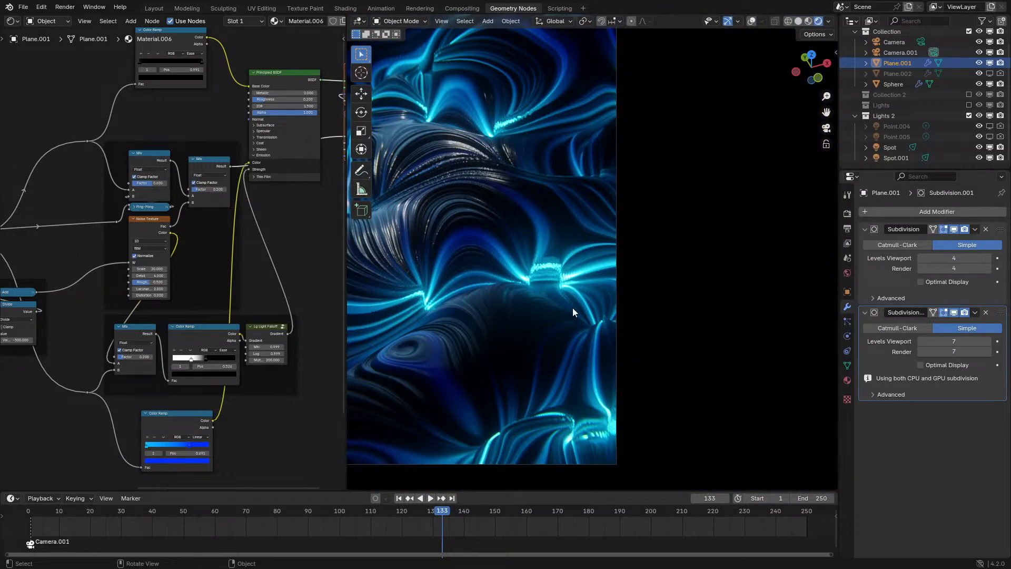
pyautogui.press('space')
pyautogui.keyDown('shift'); pyautogui.moveTo(572, 308); pyautogui.dragTo(613, 317, button='middle'); pyautogui.keyUp('shift')
pyautogui.scroll(4, 626, 317)
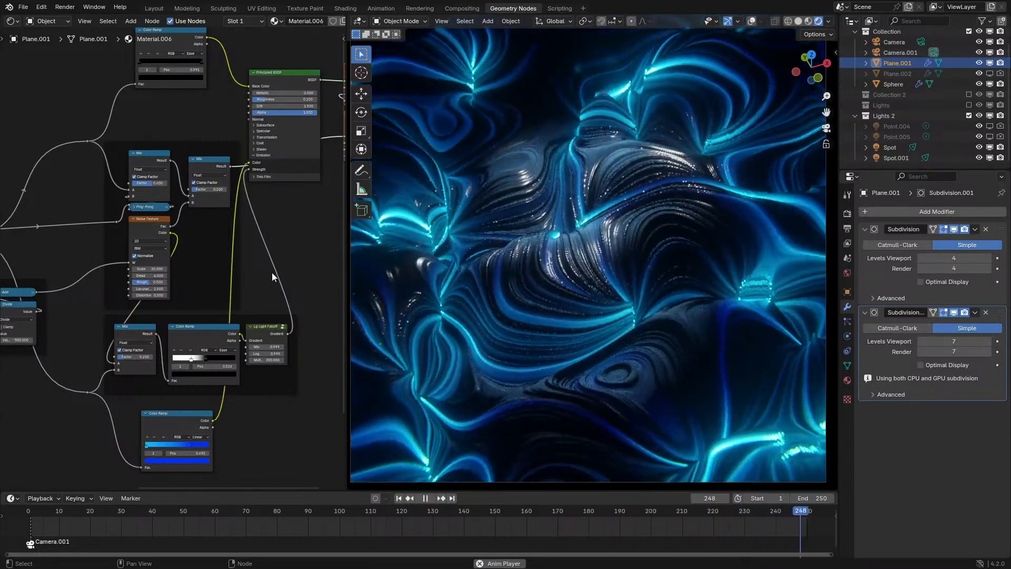
# Try a Principled BSDF roughness of 0.955 while the animation plays, and undo the change
pyautogui.moveTo(271, 273); pyautogui.dragTo(211, 343, button='middle')
pyautogui.moveTo(212, 221); pyautogui.dragTo(153, 311, button='middle')
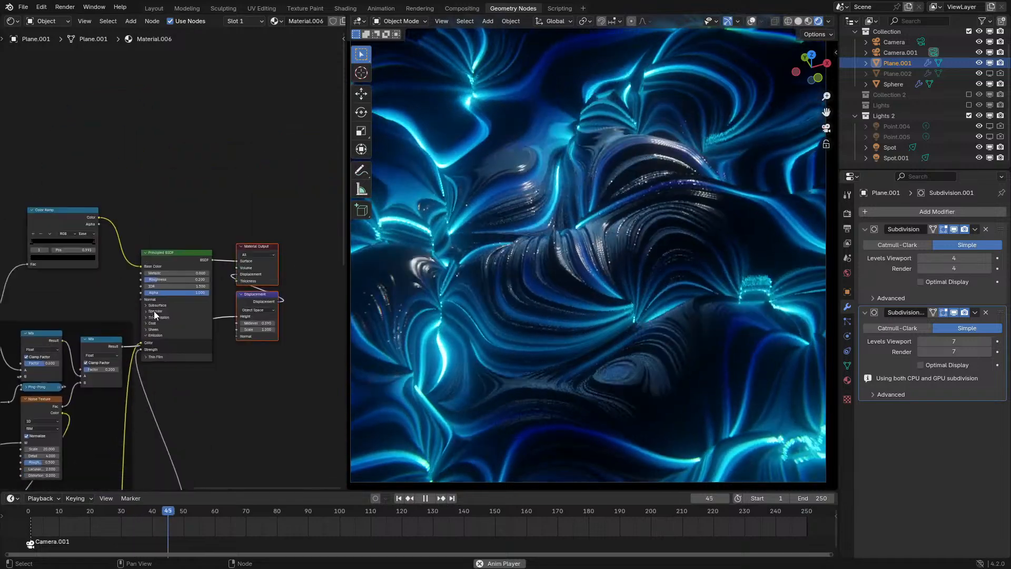
pyautogui.scroll(8, 154, 311)
pyautogui.moveTo(143, 297); pyautogui.dragTo(235, 297)
pyautogui.scroll(-5, 687, 282)
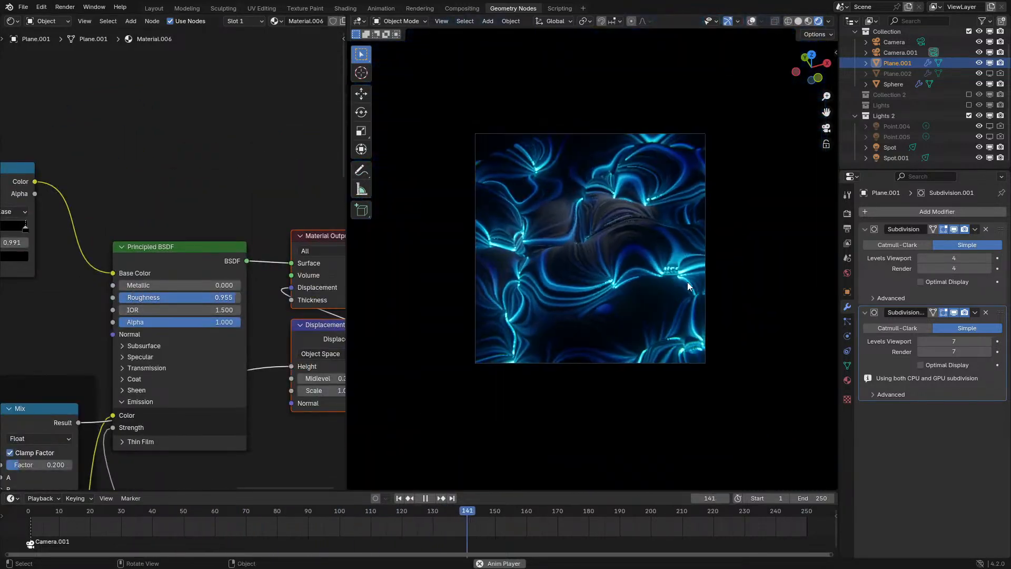
pyautogui.scroll(3, 688, 282)
pyautogui.hotkey('ctrl', 'z')
pyautogui.scroll(-2, 687, 282)
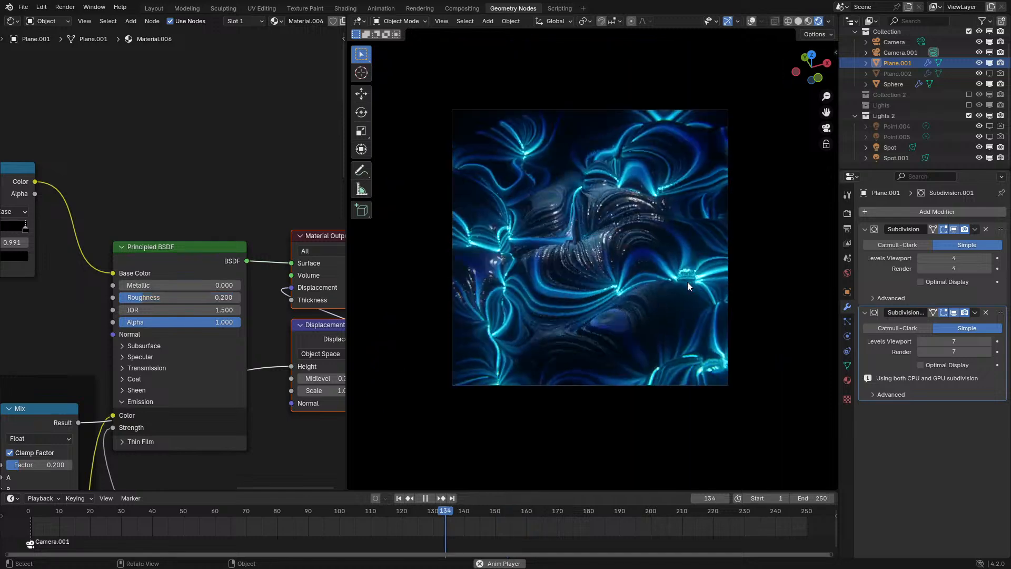
pyautogui.moveTo(201, 374); pyautogui.dragTo(254, 278, button='middle')
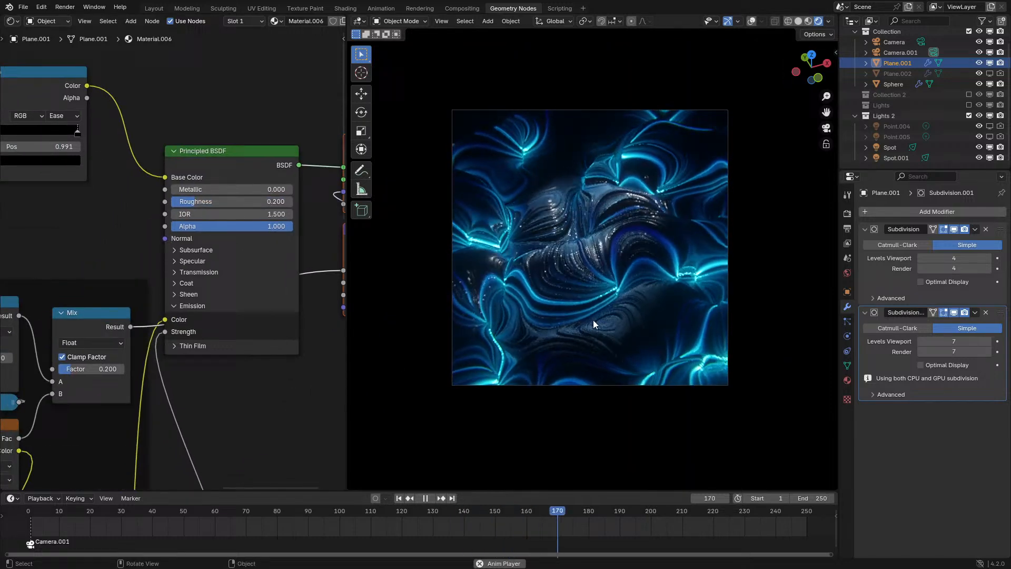
pyautogui.scroll(2, 593, 319)
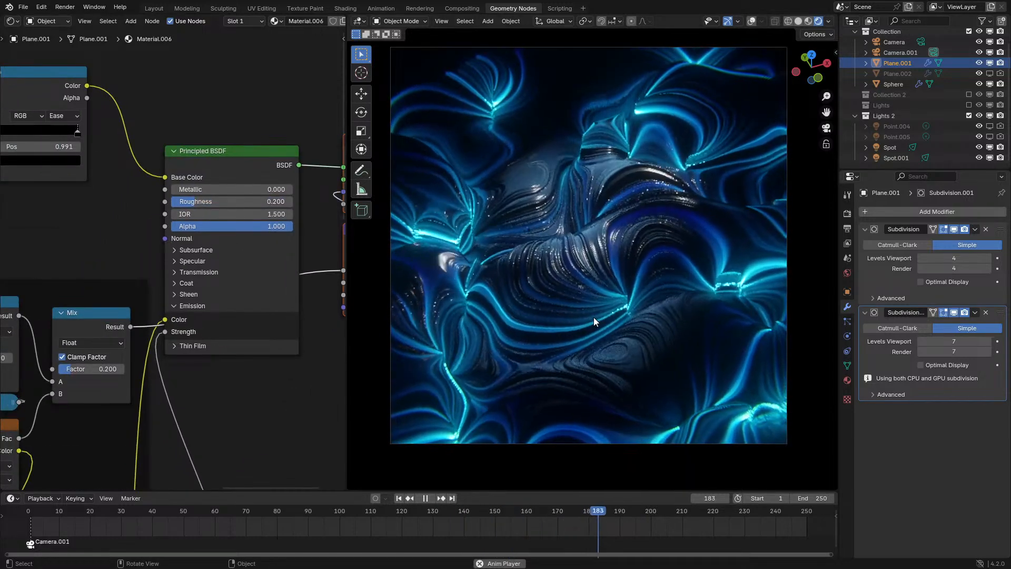
# Stop the playback and enable Depth of Field on Camera.001
pyautogui.press('space')
pyautogui.scroll(1, 909, 55)
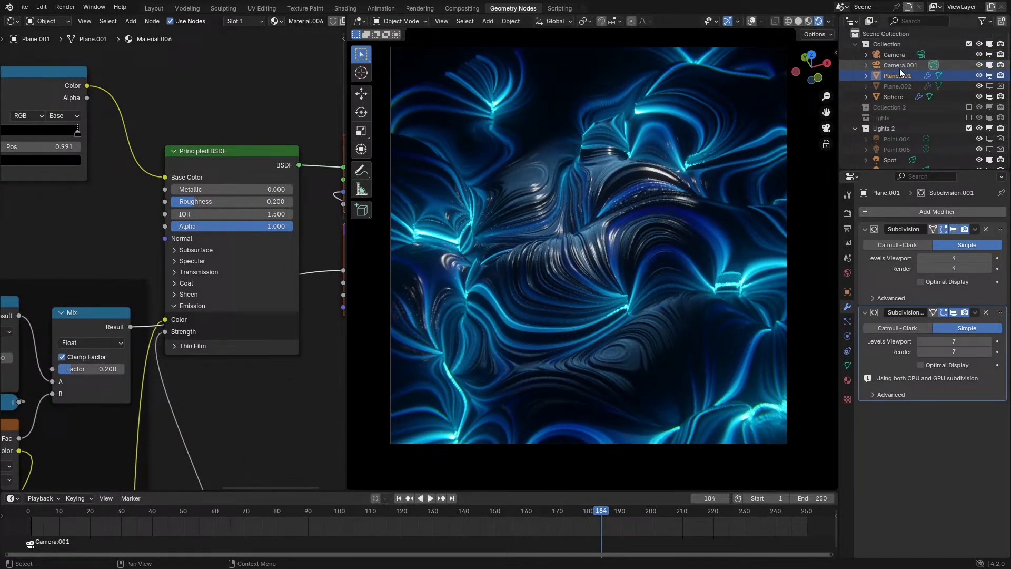
pyautogui.click(900, 67)
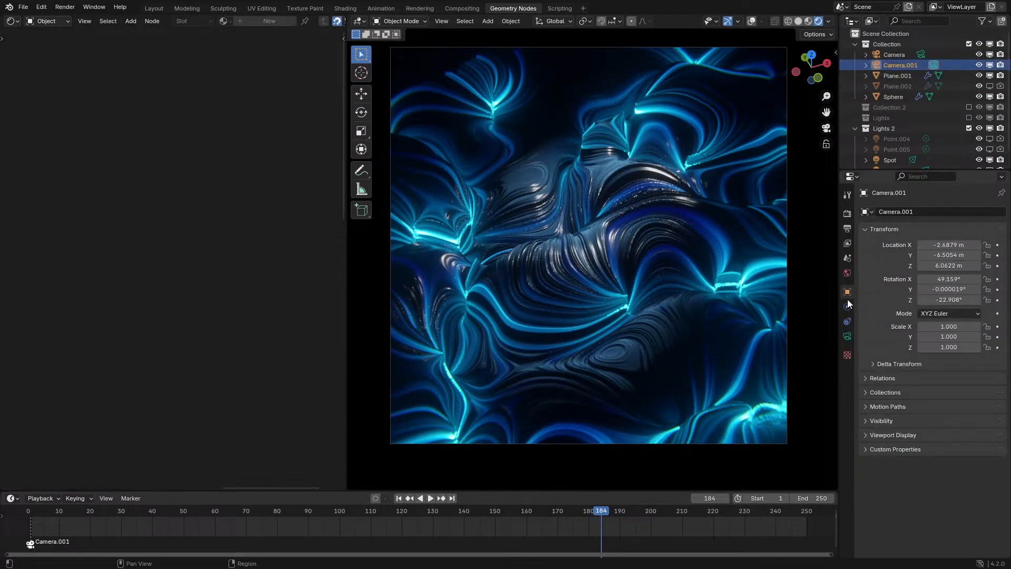
pyautogui.click(846, 337)
pyautogui.click(873, 345)
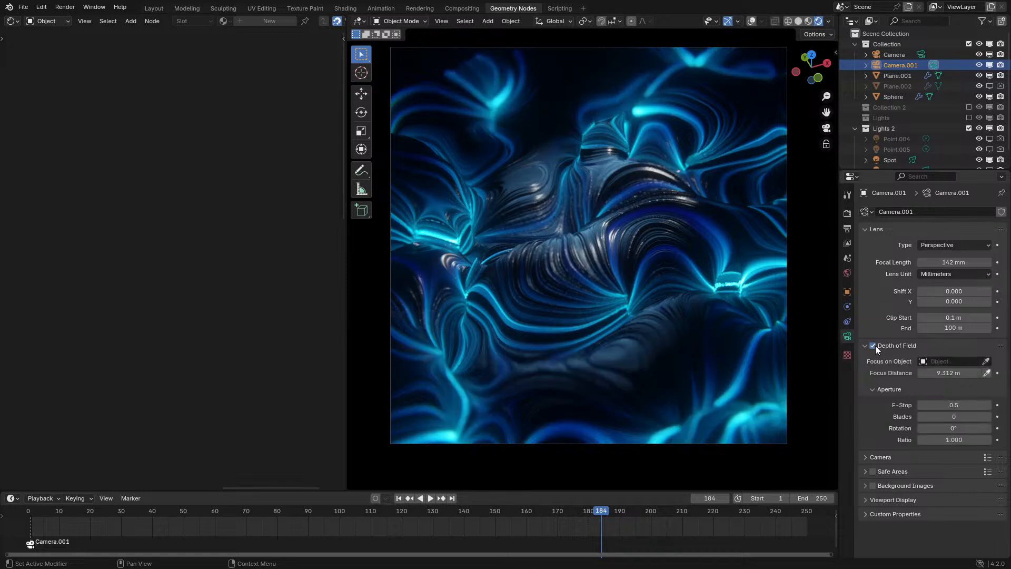
# Set Camera.001's focus distance to 9.144 m and F-Stop to 0.4, and play the animation to check the blur
pyautogui.moveTo(982, 405); pyautogui.dragTo(954, 405)
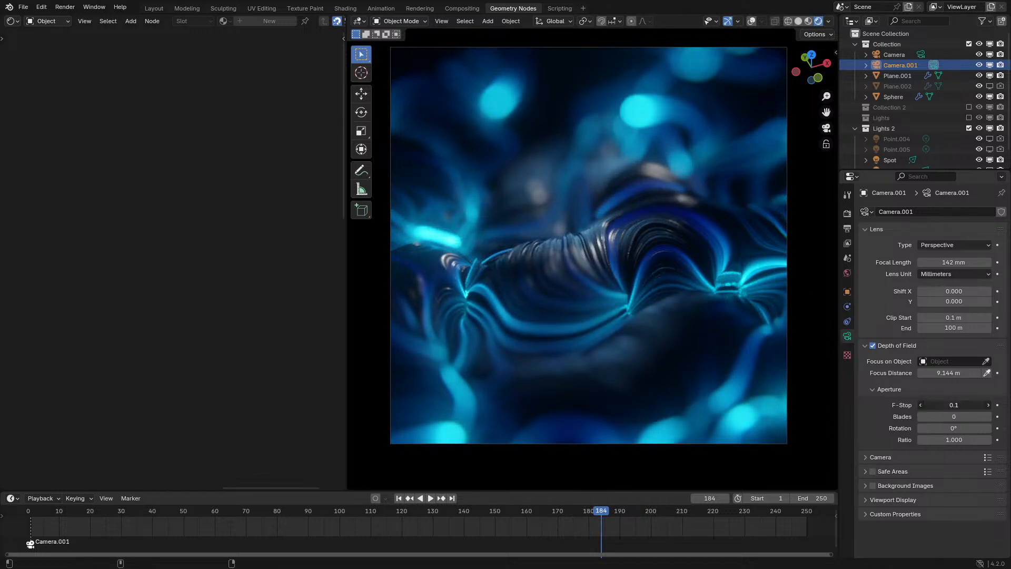
pyautogui.moveTo(954, 405); pyautogui.dragTo(959, 405)
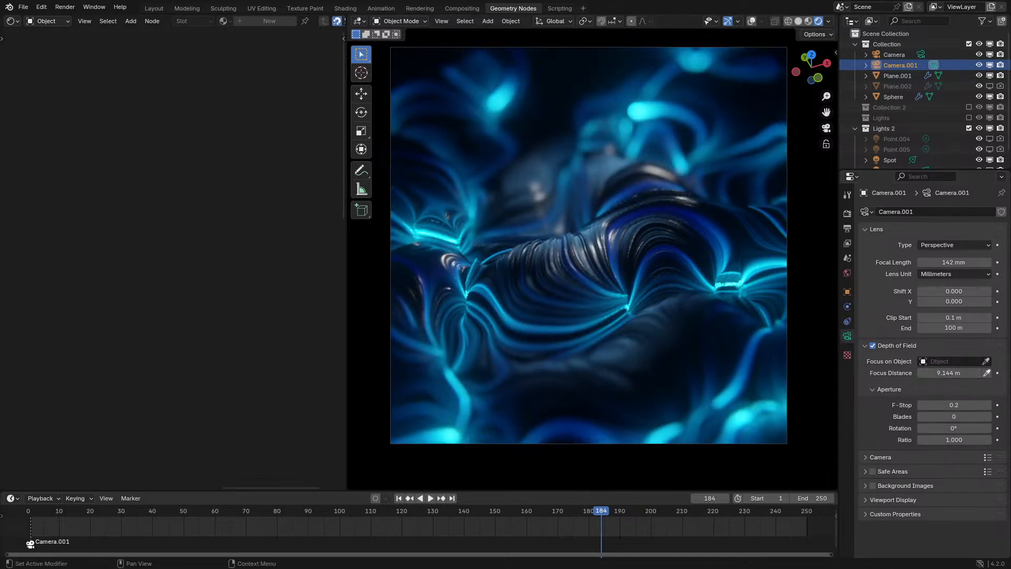
pyautogui.press('space')
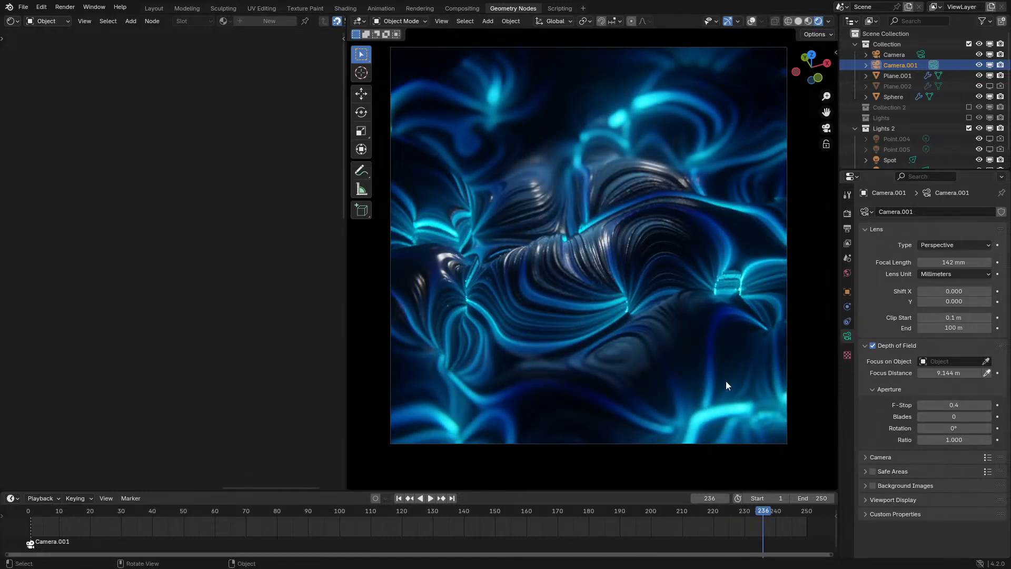
# On Plane.001's material, try moving the emission strength Color Ramp's black stop to 0.514 and 0.408, undoing each change
pyautogui.click(583, 349)
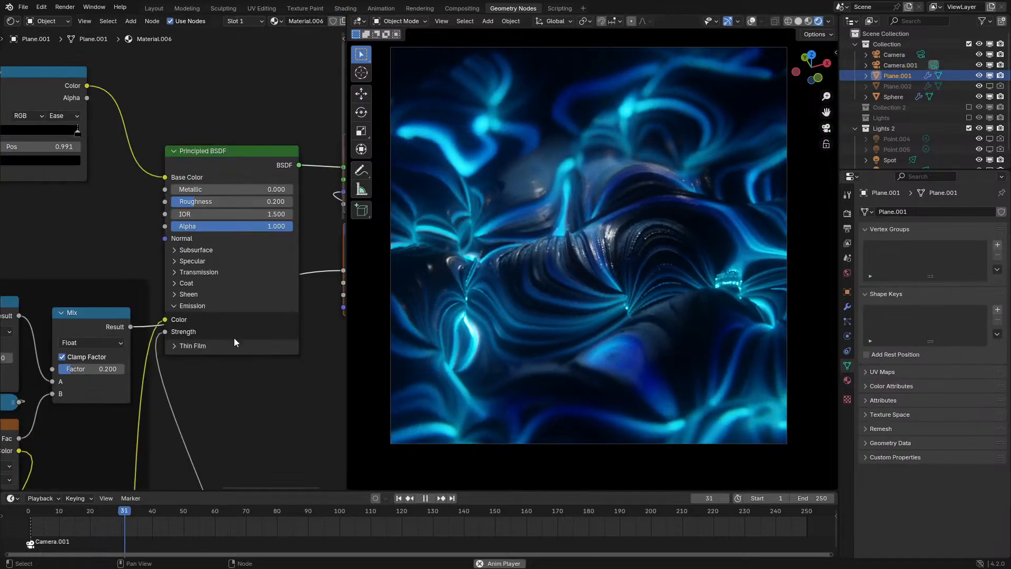
pyautogui.scroll(-7, 234, 338)
pyautogui.moveTo(176, 346); pyautogui.dragTo(258, 193, button='middle')
pyautogui.scroll(7, 181, 386)
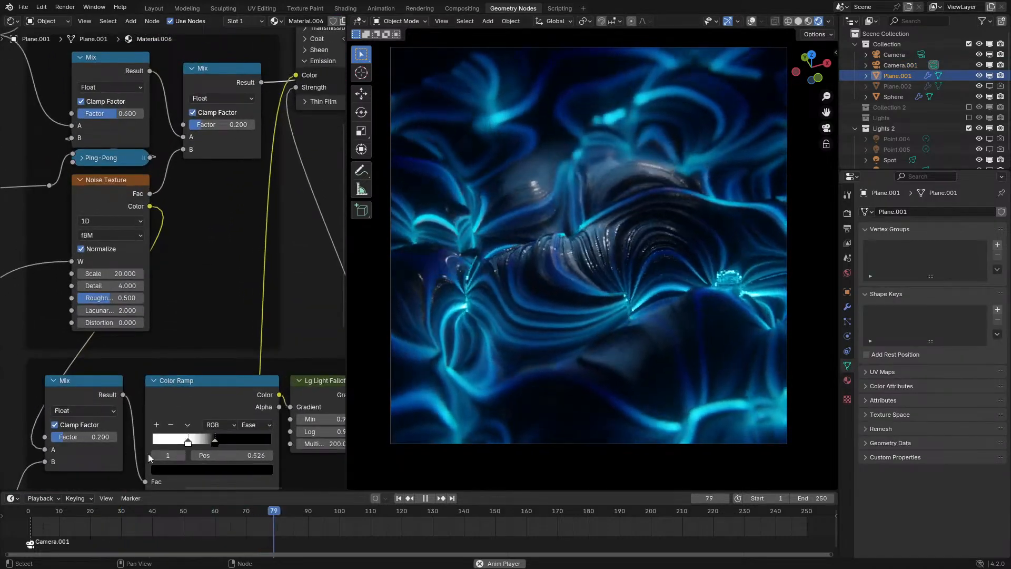
pyautogui.moveTo(213, 438); pyautogui.dragTo(243, 455)
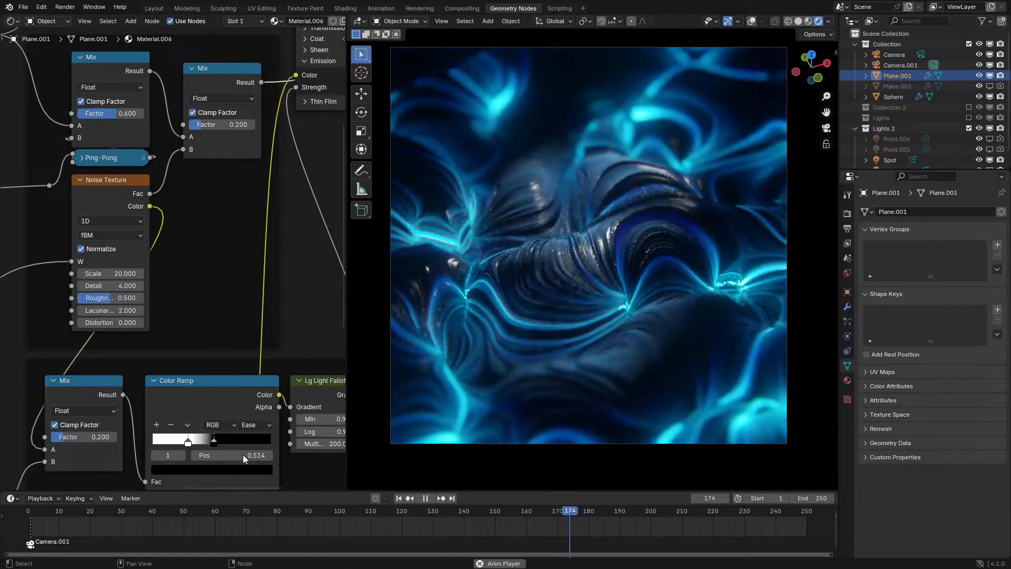
pyautogui.hotkey('ctrl', 'z')
pyautogui.moveTo(204, 159); pyautogui.dragTo(160, 301, button='middle')
pyautogui.moveTo(192, 440); pyautogui.dragTo(201, 250, button='middle')
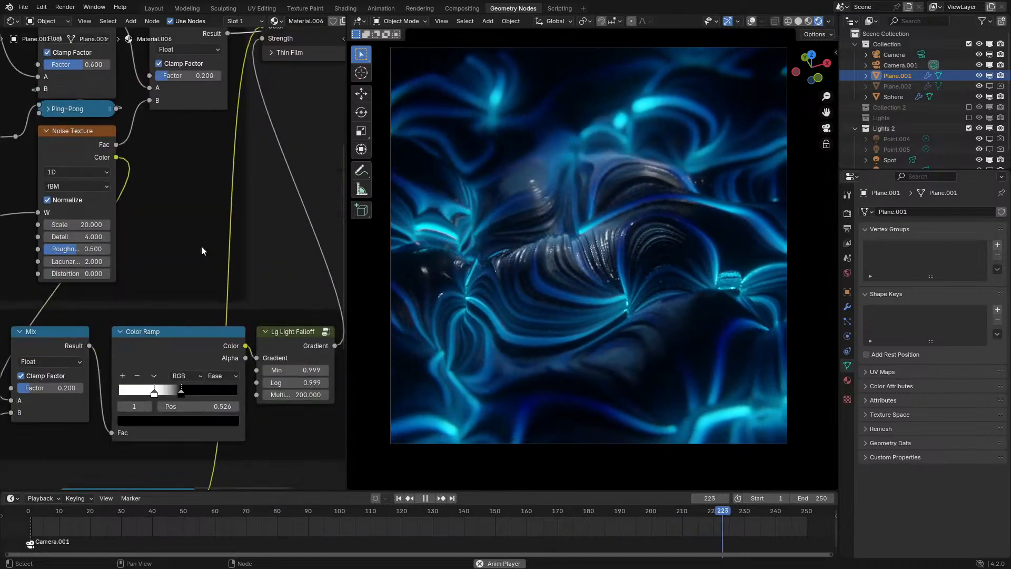
pyautogui.scroll(-1, 202, 251)
pyautogui.moveTo(182, 383); pyautogui.dragTo(168, 383)
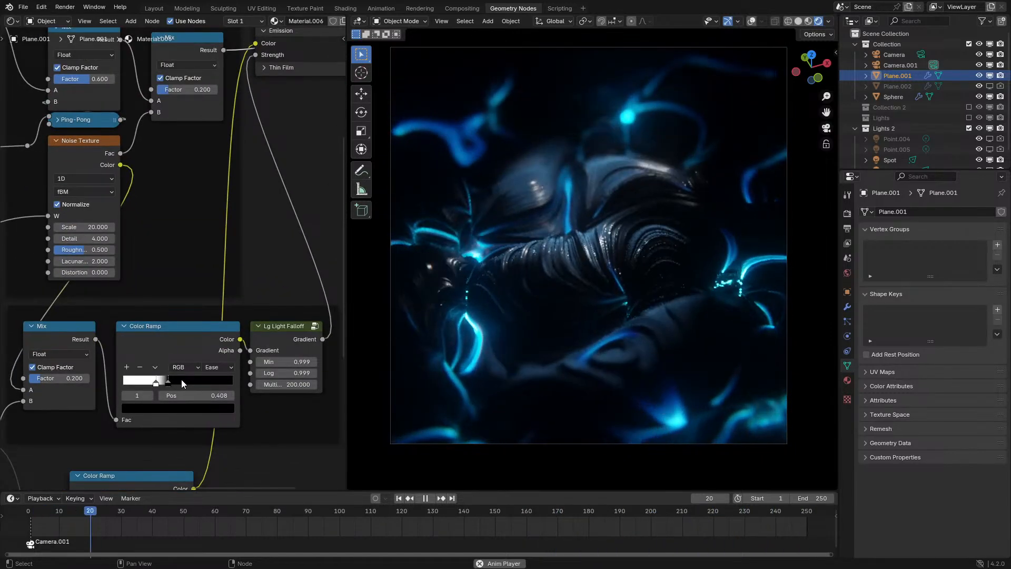
pyautogui.hotkey('ctrl', 'z')
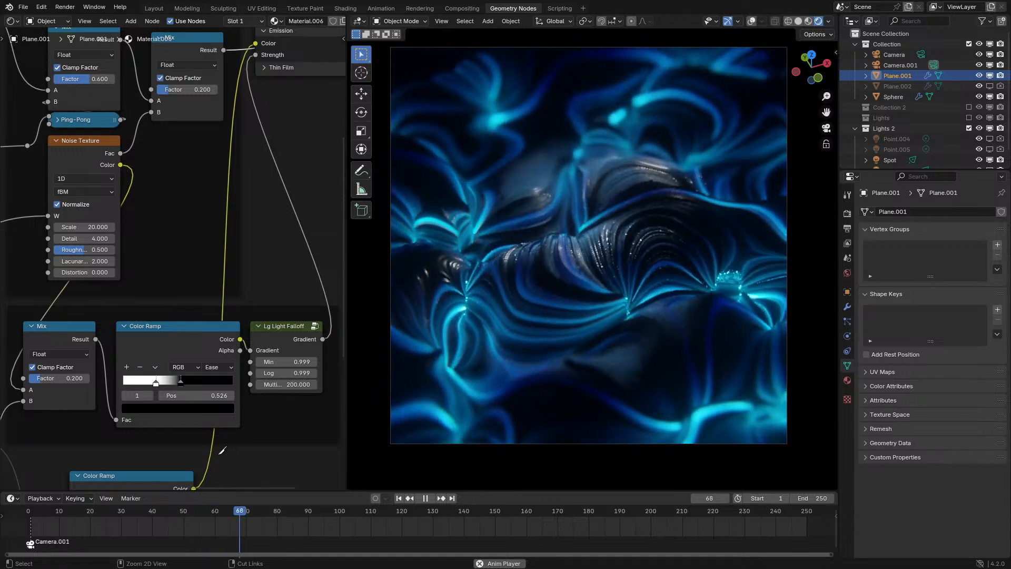
# Cut the blue Color Ramp's link to Emission Color, try a plain lime-green emission colour, and reconnect the ramp
pyautogui.keyDown('ctrl'); pyautogui.moveTo(223, 451); pyautogui.dragTo(200, 451, button='right'); pyautogui.keyUp('ctrl')
pyautogui.moveTo(272, 163); pyautogui.dragTo(178, 335, button='middle')
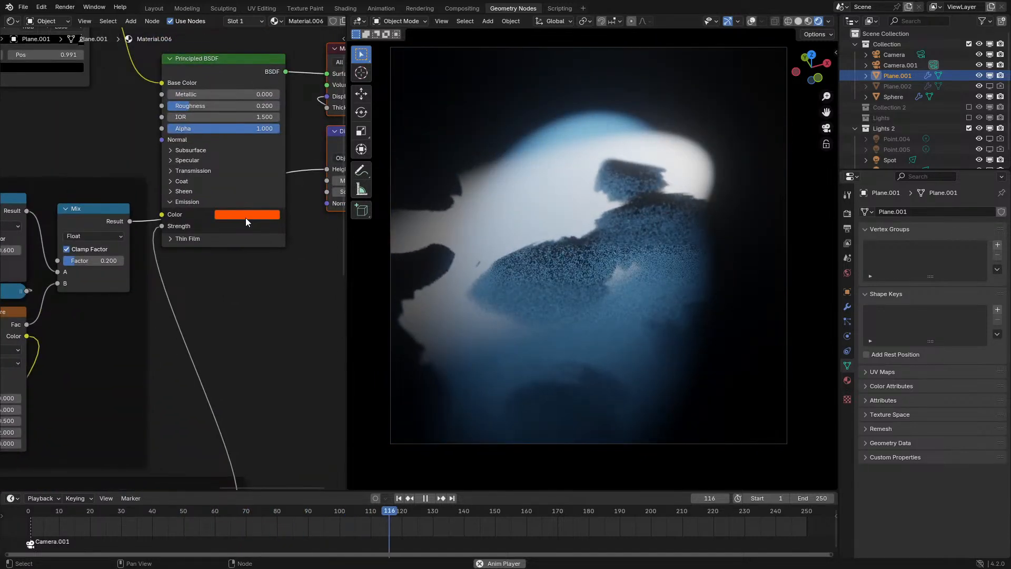
pyautogui.scroll(-6, 179, 216)
pyautogui.moveTo(178, 216); pyautogui.dragTo(239, 157, button='middle')
pyautogui.scroll(1, 239, 158)
pyautogui.moveTo(244, 248); pyautogui.dragTo(235, 221, button='middle')
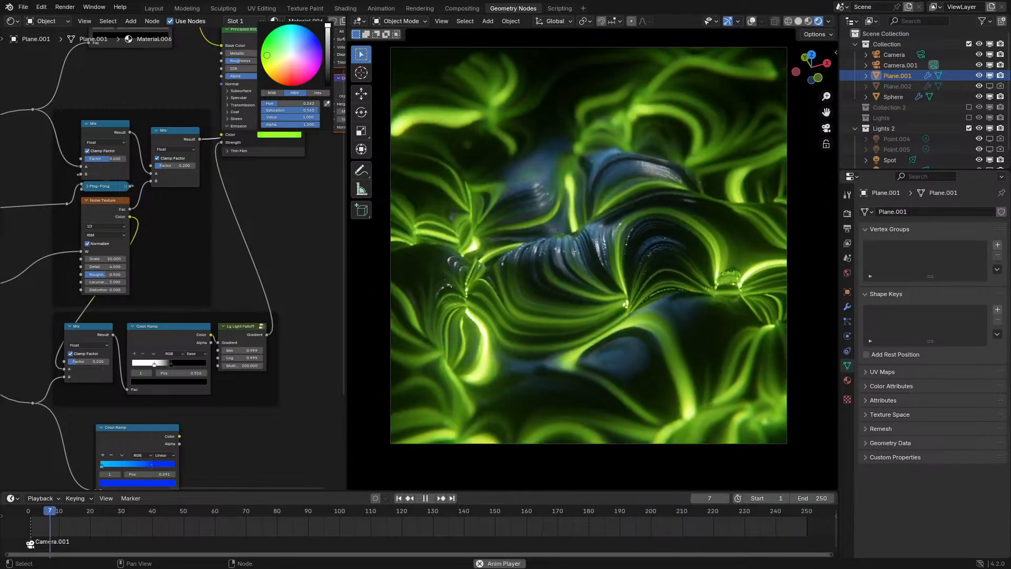
pyautogui.moveTo(179, 436); pyautogui.dragTo(221, 134)
# Unlink the dark Color Ramp from the Principled BSDF's Base Color
pyautogui.moveTo(224, 96); pyautogui.dragTo(226, 268, button='middle')
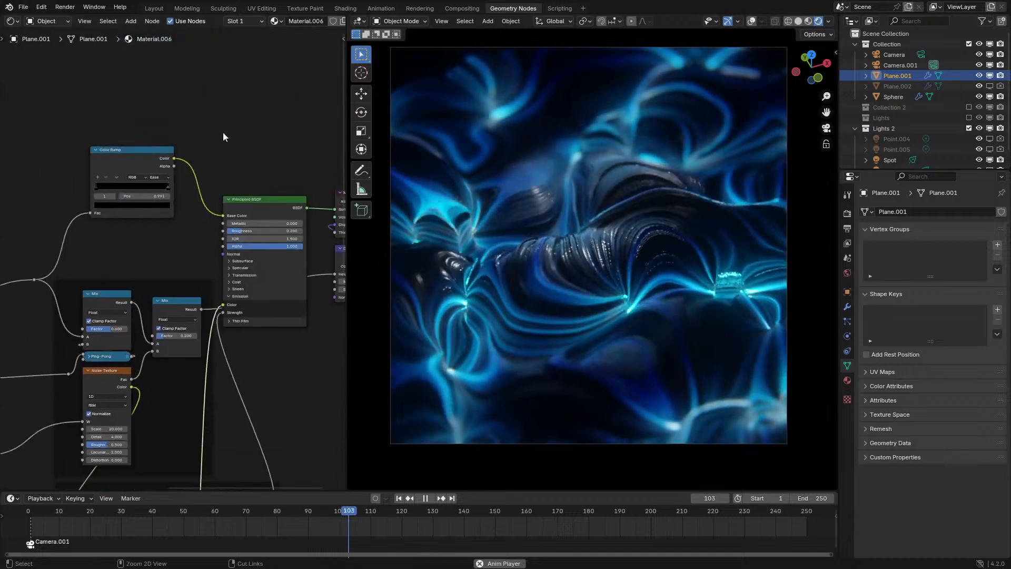
pyautogui.moveTo(223, 215); pyautogui.dragTo(264, 211)
pyautogui.click(270, 211)
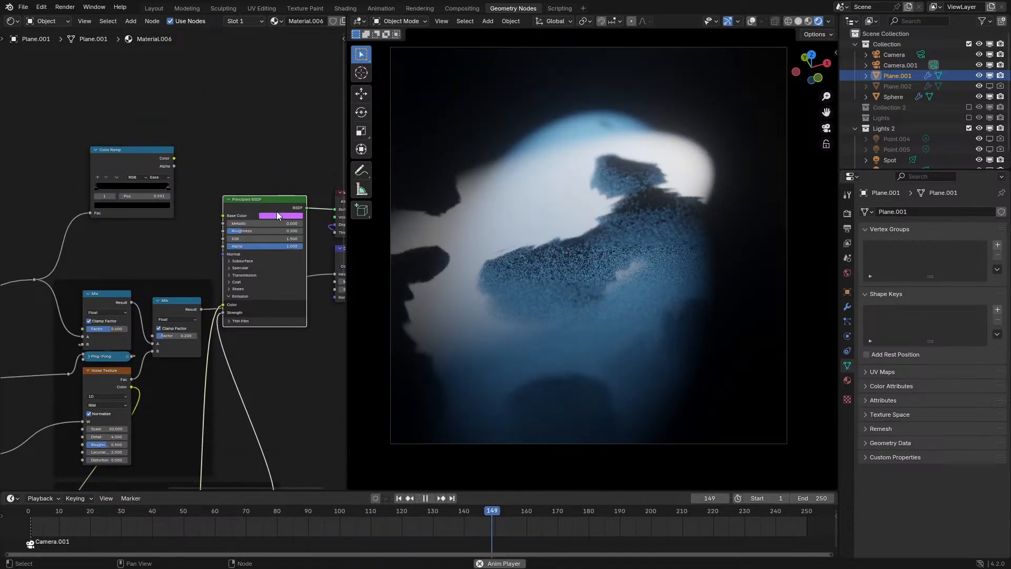
# Try pink and purple base colours on the Principled BSDF, and darken the base colour to nearly black
pyautogui.click(271, 214)
pyautogui.click(284, 136)
pyautogui.click(281, 164)
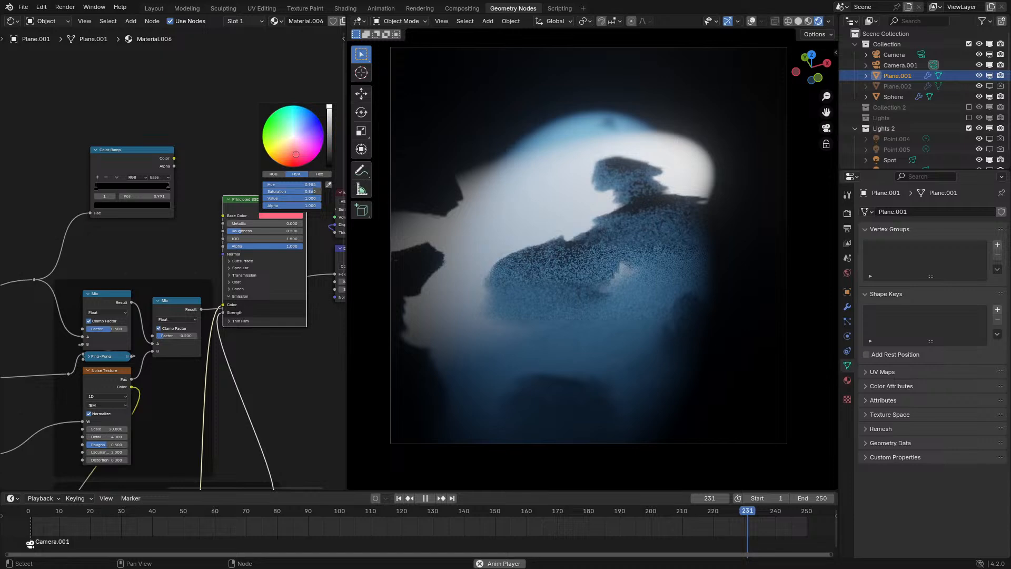
pyautogui.moveTo(296, 154)
pyautogui.mouseDown()
pyautogui.moveTo(309, 139)
pyautogui.moveTo(299, 137)
pyautogui.moveTo(308, 134)
pyautogui.moveTo(298, 106)
pyautogui.moveTo(276, 161)
pyautogui.moveTo(320, 141)
pyautogui.moveTo(311, 135)
pyautogui.mouseUp()
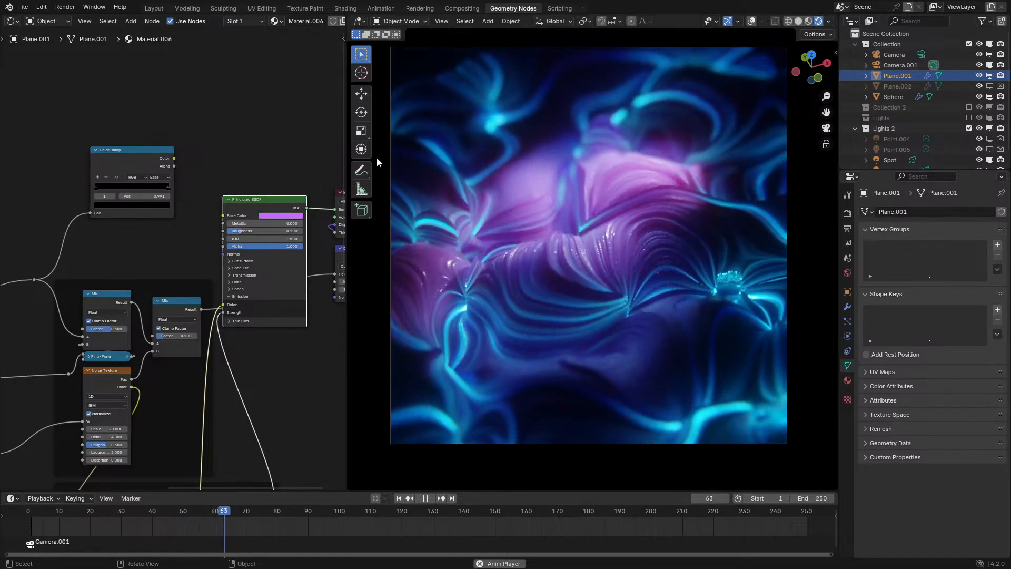
pyautogui.click(281, 216)
pyautogui.scroll(-10, 280, 131)
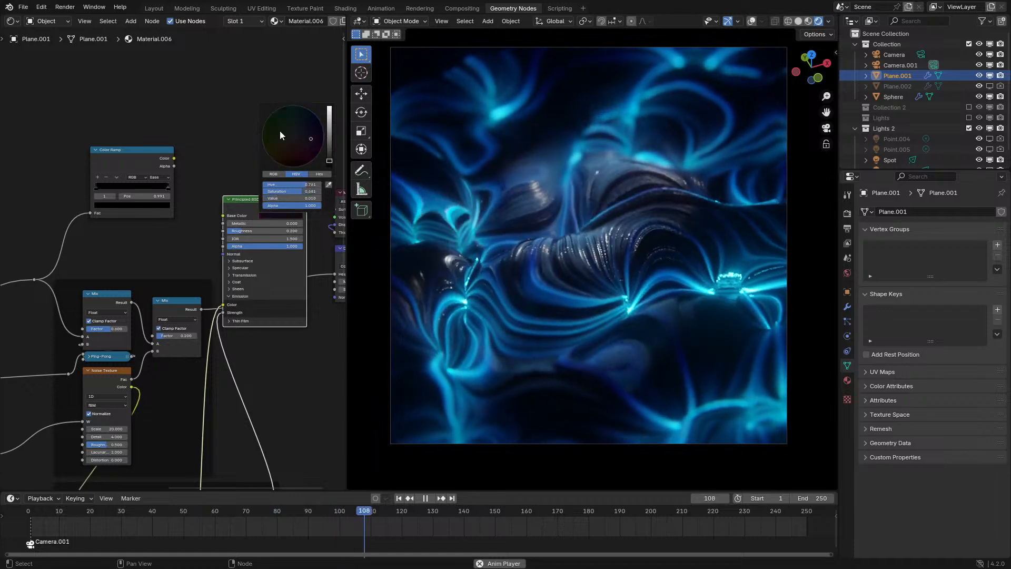
# Maximize the node editor, delete the unused base-colour Color Ramp, lower its reroute level with the Mix node's A input, and restore the layout
pyautogui.moveTo(138, 236); pyautogui.dragTo(260, 213, button='middle')
pyautogui.hotkey('ctrl', 'space')
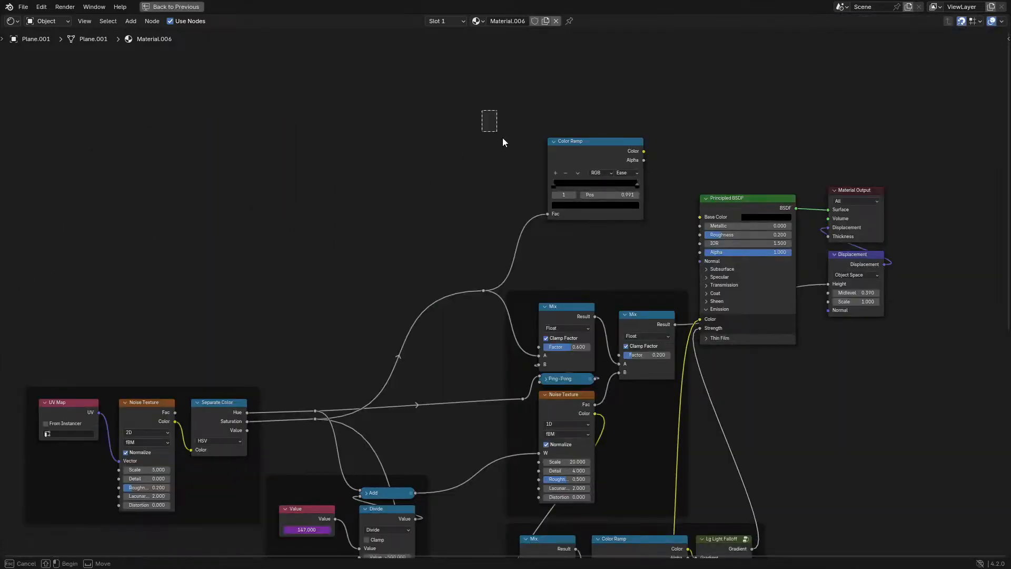
pyautogui.moveTo(503, 138); pyautogui.dragTo(613, 220)
pyautogui.press('x')
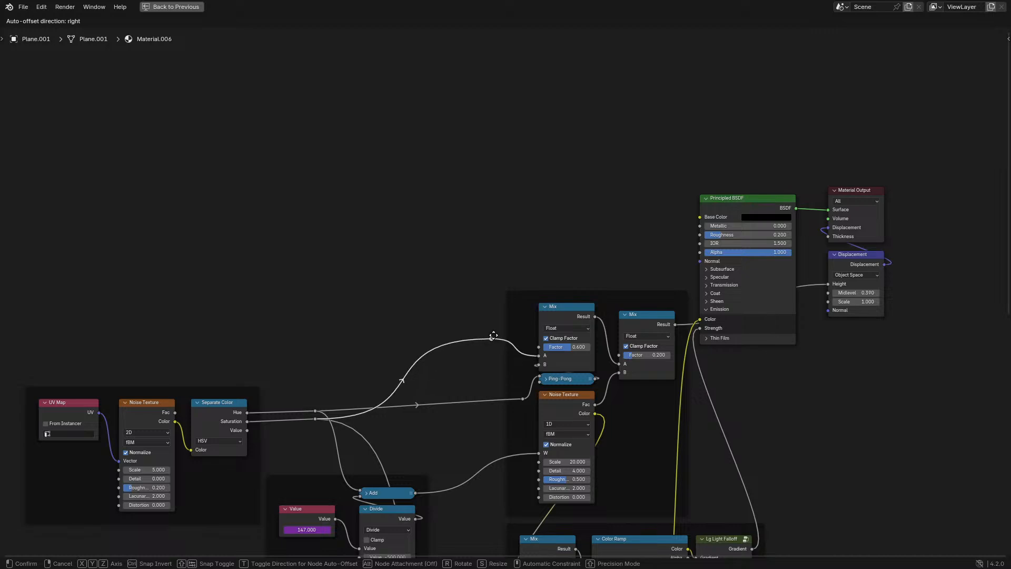
pyautogui.click(483, 355)
pyautogui.moveTo(433, 393); pyautogui.dragTo(334, 329, button='middle')
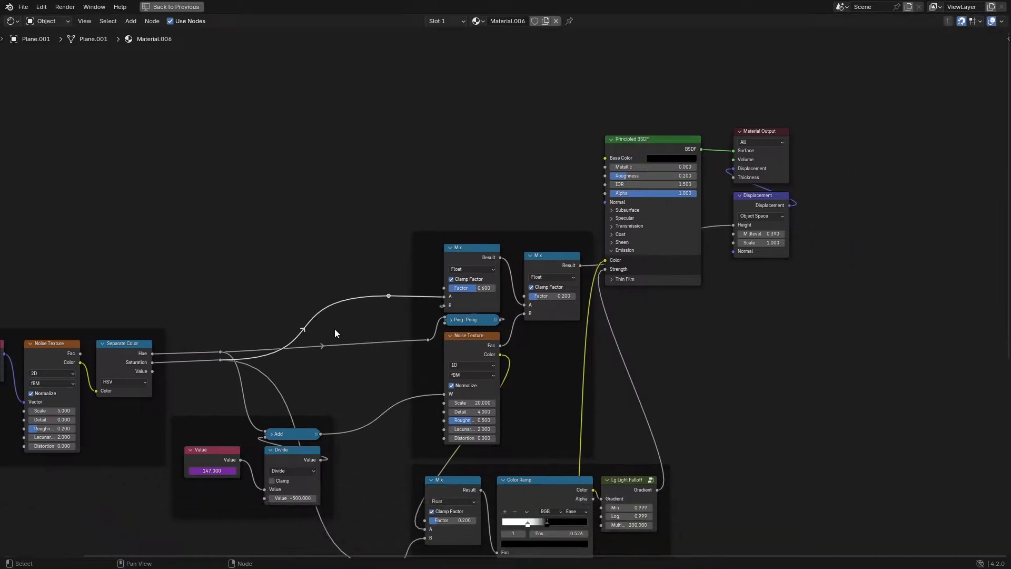
pyautogui.hotkey('ctrl', 'space')
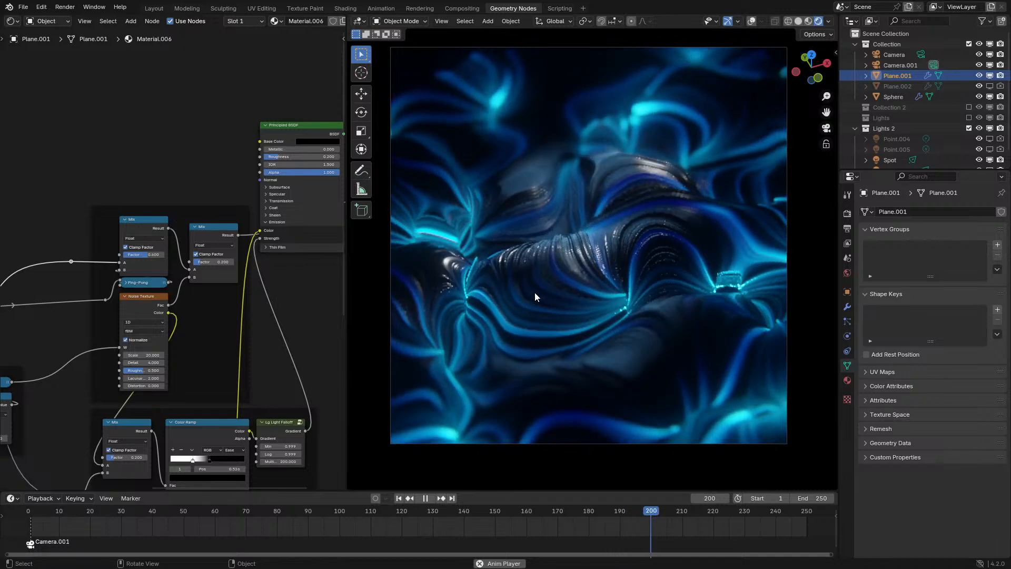
pyautogui.scroll(2, 535, 292)
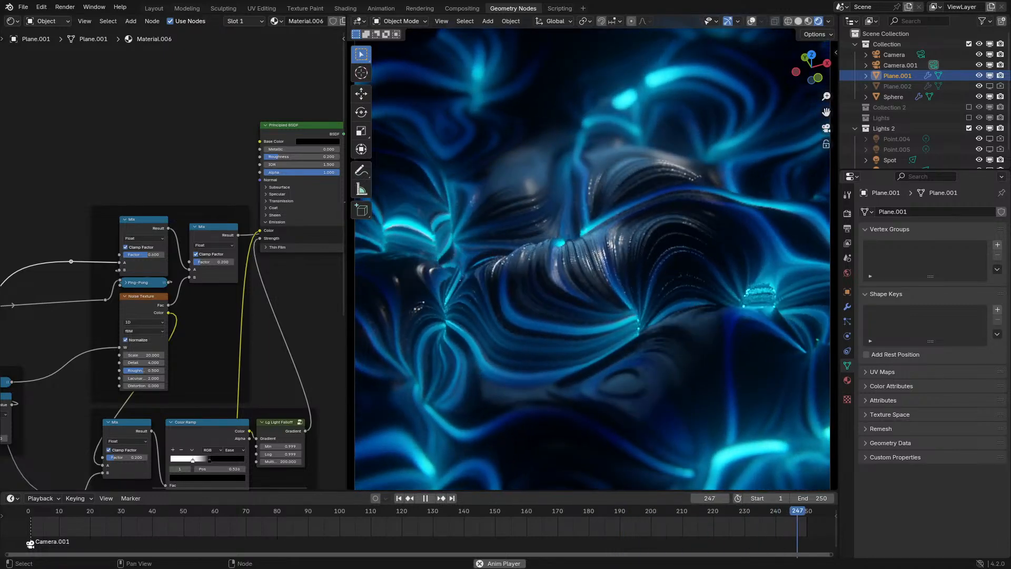